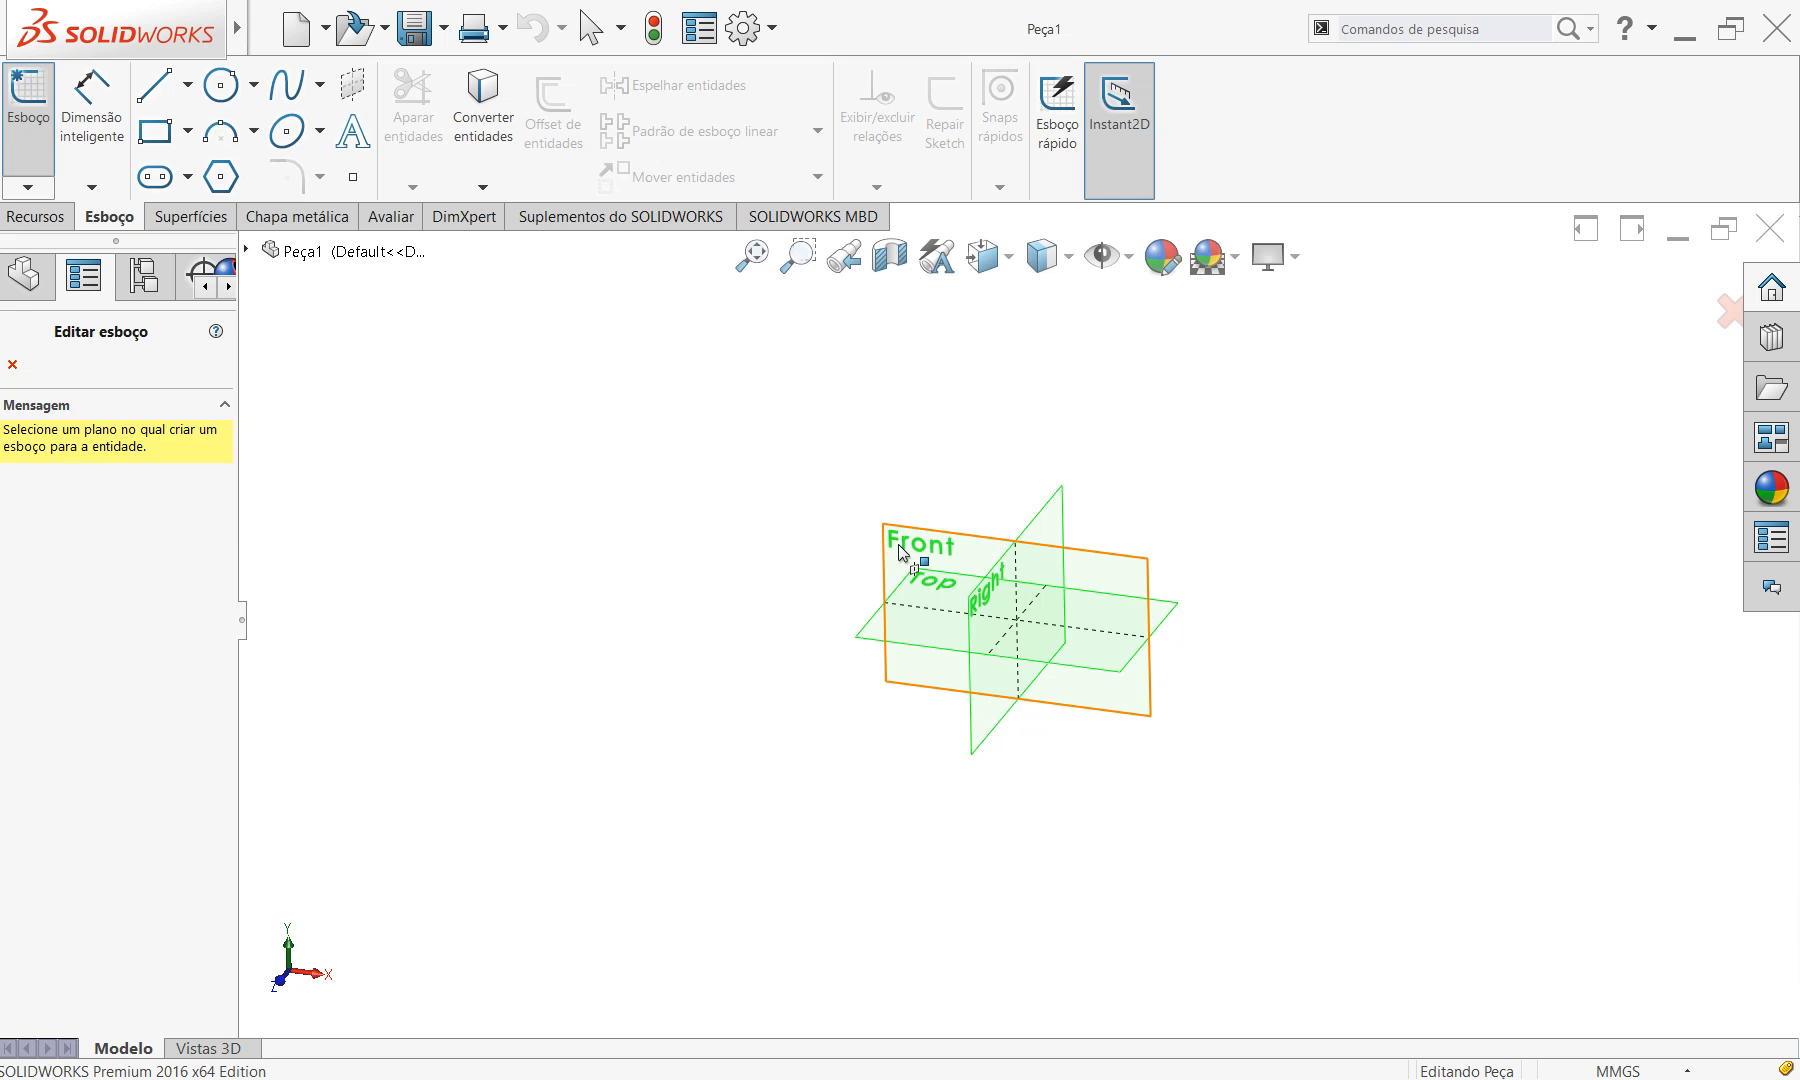
Sketch a closed five-line profile on the Front plane from the origin, about 139 mm tall and 21 mm wide, with a slanted lower-right corner.
click(960, 562)
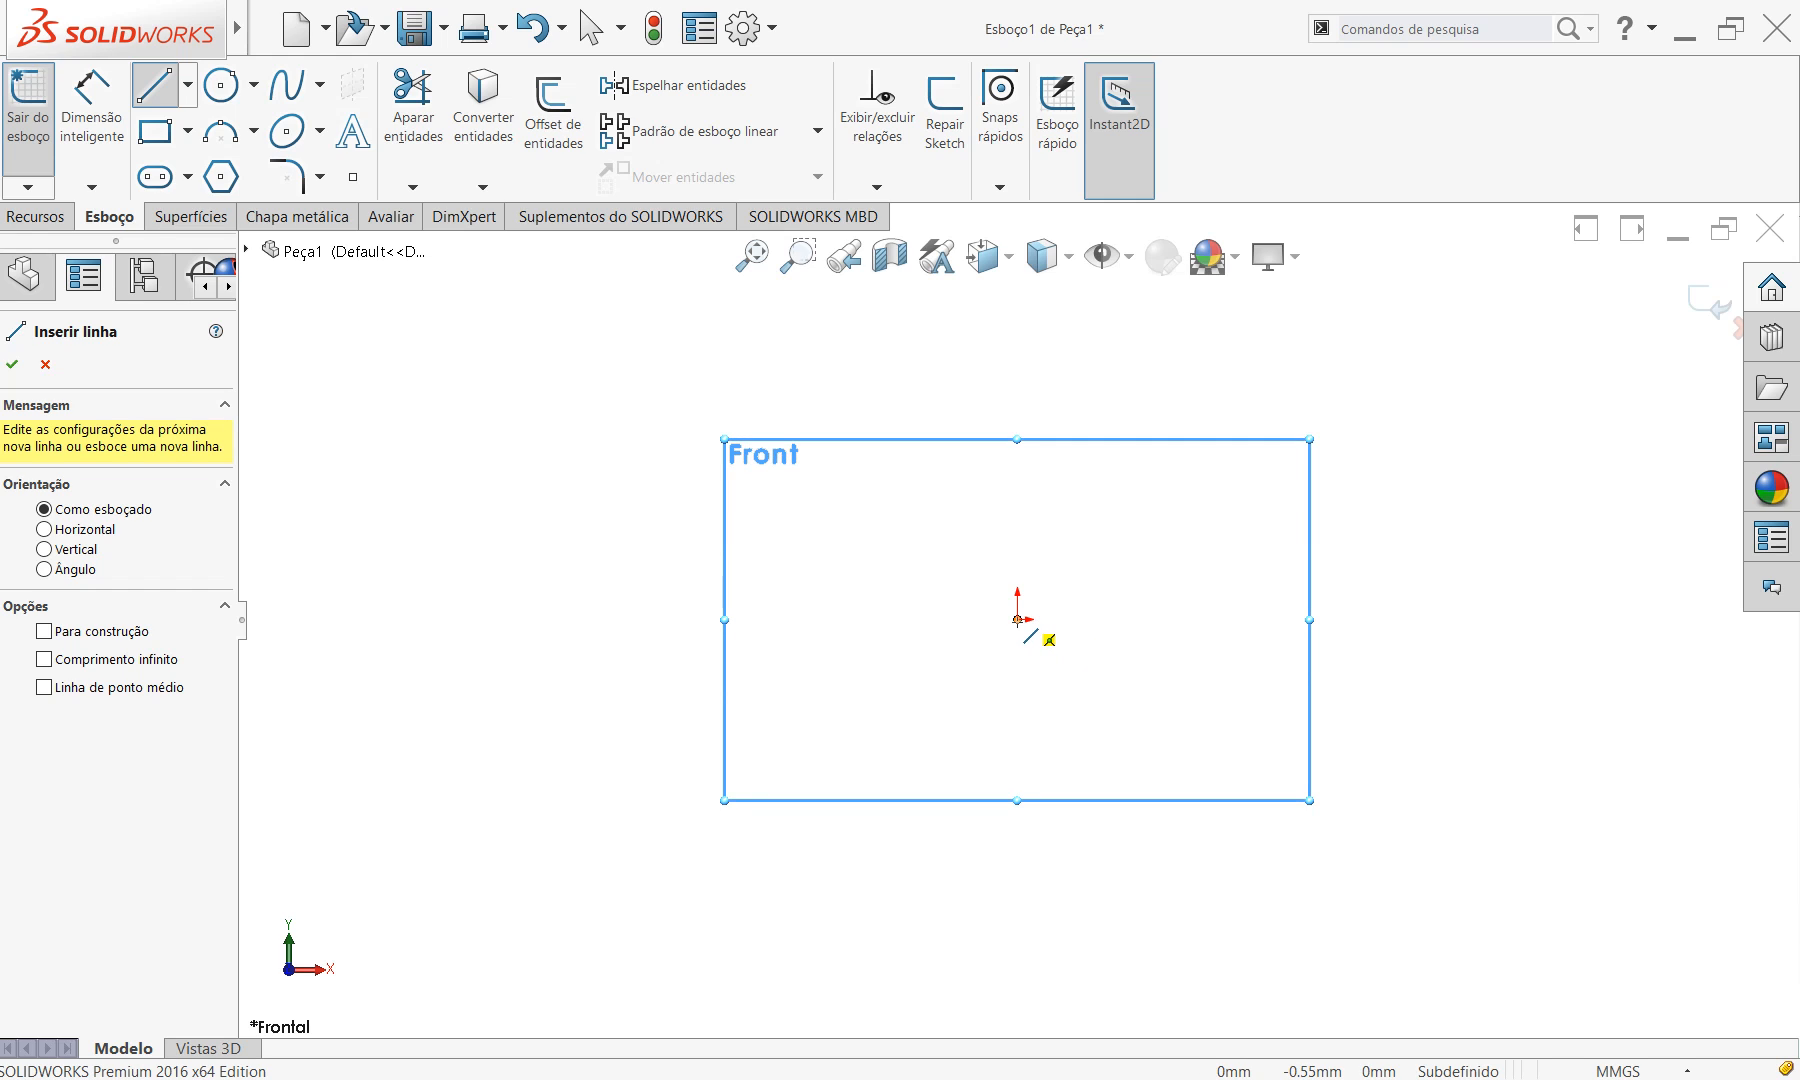
scroll(1040, 685, up, 4)
scroll(1084, 494, down, 2)
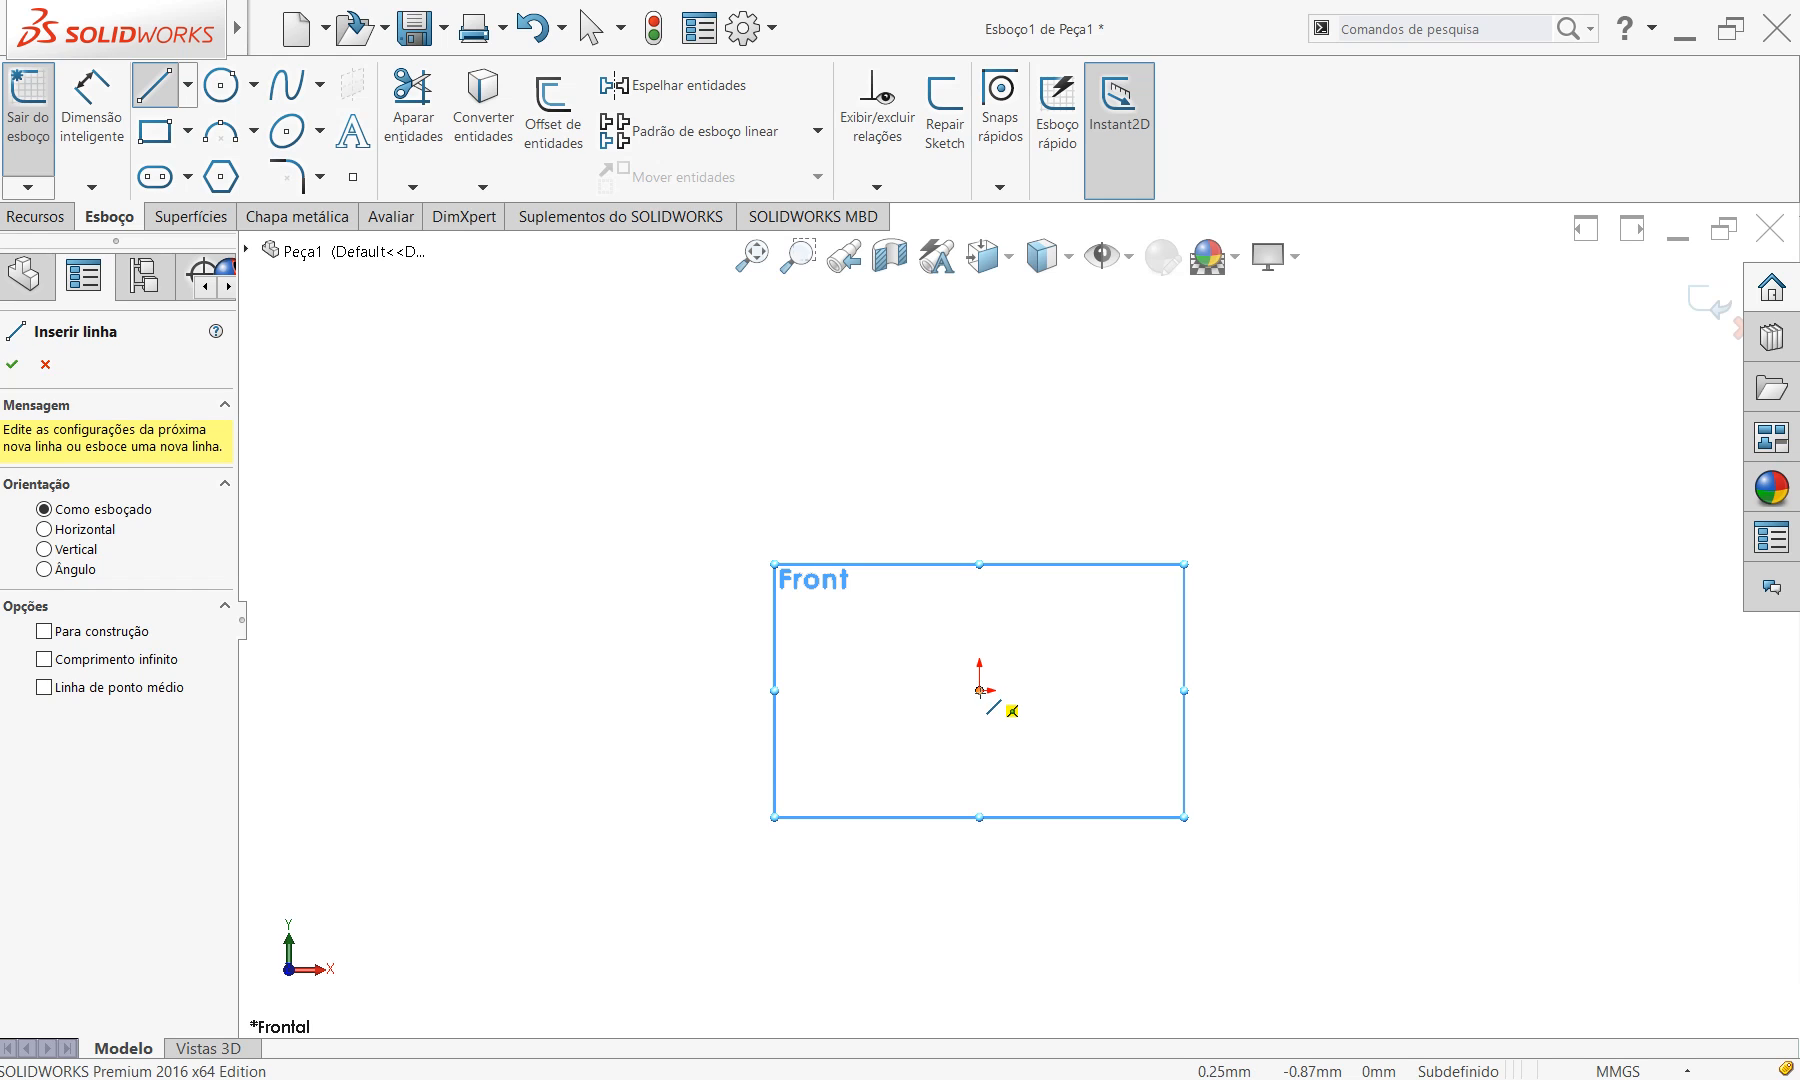
click(980, 690)
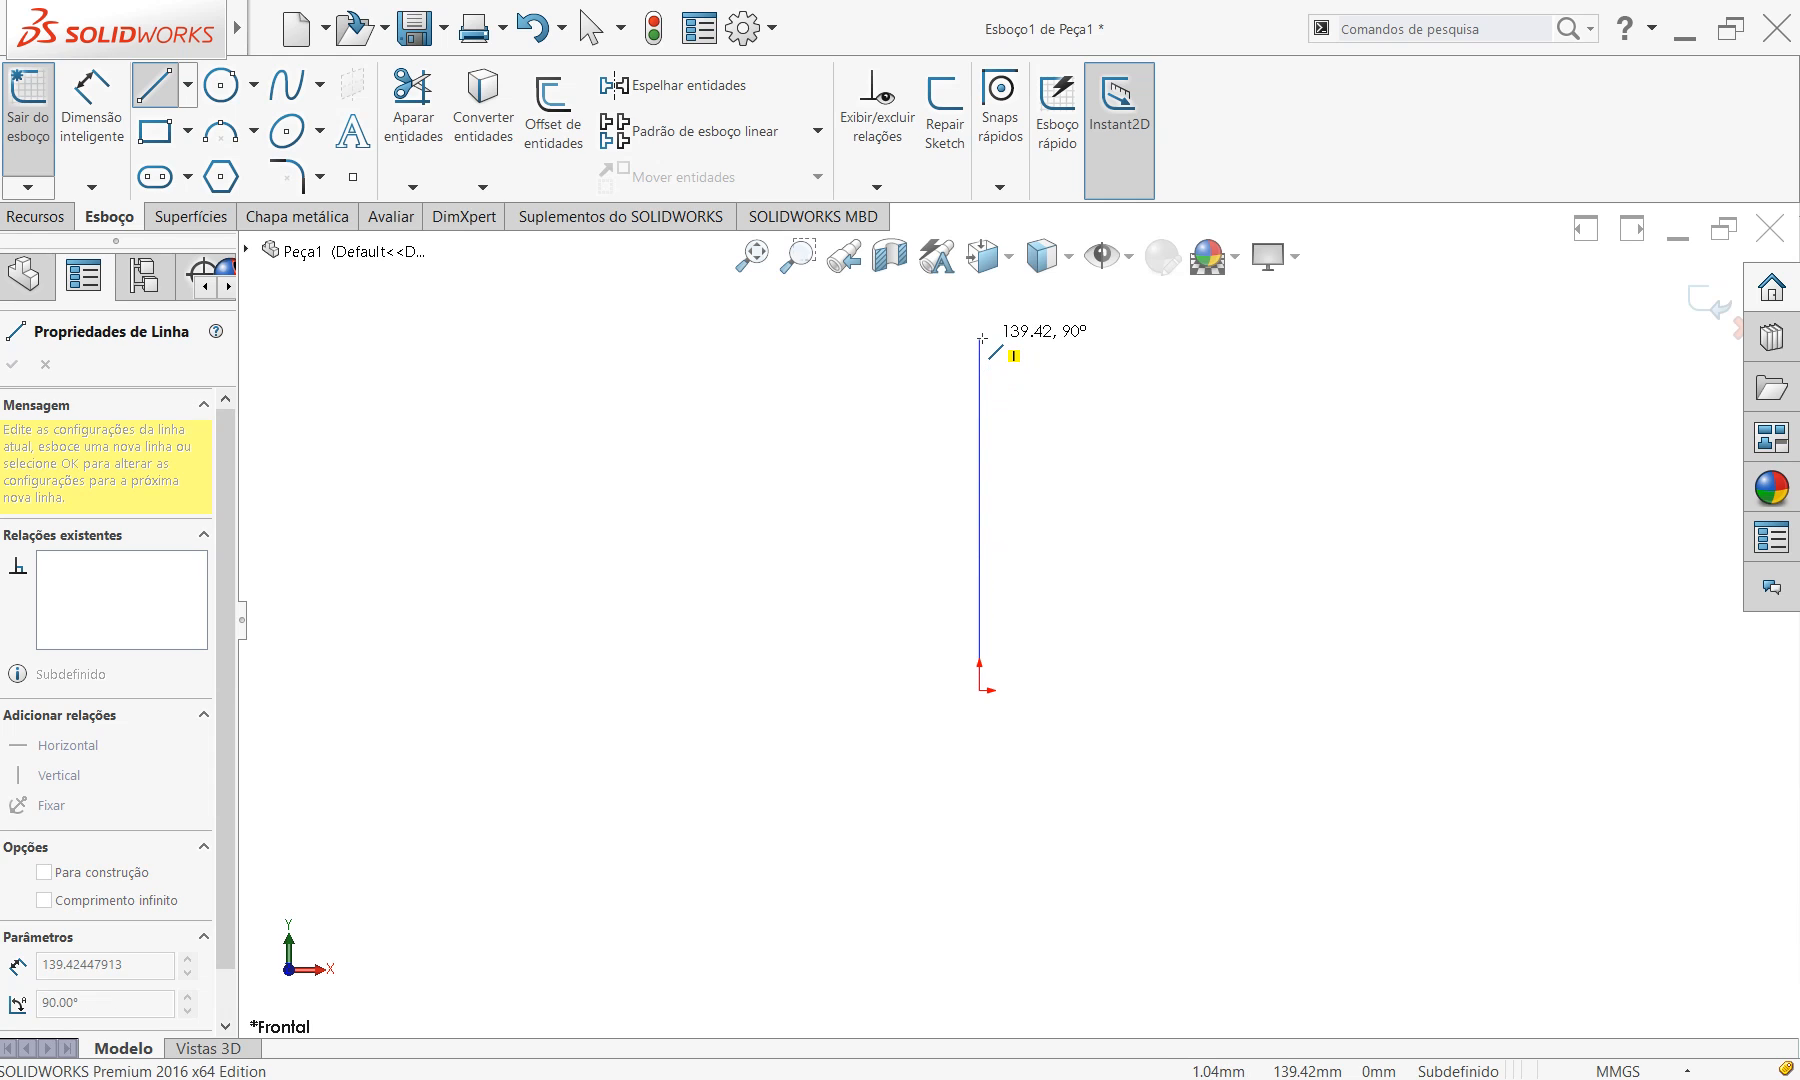
click(980, 338)
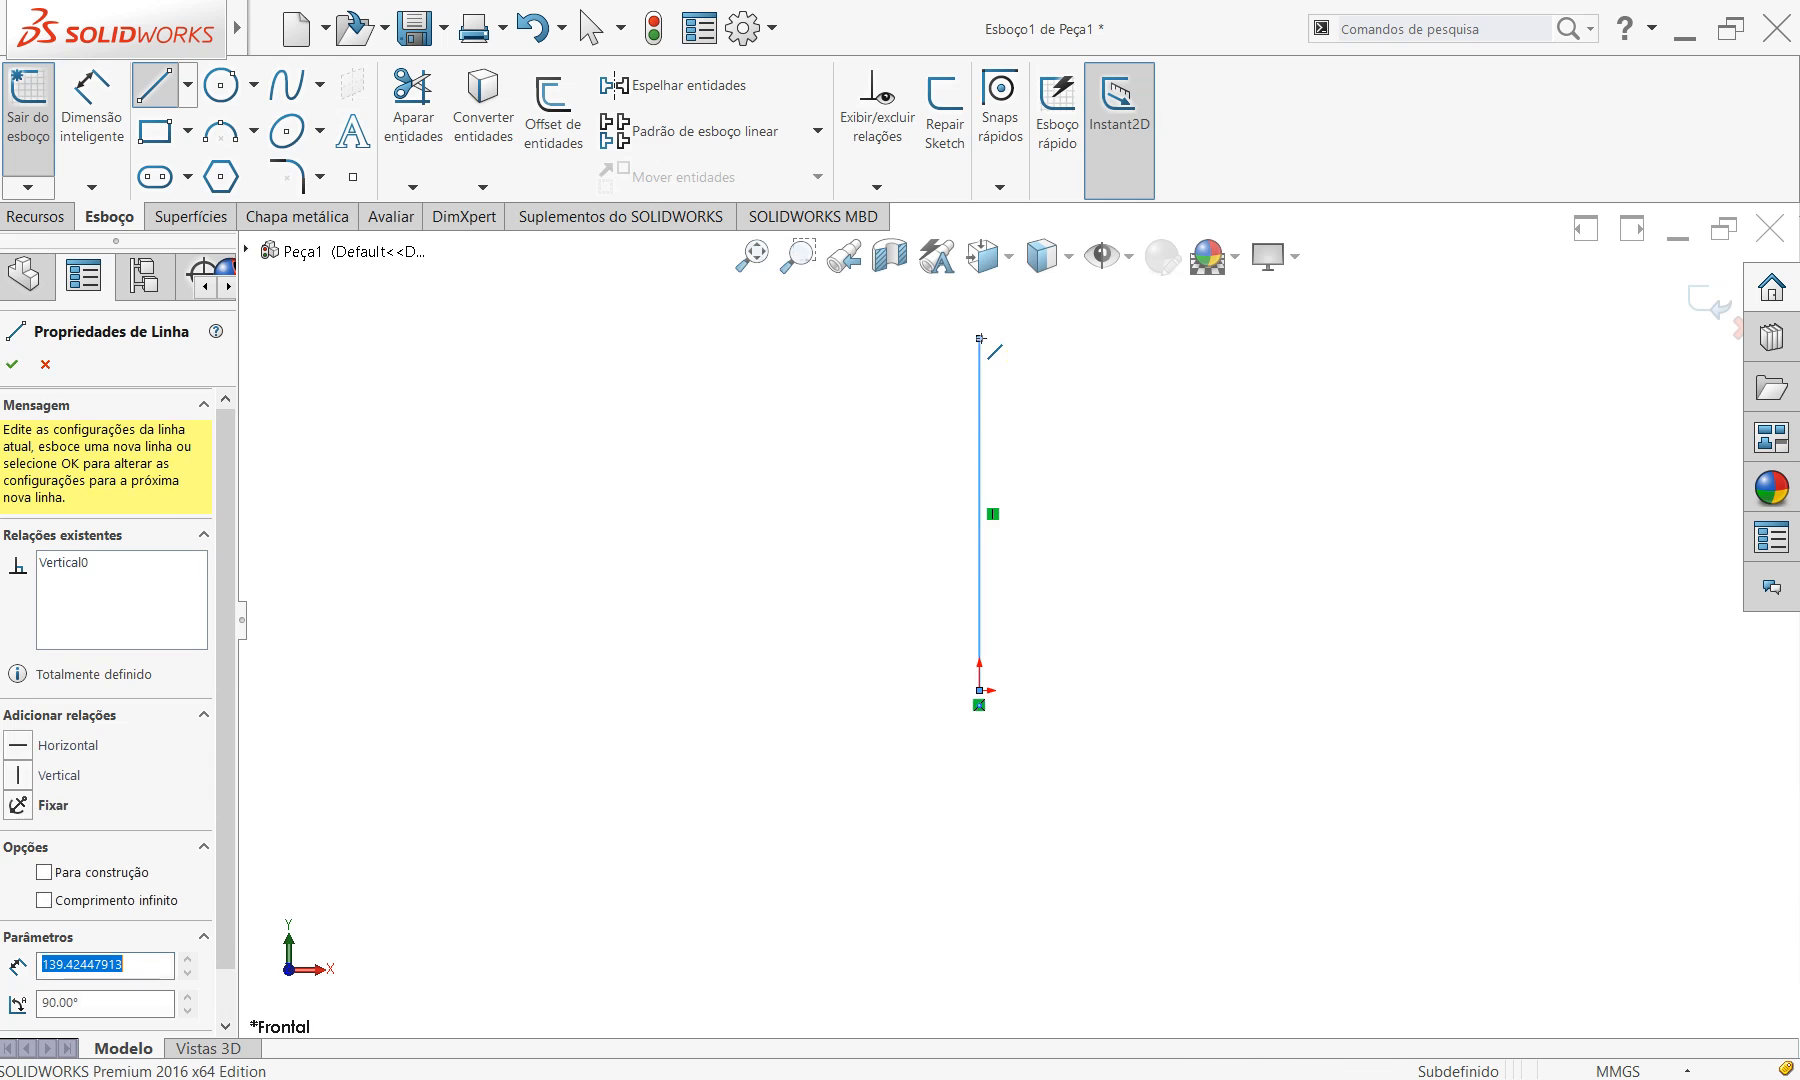
click(1047, 338)
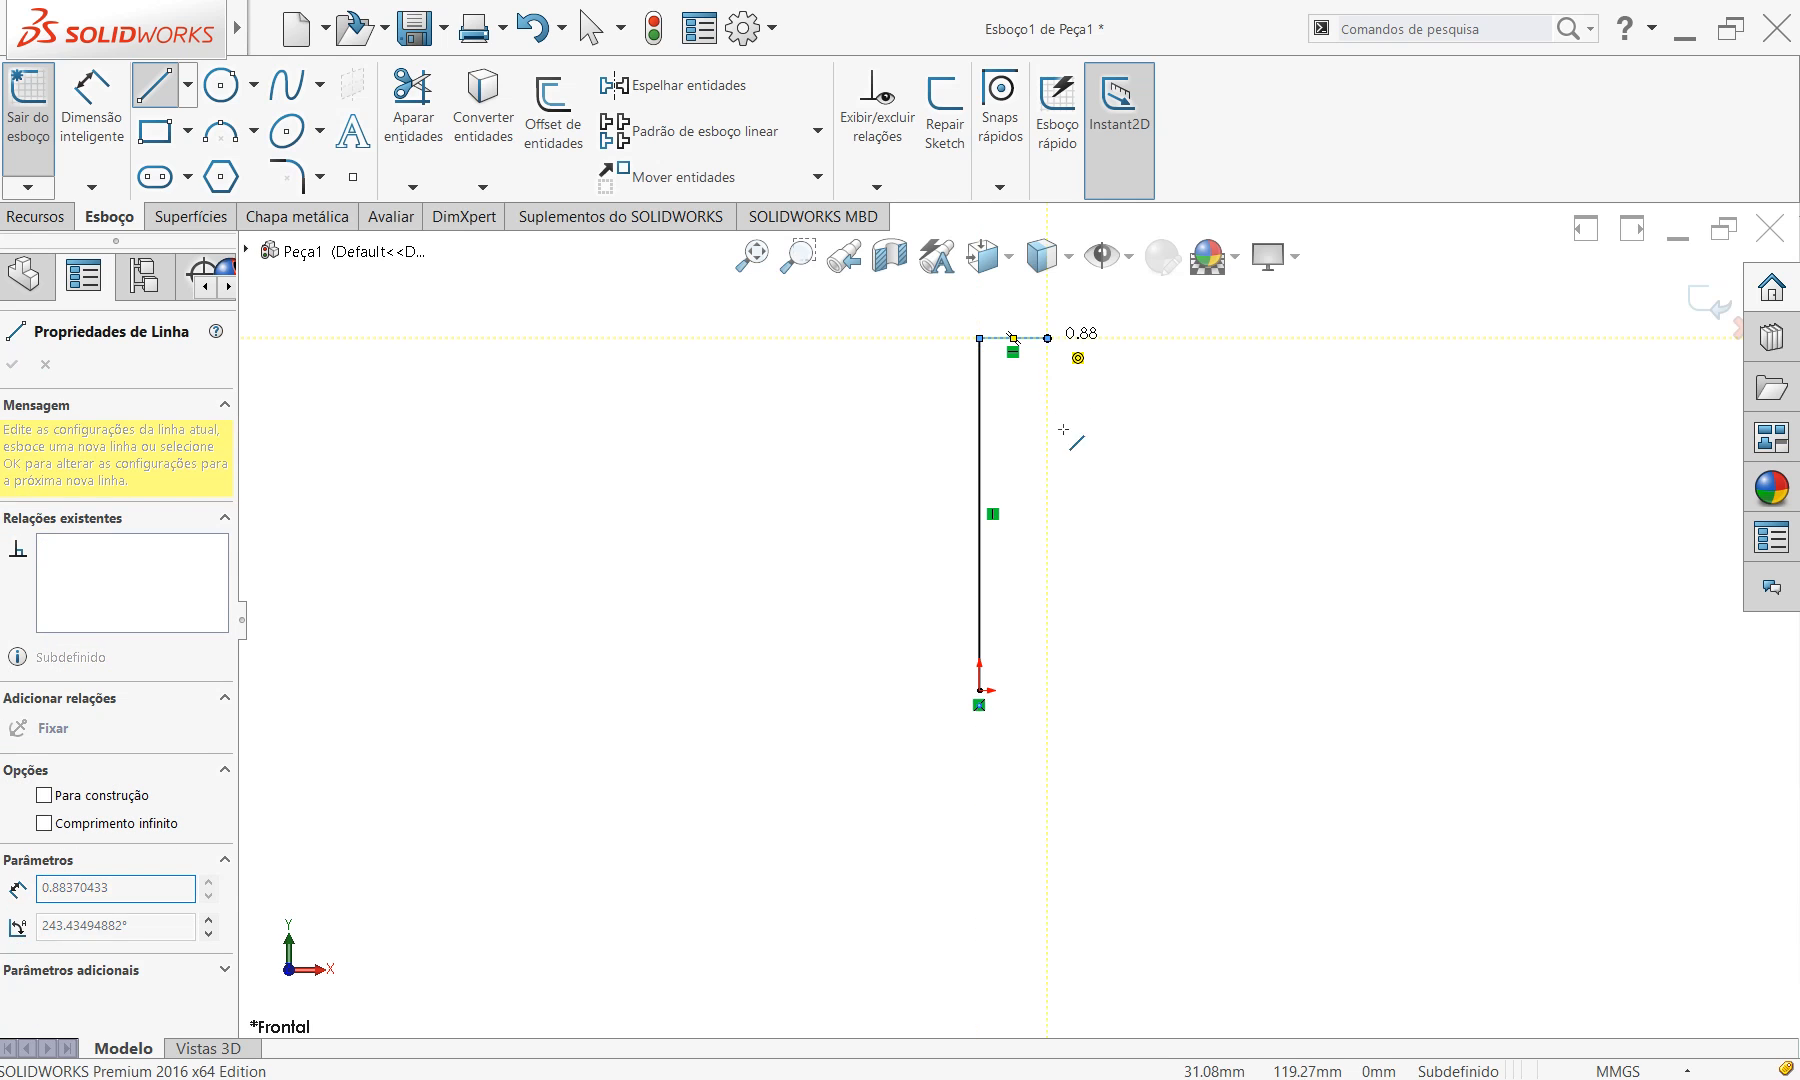
click(1046, 625)
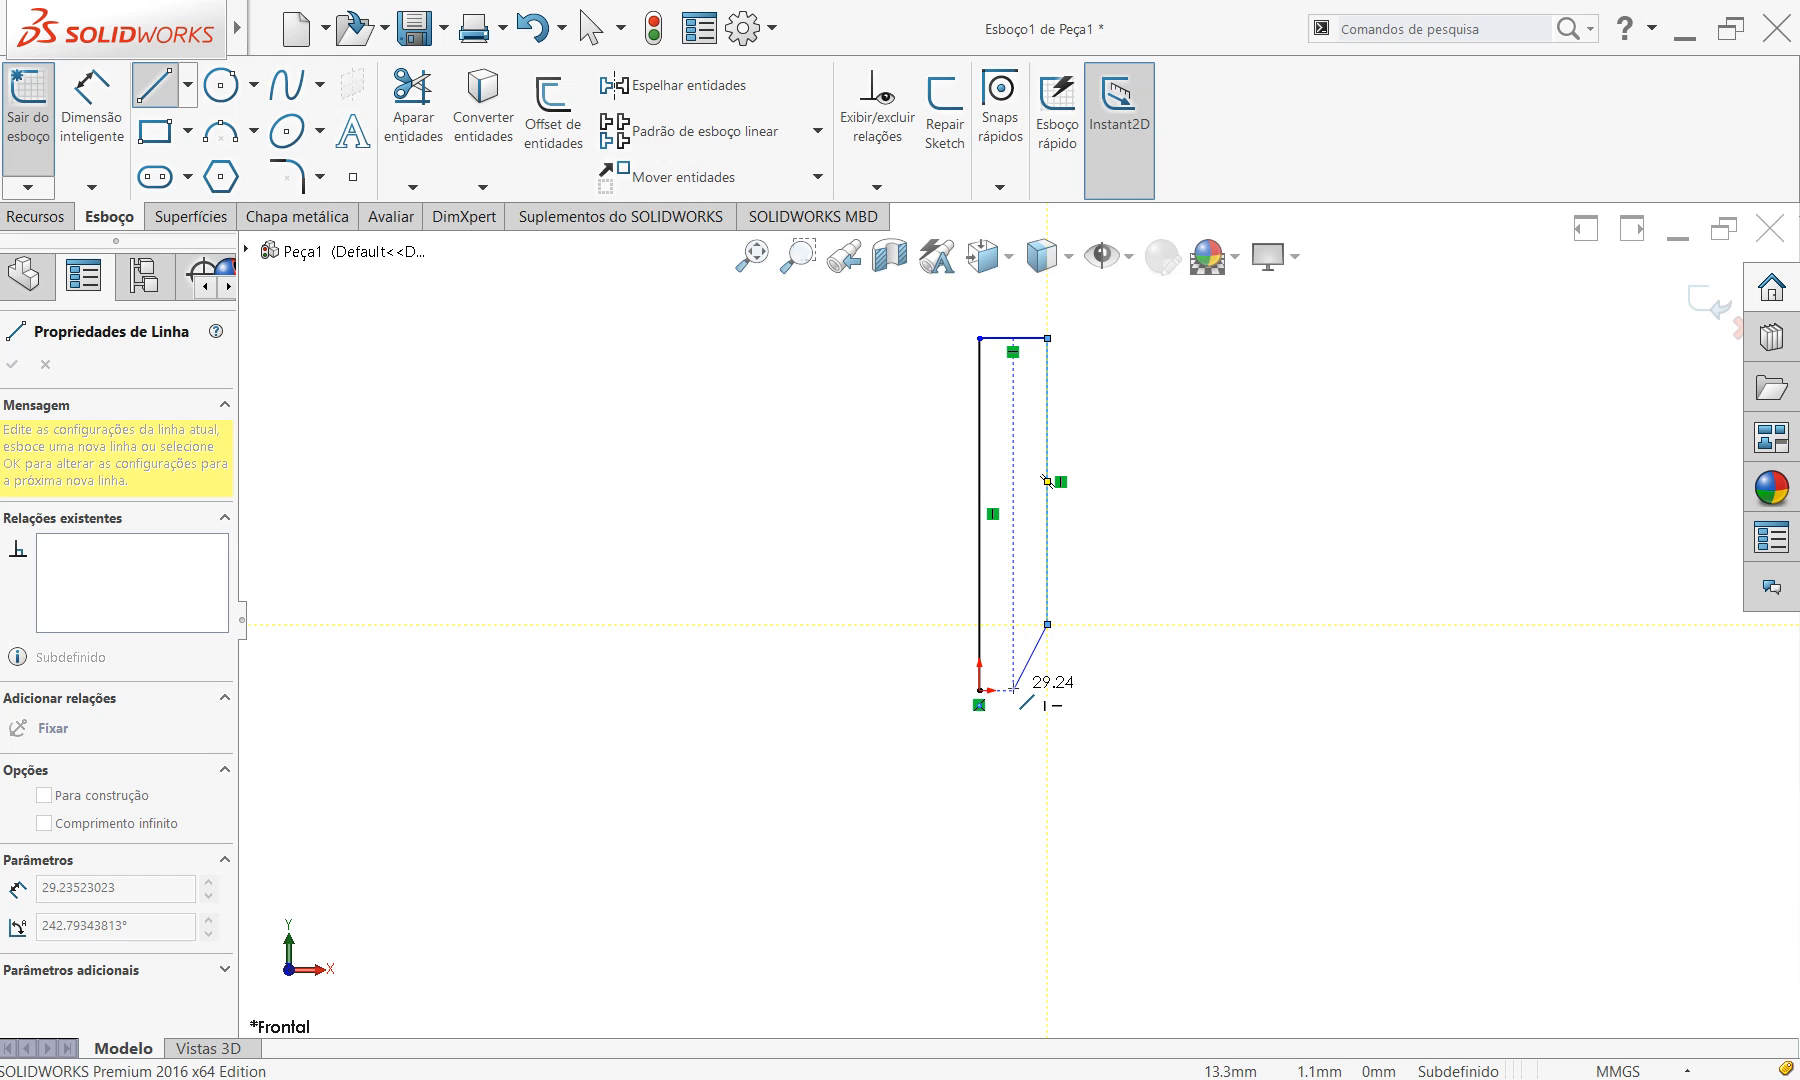
click(1013, 690)
click(980, 690)
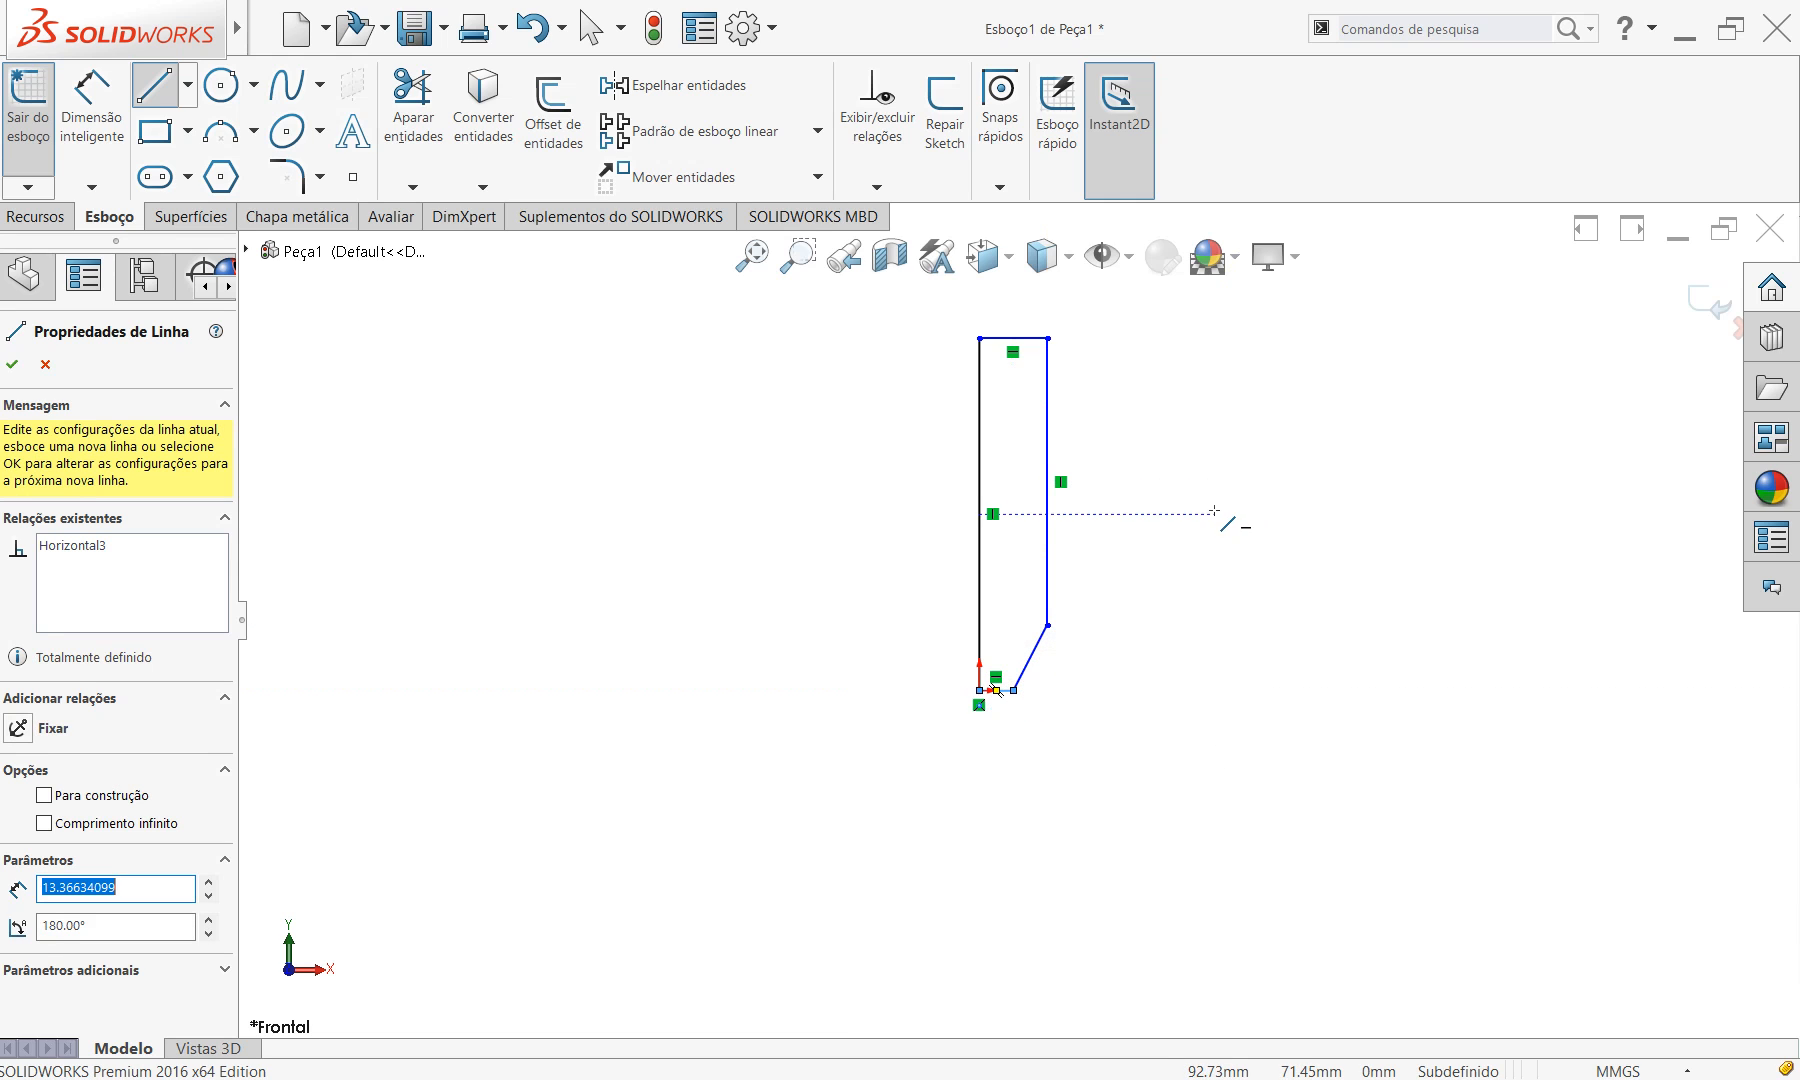
Dimension the profile's long left vertical edge as 110 mm.
click(91, 115)
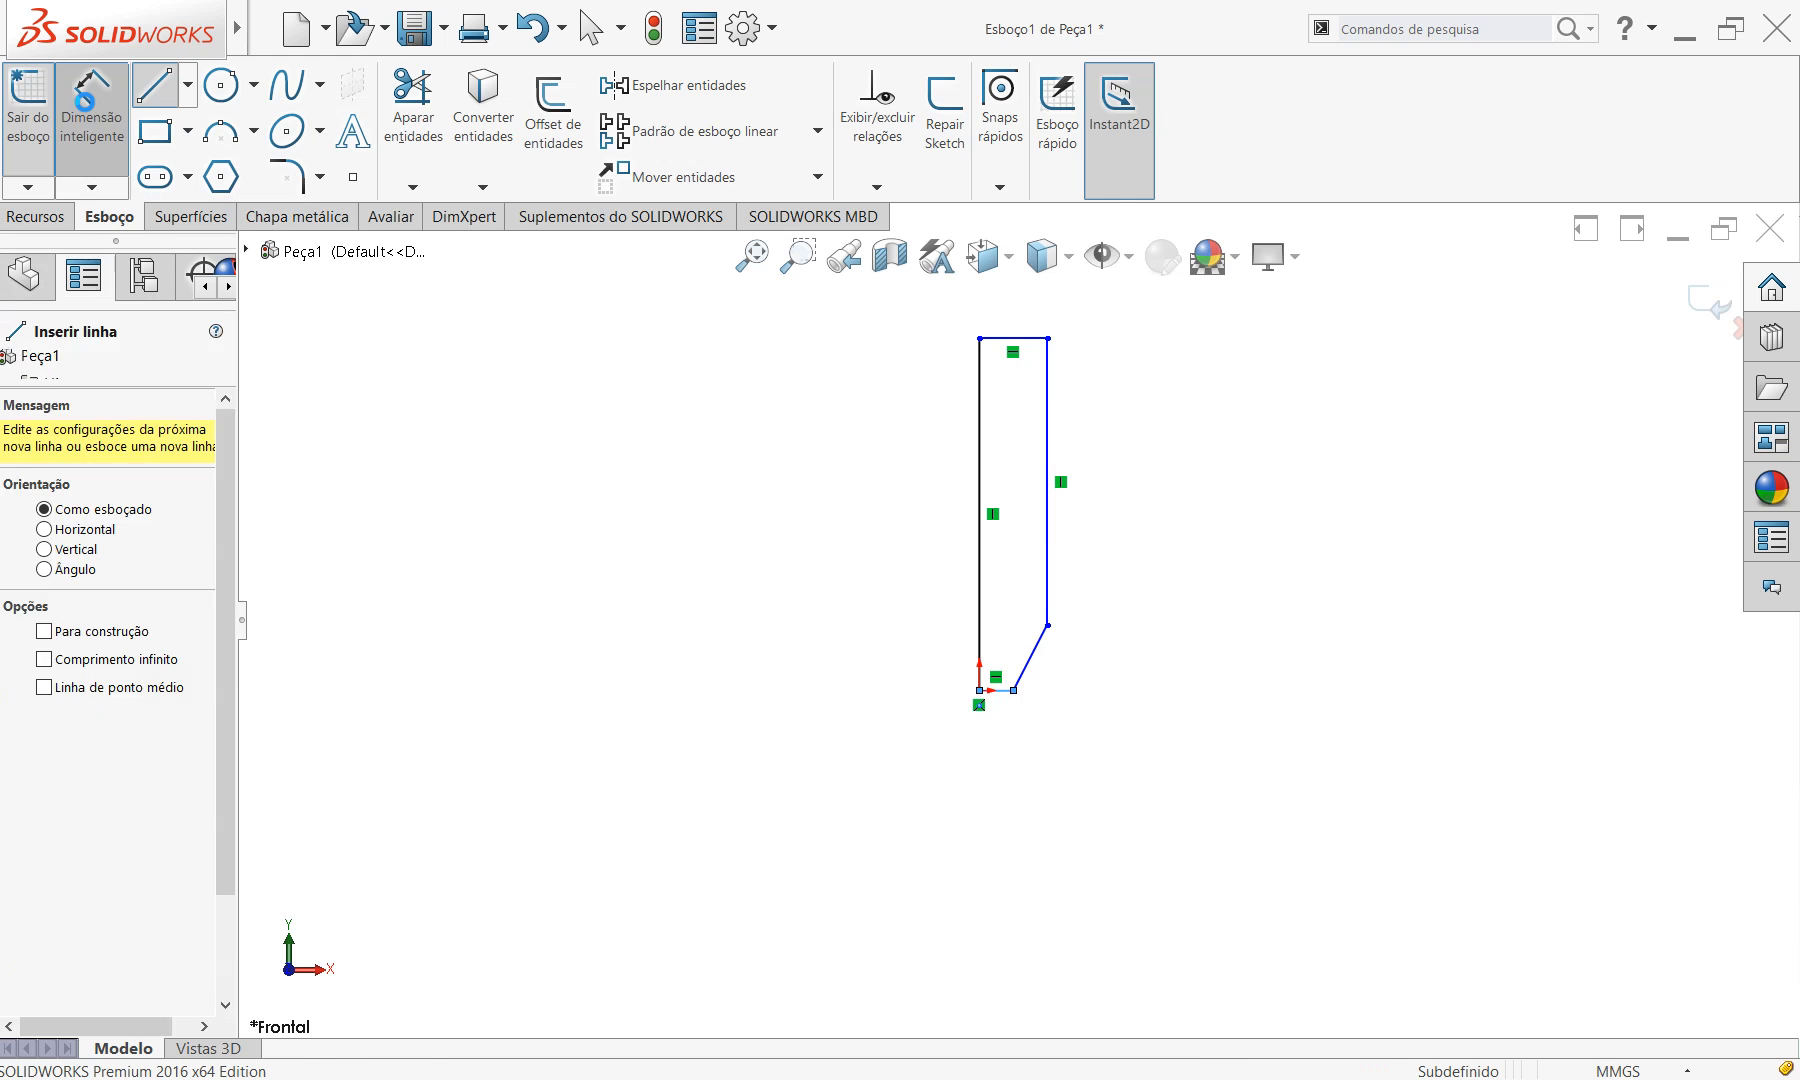
click(955, 475)
click(913, 485)
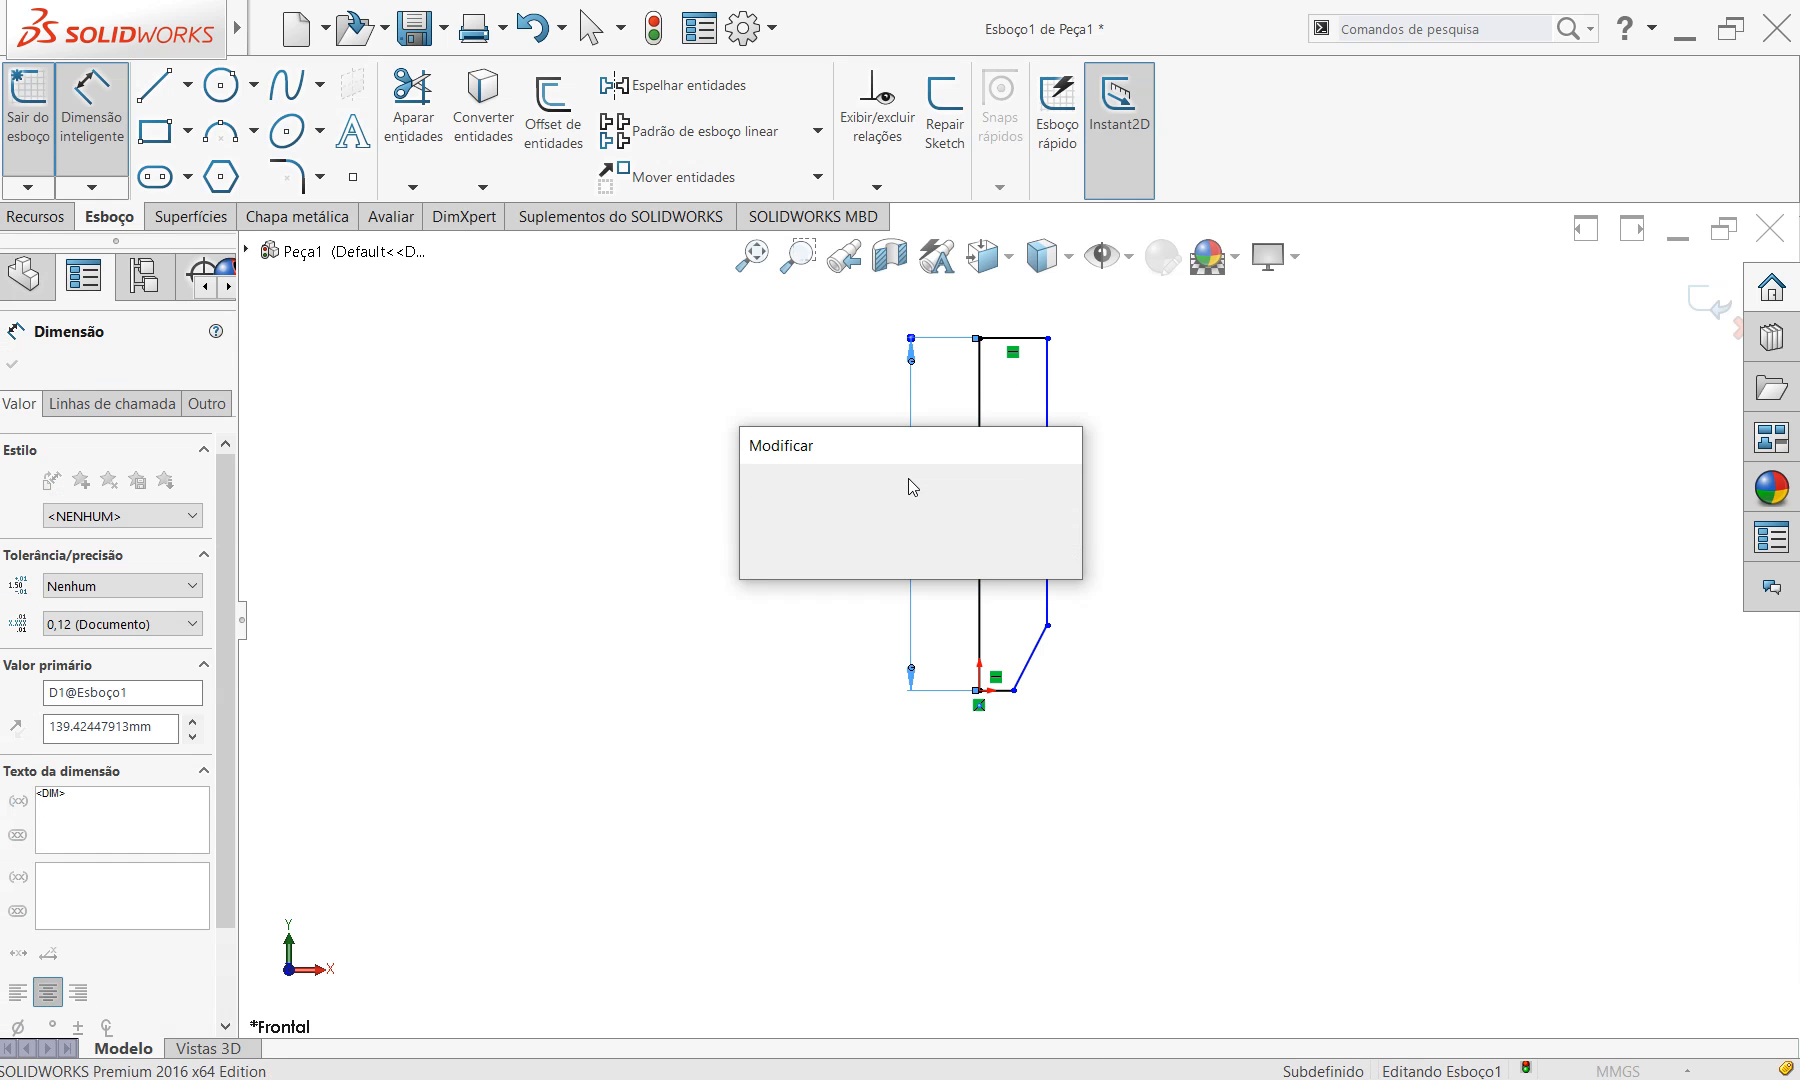
text(110)
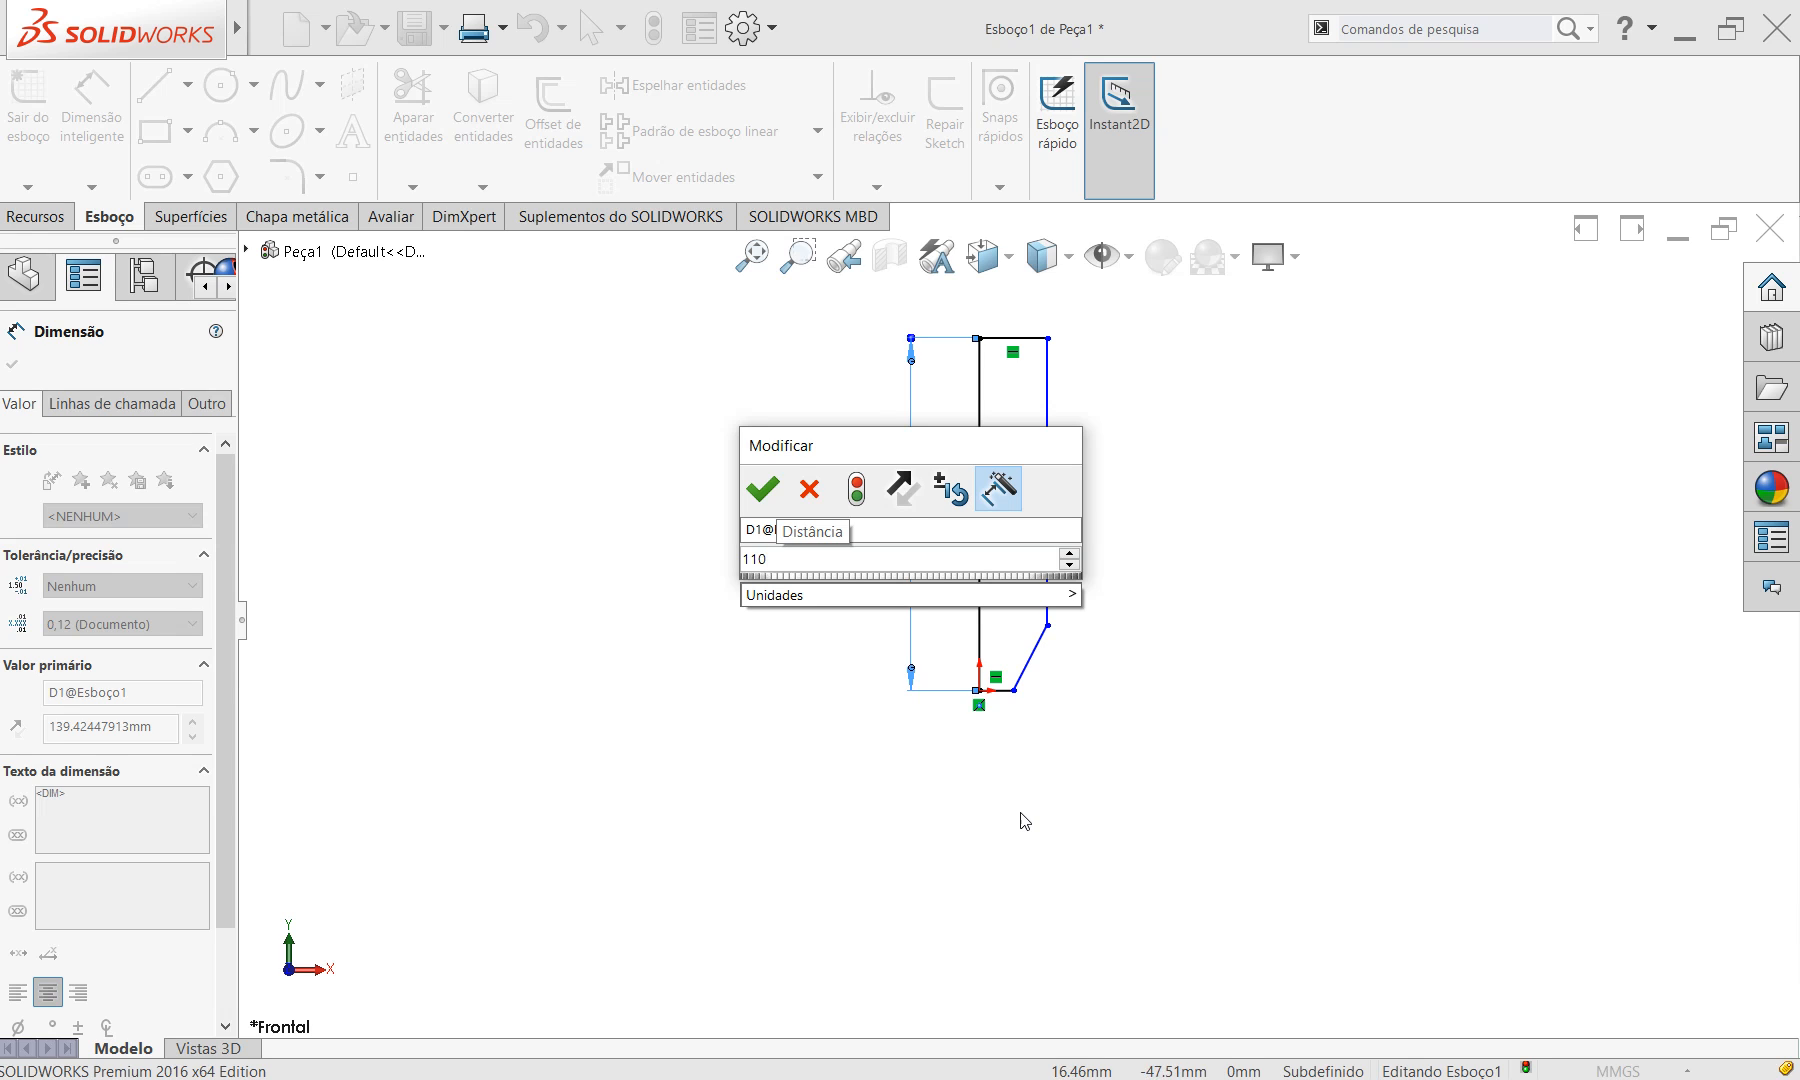
click(762, 488)
scroll(1040, 350, up, 1)
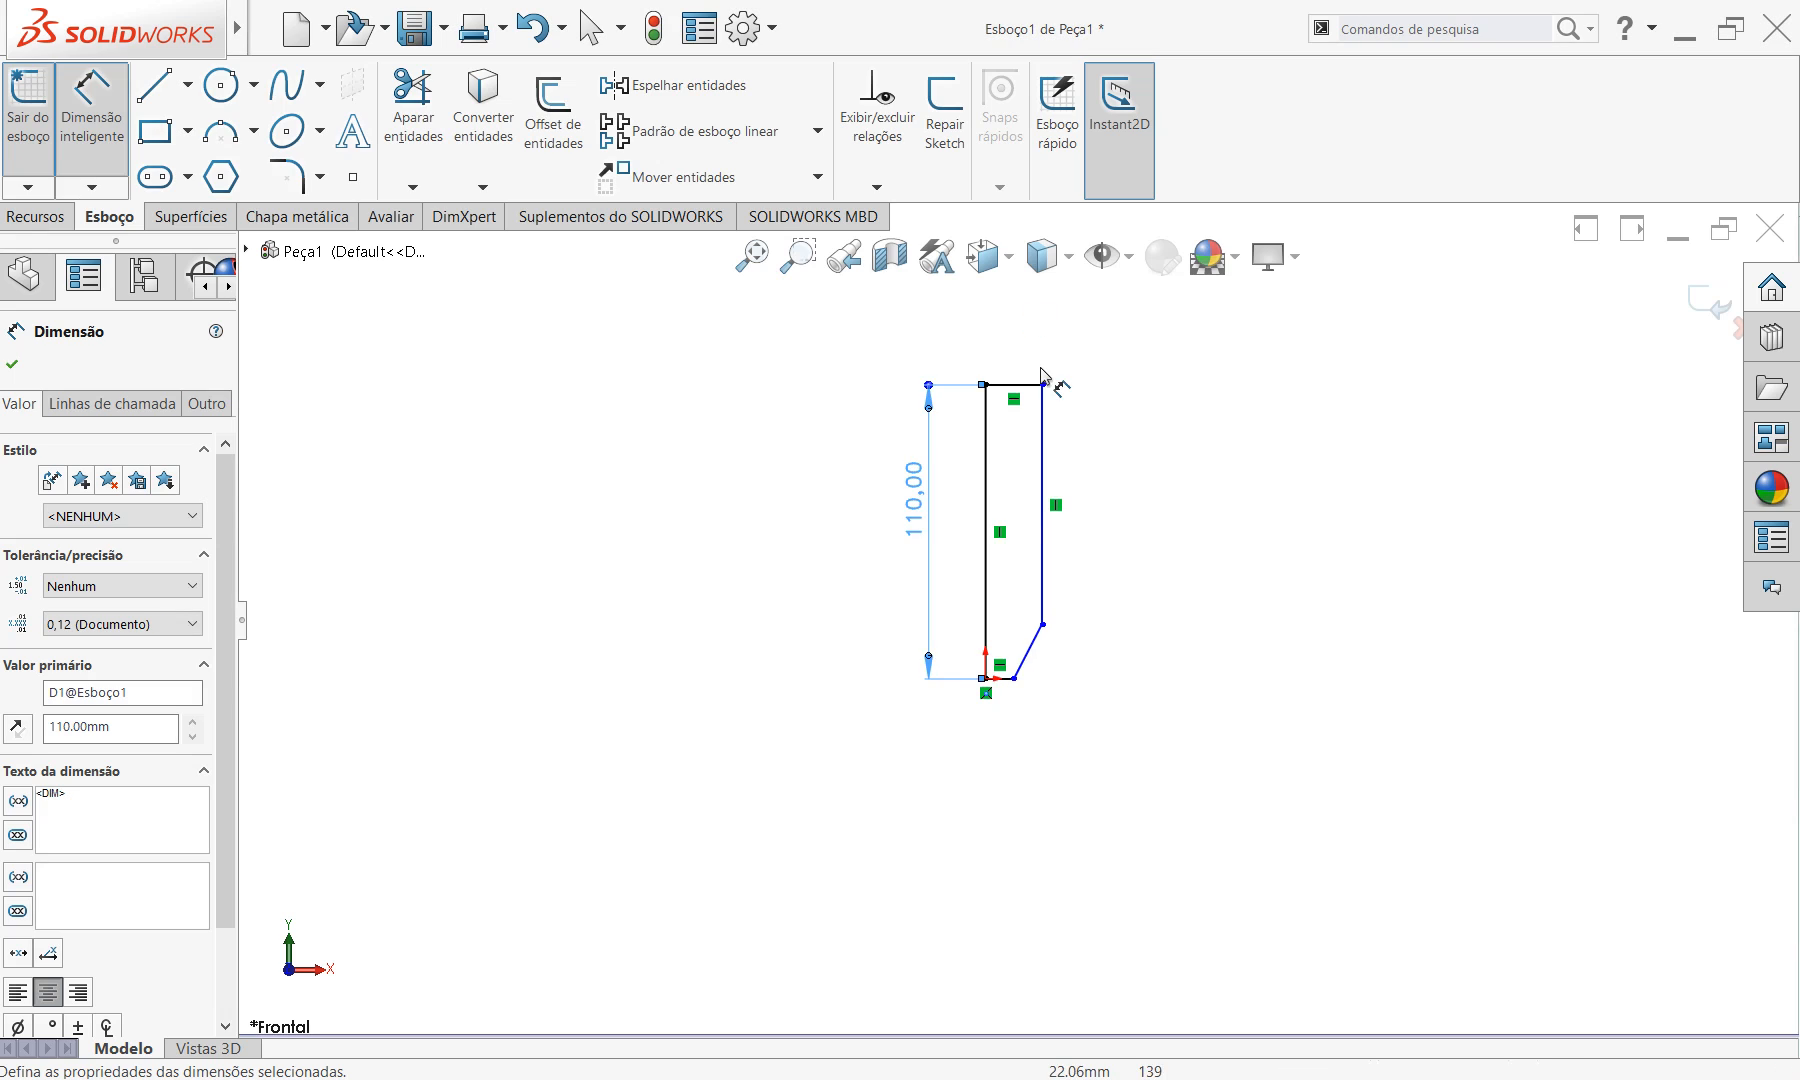
Dimension the profile's top horizontal edge as 15 mm.
scroll(1040, 372, down, 1)
click(1025, 476)
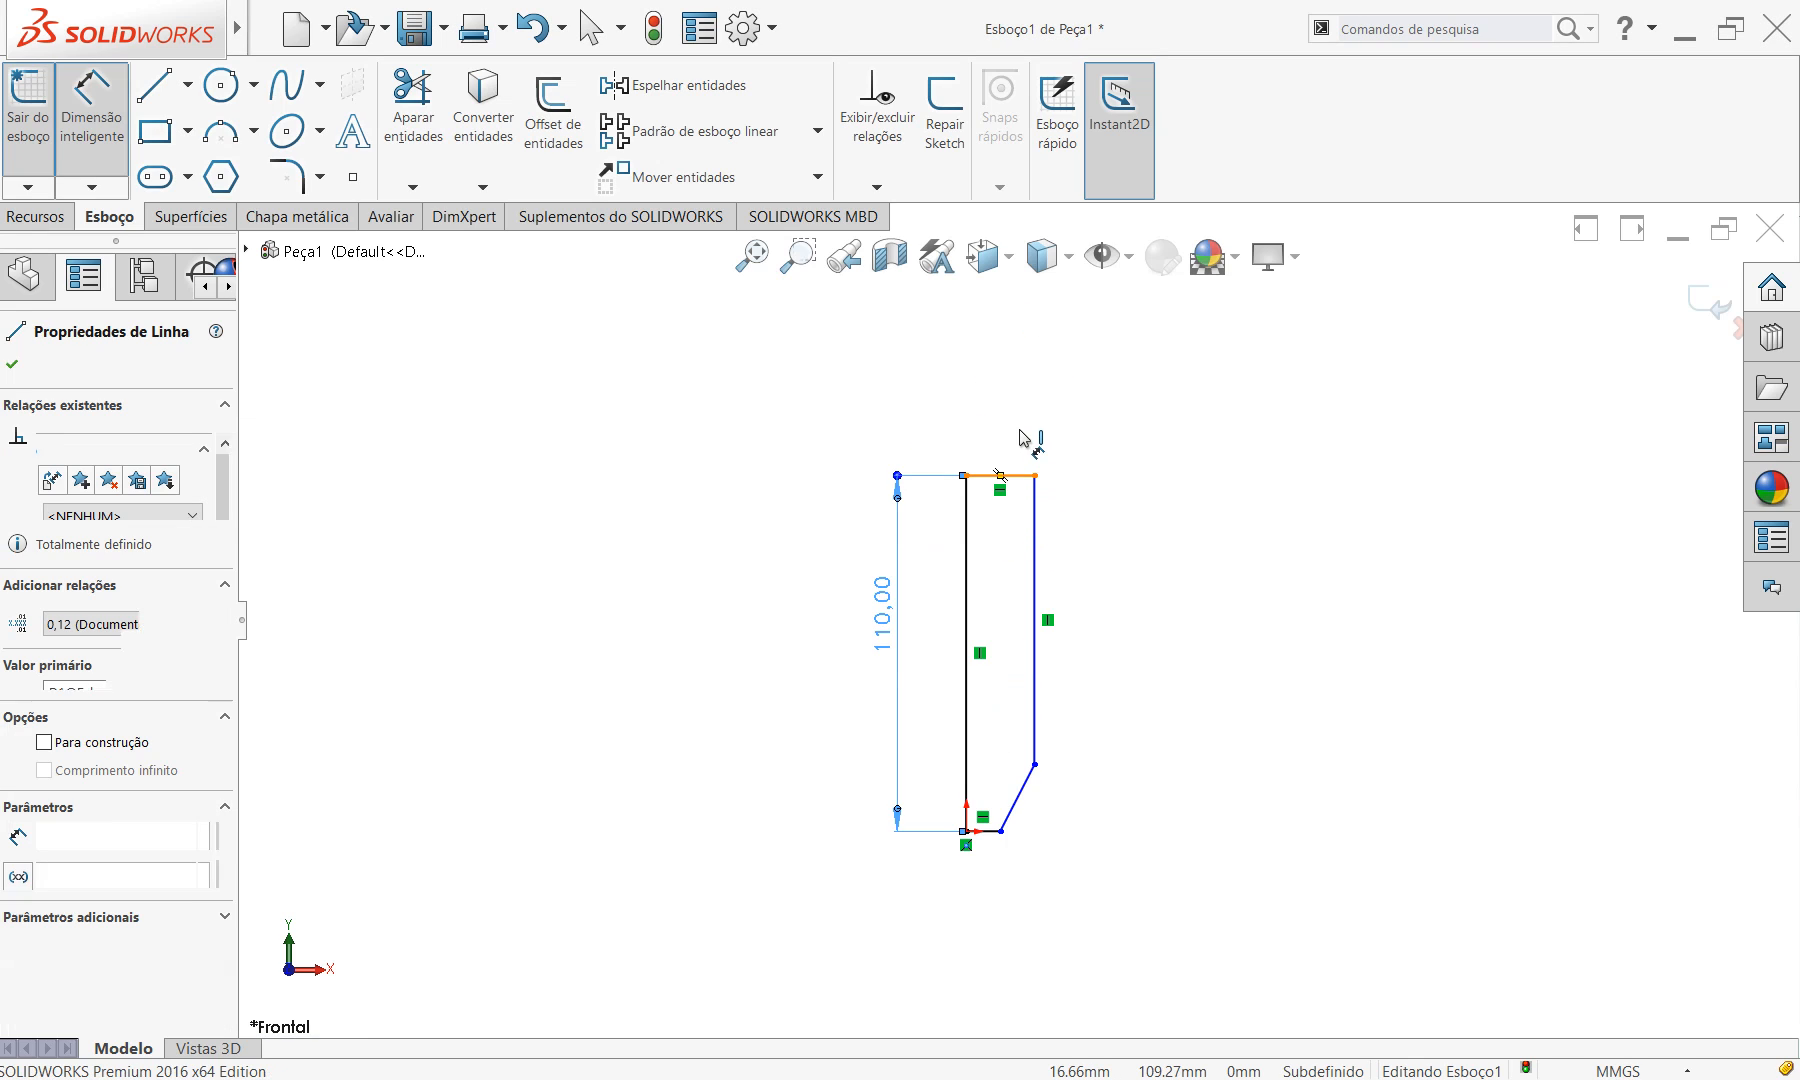
click(1020, 428)
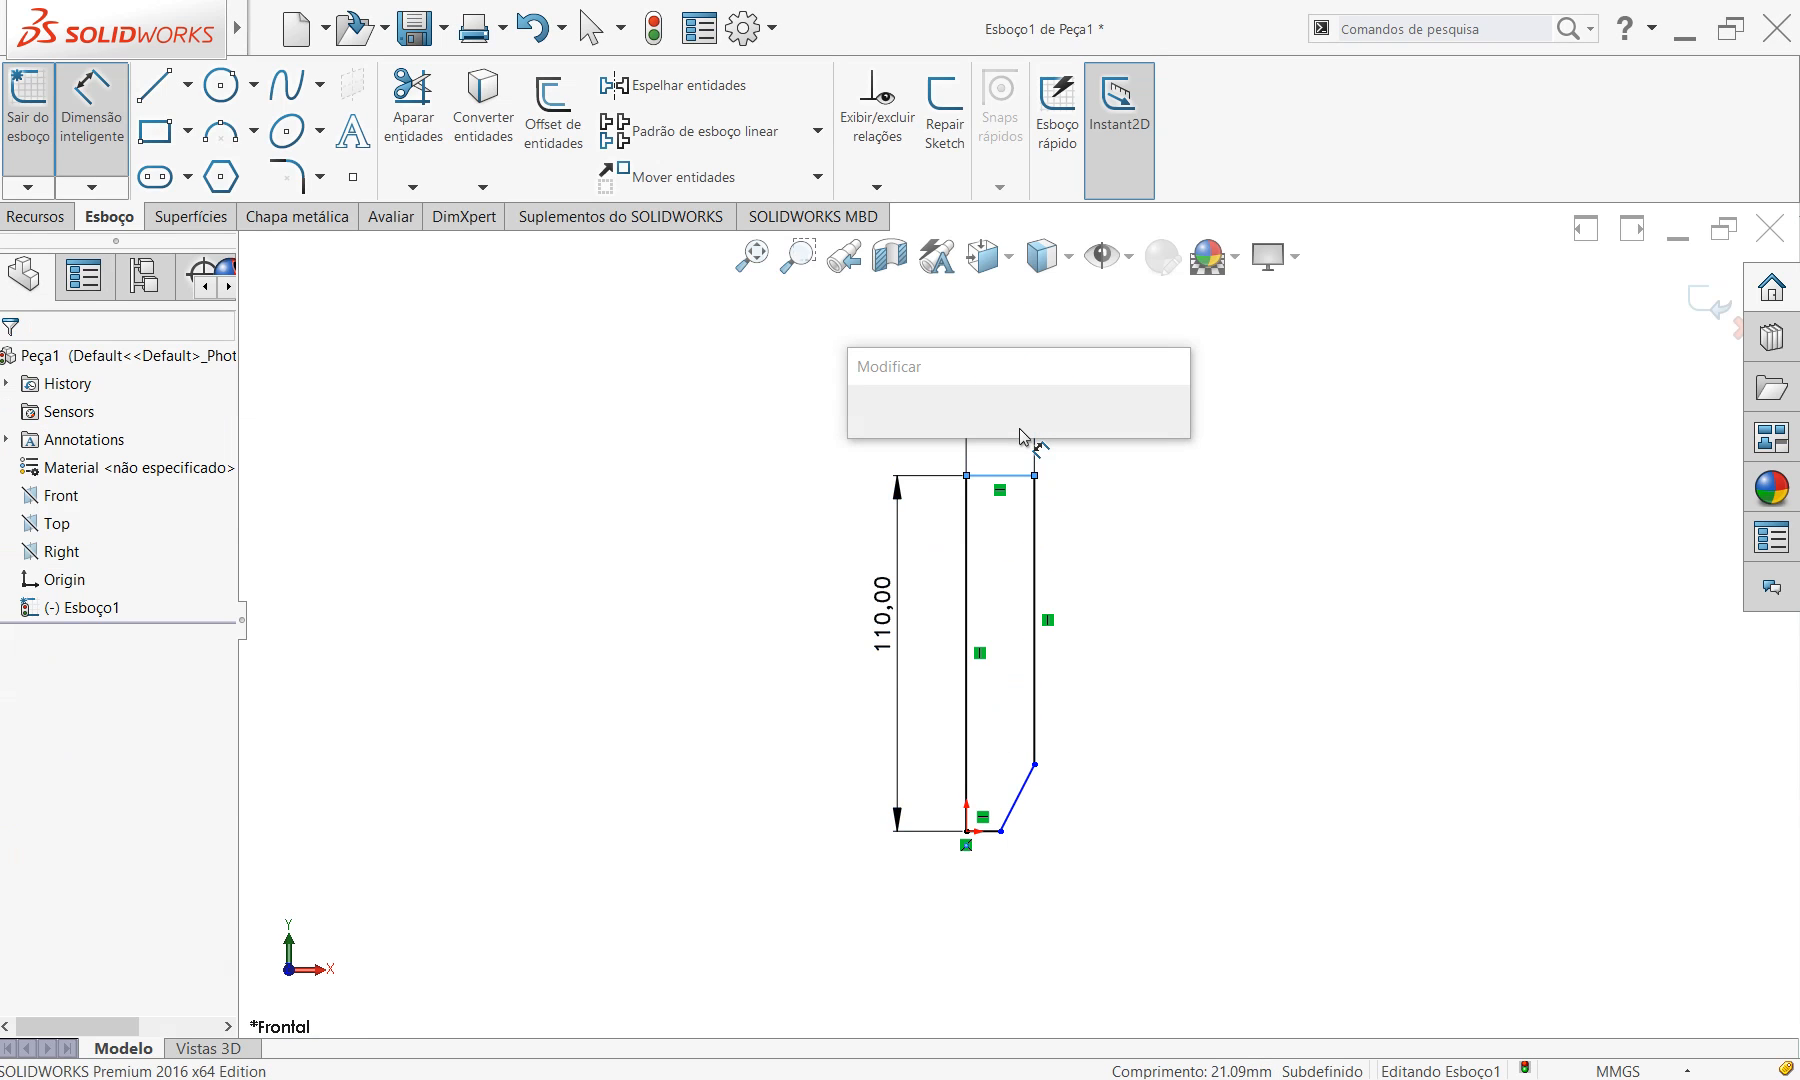
text(15)
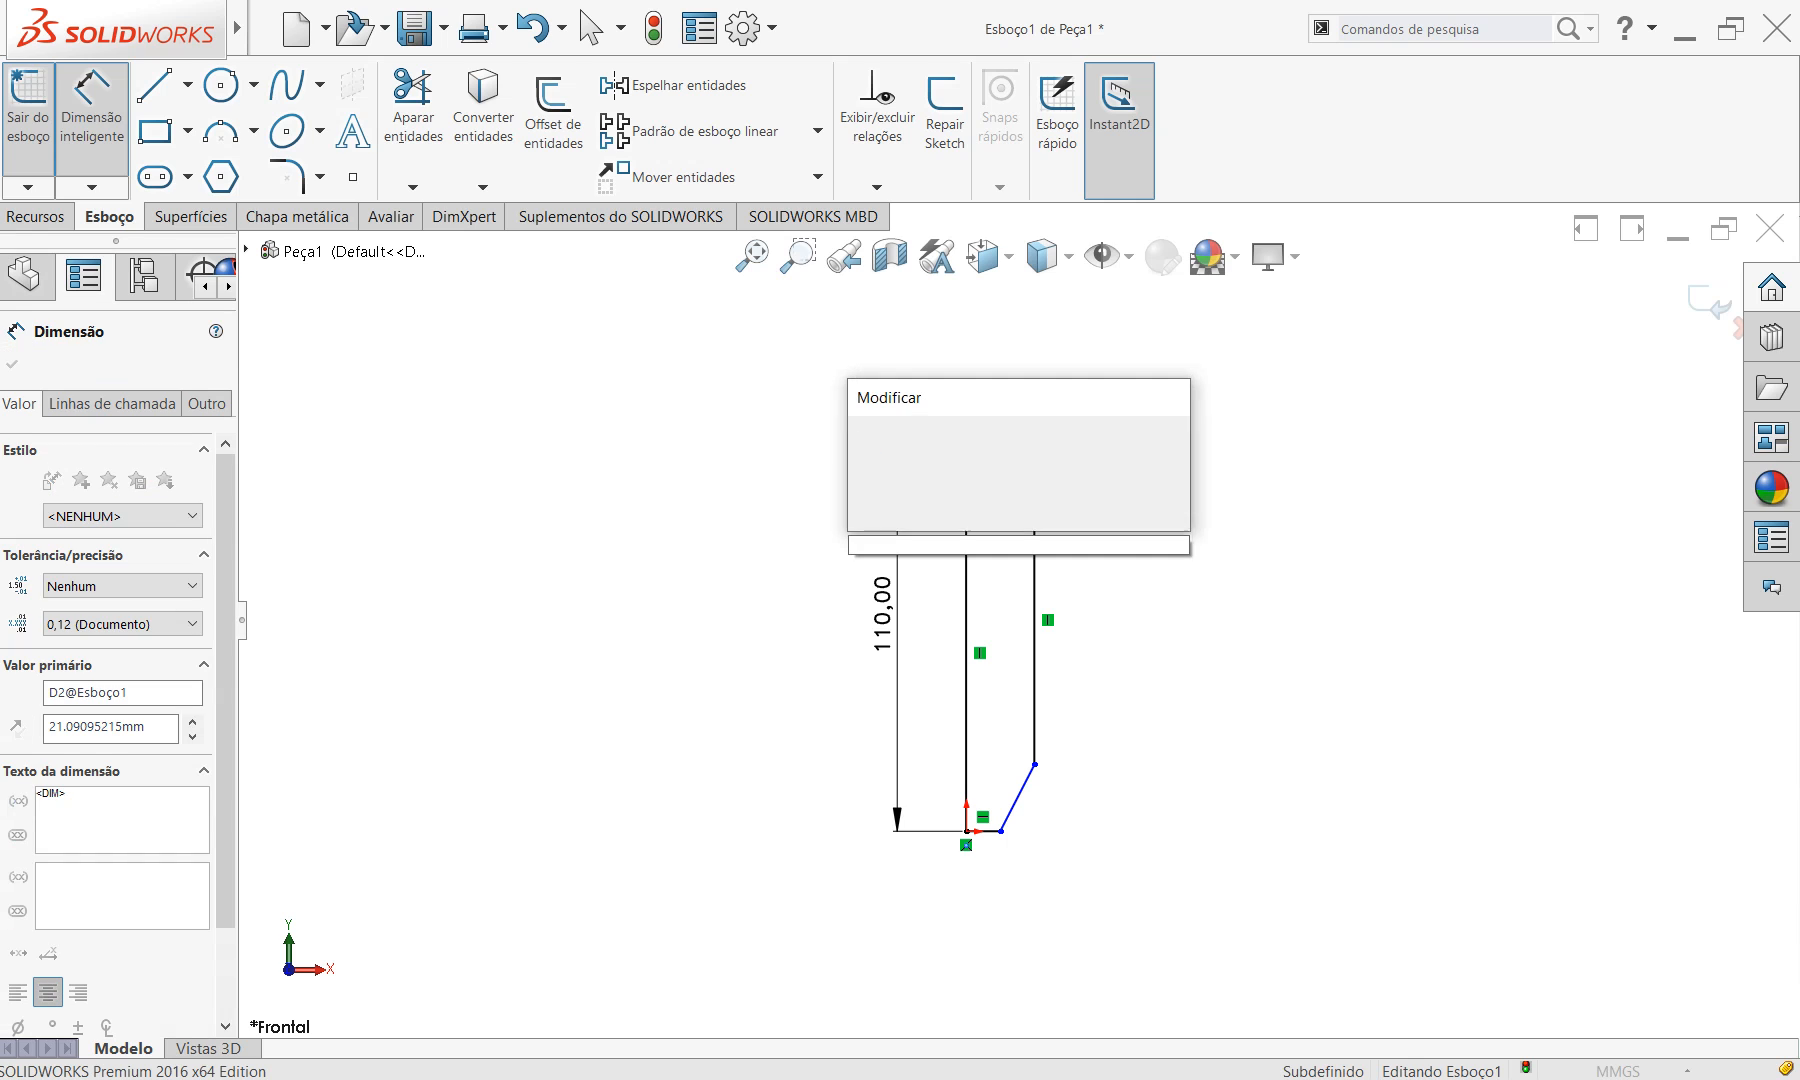
key(Escape)
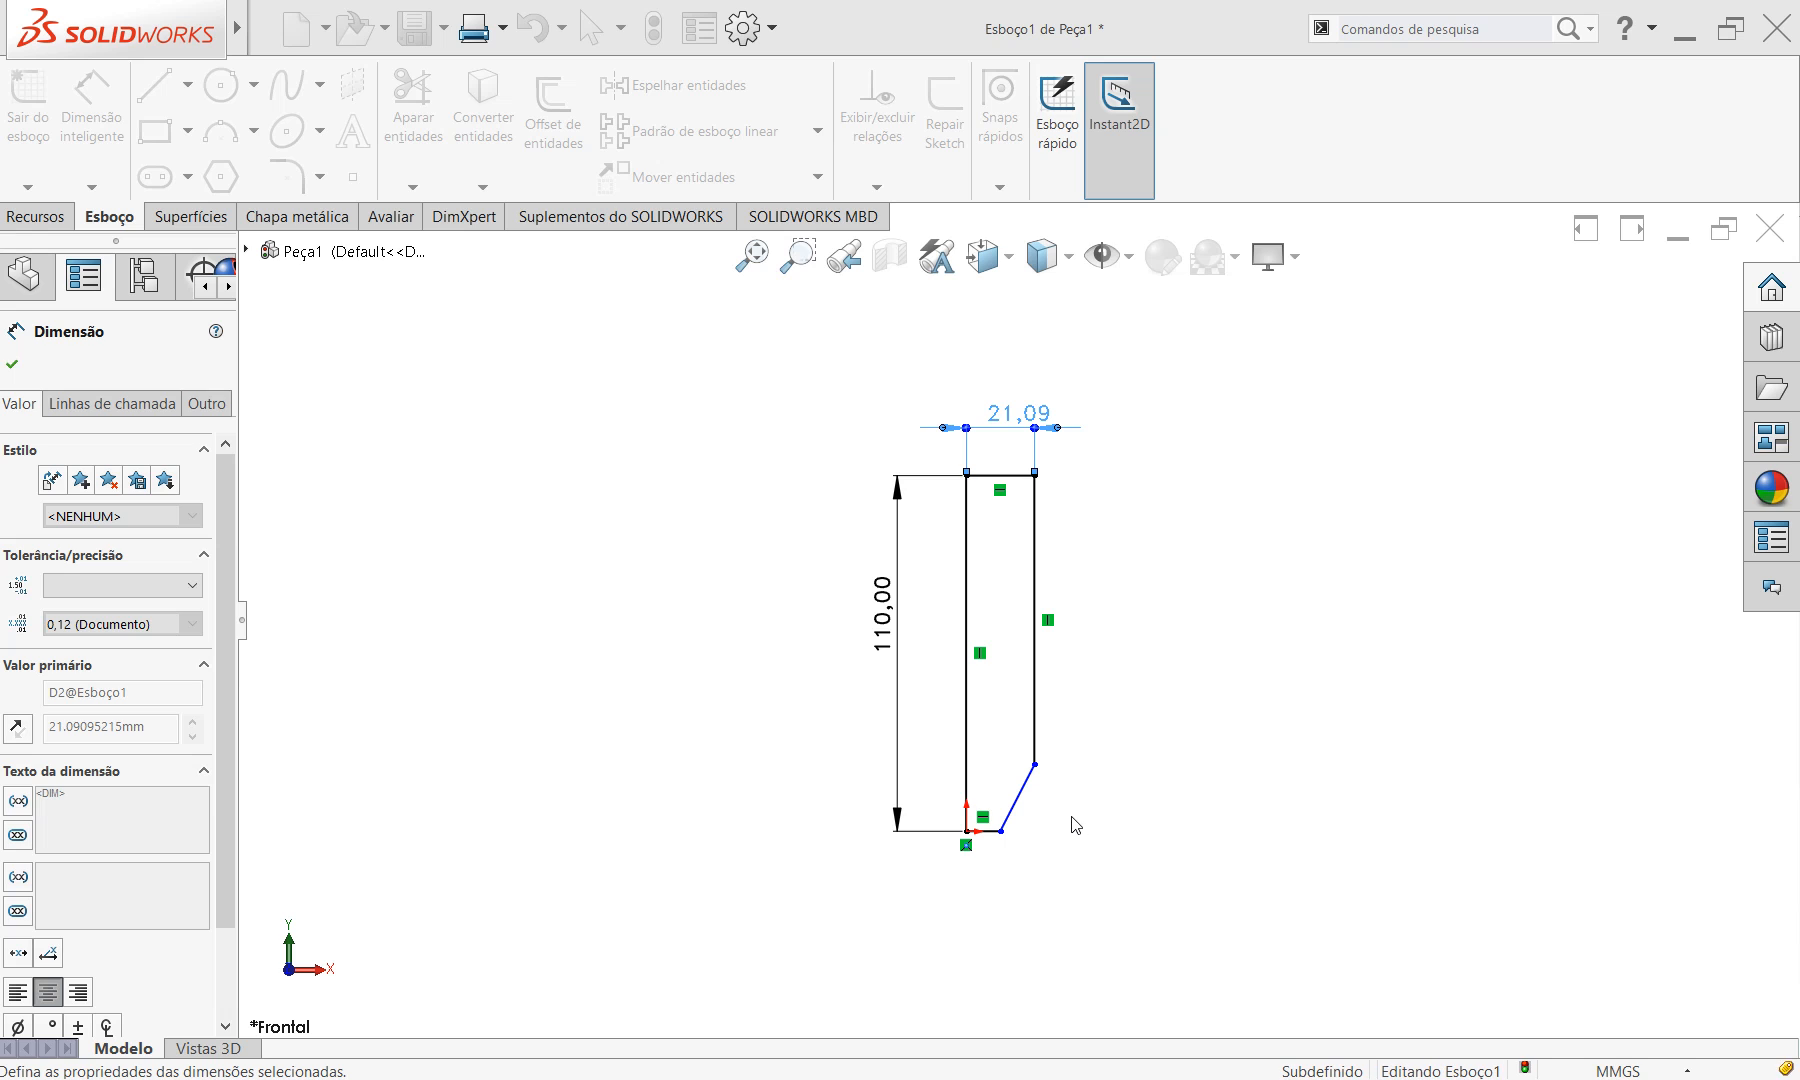
Dimension the slanted edge's vertical height as 32 mm, consult the reference drawing, and return to the SOLIDWORKS sketch.
scroll(1004, 811, up, 5)
scroll(1057, 668, down, 4)
scroll(964, 705, down, 2)
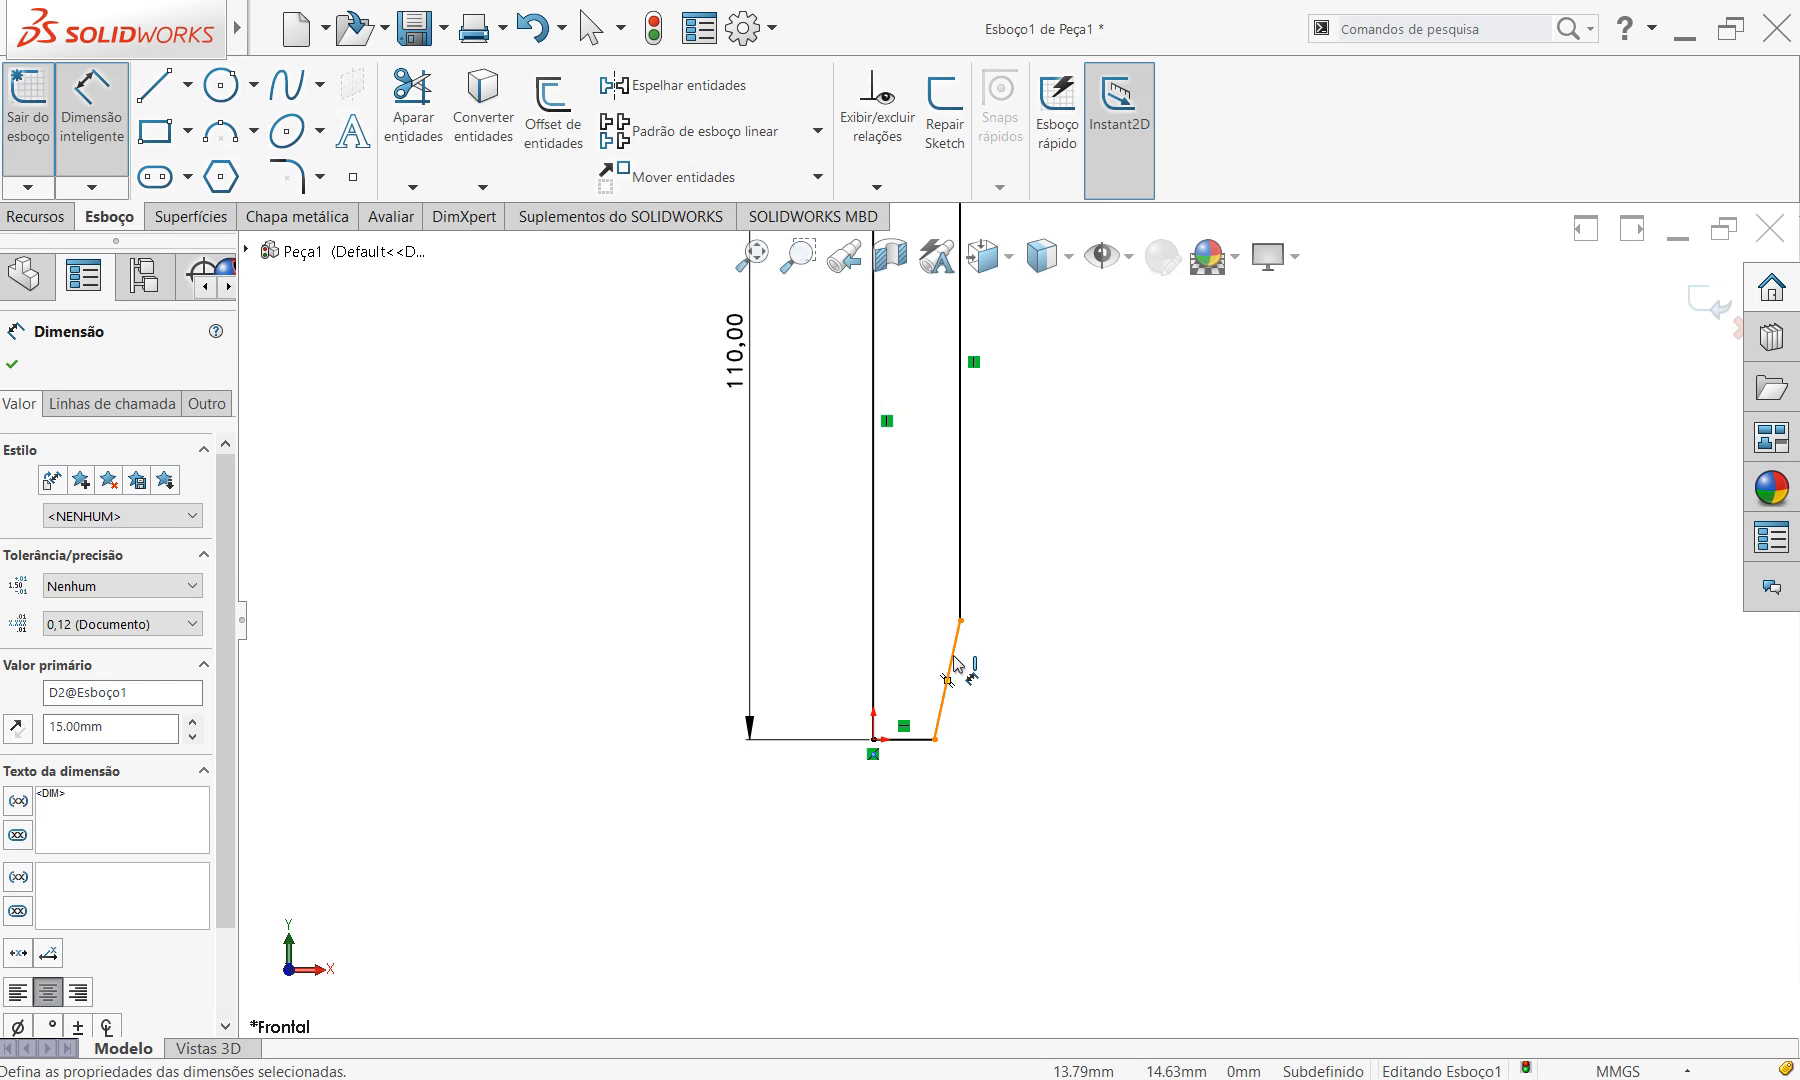
click(953, 664)
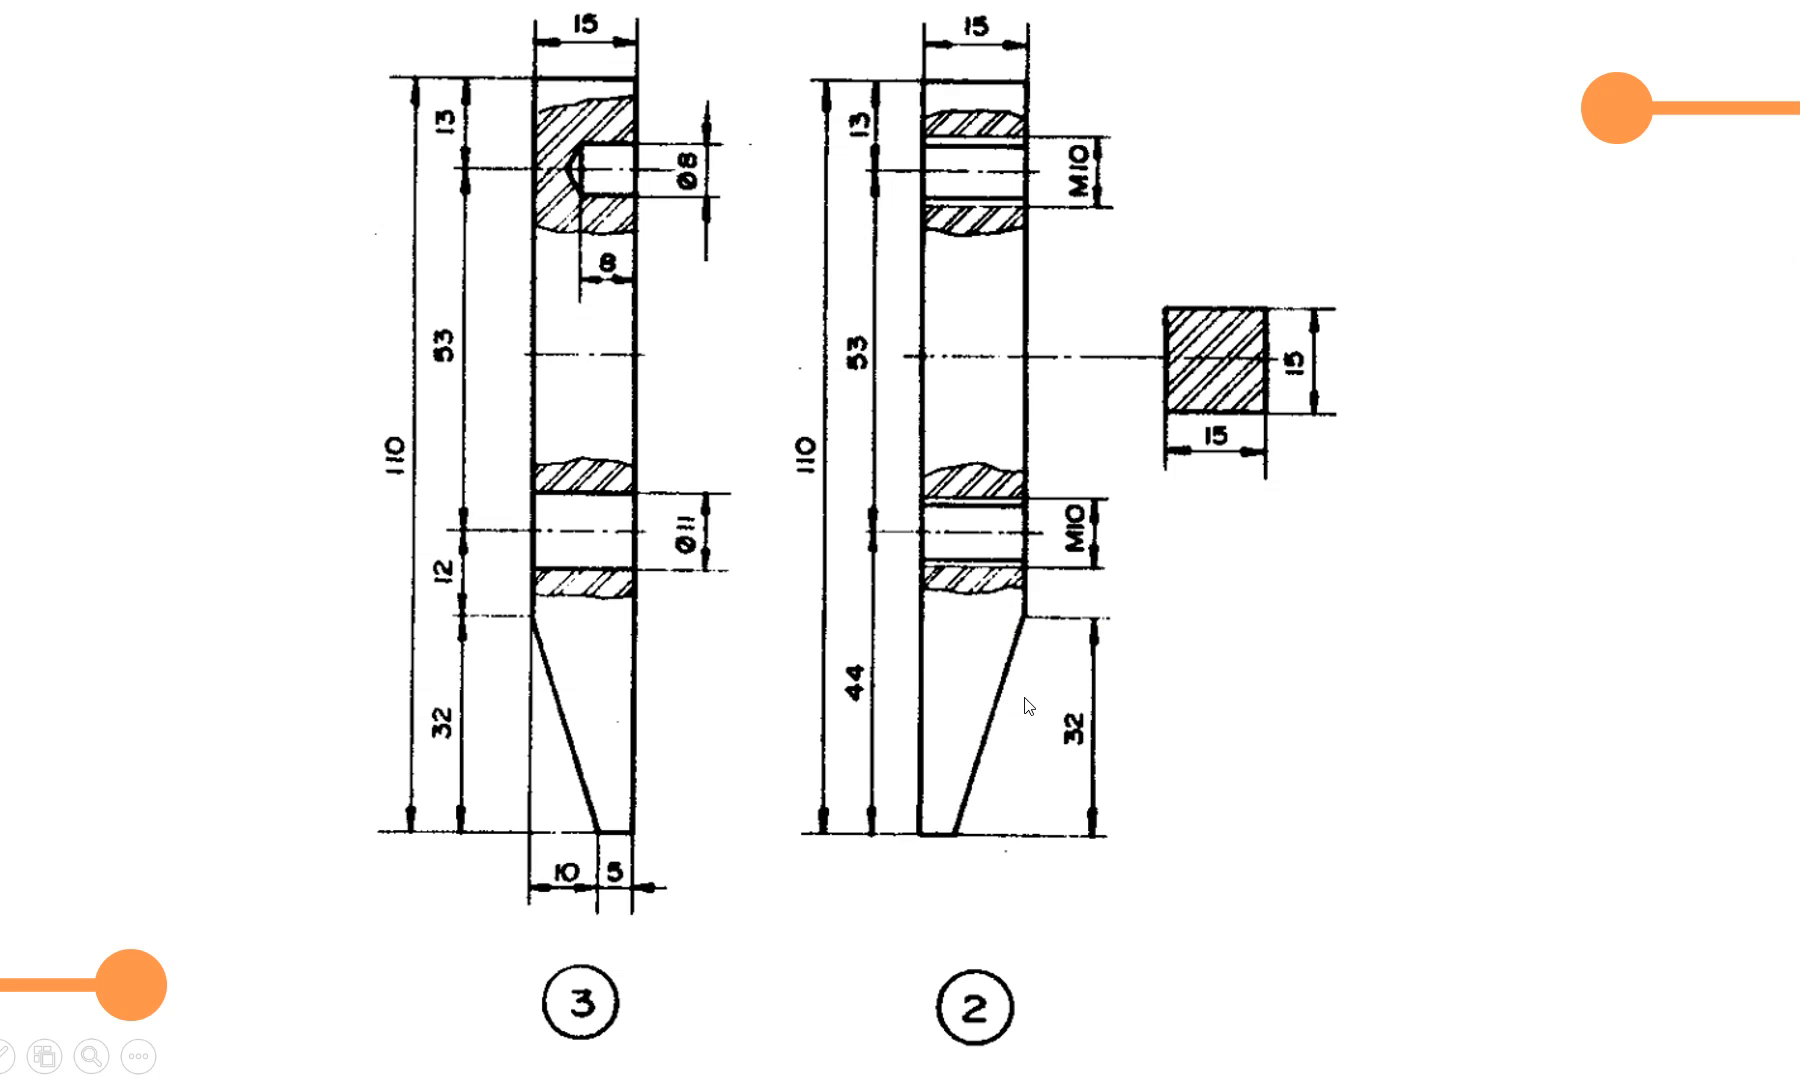
key(alt+Tab)
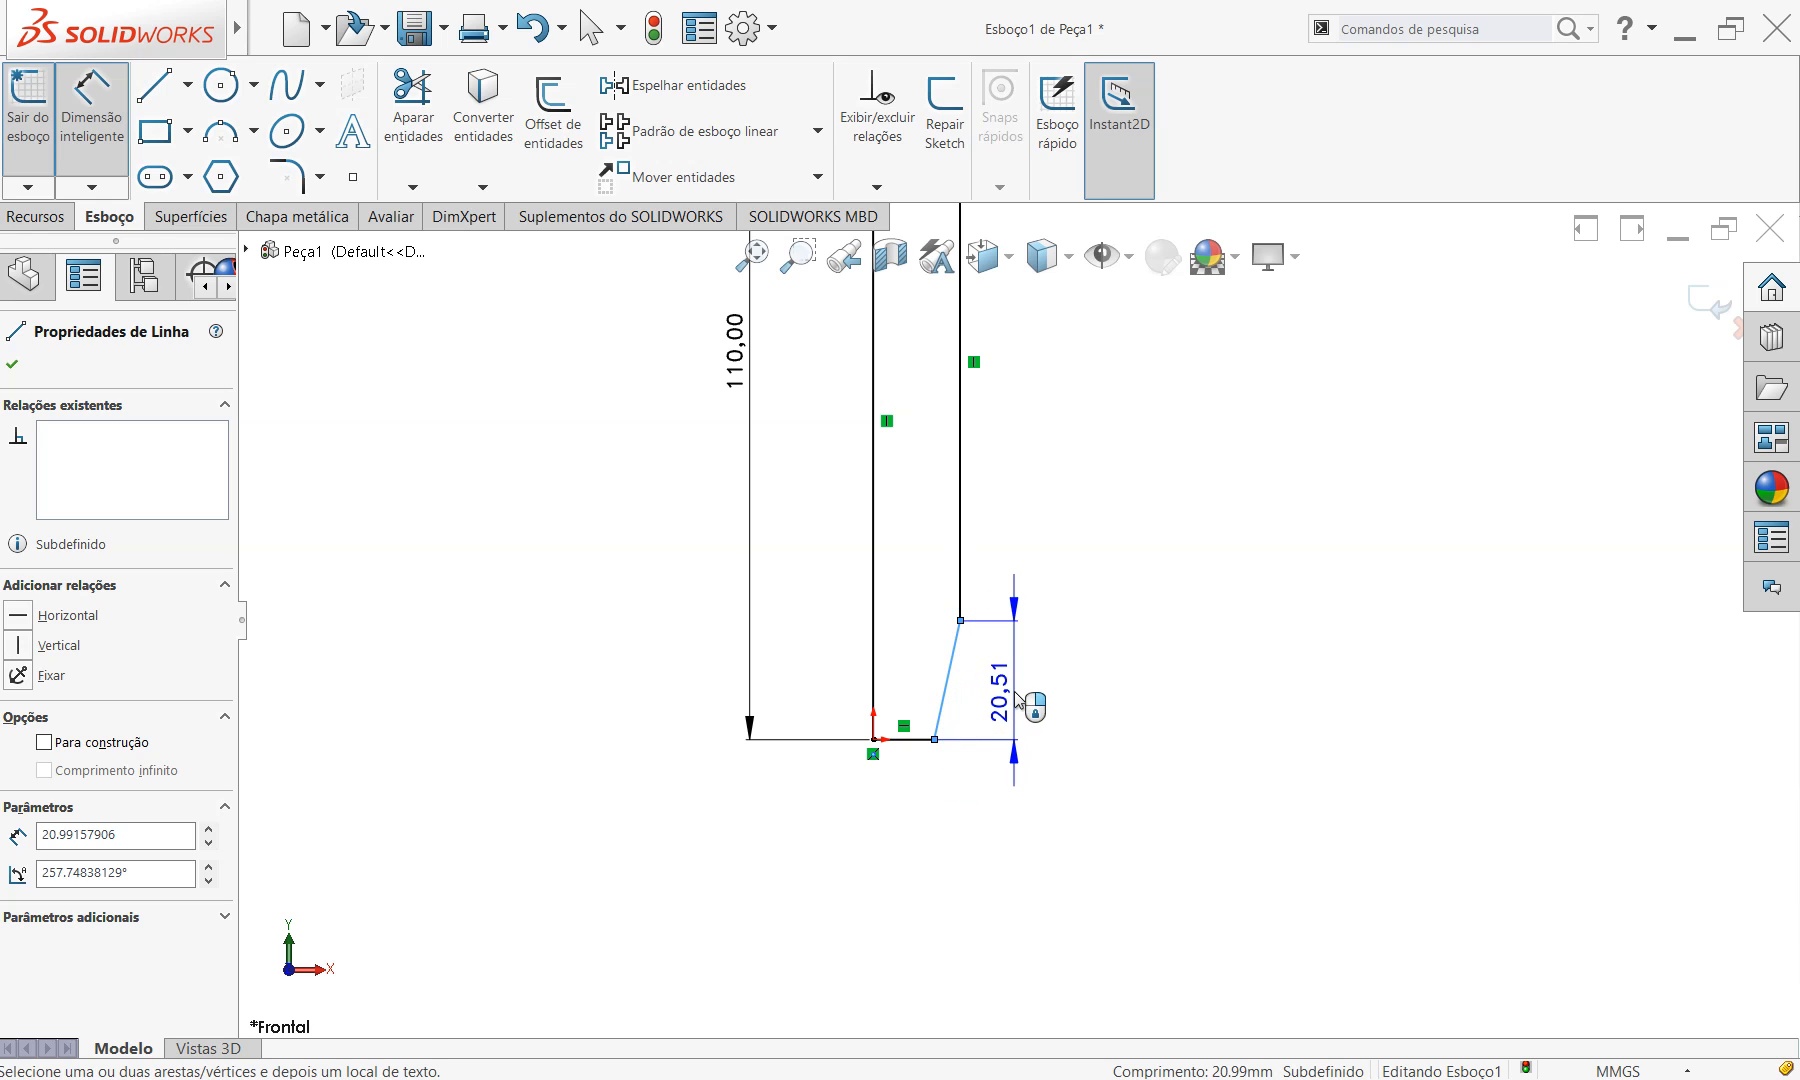
click(1016, 689)
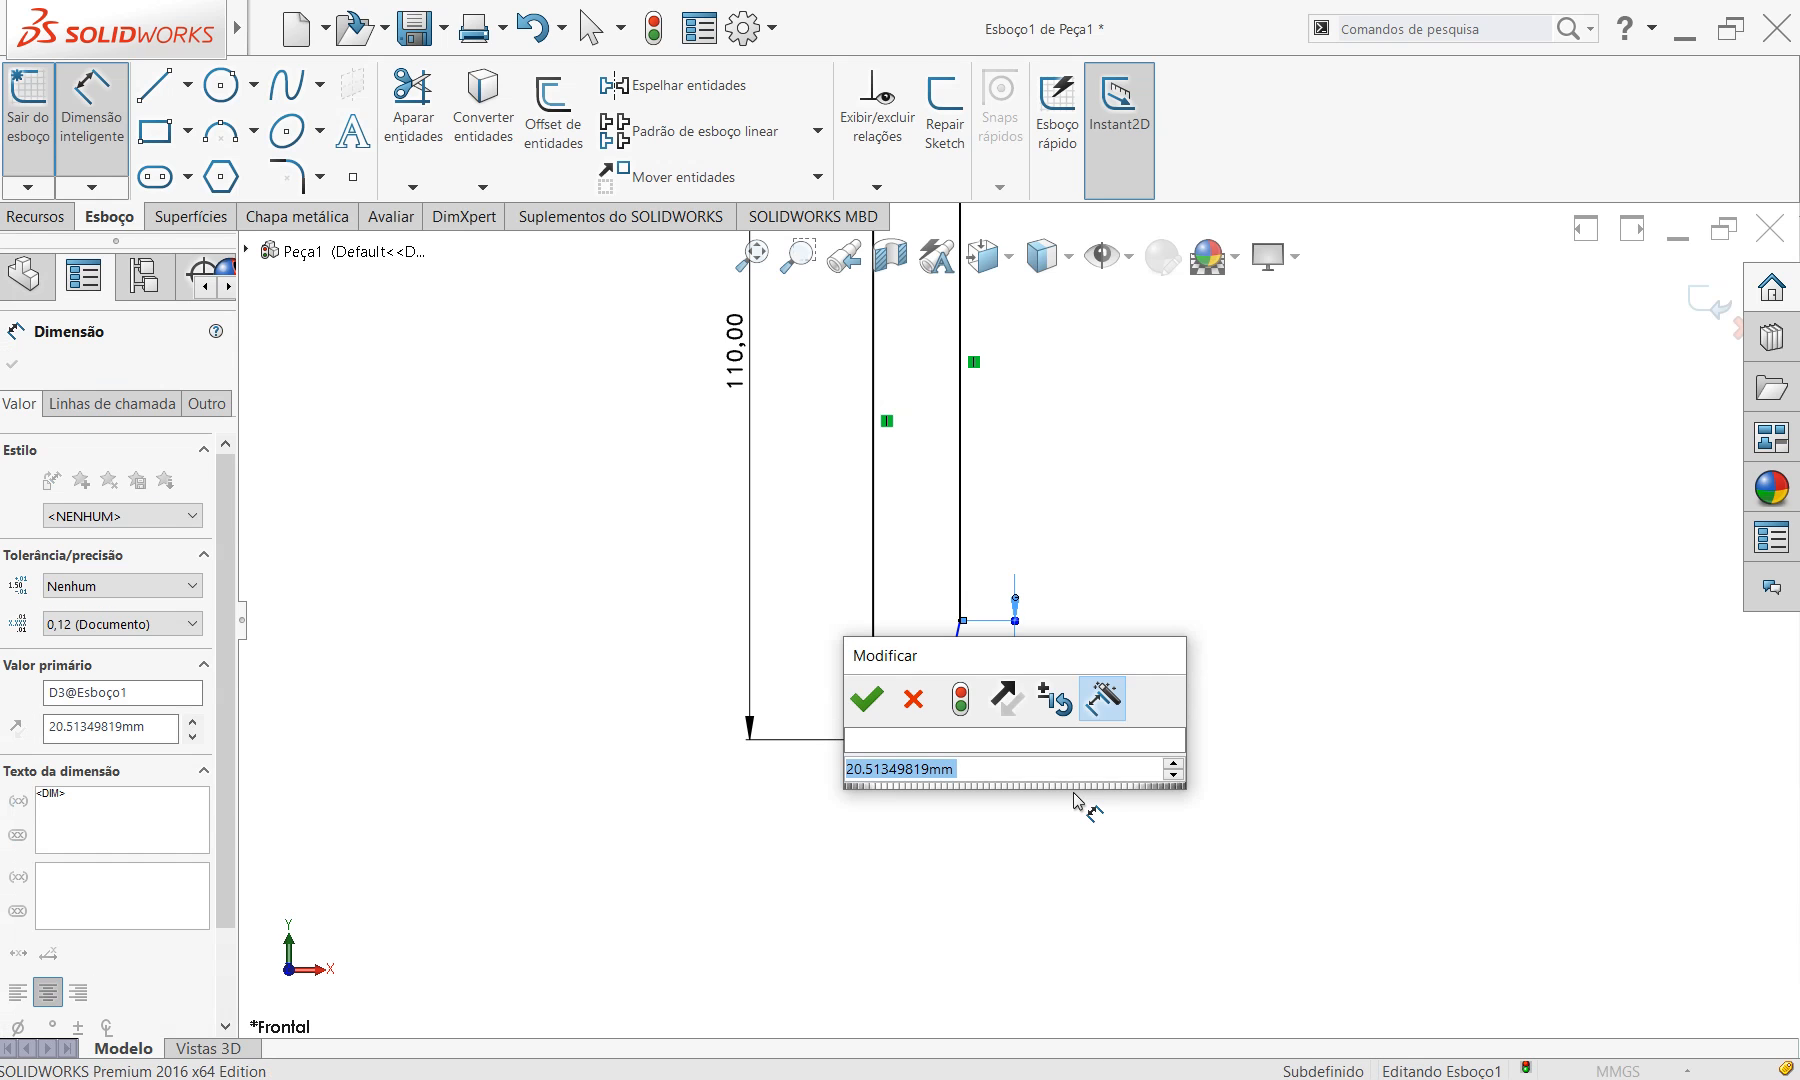
text(20)
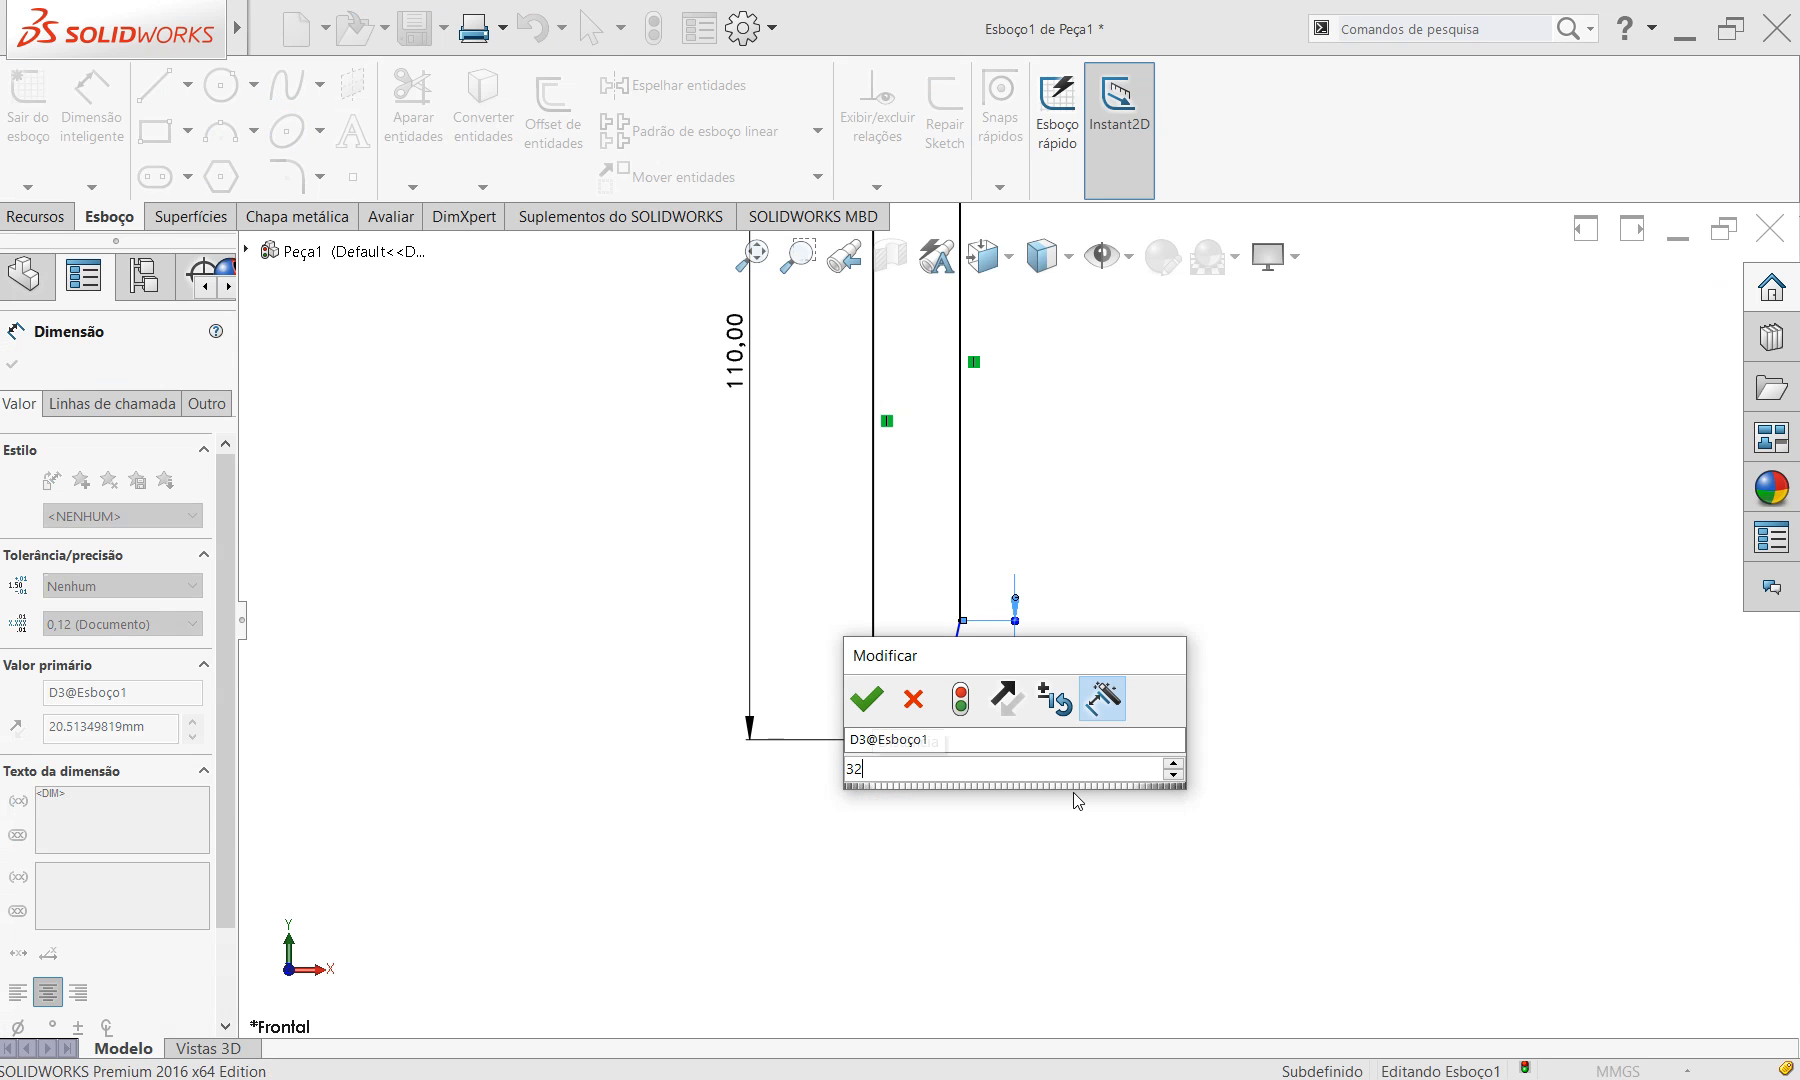
key(Escape)
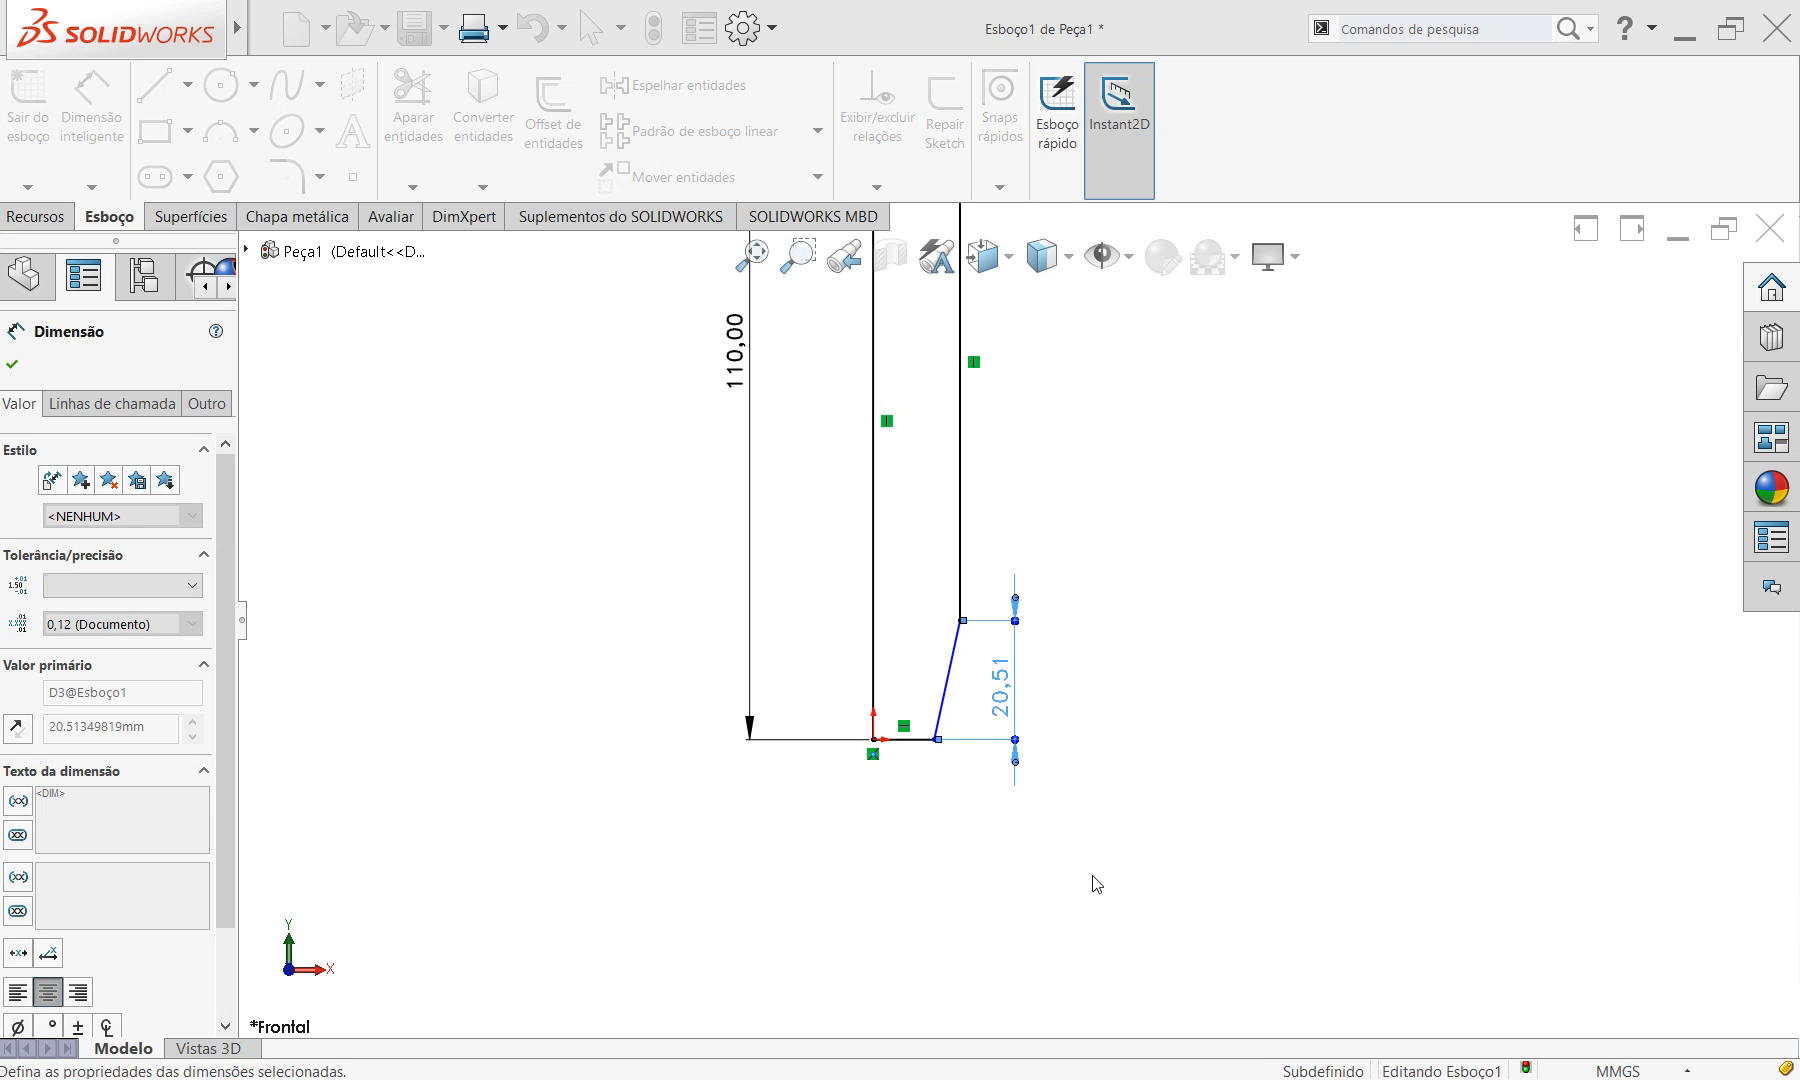
key(Escape)
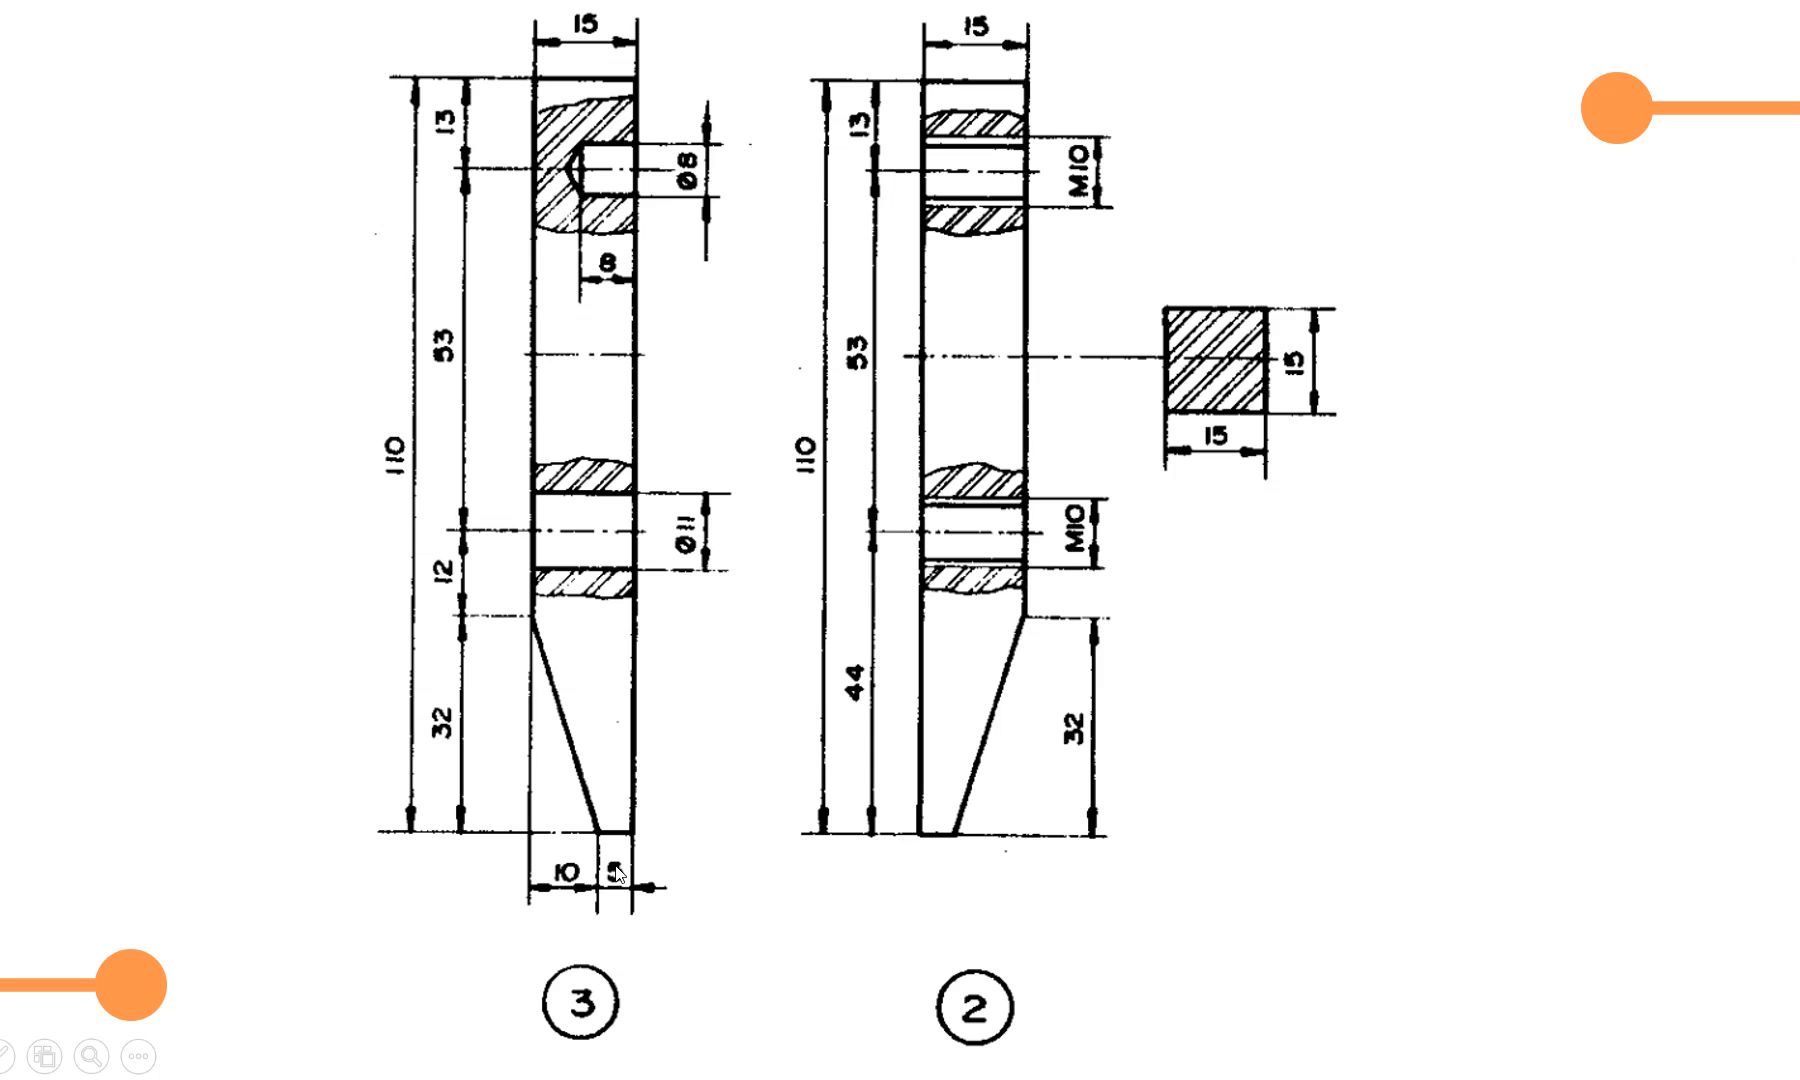
key(alt+Tab)
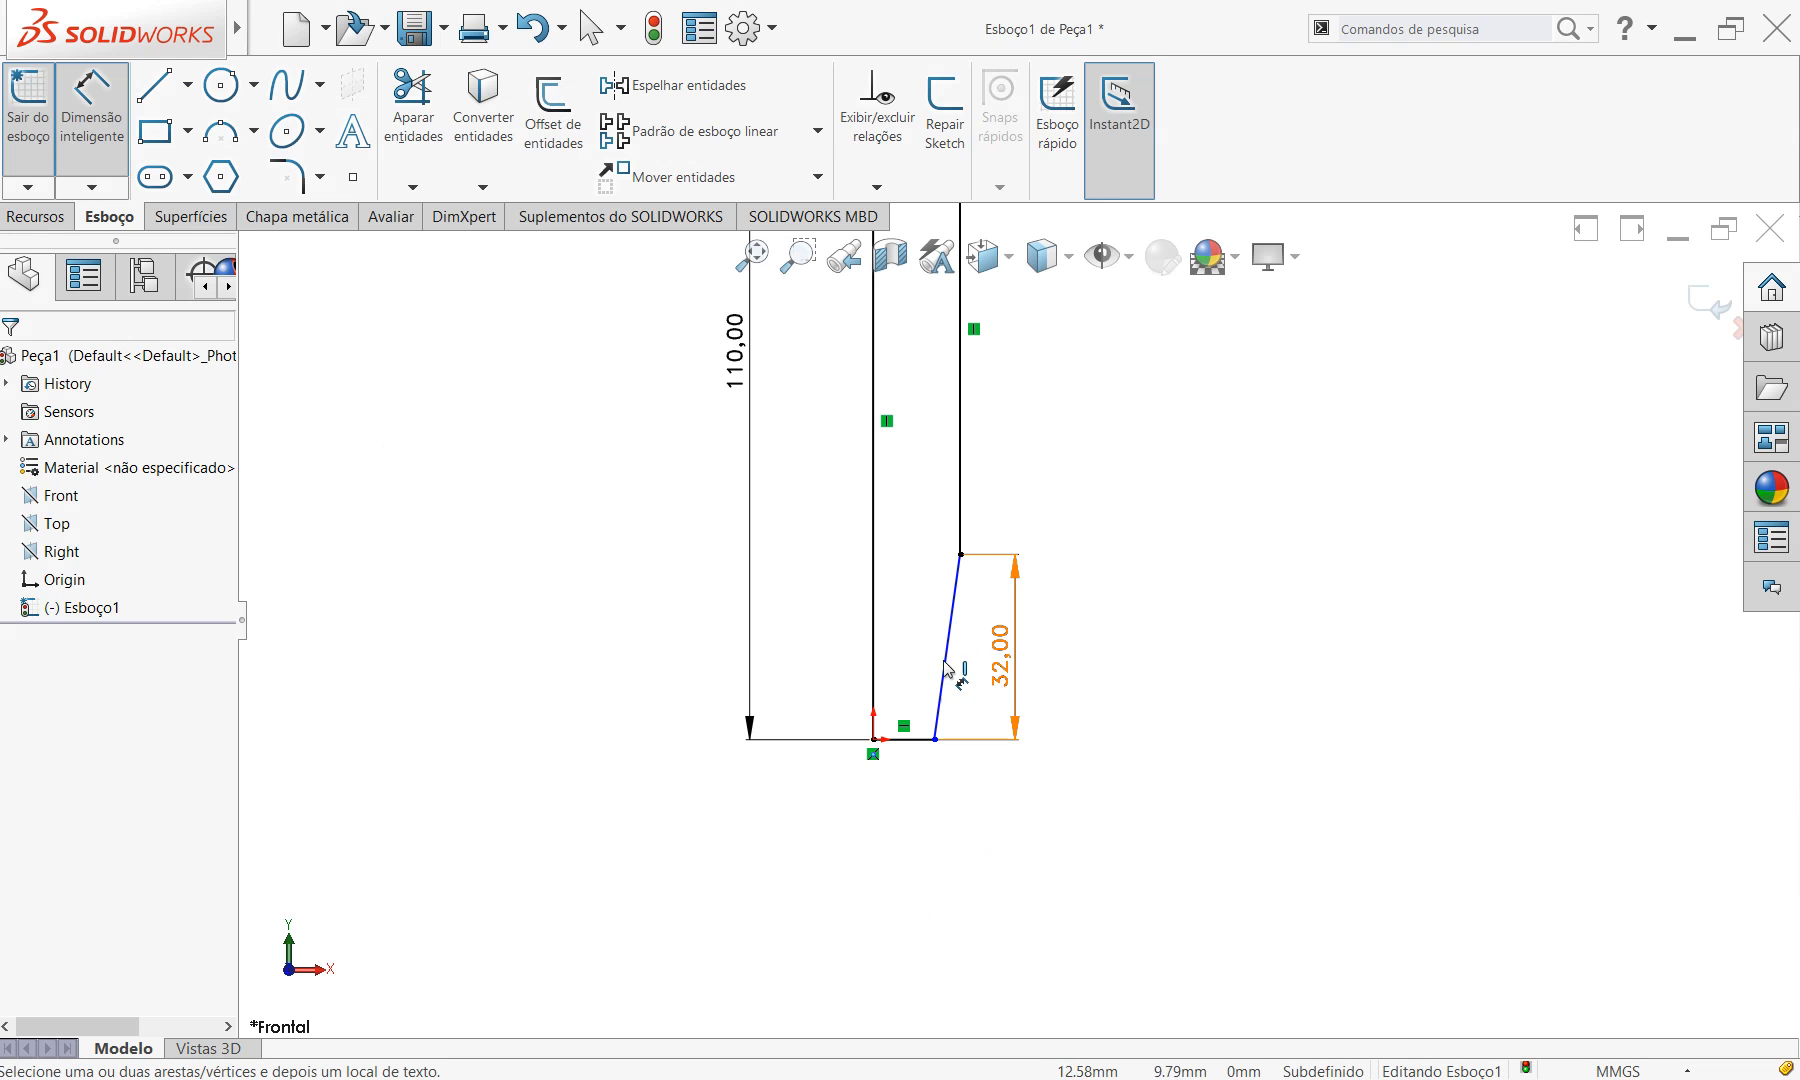
click(960, 553)
click(934, 739)
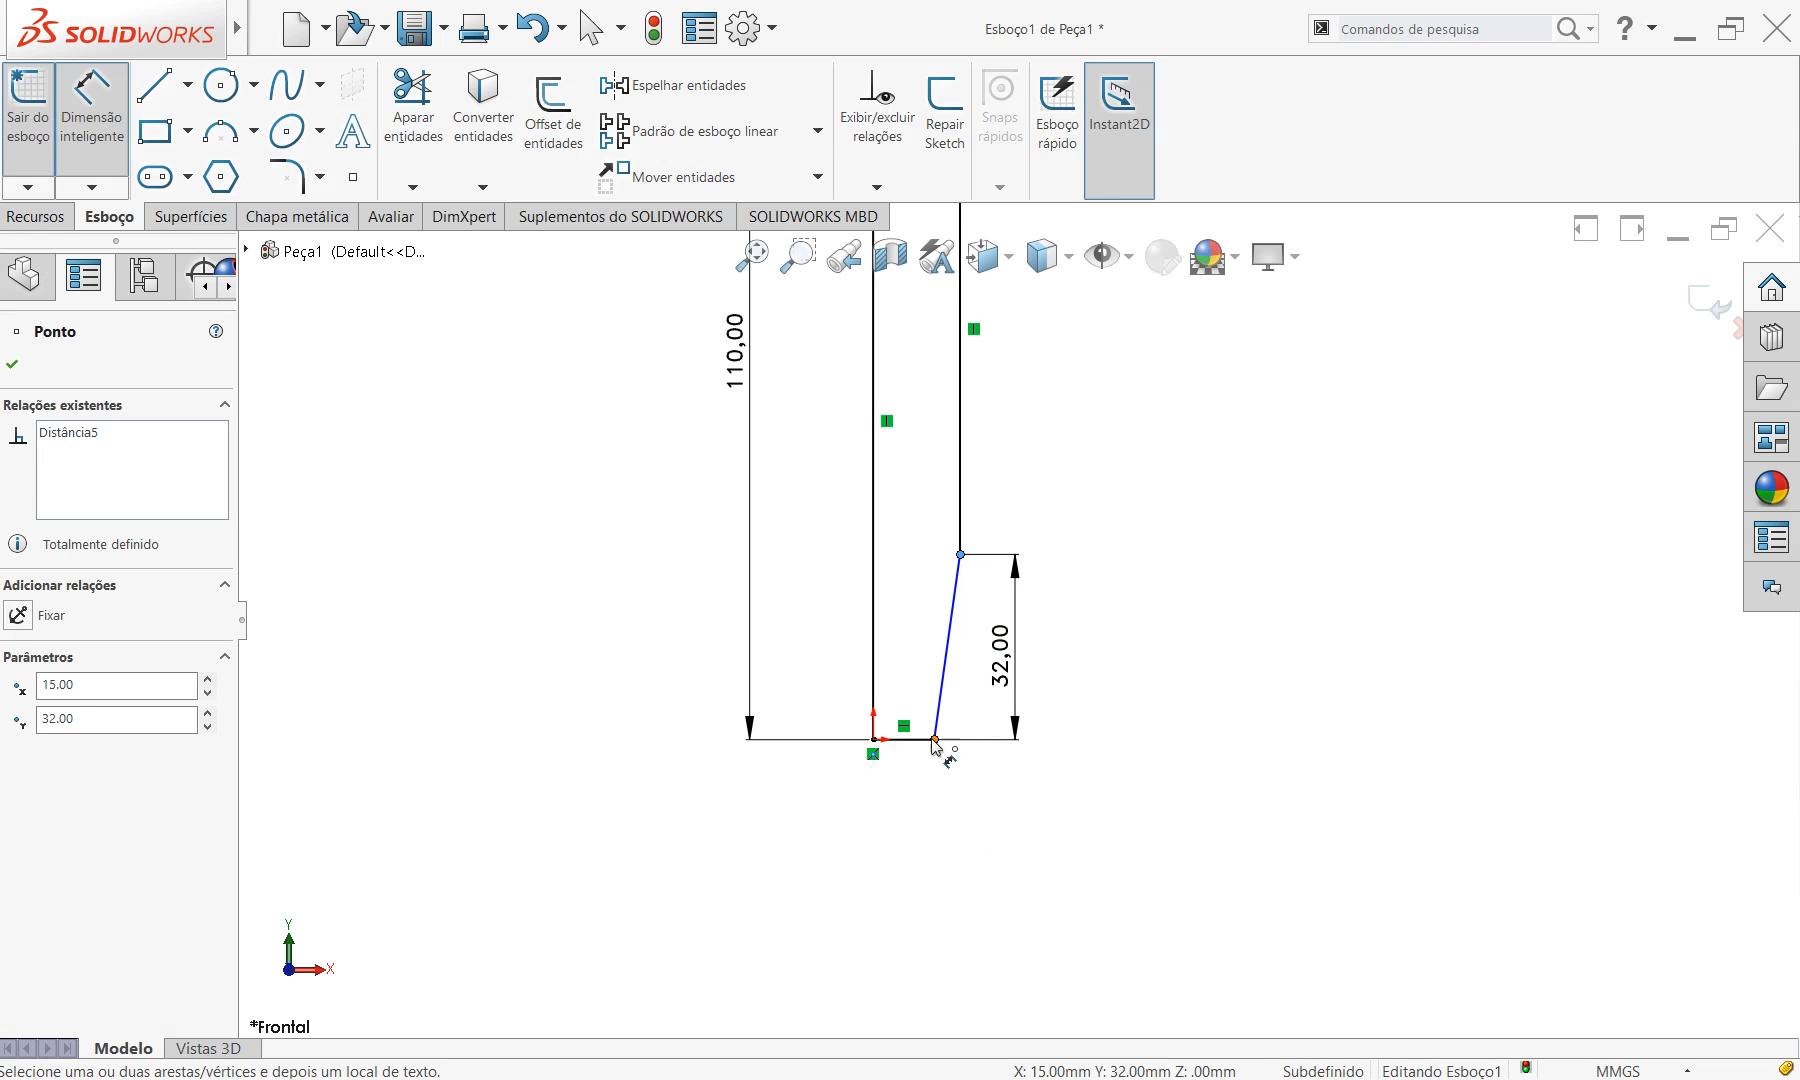
right_click(922, 925)
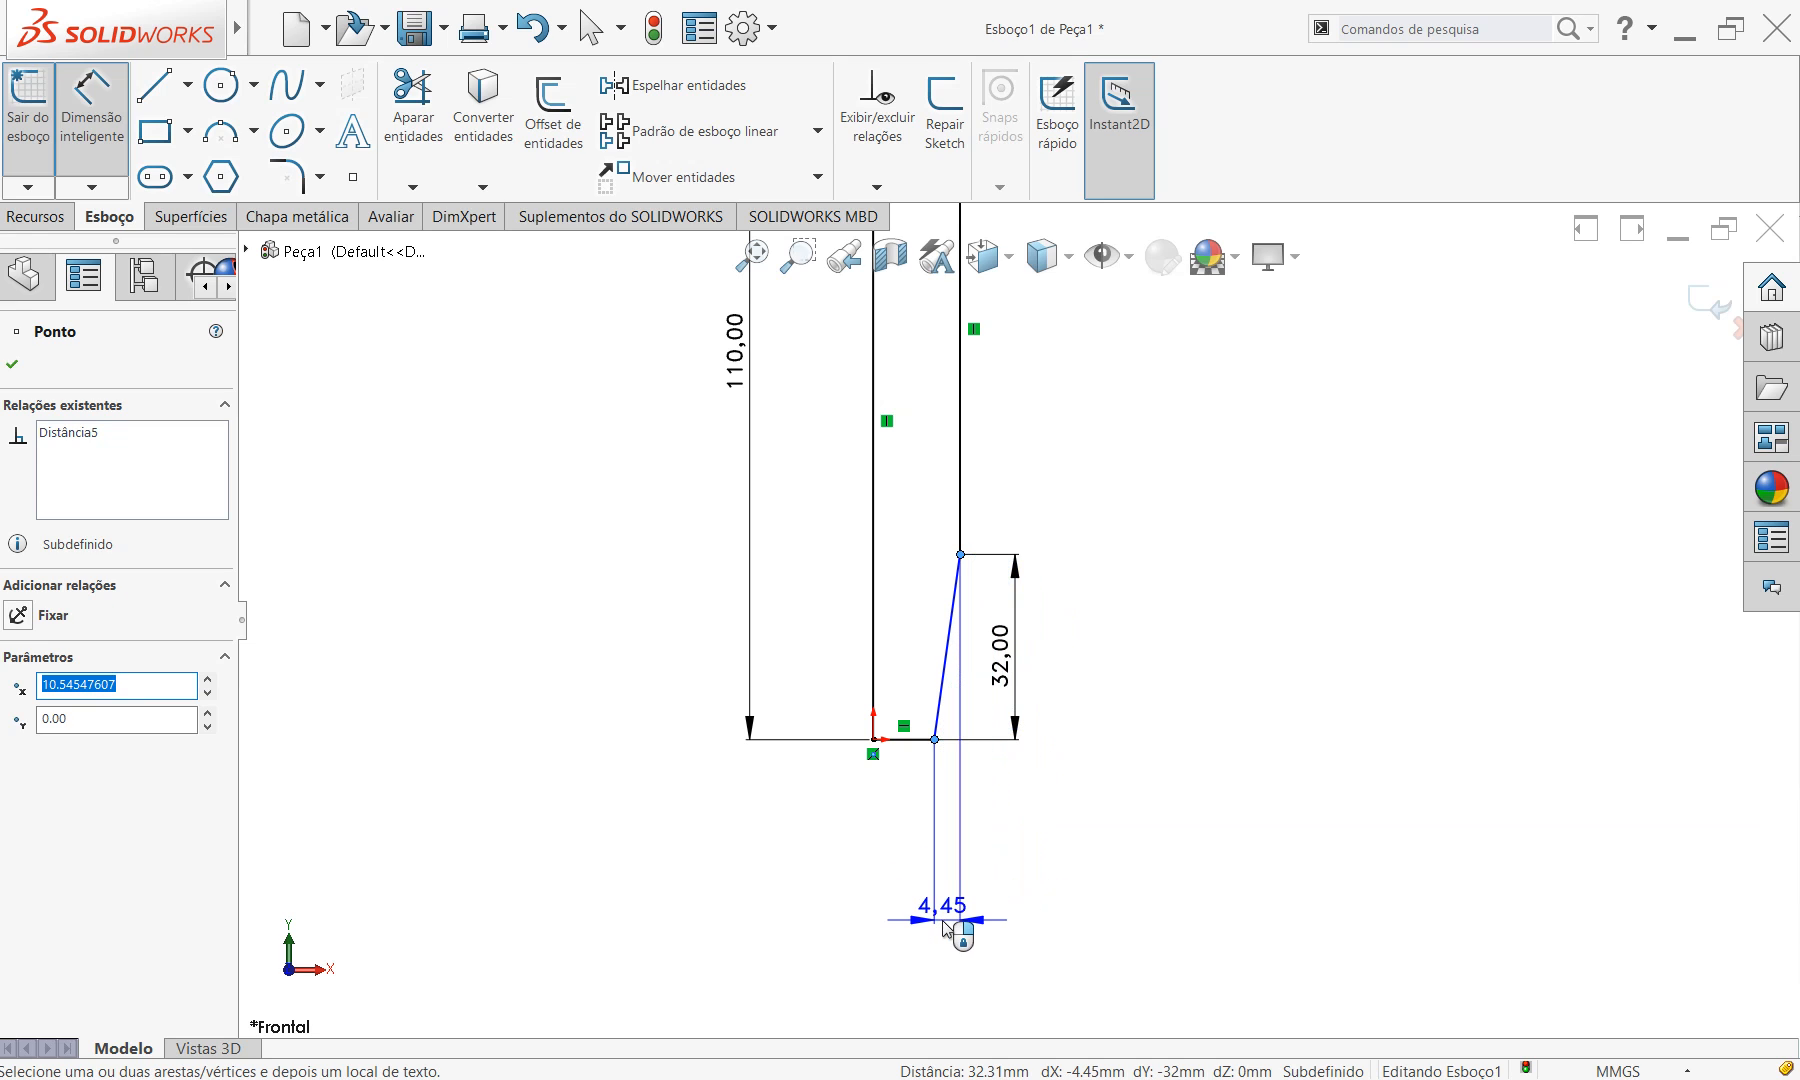
key(Escape)
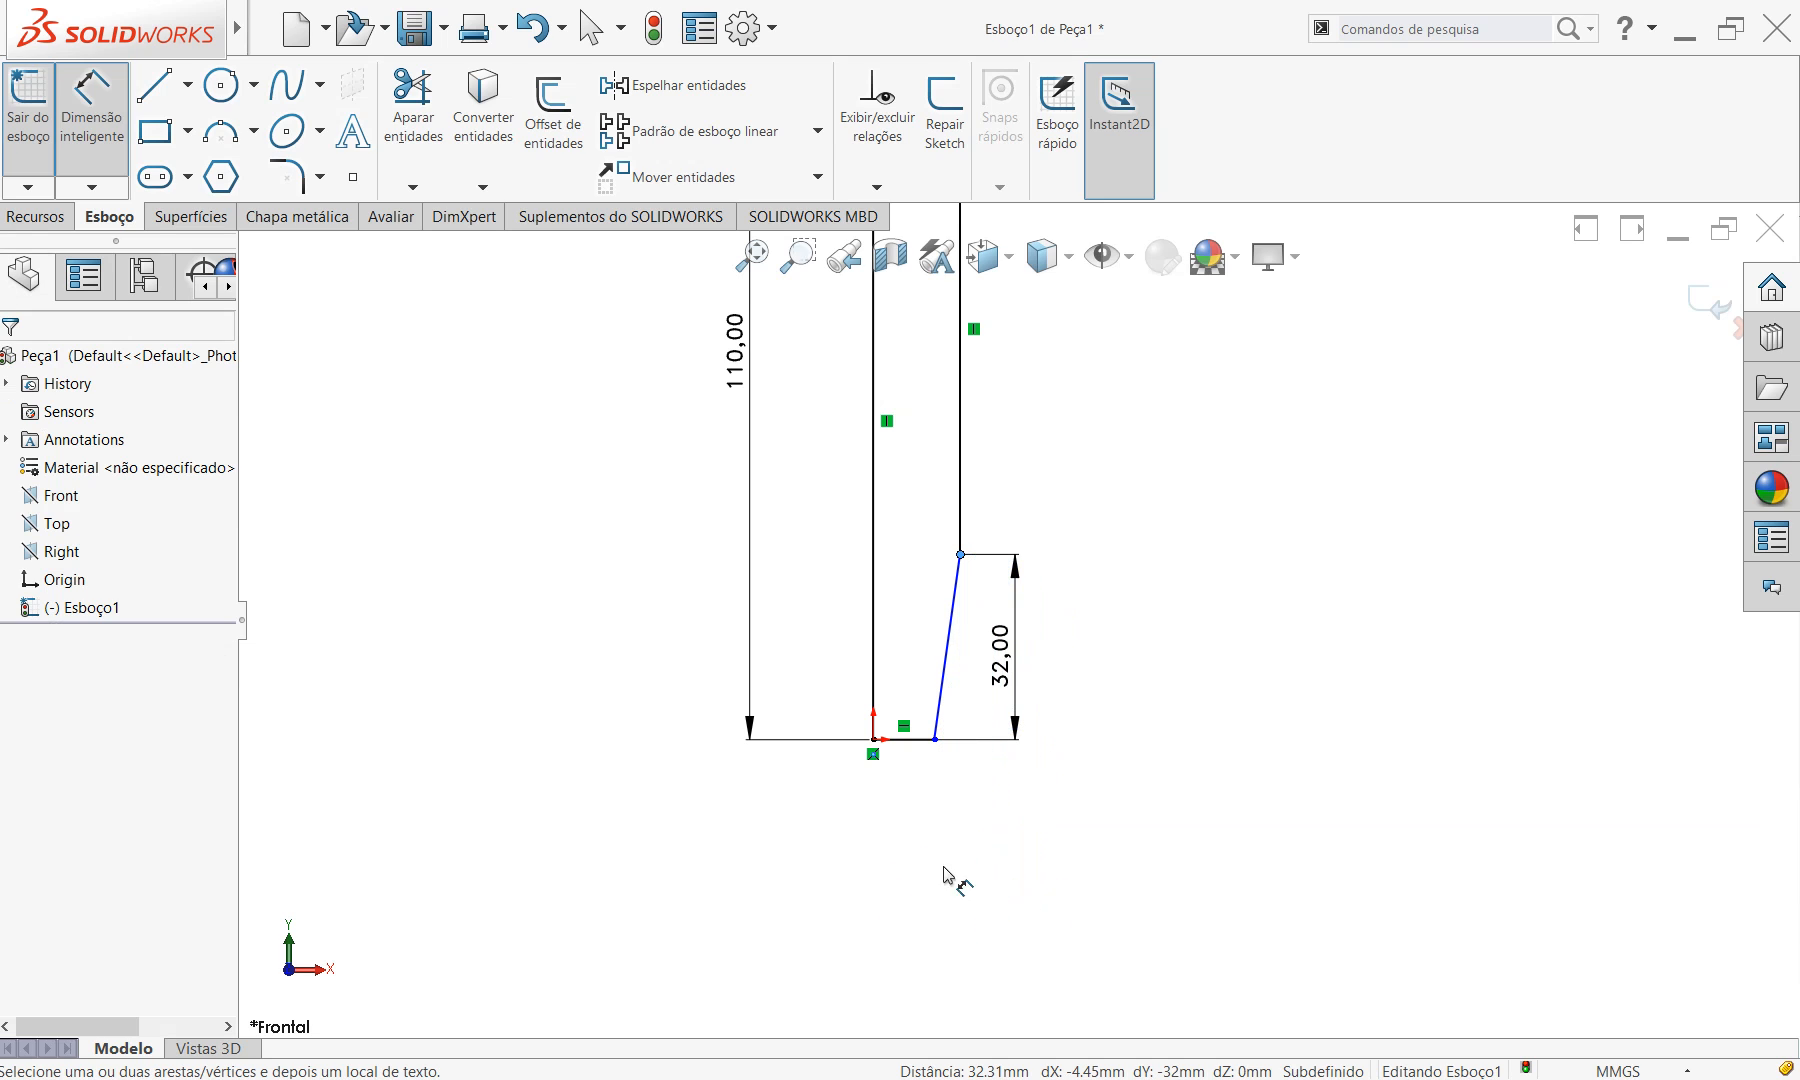
click(922, 745)
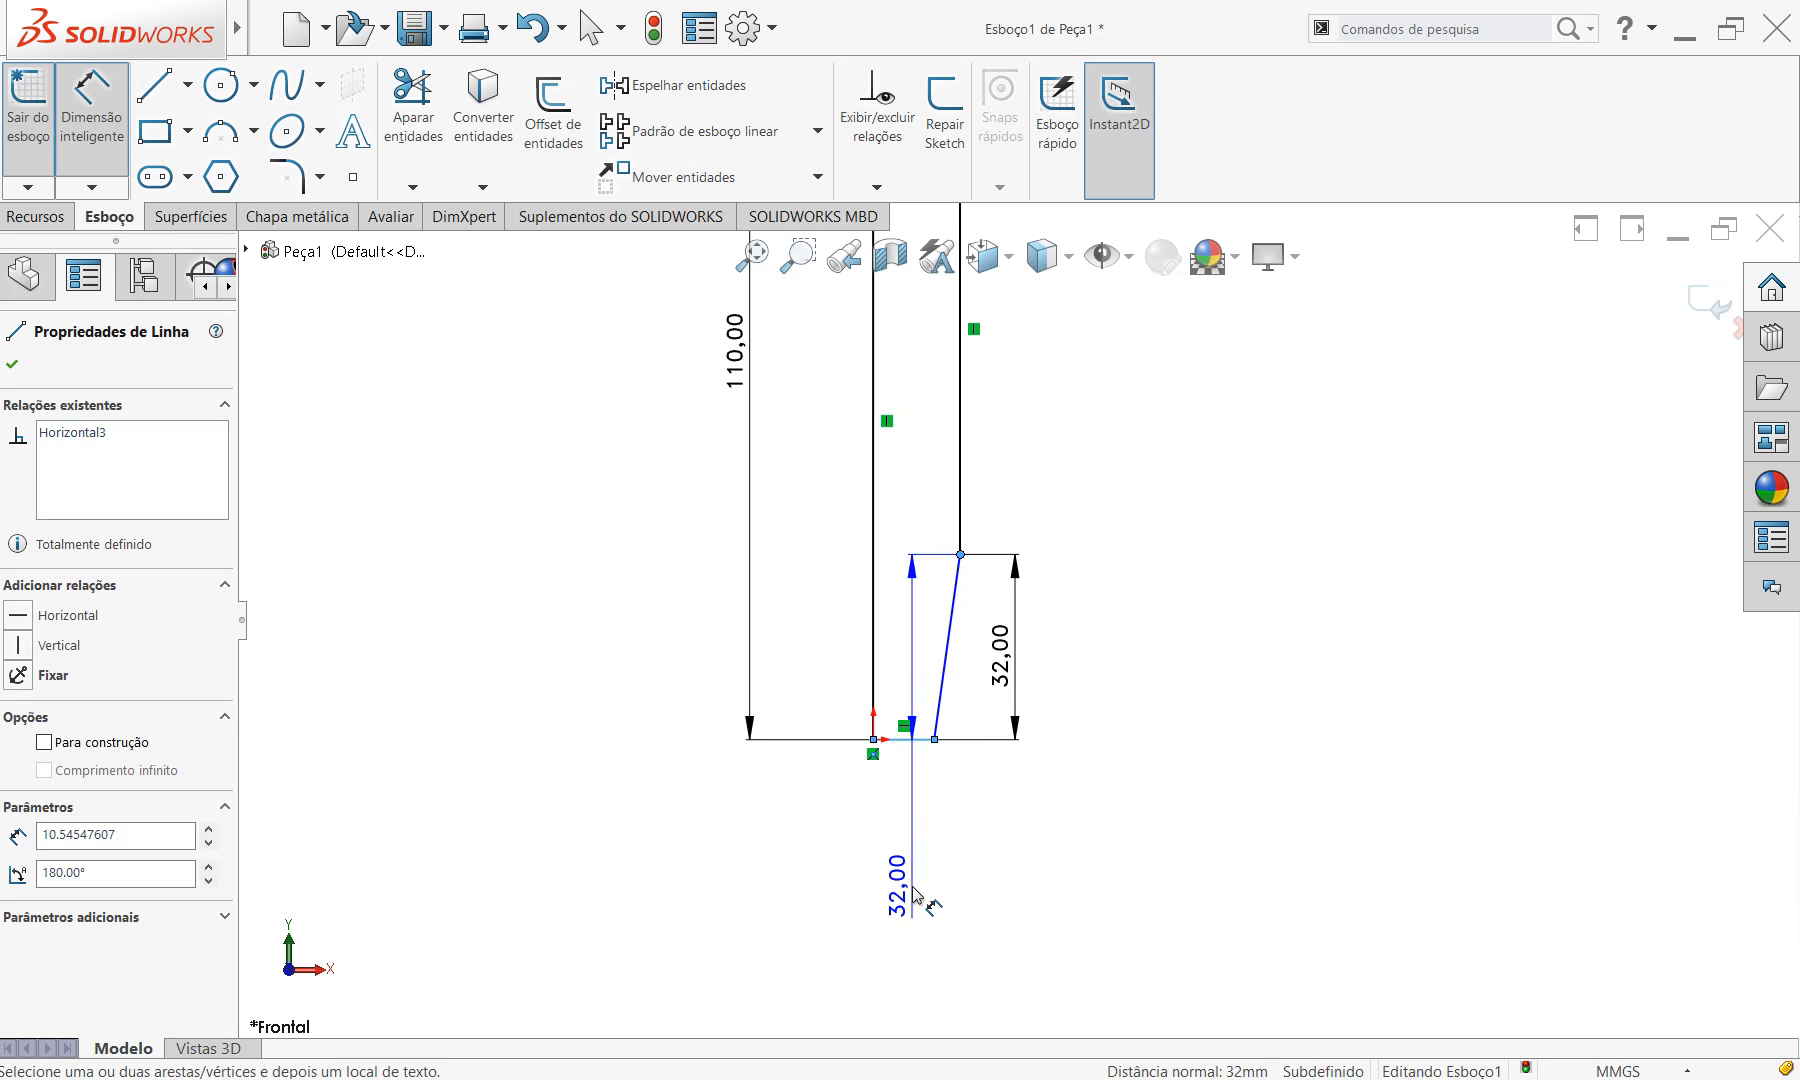
key(Escape)
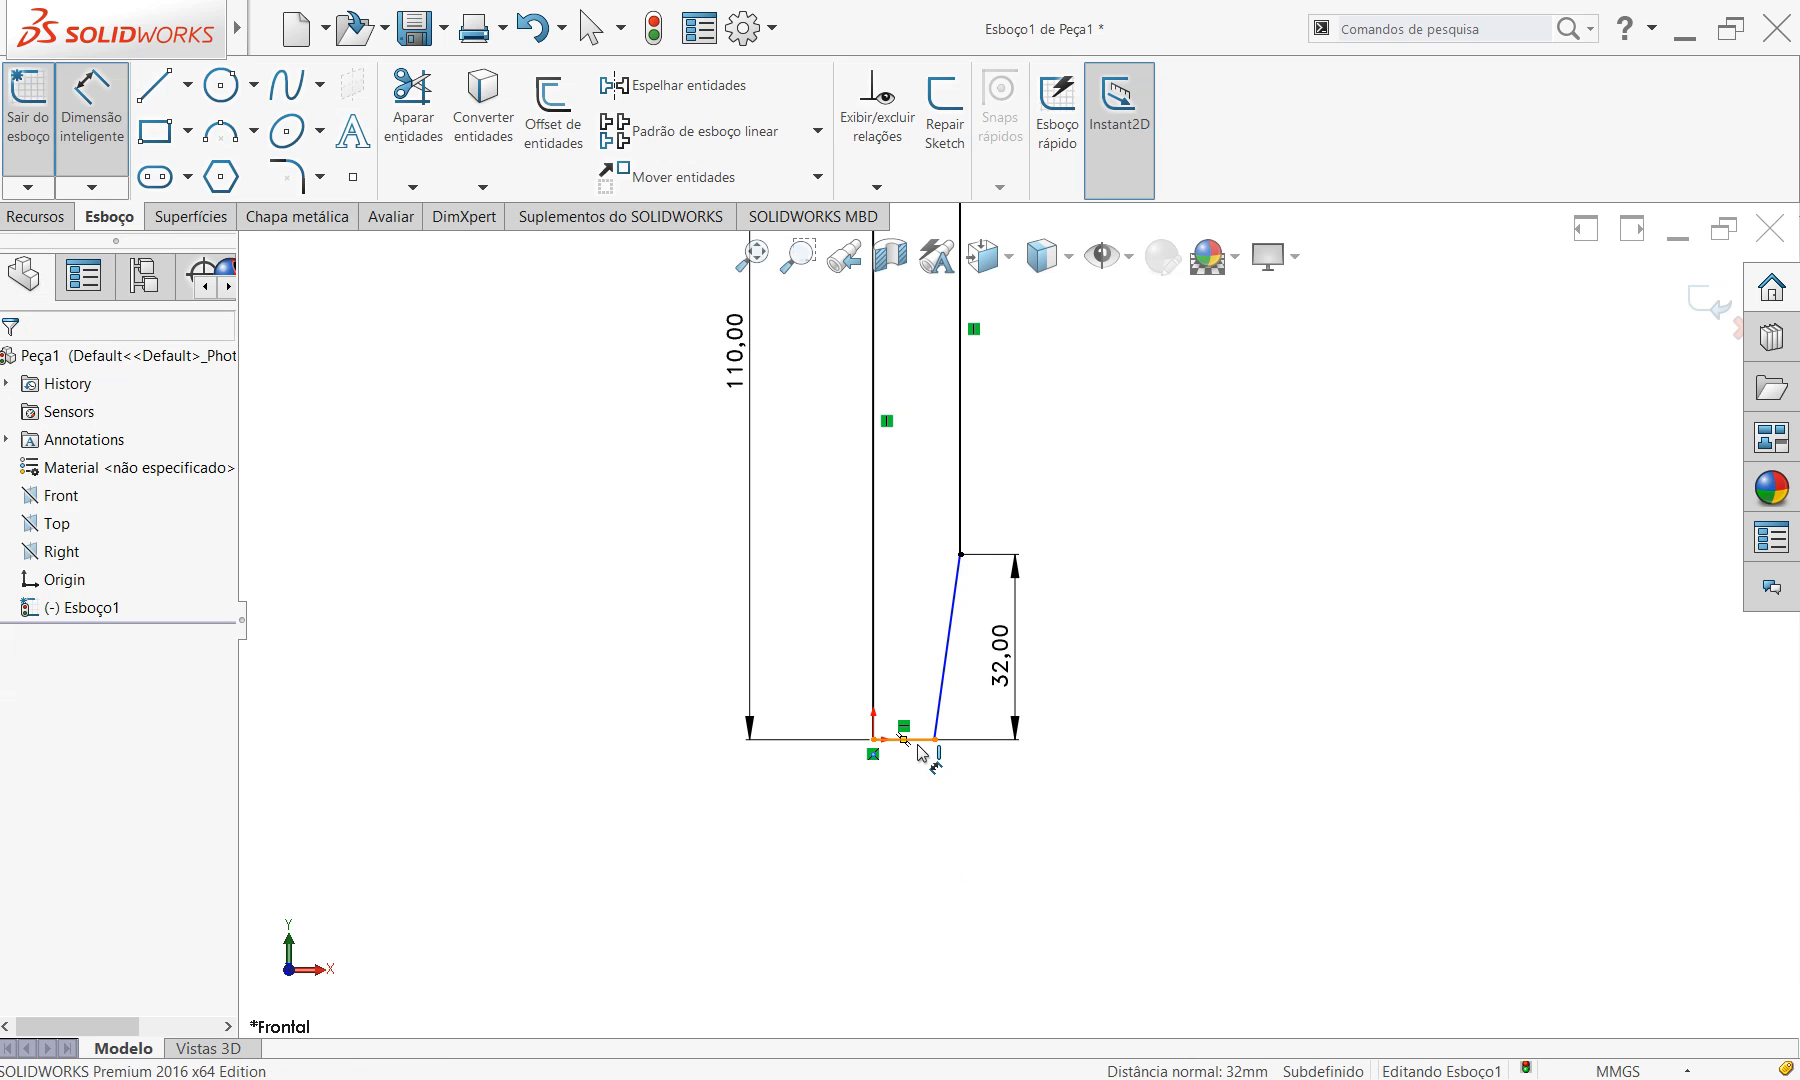
Dimension the profile's short bottom horizontal edge as 5 mm.
click(905, 739)
click(910, 845)
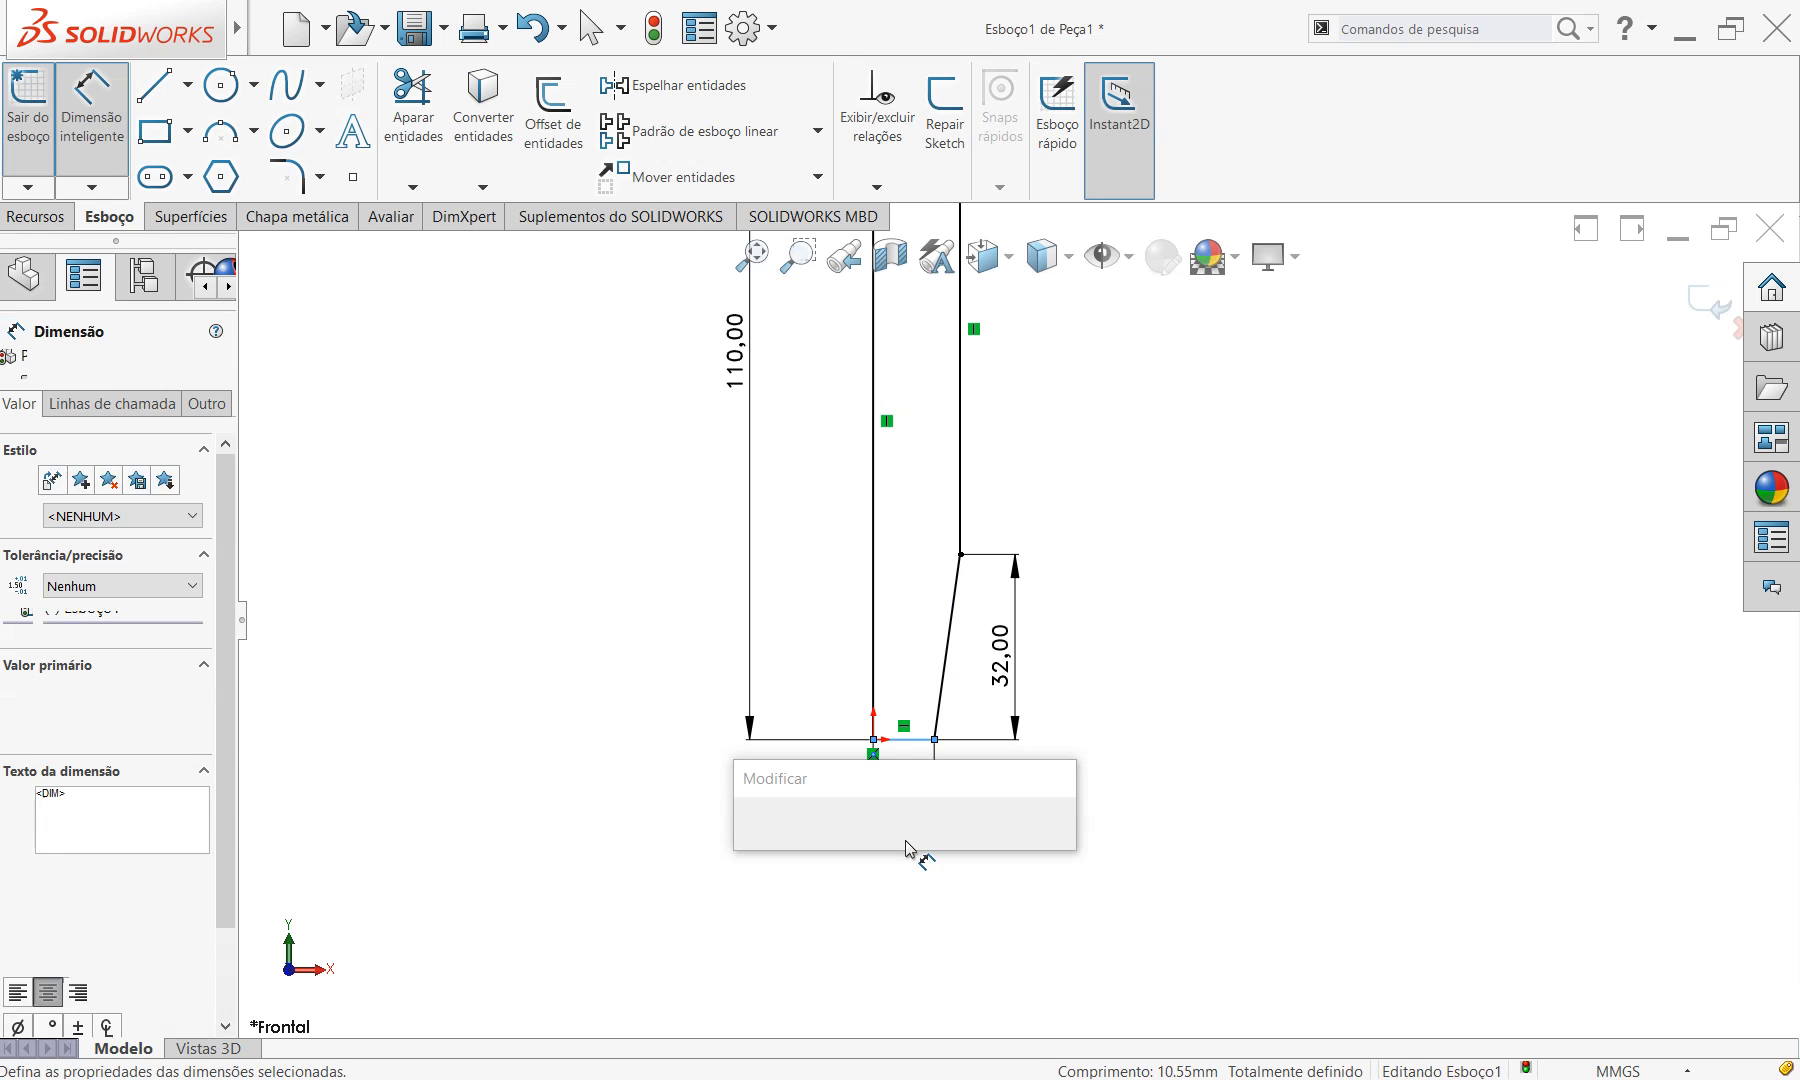
text(5)
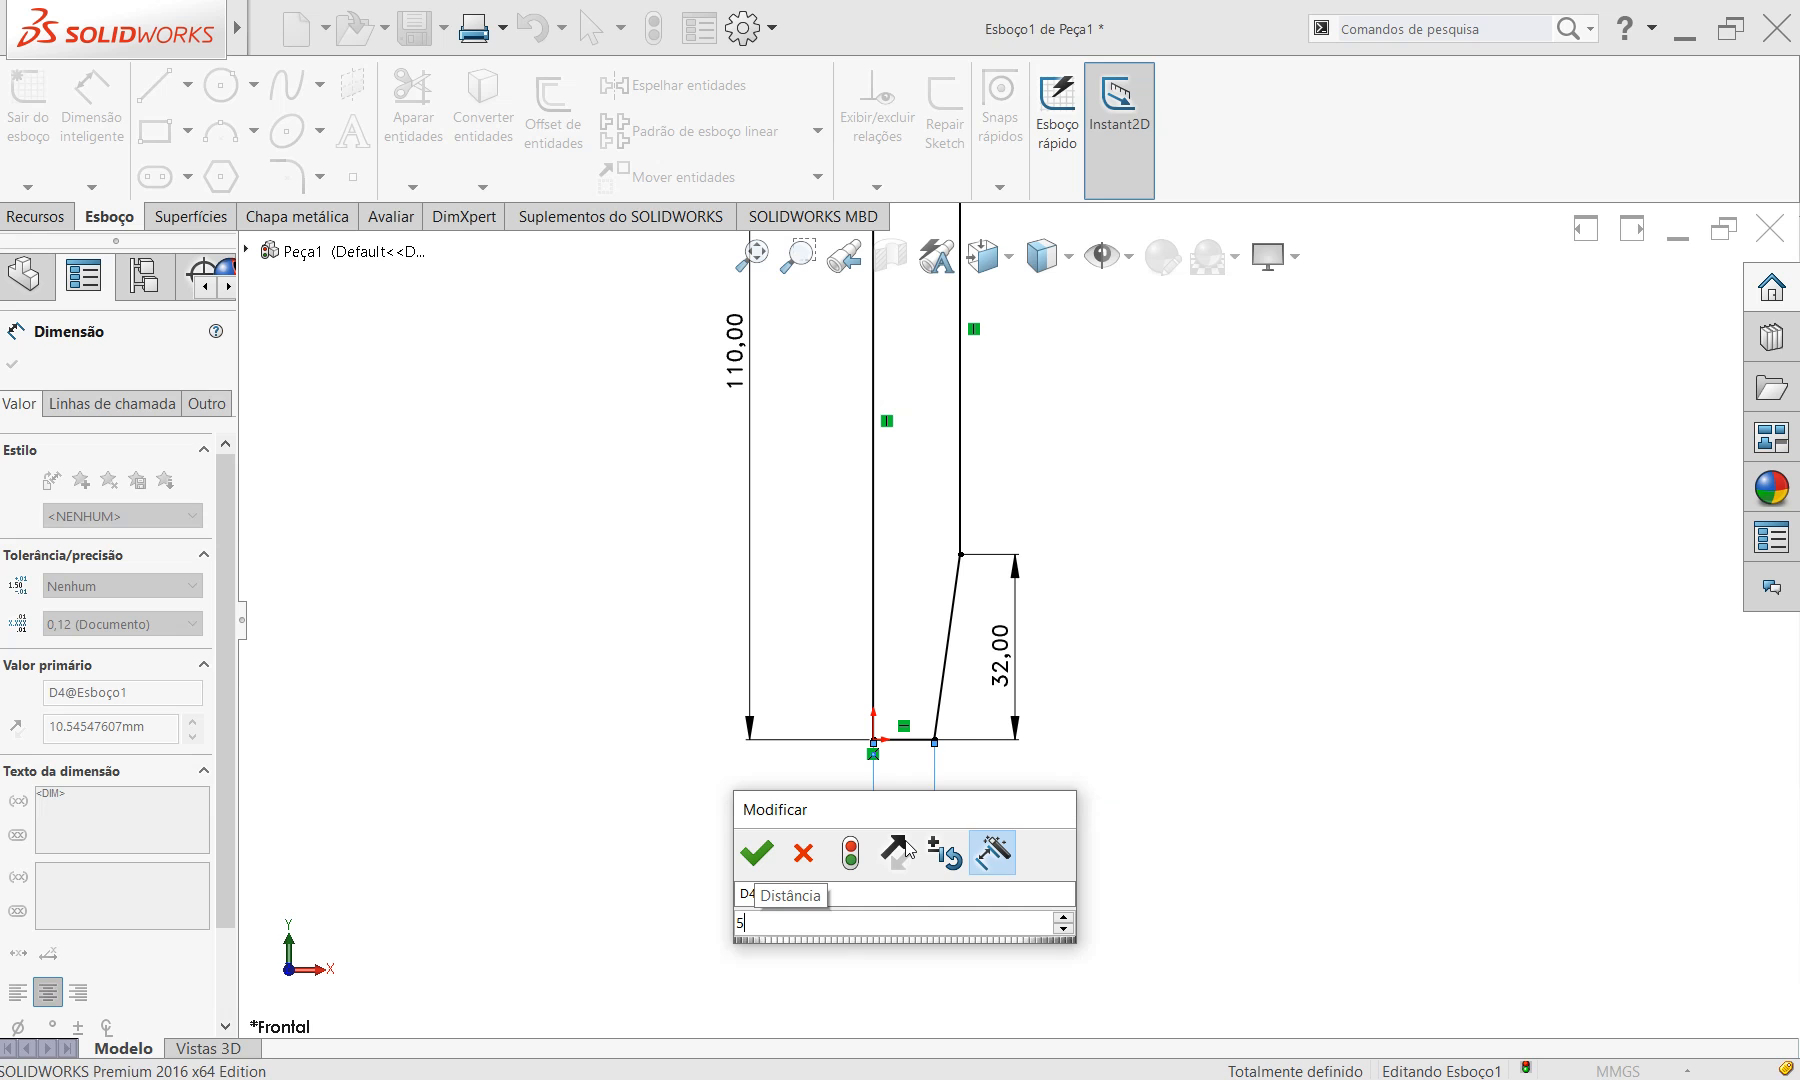
key(Escape)
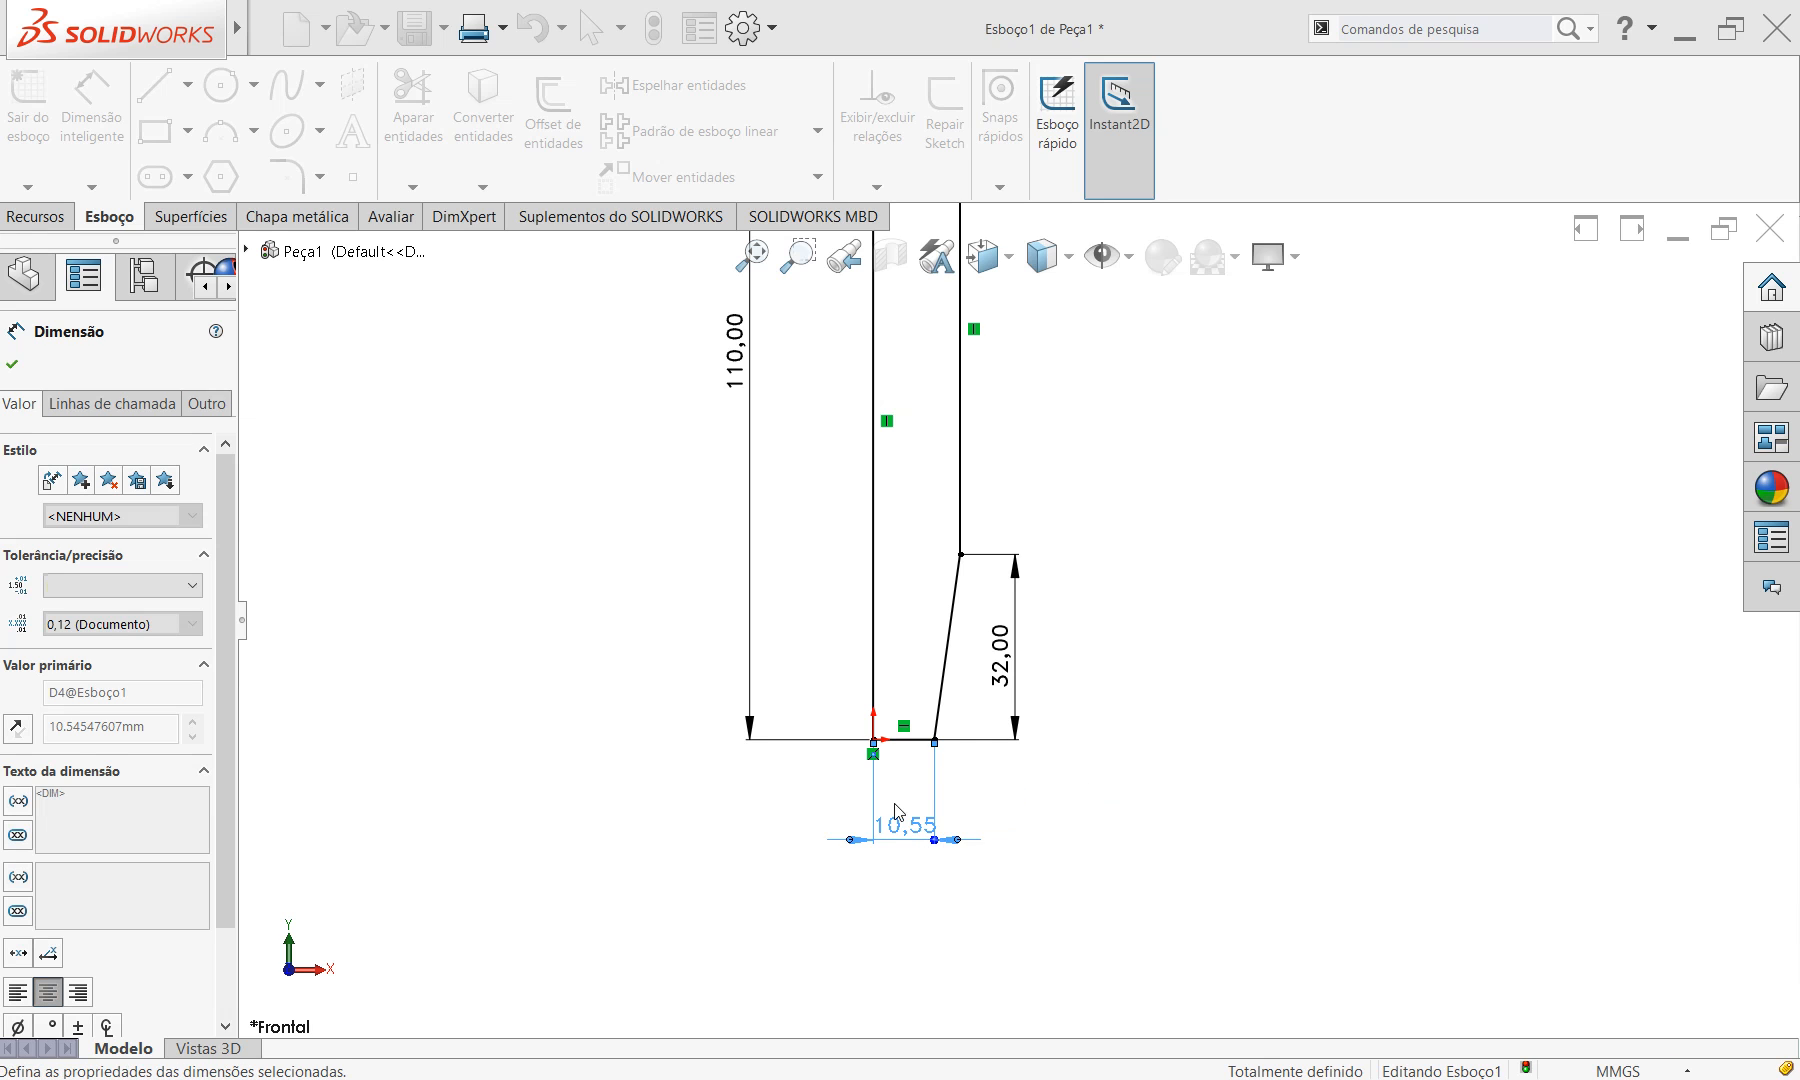
click(1063, 863)
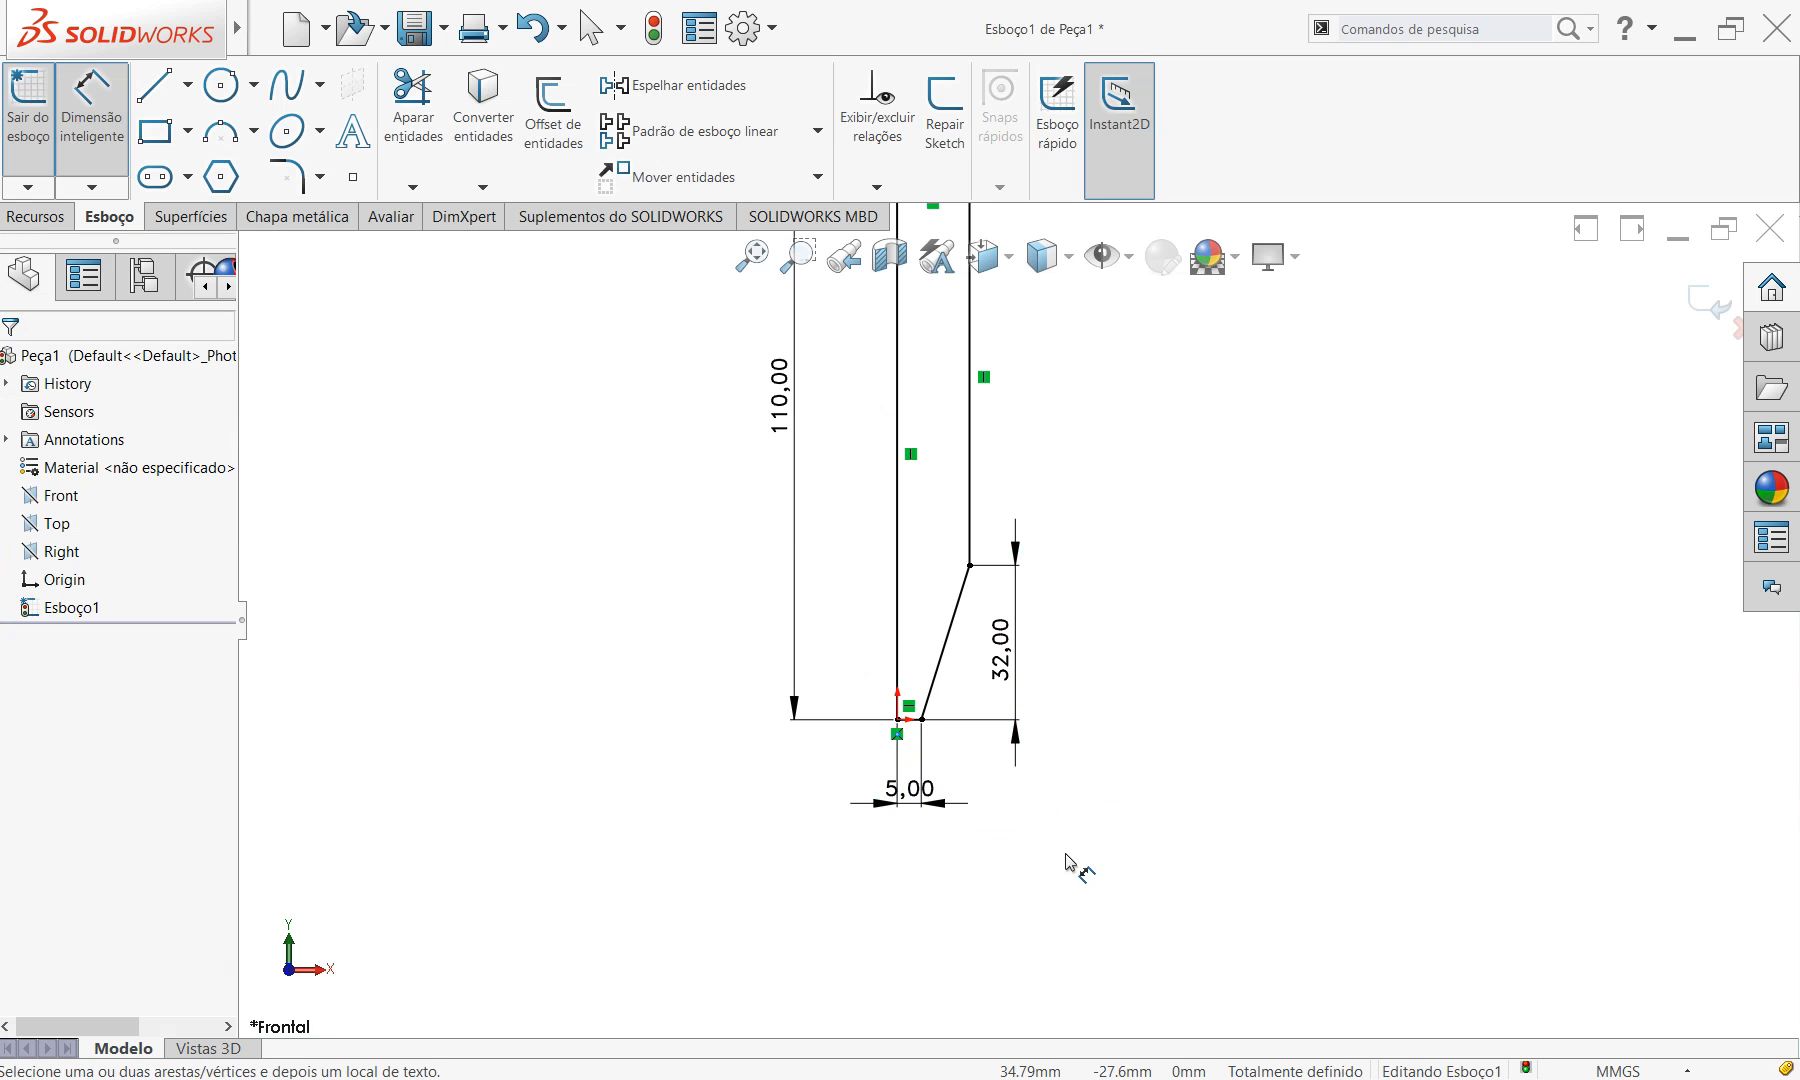
Extrude the clamp jaw profile 15 mm as a blind boss from the sketch plane.
scroll(1067, 858, up, 4)
scroll(1162, 500, down, 2)
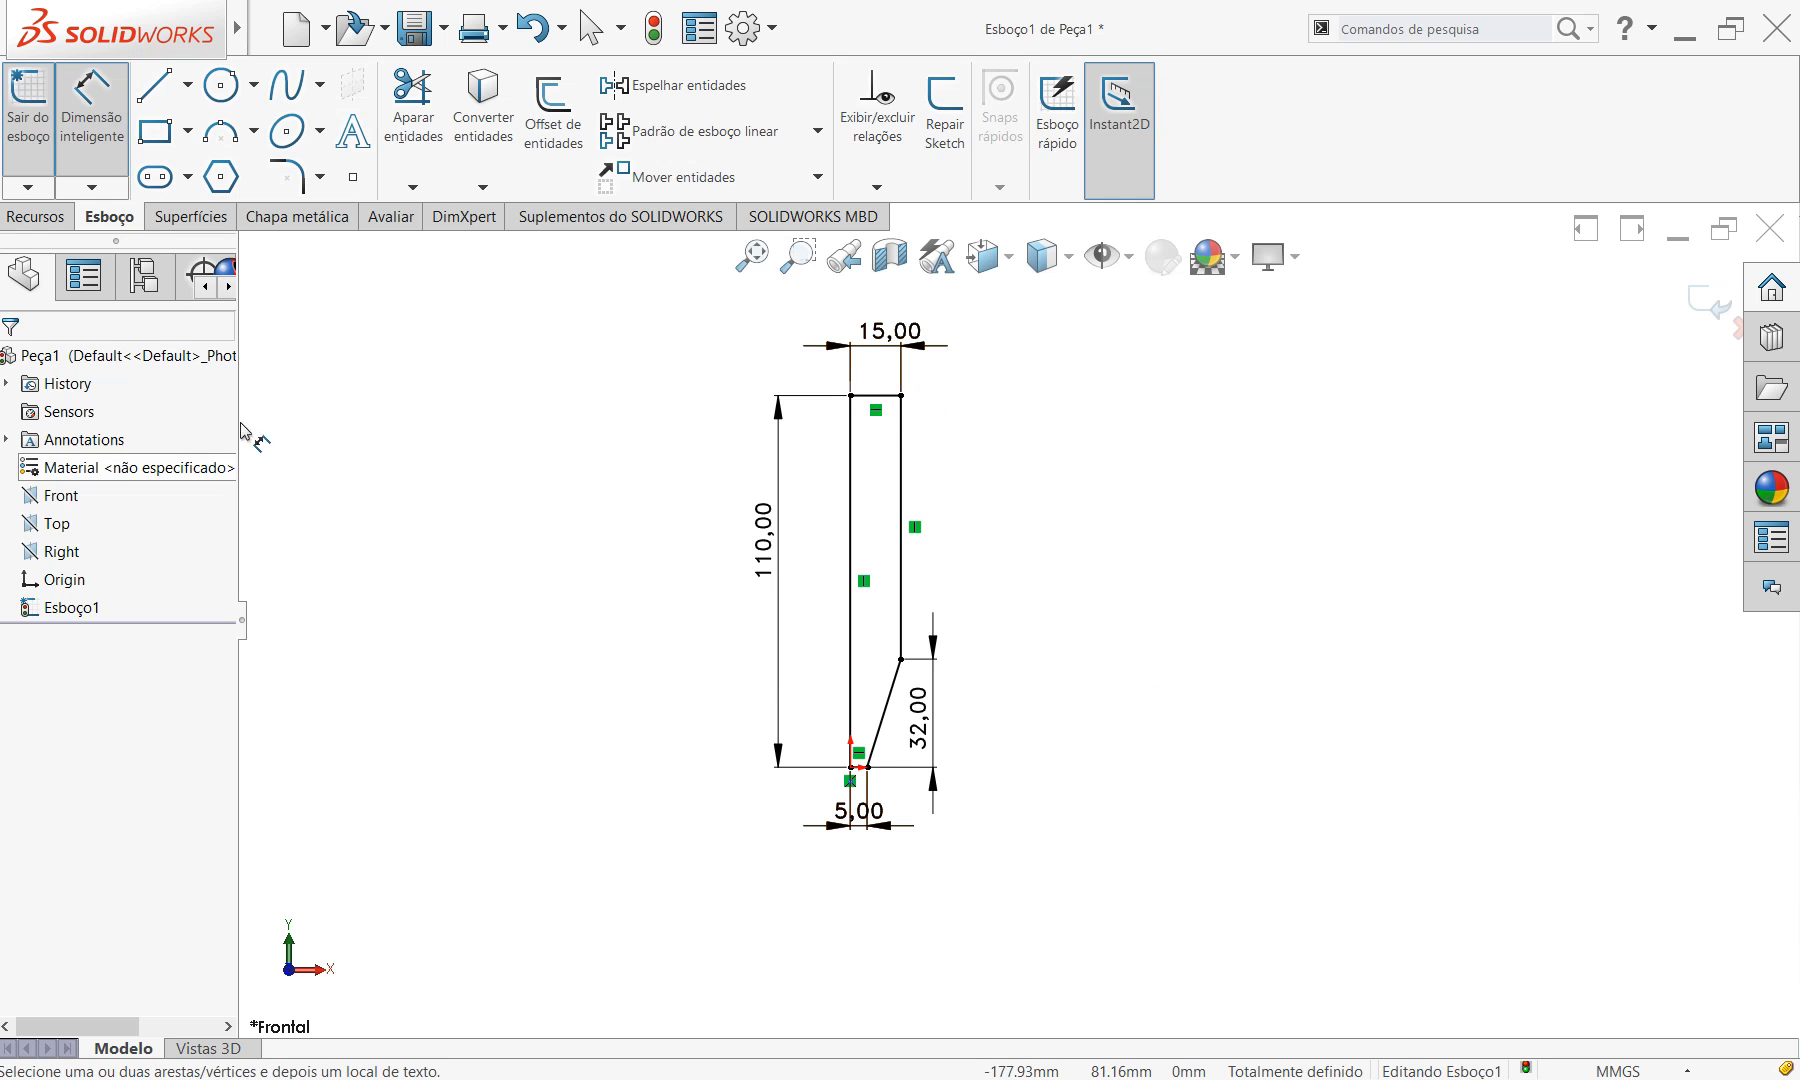
click(35, 216)
click(63, 145)
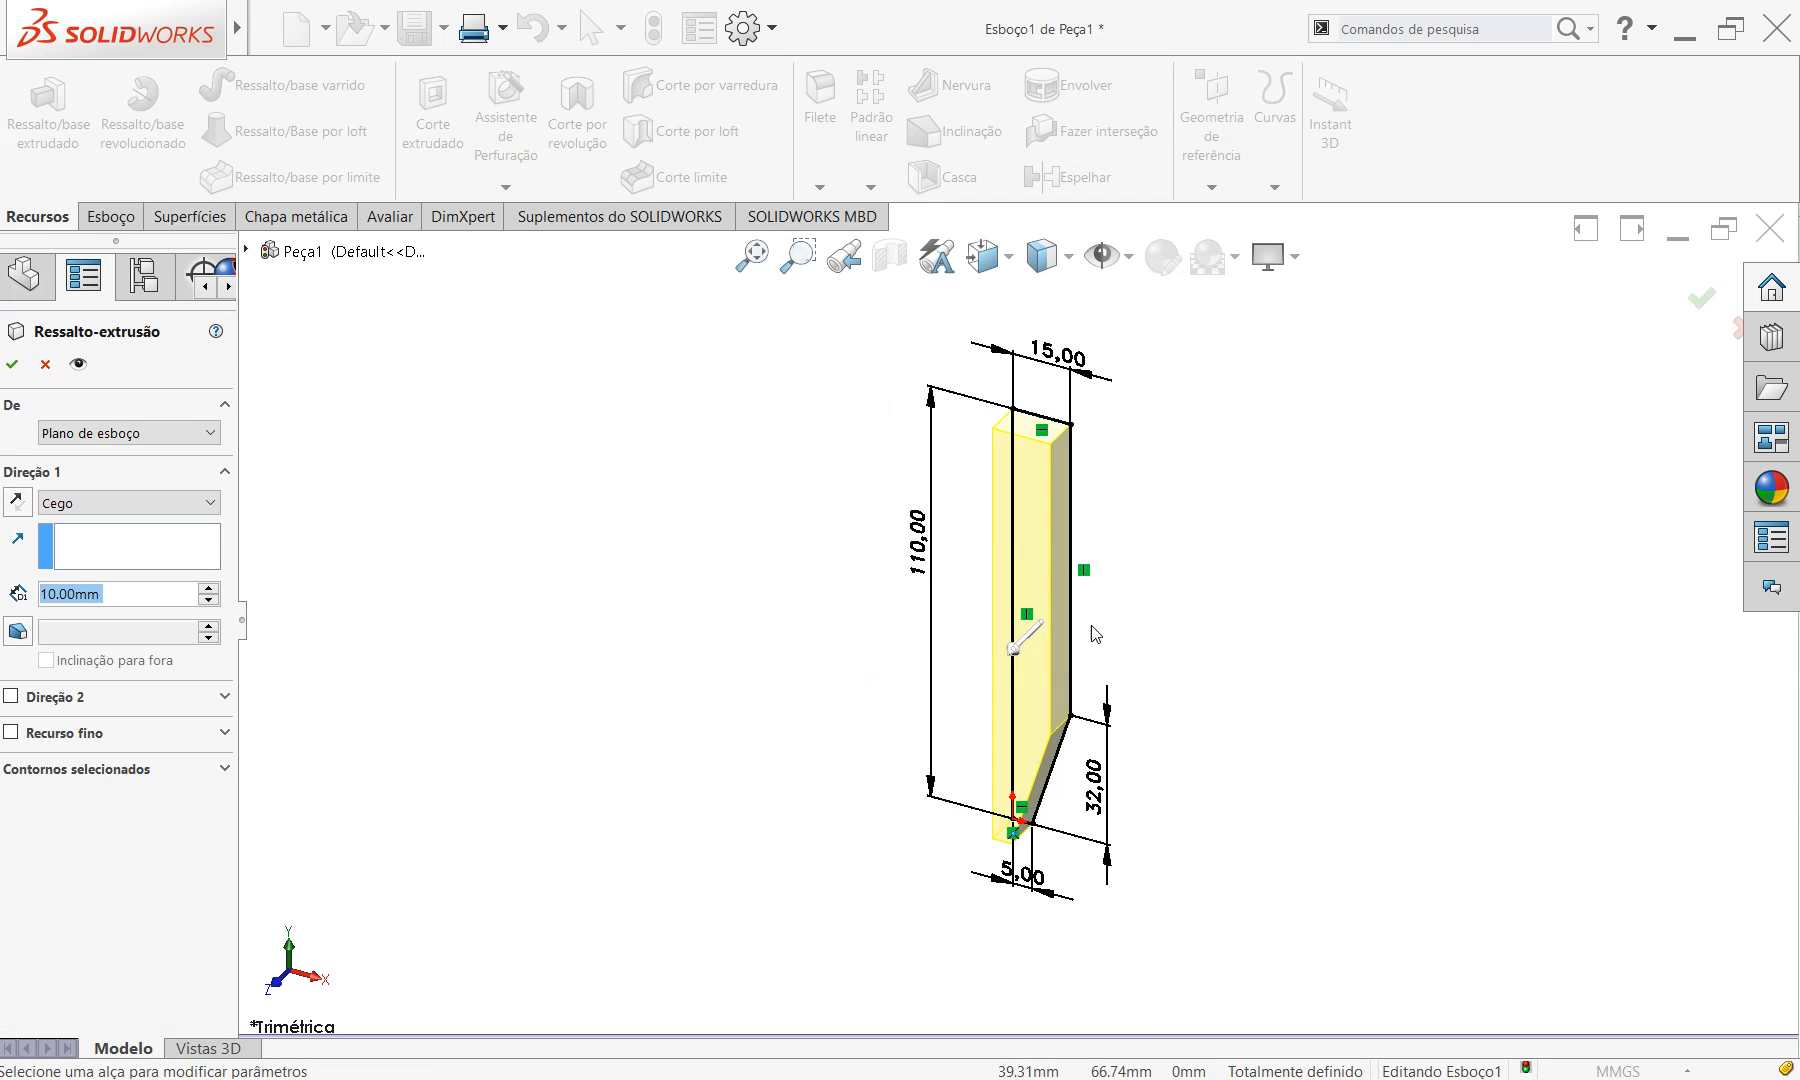
text(15)
key(Return)
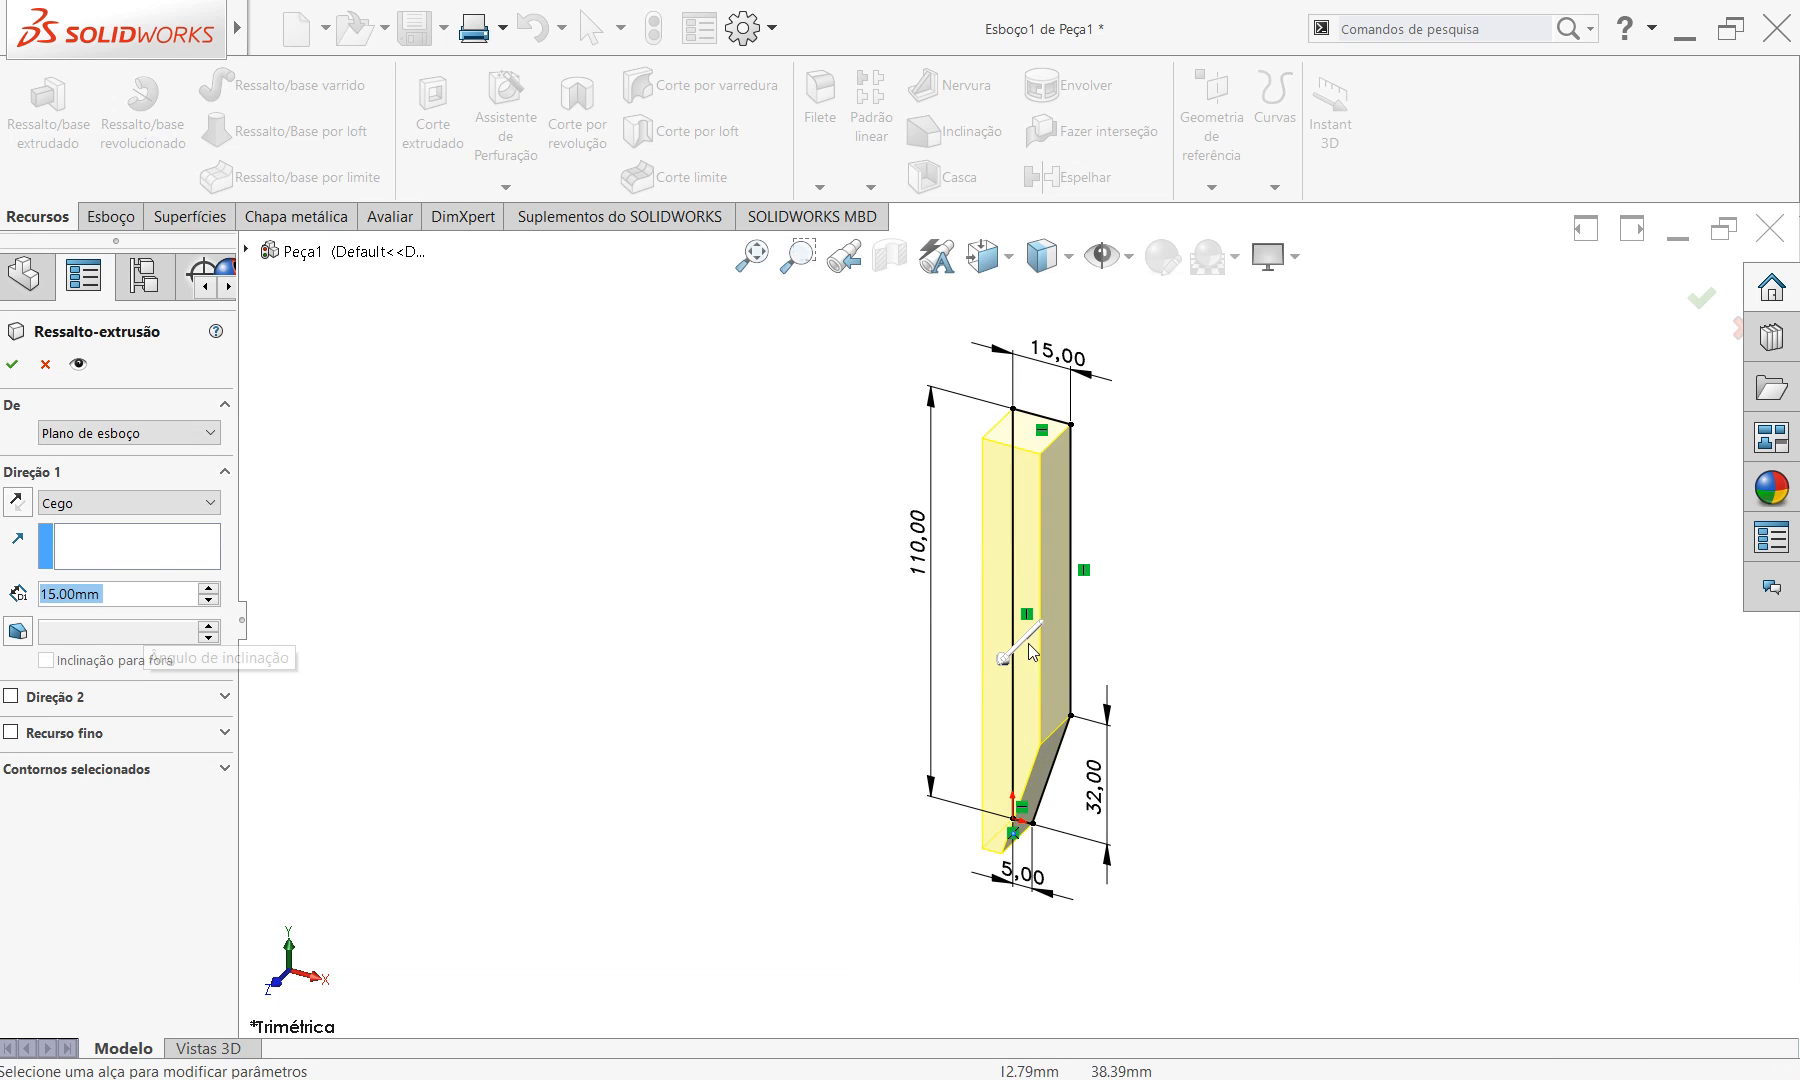
click(12, 364)
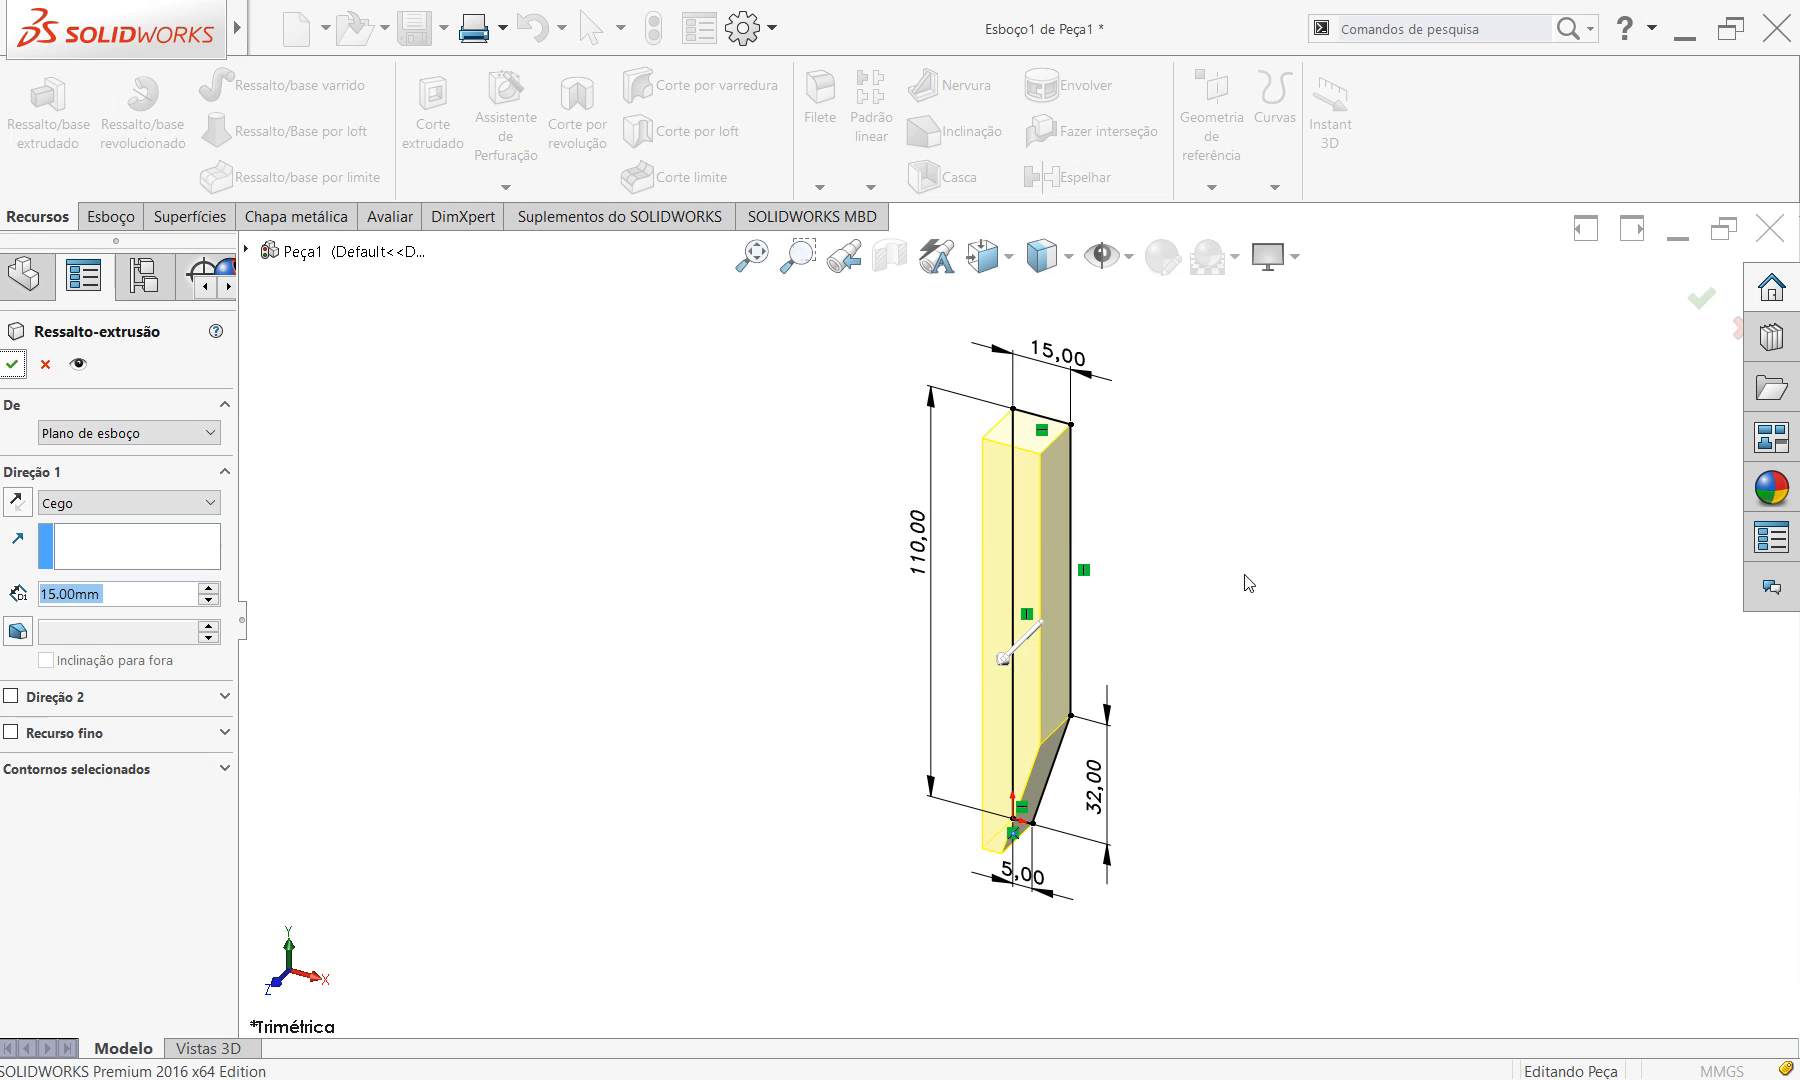
key(Return)
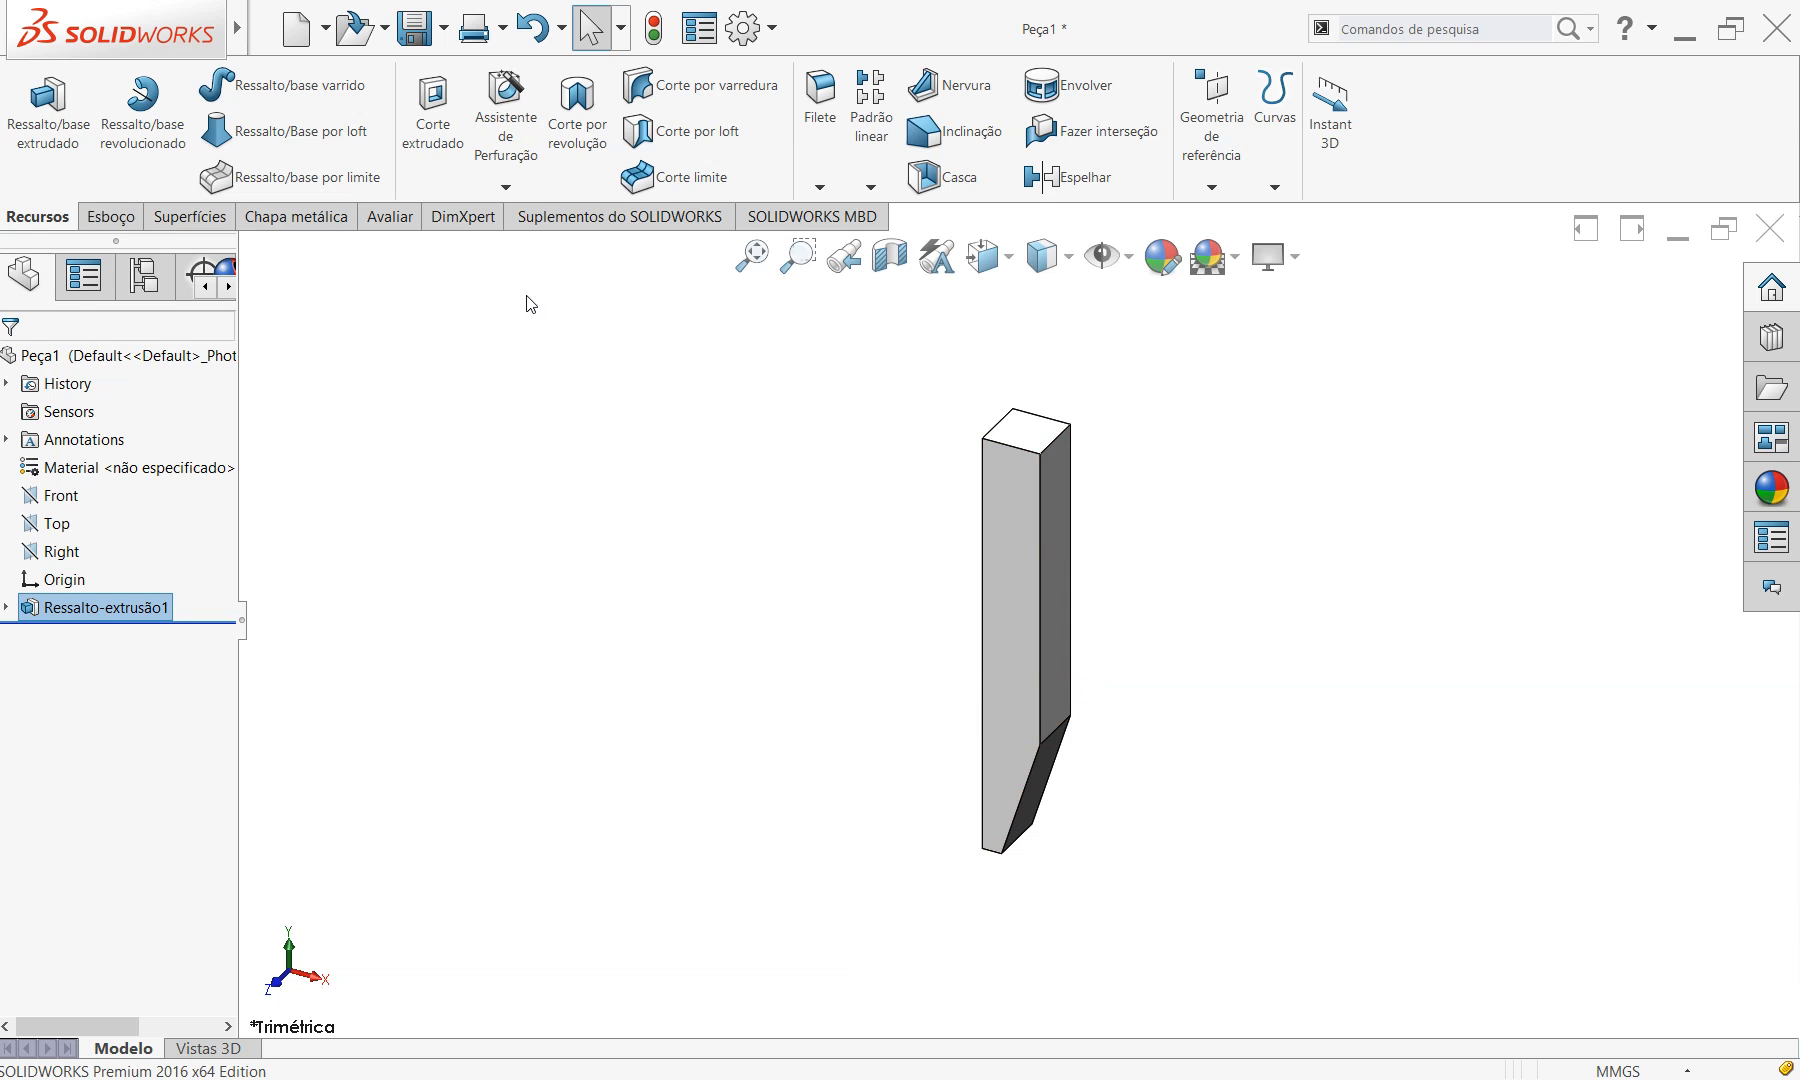
Start a Hole Wizard tapped hole using the Ansi Metric standard and the Furo roscado type.
click(506, 131)
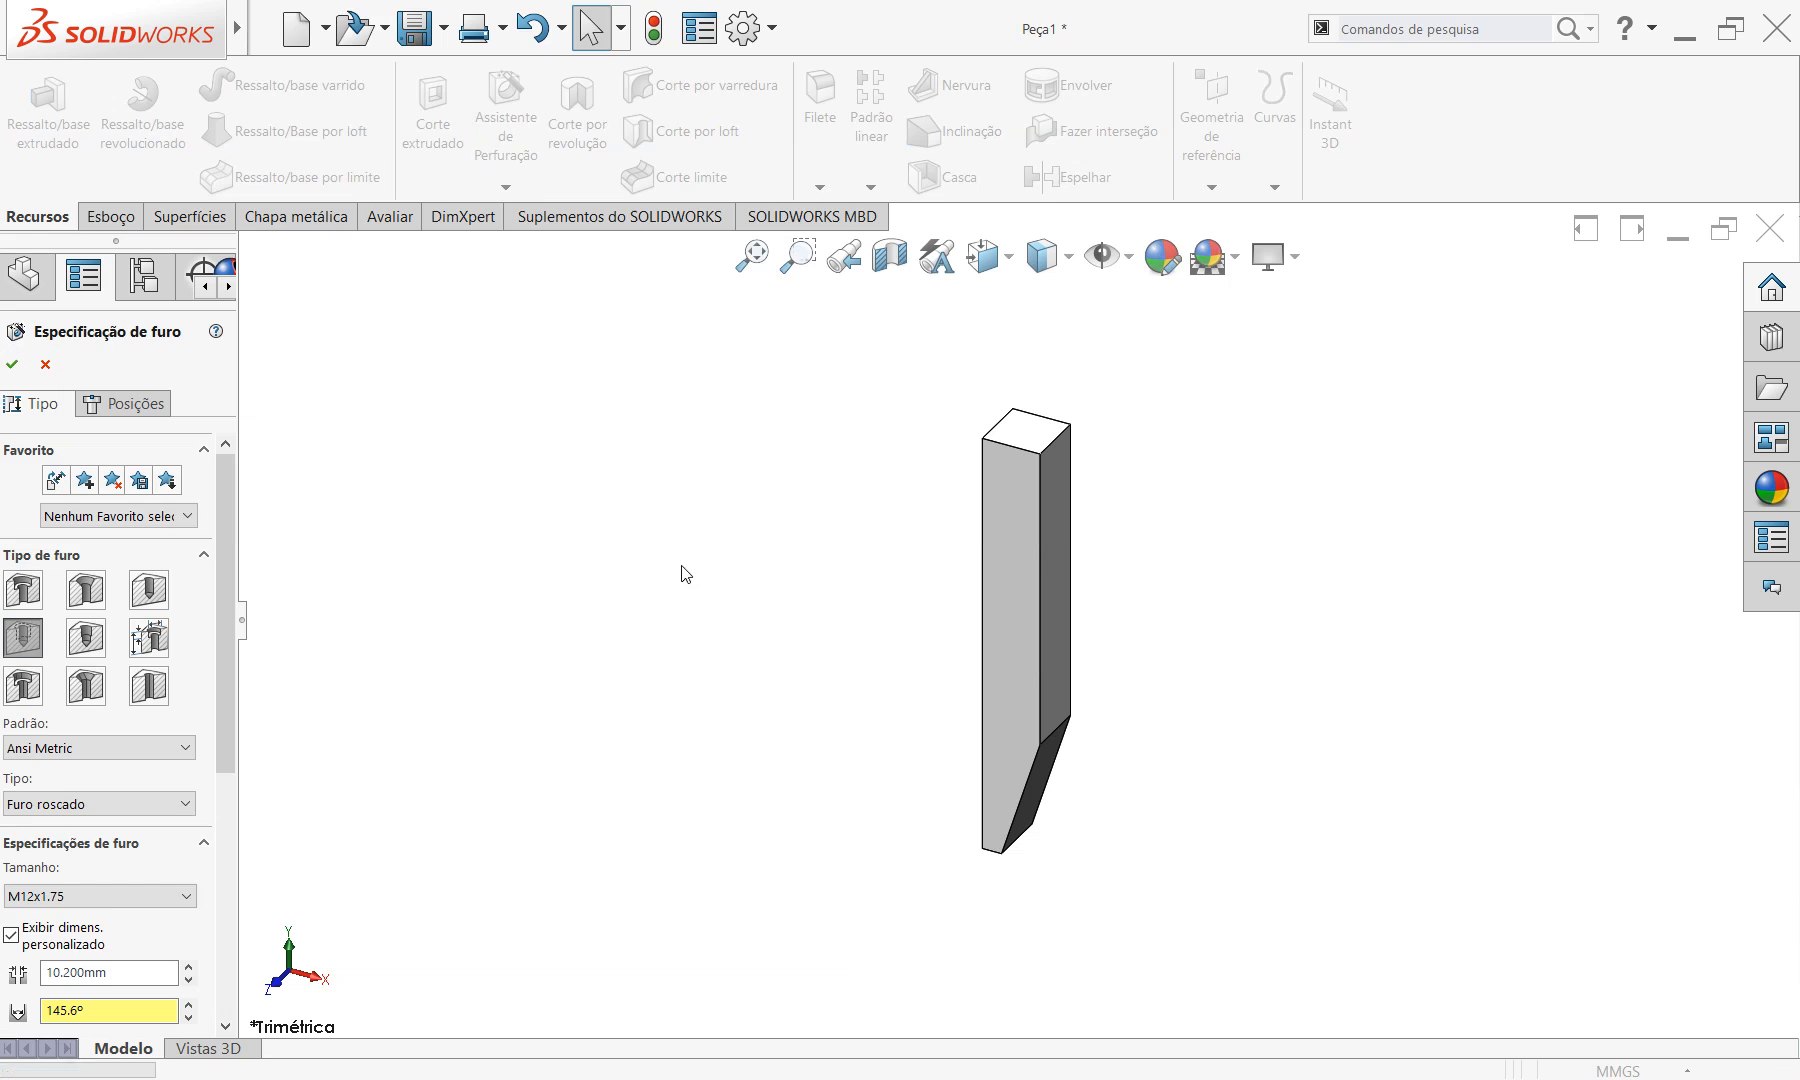
scroll(226, 519, down, 3)
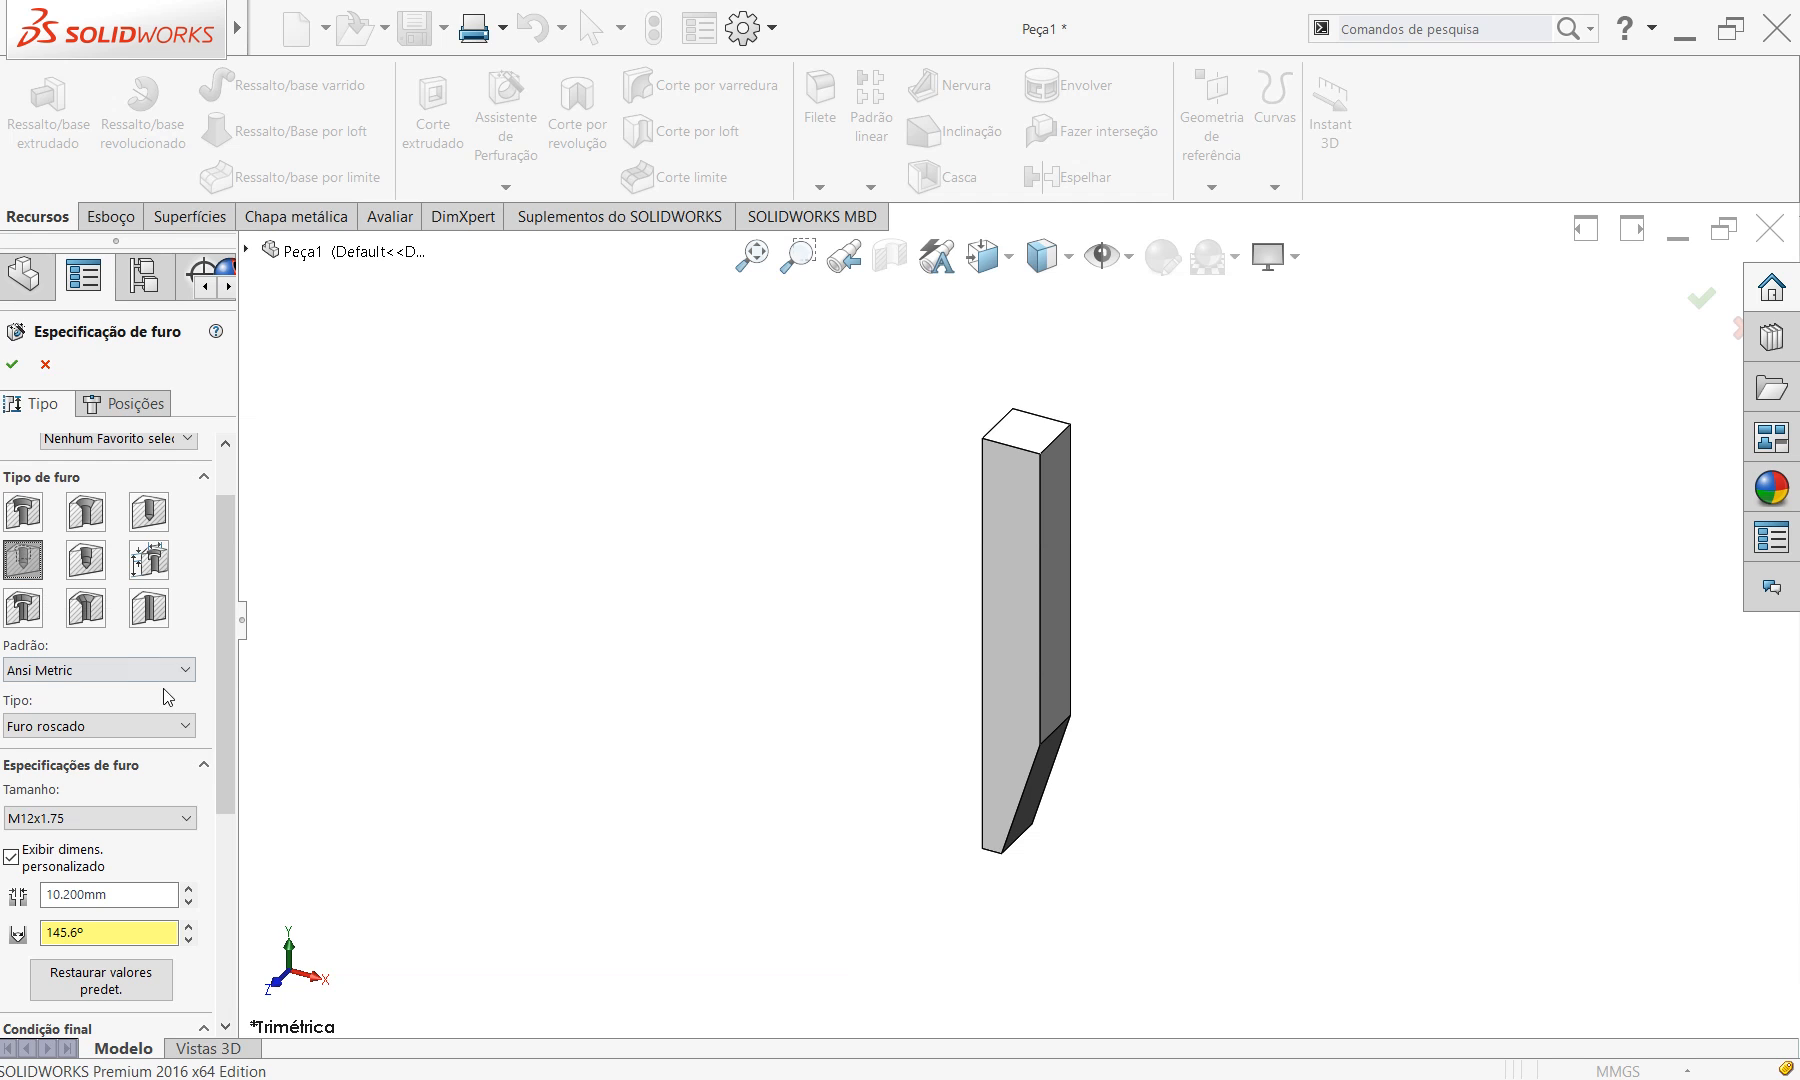
drag(228, 709, 247, 826)
click(168, 541)
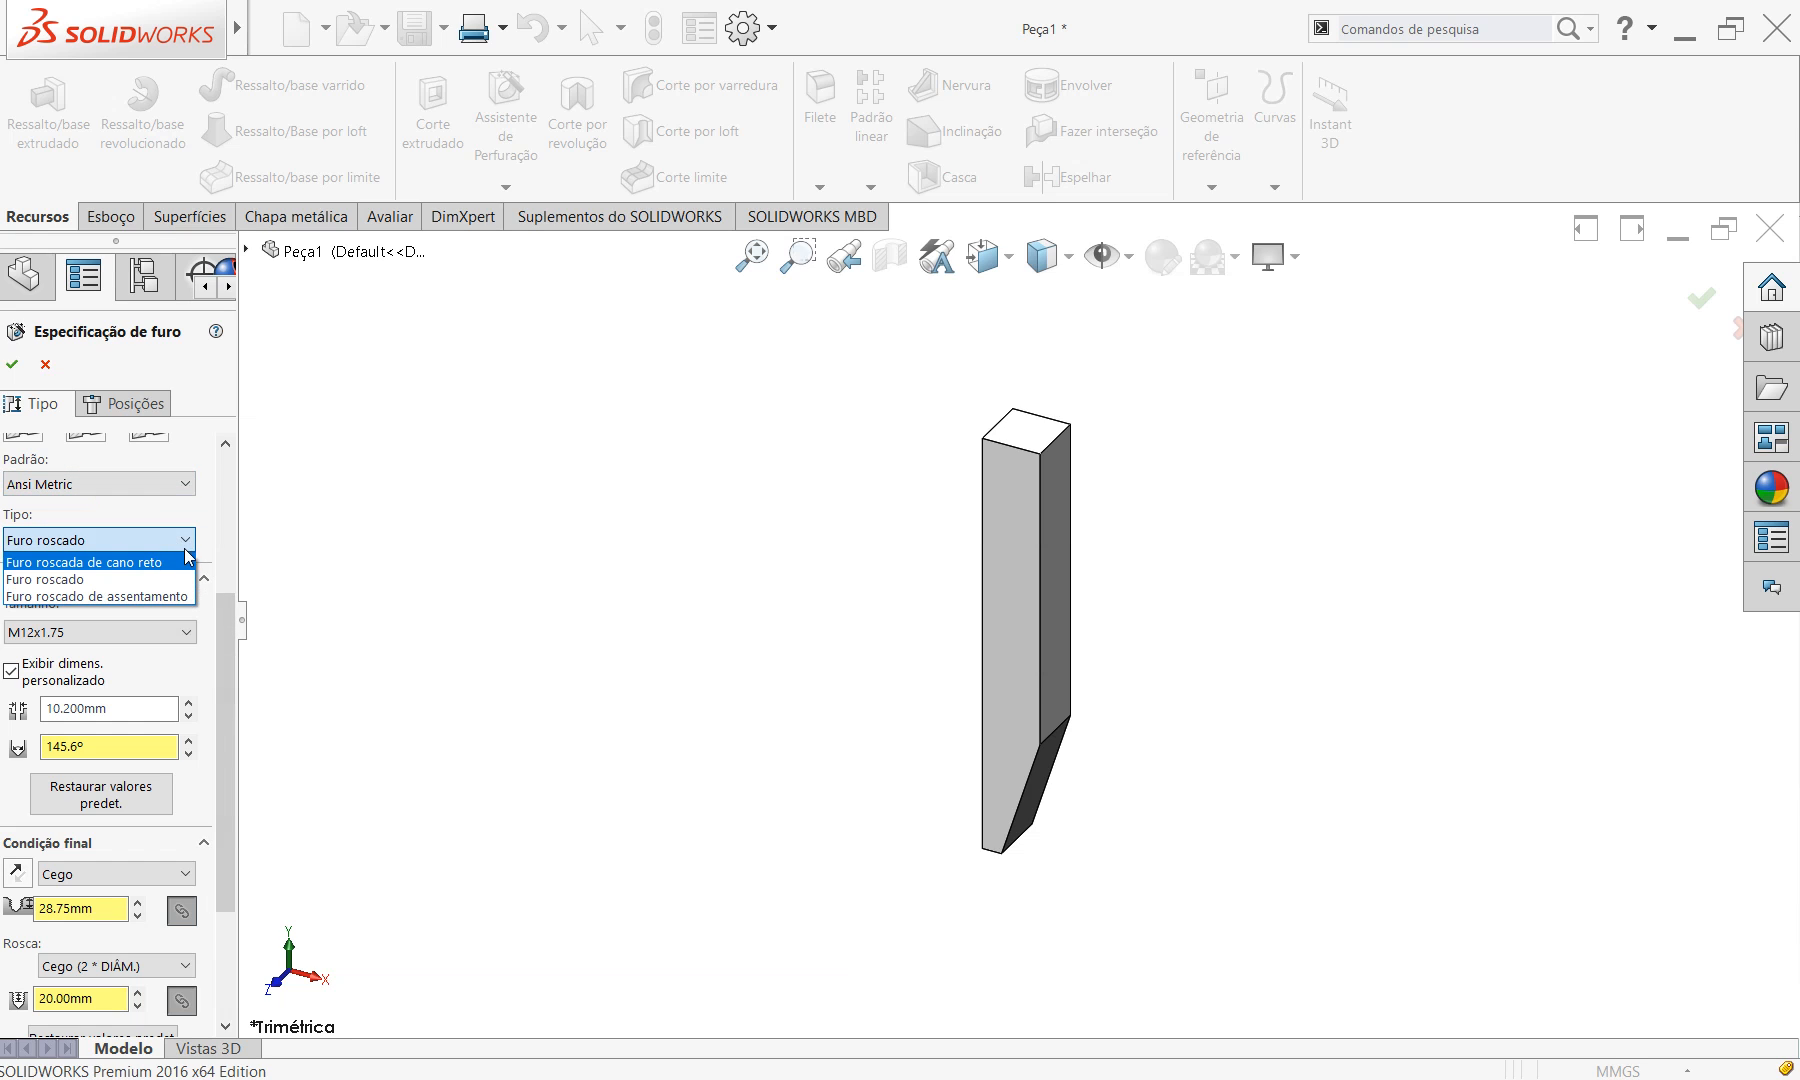
click(194, 562)
drag(216, 626, 216, 703)
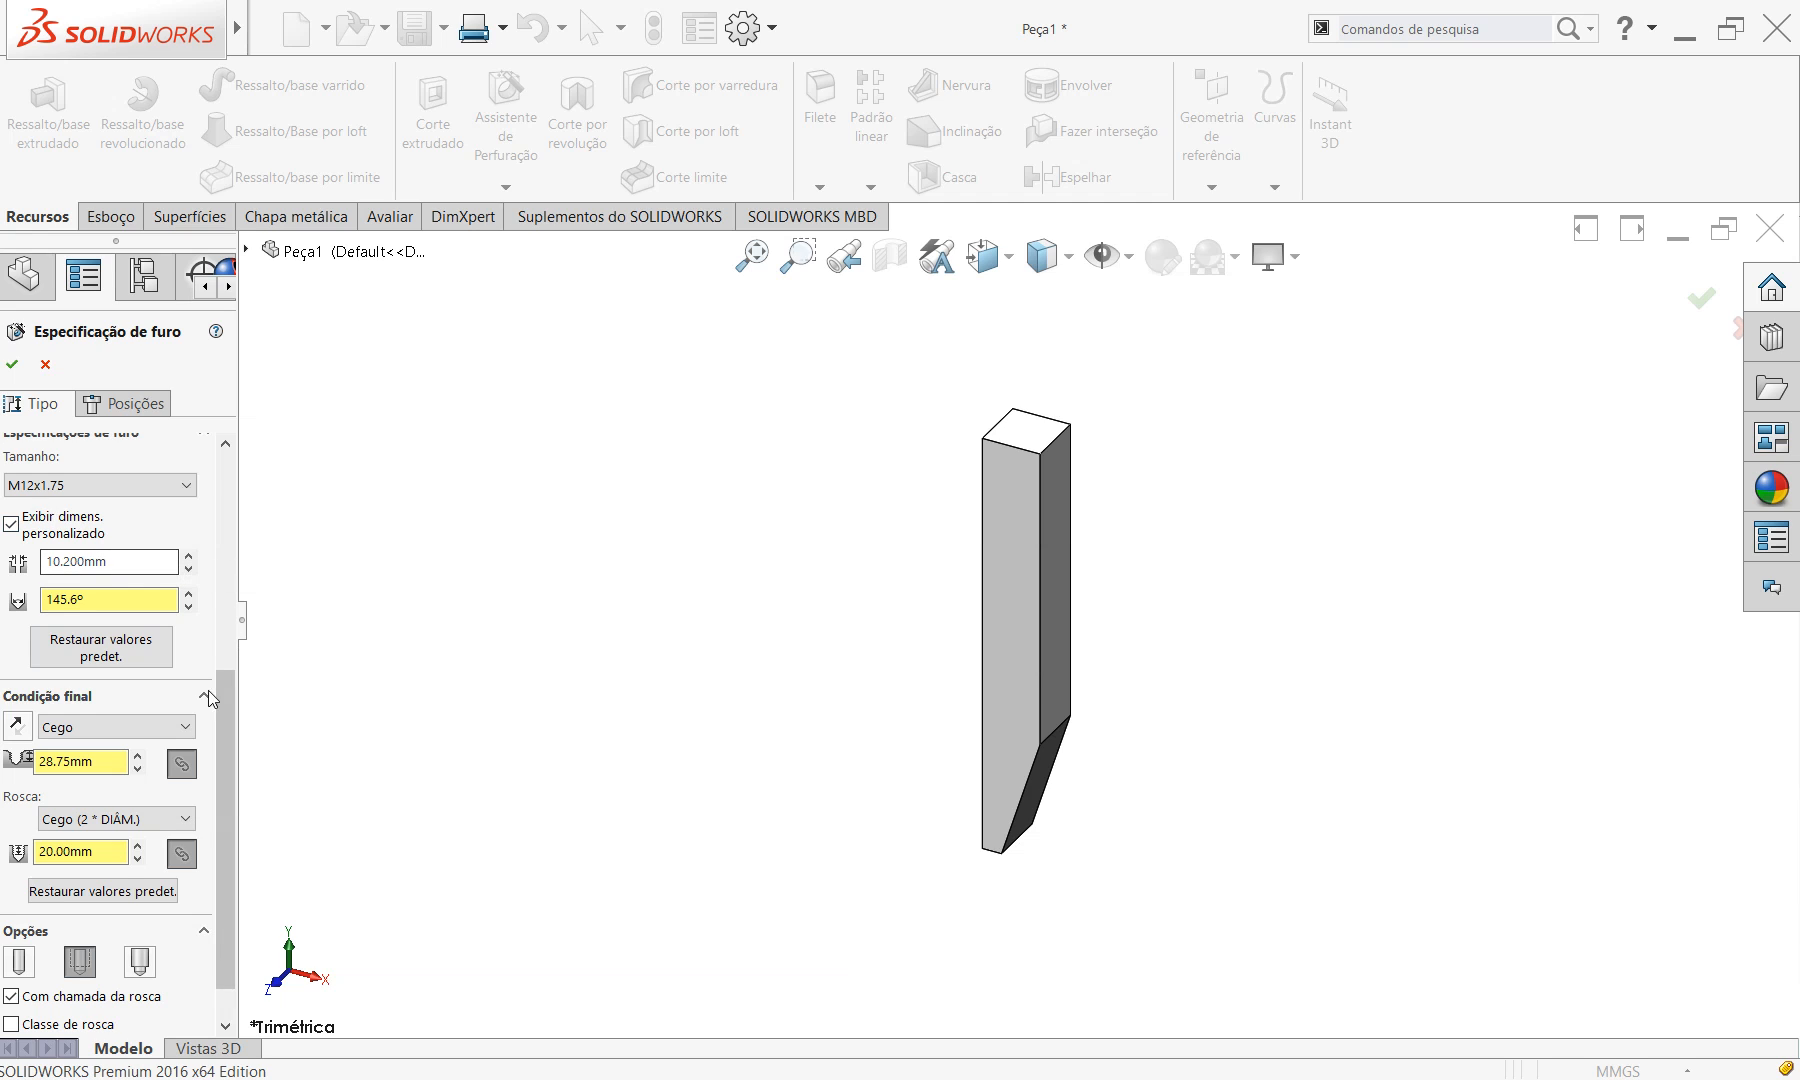
drag(210, 688, 212, 607)
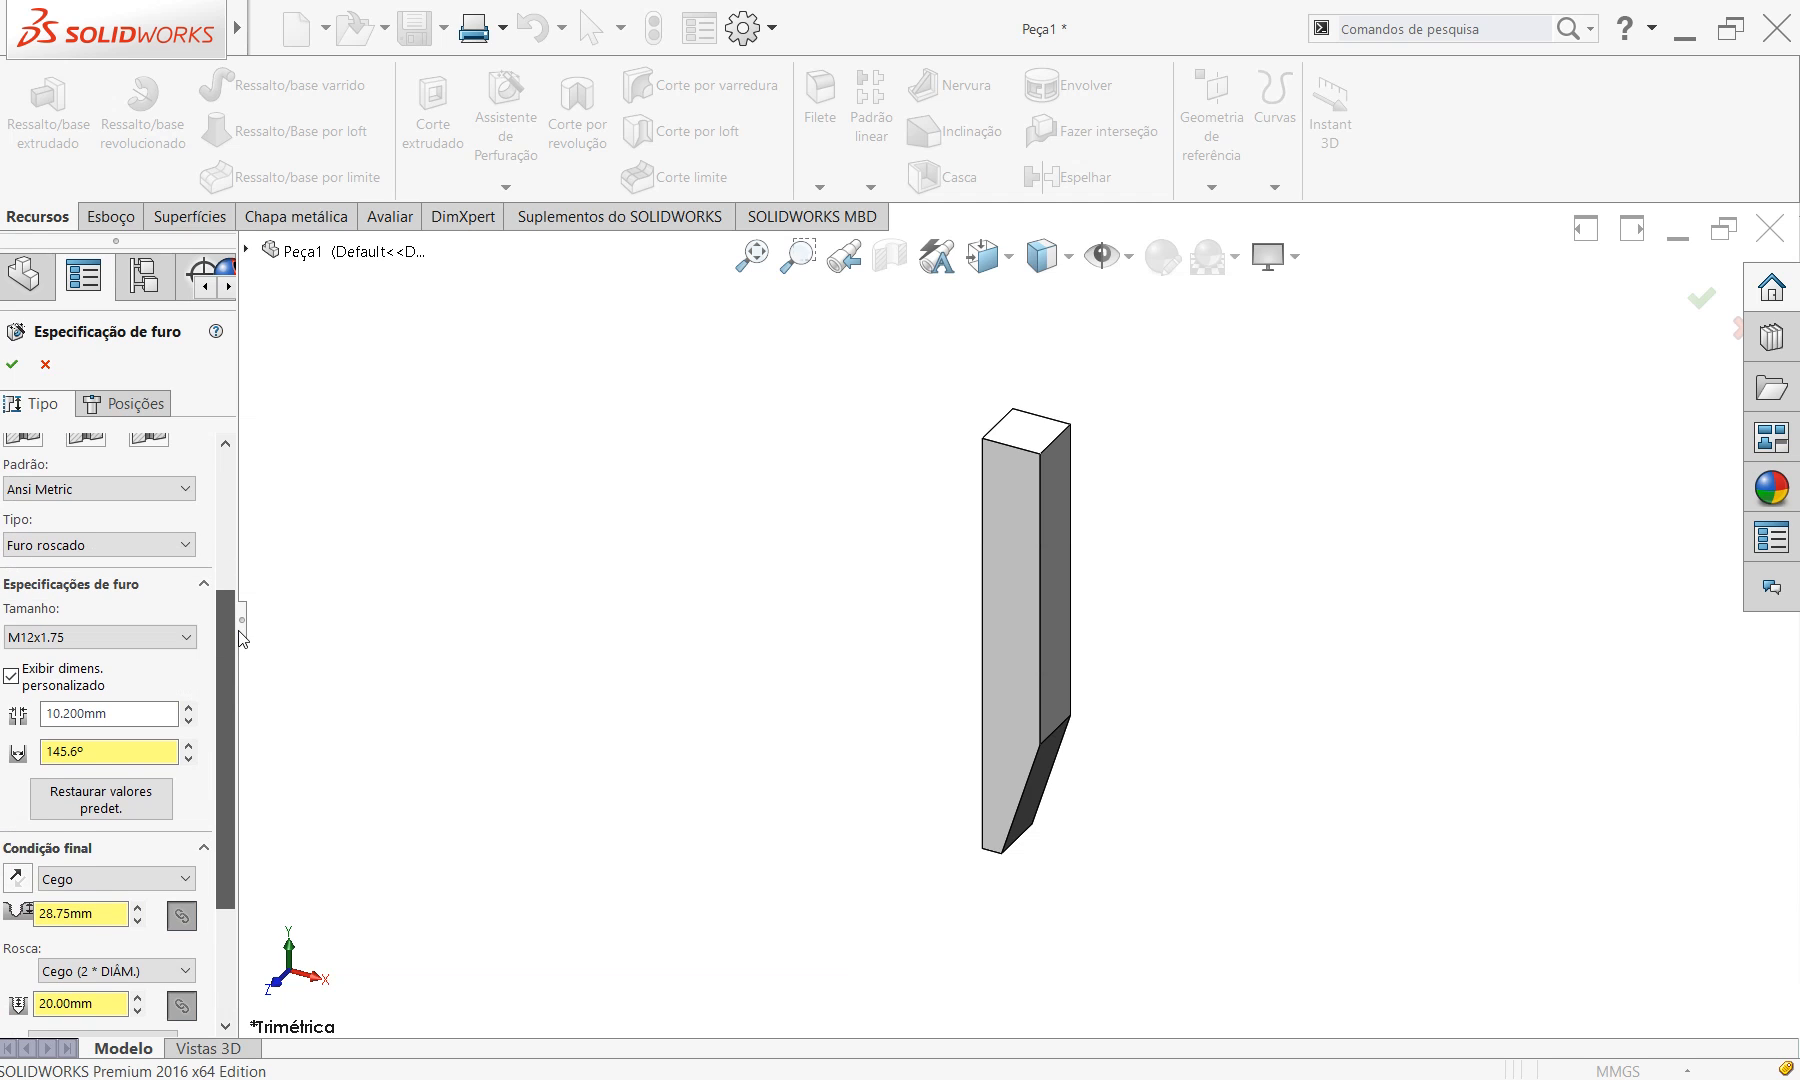
Check the thread size on the reference drawing and set the SOLIDWORKS tapped hole's size to M10x1.5.
click(160, 640)
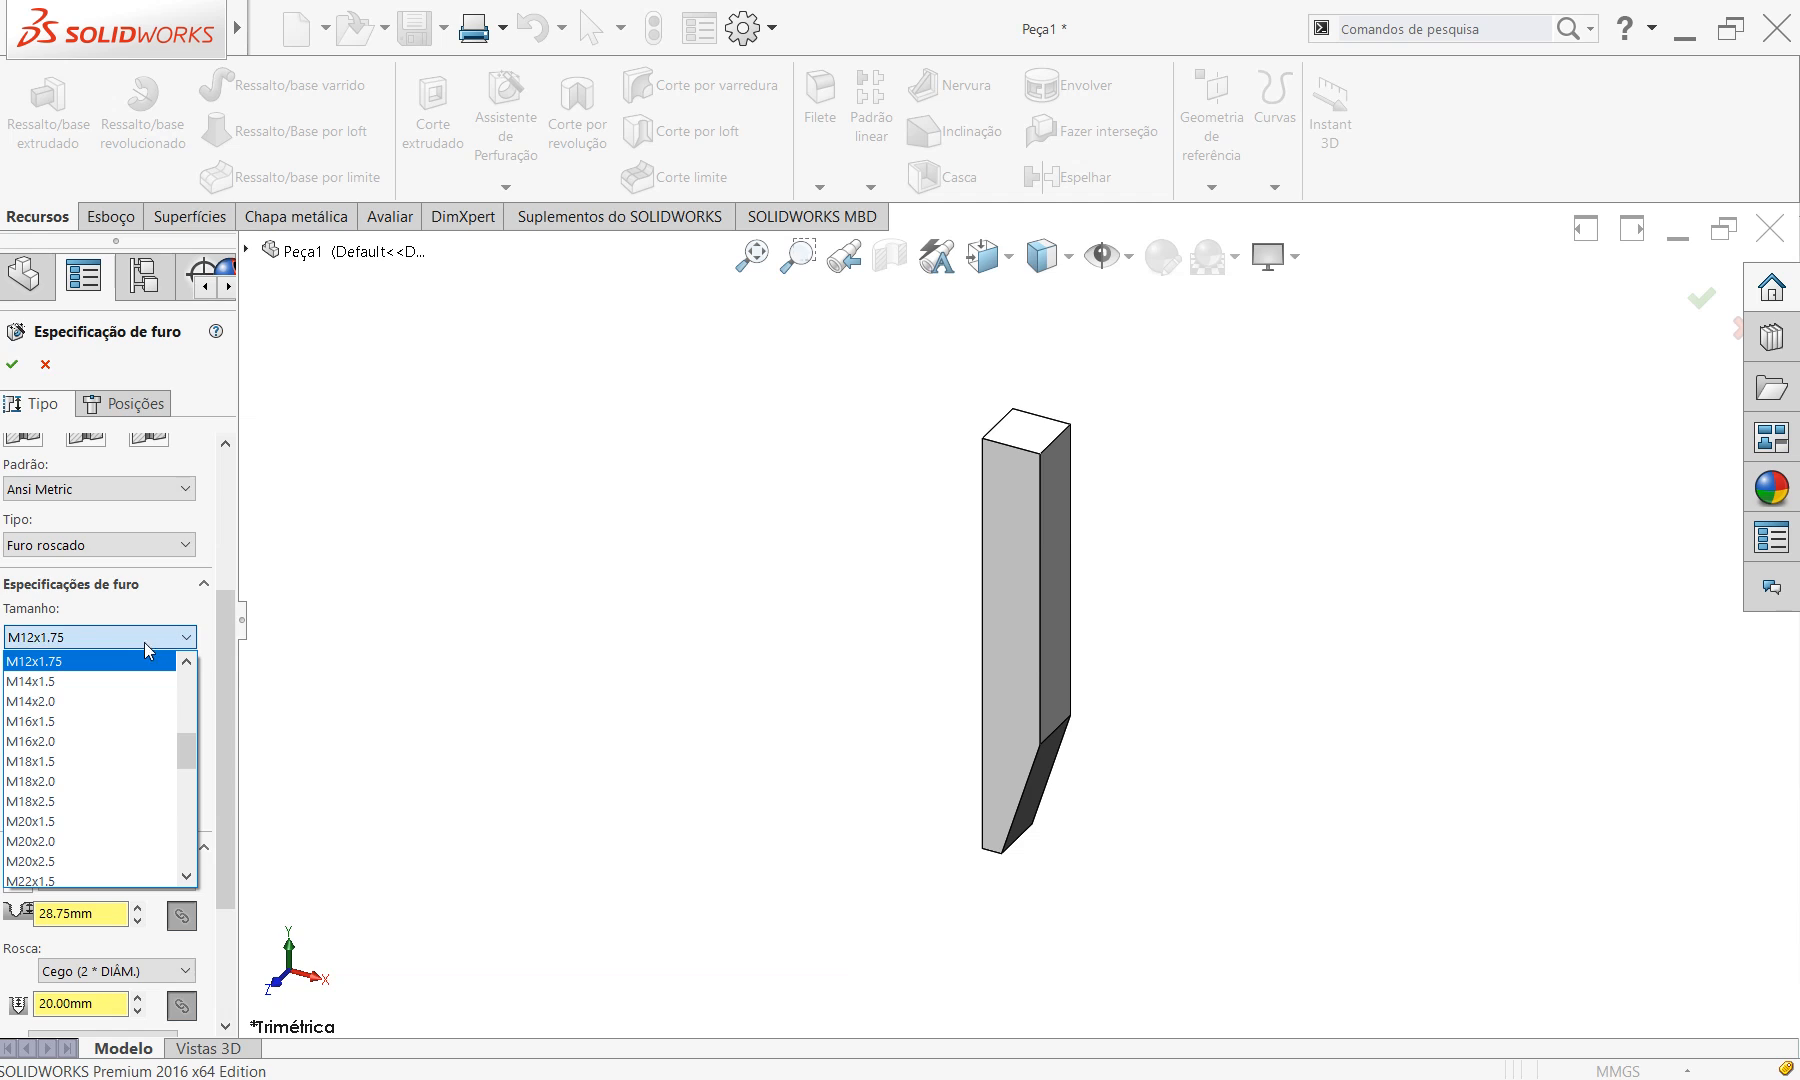
drag(193, 748, 190, 728)
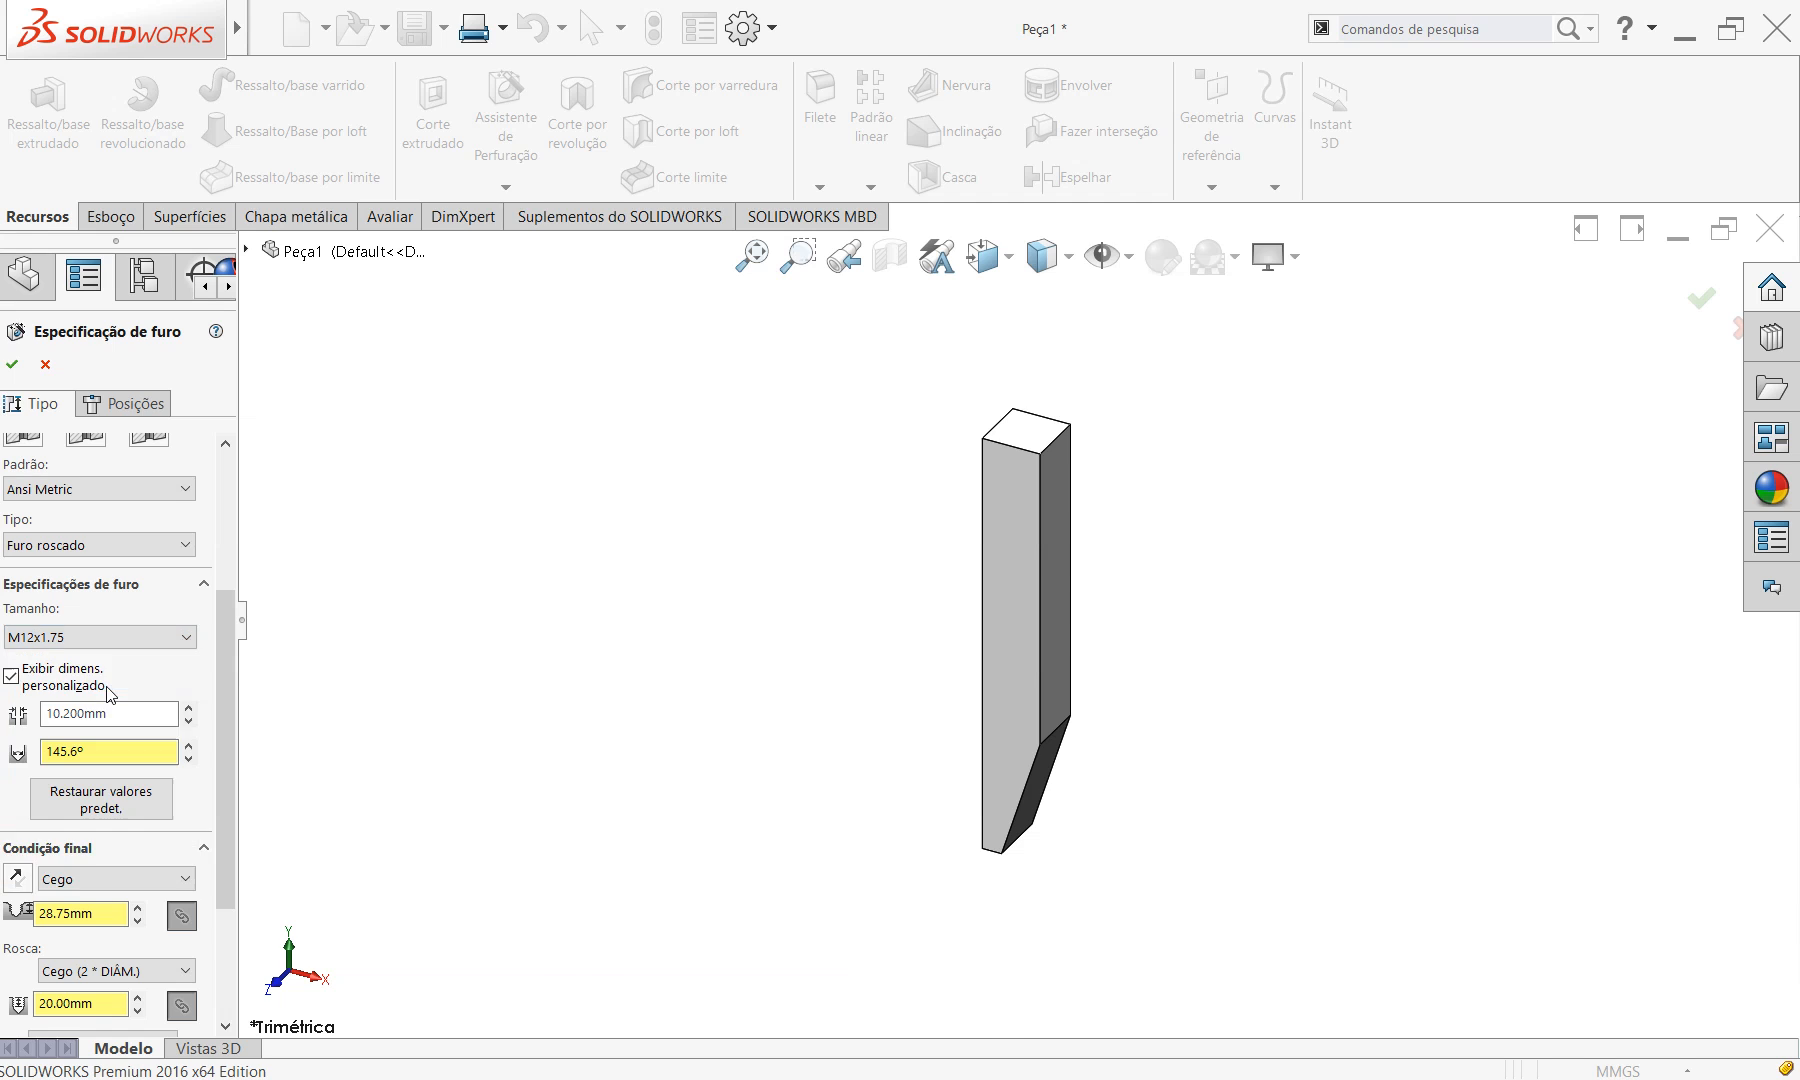
key(alt+Tab)
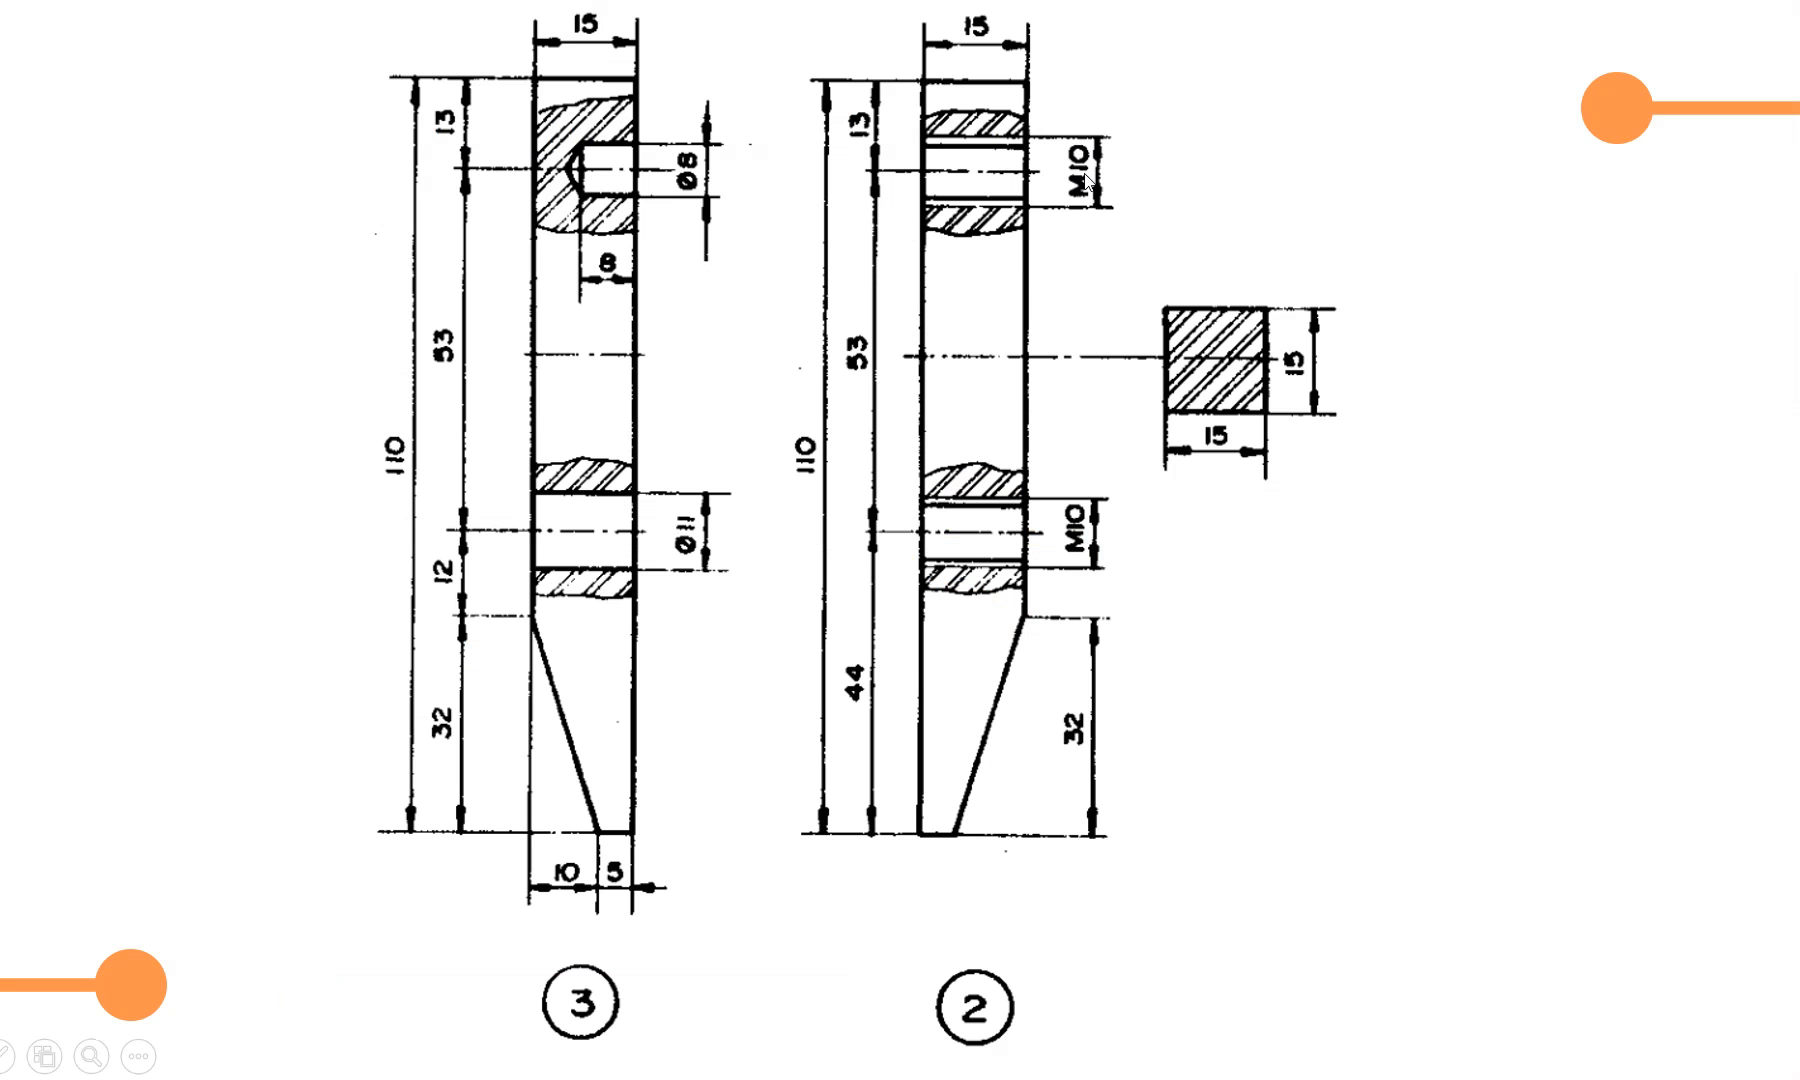
key(alt+Tab)
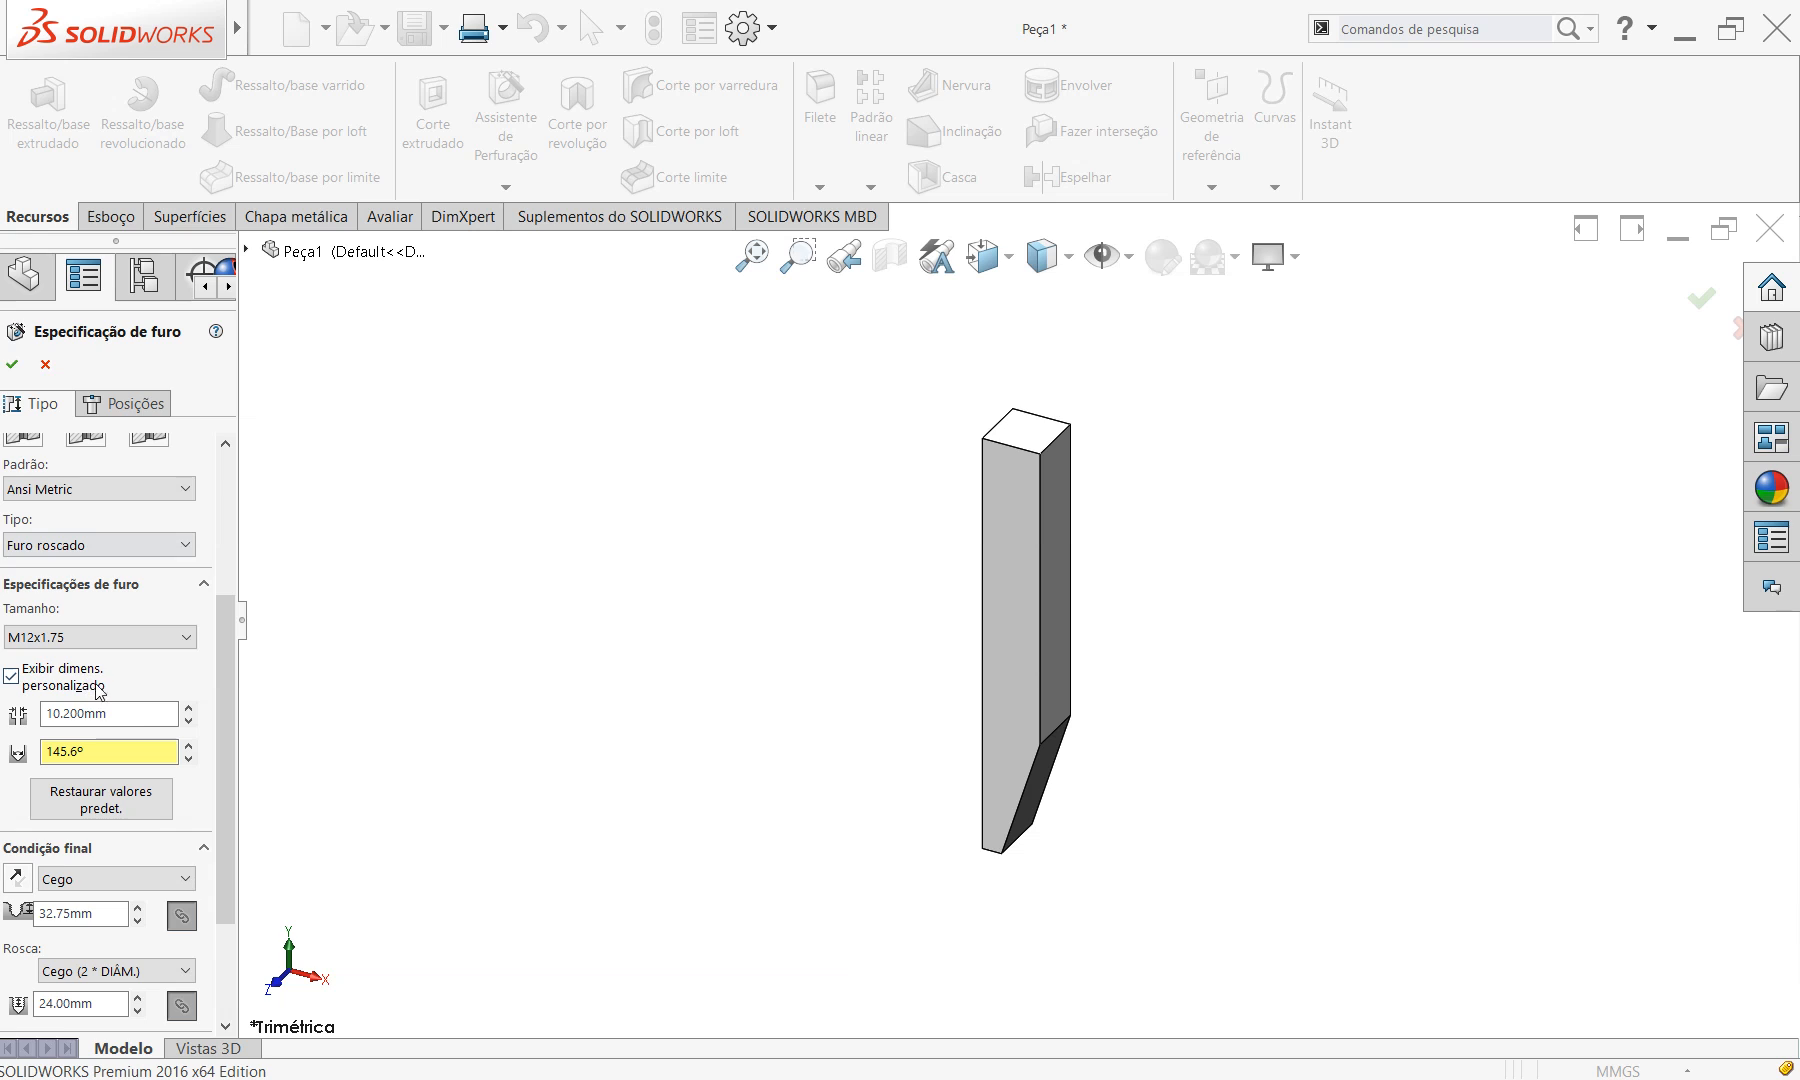
click(126, 639)
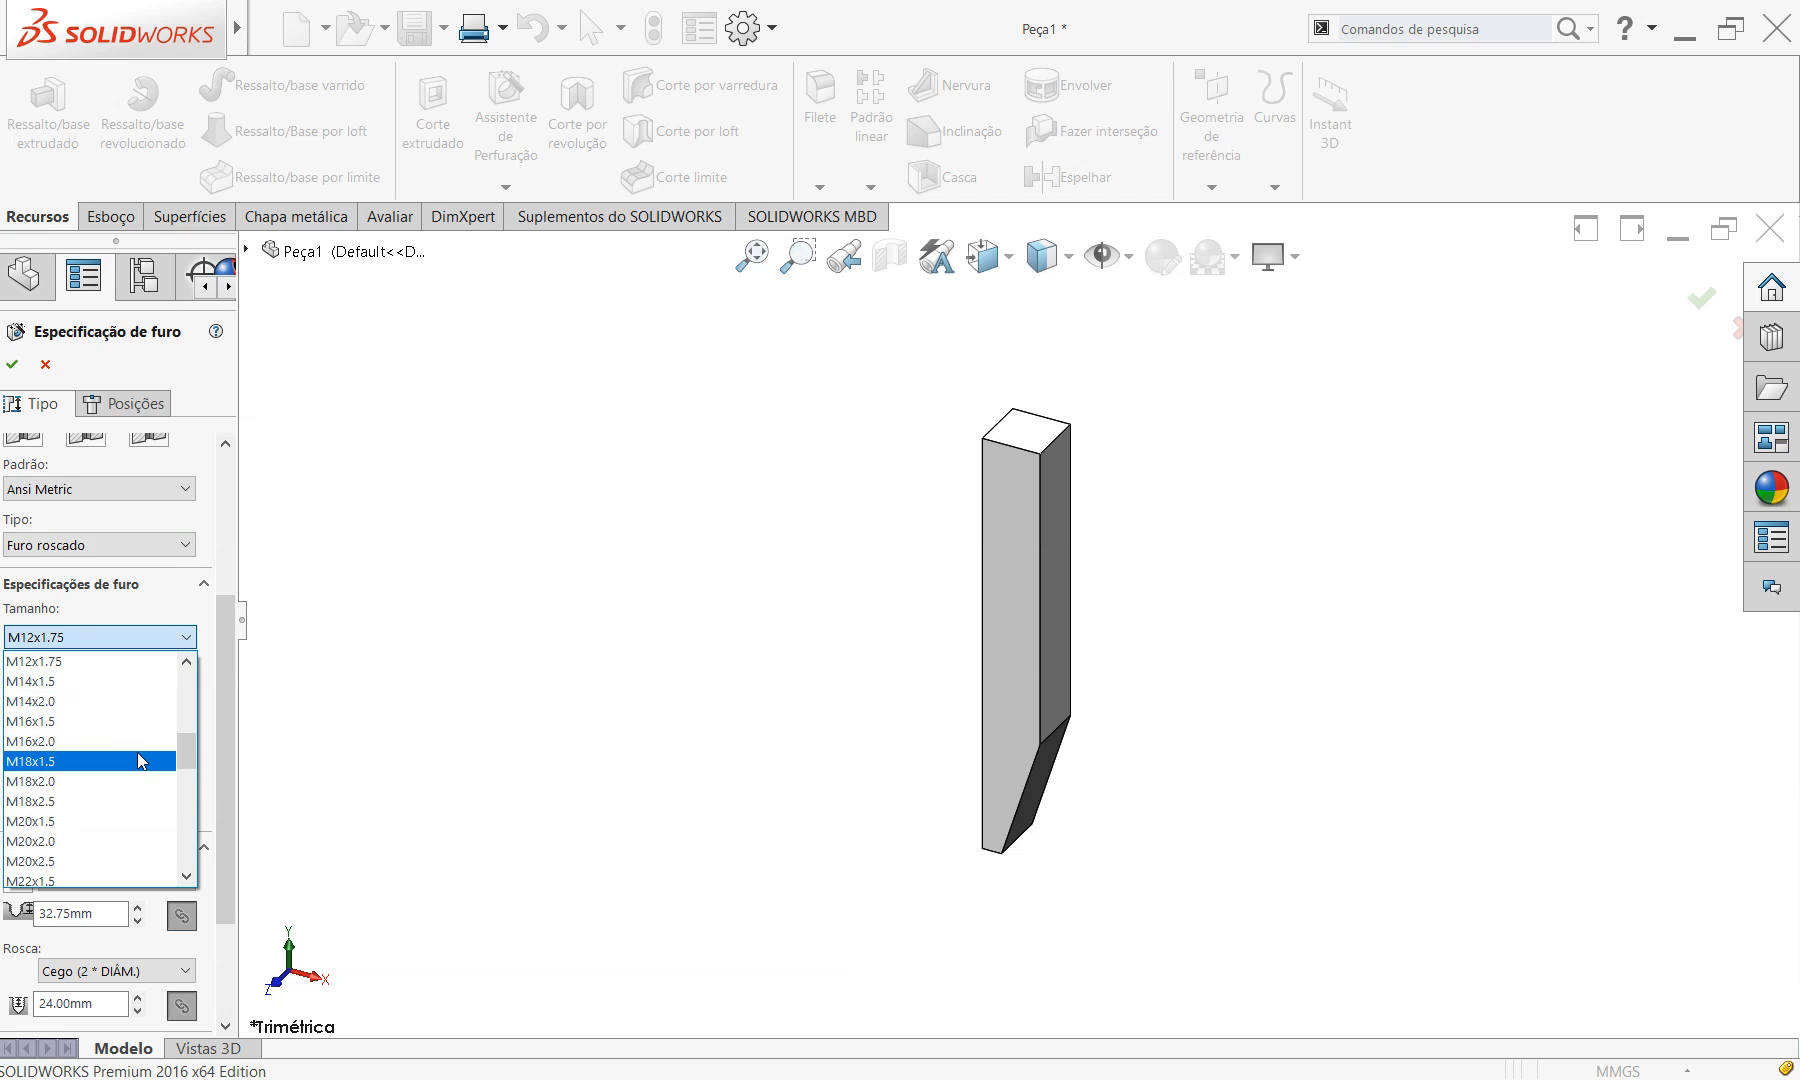
scroll(133, 747, up, 1)
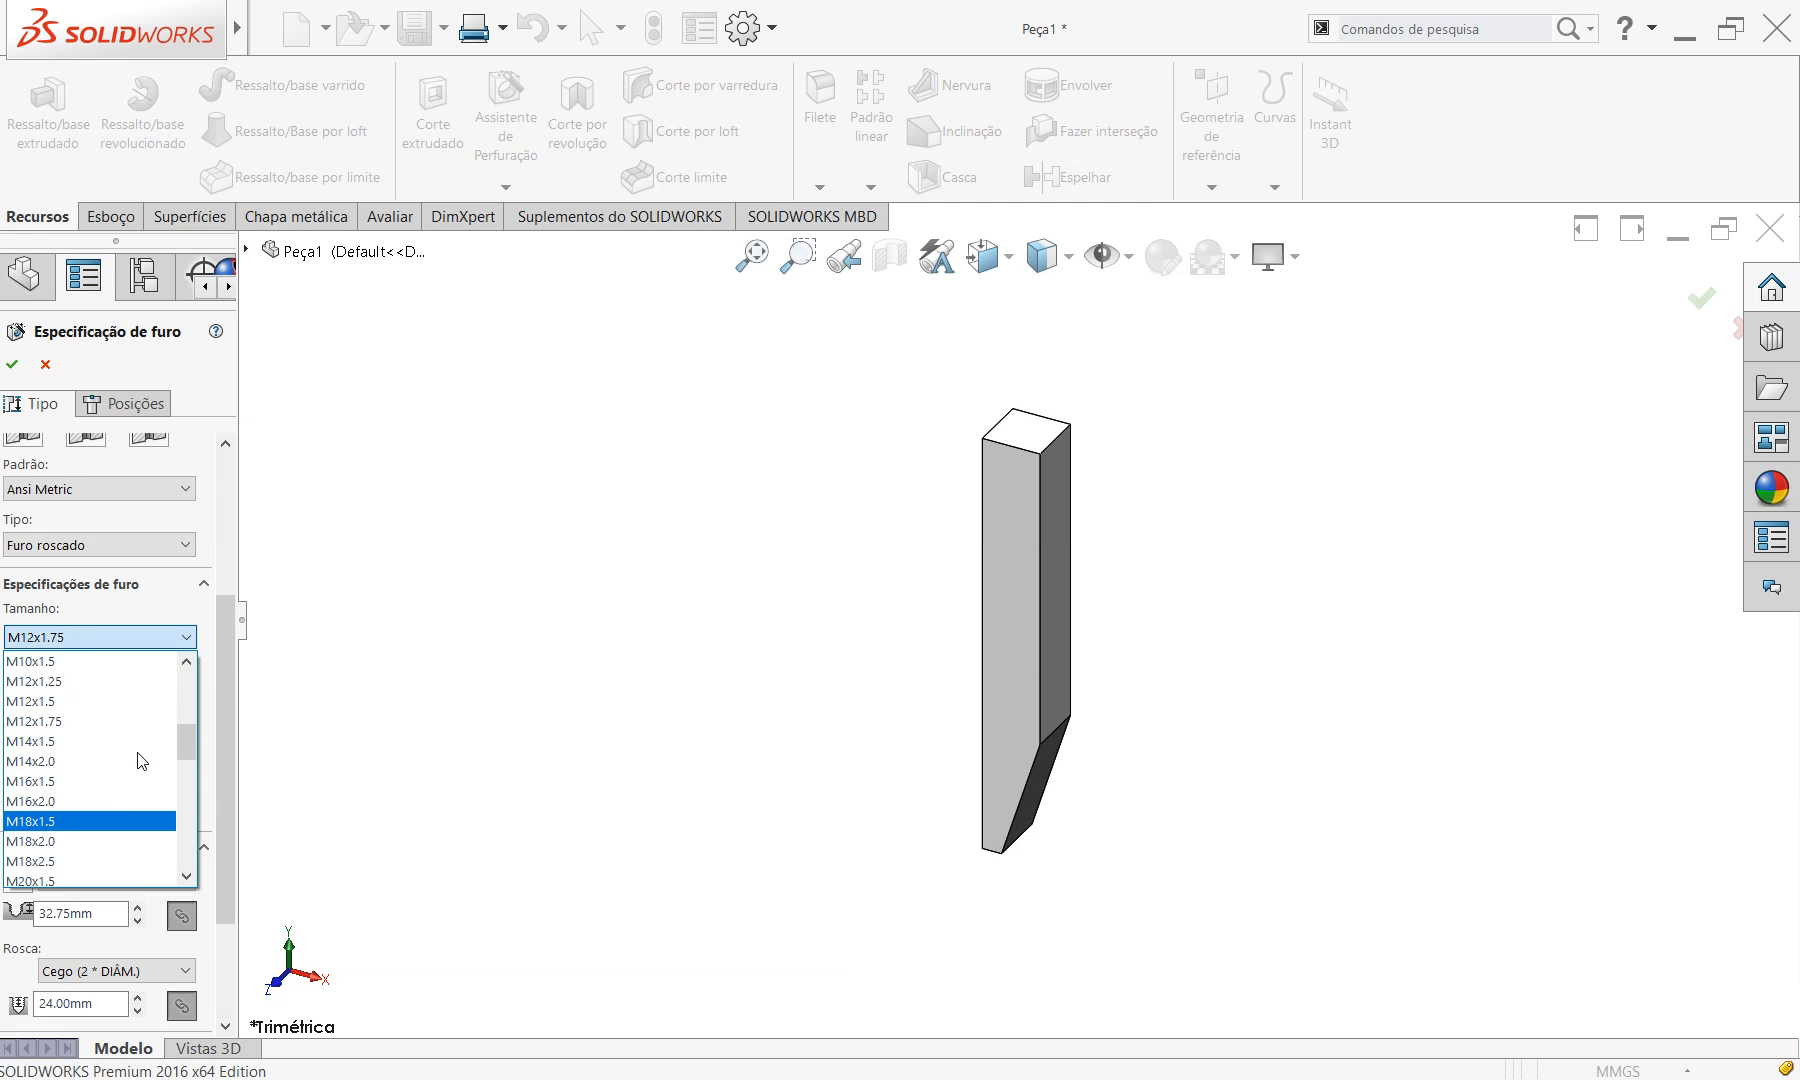
click(133, 661)
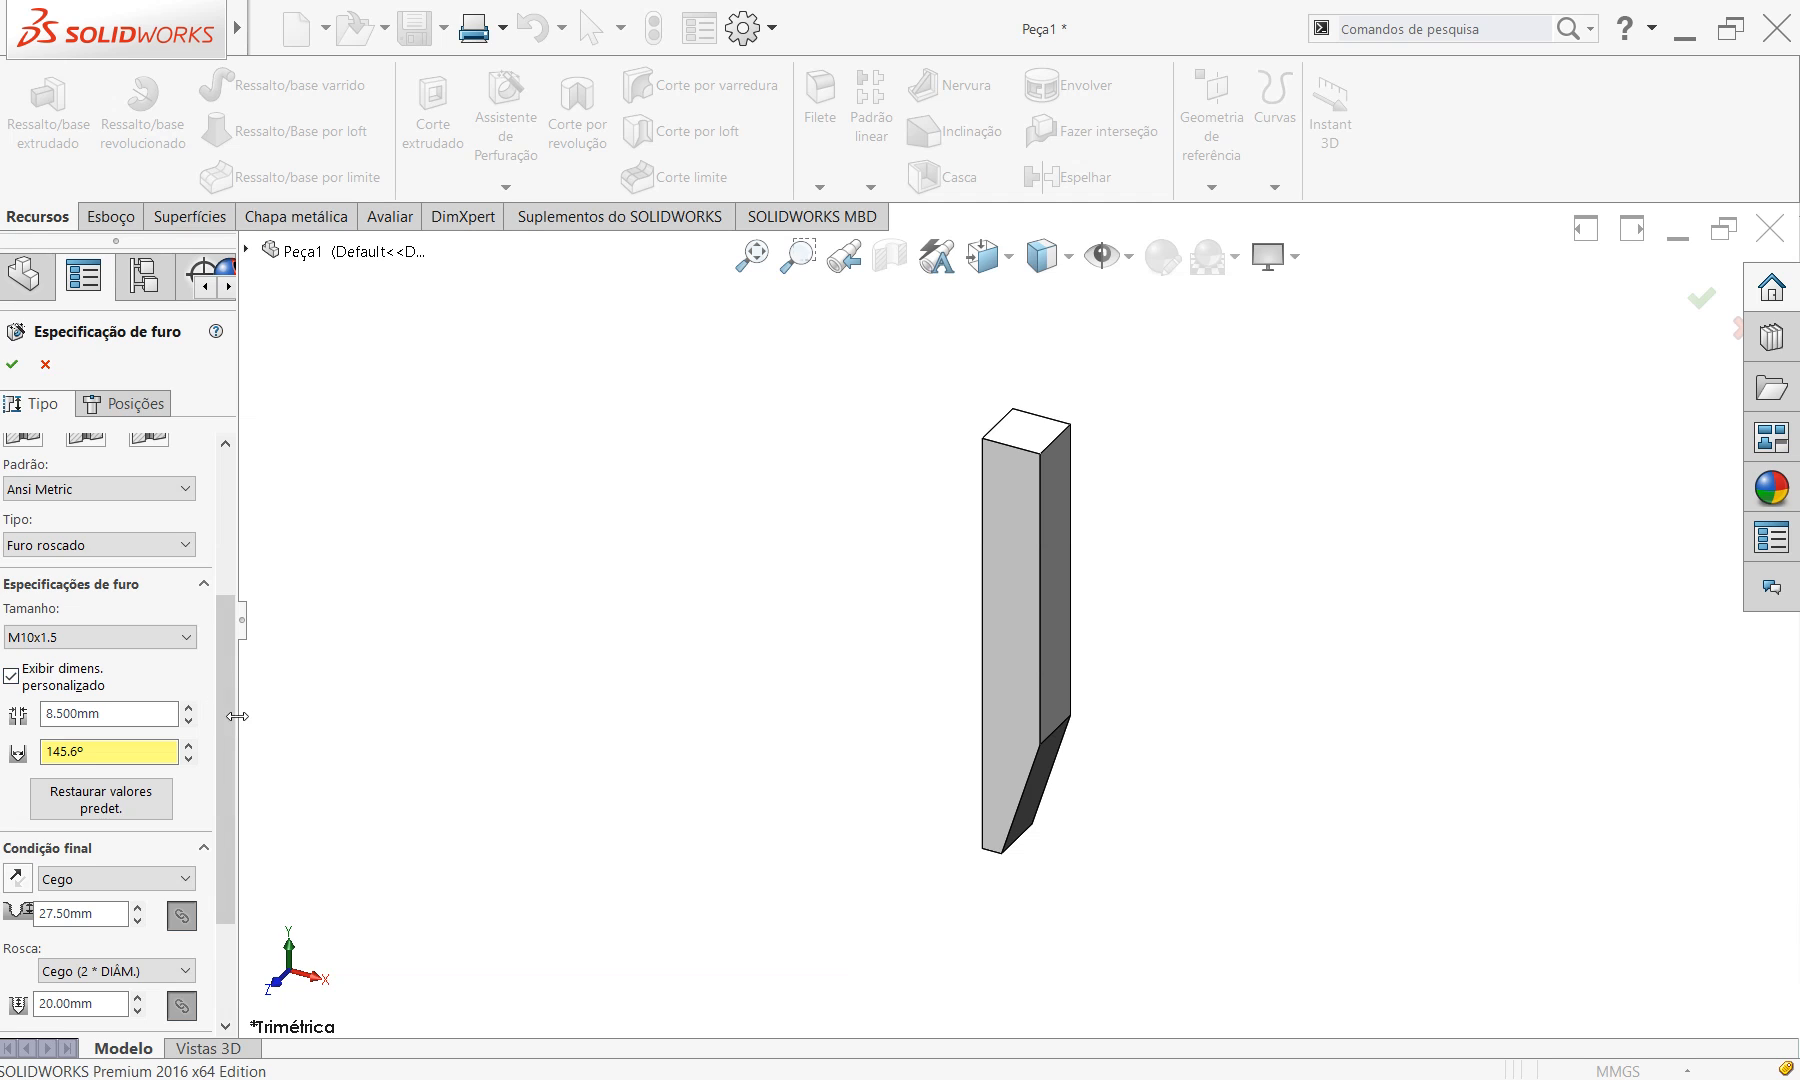
Turn off the custom dimension display and set the hole's end condition to through all (Passante).
scroll(227, 722, down, 1)
scroll(227, 722, down, 1)
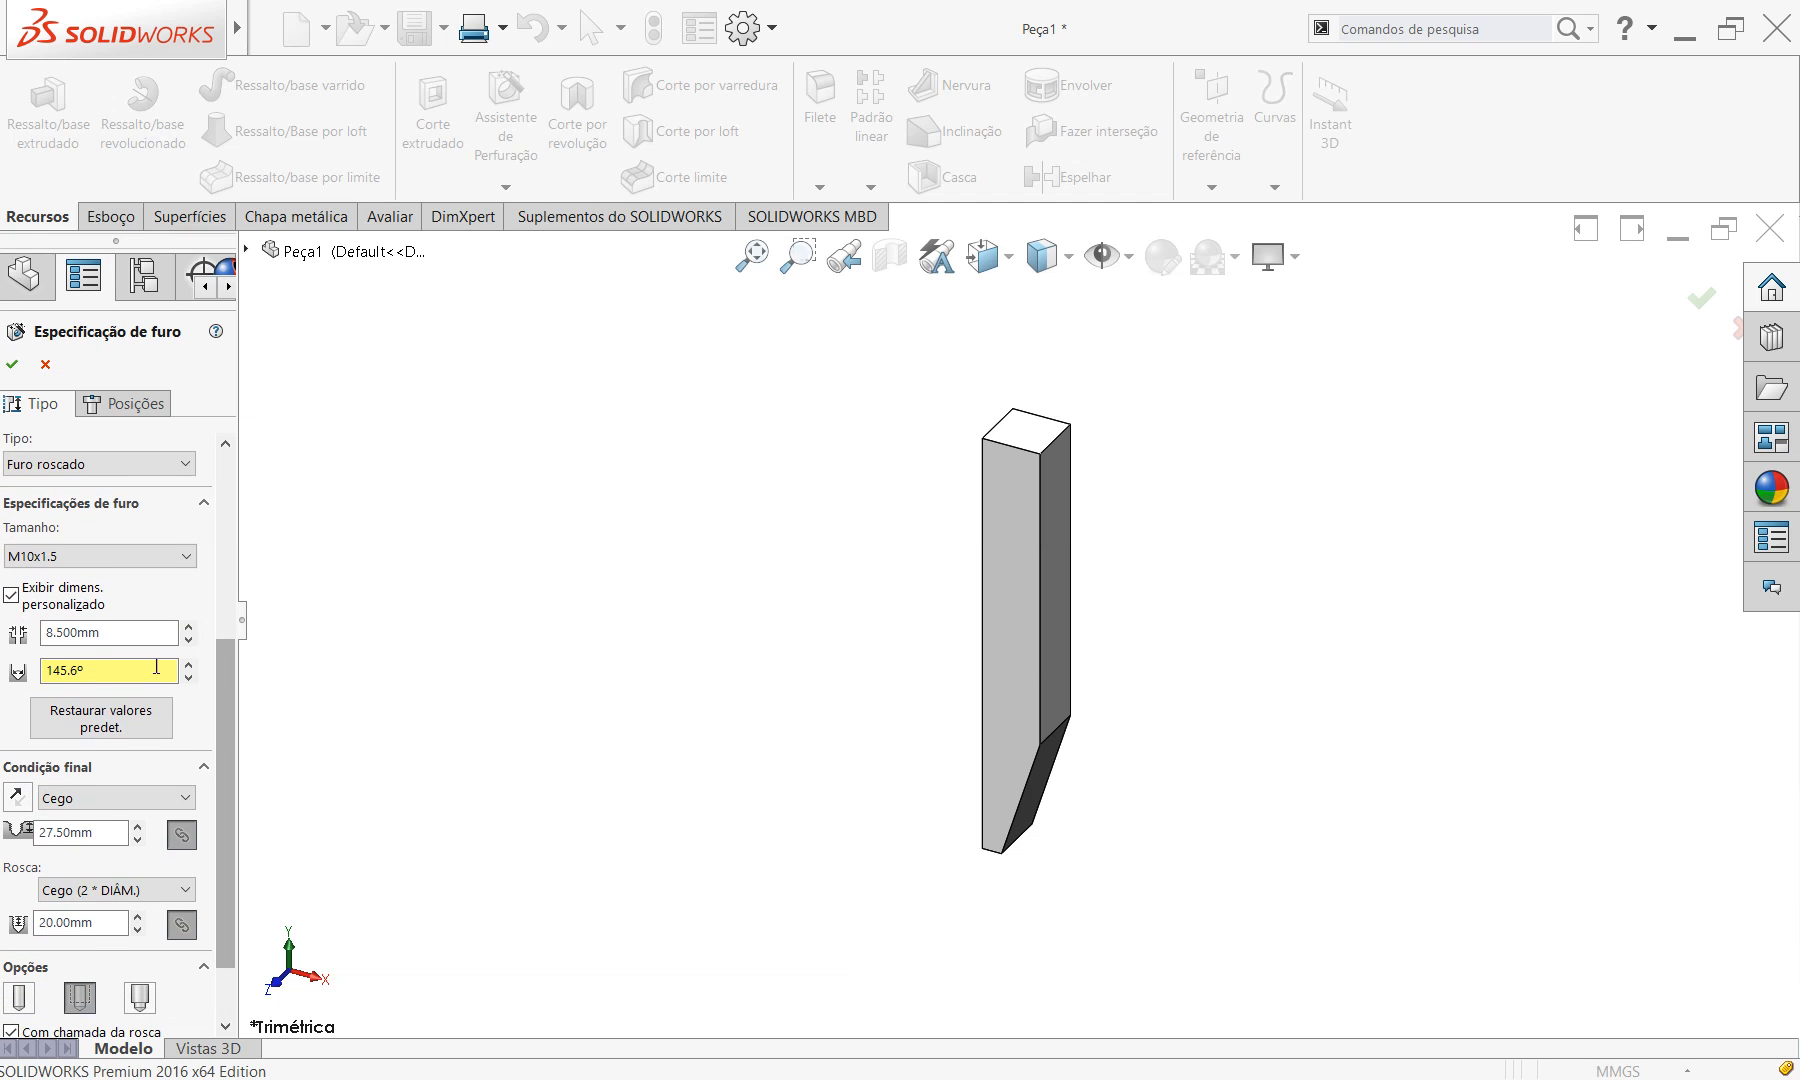
click(12, 598)
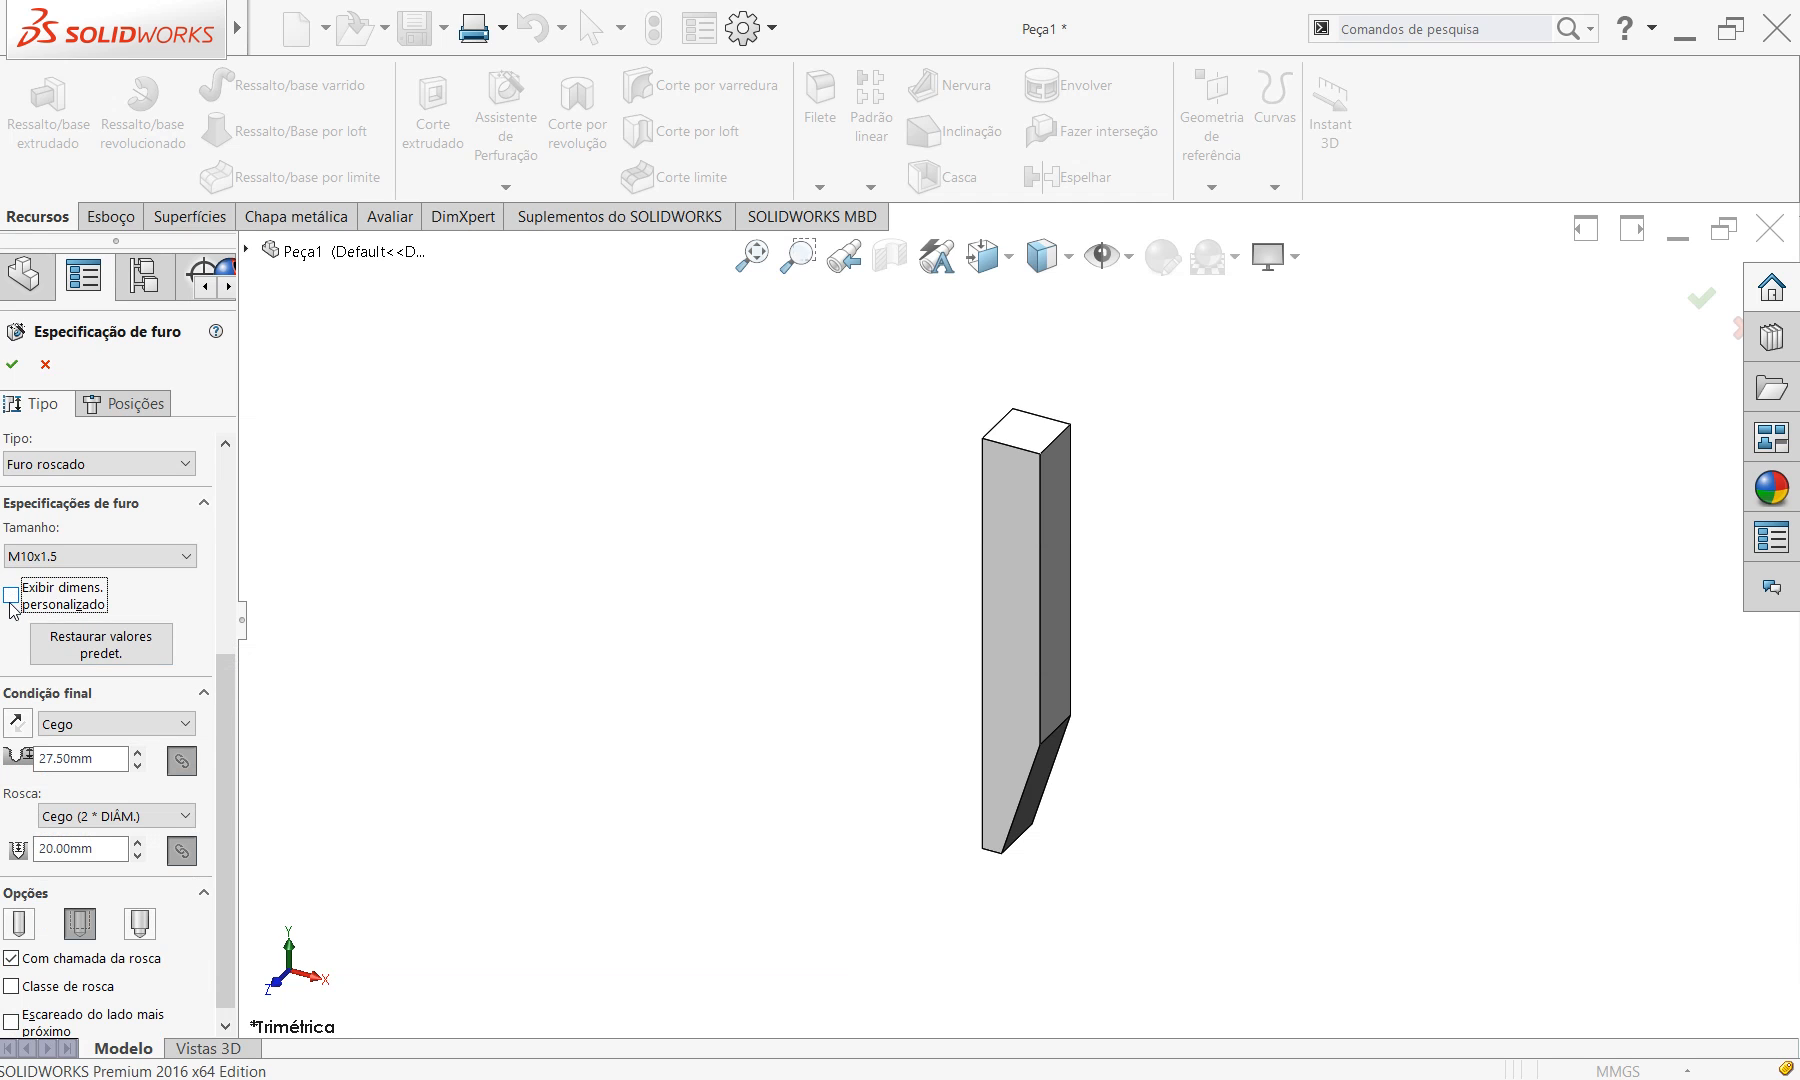
scroll(222, 700, down, 1)
click(123, 712)
click(97, 751)
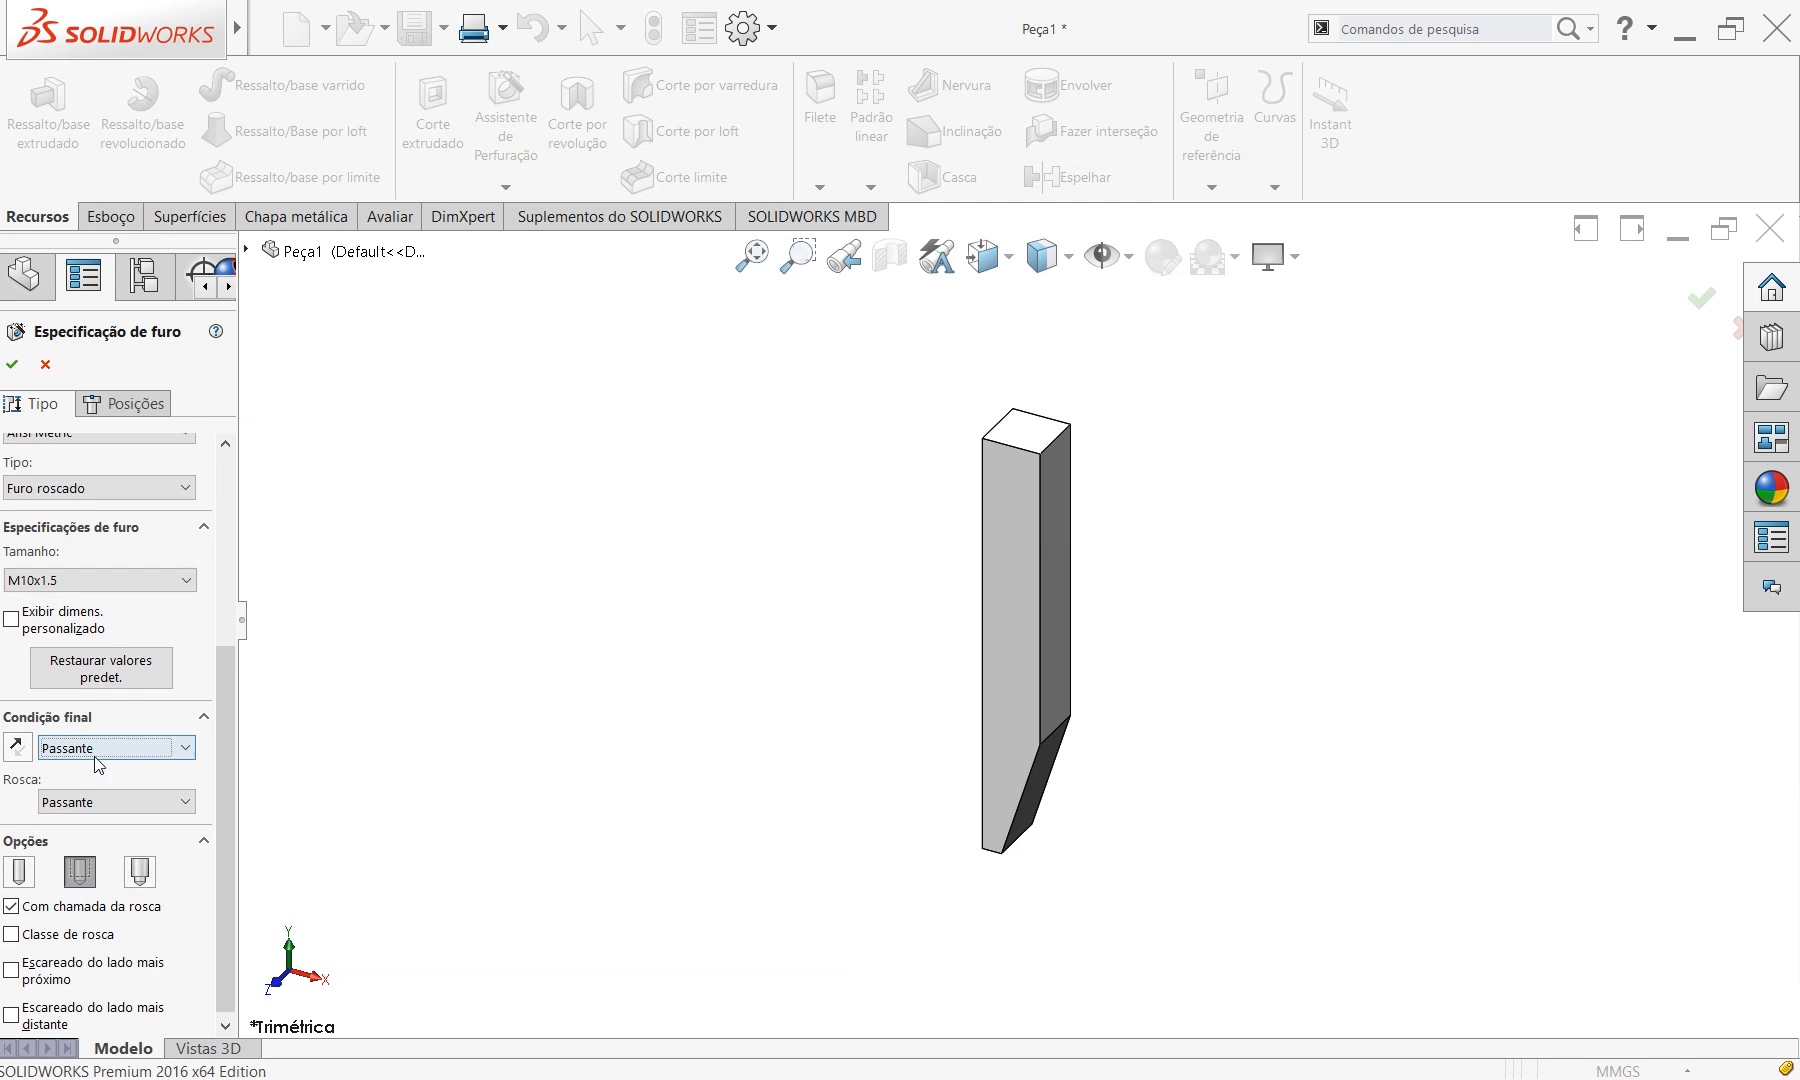
Keep the thread depth at Passante and use the cosmetic thread option for the hole.
click(100, 804)
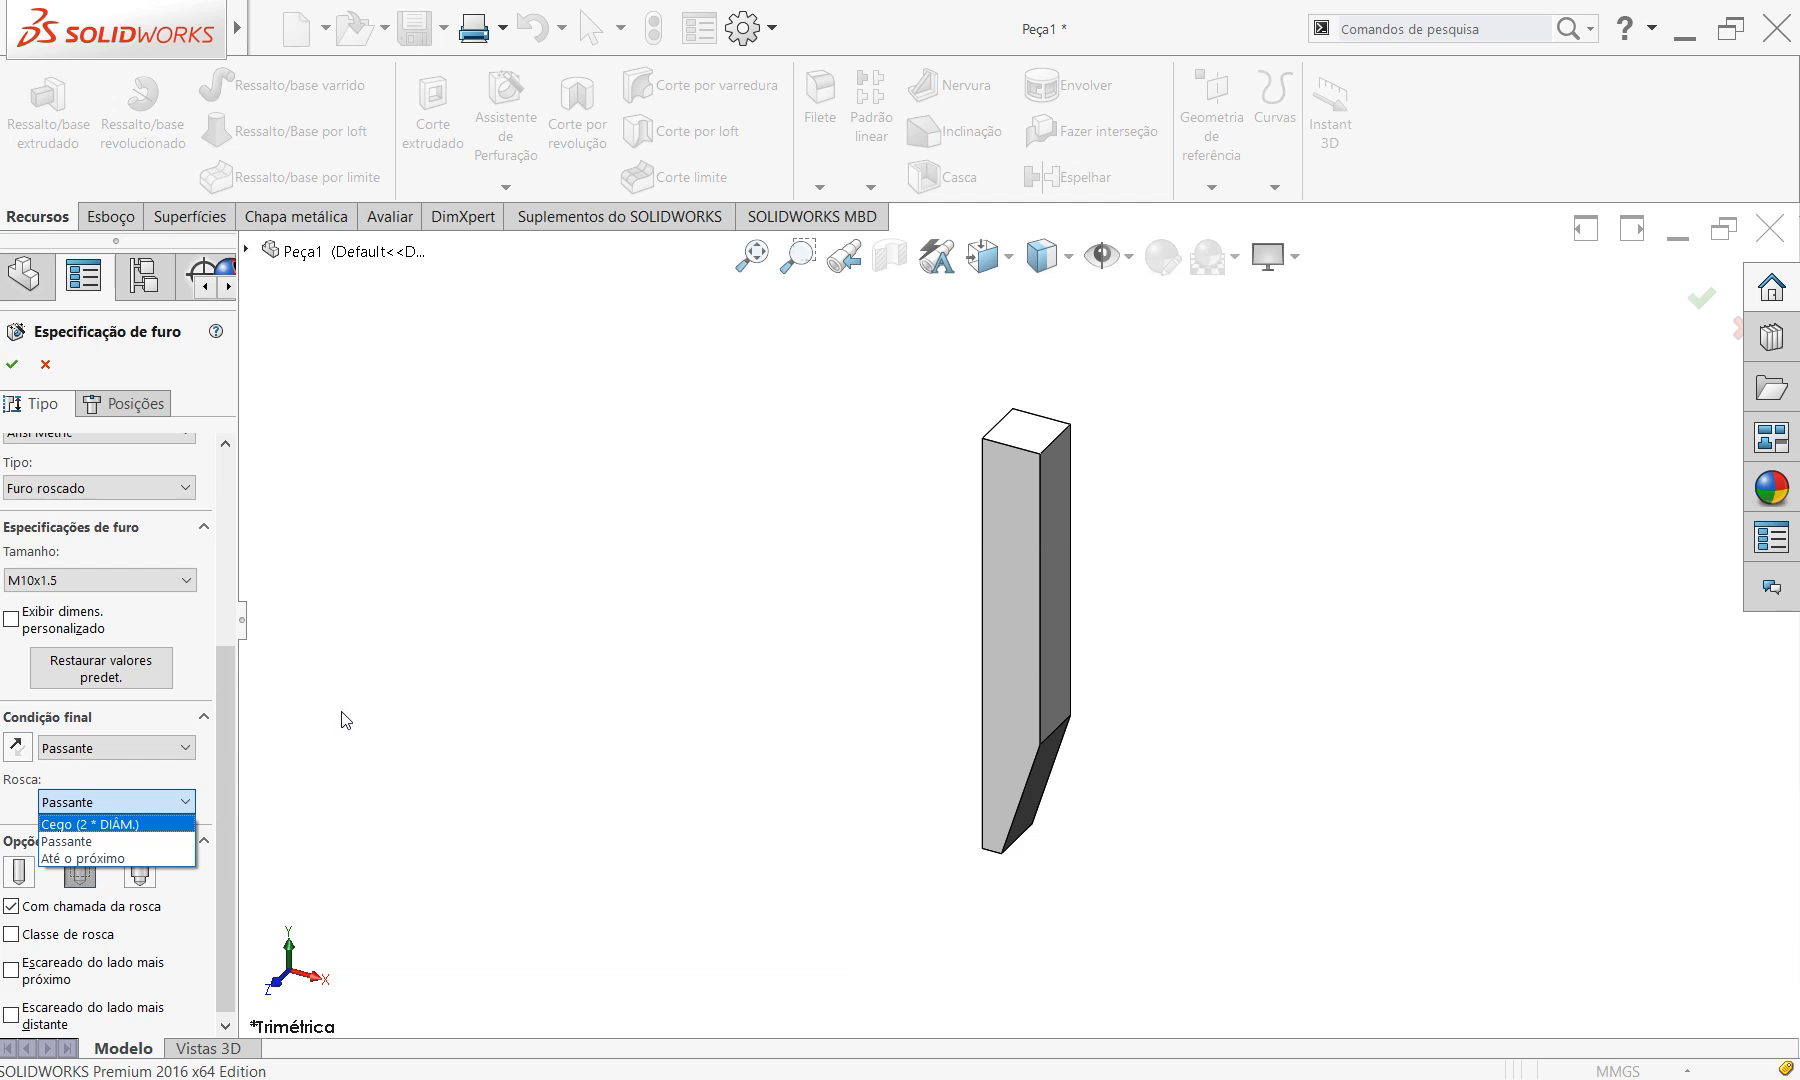
click(95, 804)
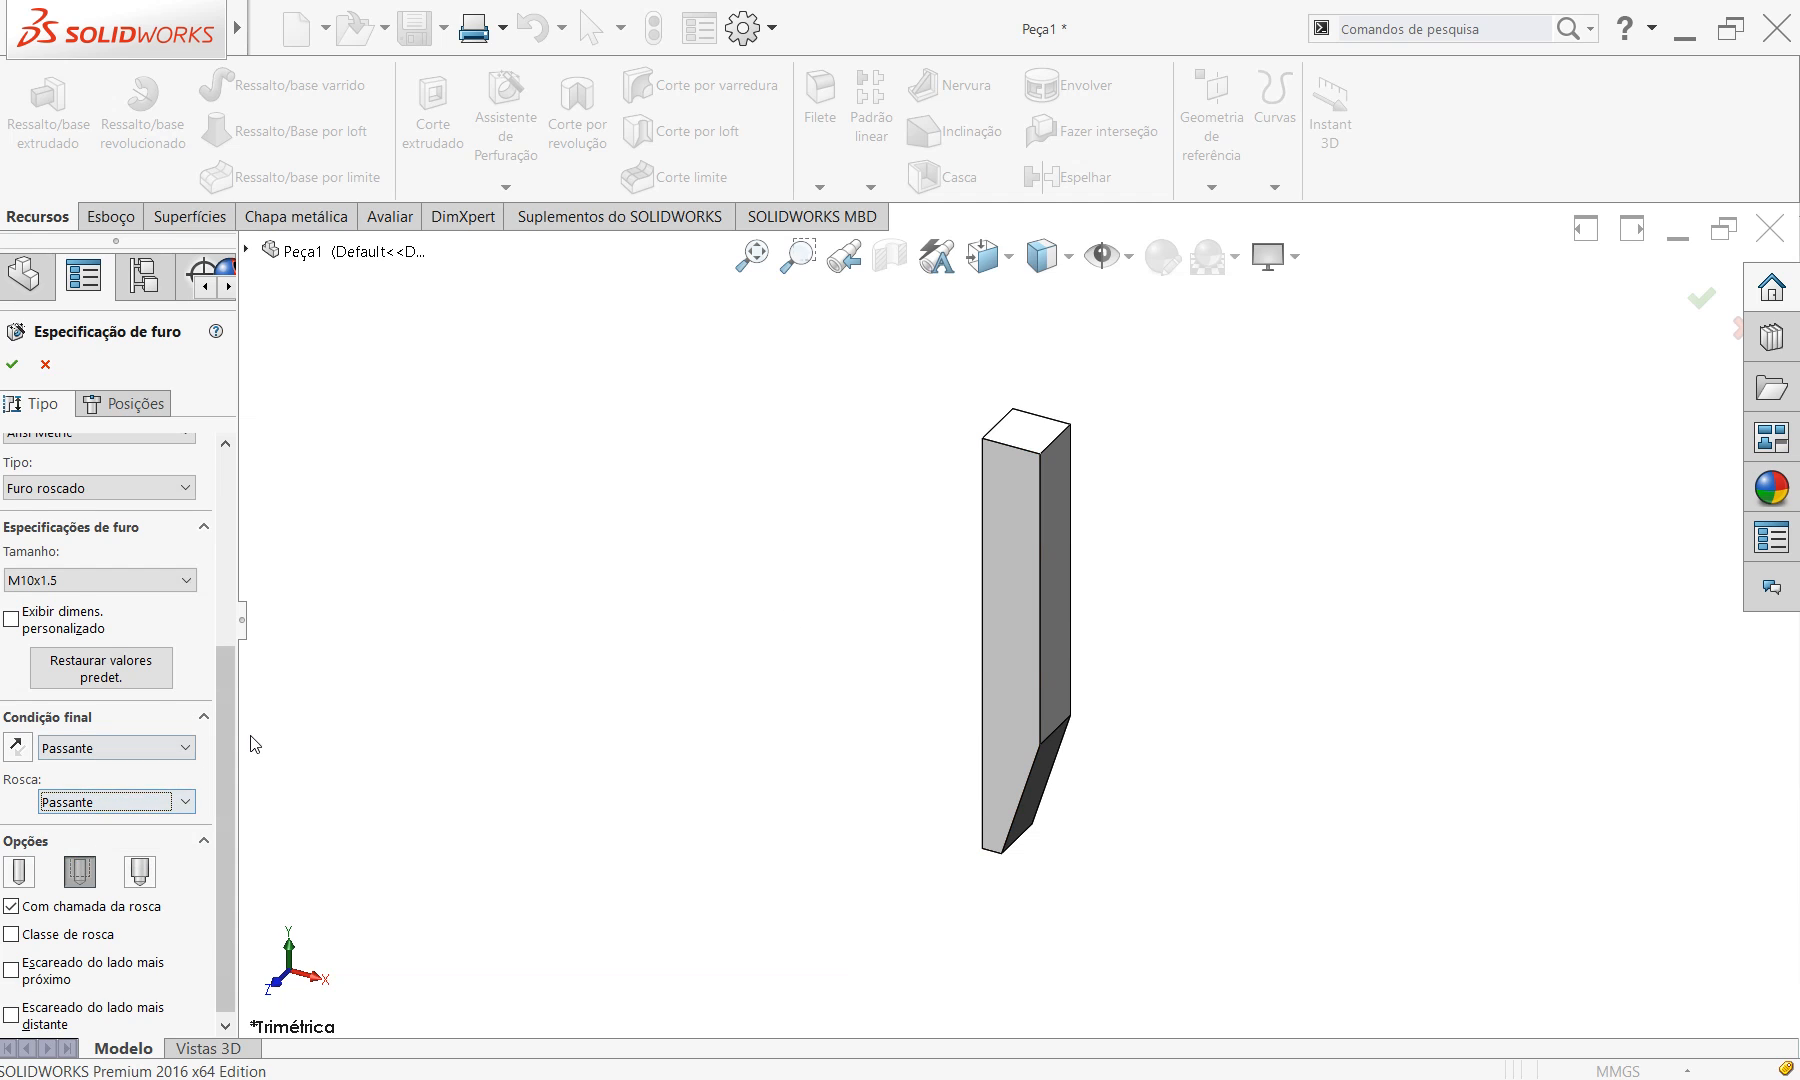
scroll(229, 742, down, 1)
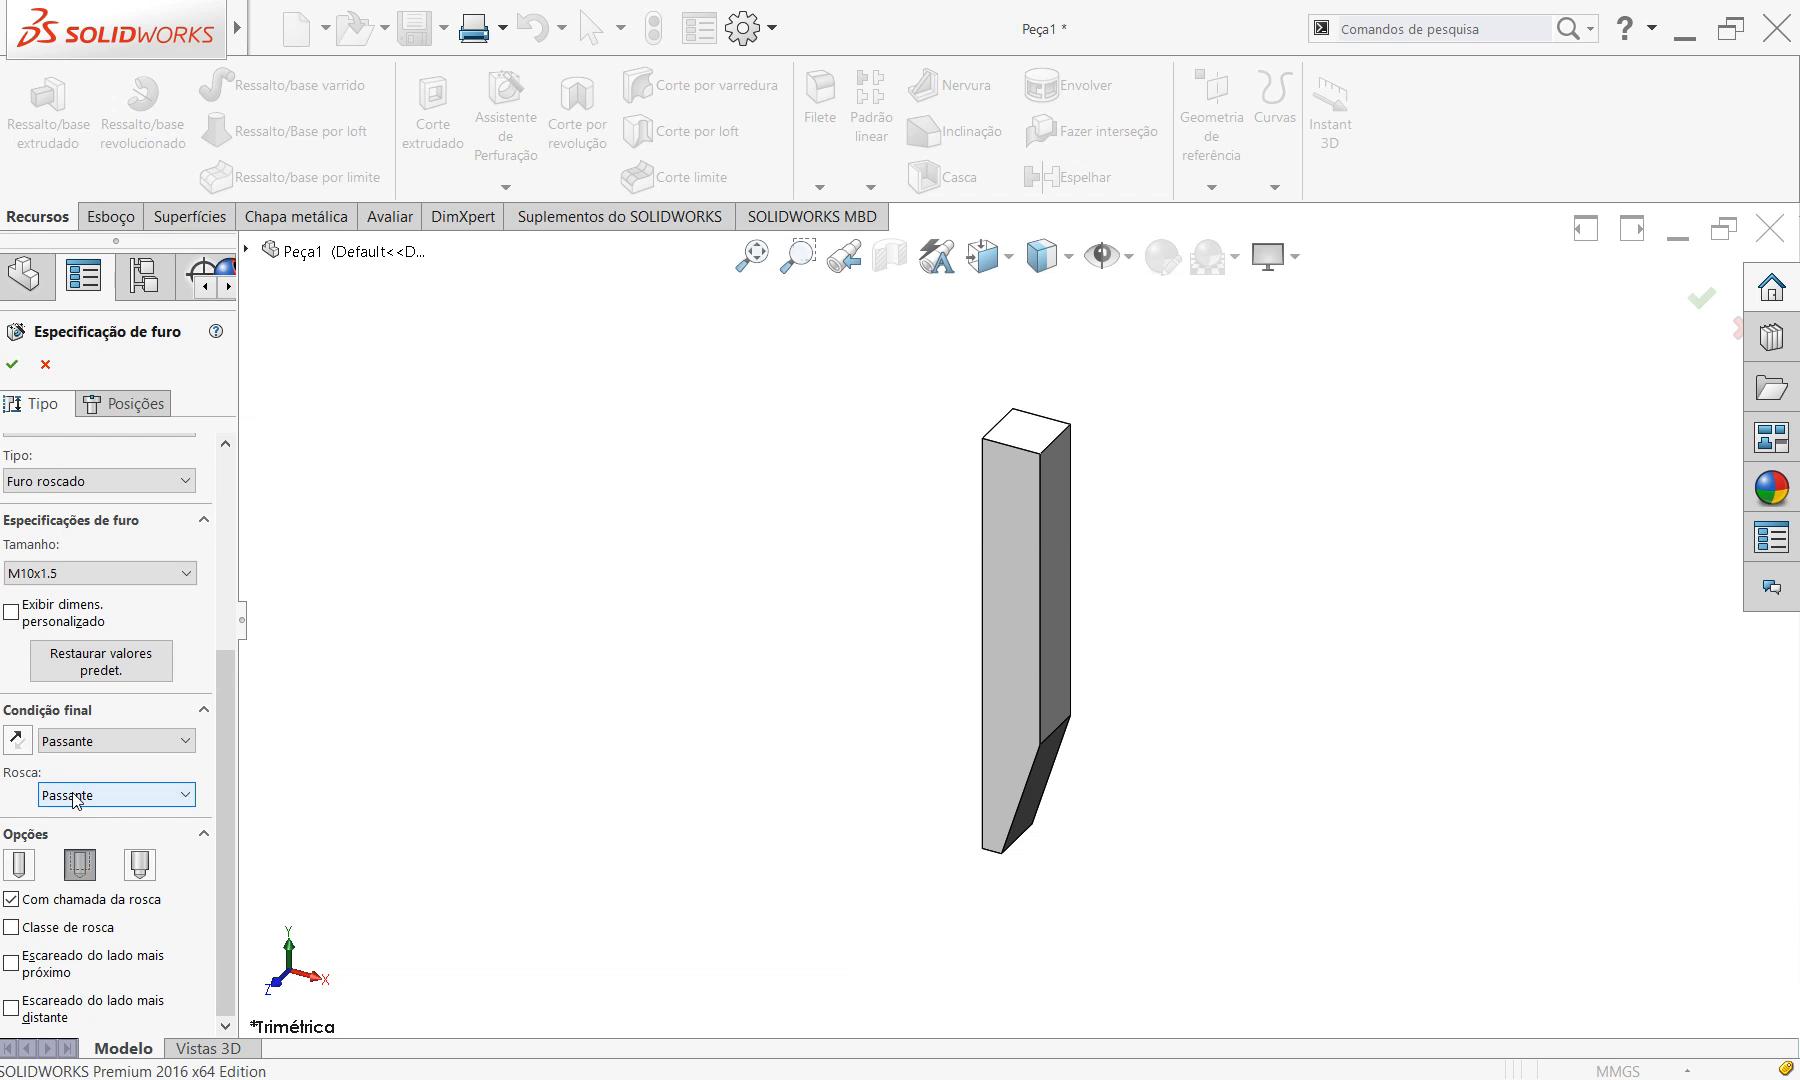
click(79, 866)
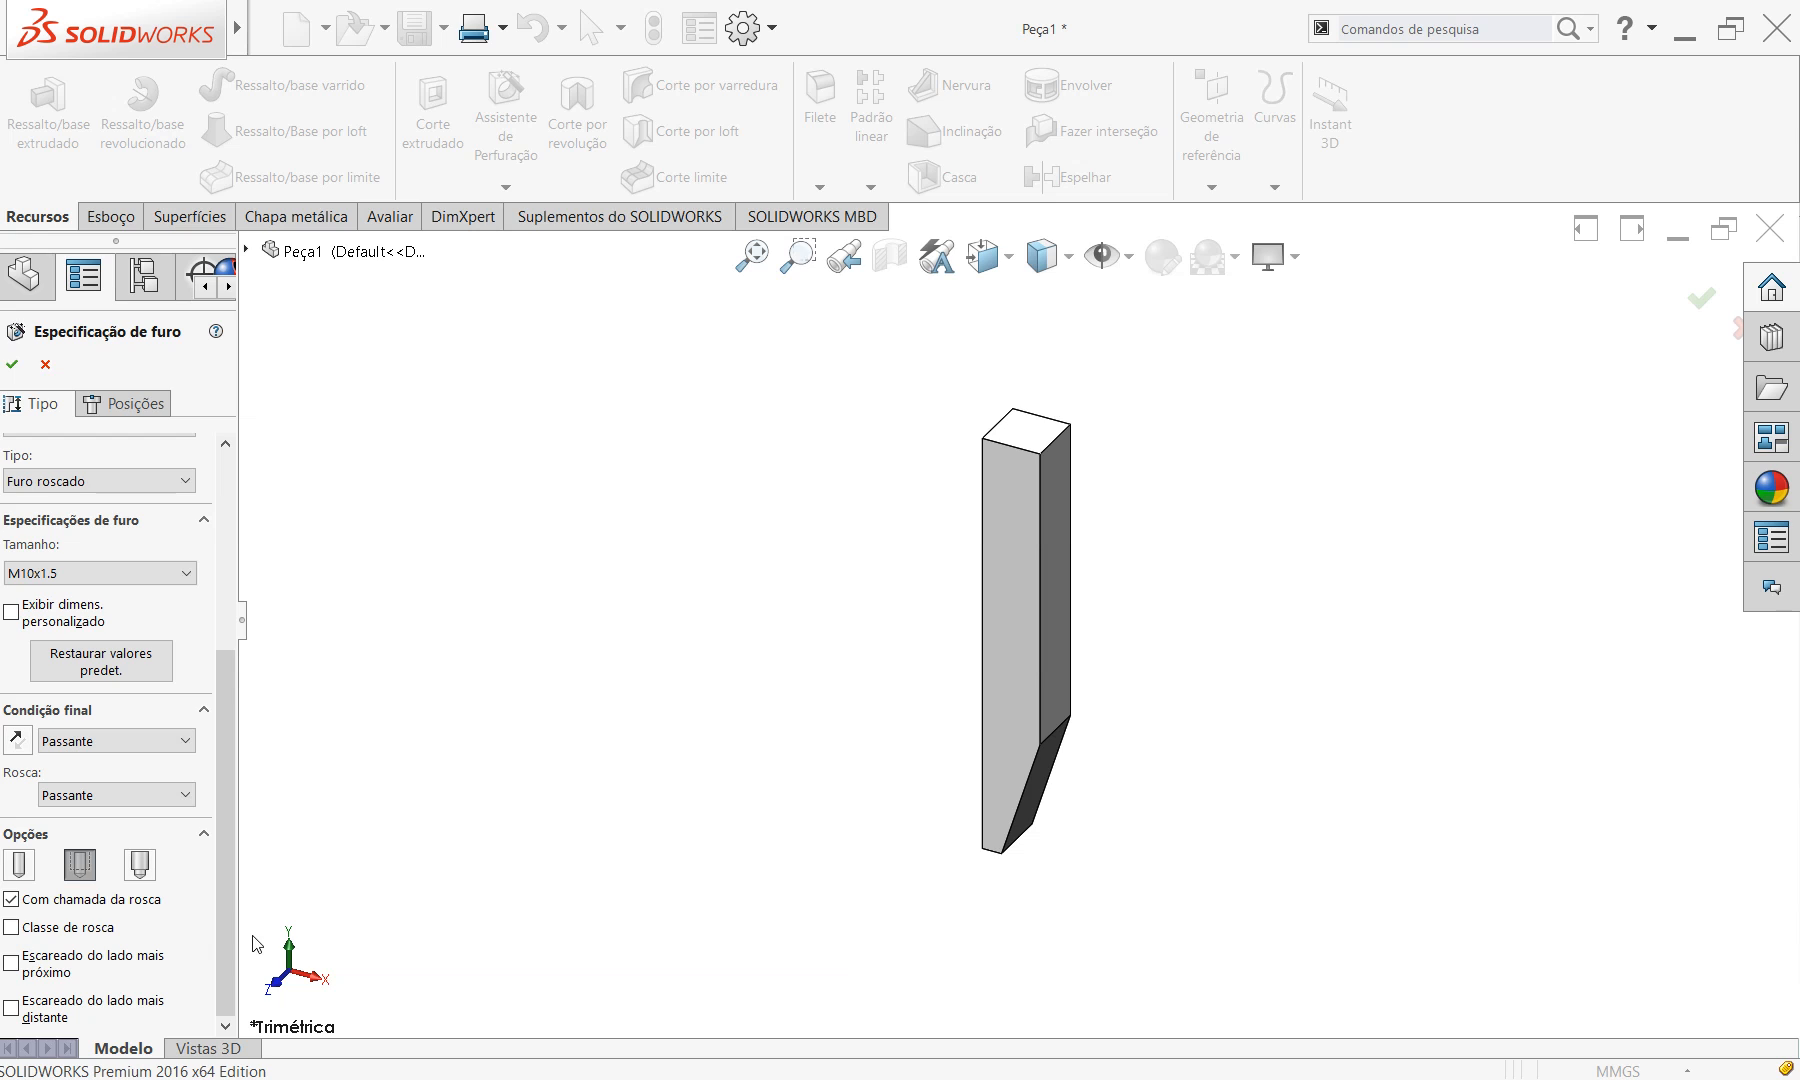
scroll(233, 944, up, 5)
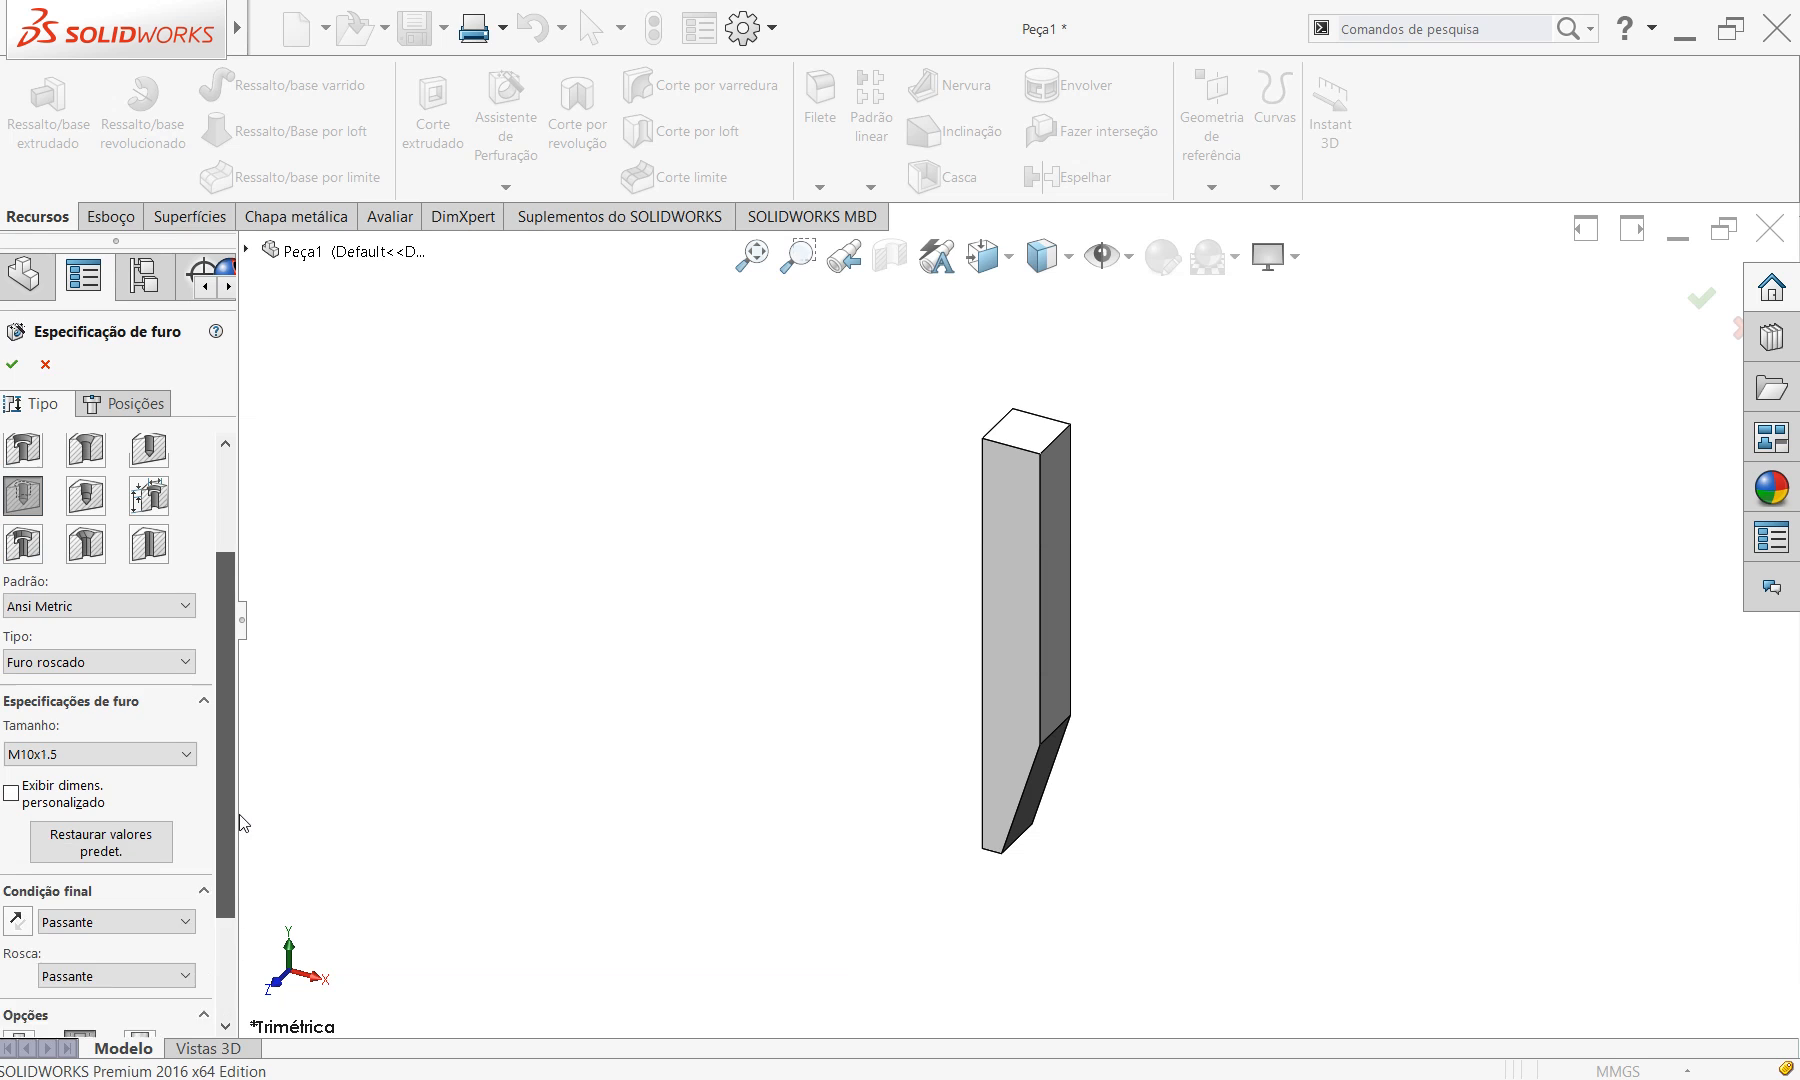
Place two hole points near the midline of the rectangular face above the taper, one near the upper end and one near the taper.
click(124, 403)
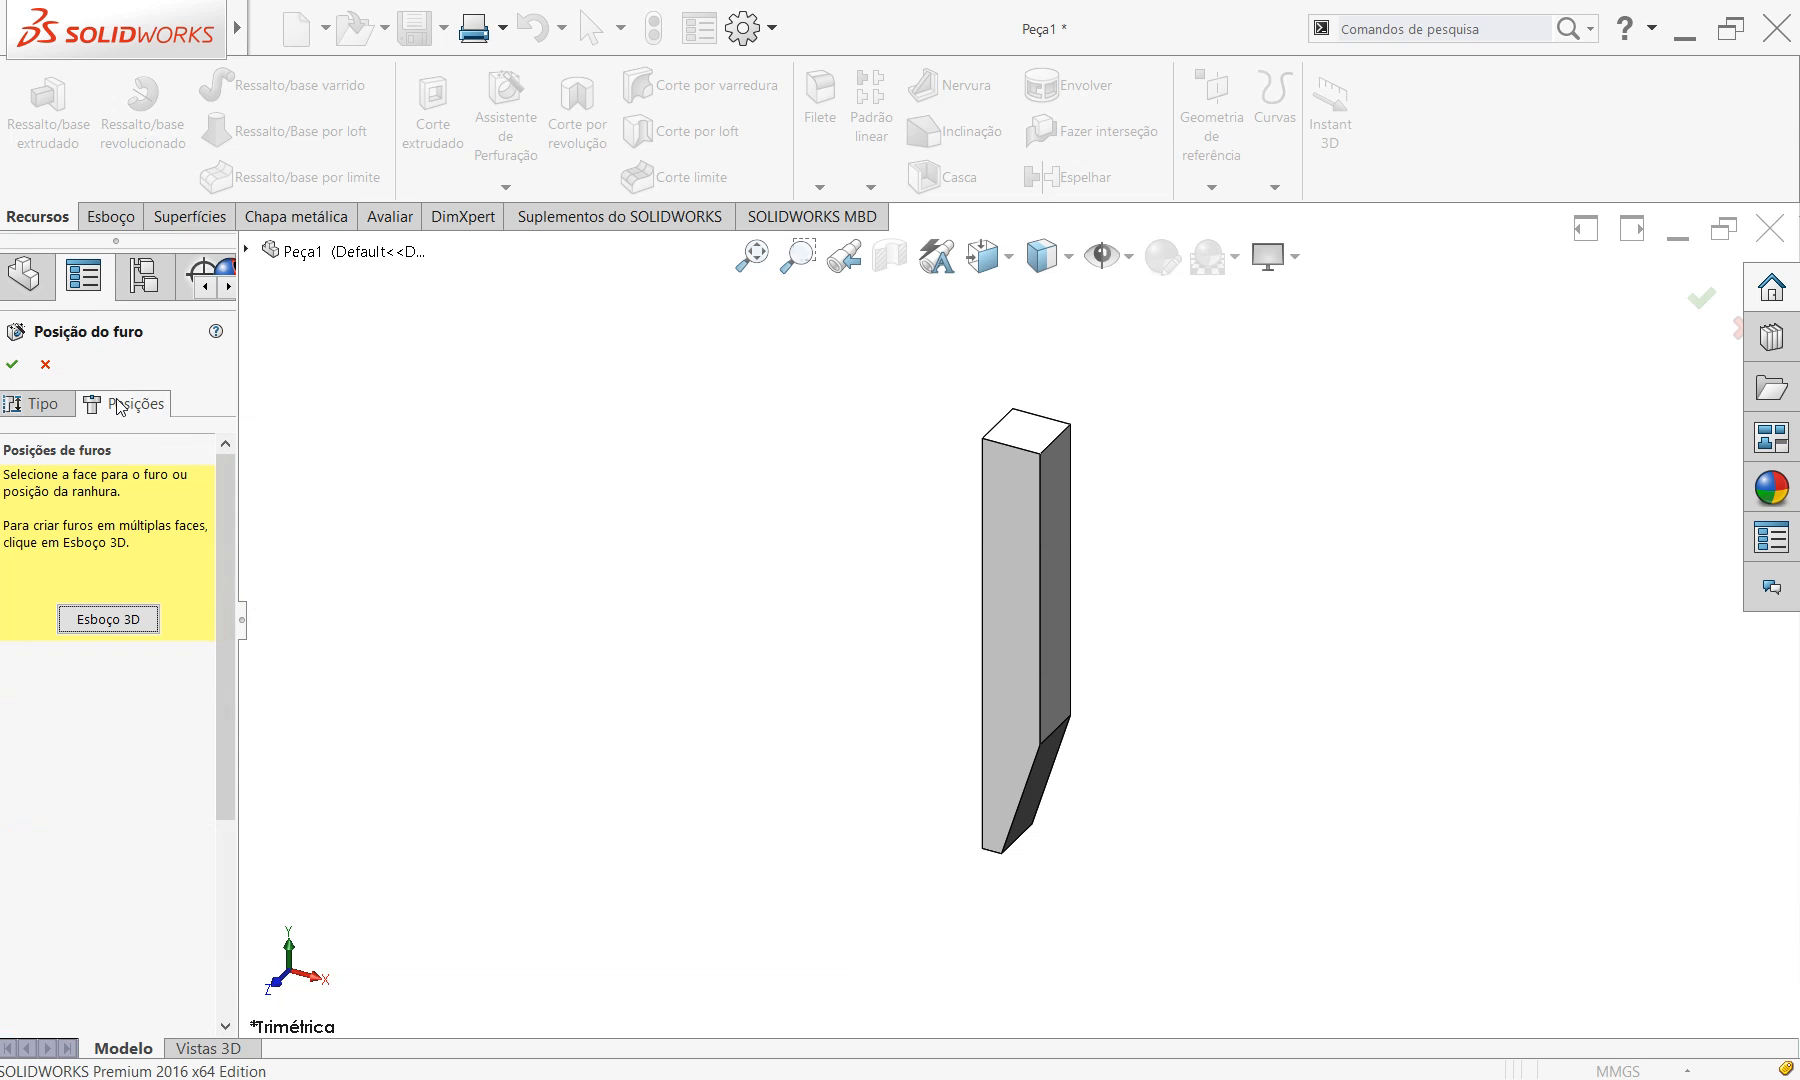
click(1053, 600)
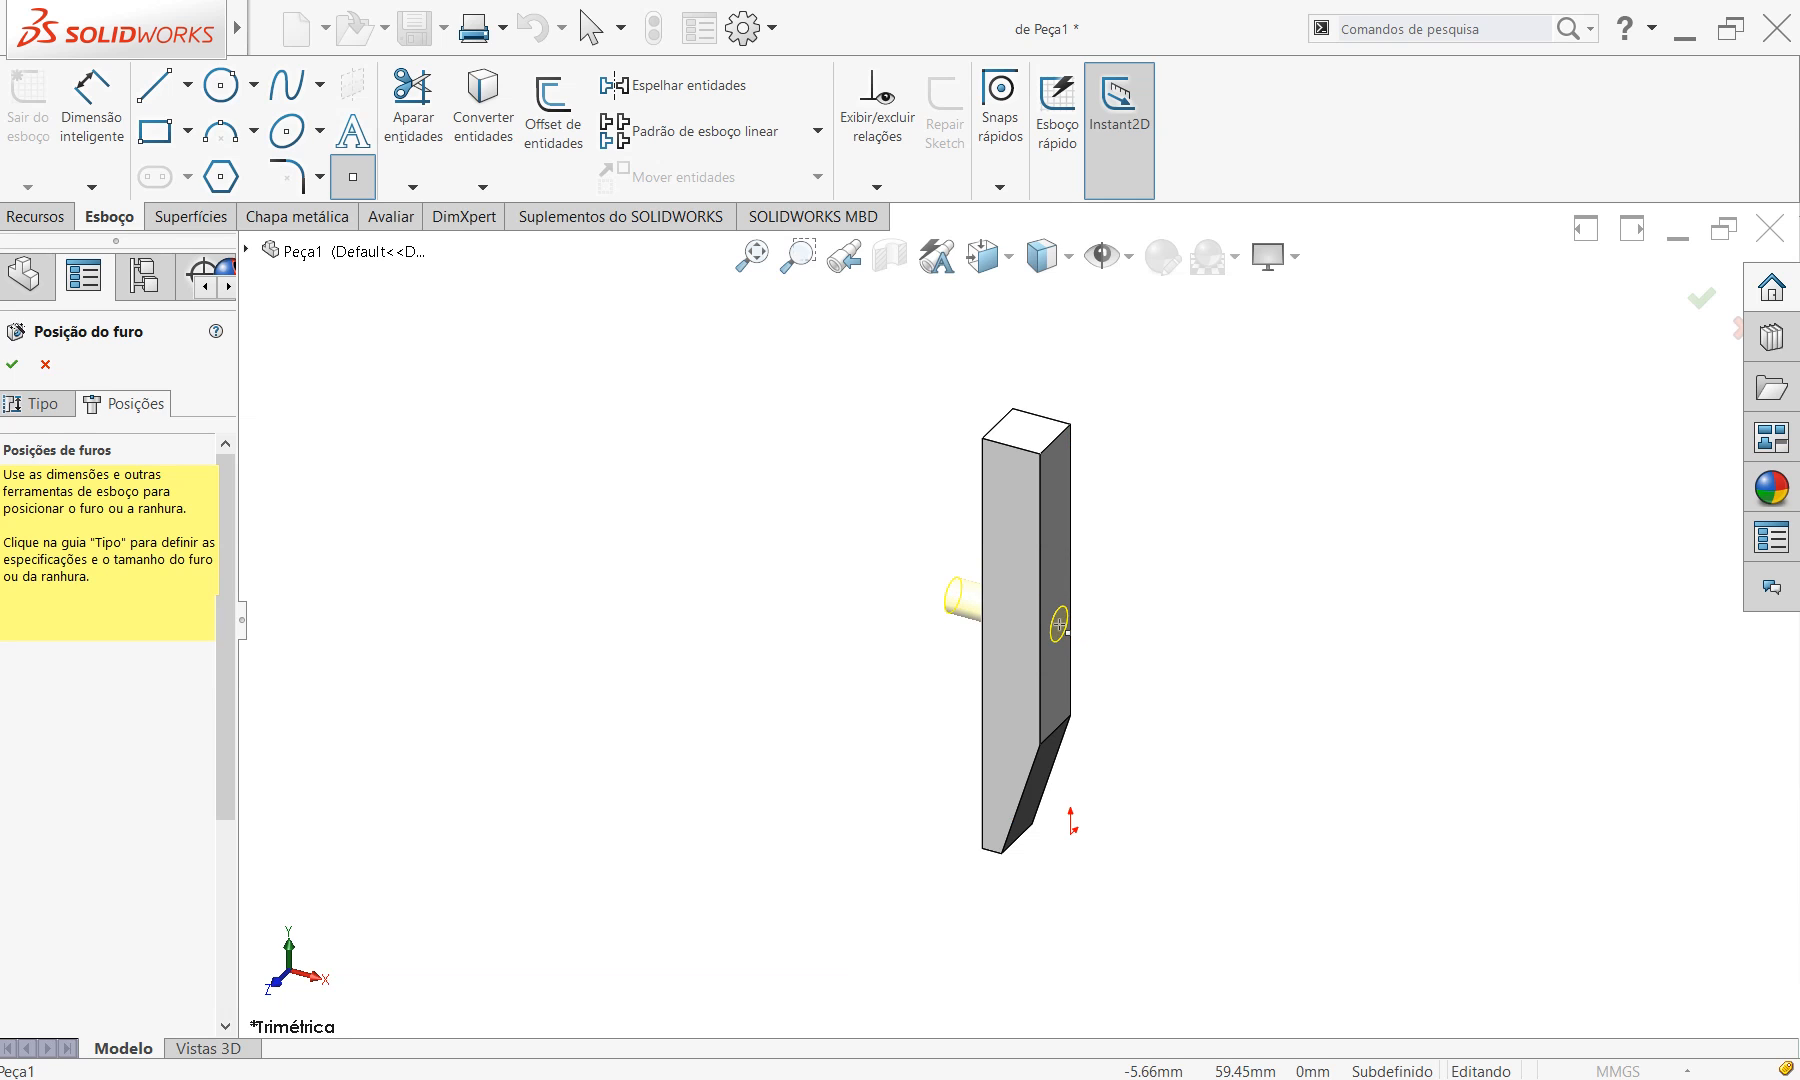
key(ctrl+8)
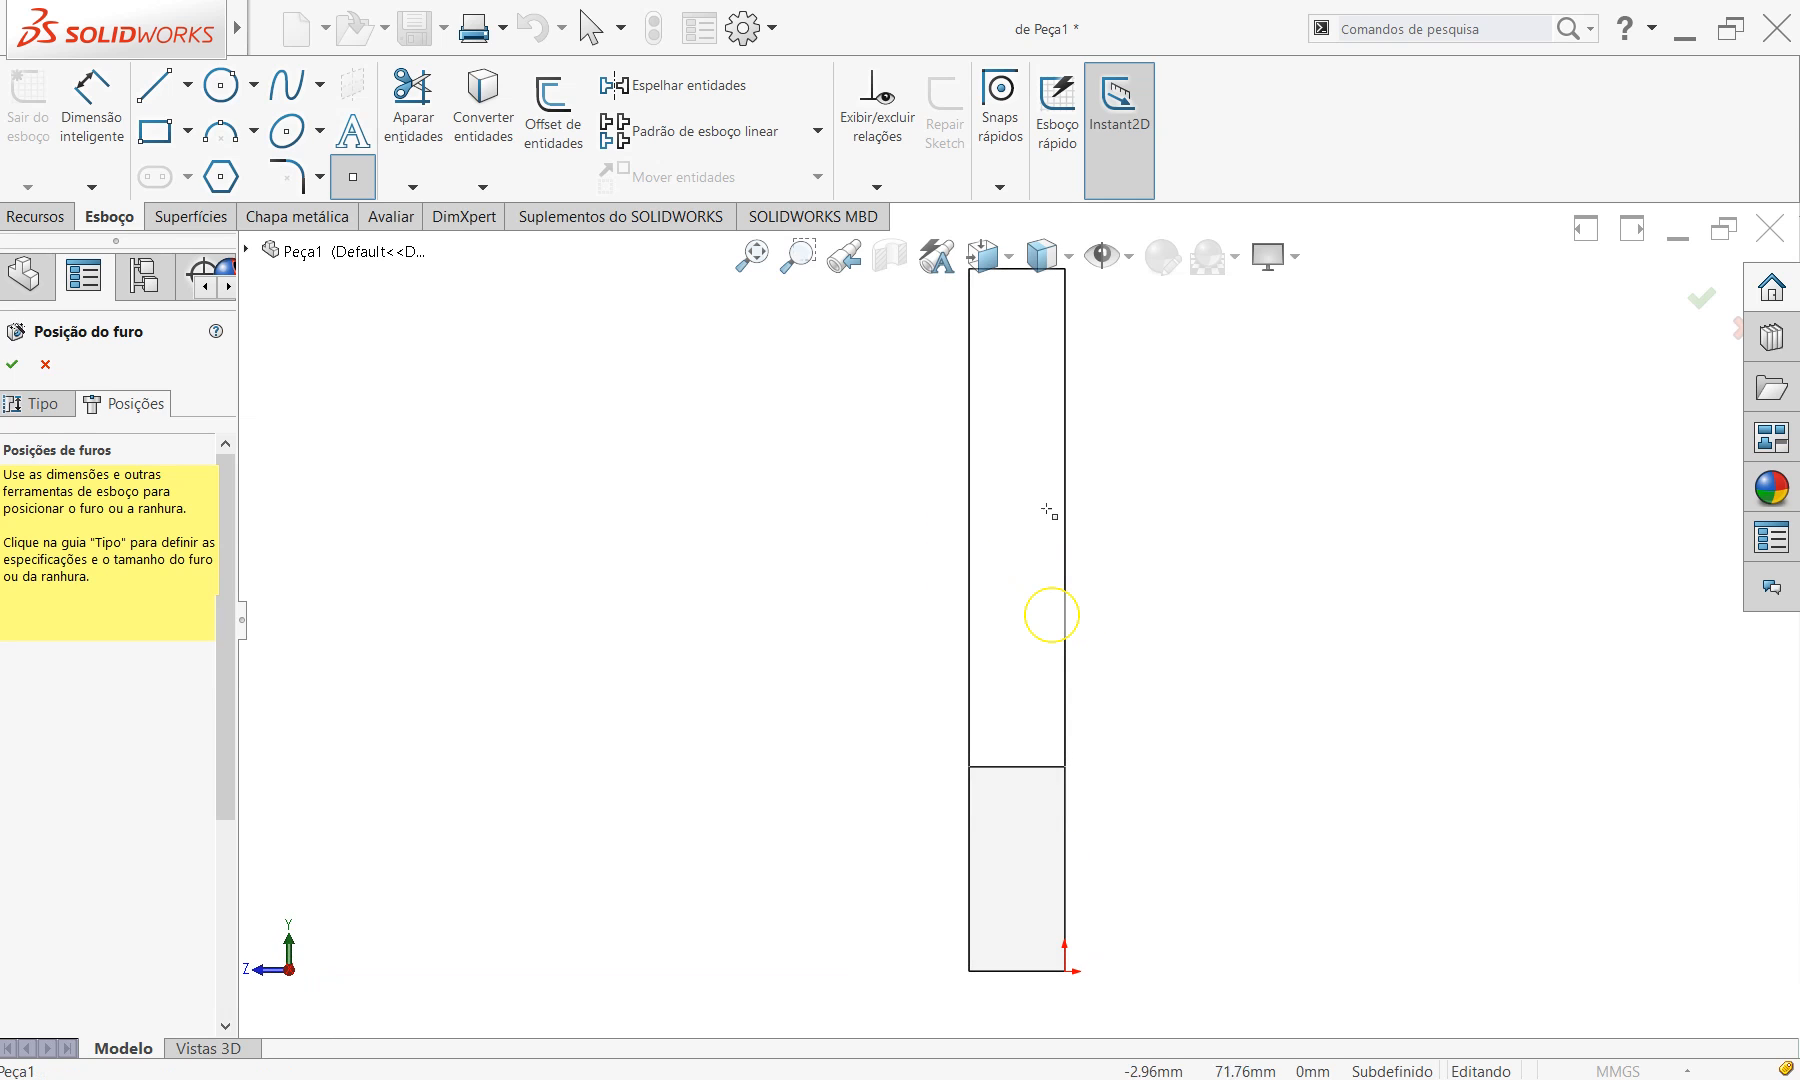
click(1018, 354)
click(1018, 668)
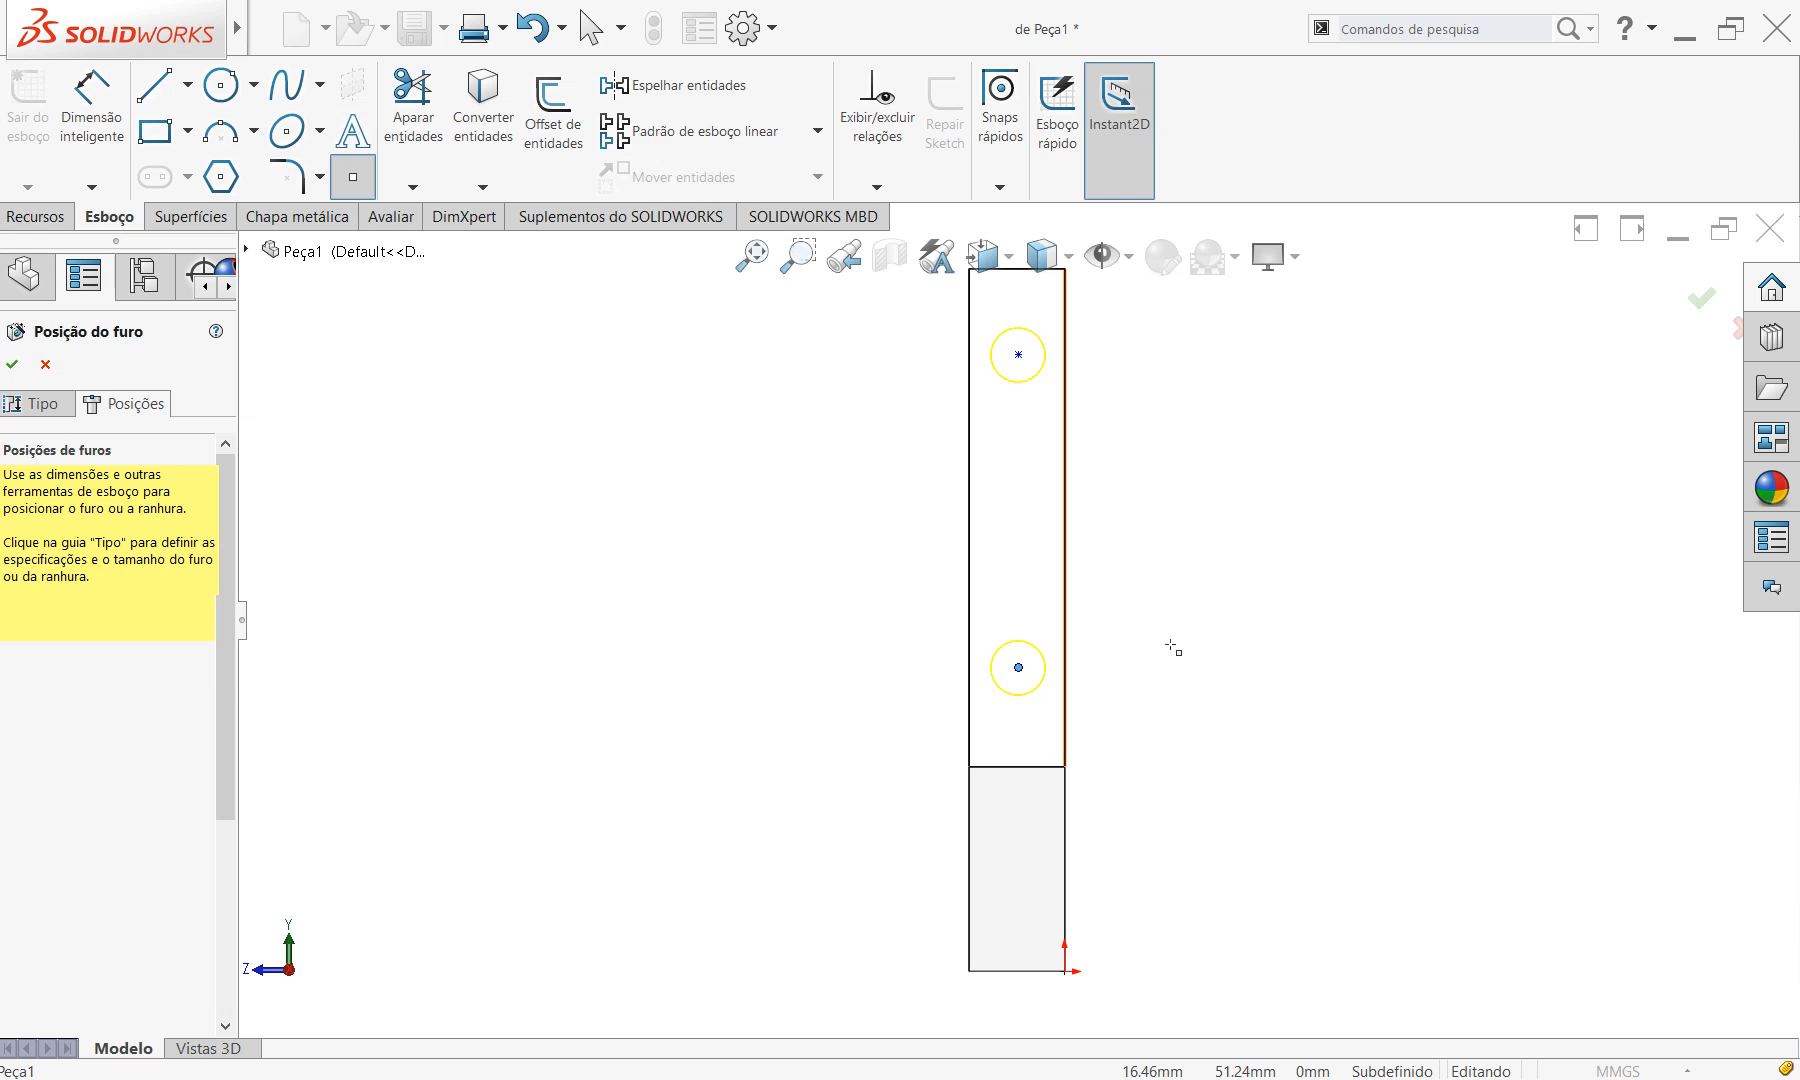
key(Escape)
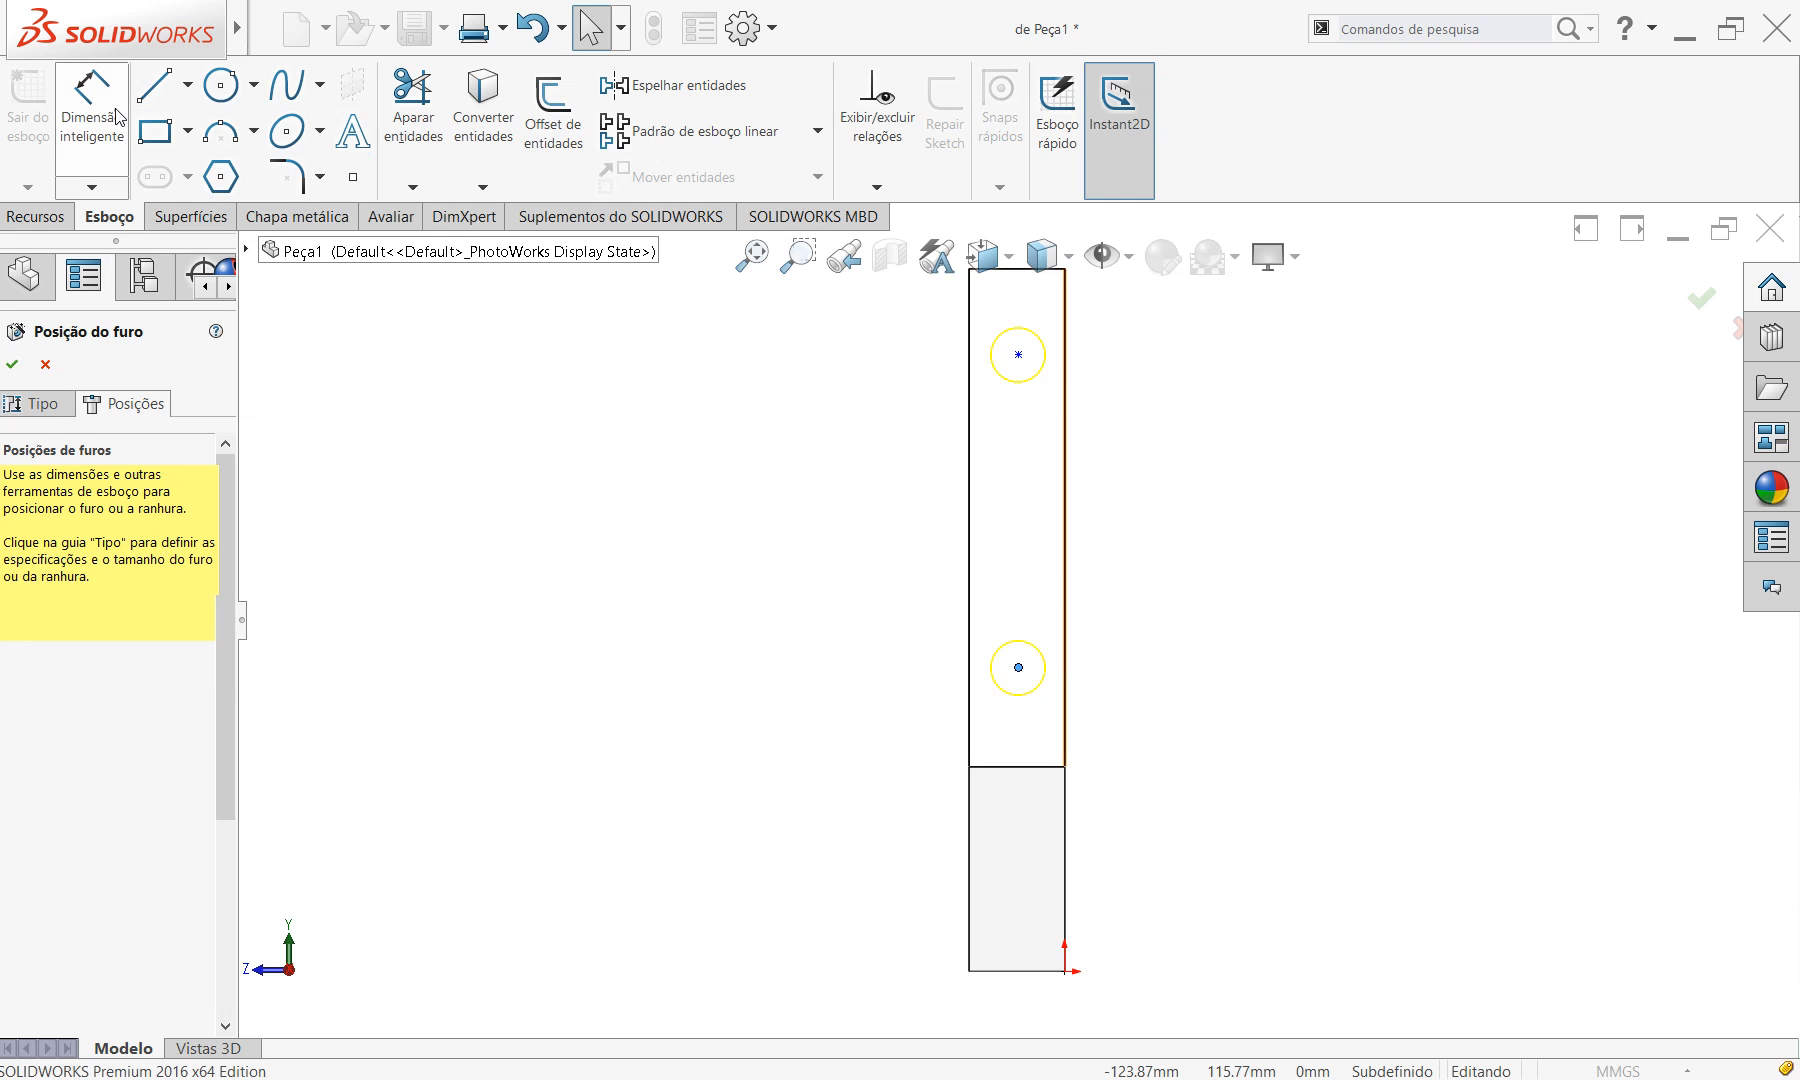
Start Smart Dimension, consult the hole positions on the reference drawing, and return to the SOLIDWORKS hole sketch.
click(1018, 354)
scroll(1069, 446, up, 3)
scroll(1022, 515, down, 3)
key(alt+Tab)
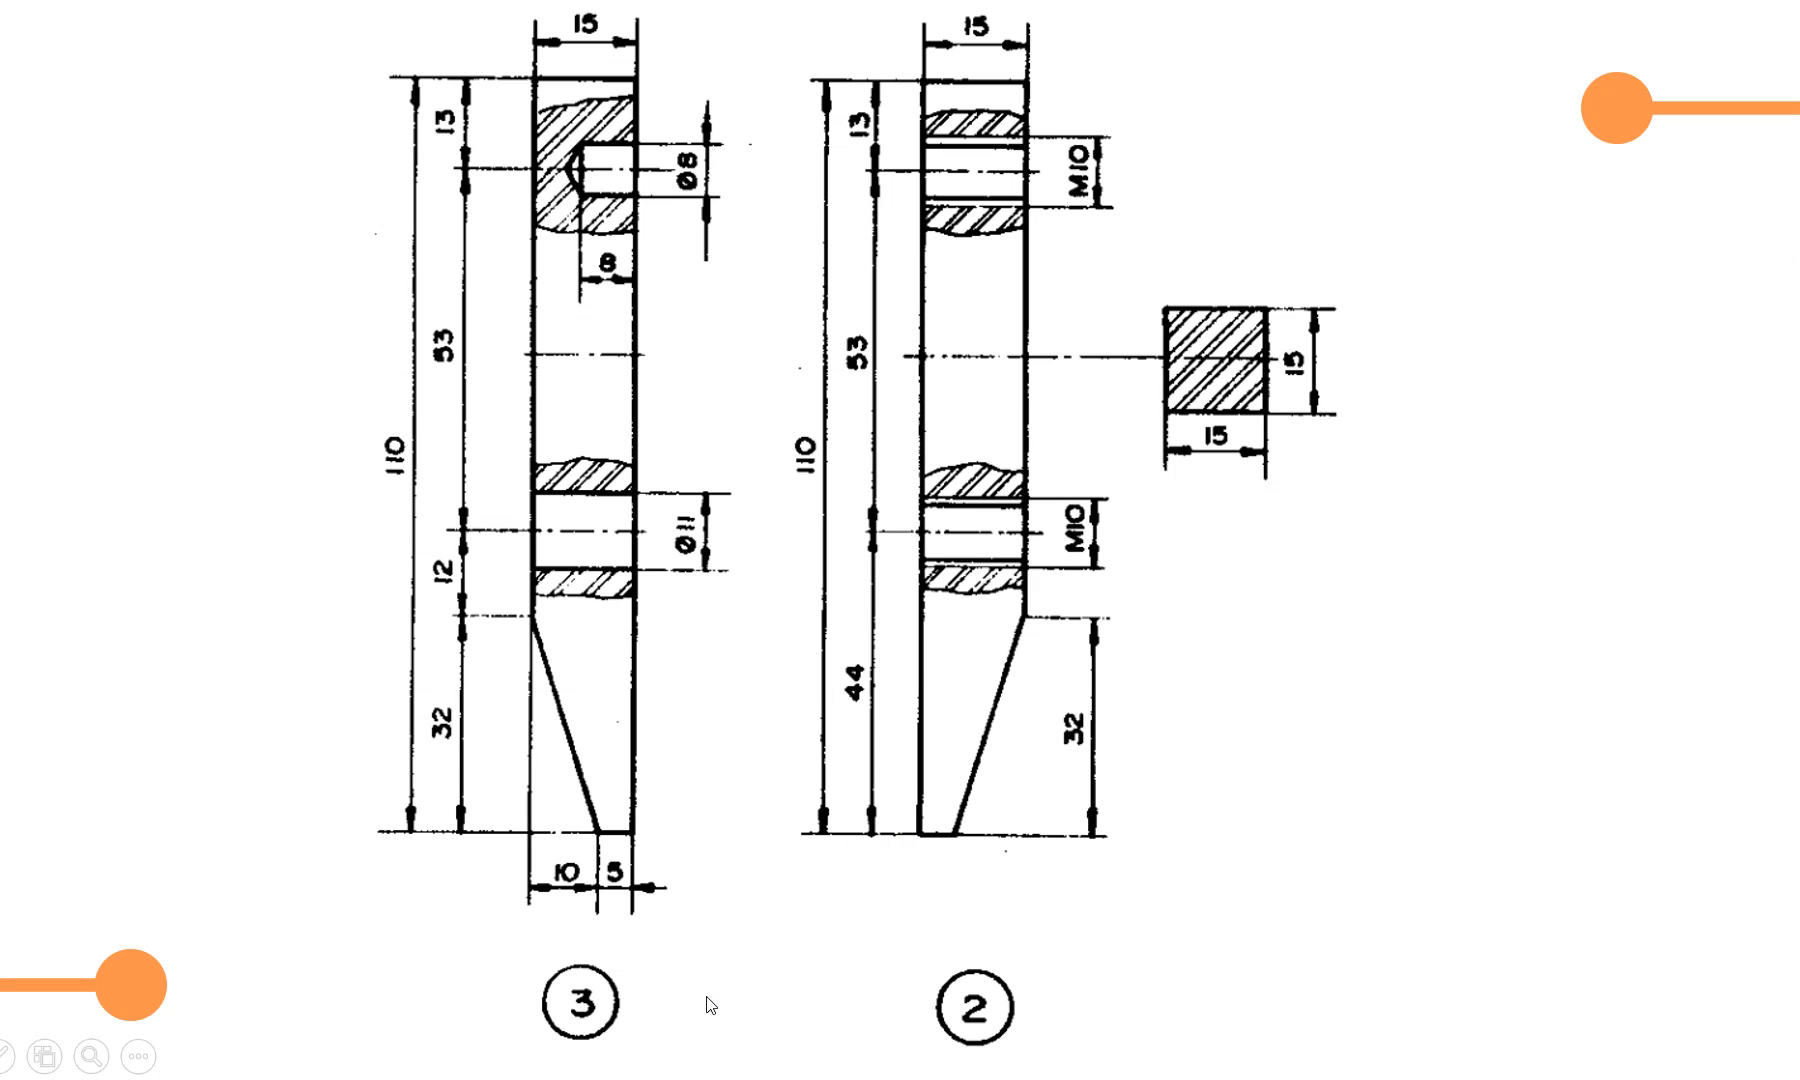
key(alt+Tab)
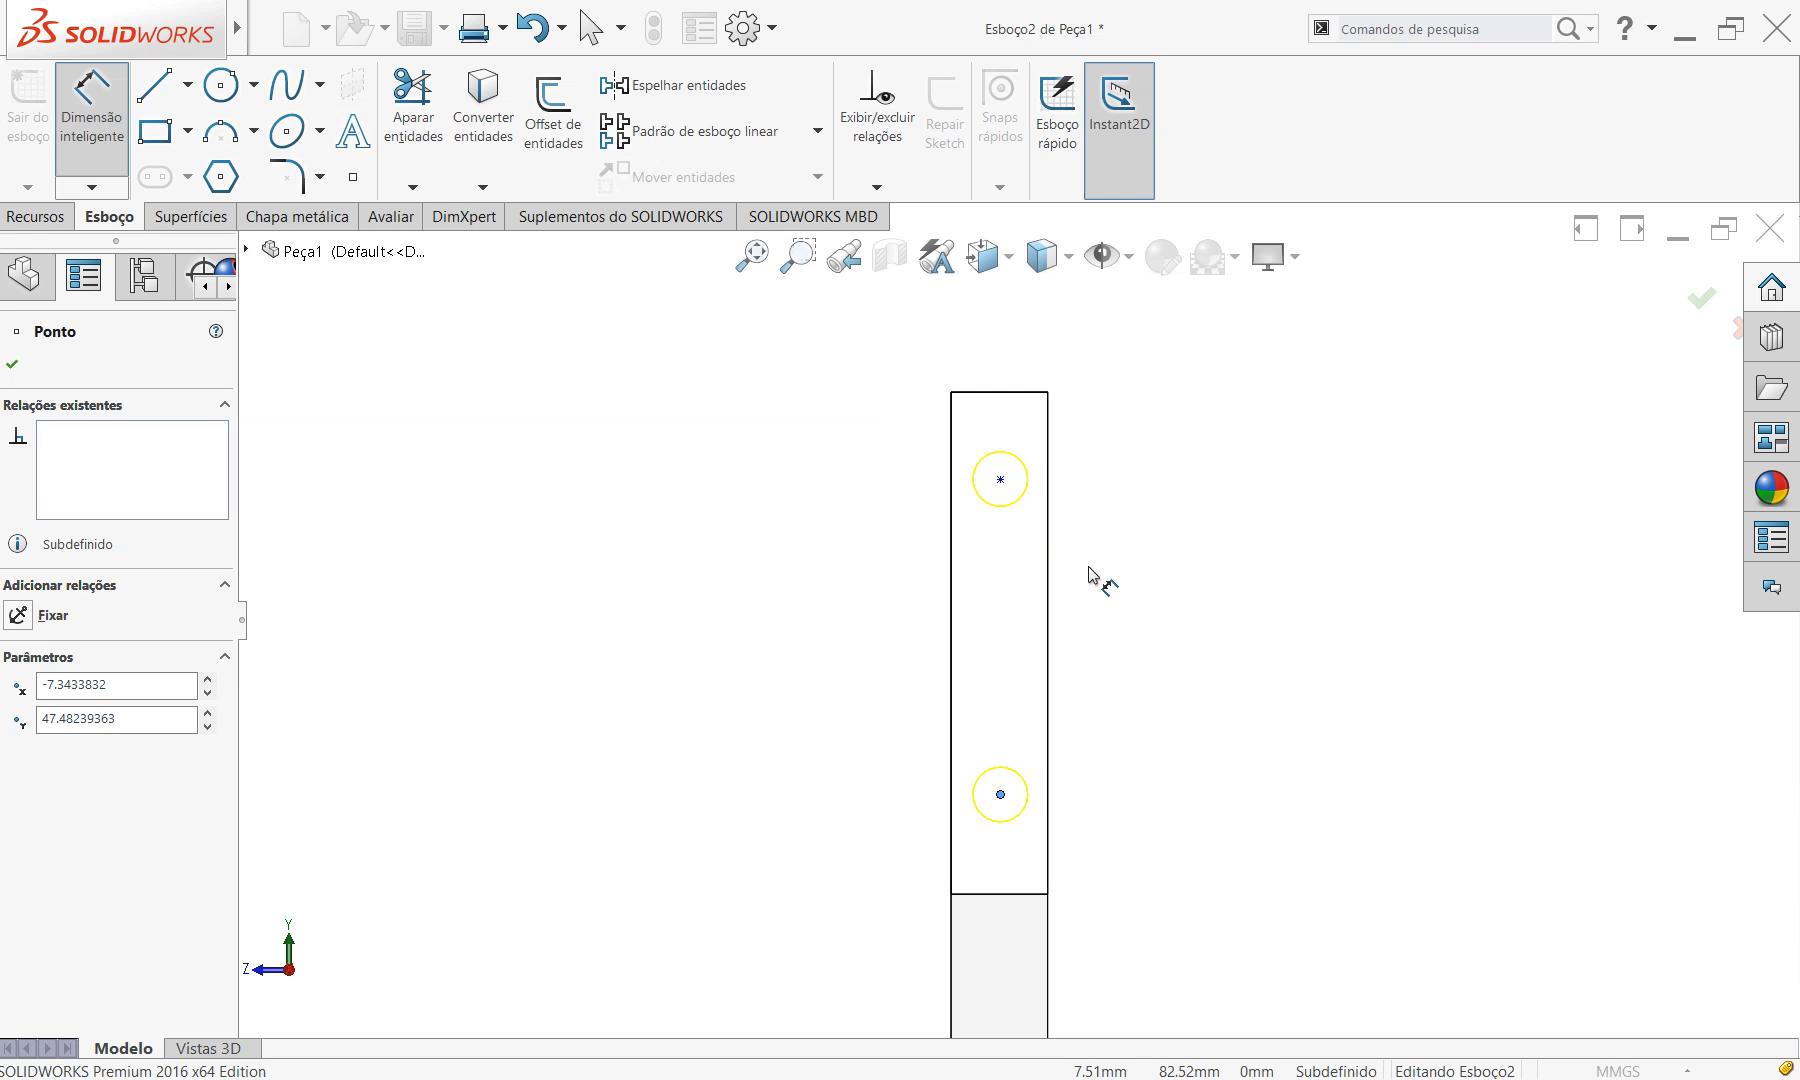
Try to dimension the vertical distance between the two hole centre points.
click(1001, 481)
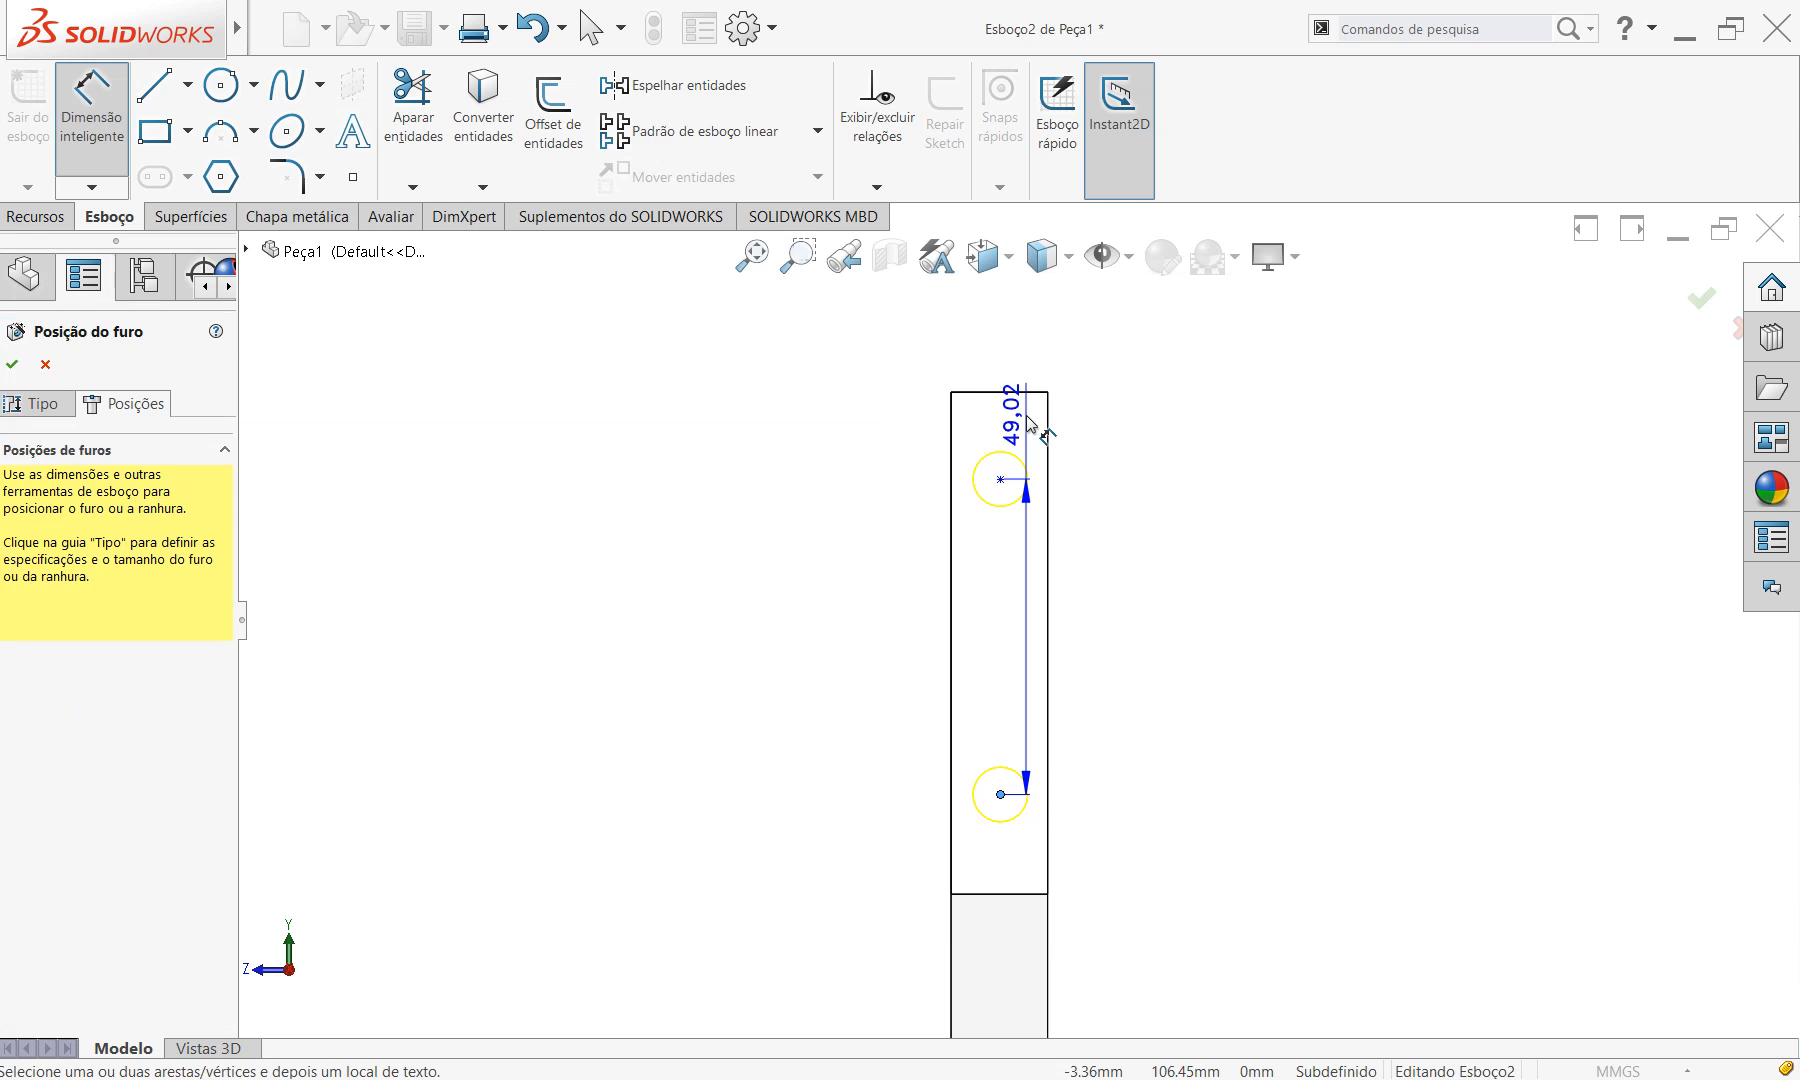
key(Escape)
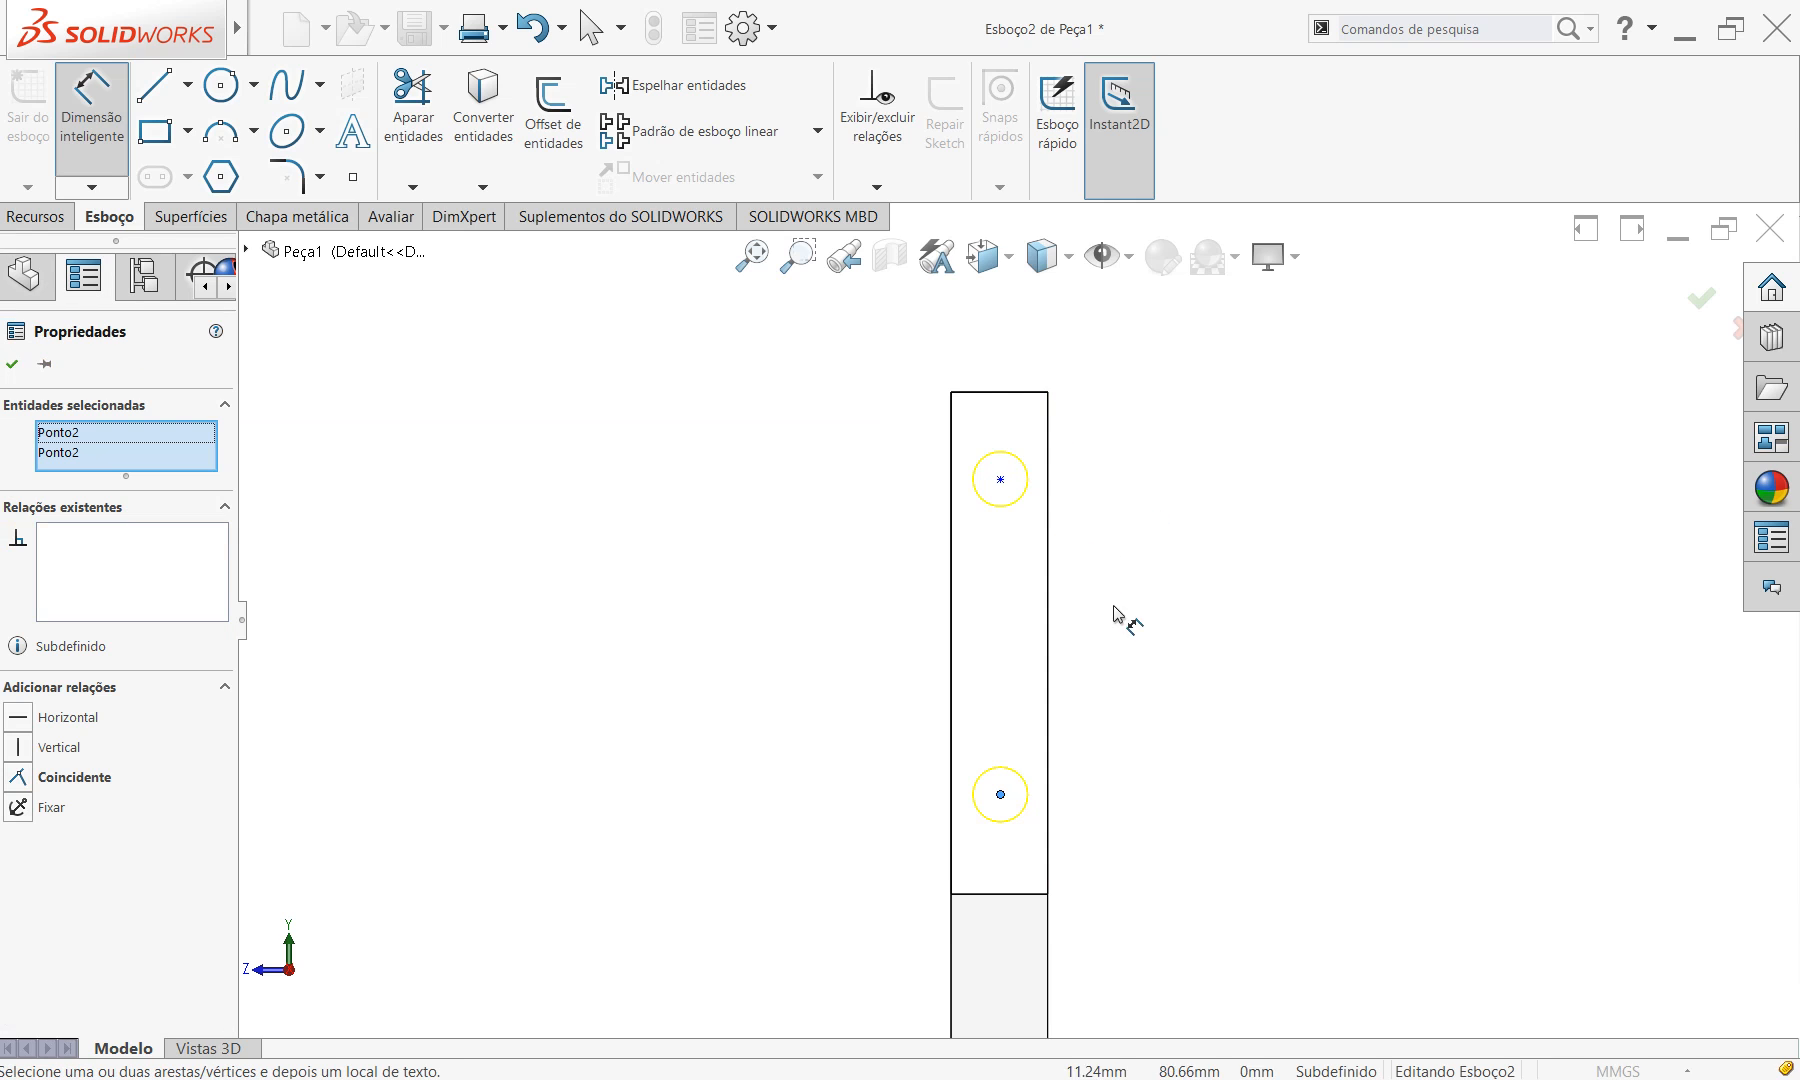
scroll(1120, 790, up, 4)
scroll(1030, 841, down, 4)
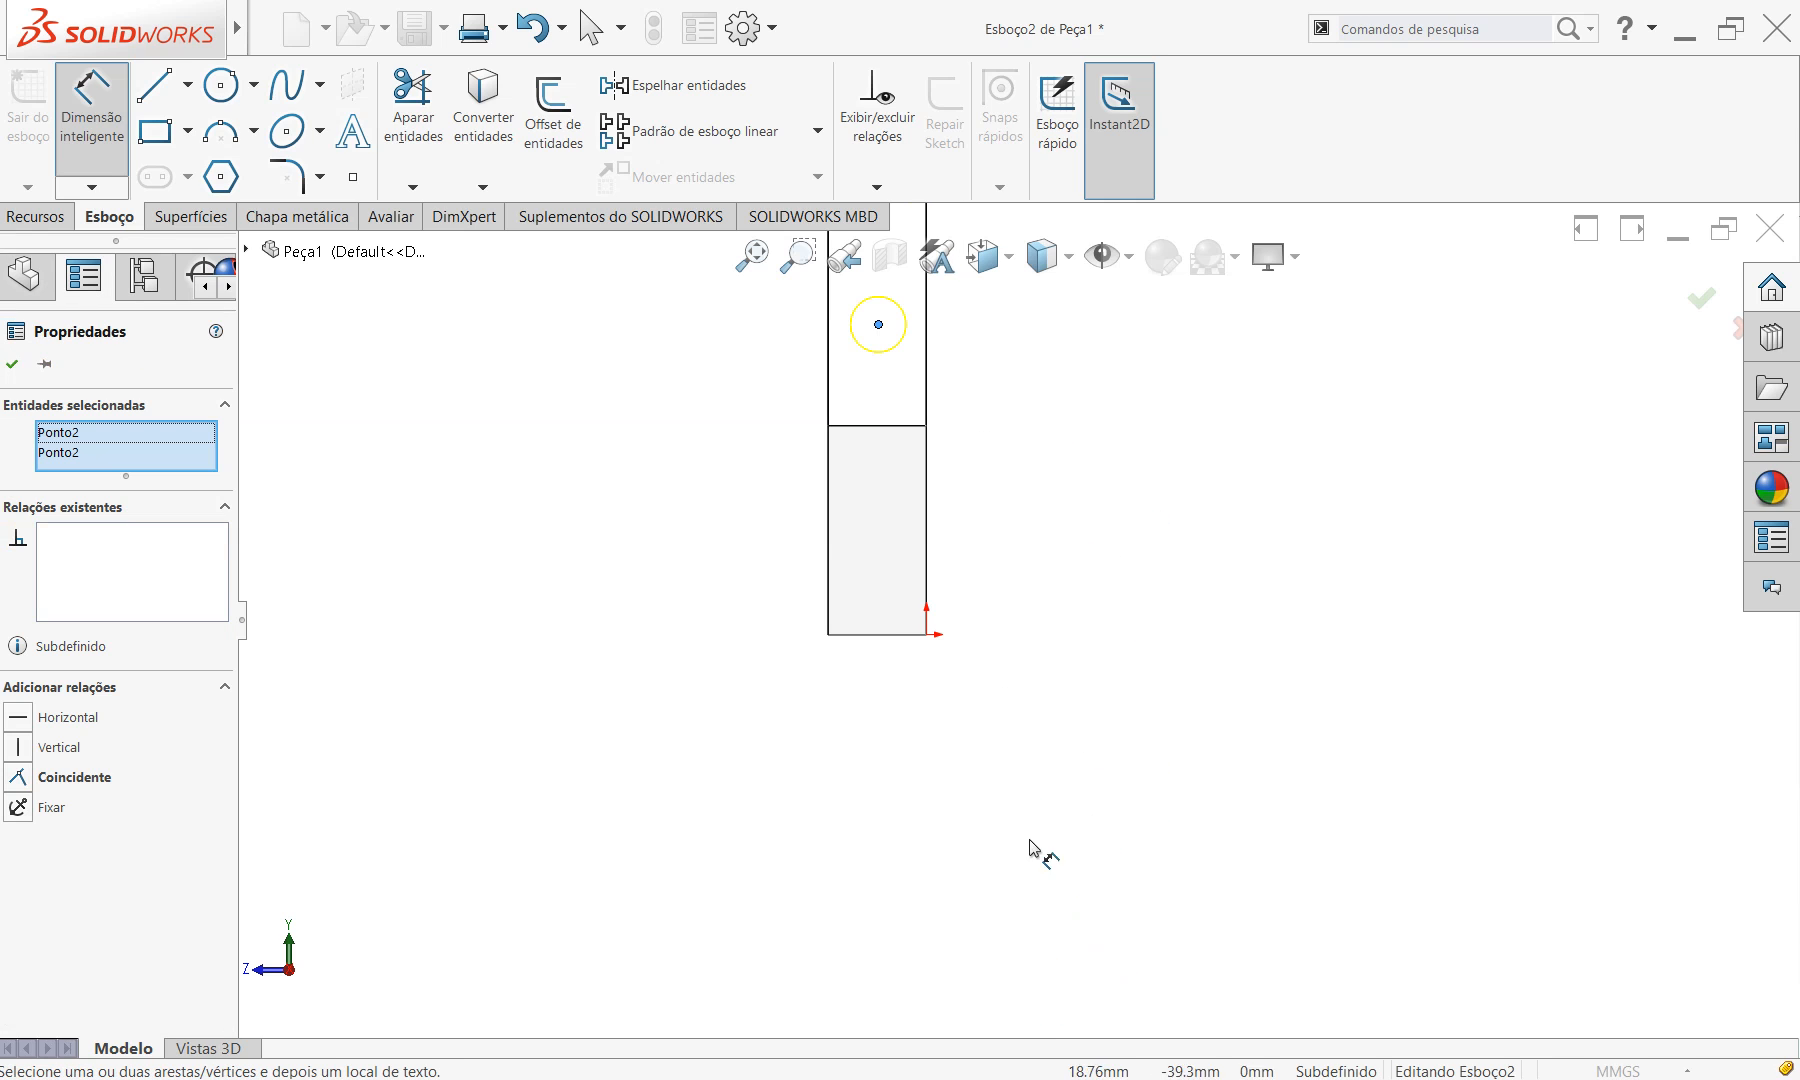
Dimension the lower hole centre 44 mm above the bottom edge of the tapered end.
click(912, 636)
scroll(1018, 620, up, 3)
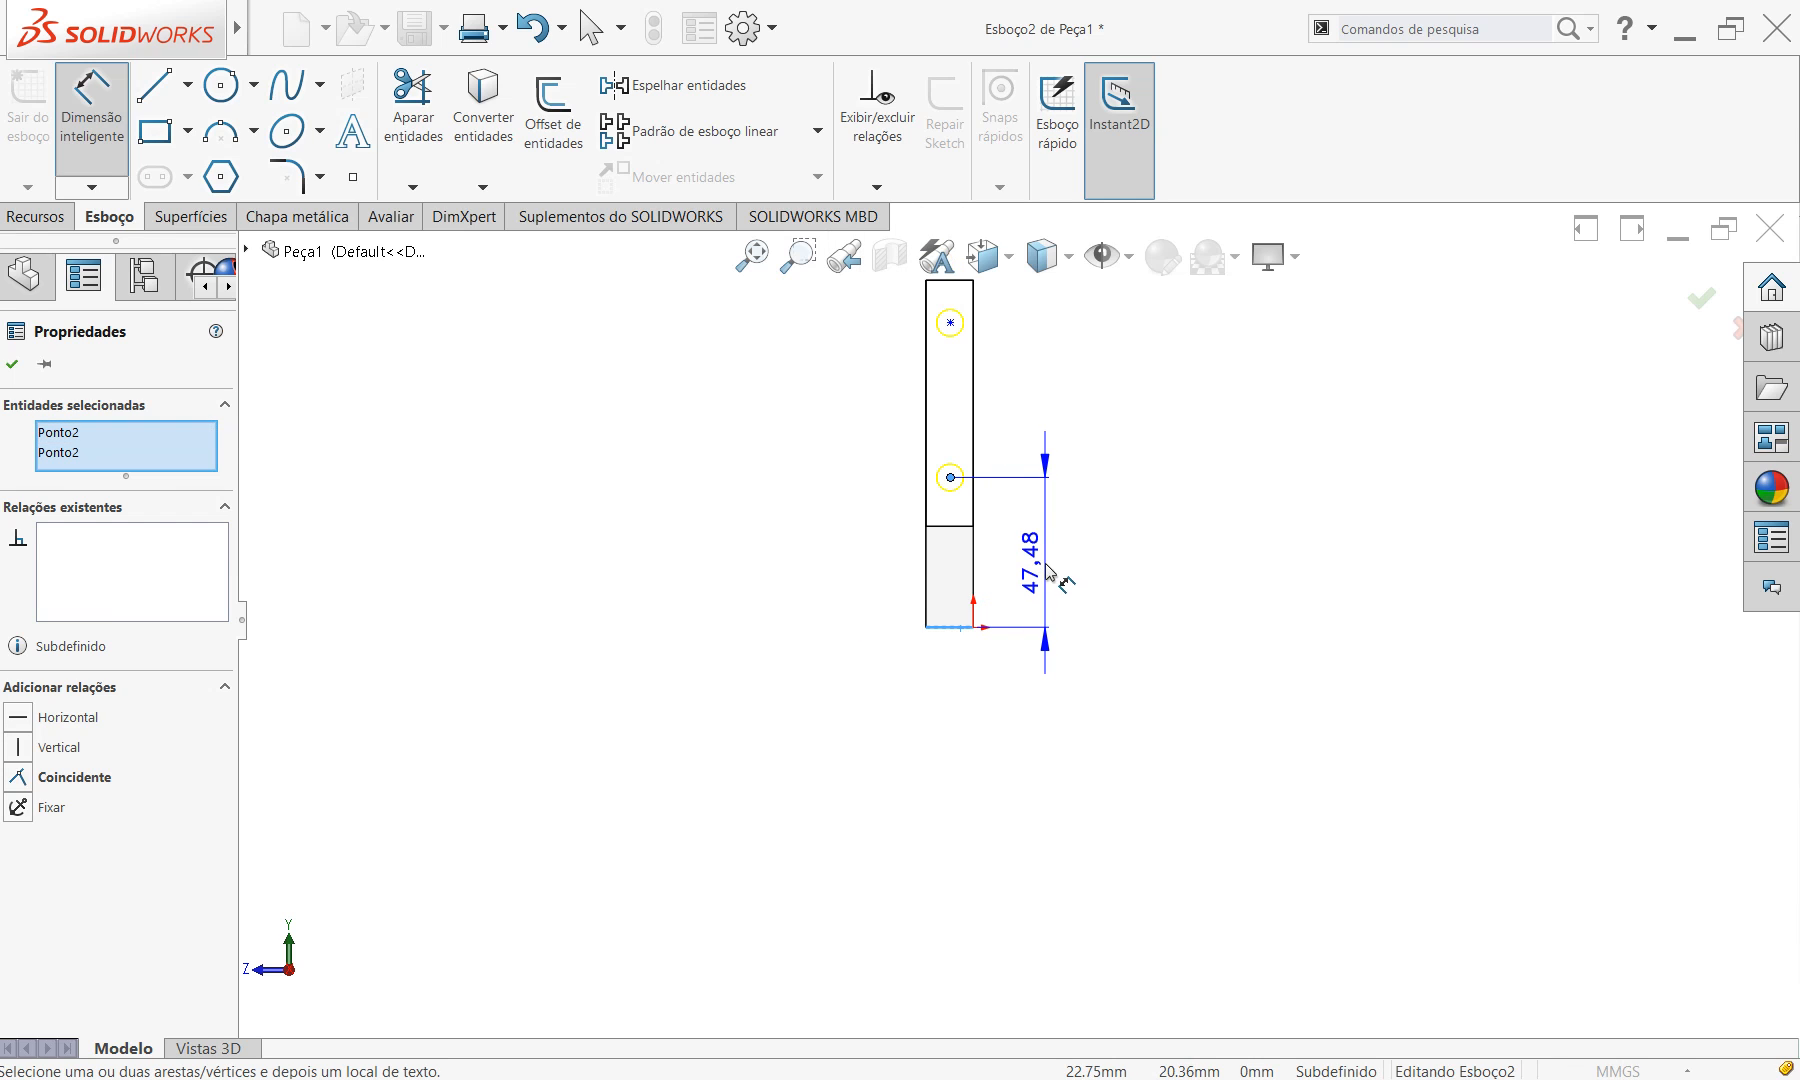
click(1050, 586)
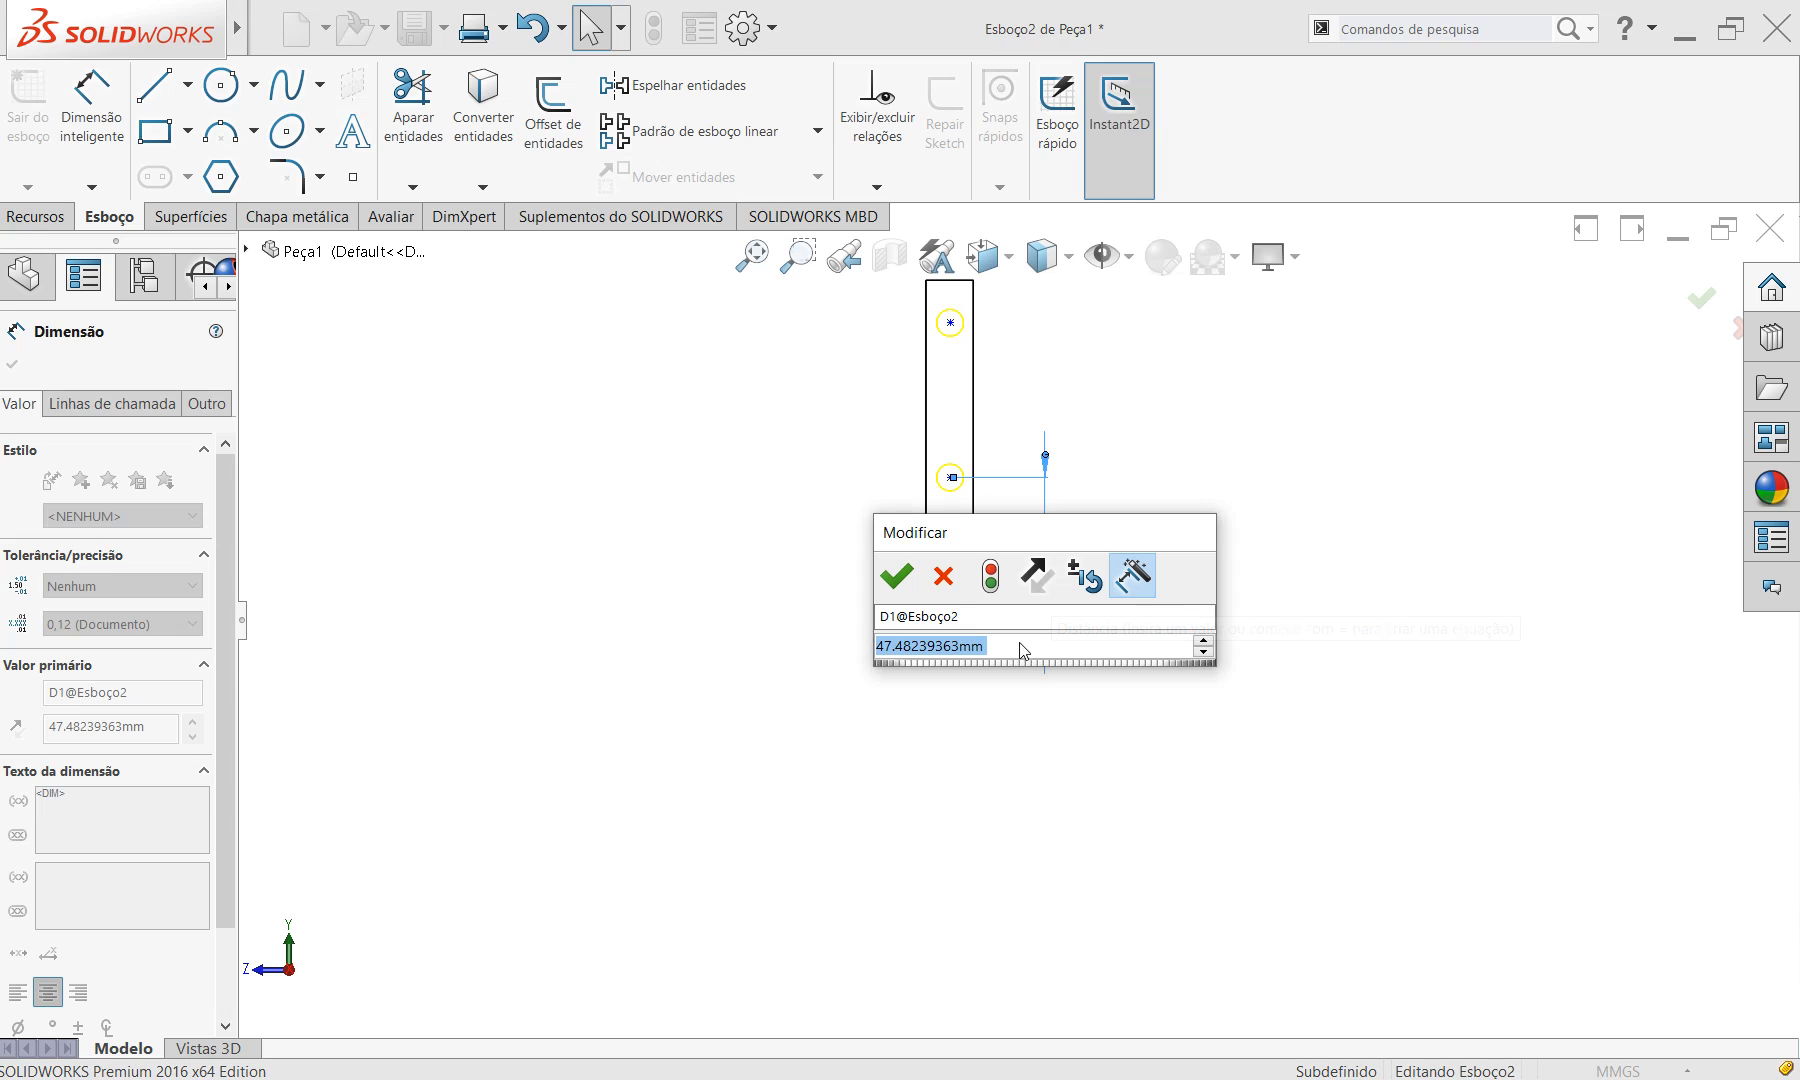
text(44)
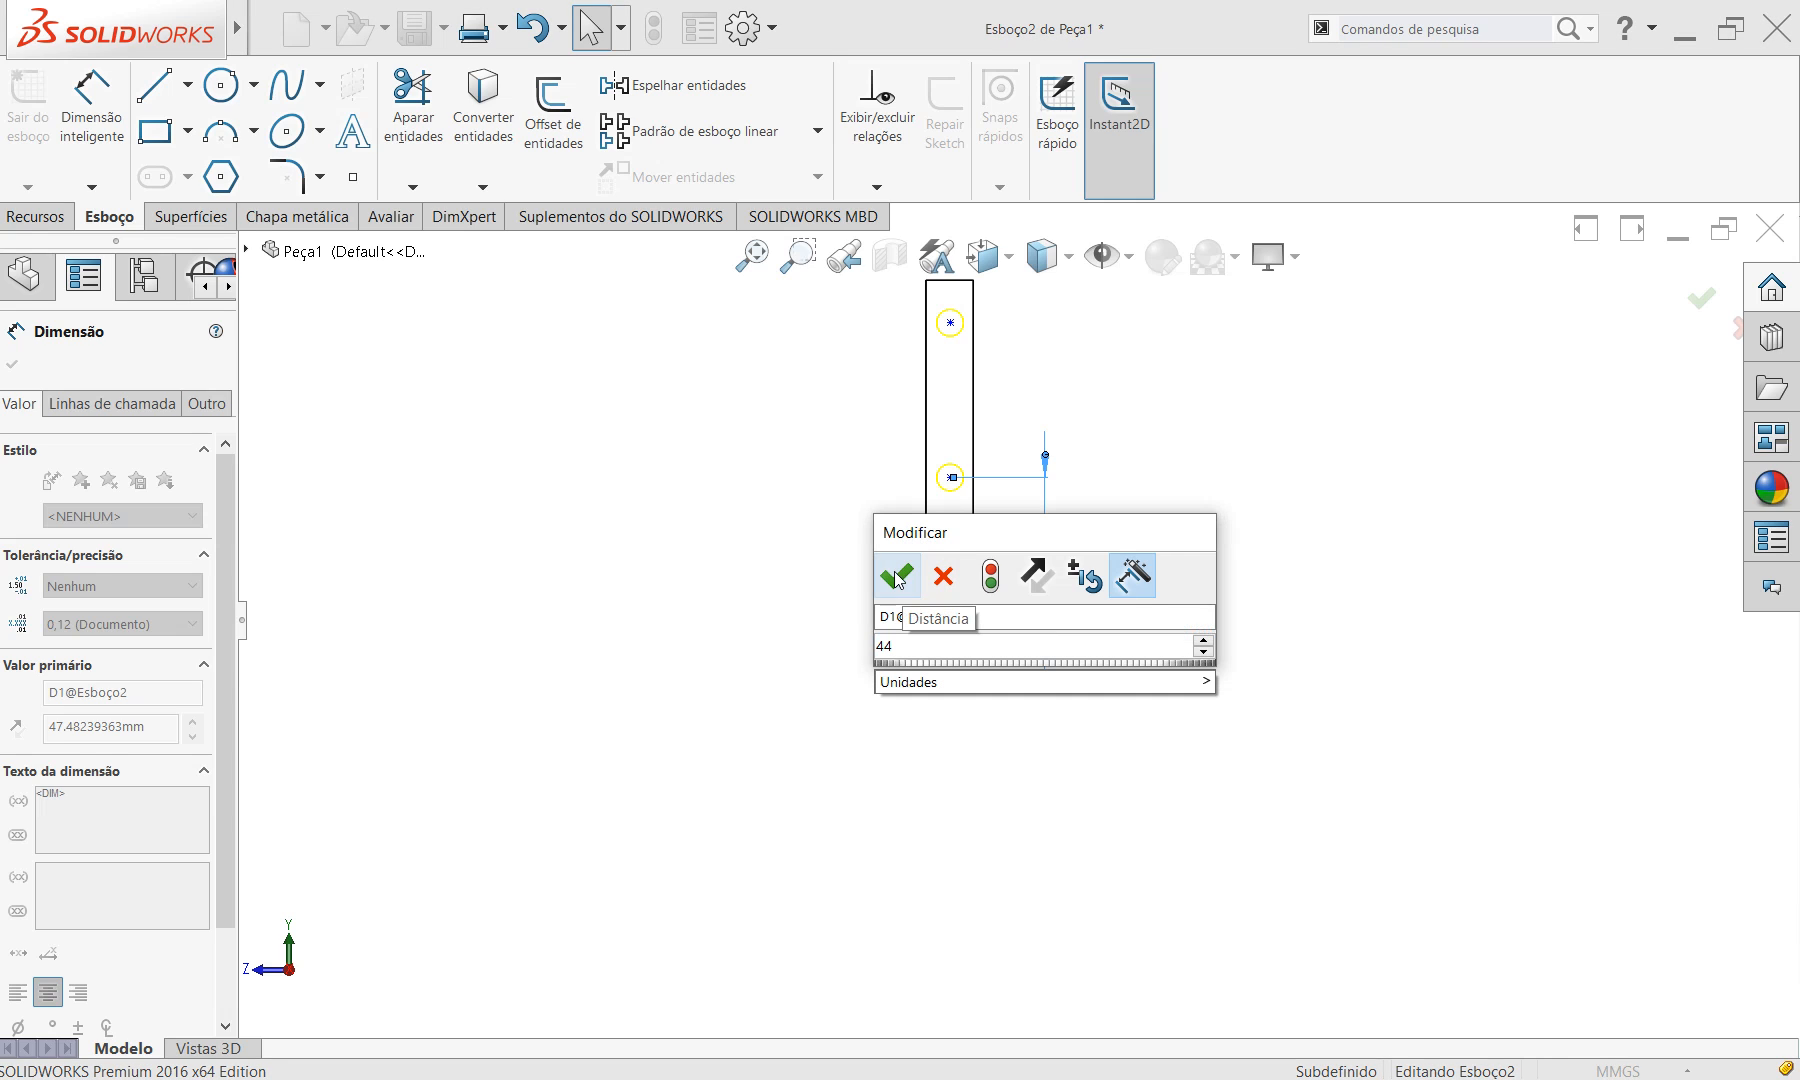
key(Escape)
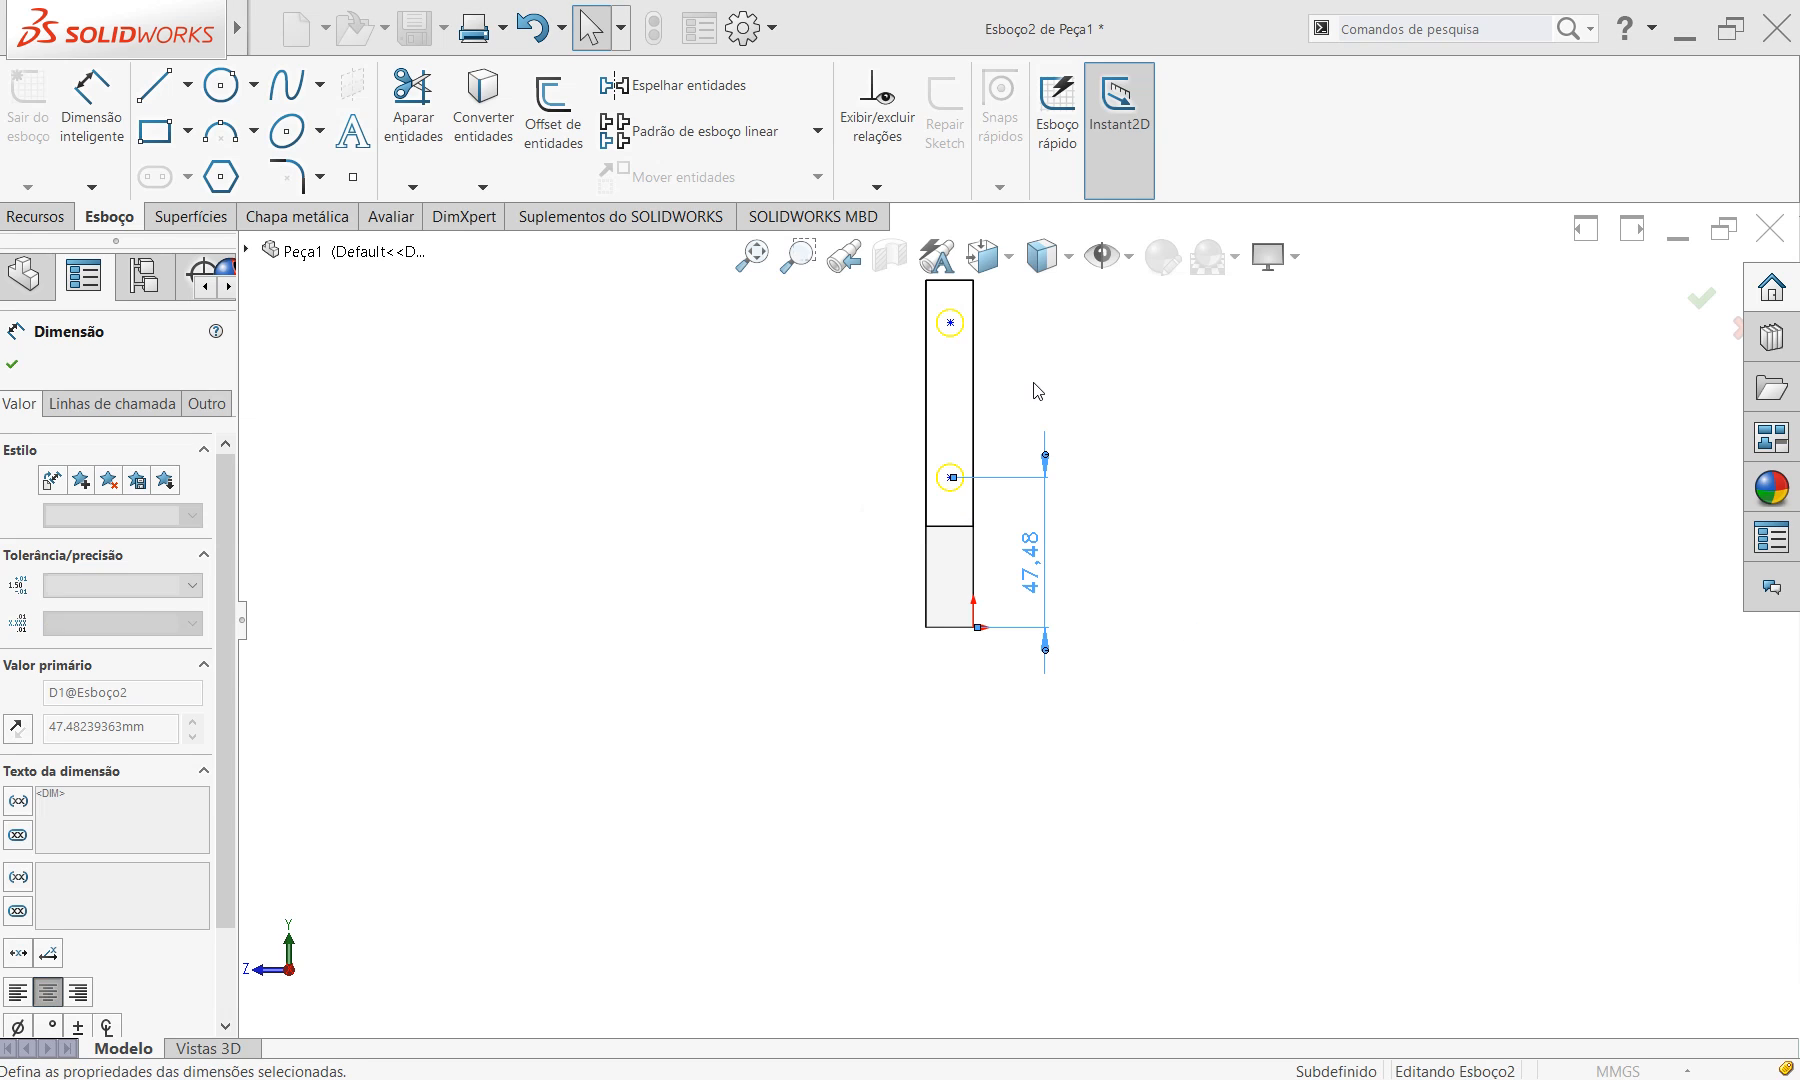
key(Escape)
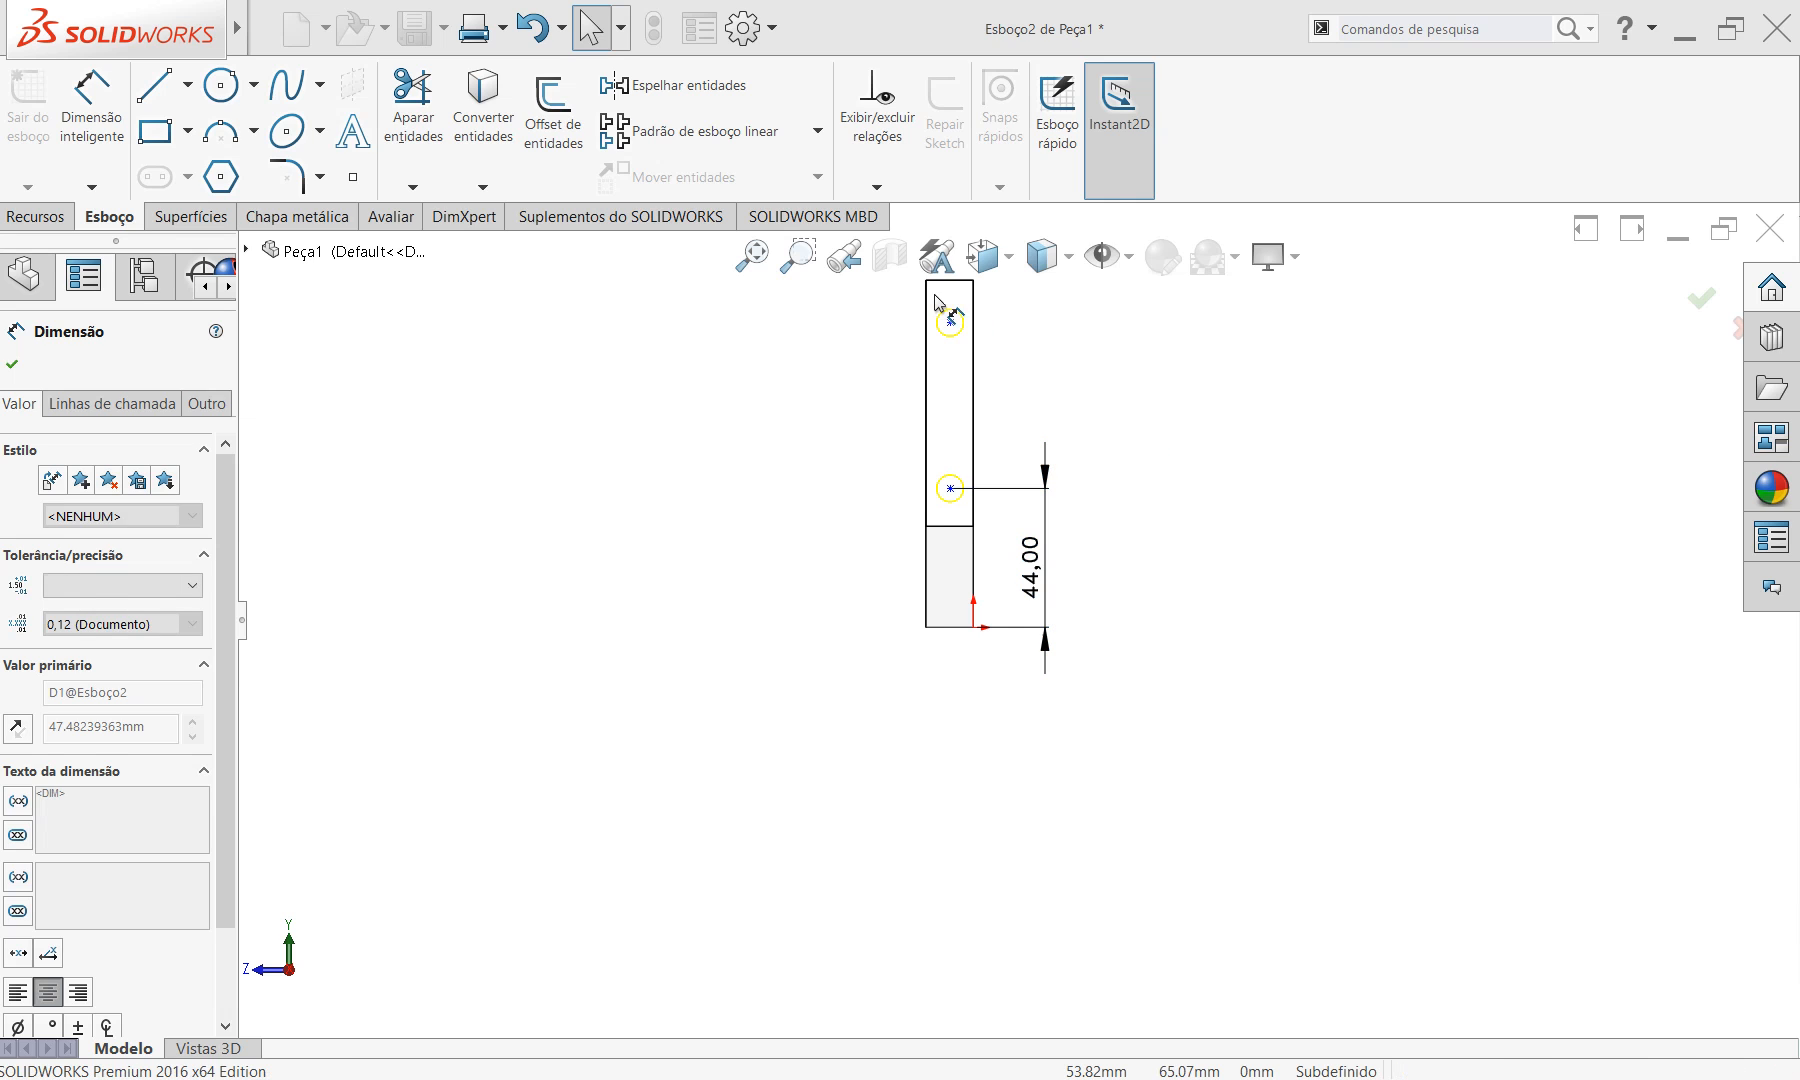
Dimension the upper hole centre 13 mm below the jaw's top edge.
scroll(984, 305, down, 3)
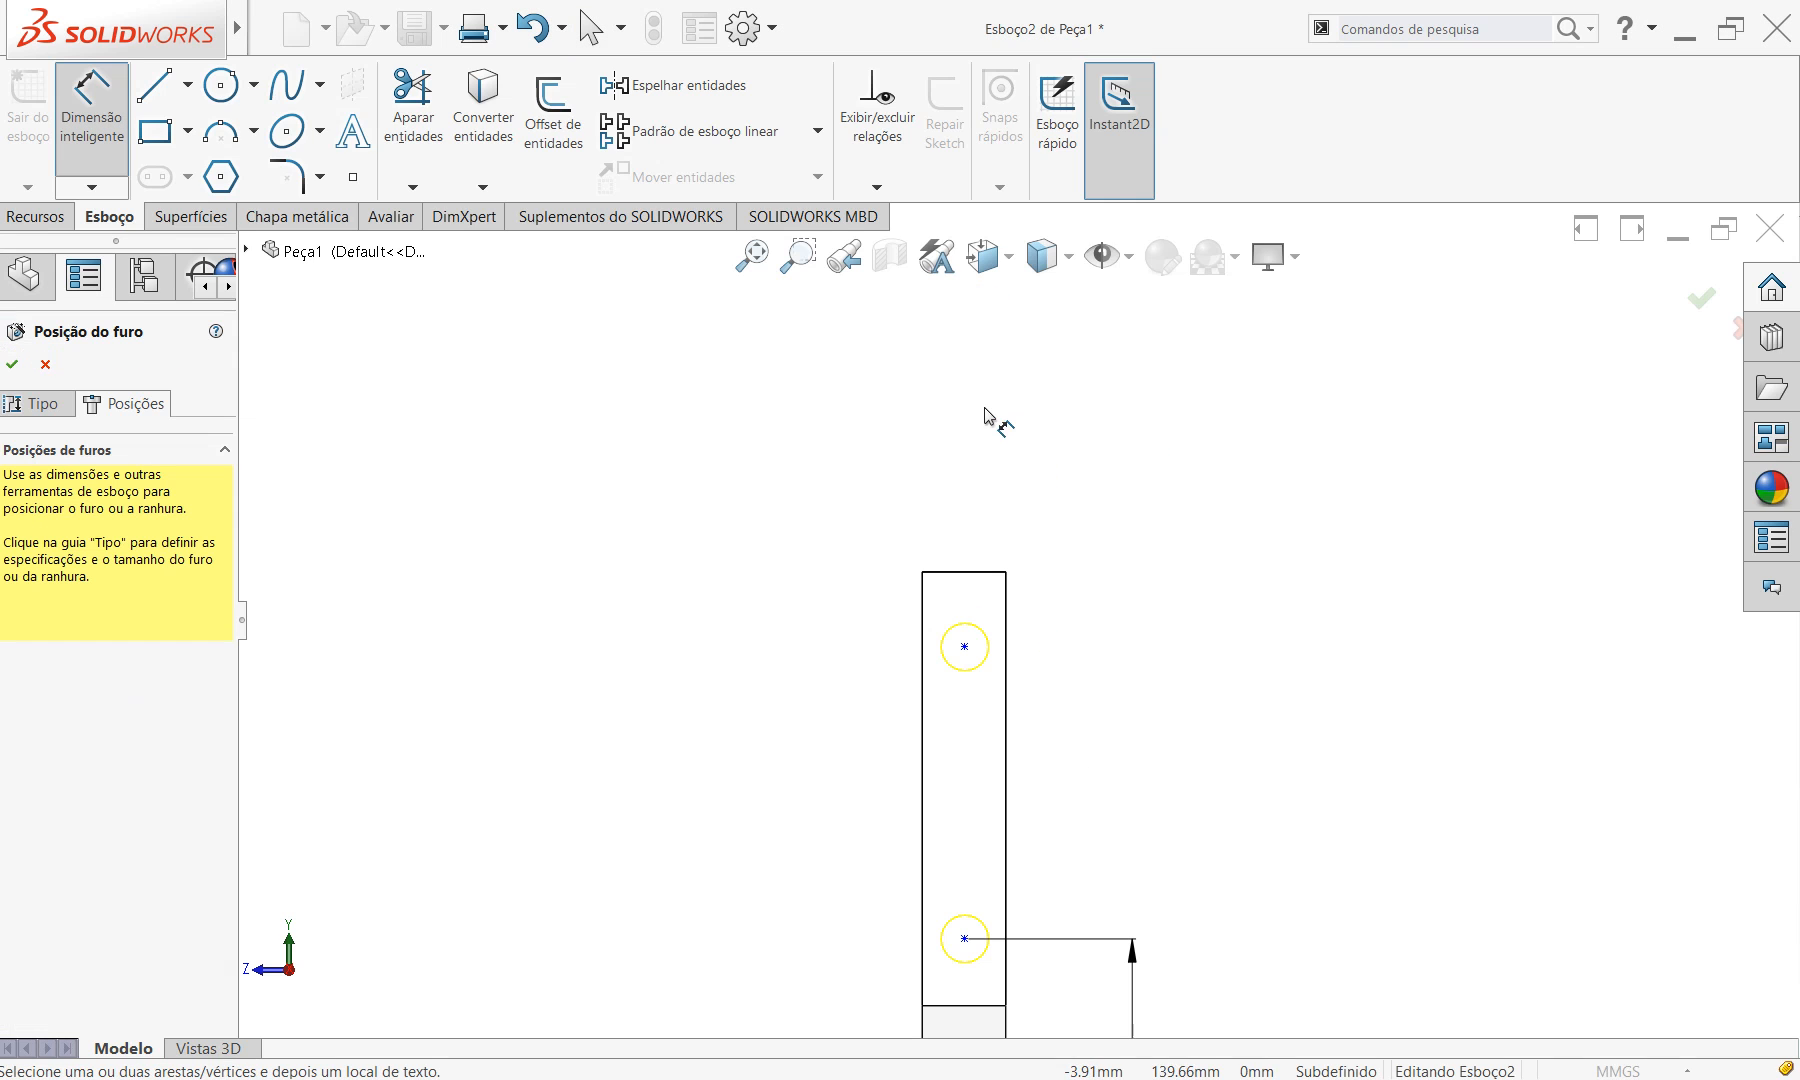
click(963, 648)
click(963, 648)
click(983, 573)
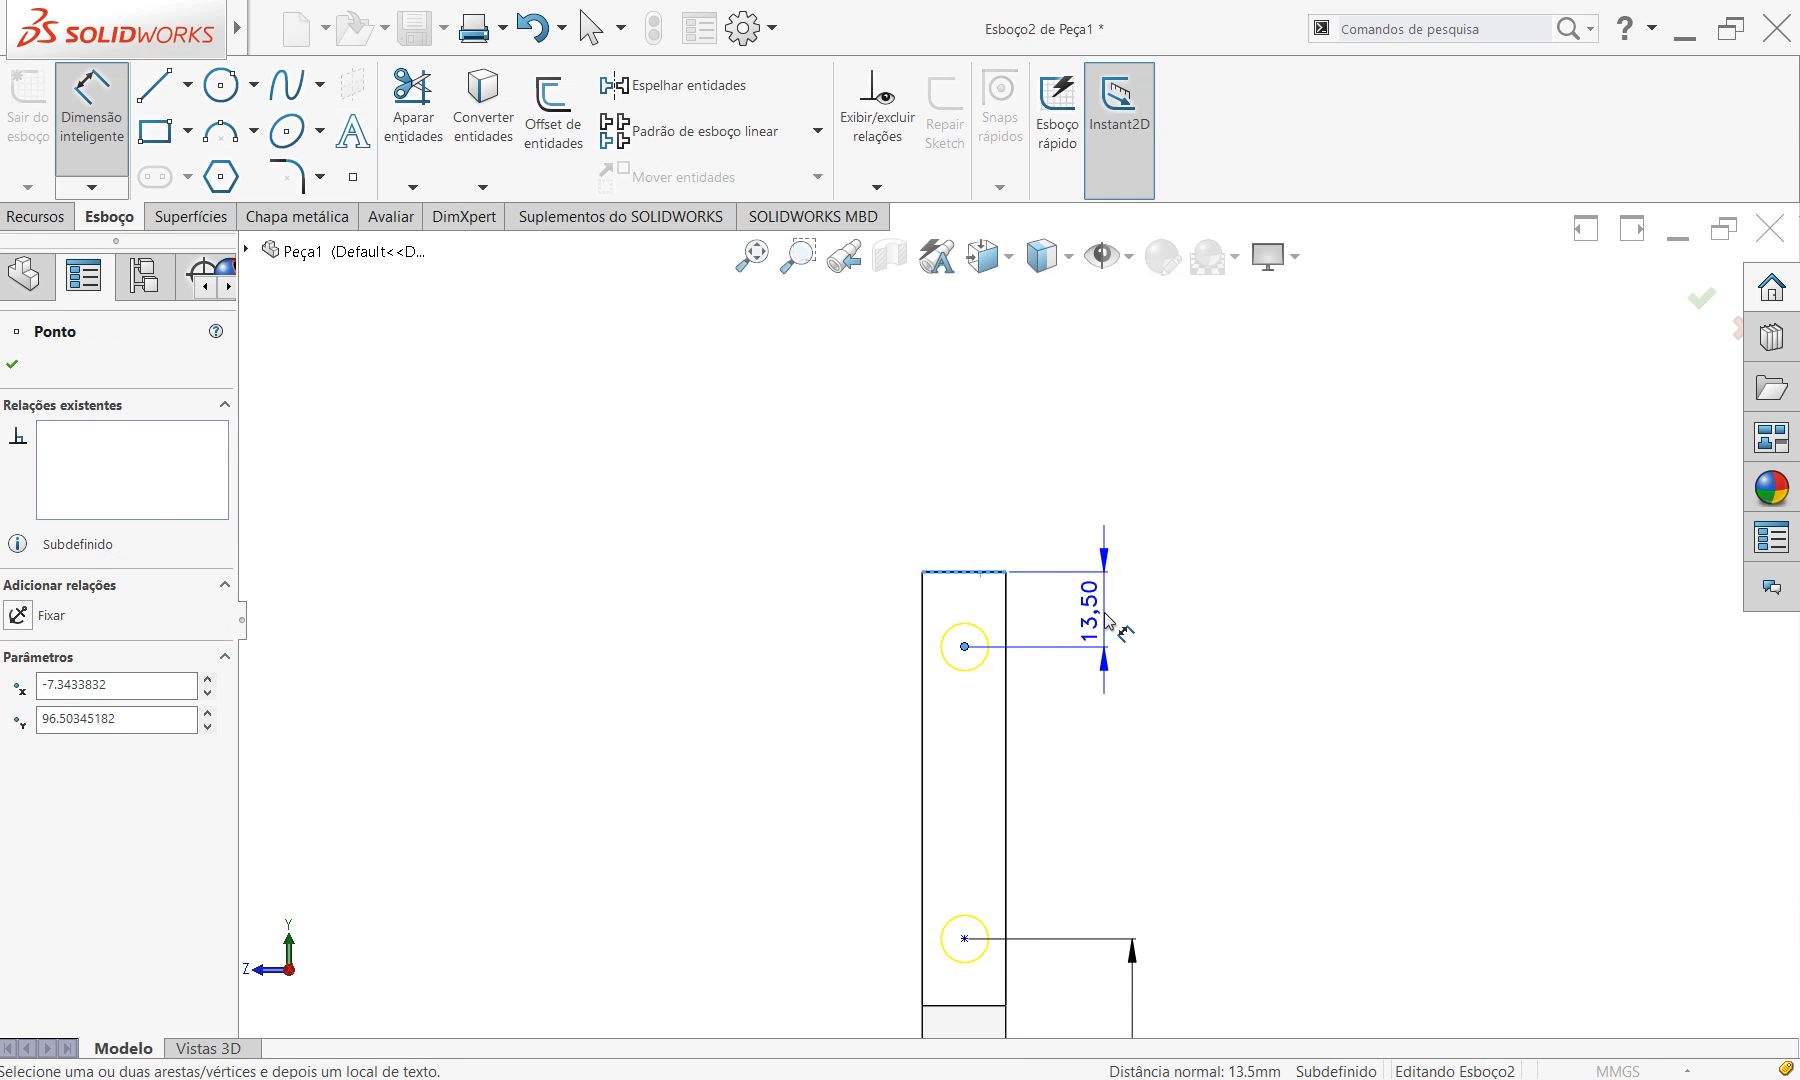
click(1104, 612)
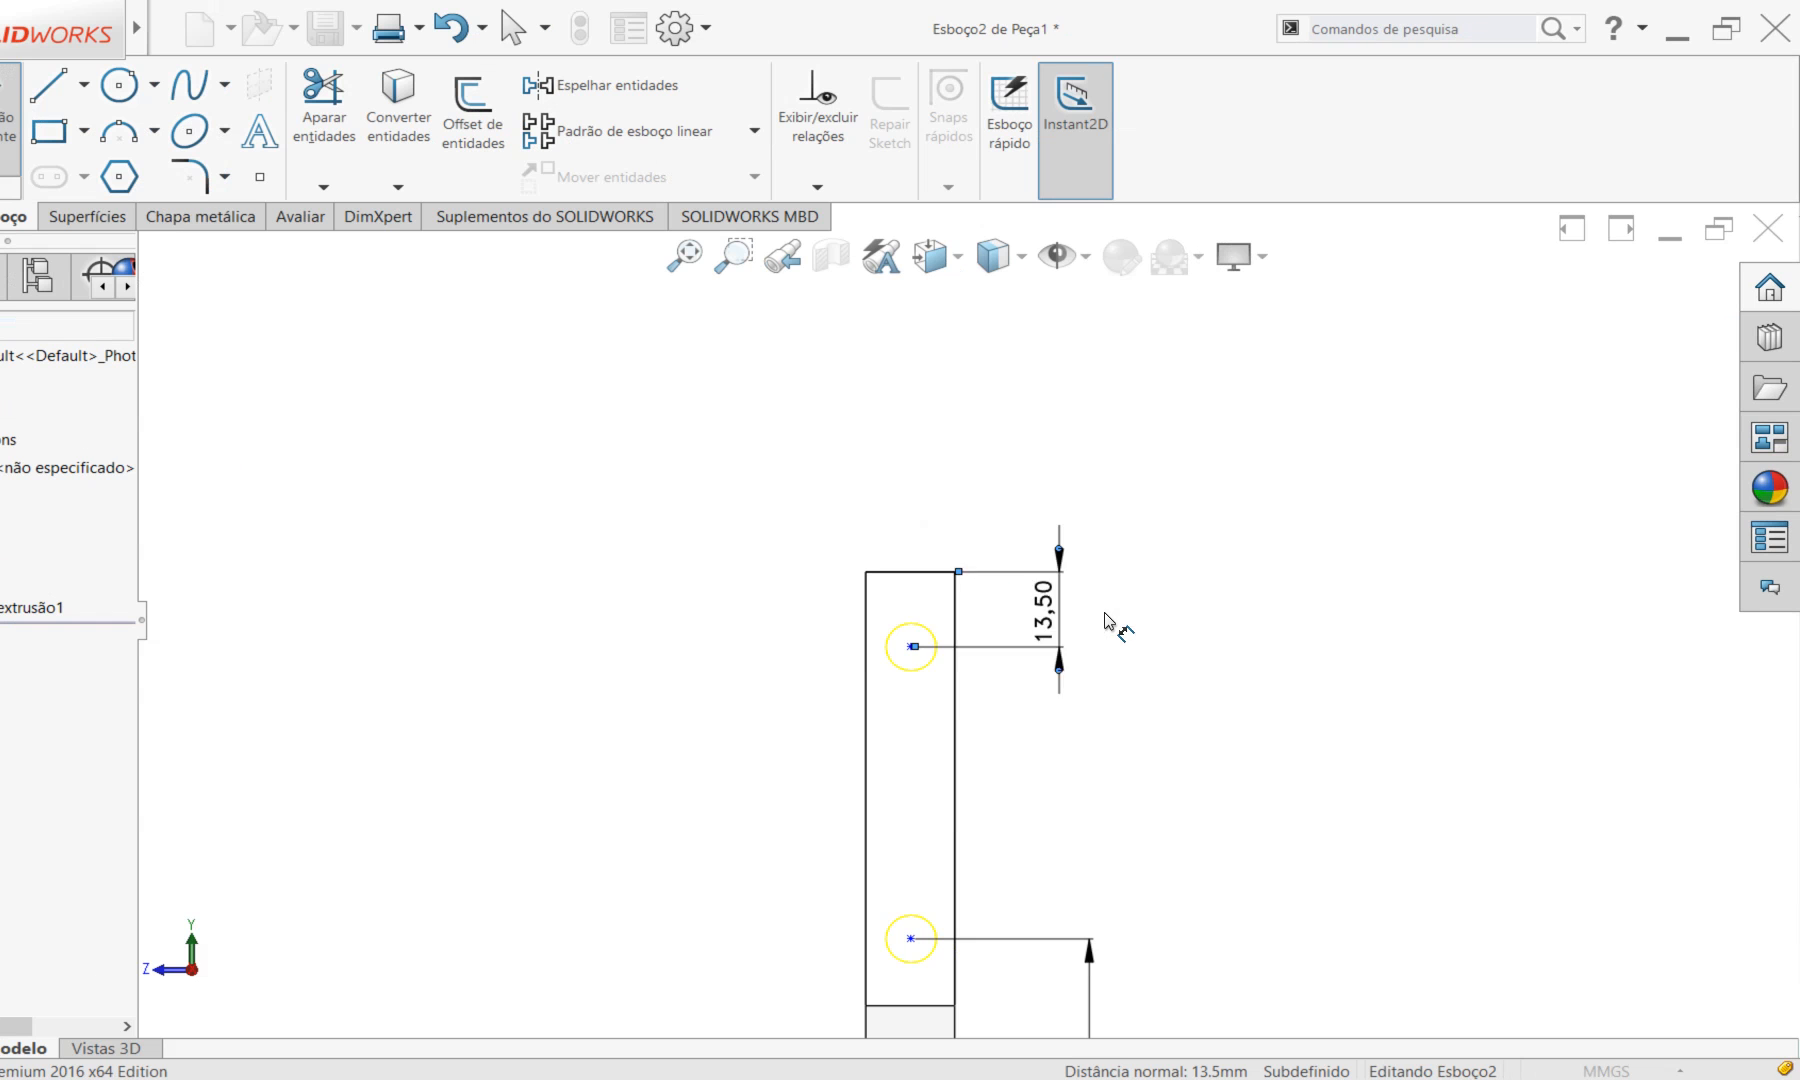
click(1104, 612)
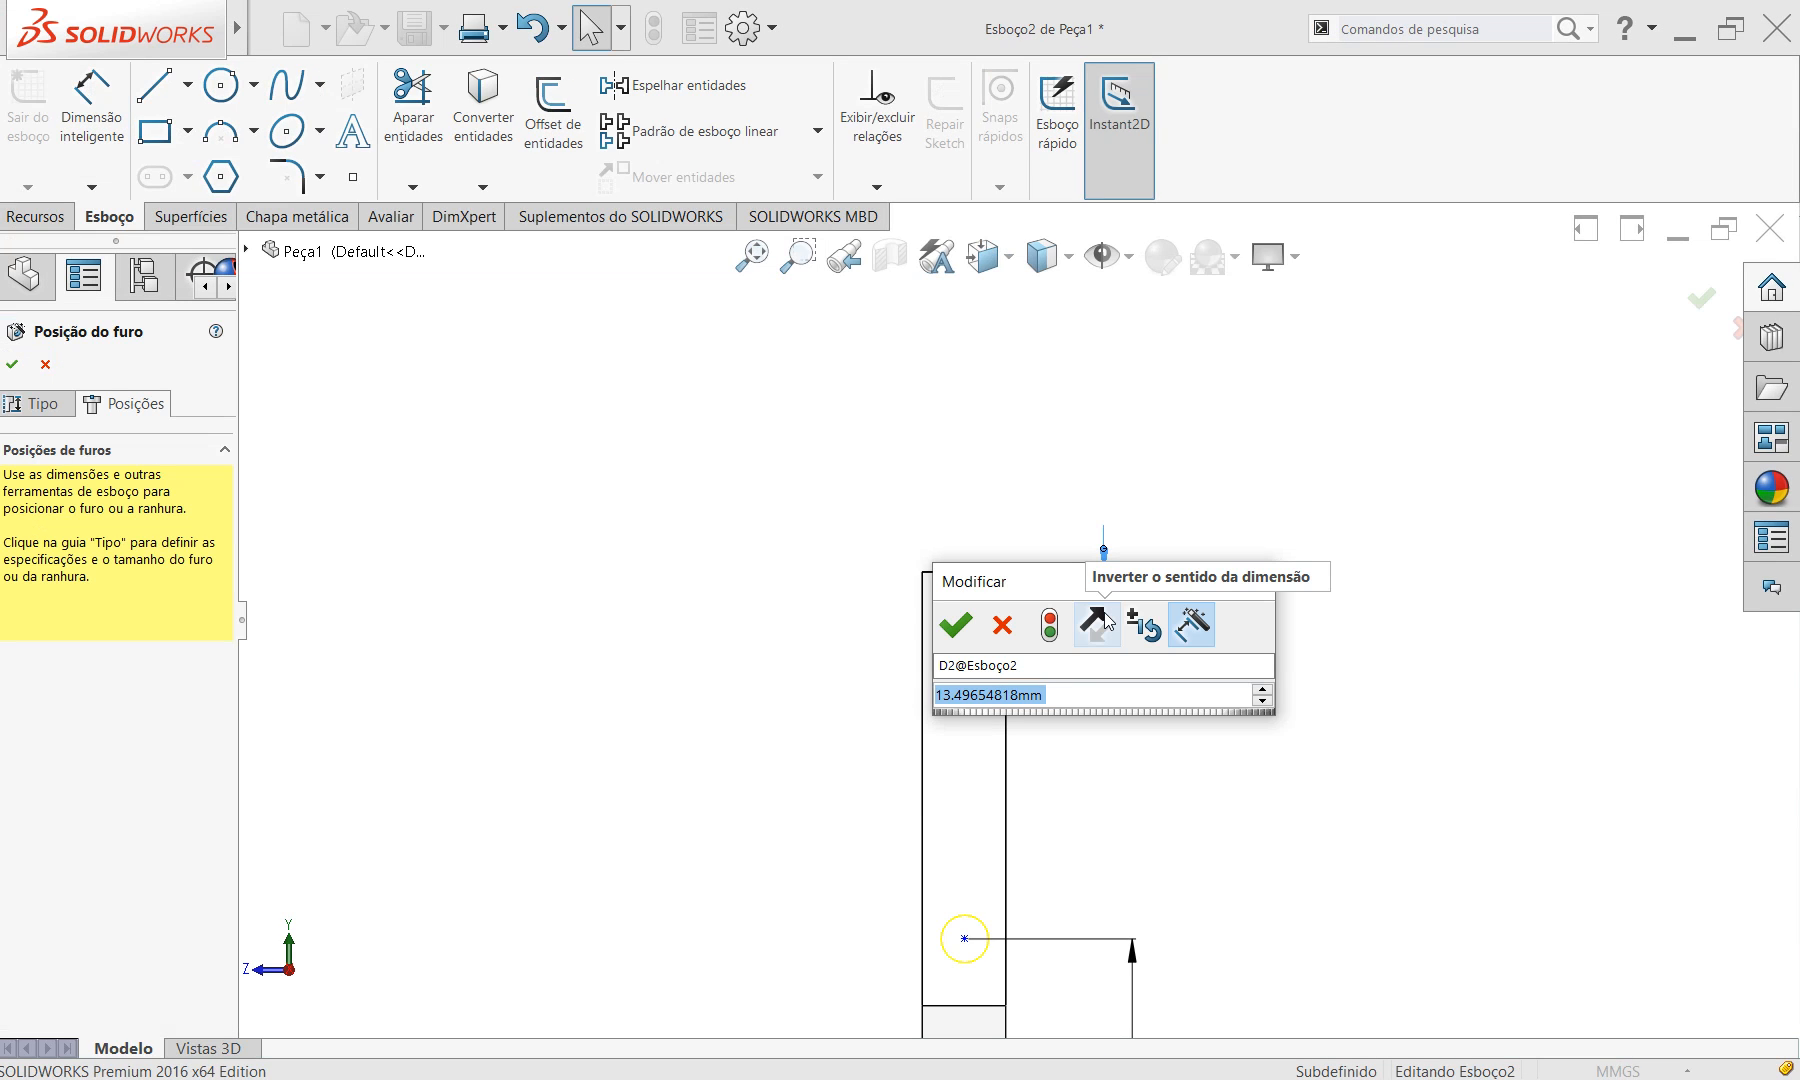
text(13)
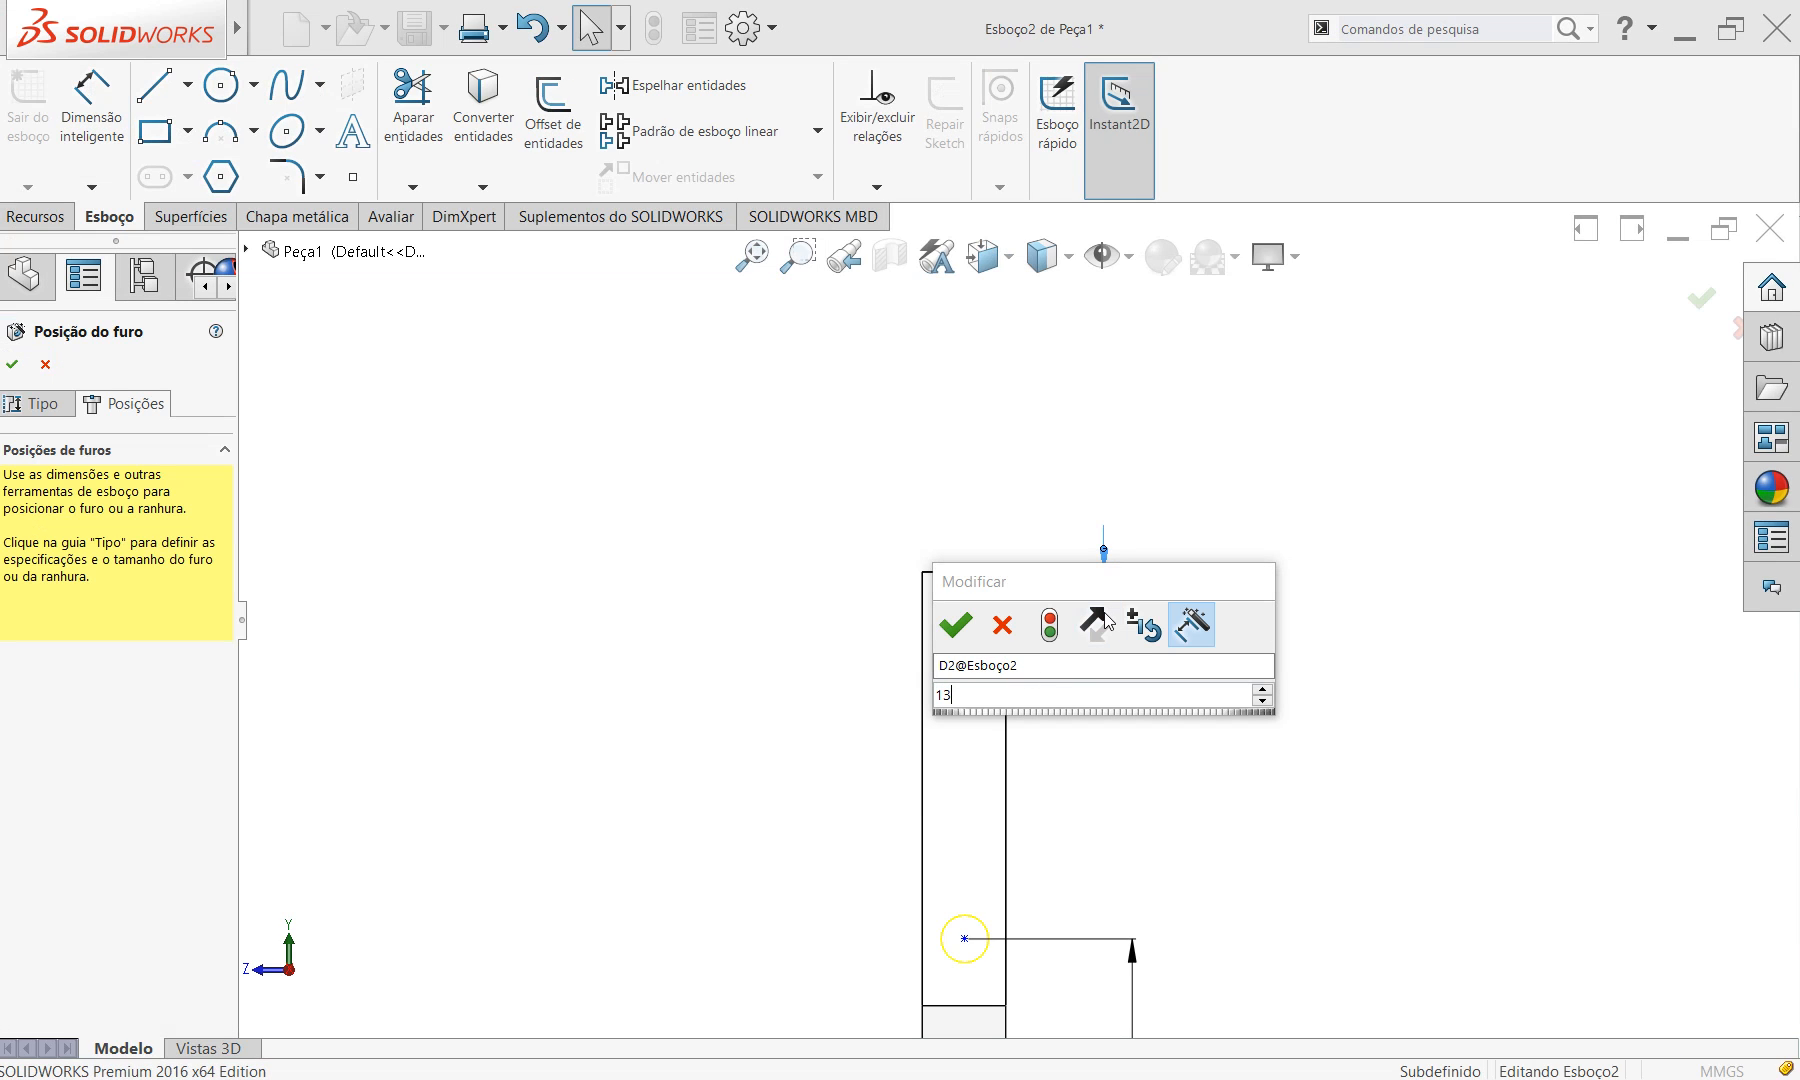
click(960, 626)
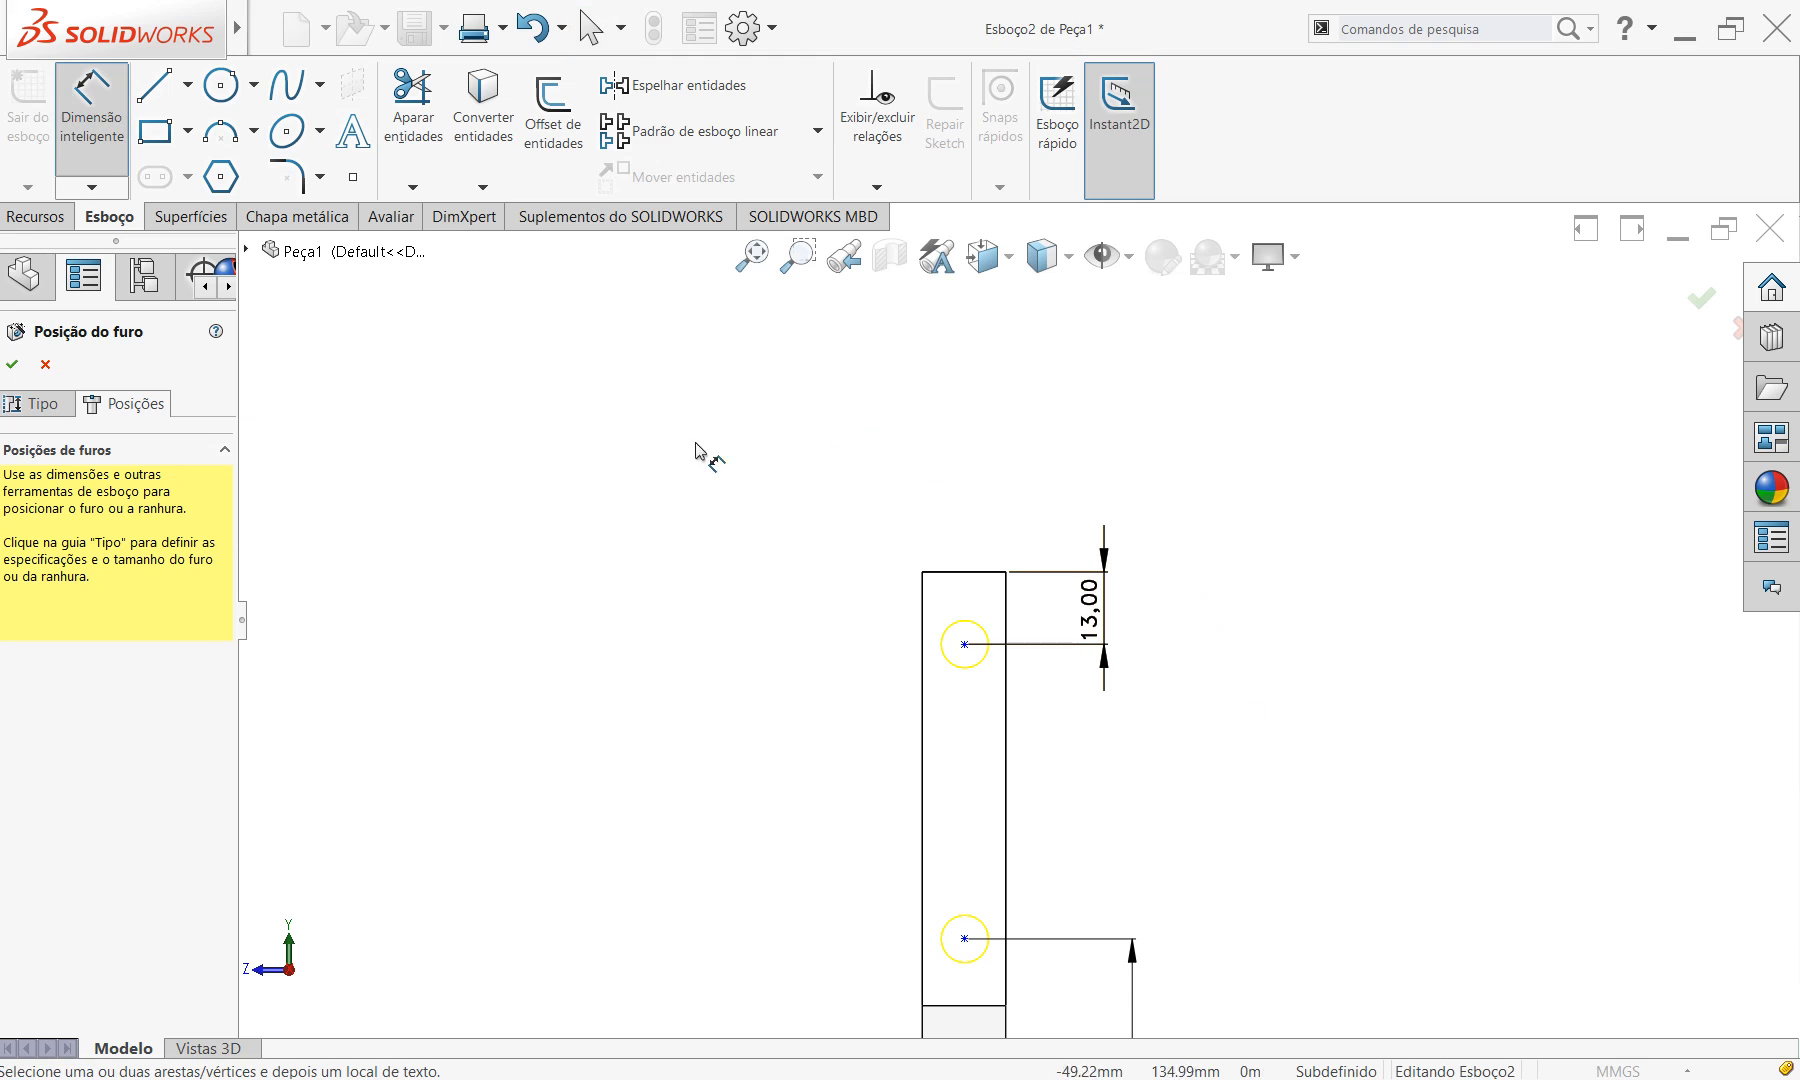
Apply a Vertical relation to both hole centre points and the midpoint of the jaw's top edge.
right_click(655, 448)
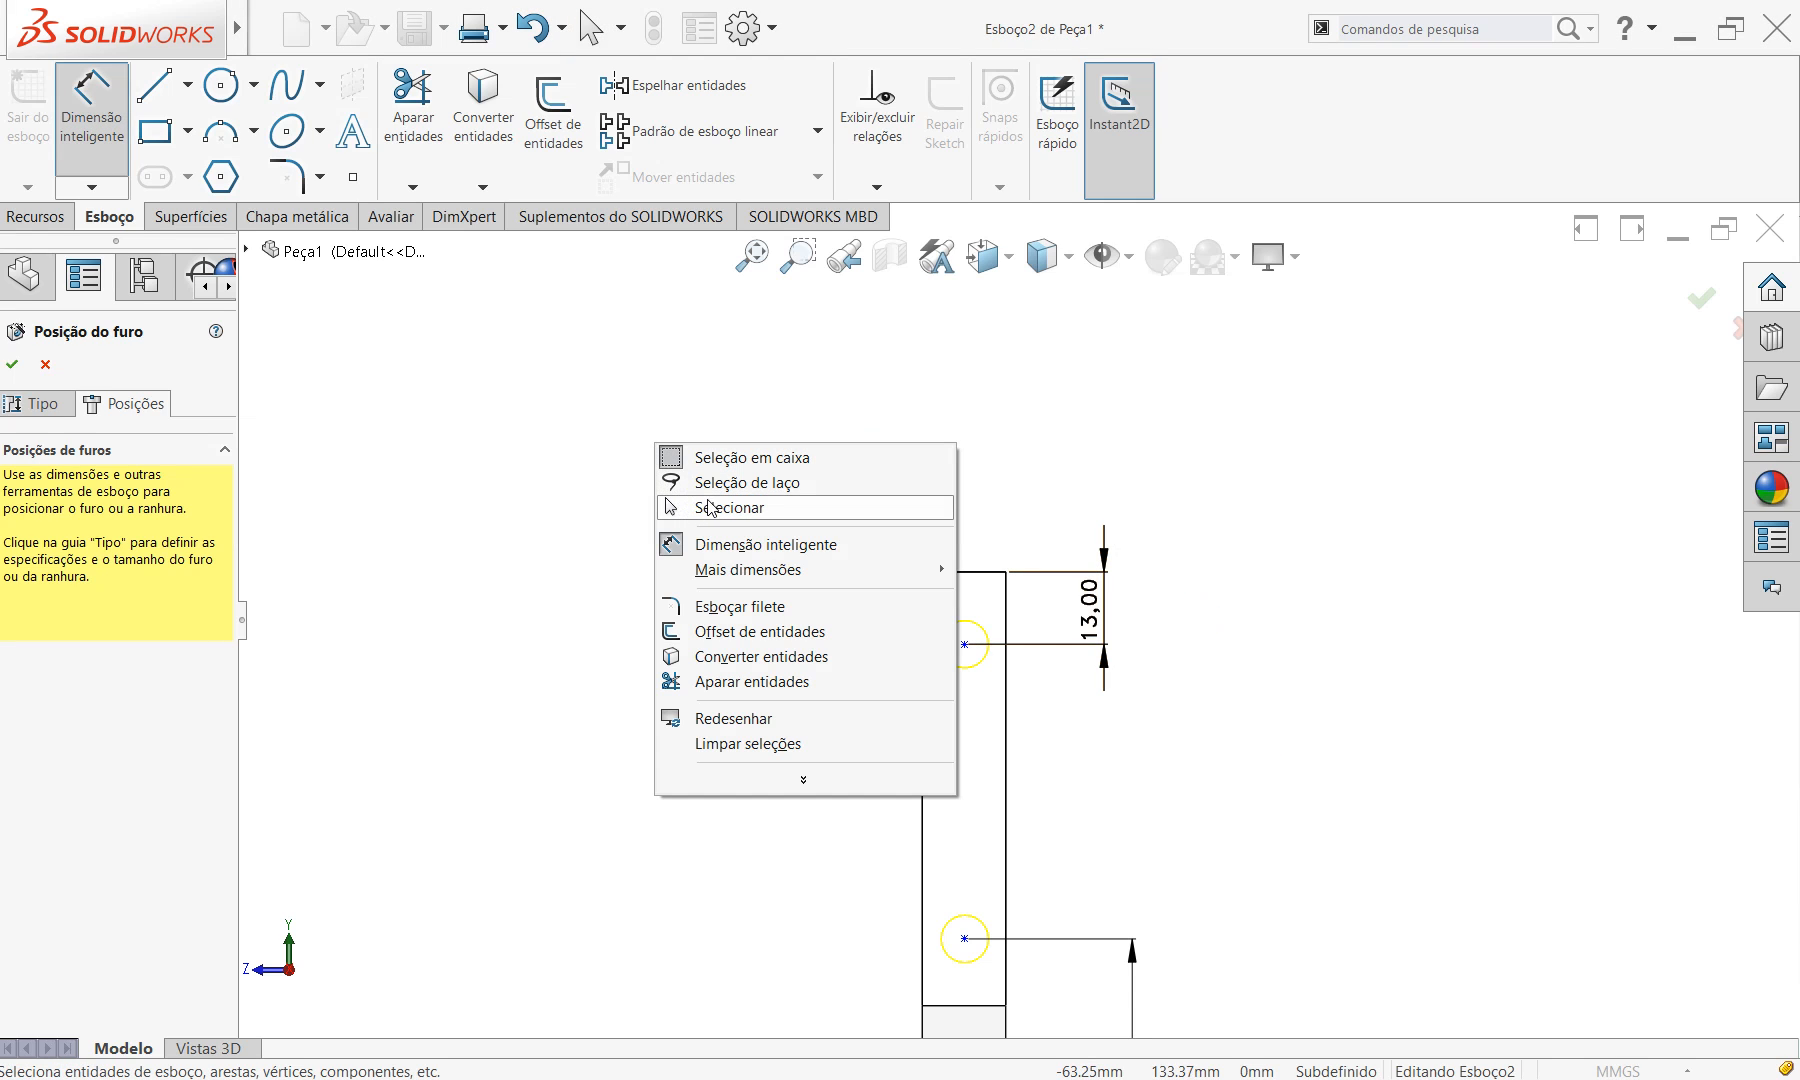
click(705, 508)
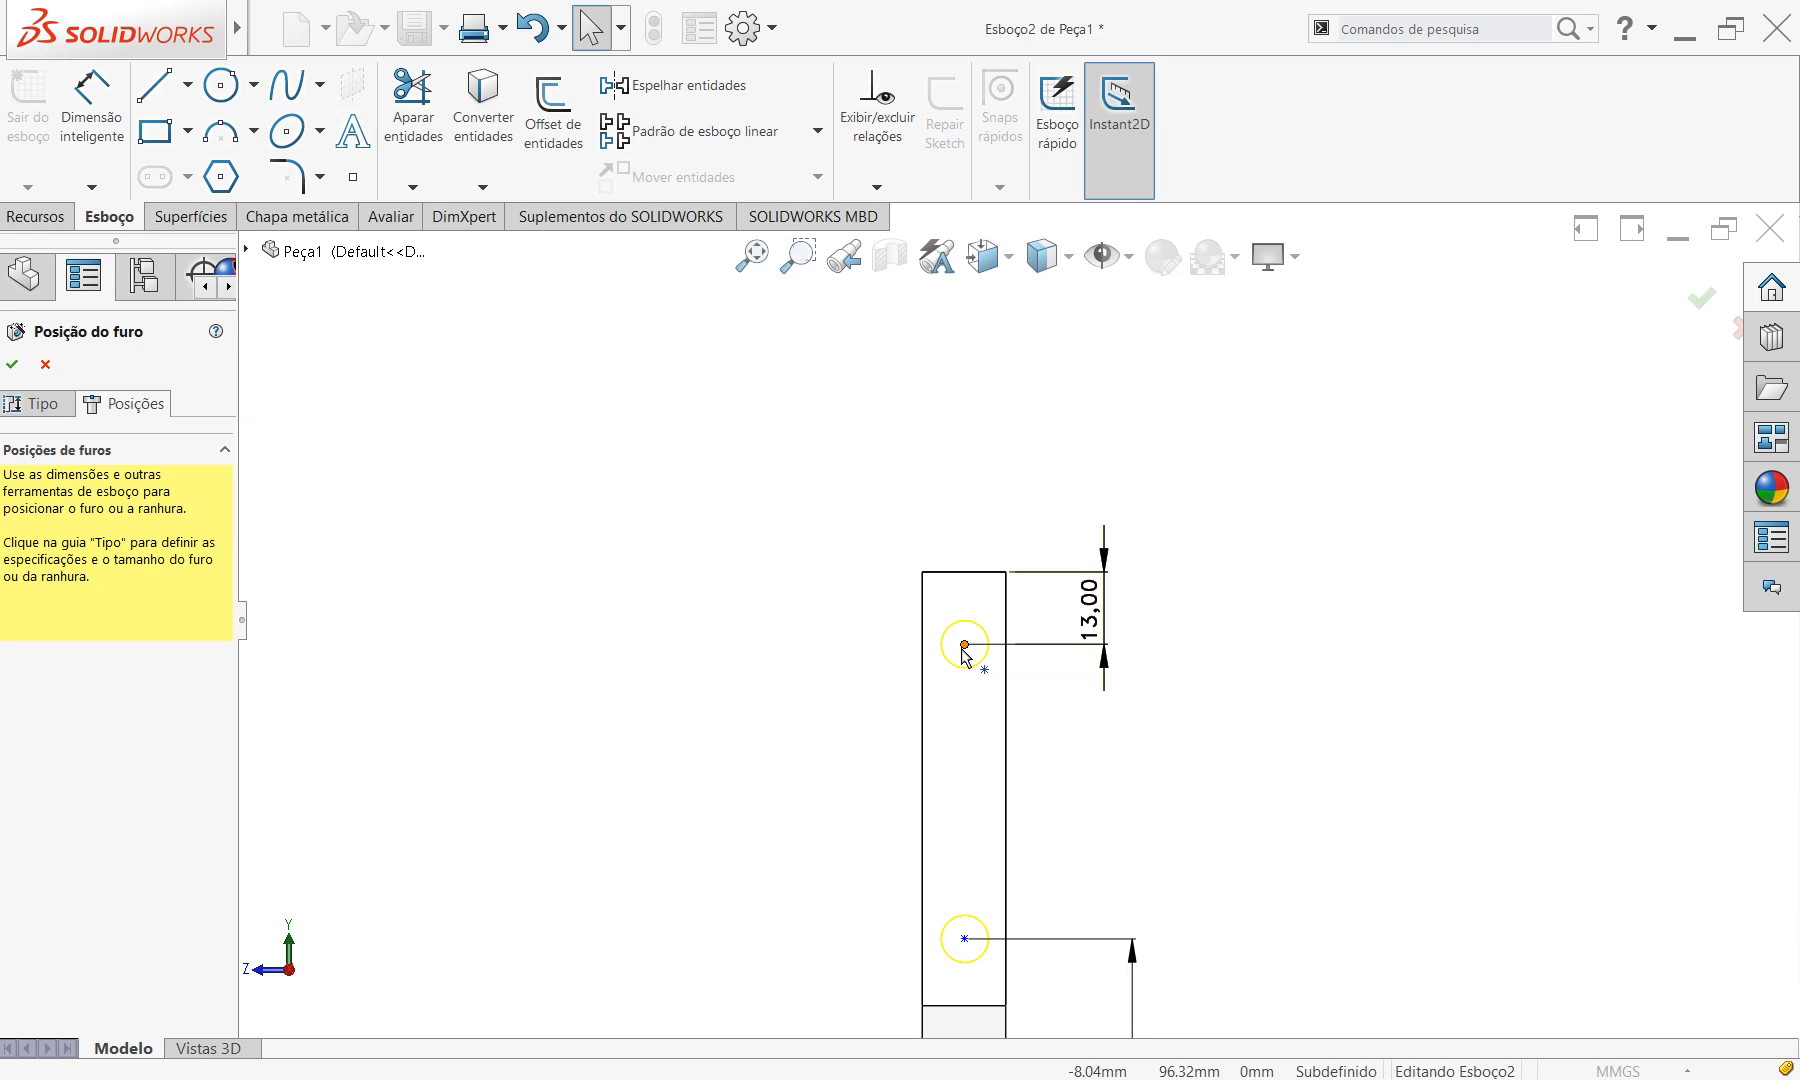
click(964, 645)
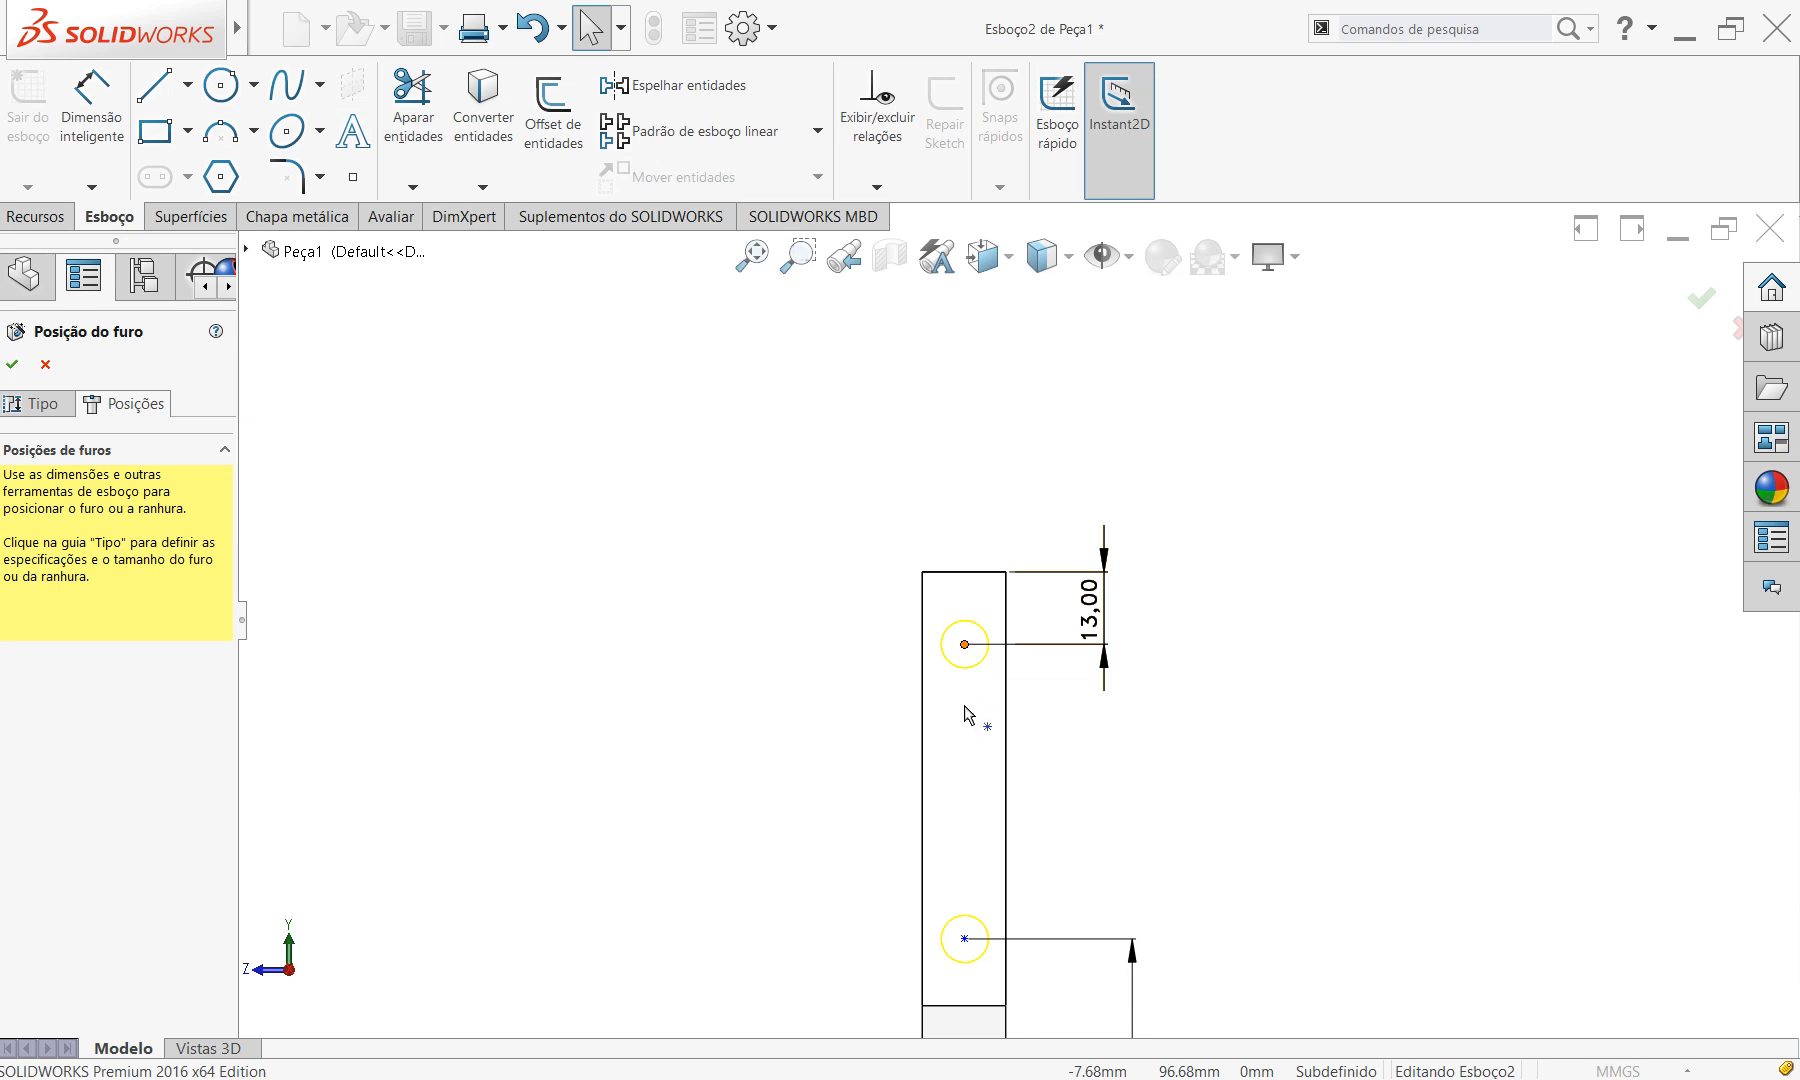
ctrl+click(966, 915)
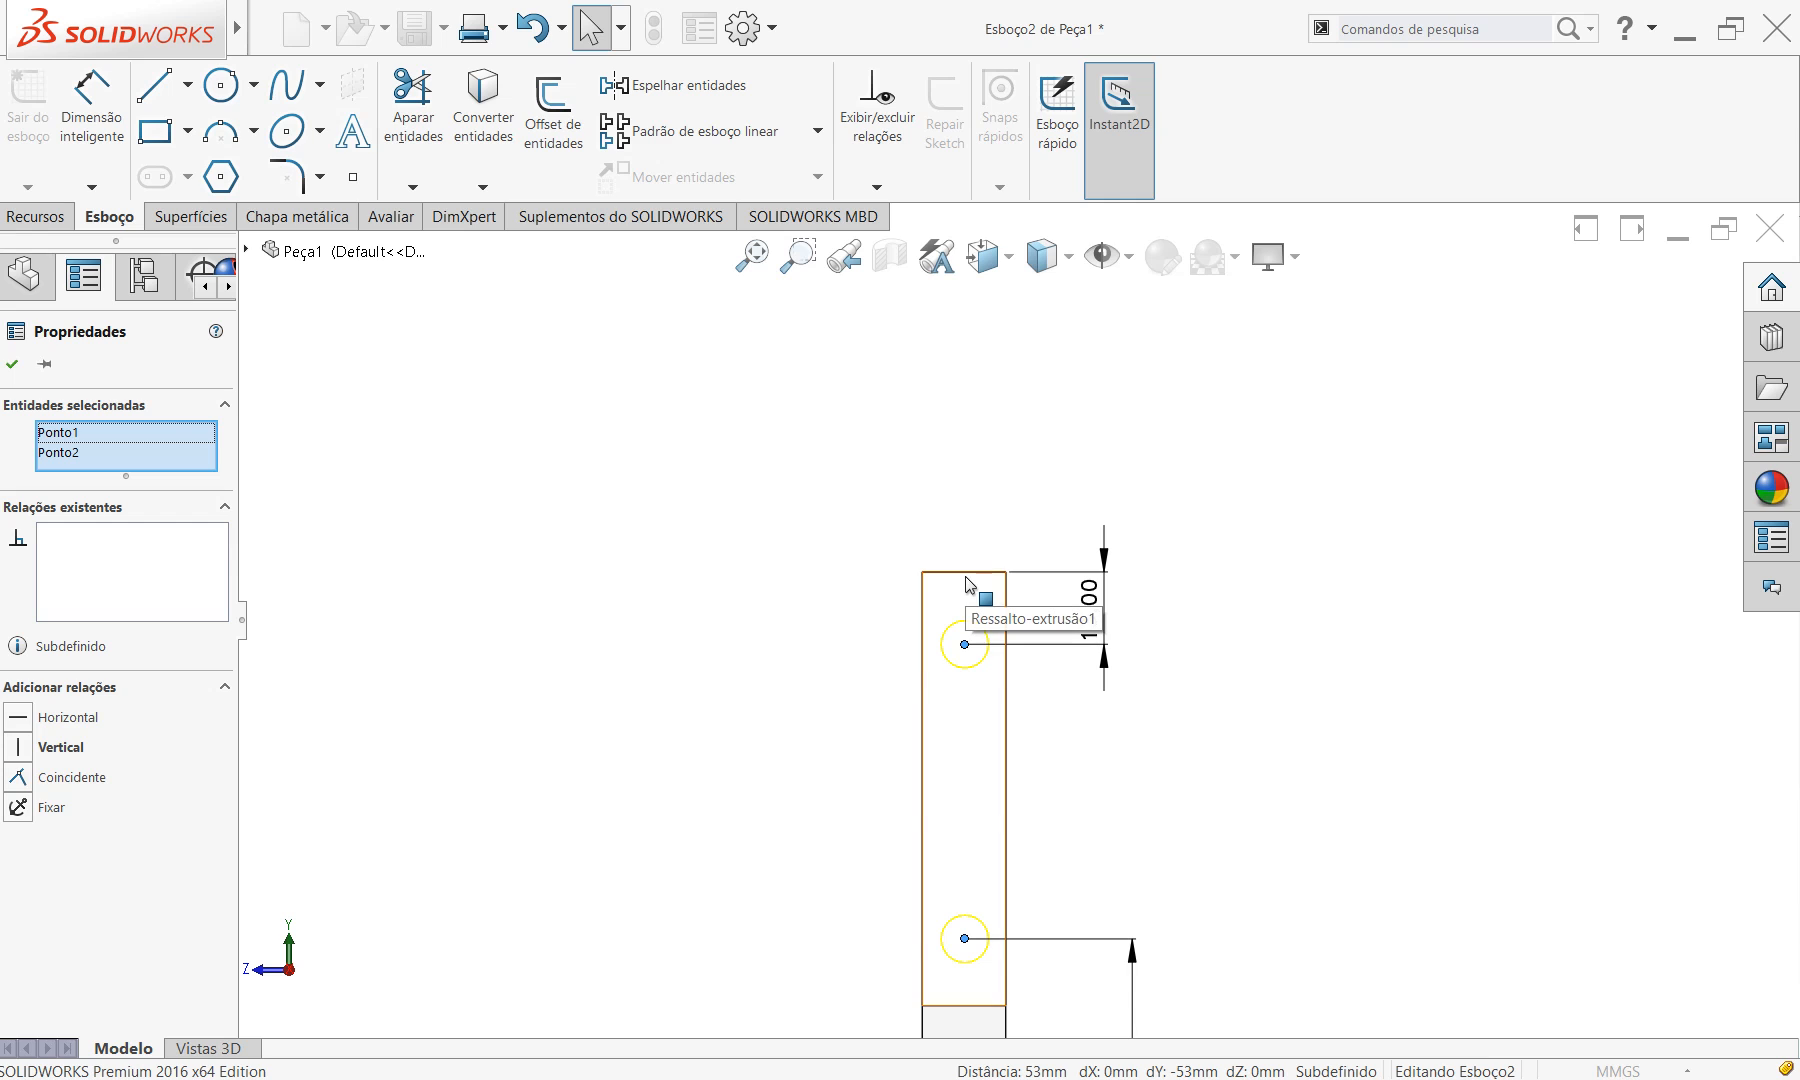
ctrl+click(965, 573)
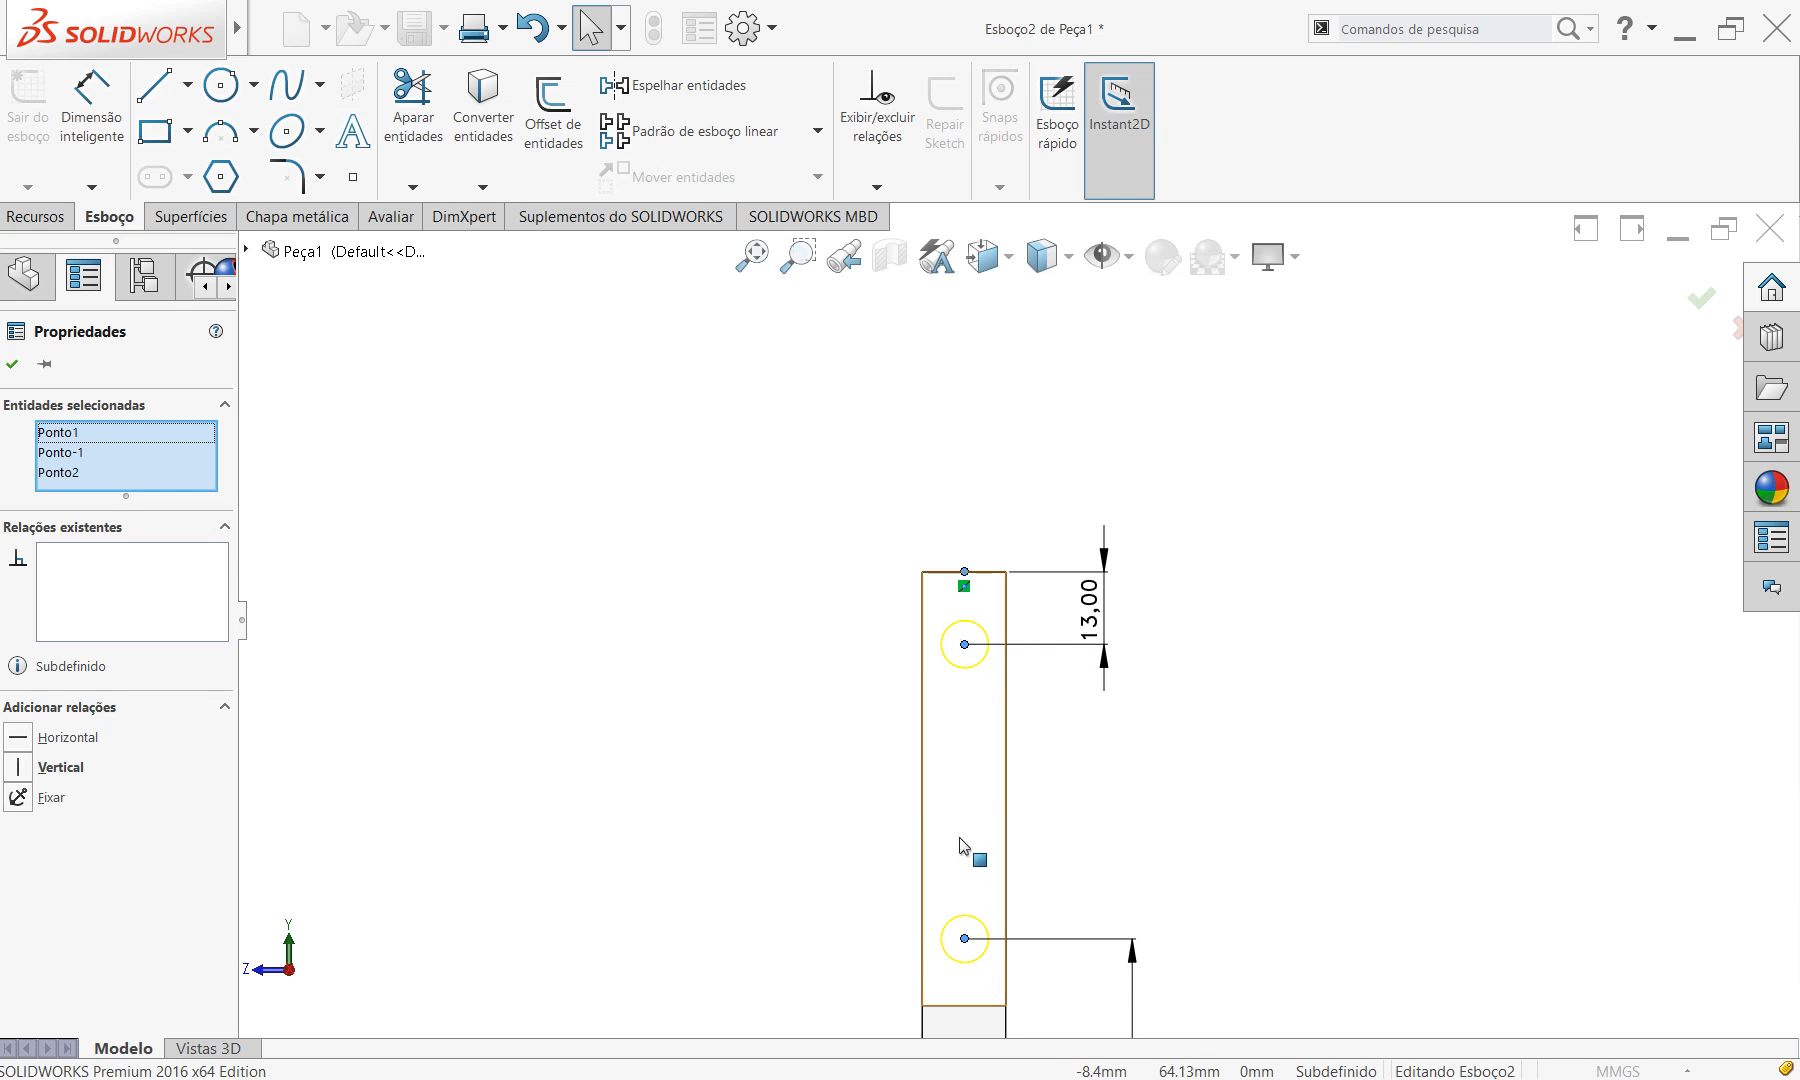
click(14, 766)
click(1300, 778)
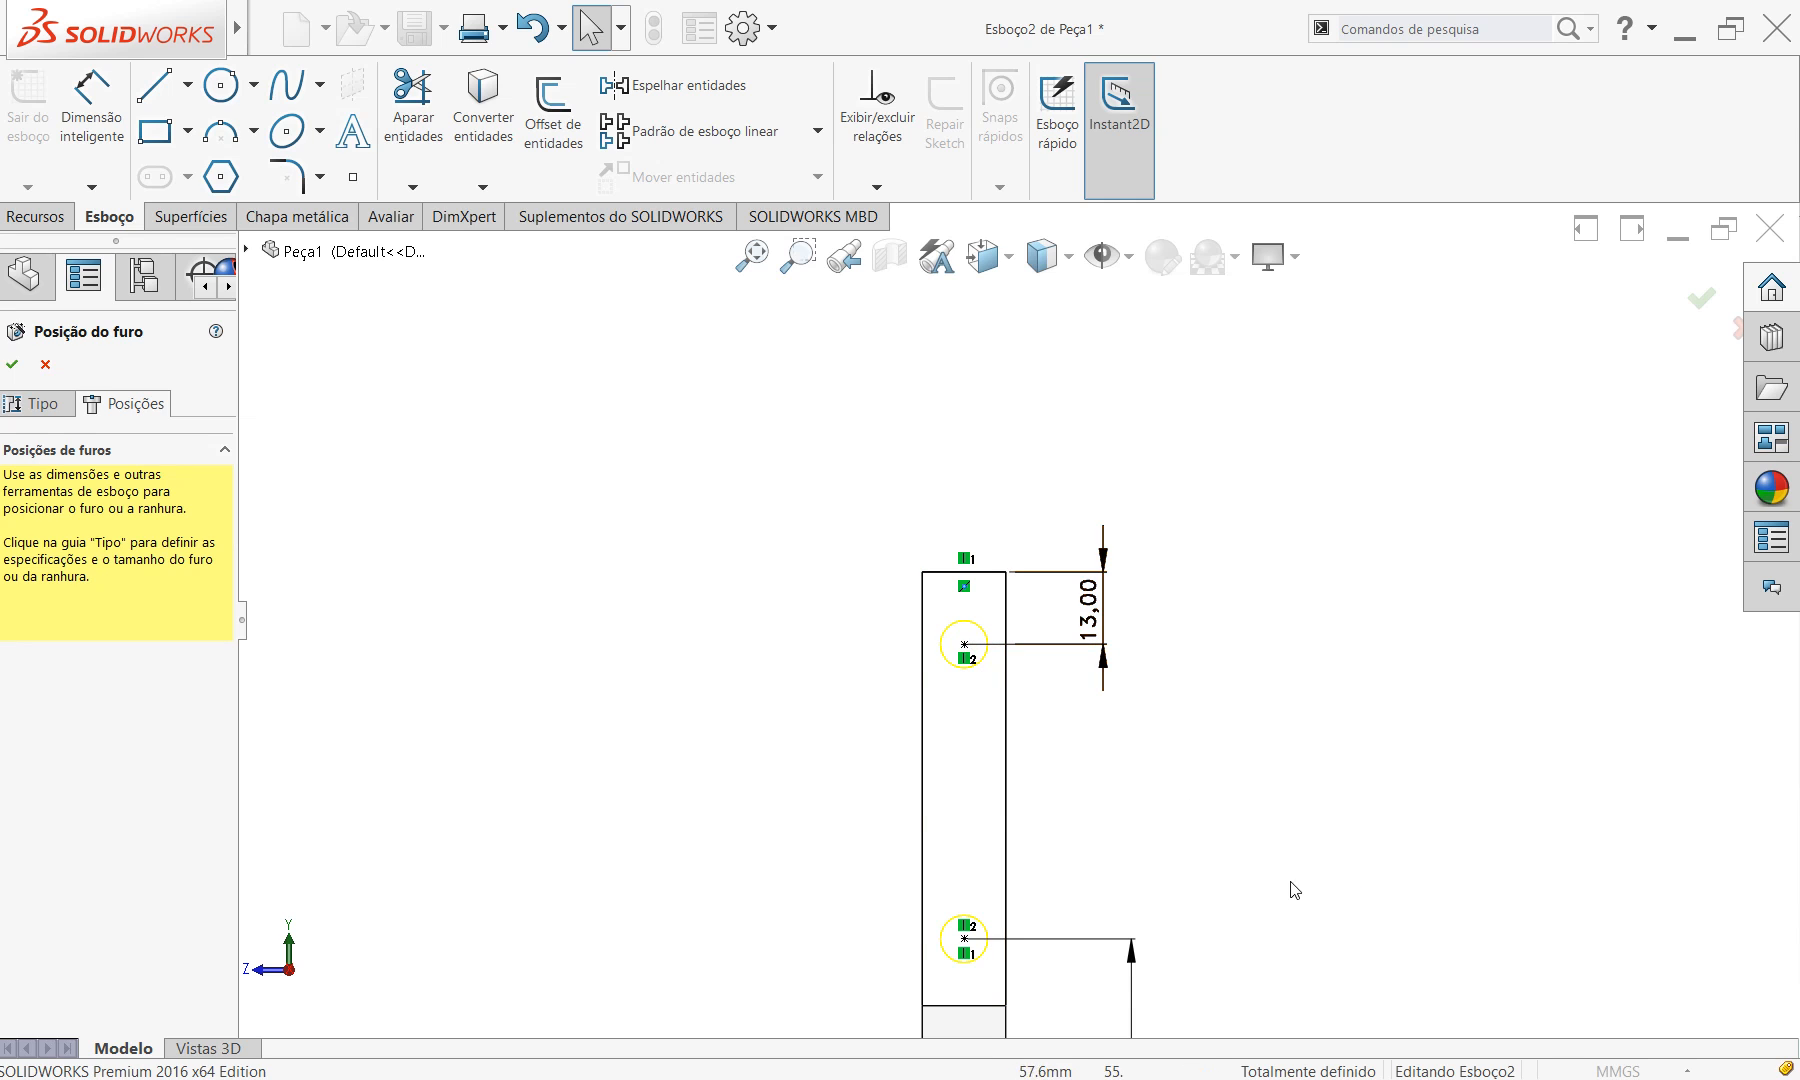
scroll(1217, 742, down, 1)
scroll(1217, 742, up, 1)
scroll(1229, 855, up, 2)
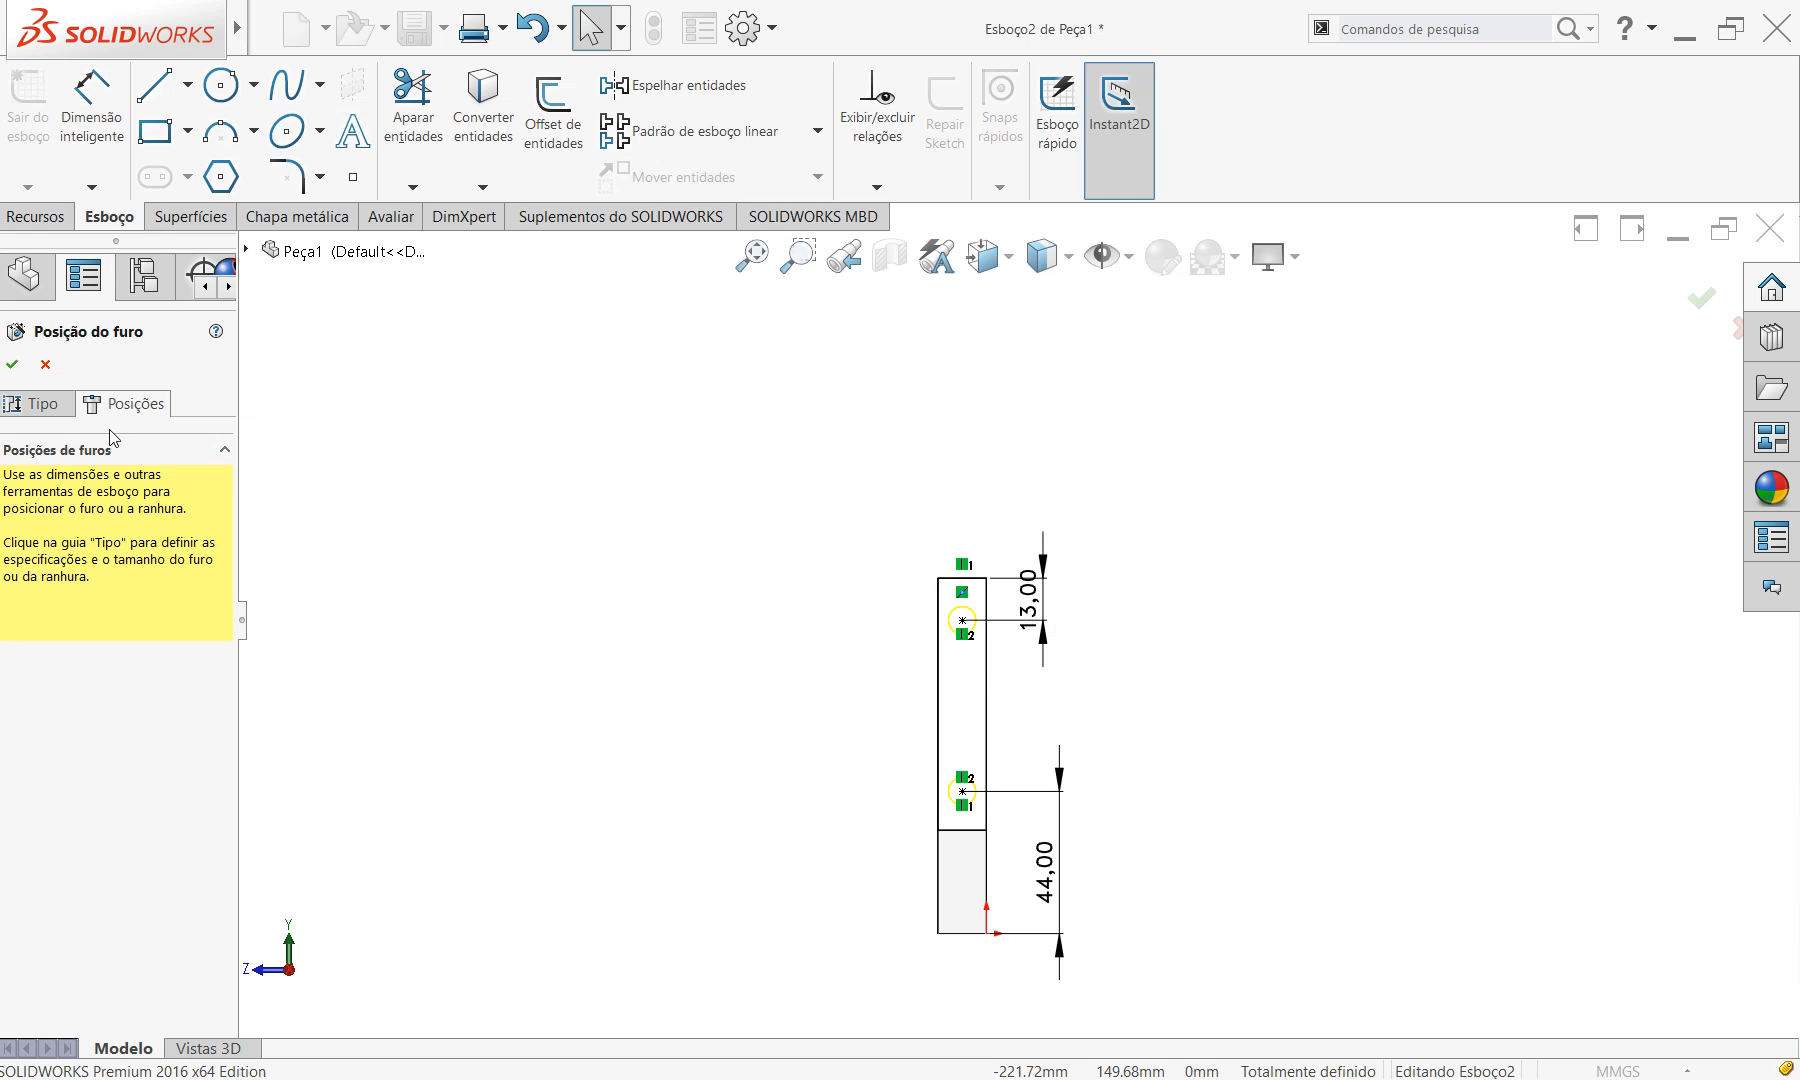
Finish the hole placement to create the two M10 tapped holes and inspect them on the jaw.
click(12, 363)
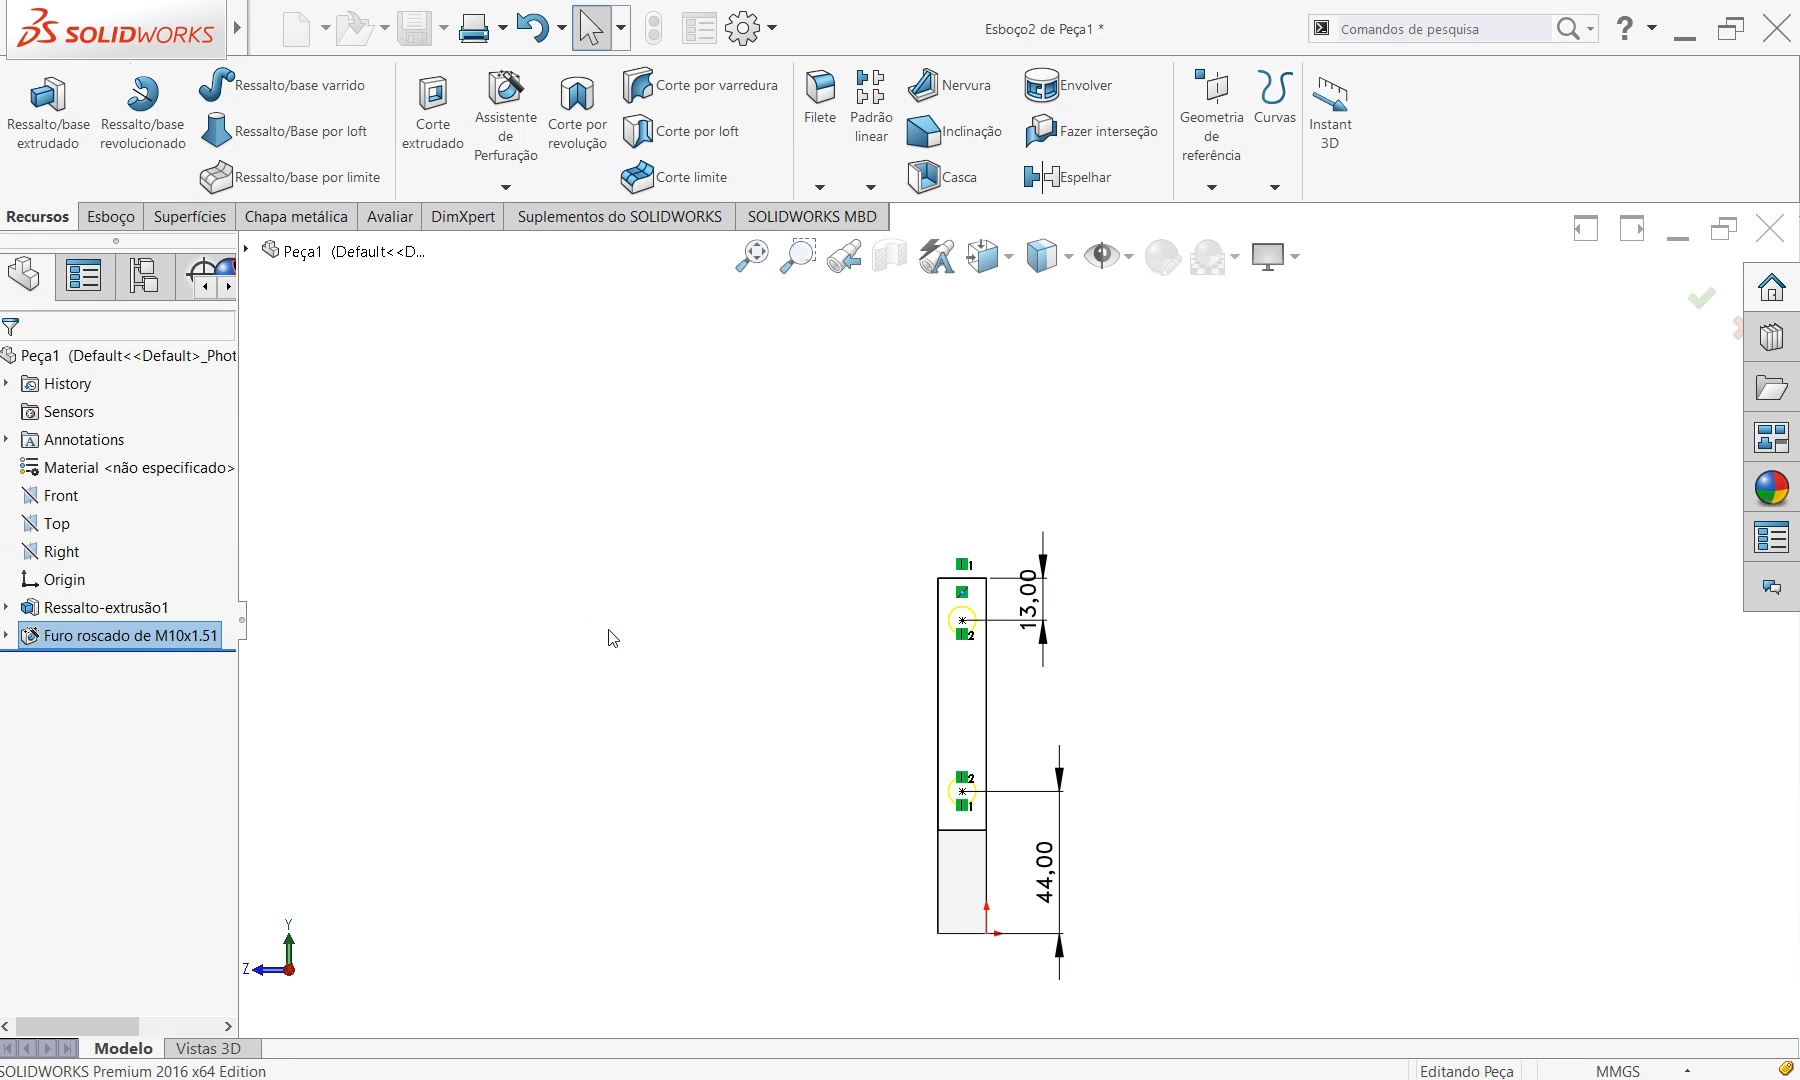
middle_drag(1069, 803, 1168, 720)
scroll(1000, 743, down, 3)
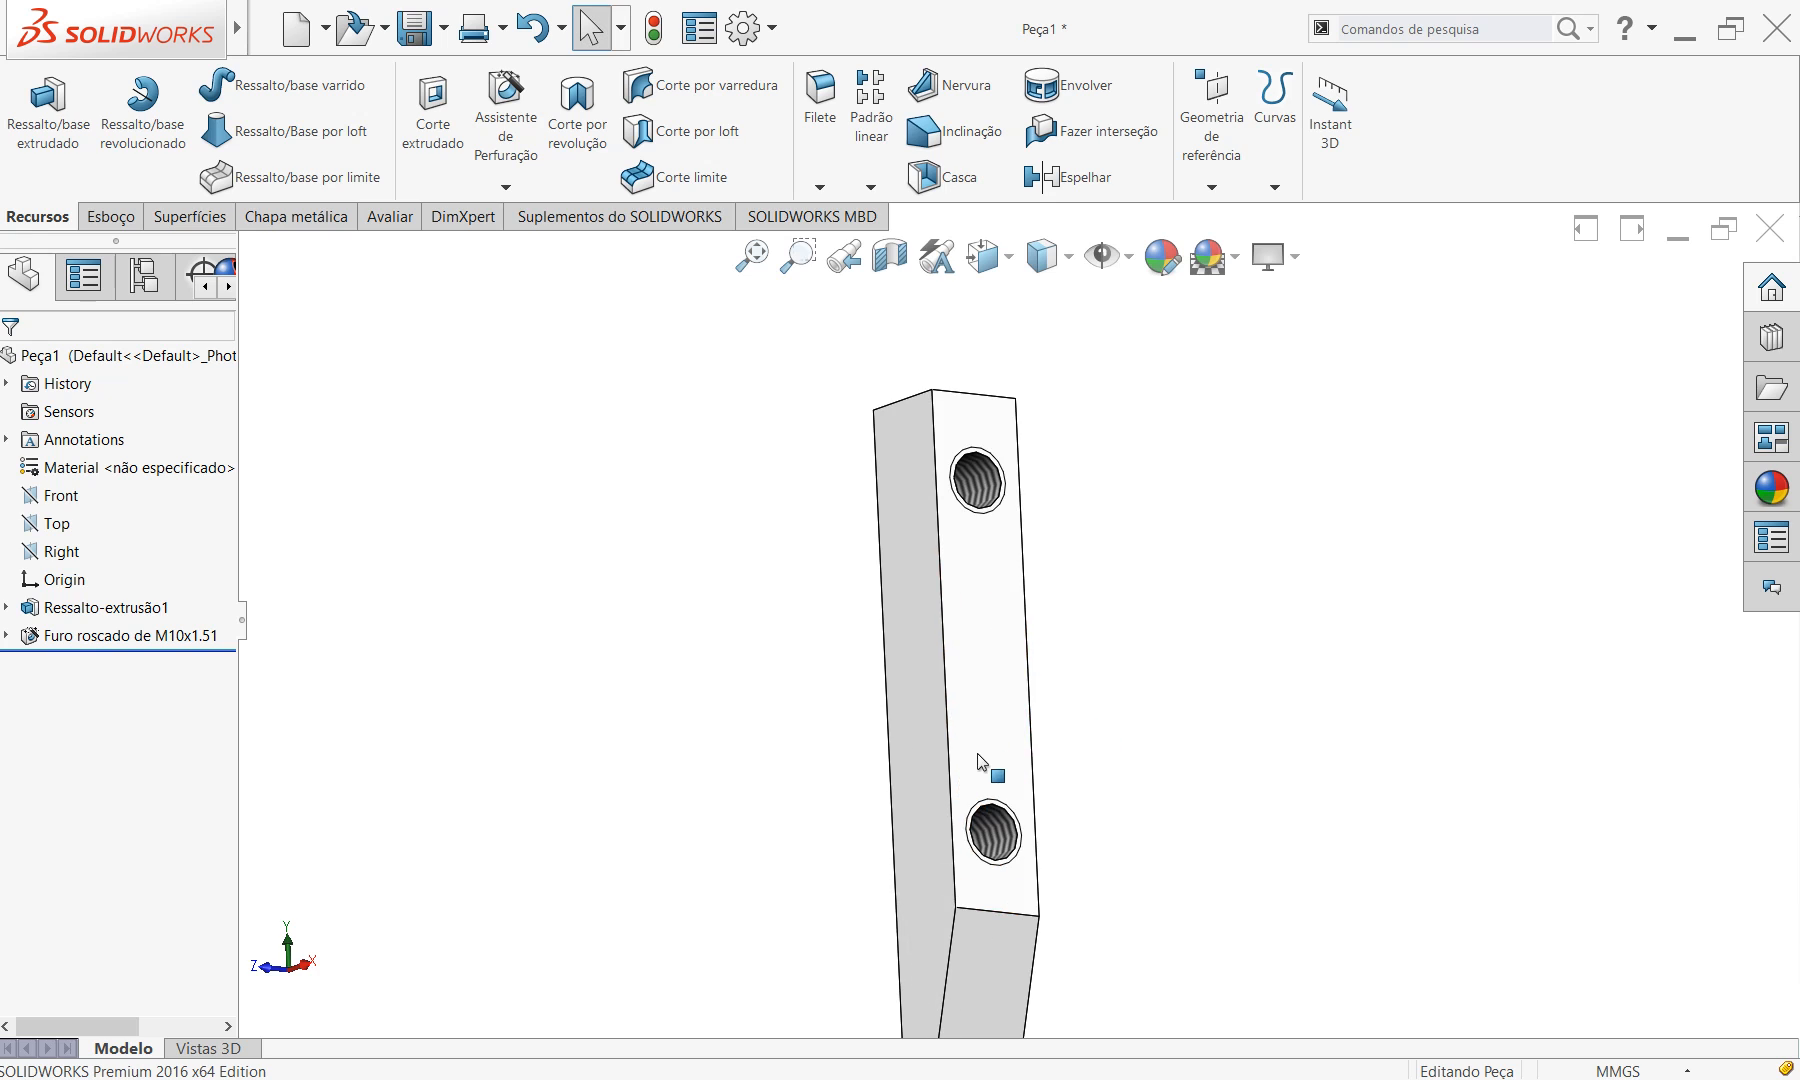
scroll(1106, 878, up, 2)
scroll(1029, 922, down, 1)
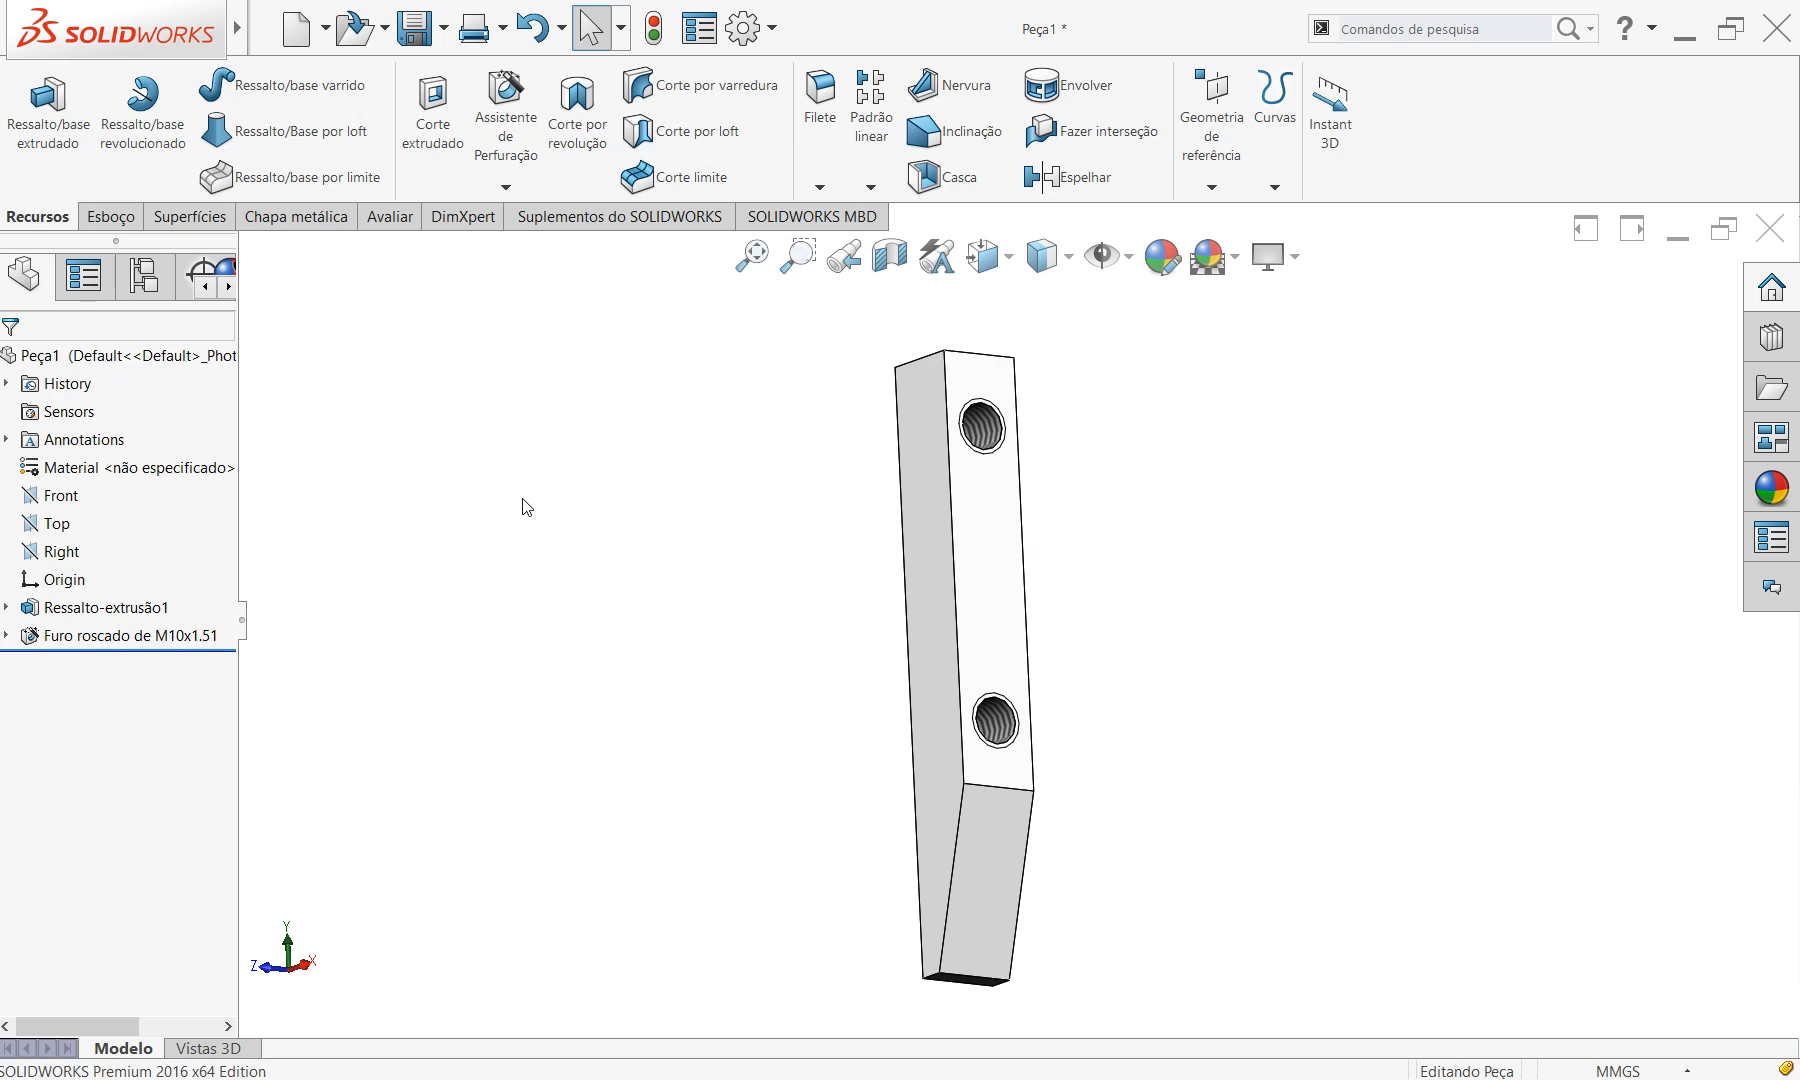
Start saving the part under a new name and create a Torninho Mecânico folder inside the desktop folder Desenhos realizados no minicurso de Solidworks.
click(443, 27)
click(470, 87)
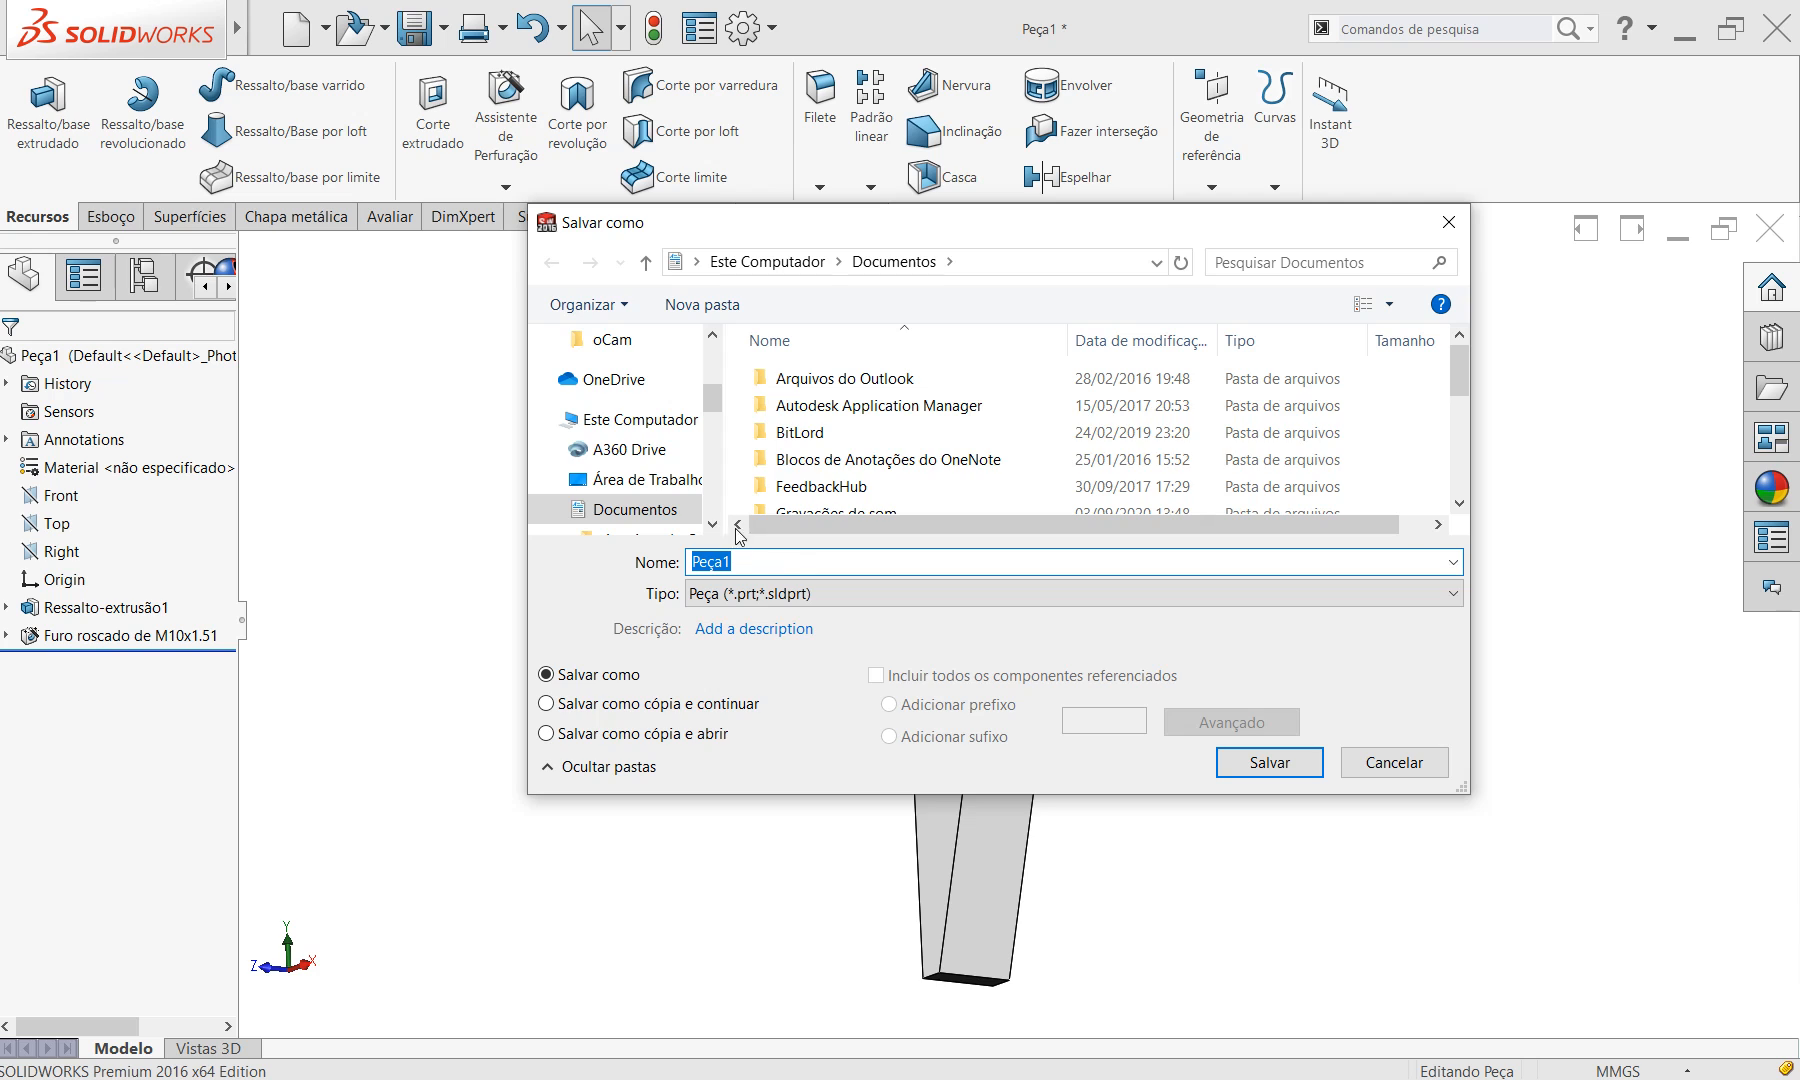
click(668, 482)
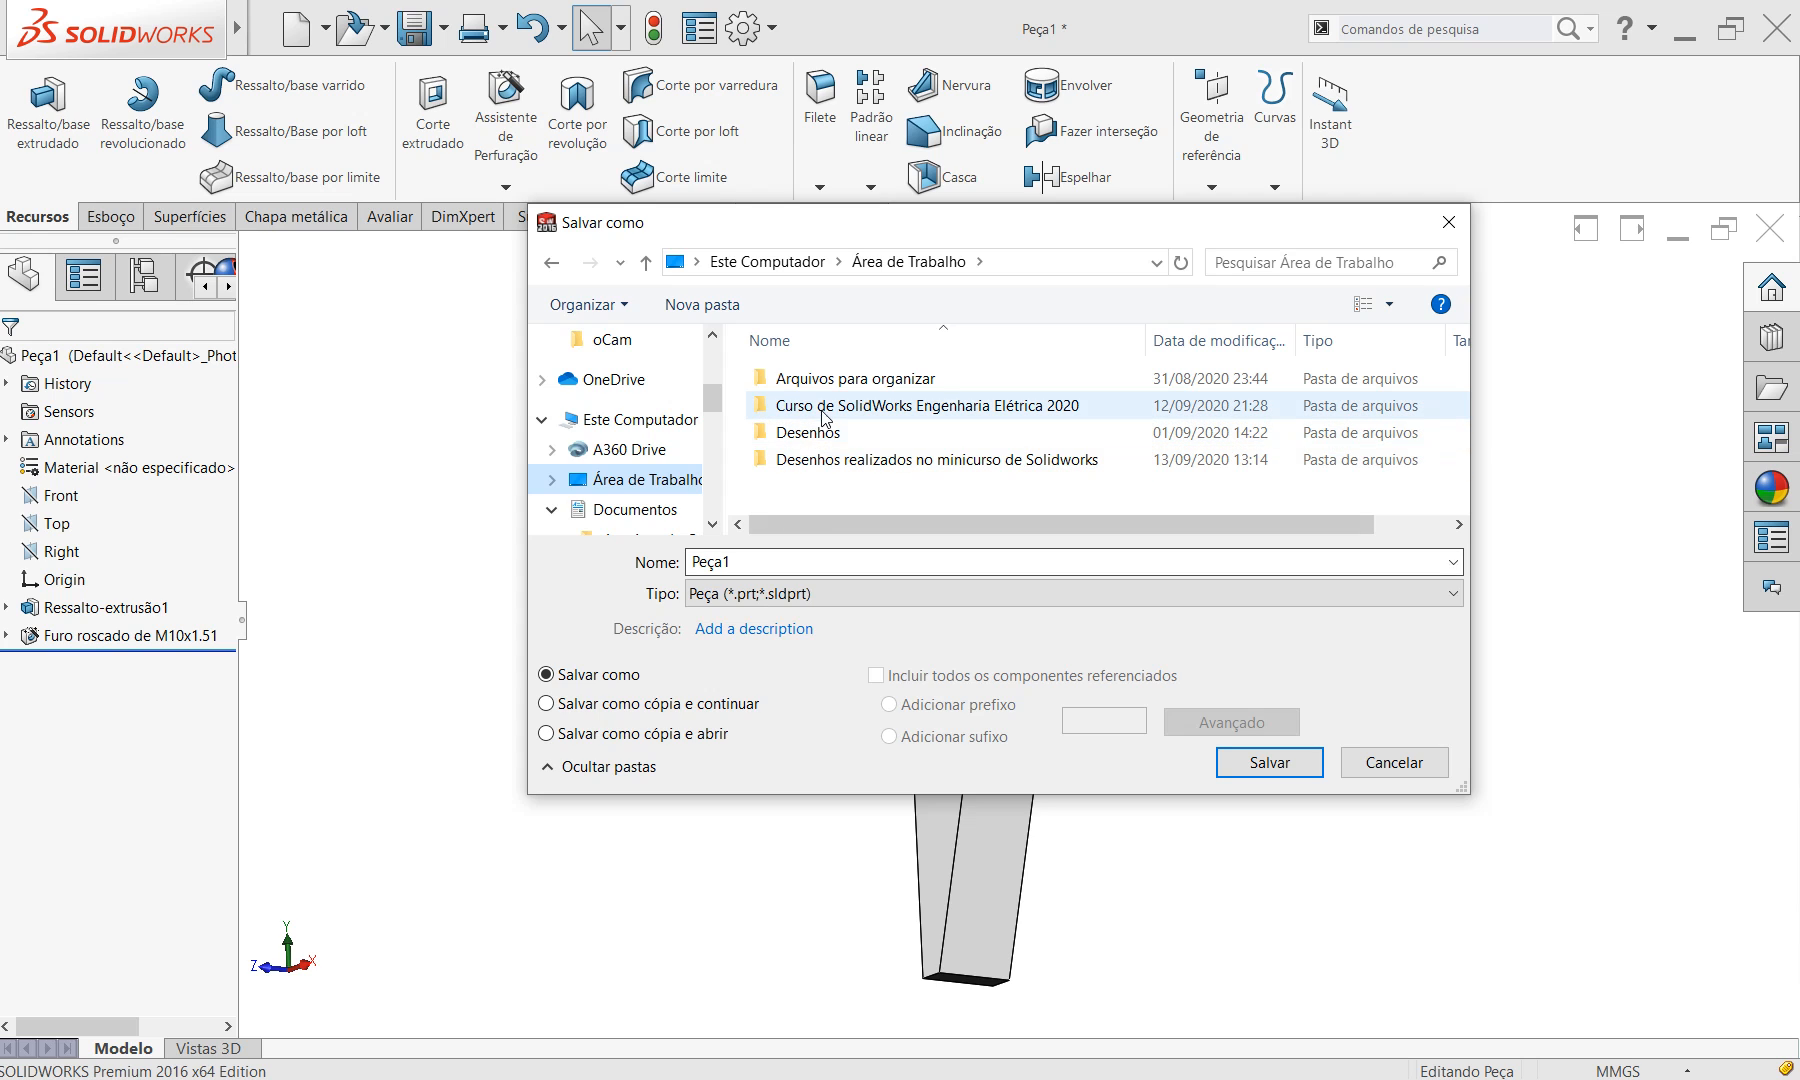
double_click(838, 462)
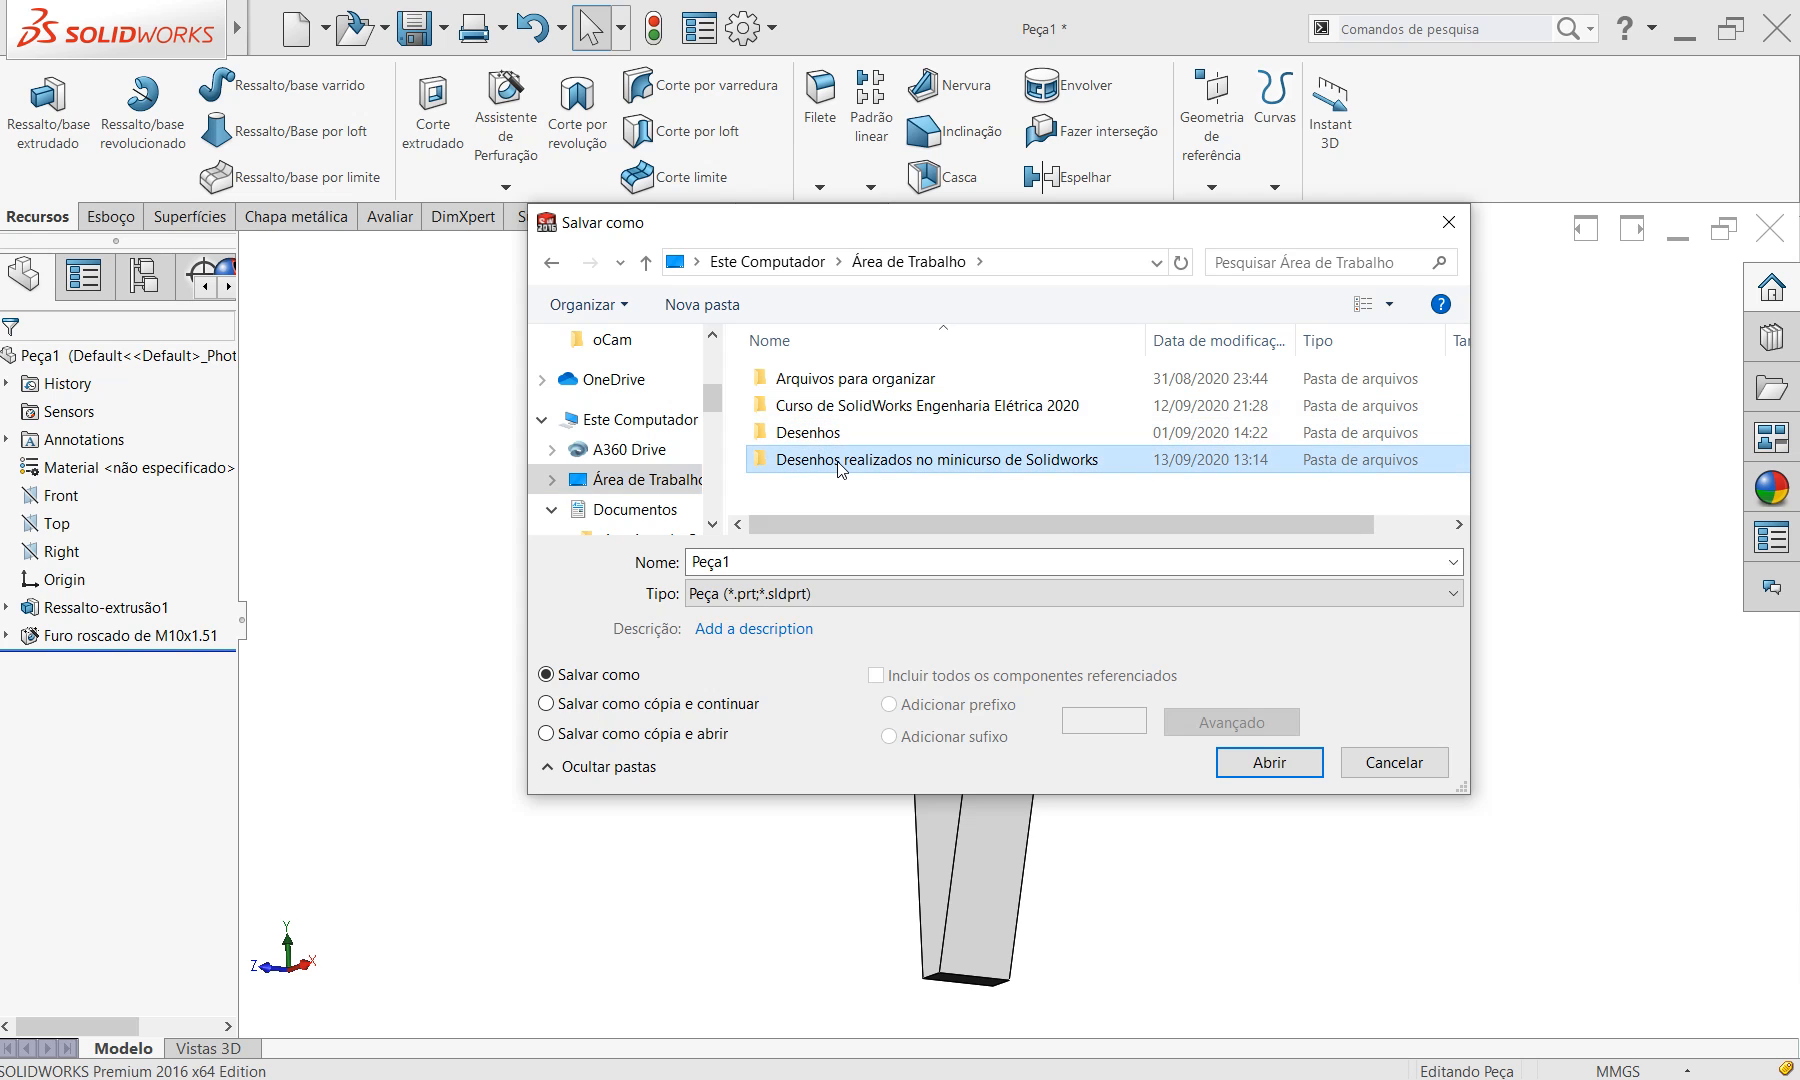
click(703, 304)
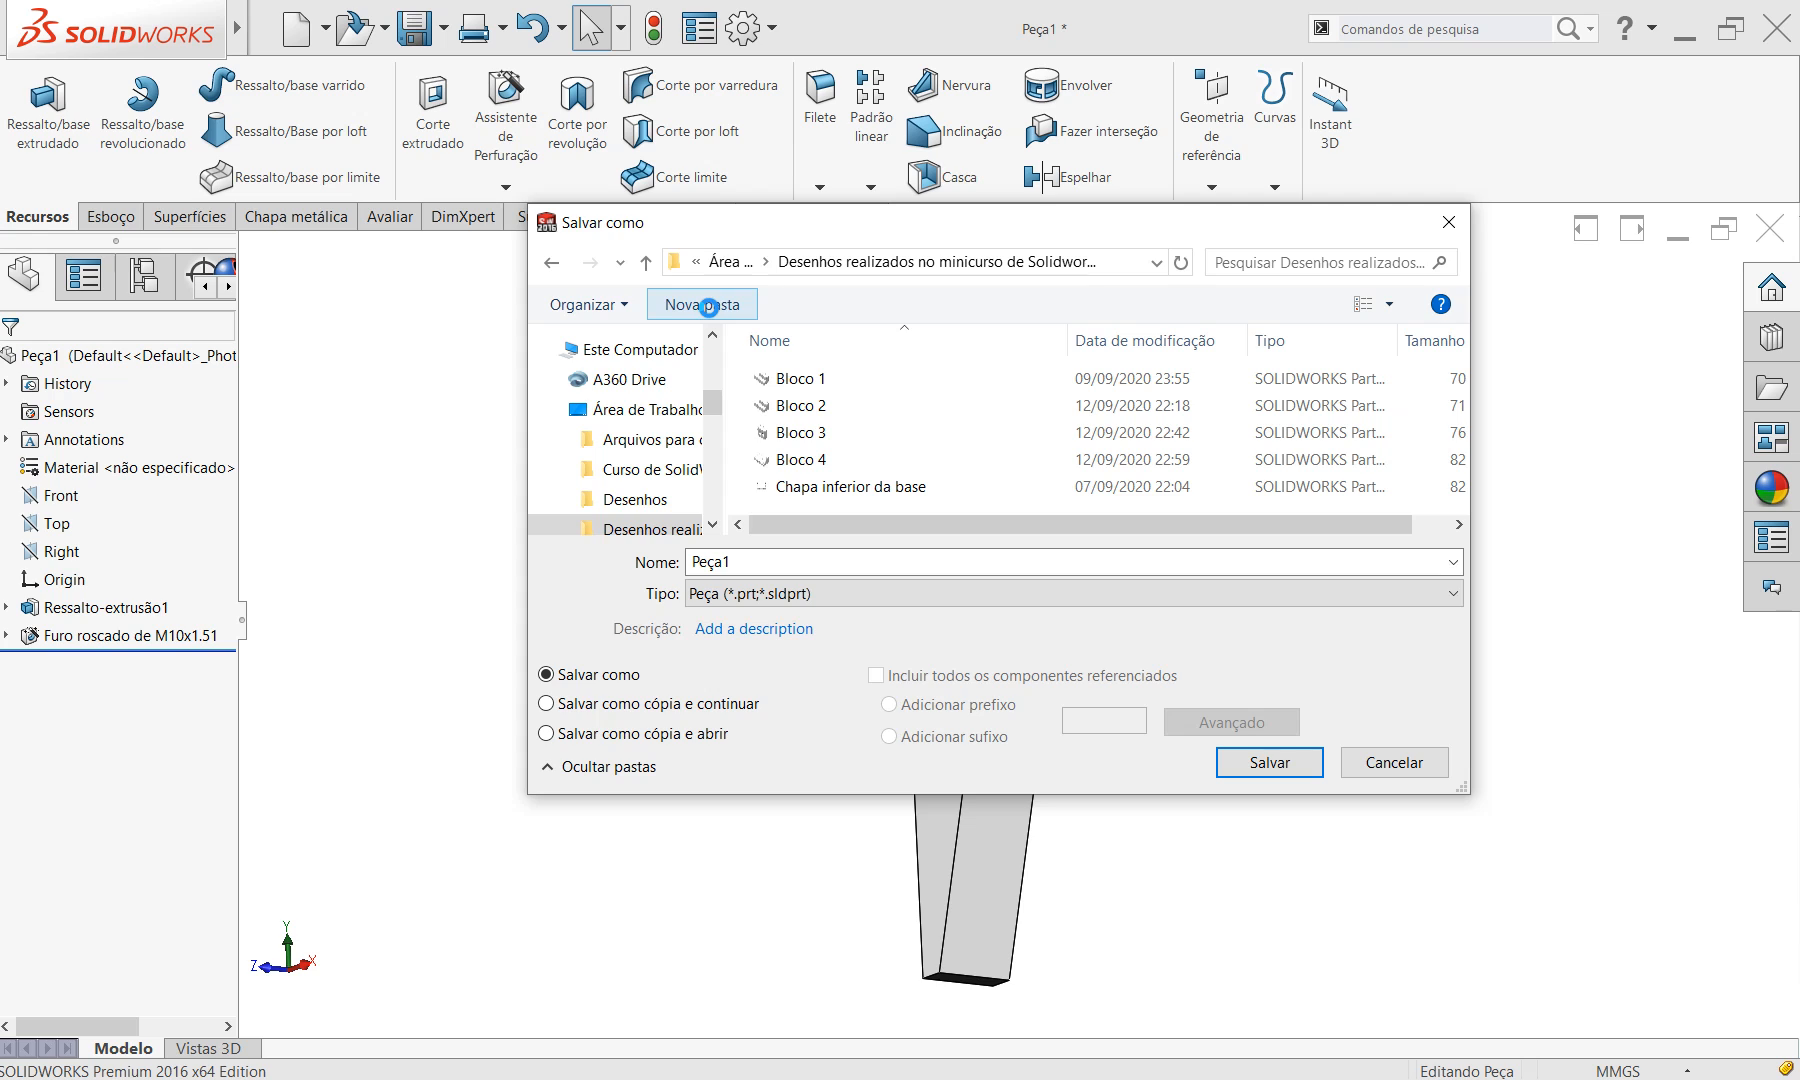
text(T)
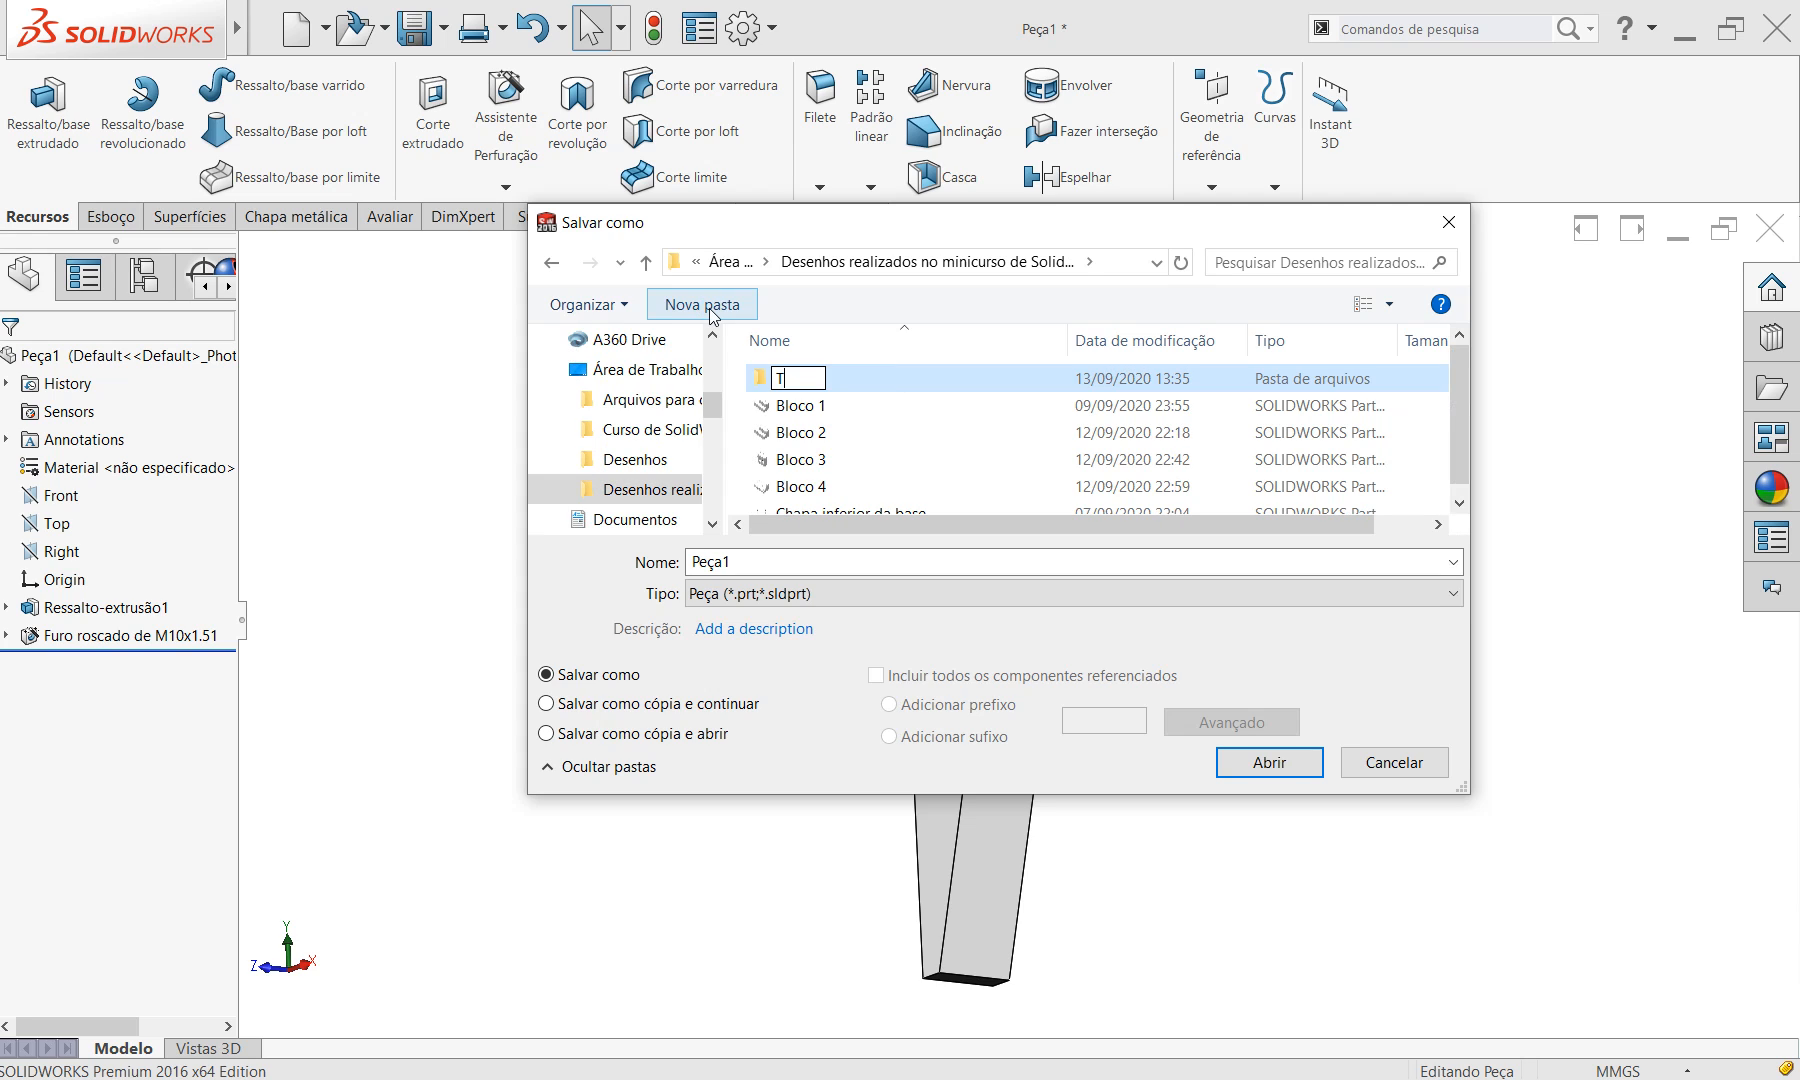
text(orninho Mecânico)
click(1269, 763)
Save the part as Garra 1 in the Torninho Mecânico folder and show it in isometric view.
click(789, 562)
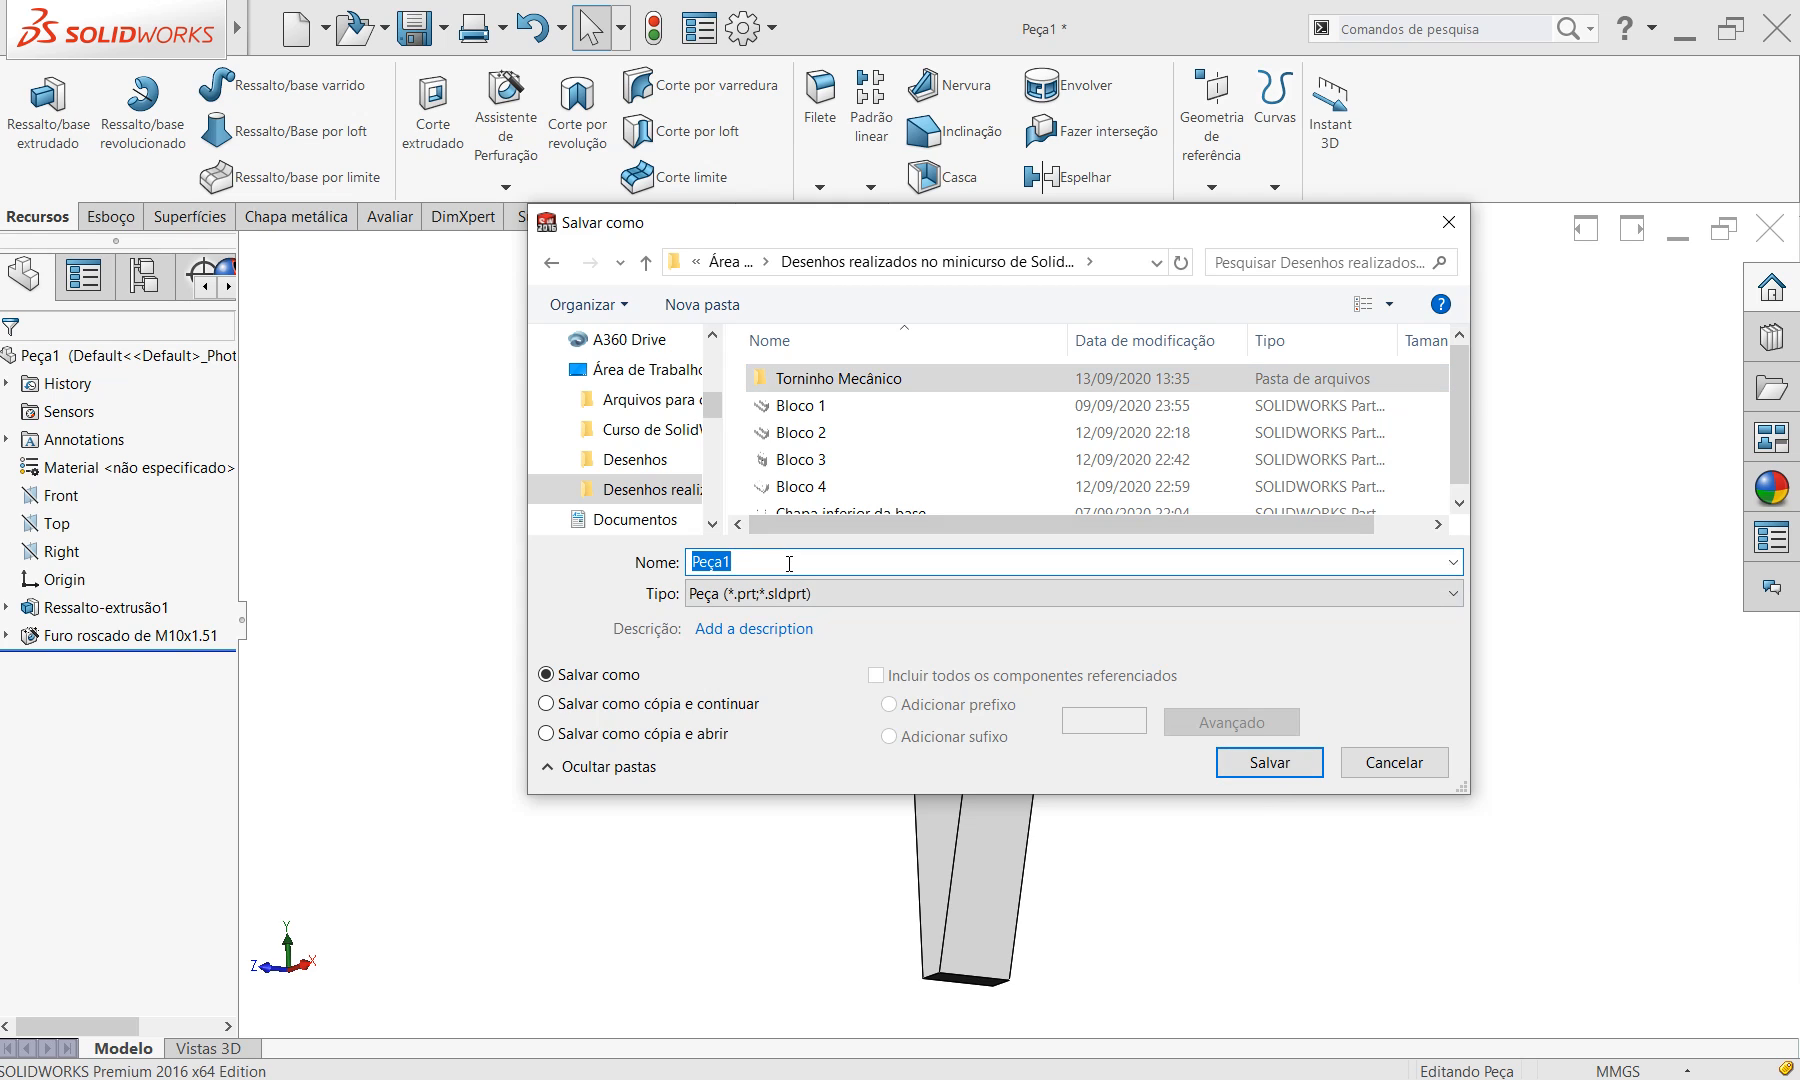
text(Garra 1)
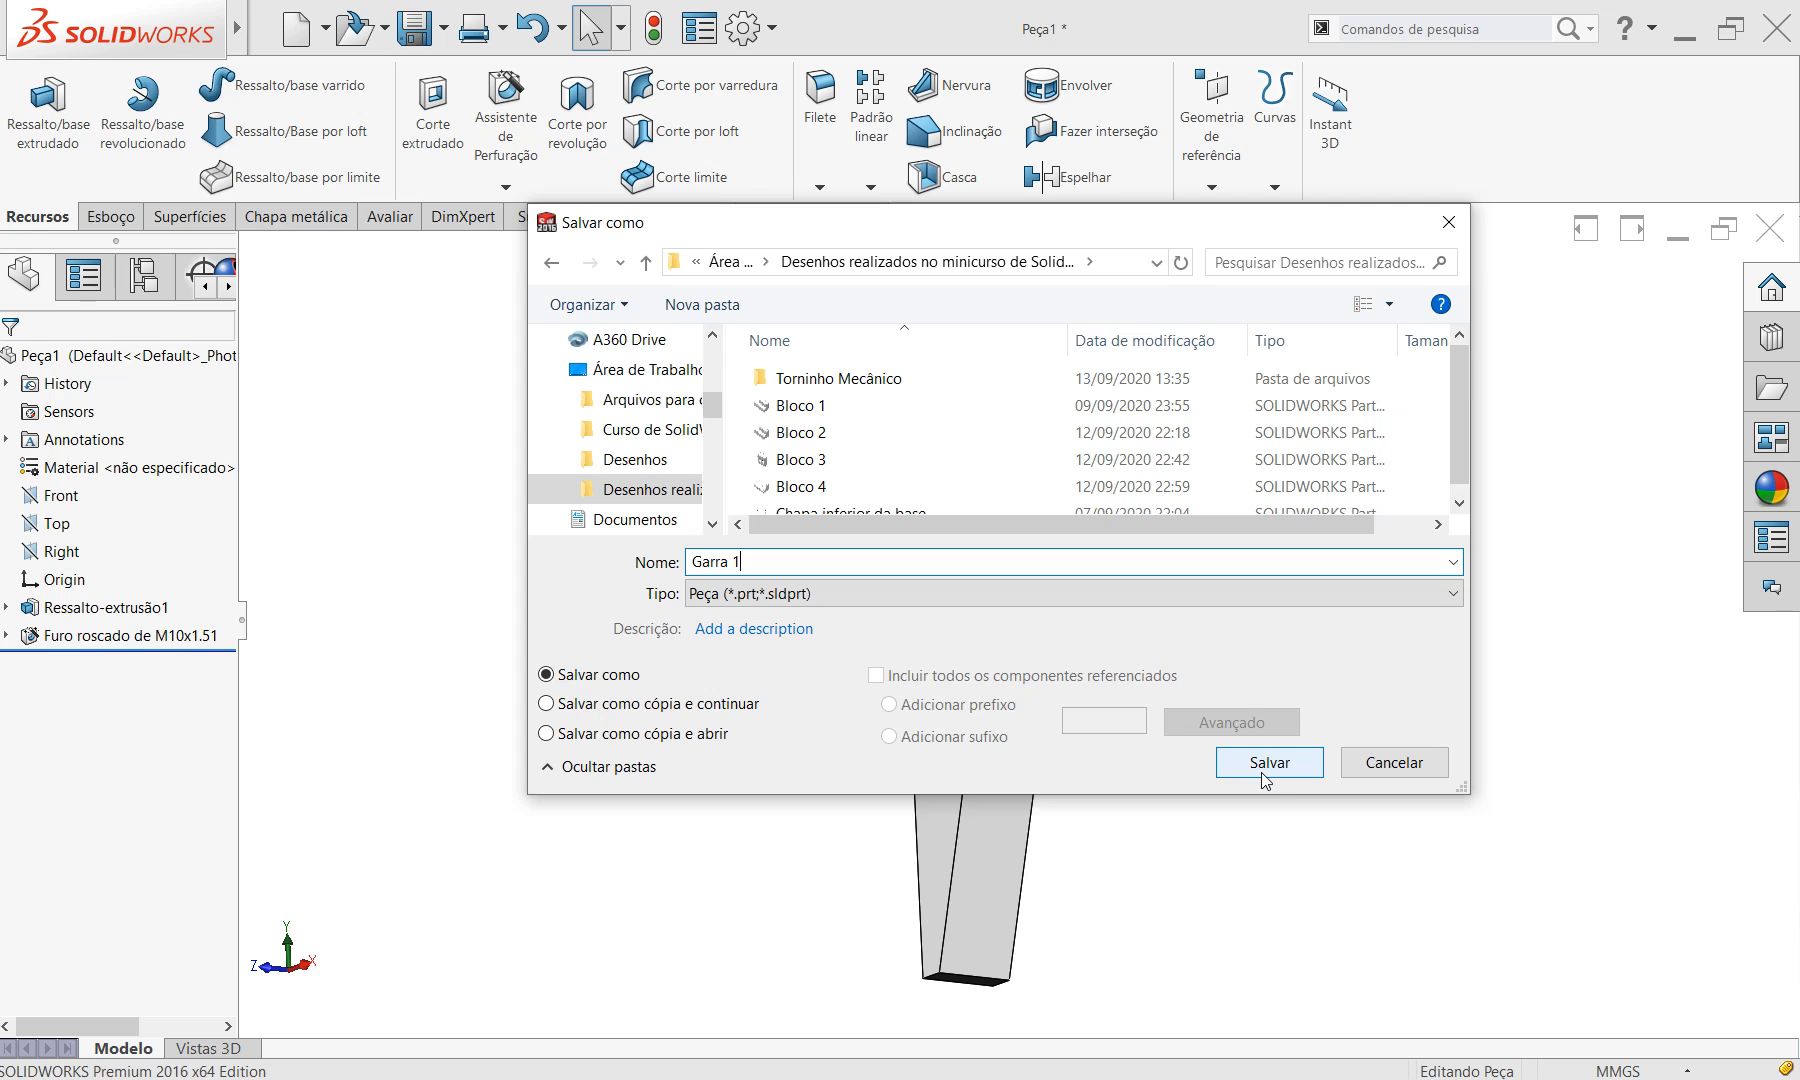
double_click(816, 378)
click(1312, 764)
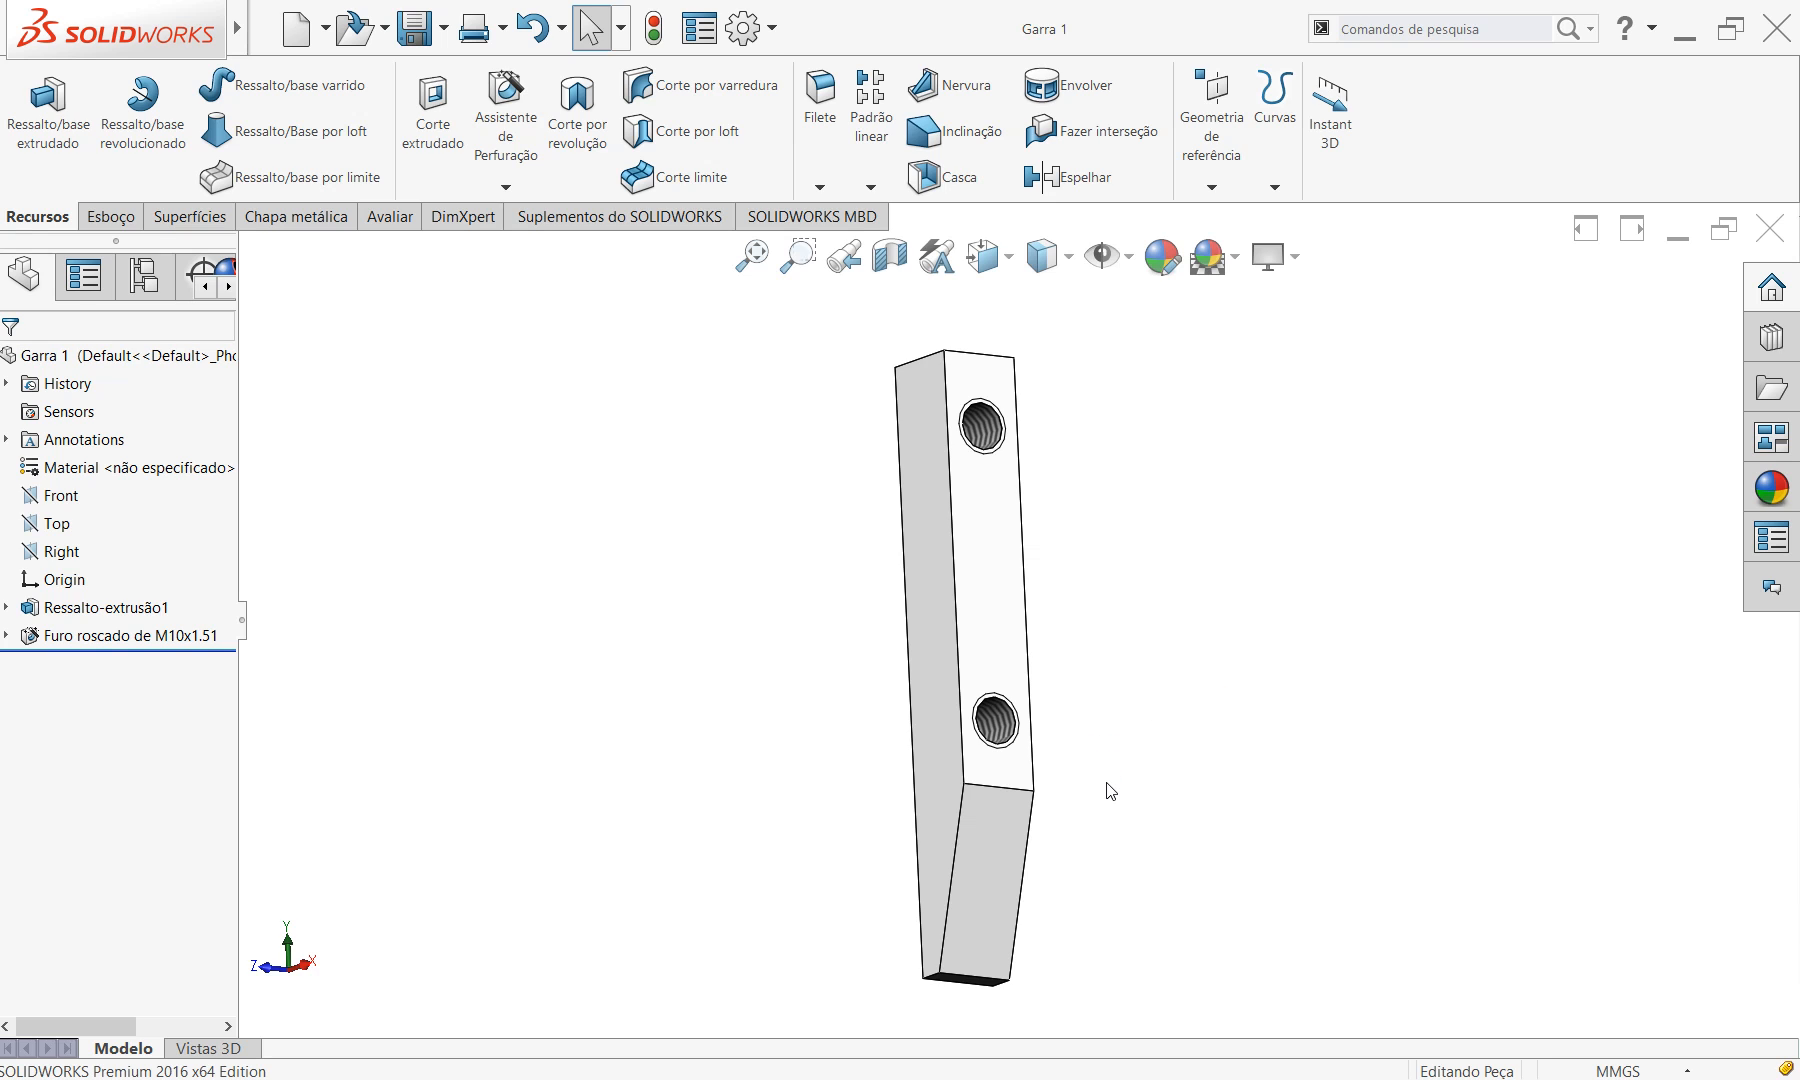
key(ctrl+7)
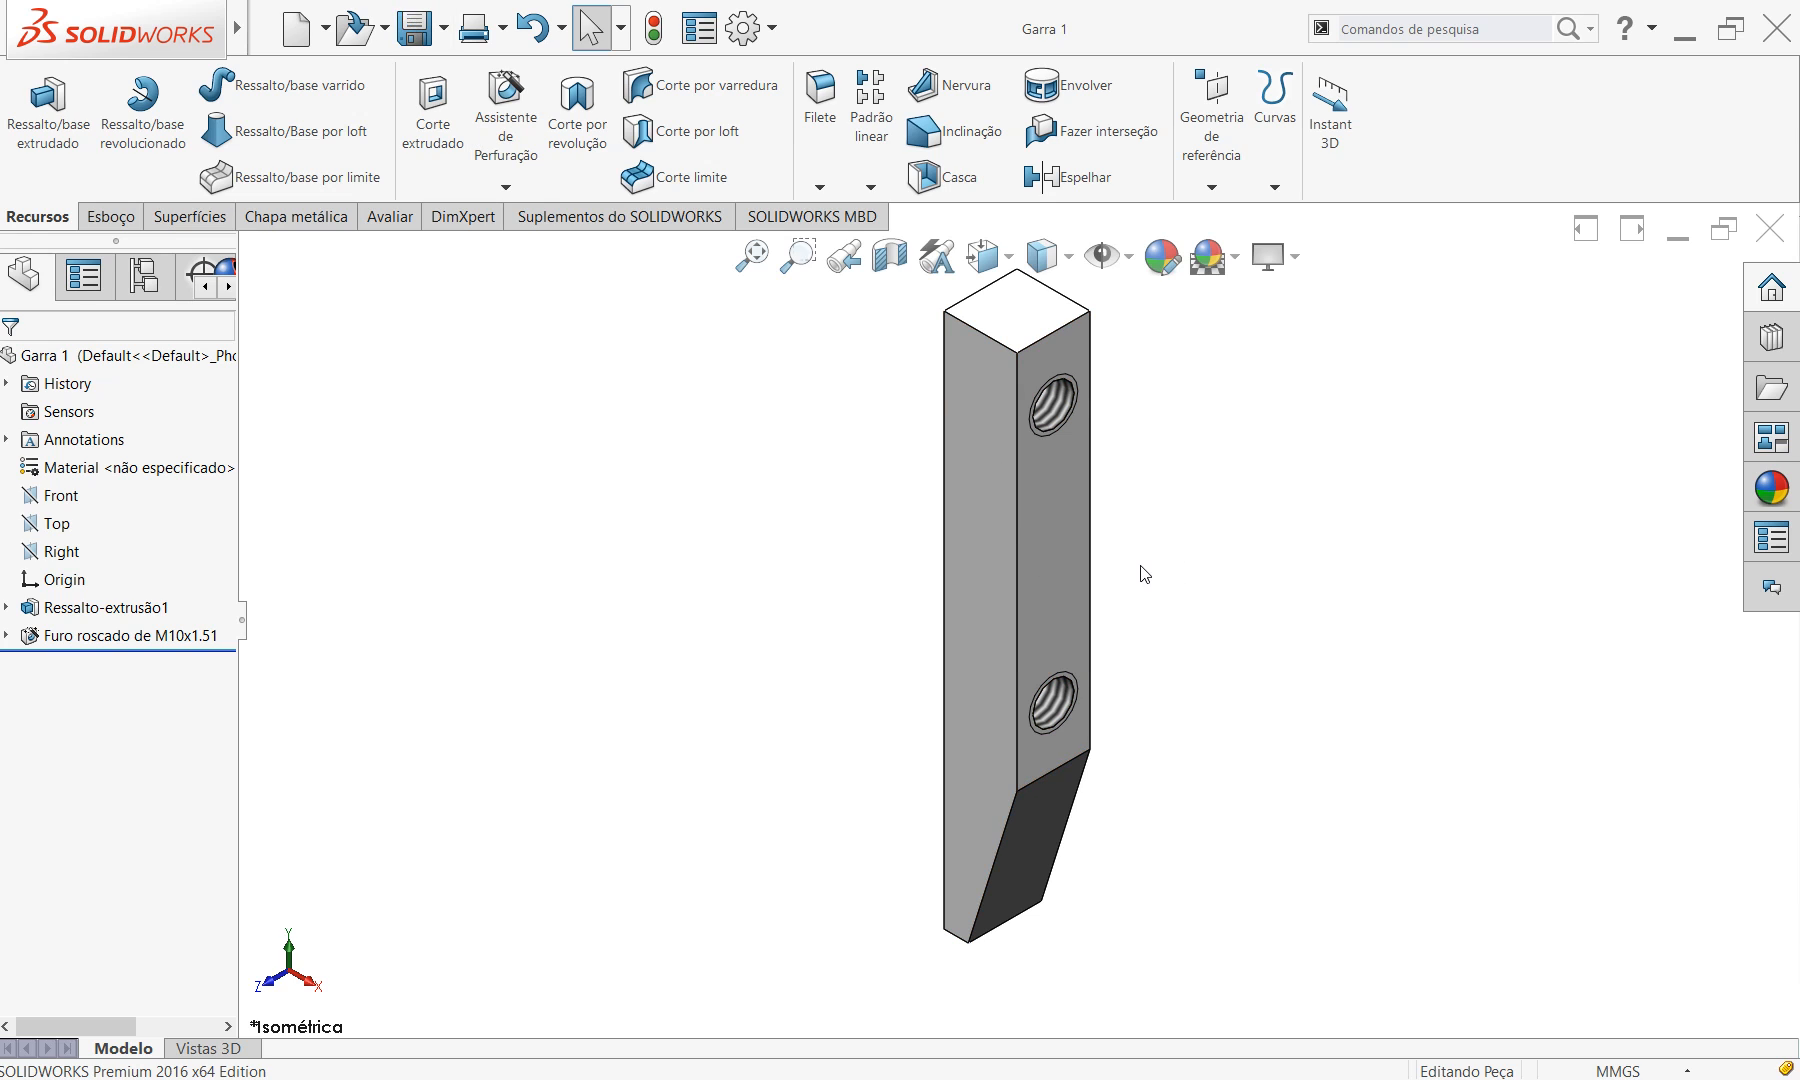
Close the Garra 1 part and create a new part from the custom 2020 template.
click(1771, 232)
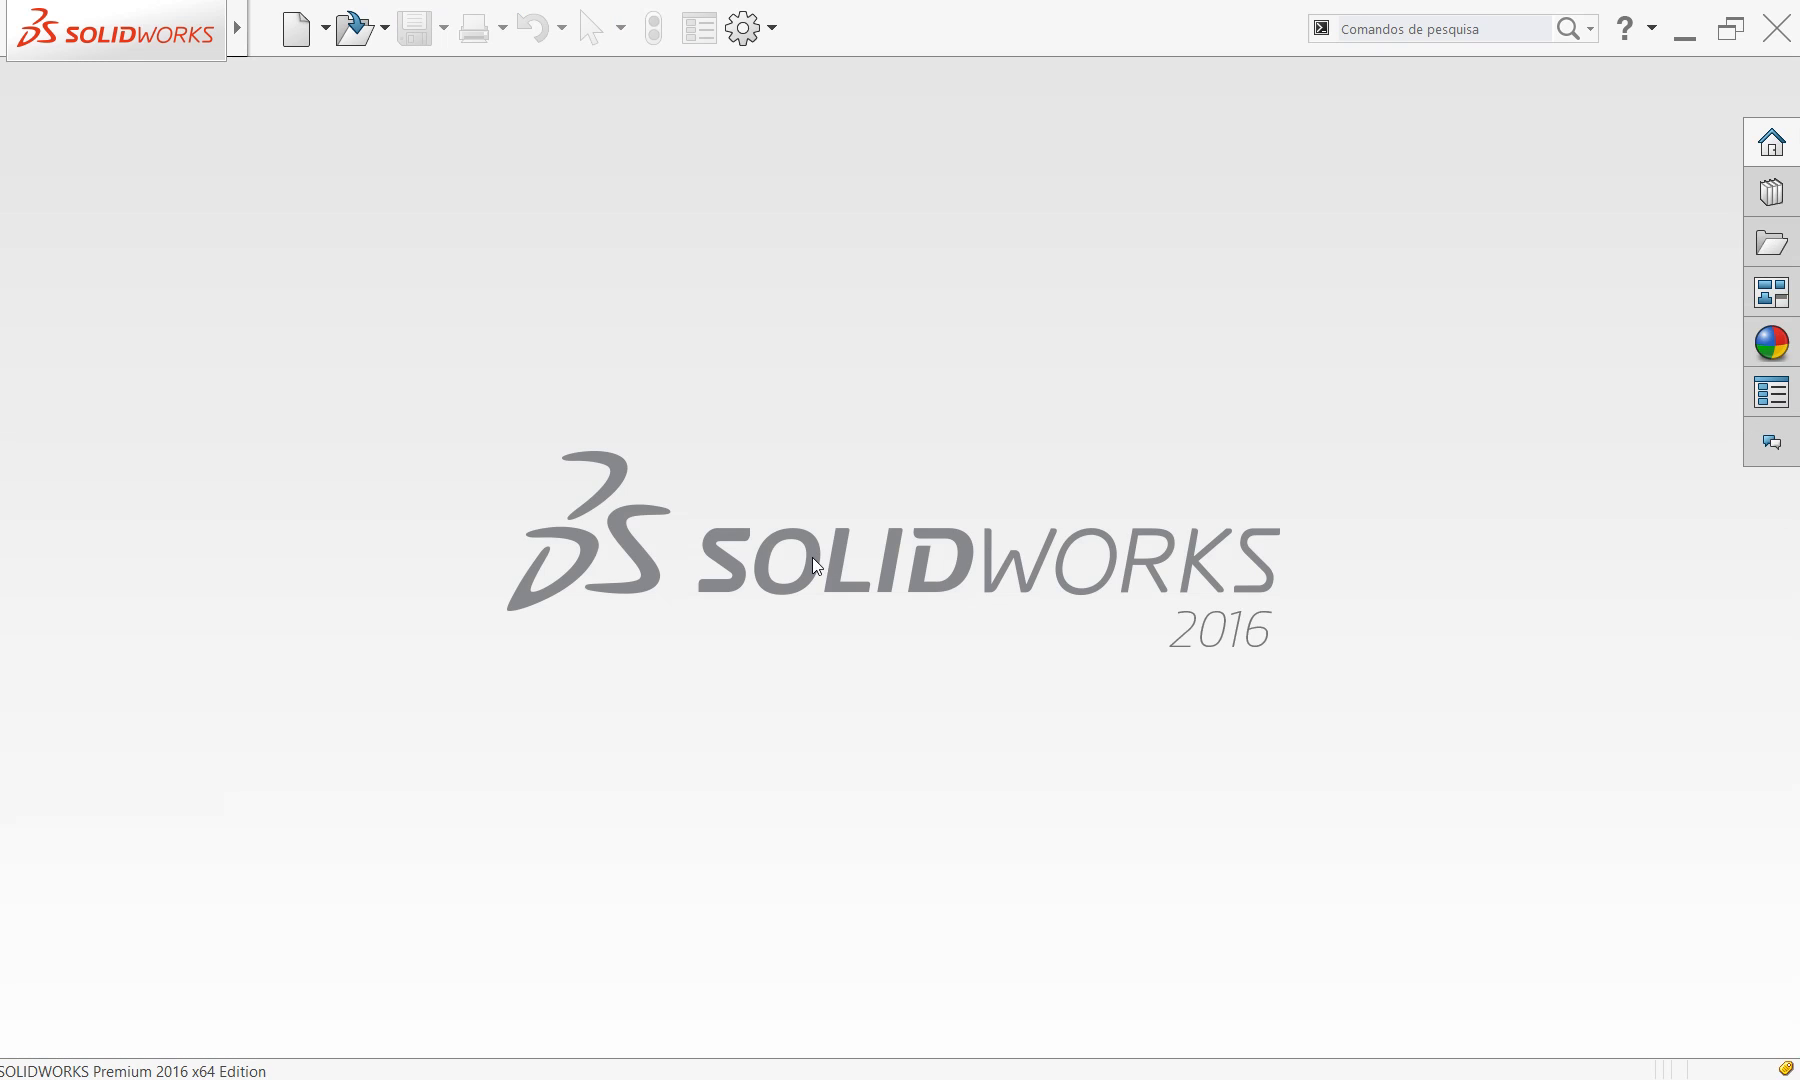
click(296, 28)
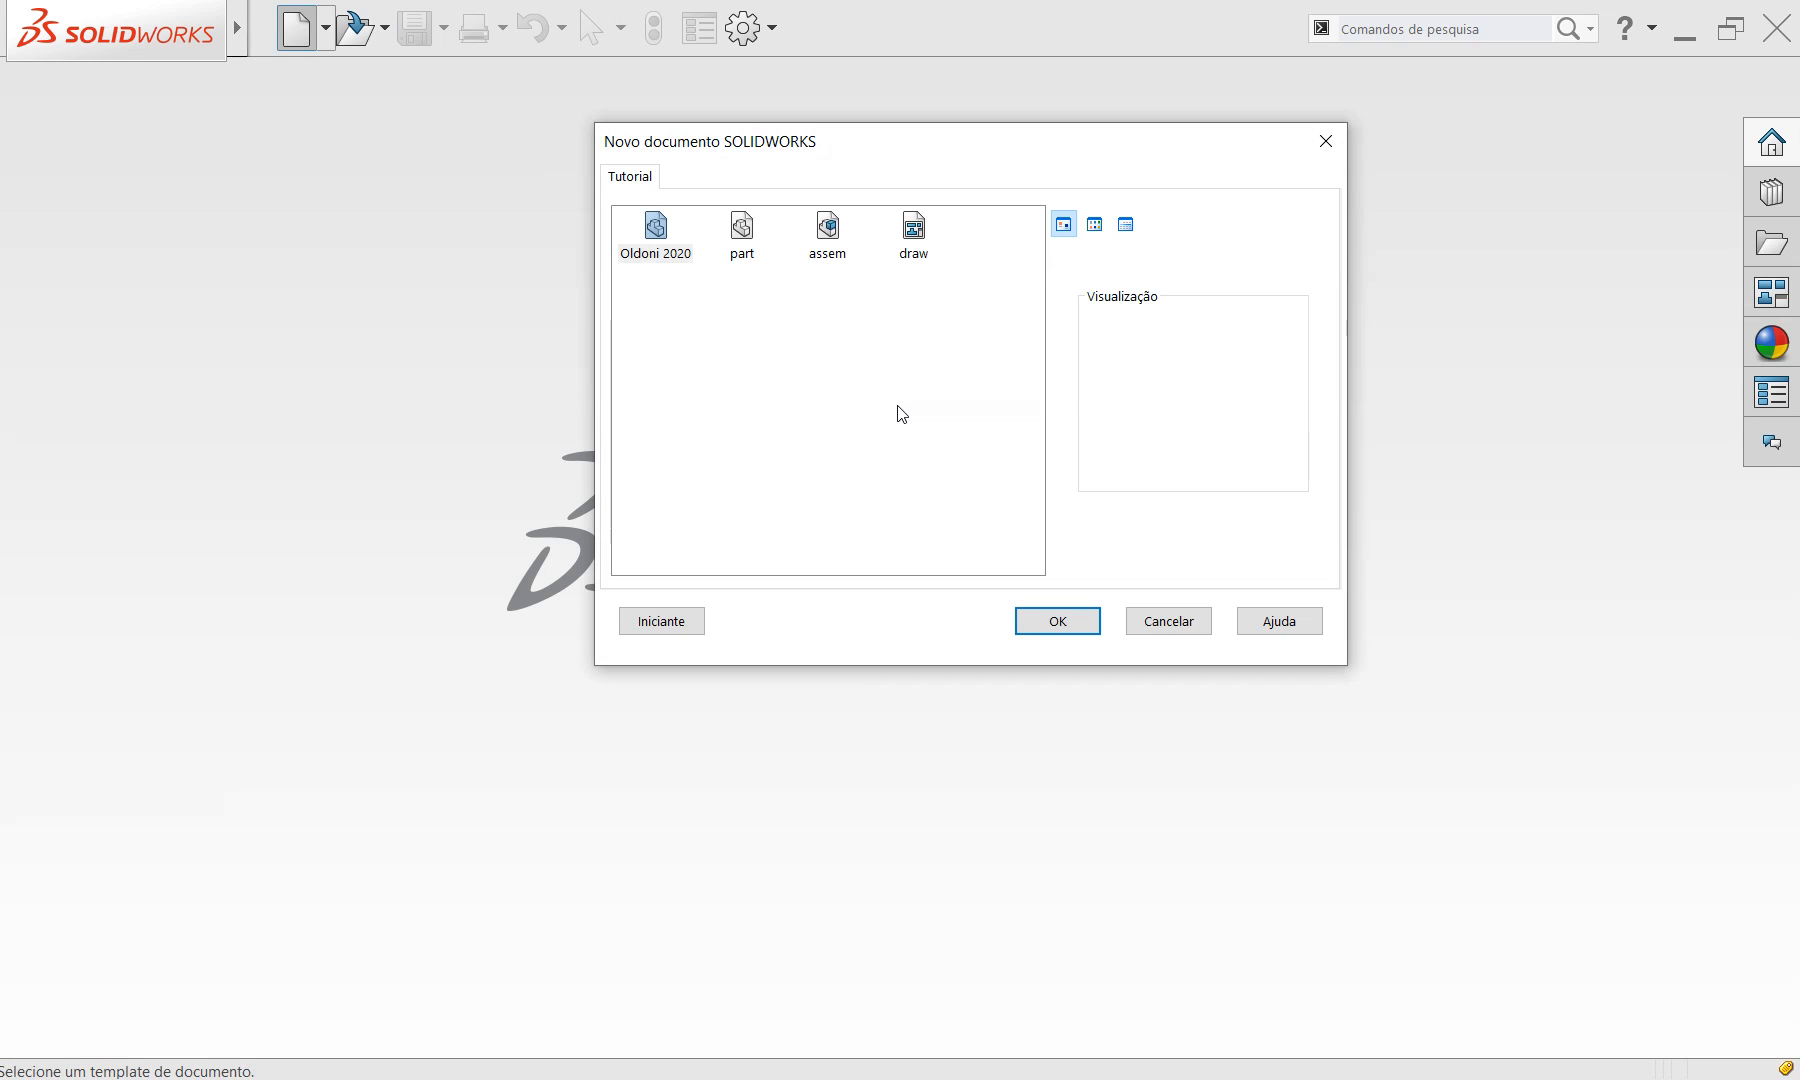
click(657, 235)
click(1070, 621)
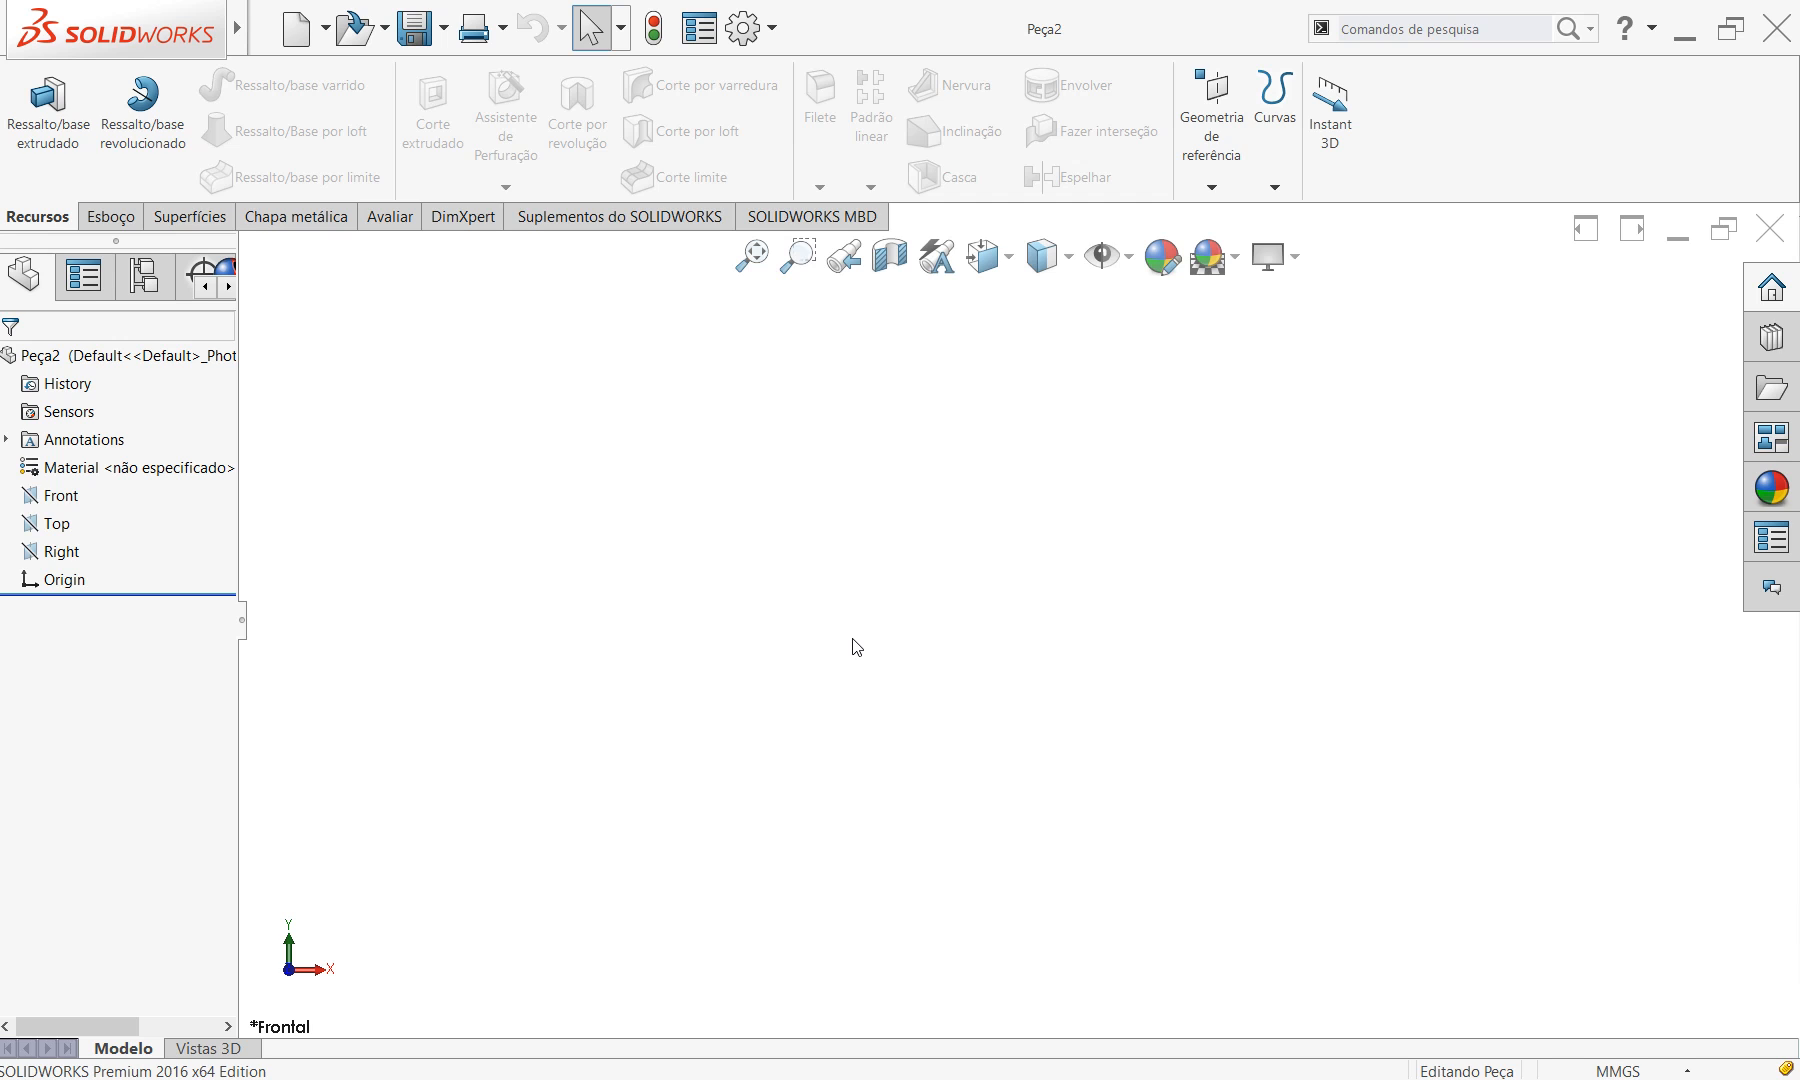
Consult the dimensions of jaw 3 on the reference drawing and return to the new SOLIDWORKS part.
key(alt+Tab)
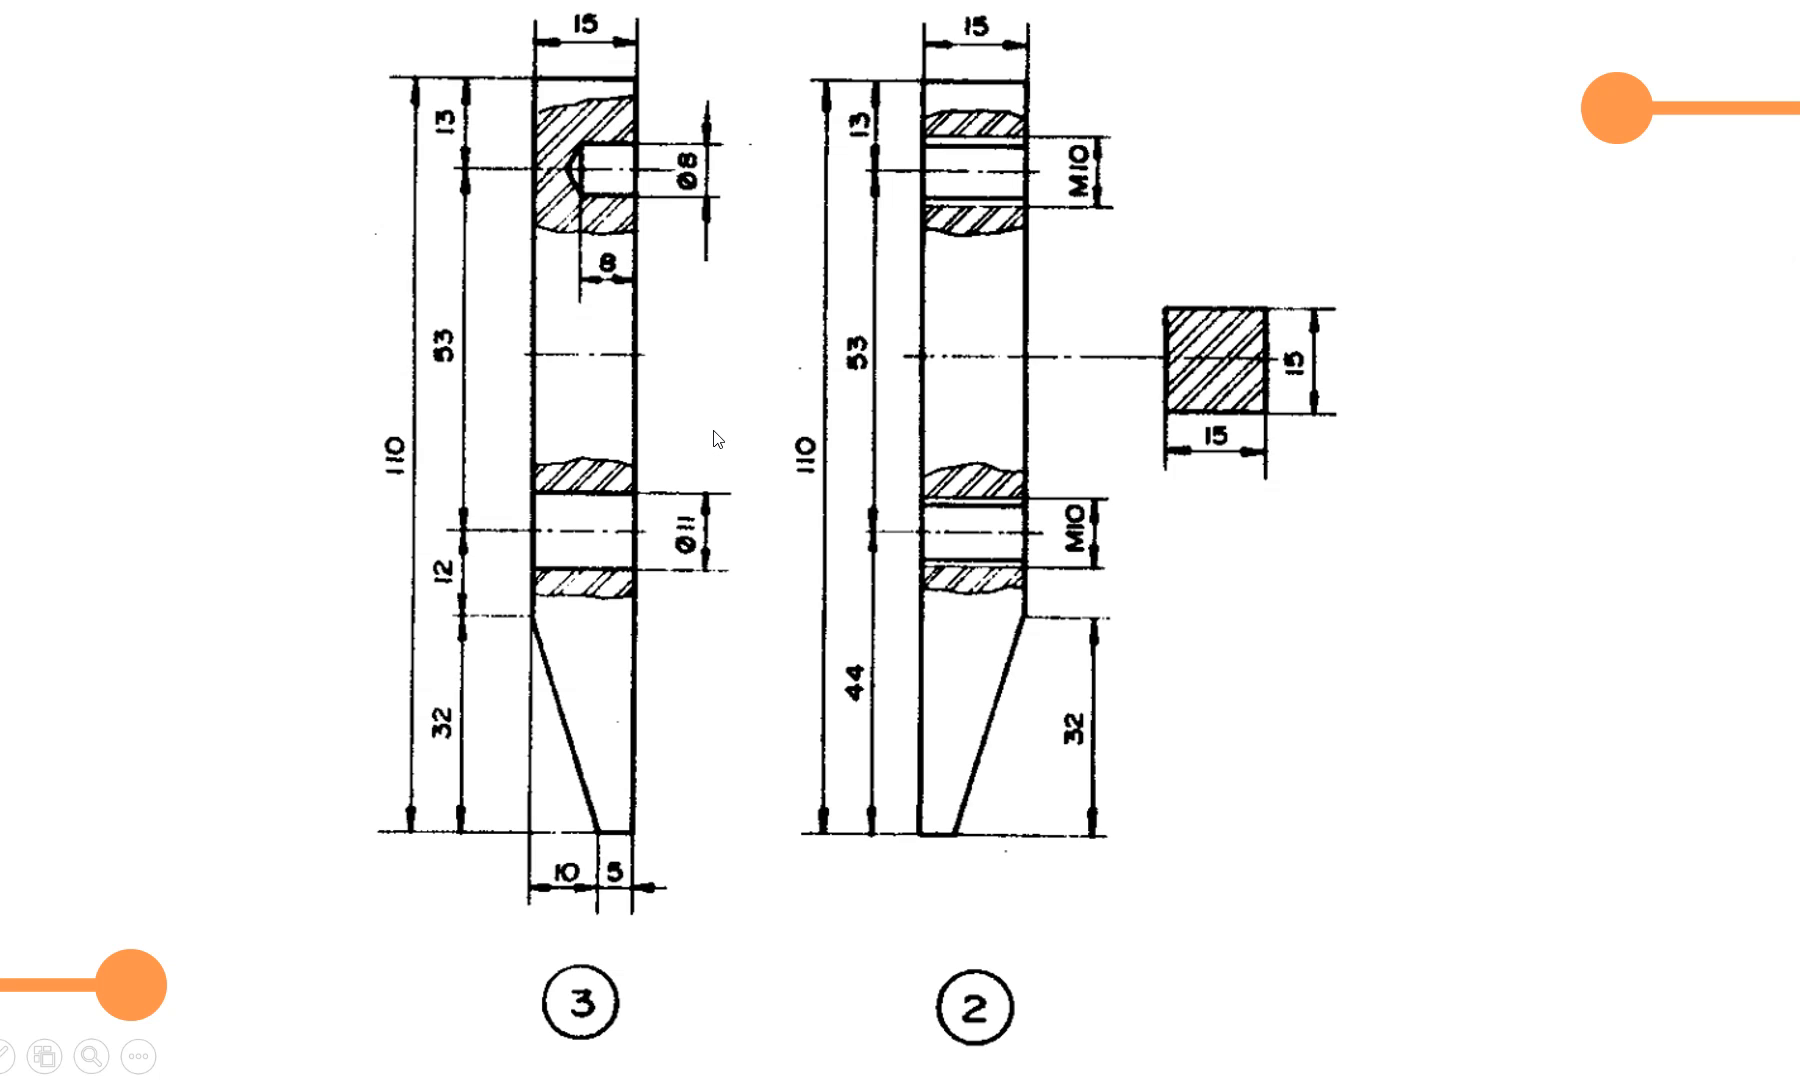
key(alt+Tab)
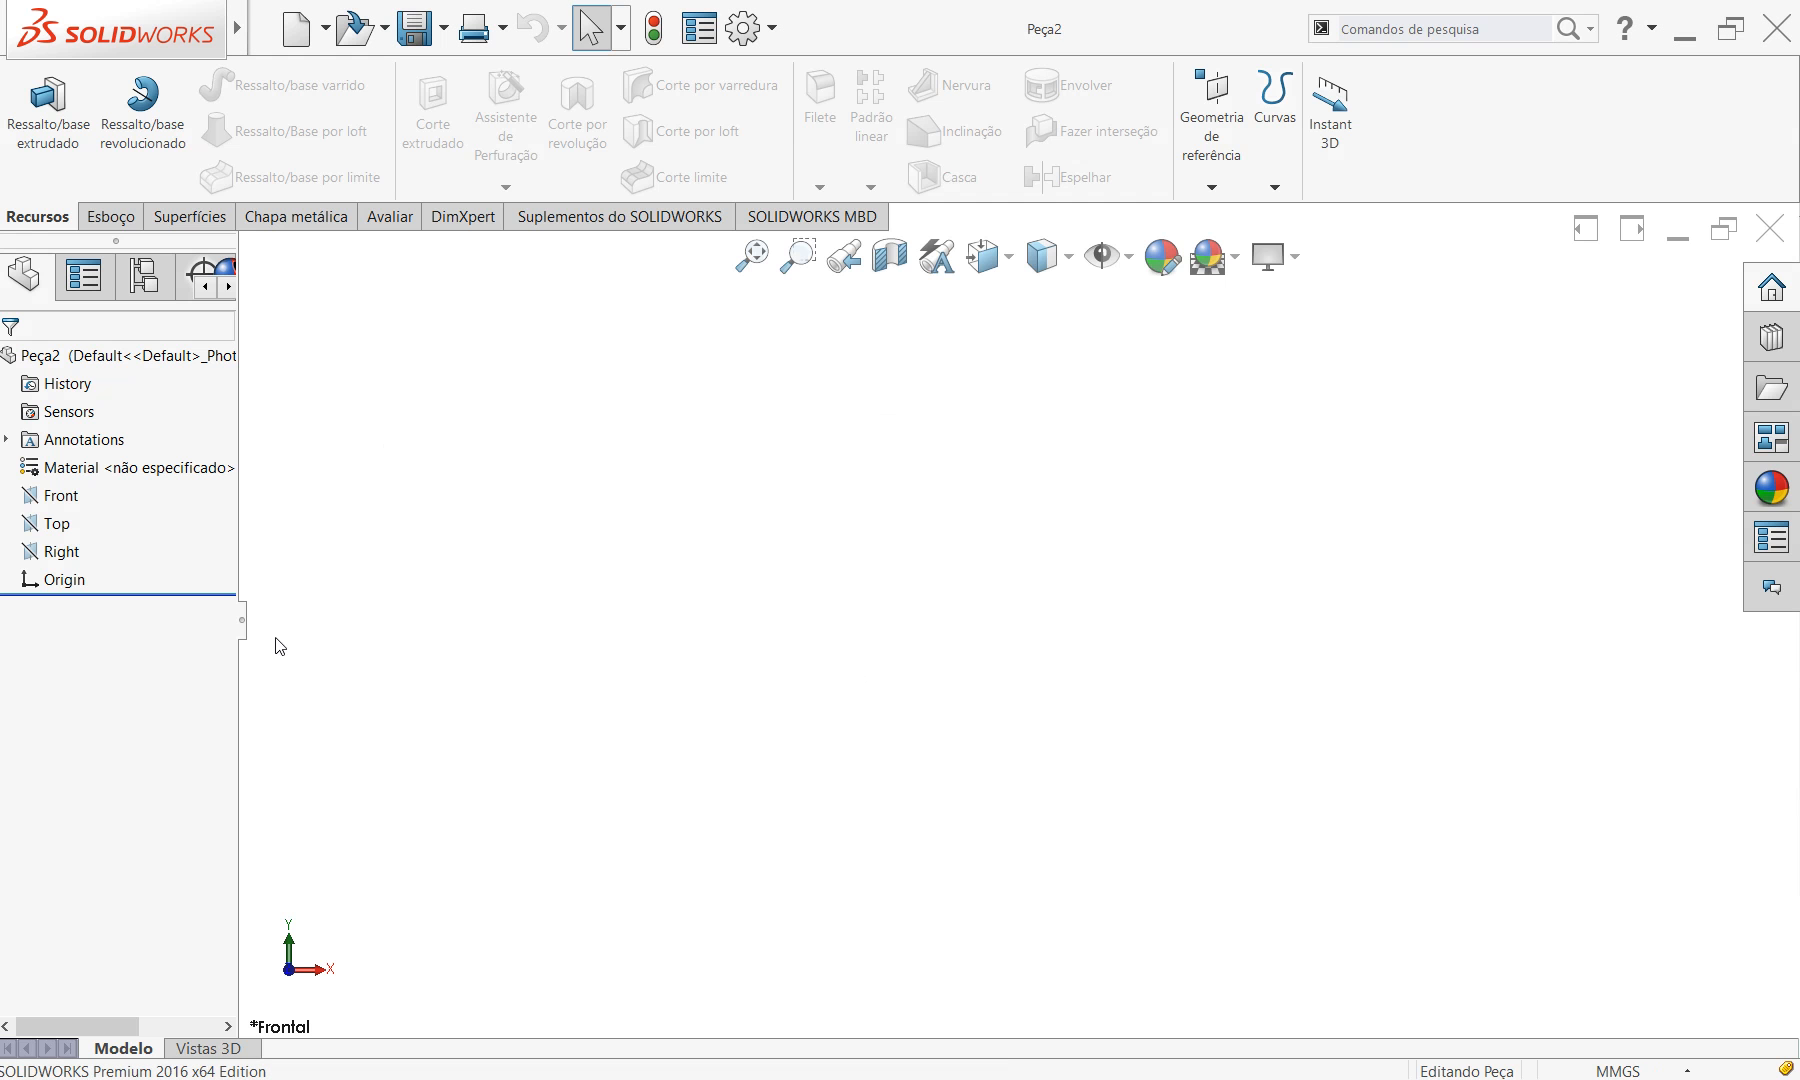
Open the existing part Garra 1 from the Torninho Mecânico folder.
drag(243, 624, 321, 623)
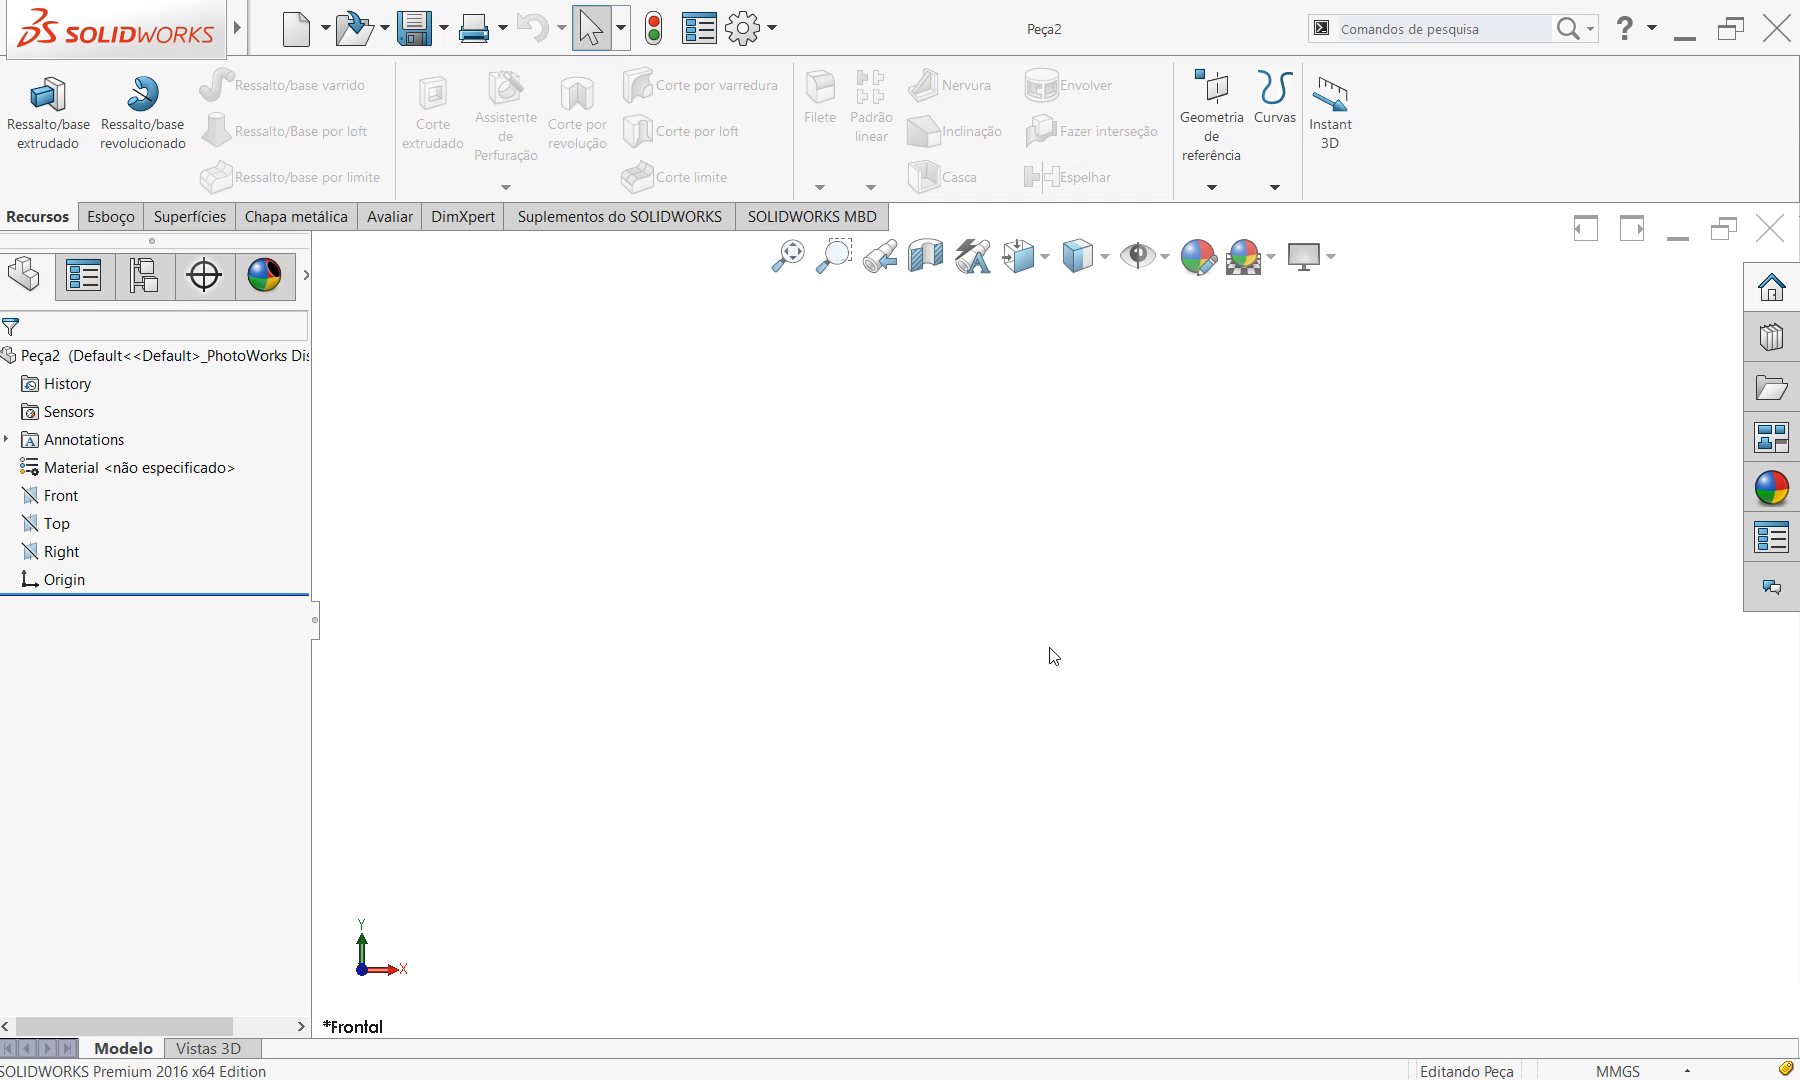
click(327, 34)
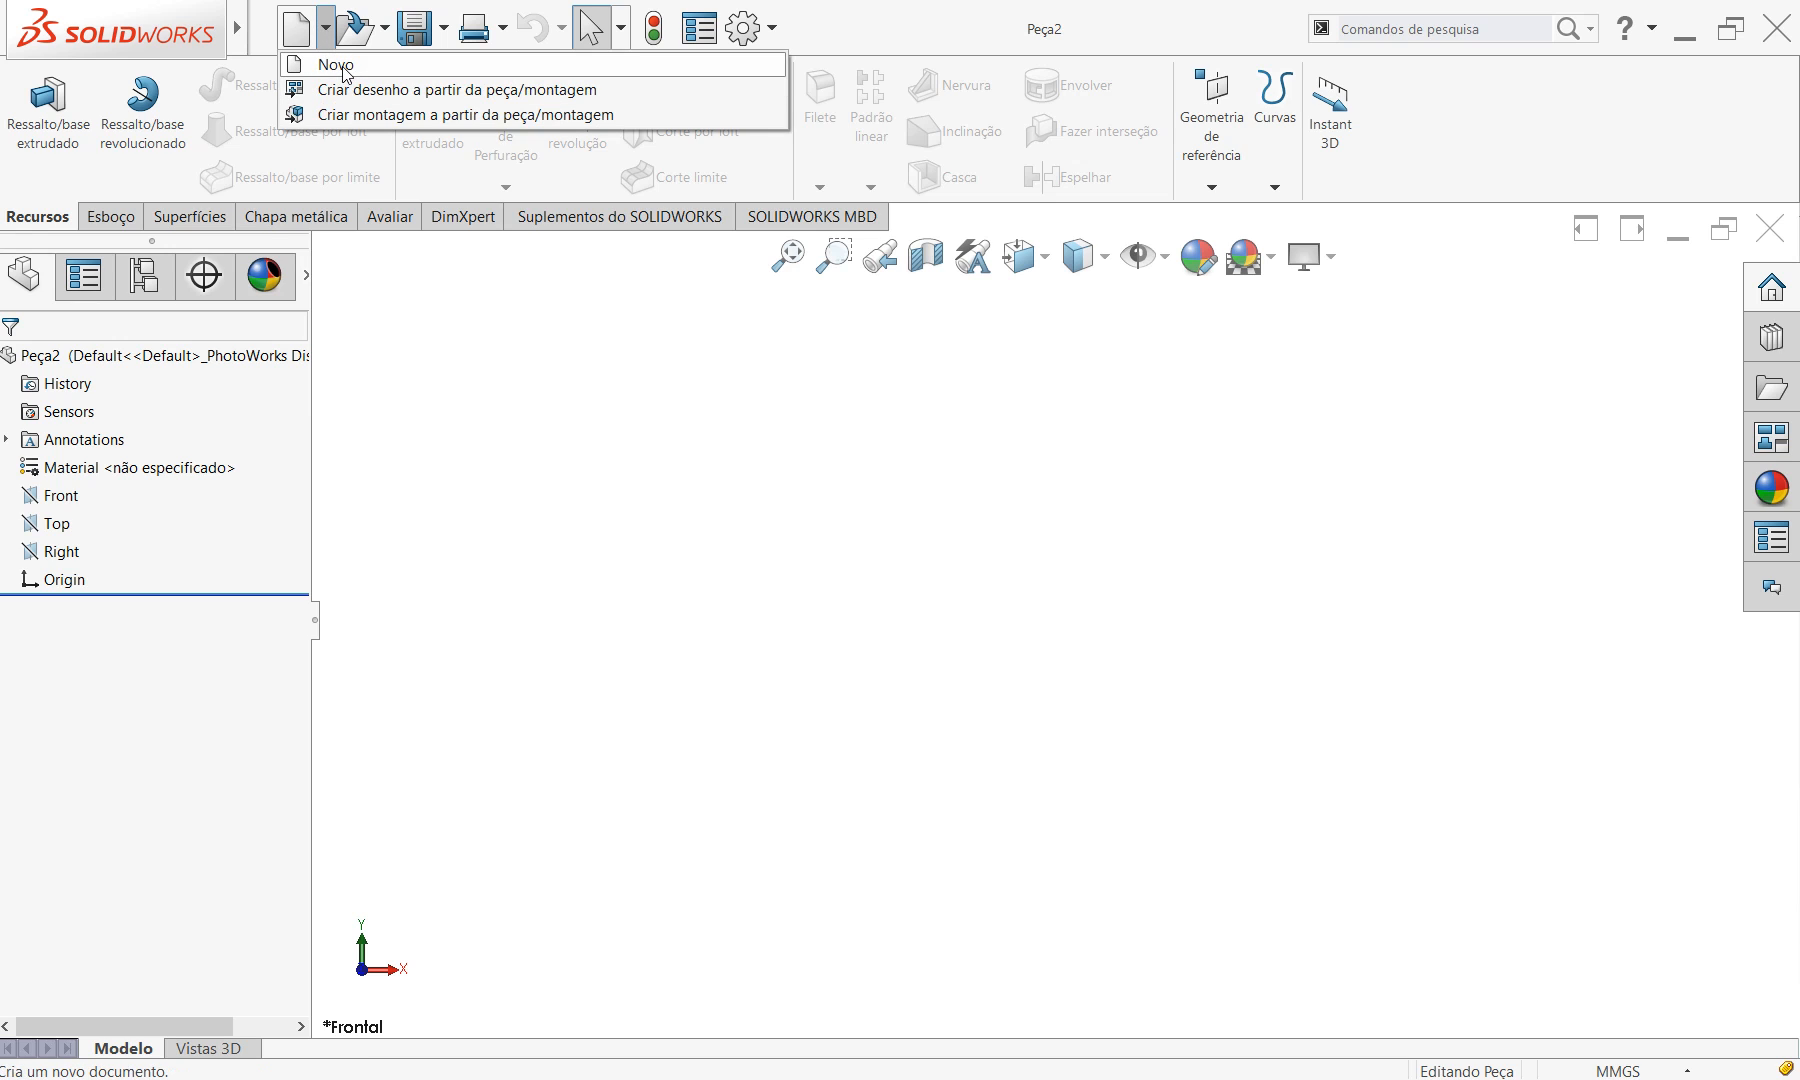
mouse_move(368, 40)
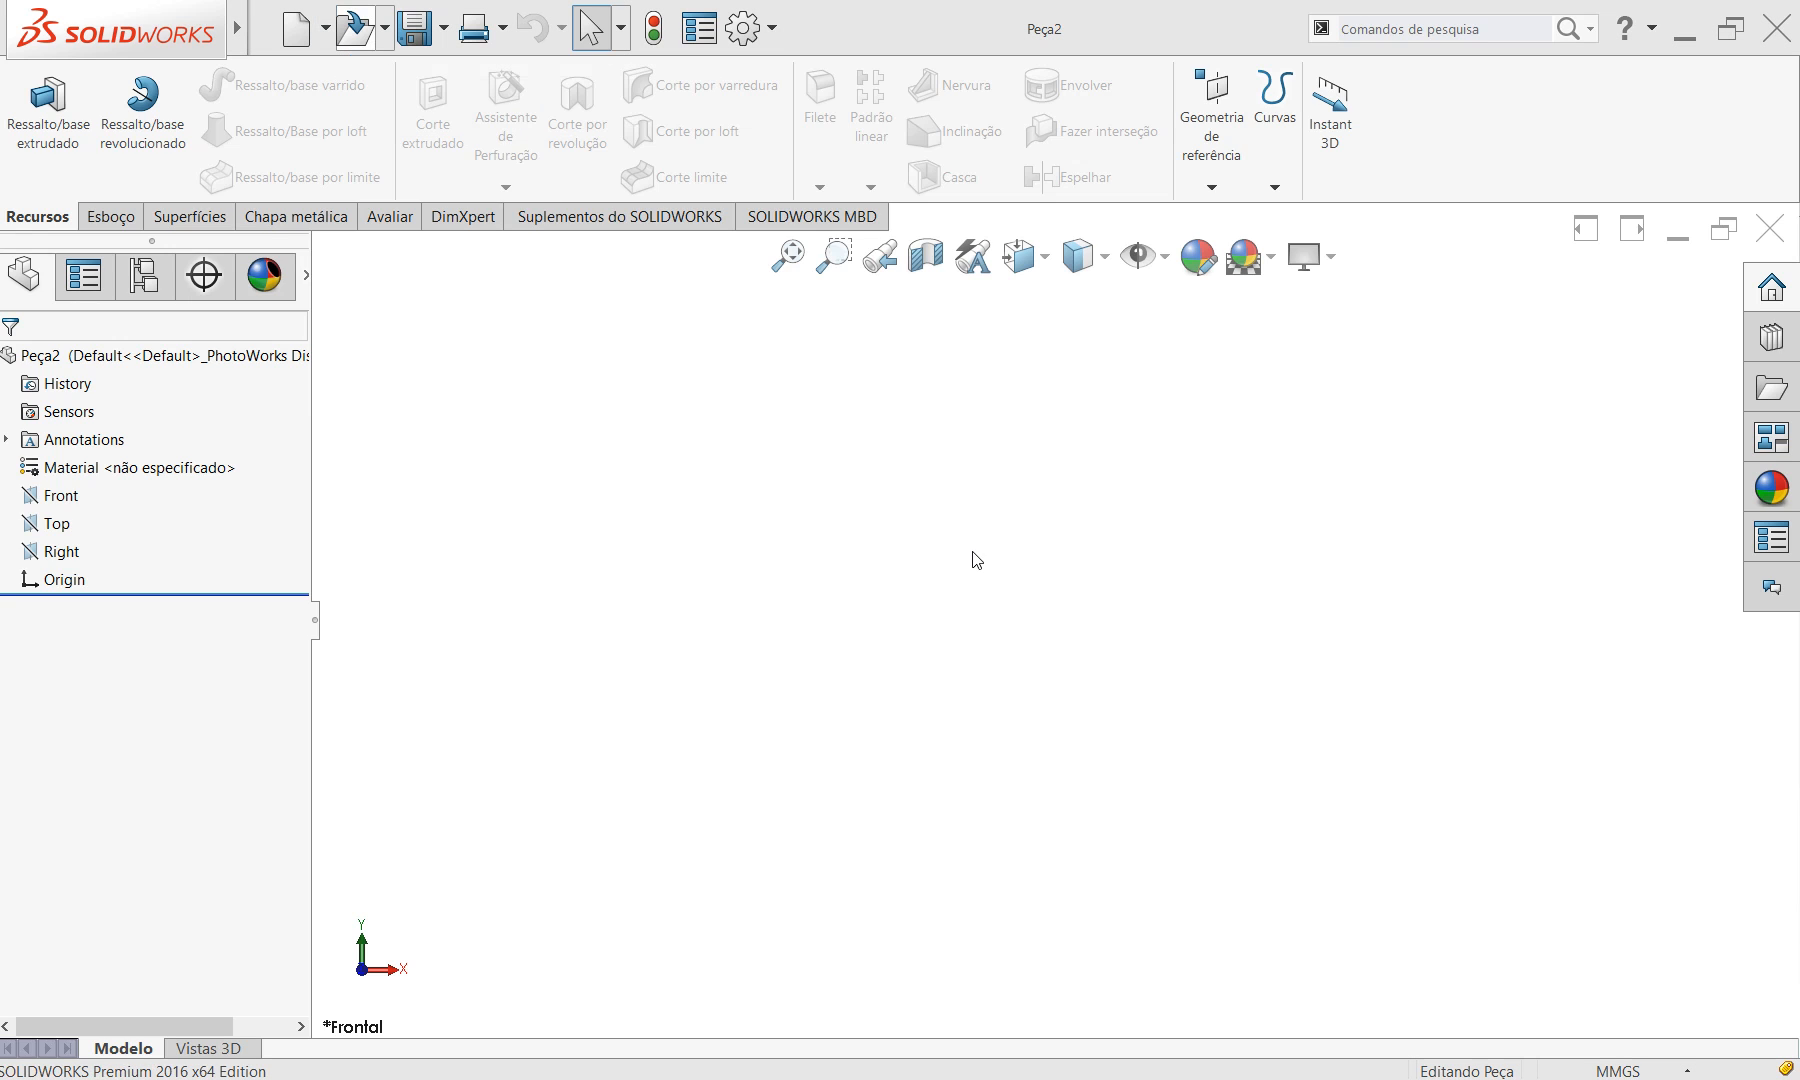
key(ctrl+o)
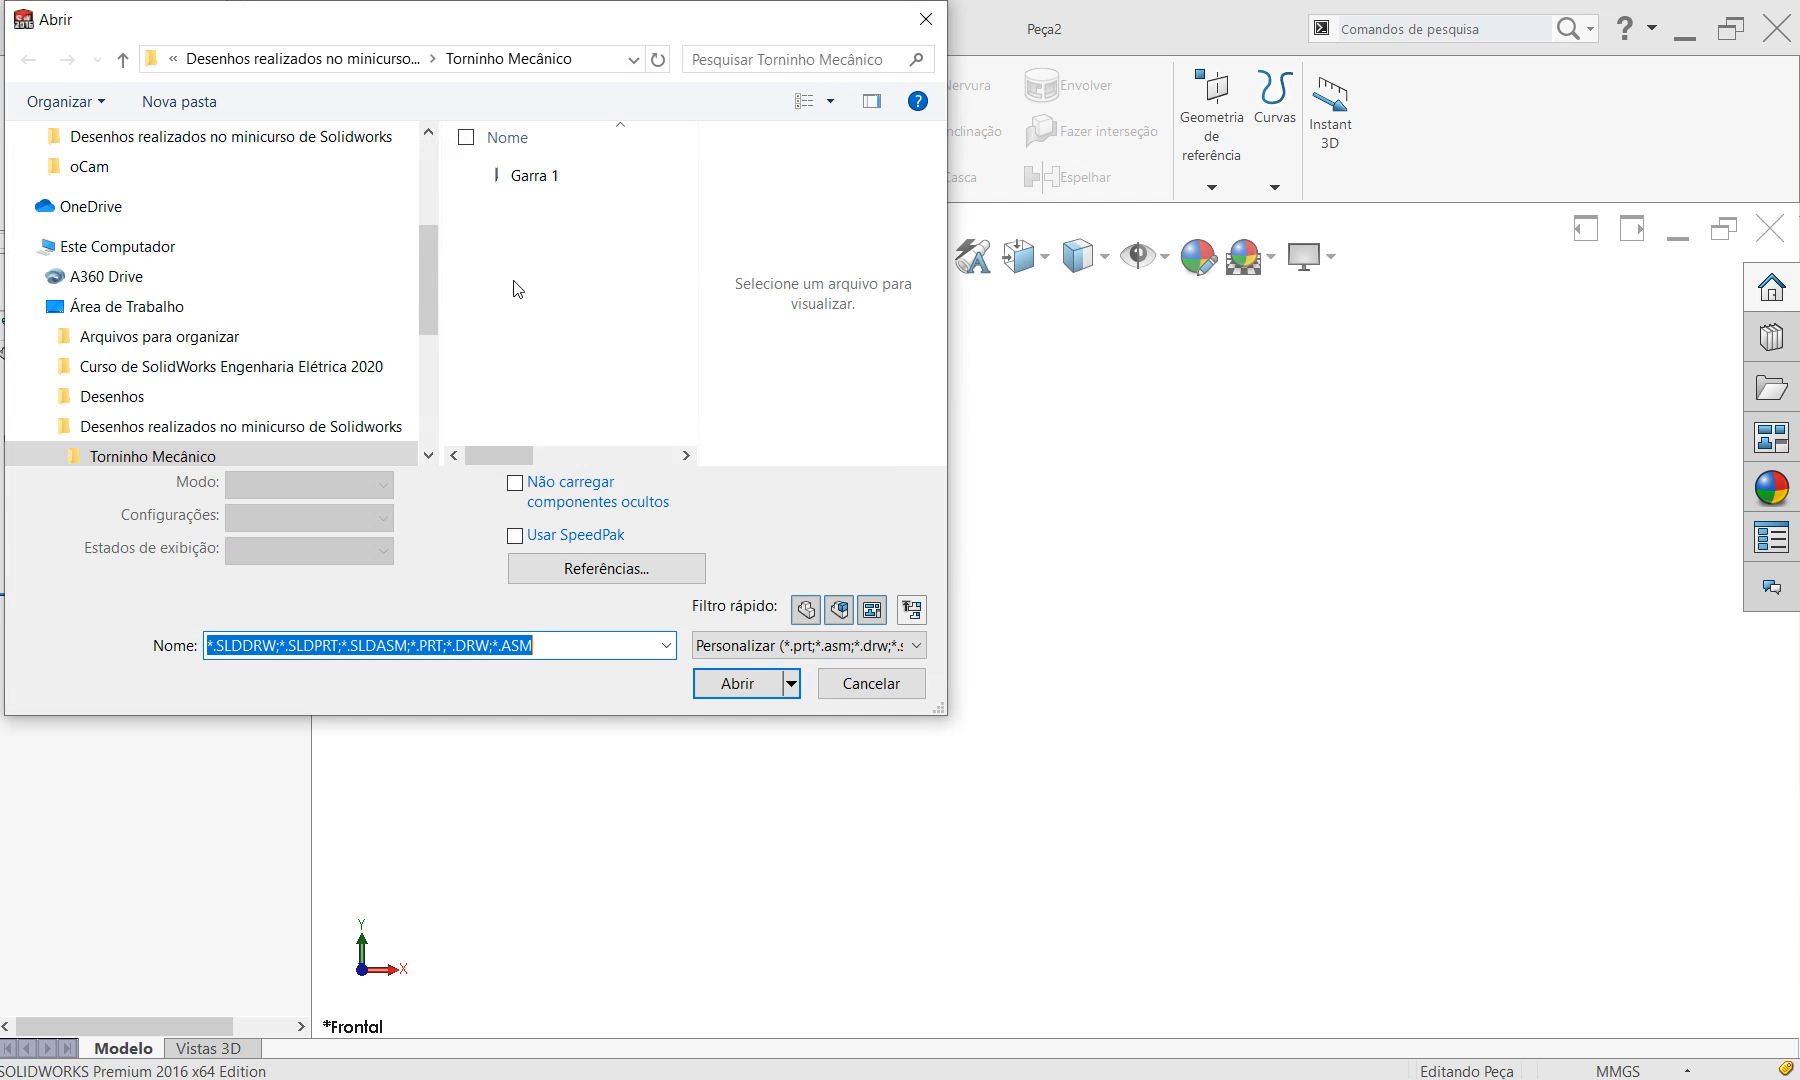
click(534, 178)
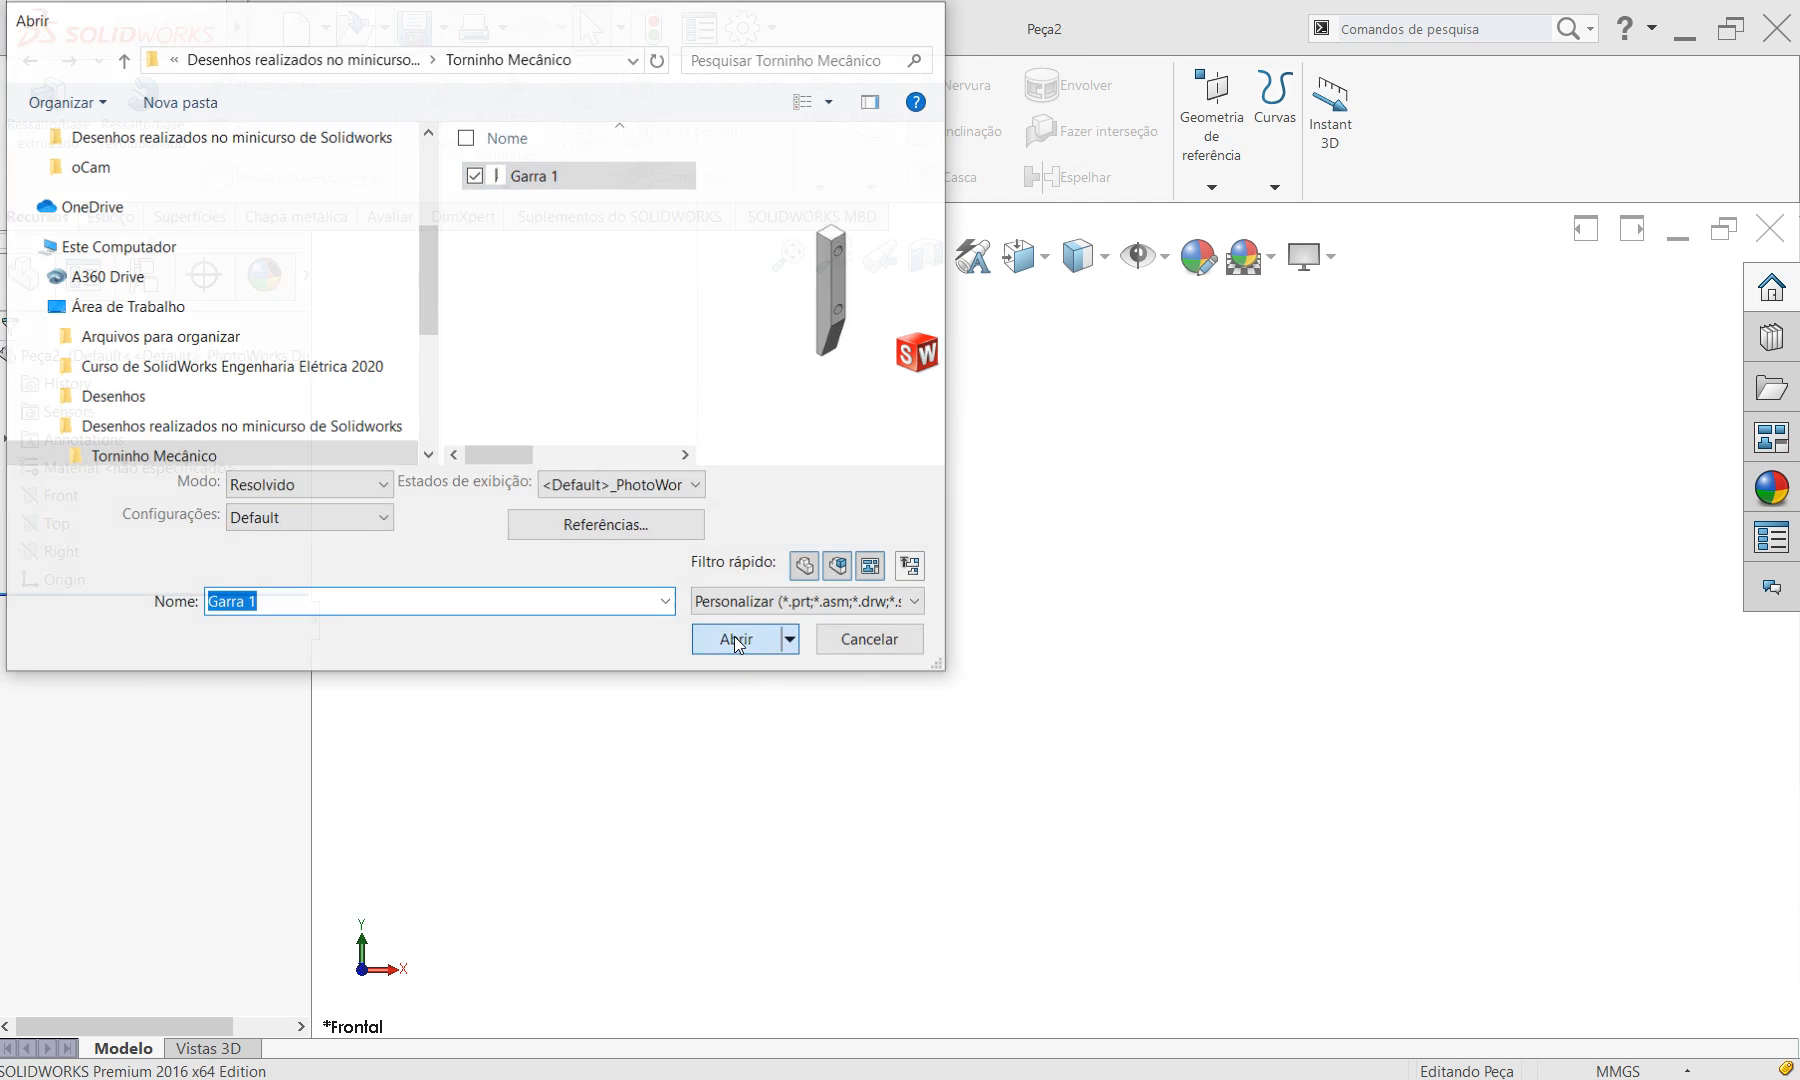
click(737, 683)
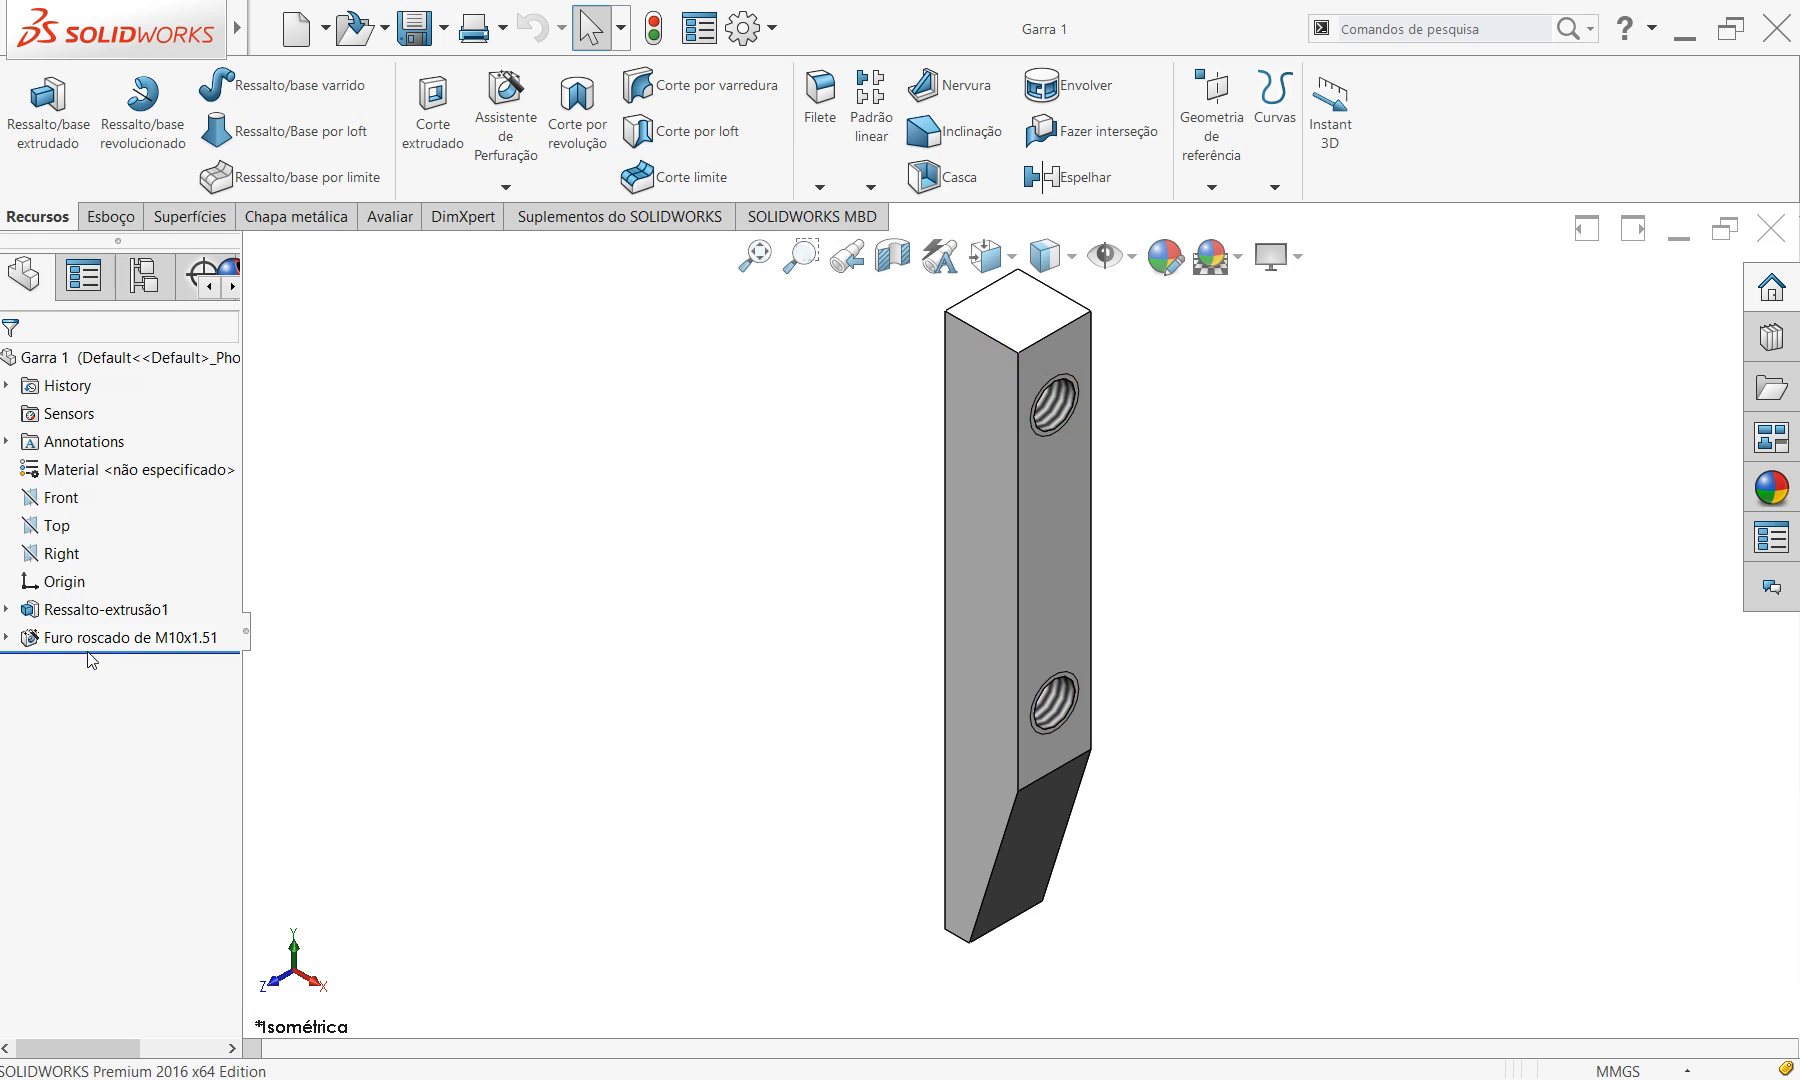
Delete the M10 tapped hole feature from the jaw and consult jaw 3 on the reference drawing.
click(110, 640)
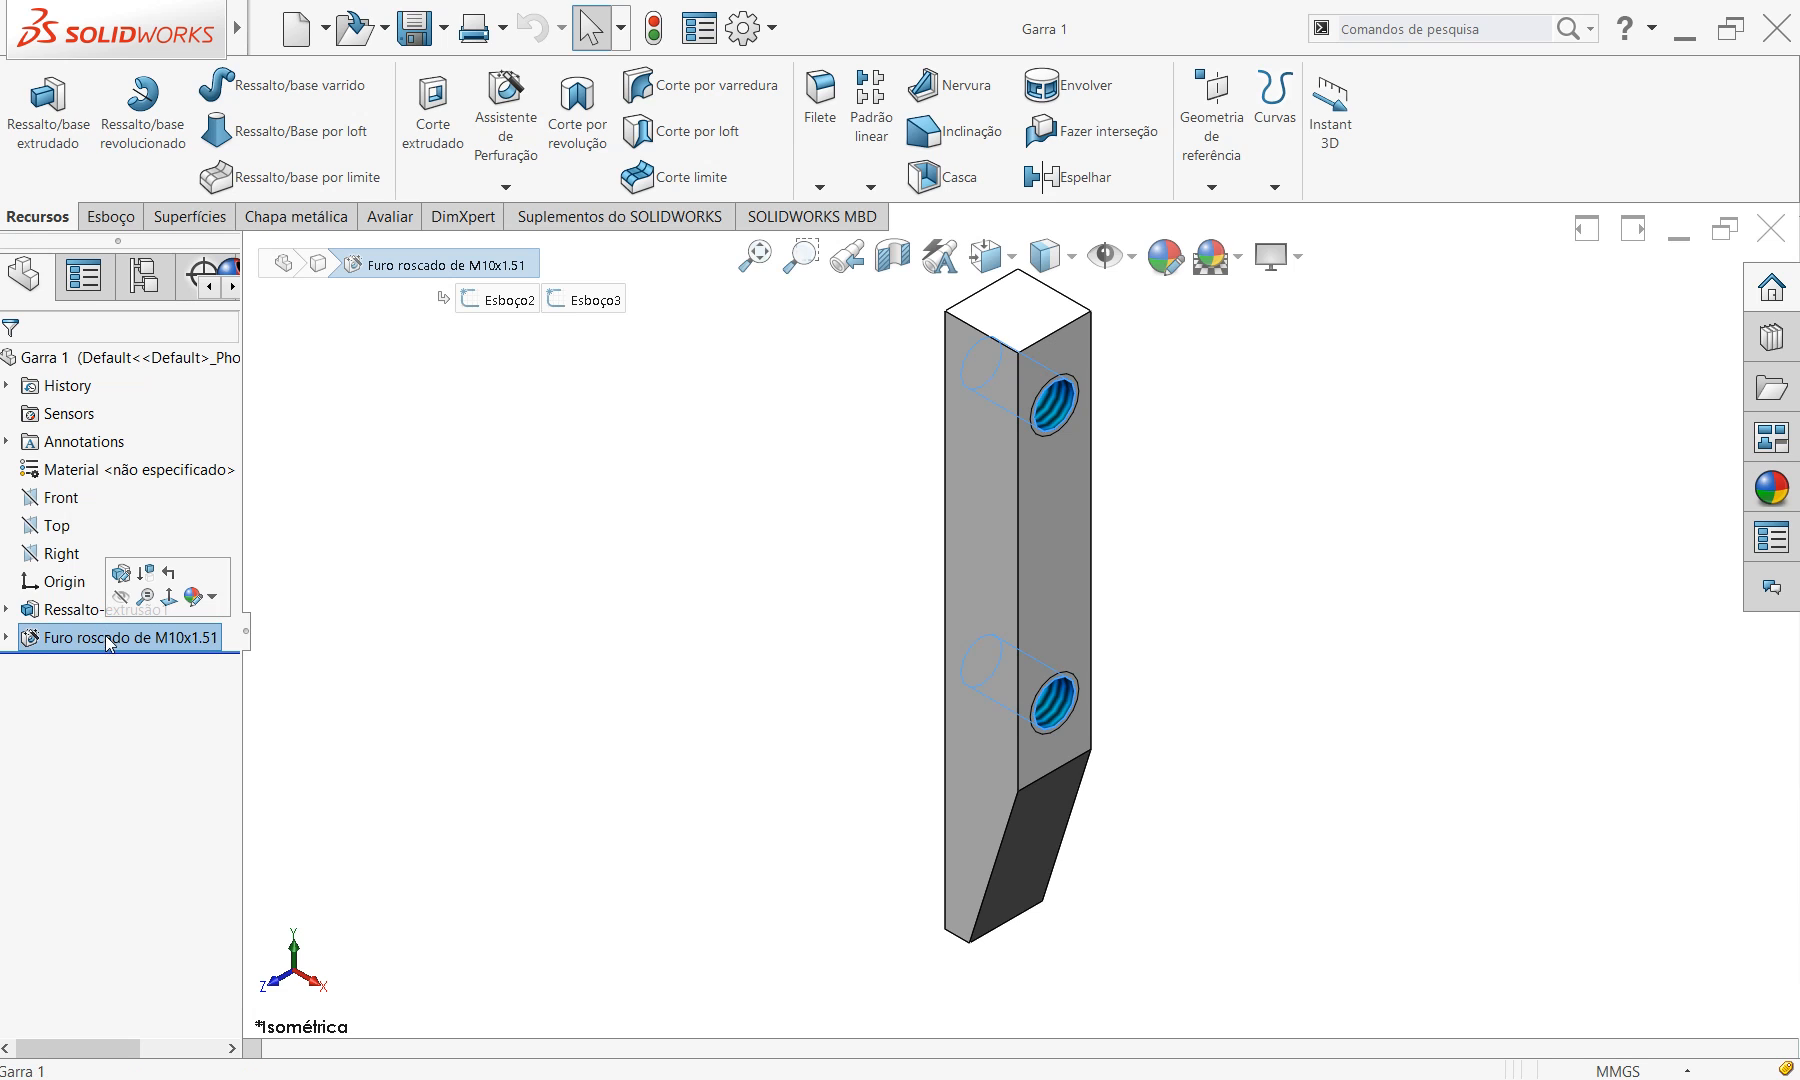
right_click(110, 640)
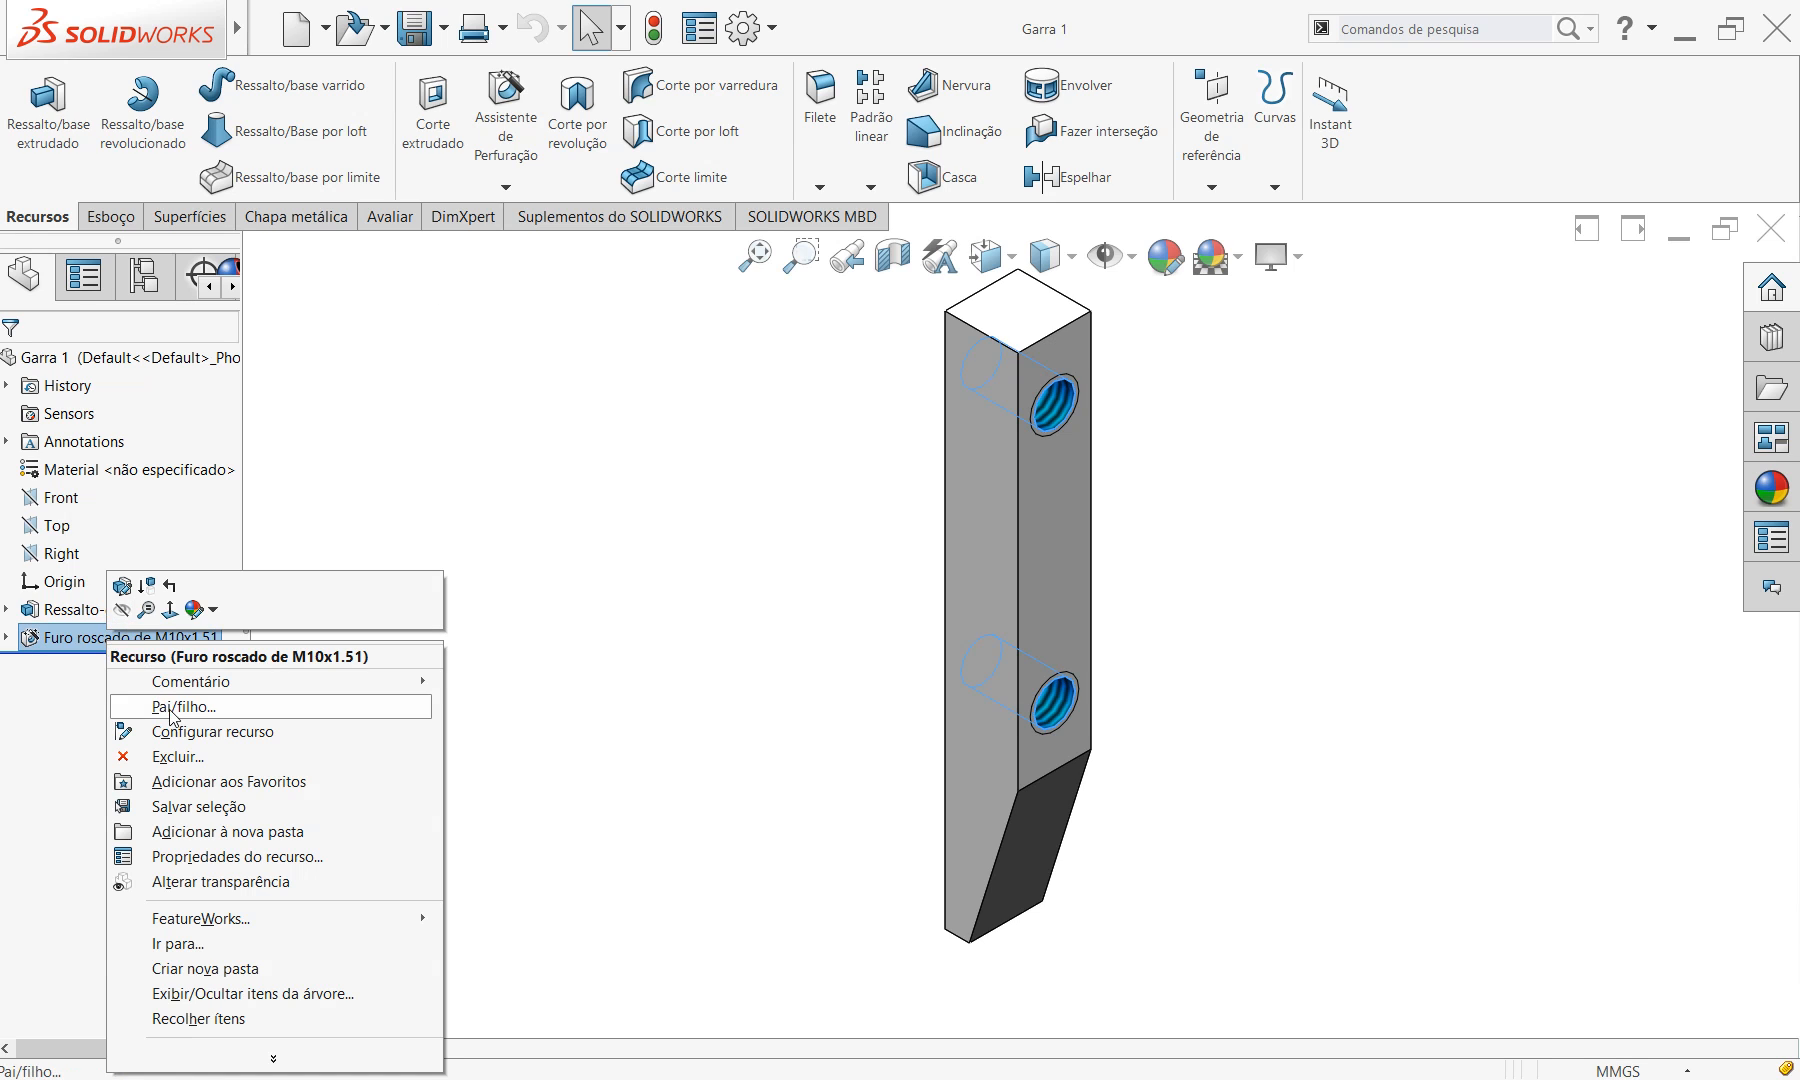
click(175, 757)
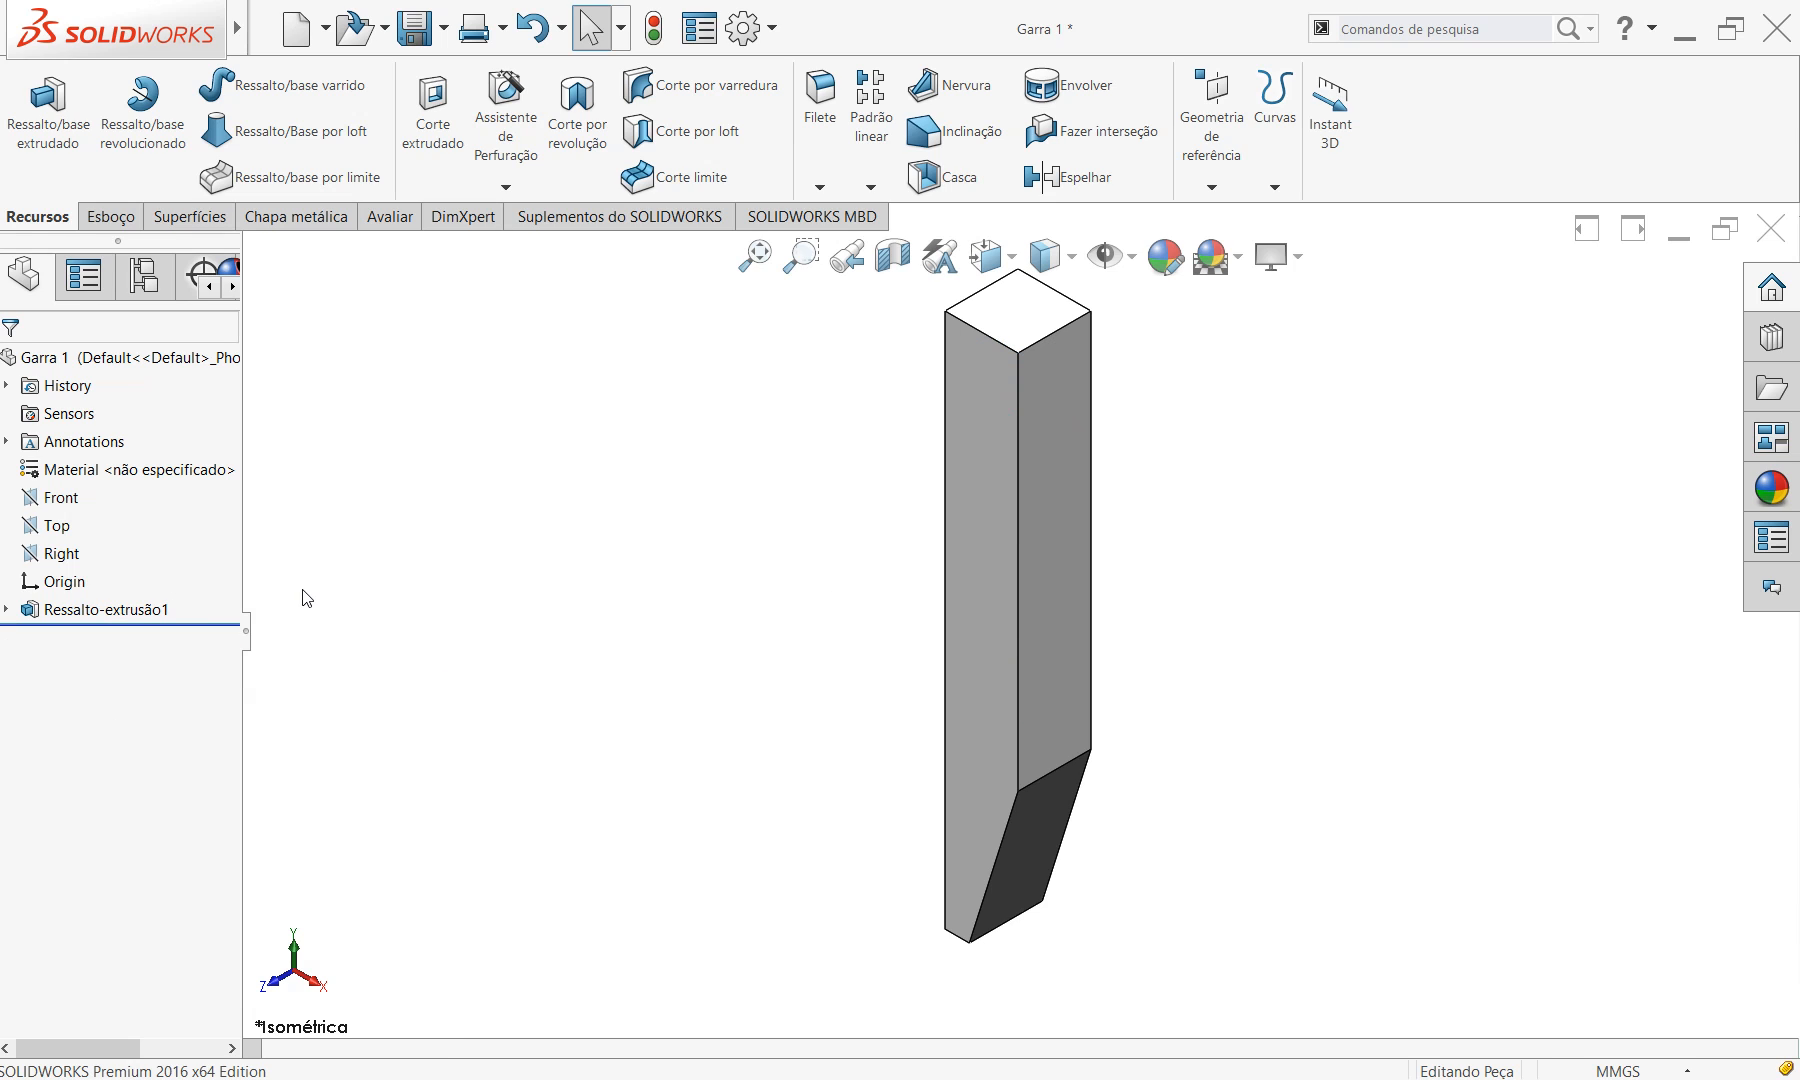
key(alt+Tab)
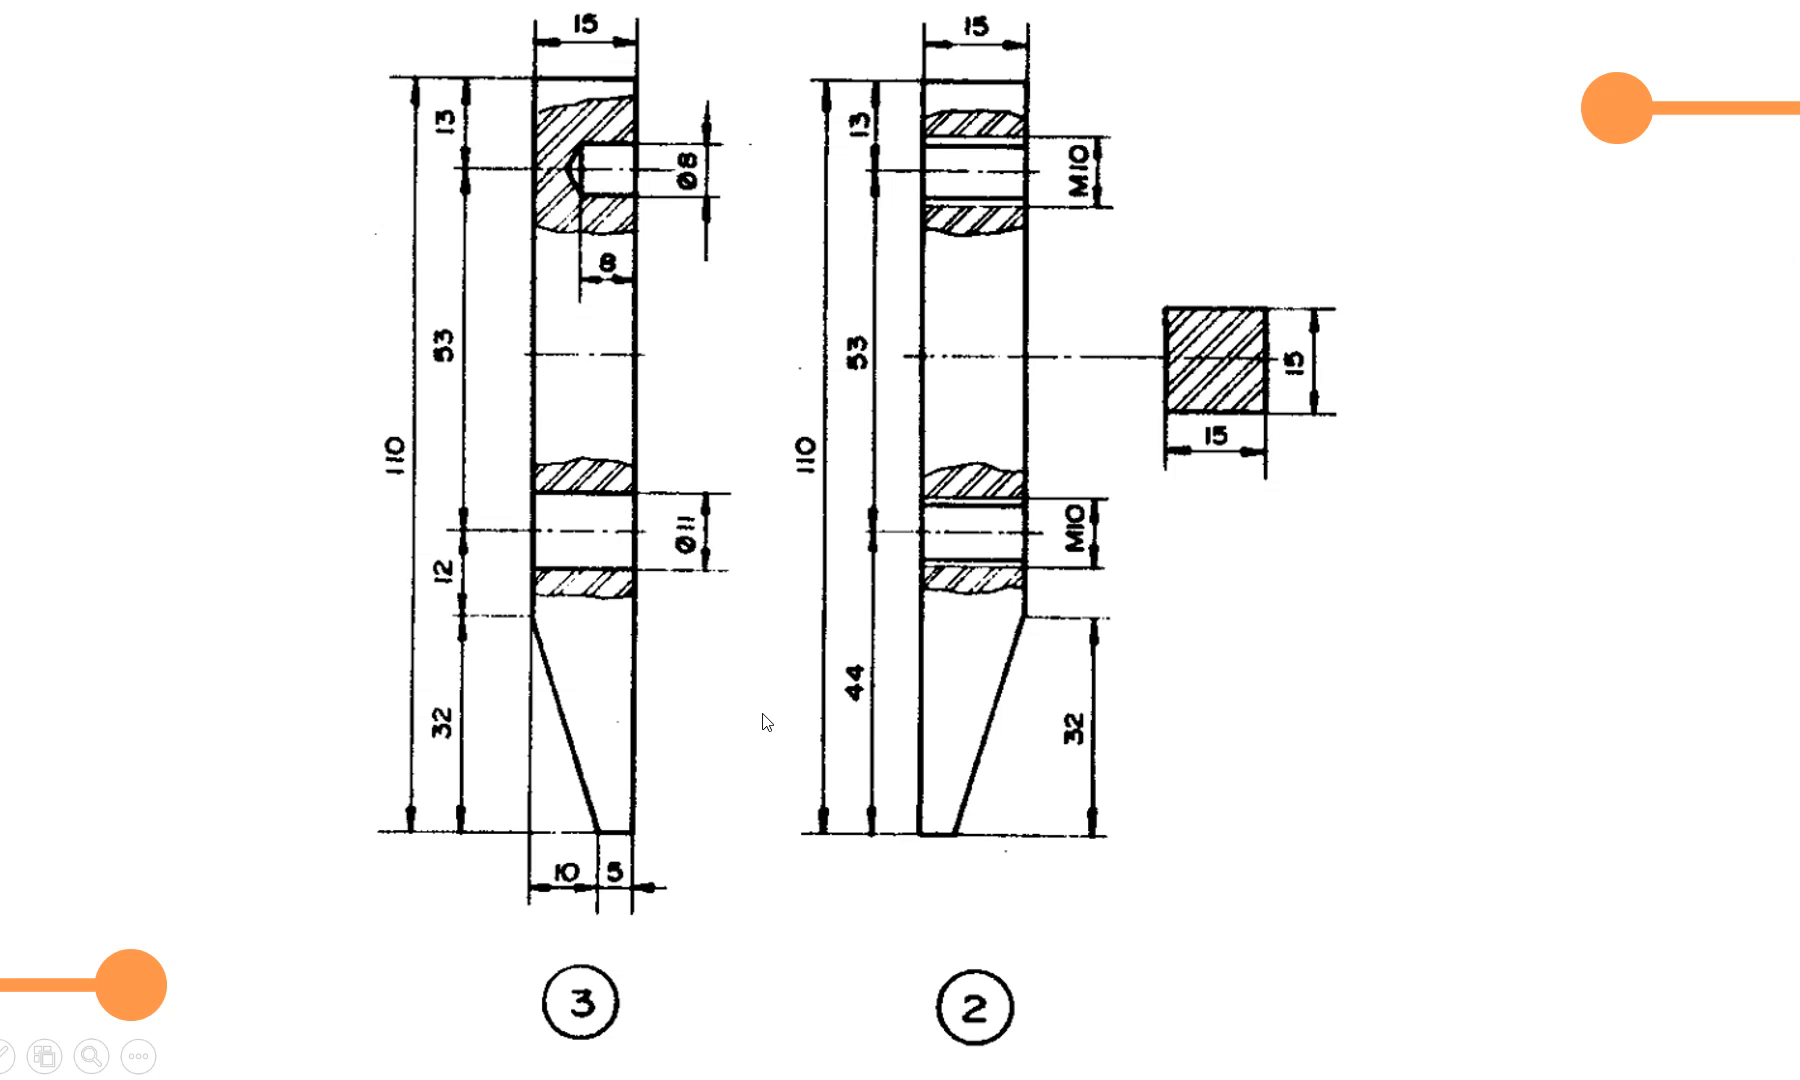
key(alt+Tab)
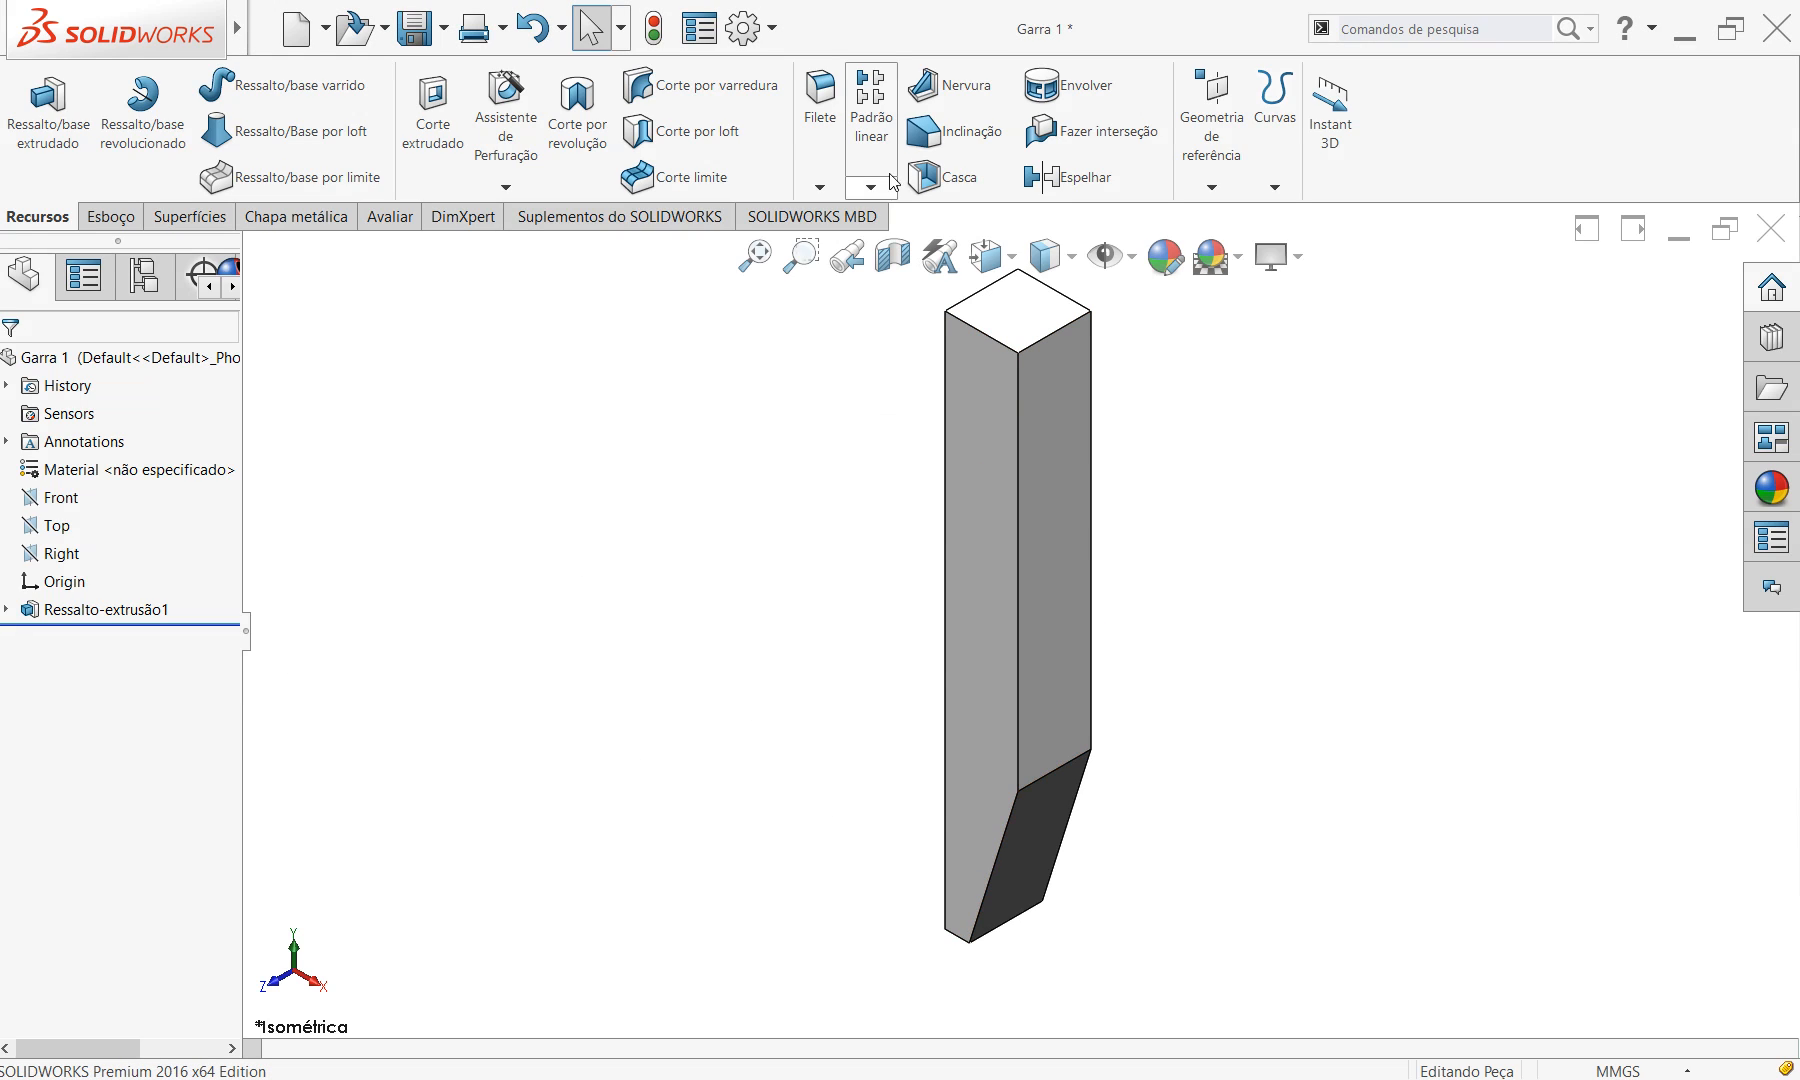
Save the jaw without holes as a new part named Garra 2 in the Torninho Mecânico folder.
click(444, 28)
click(503, 28)
mouse_move(442, 30)
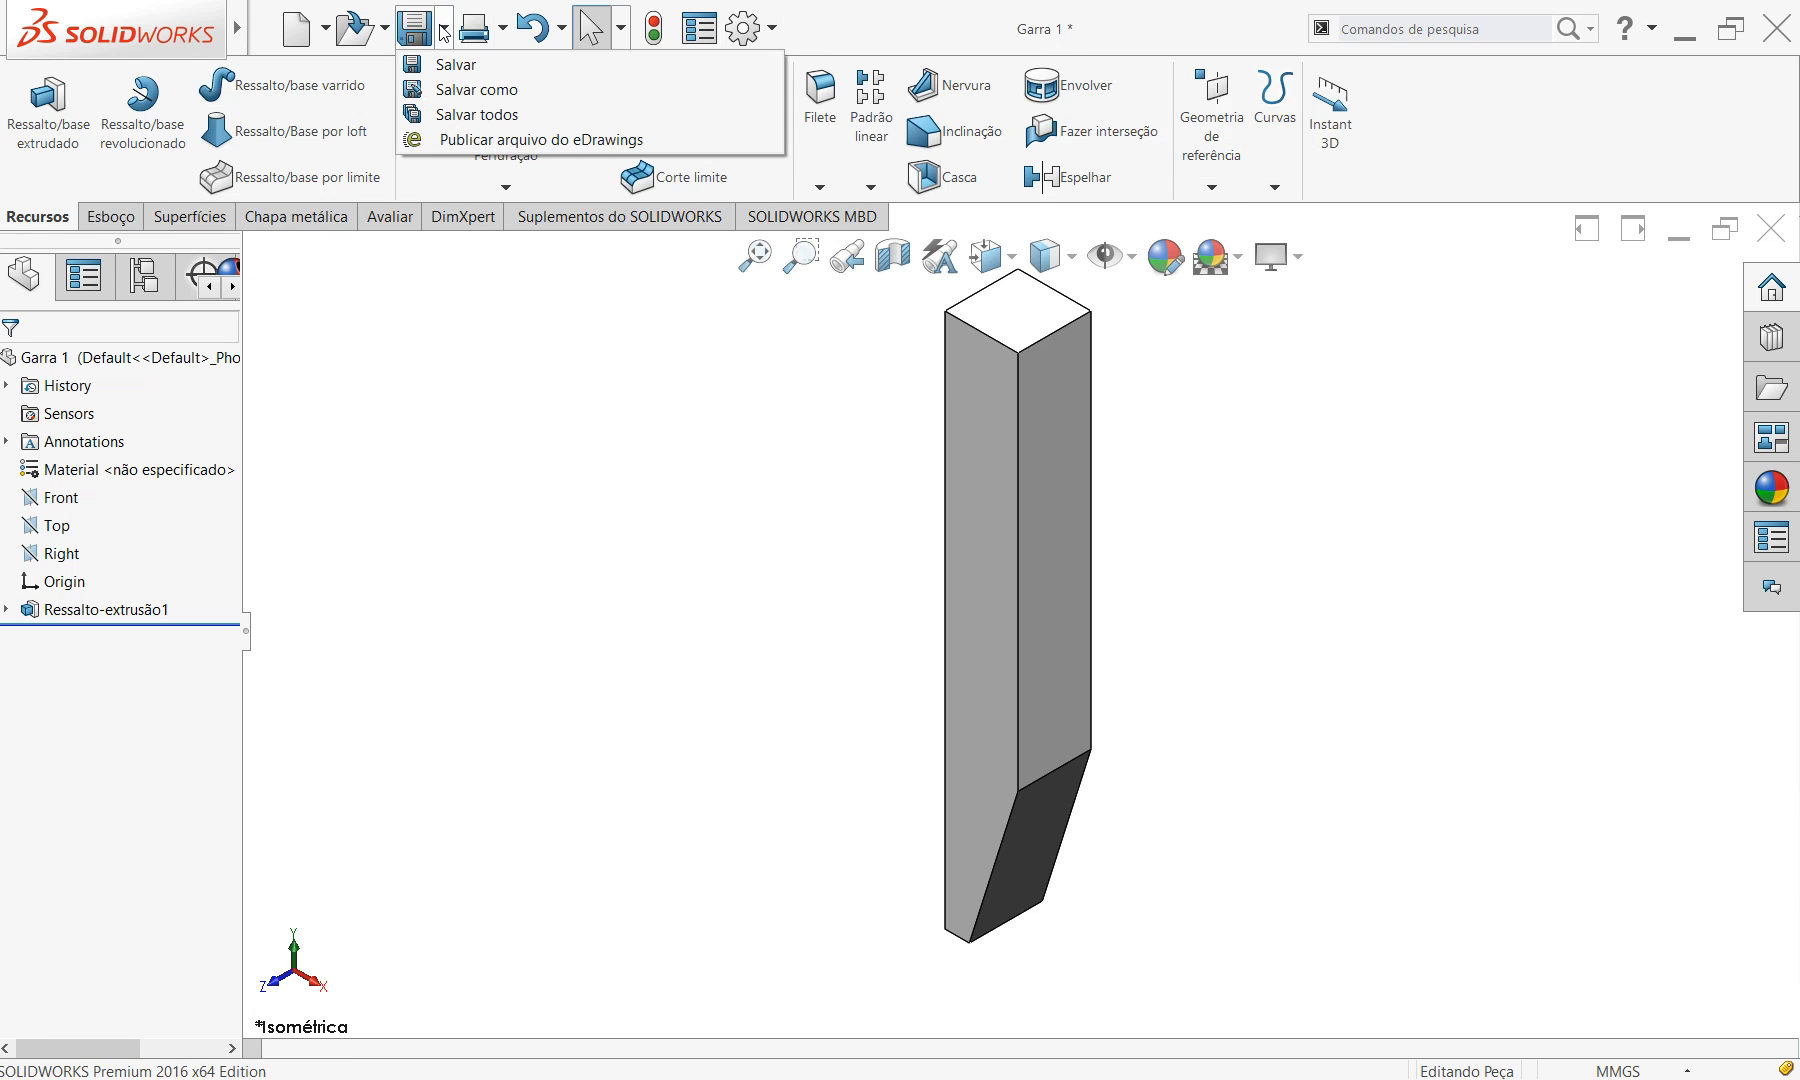
click(456, 90)
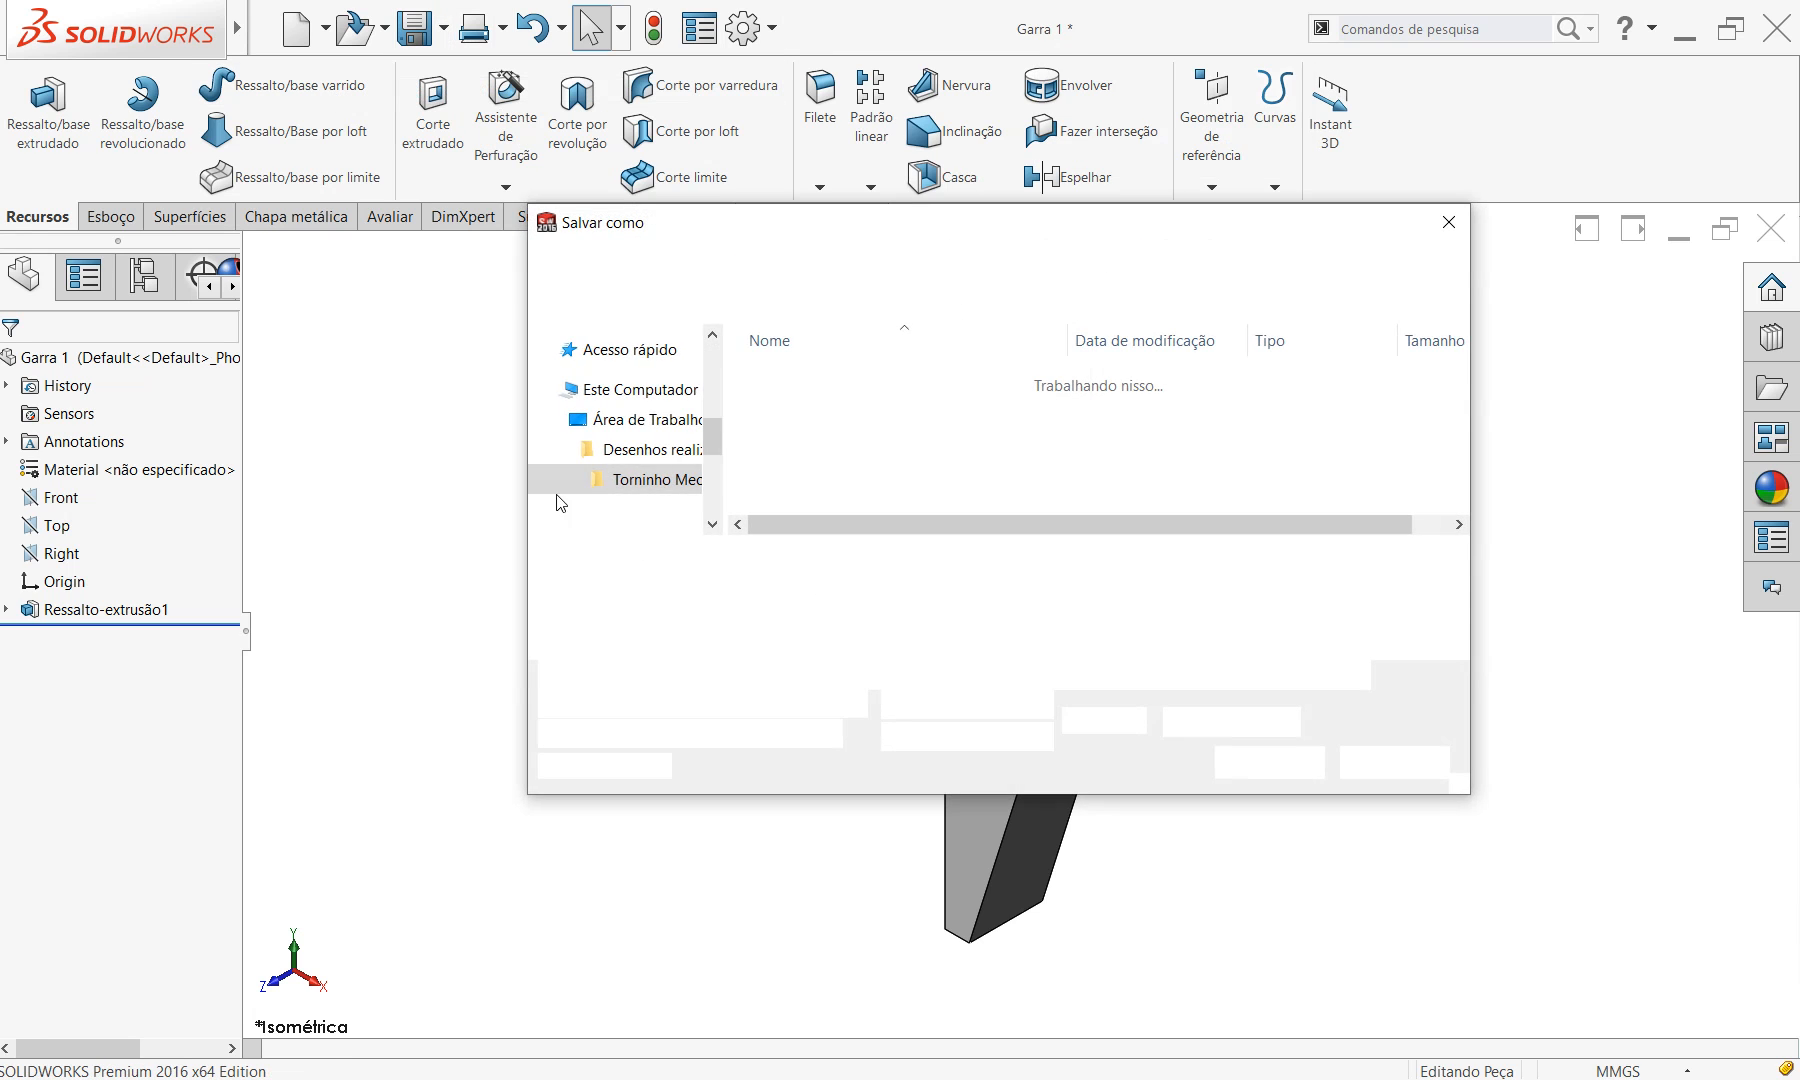
click(772, 562)
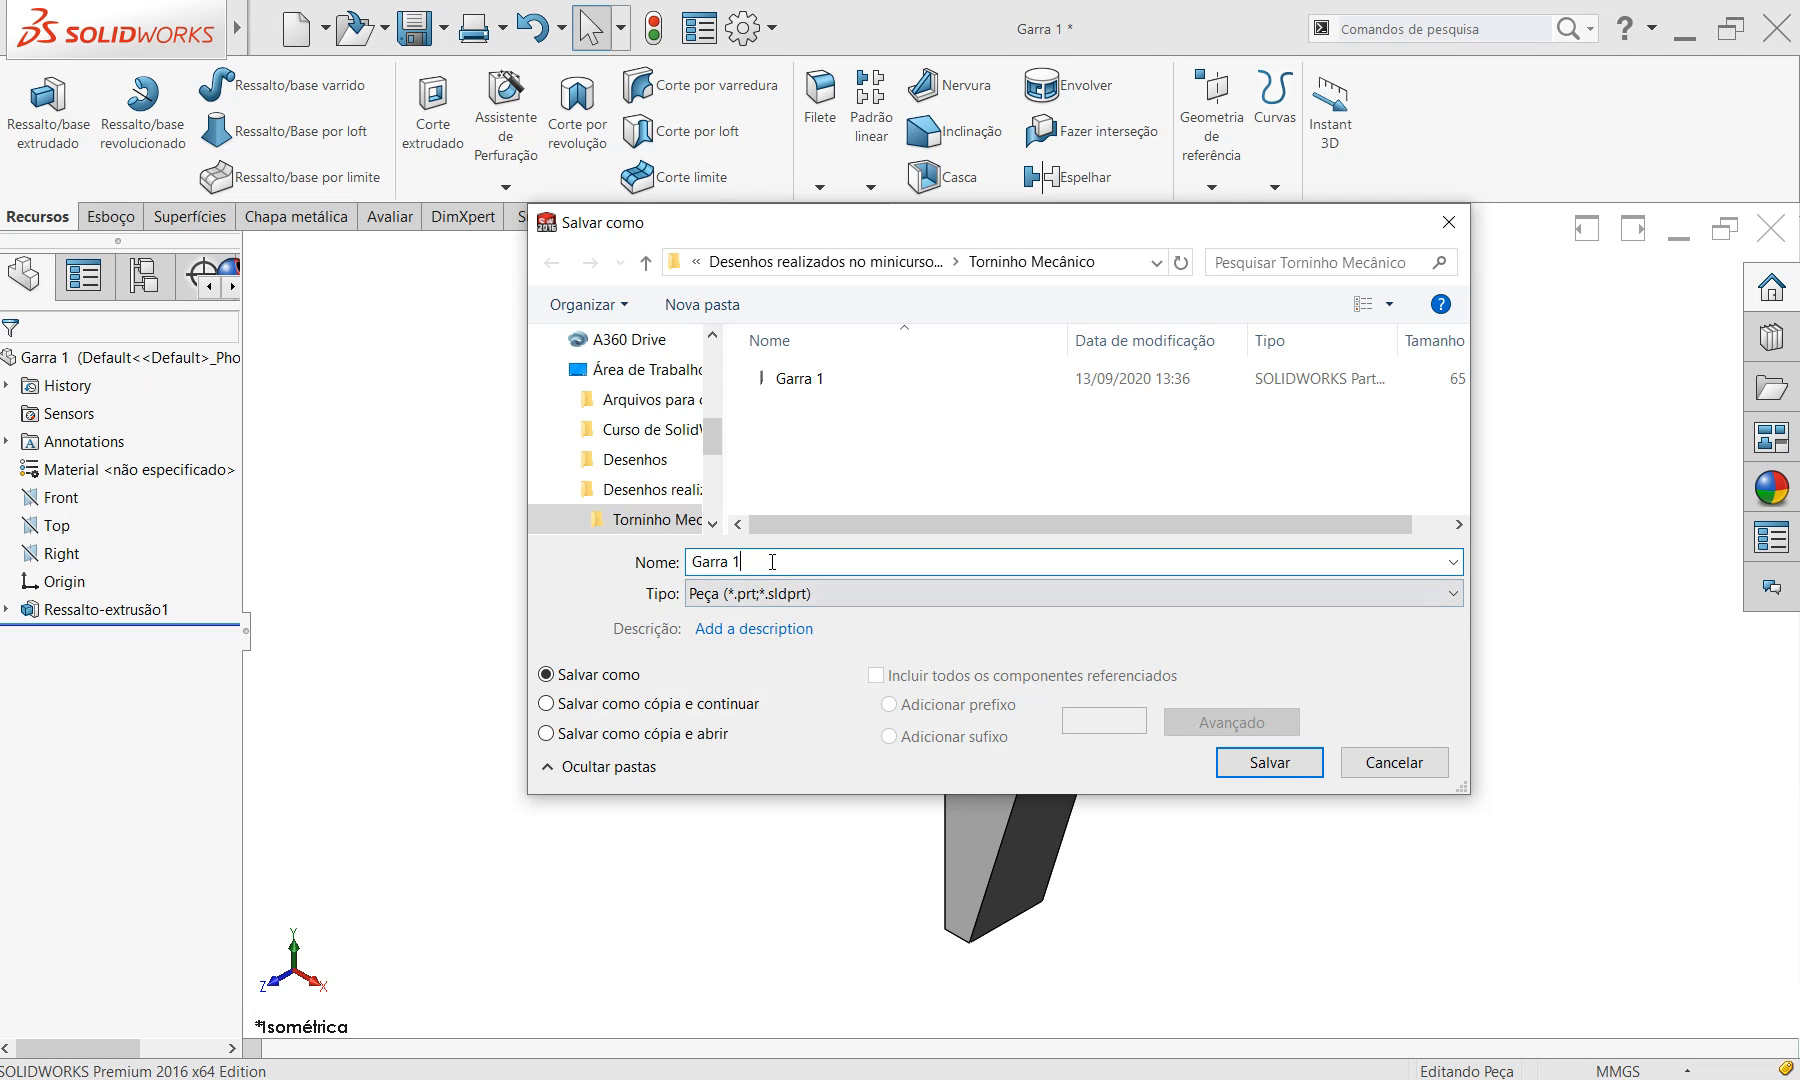
key(BackSpace)
text(2)
click(1250, 763)
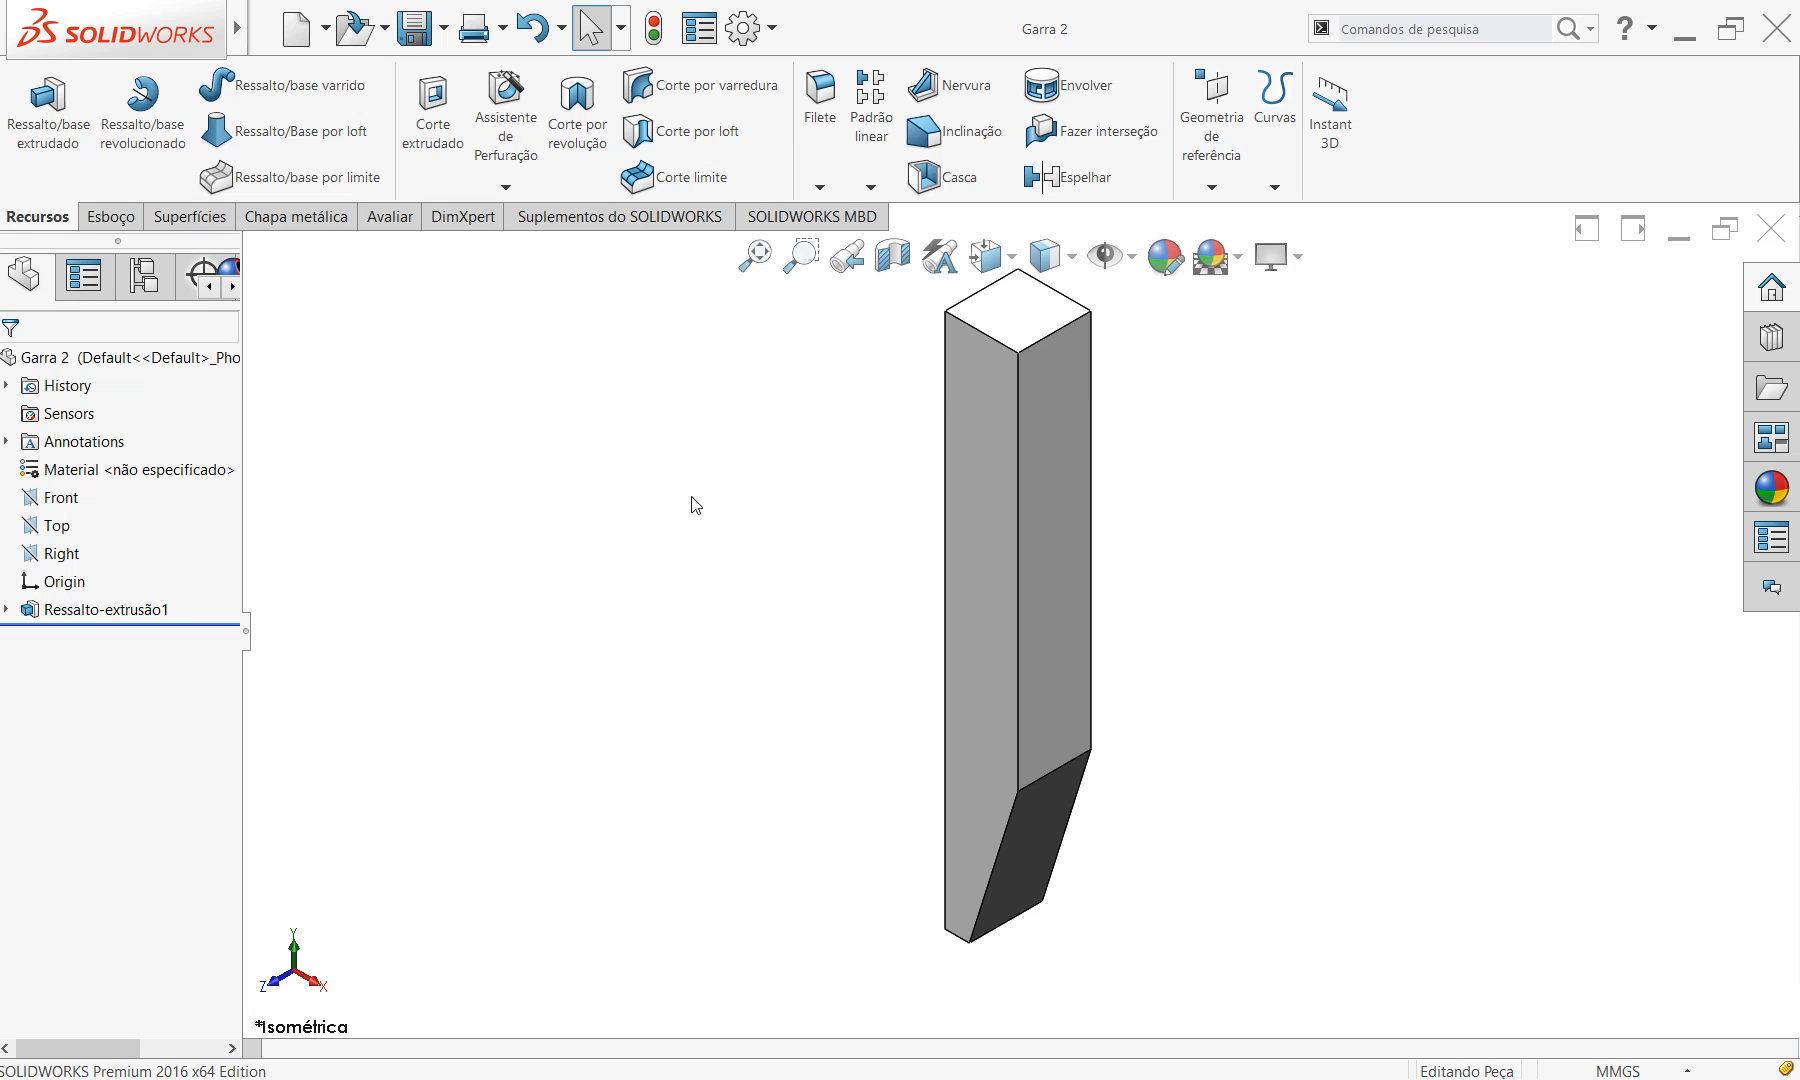
Start a Hole Wizard plain hole, carrying over the custom sizing values, and set its type to drill sizes (Tamanhos de broca).
scroll(1156, 622, up, 1)
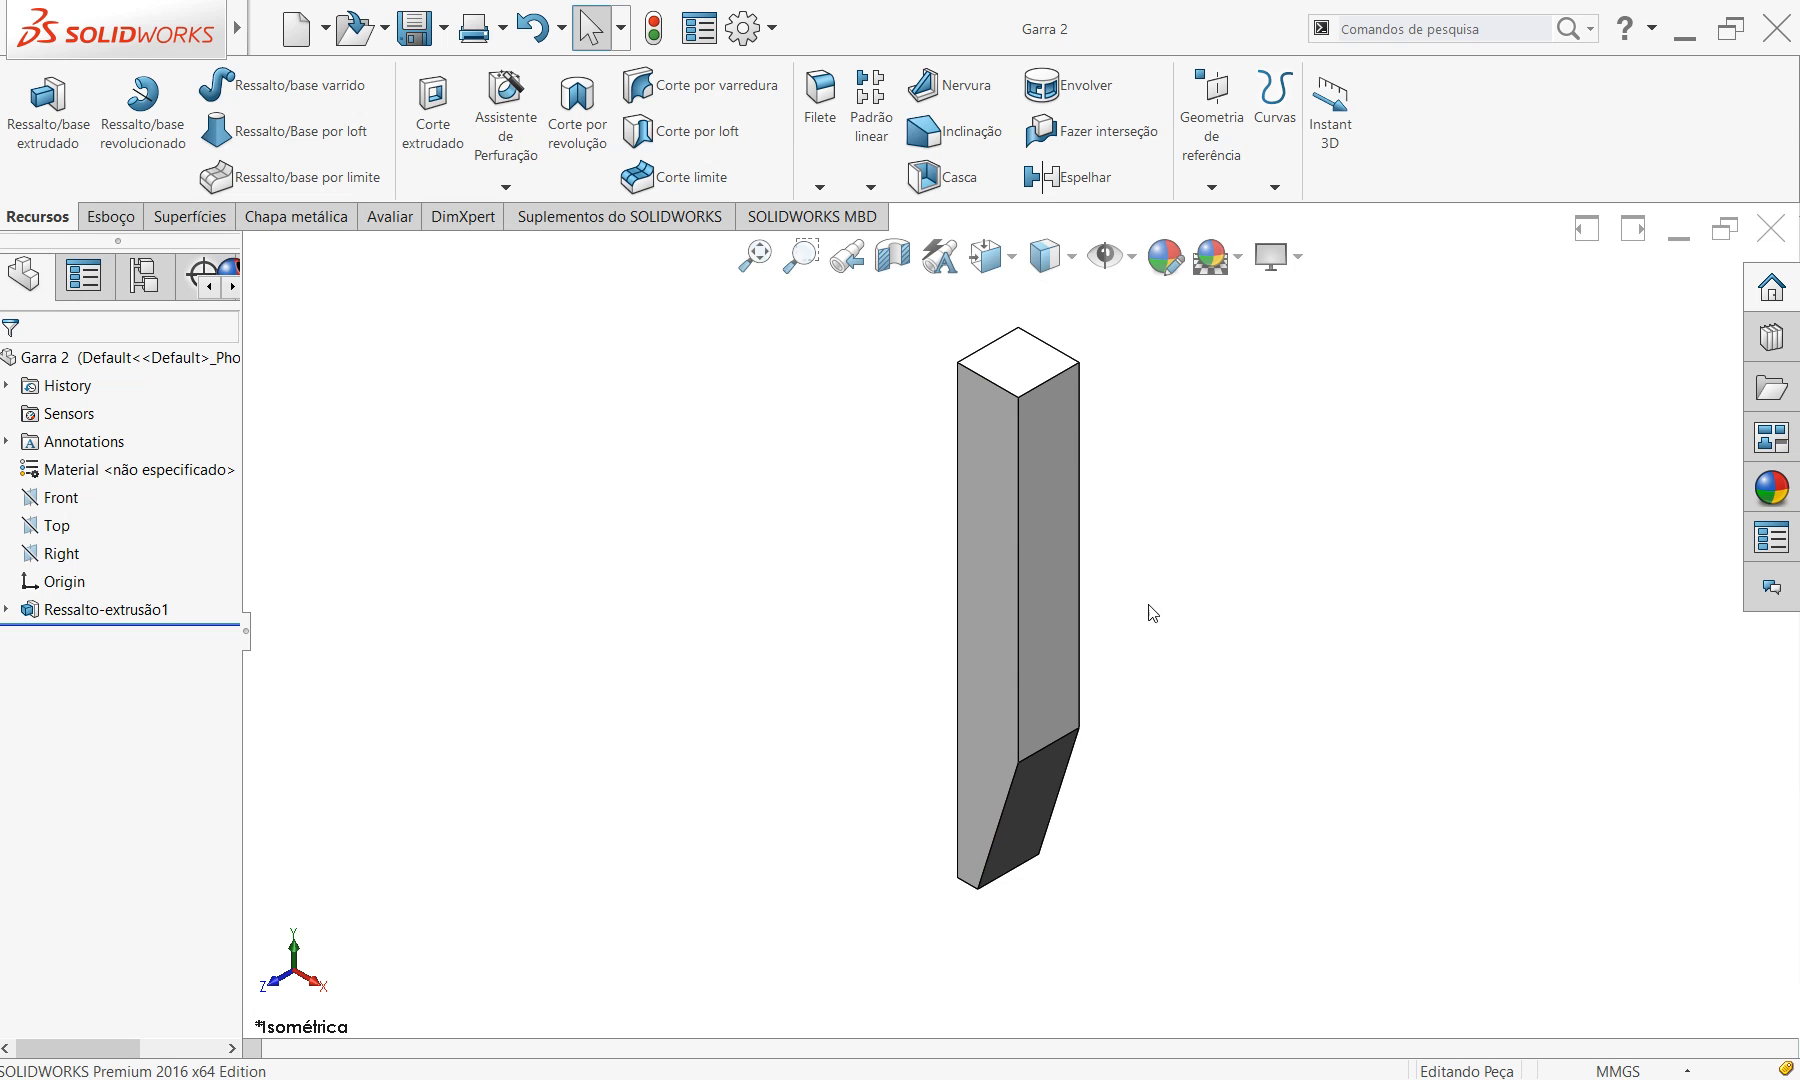
scroll(1074, 438, down, 1)
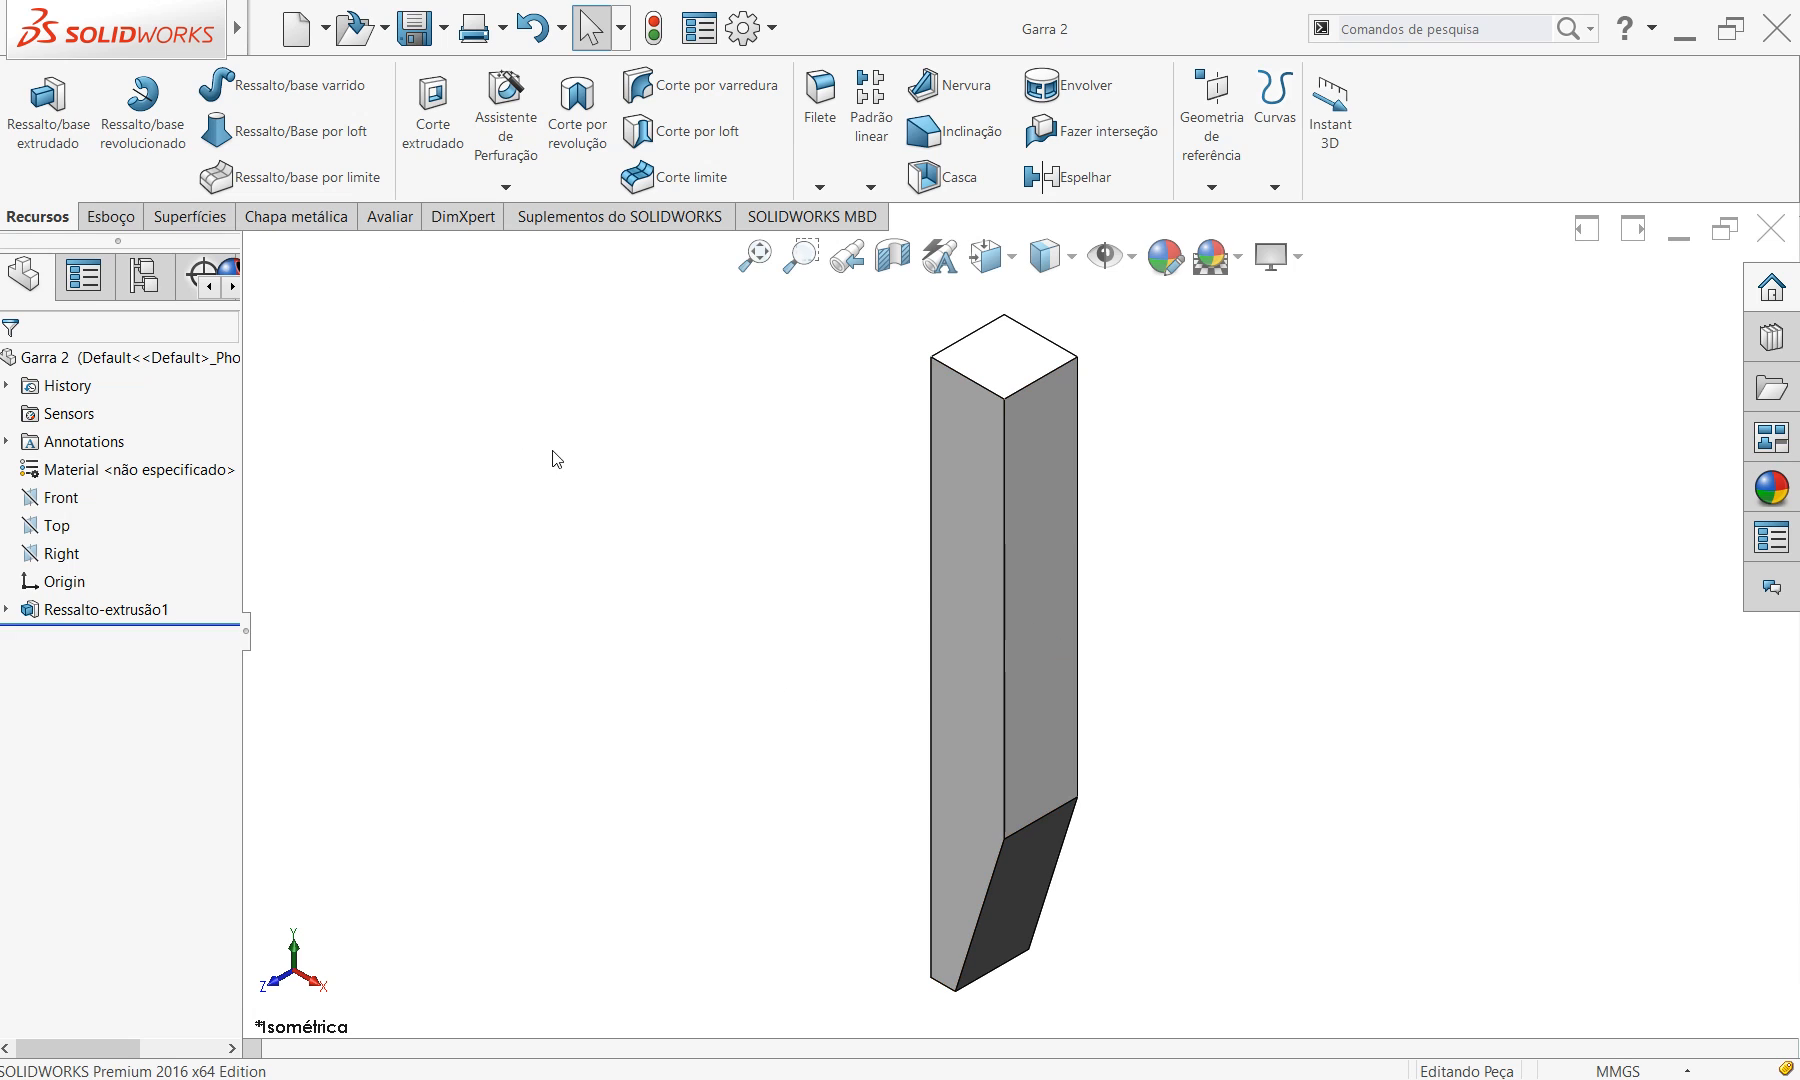
click(510, 125)
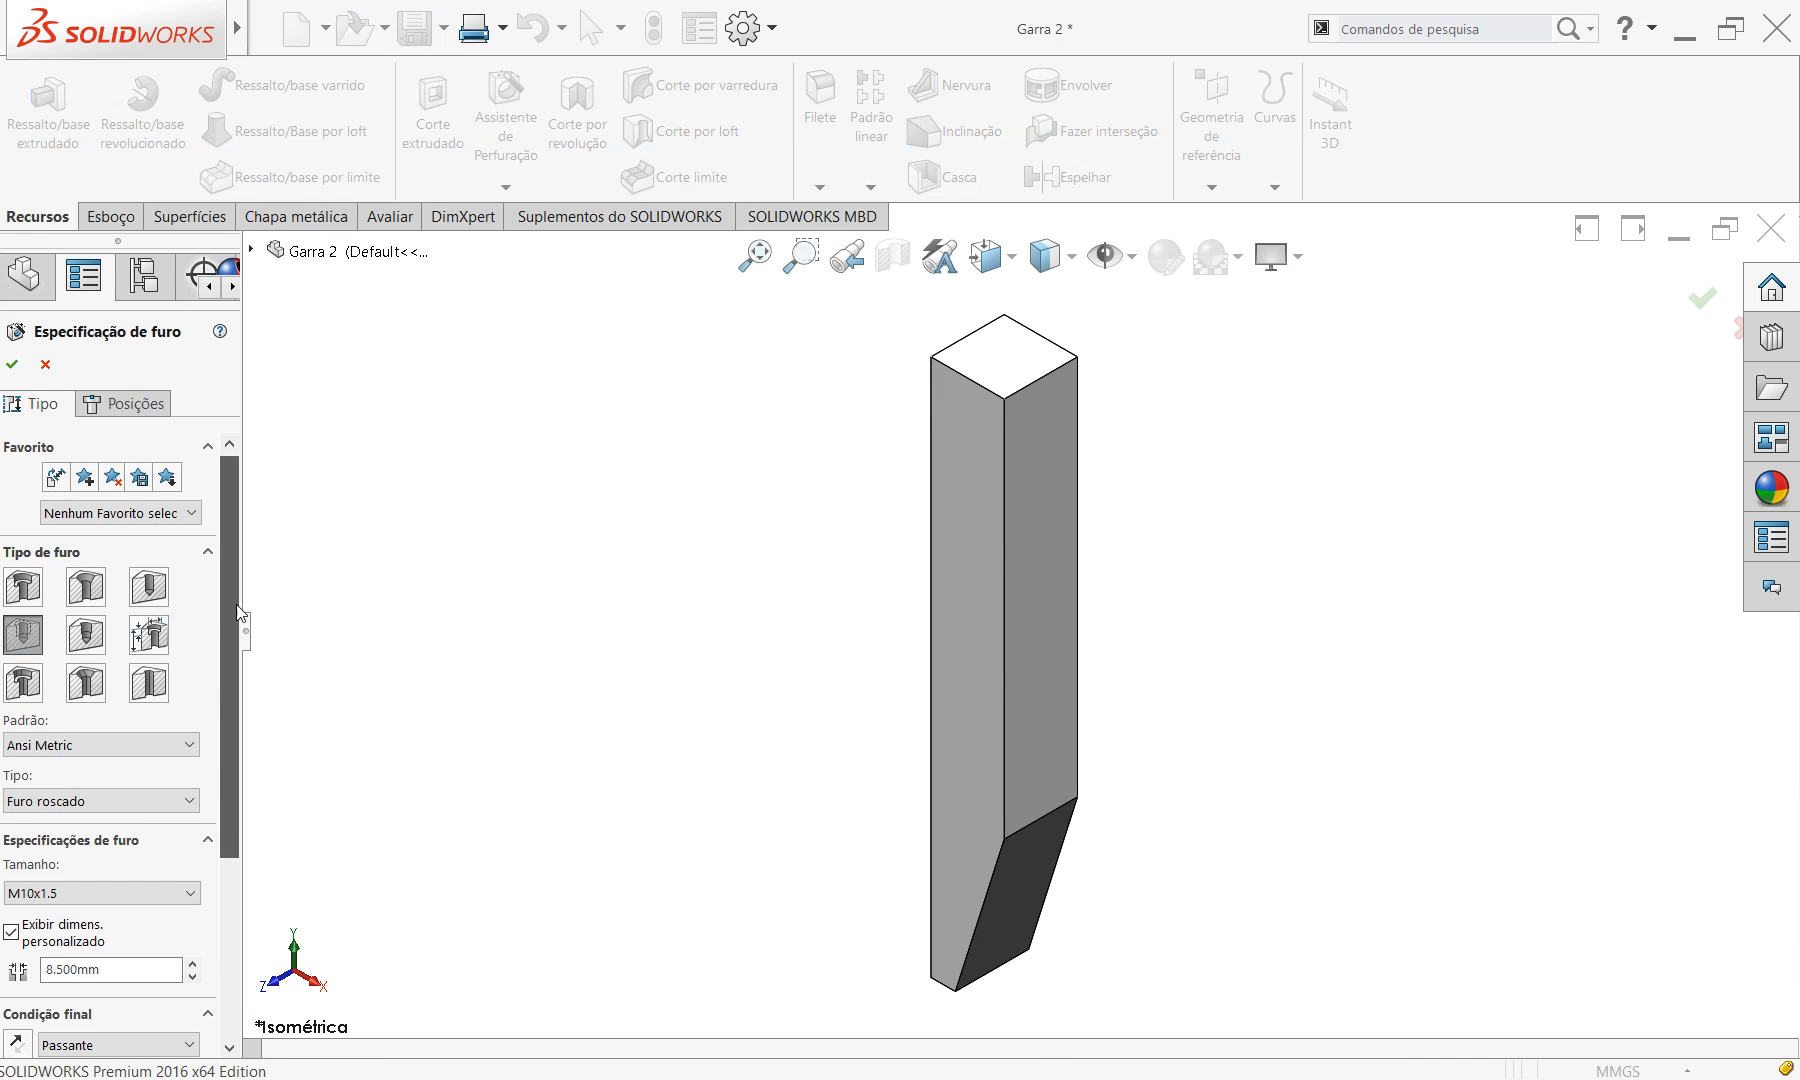
scroll(232, 640, down, 3)
scroll(231, 693, up, 3)
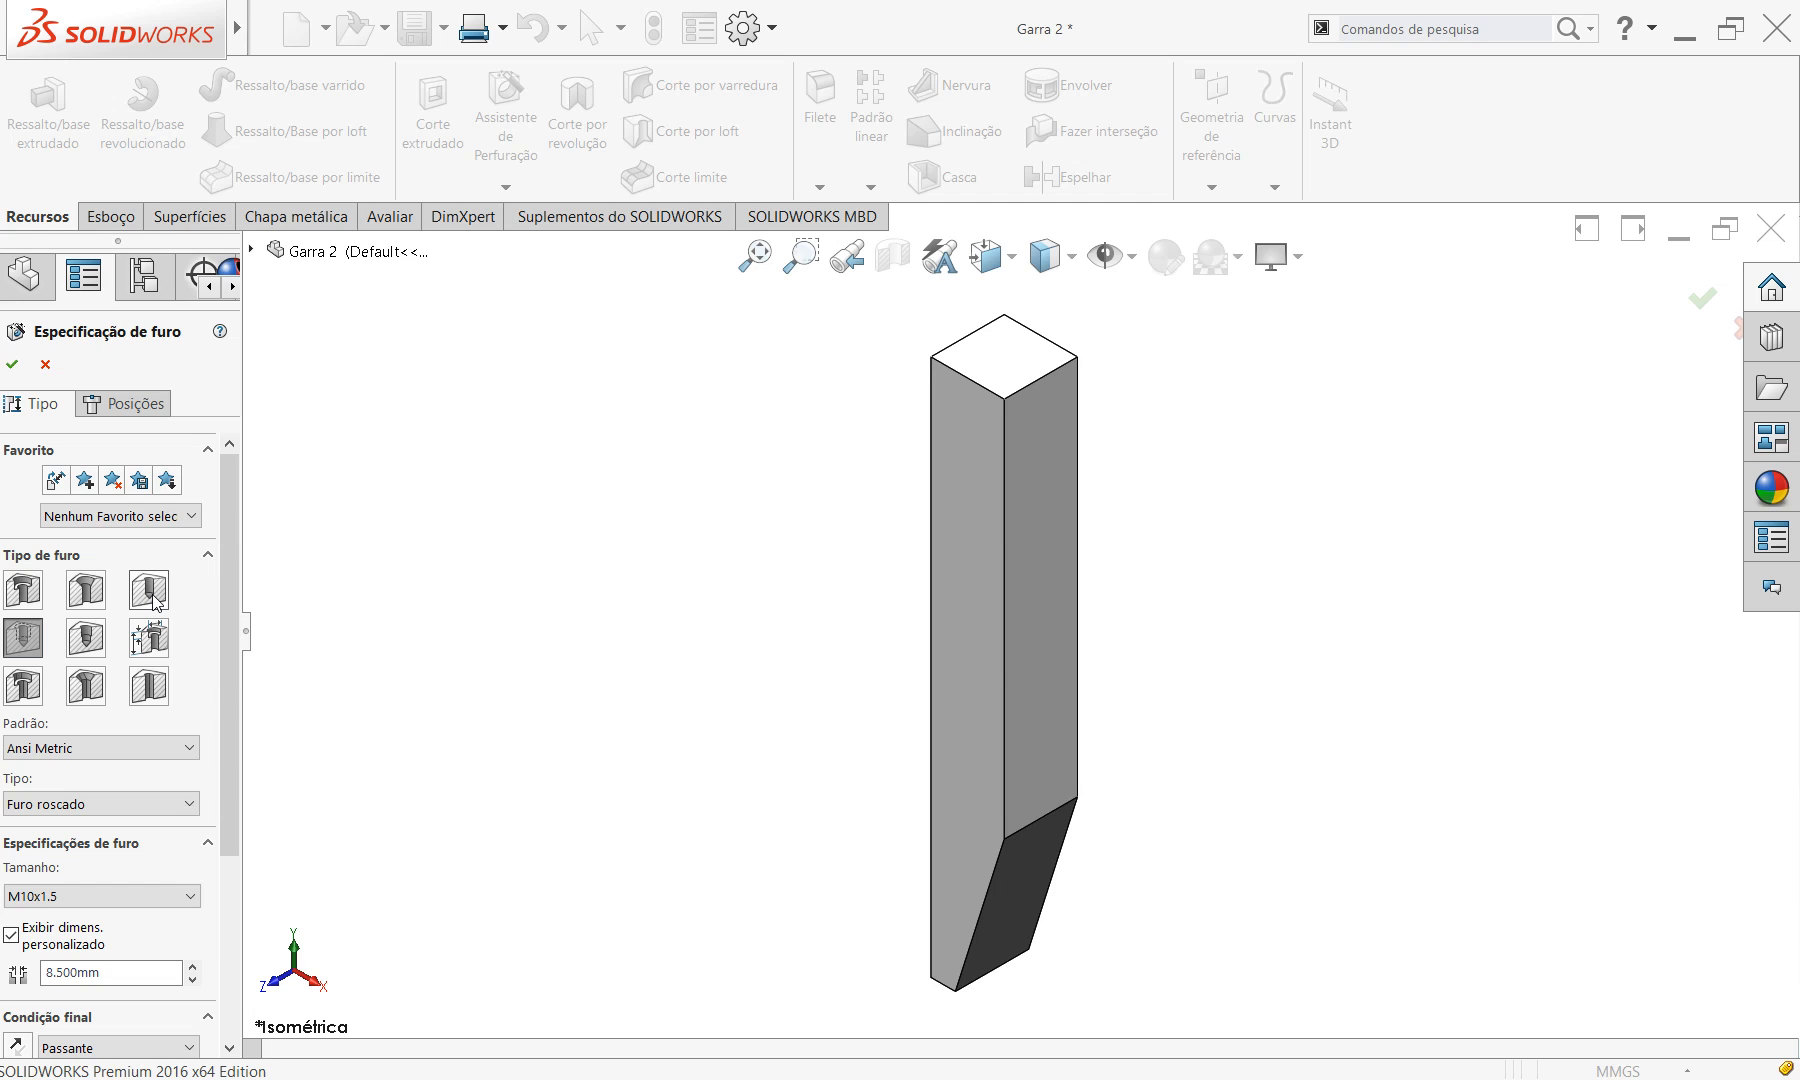
click(155, 589)
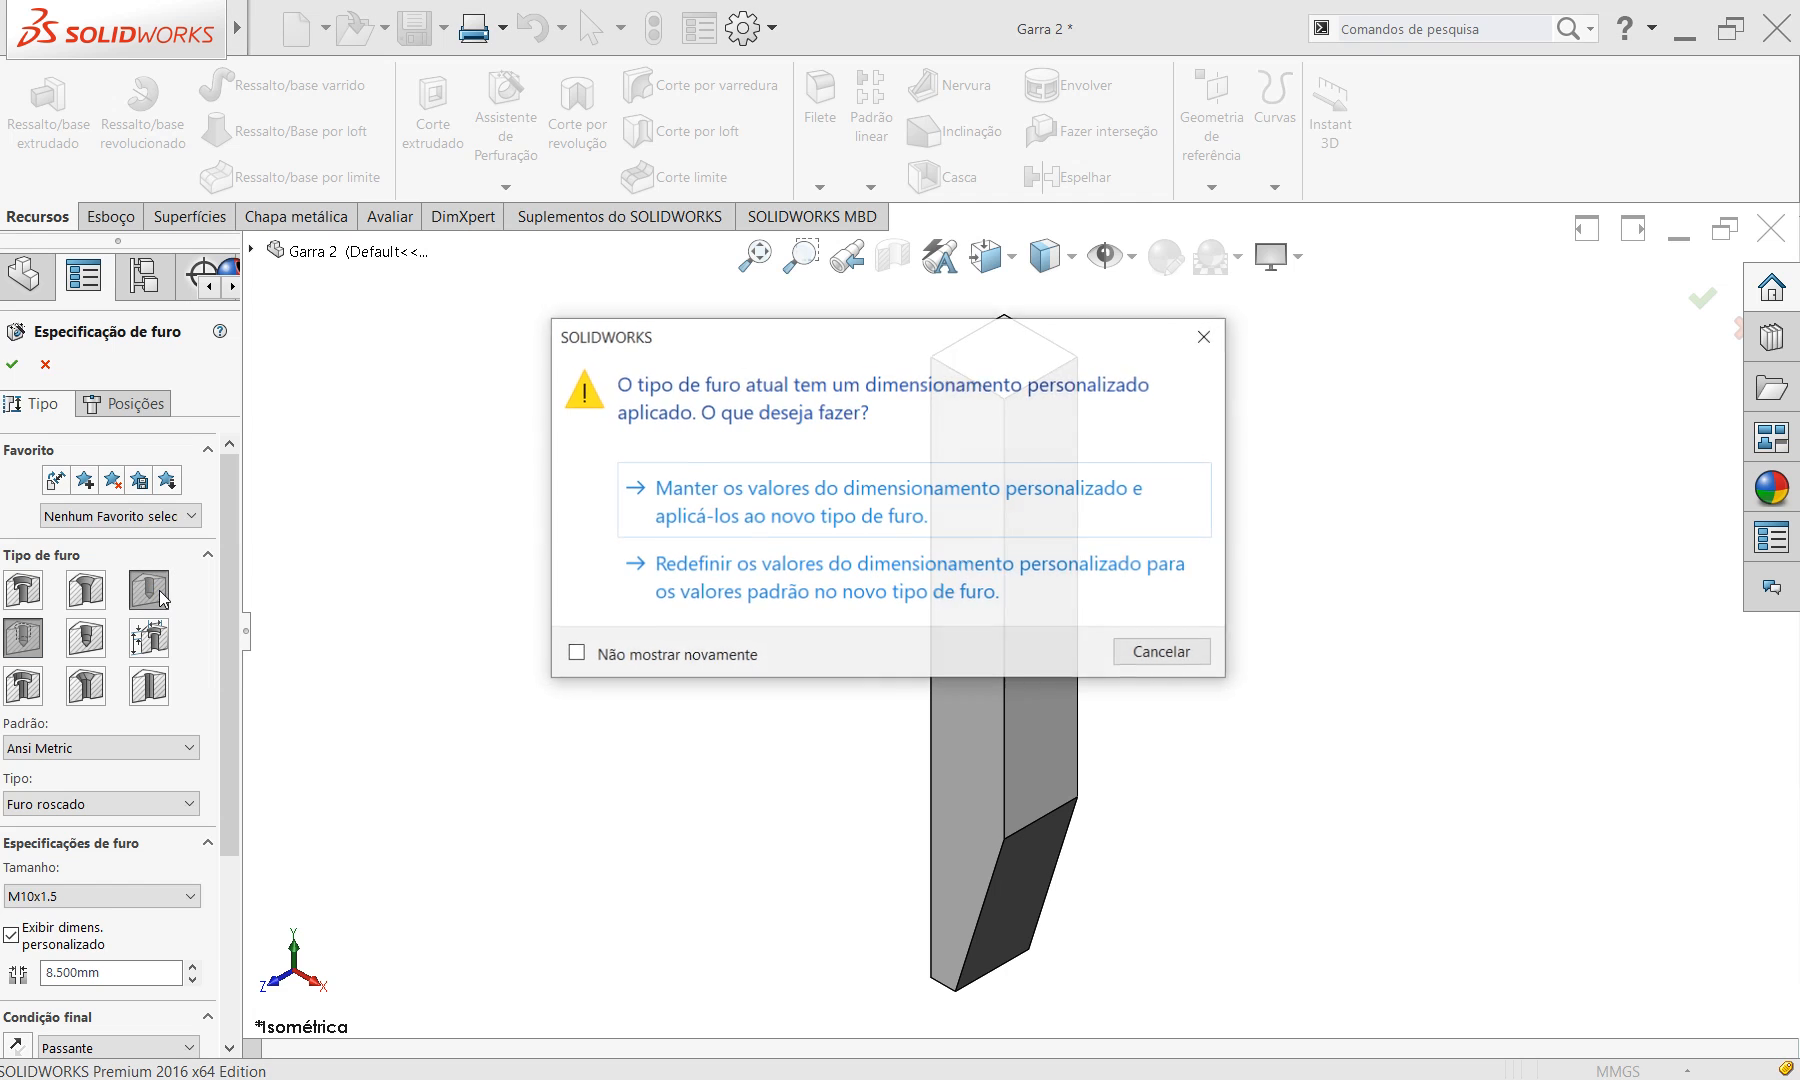
click(797, 500)
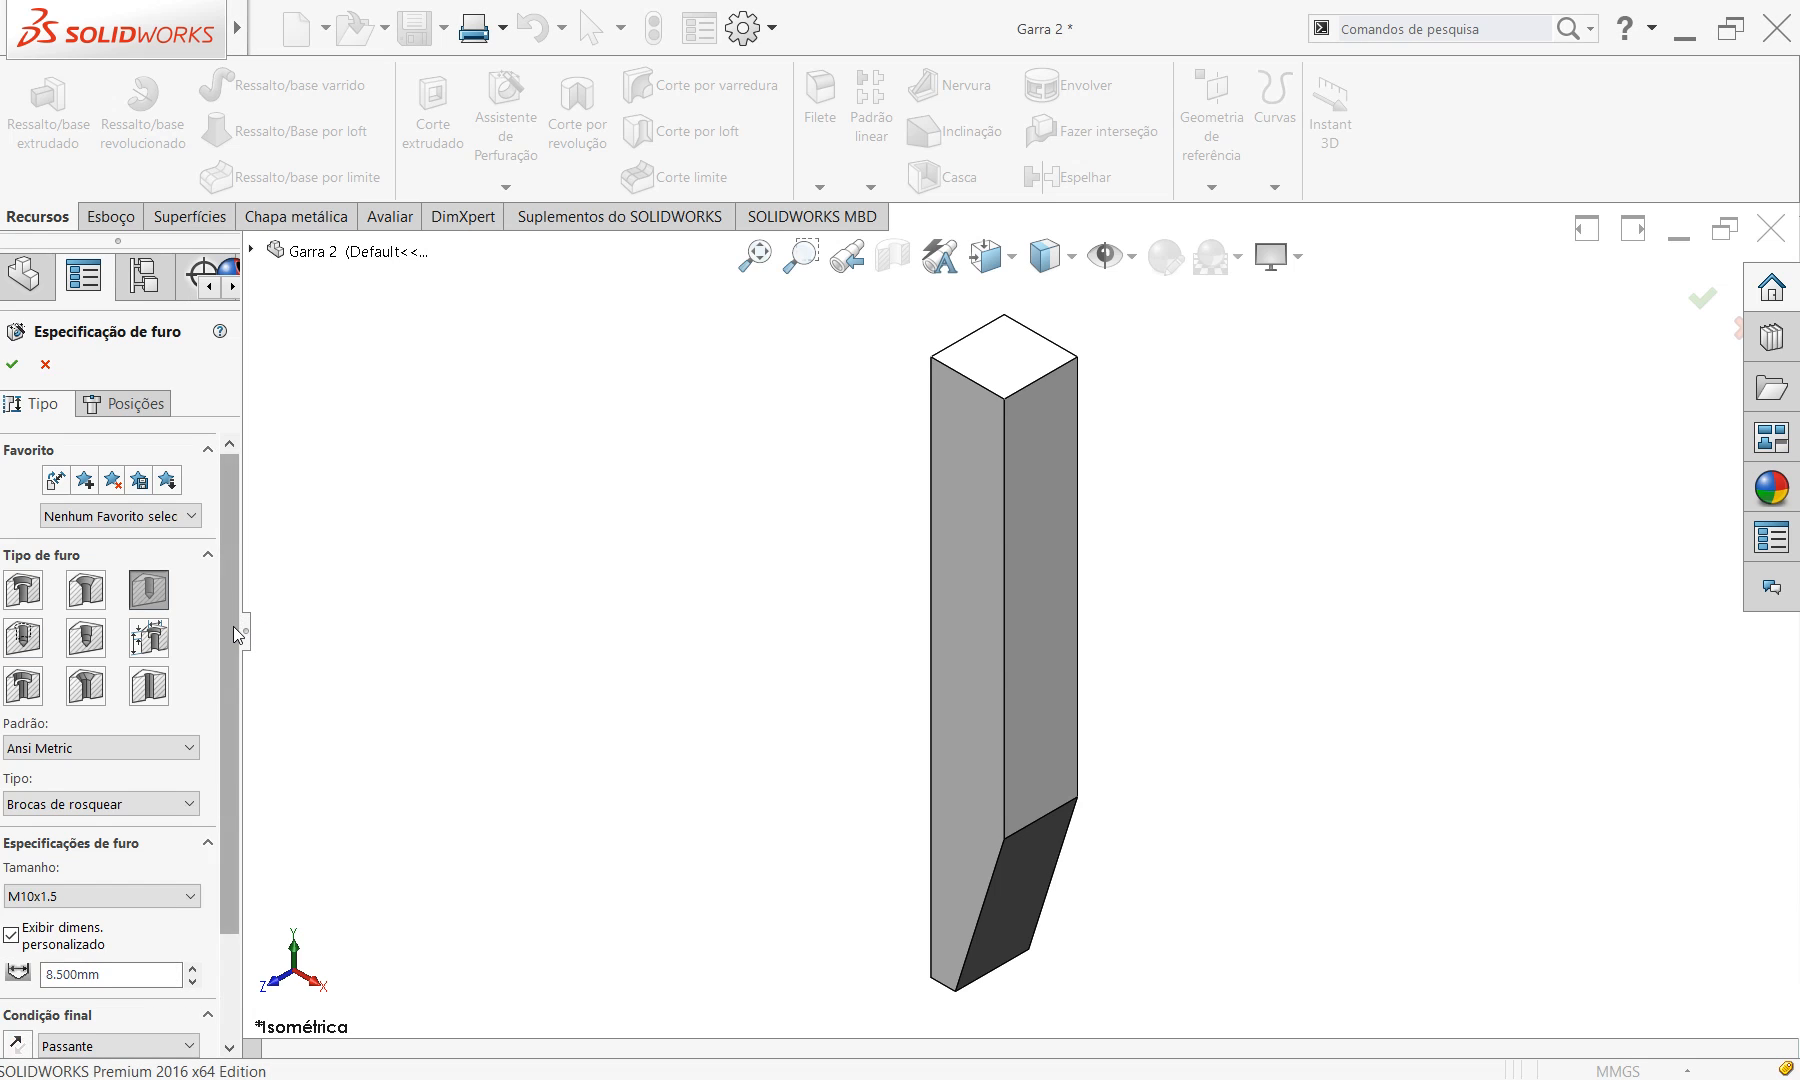
scroll(233, 626, down, 3)
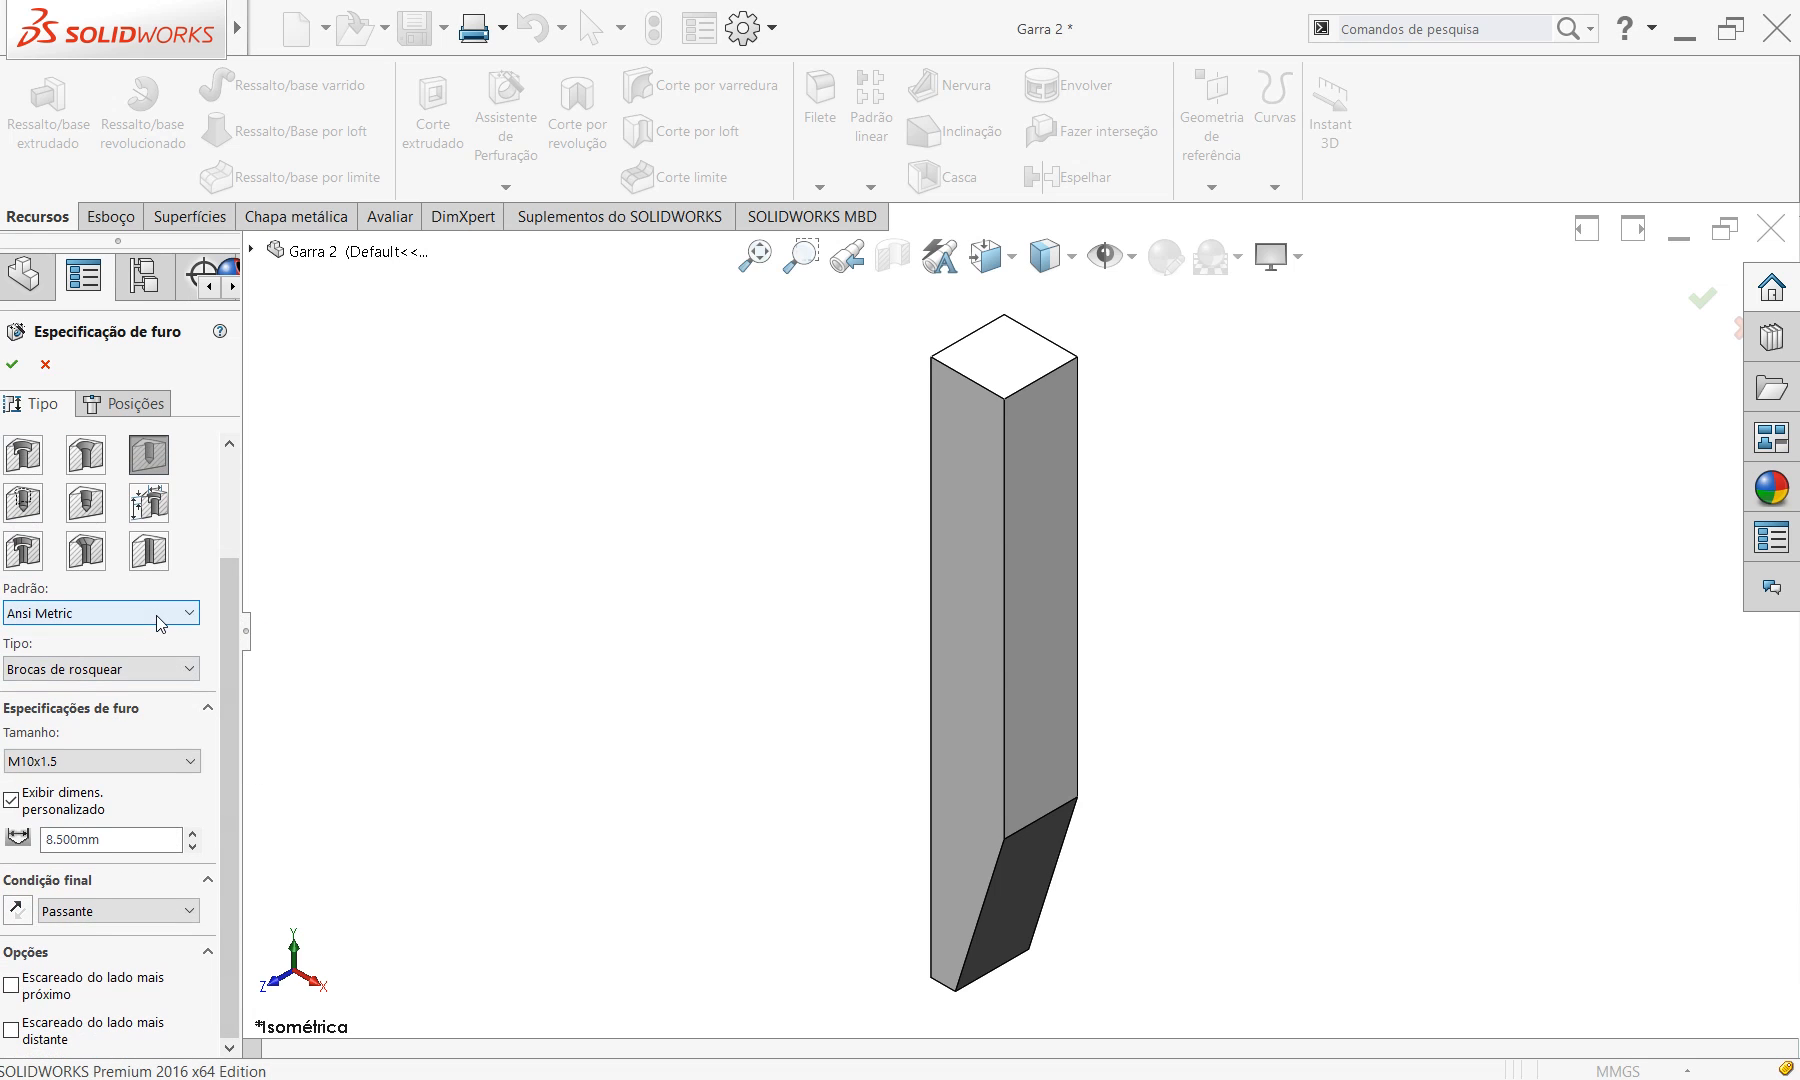
click(97, 686)
click(112, 756)
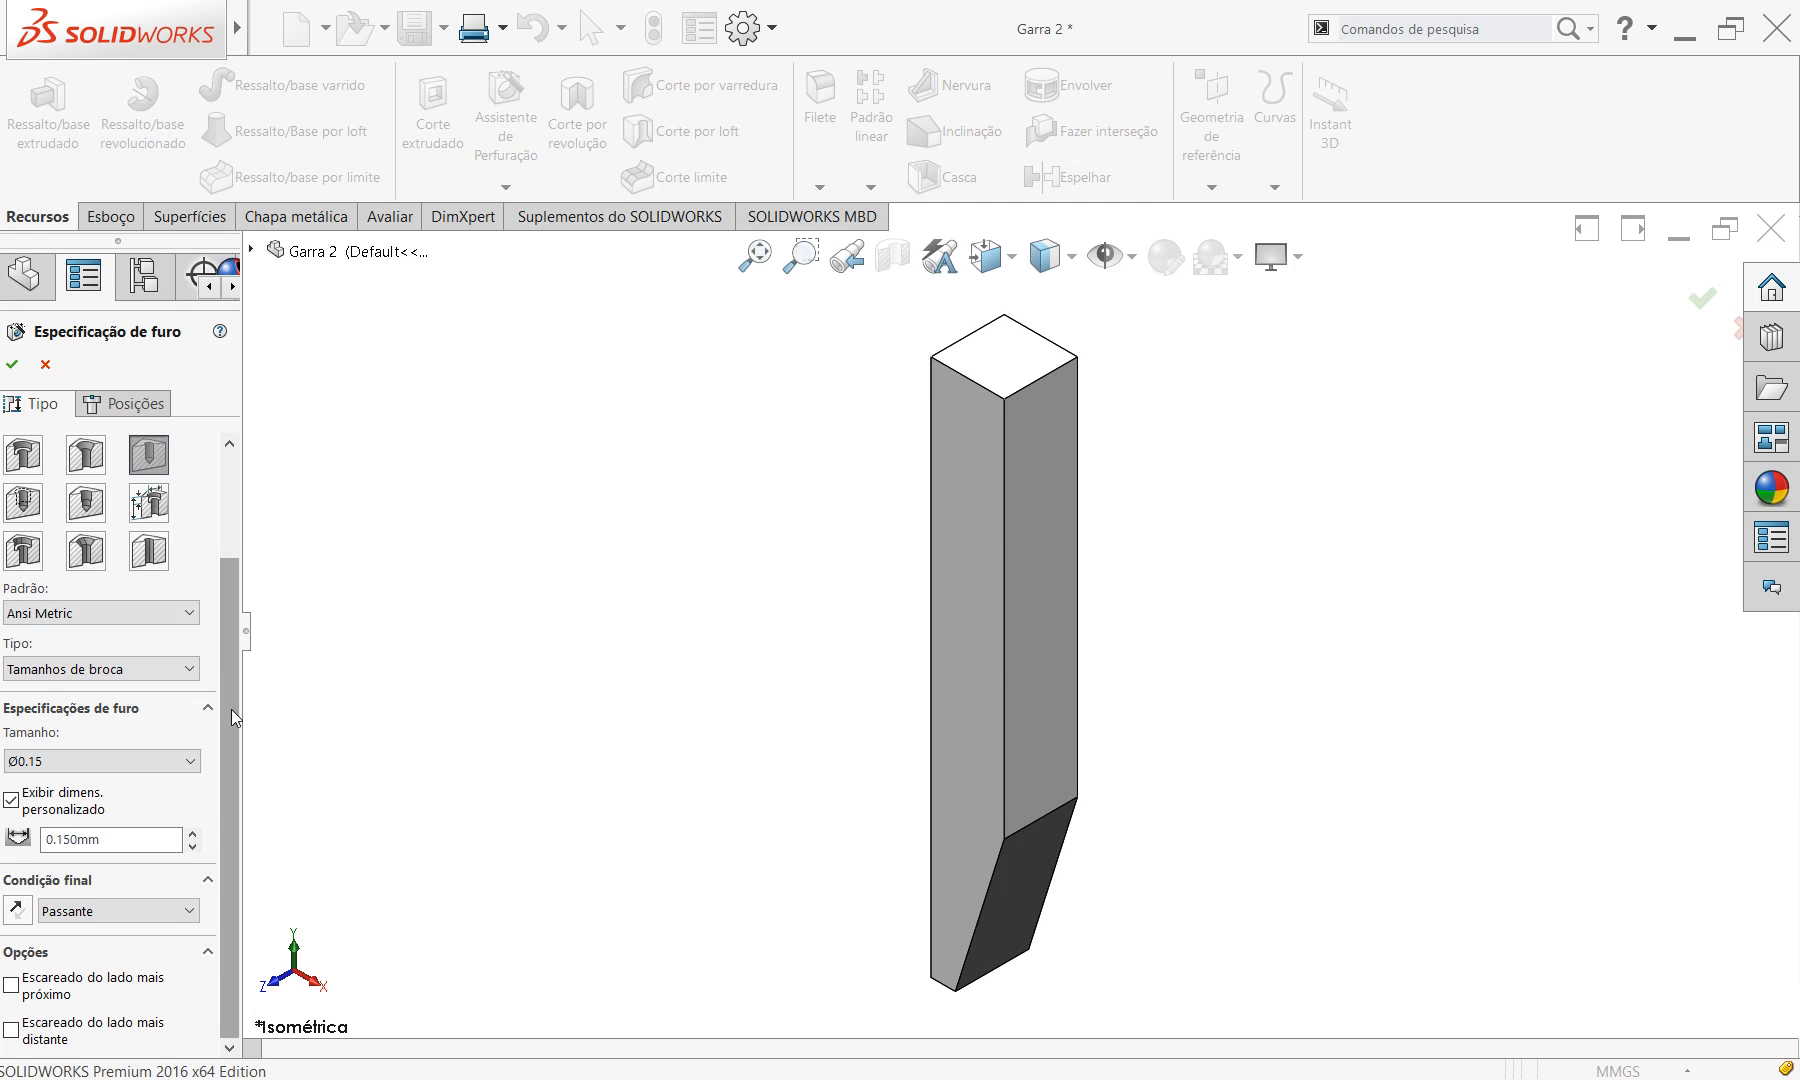
Set the drill hole size to Ø8.0.
click(185, 761)
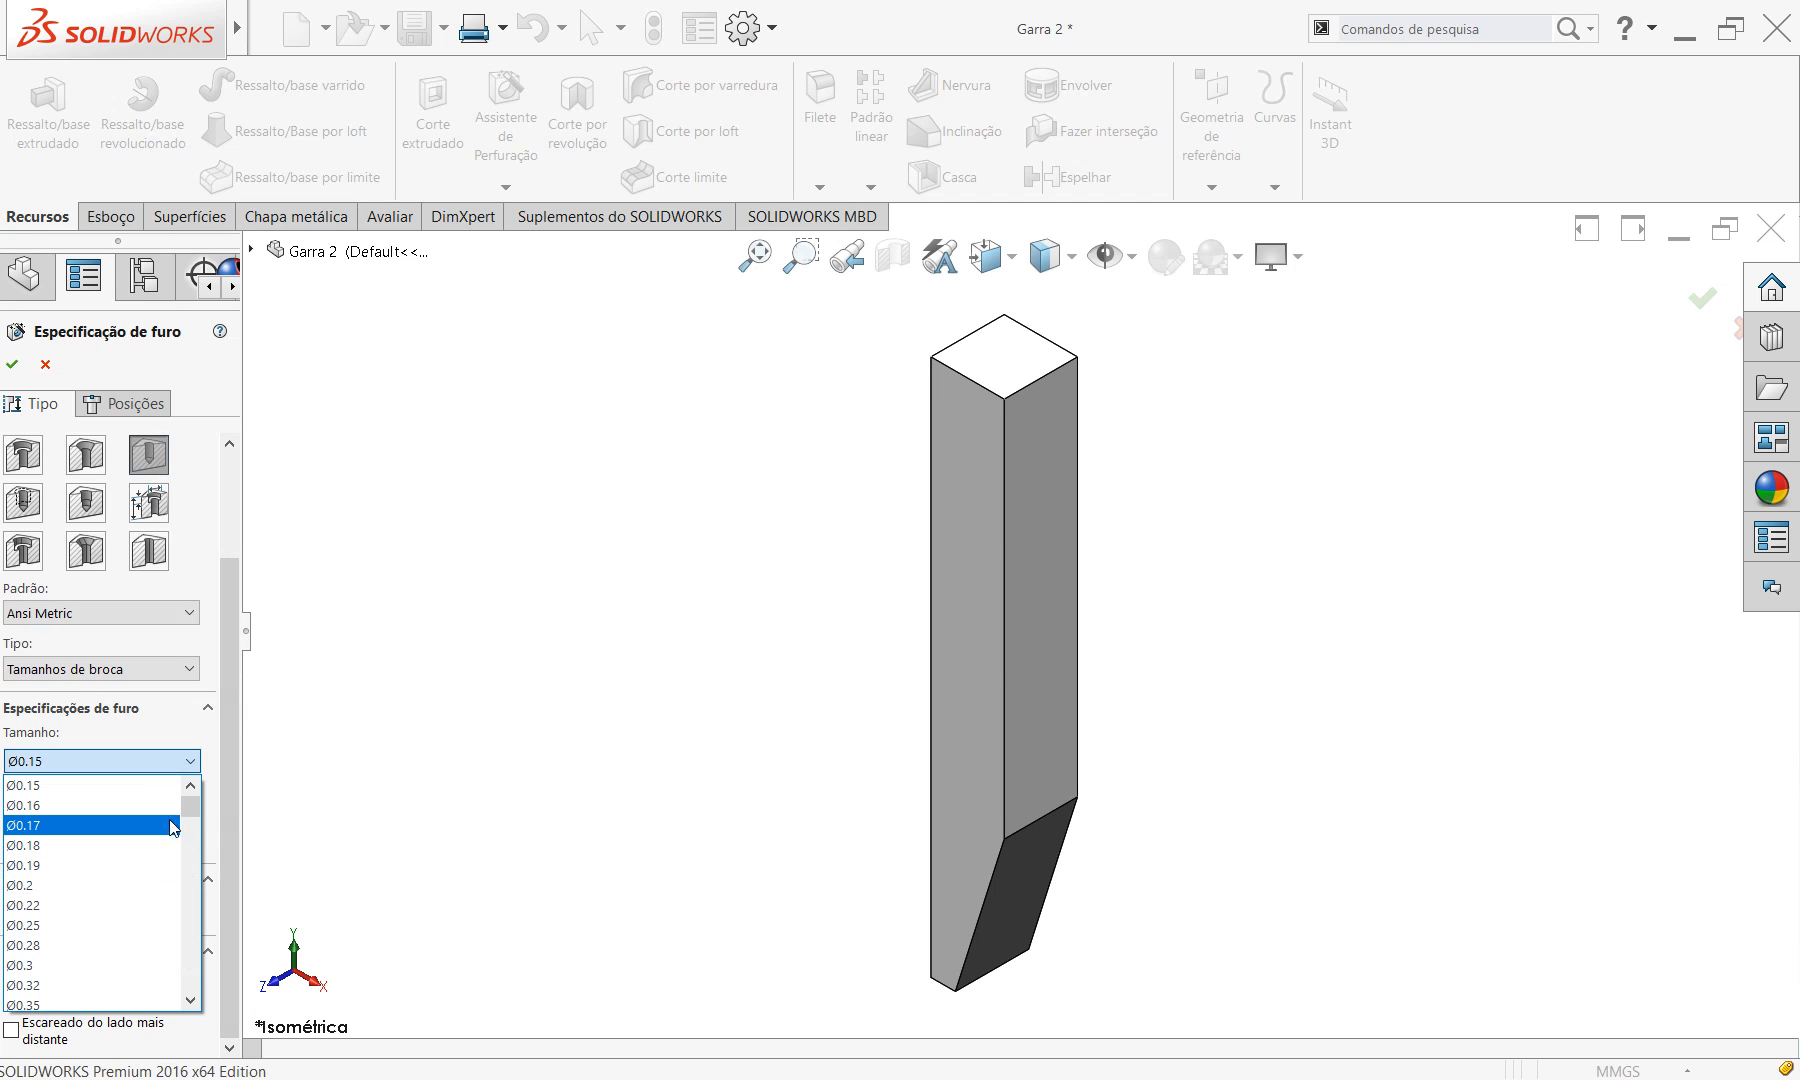
scroll(145, 900, down, 6)
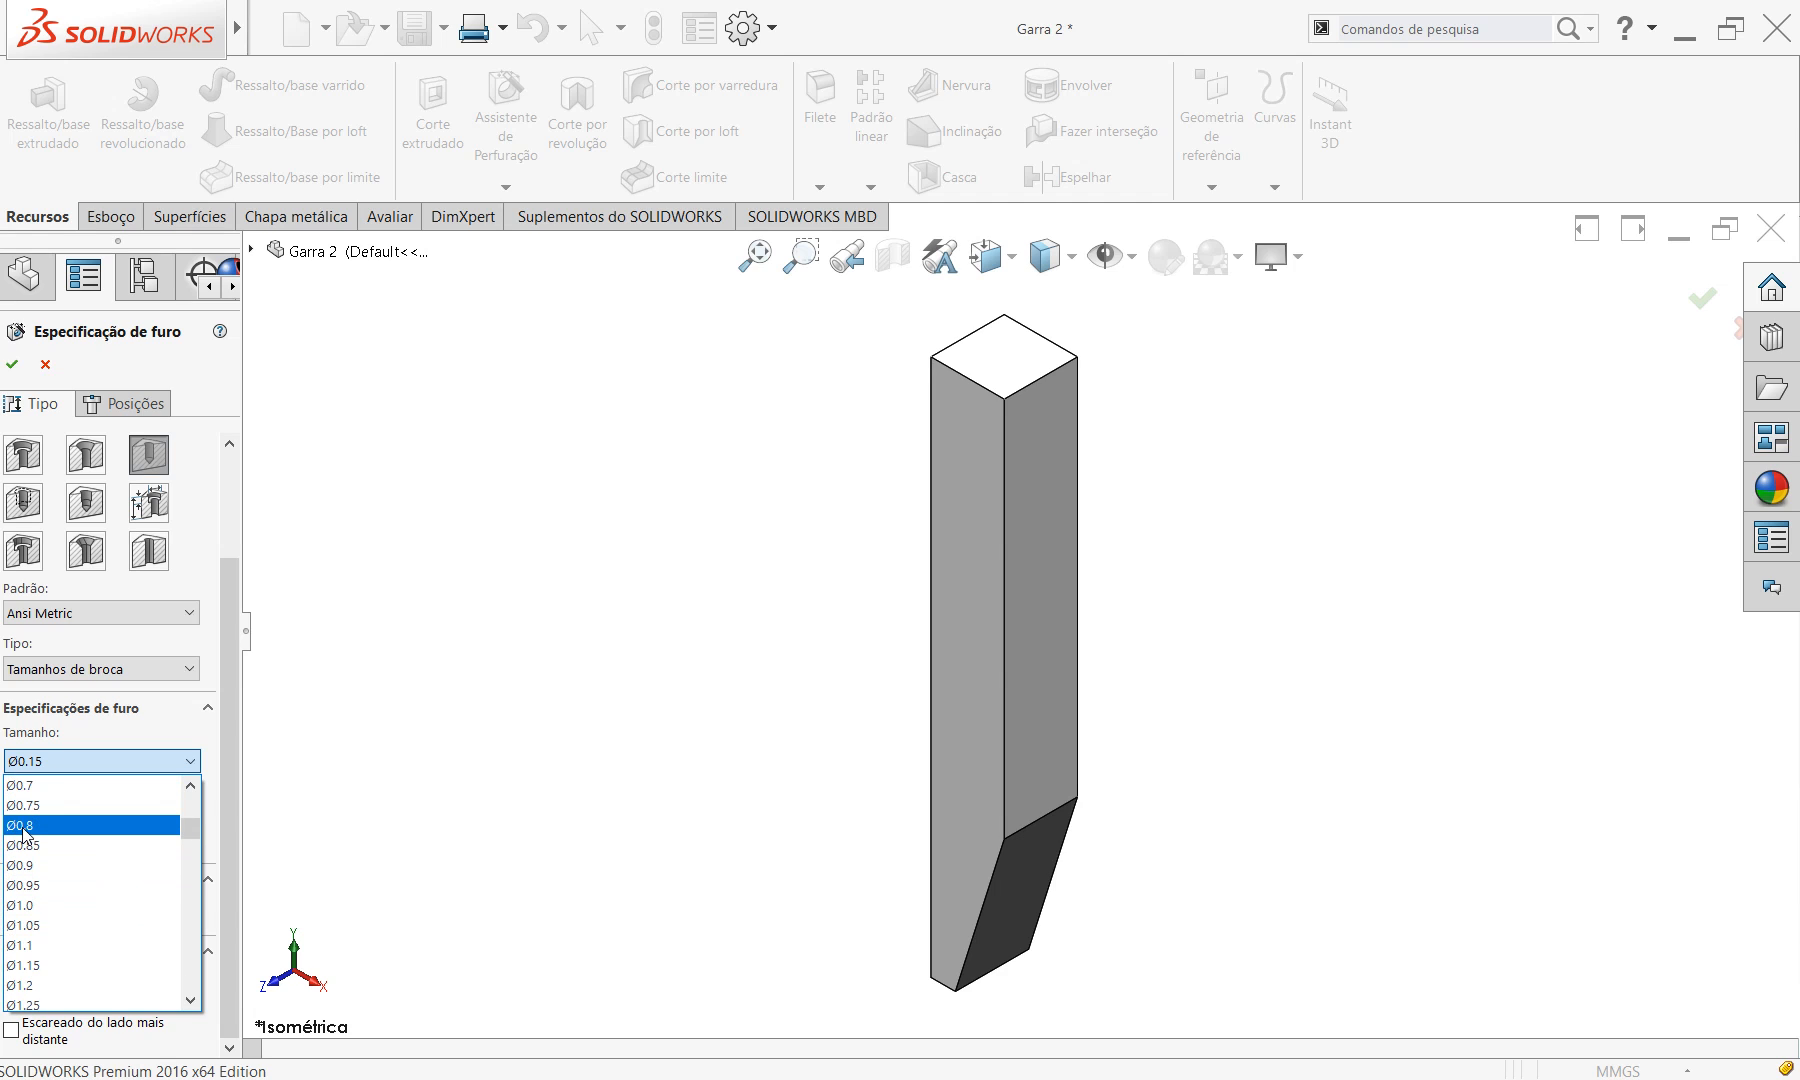
scroll(97, 876, down, 5)
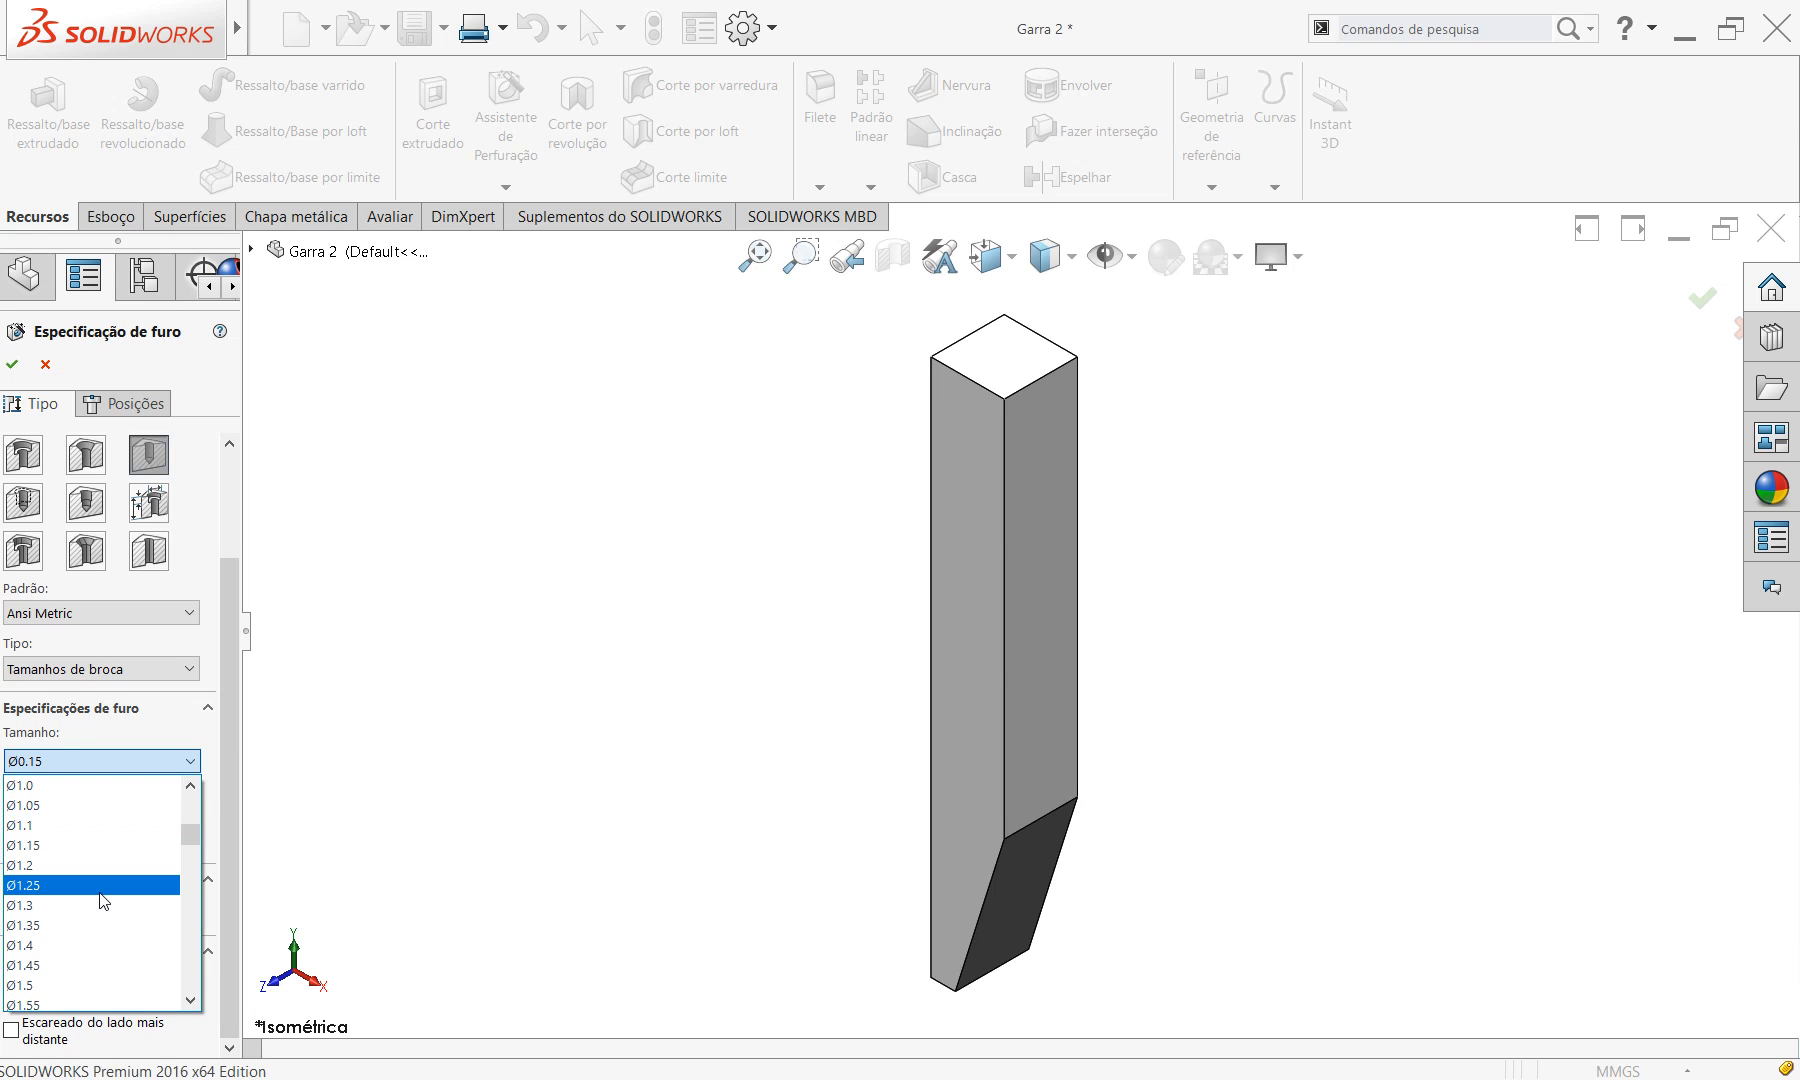
scroll(110, 924, down, 13)
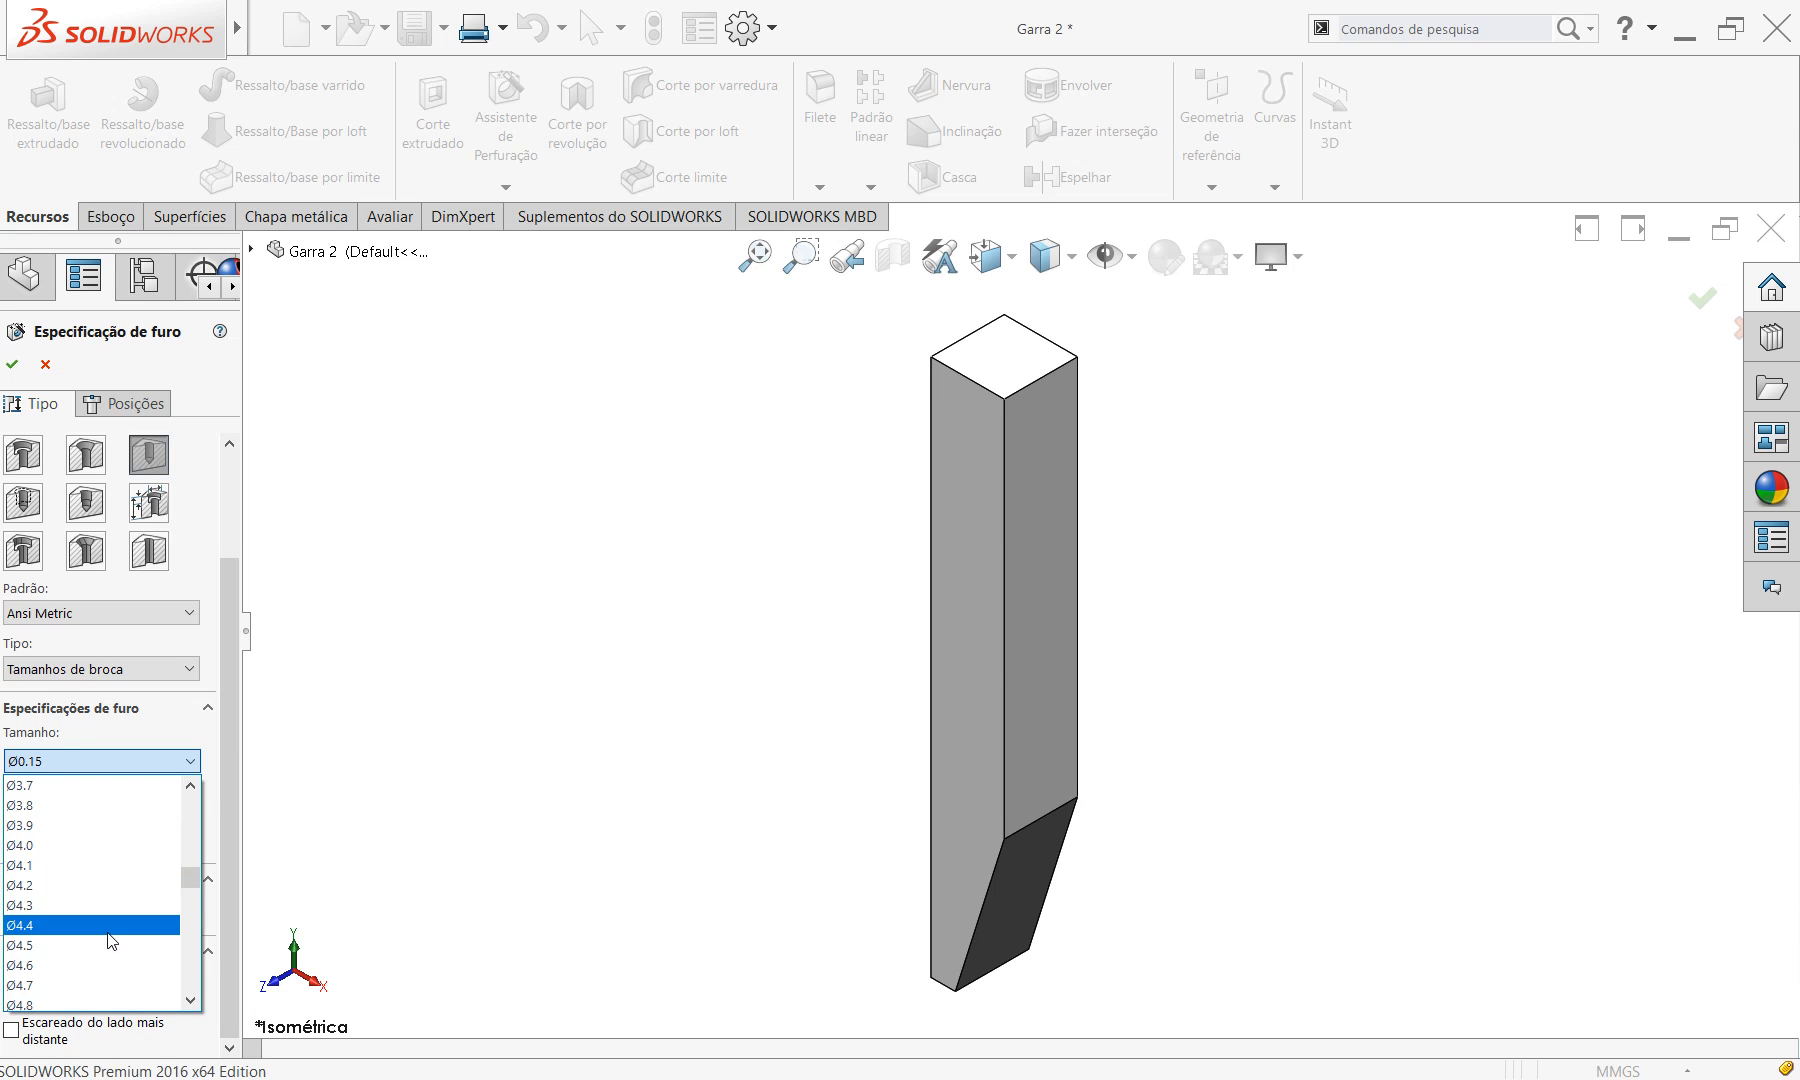
scroll(110, 940, down, 4)
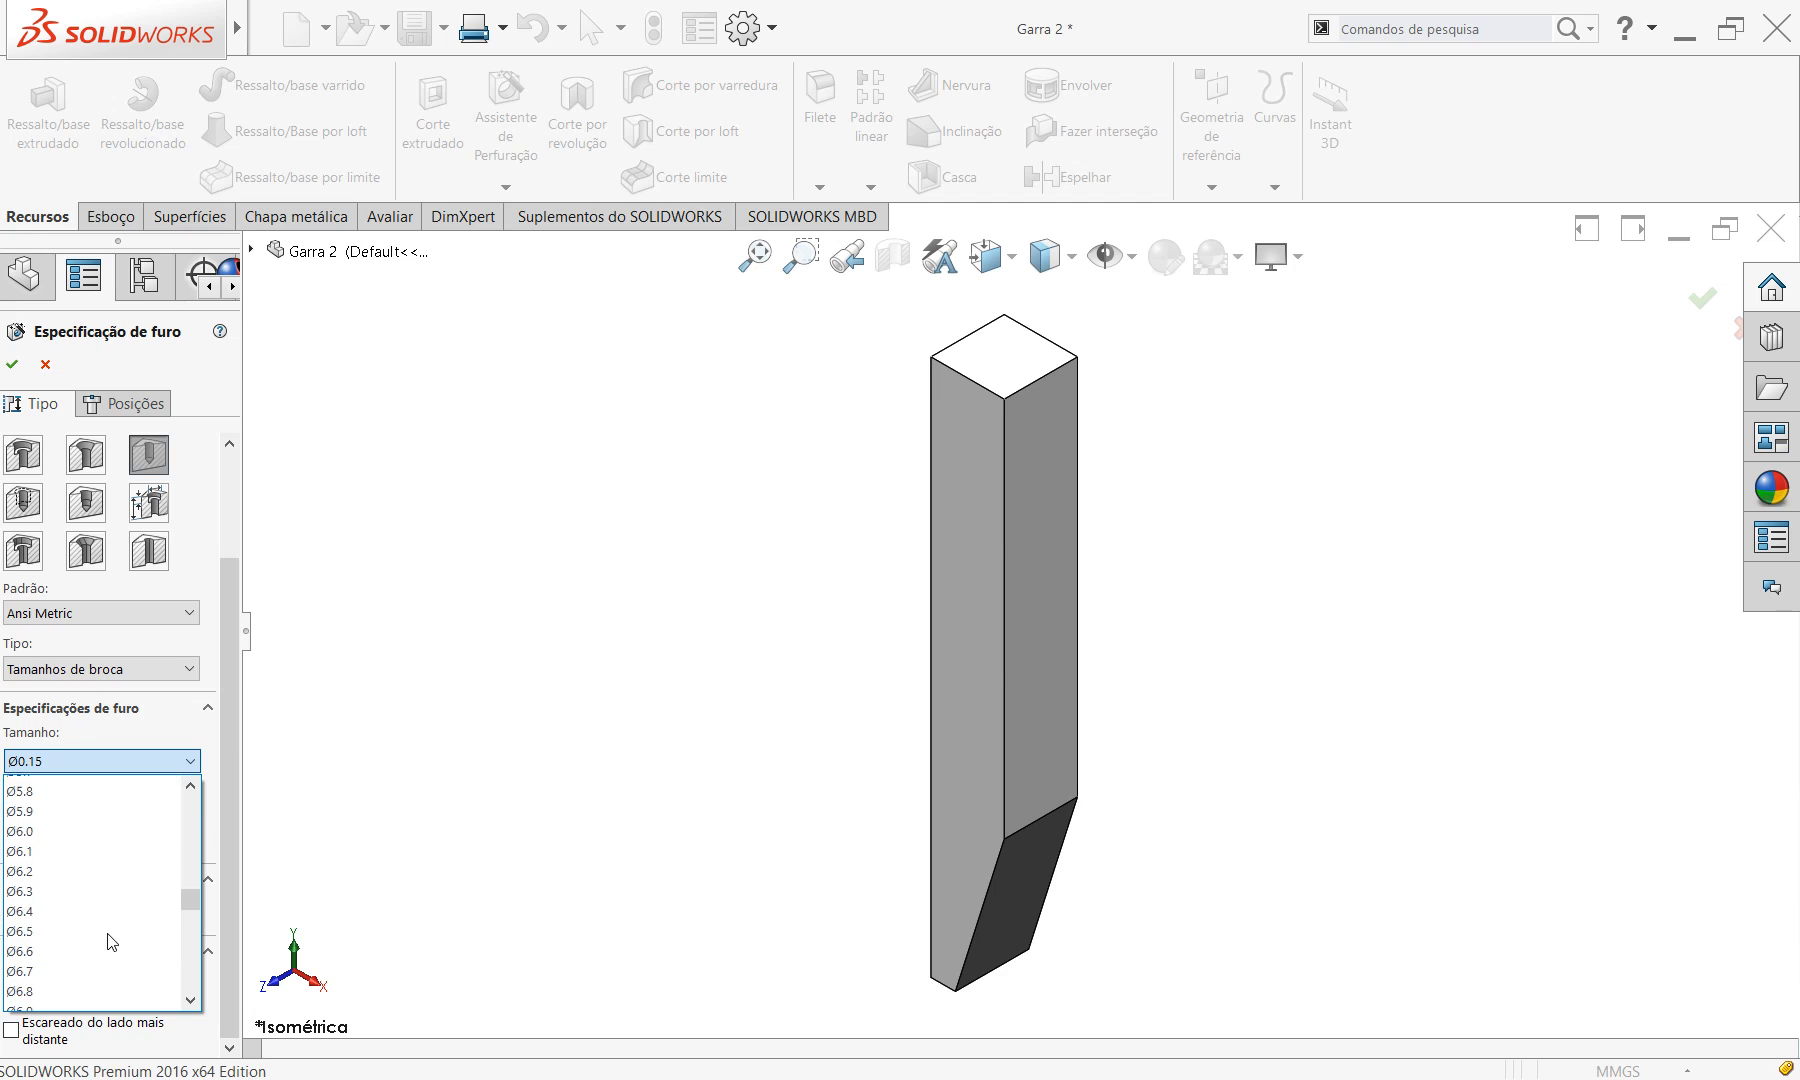
scroll(100, 958, down, 3)
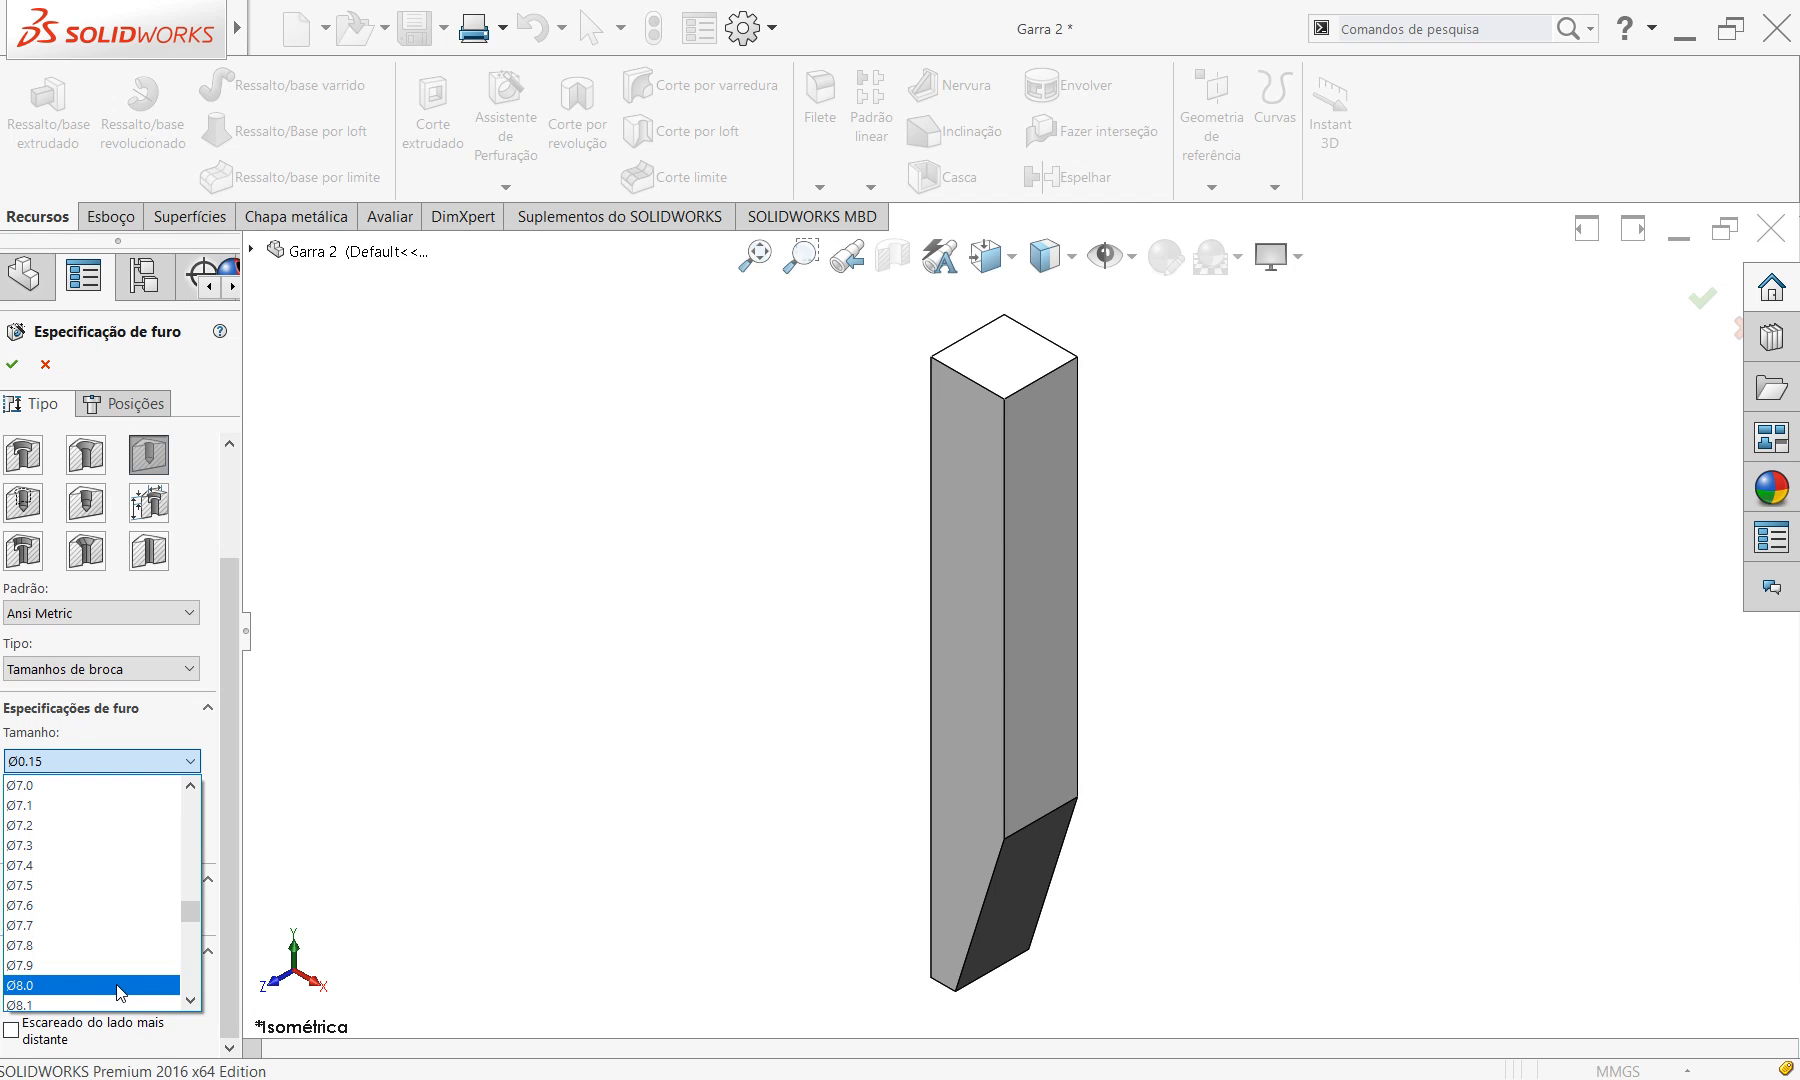
click(120, 986)
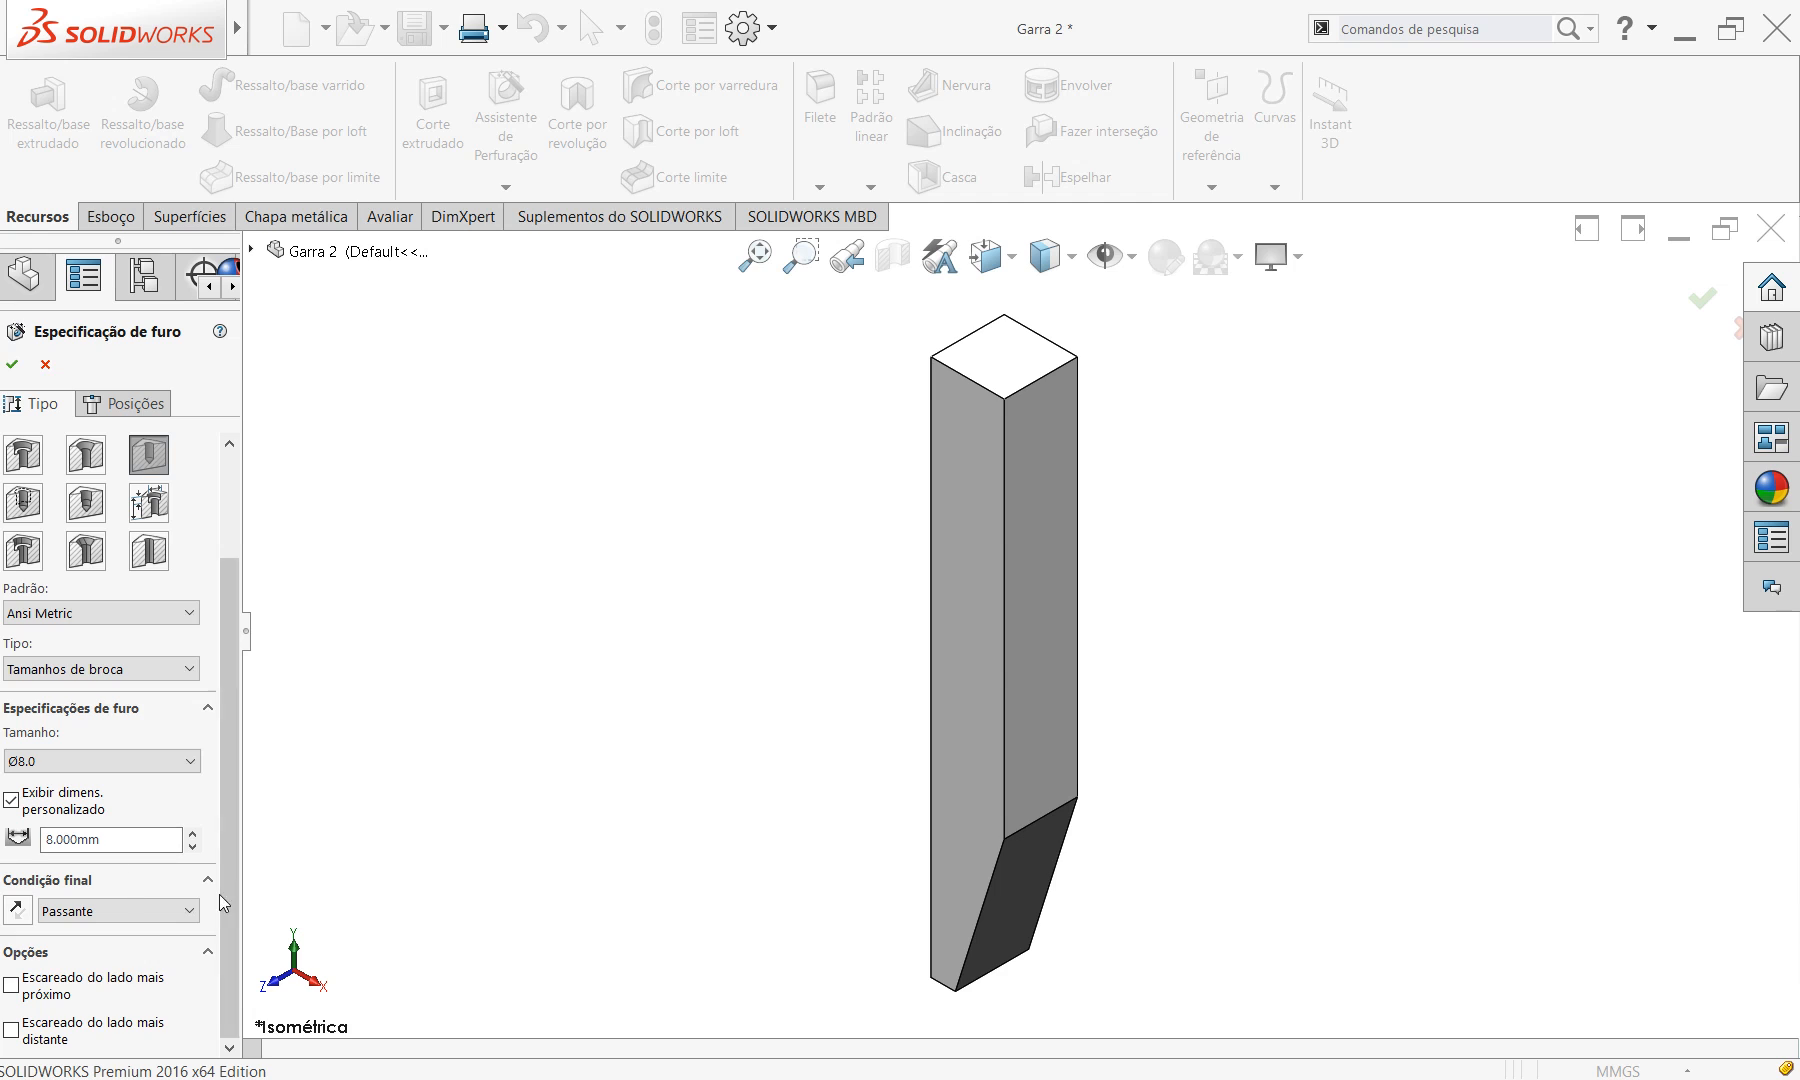
Set the hole's end condition to blind (Cego) with a depth of 8 mm.
click(104, 913)
click(104, 933)
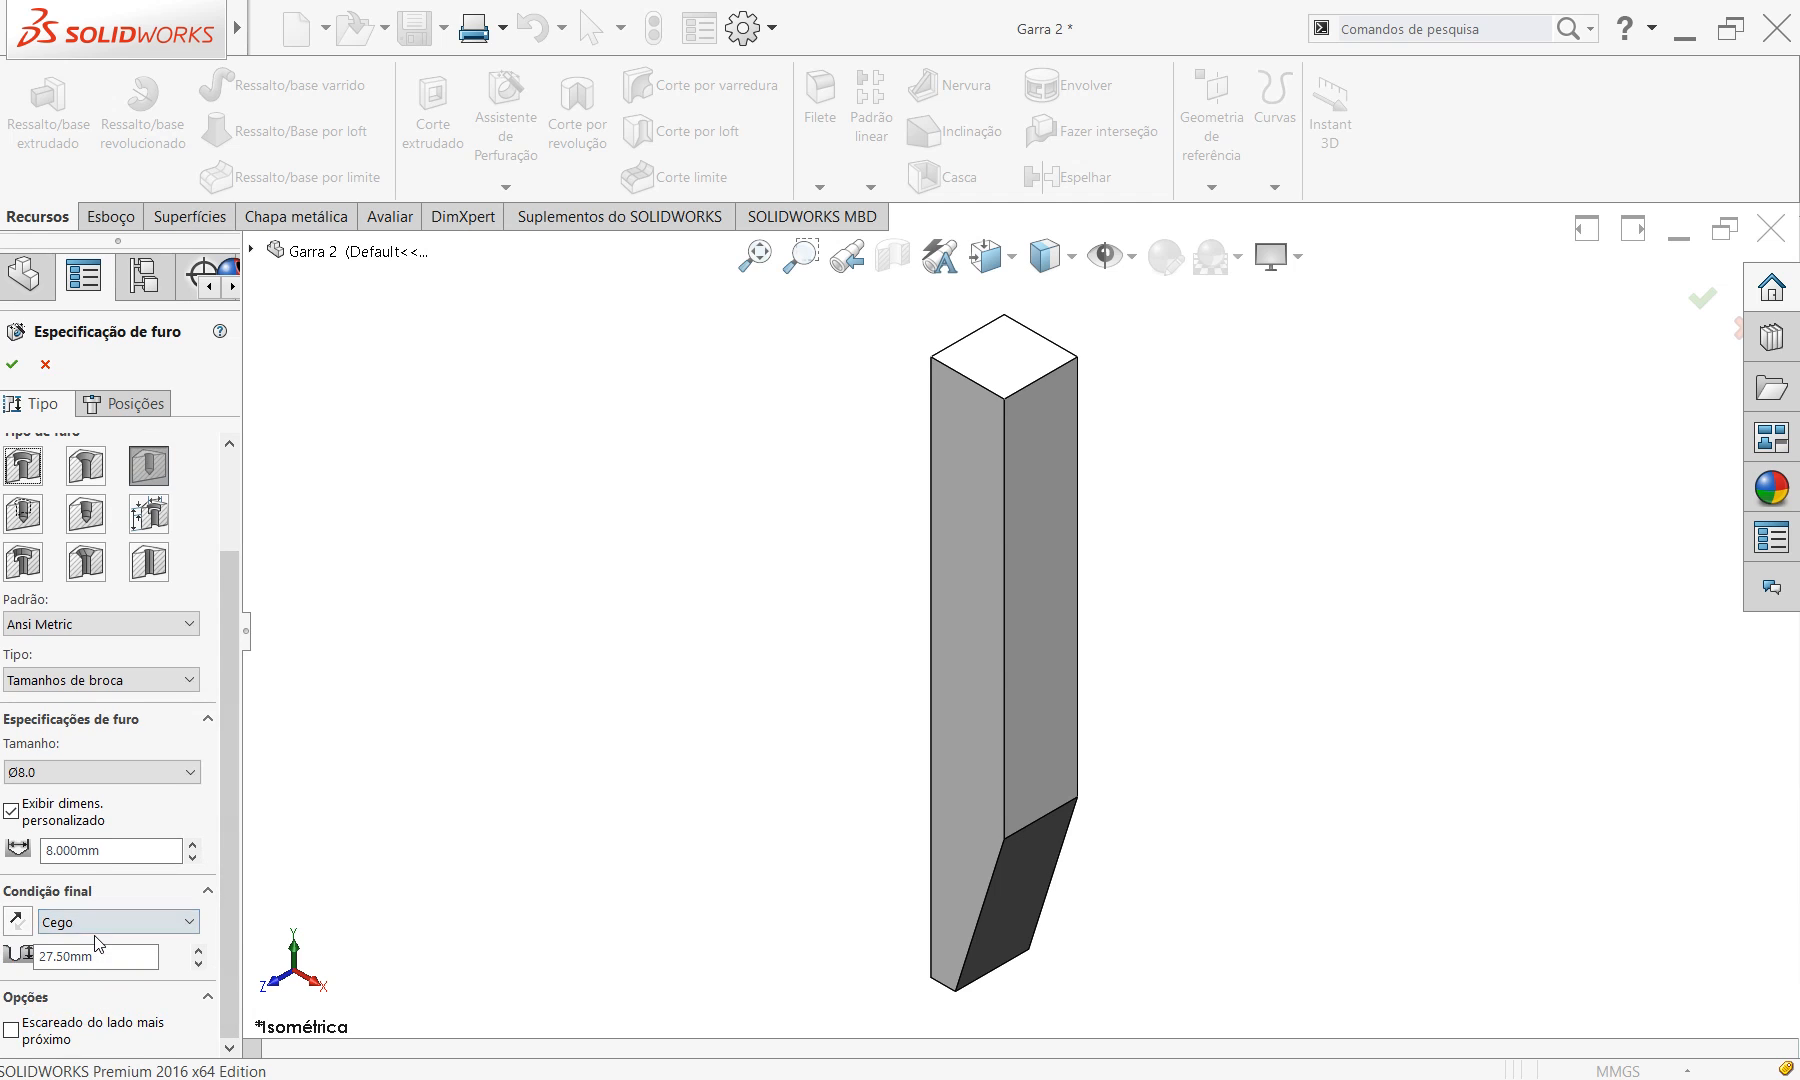
double_click(107, 957)
text(8)
key(Return)
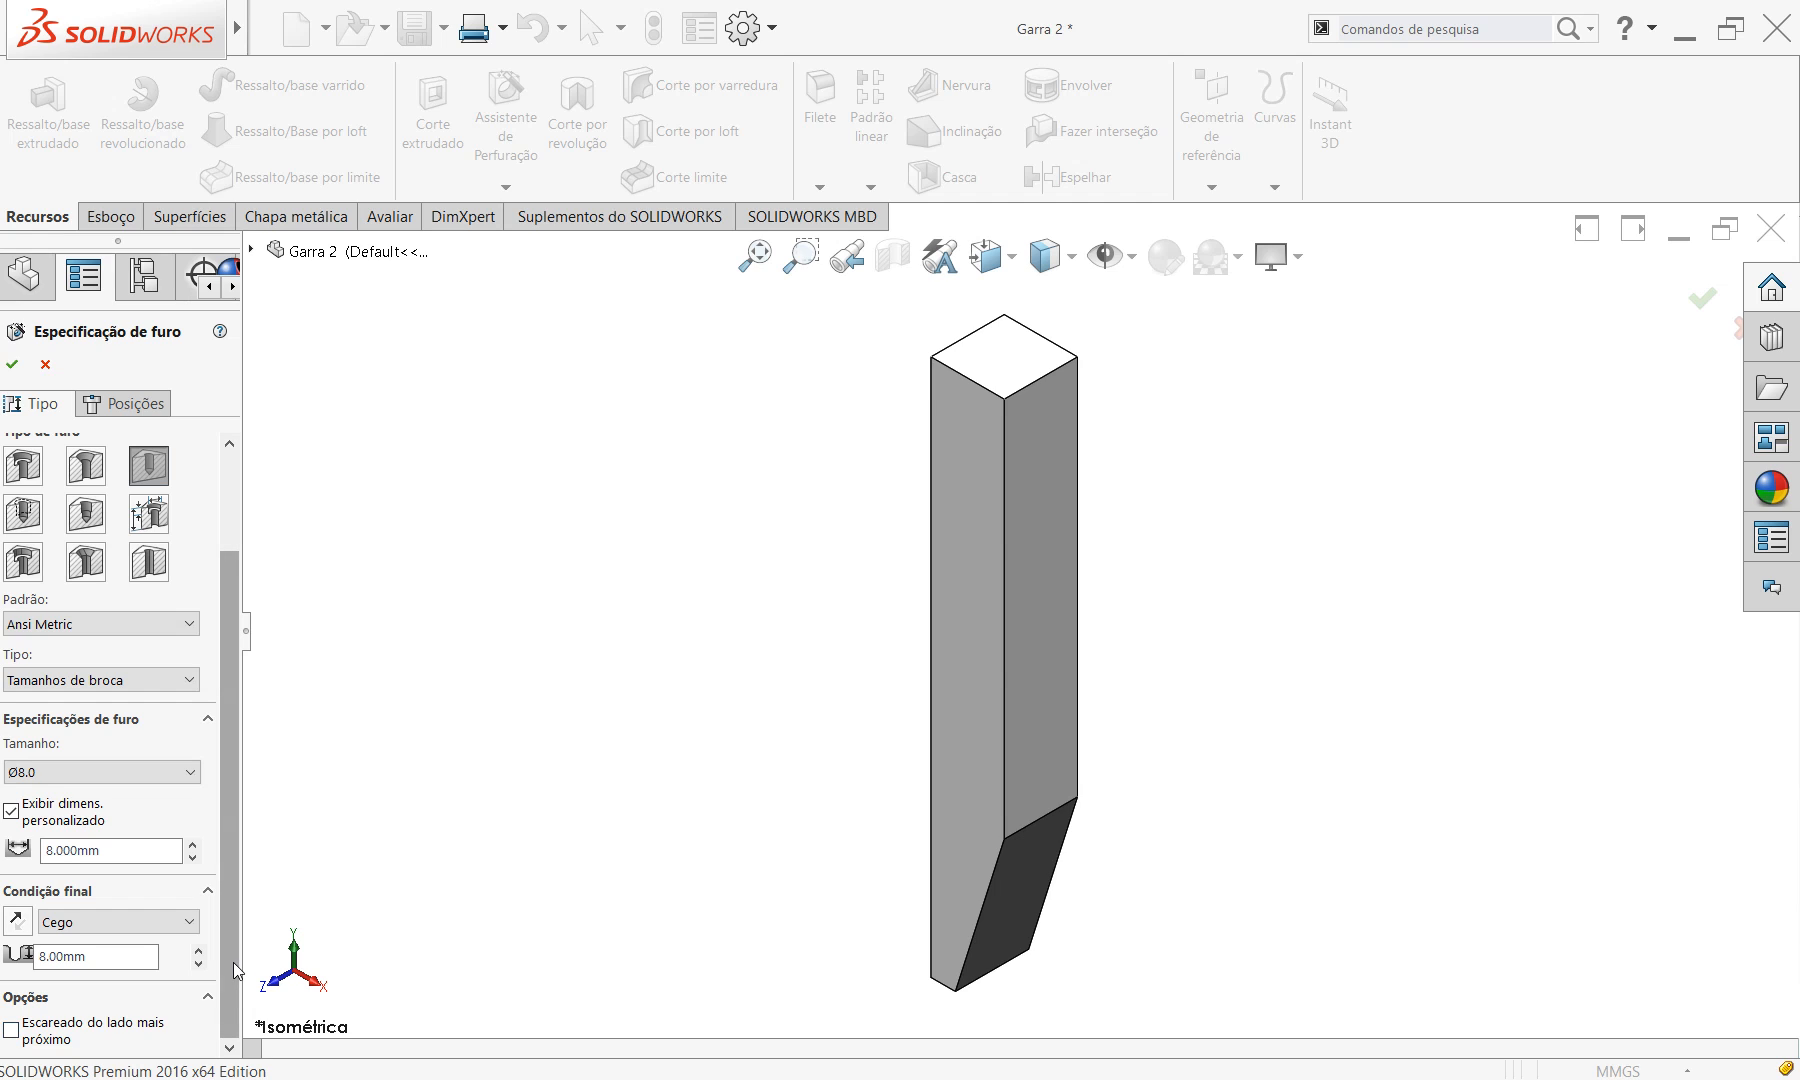
Turn off custom sizing for the Ø8 hole and proceed to defining the hole position.
click(12, 812)
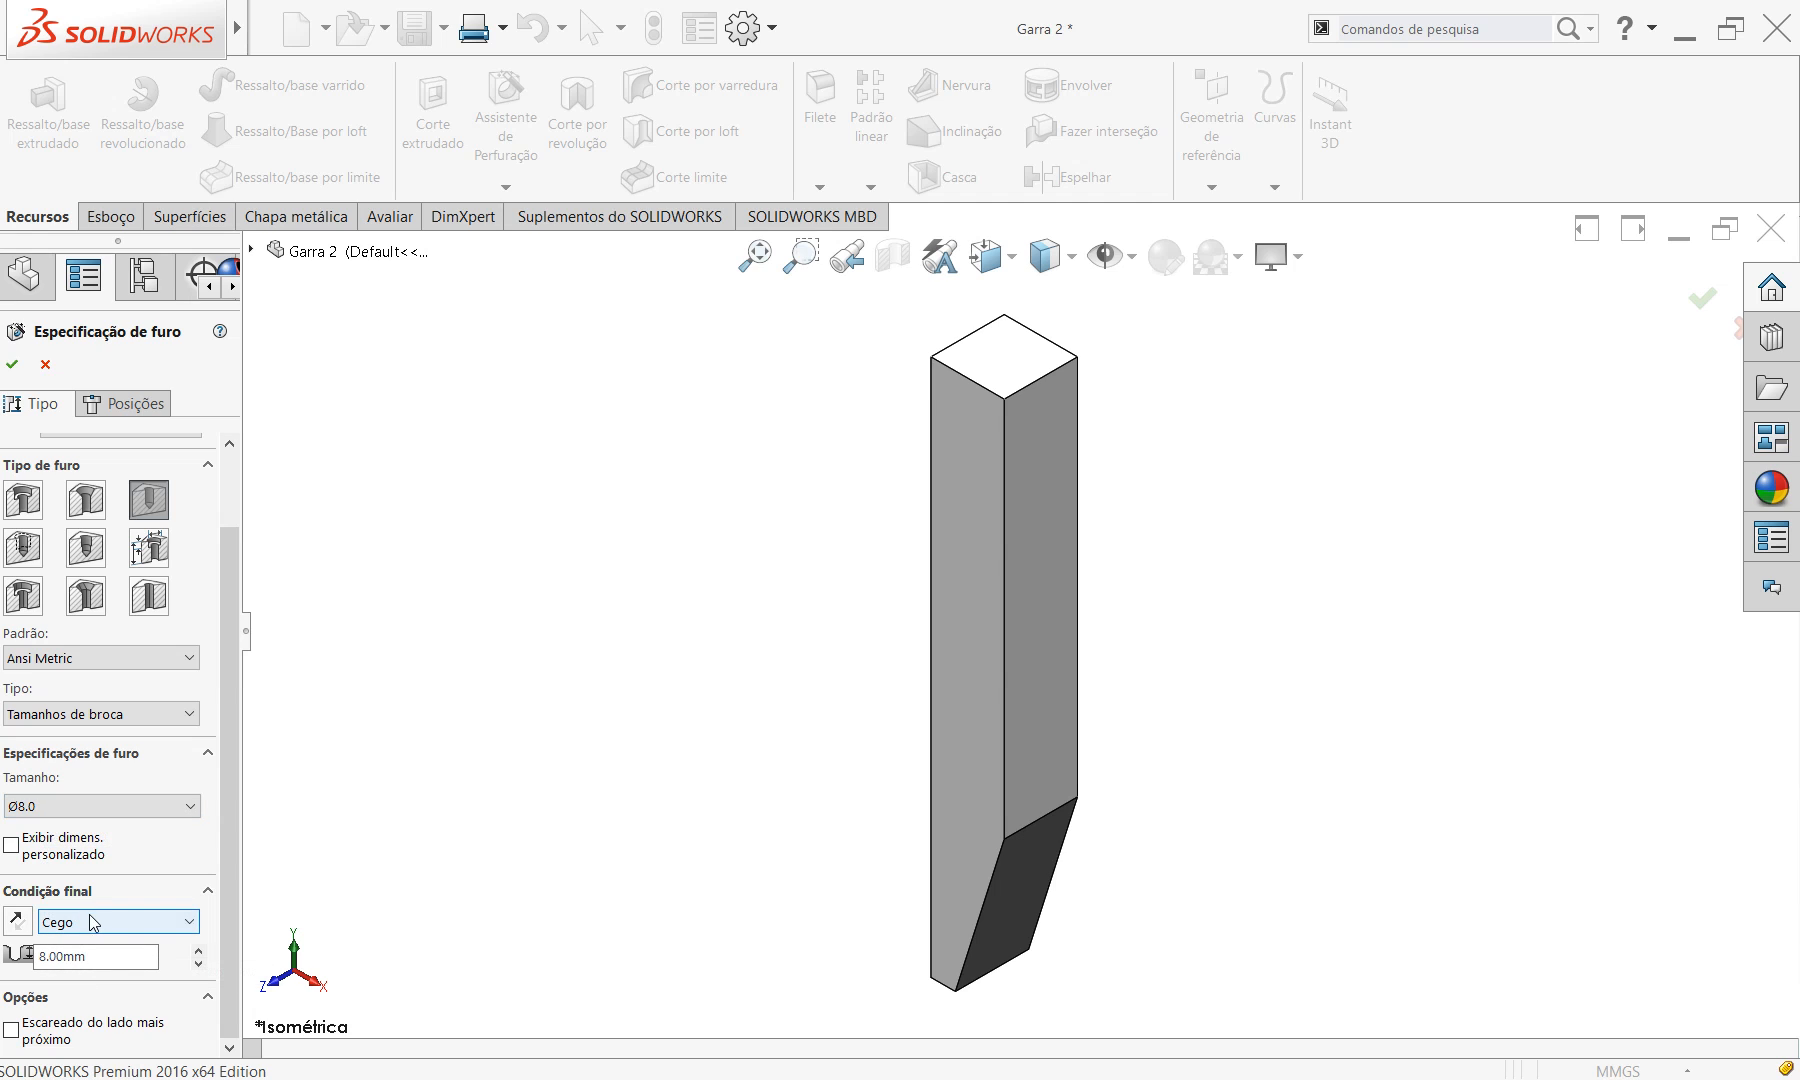
drag(228, 882, 224, 818)
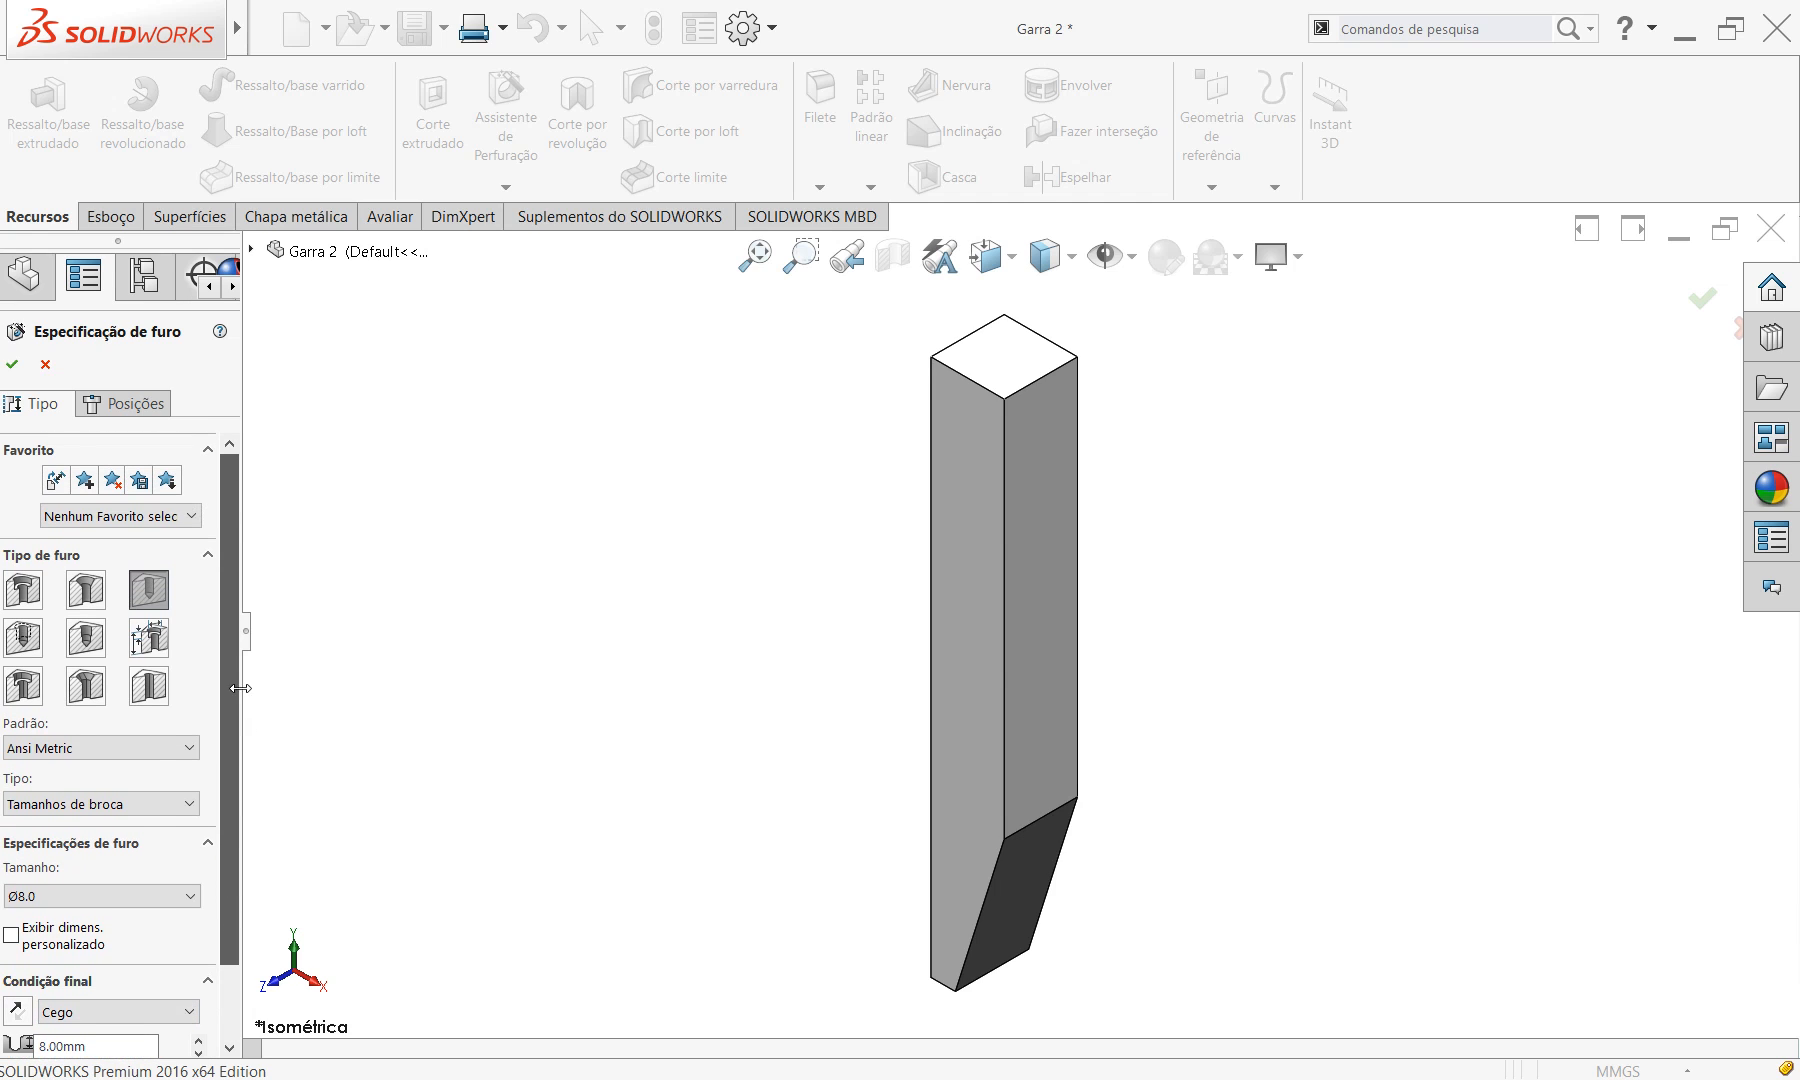
click(124, 405)
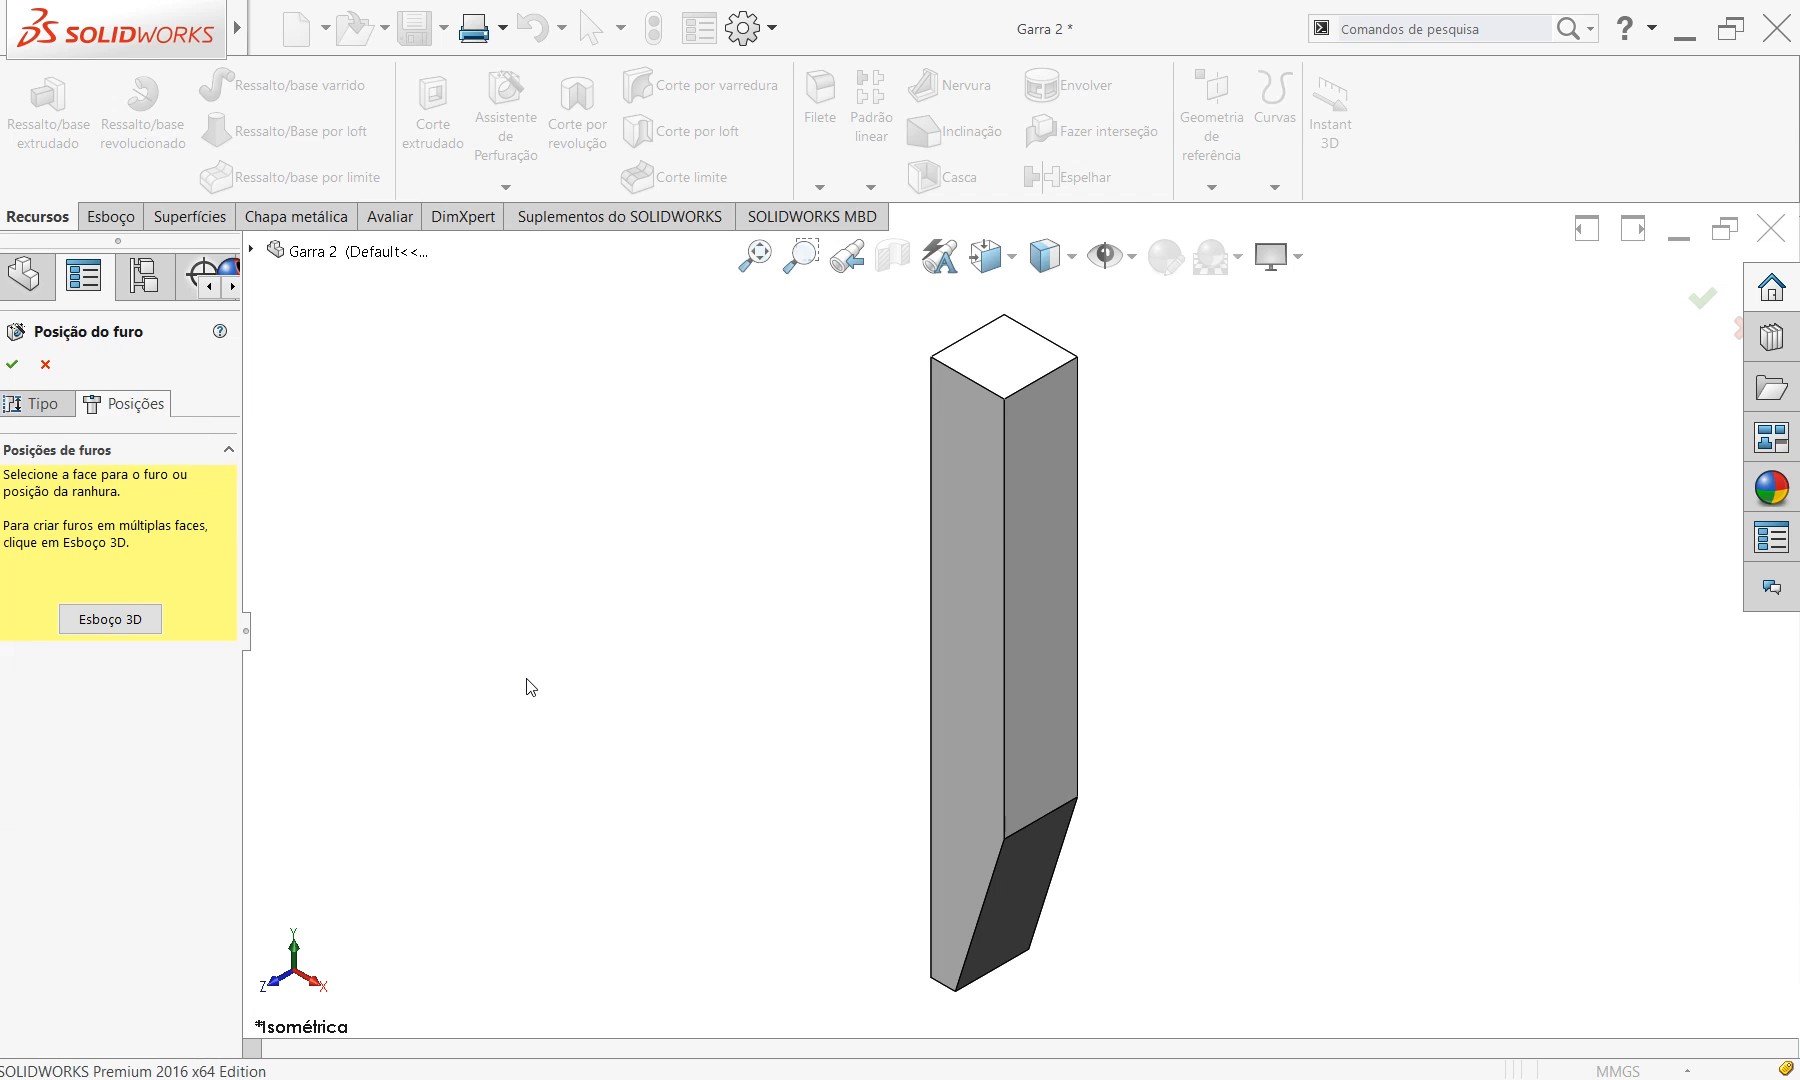
Check the reference drawing and place the Ø8 hole's centre point near the upper end of the face opposite the taper.
key(alt+Tab)
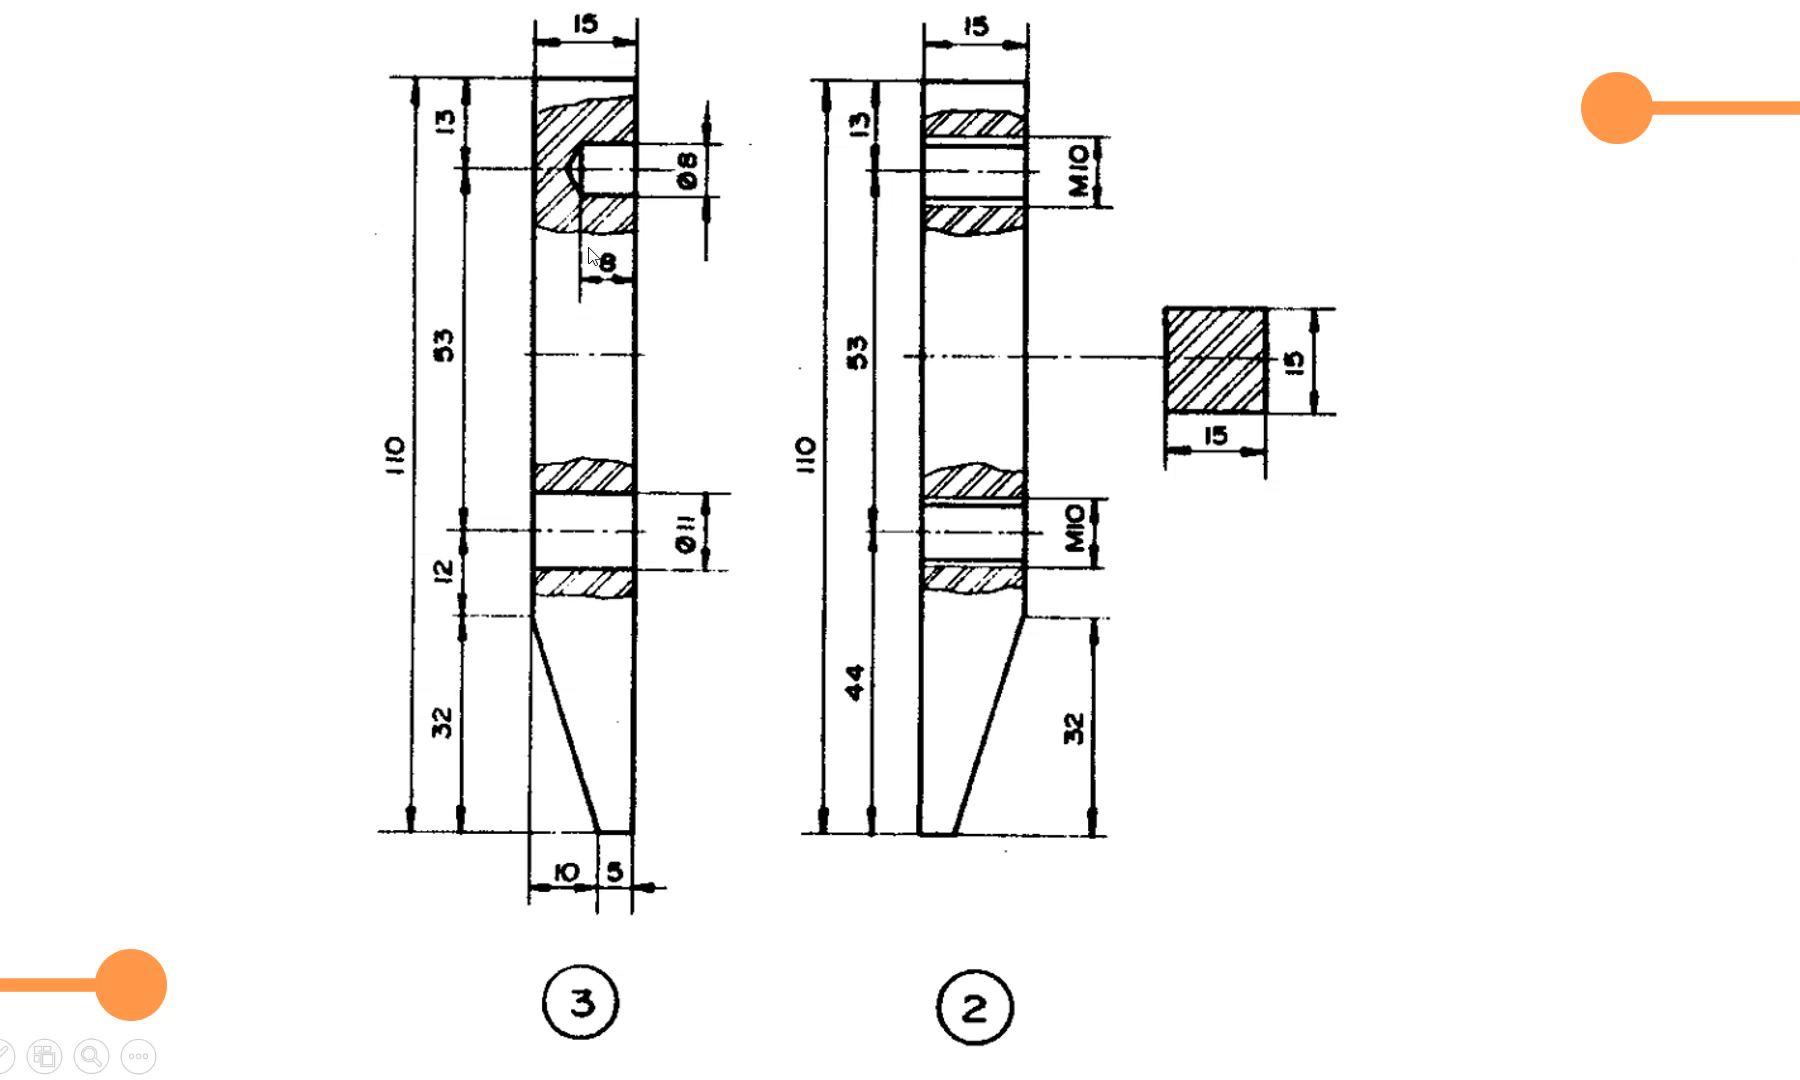
key(alt+Tab)
mouse_move(803, 678)
middle_down()
mouse_move(816, 655)
mouse_move(860, 671)
mouse_move(956, 575)
mouse_move(1121, 675)
mouse_move(1205, 780)
mouse_move(1177, 755)
mouse_move(1174, 771)
mouse_move(992, 454)
middle_up()
click(1012, 382)
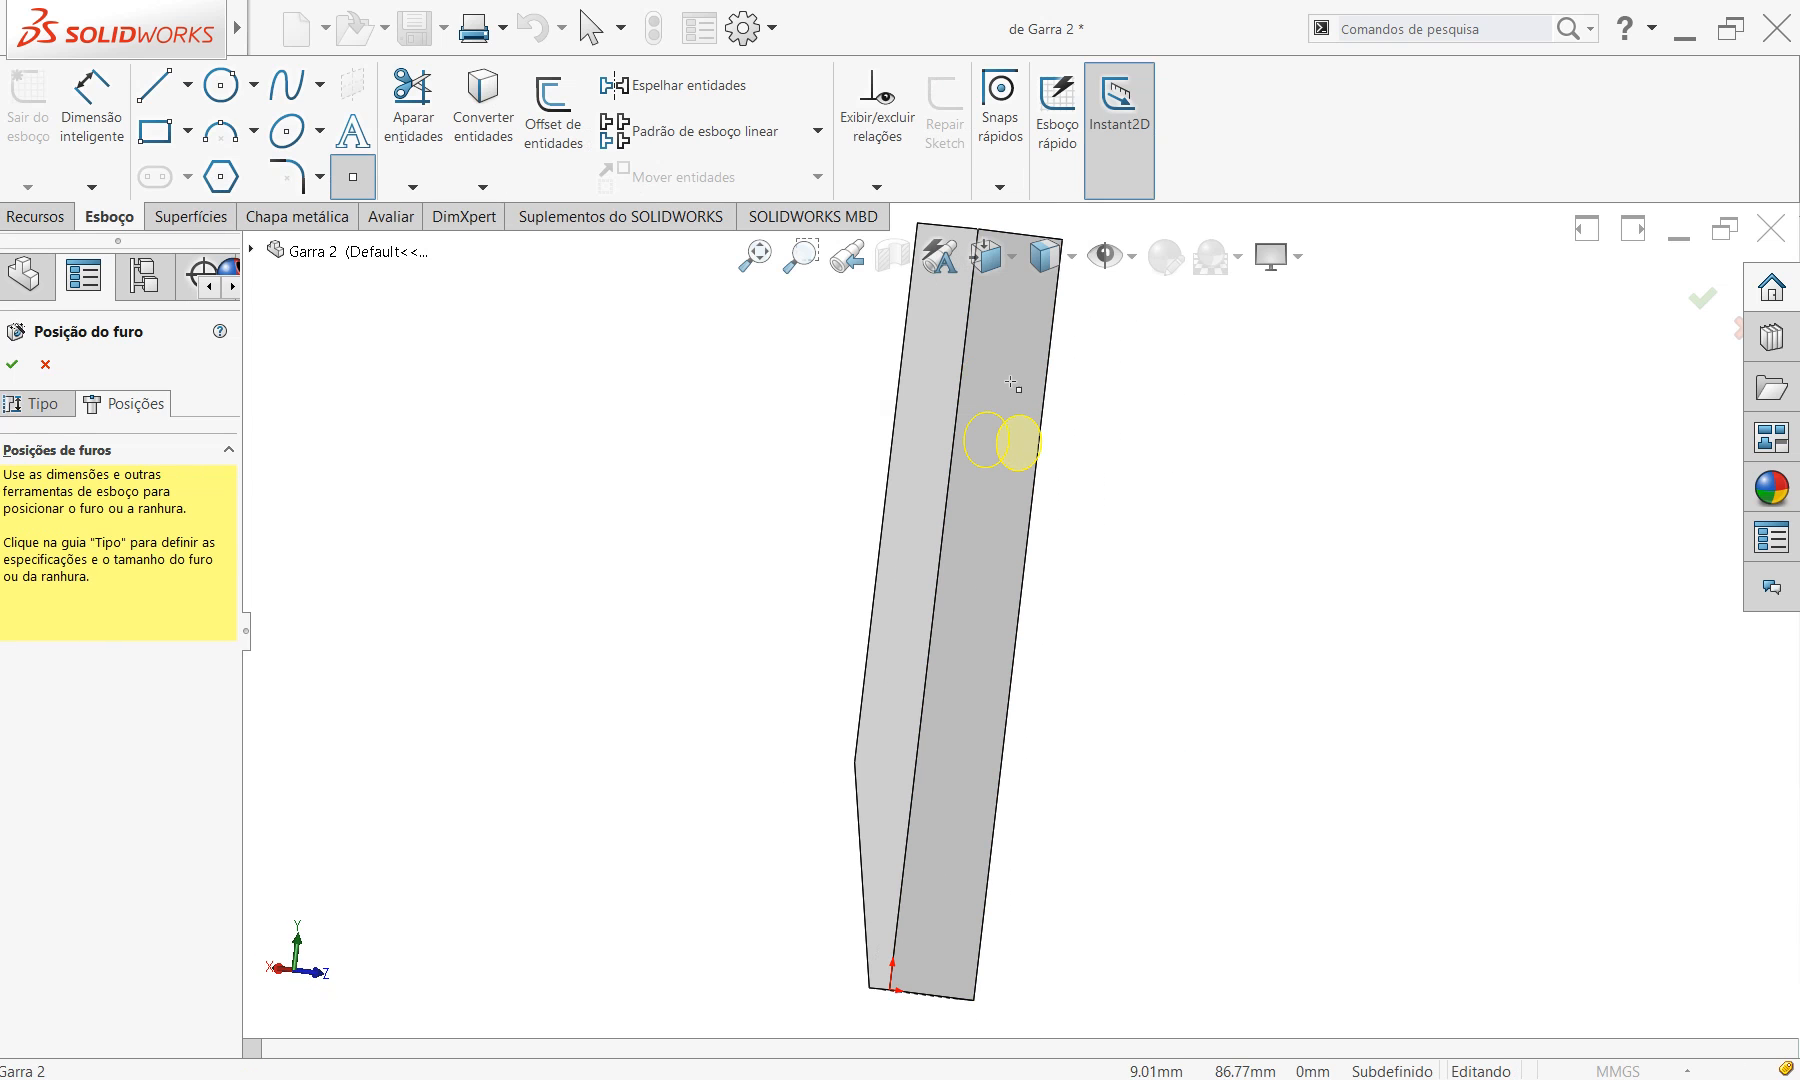
click(1015, 329)
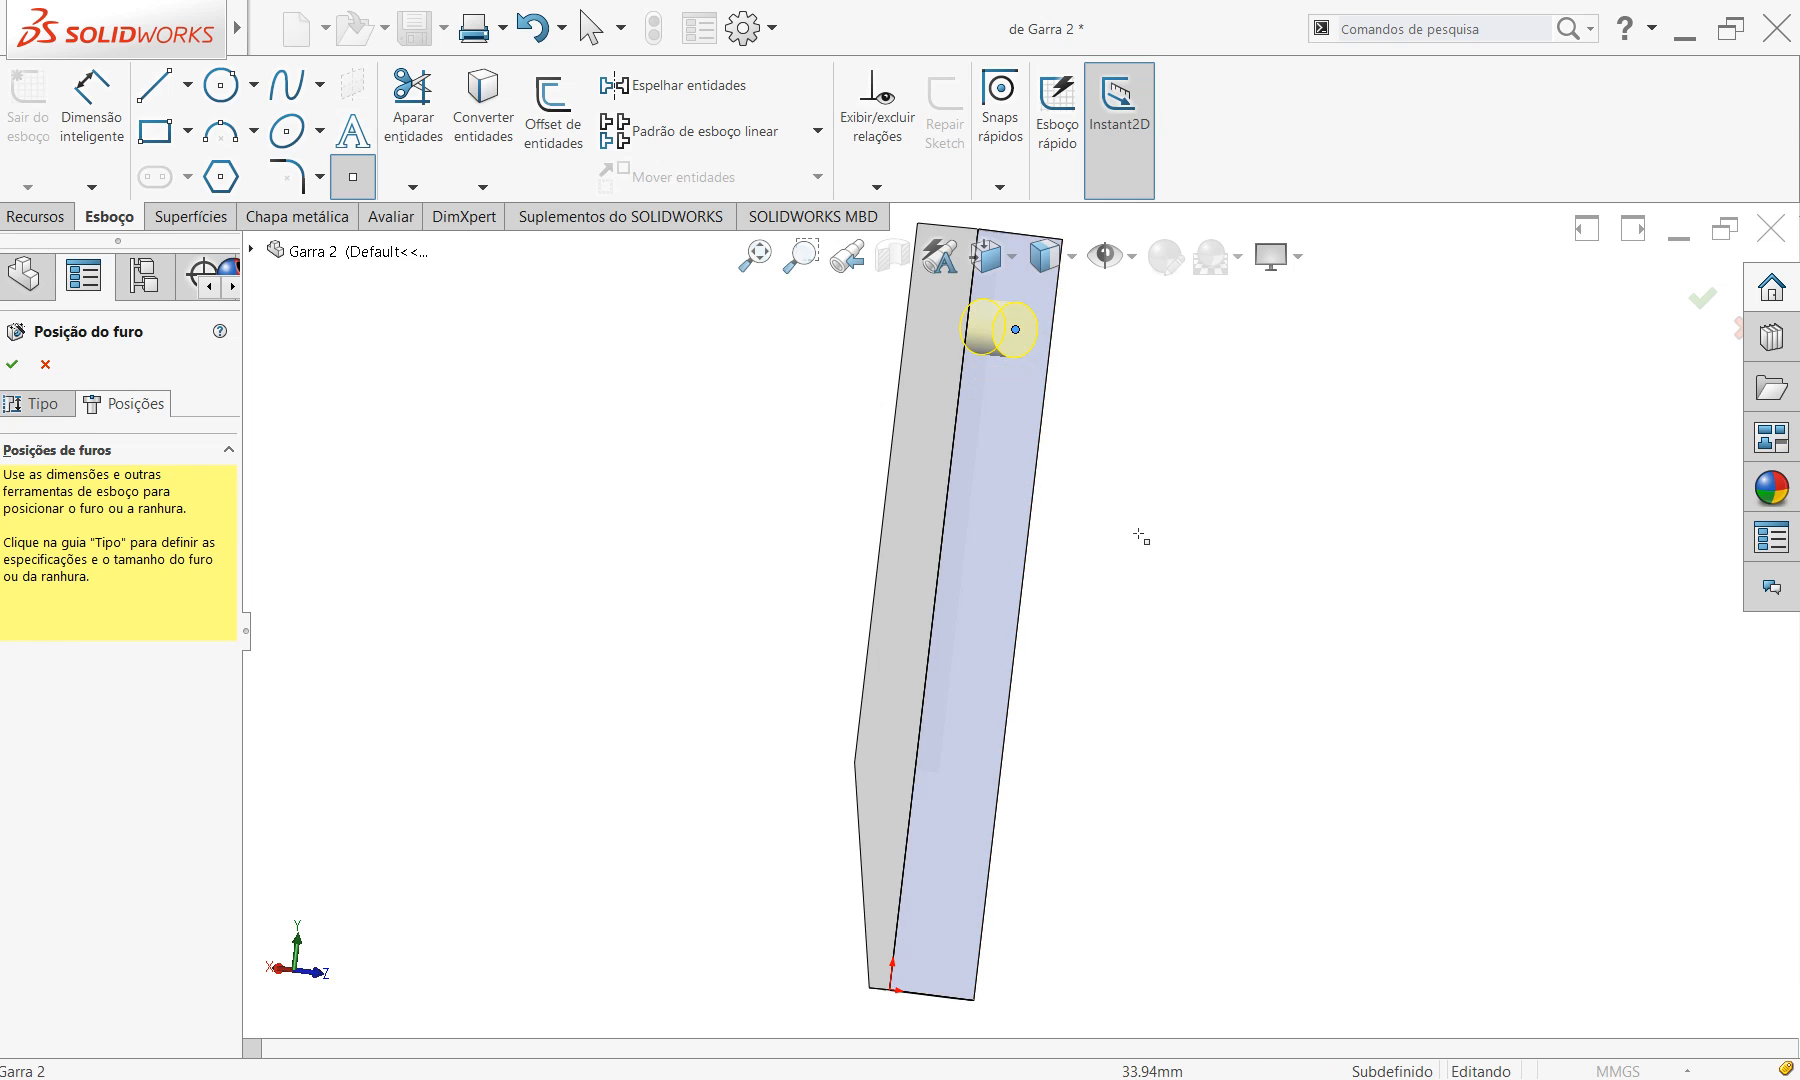
key(Escape)
Align the hole's centre point vertically with the midpoint of the jaw's top edge.
middle_drag(1089, 498, 1022, 490)
key(ctrl+3)
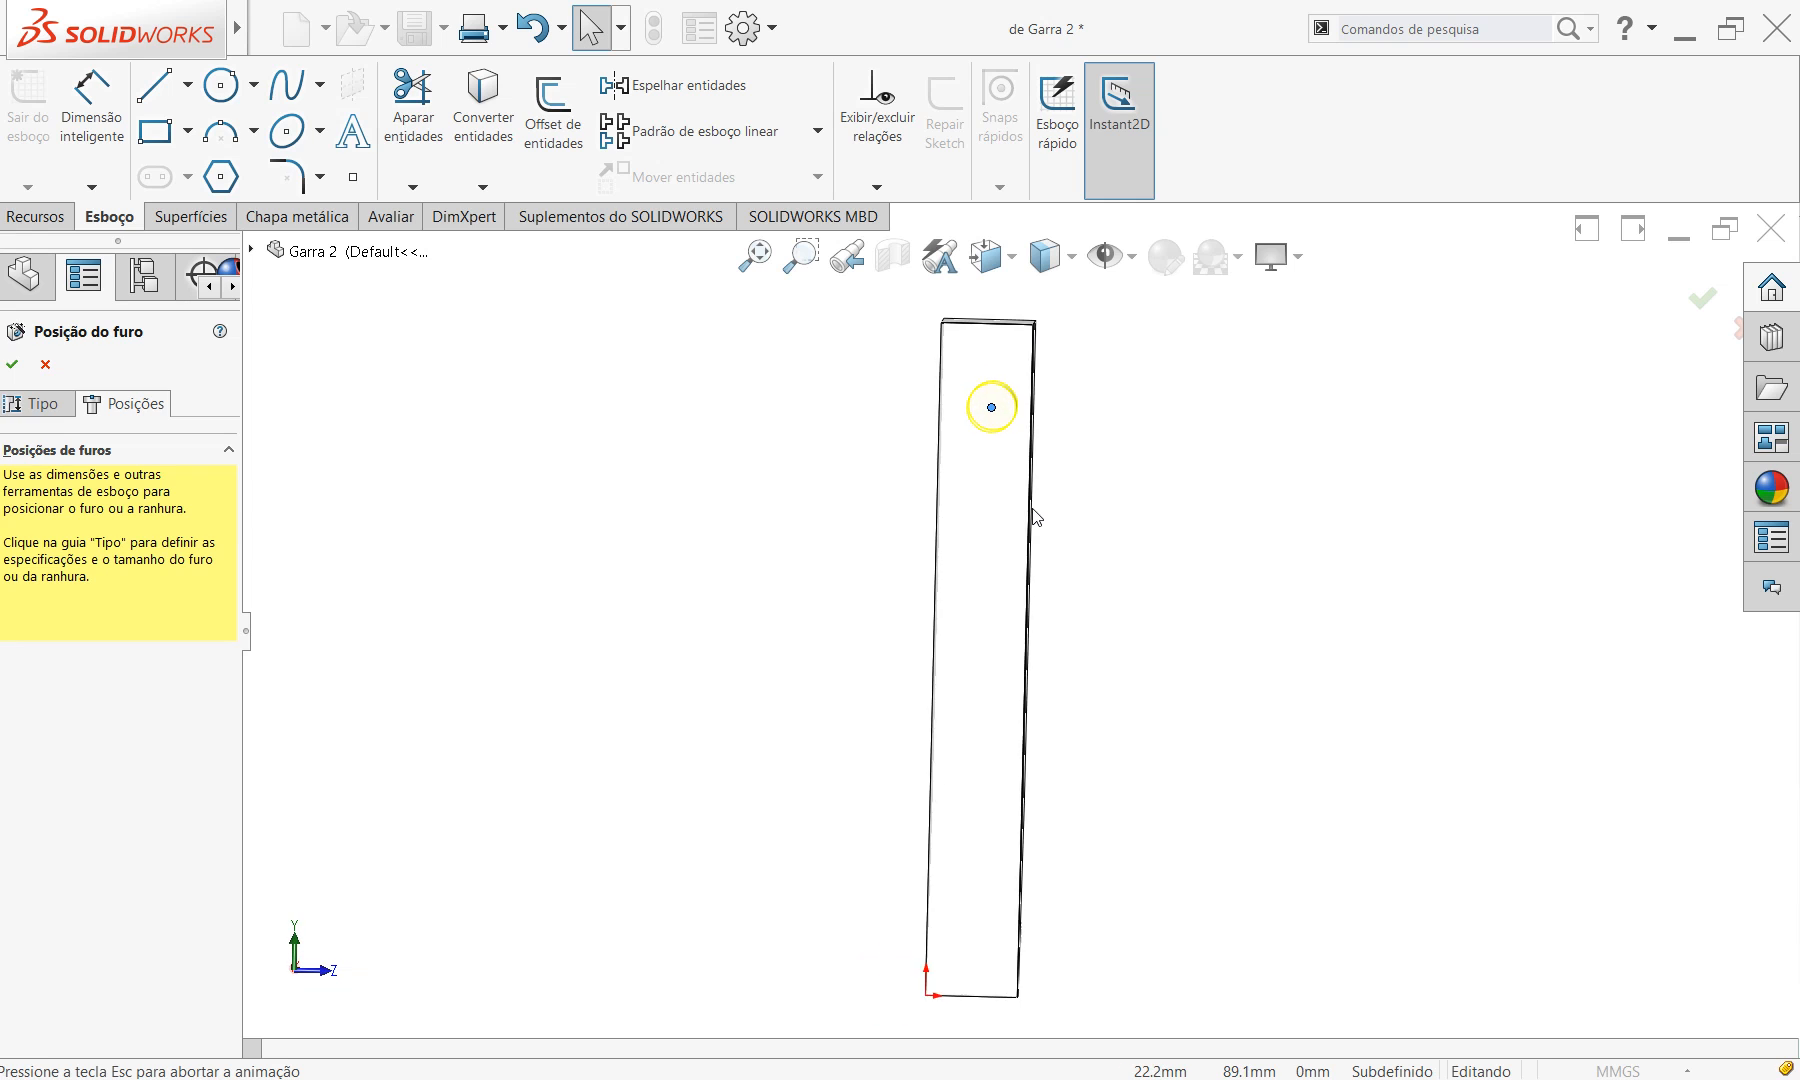
scroll(975, 620, down, 5)
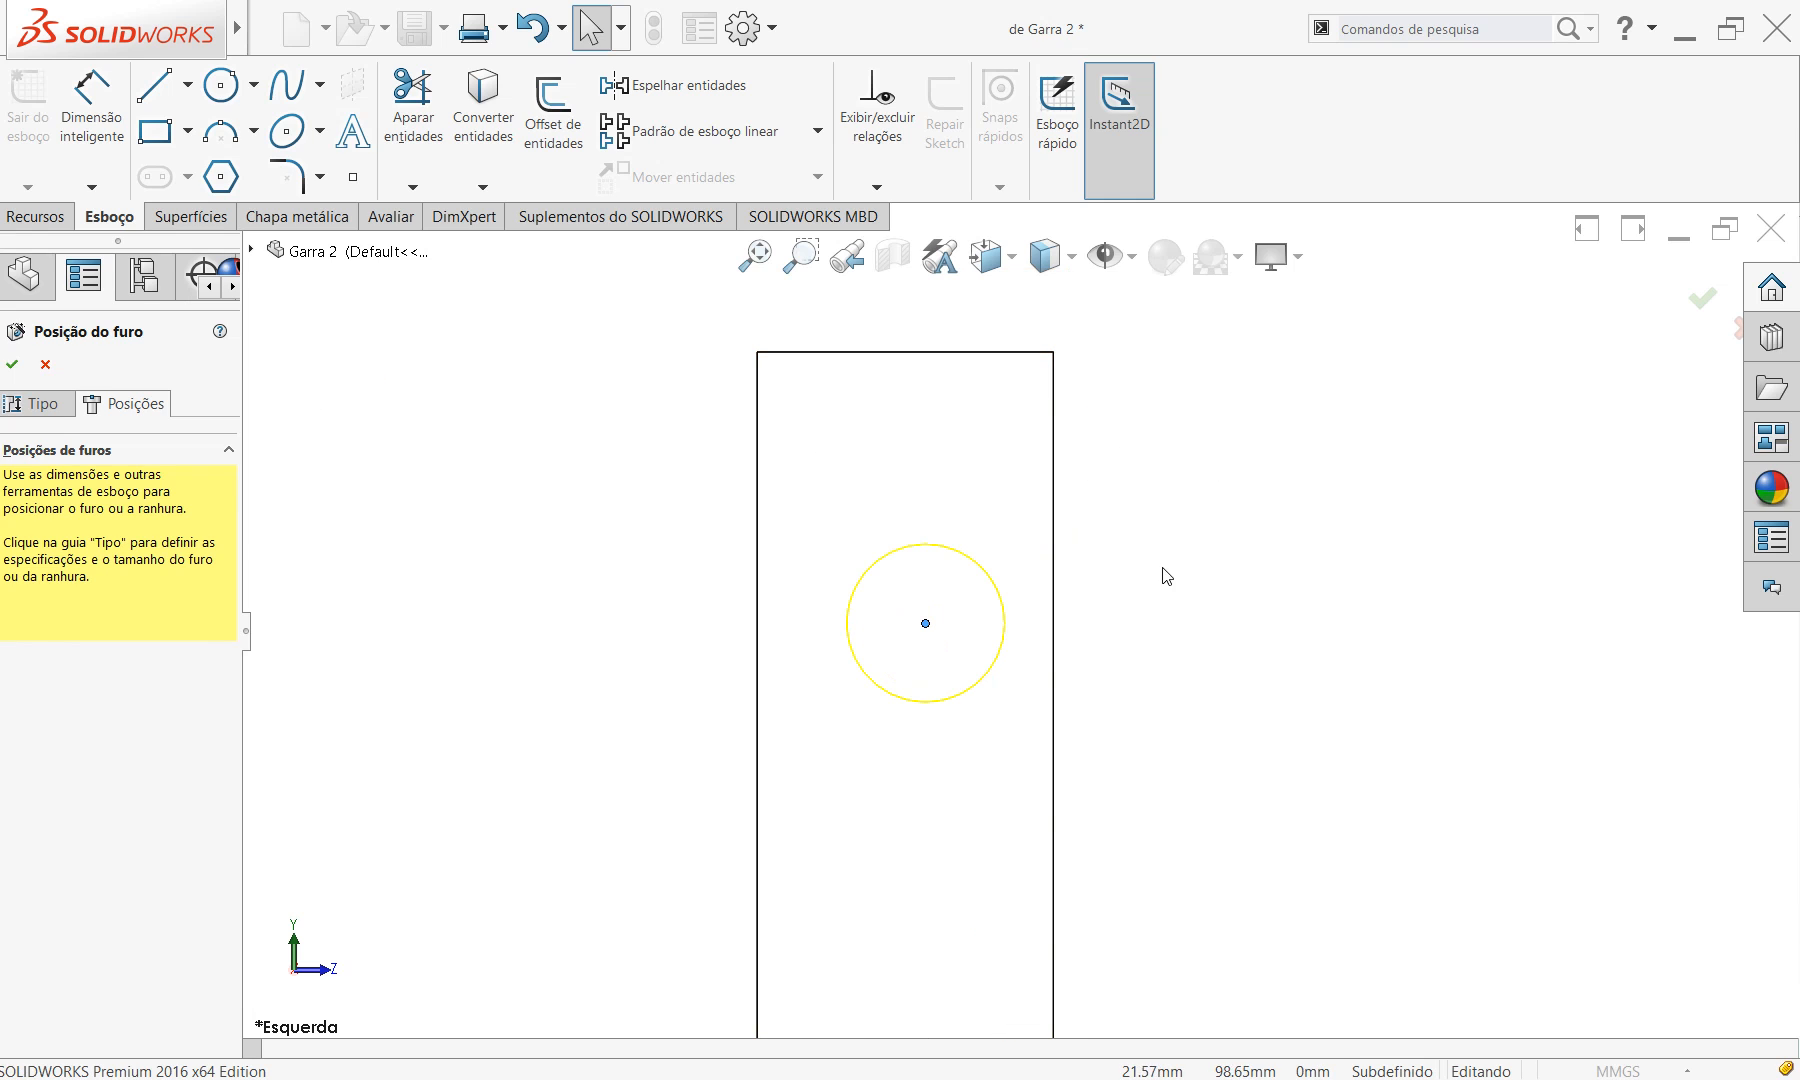
click(905, 352)
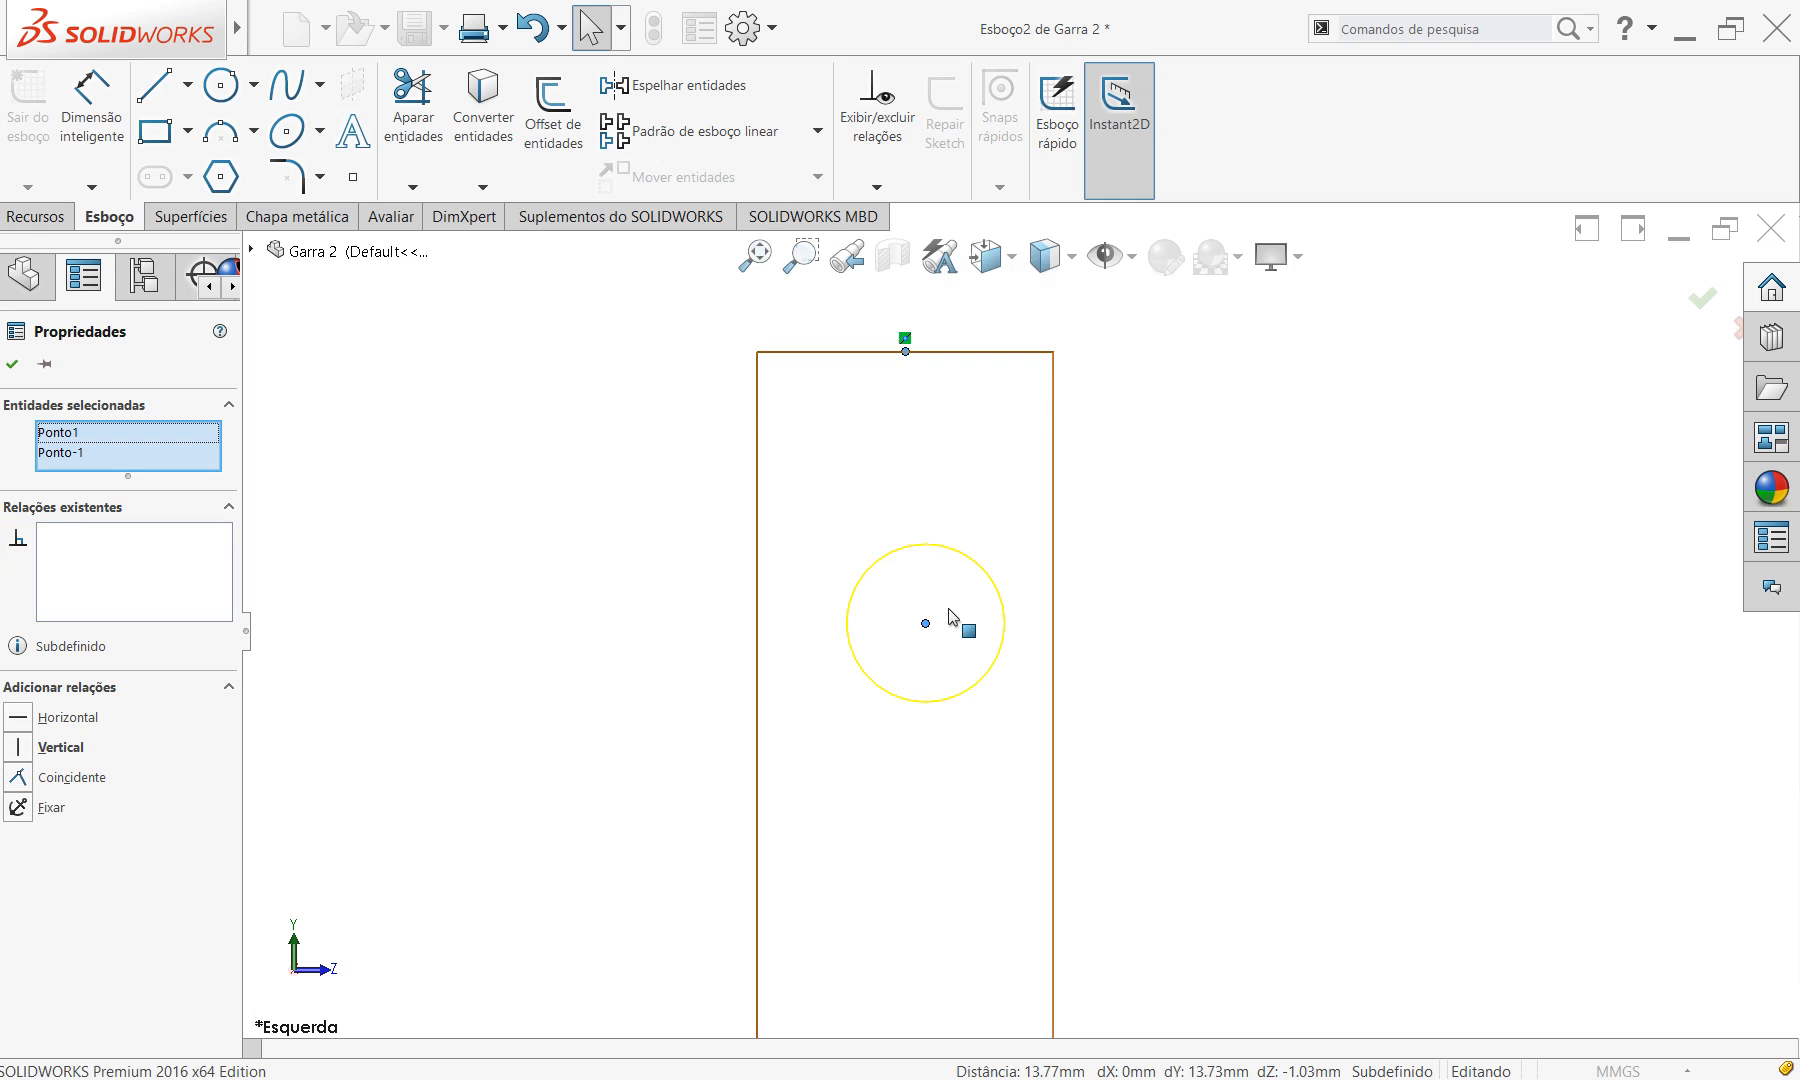
click(20, 747)
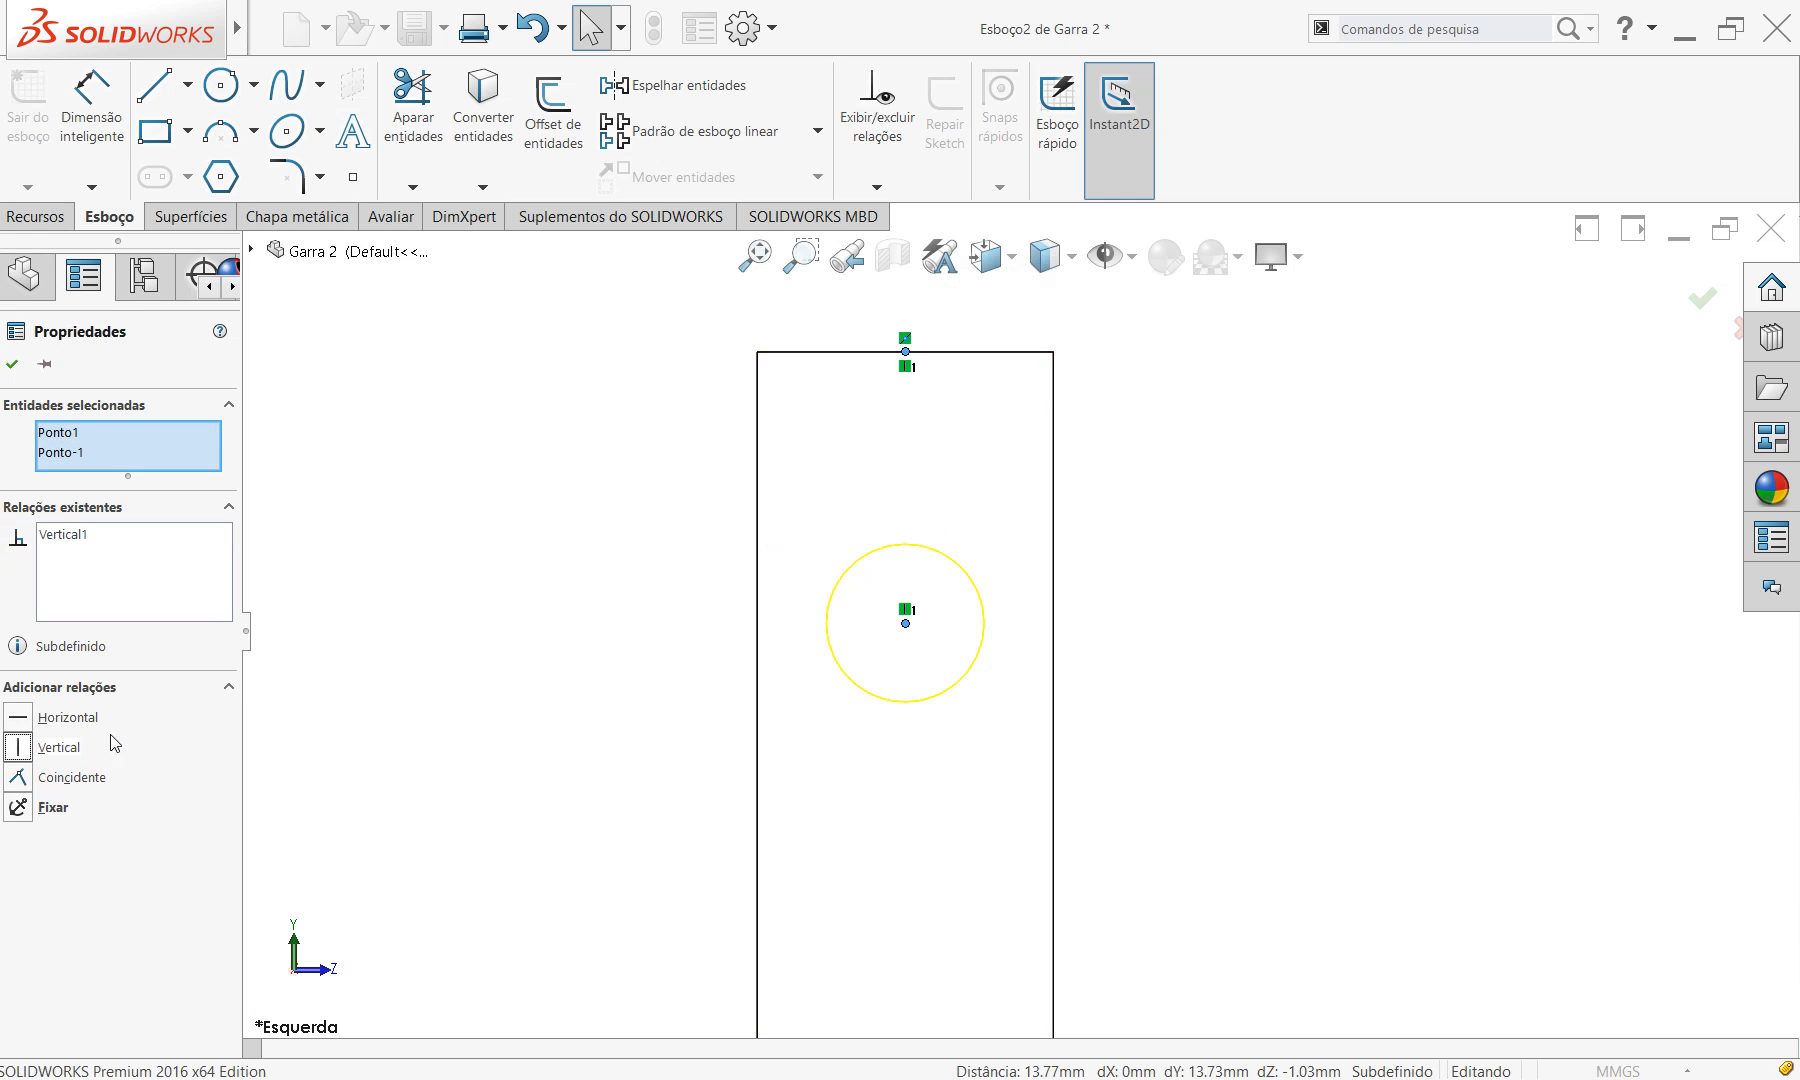
click(550, 645)
Dimension the hole centre 13 mm from the jaw's top edge and finish the Ø8 hole.
click(91, 118)
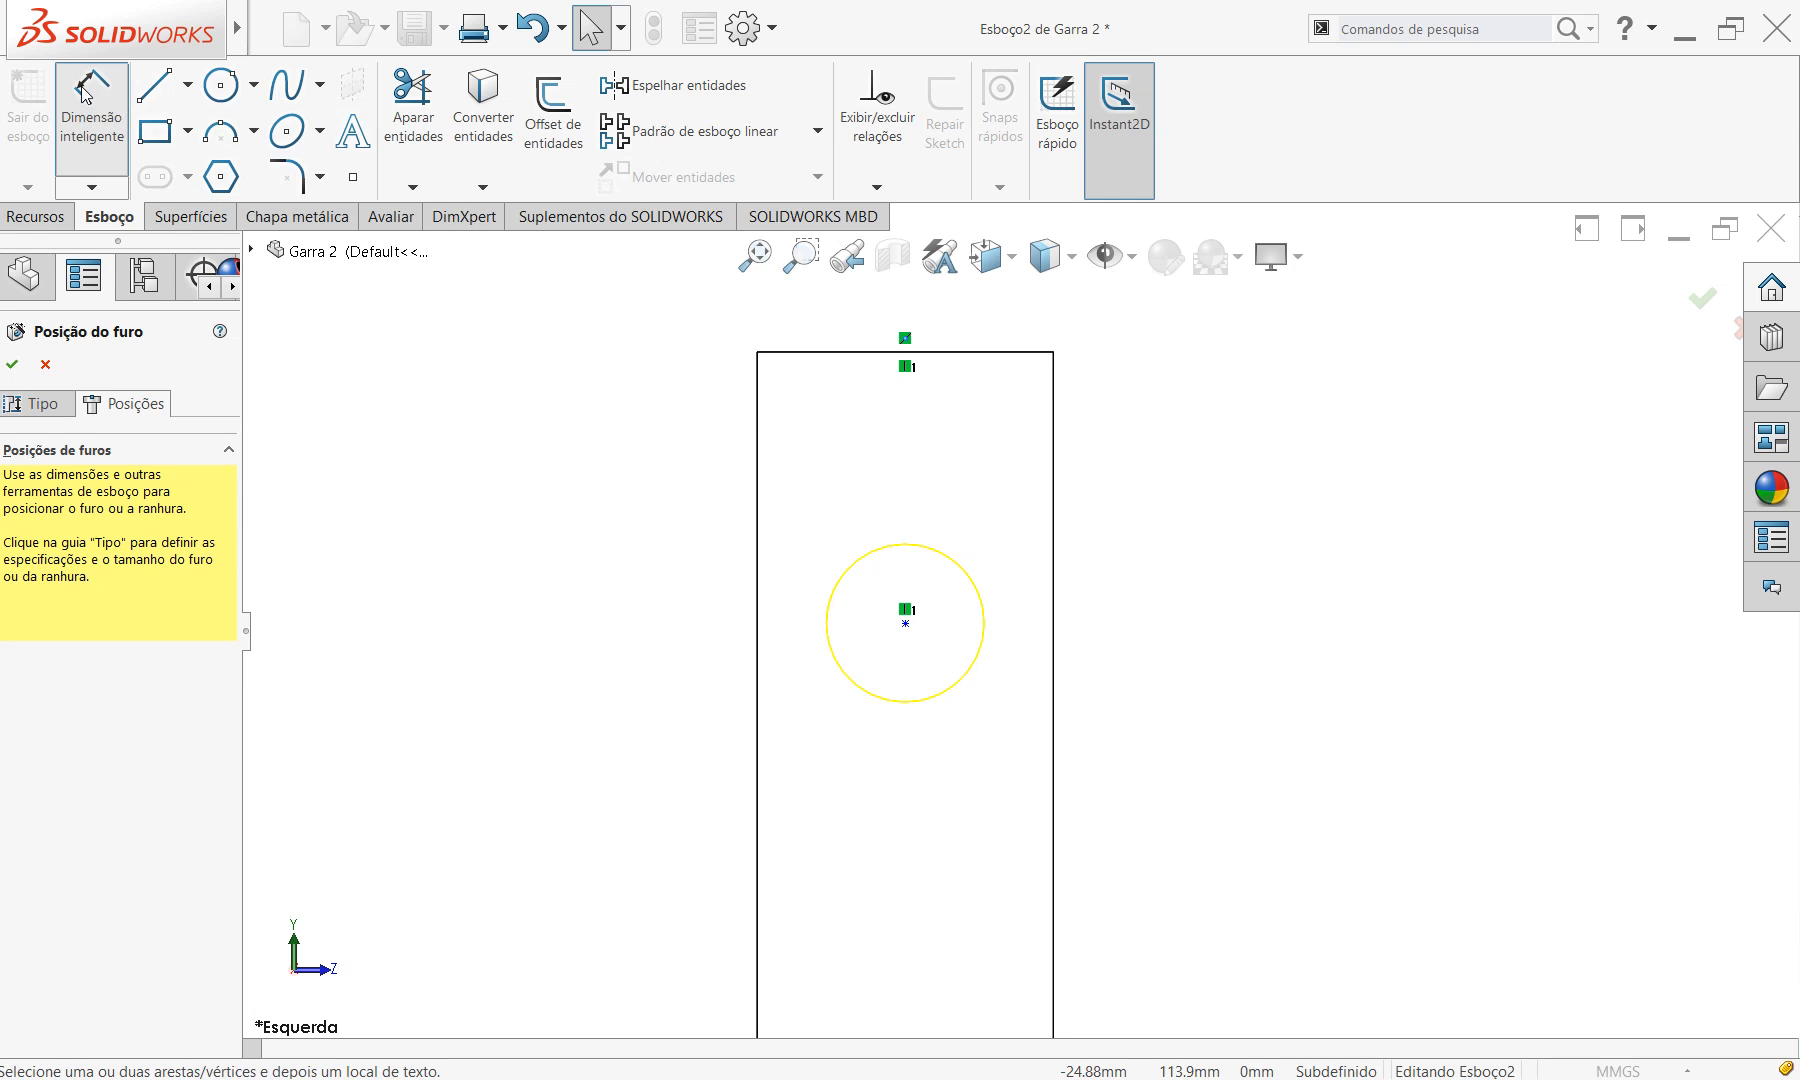
click(905, 623)
click(980, 352)
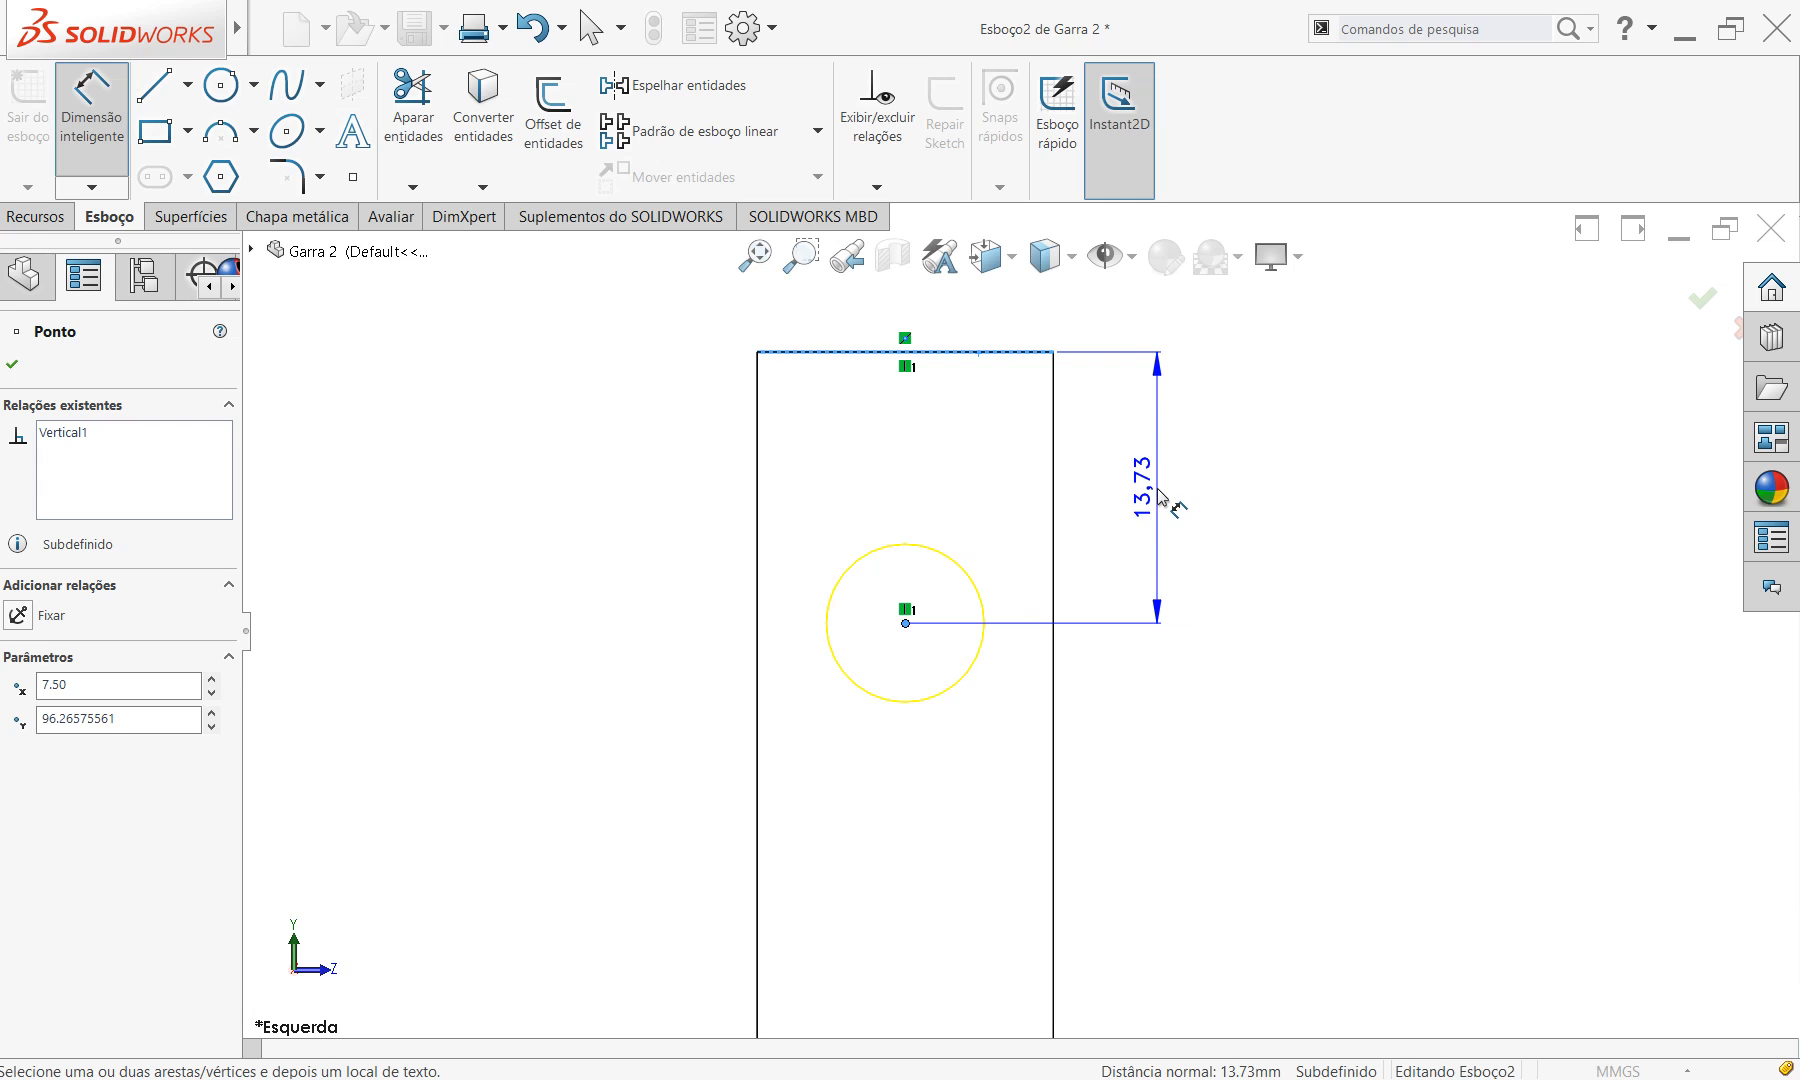
click(1145, 489)
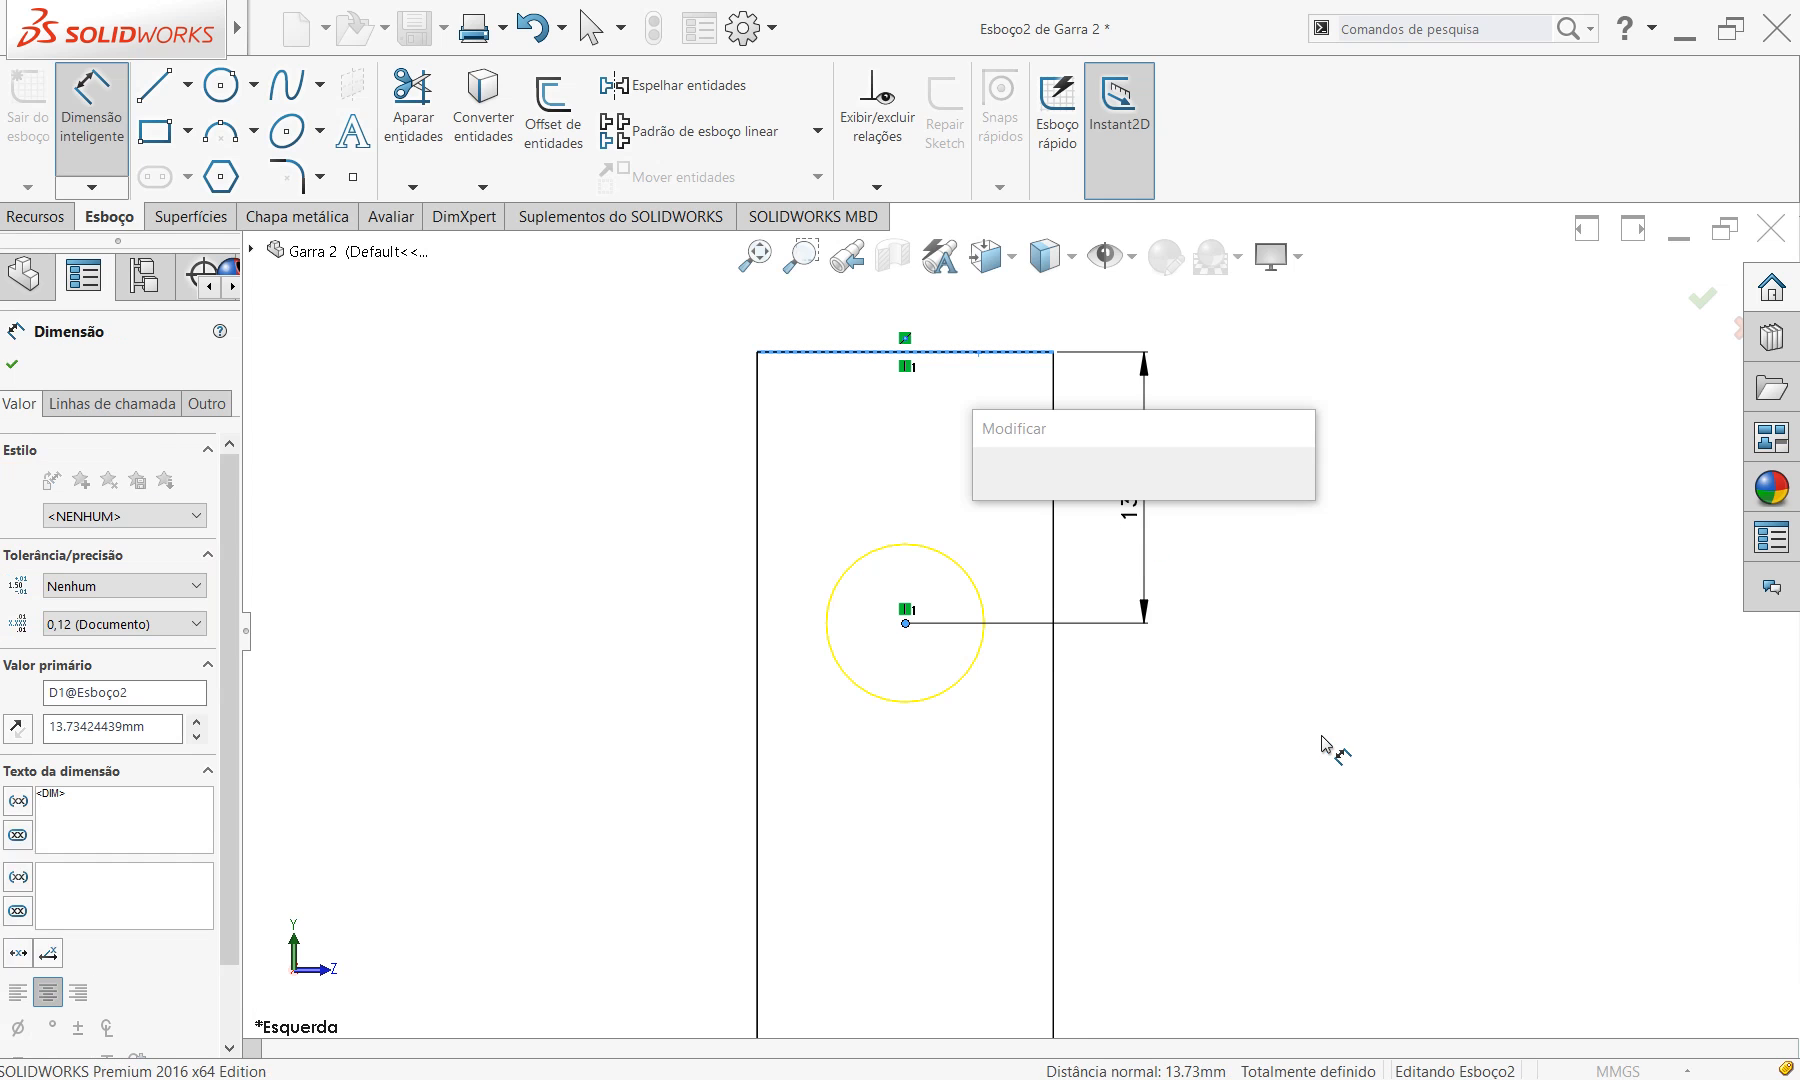
key(Return)
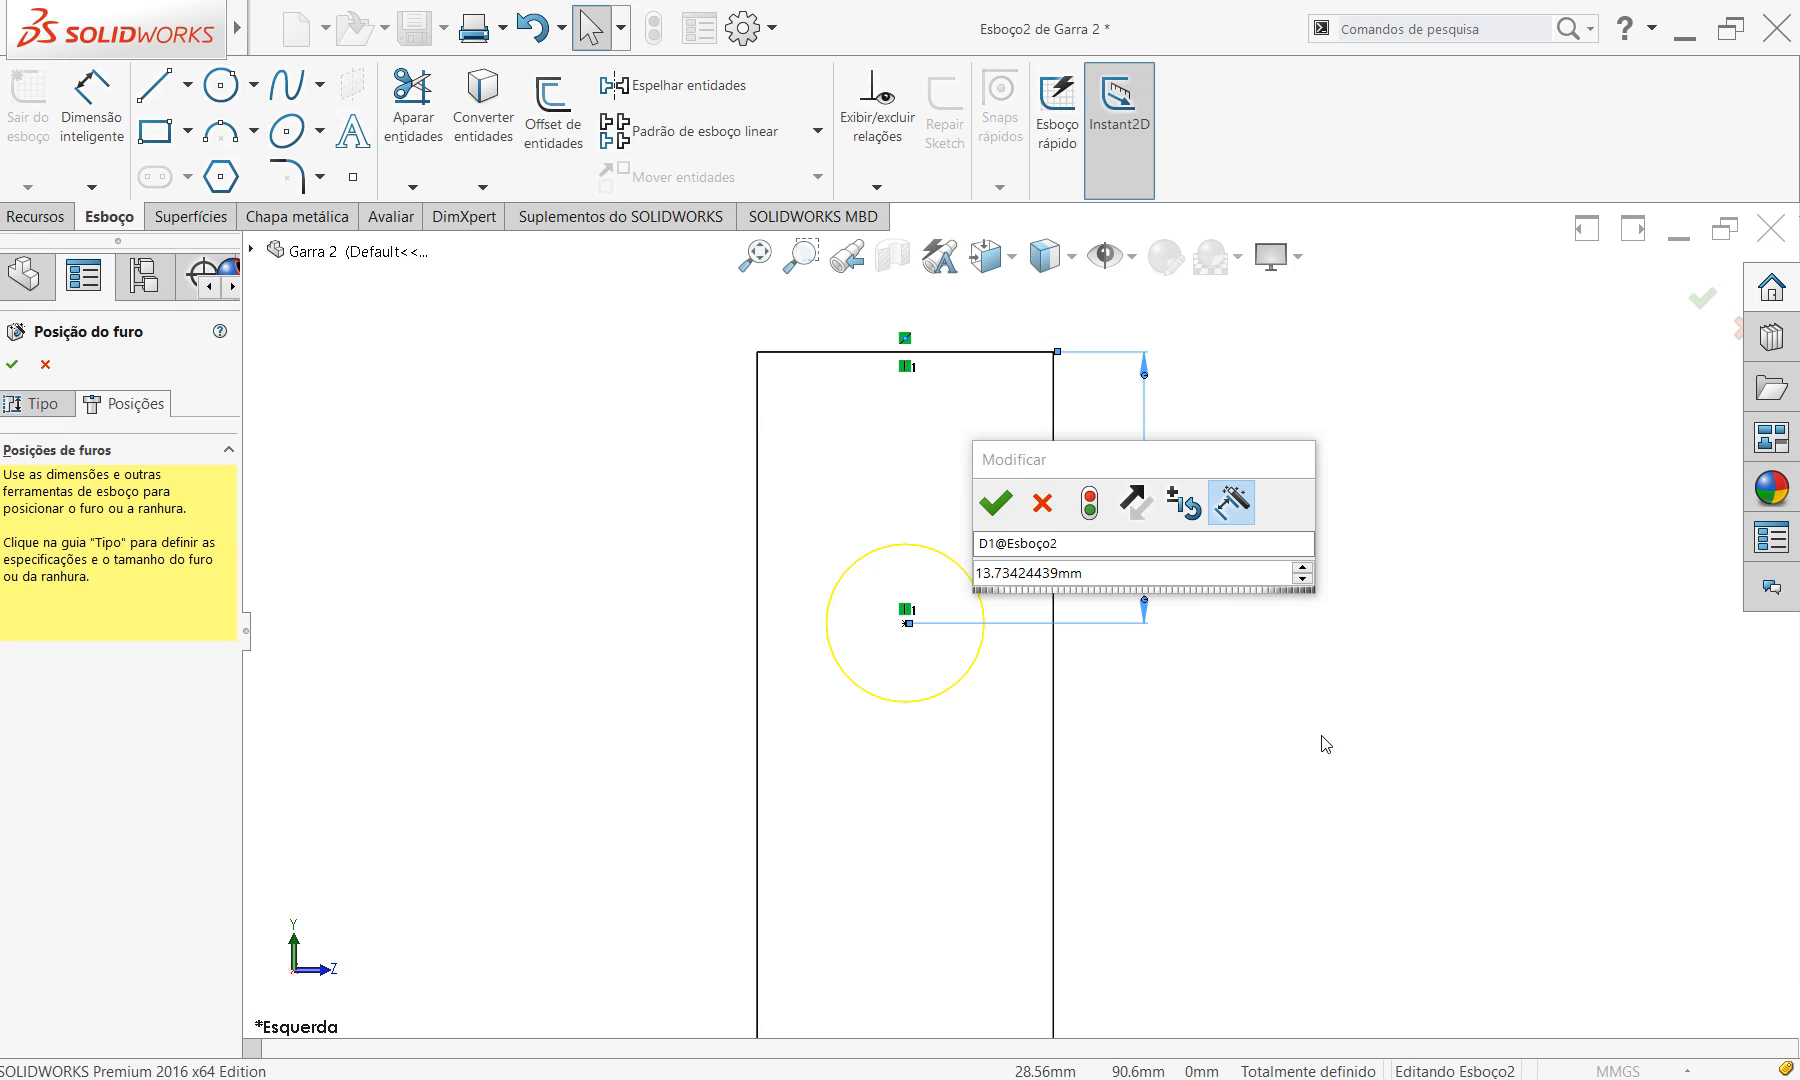
double_click(1181, 576)
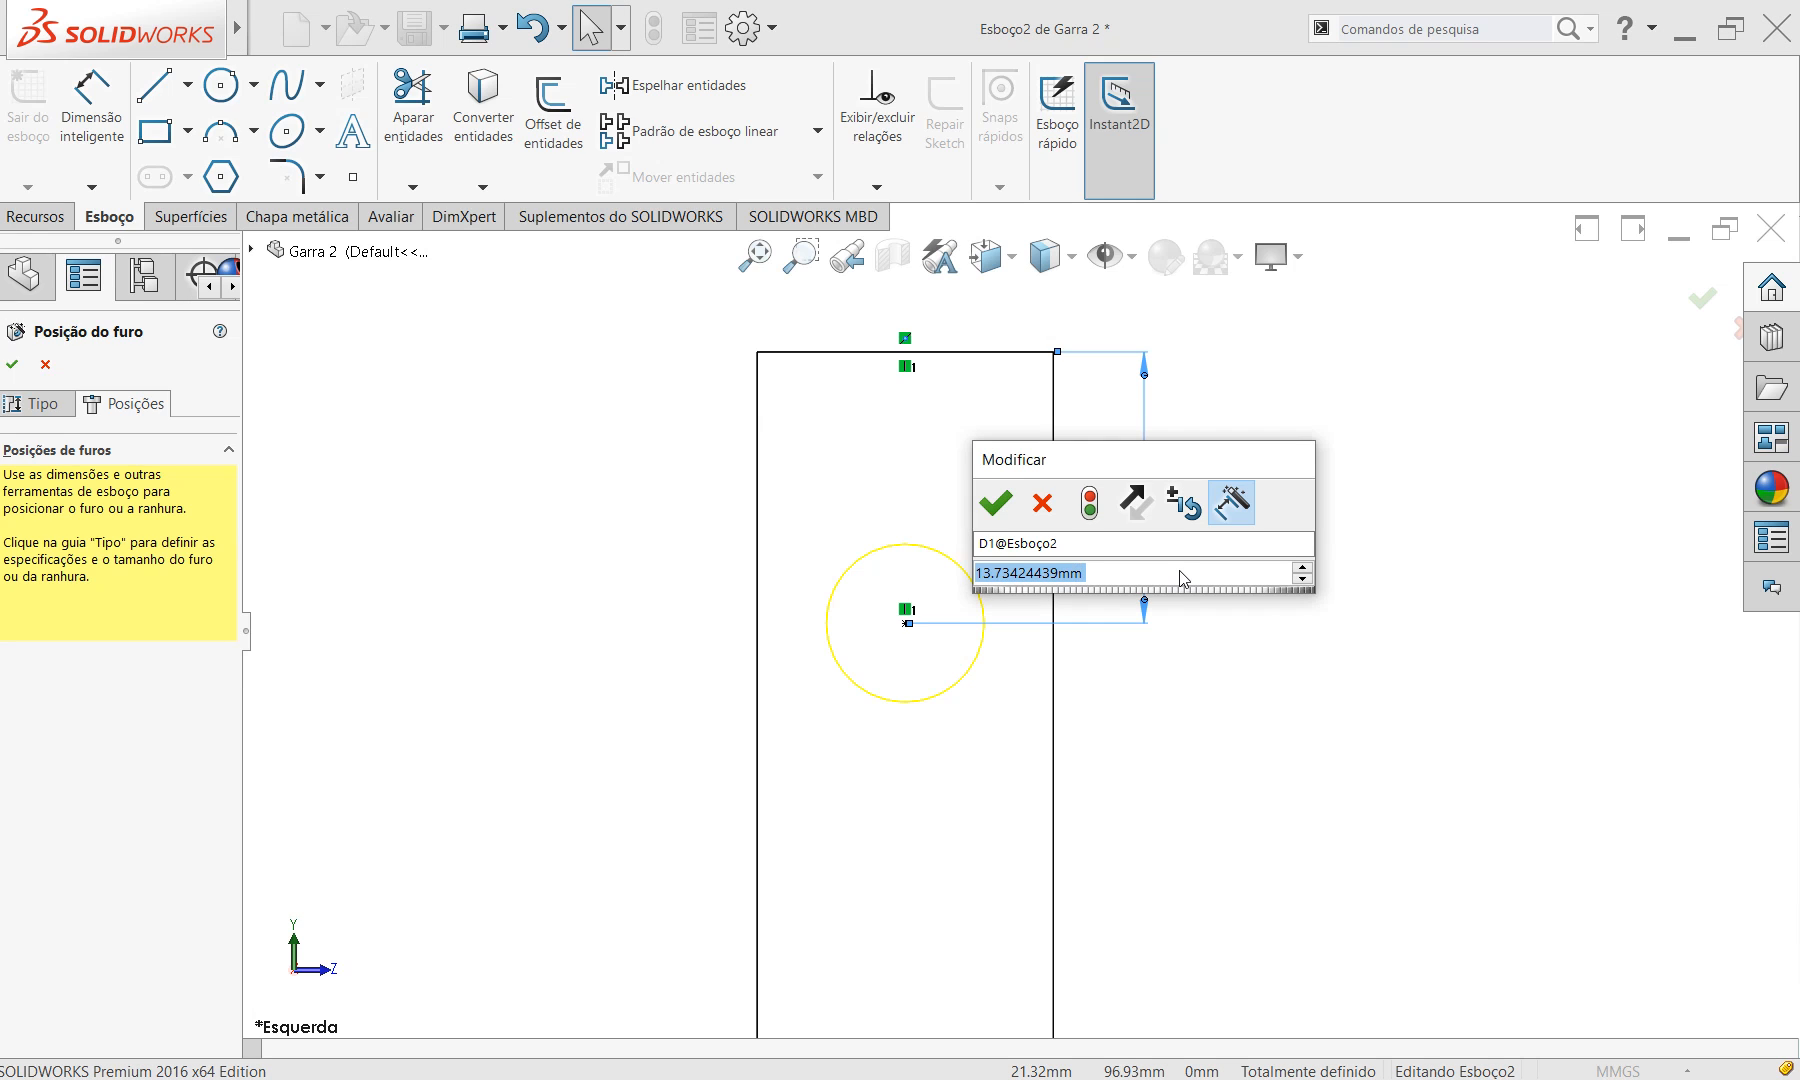
text(13)
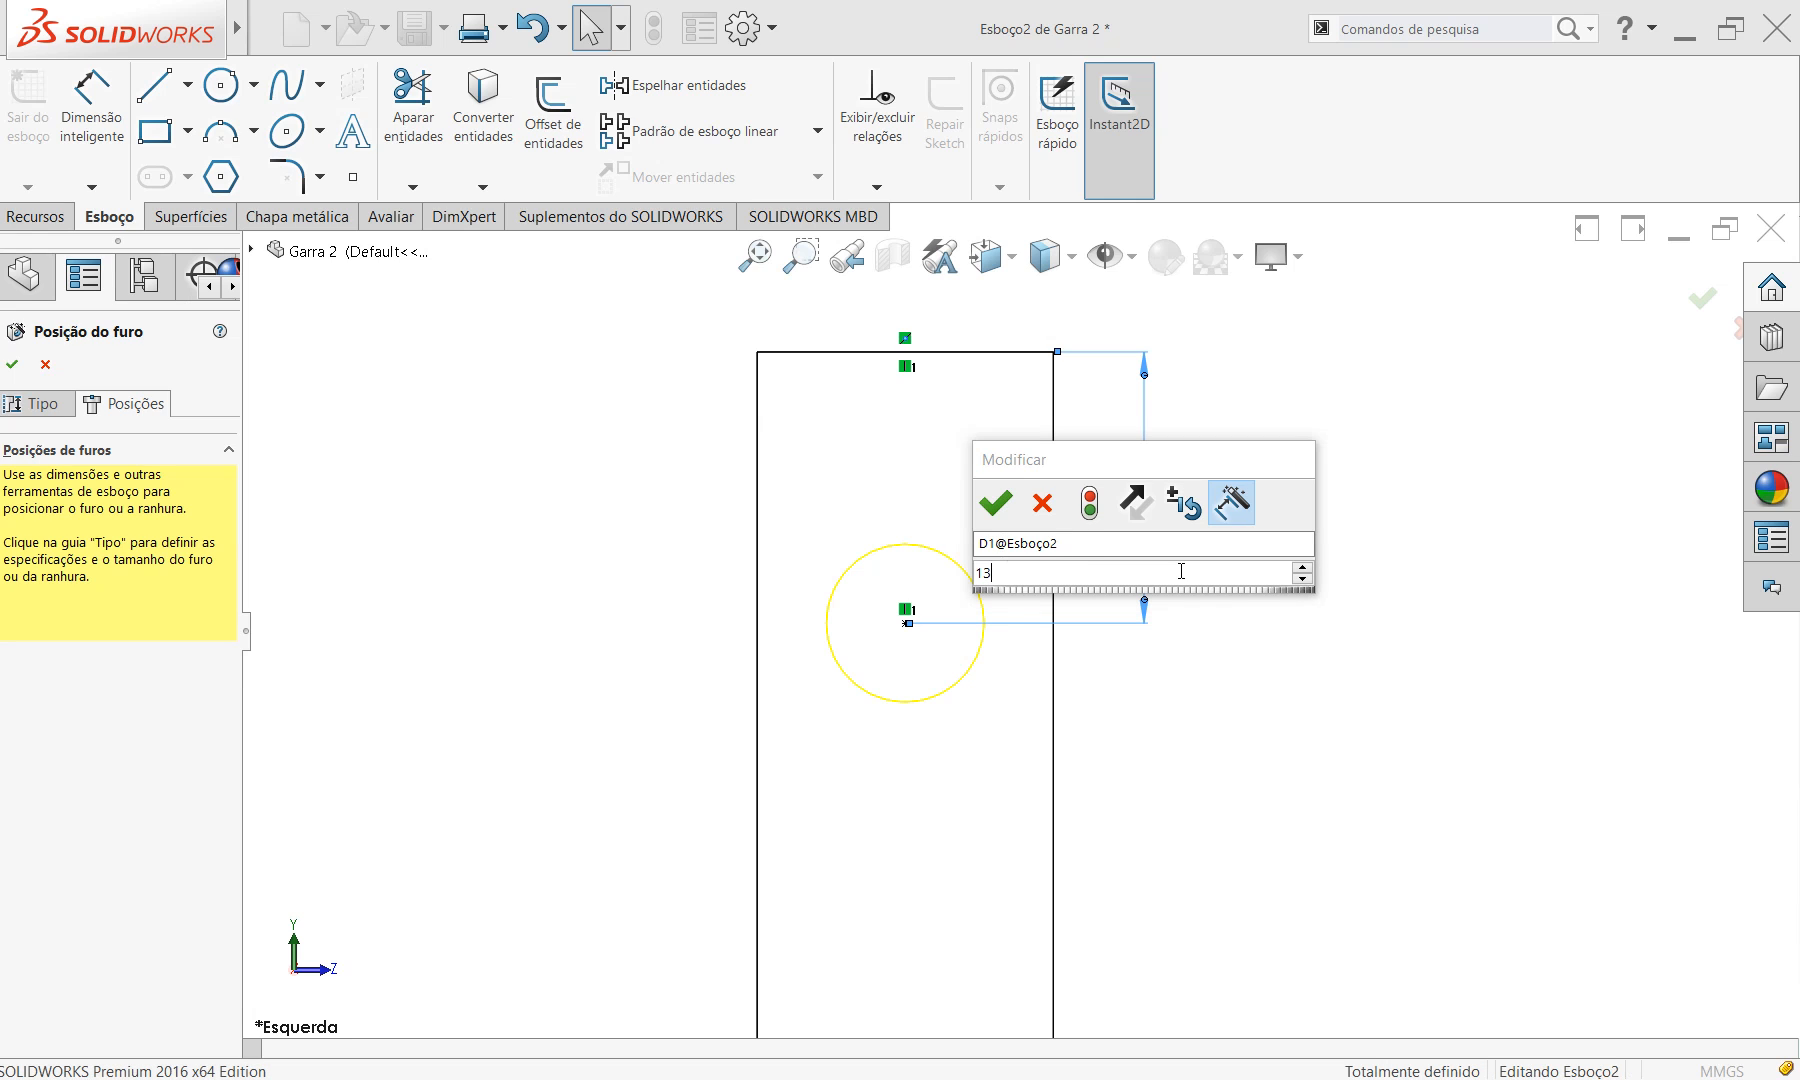
key(Return)
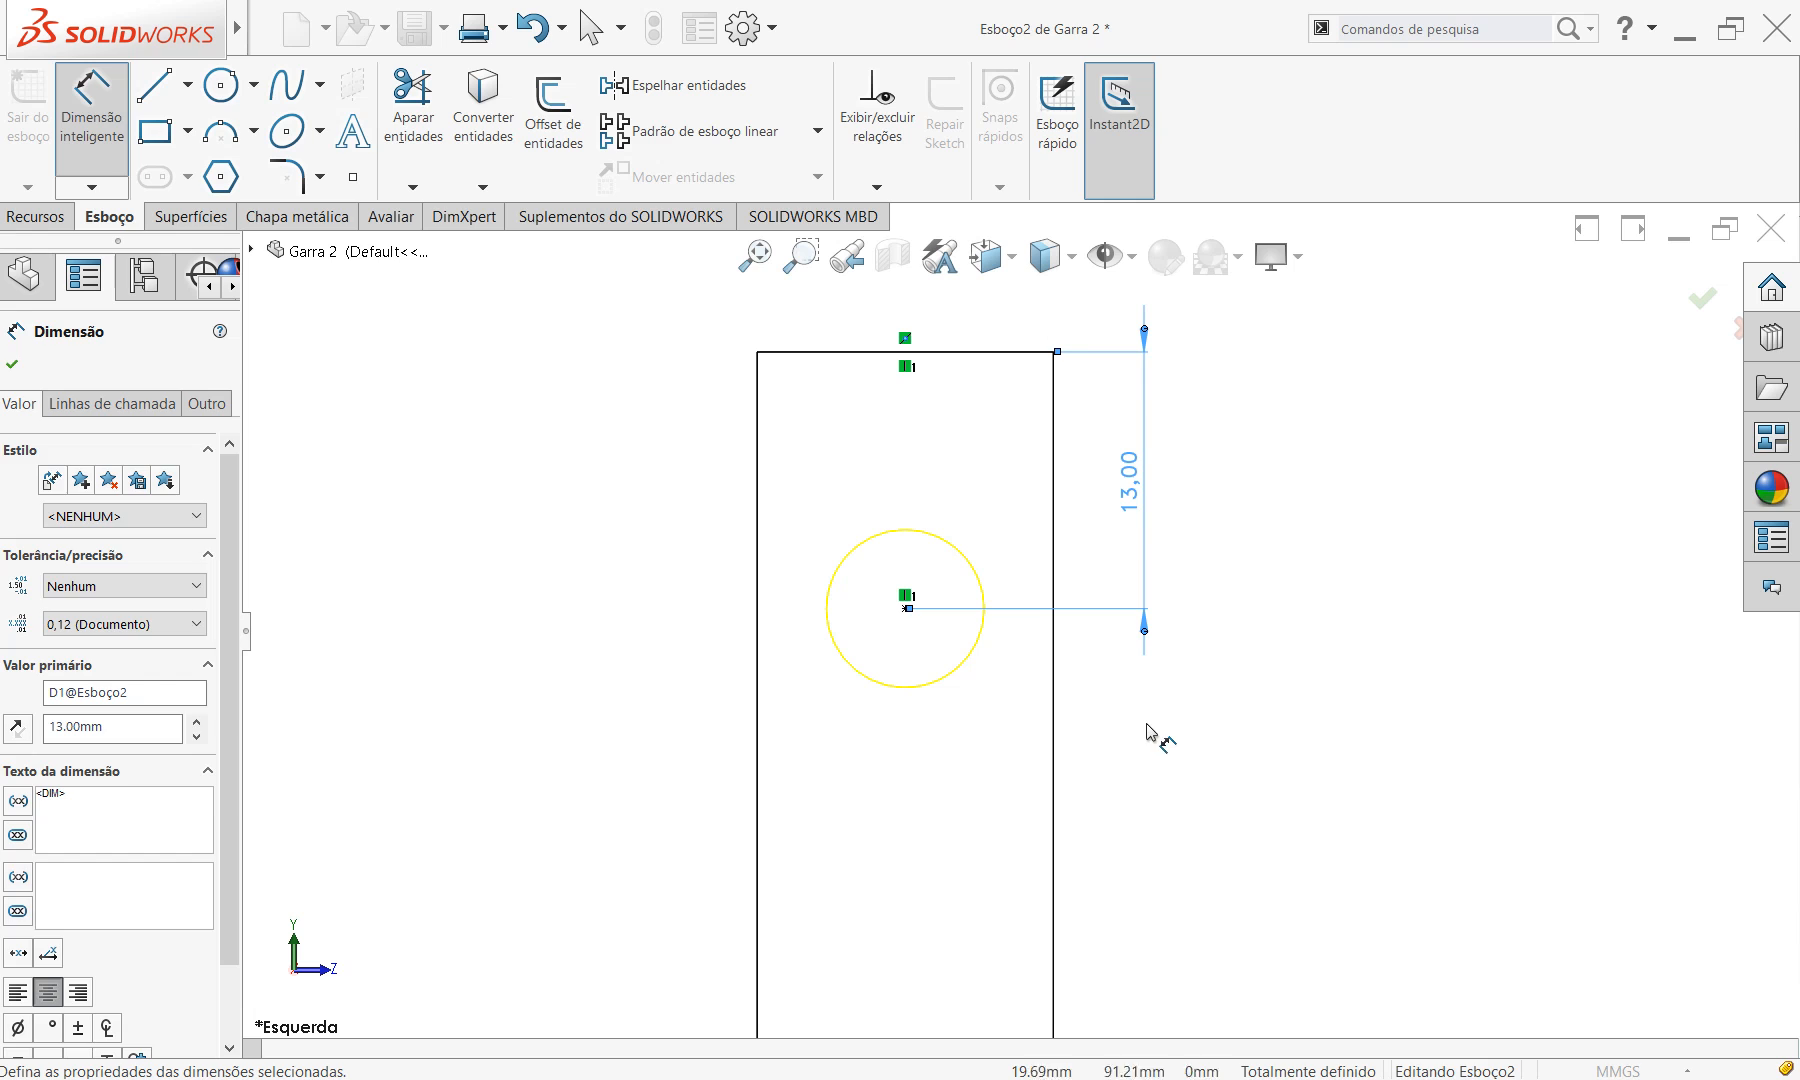
key(Escape)
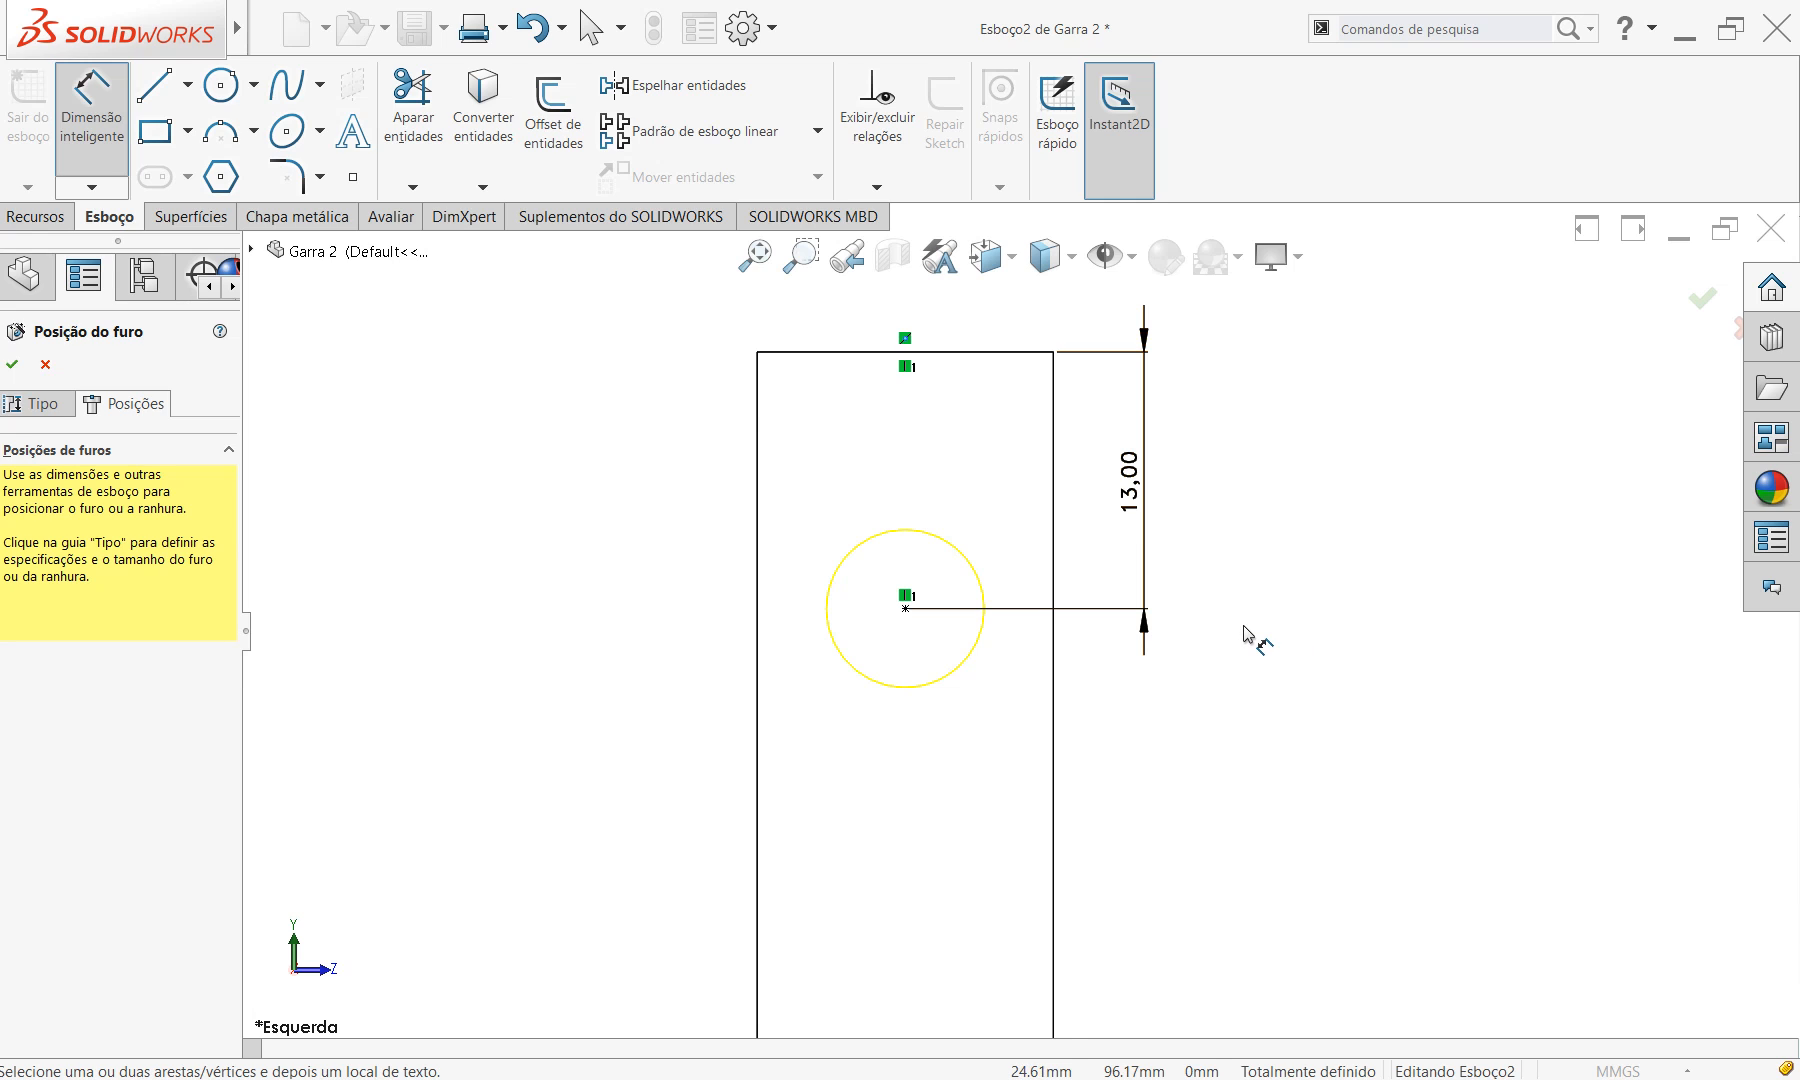
scroll(1366, 763, up, 5)
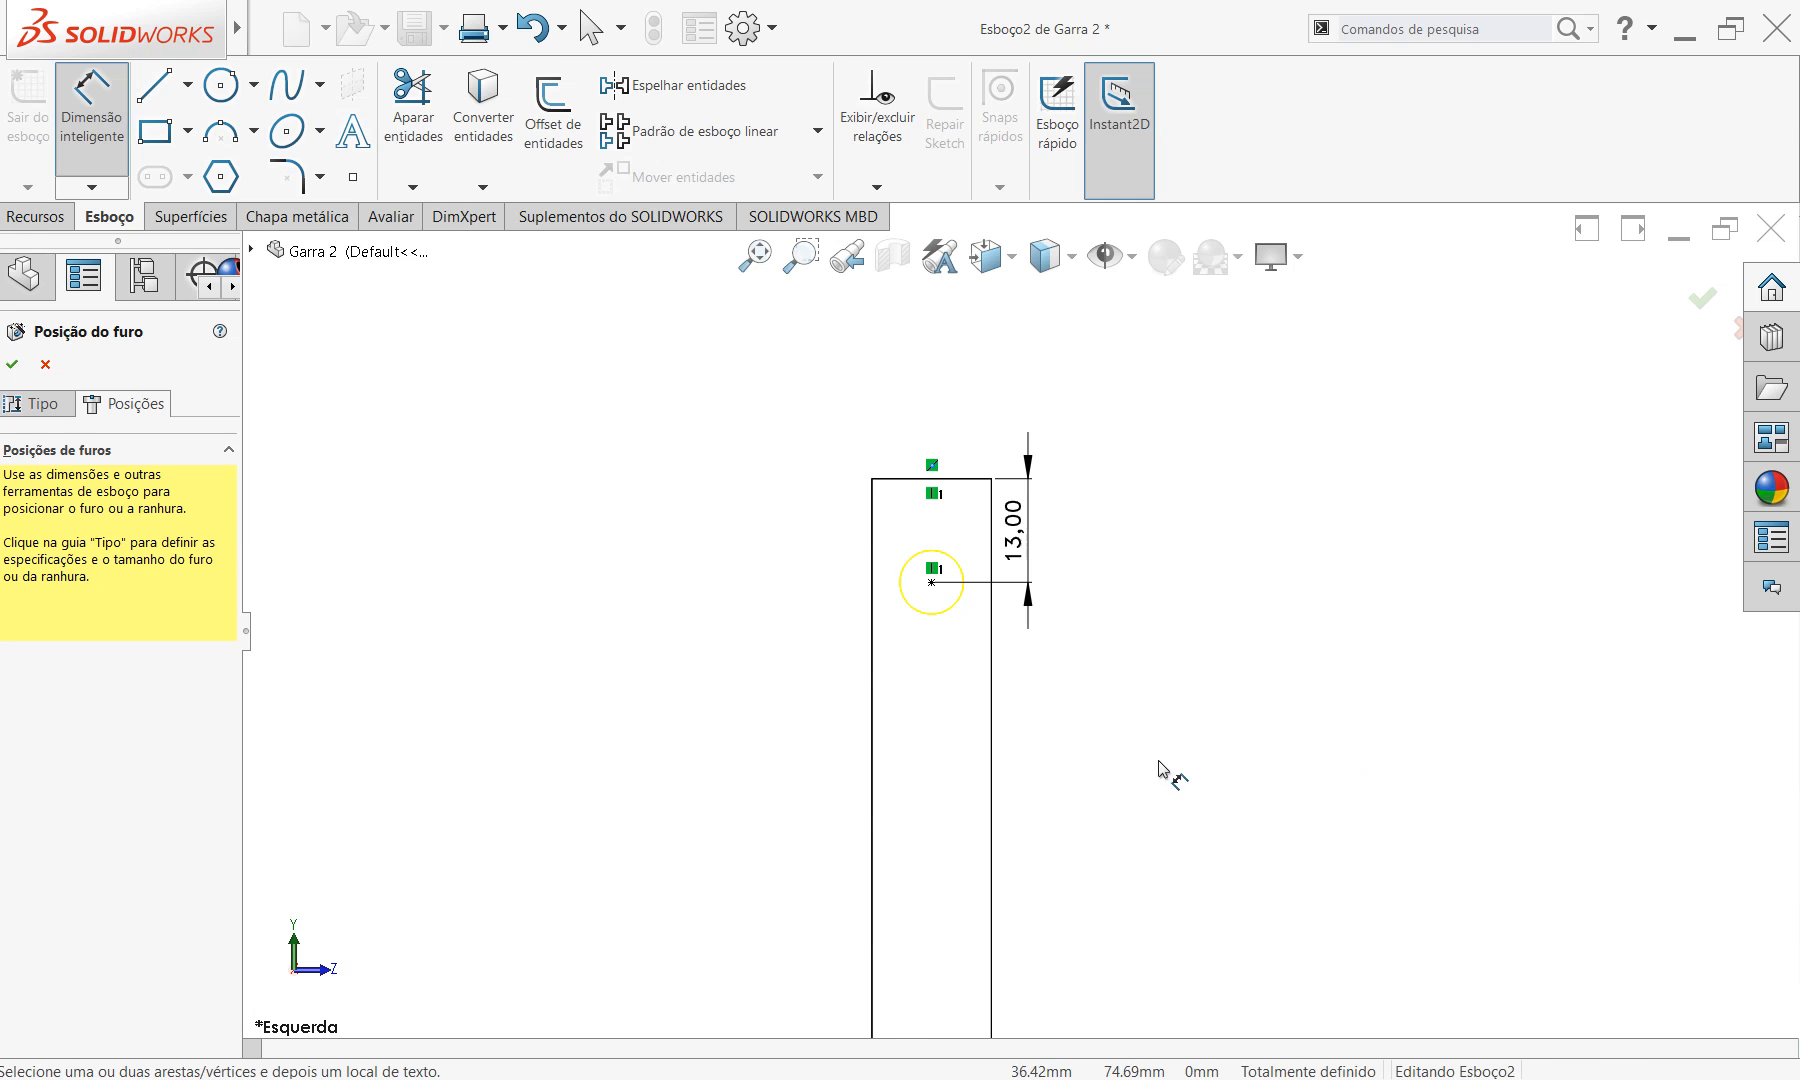
scroll(940, 590, down, 2)
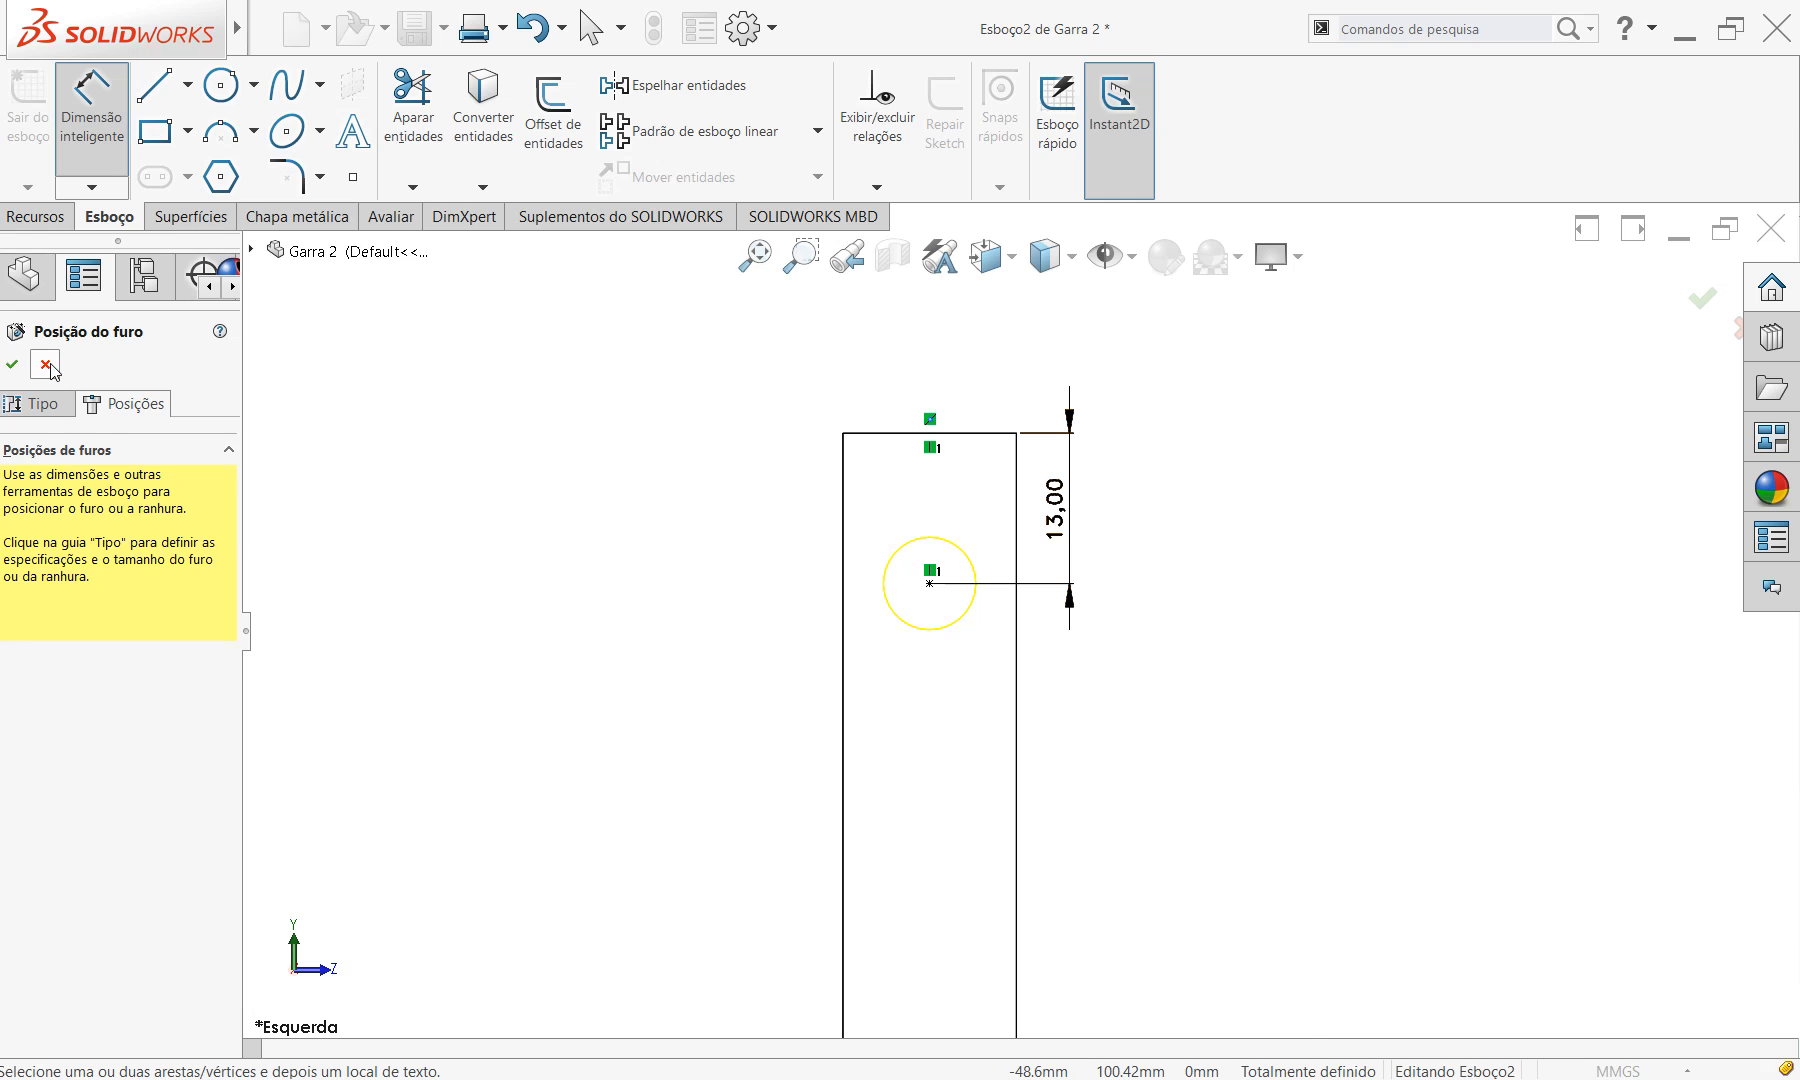
click(13, 366)
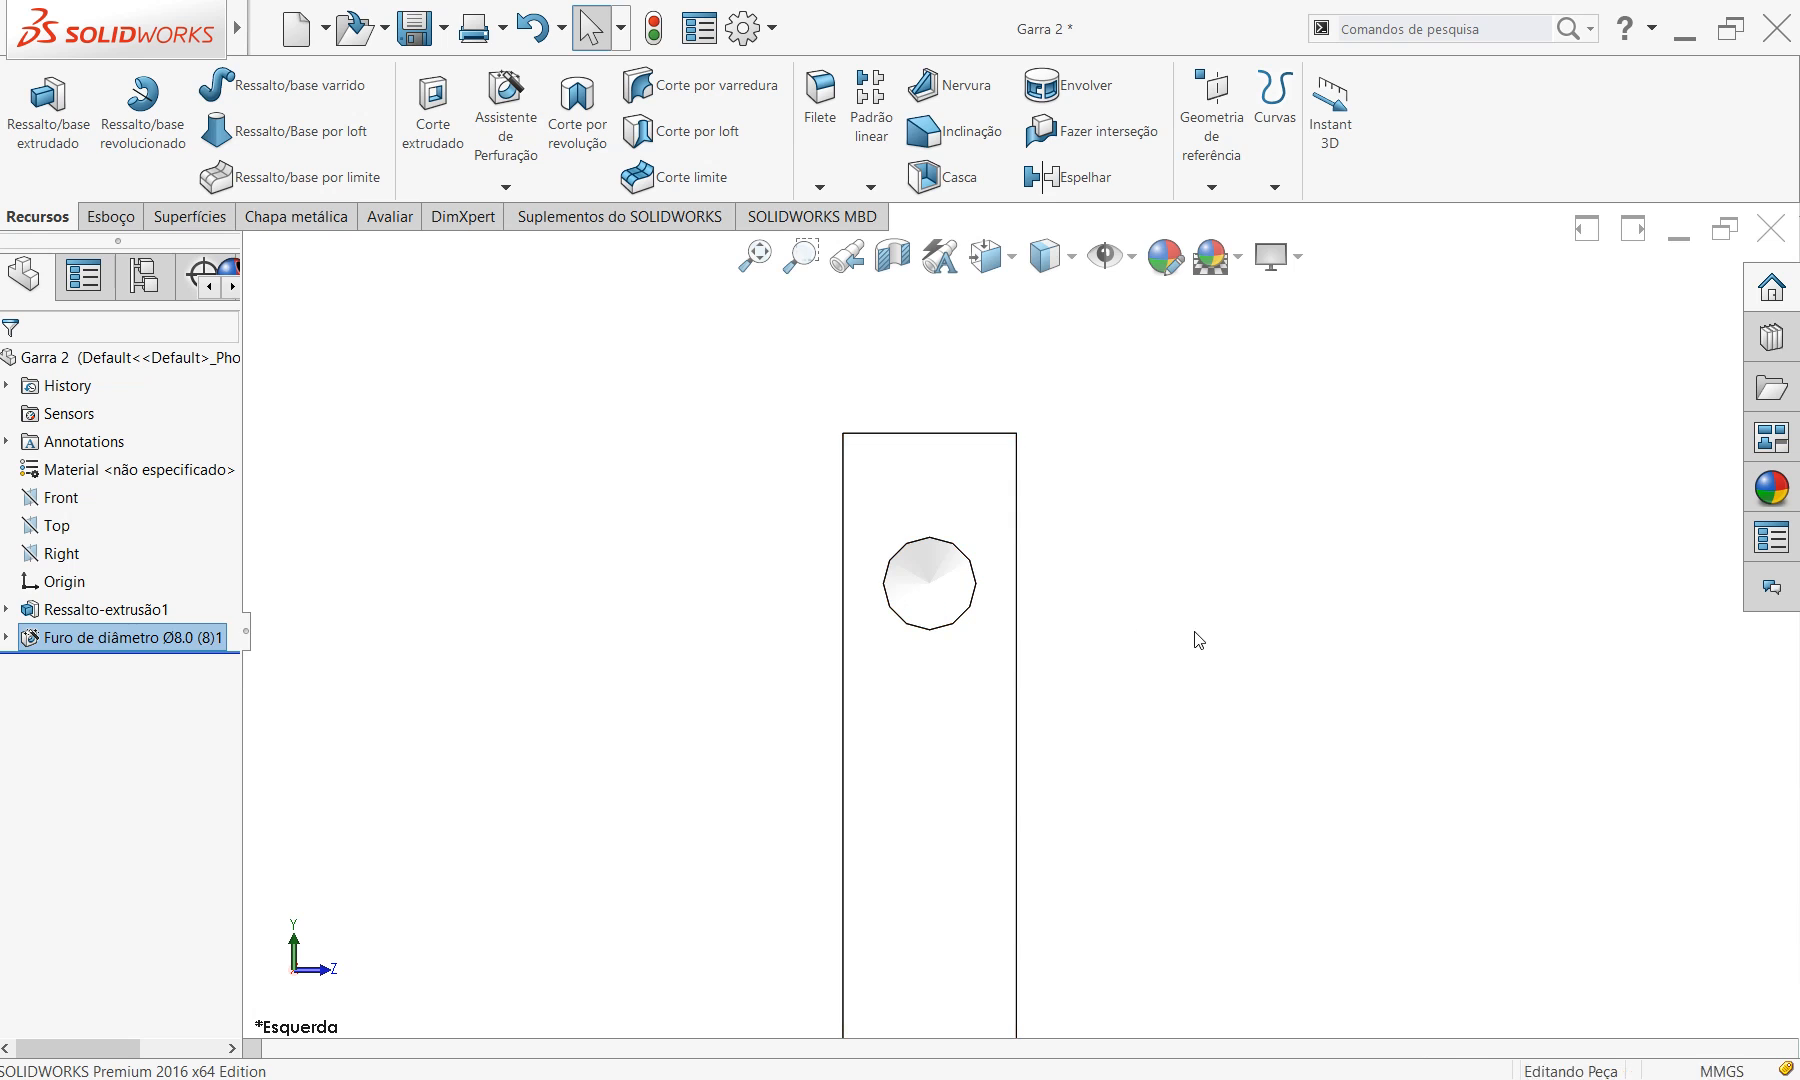
Examine the Ø8 hole's interior with a temporary section view on the Front plane, offset 8 mm, and discard the section.
mouse_move(876, 675)
middle_down()
mouse_move(952, 688)
mouse_move(940, 634)
mouse_move(997, 792)
middle_up()
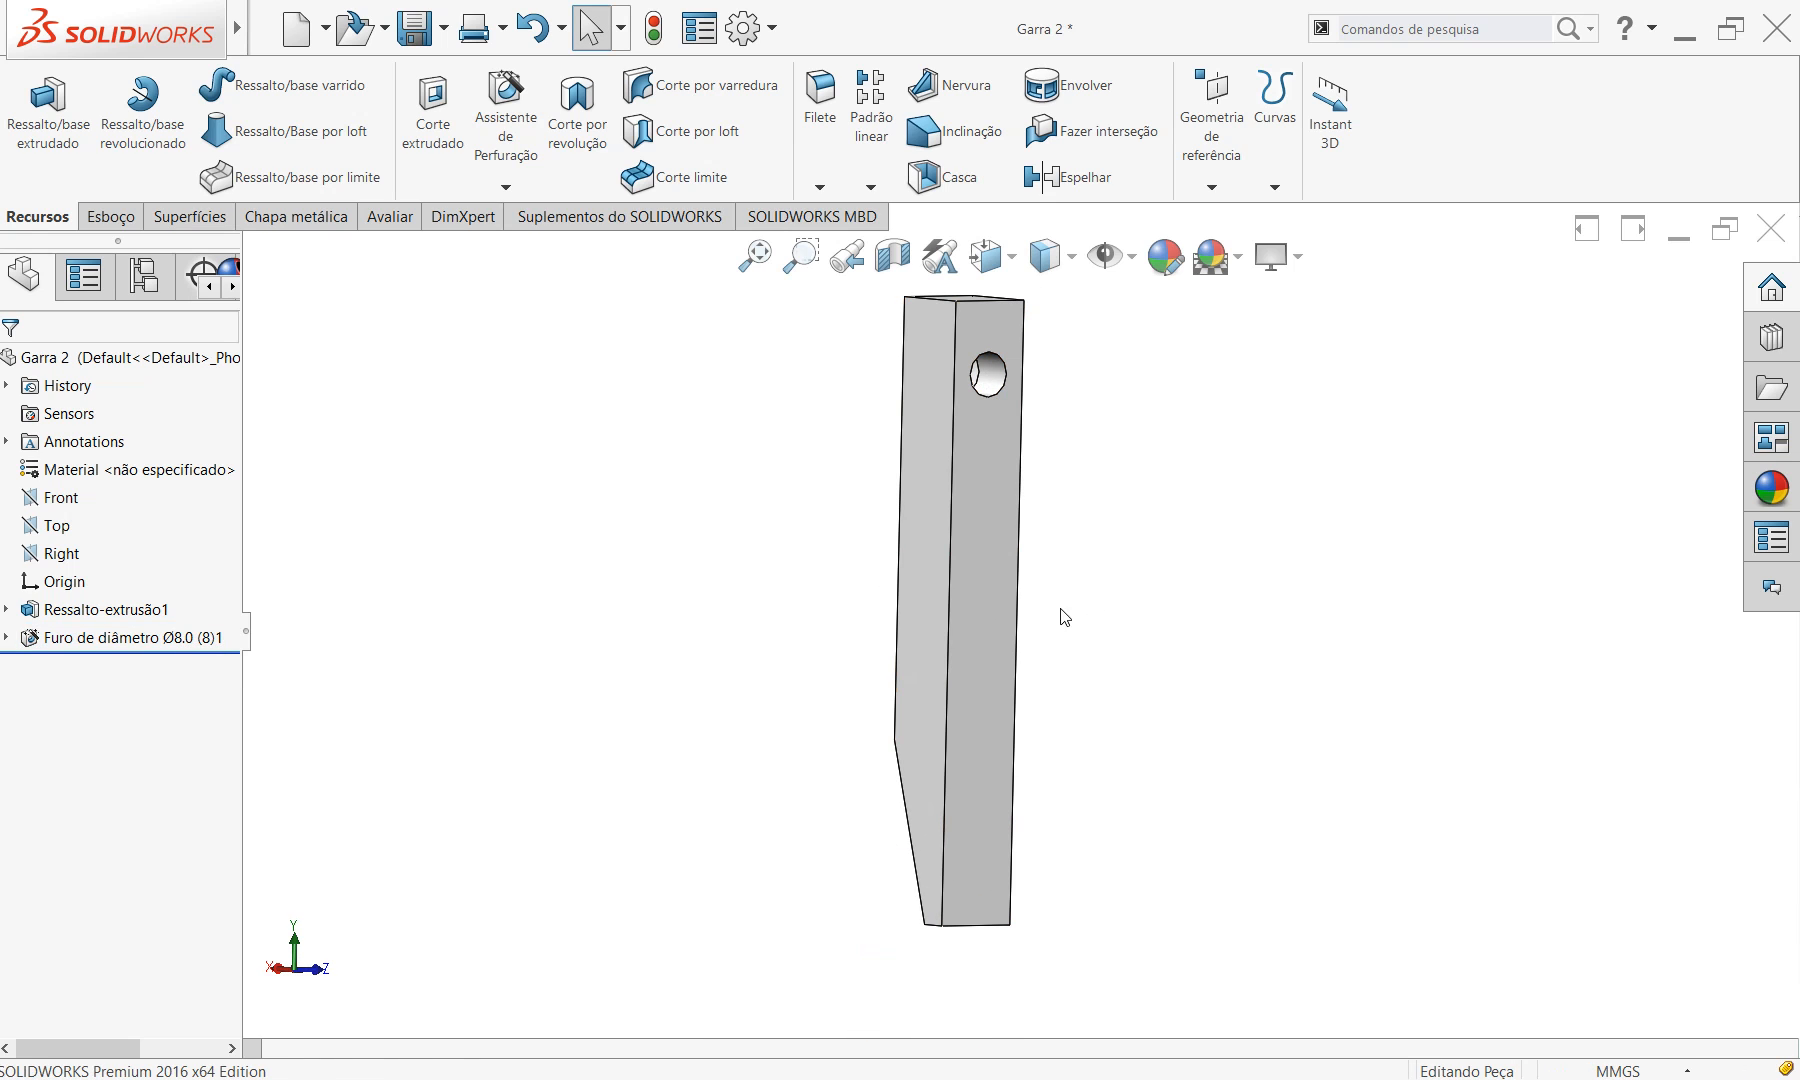
click(893, 256)
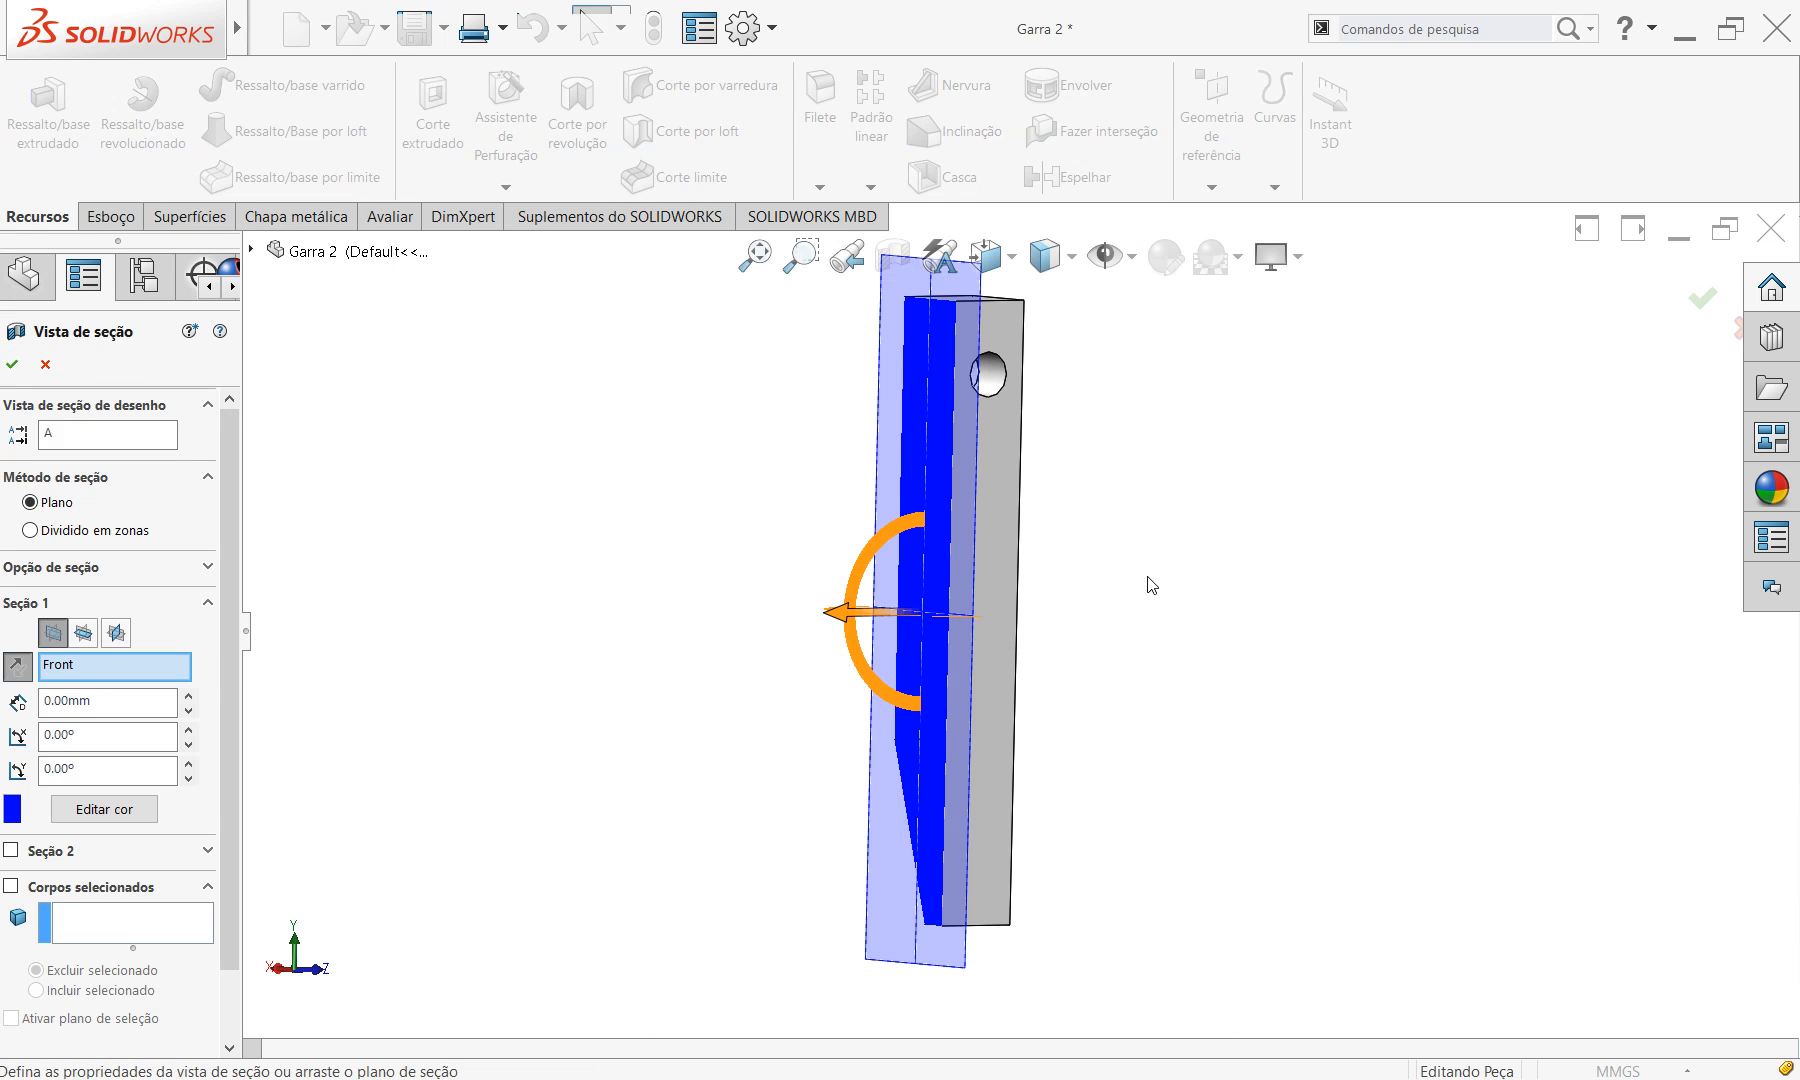
drag(862, 613, 865, 613)
middle_drag(878, 600, 780, 626)
scroll(994, 388, down, 7)
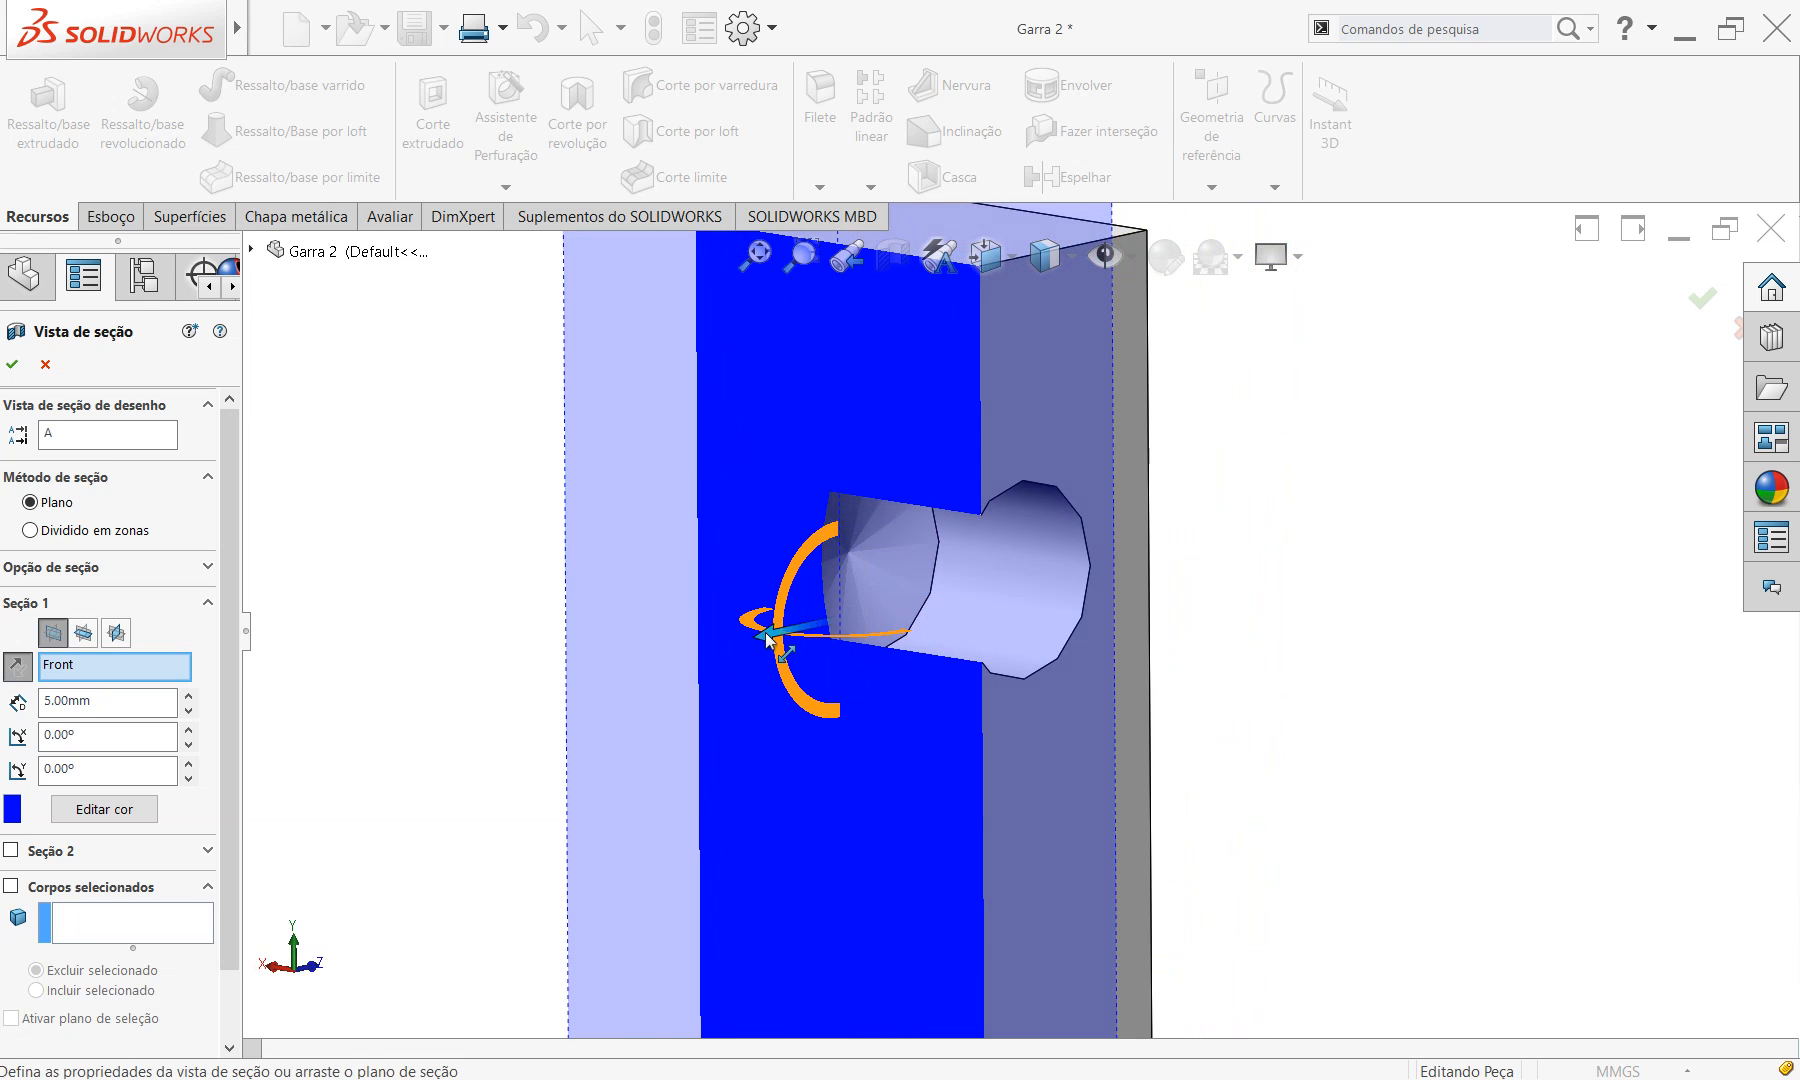
drag(778, 626, 816, 621)
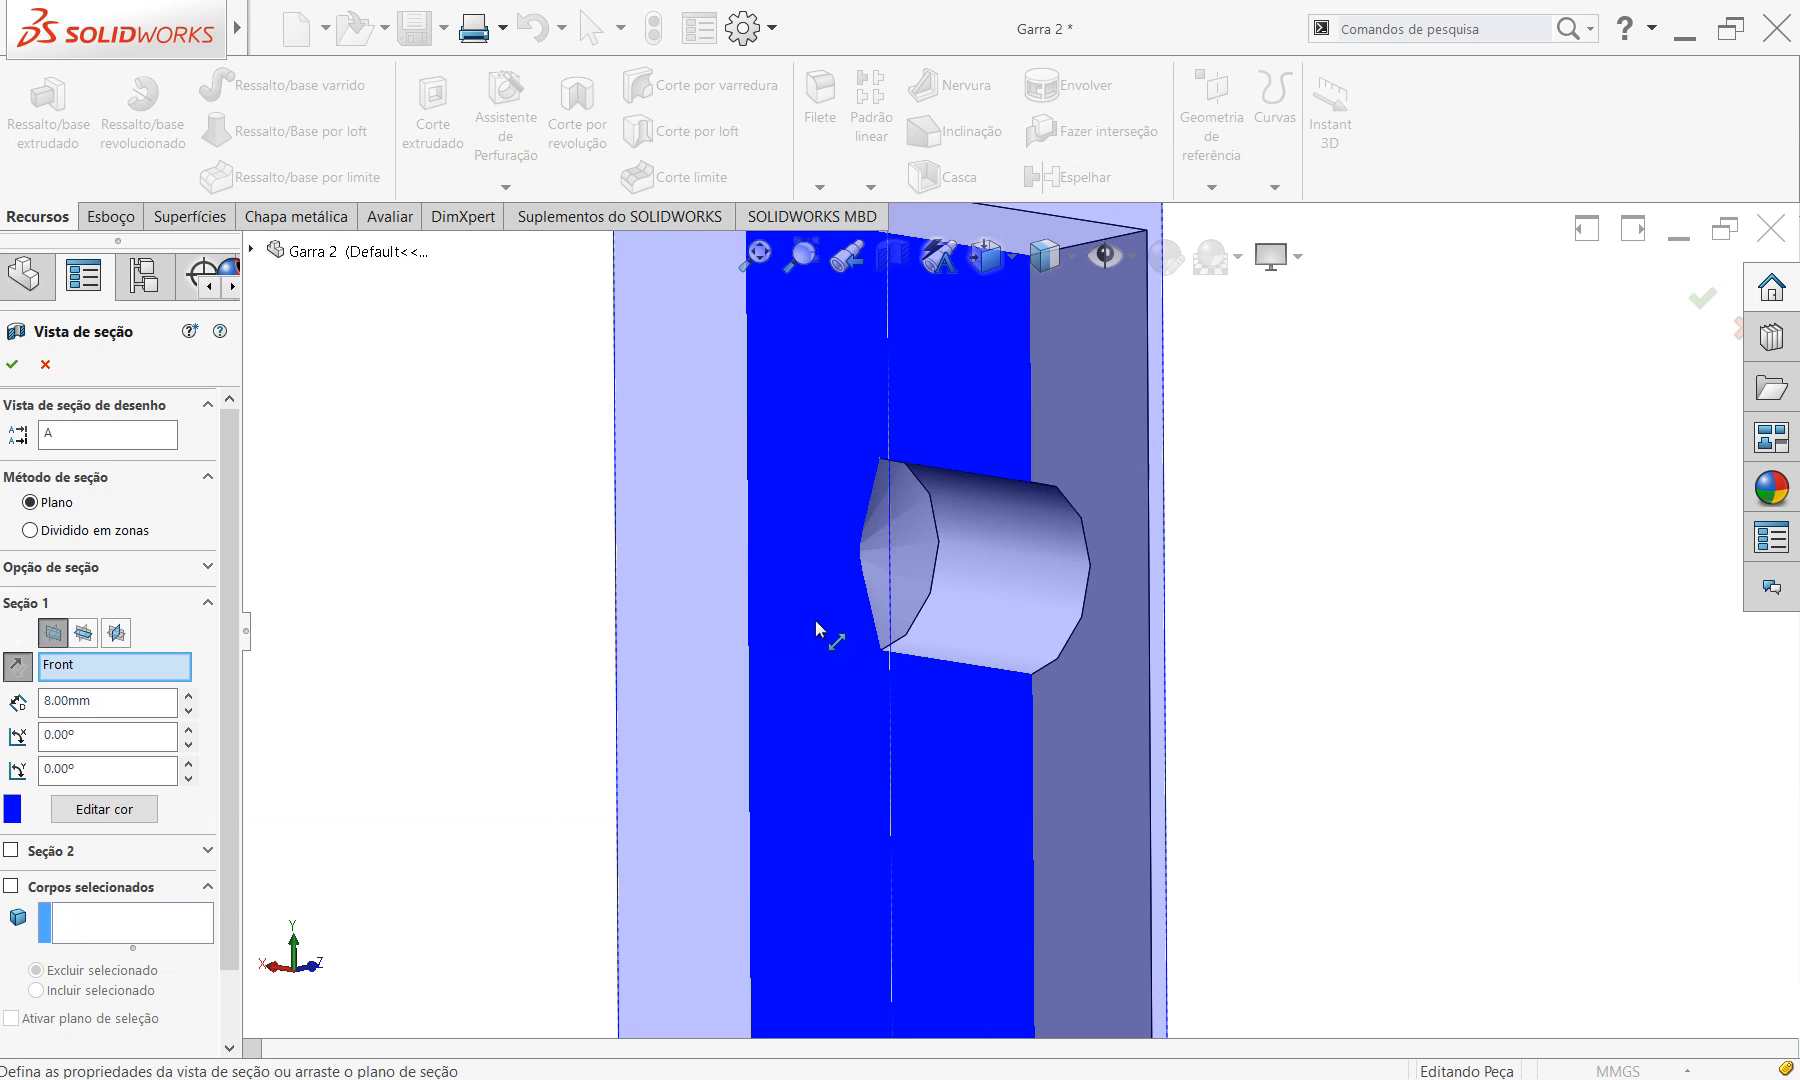
middle_drag(881, 745, 980, 745)
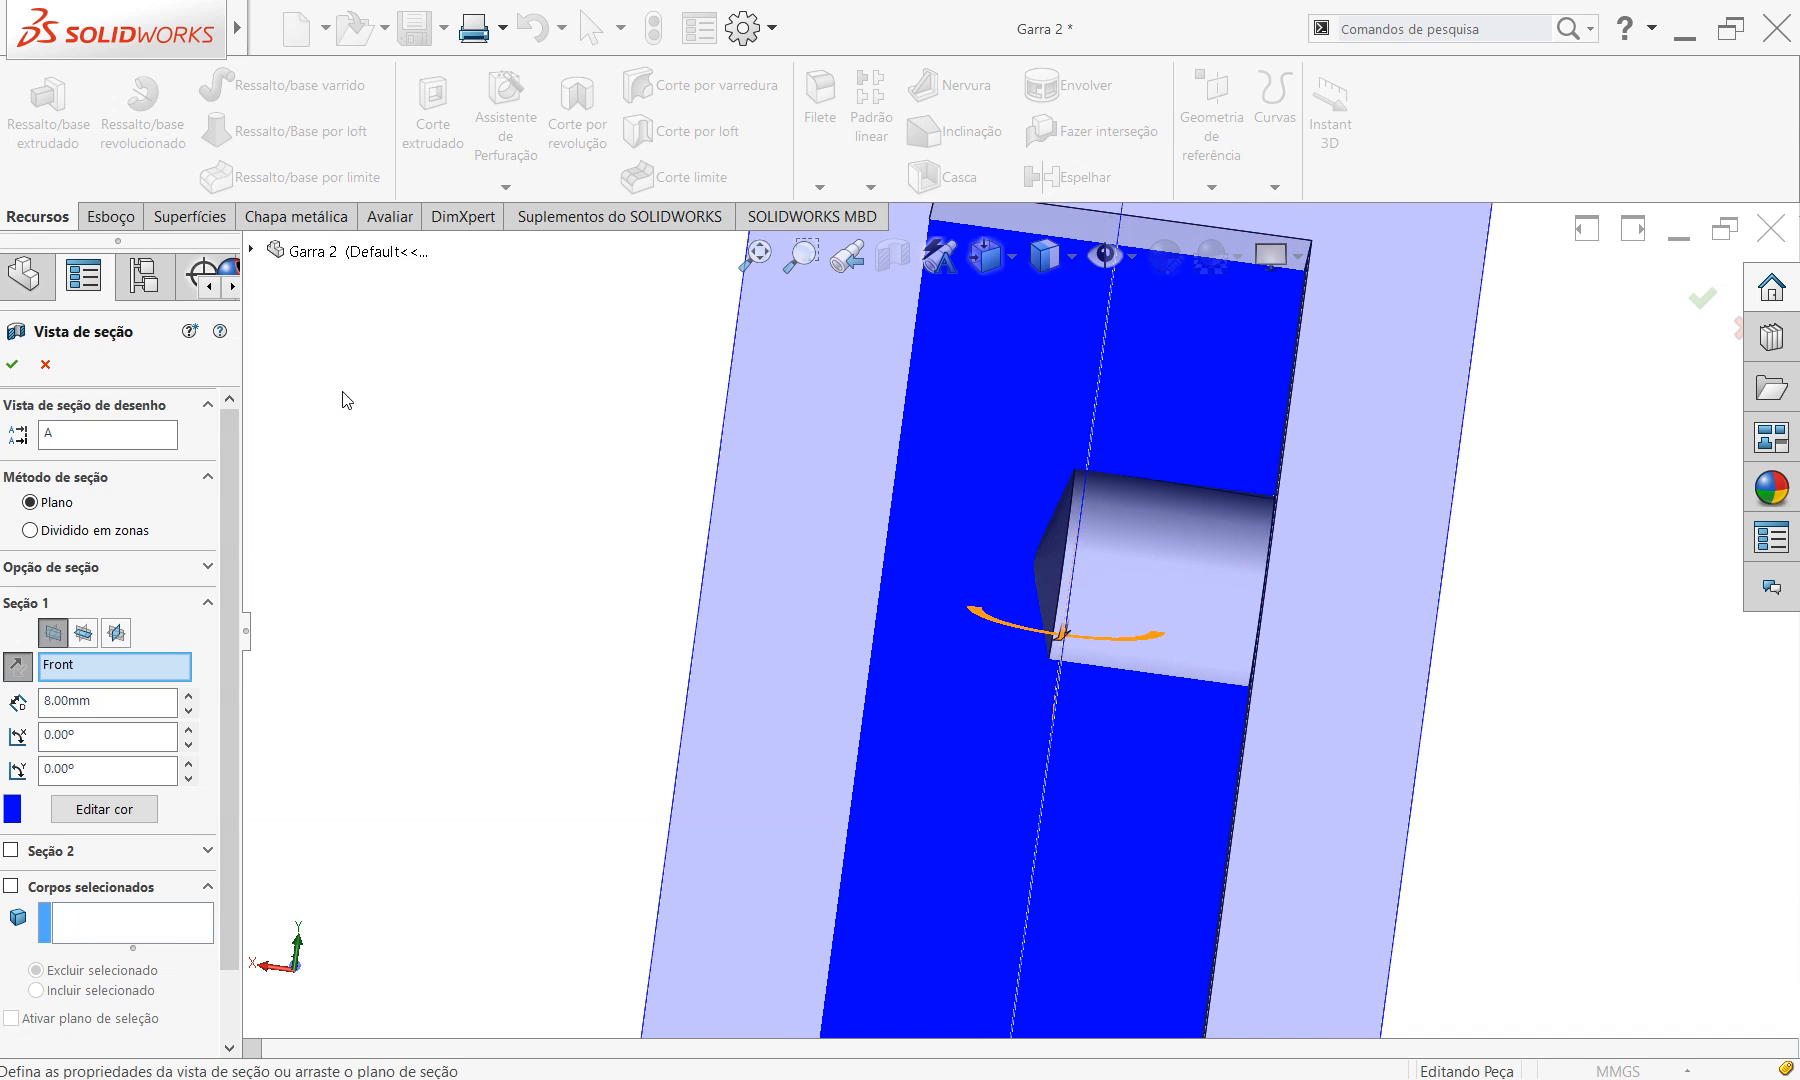
click(45, 364)
Check the reference drawing and start another Hole Wizard hole with drill size Ø11.0 and custom sizing turned off.
scroll(864, 595, up, 5)
middle_drag(864, 595, 1229, 819)
middle_drag(1059, 773, 1284, 423)
middle_drag(1242, 667, 1227, 620)
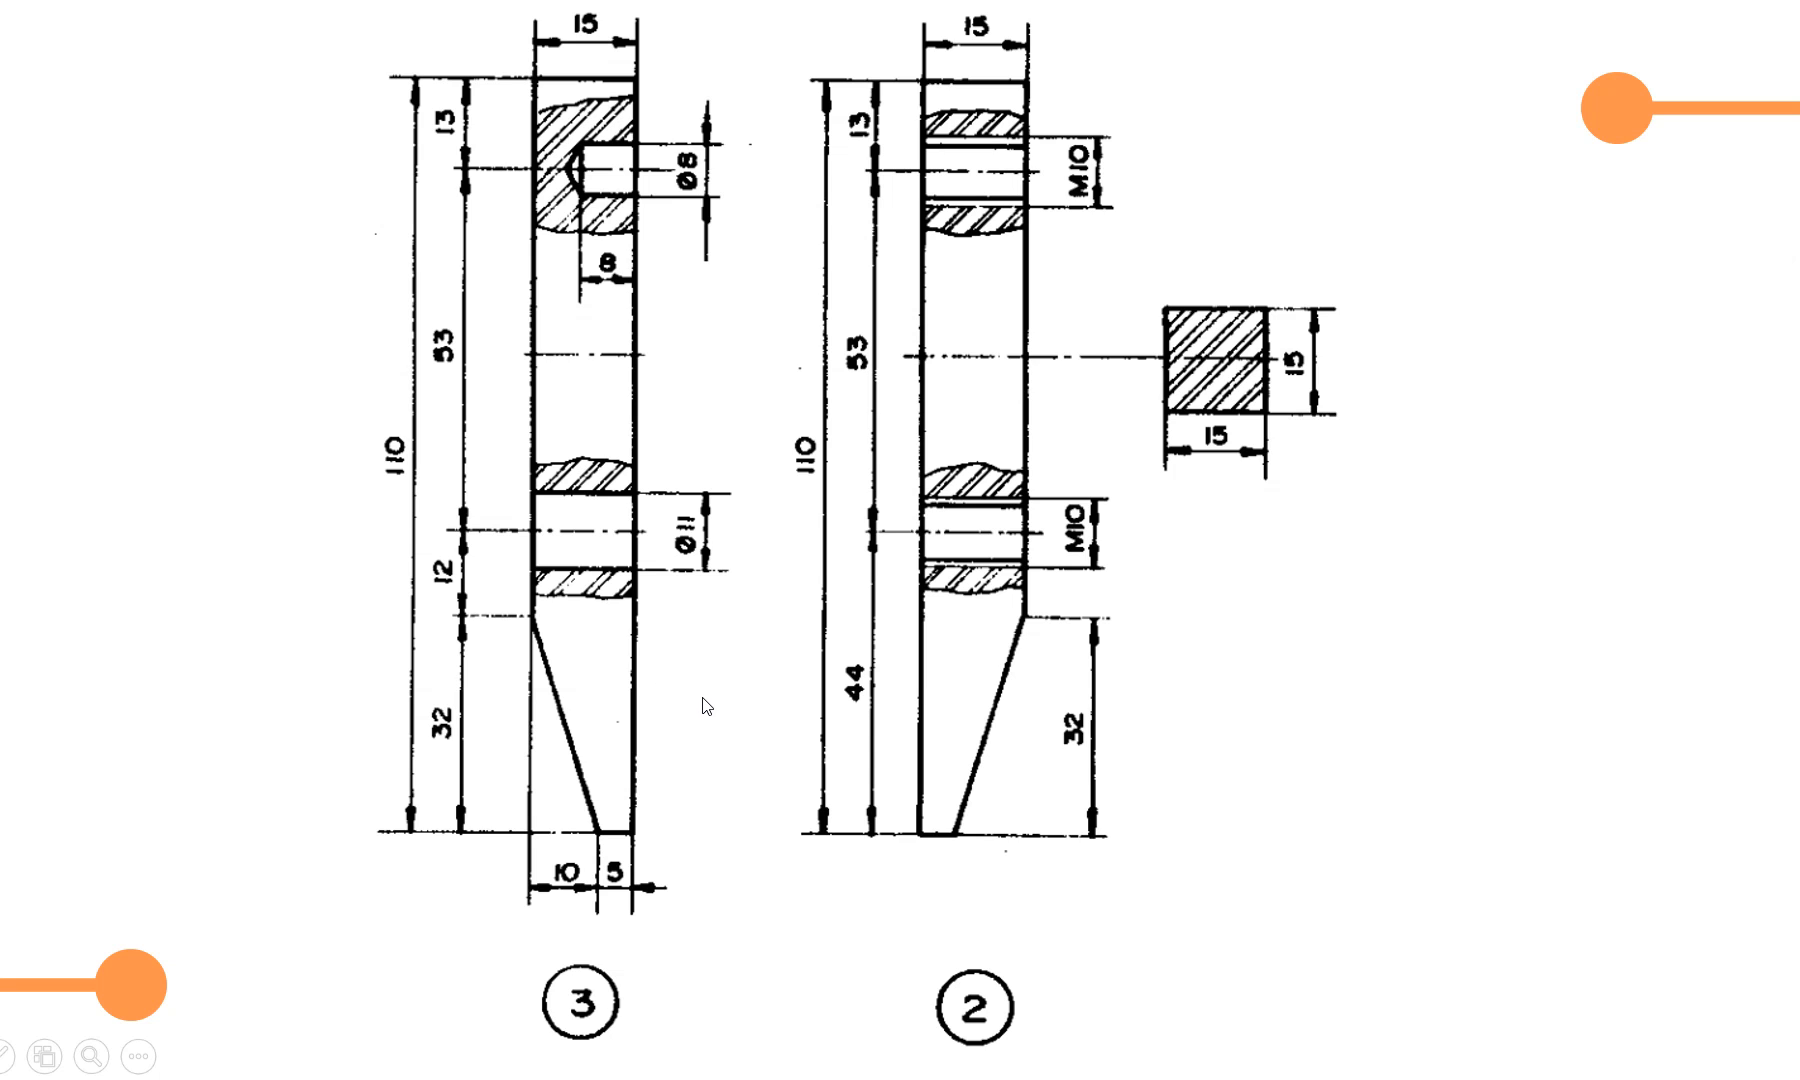
key(alt+Tab)
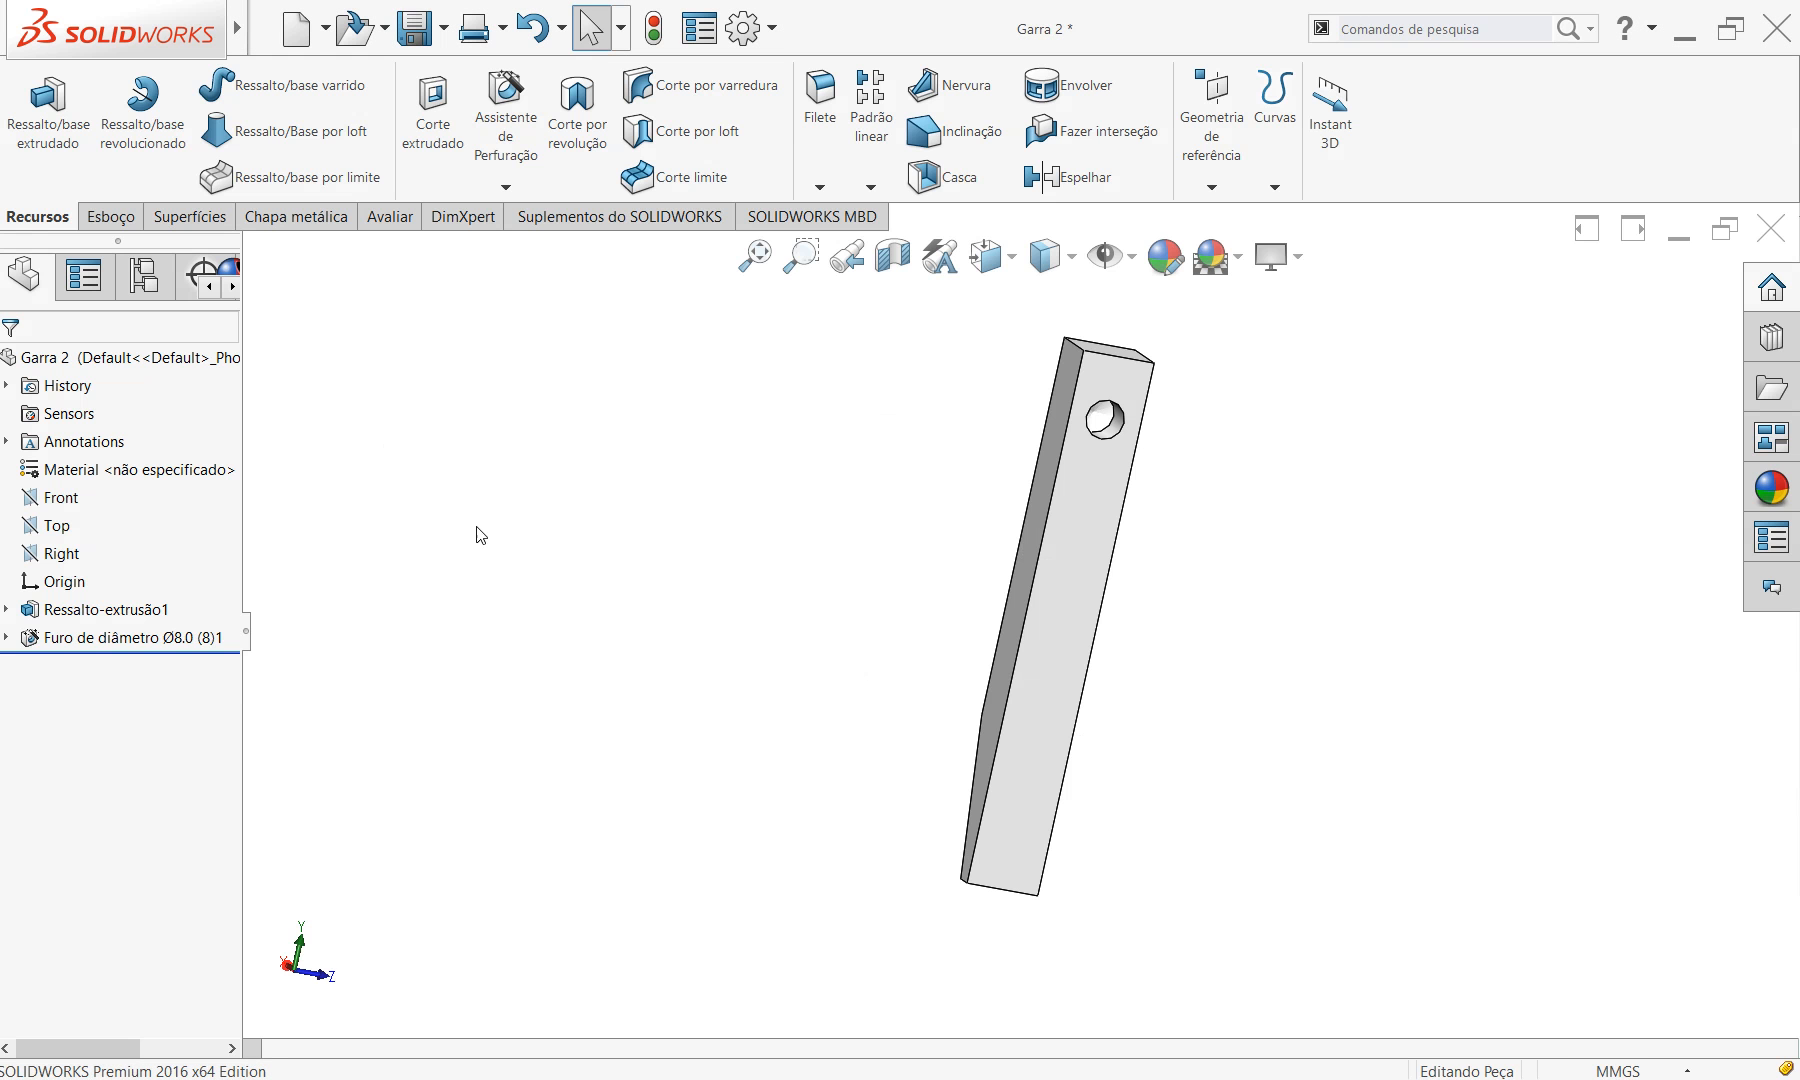
click(510, 118)
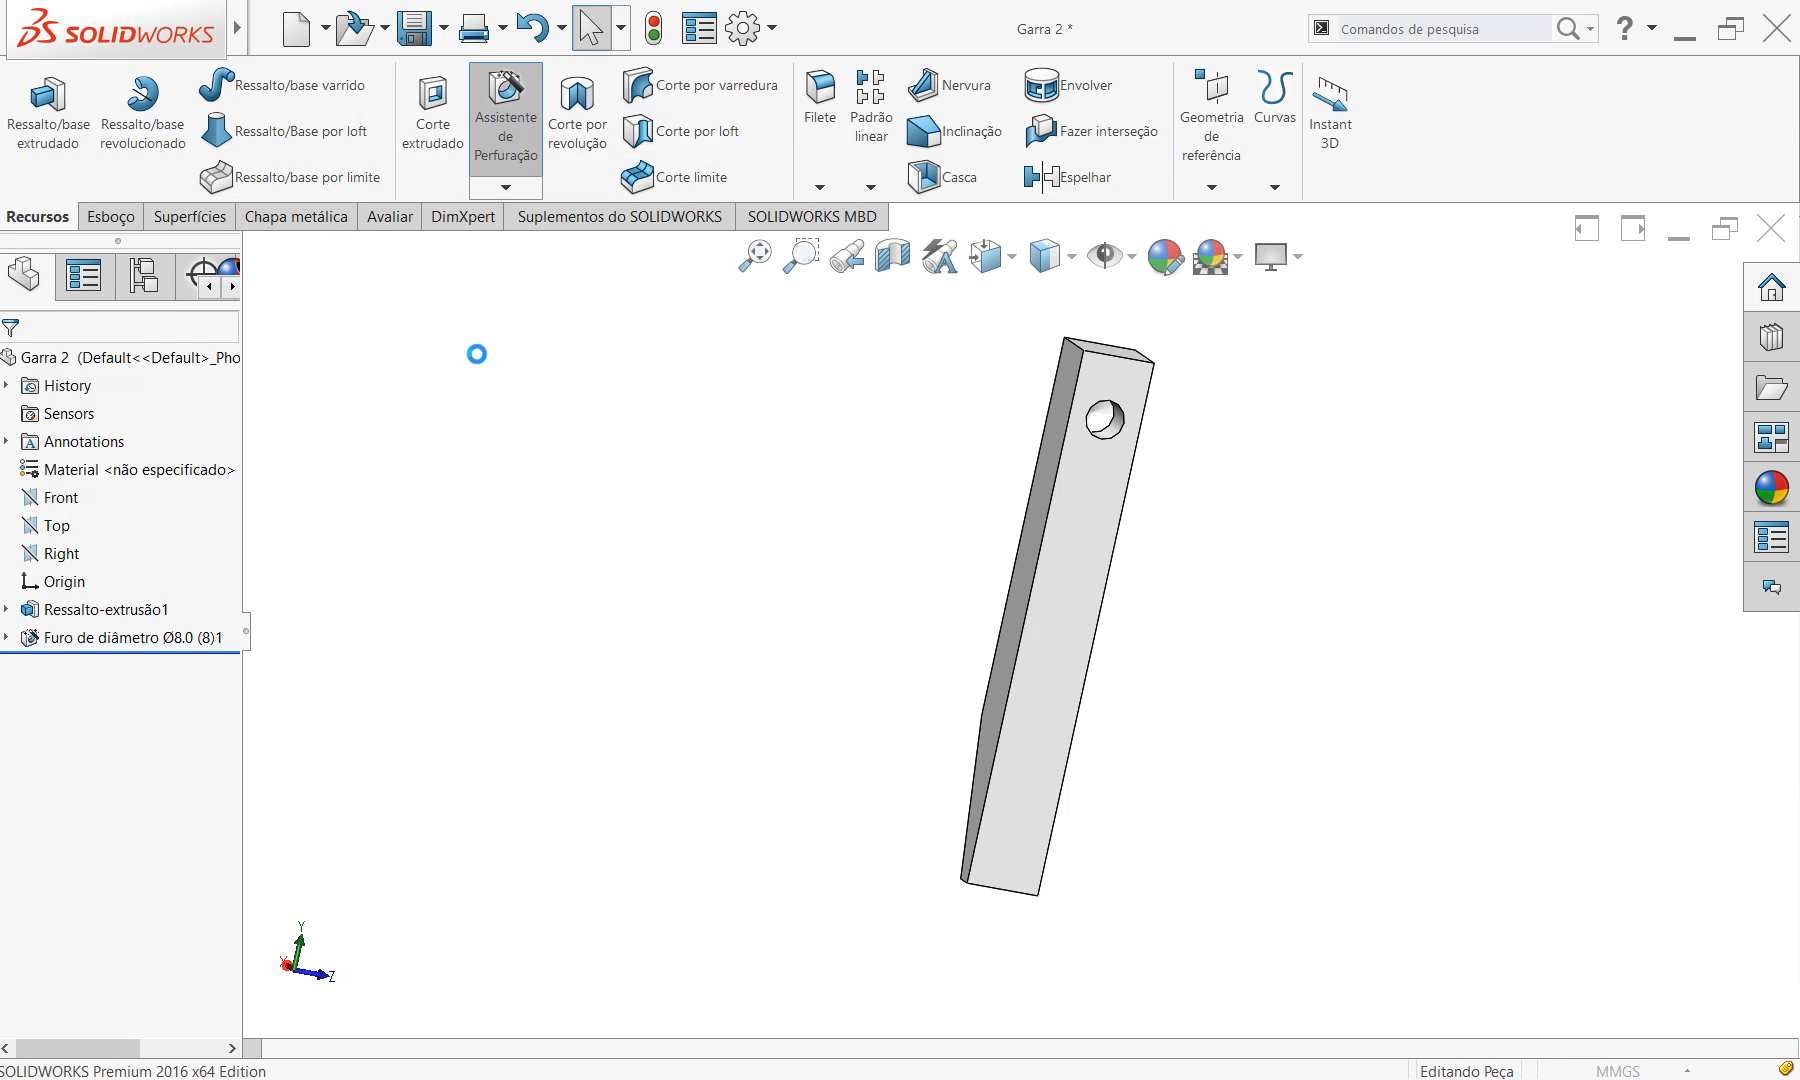
drag(231, 547, 229, 692)
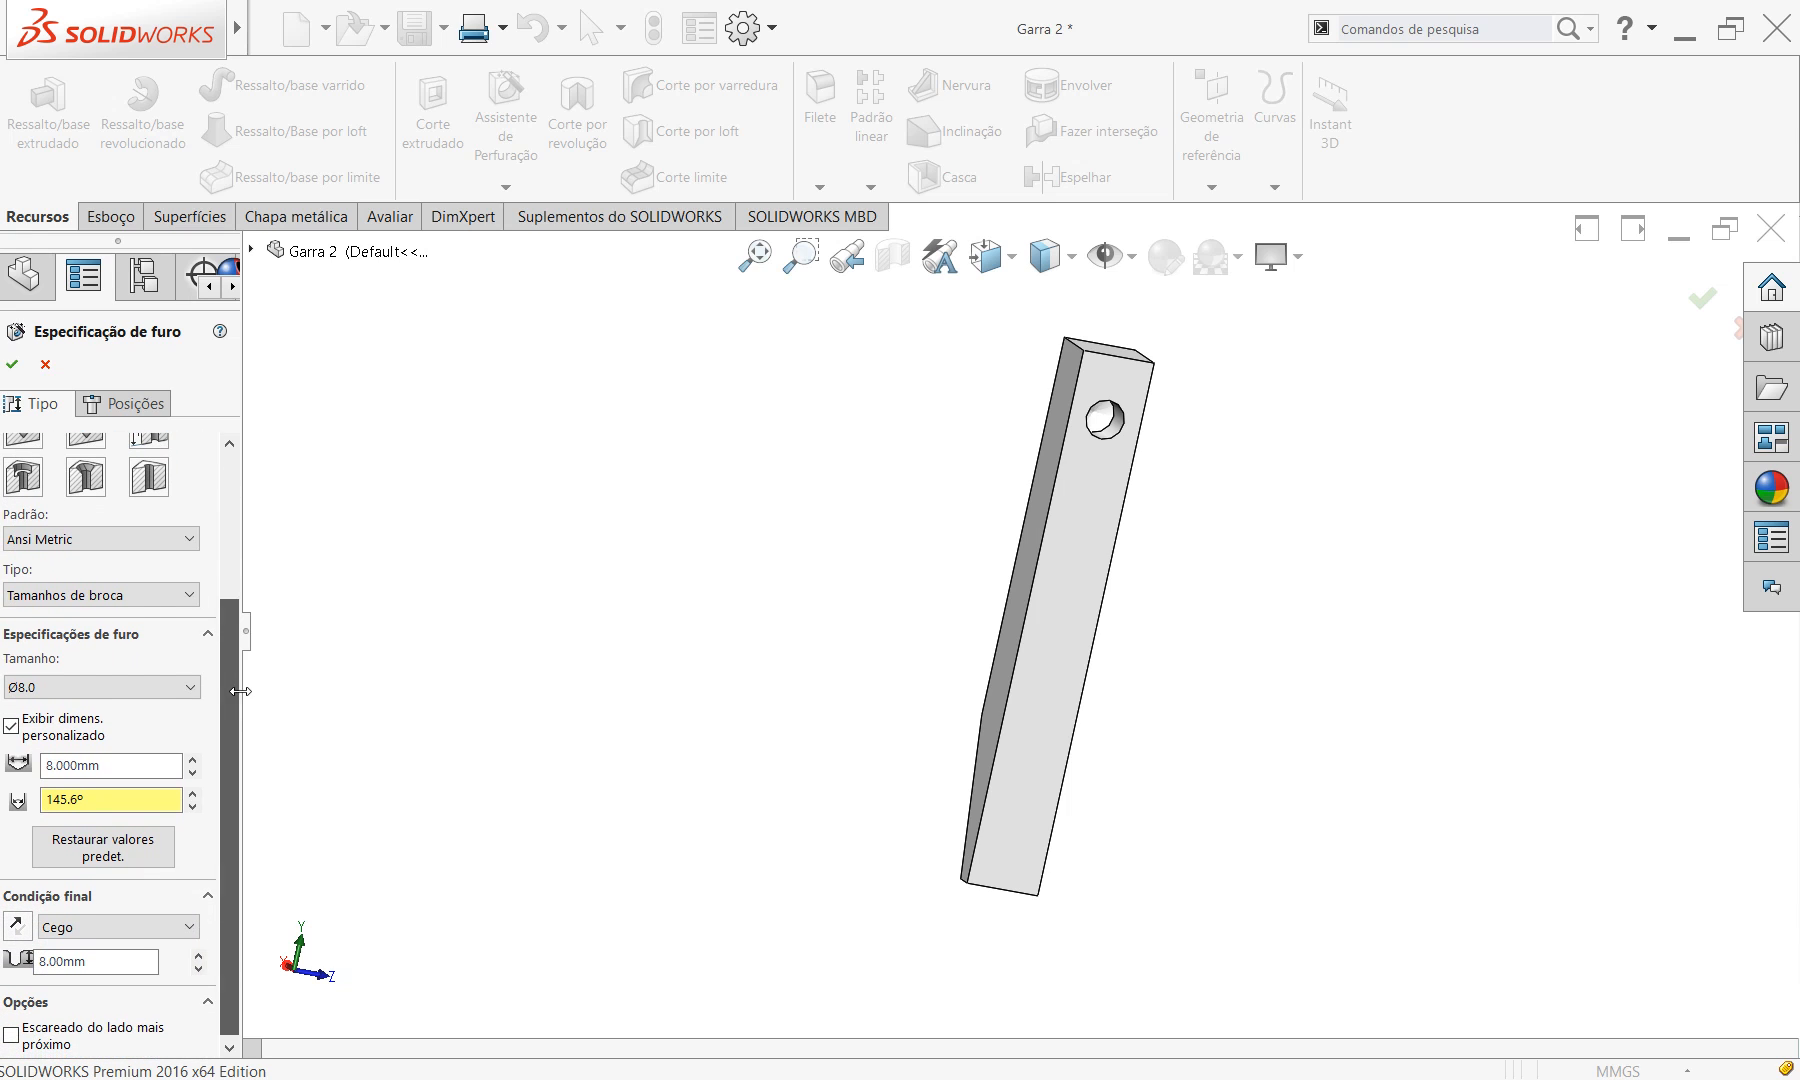
mouse_move(222, 672)
mouse_down()
mouse_move(229, 559)
mouse_move(232, 674)
mouse_up()
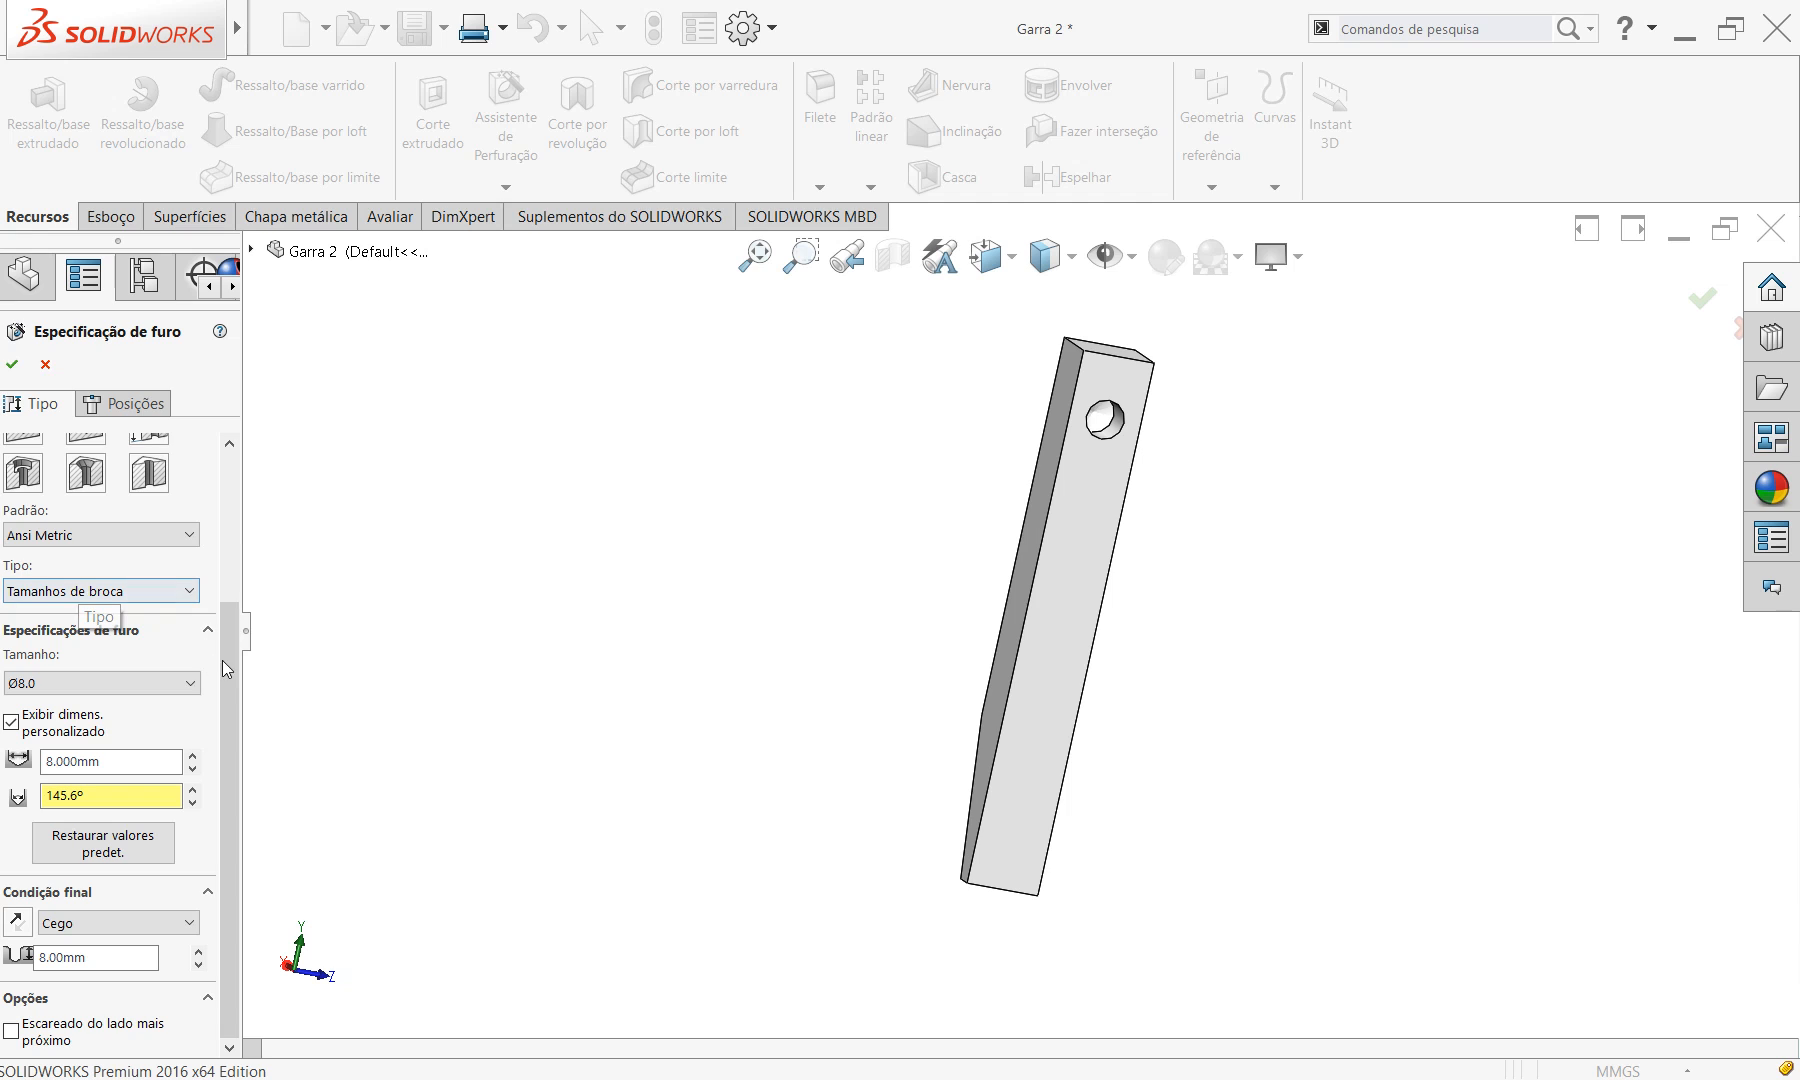
click(105, 685)
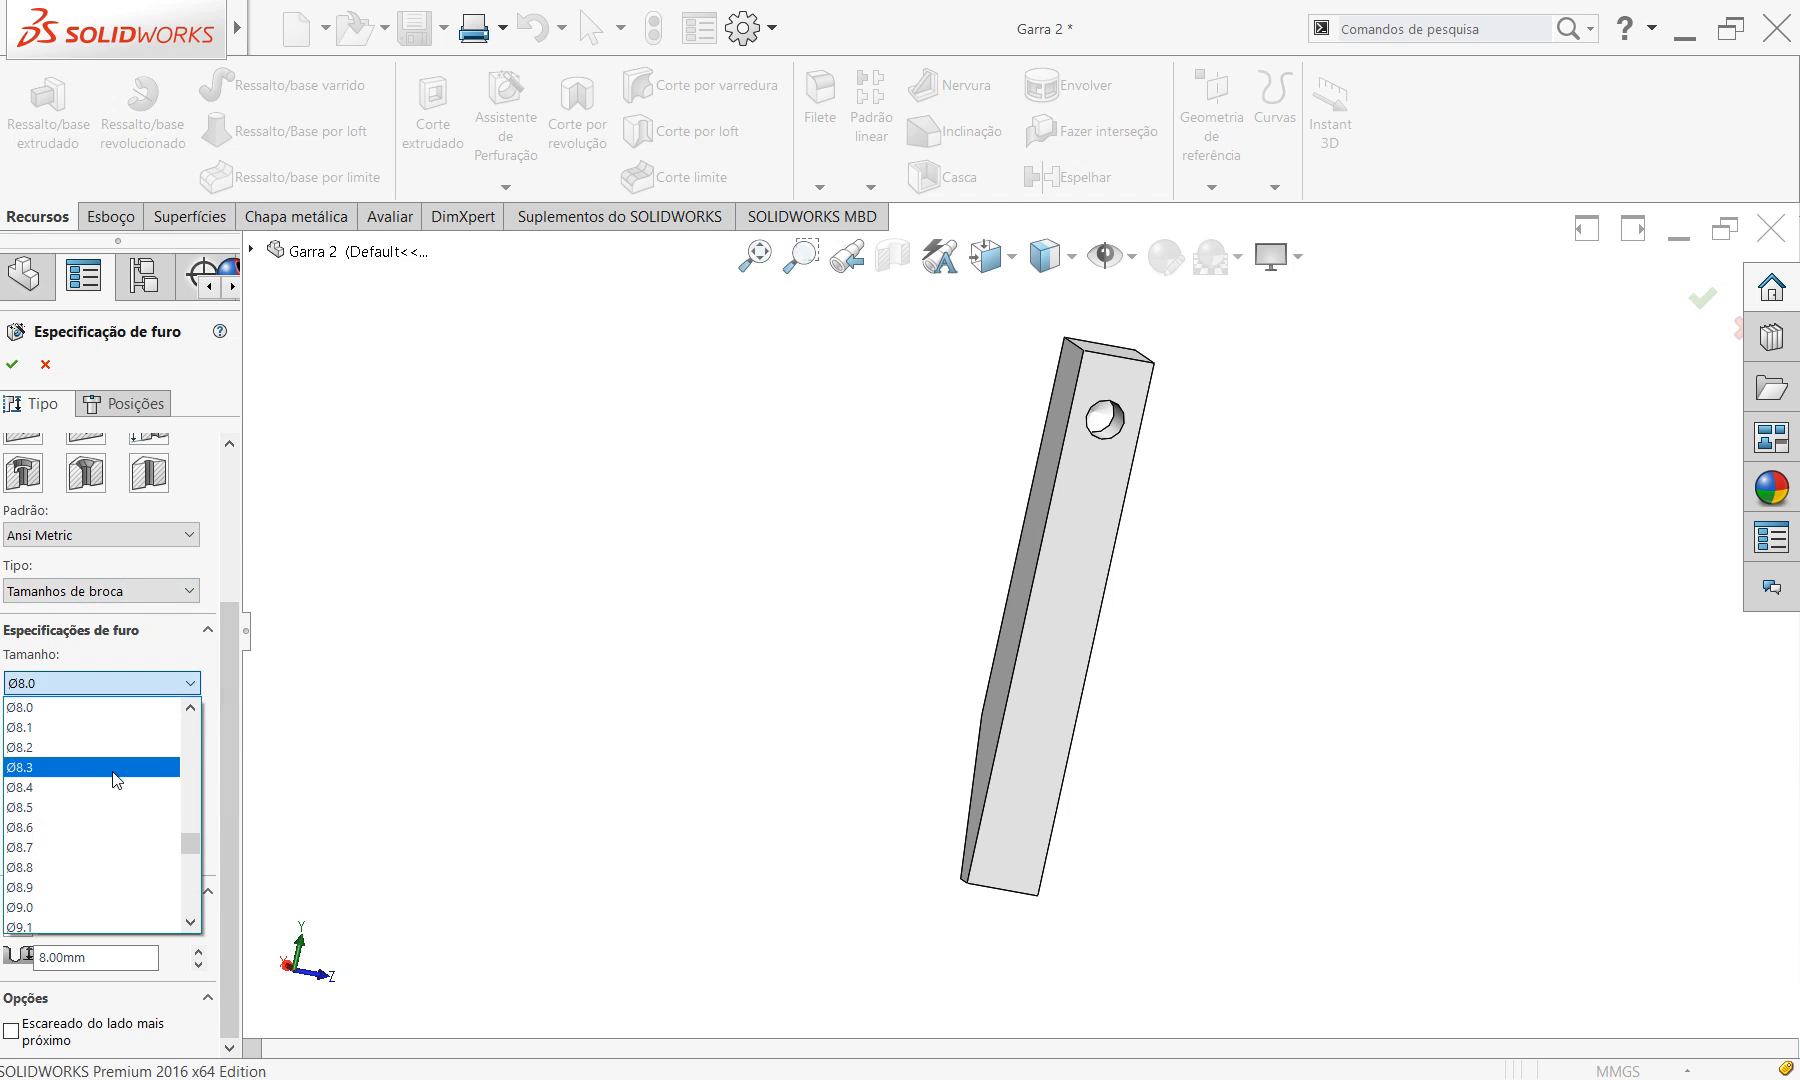
scroll(82, 833, down, 3)
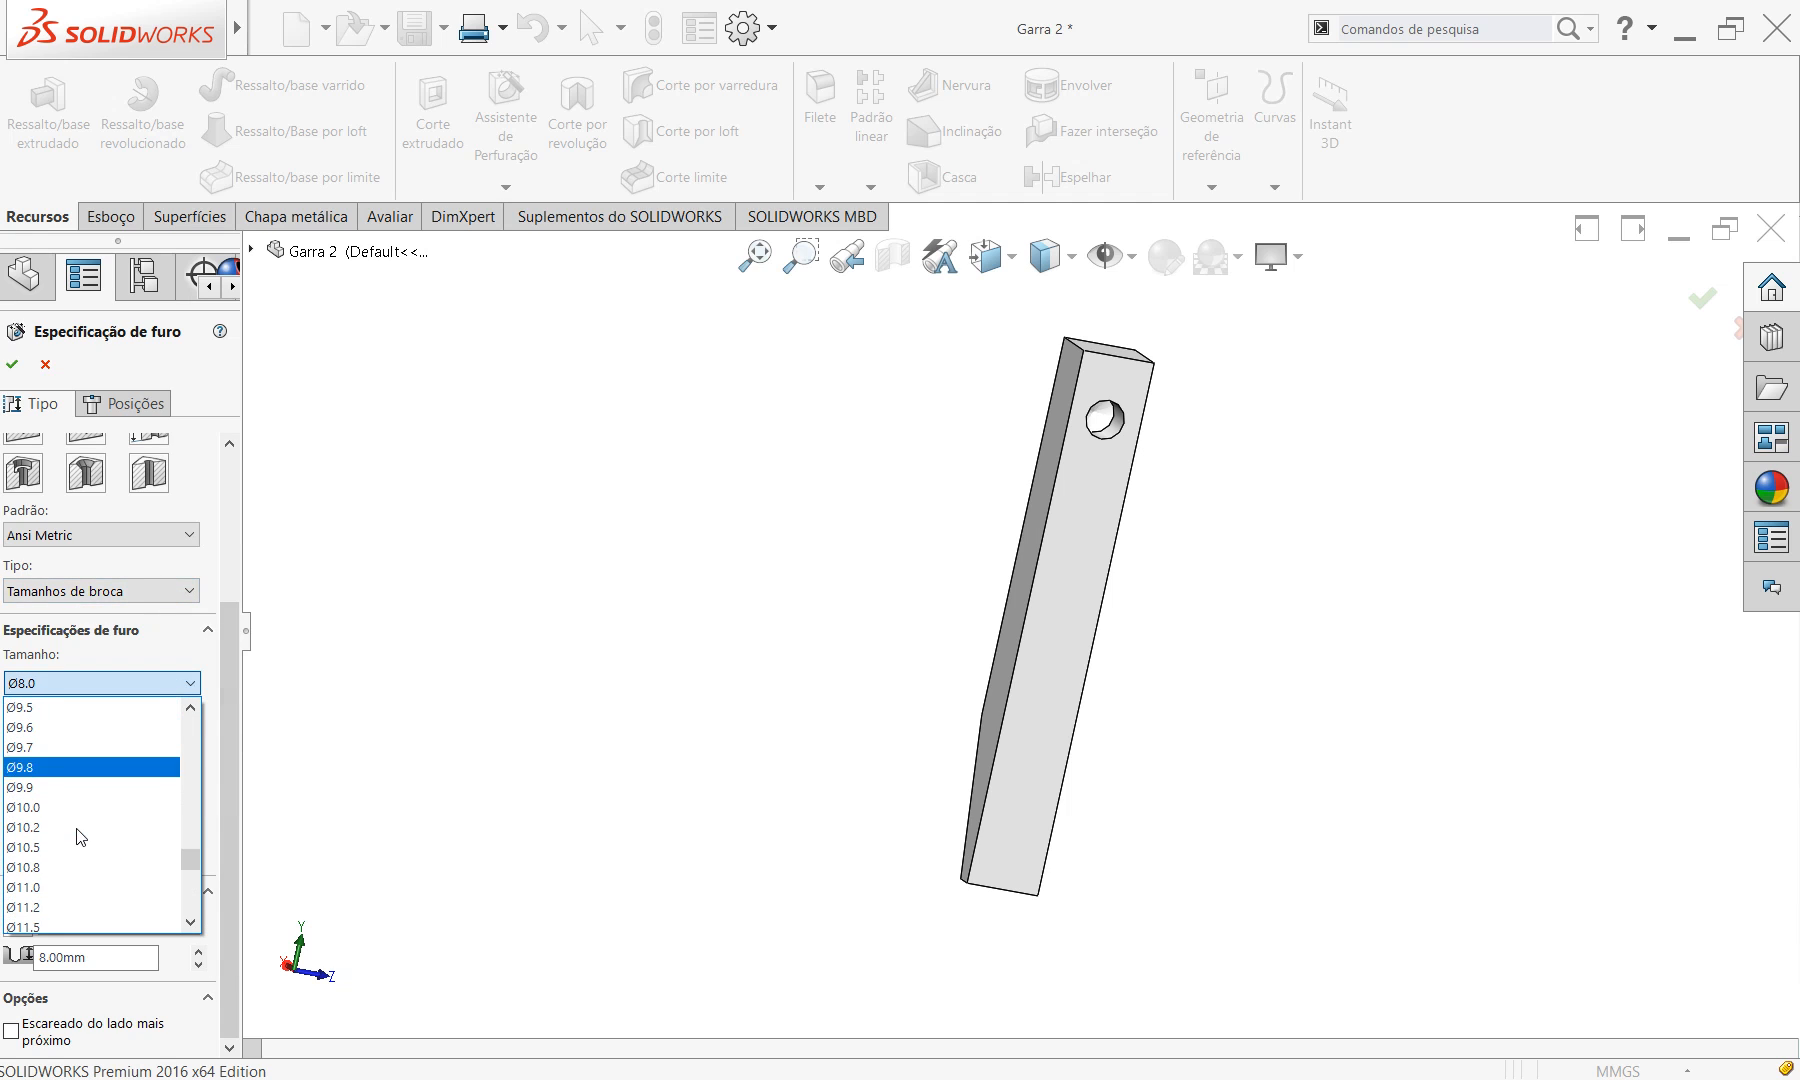
click(88, 887)
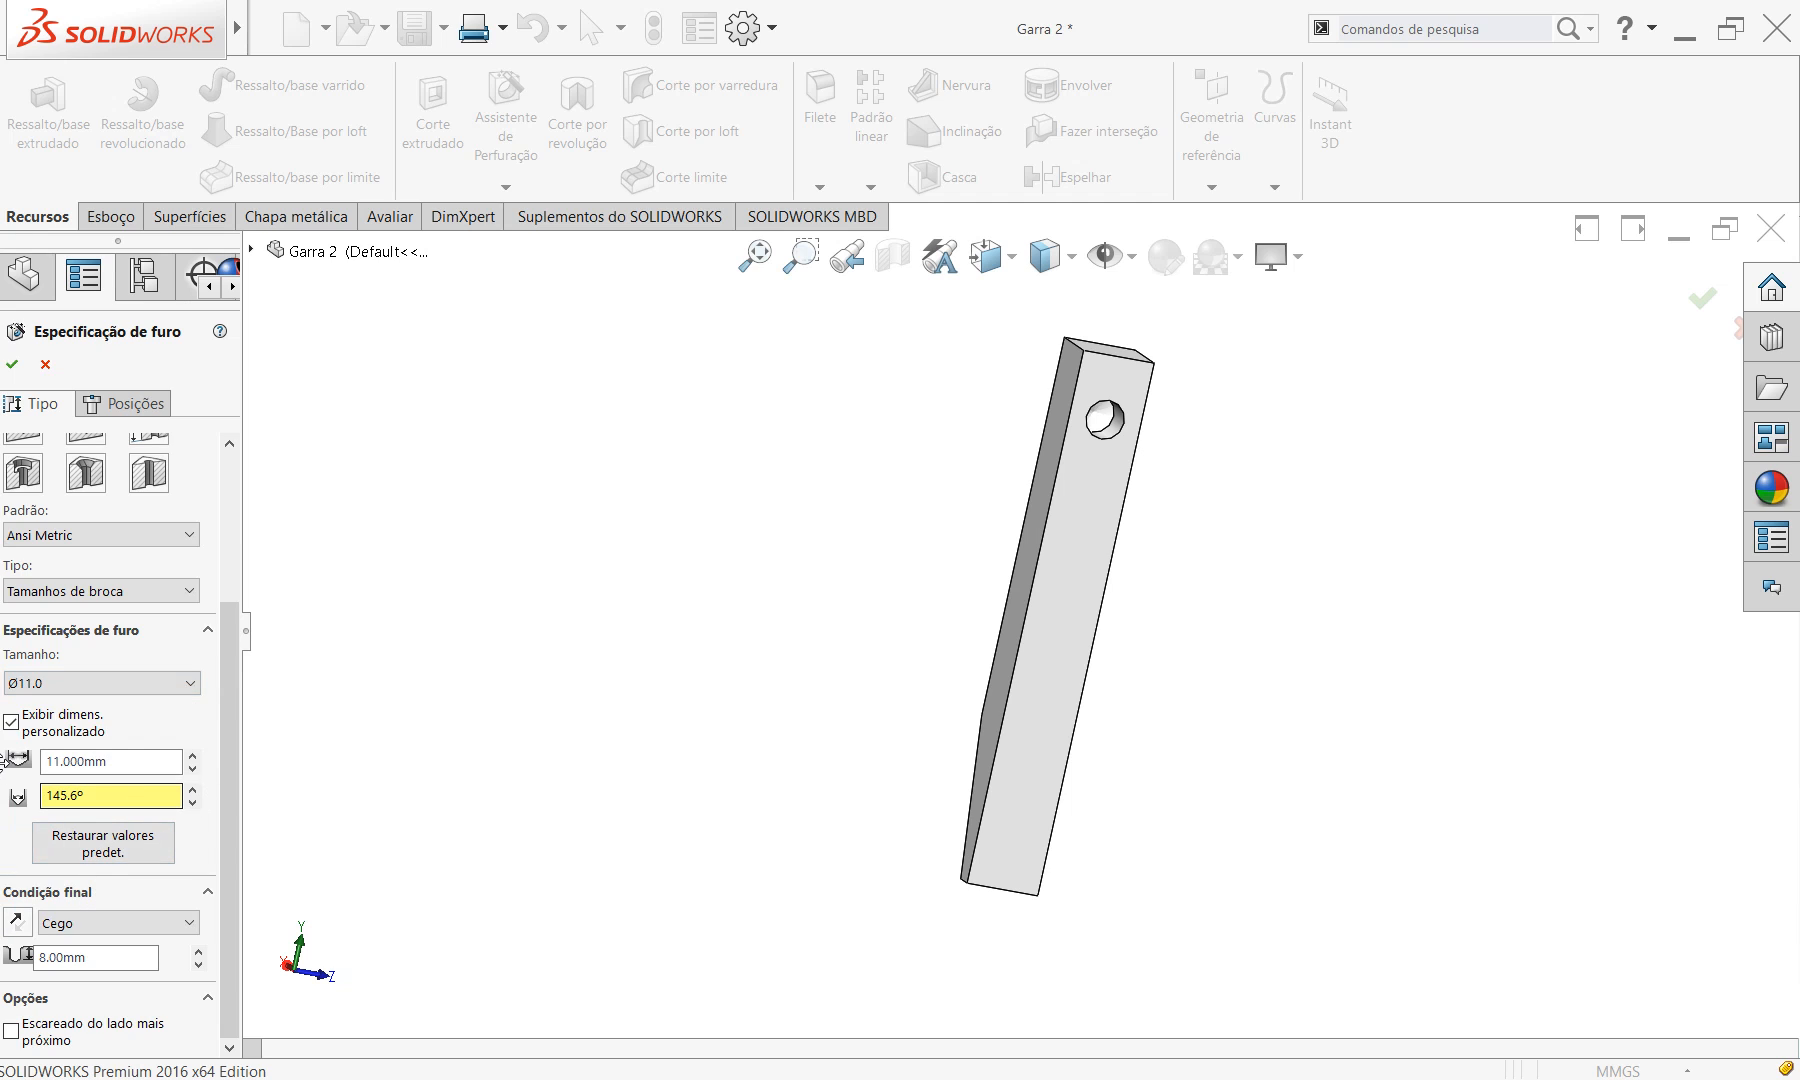
click(11, 721)
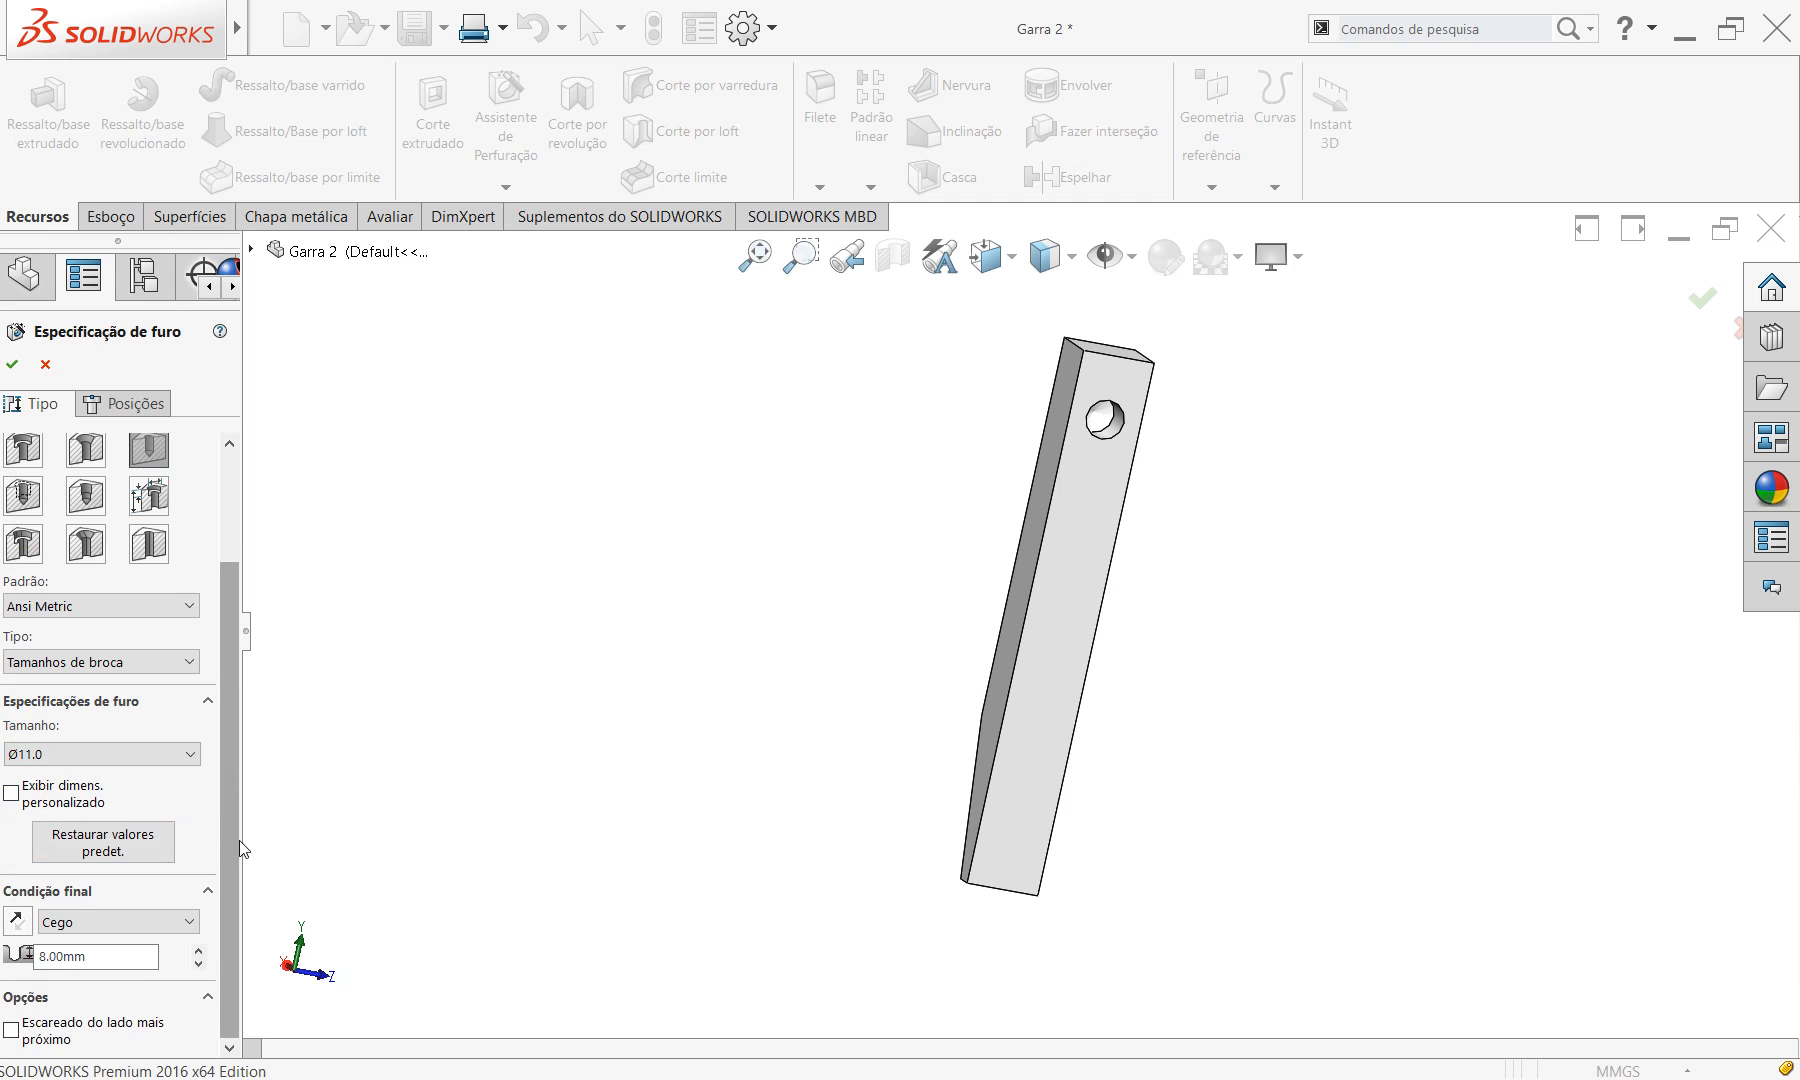
Set the Ø11 hole's end condition to through (Passante) and proceed to defining its position.
click(85, 923)
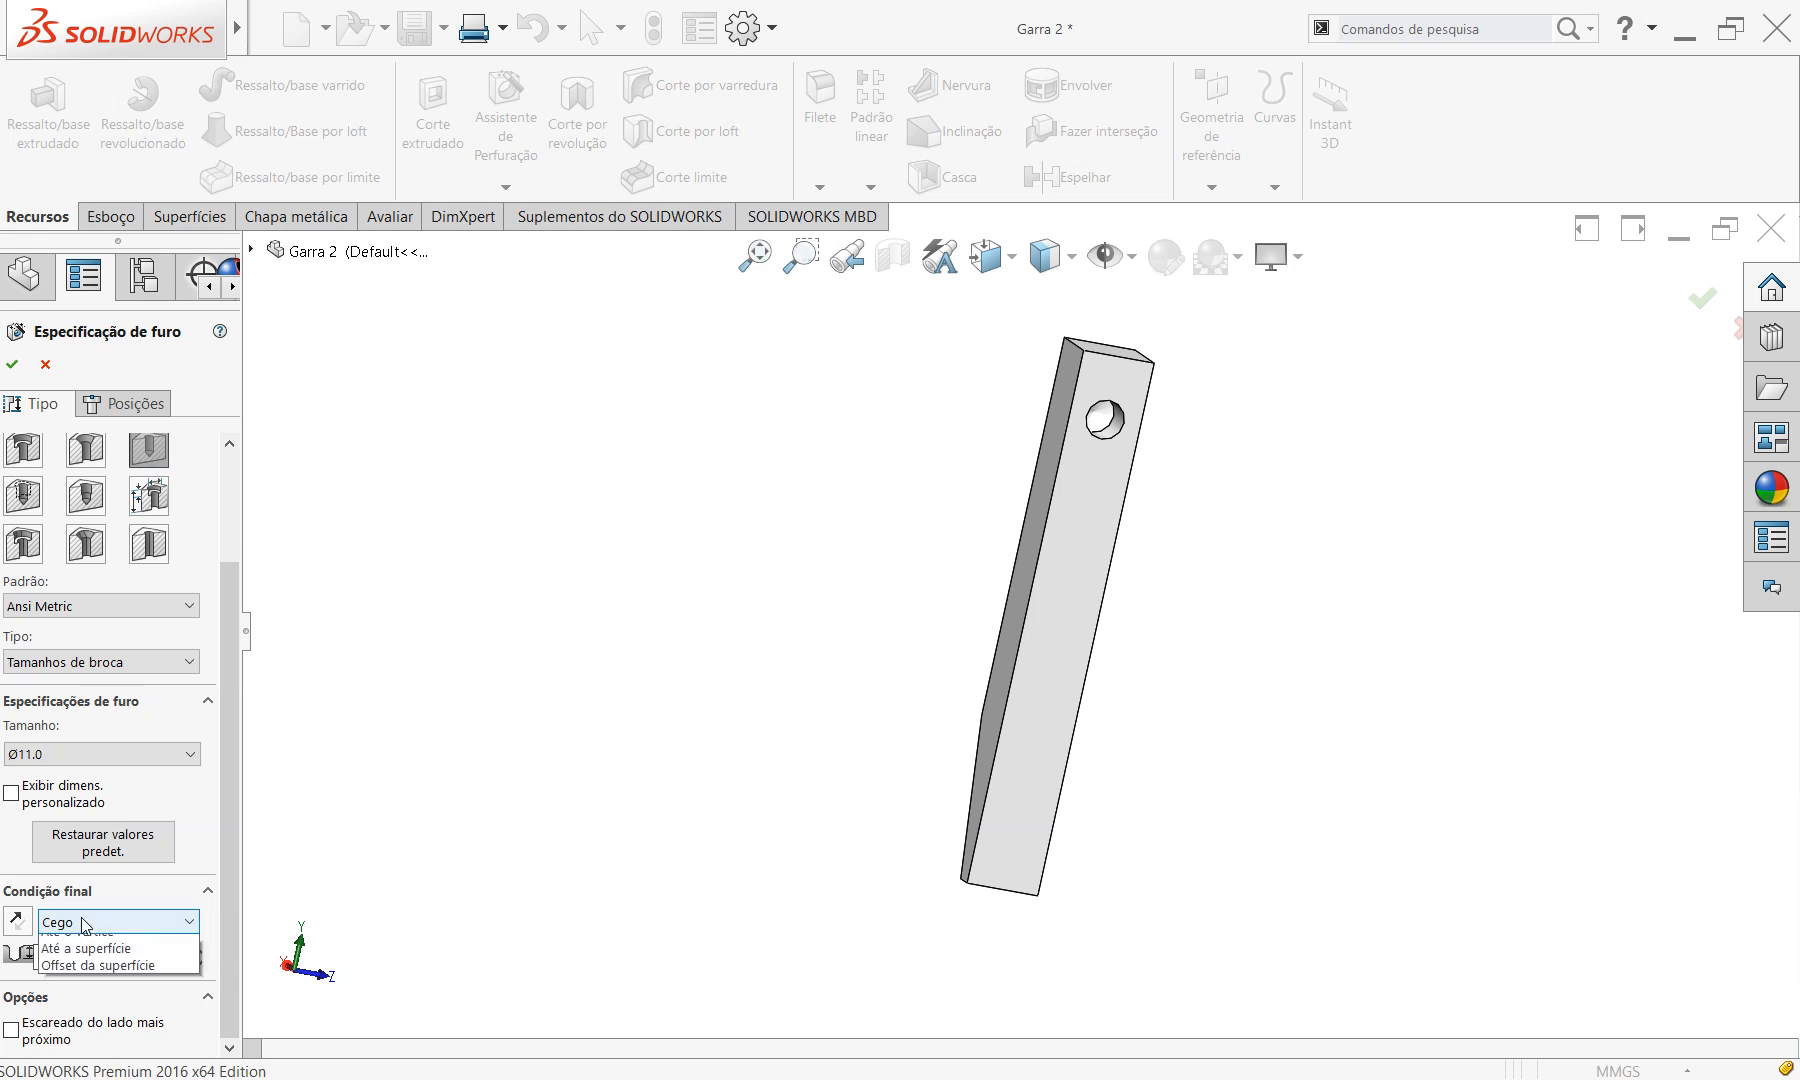
click(112, 955)
drag(224, 872, 250, 795)
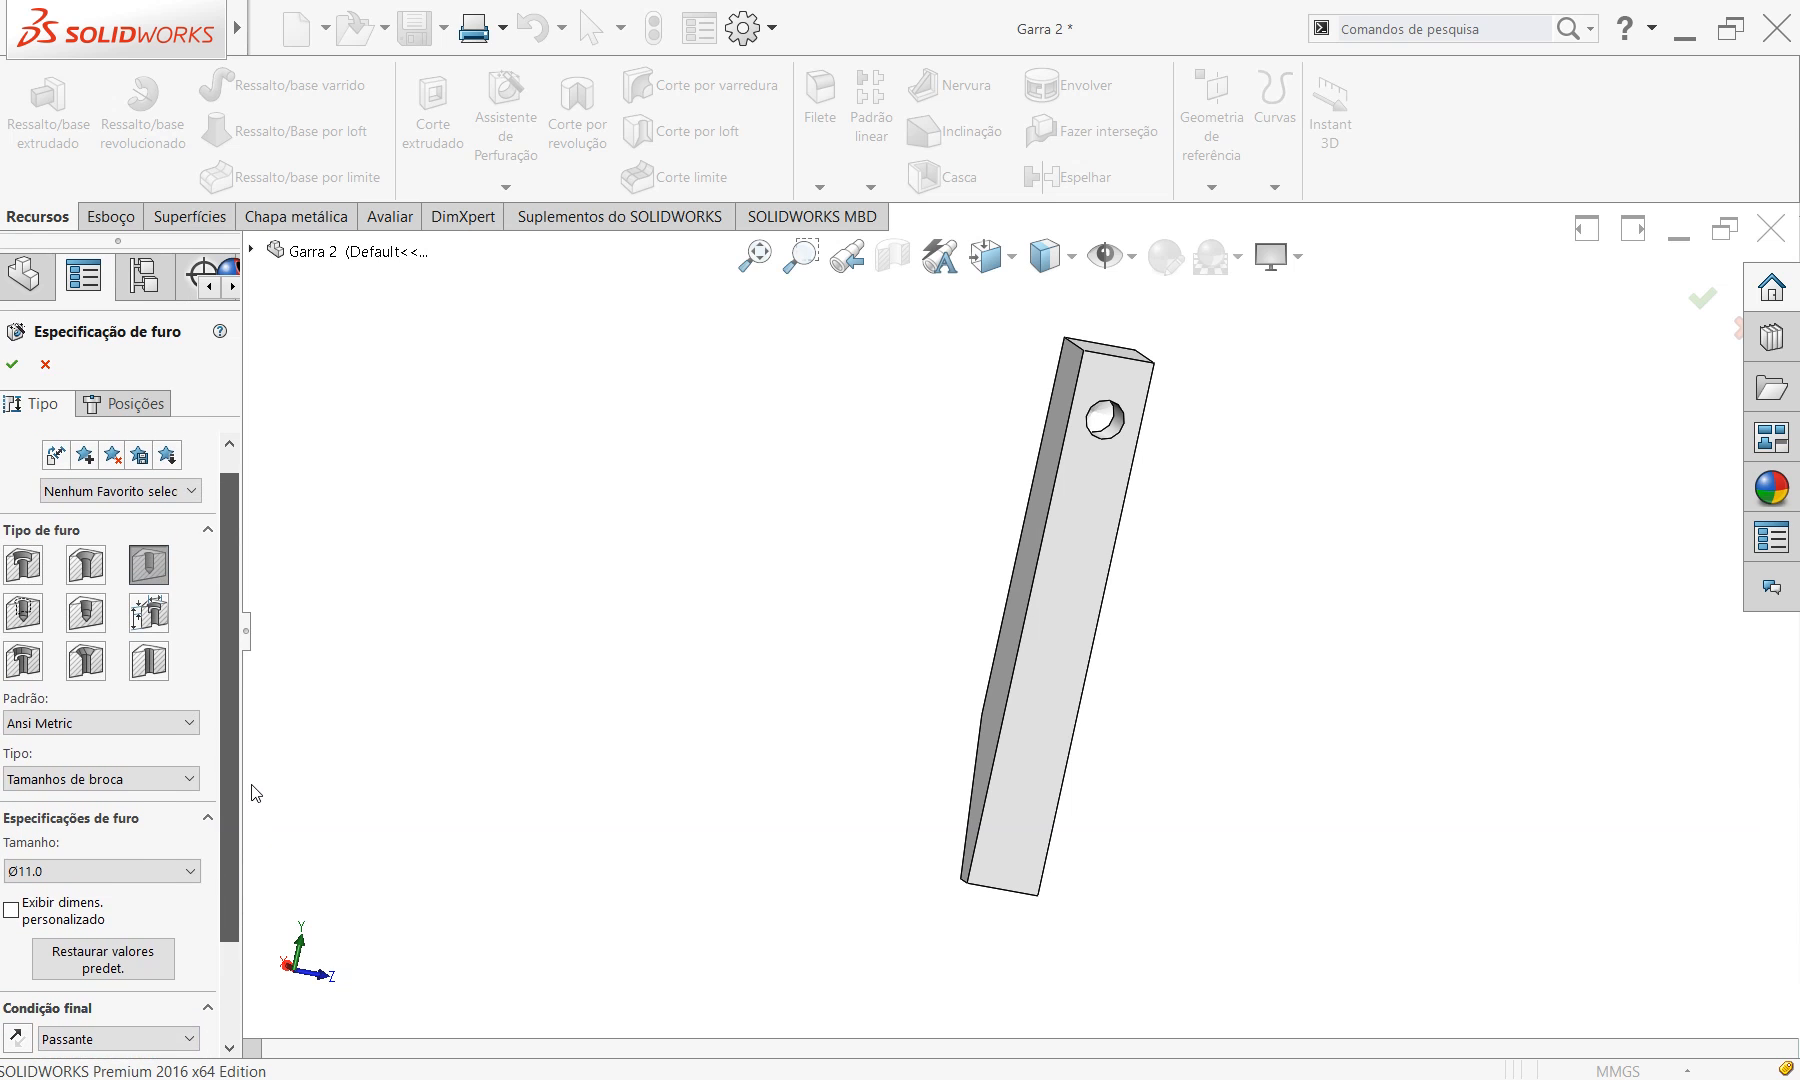
click(120, 405)
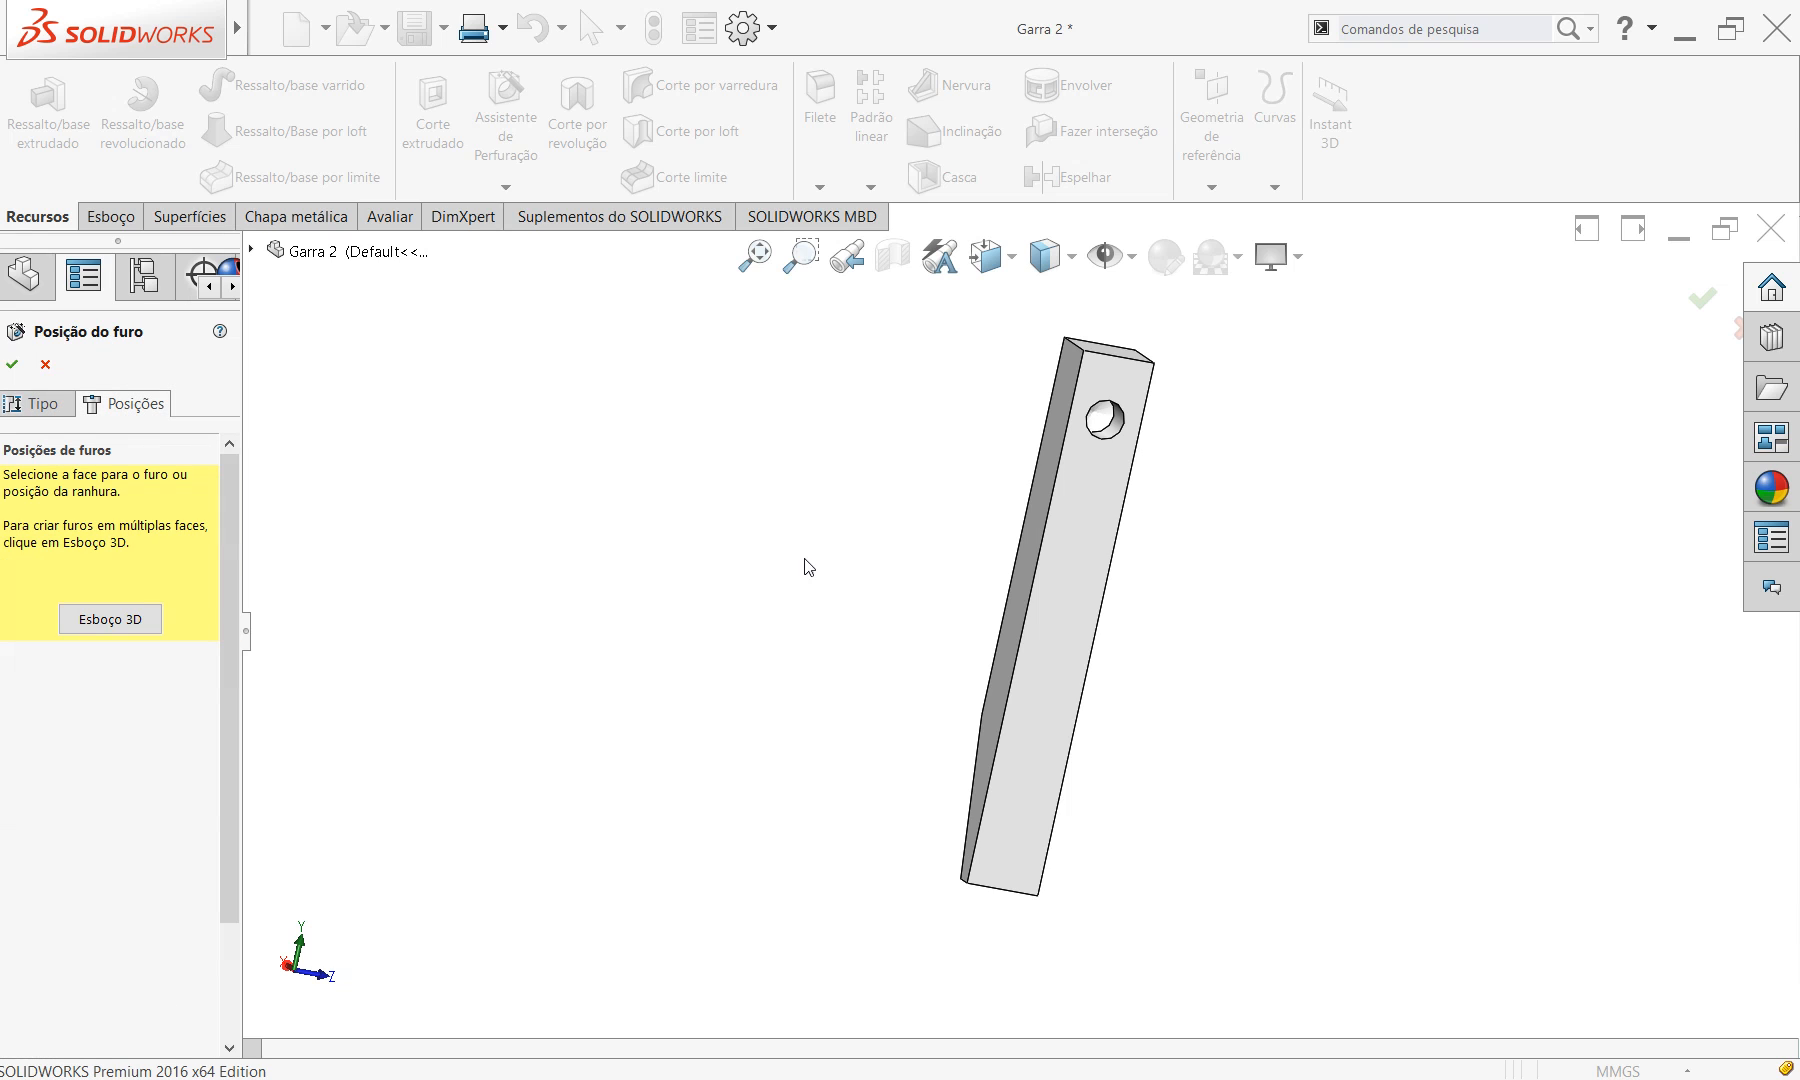
Place the Ø11 hole's point on the jaw's long face and align it vertically with the midpoint of the face's lower edge.
click(1055, 658)
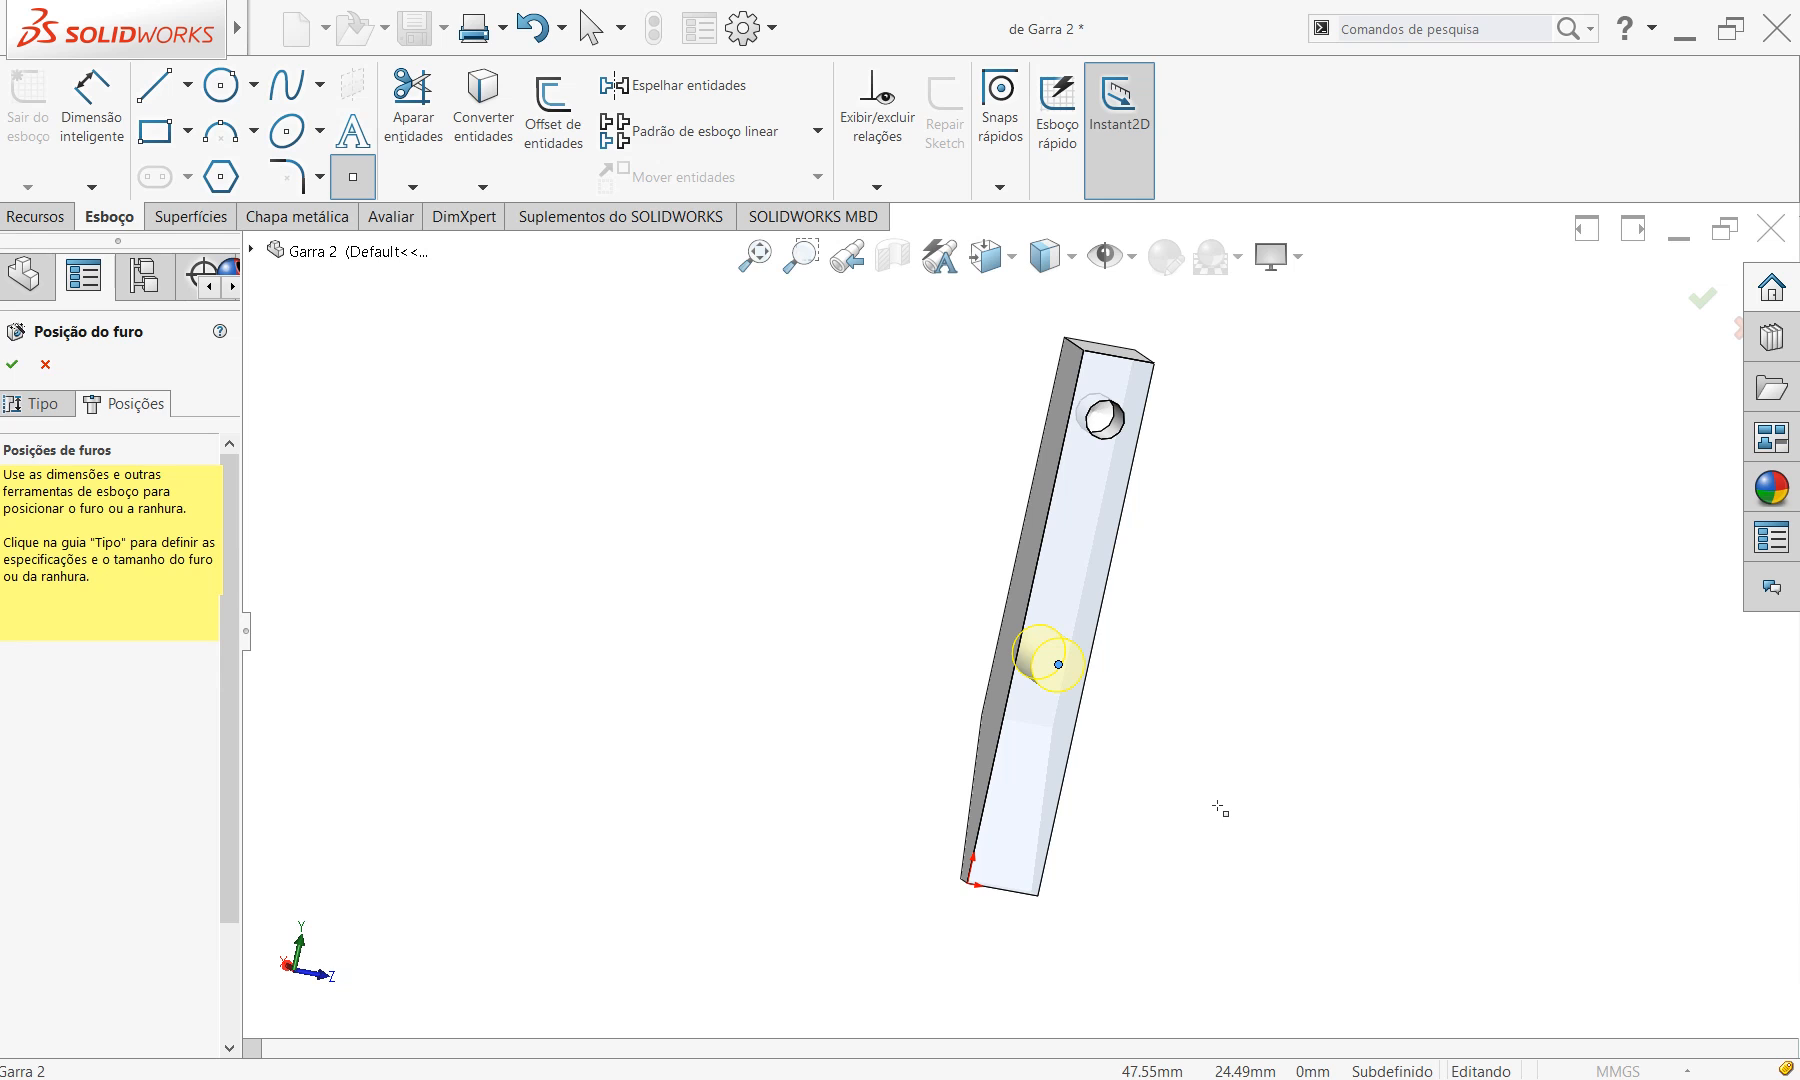
key(ctrl+8)
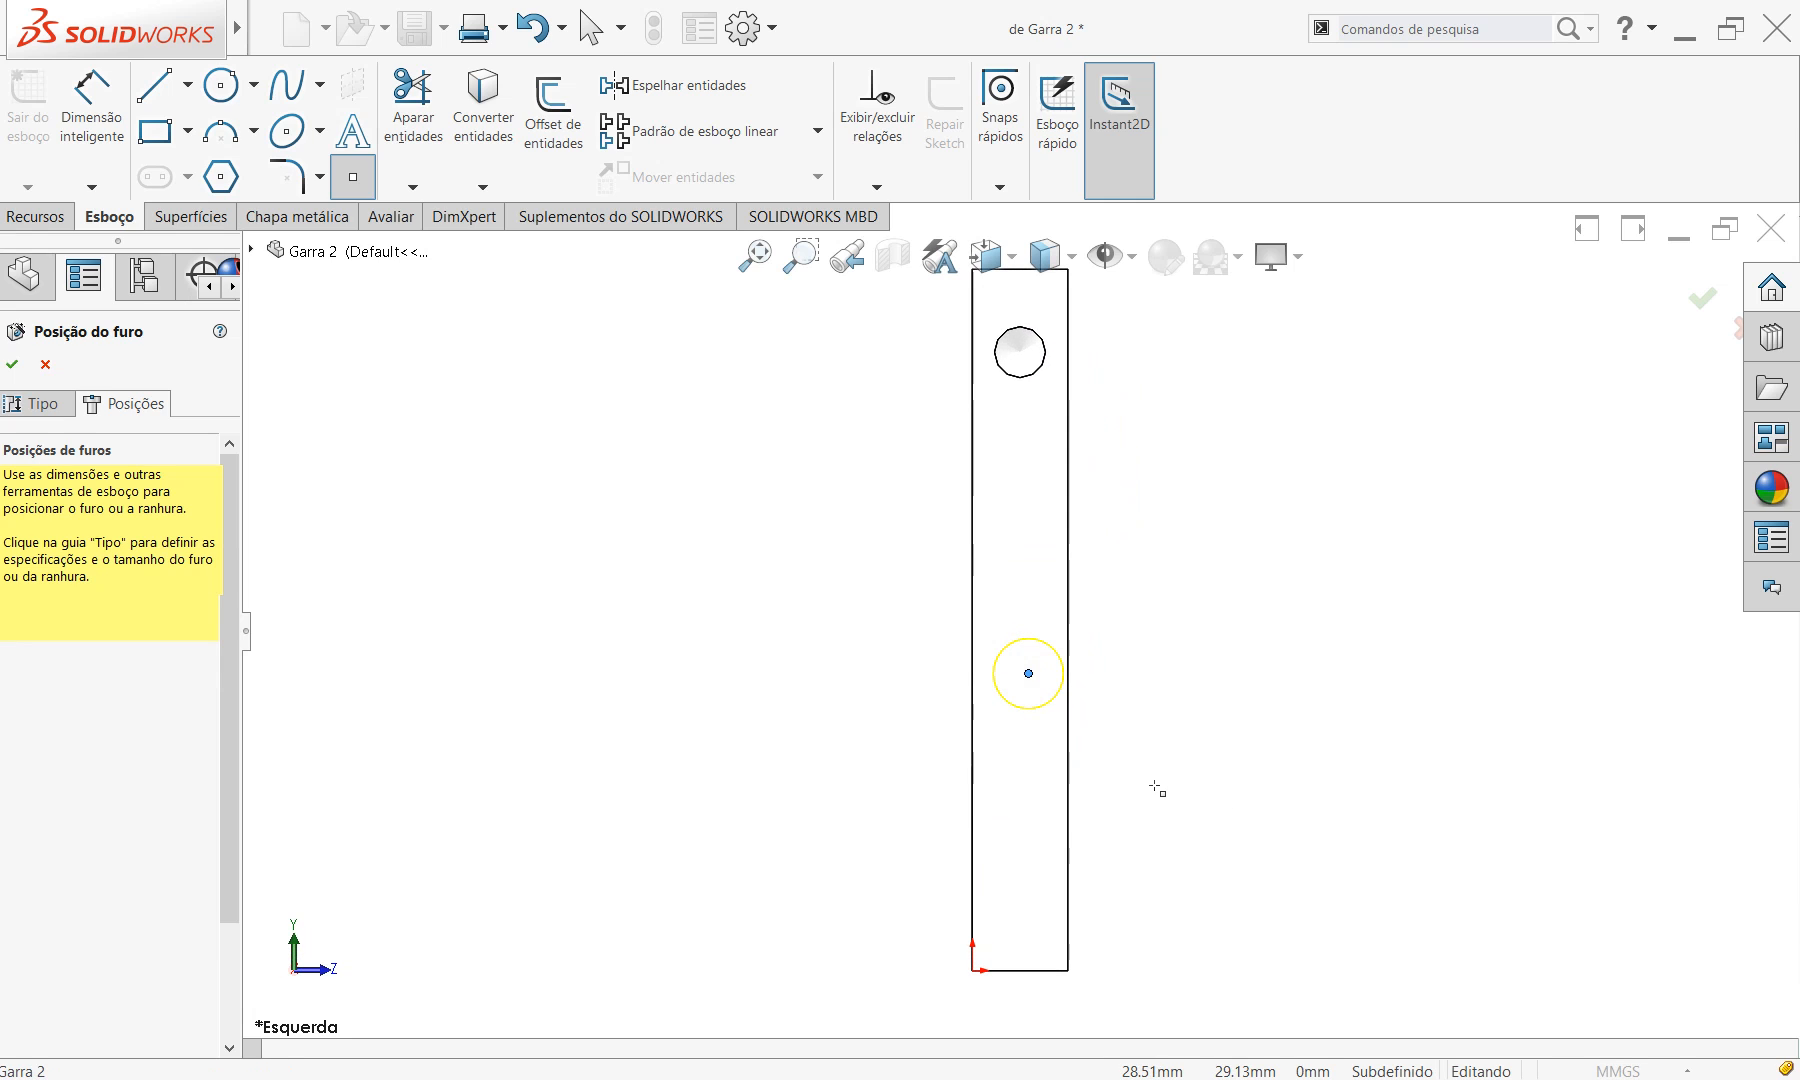
key(Escape)
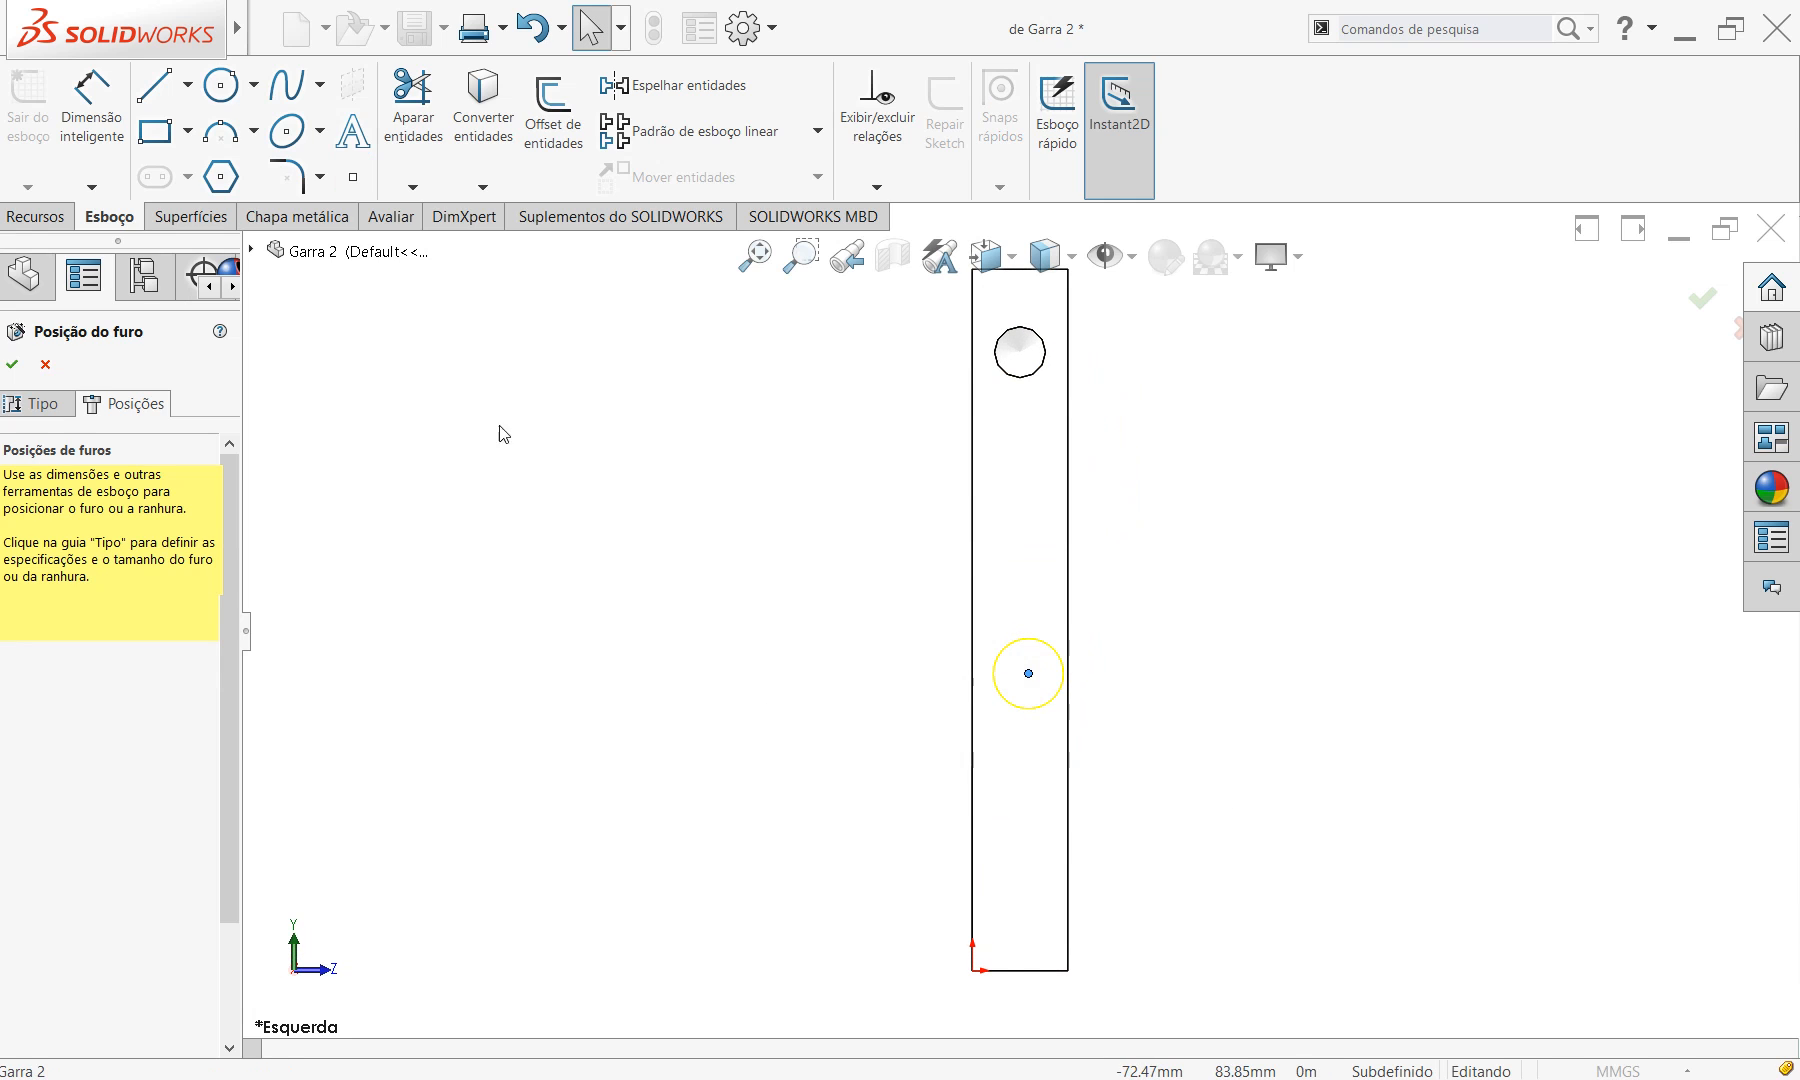
click(1020, 970)
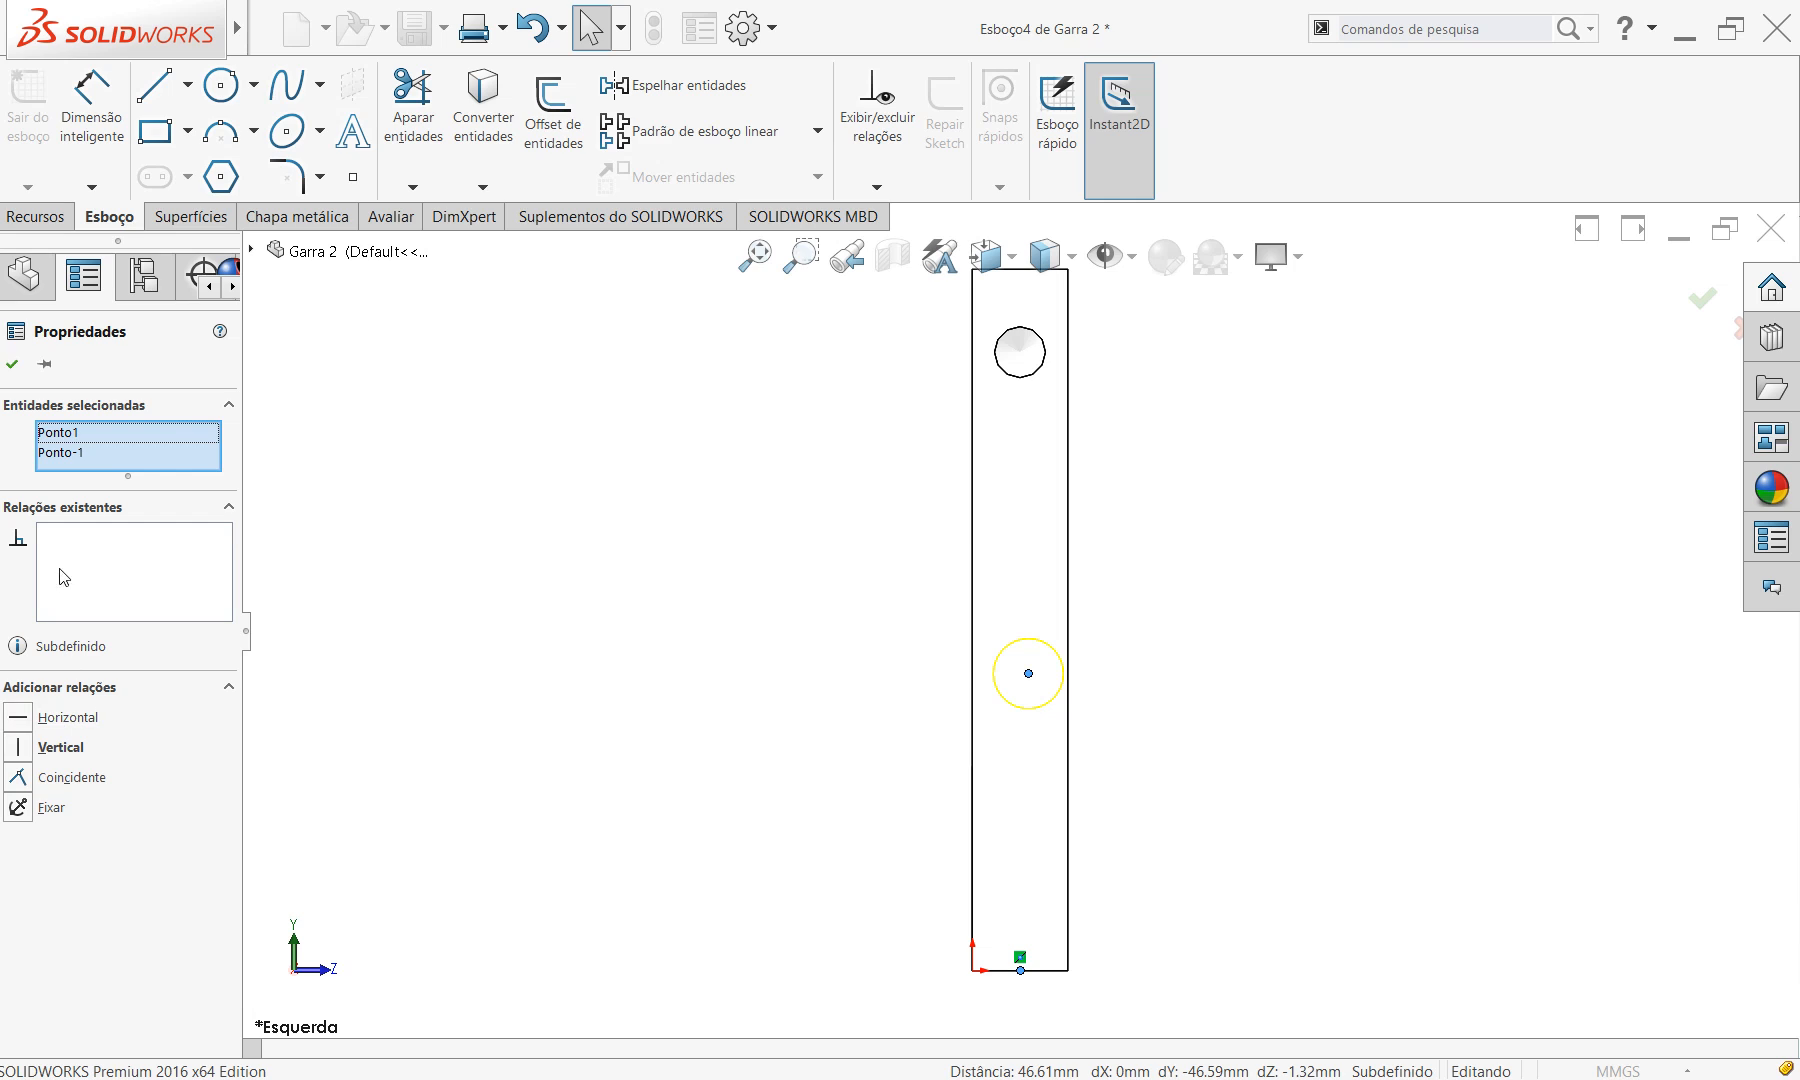
click(22, 752)
Dimension the Ø11 hole's centre 44 mm from the jaw's lower edge and finish the hole.
click(92, 110)
click(1020, 673)
click(1020, 970)
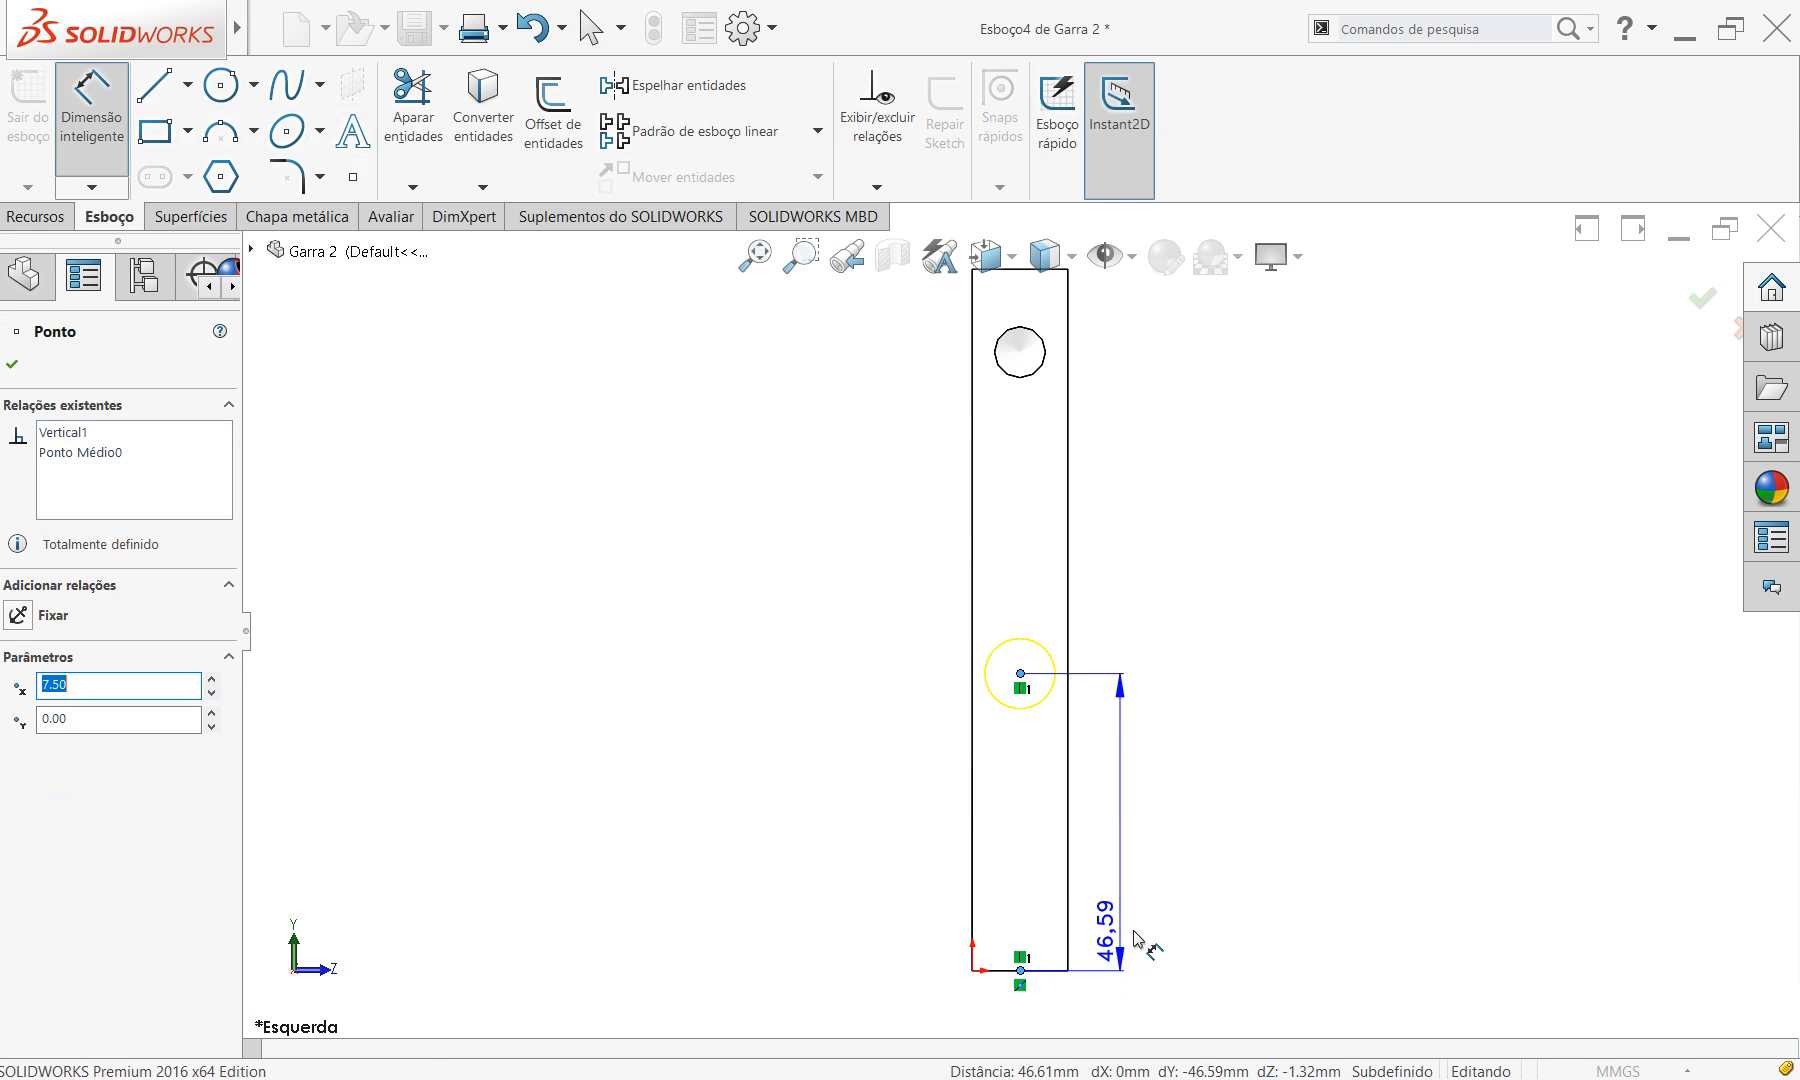
click(1190, 890)
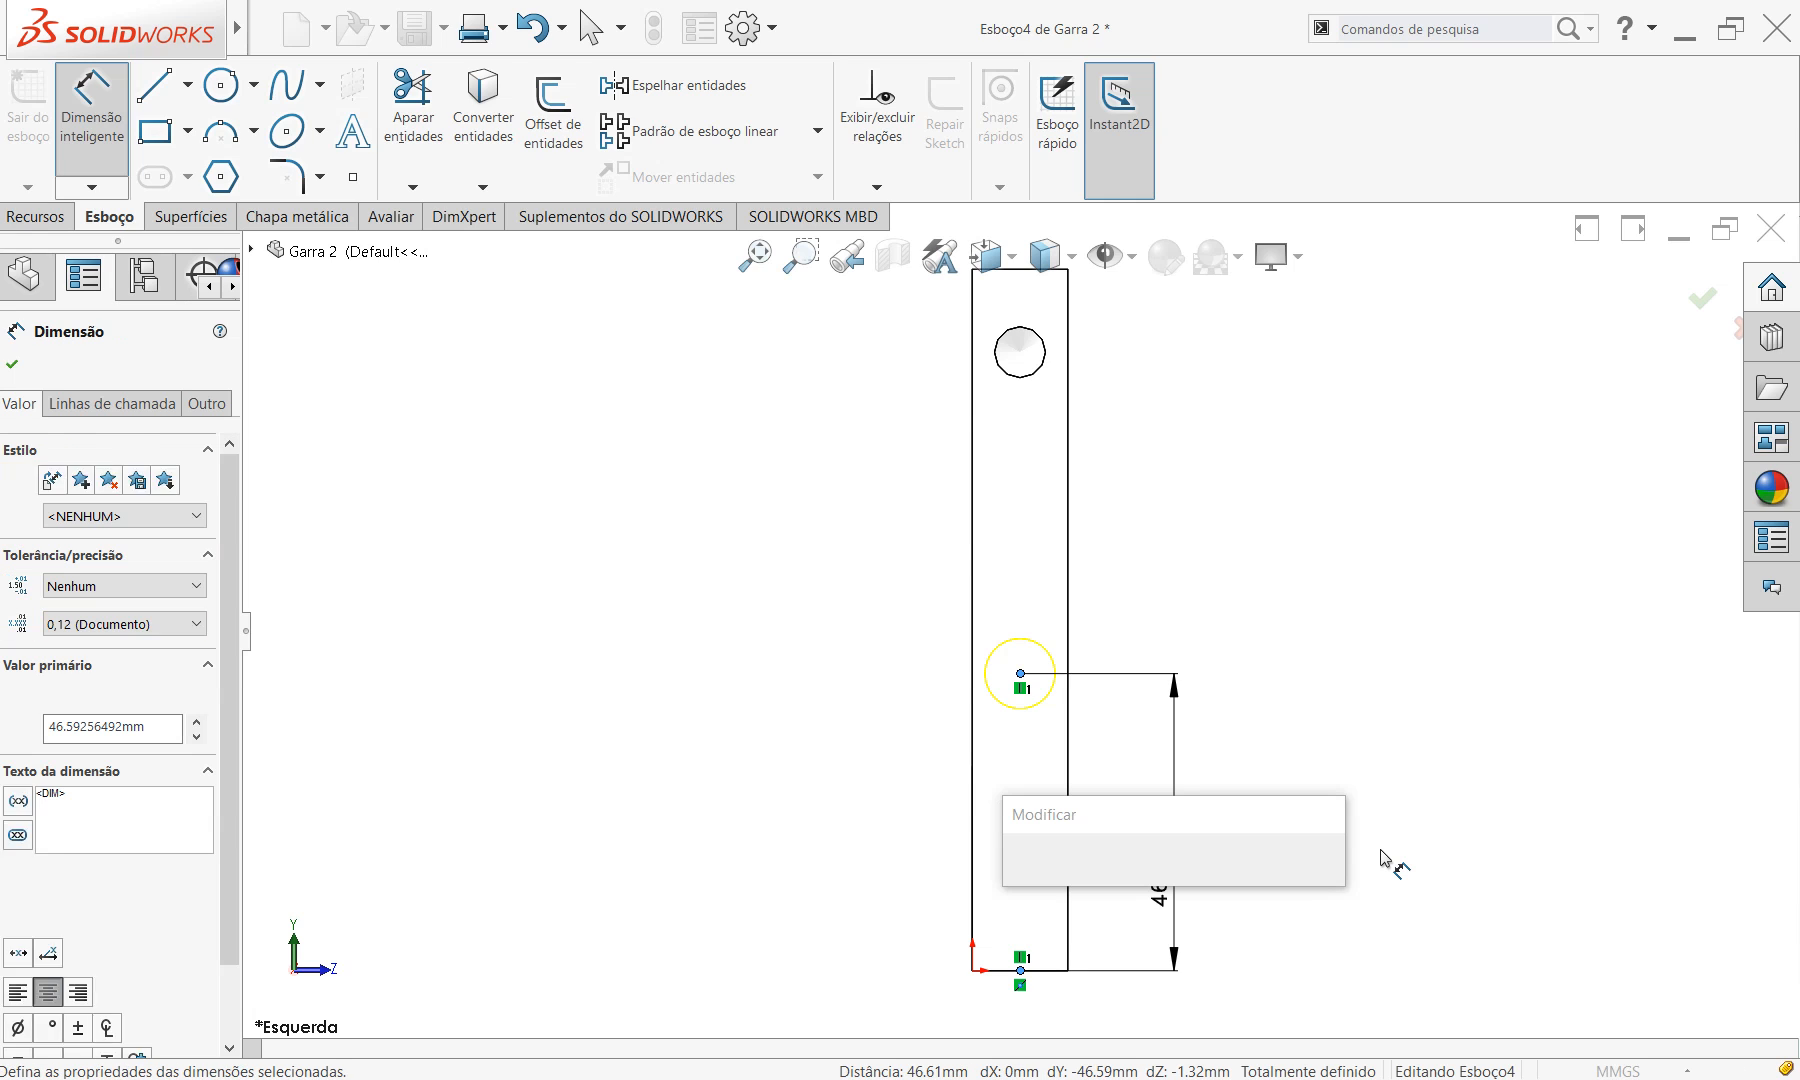
key(Return)
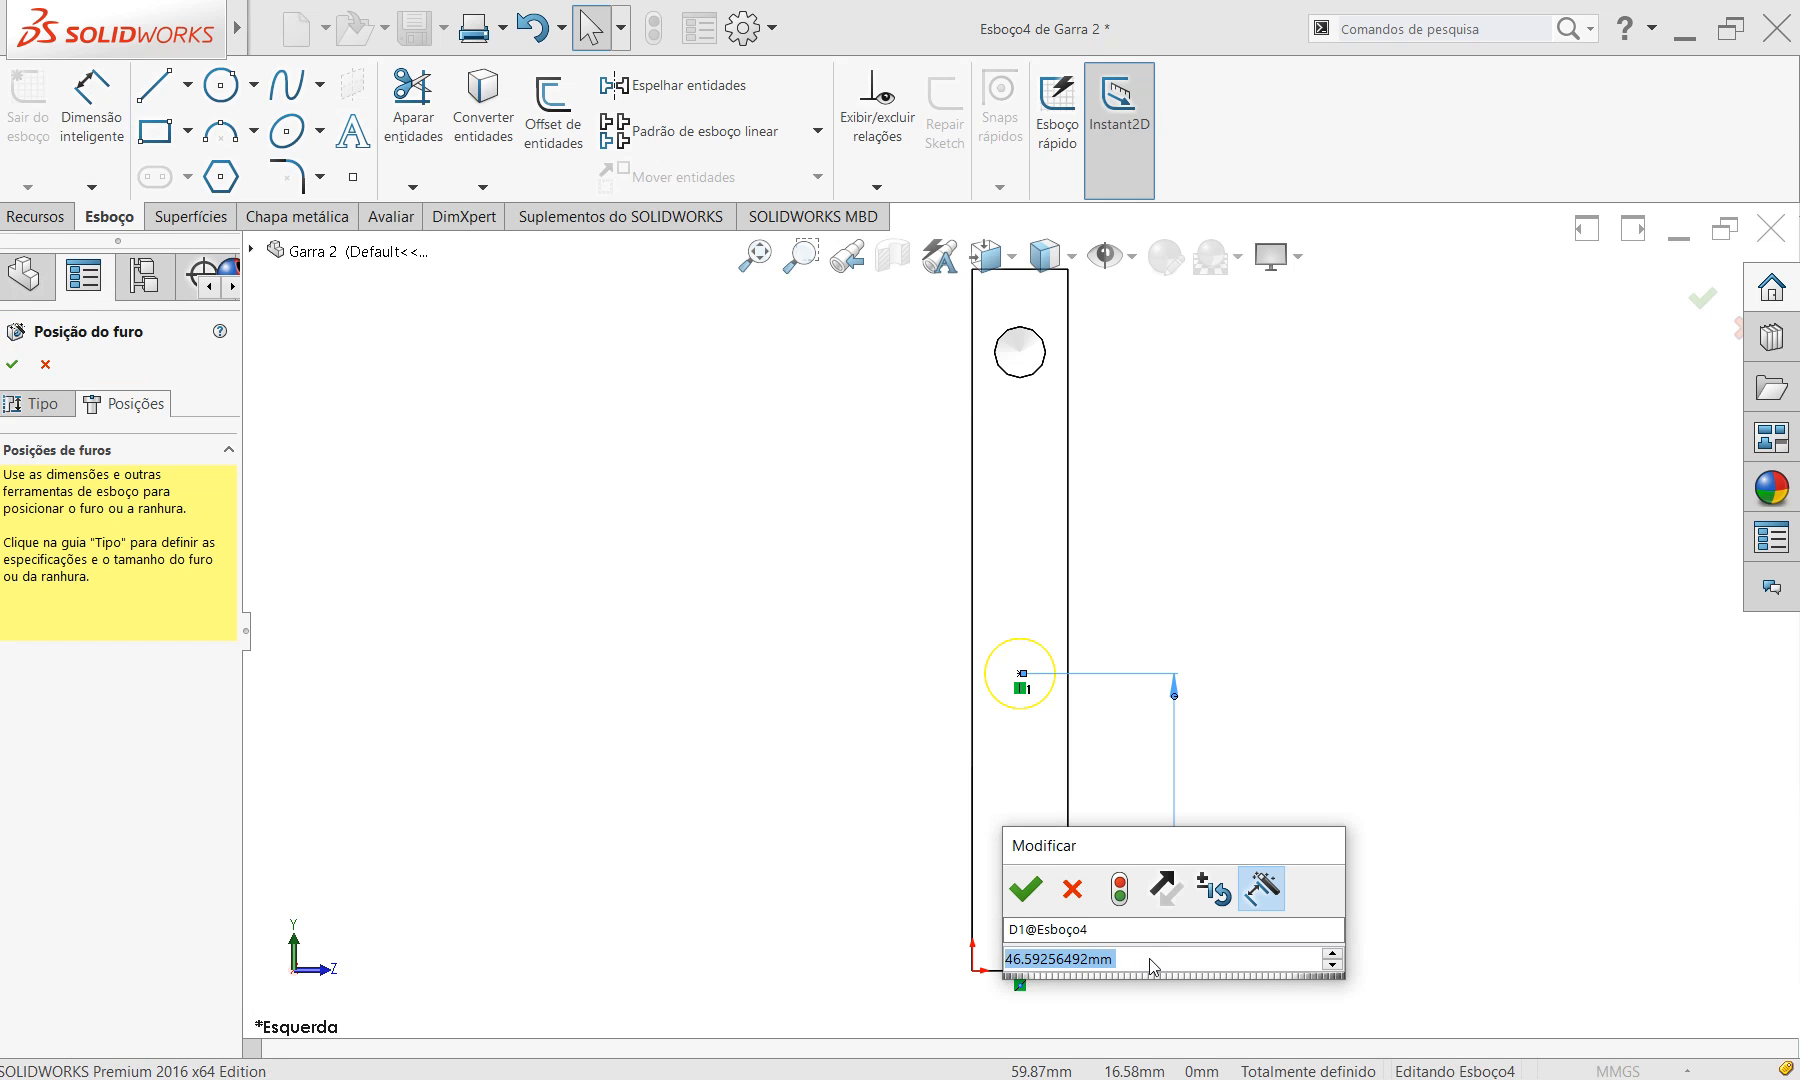
text(44)
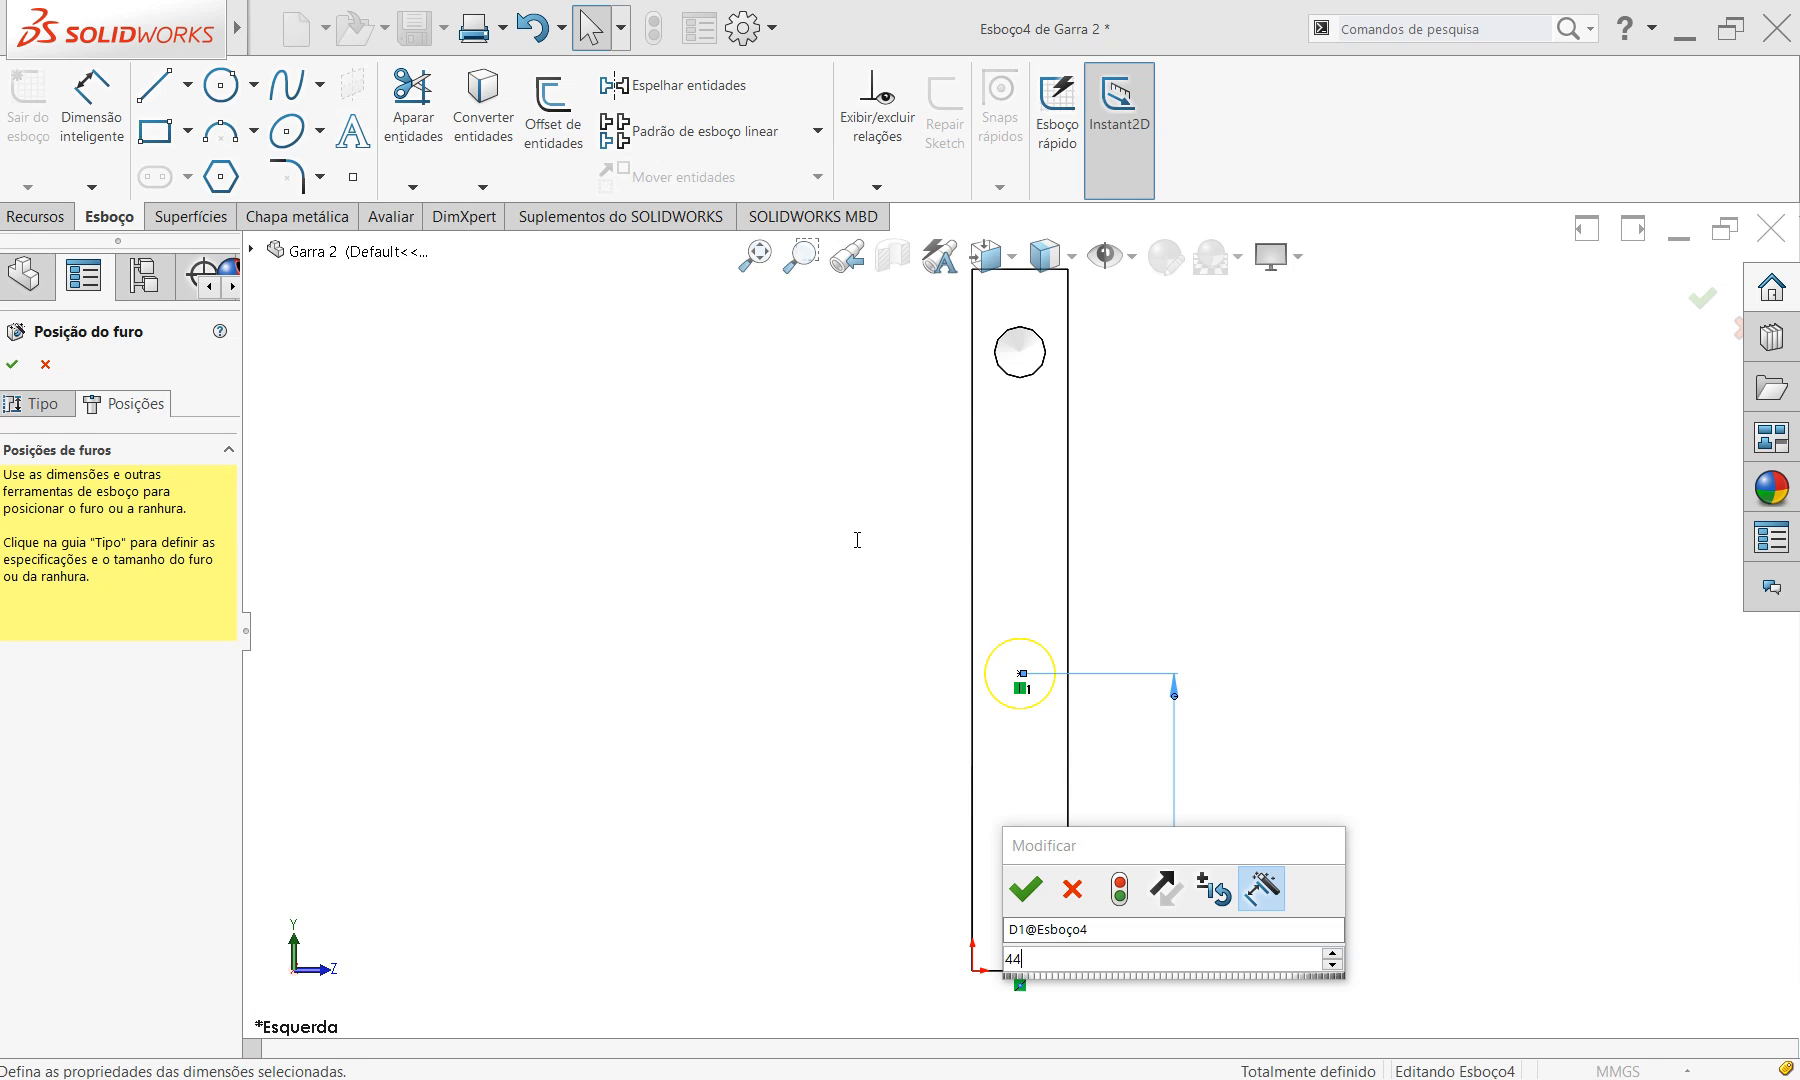
key(Escape)
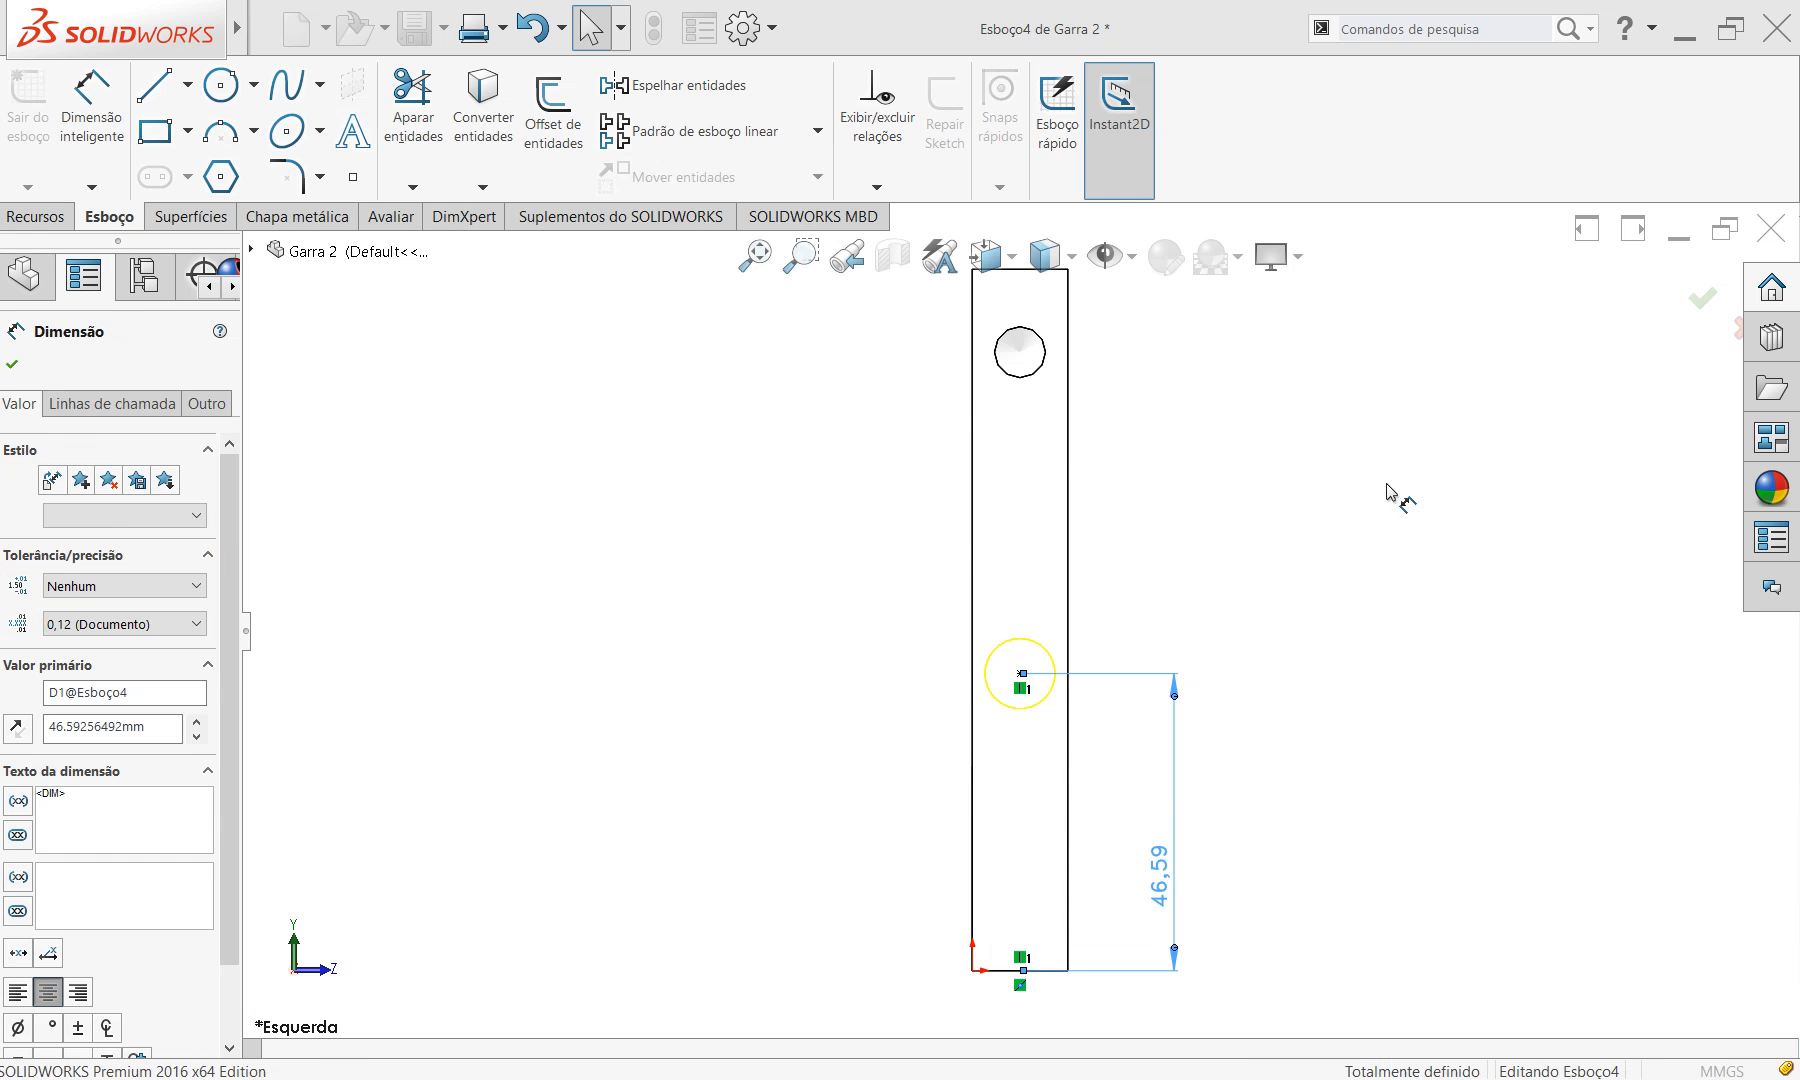
click(13, 364)
click(13, 364)
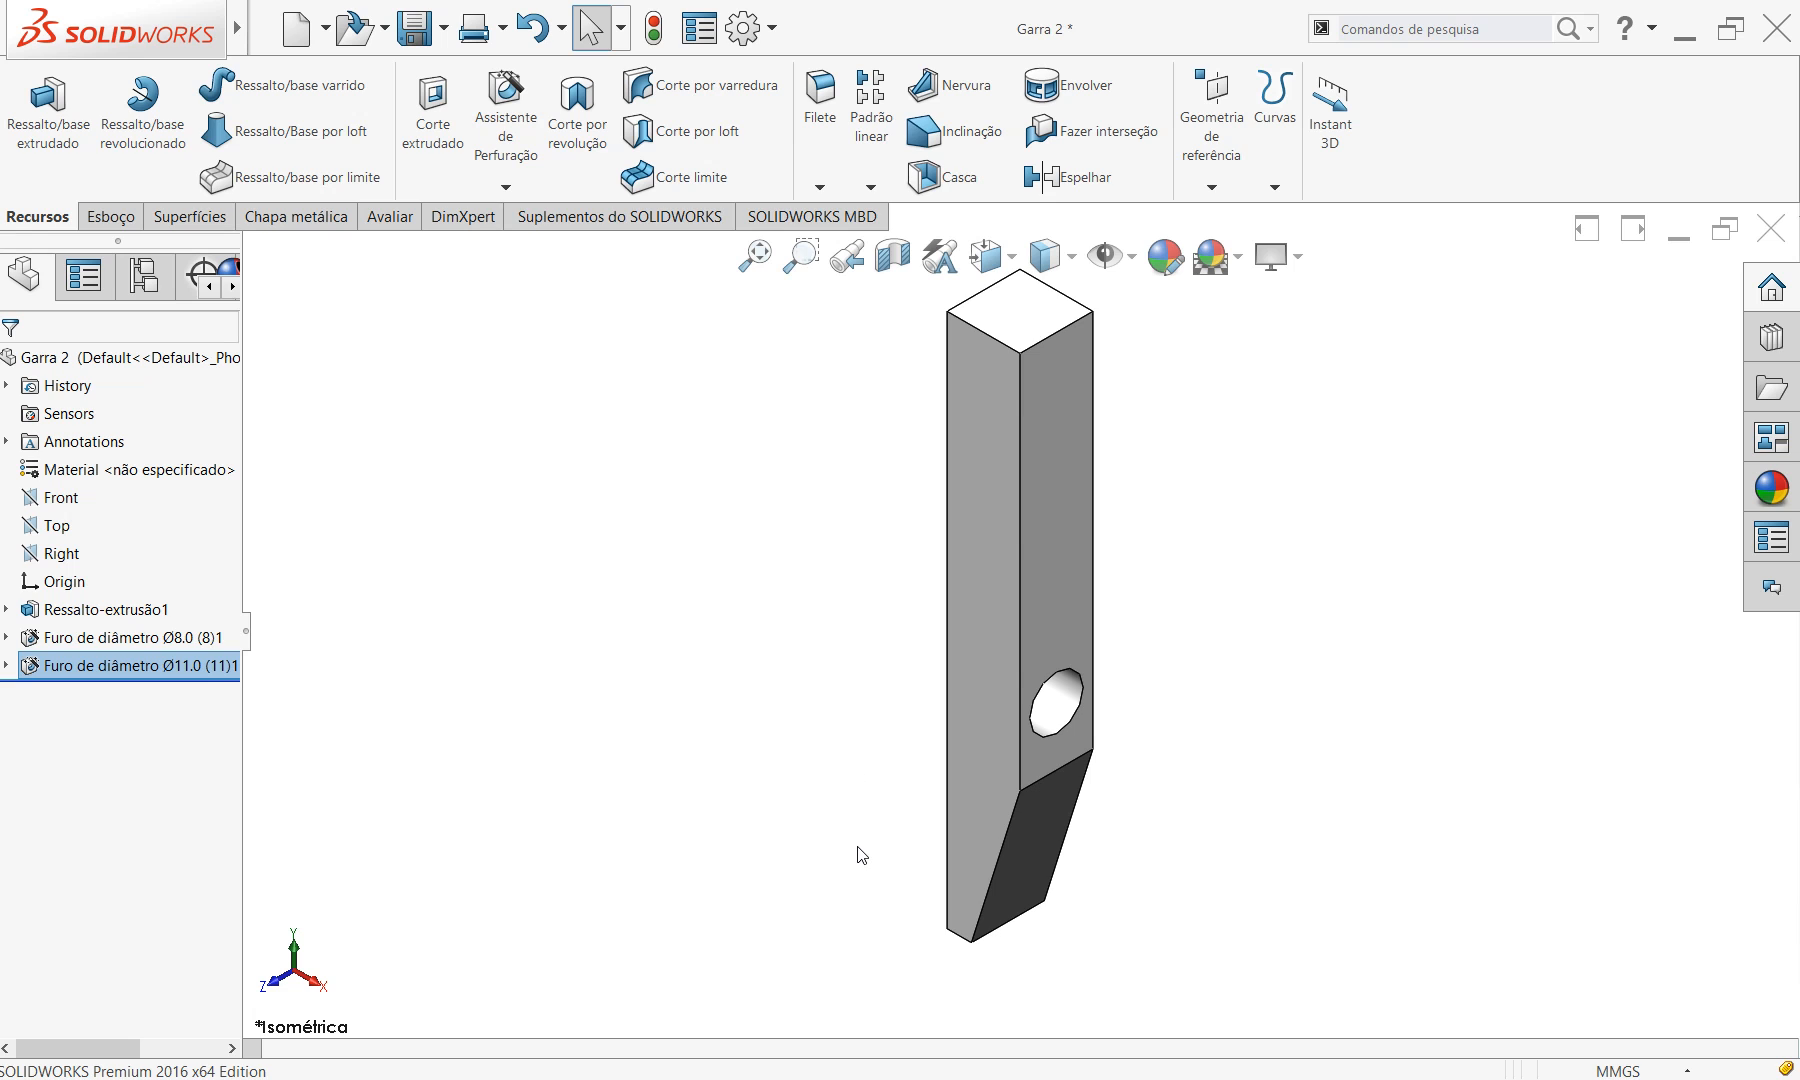
Examine the jaw from all sides, checking how the Ø8 and Ø11 holes run through the body.
key(Right)
key(Right)
key(Right)
key(Right)
key(Right)
key(Right)
key(Right)
key(Right)
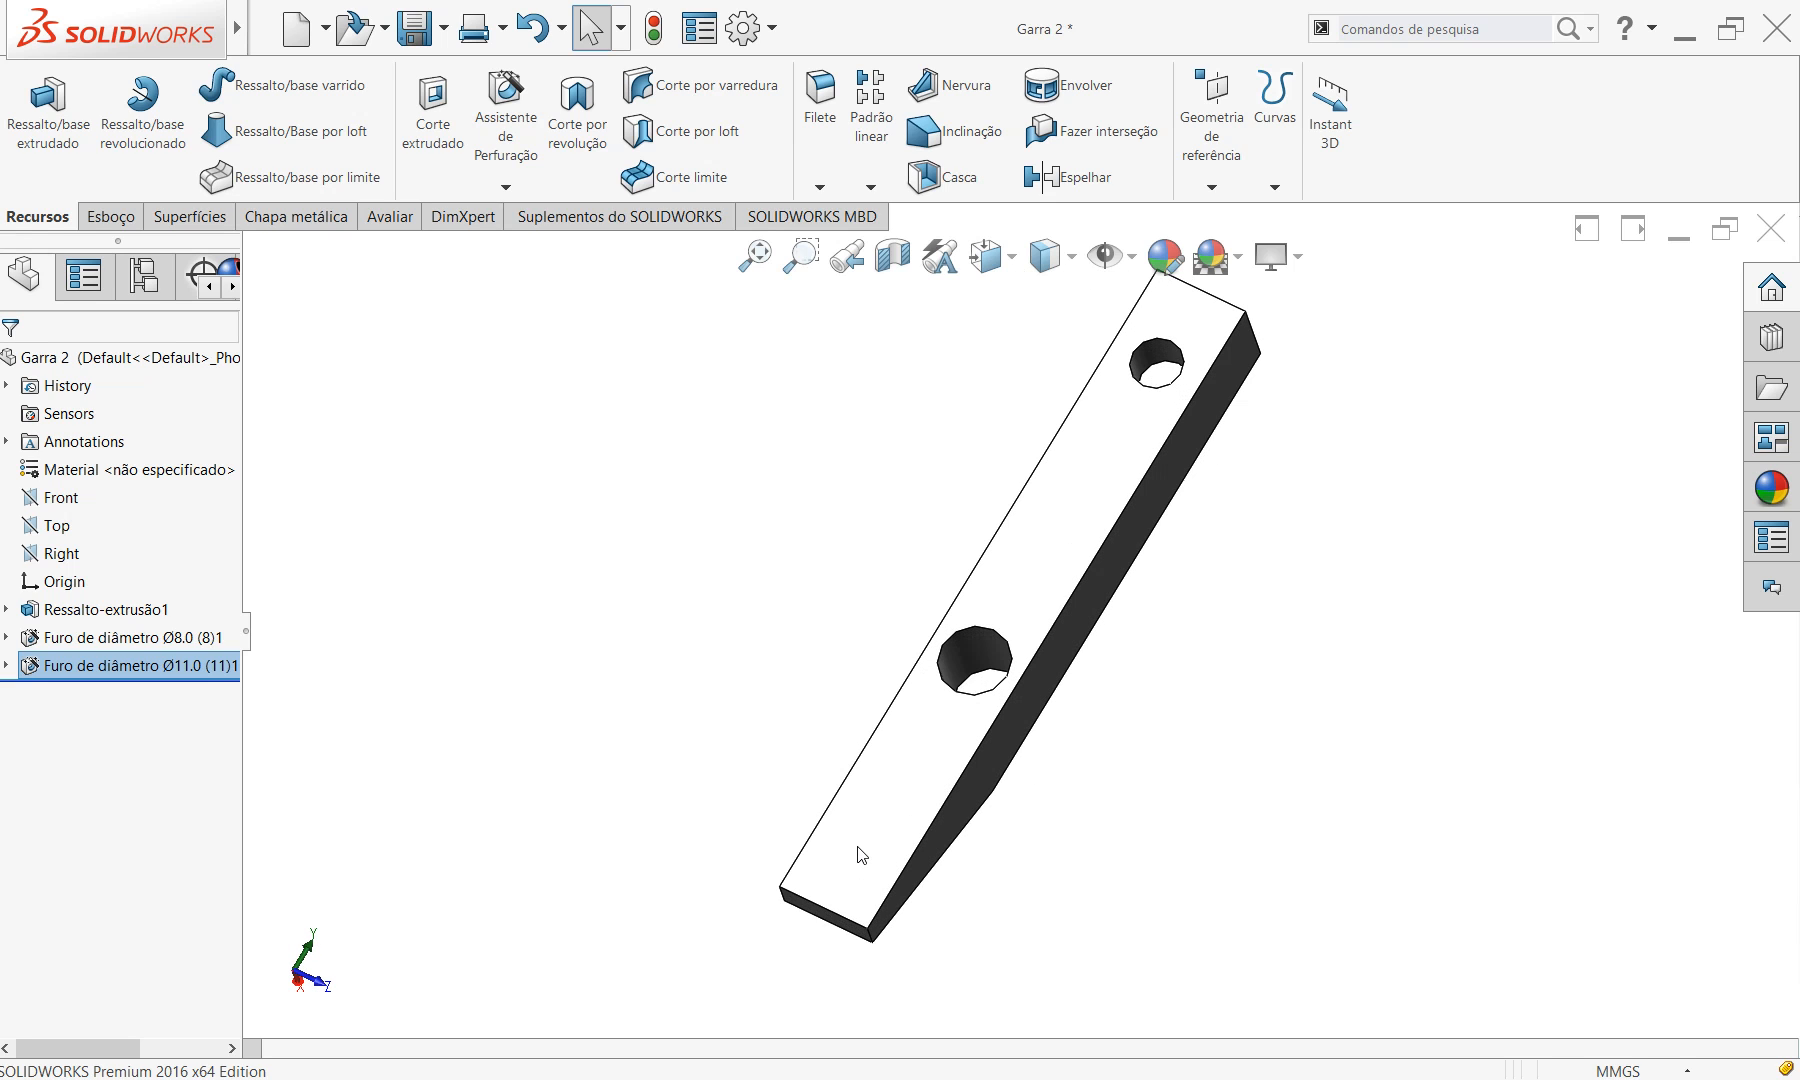
key(Left)
key(Left)
key(Left)
key(Left)
key(Down)
key(Down)
key(Down)
key(Down)
key(Down)
key(Down)
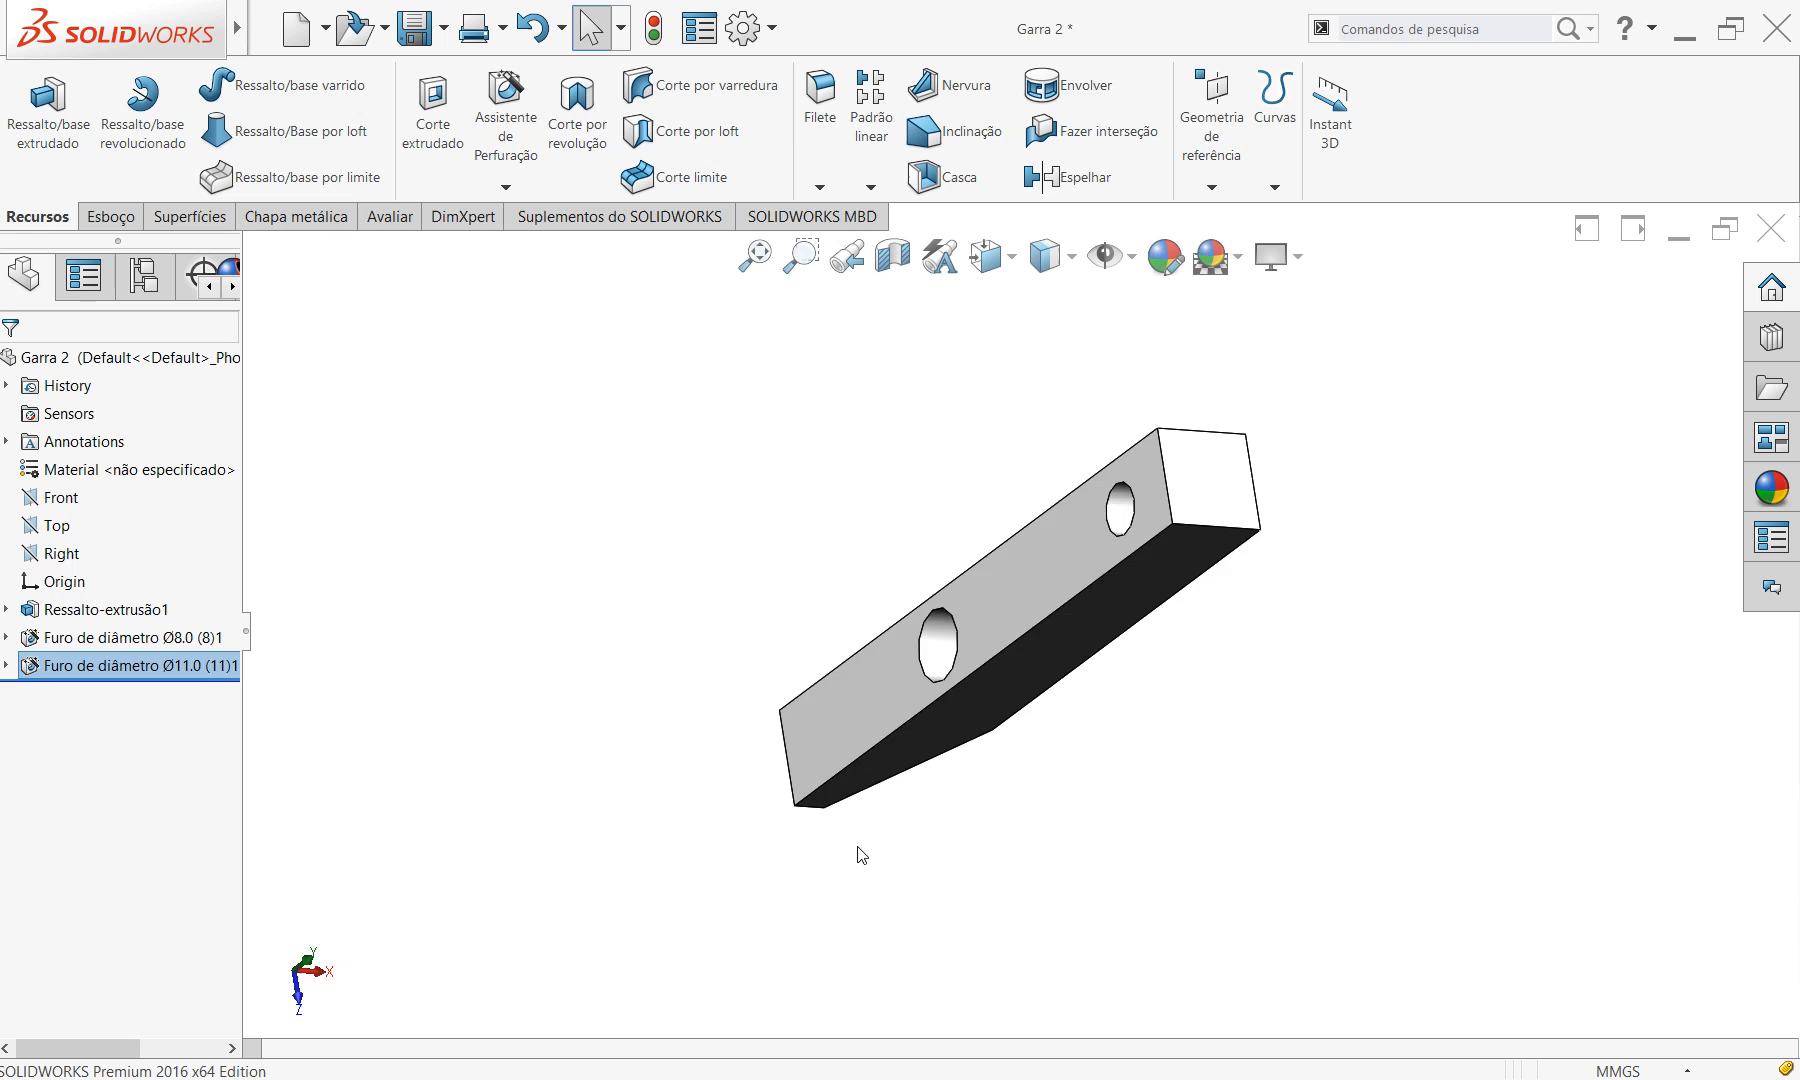
key(Down)
key(Right)
key(Right)
key(Right)
key(Right)
key(Right)
key(Right)
key(Right)
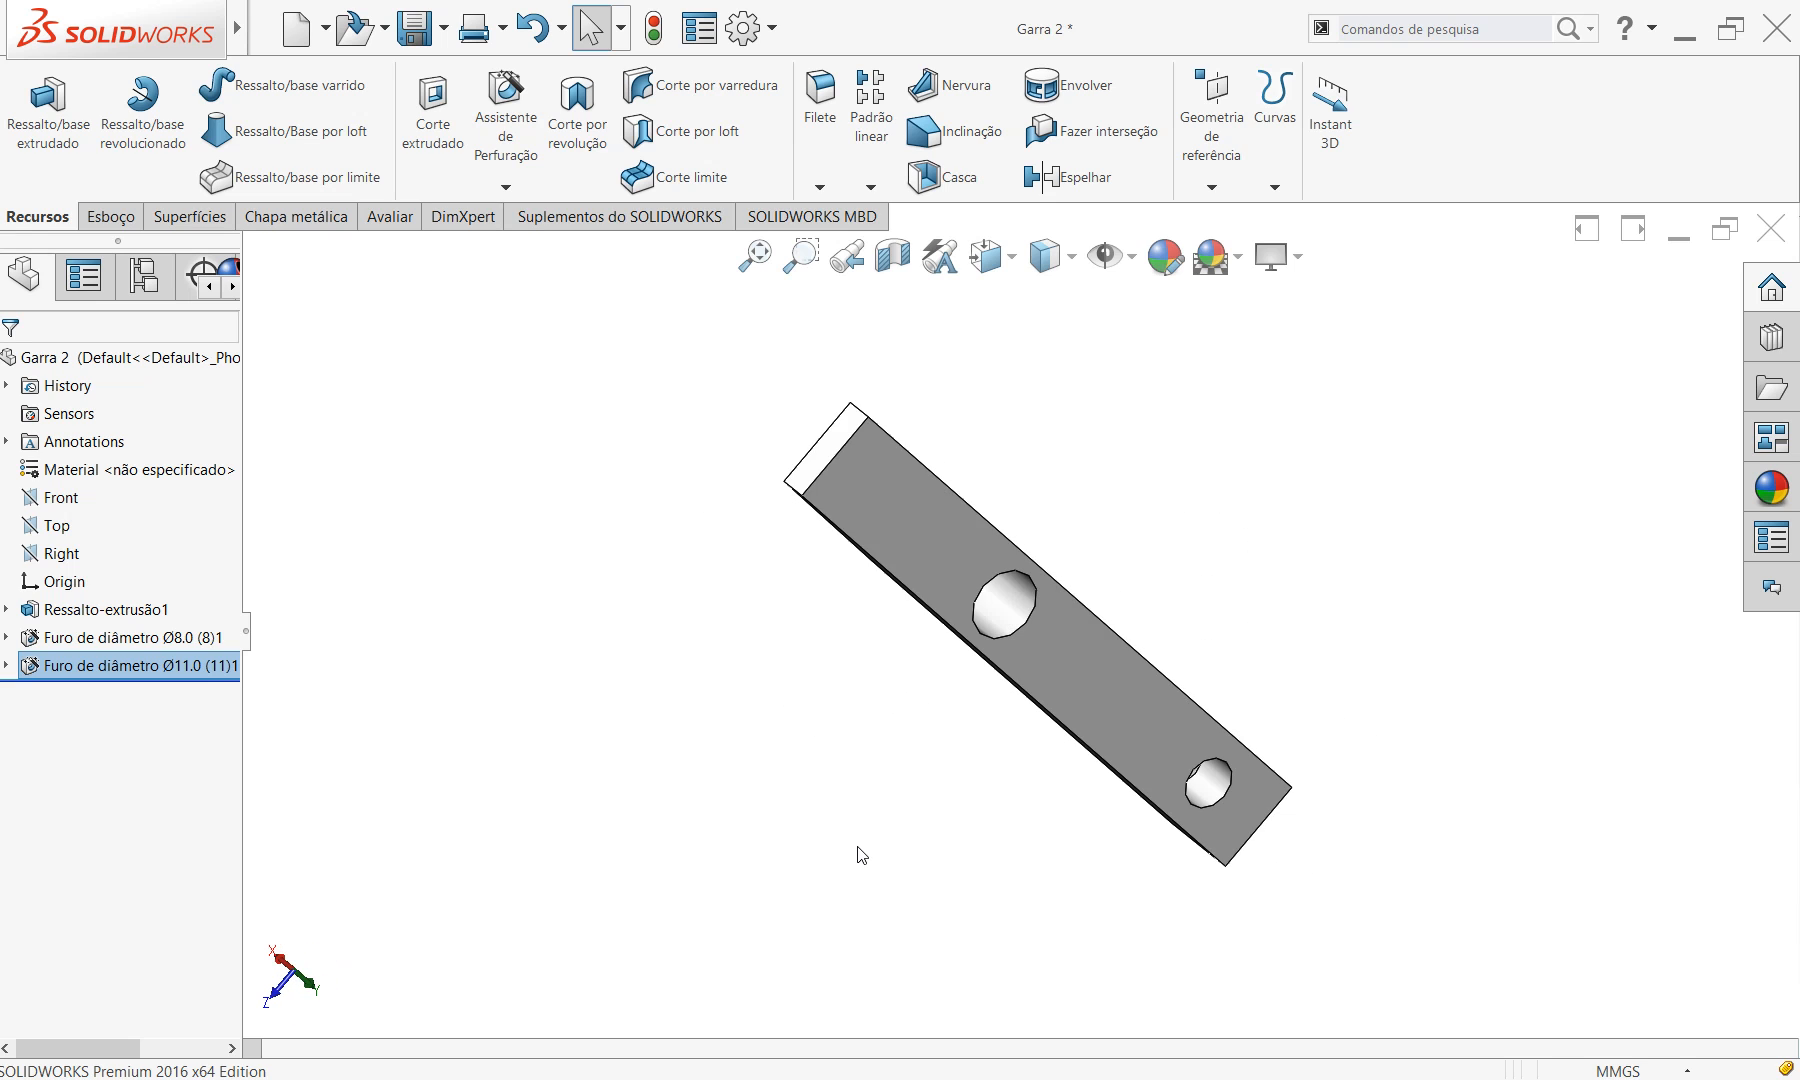
key(Up)
key(Up)
key(Up)
key(Left)
key(Left)
key(Down)
key(Down)
key(Right)
key(Right)
key(Up)
key(Up)
key(Up)
key(Left)
key(Left)
key(Down)
key(Down)
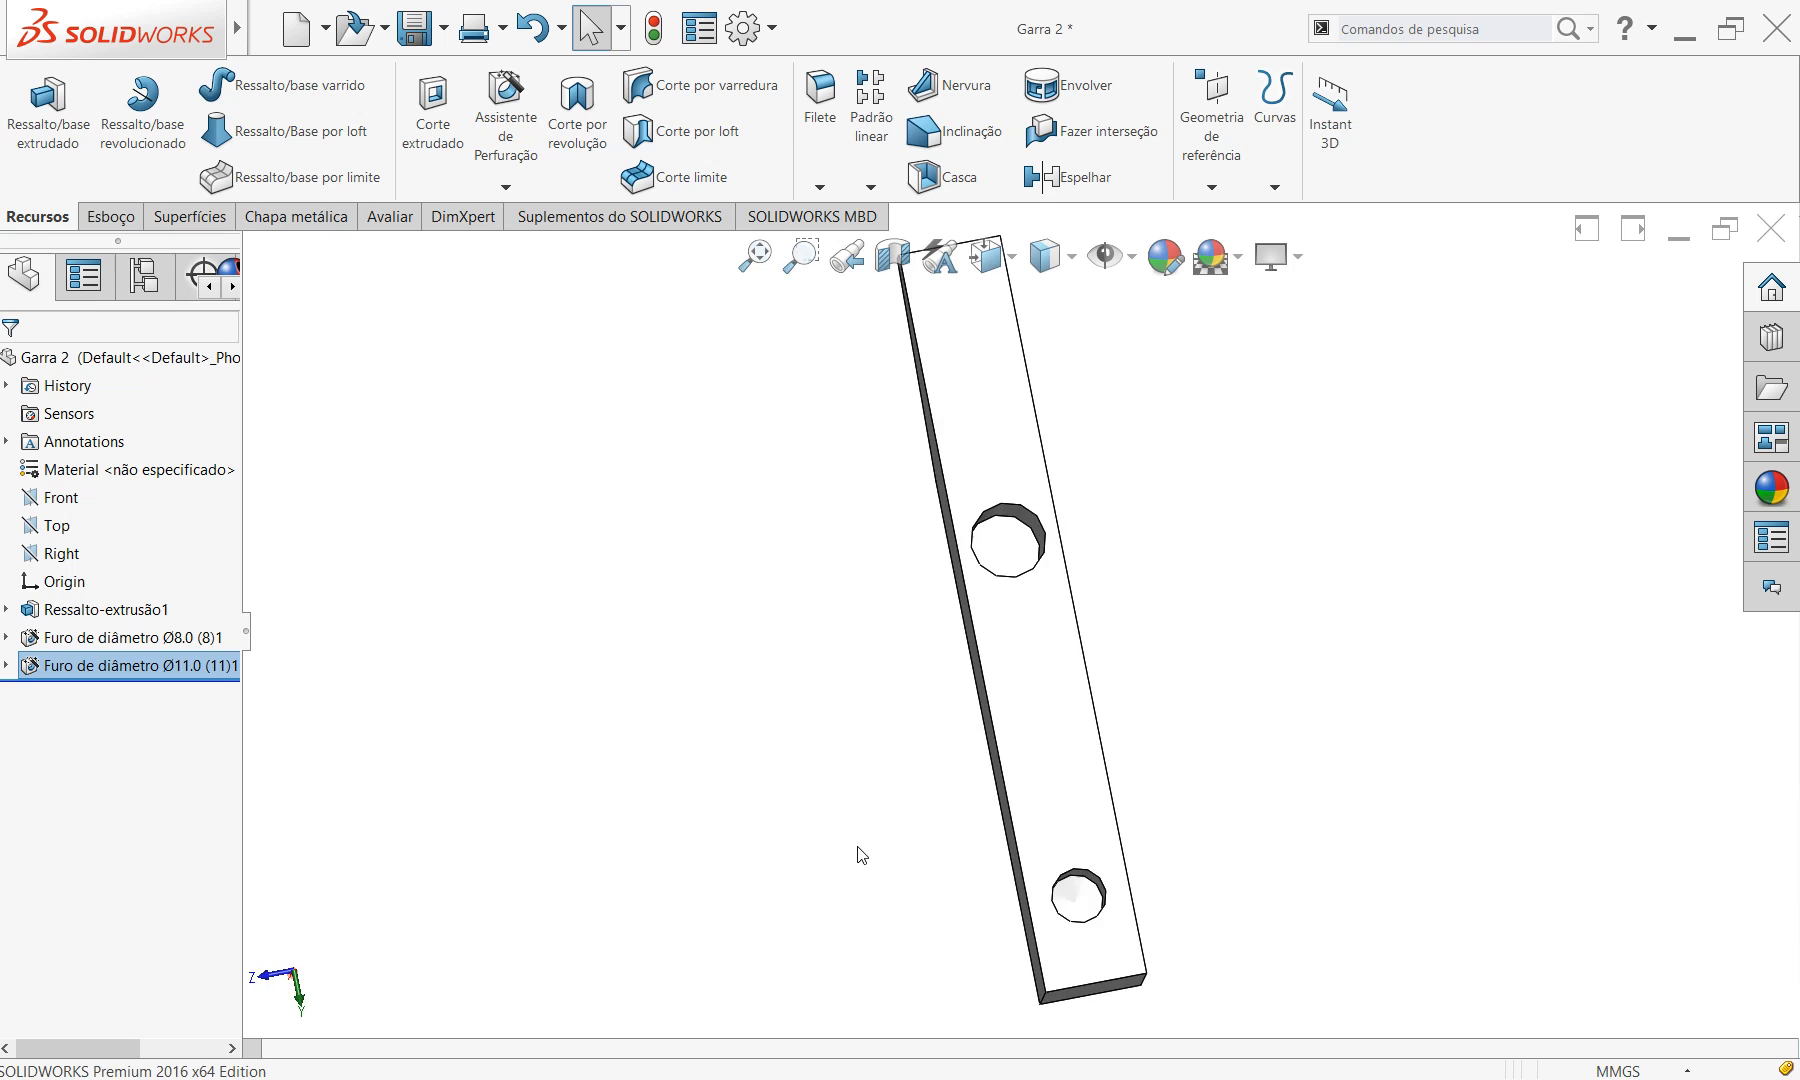
key(Right)
key(Right)
key(Up)
key(Left)
key(Left)
key(Left)
key(Up)
key(Down)
key(Up)
key(Down)
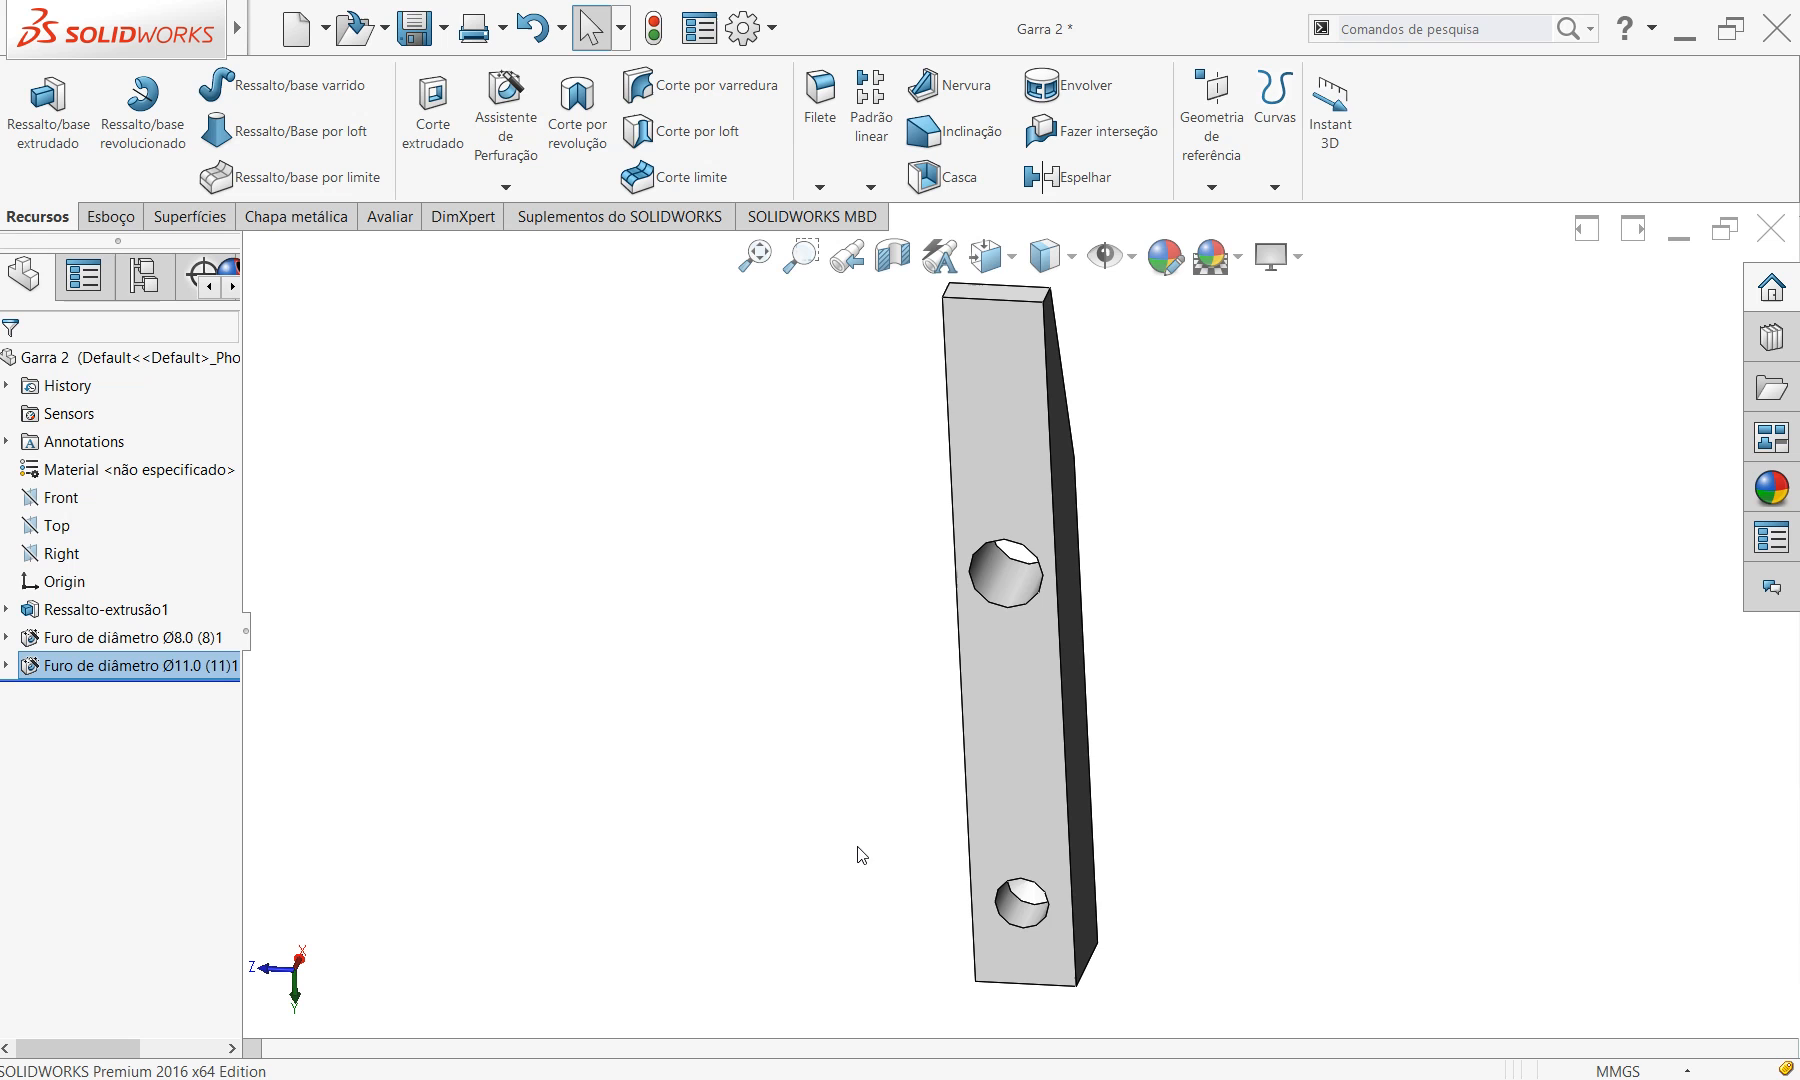
middle_drag(884, 783, 1030, 490)
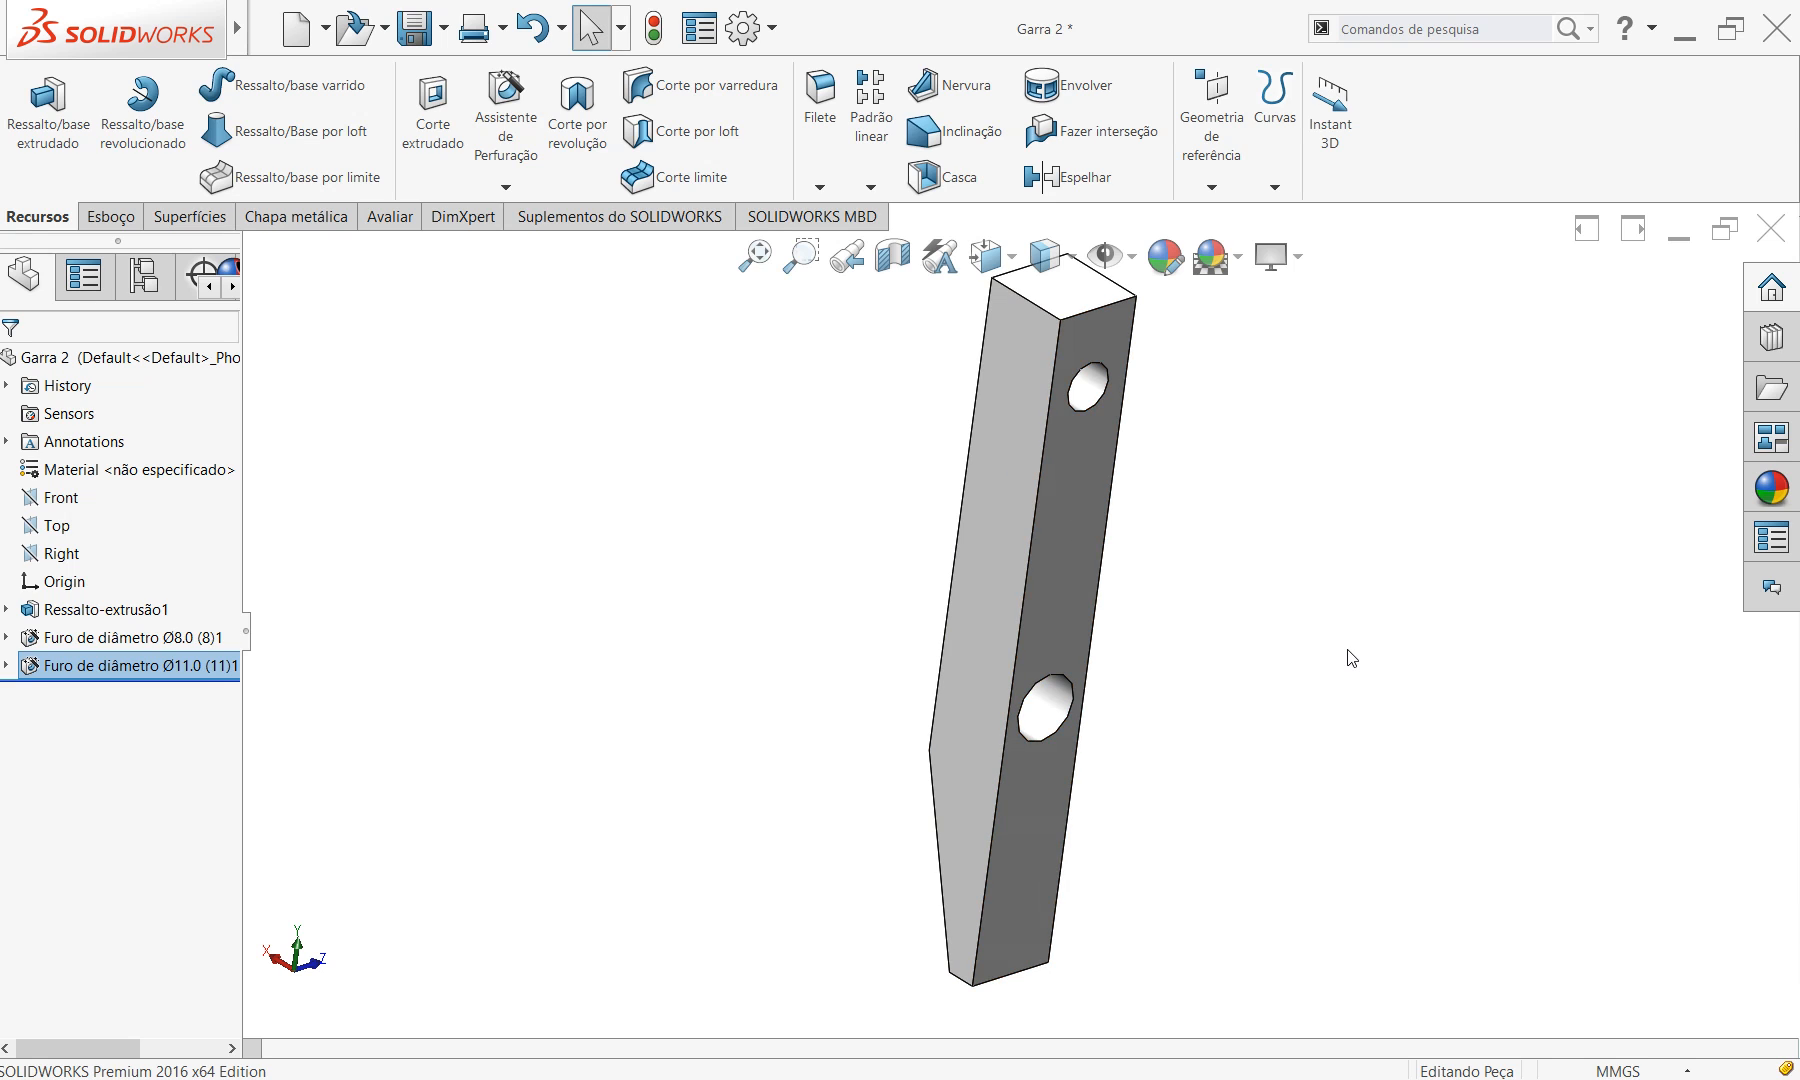
key(ctrl+7)
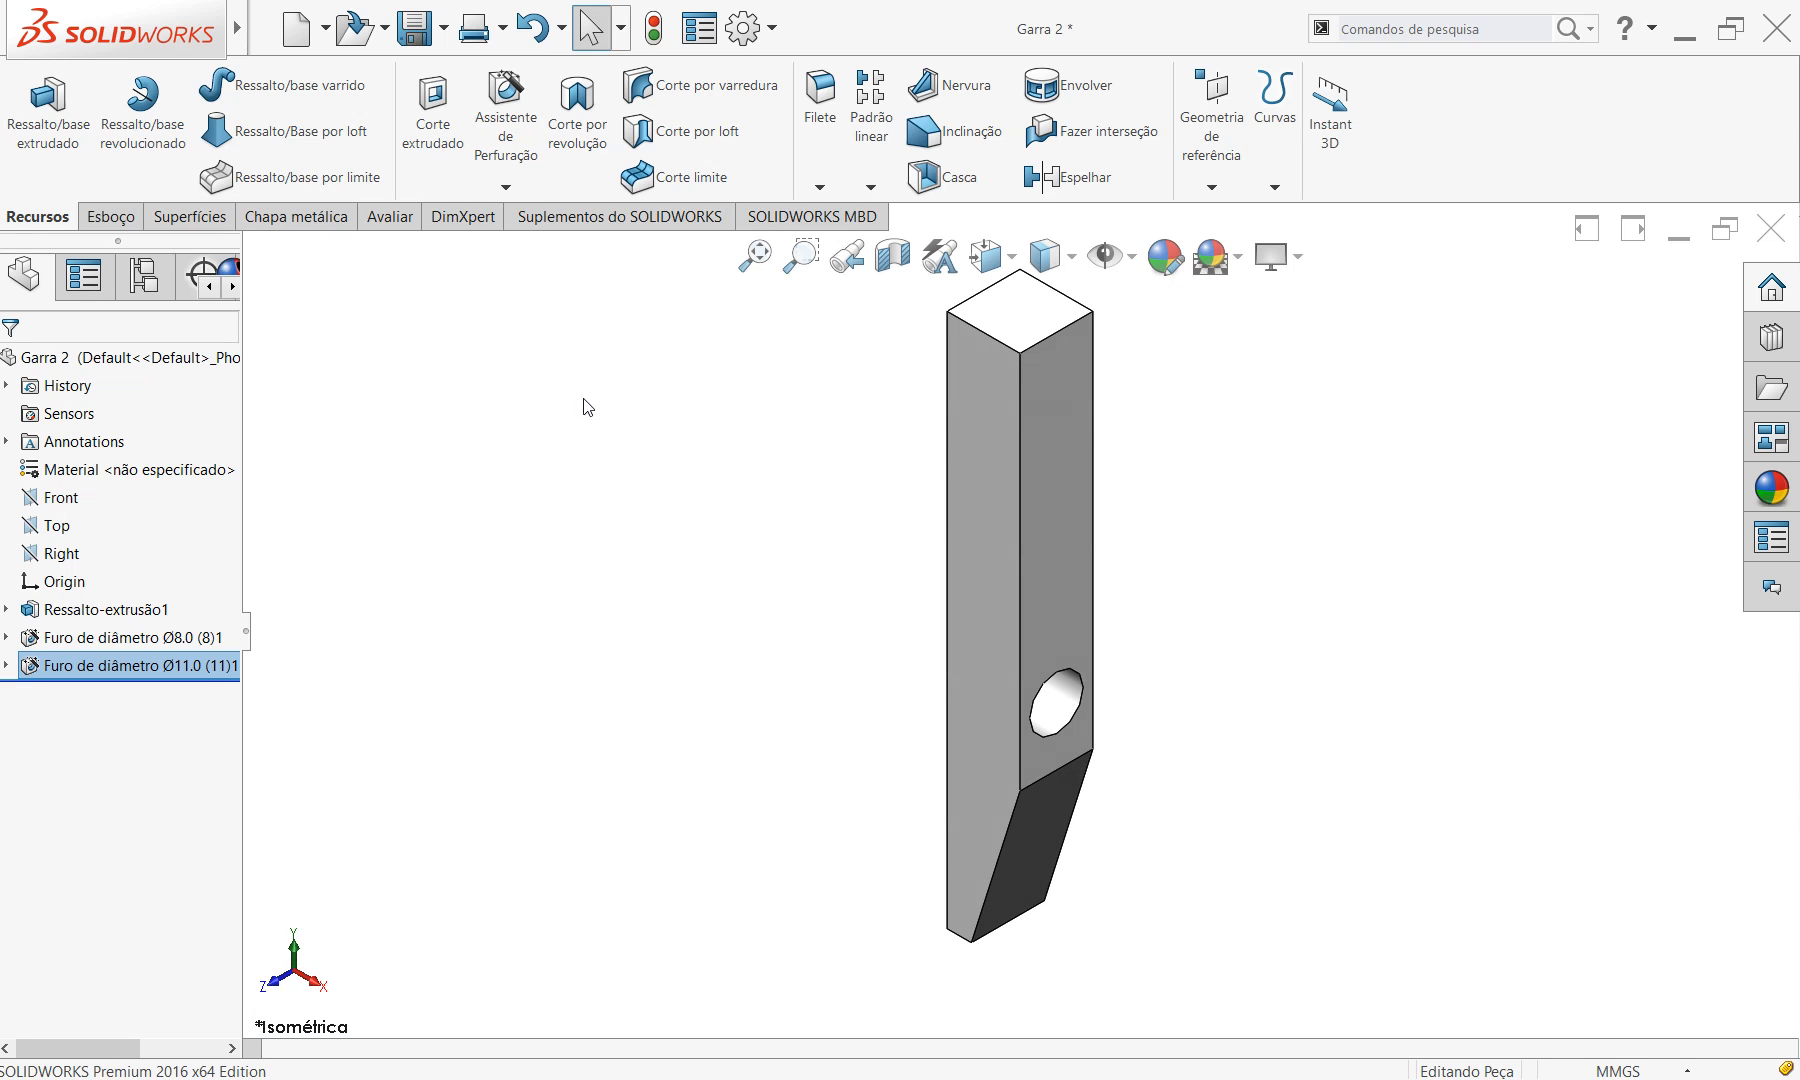
Save the Garra 2 part and close its document.
click(413, 28)
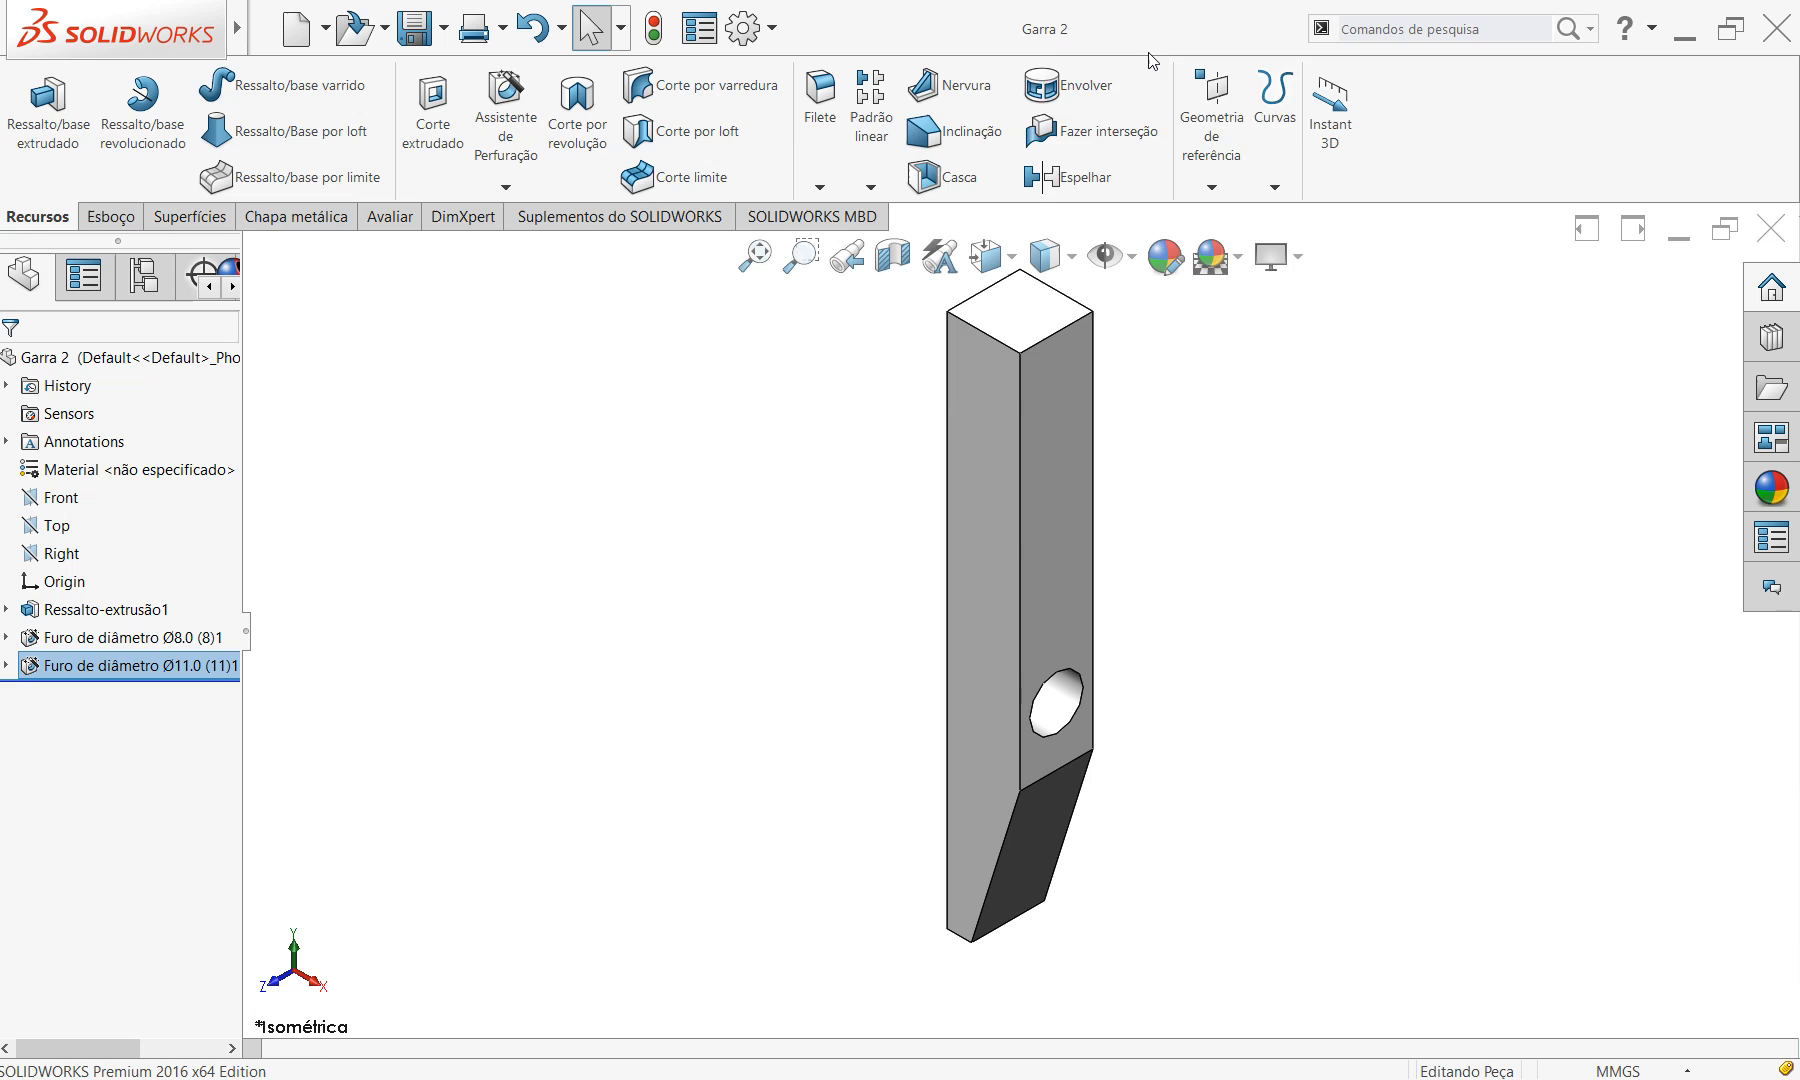
click(985, 256)
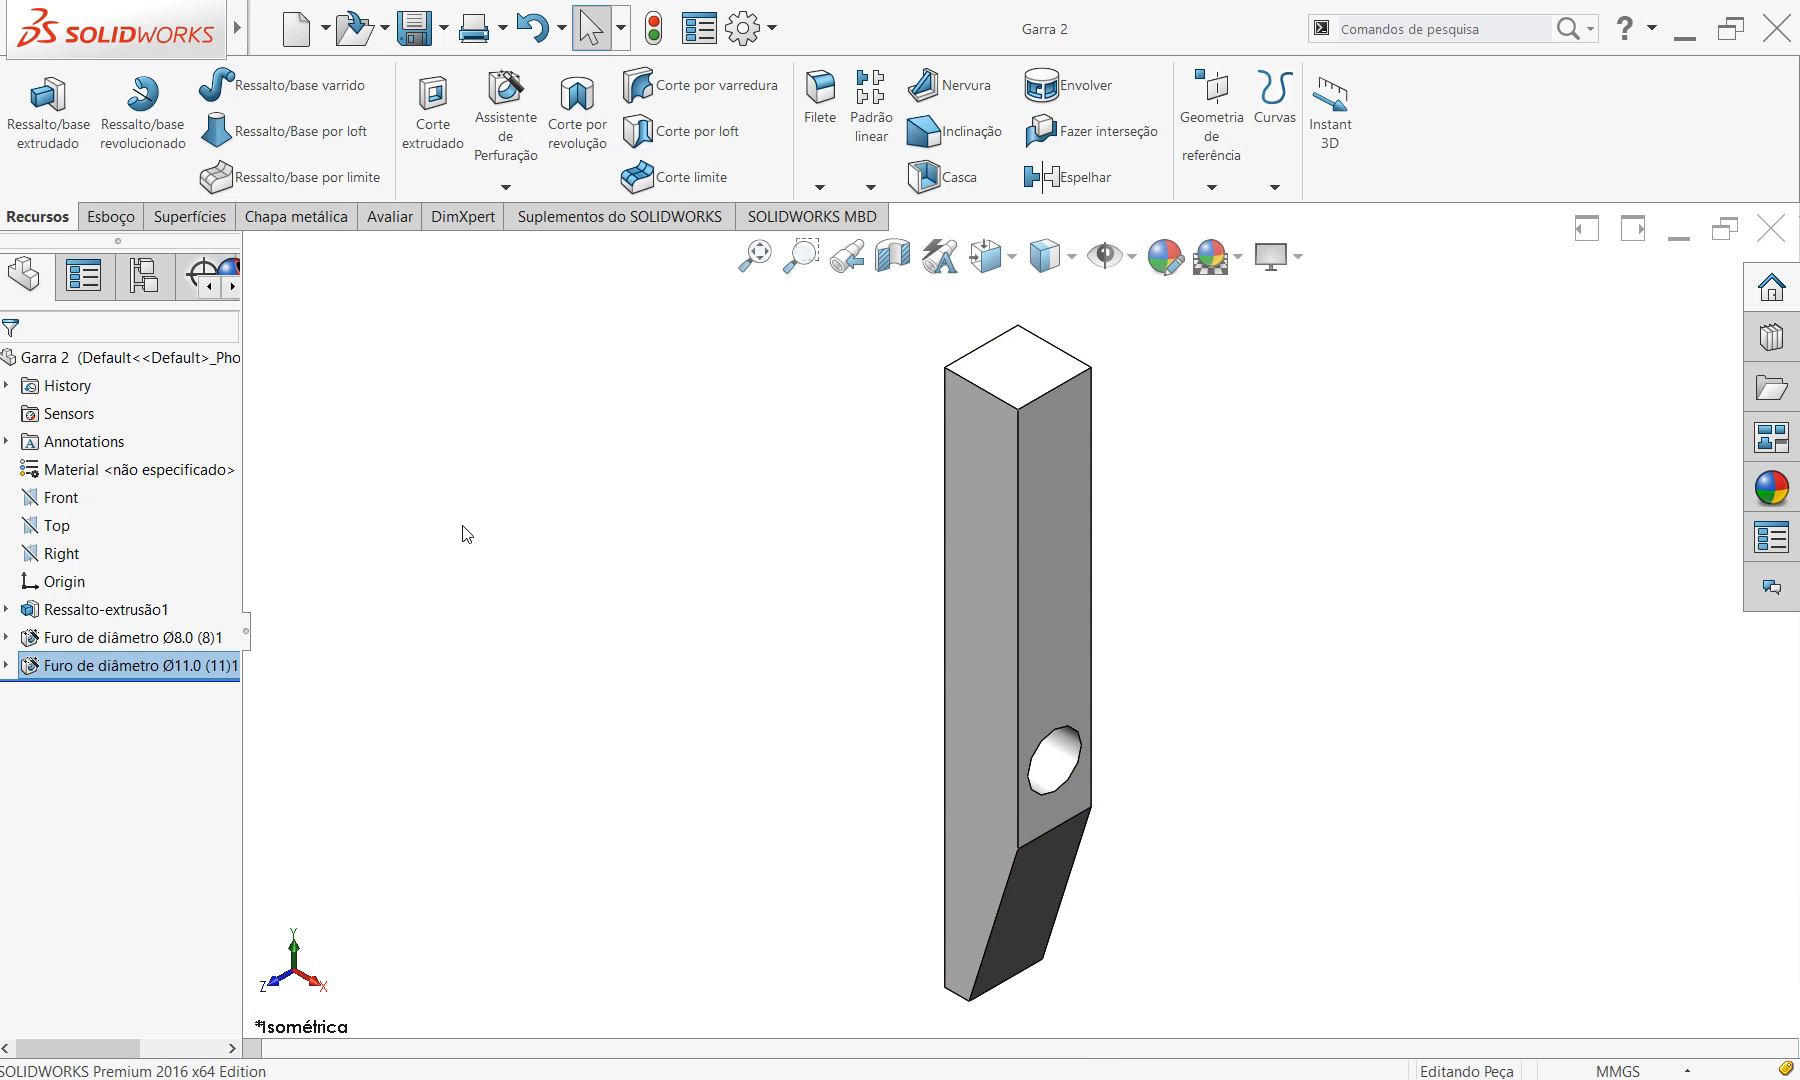
click(1770, 229)
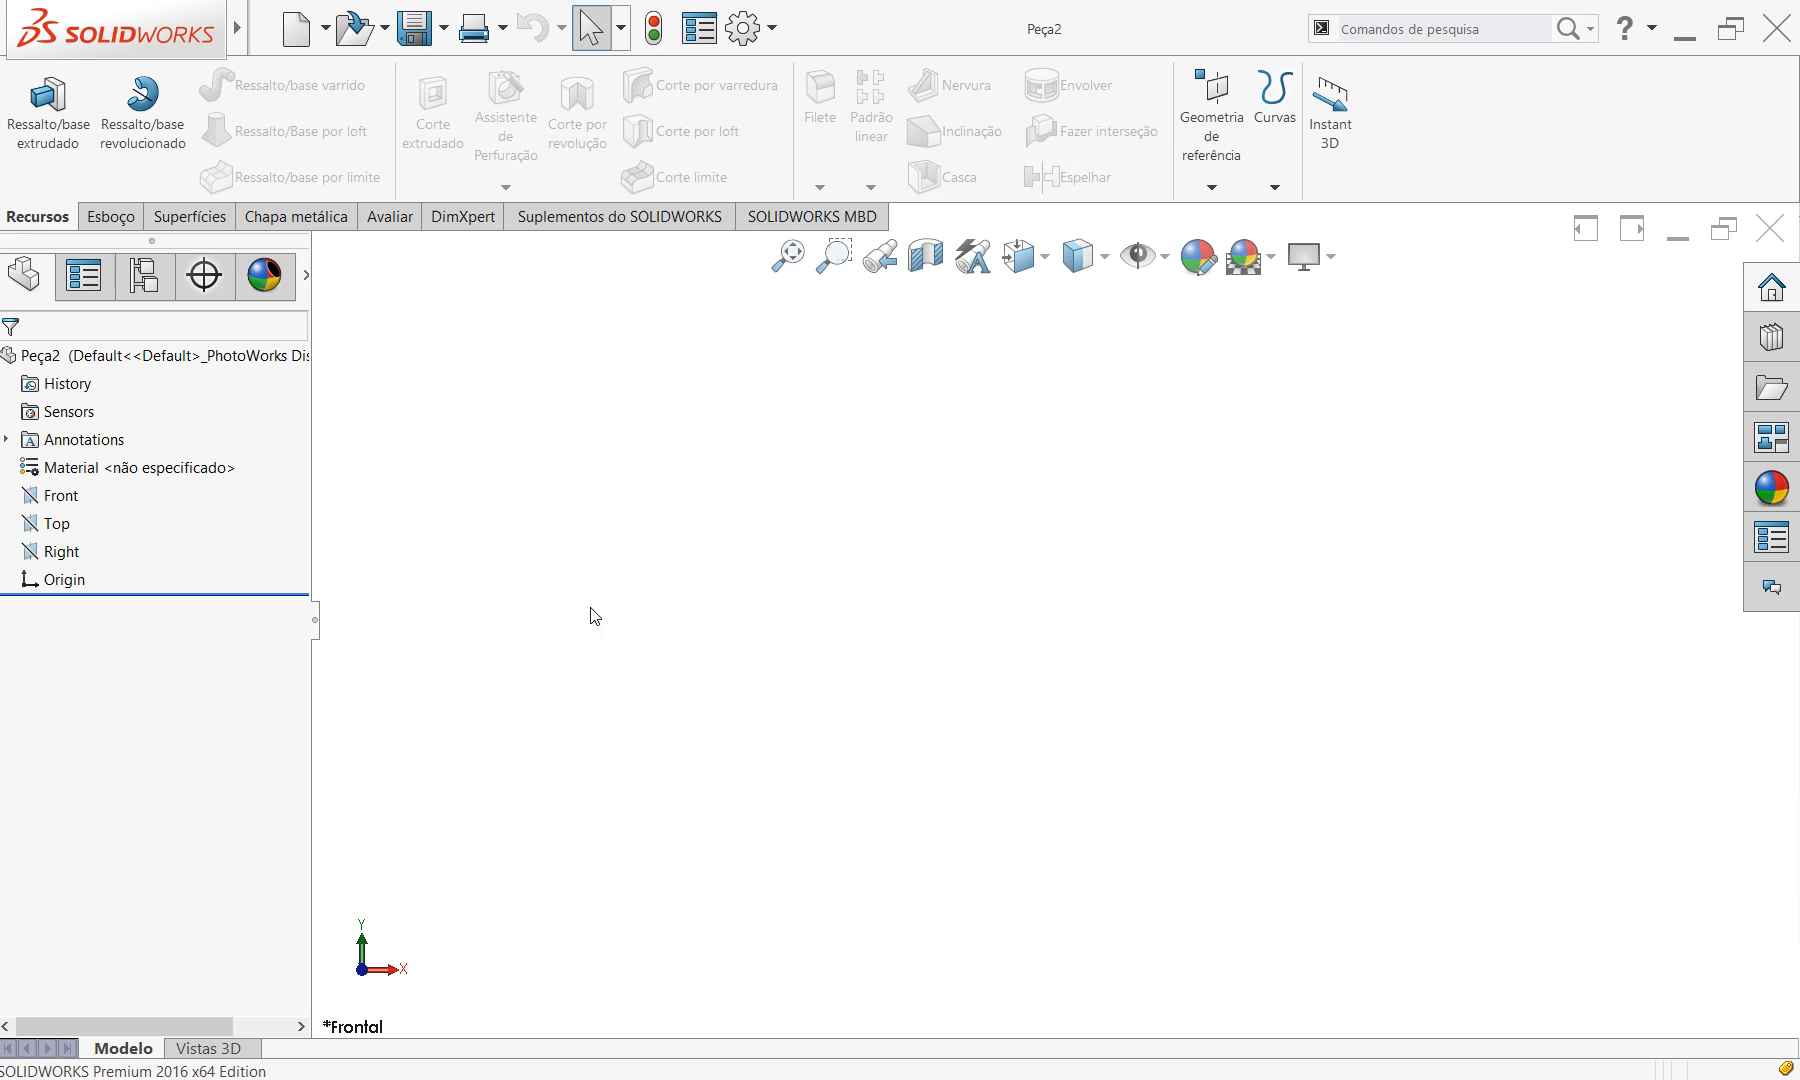
Consult the next part's drawing in the PowerPoint slide show and sketch an origin-centred rectangle about 228 × 136 mm on Peça2's Top plane.
key(alt+Tab)
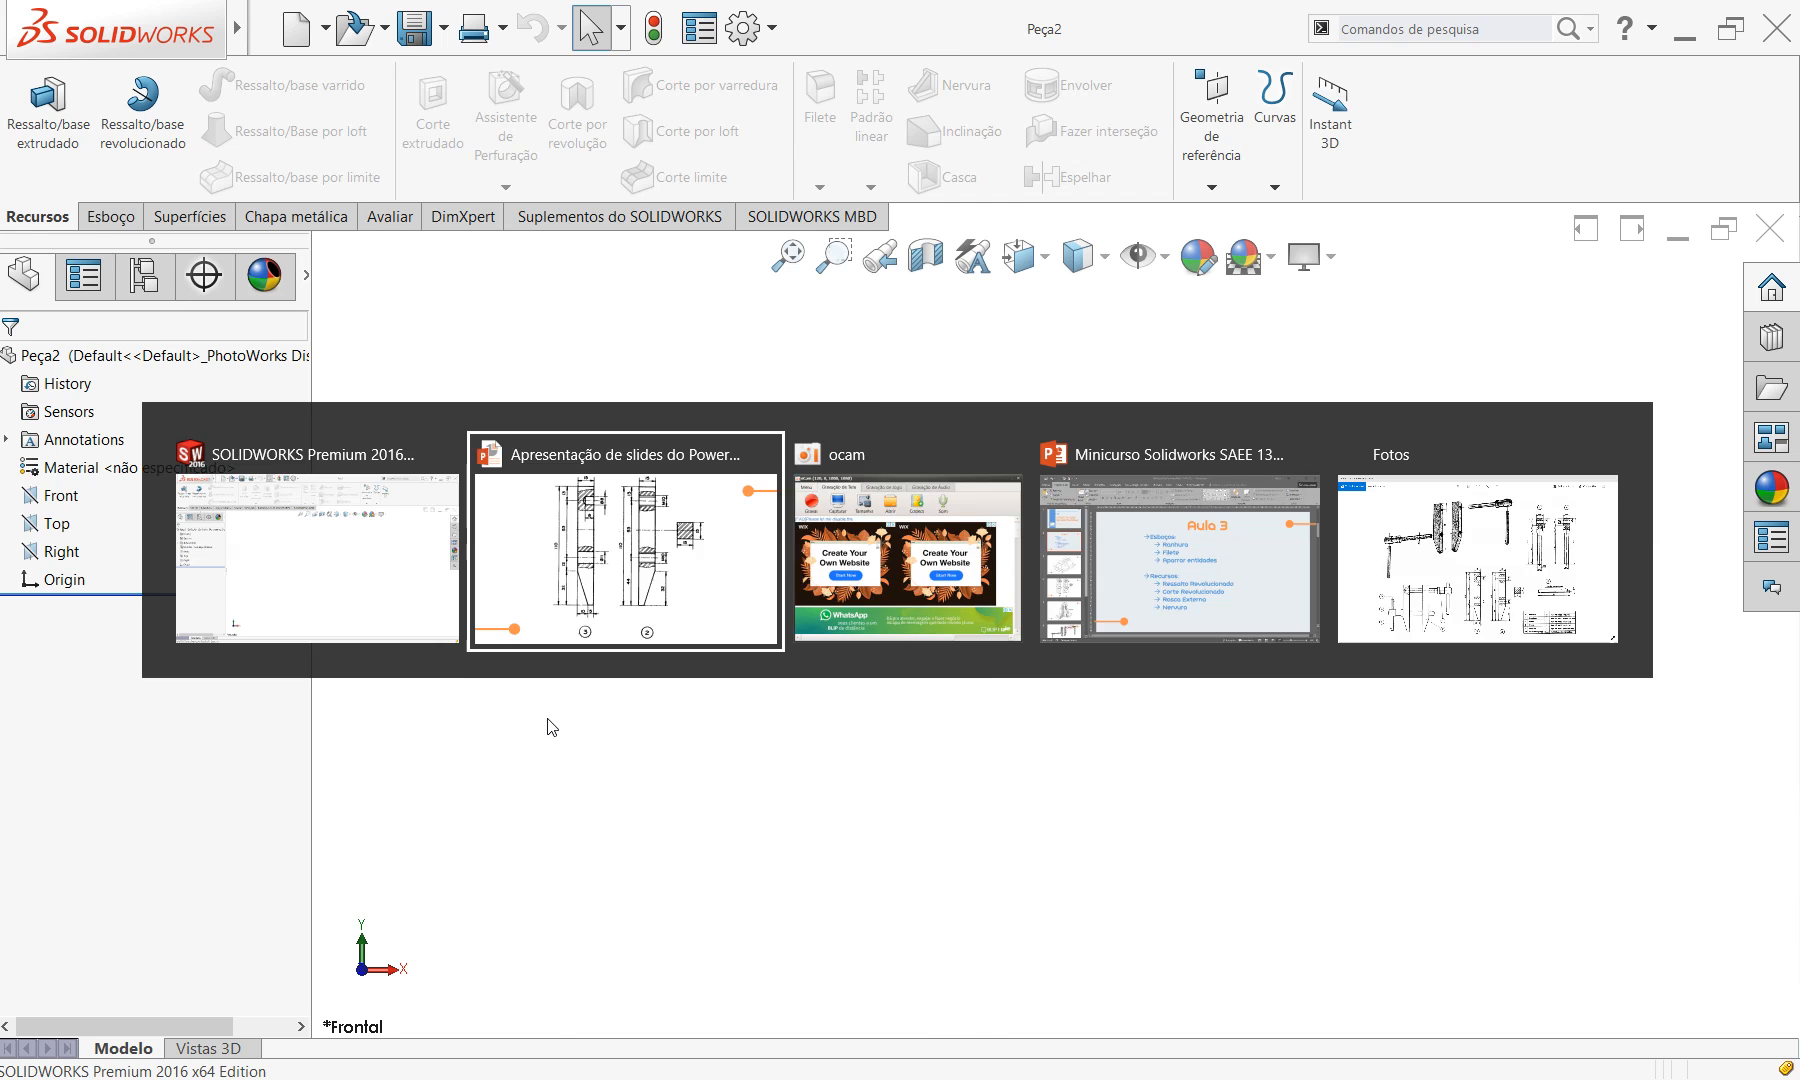
click(579, 747)
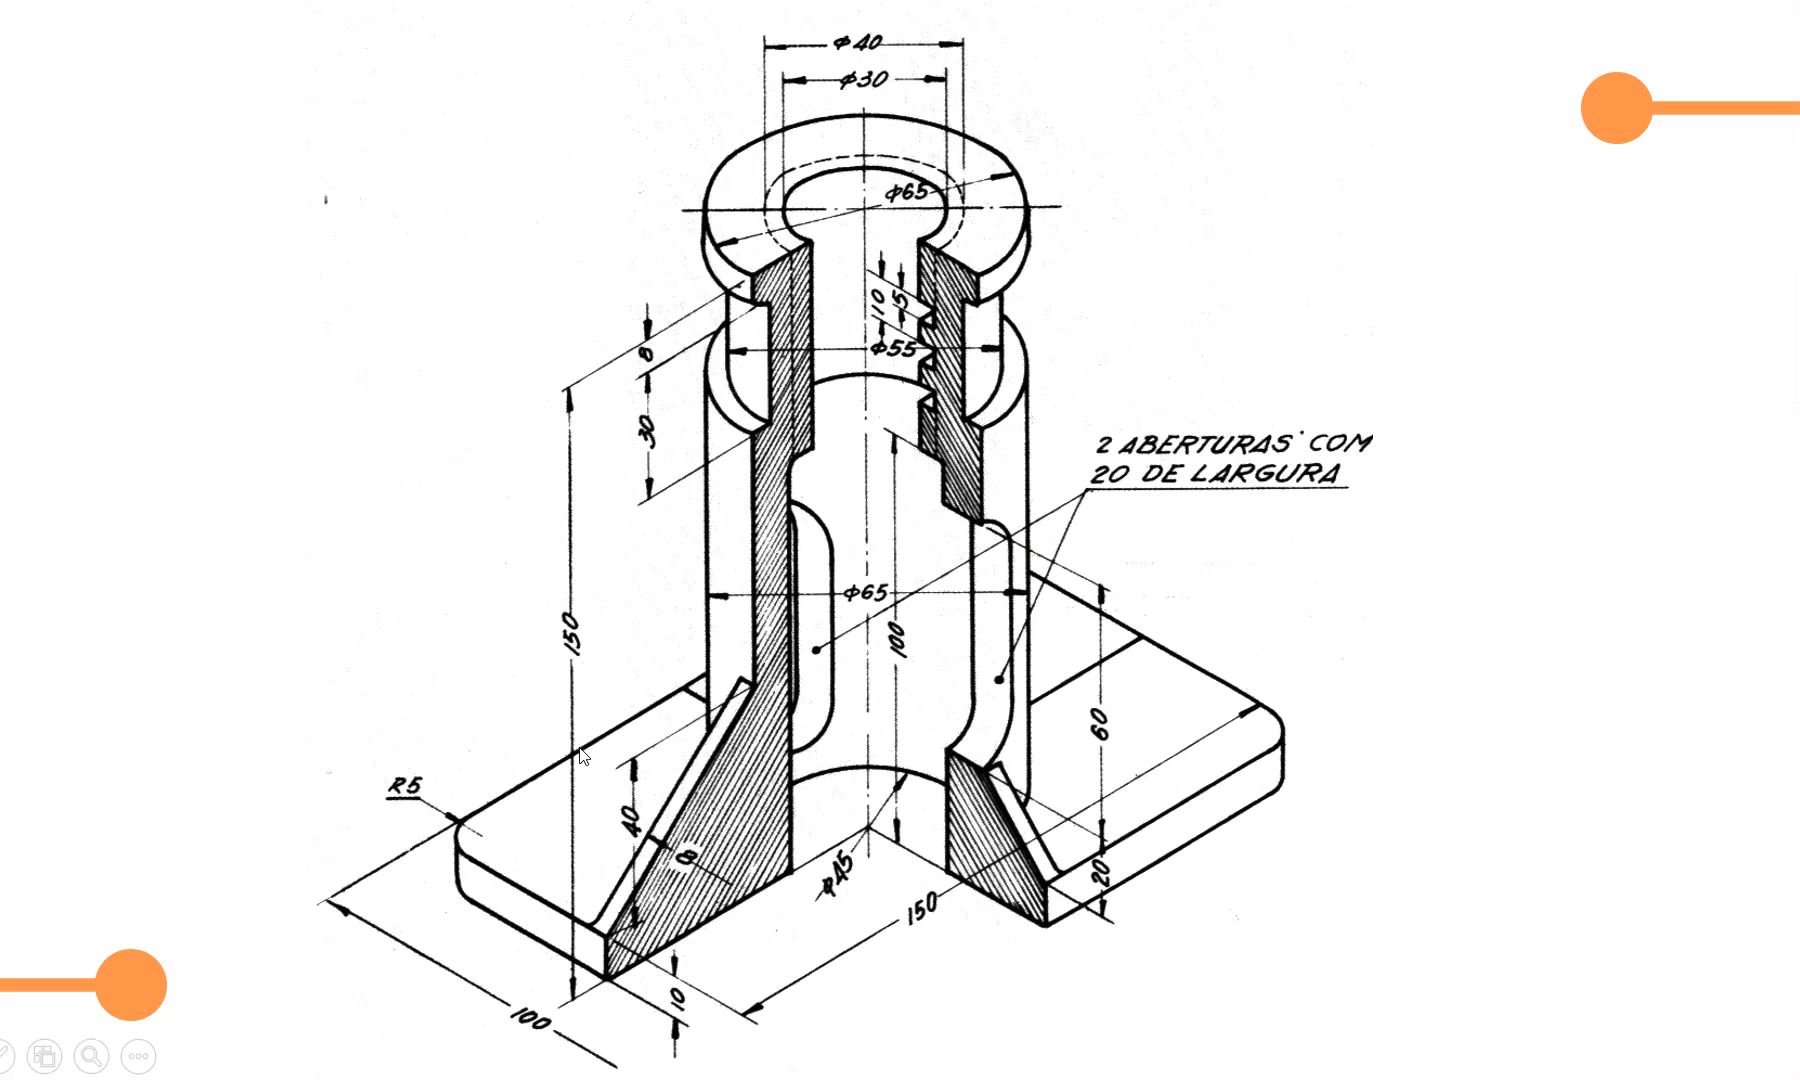
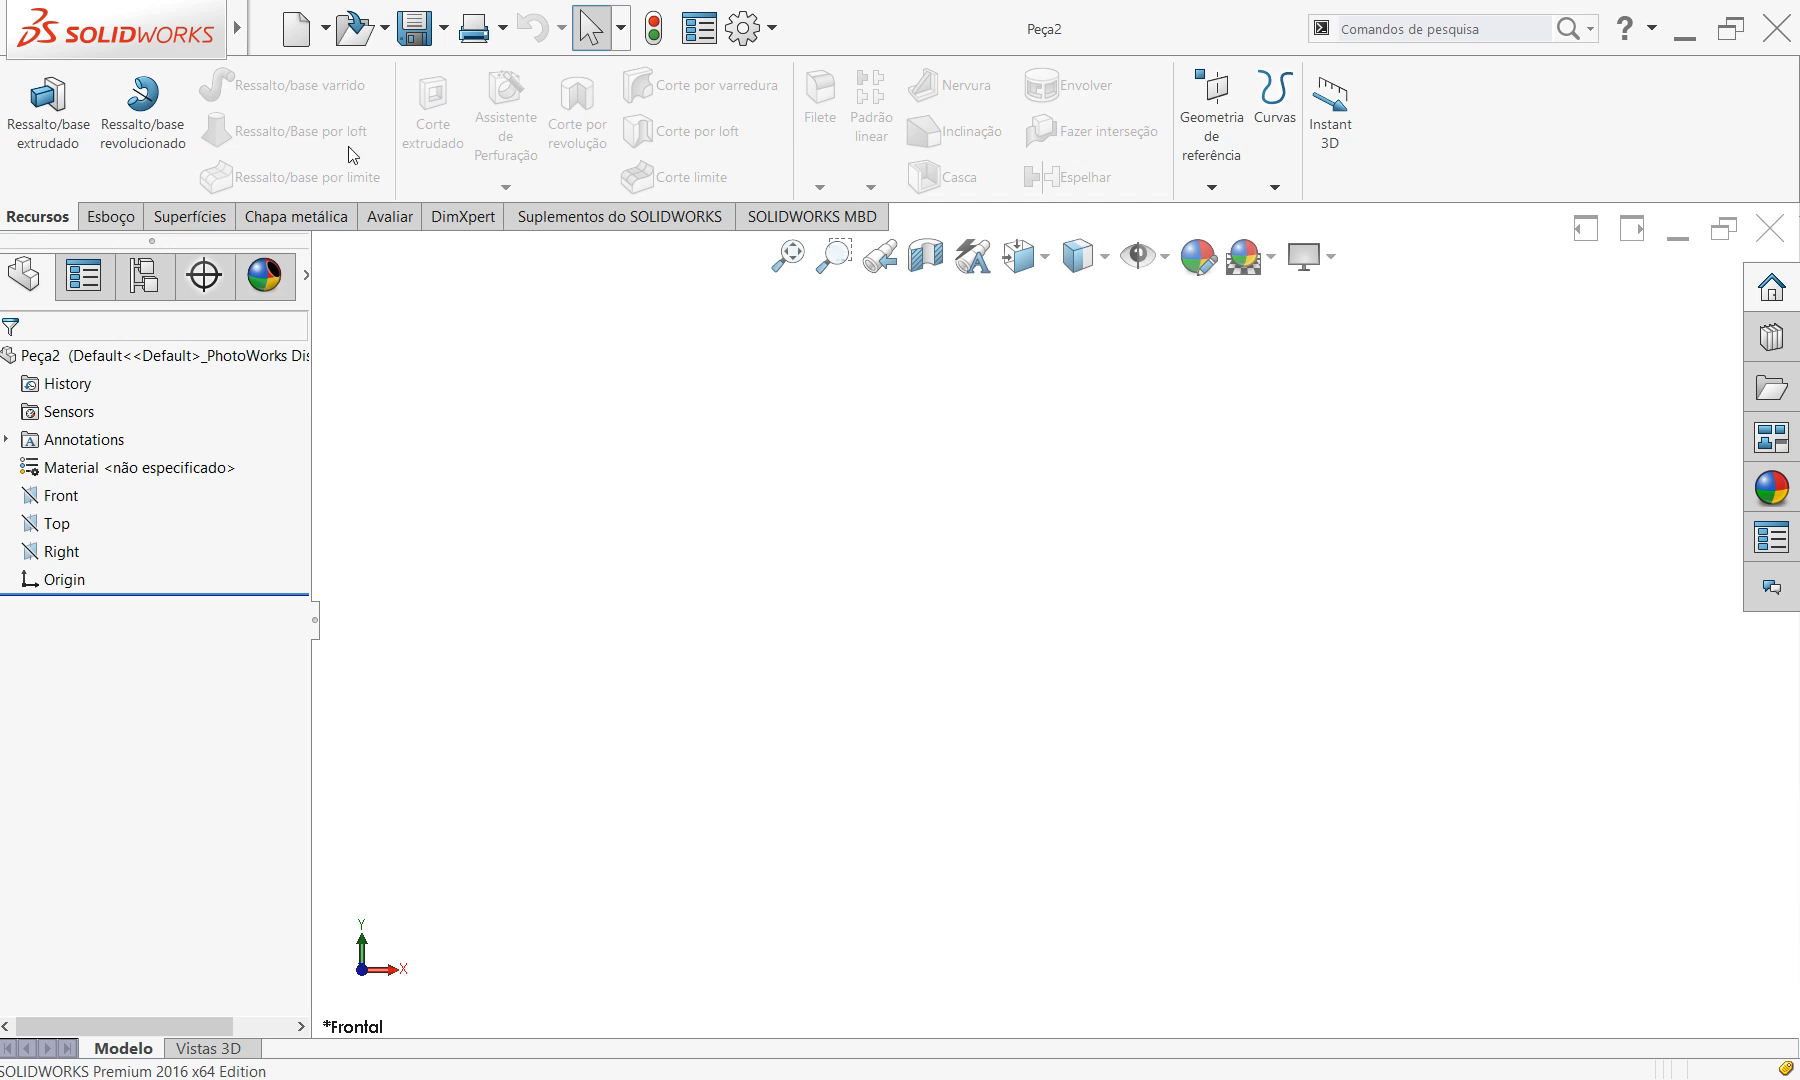
click(110, 217)
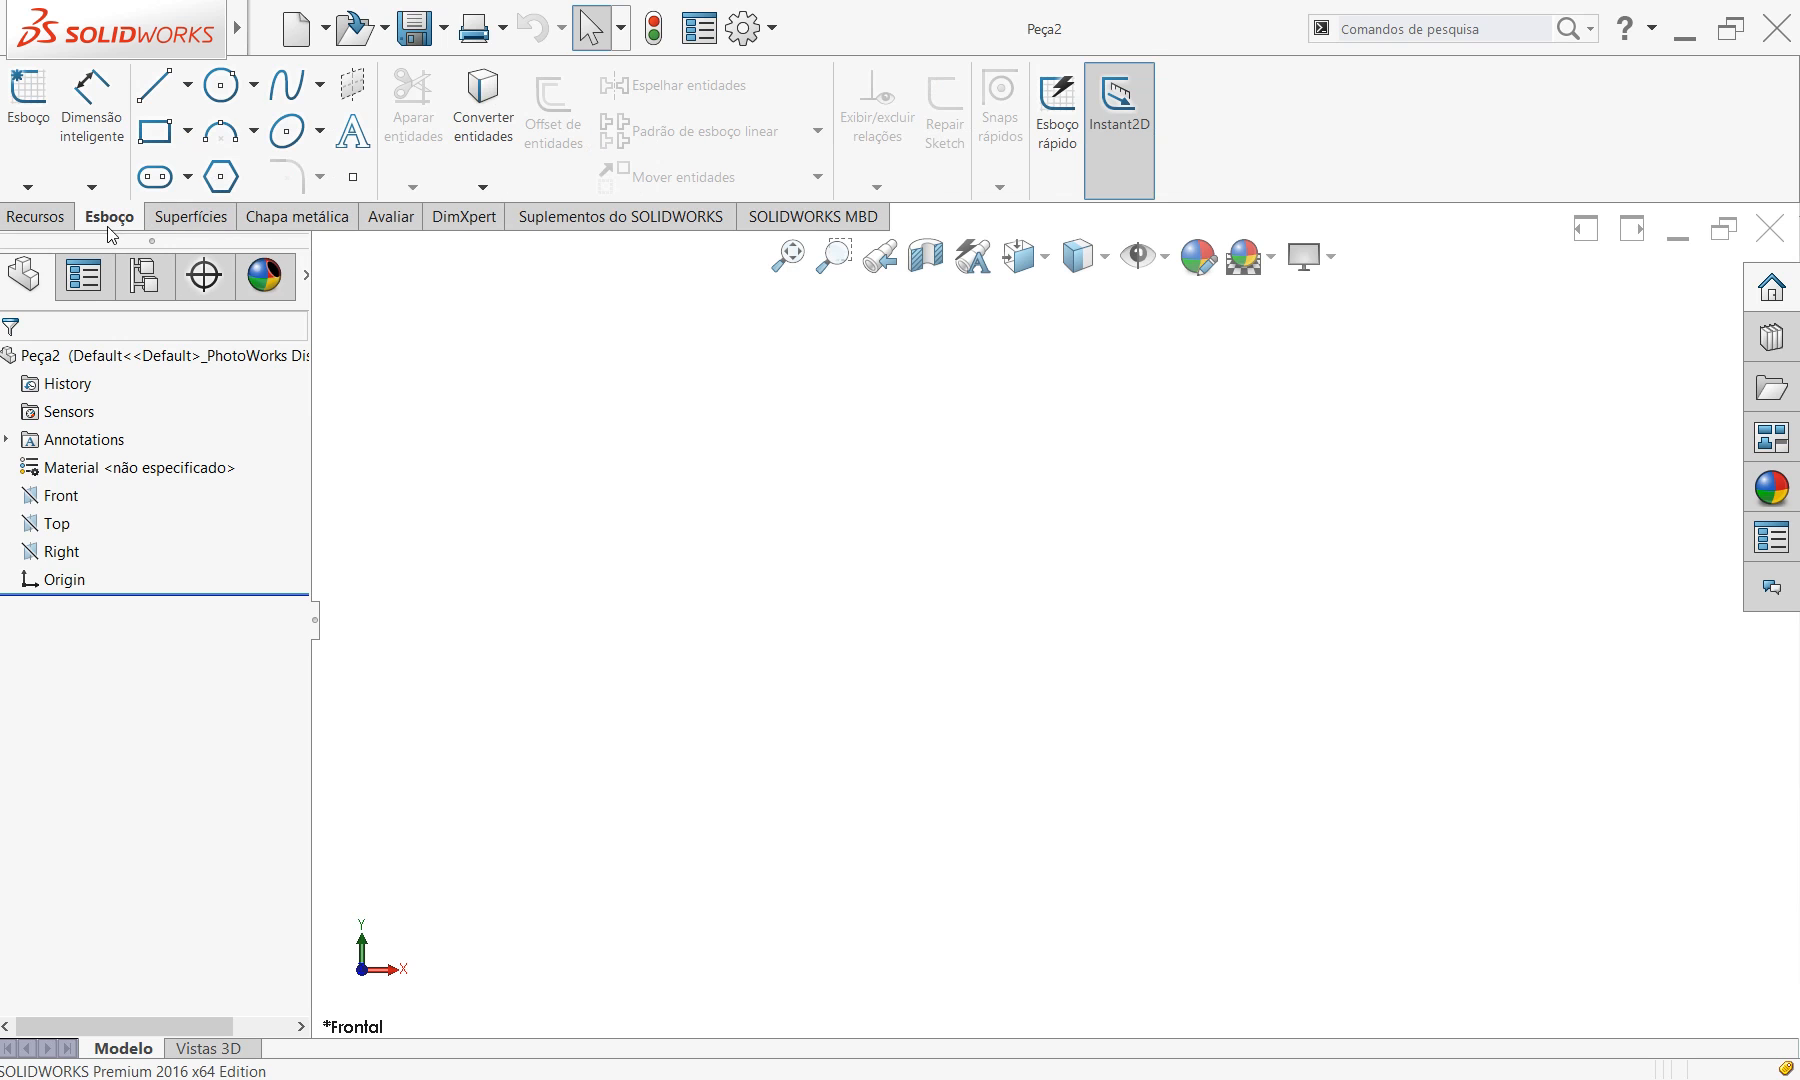
click(189, 133)
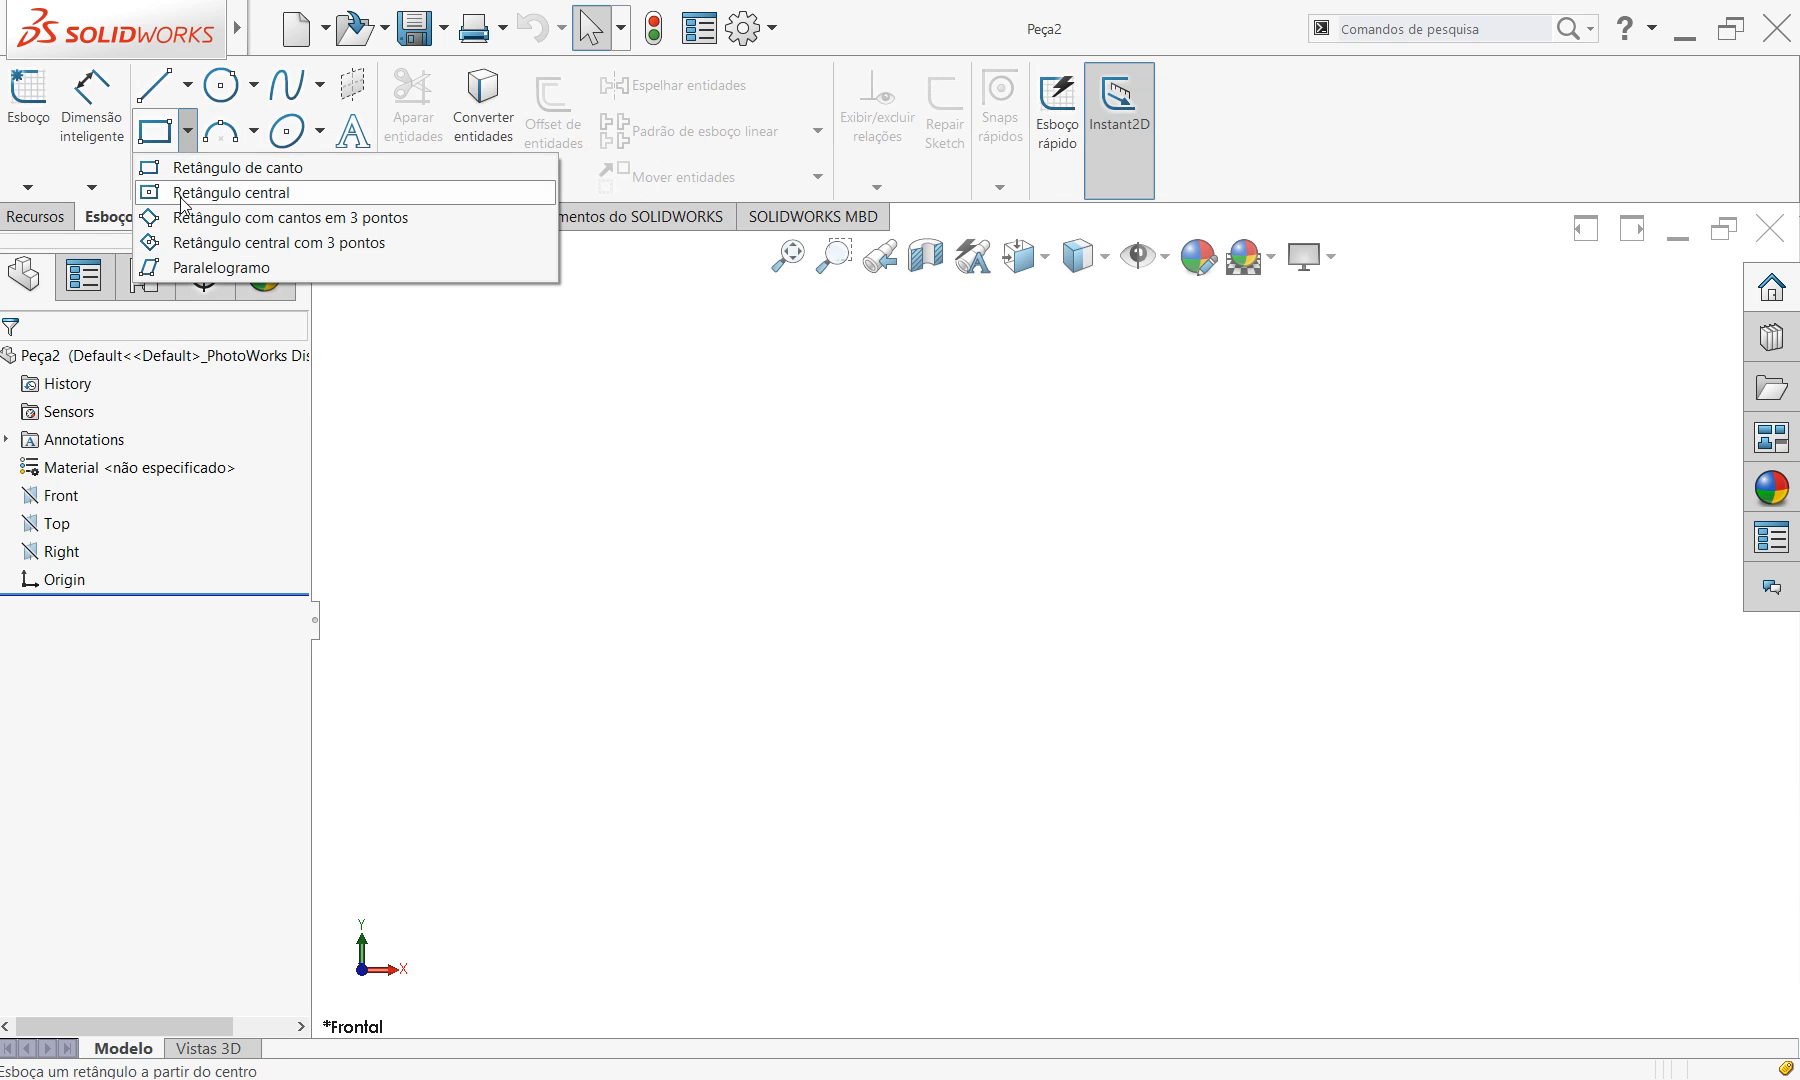
click(235, 185)
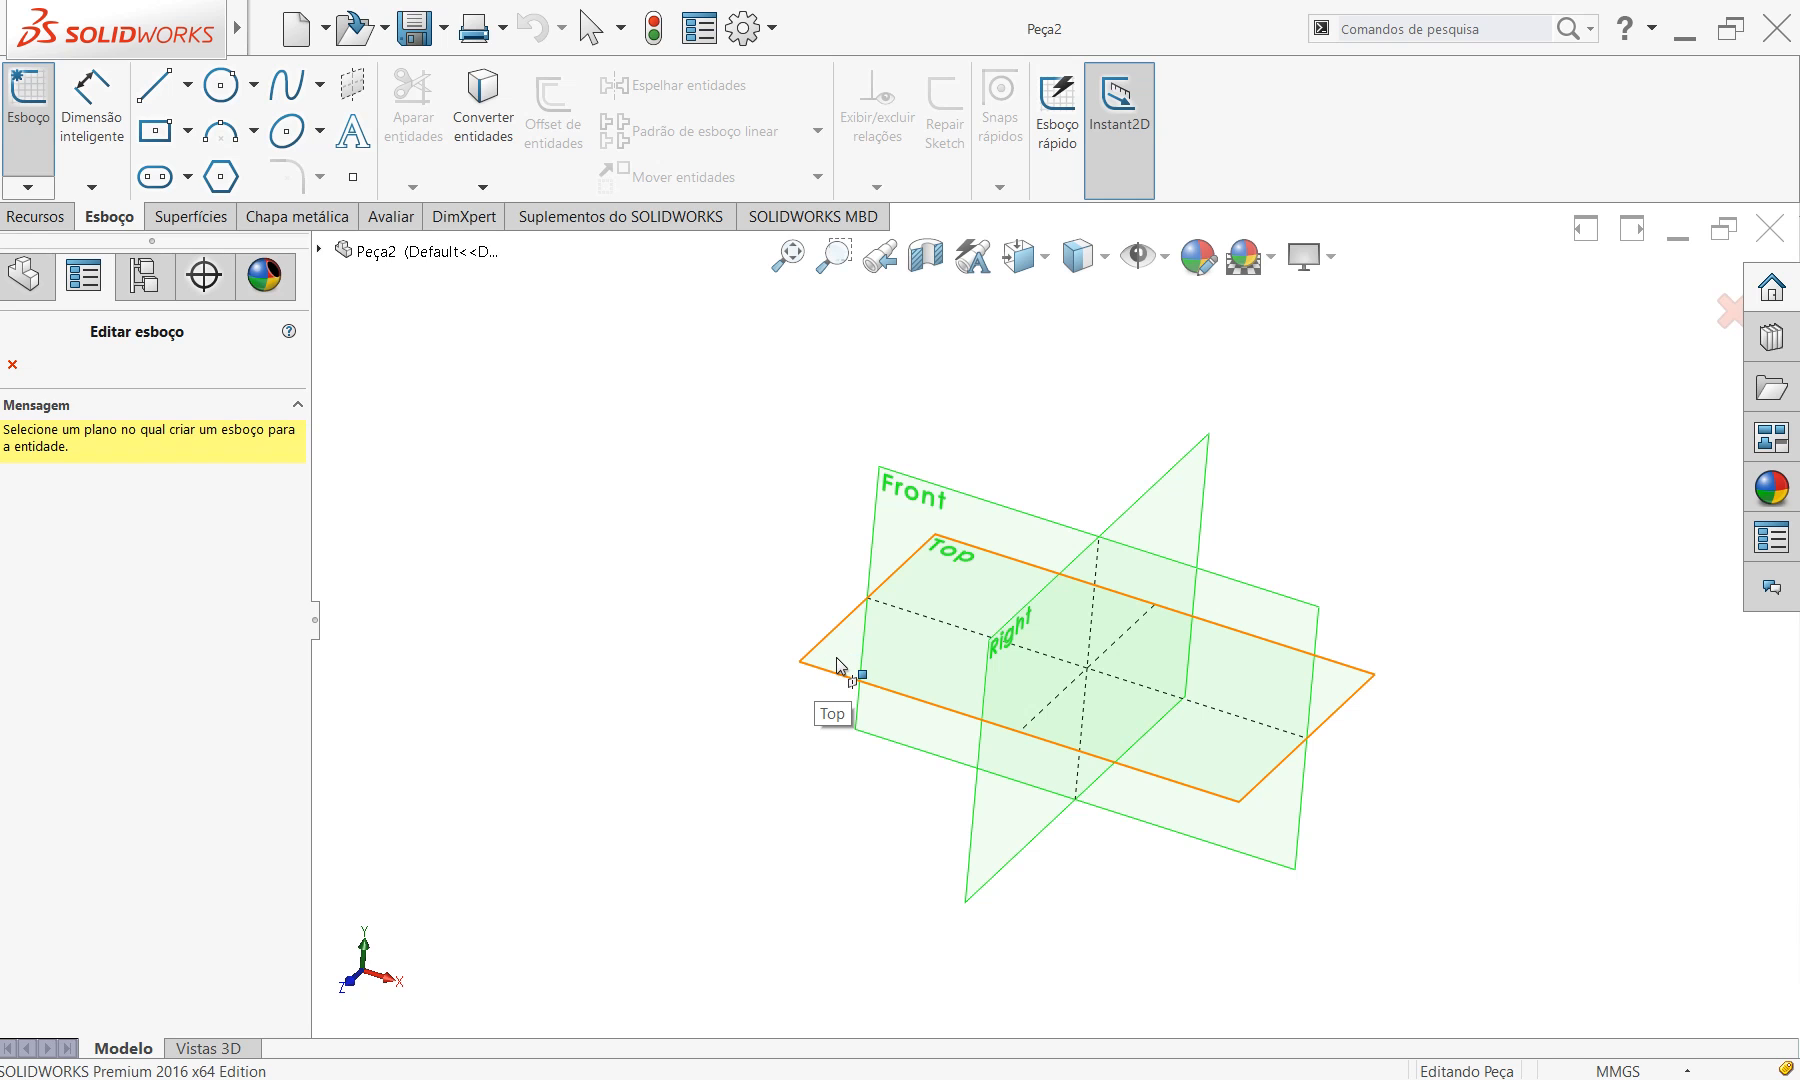
click(838, 664)
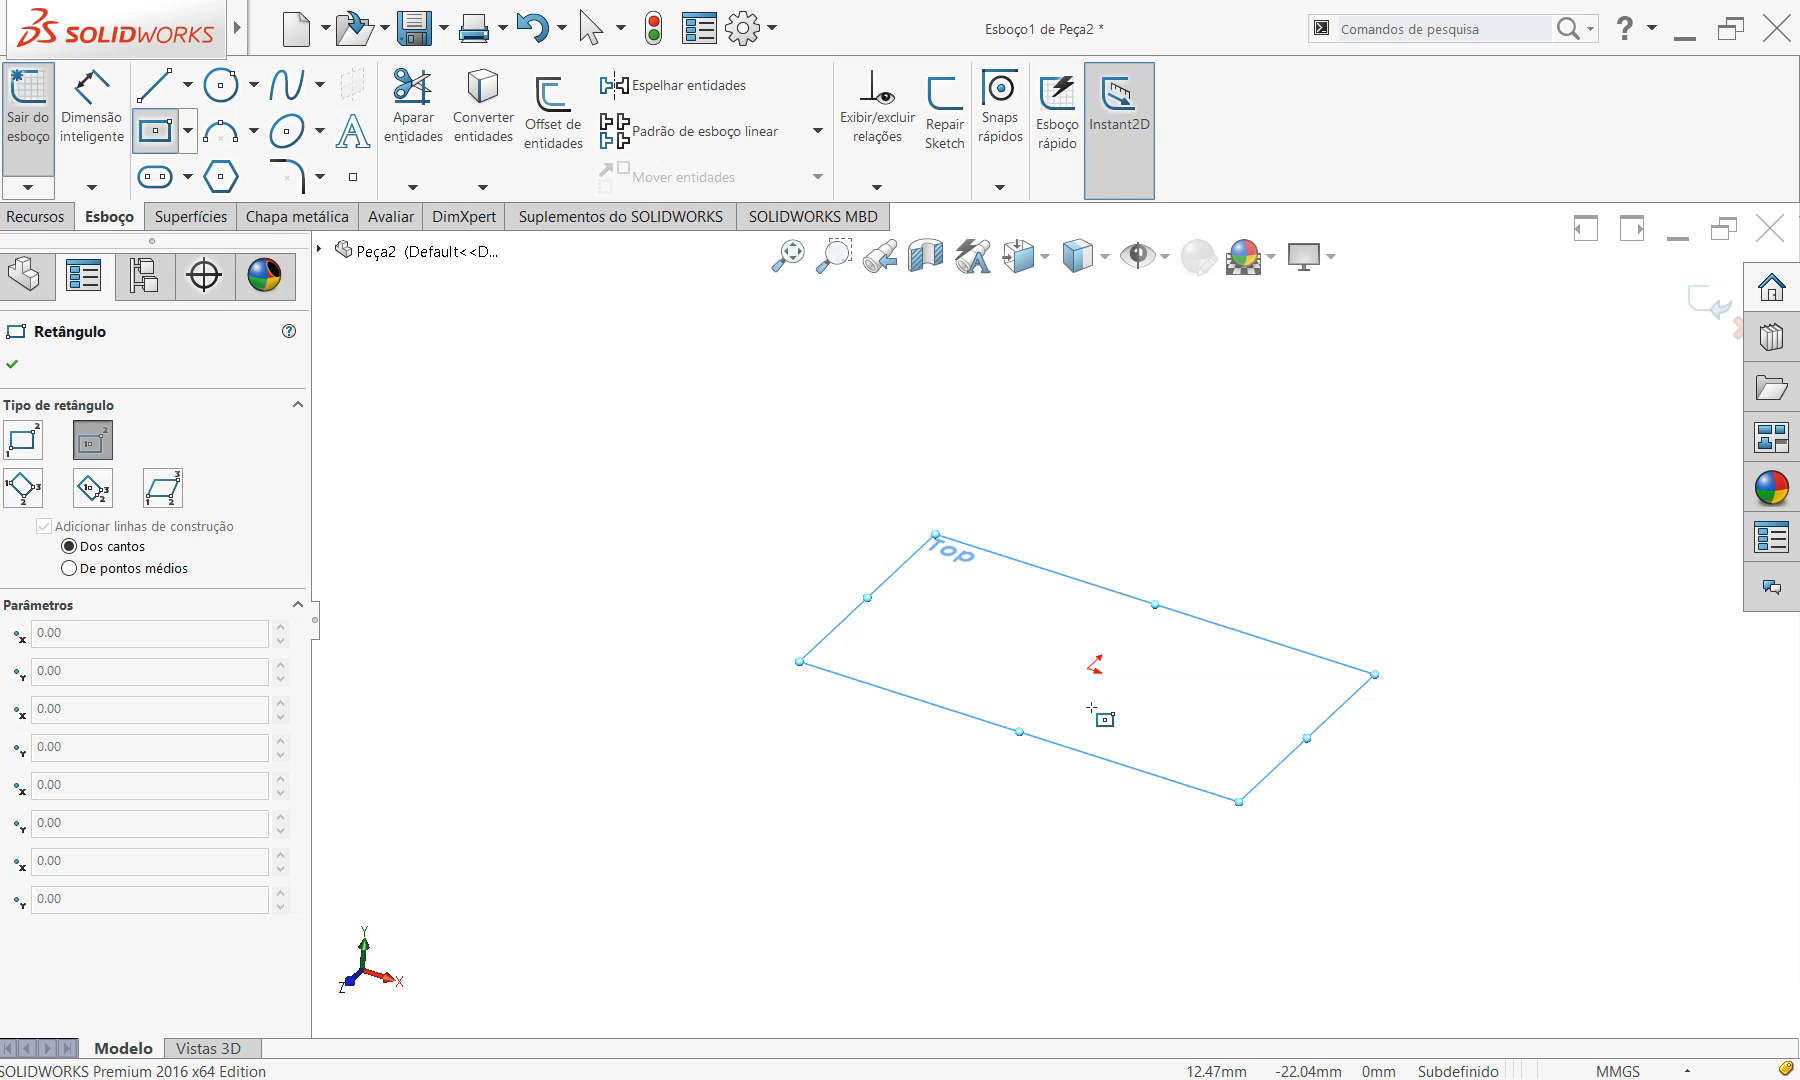
key(ctrl+8)
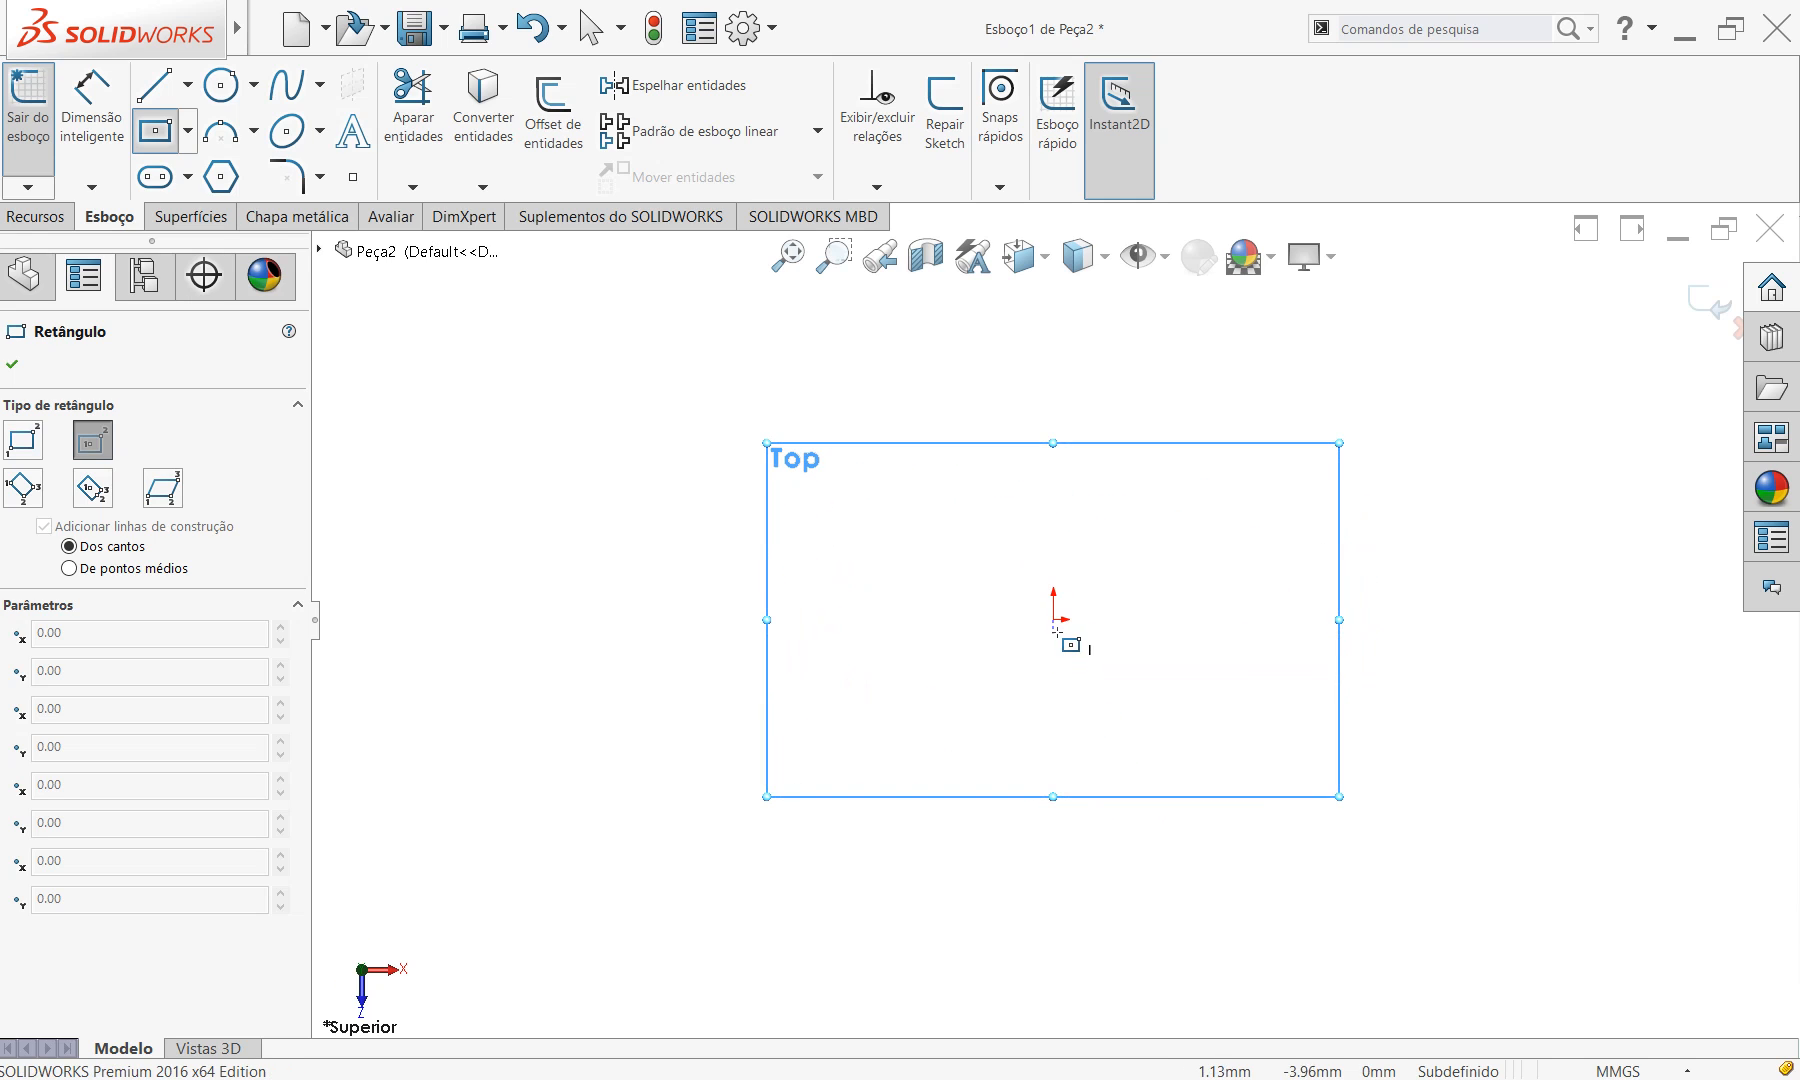
click(1053, 620)
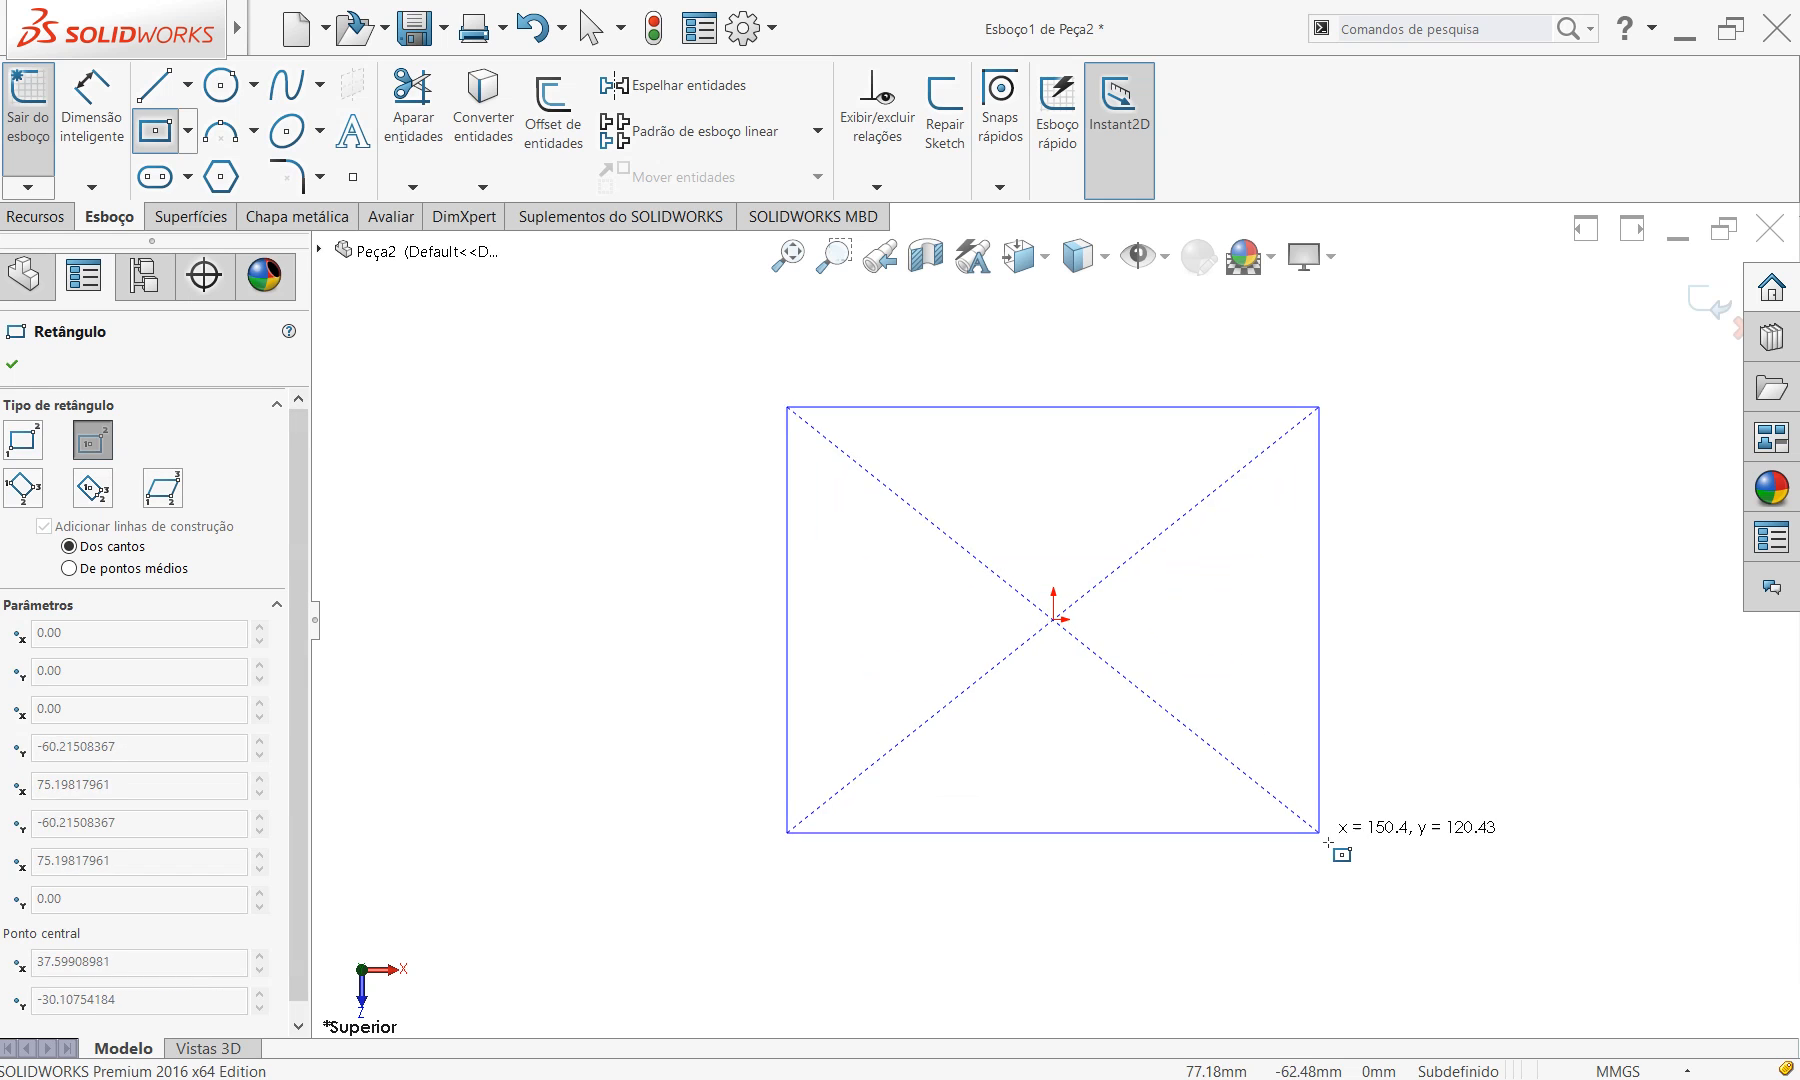
click(1456, 859)
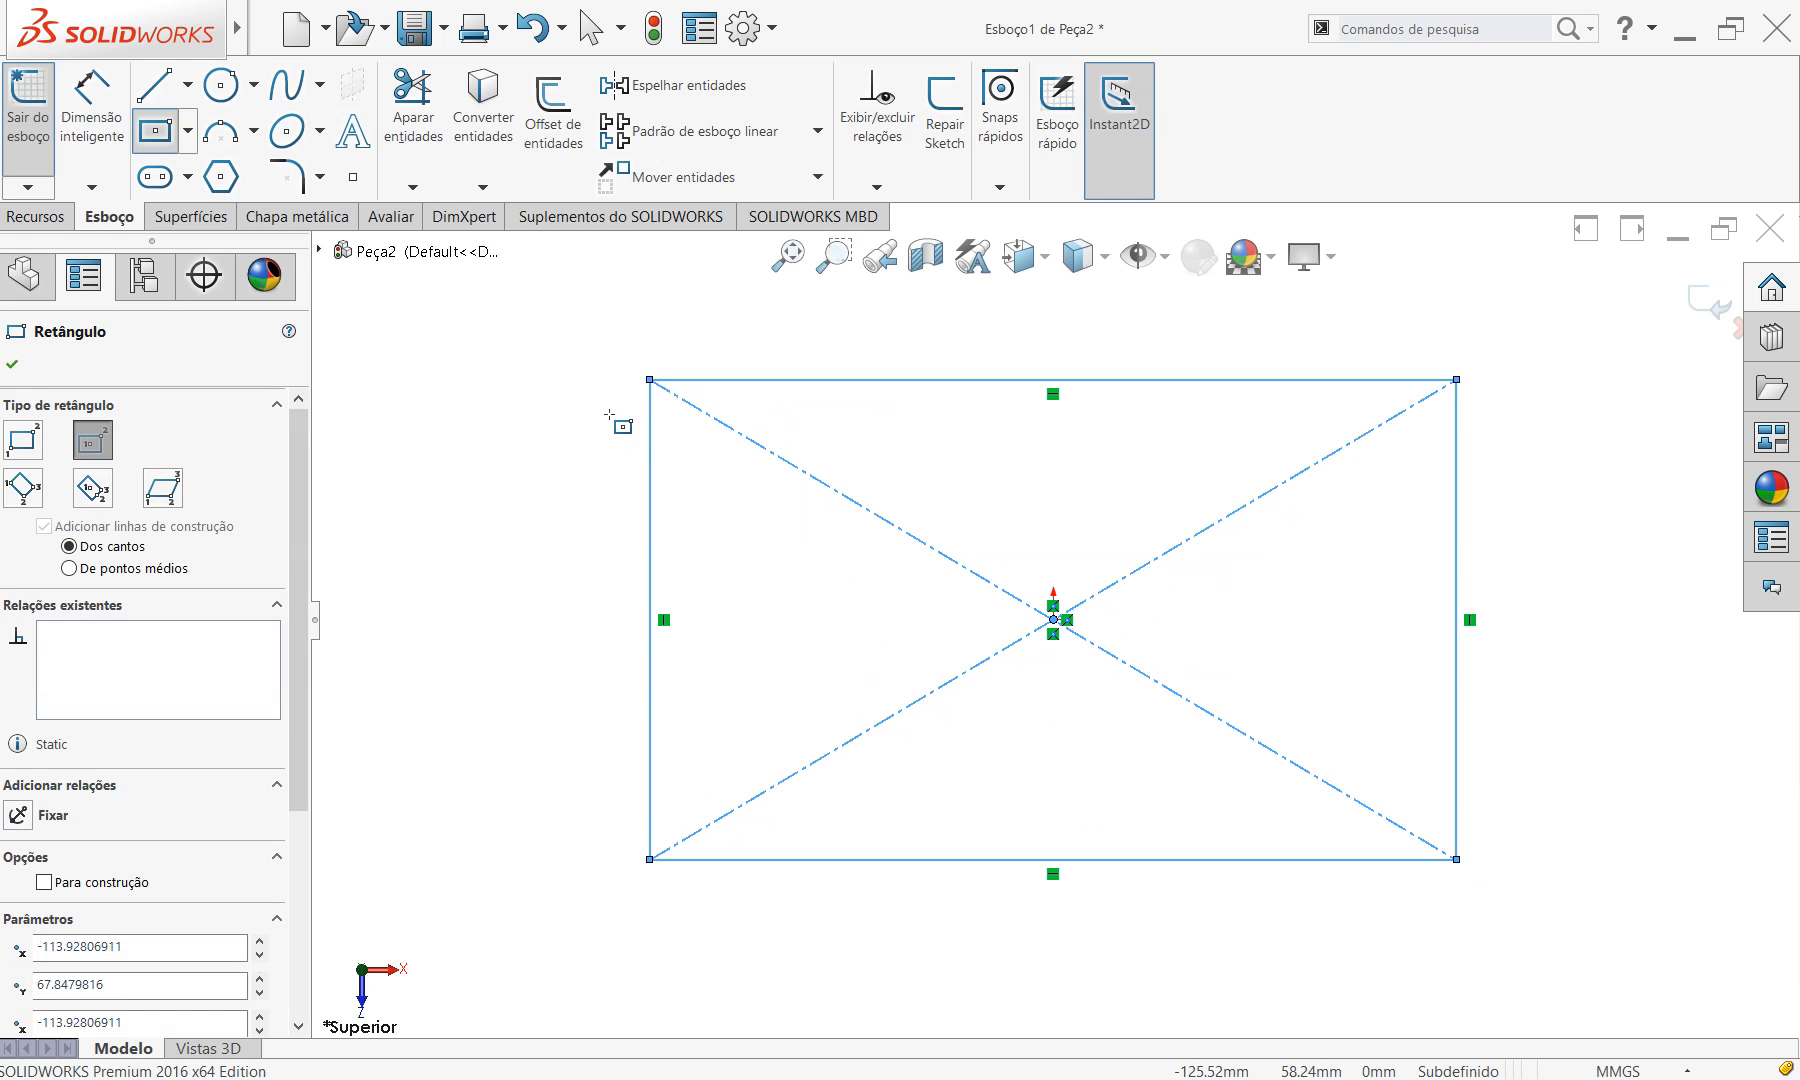
Dimension the rectangle's horizontal side to 150 mm and its vertical side to 100 mm.
click(95, 120)
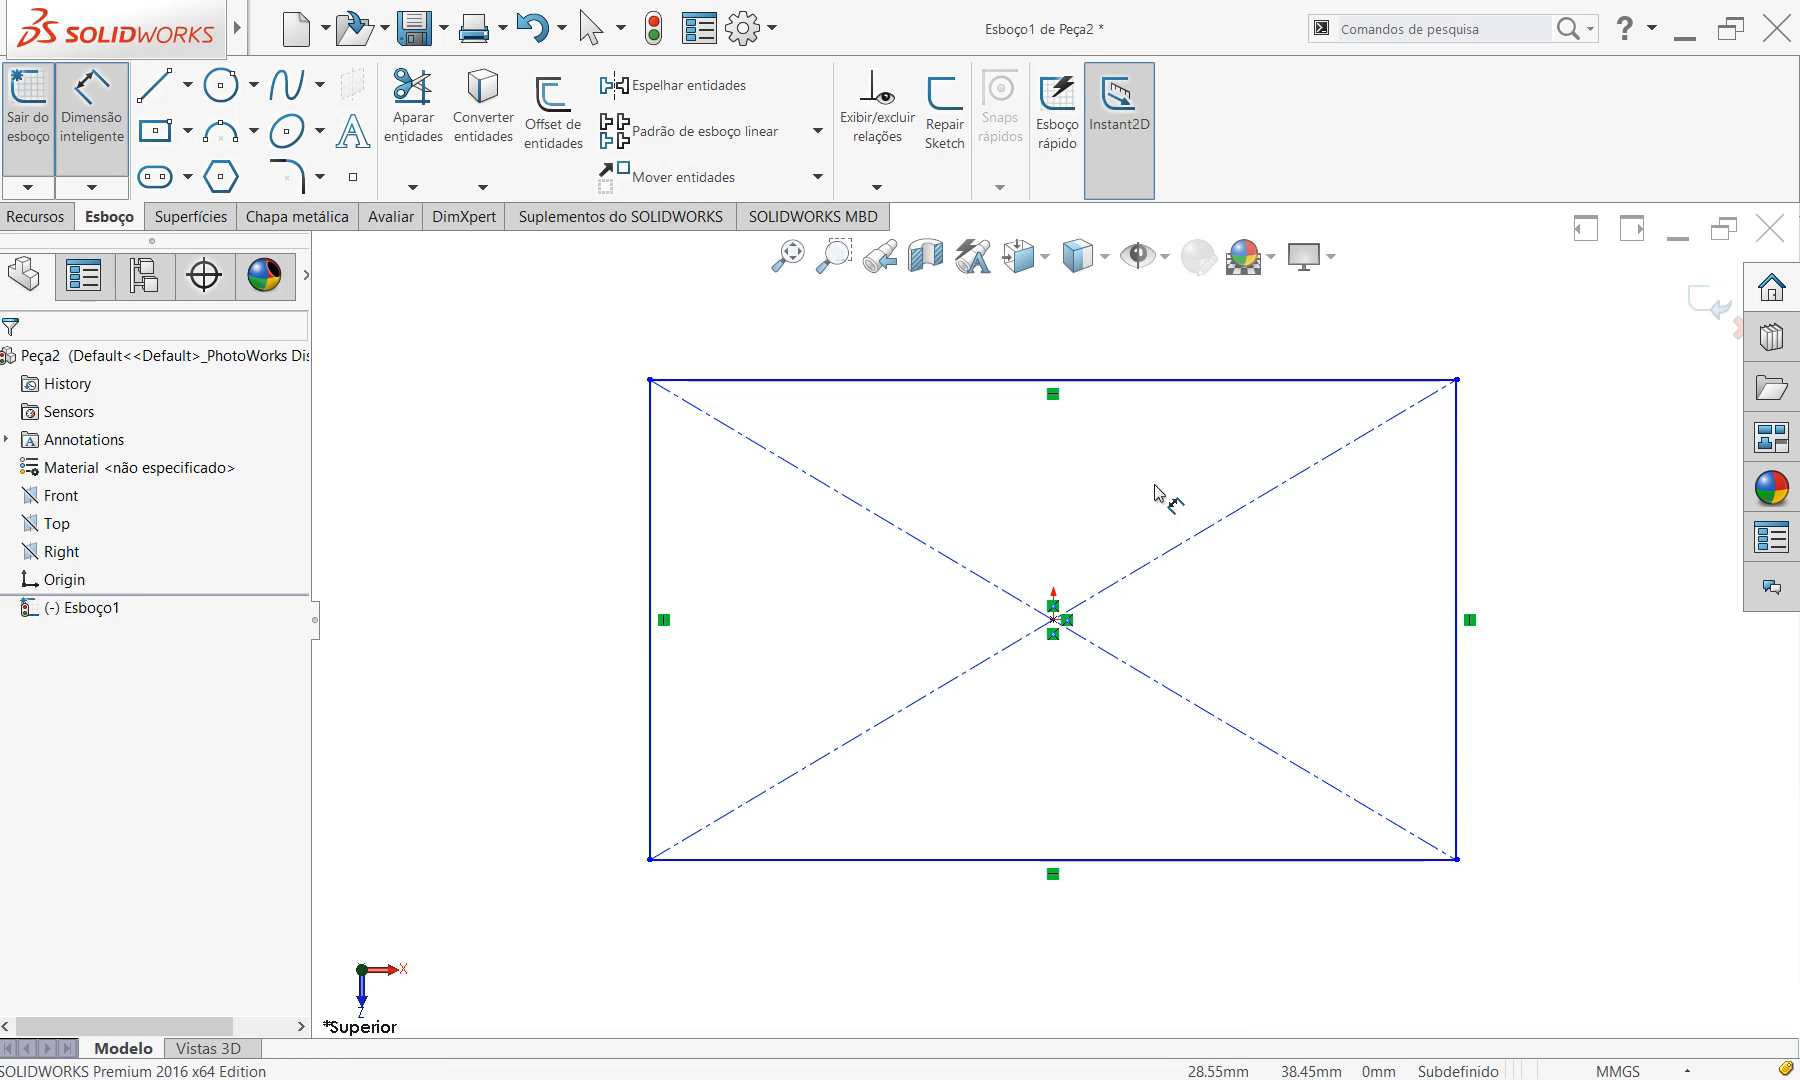
click(1133, 385)
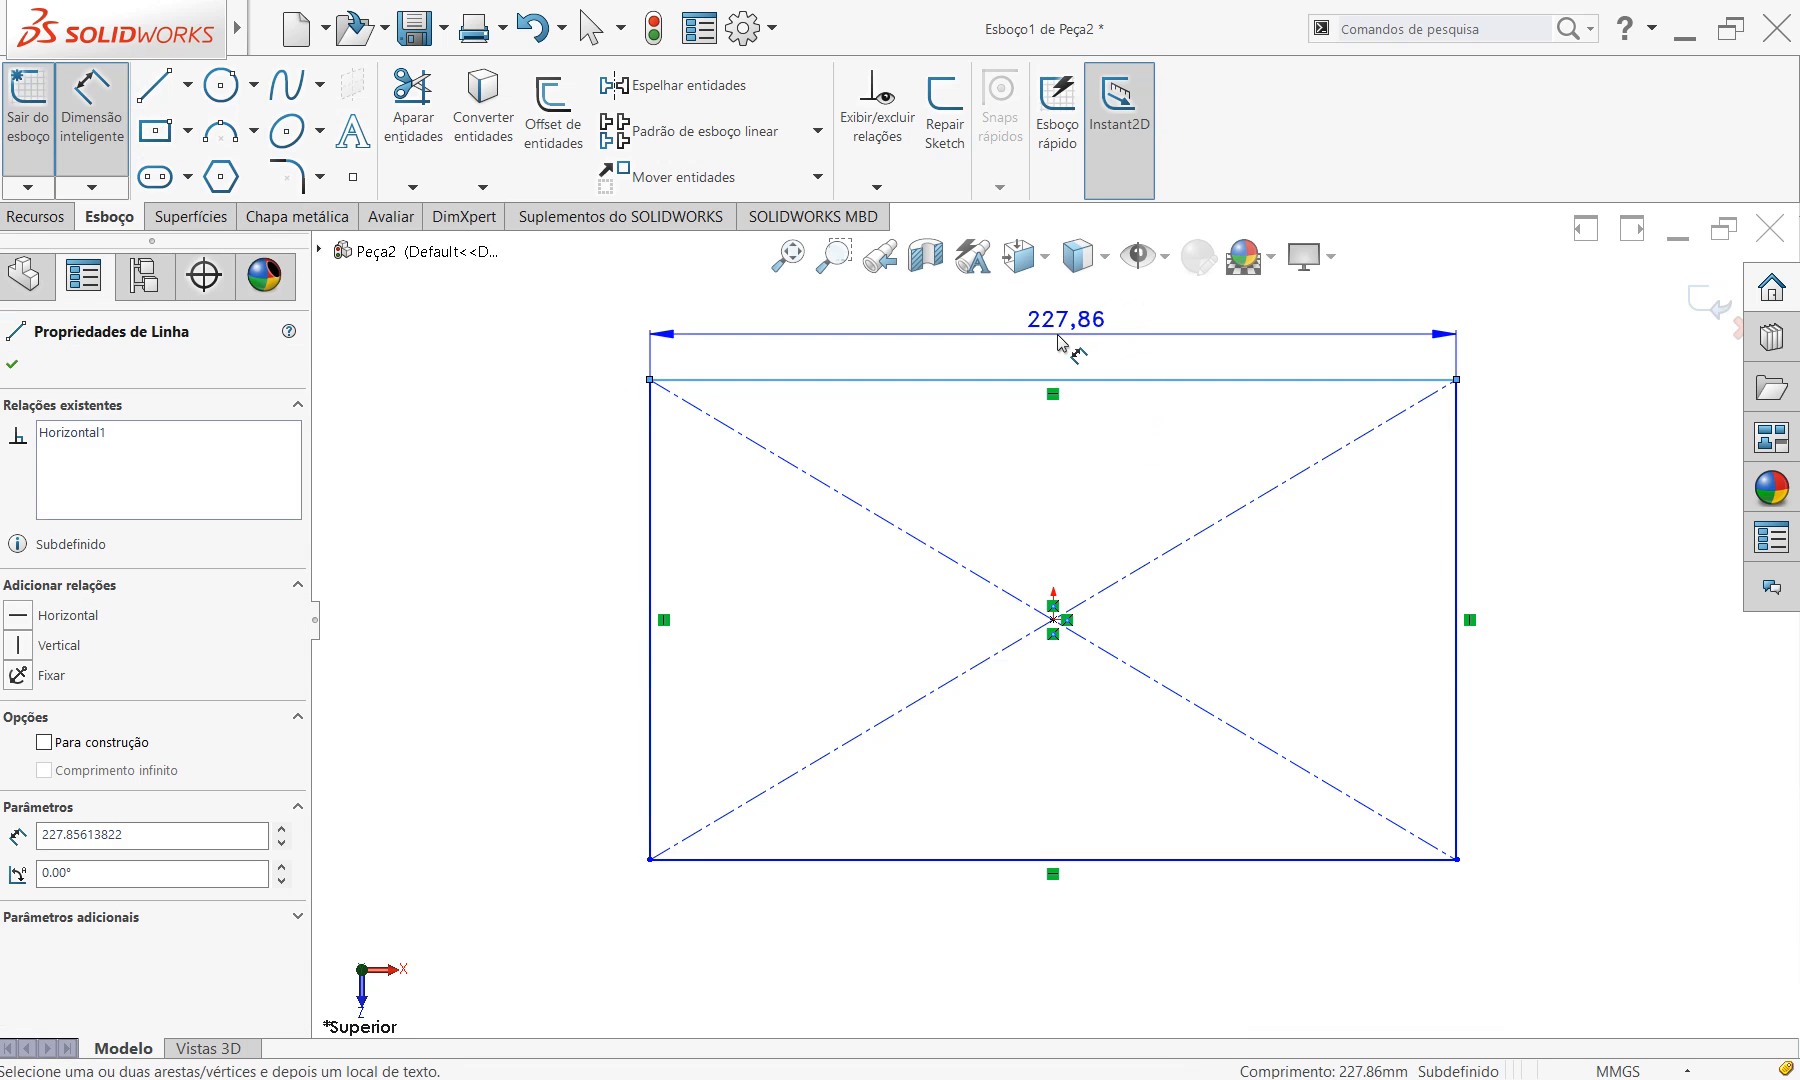
click(1057, 342)
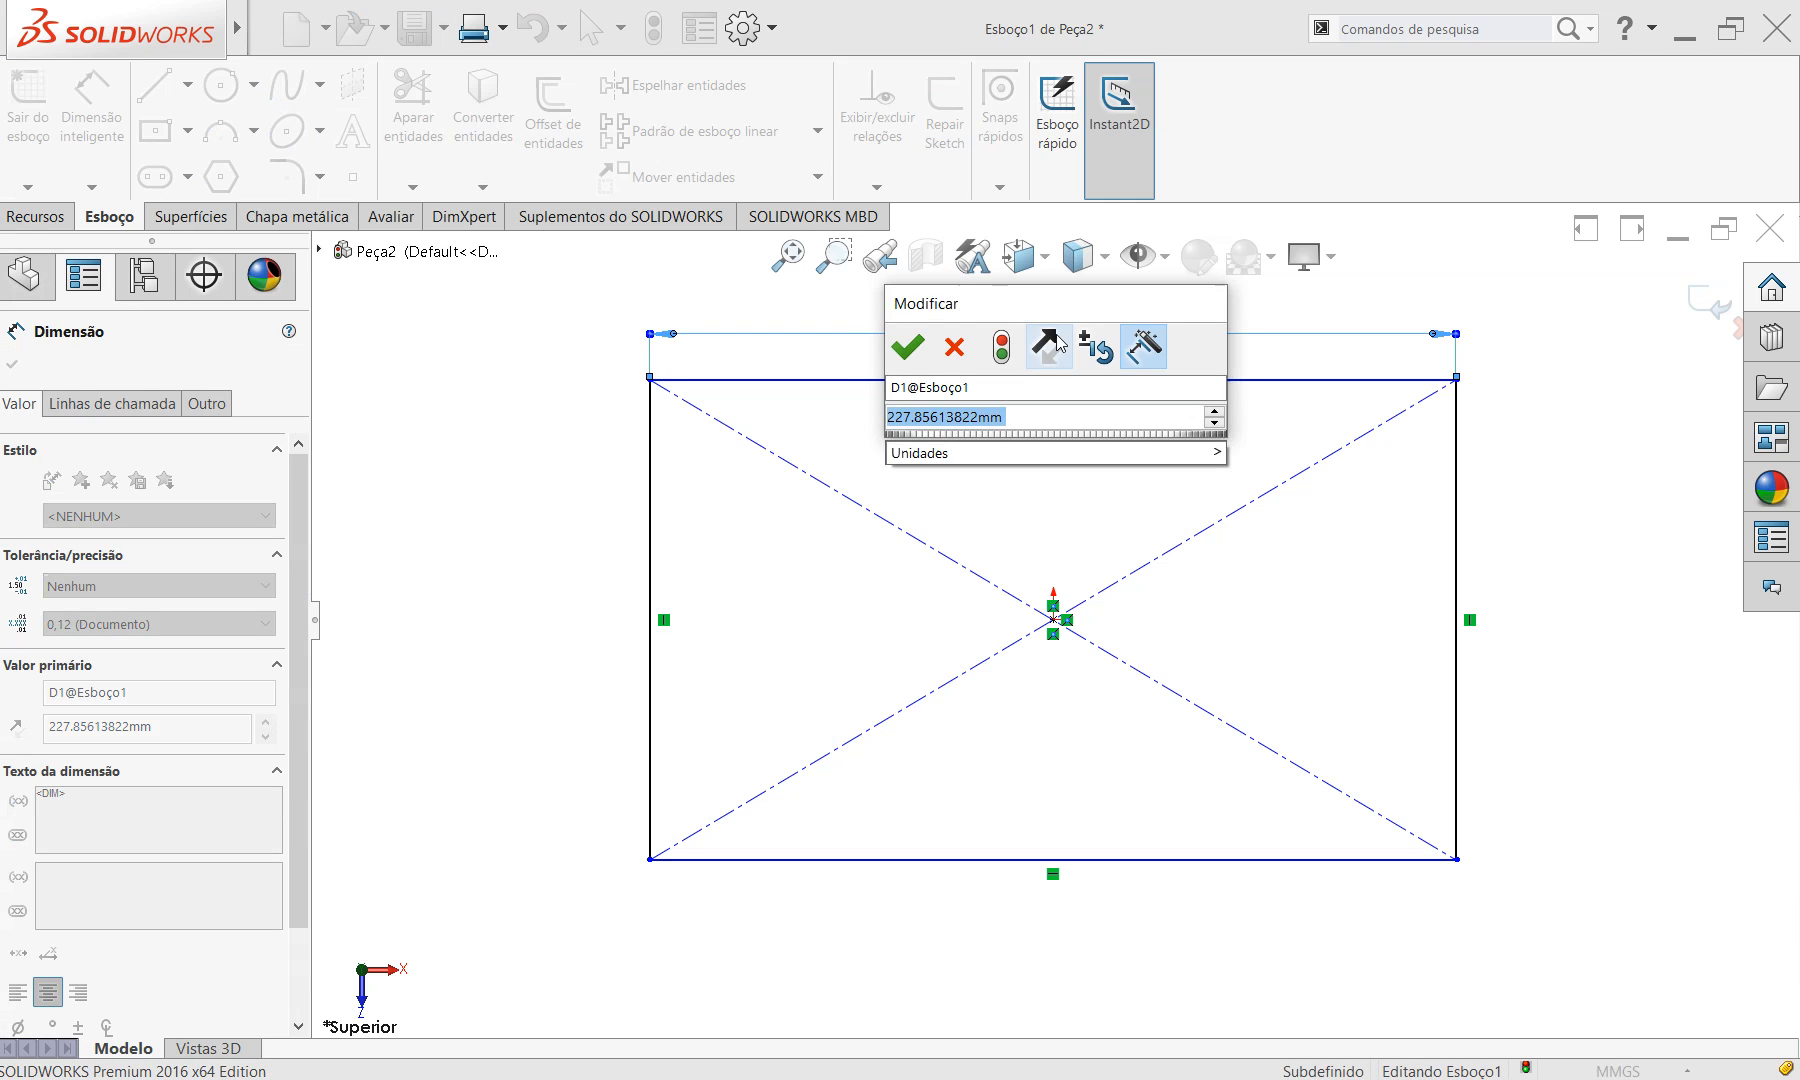
text(150)
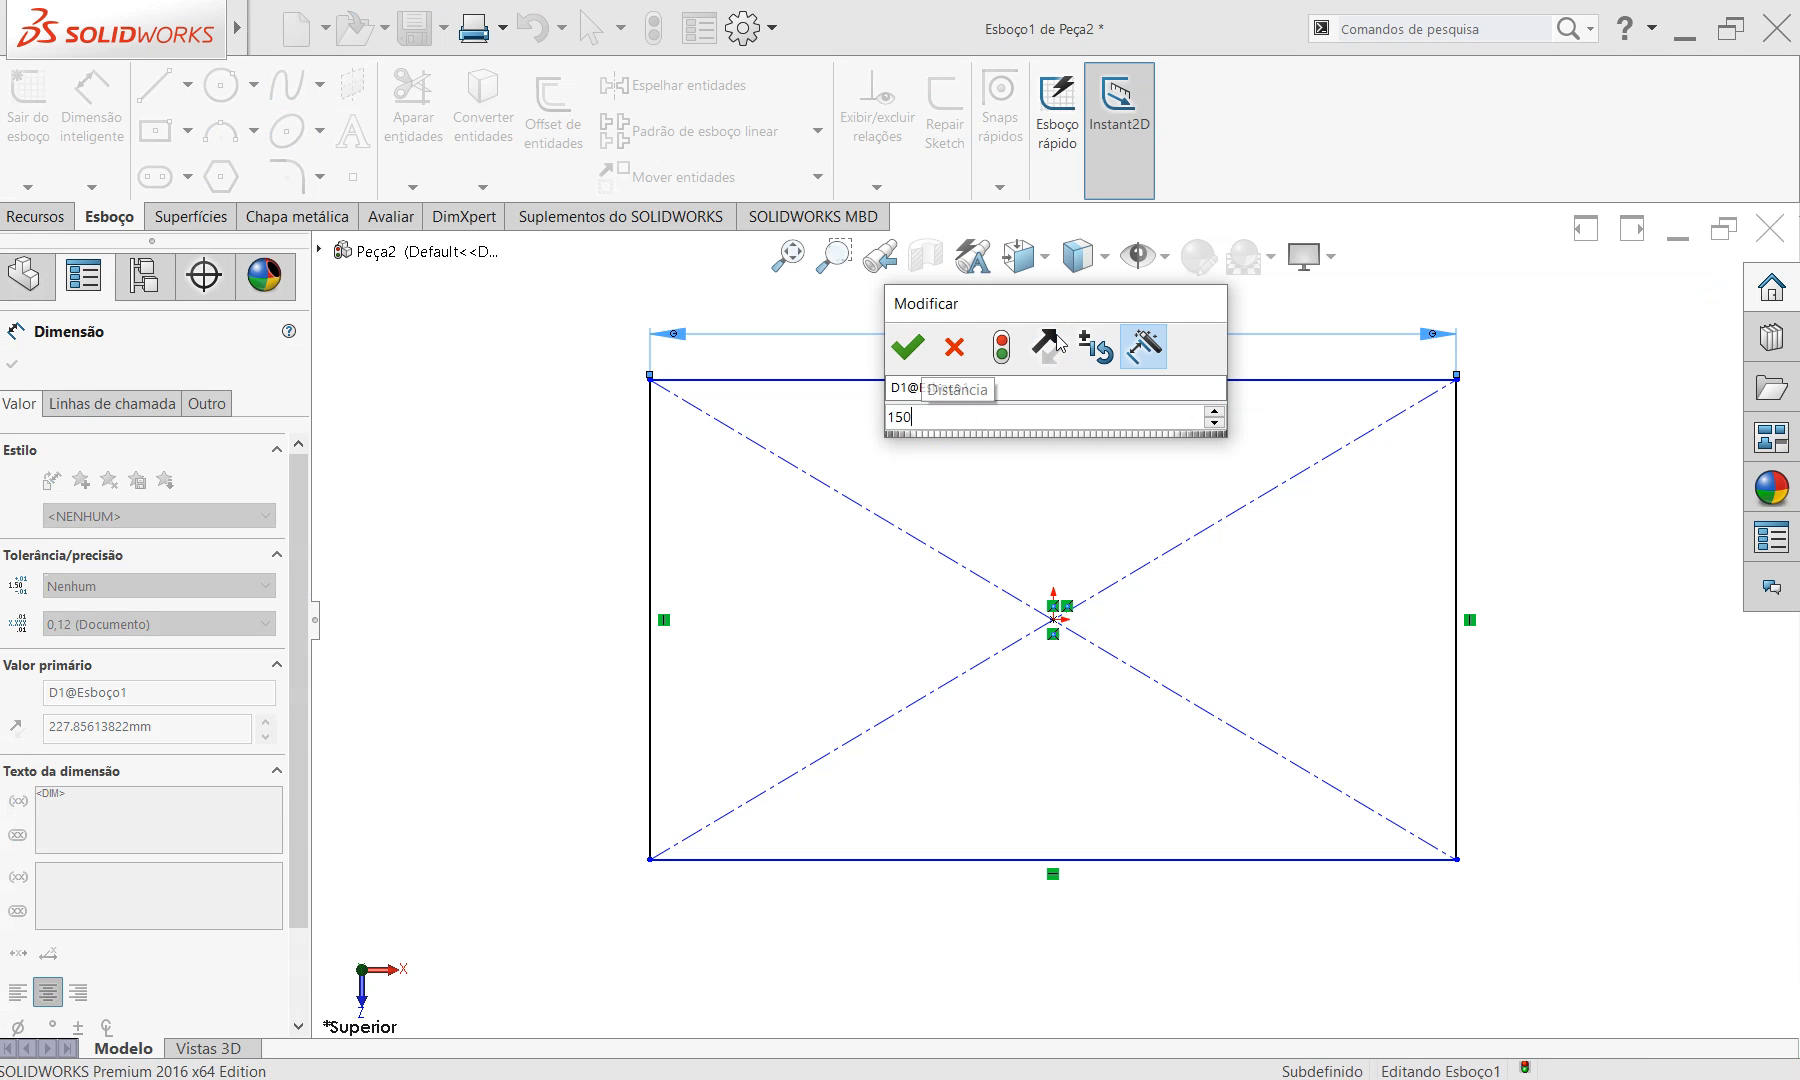
key(Return)
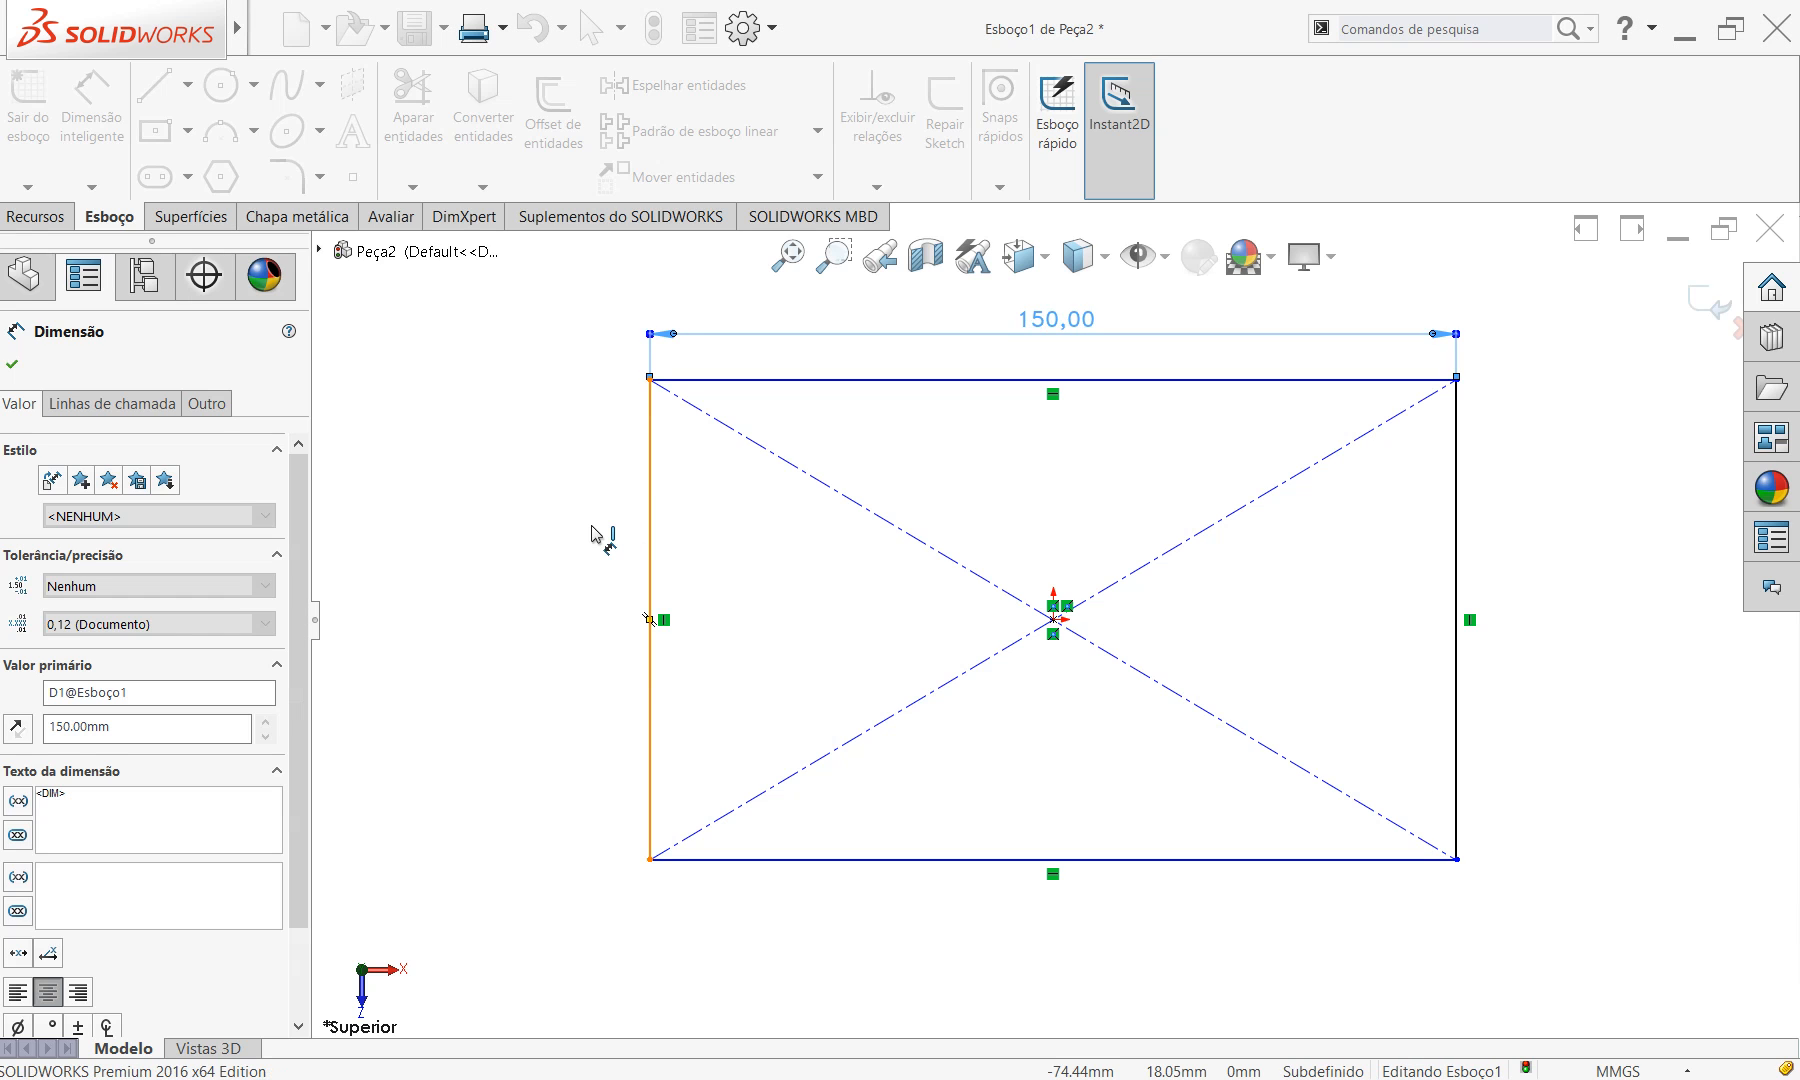
click(650, 527)
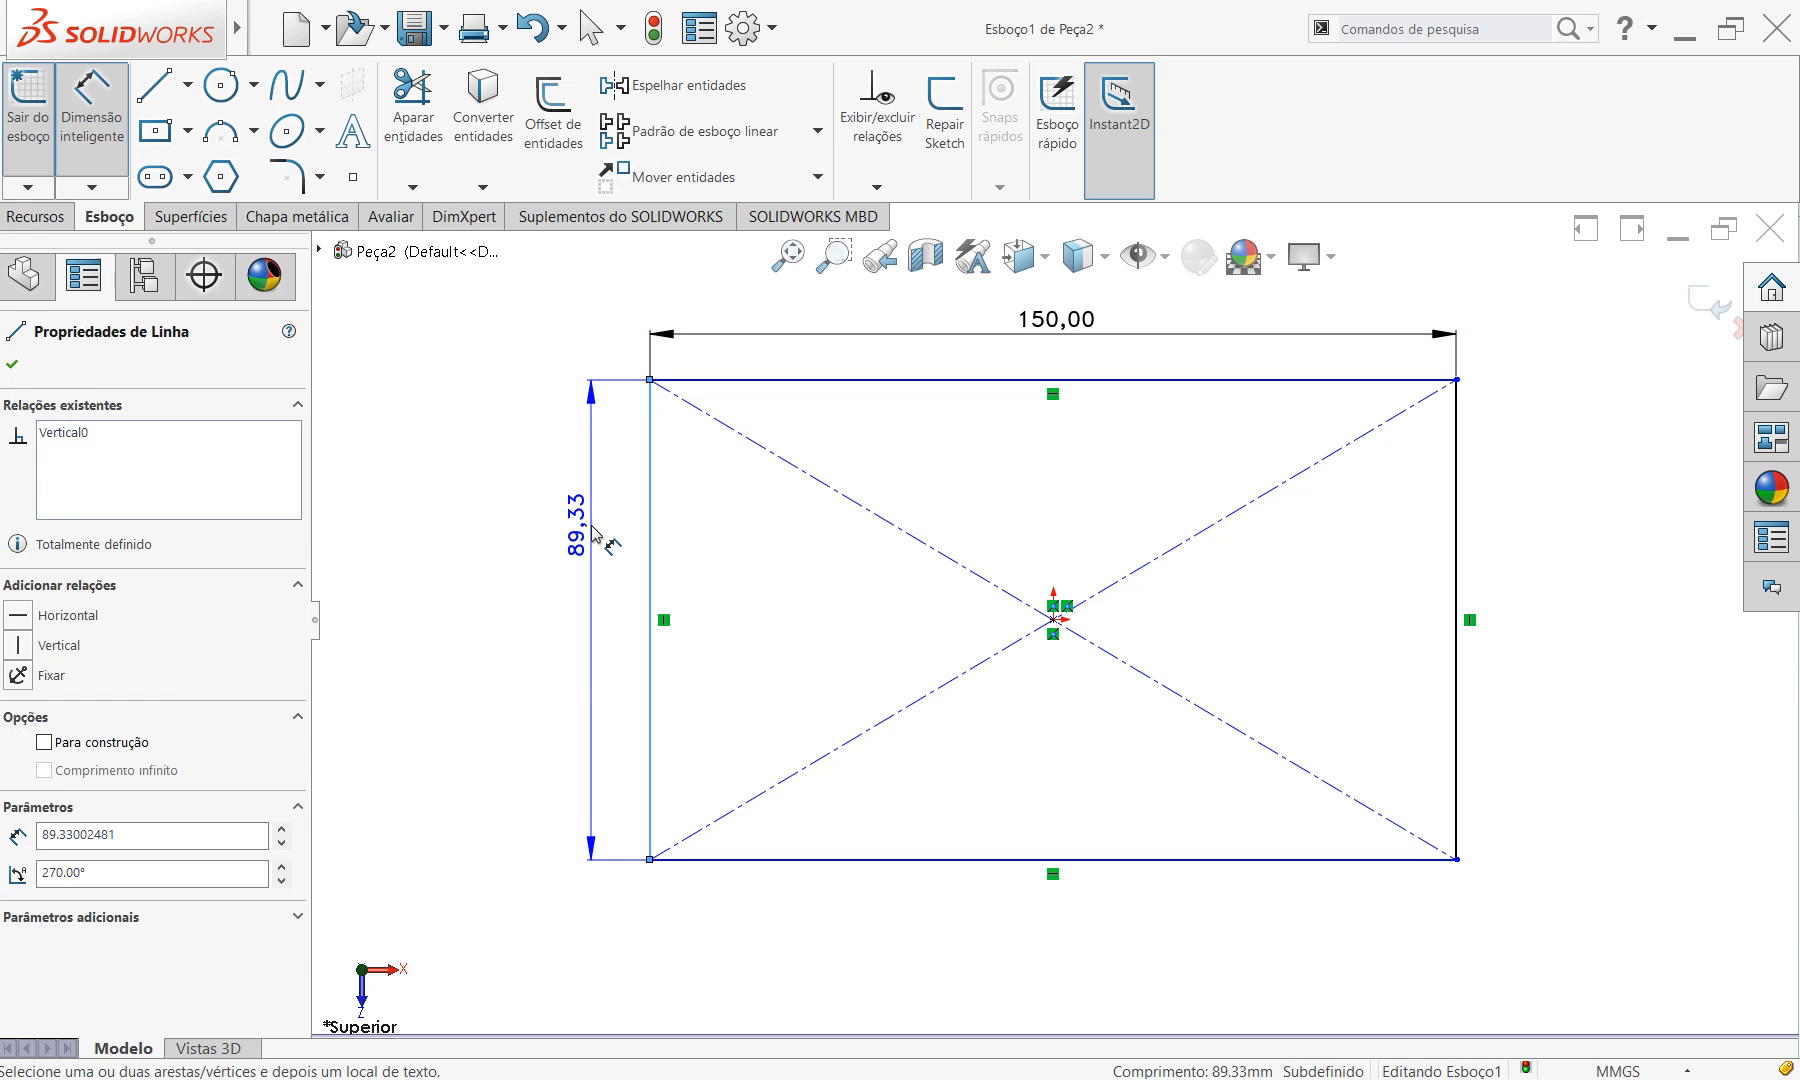
click(591, 525)
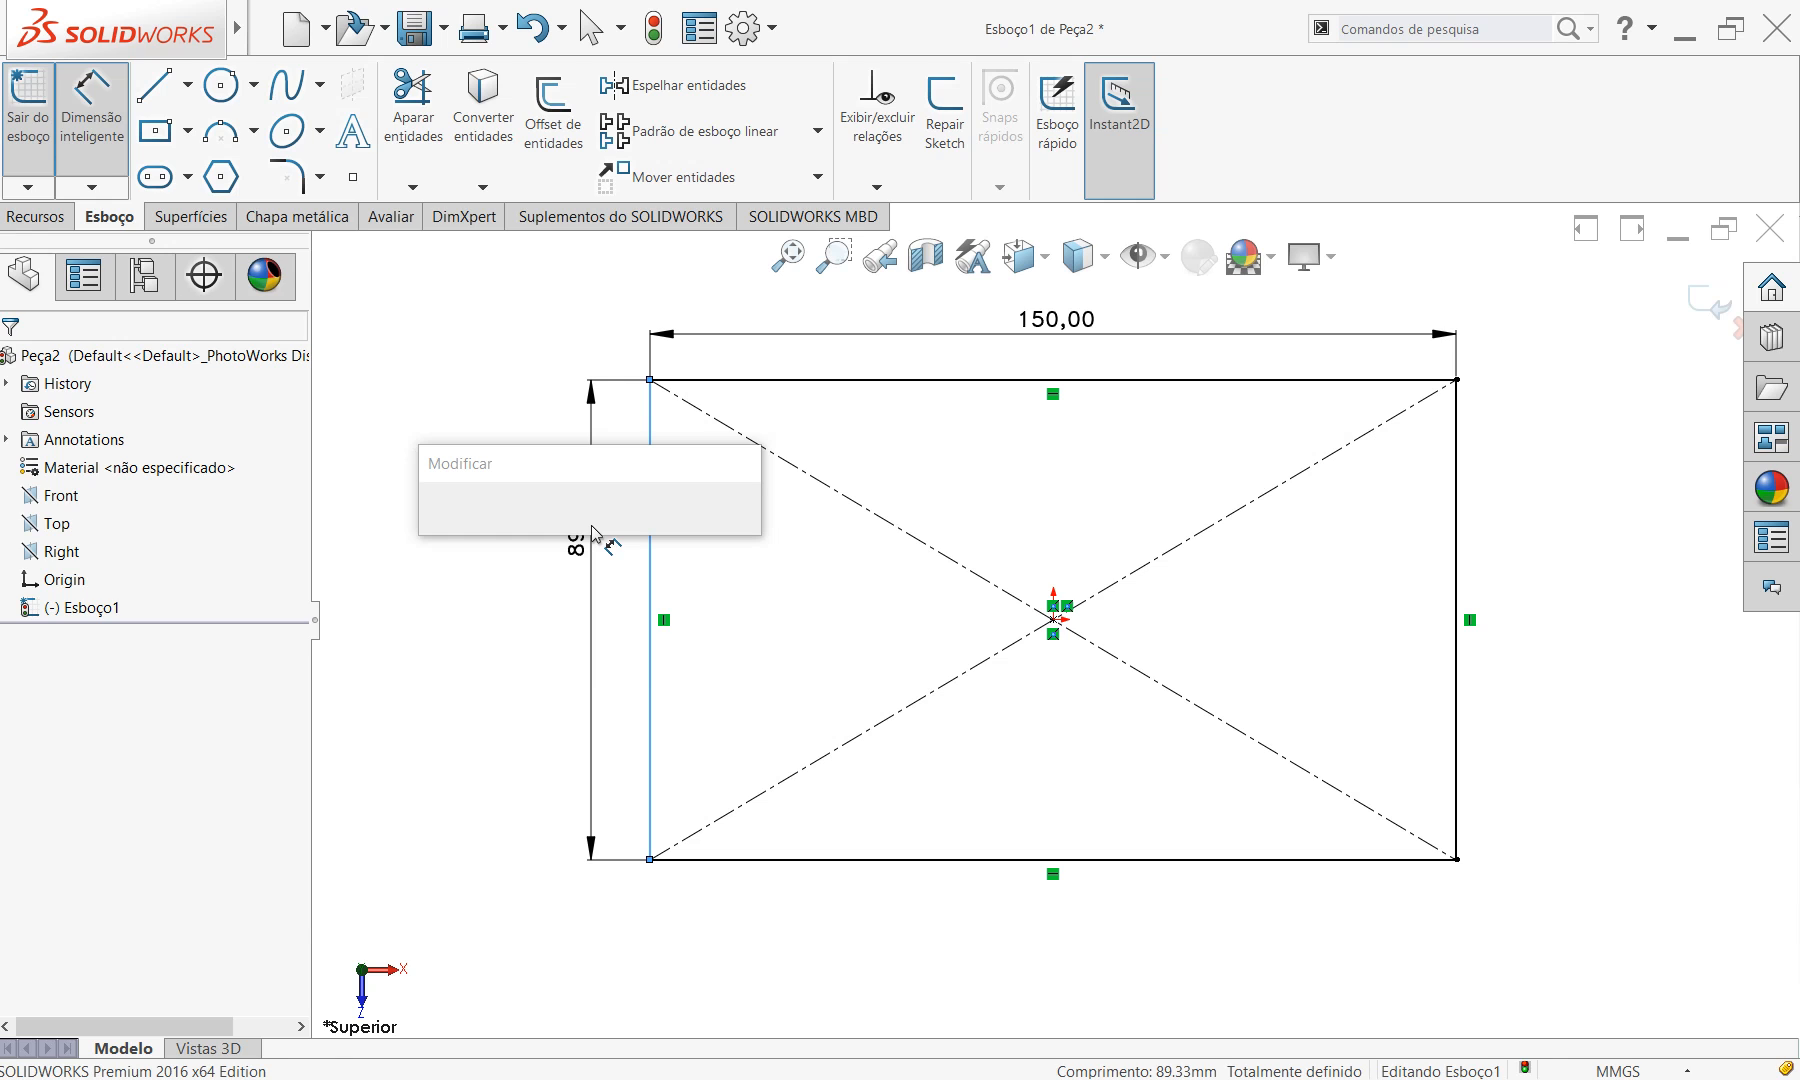
text(1)
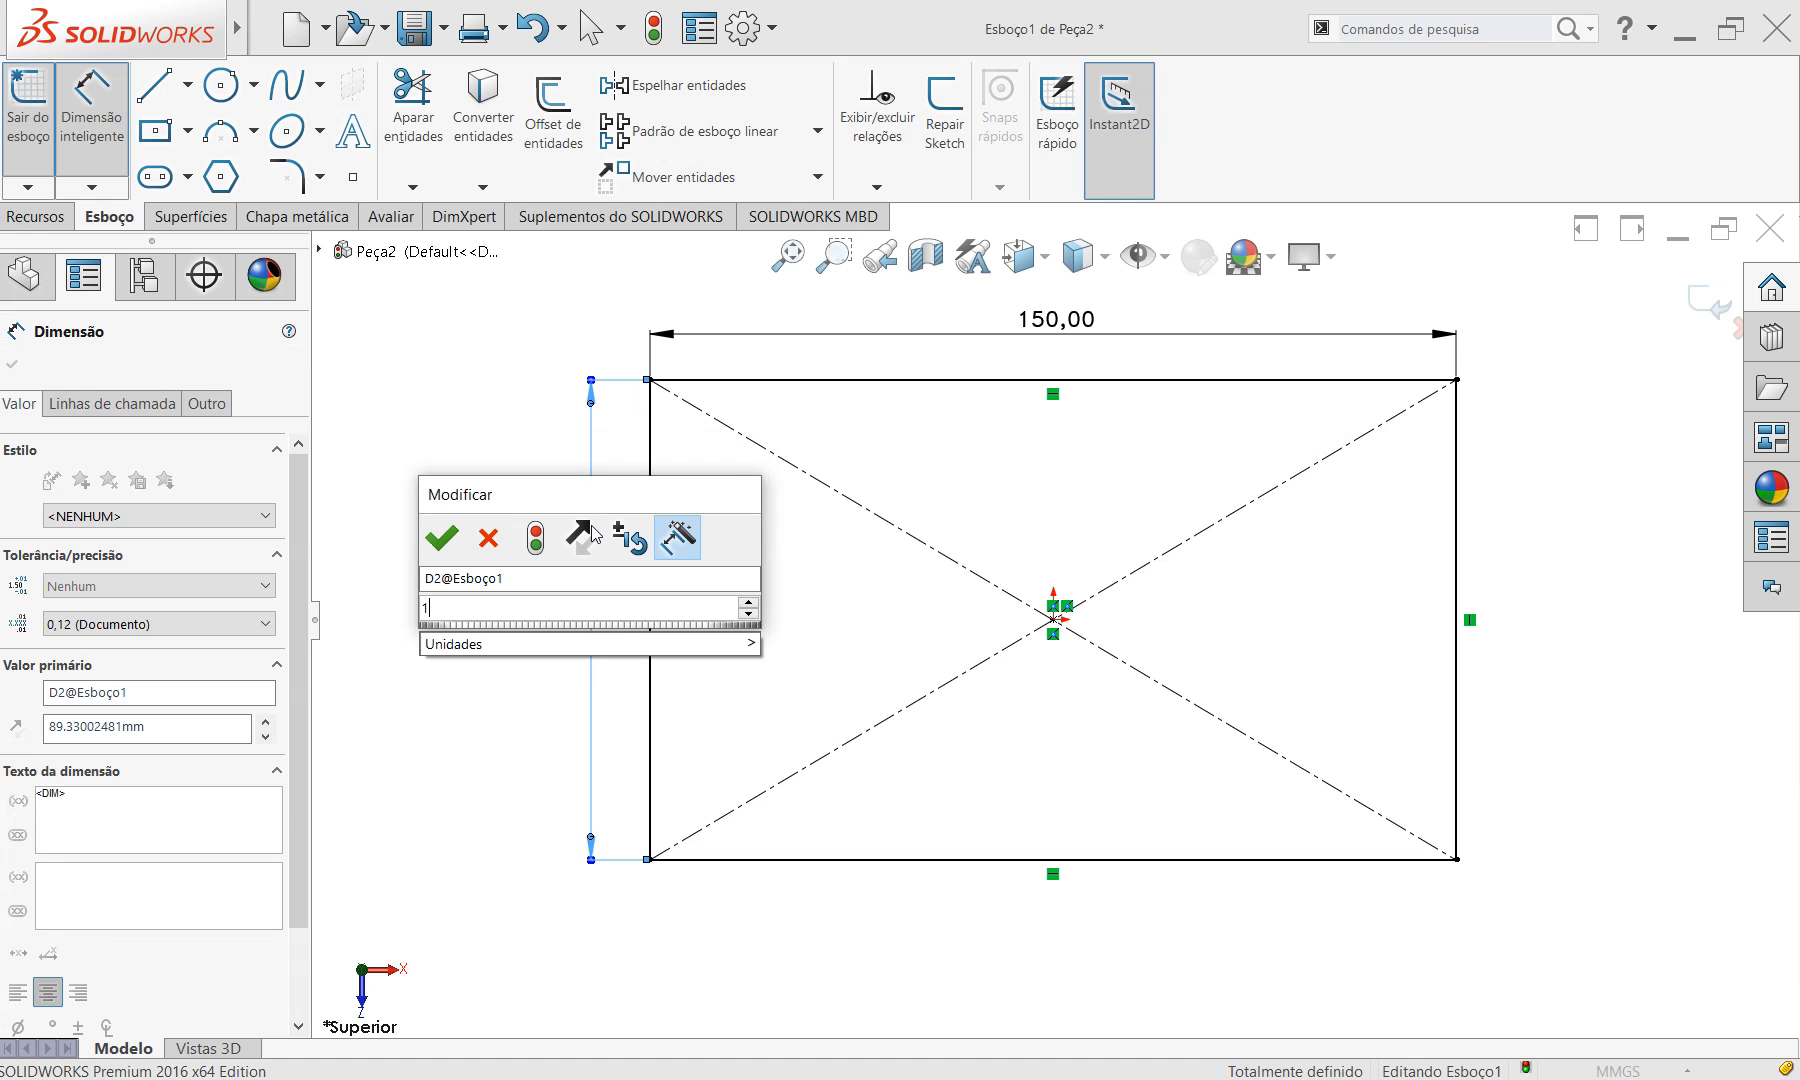
text(50,0)
key(Return)
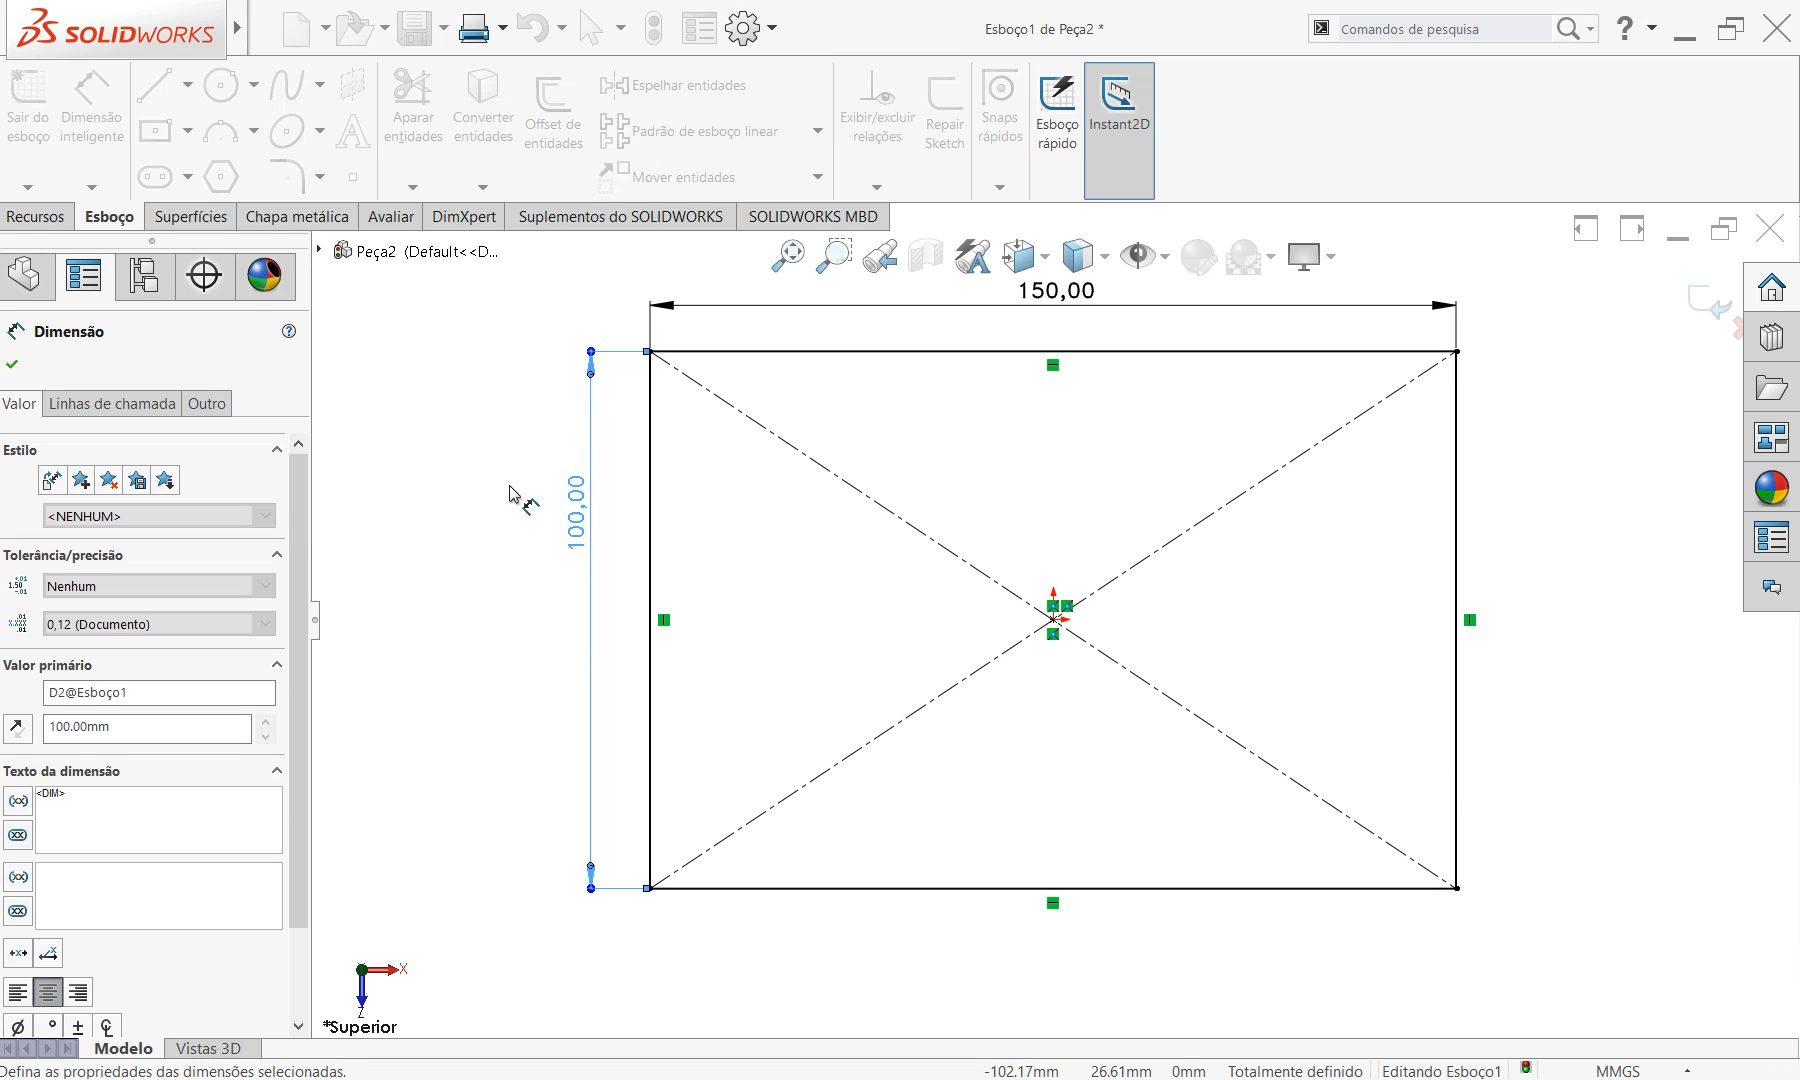
key(Escape)
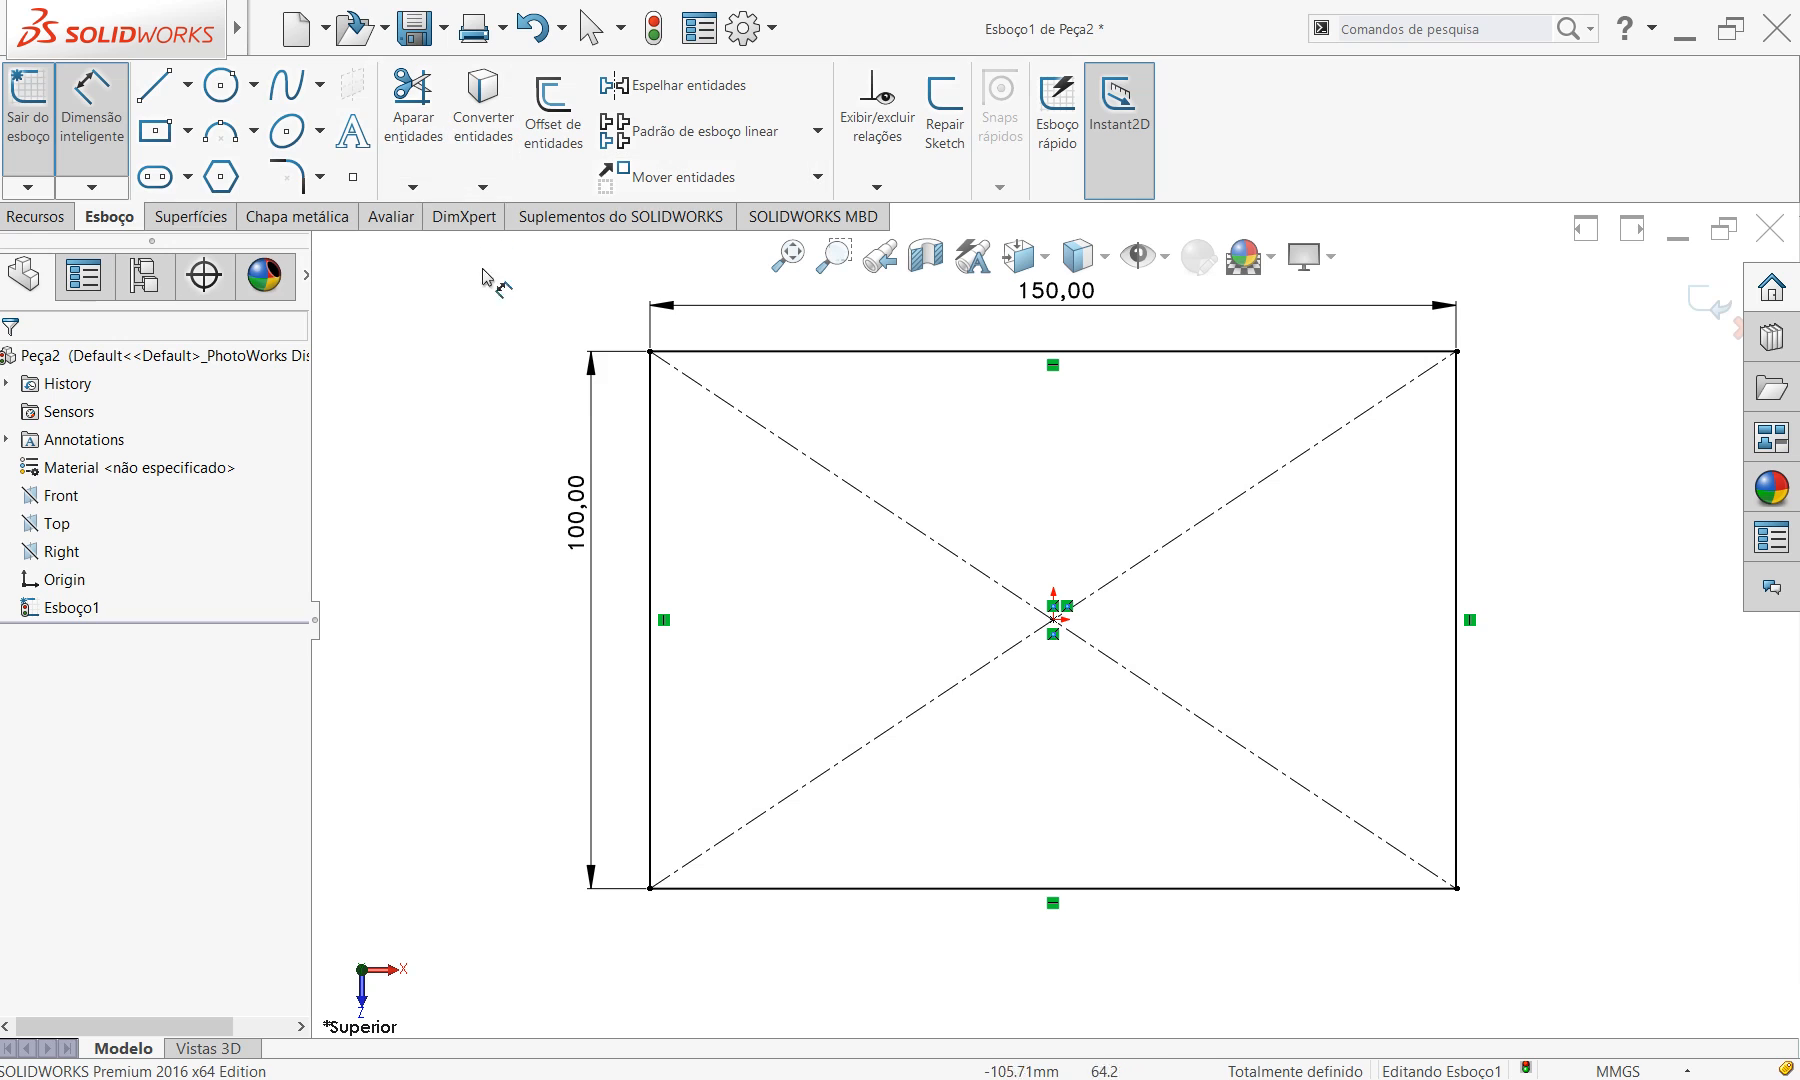
Start a sketch fillet for the rectangle's corners and set its radius to 5 mm.
click(295, 181)
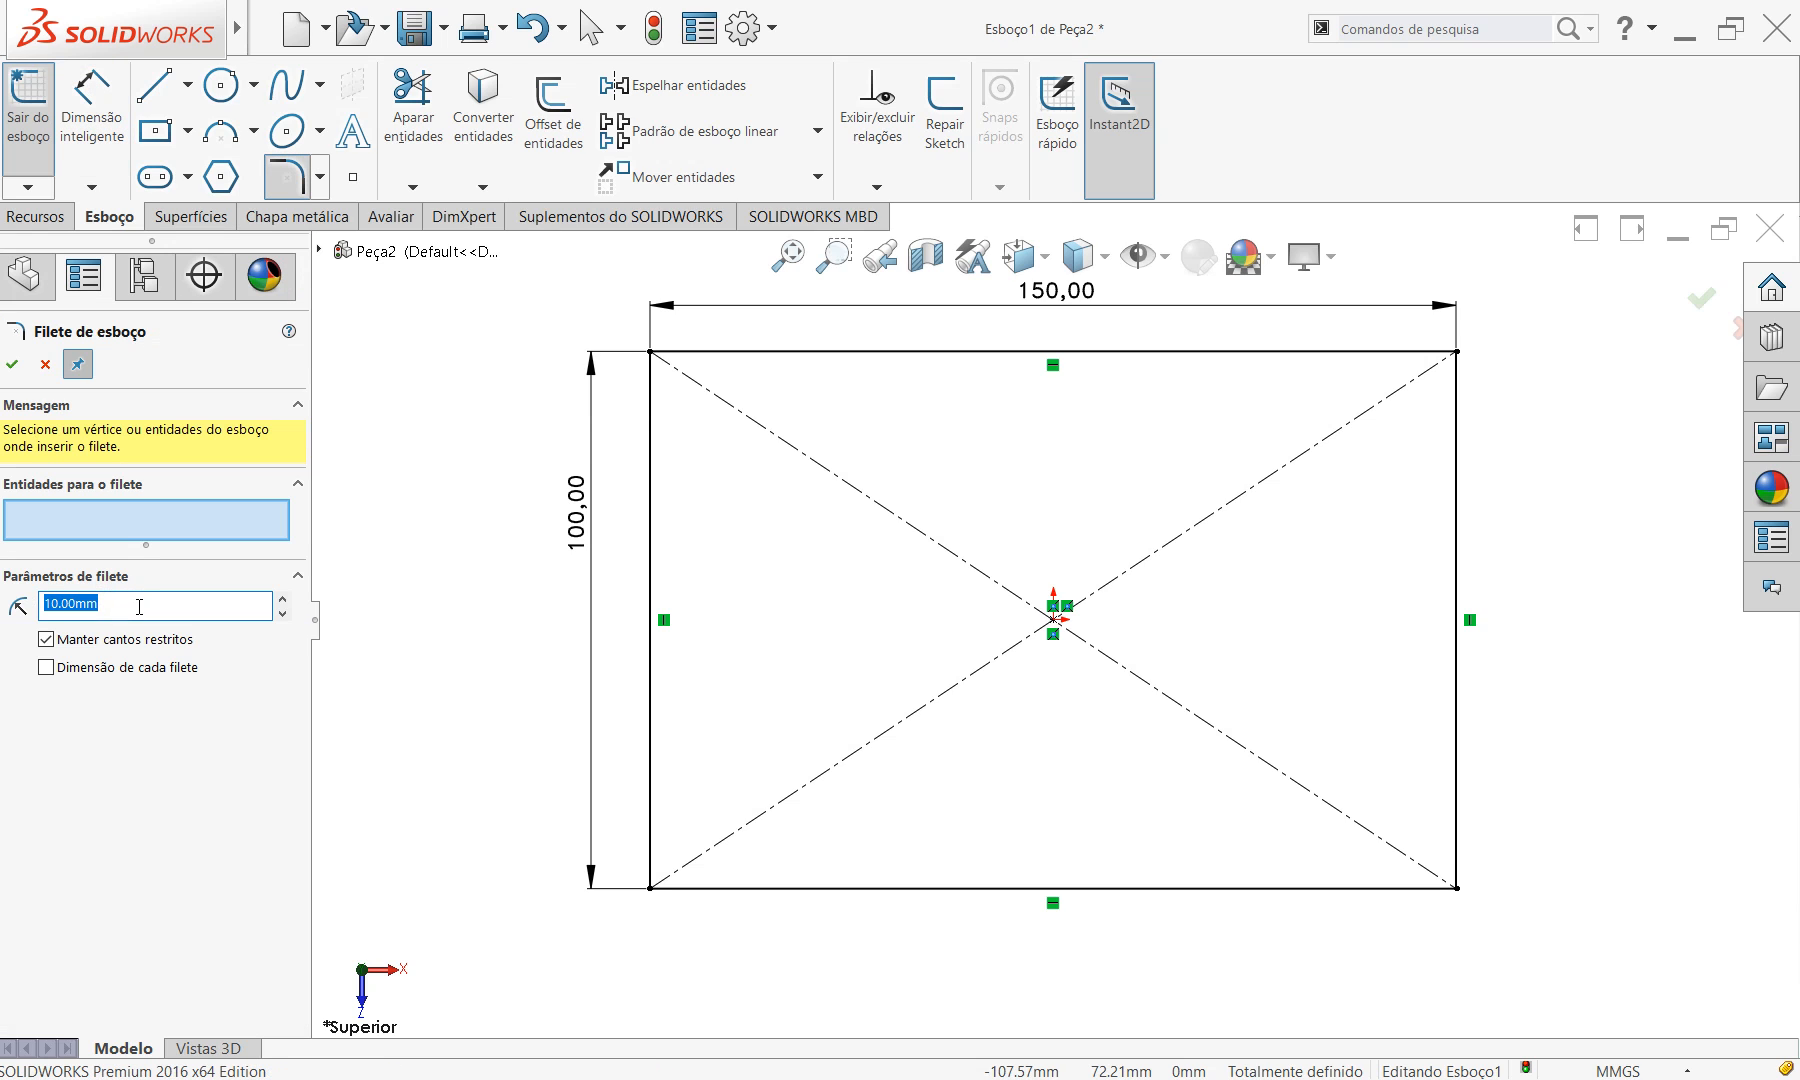
text(5)
click(252, 137)
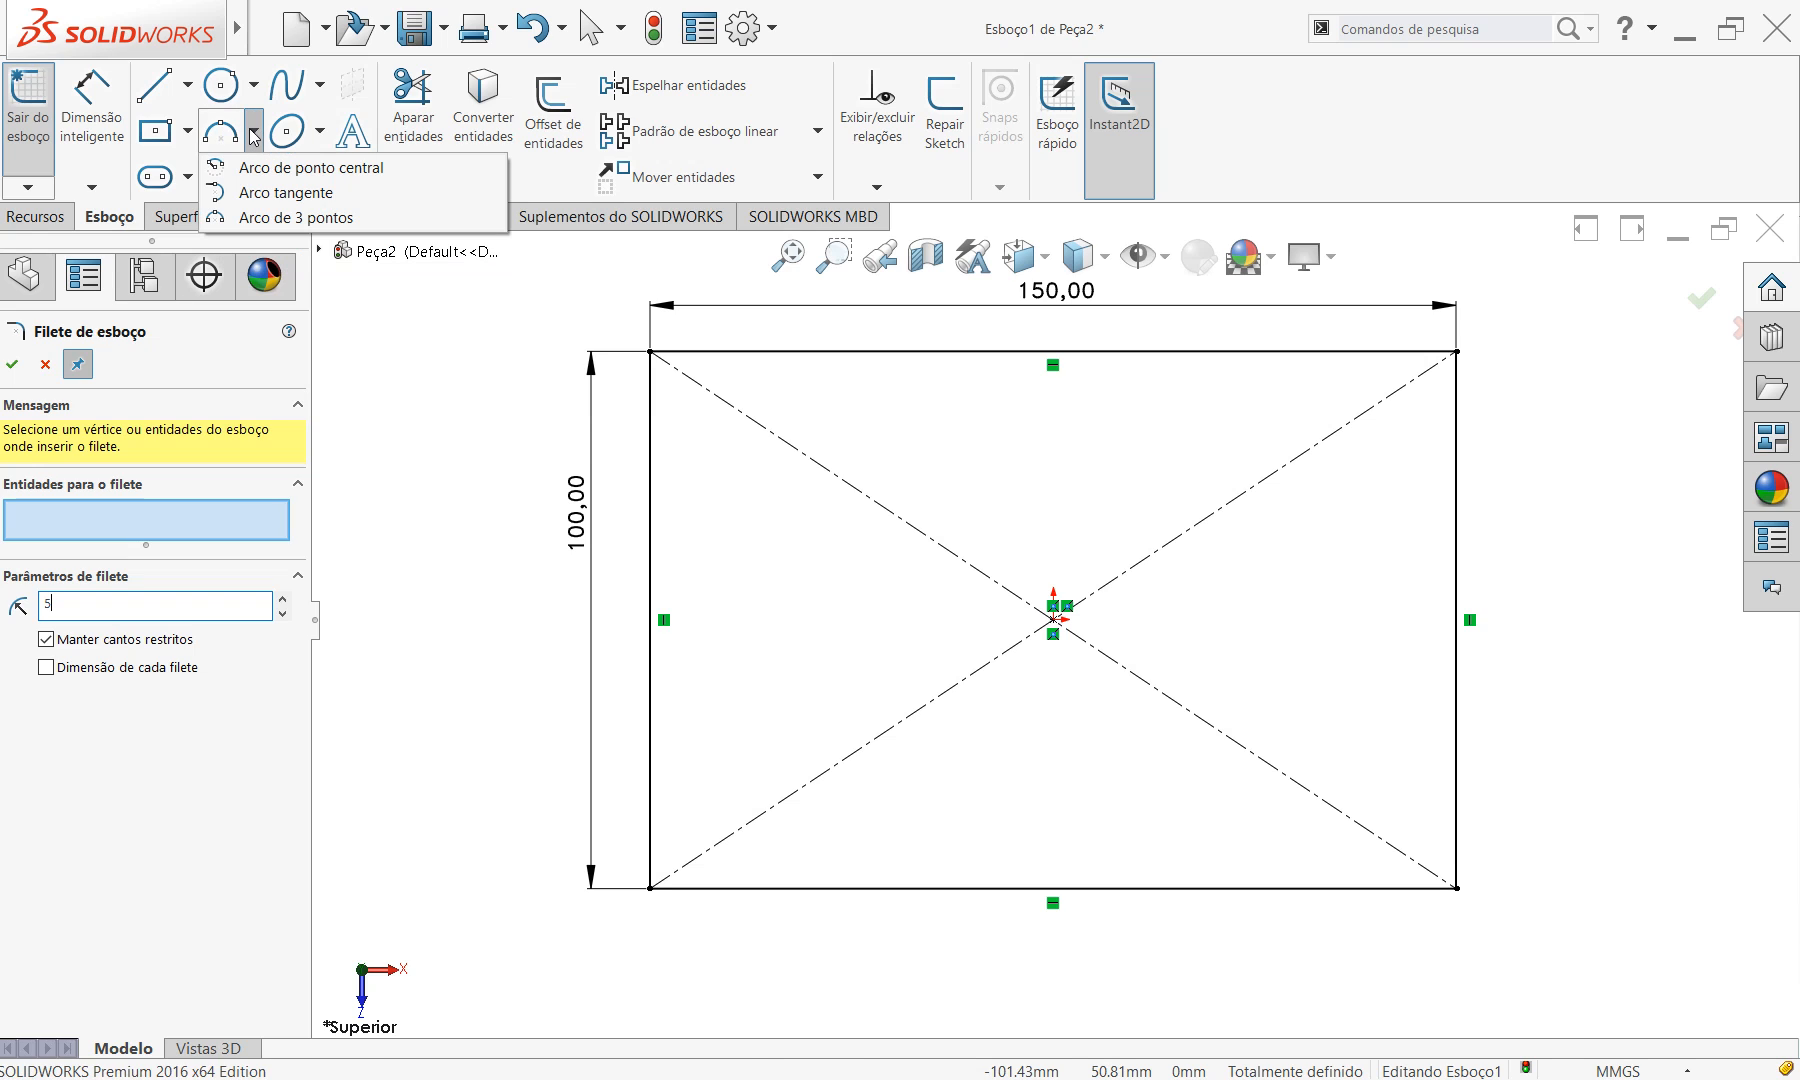
key(Return)
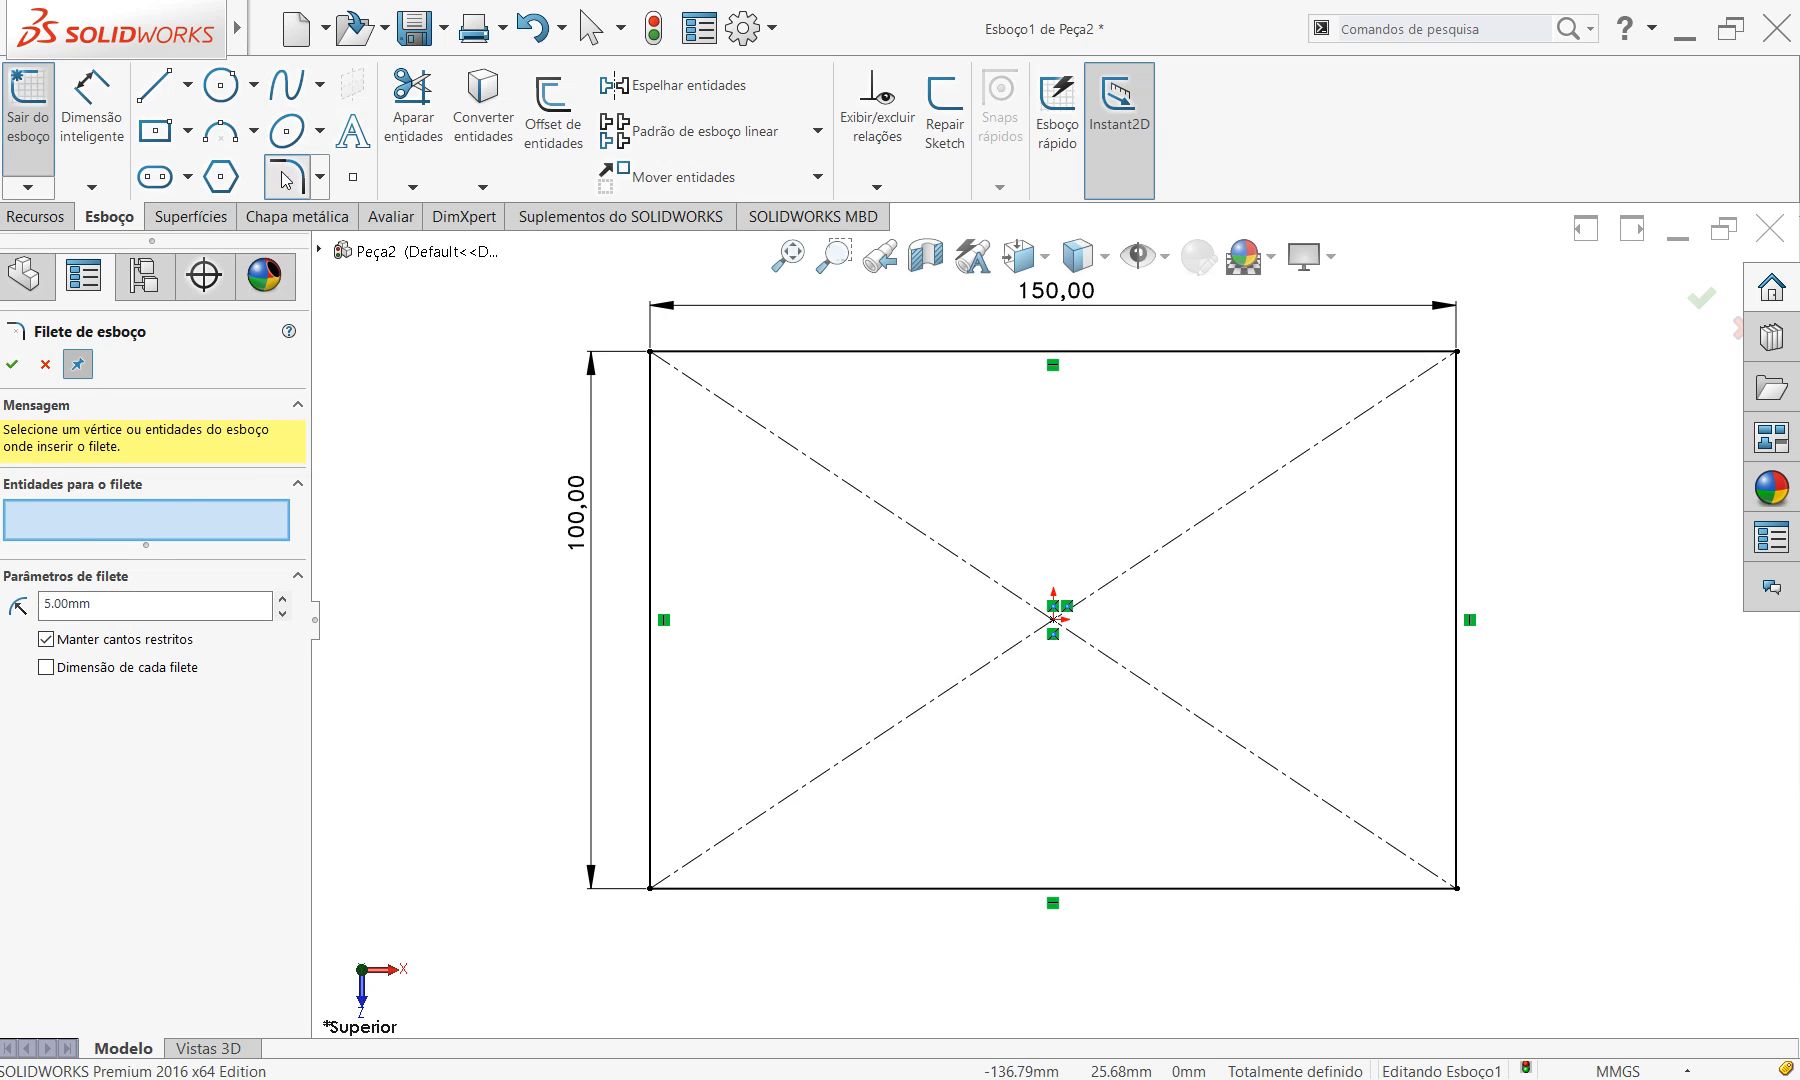
drag(106, 602, 35, 602)
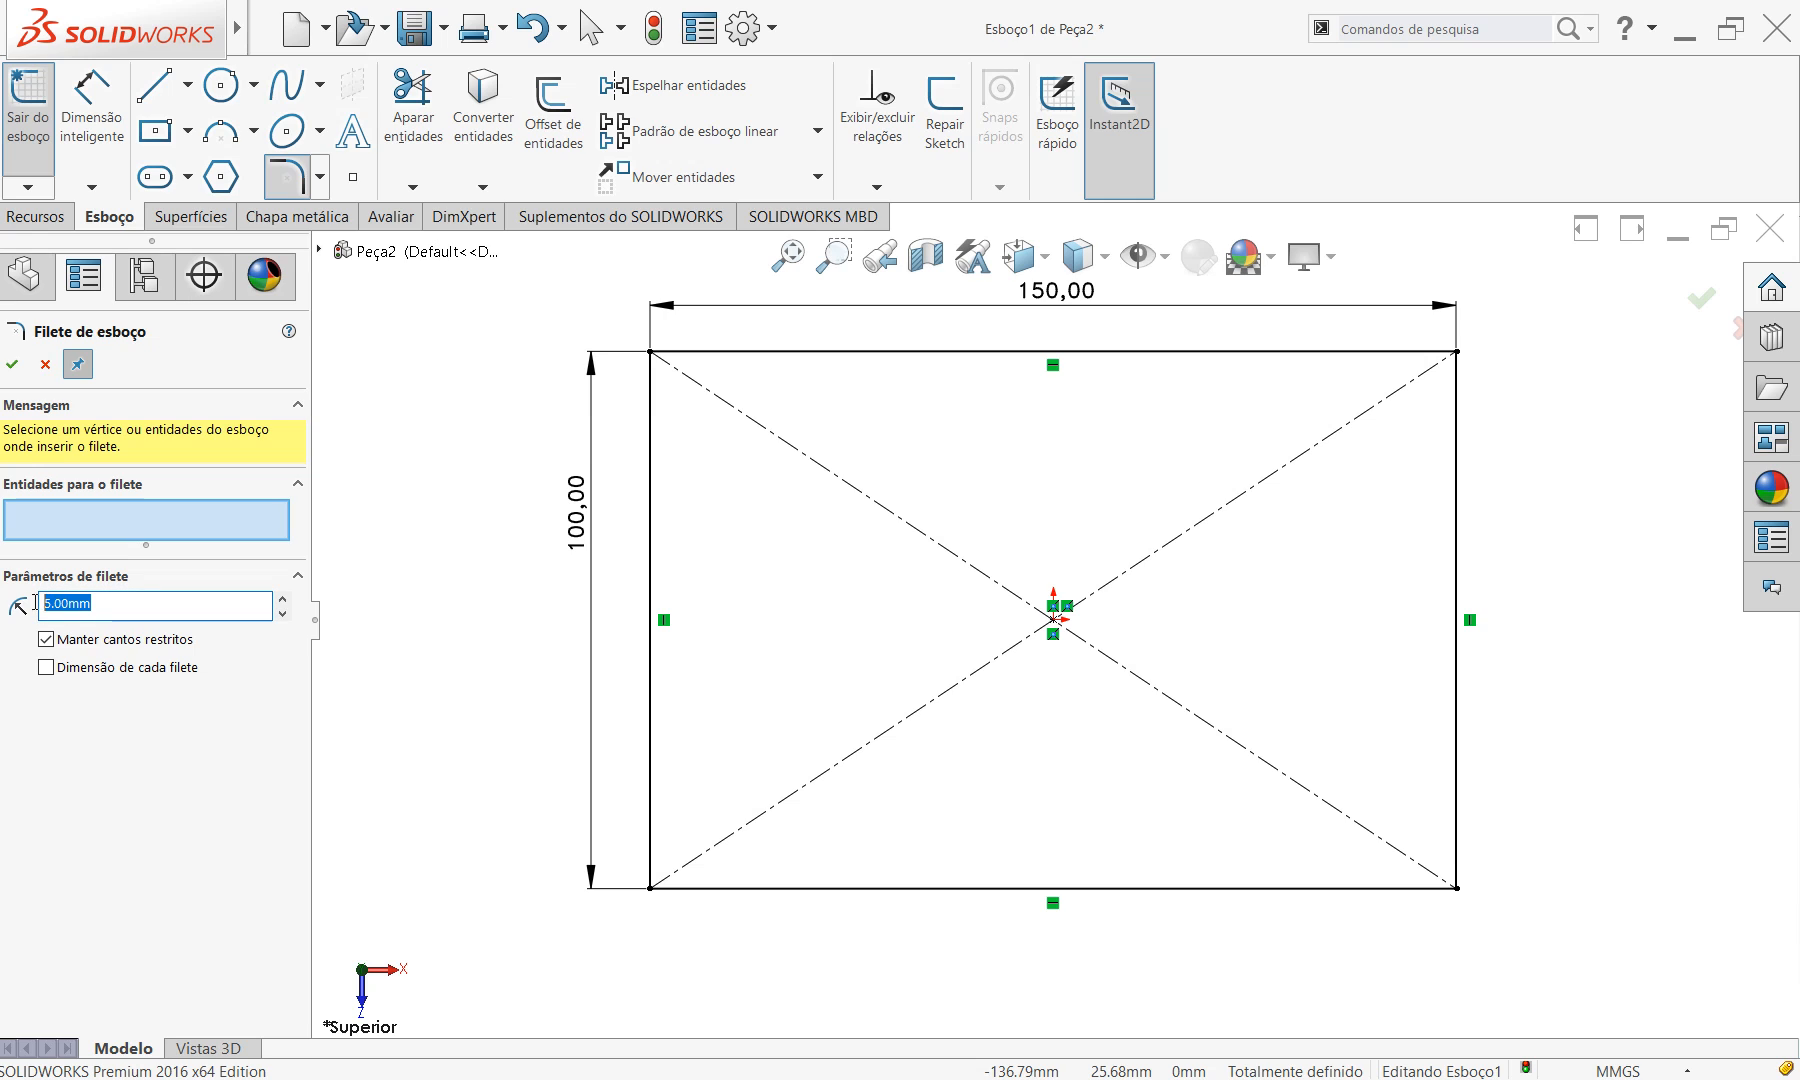
click(654, 353)
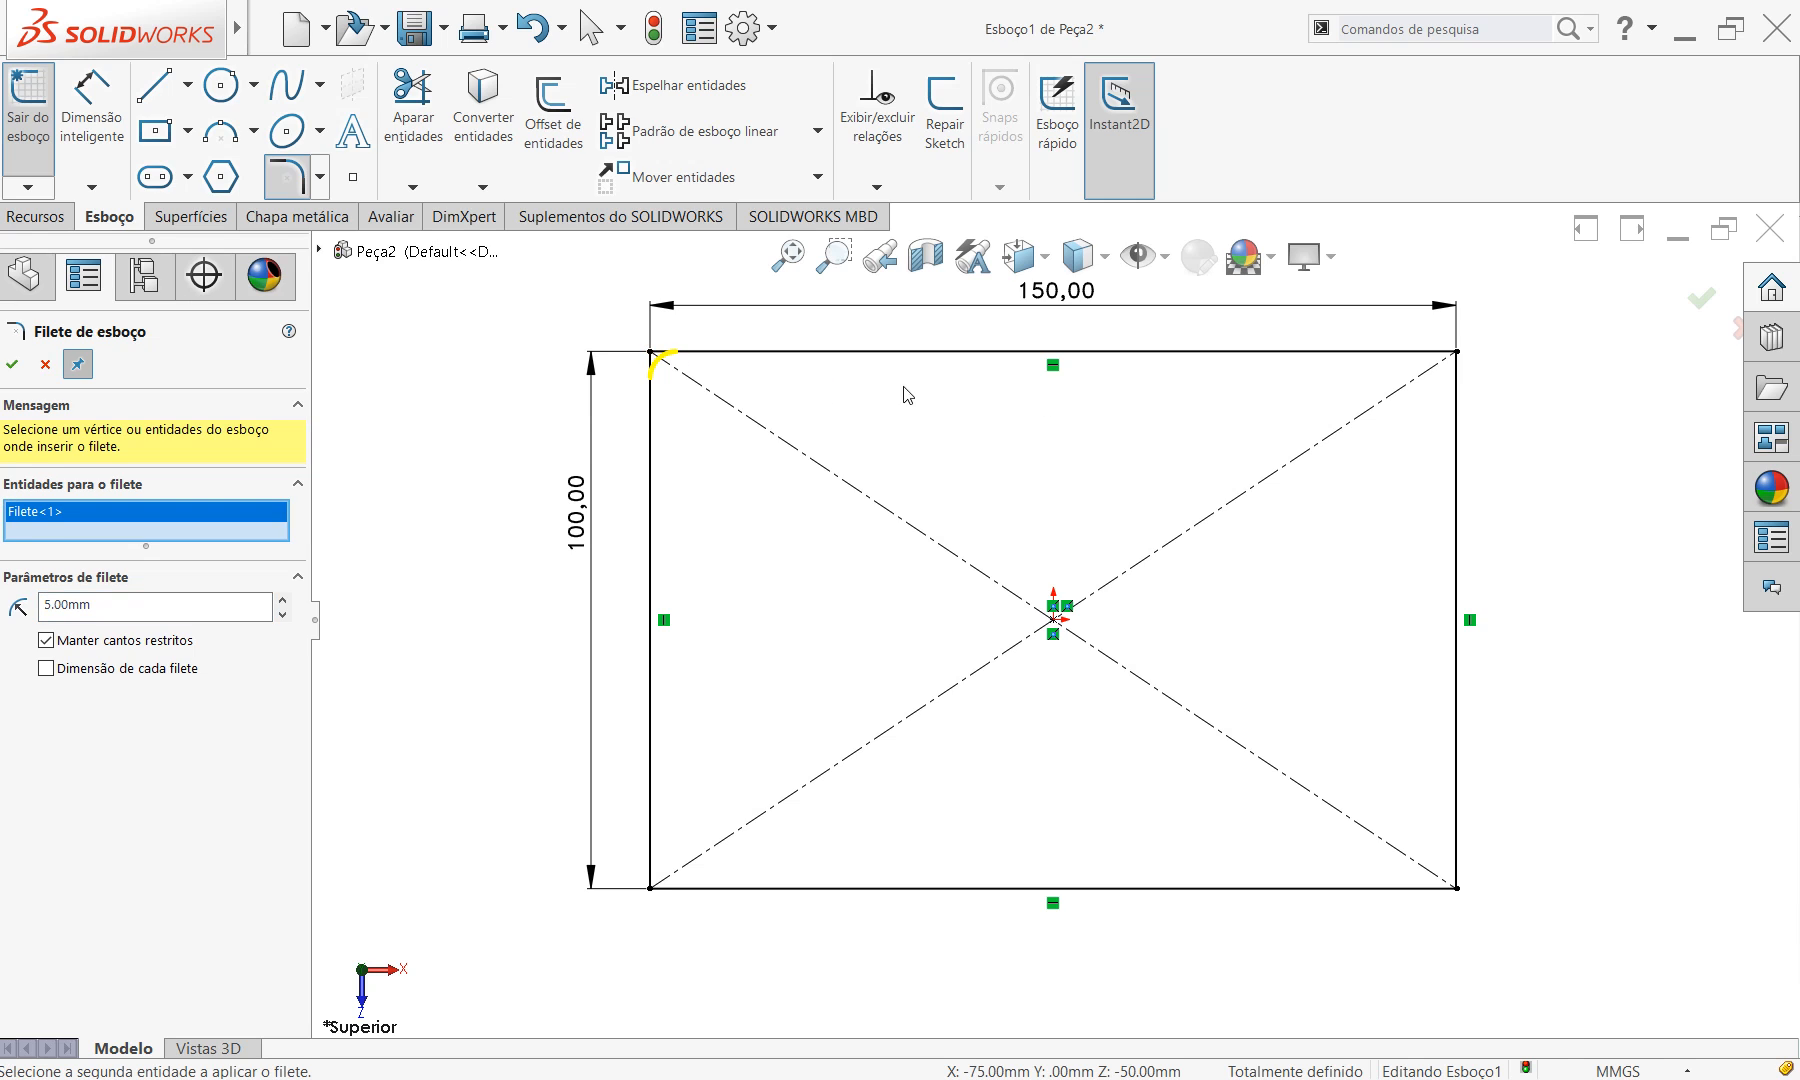
click(1458, 352)
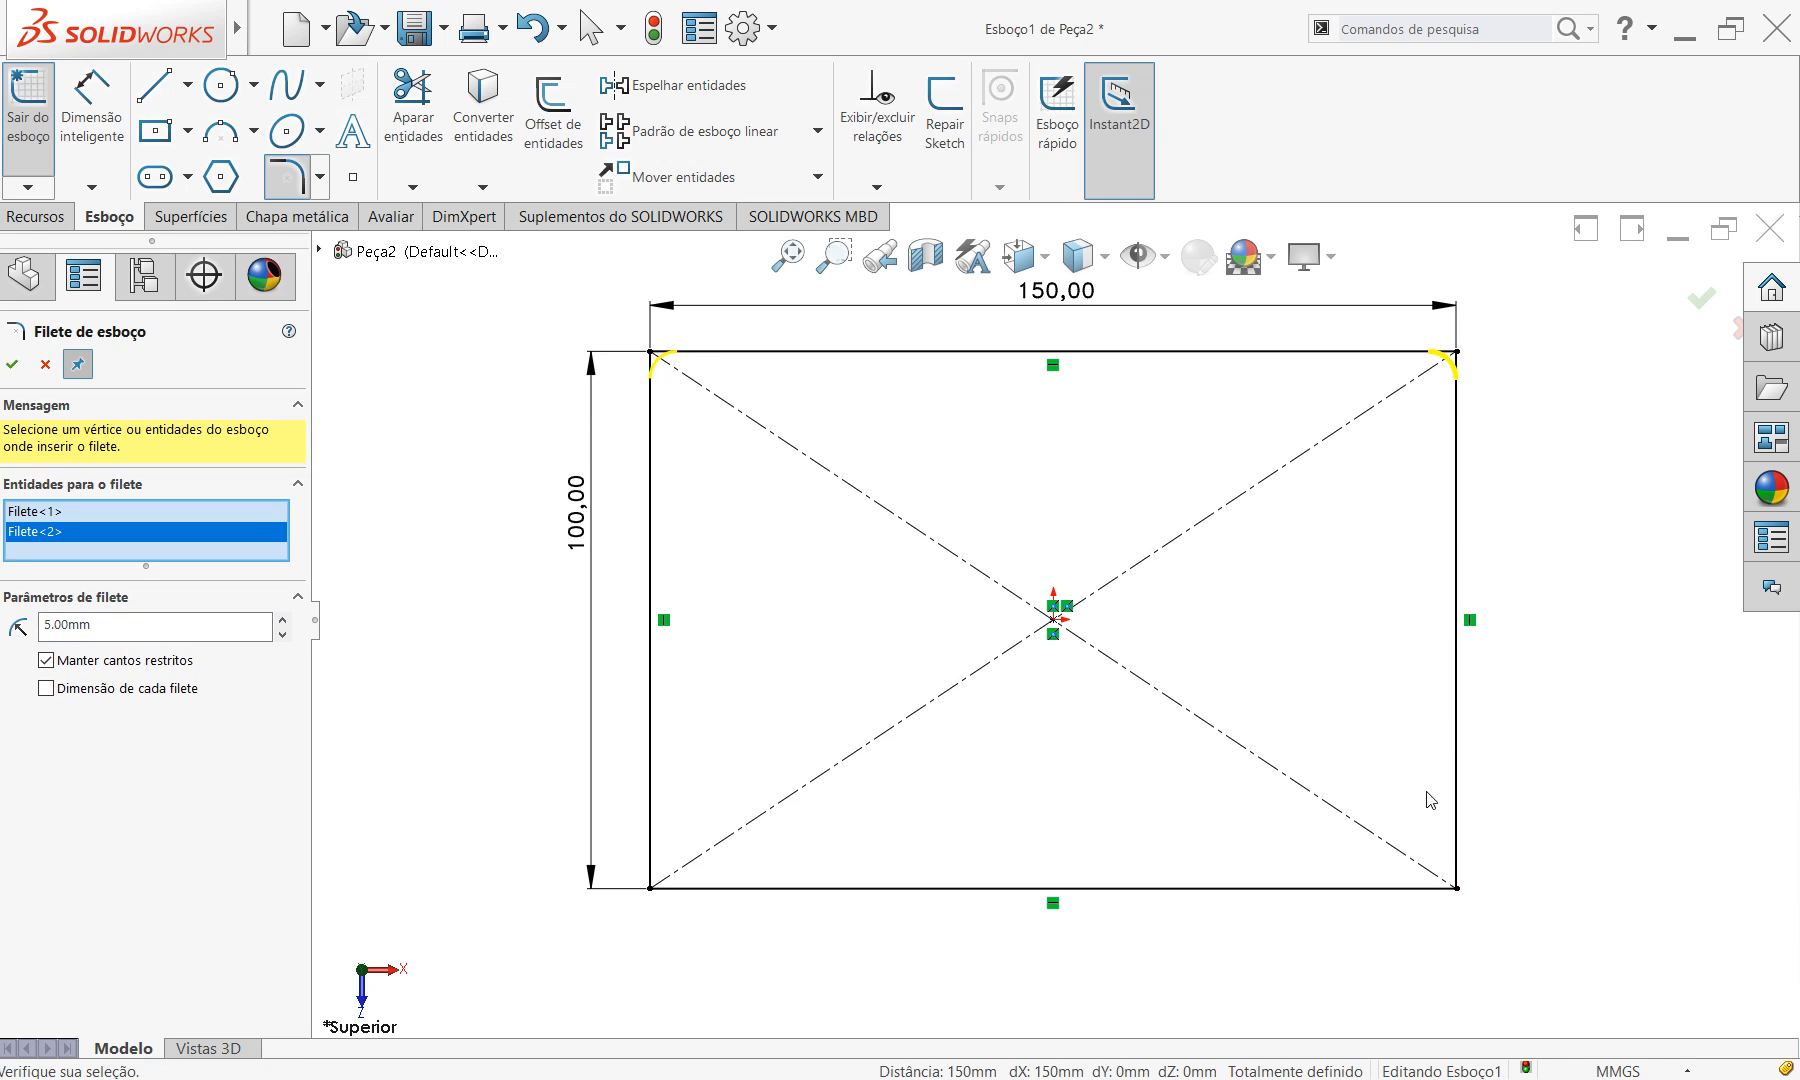
click(1457, 889)
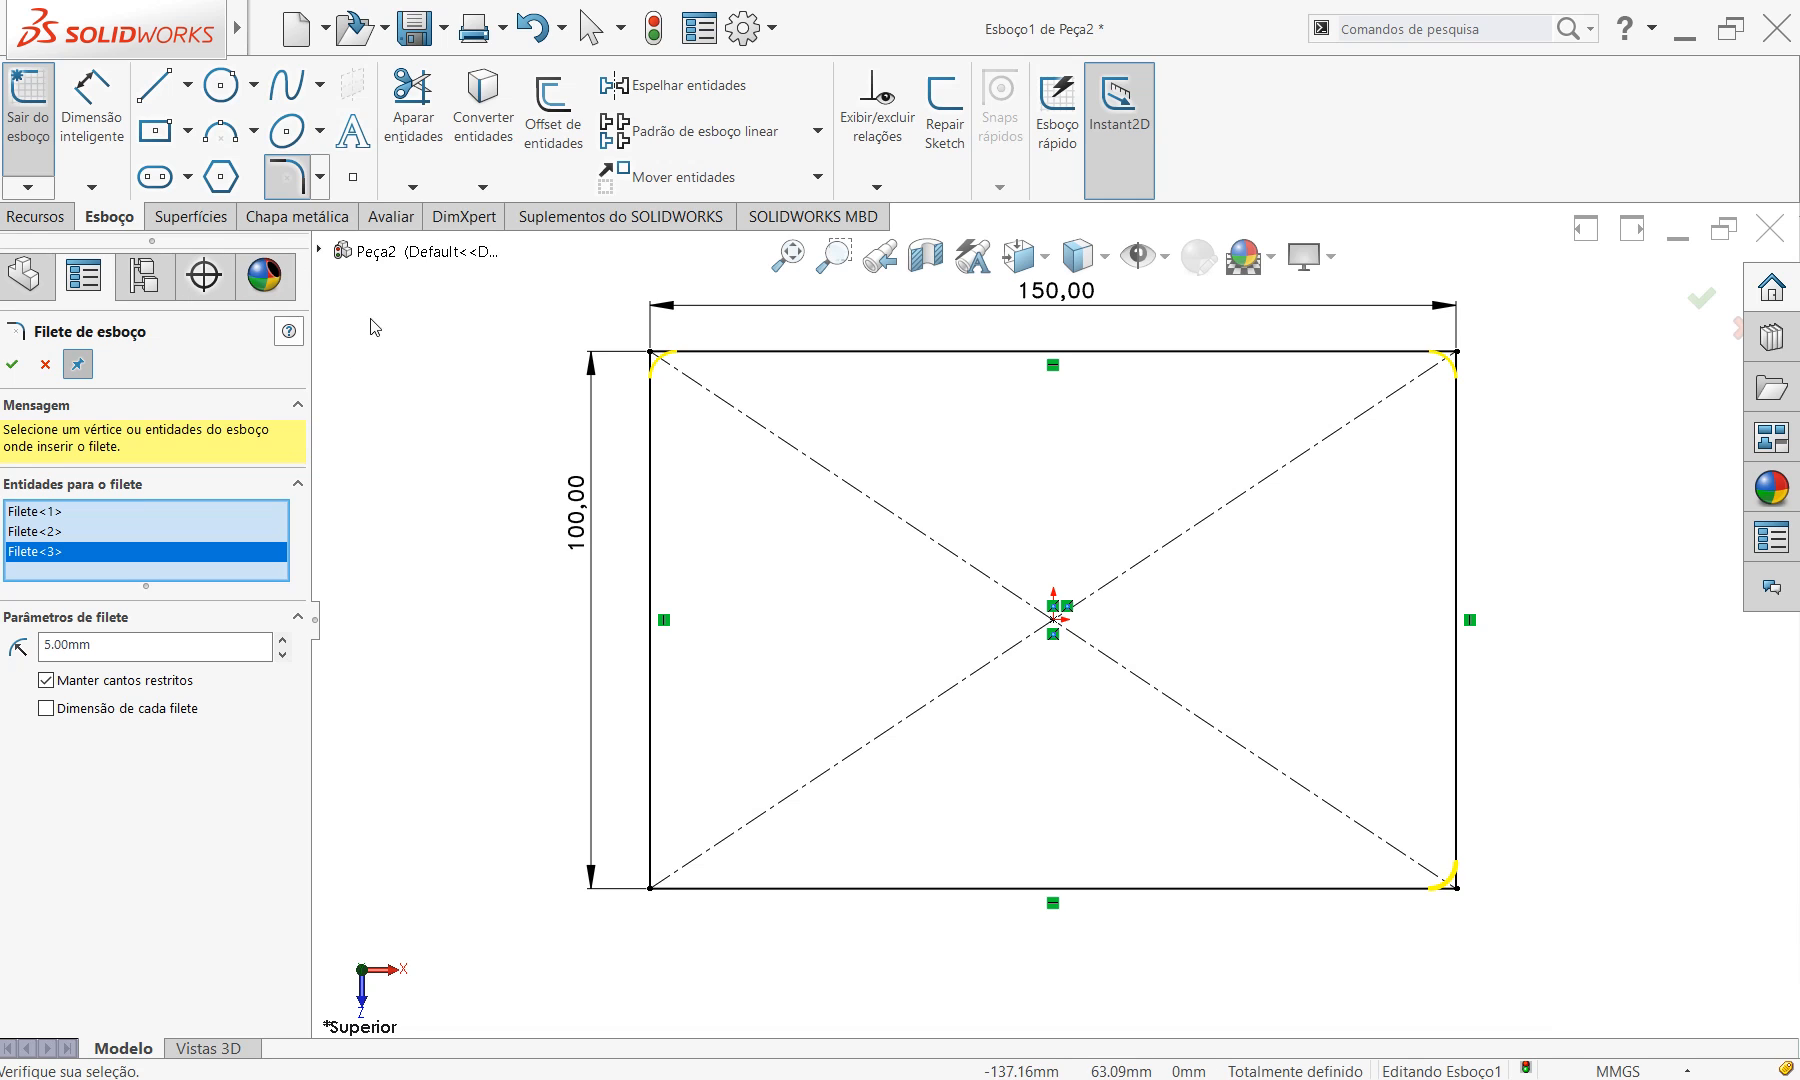
Sketch a circle centred on the origin and dimension its diameter to 45 mm.
click(222, 87)
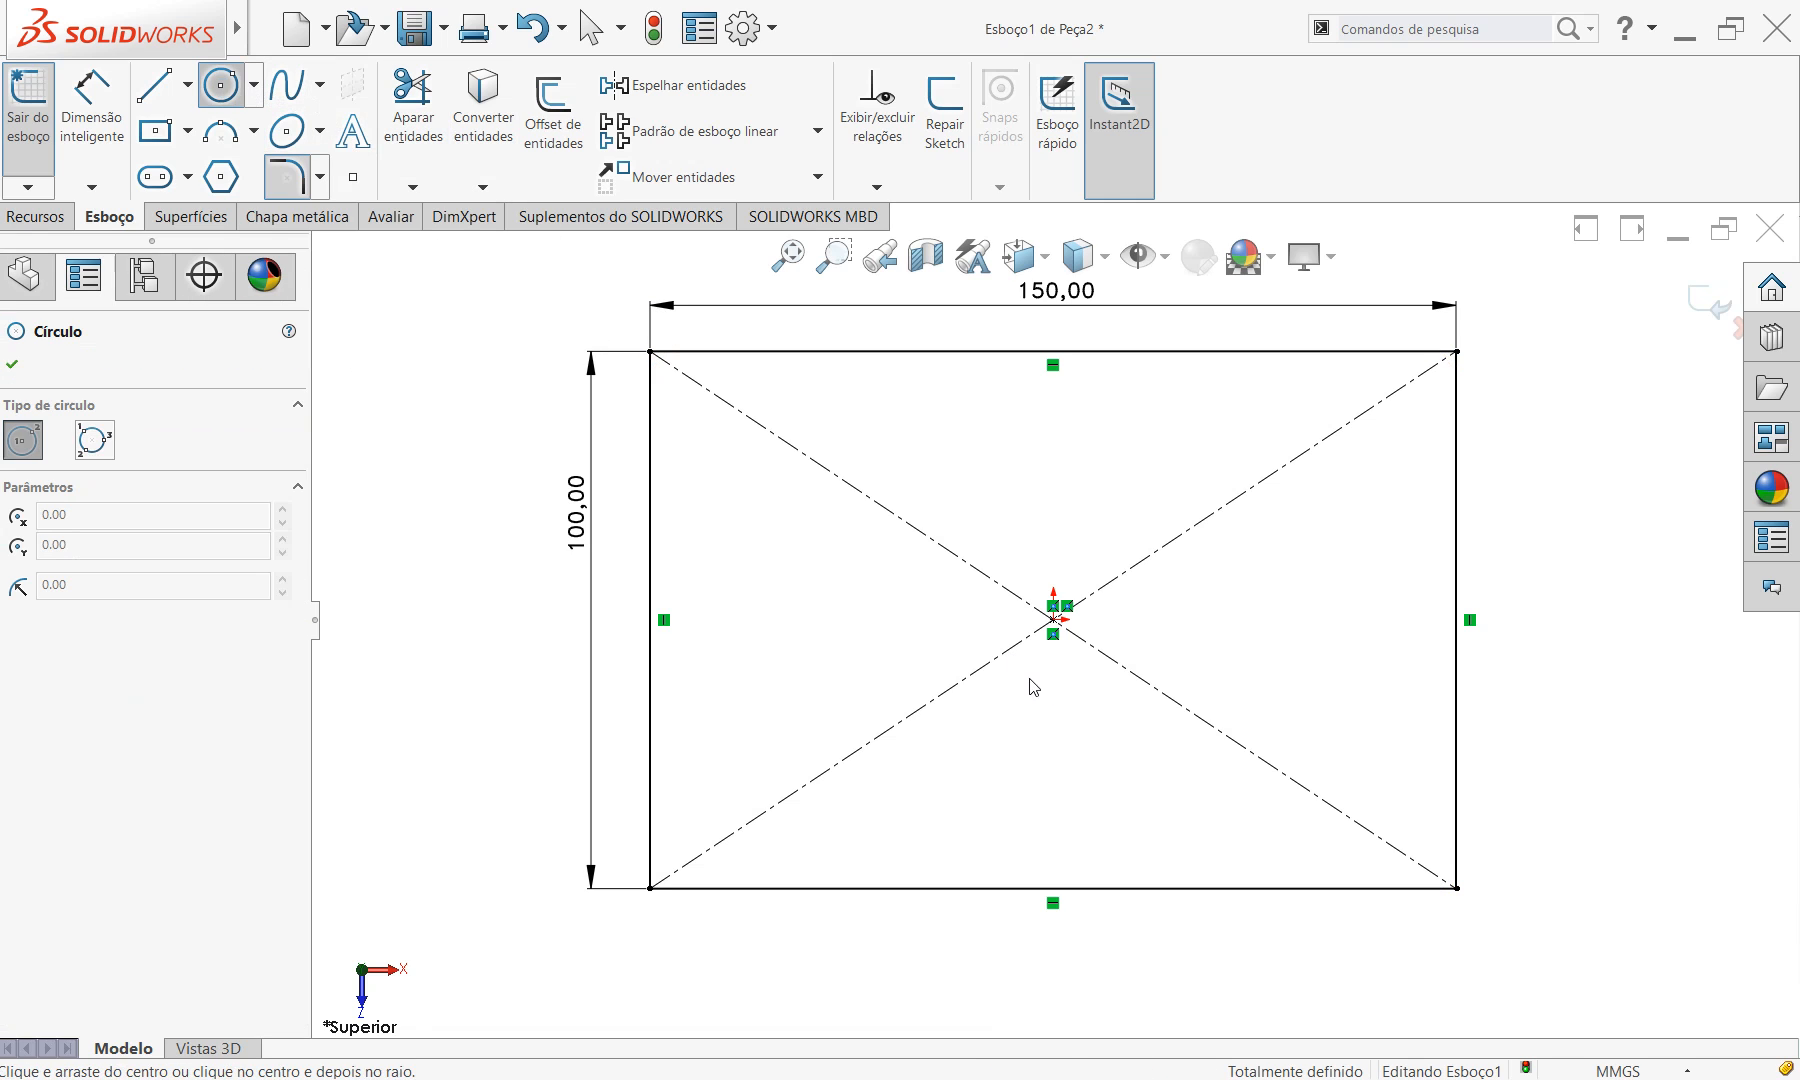
mouse_move(1055, 620)
mouse_down()
mouse_move(1158, 750)
mouse_move(1143, 738)
mouse_up()
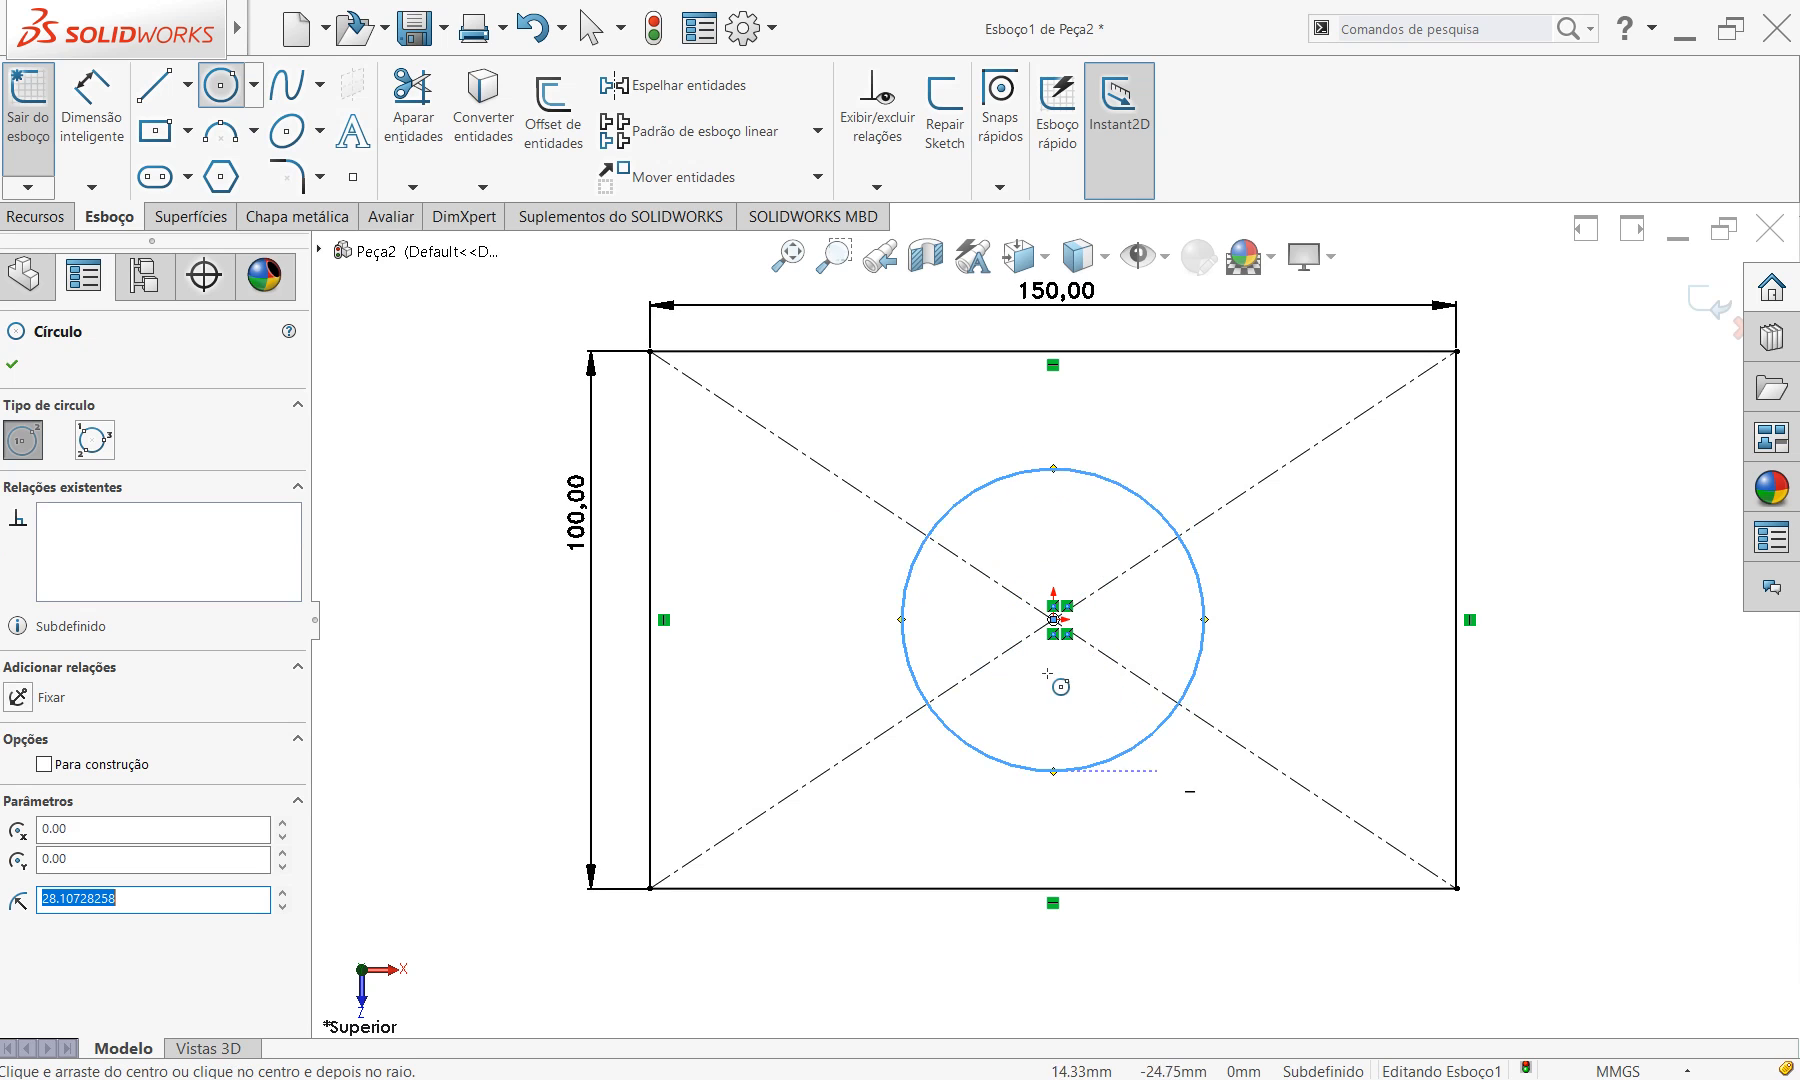
click(97, 108)
click(1051, 459)
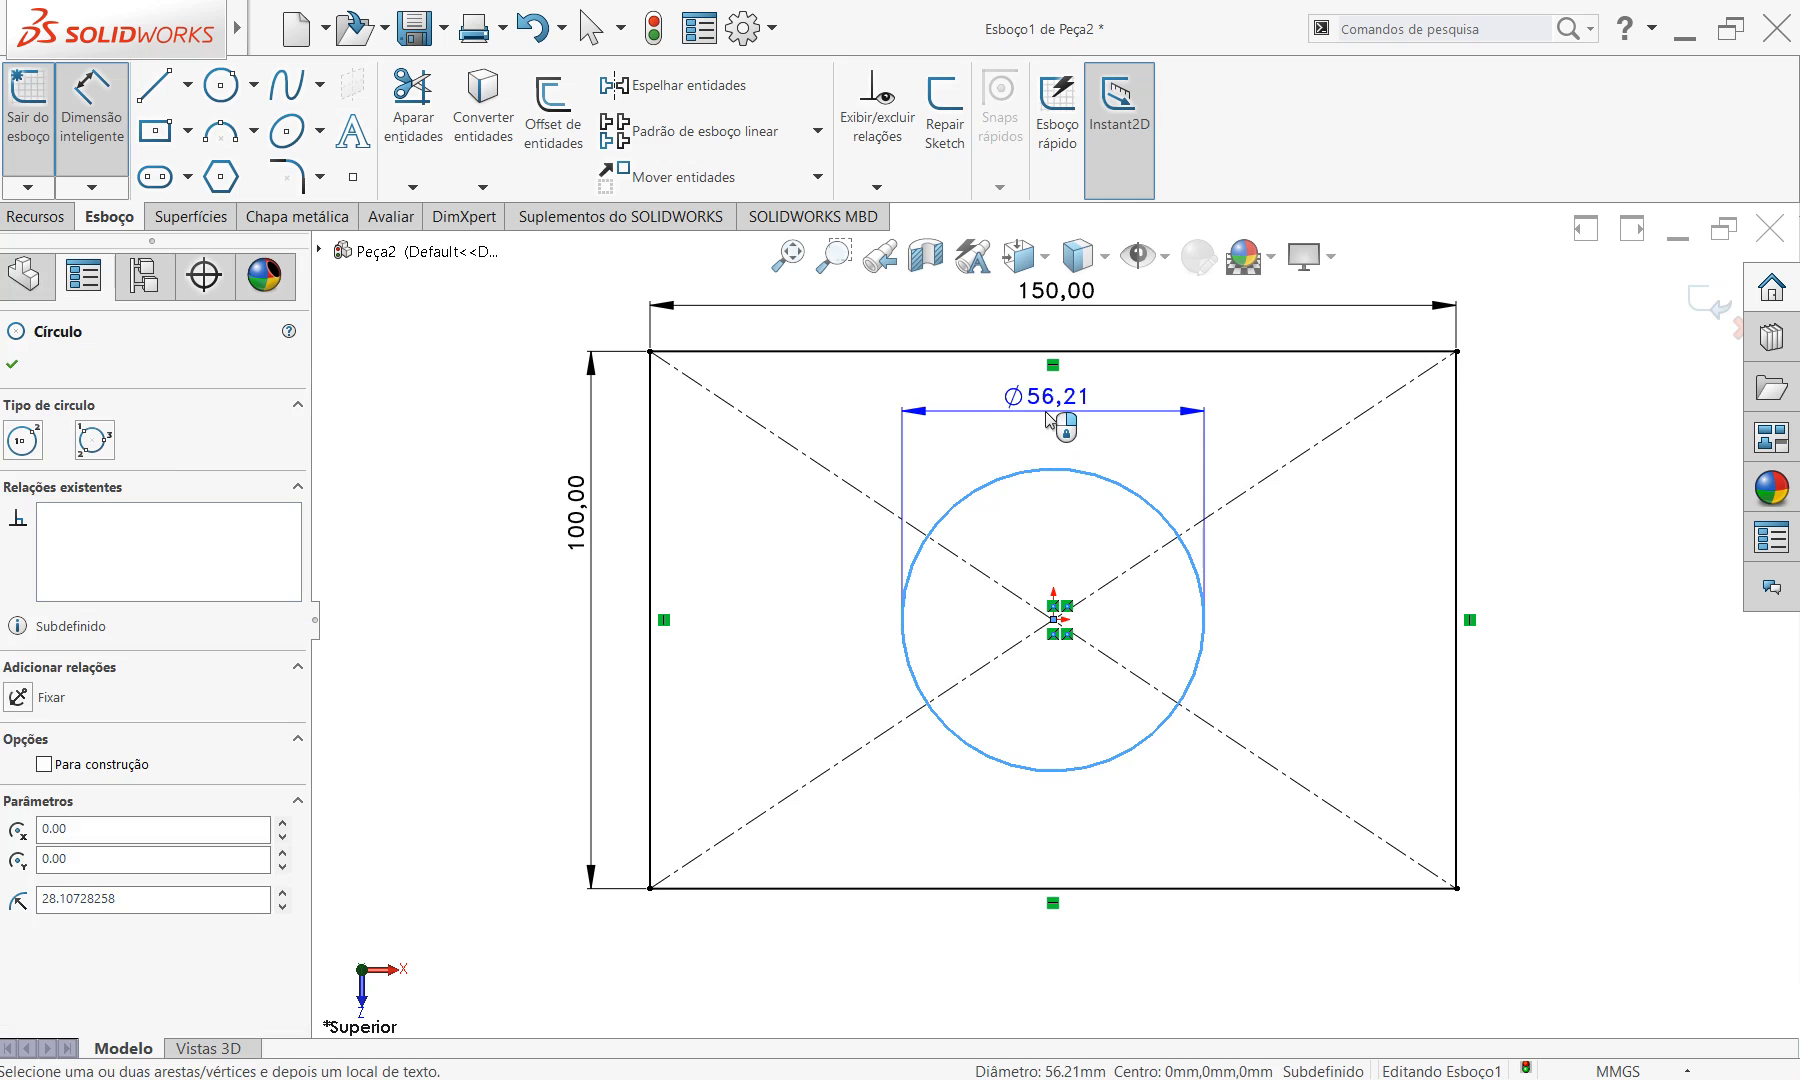
click(1050, 416)
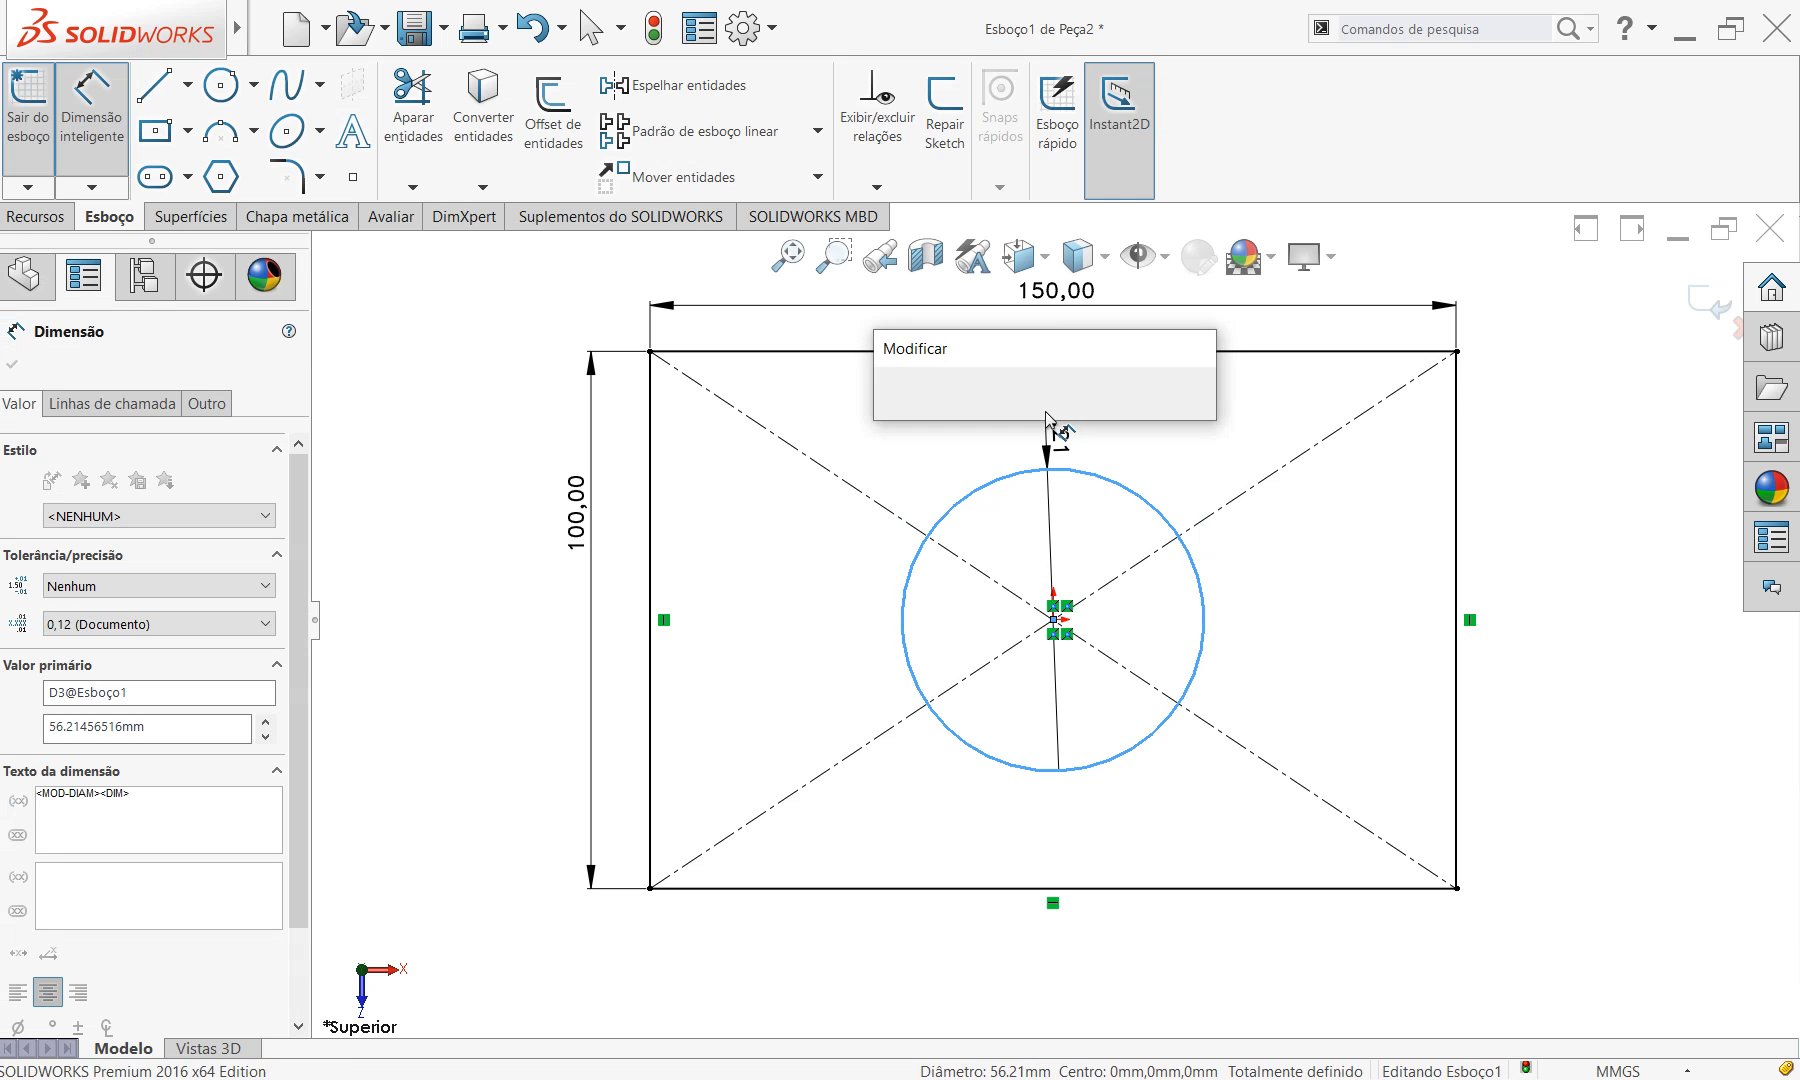
text(45)
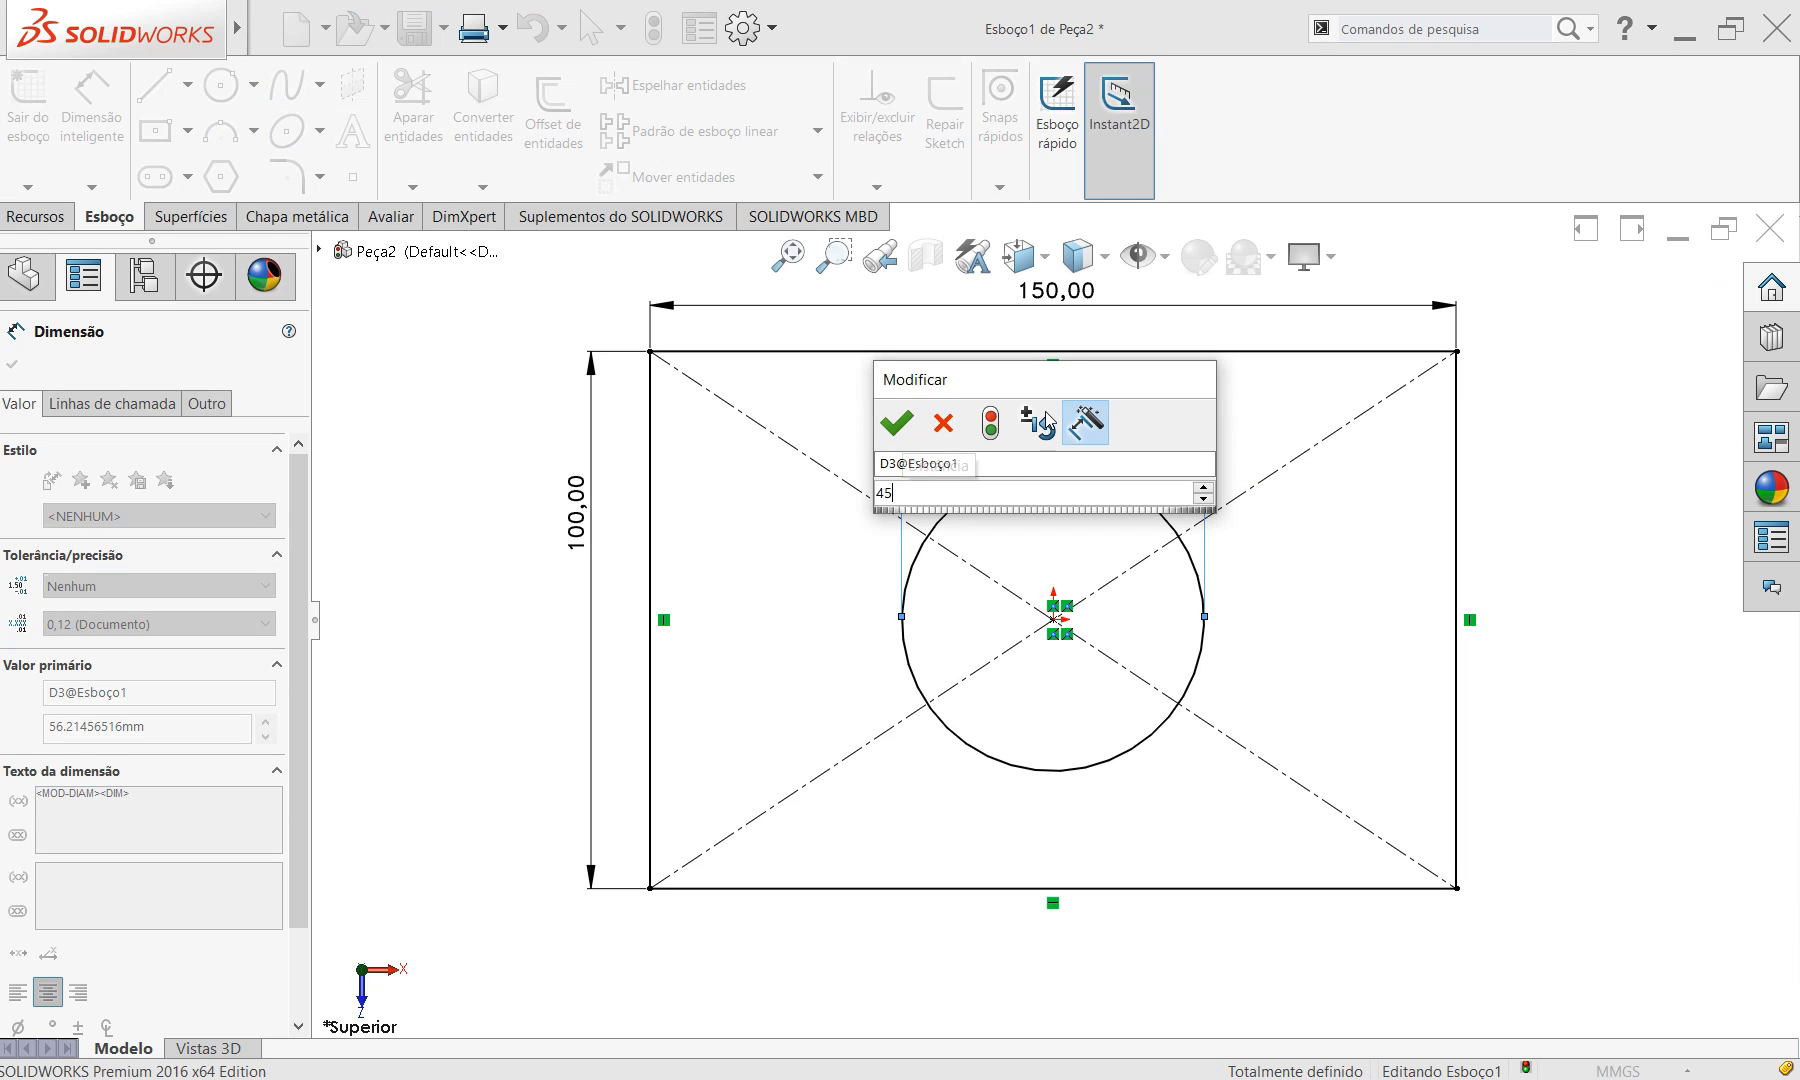
key(Escape)
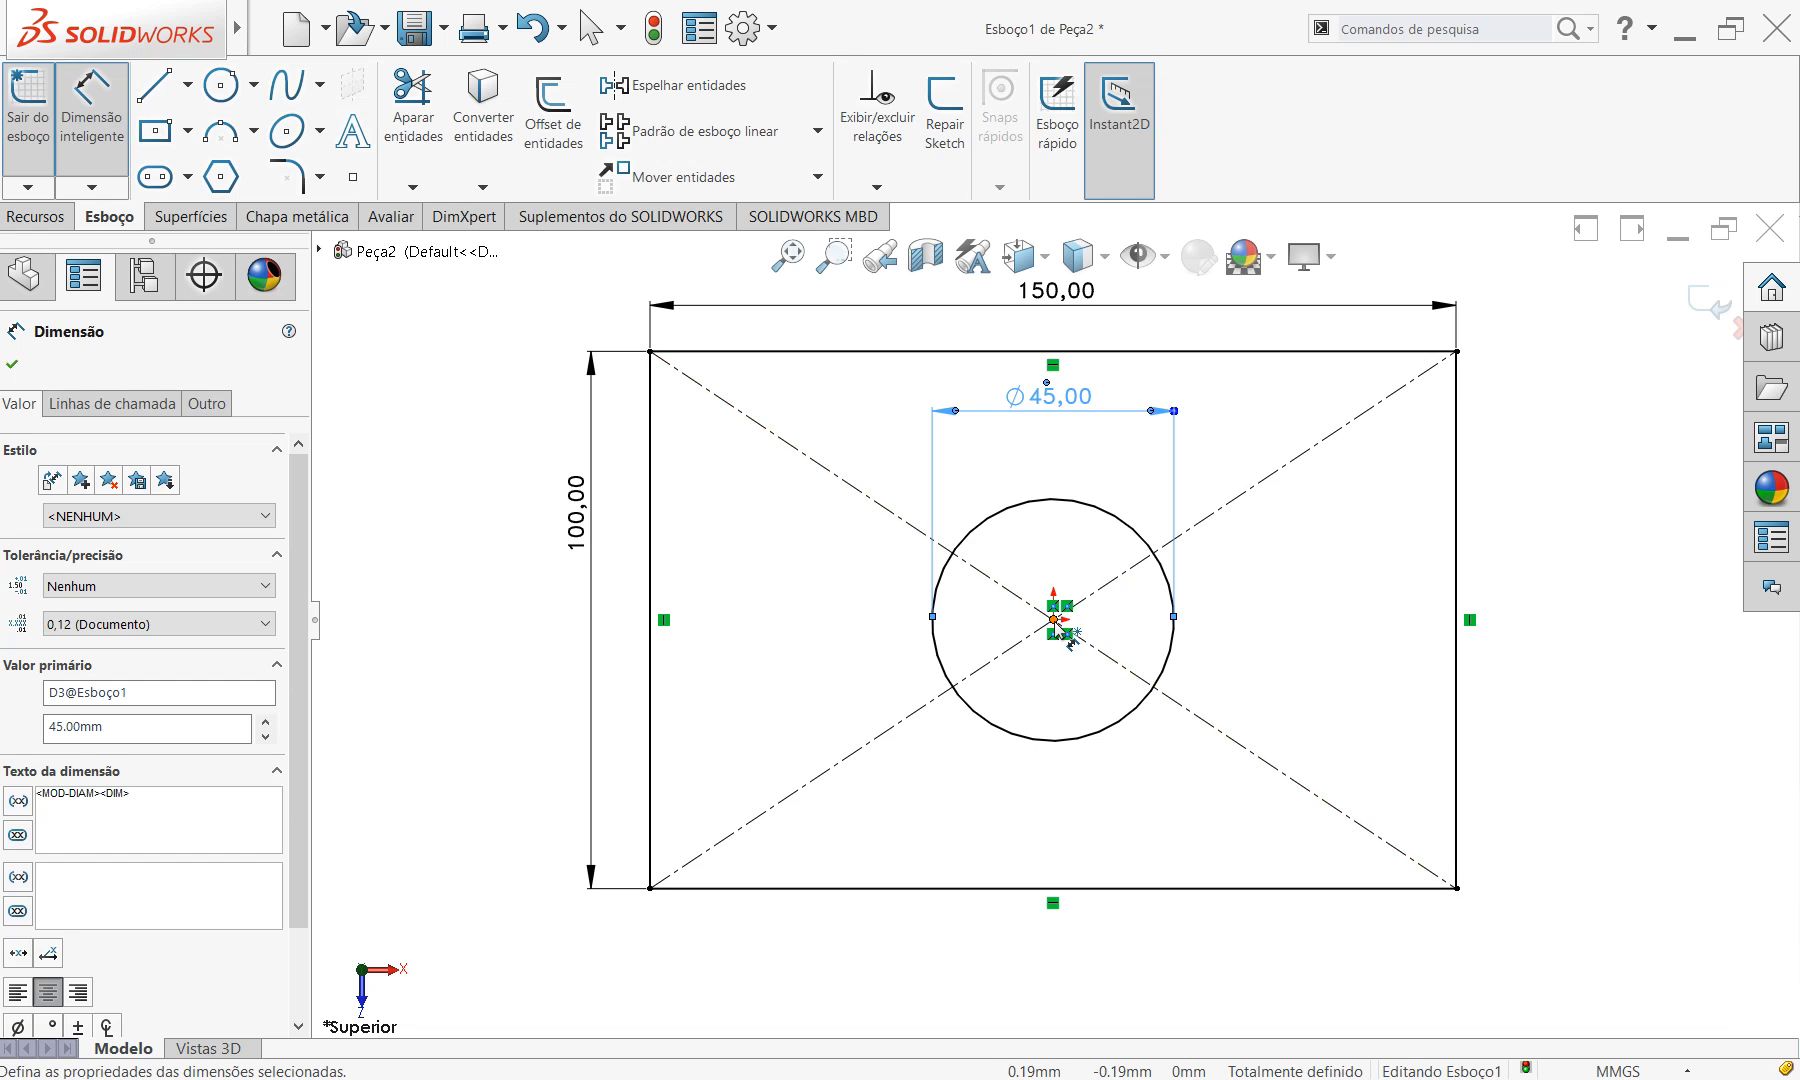
click(1157, 842)
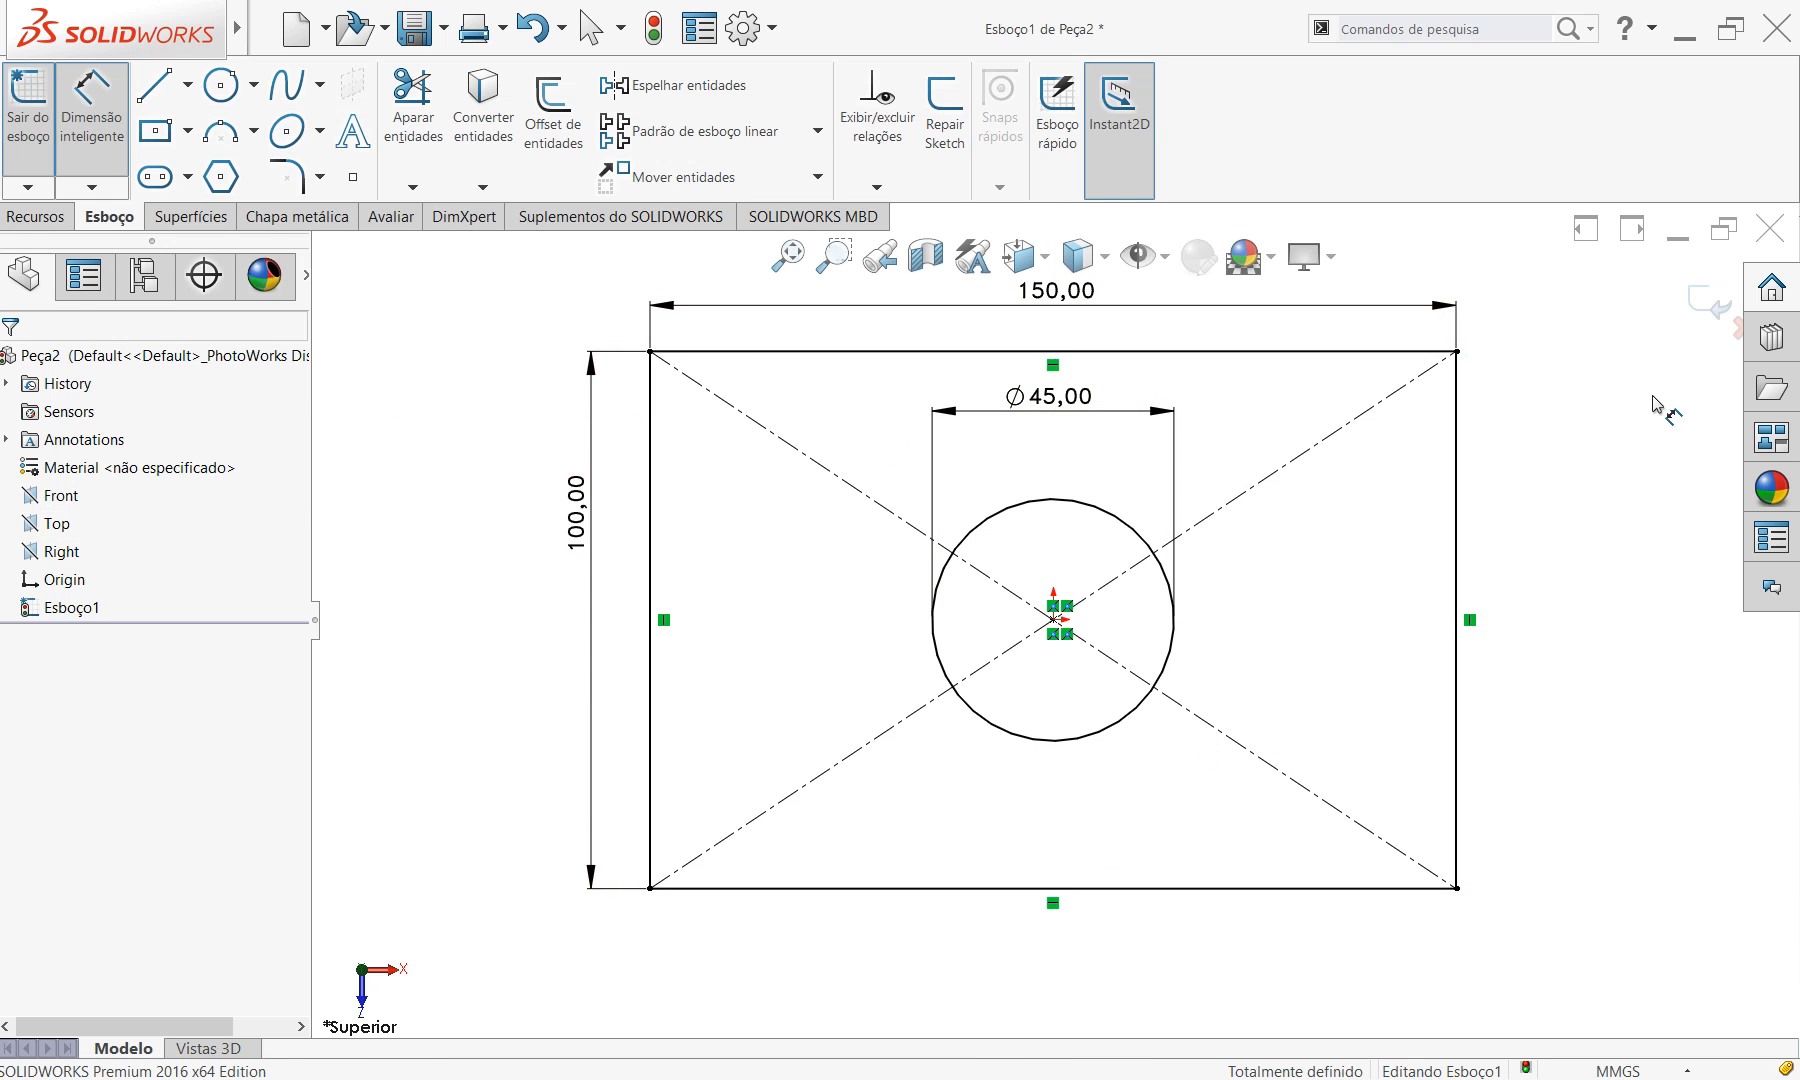
Fillet the rectangle's upper-left, upper-right and lower-right corners with a 5 mm radius.
click(290, 168)
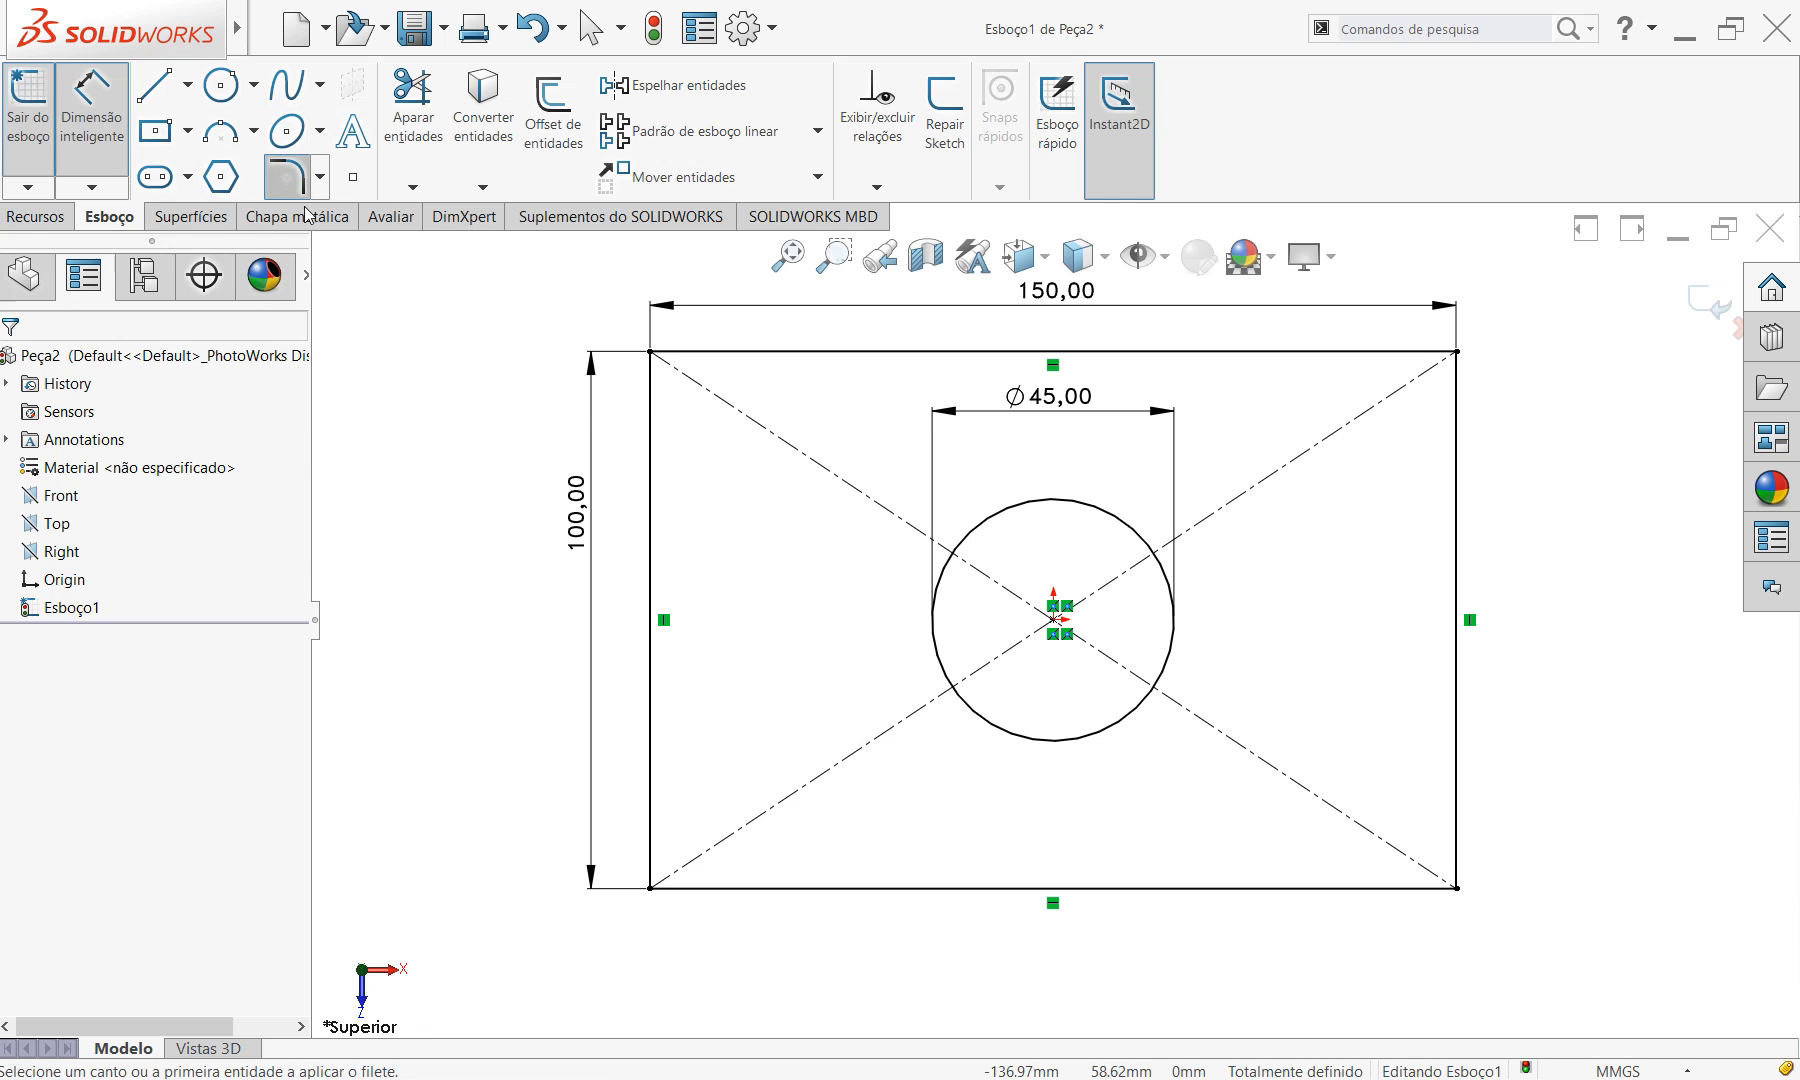
click(651, 353)
click(1457, 354)
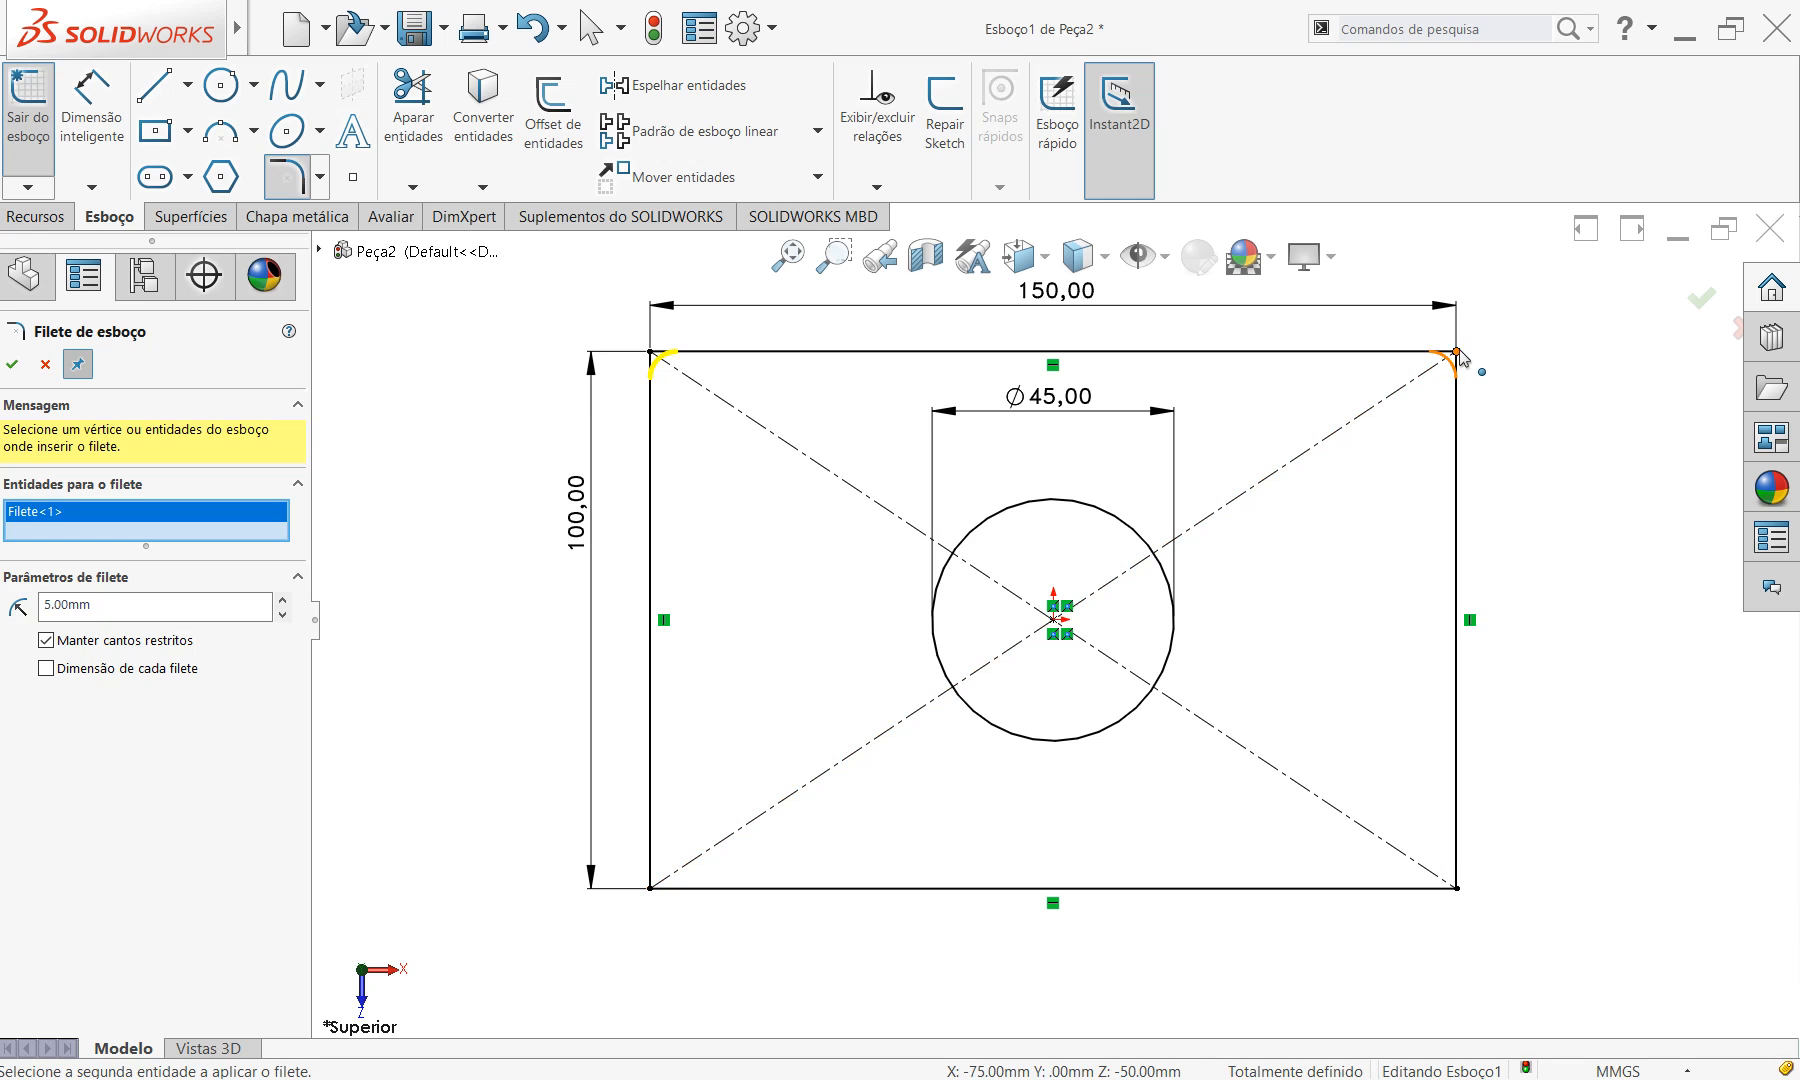
click(1457, 887)
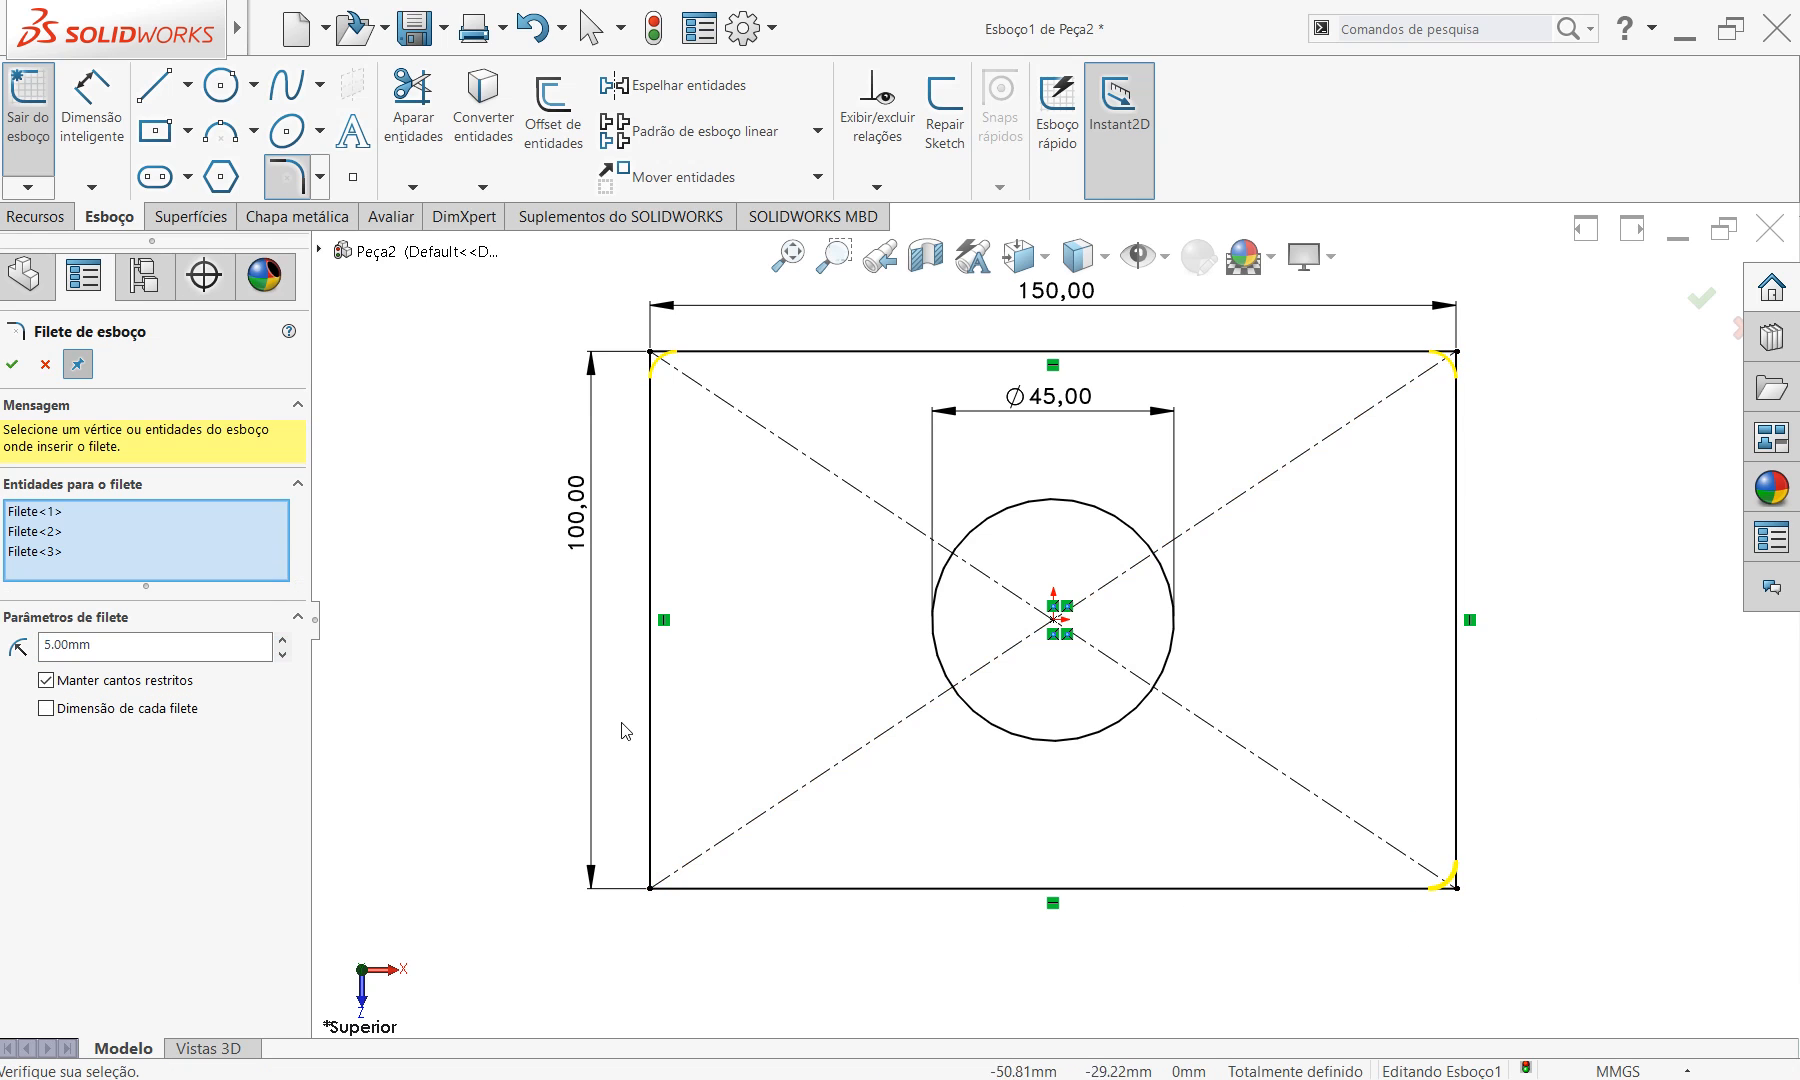
click(14, 366)
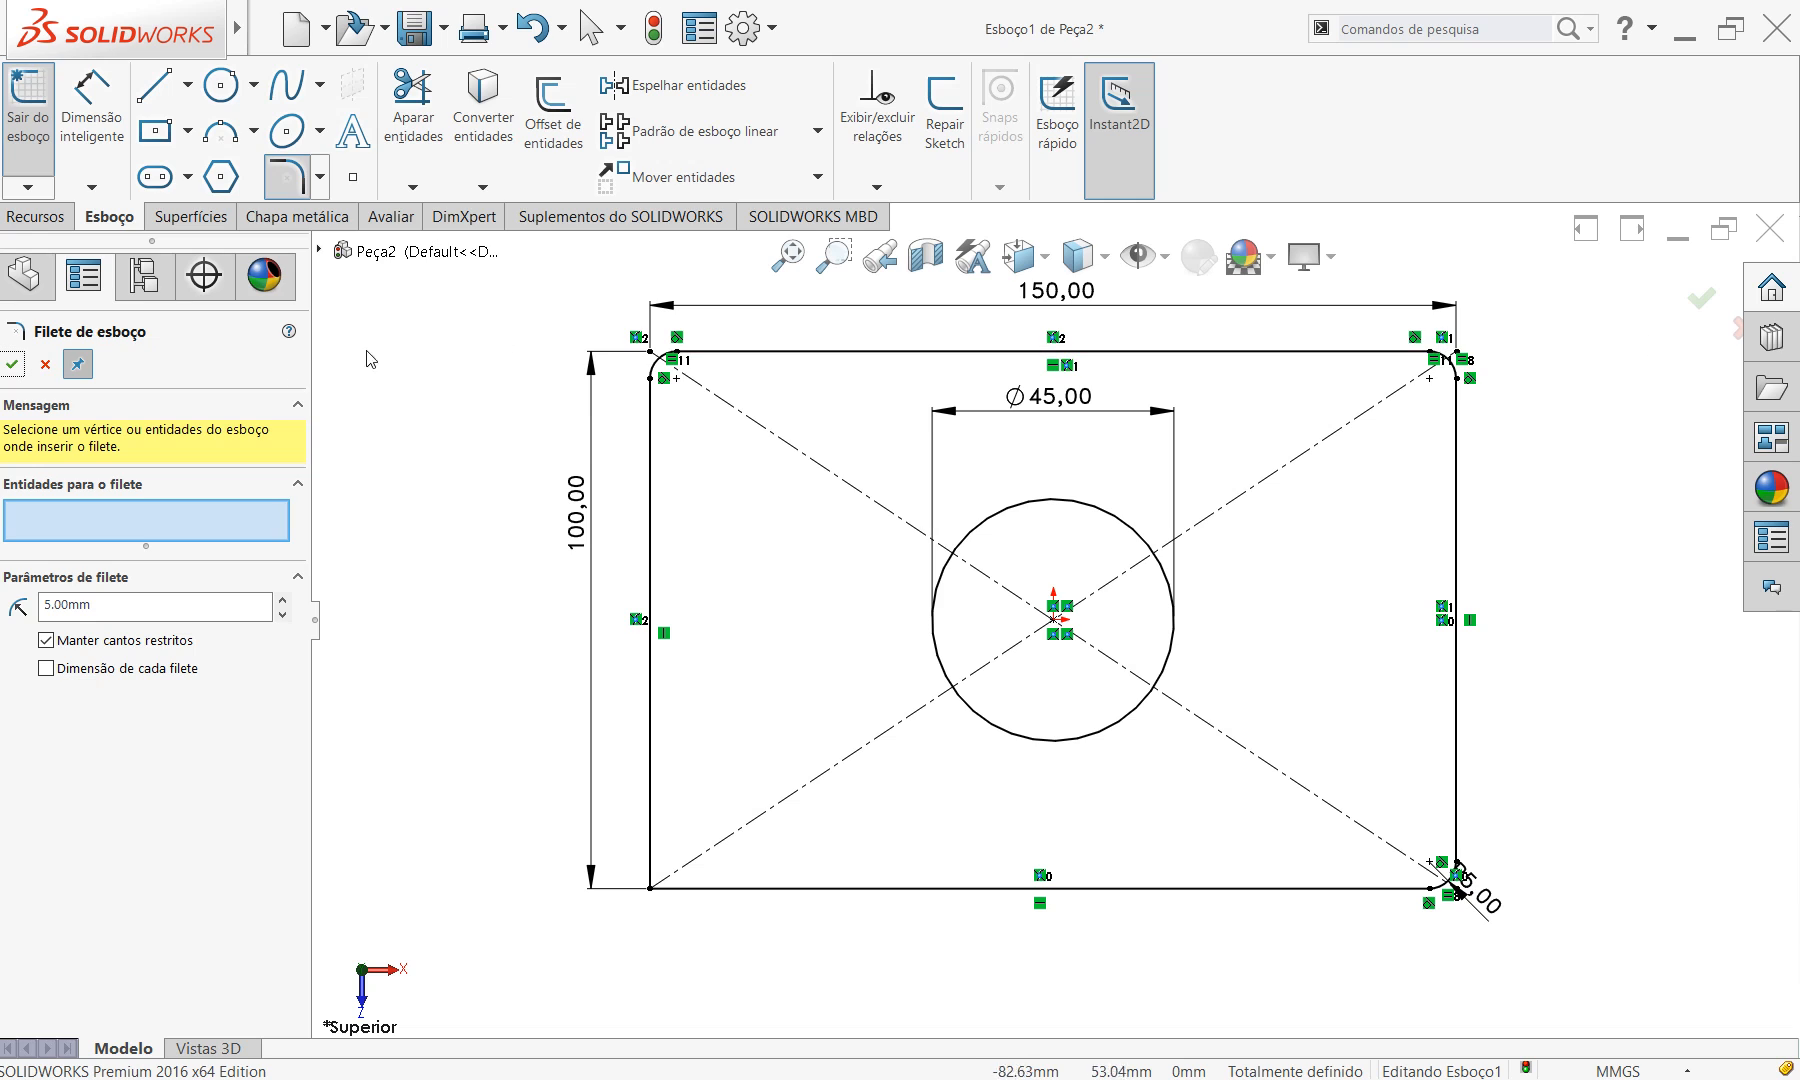
click(12, 366)
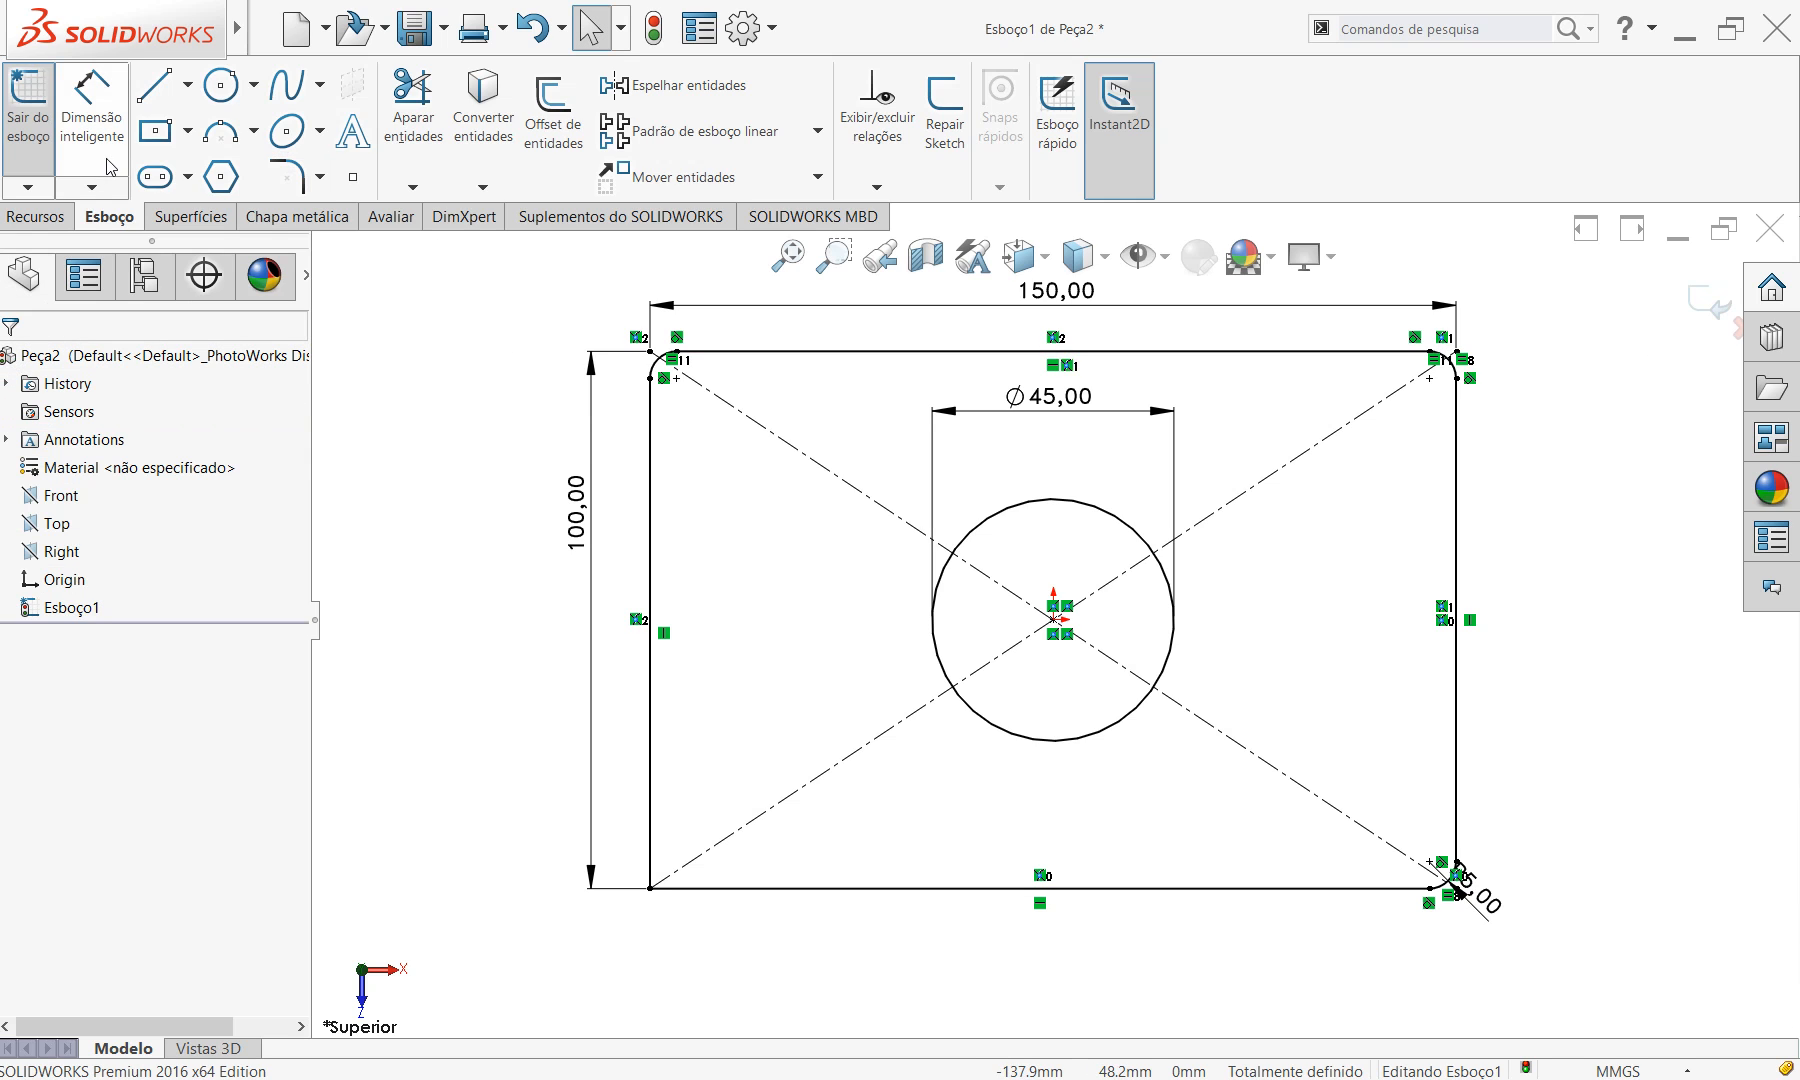
Extrude the plate sketch as a blind boss 10 mm thick.
click(40, 218)
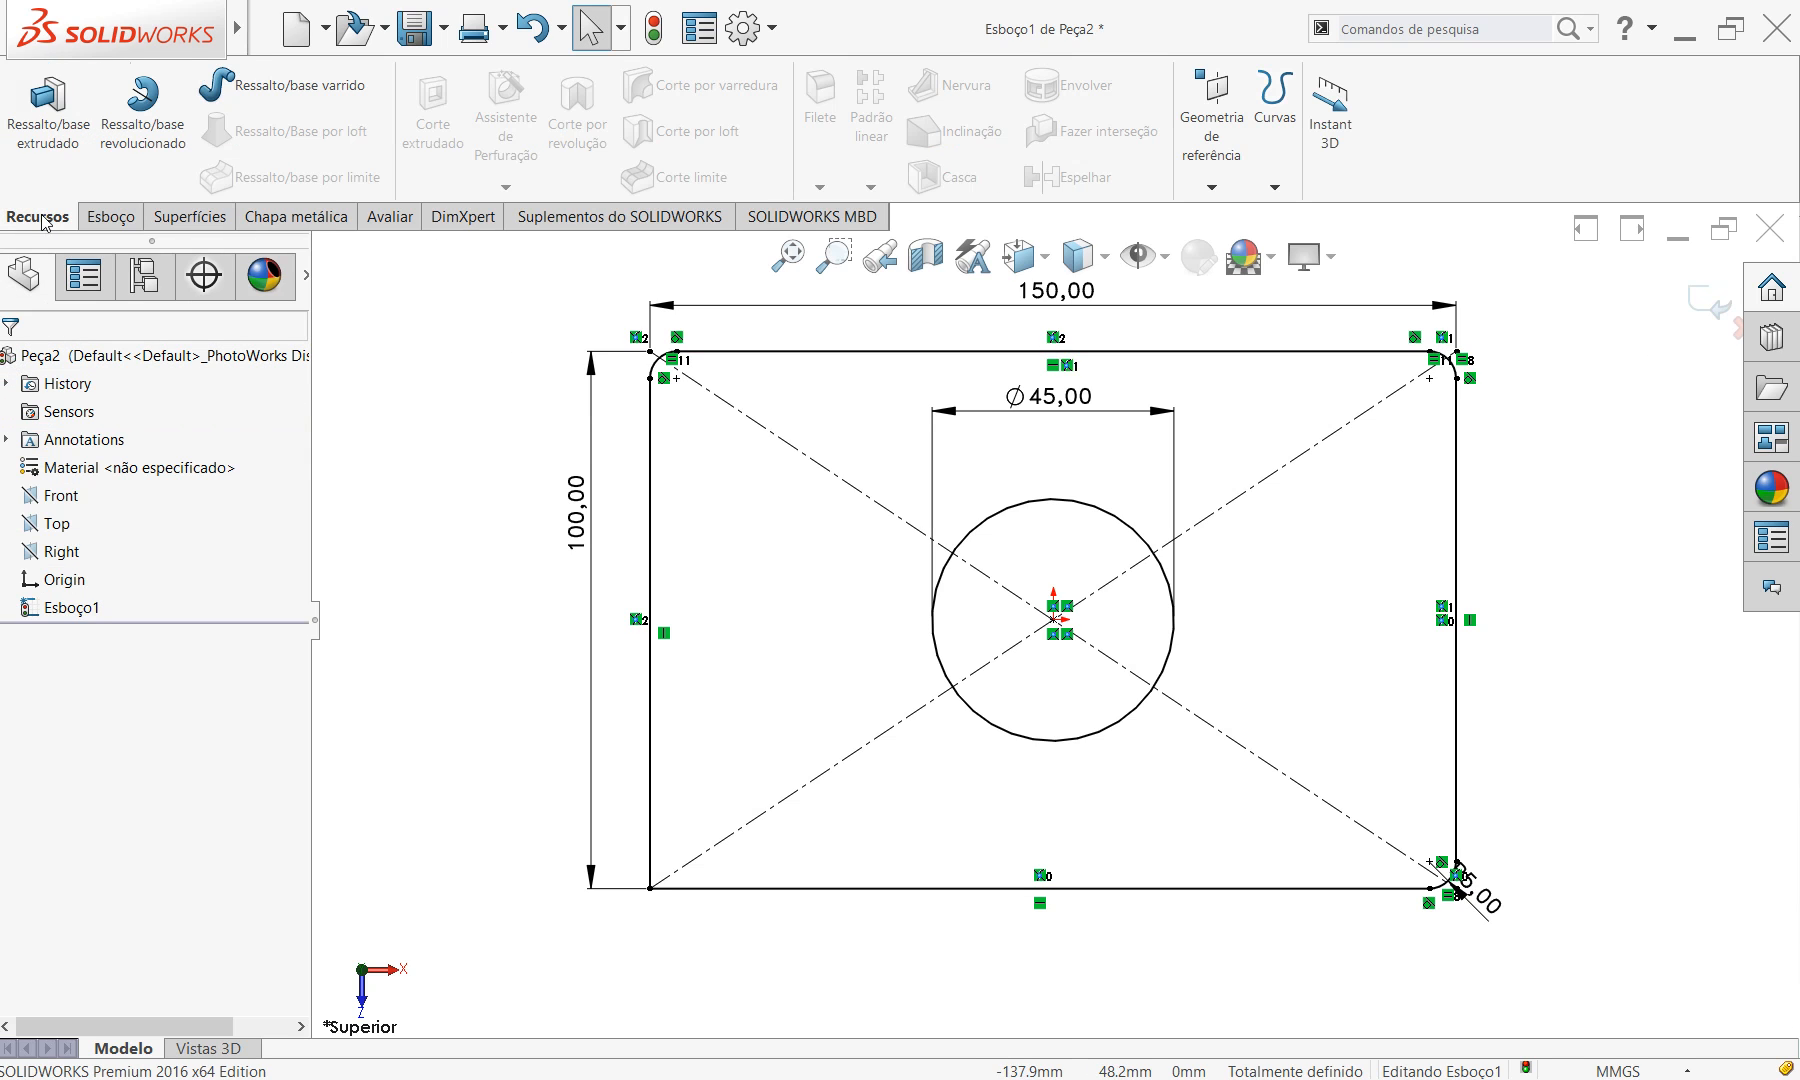
click(62, 140)
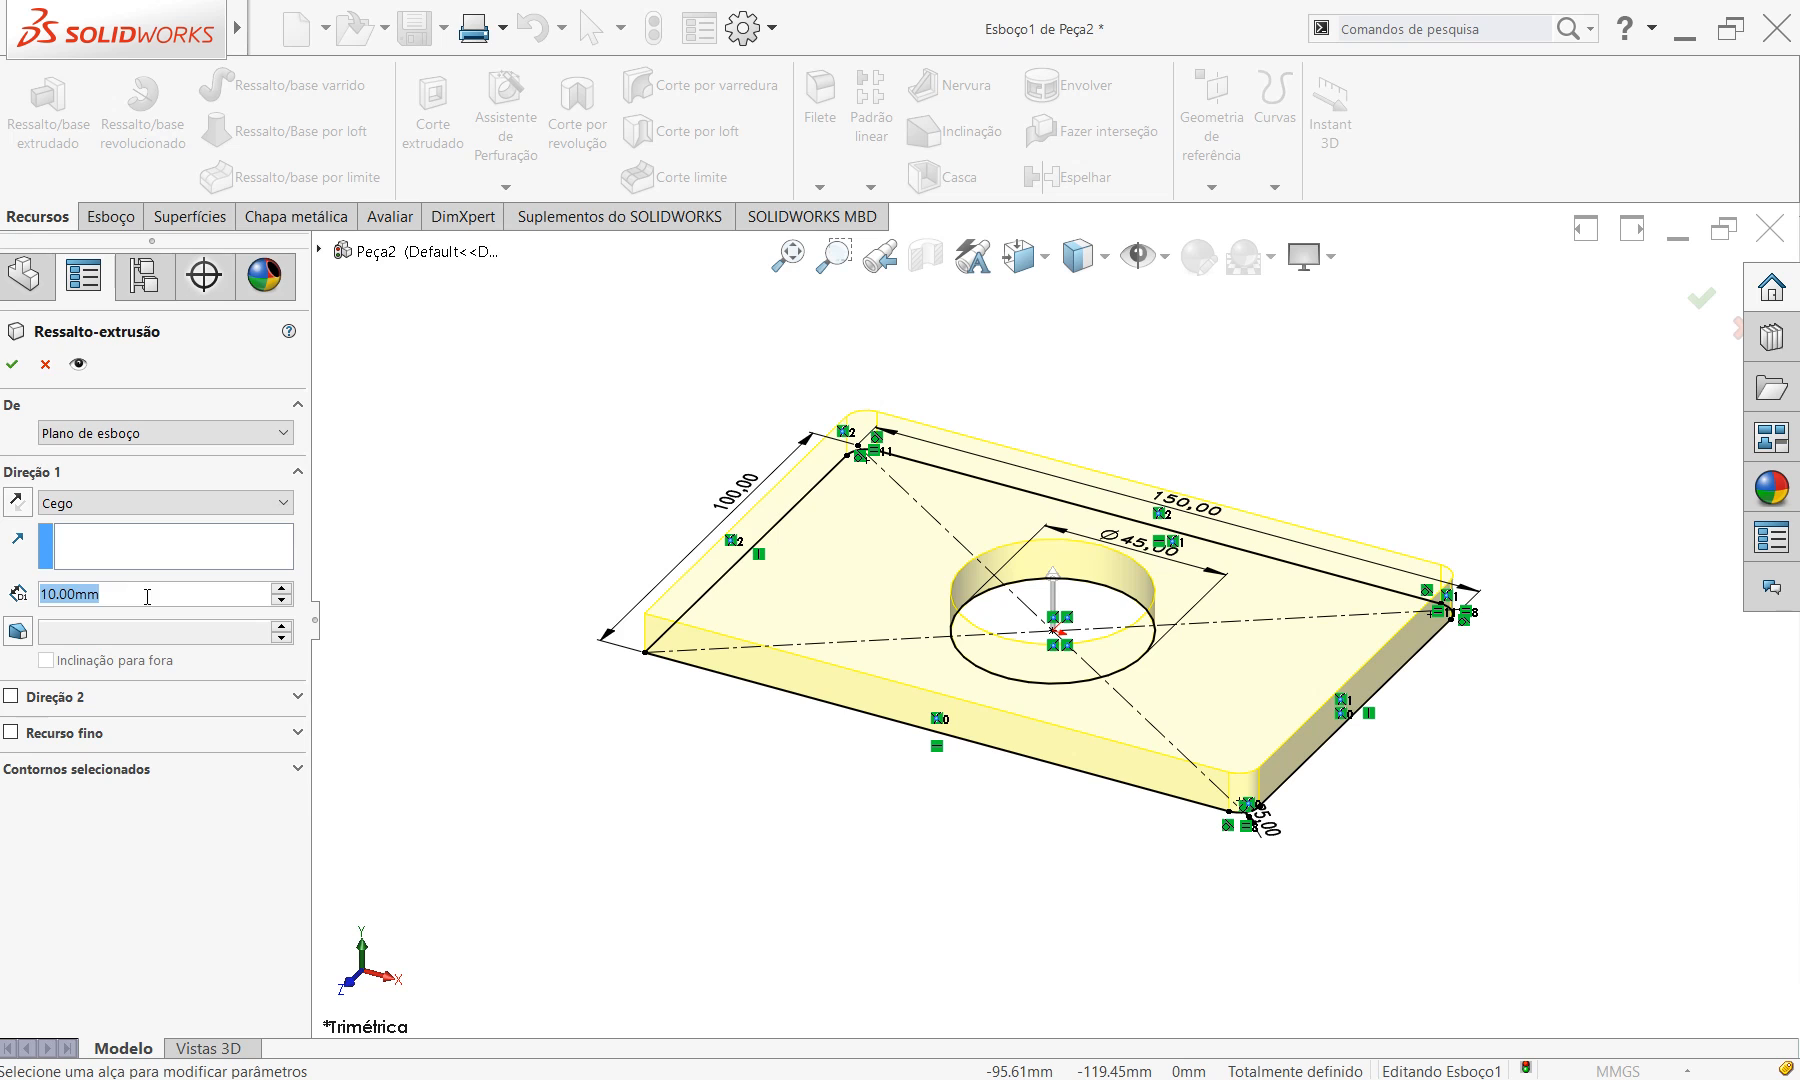
click(12, 363)
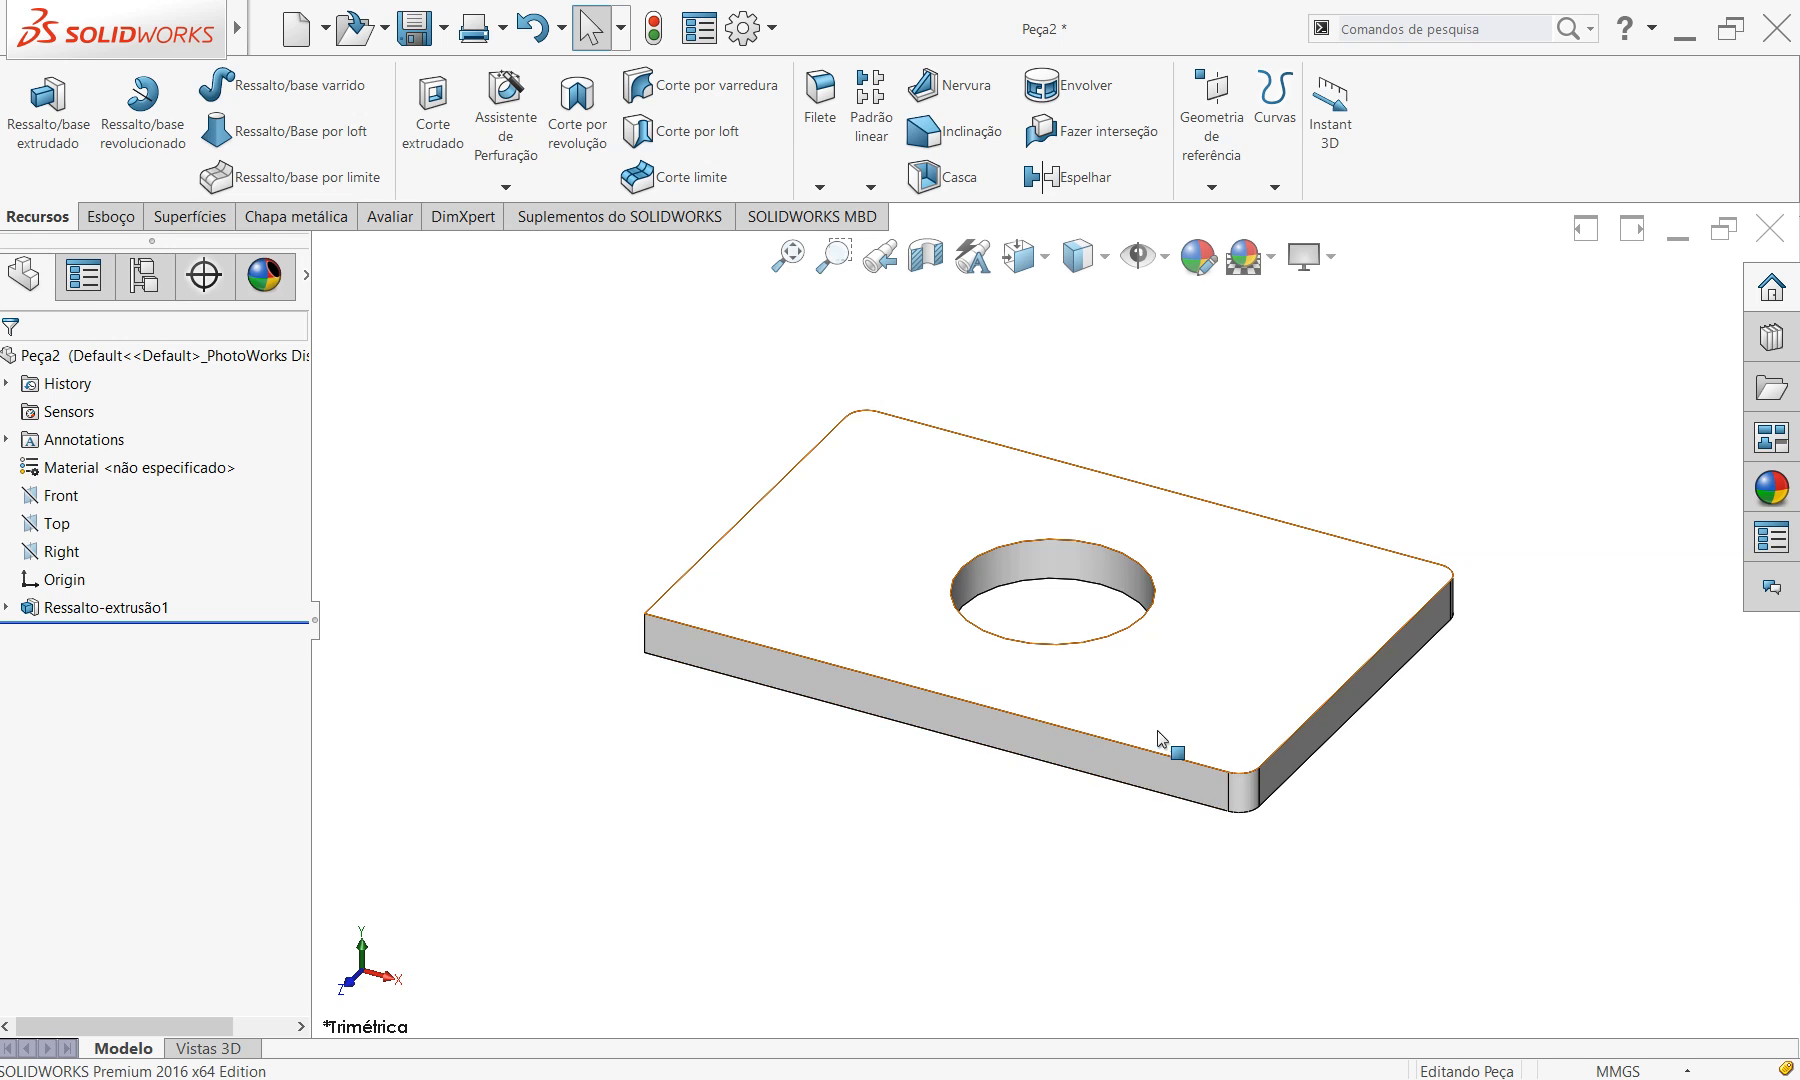
Check the column in the reference drawing and examine how the Front plane cuts through the plate.
key(alt+Tab)
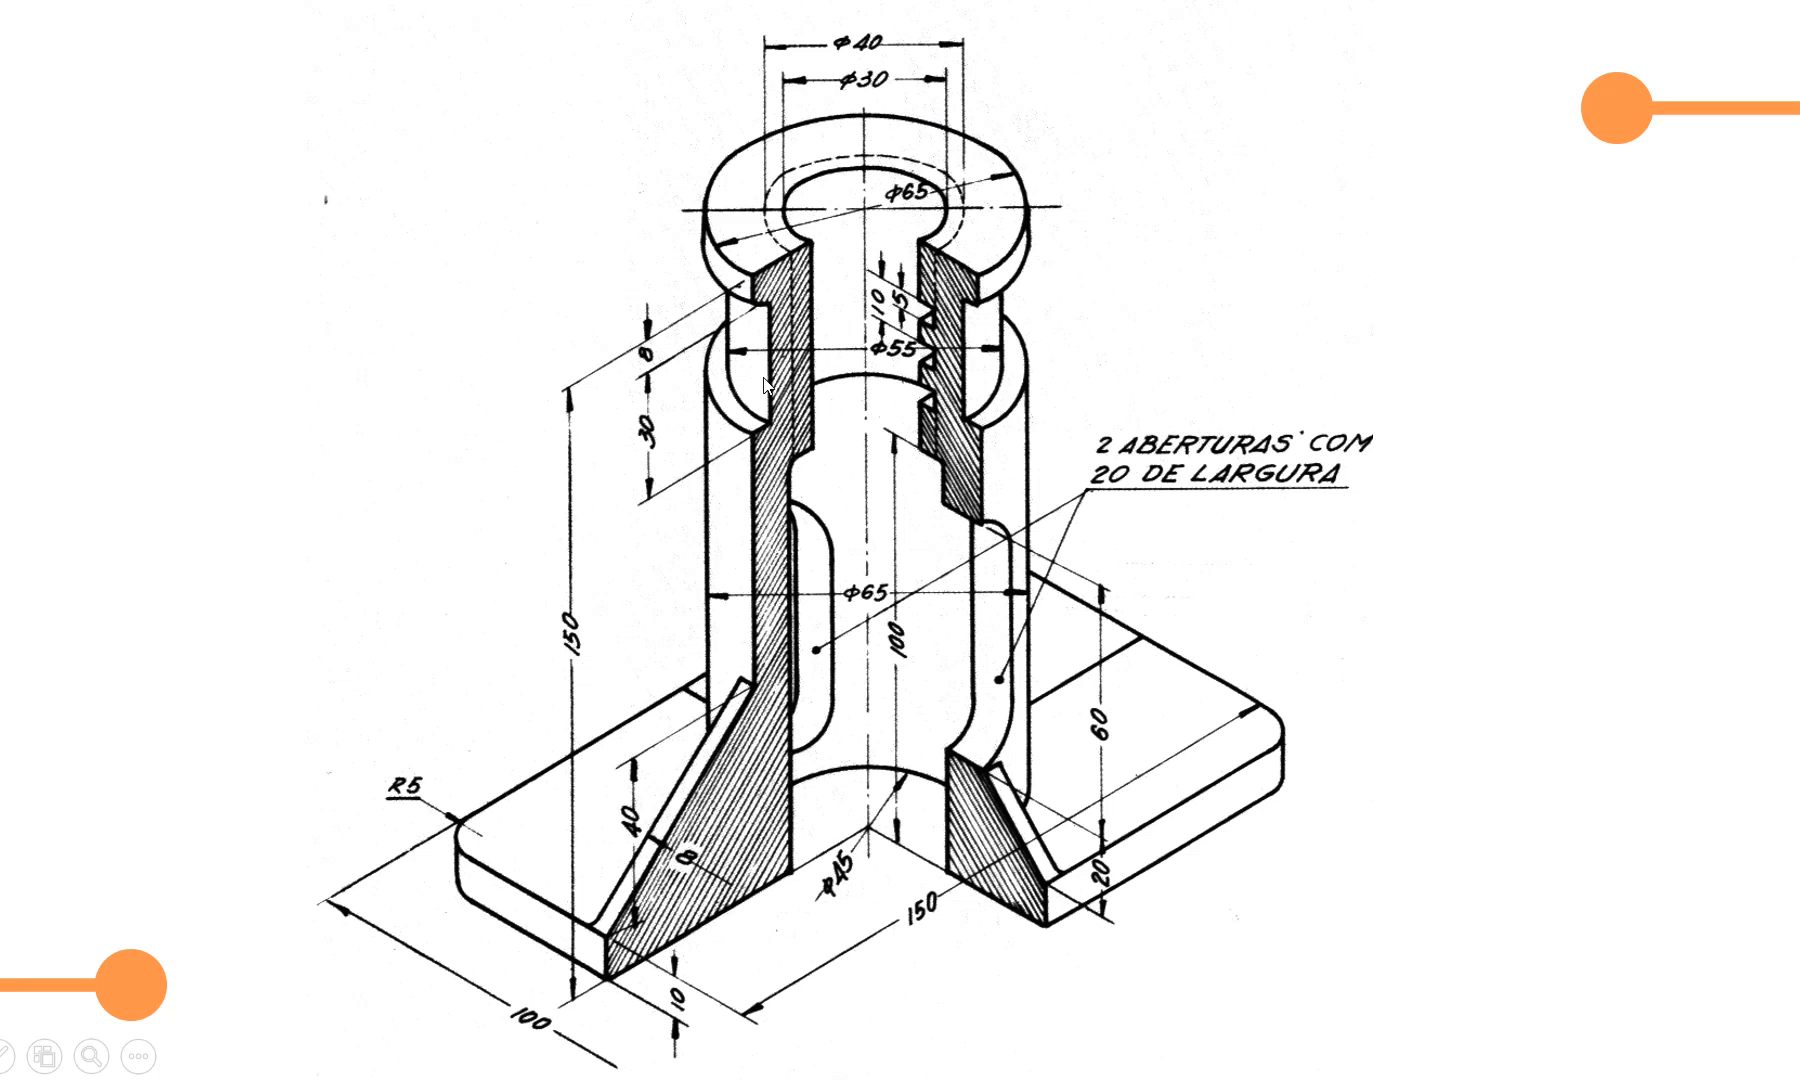
key(alt+Tab)
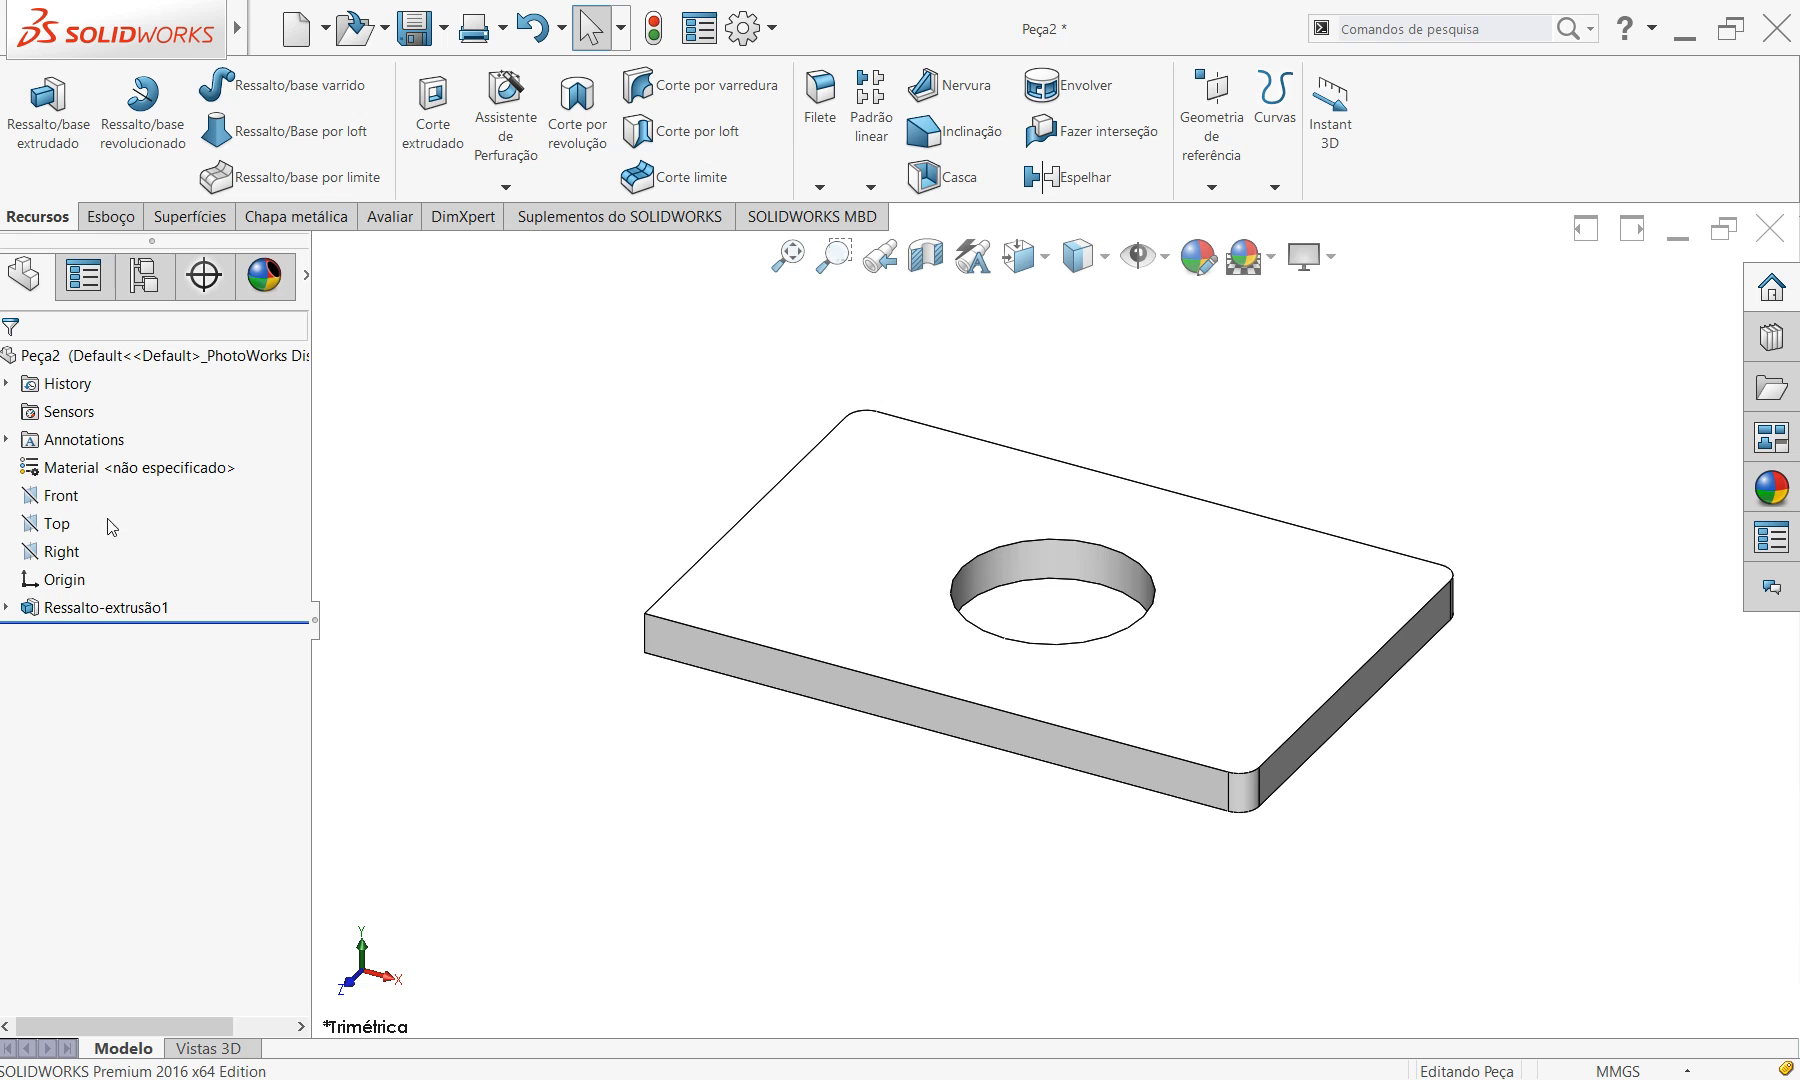
click(63, 501)
middle_drag(607, 735, 623, 691)
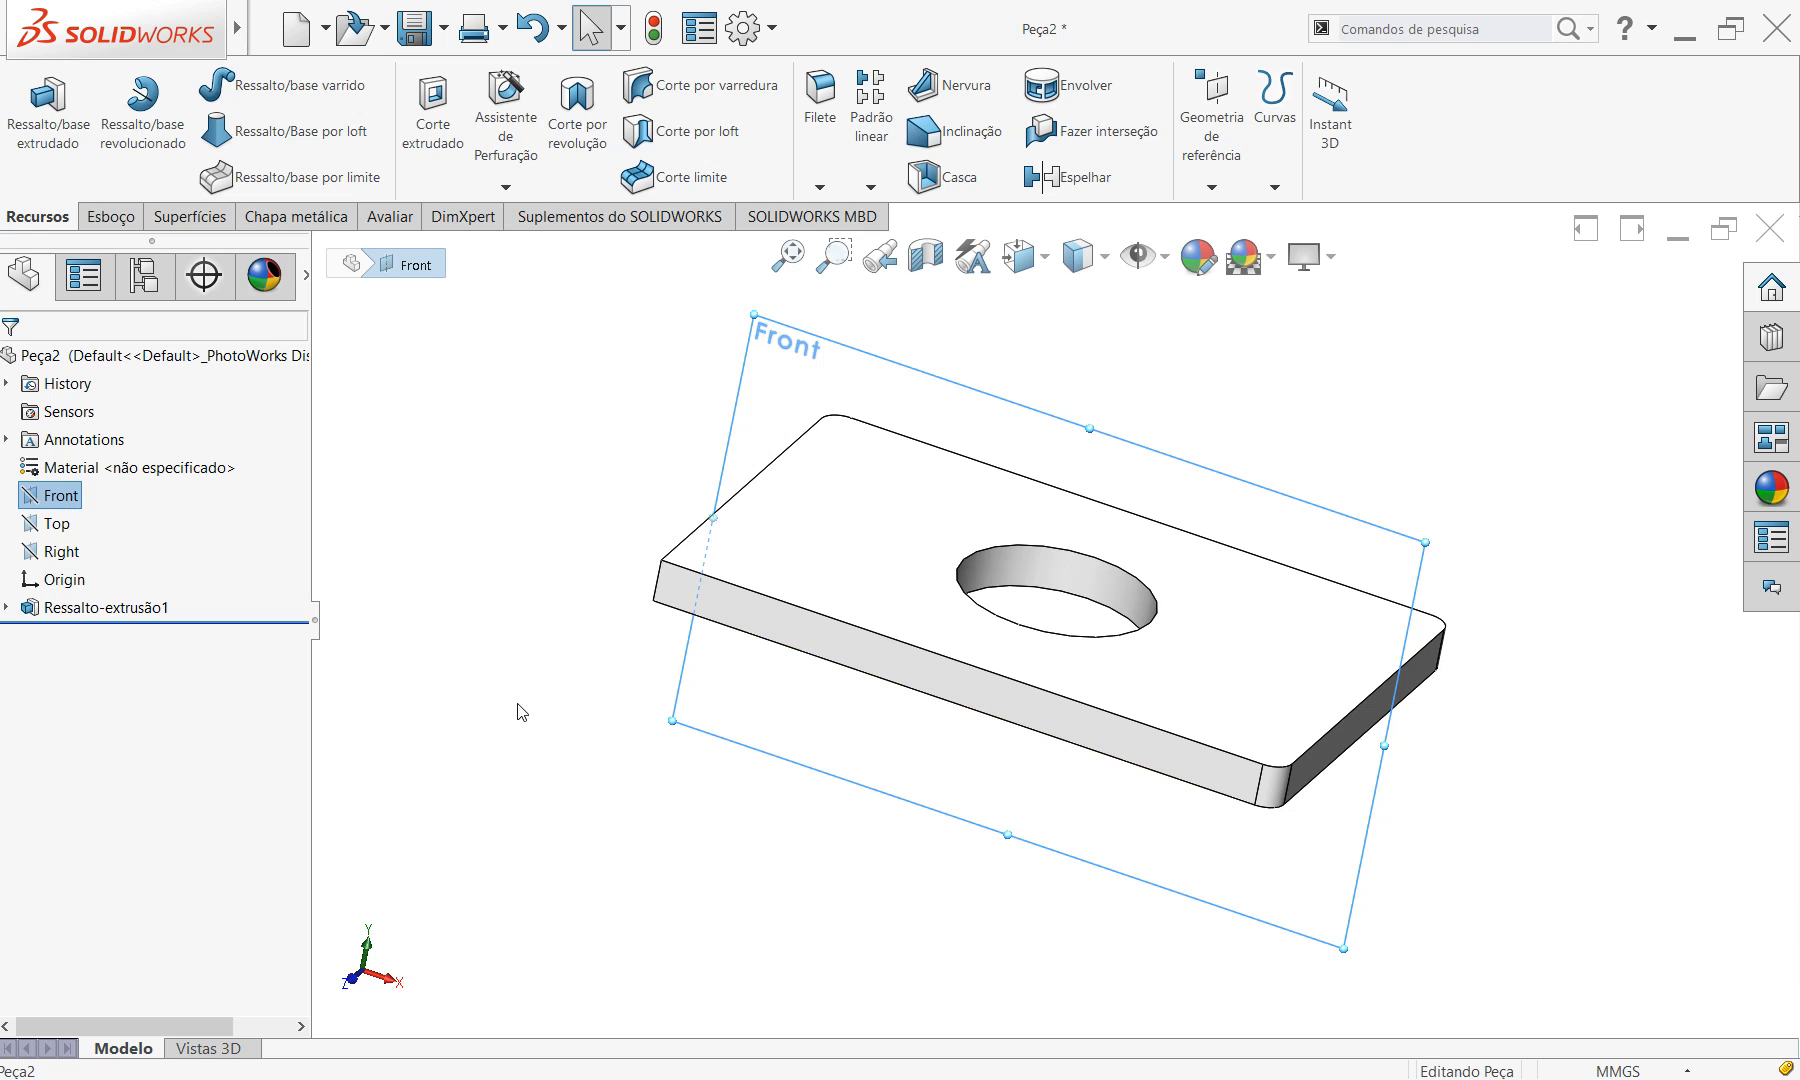
click(529, 626)
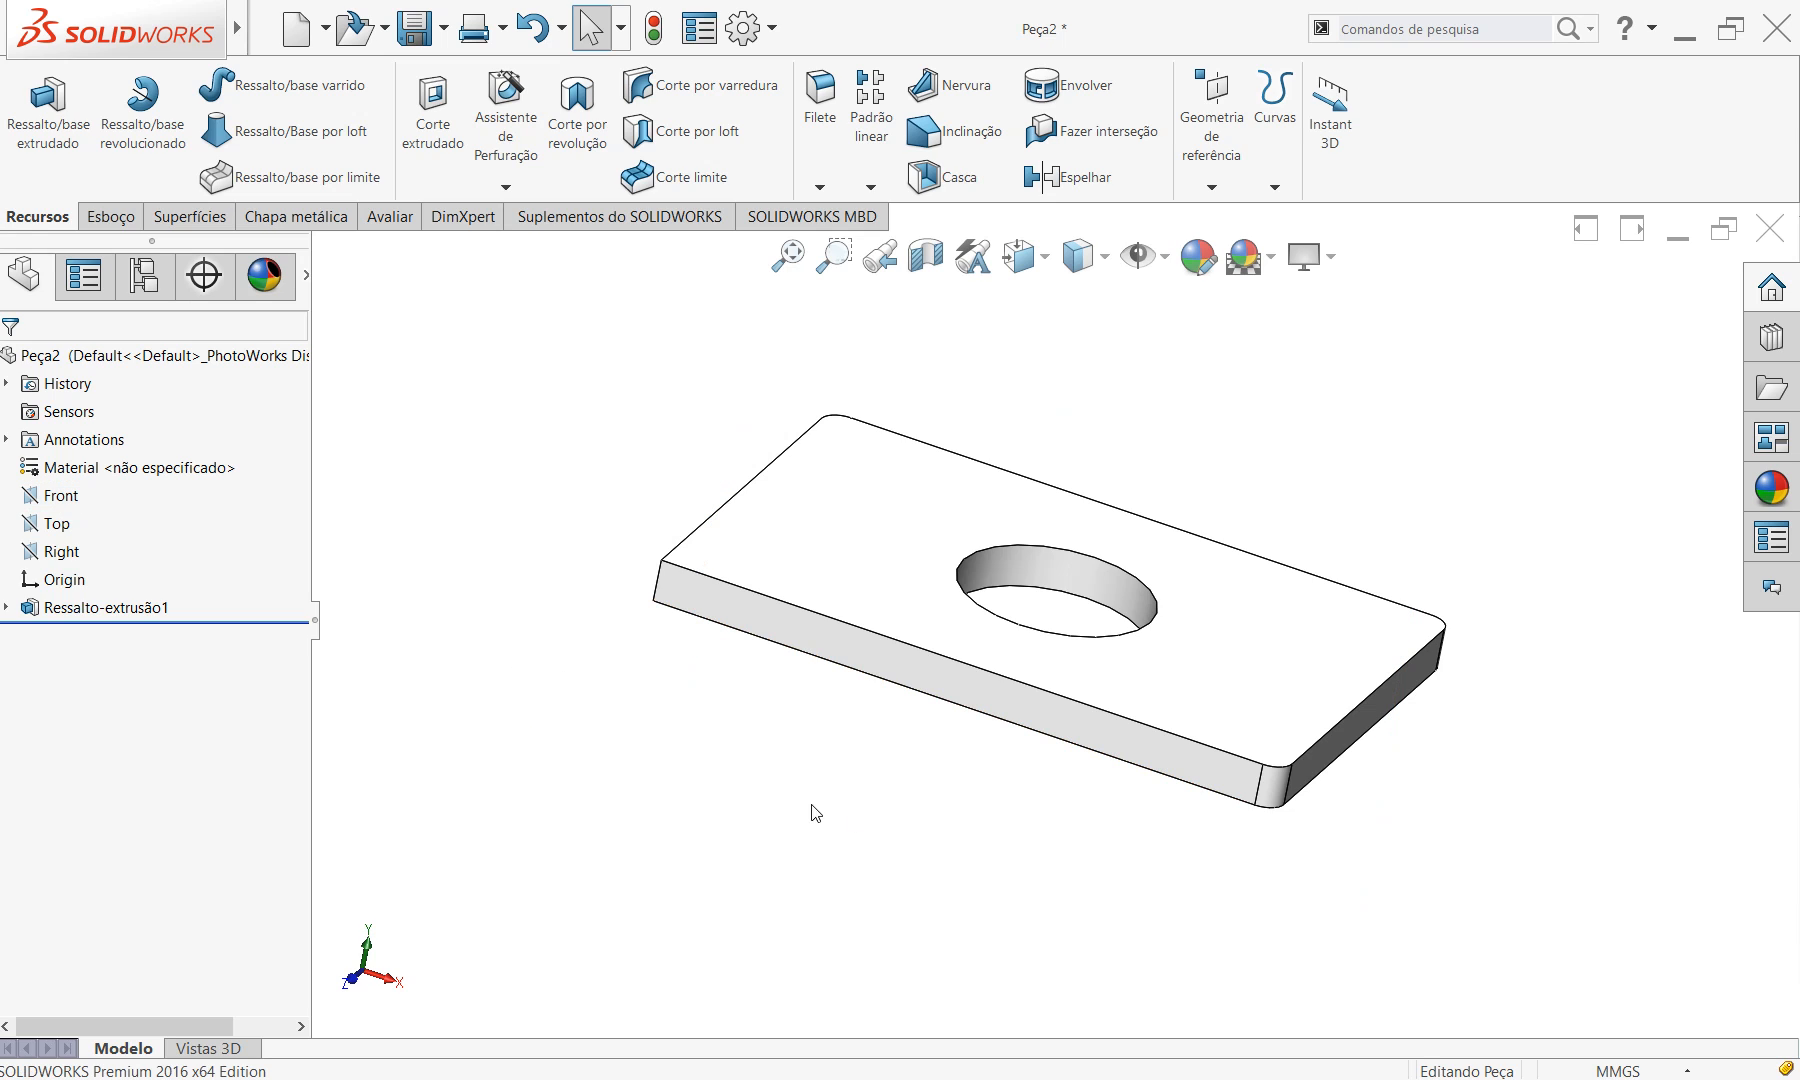
Start a new line sketch on the Front plane and view it face-on.
click(104, 218)
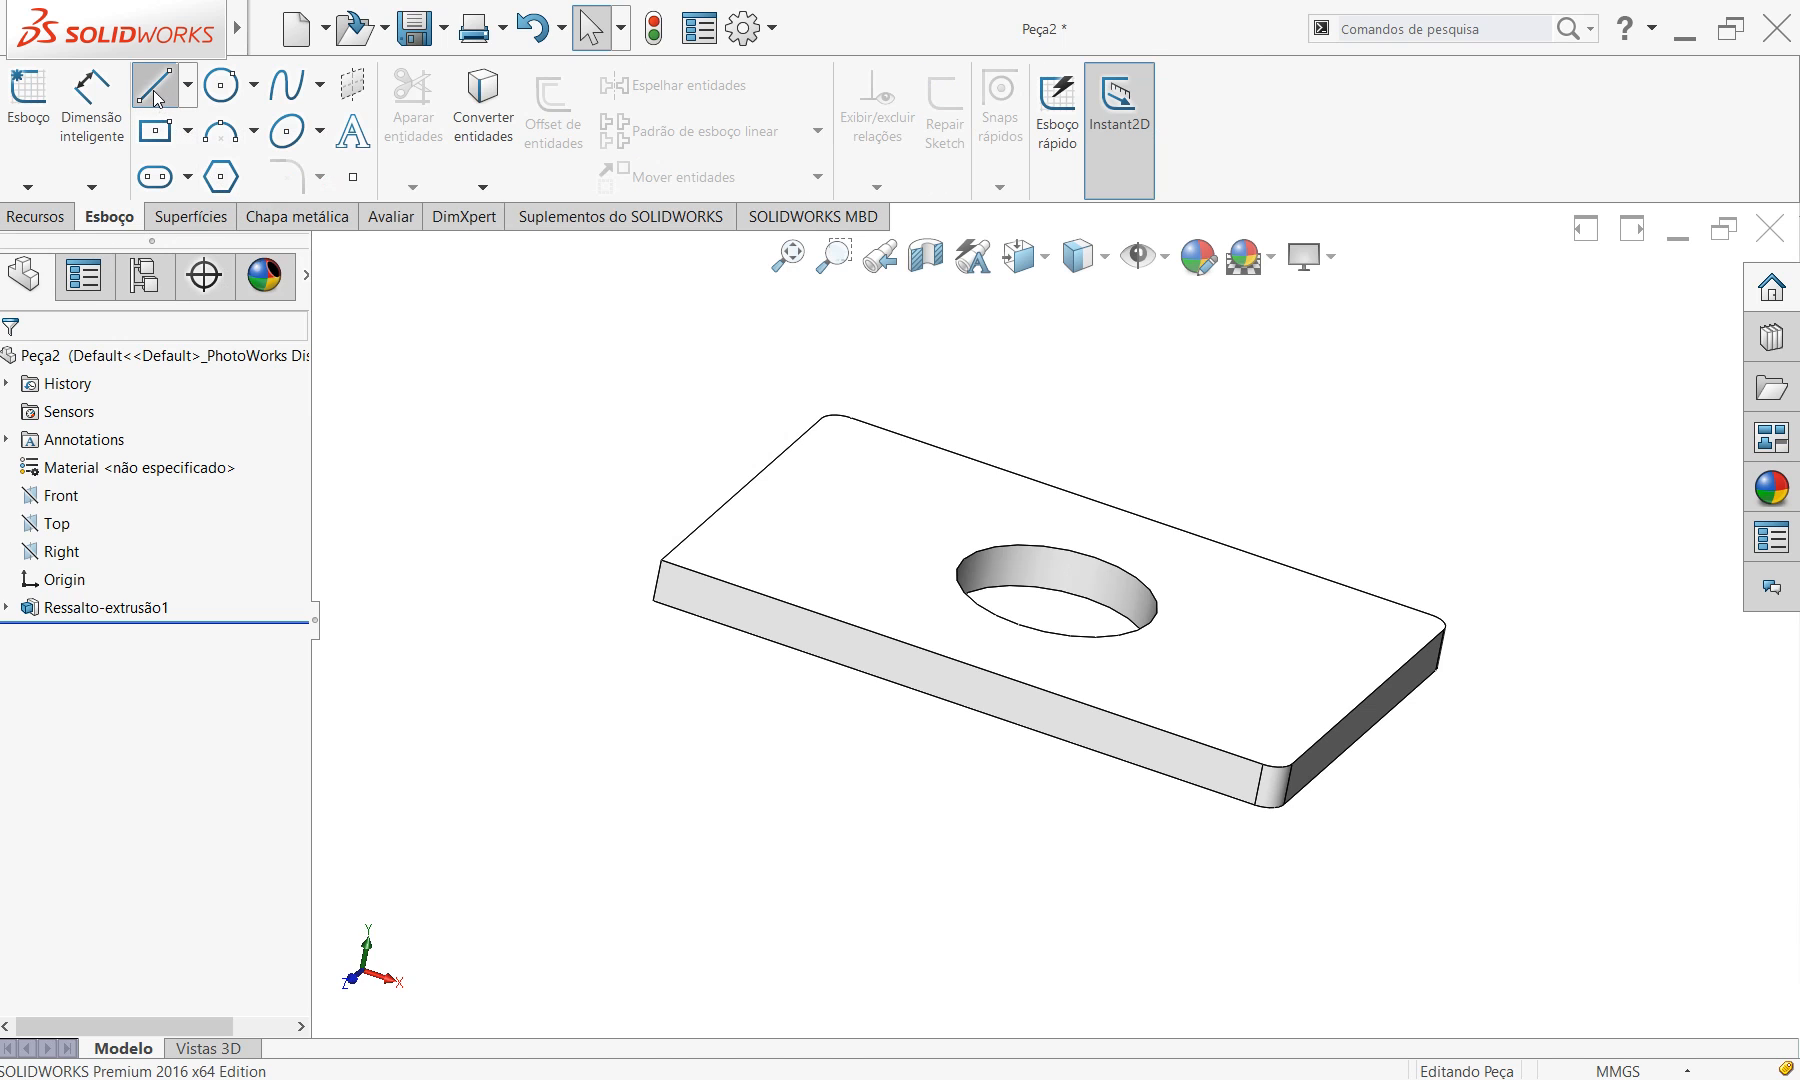
click(28, 100)
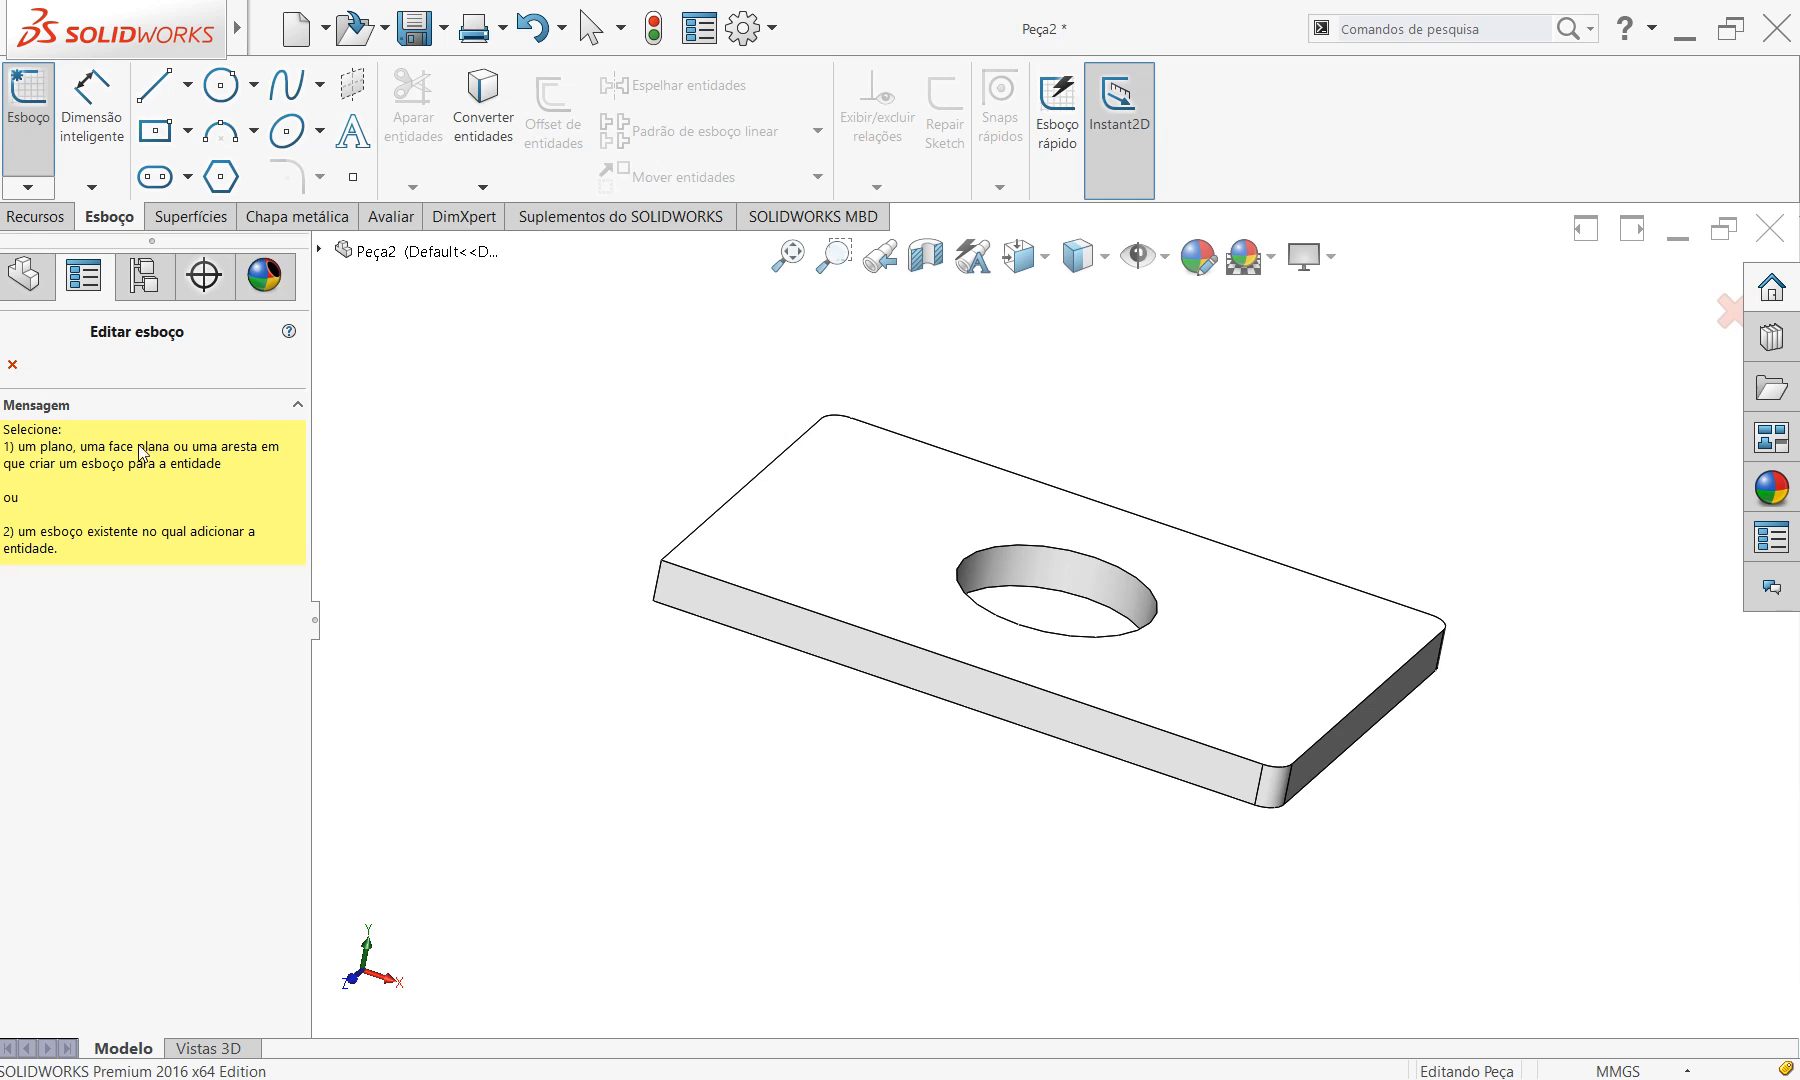
click(320, 256)
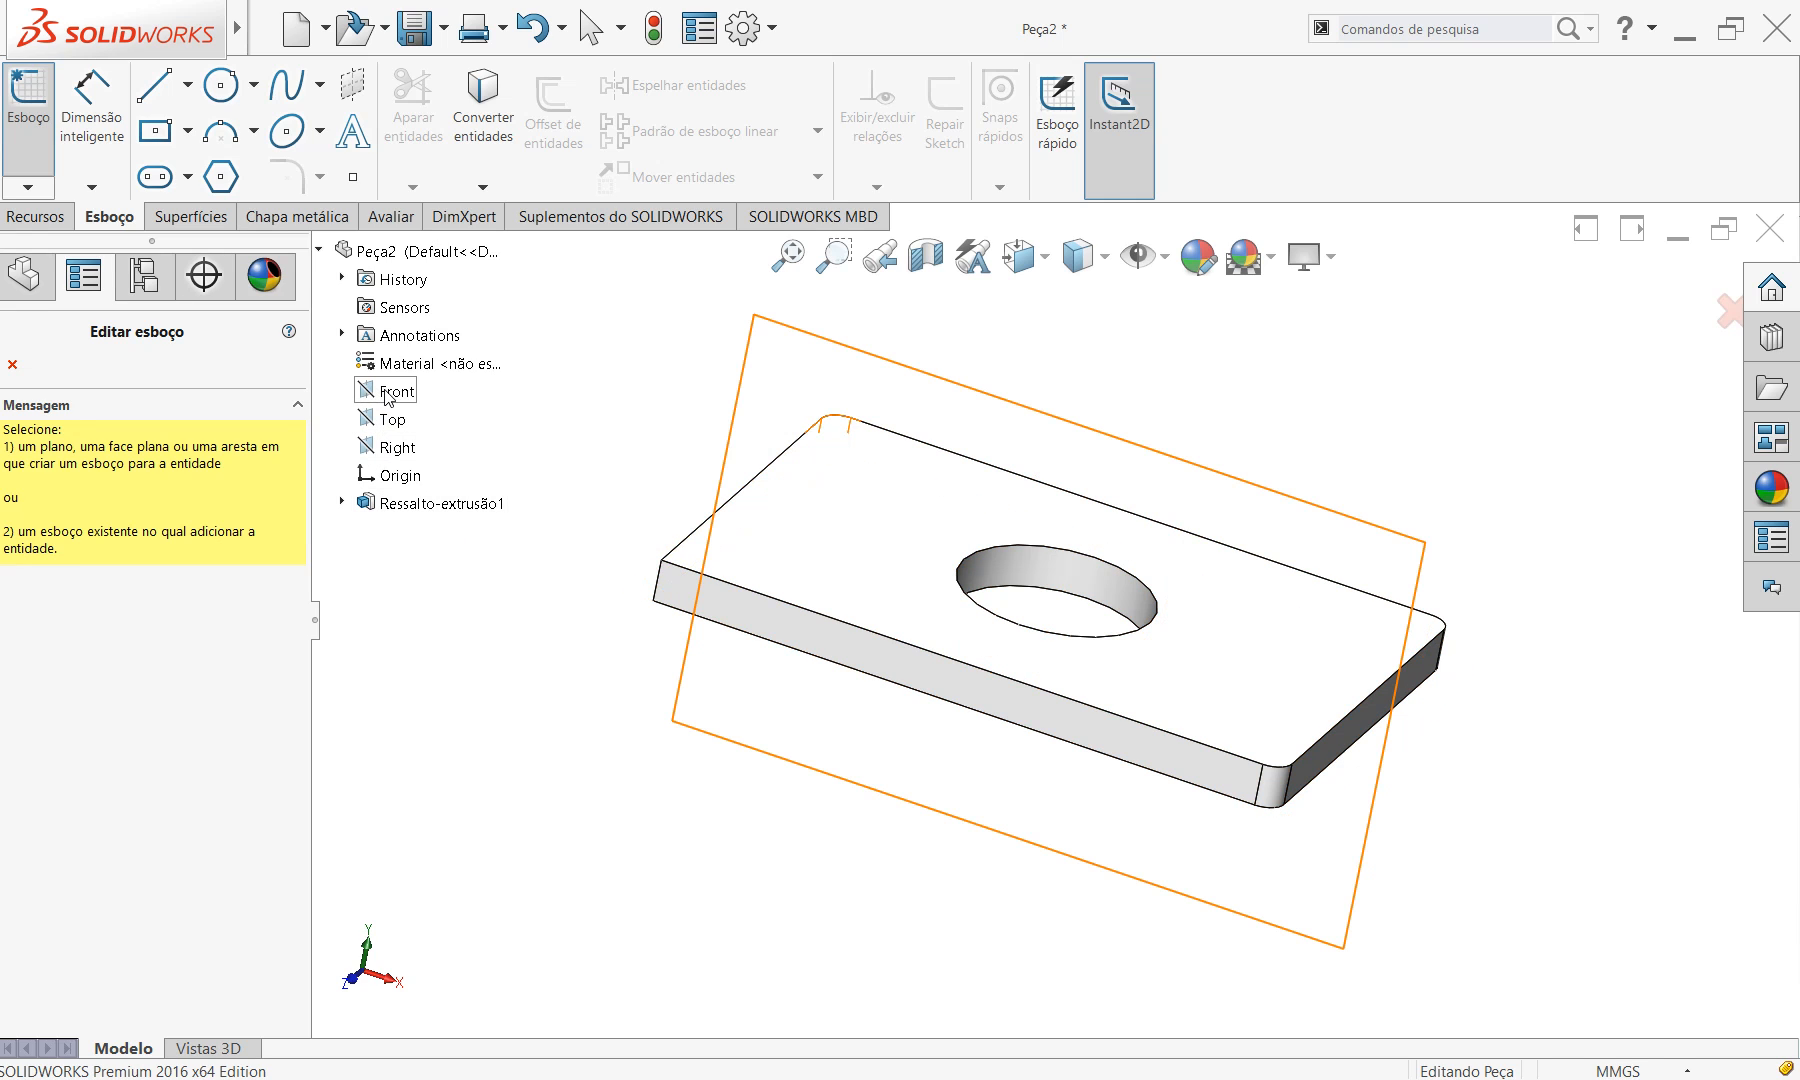
click(387, 393)
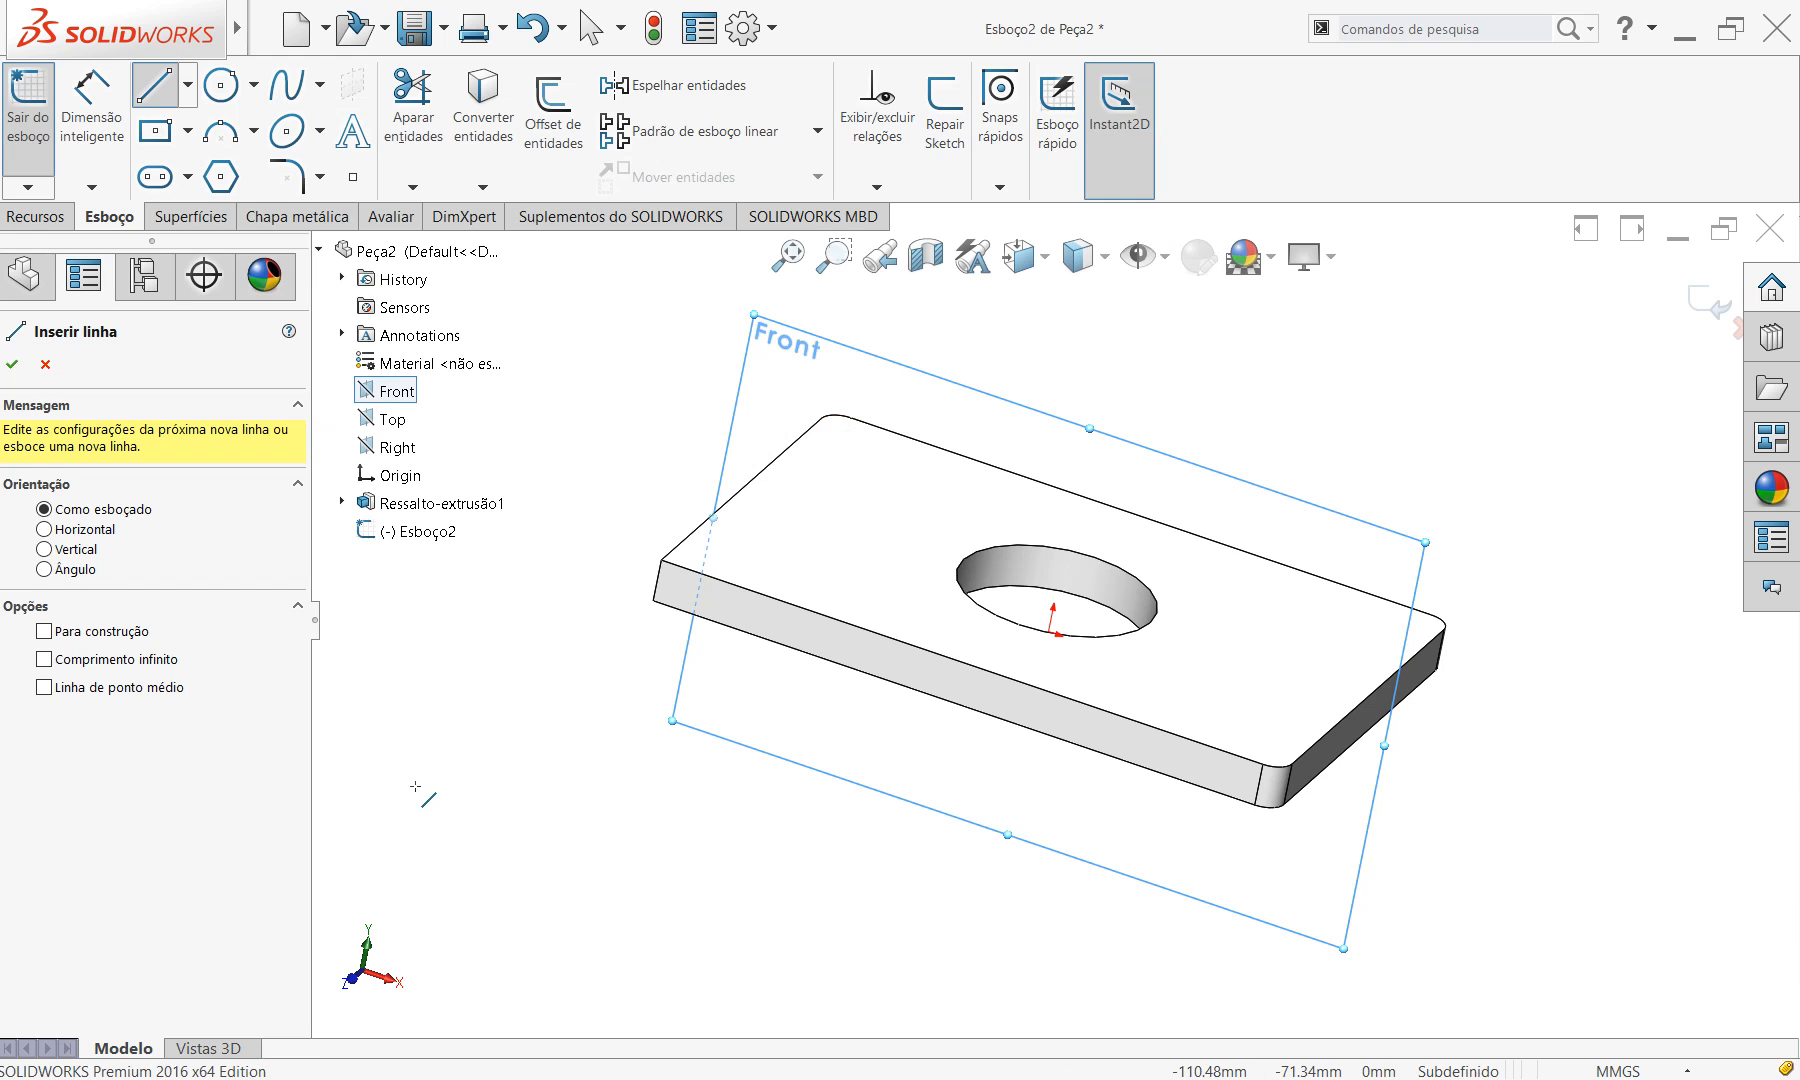
key(ctrl+8)
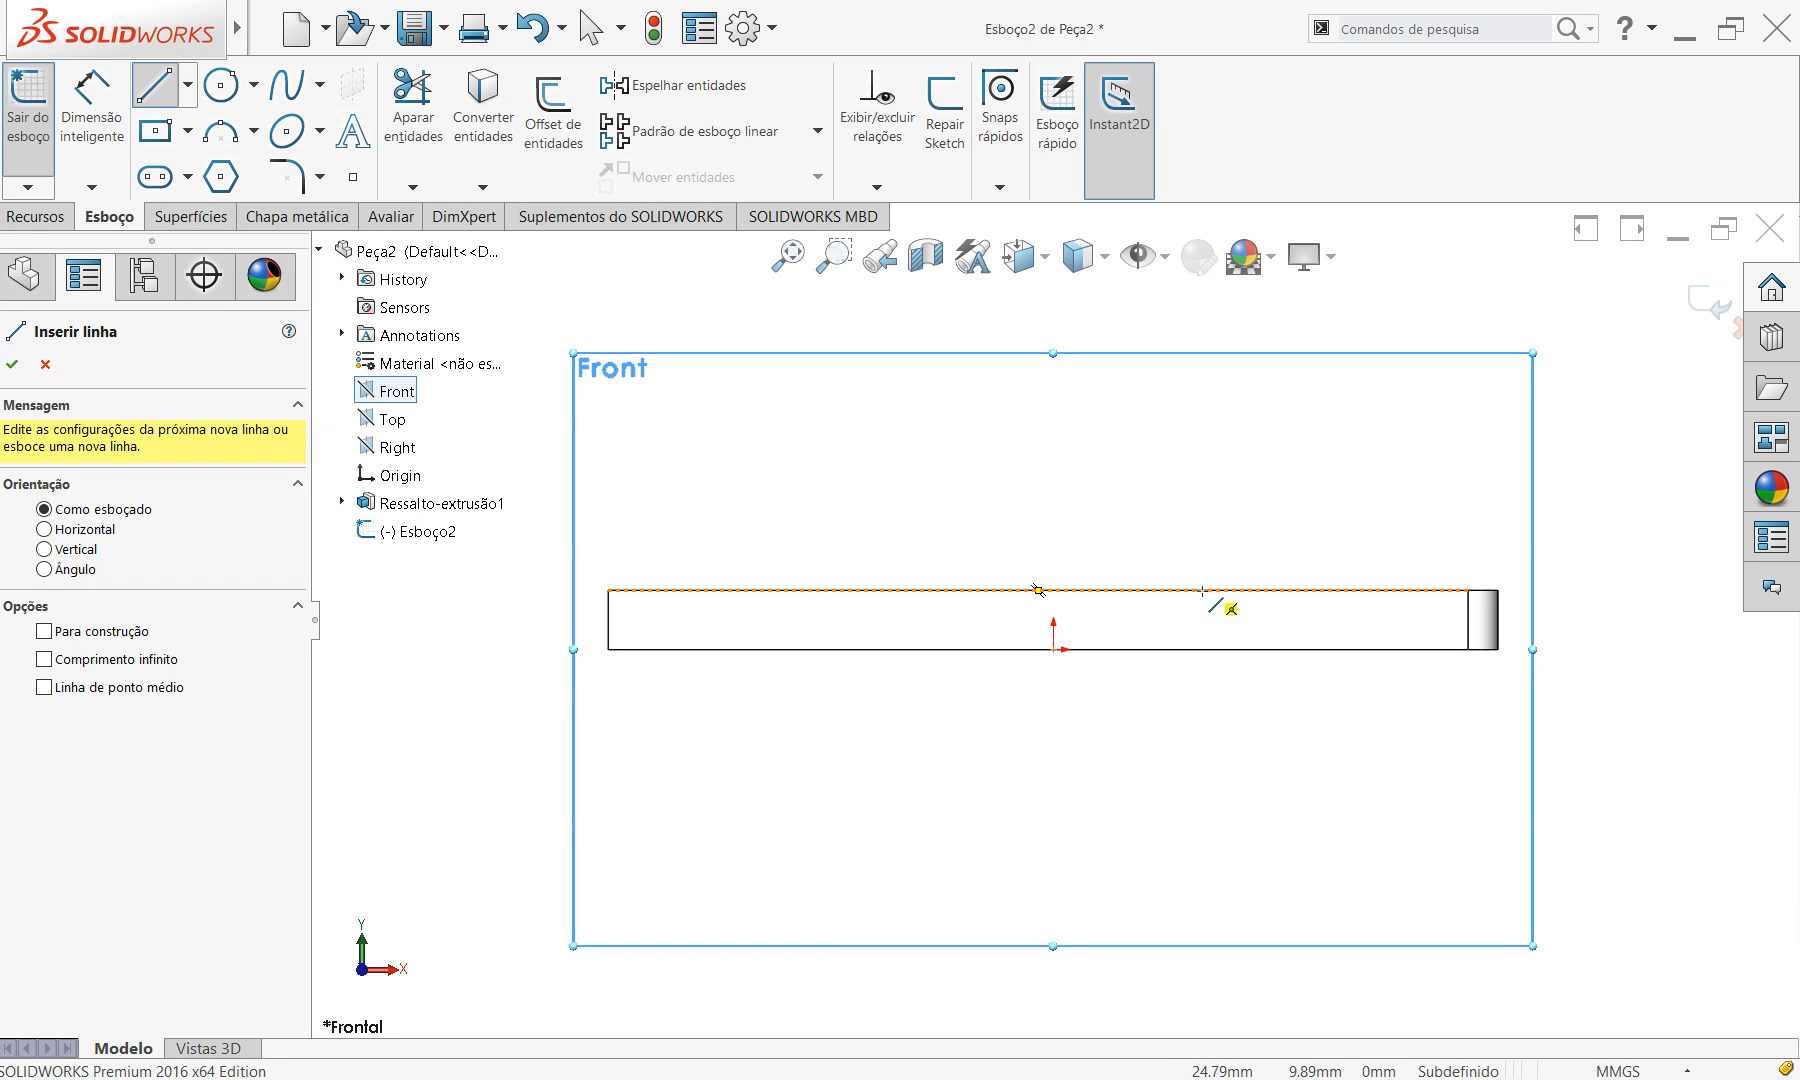
Sketch the column's outer side up from the plate's top edge, with a notch about 16 mm tall and 9 mm deep near the upper end.
scroll(1224, 591, up, 3)
scroll(1226, 458, down, 3)
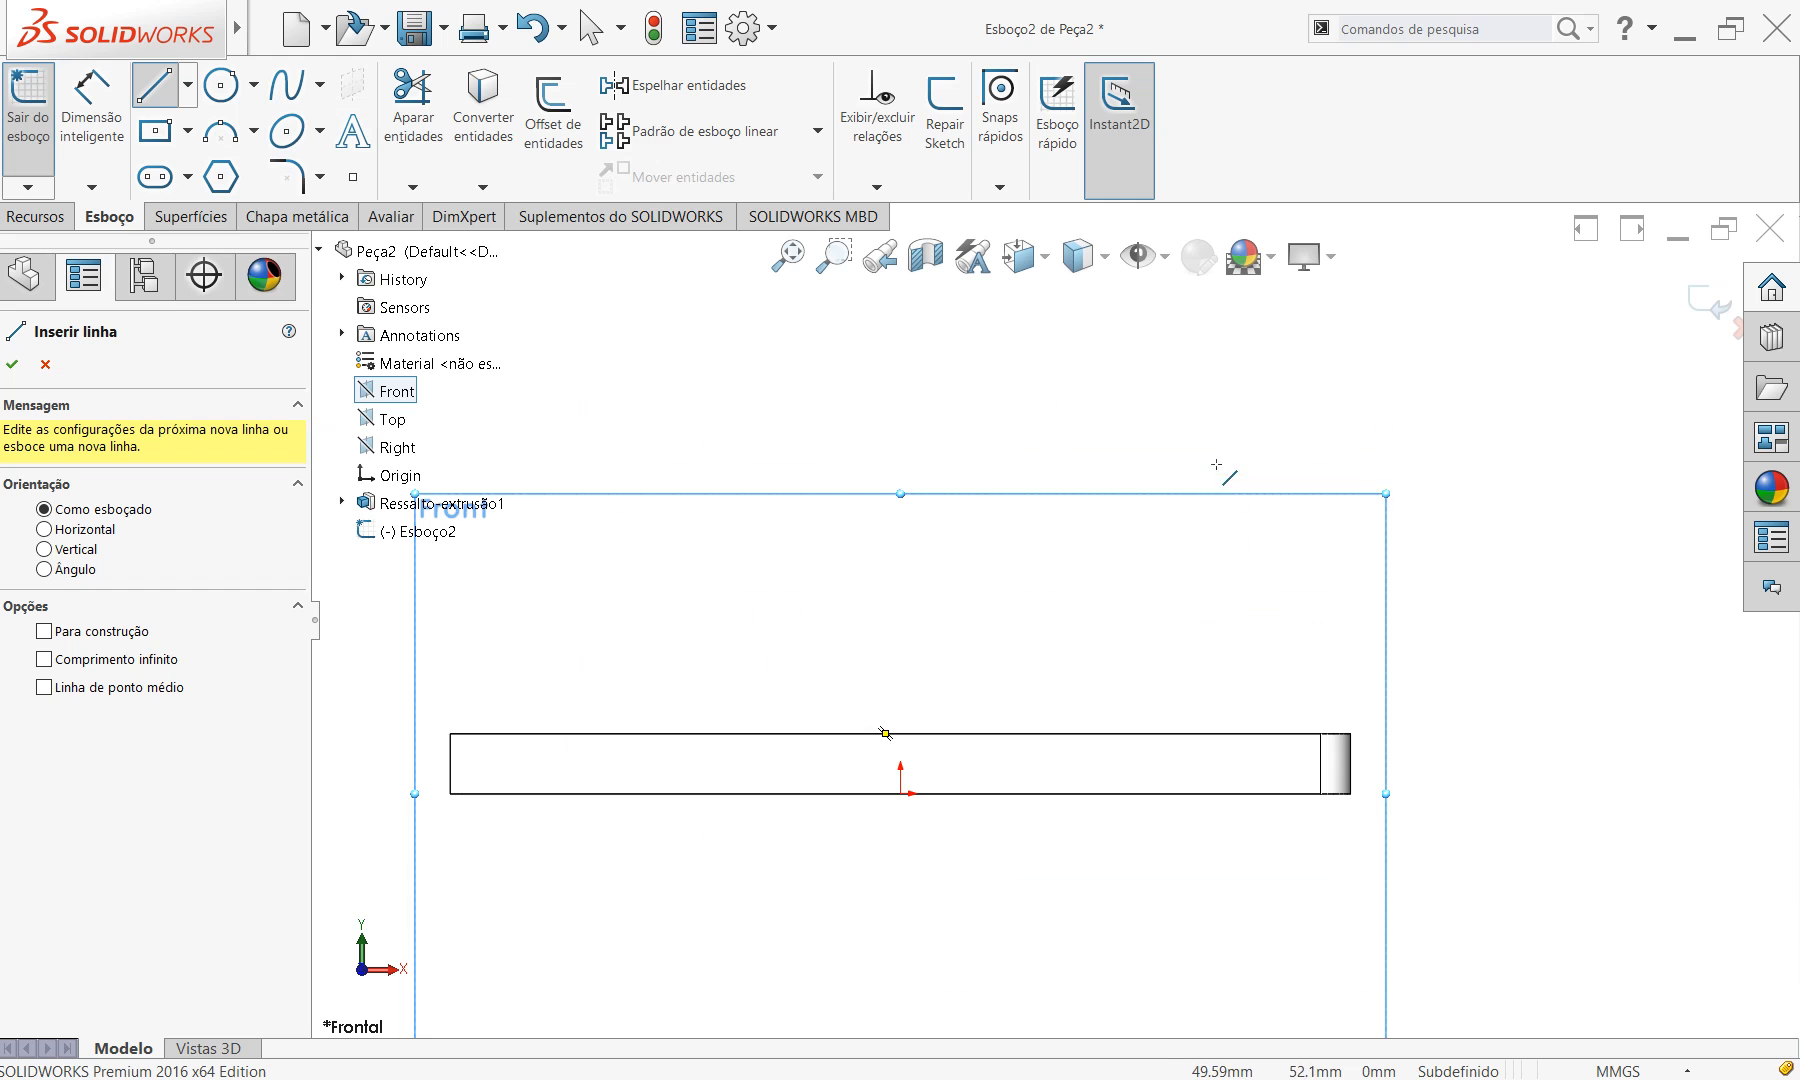
click(1112, 733)
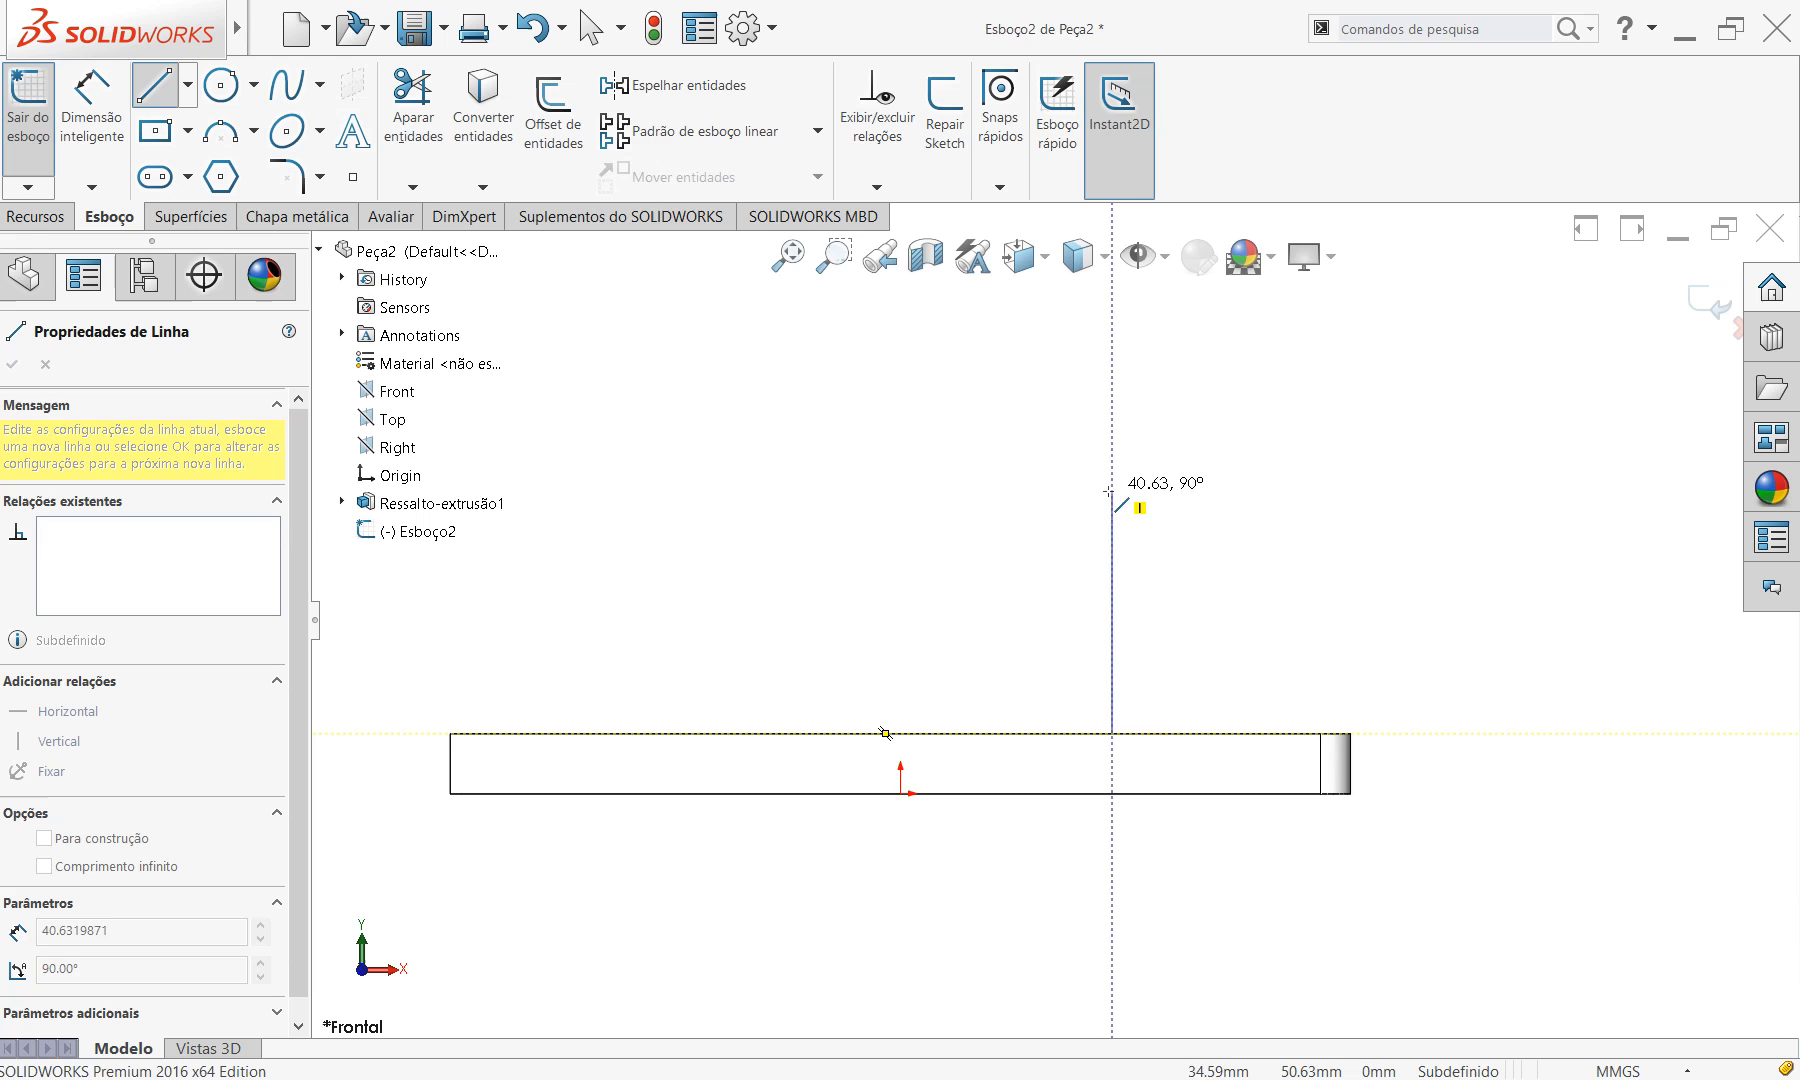
scroll(1100, 495, up, 2)
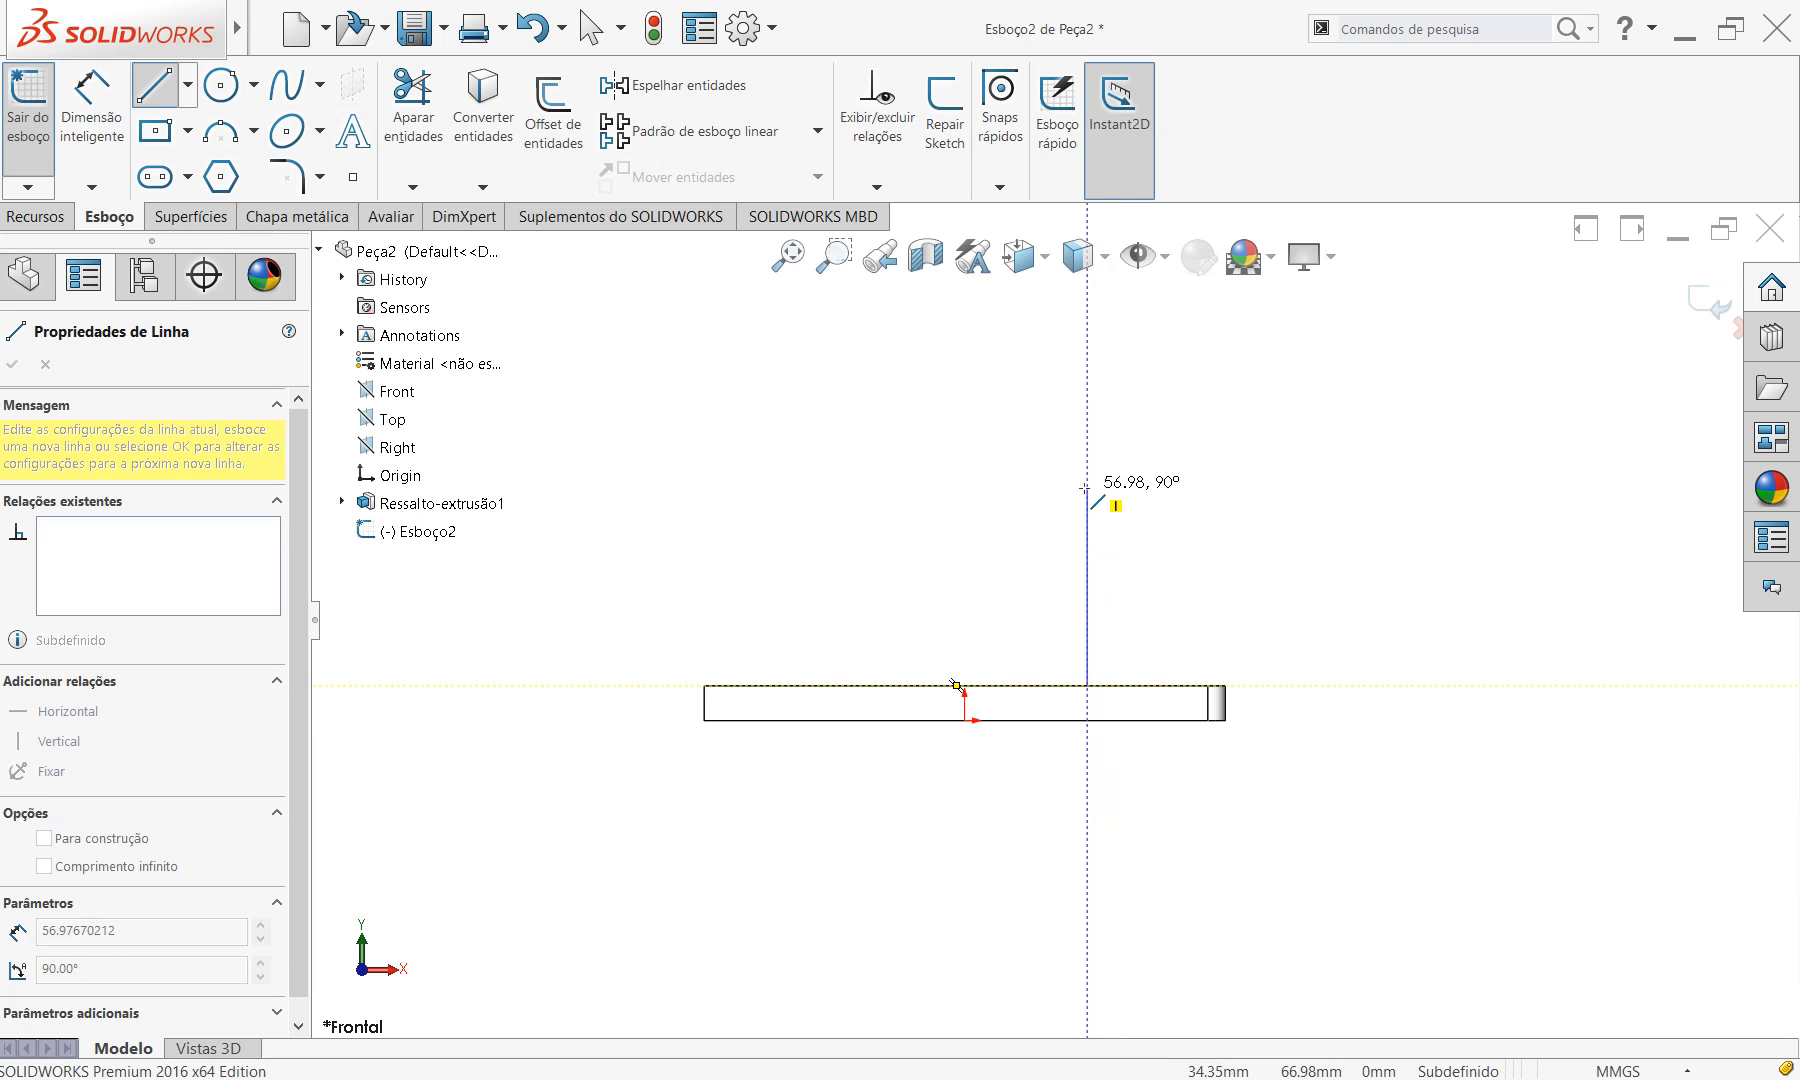
key(alt+Tab)
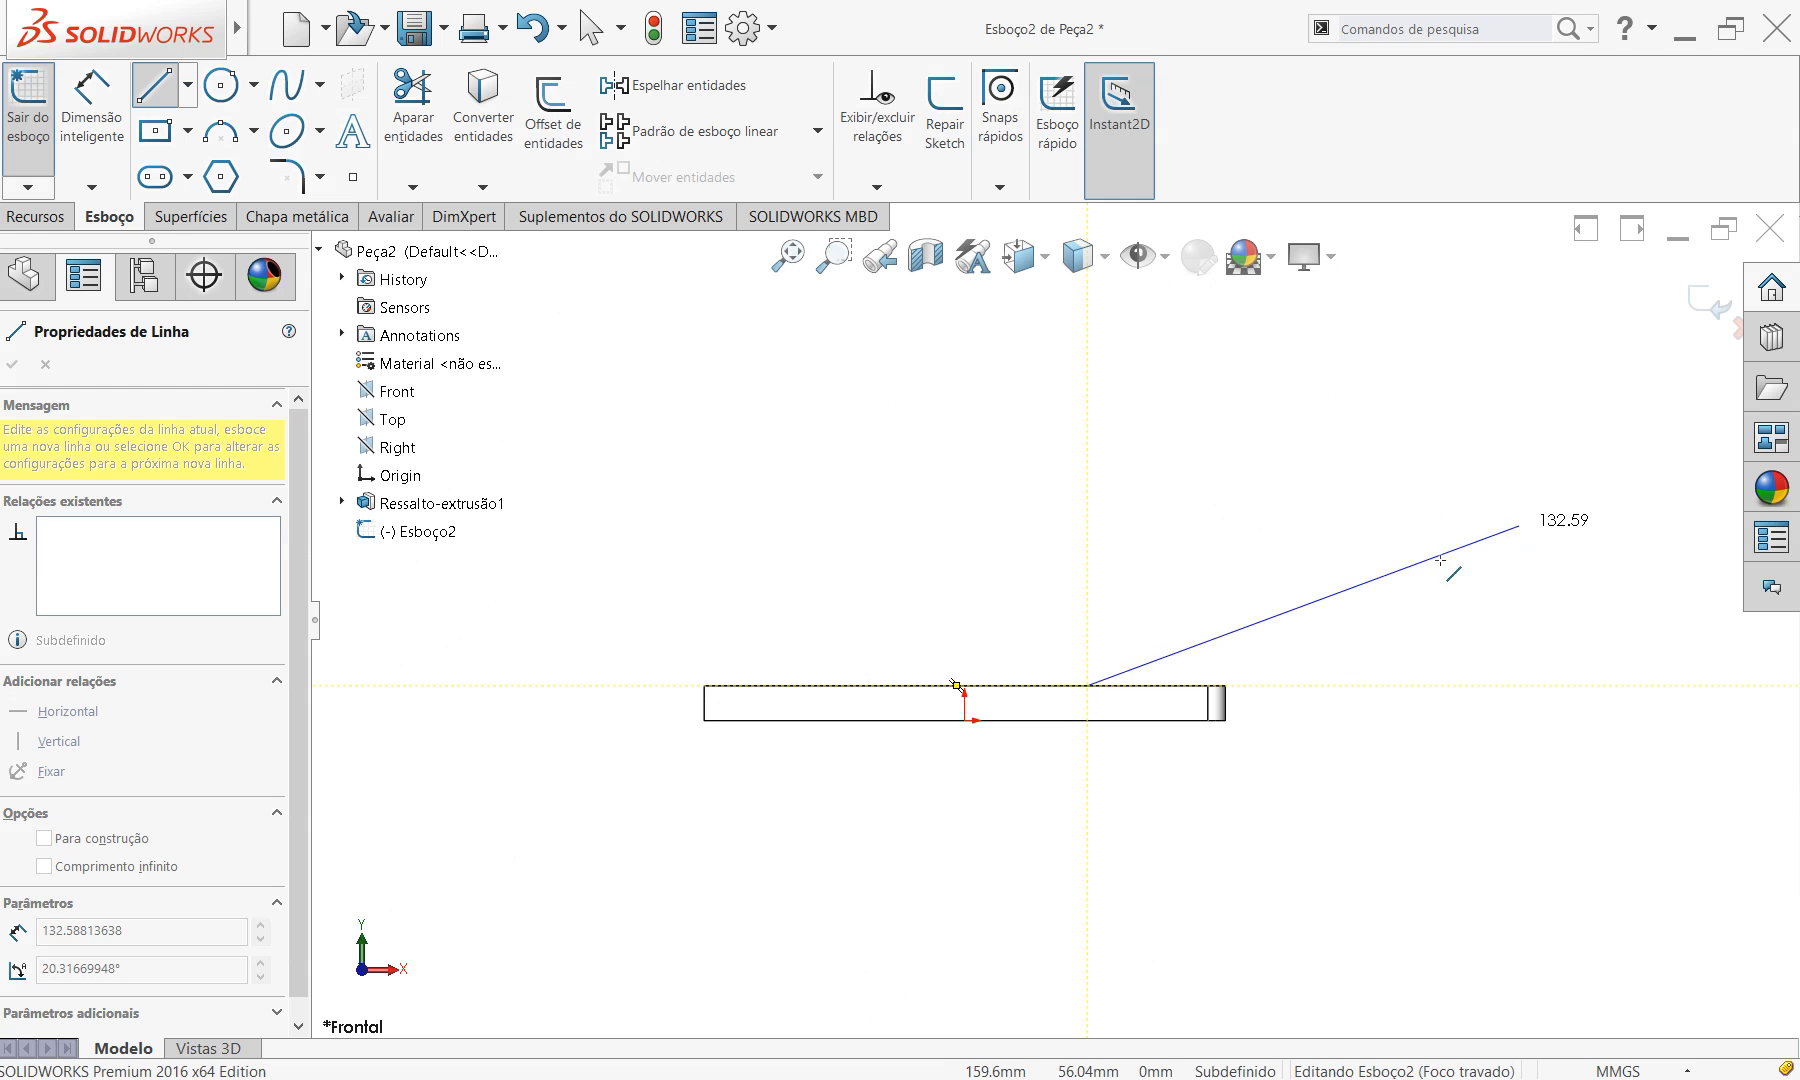
click(1088, 432)
click(1056, 432)
click(1056, 376)
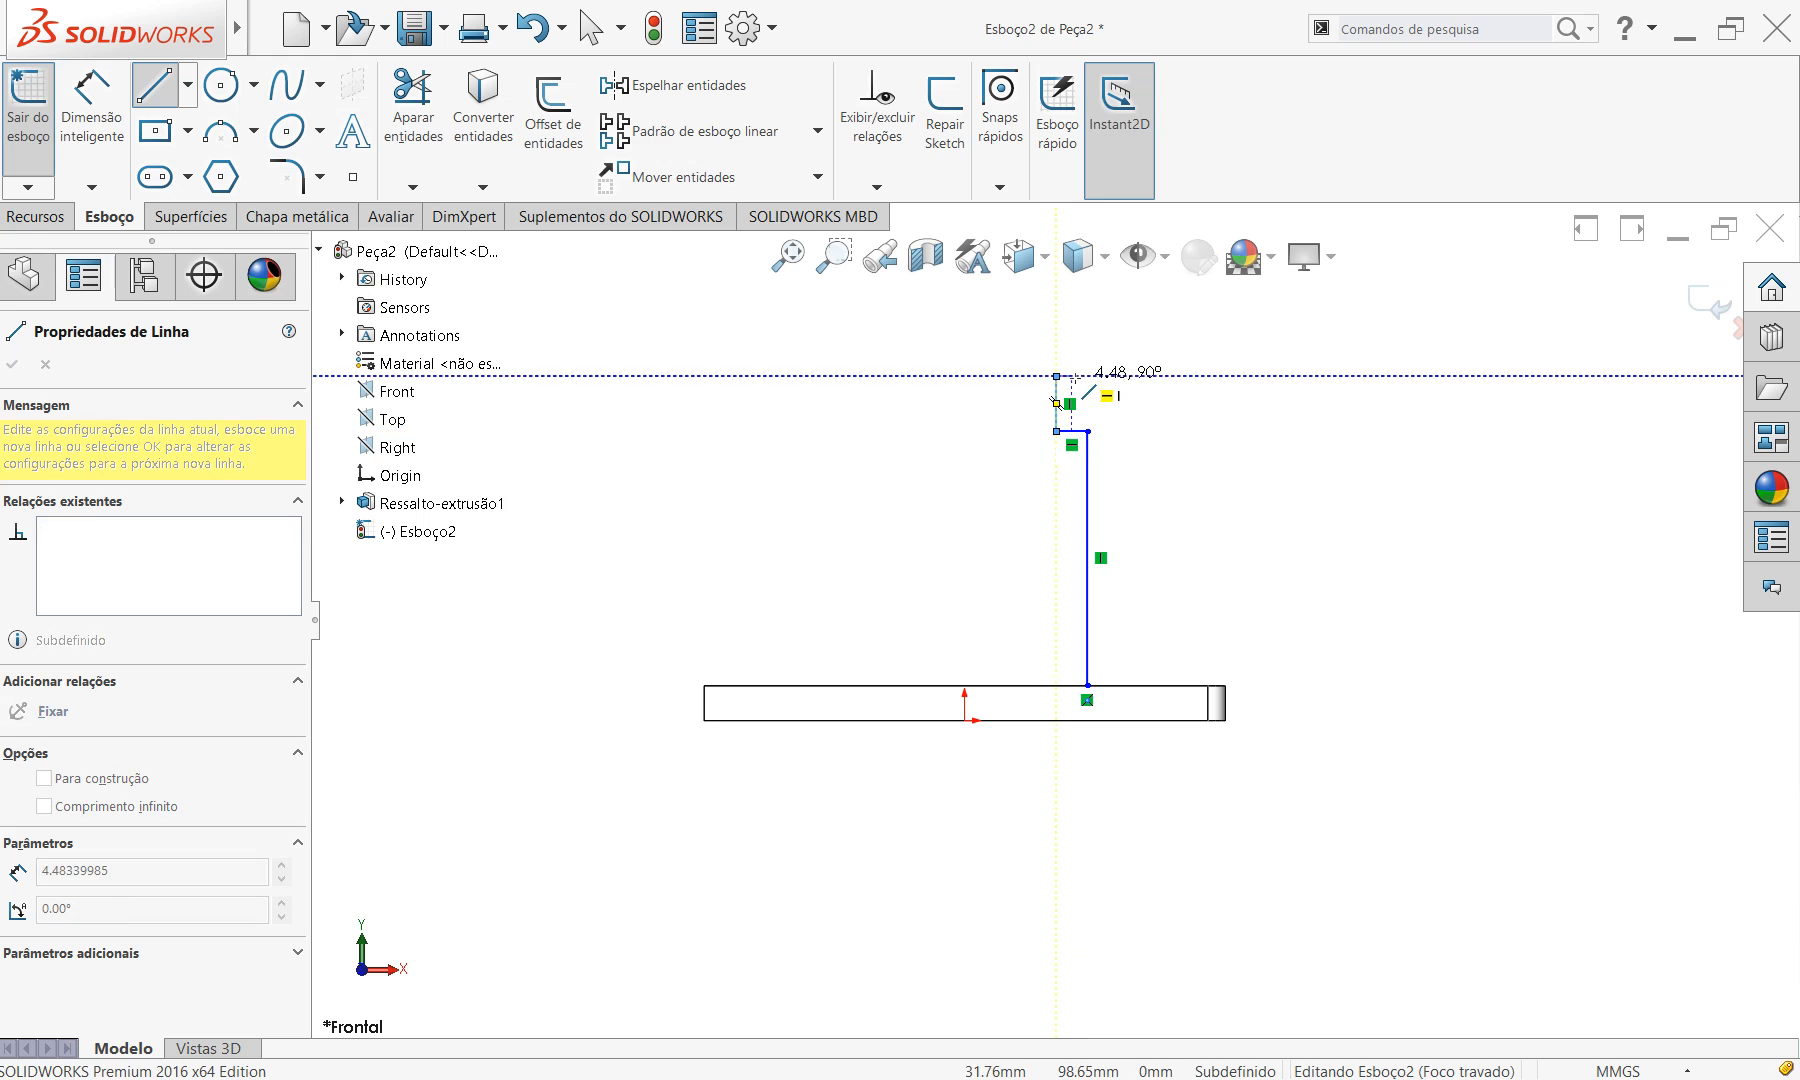
click(1088, 376)
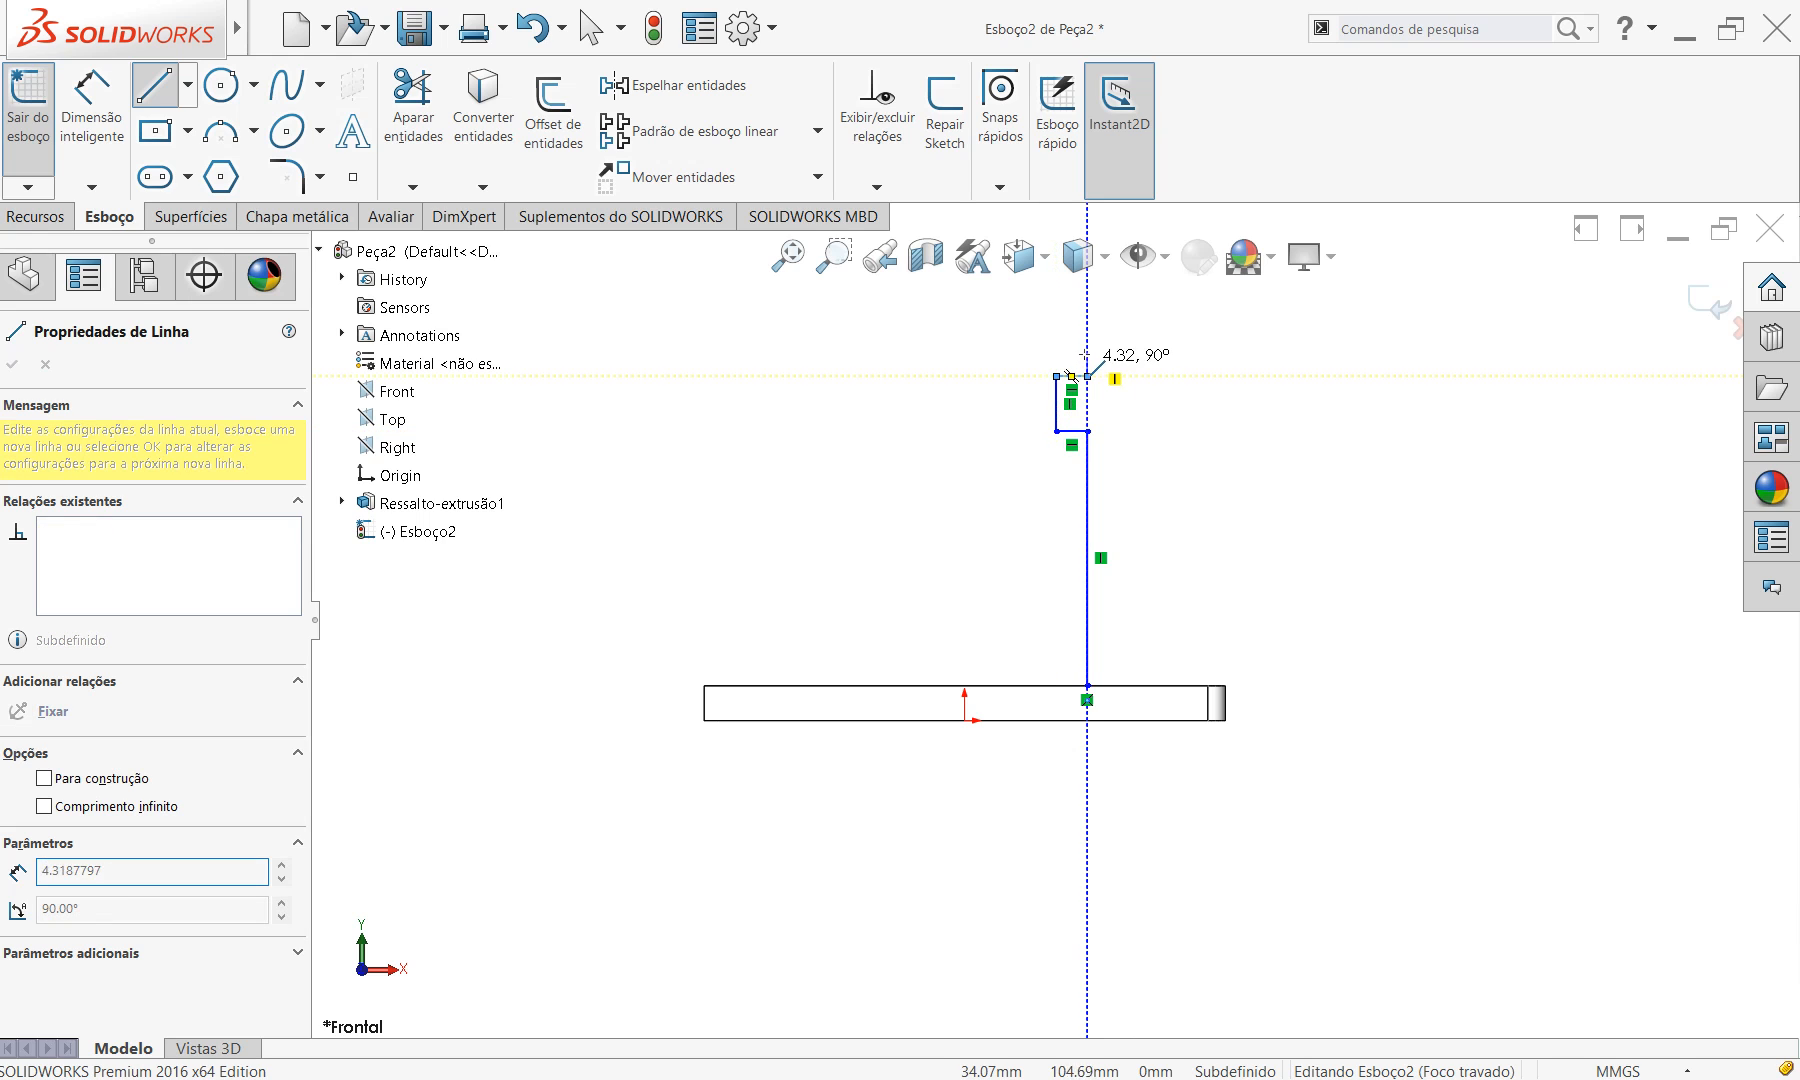
click(1088, 336)
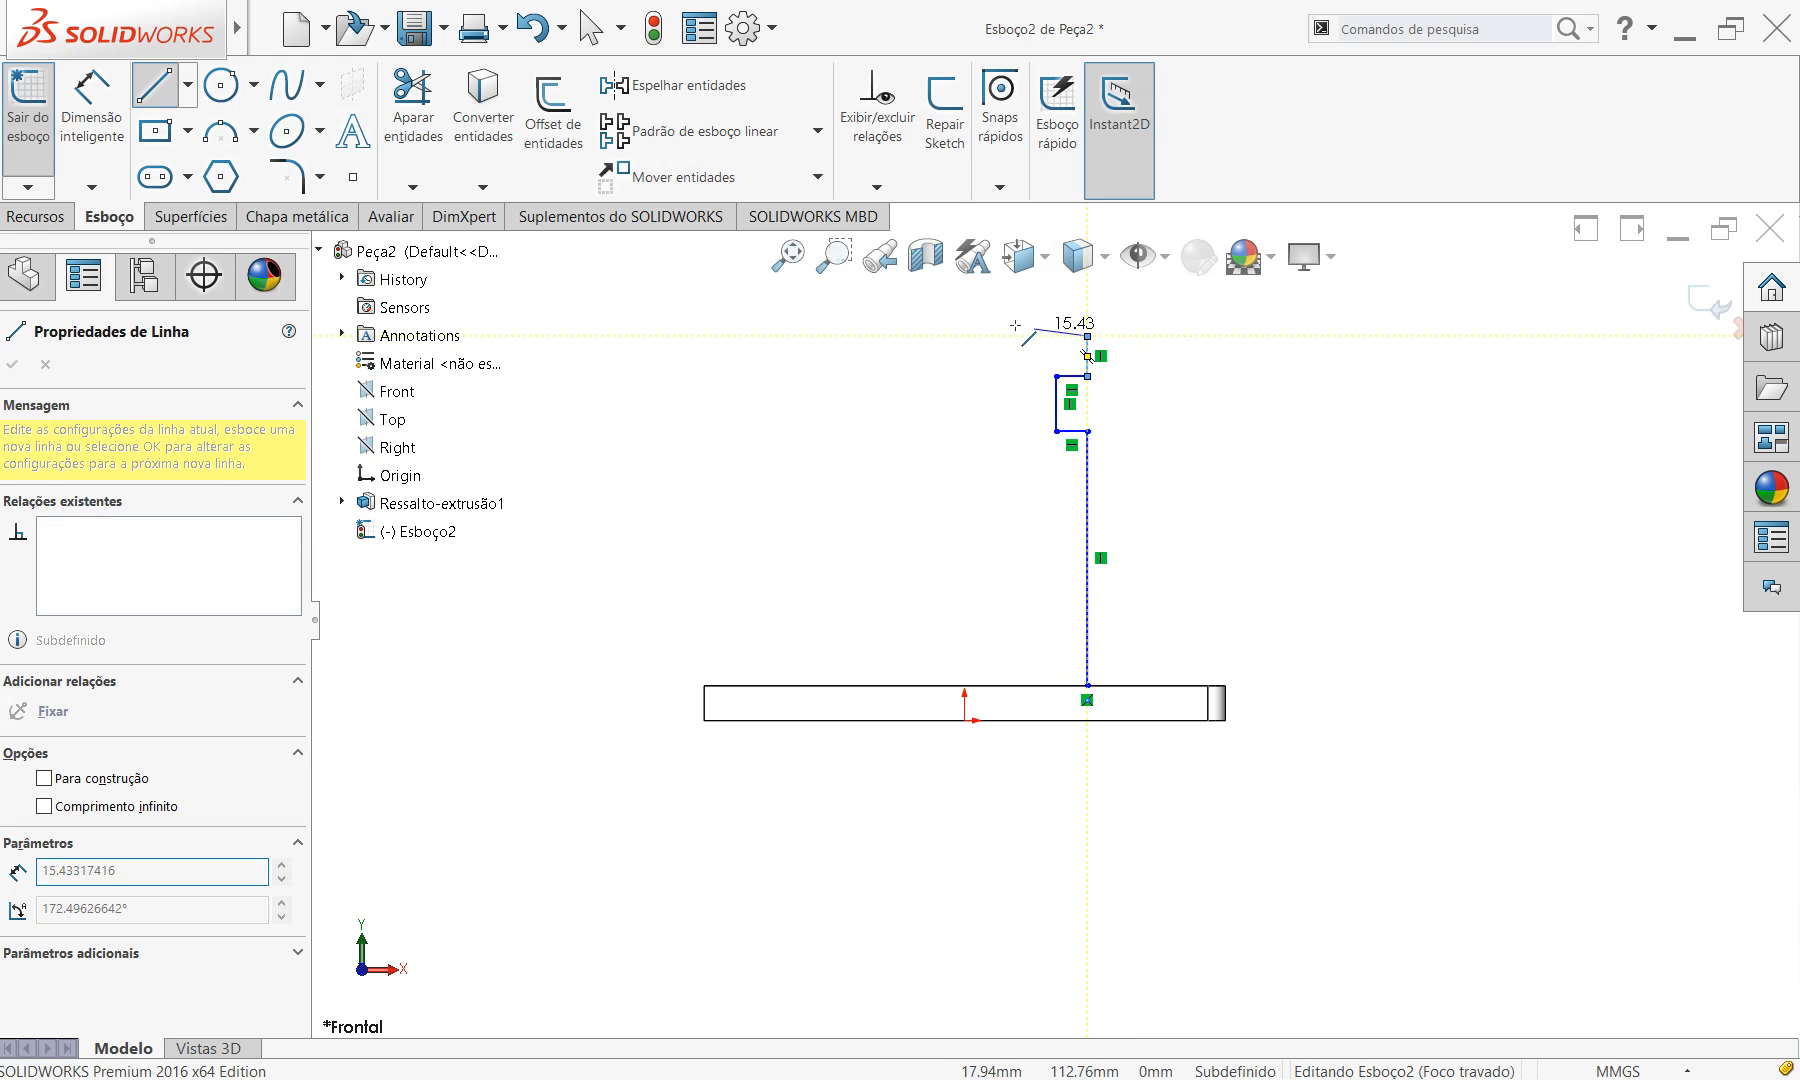
Close the column profile with a top line about 35 mm long, a vertical line above the origin and a base line along the plate.
click(964, 336)
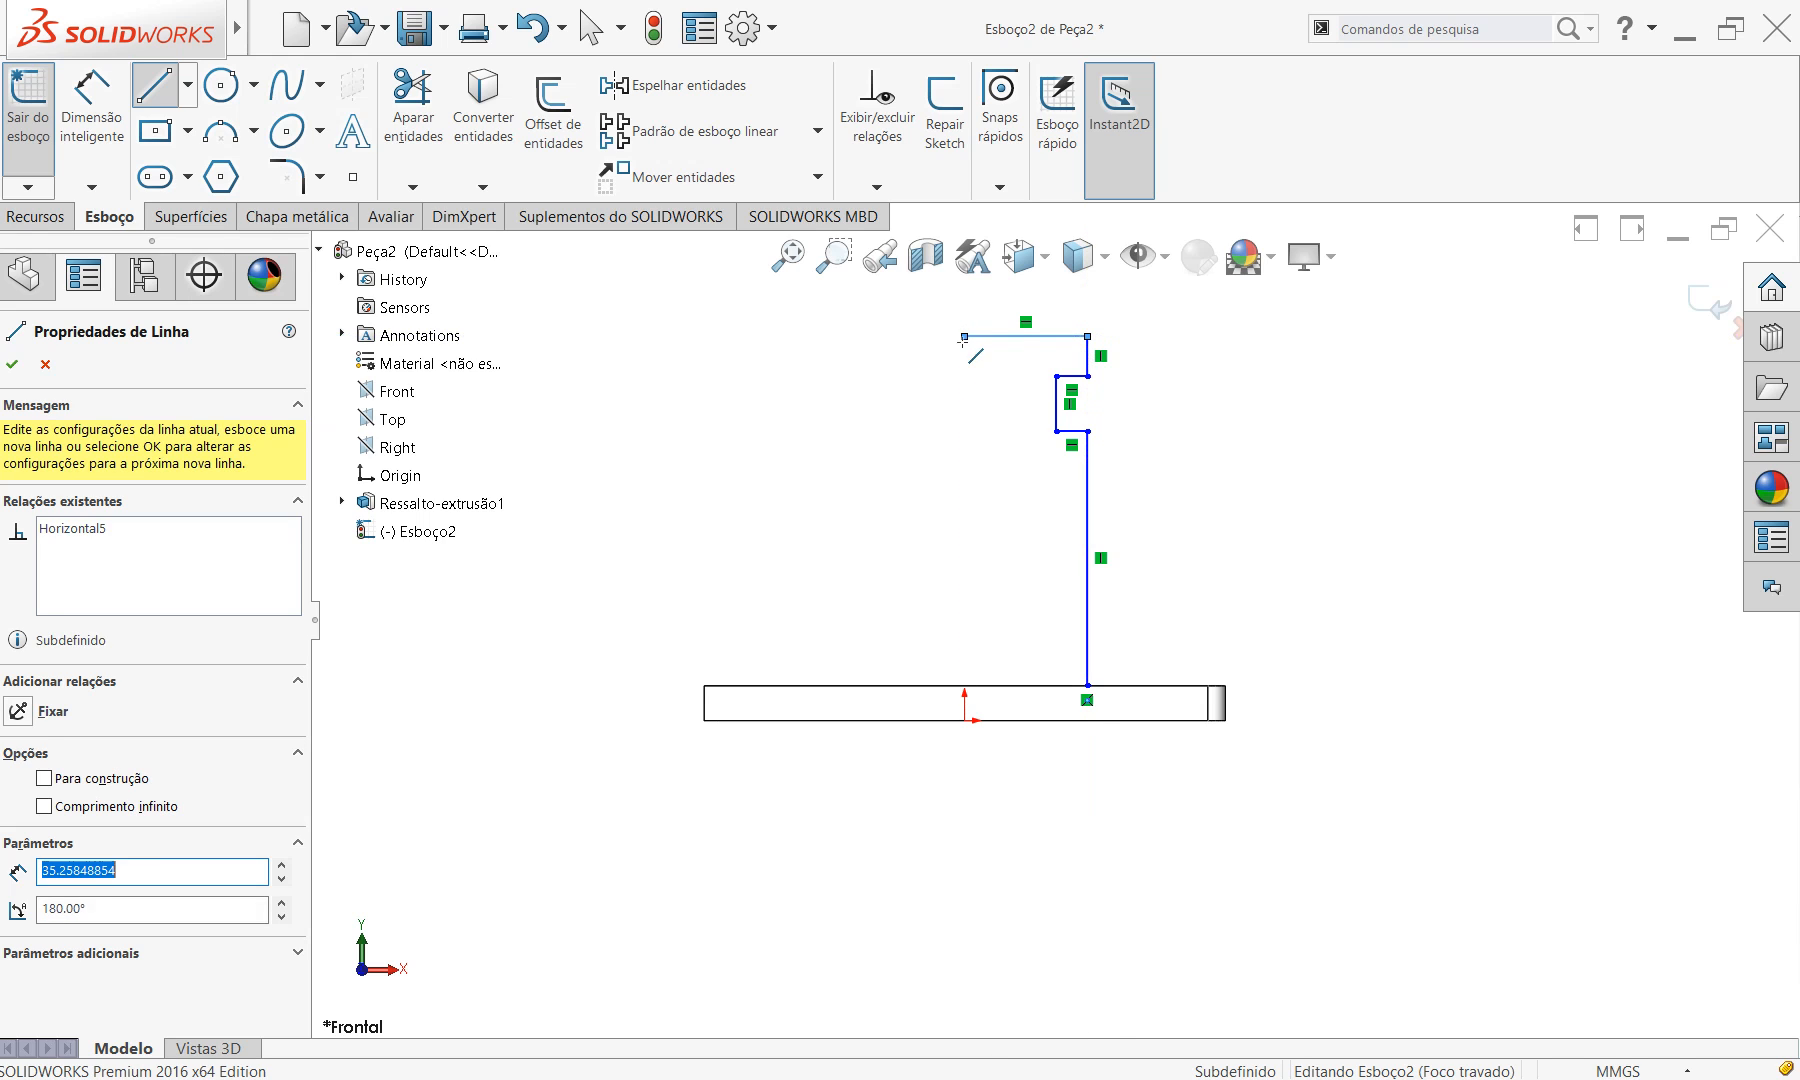
click(964, 686)
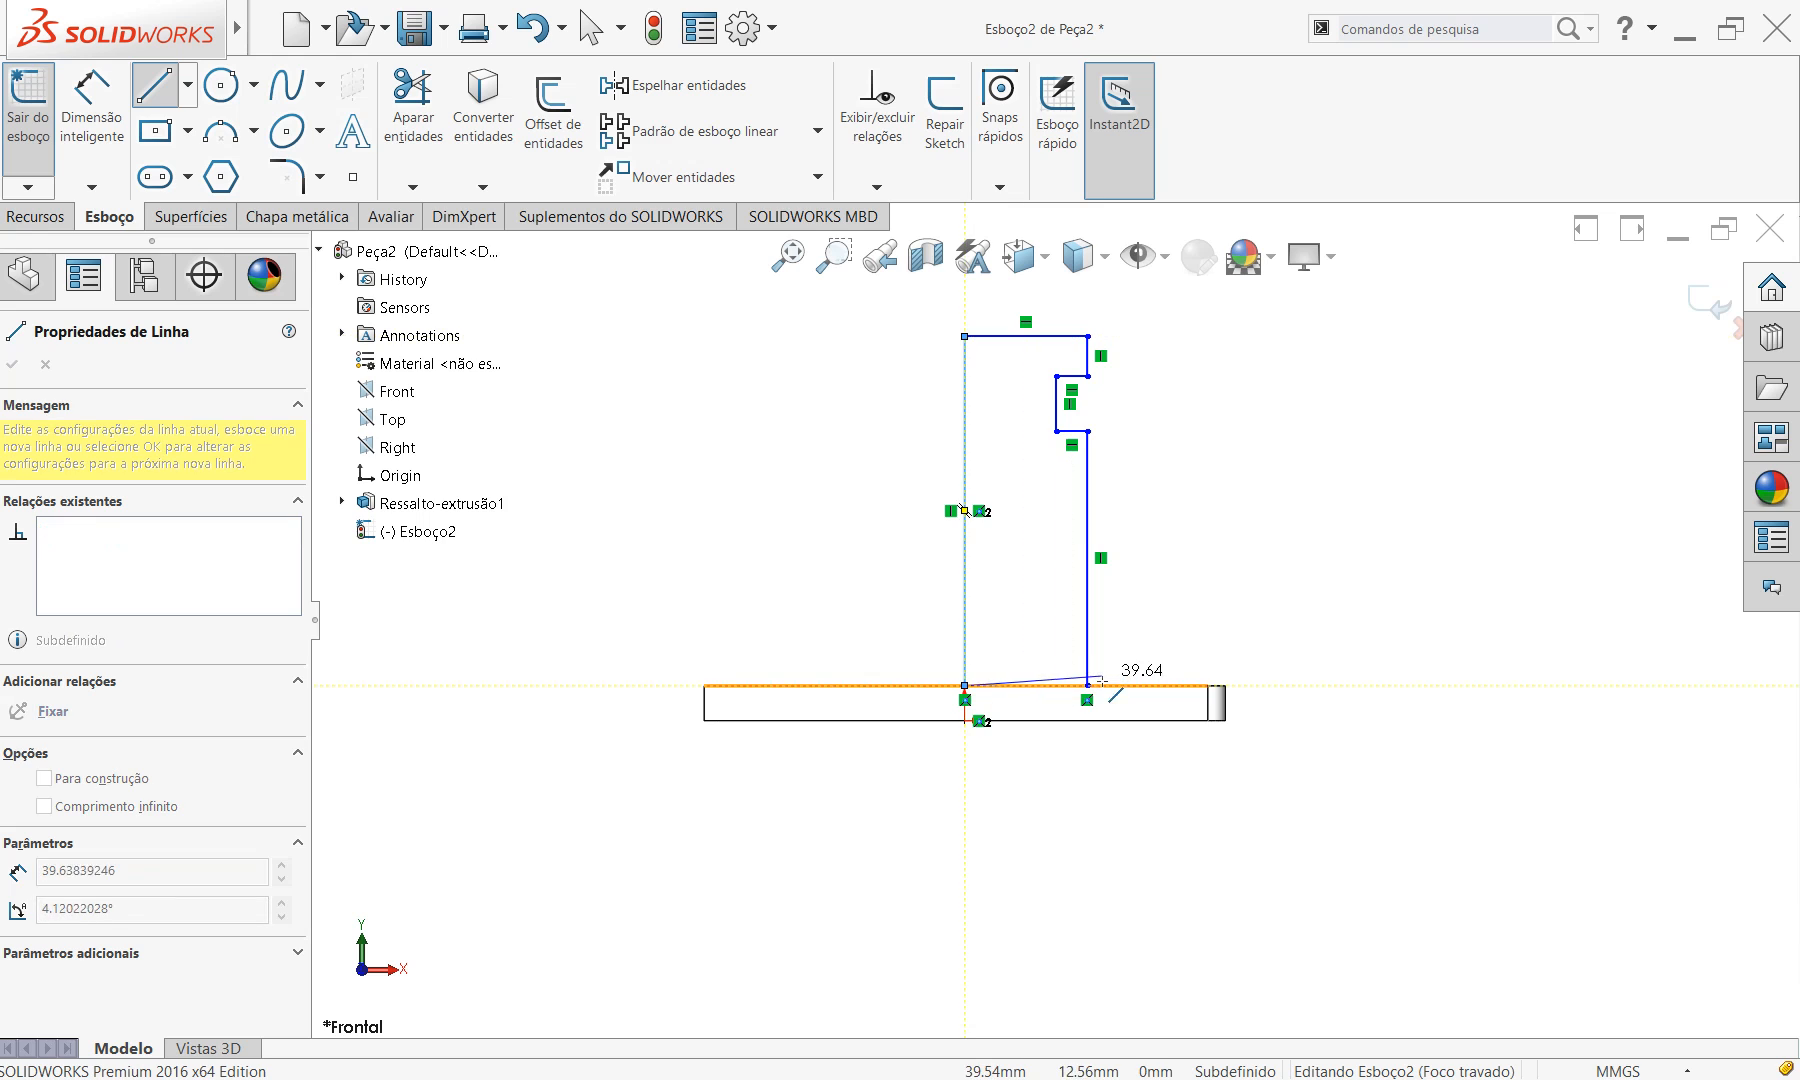
click(1088, 686)
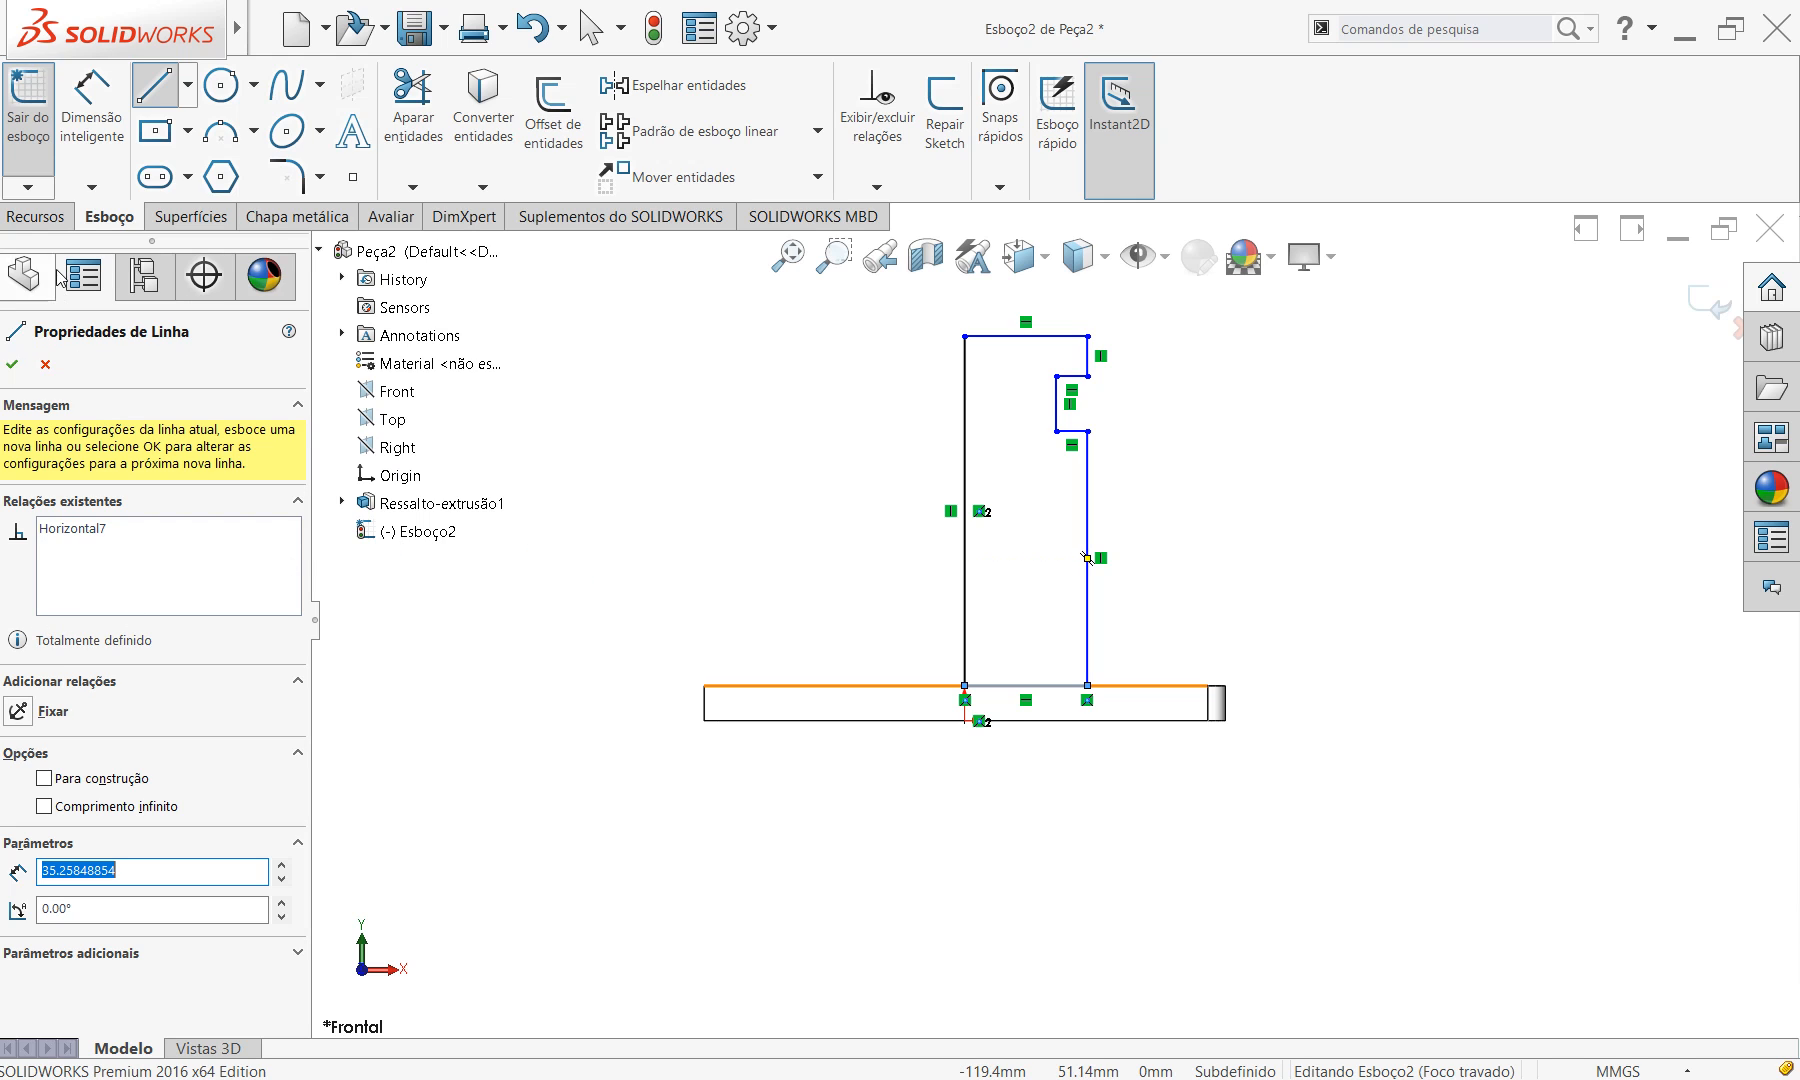
Dimension the overall height from the plate's bottom edge to the column's top line as 150 mm.
click(91, 128)
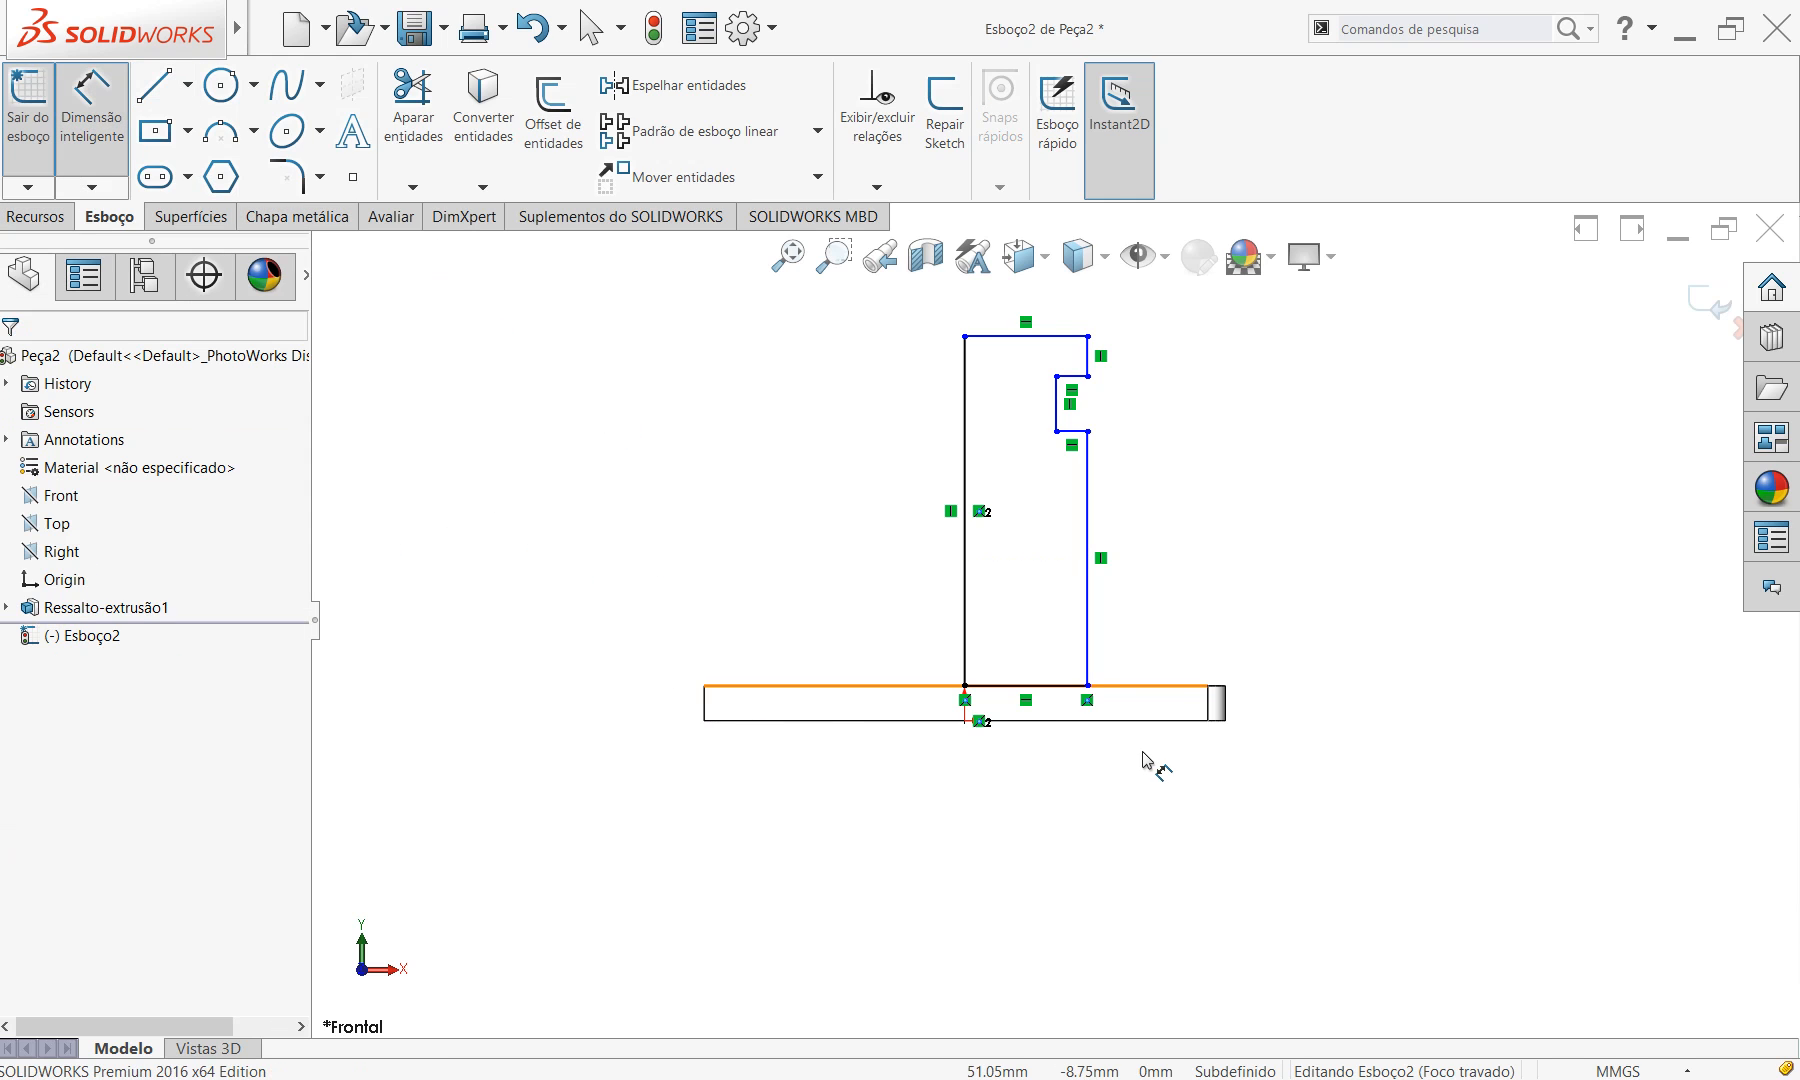
key(alt+Tab)
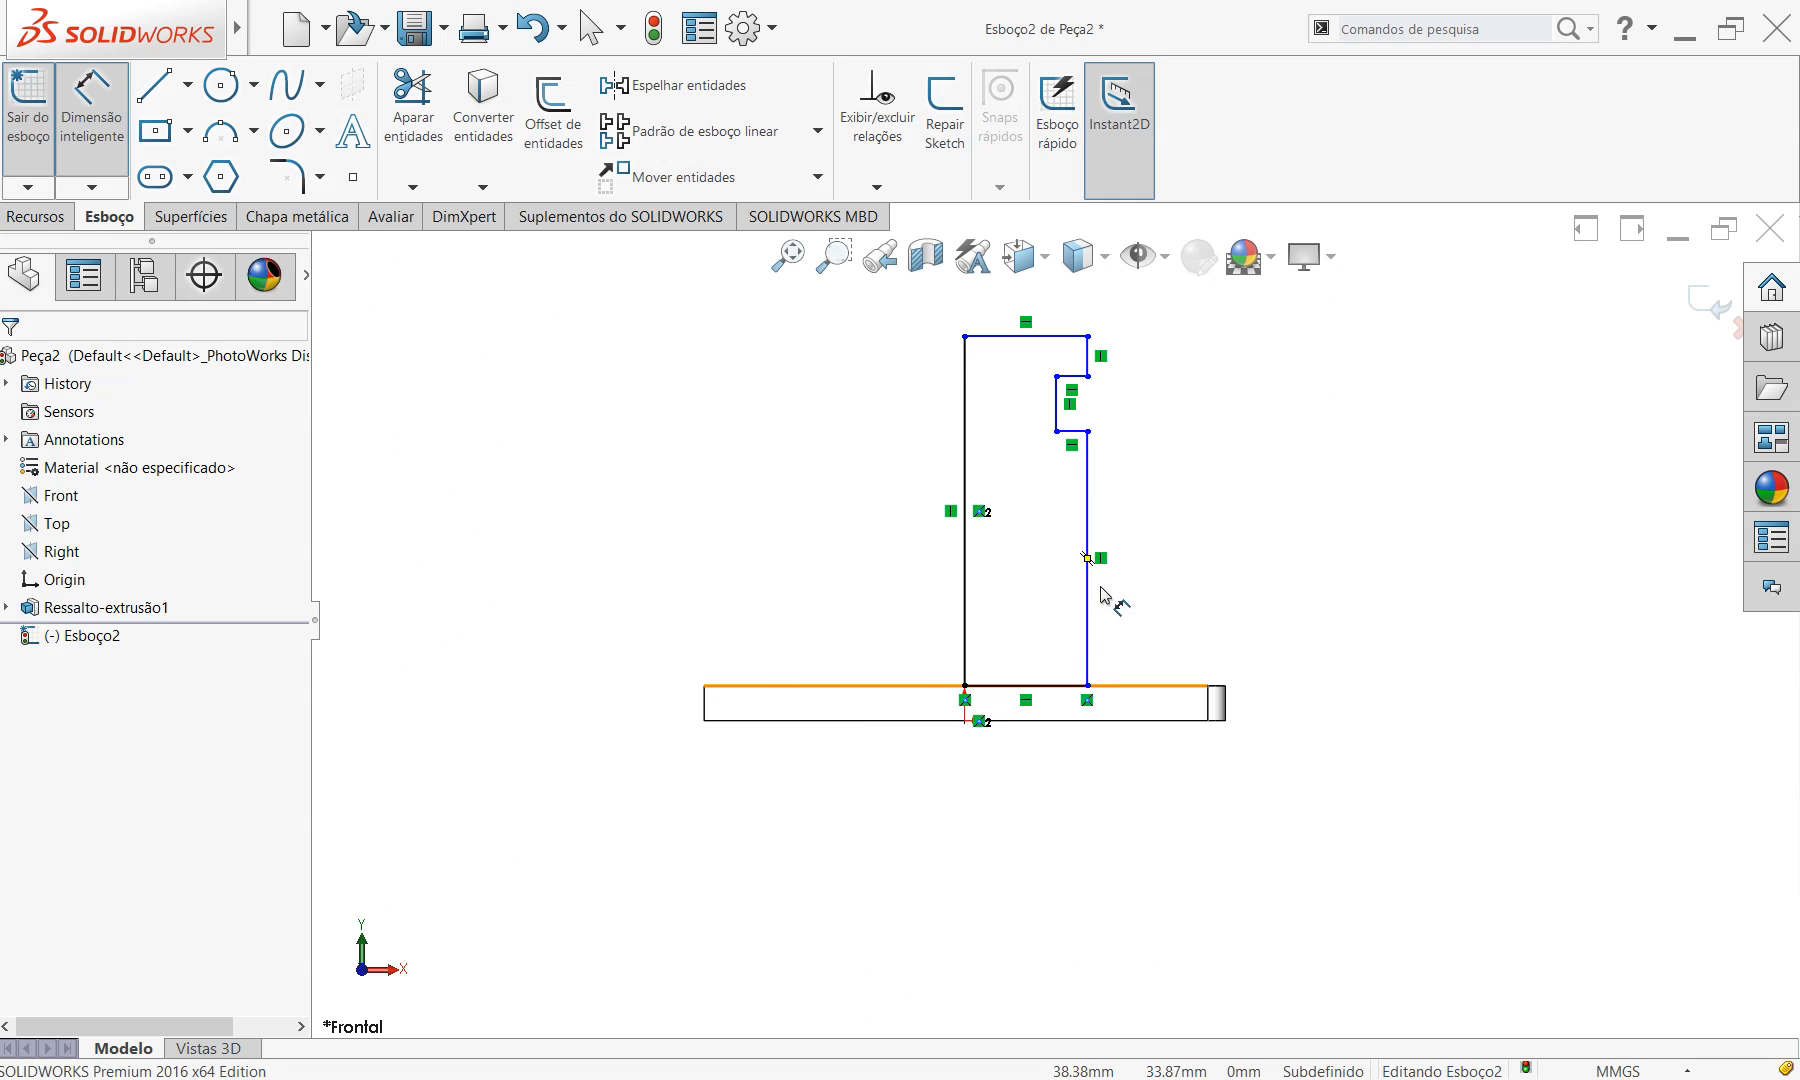
click(945, 442)
key(Escape)
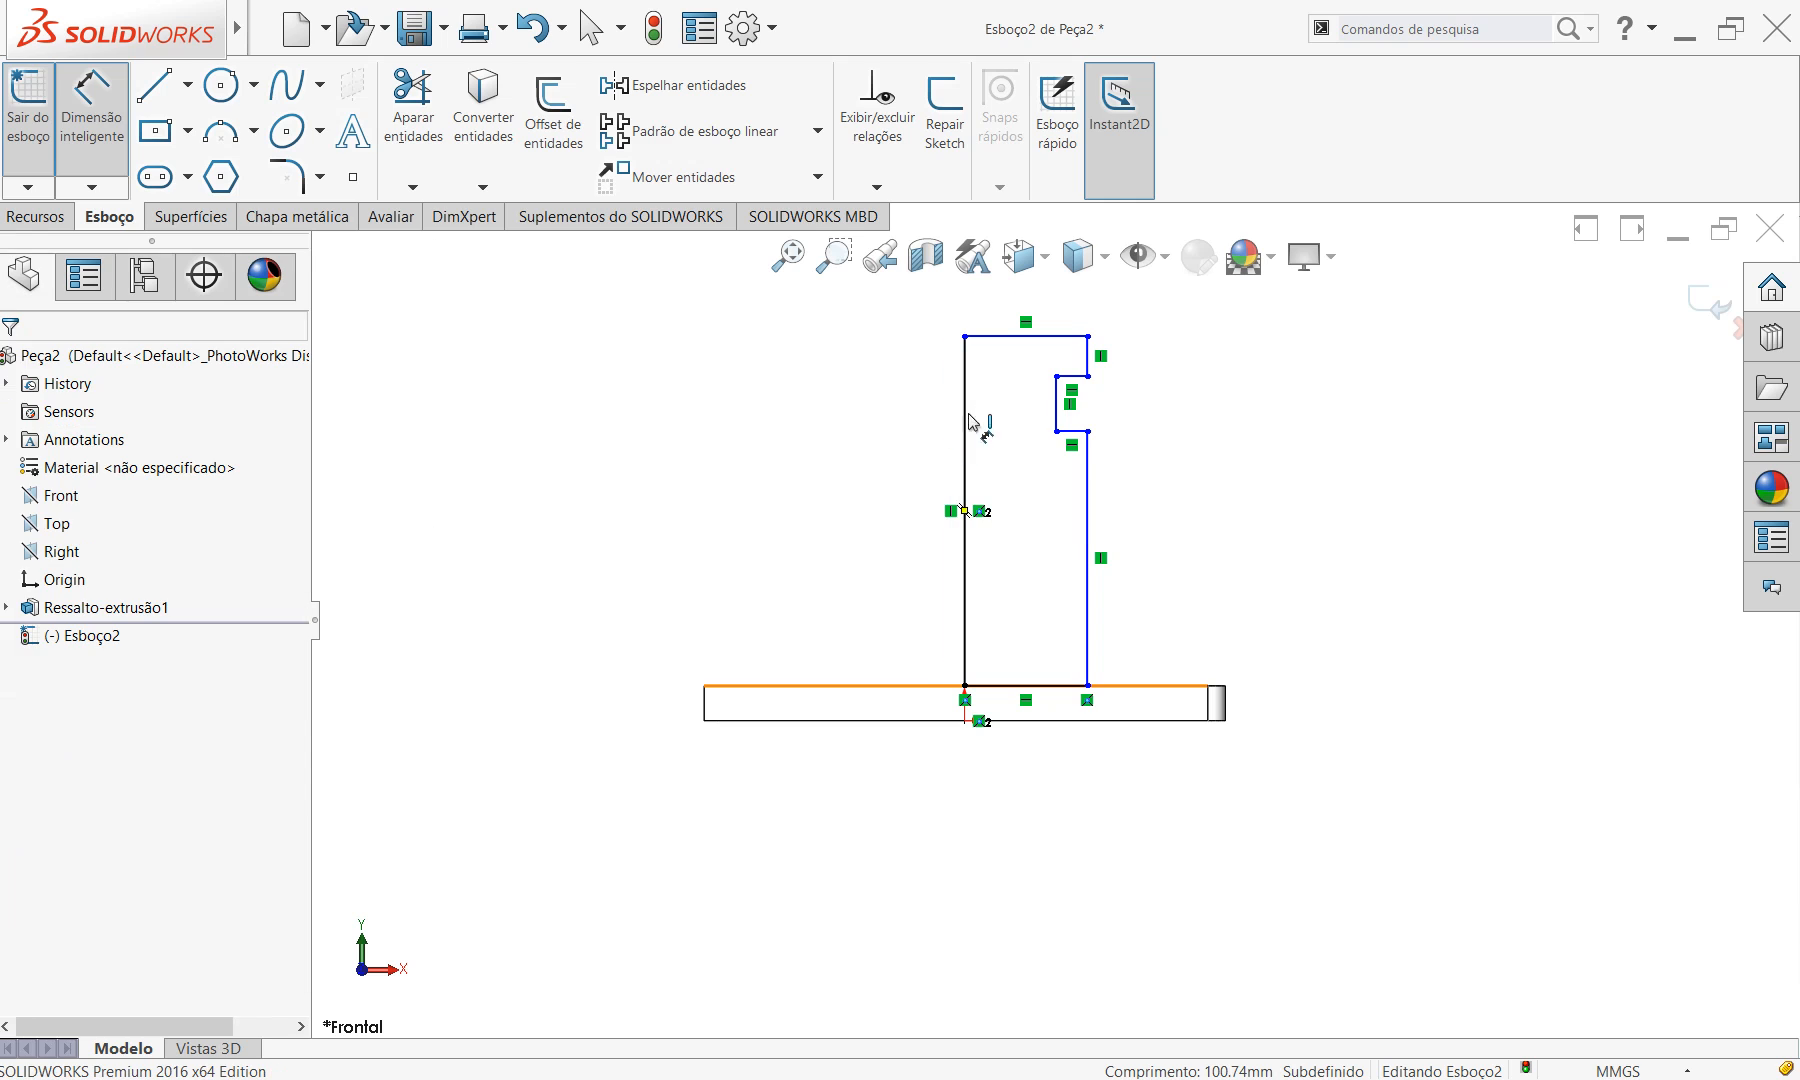
click(1072, 337)
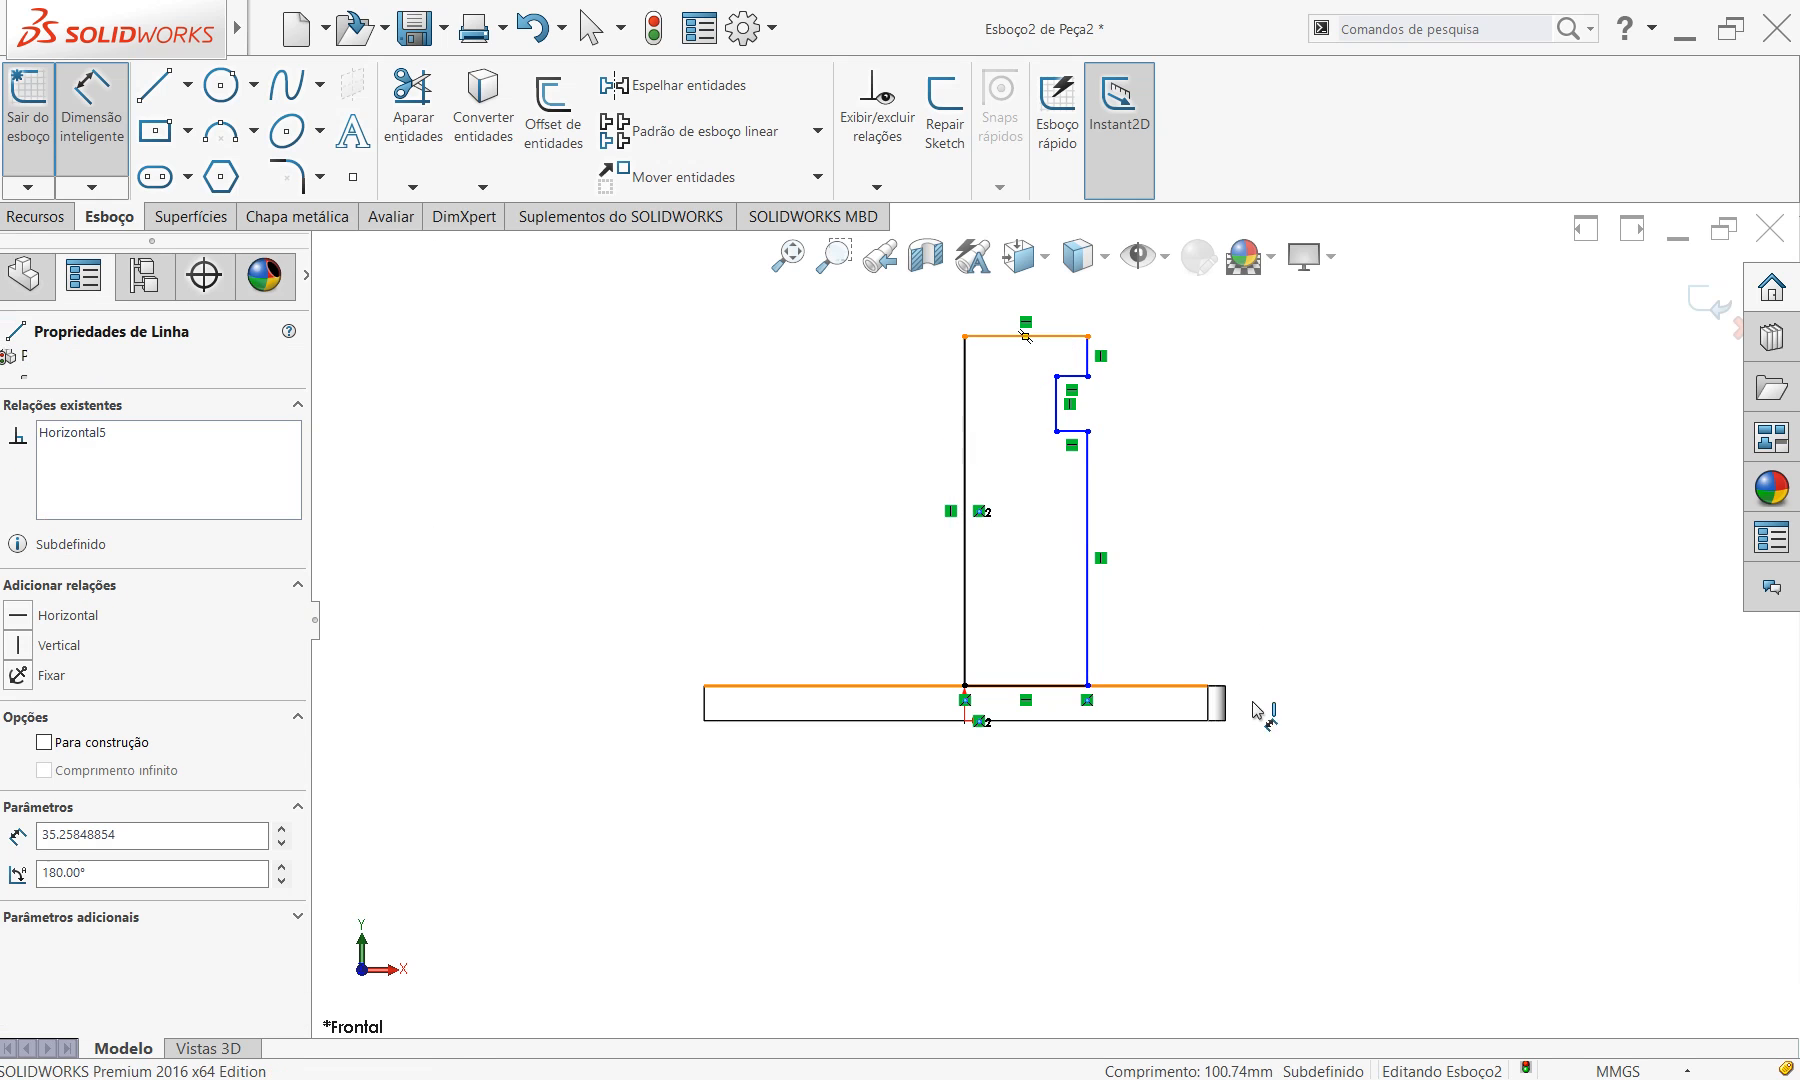
click(1183, 724)
click(1336, 590)
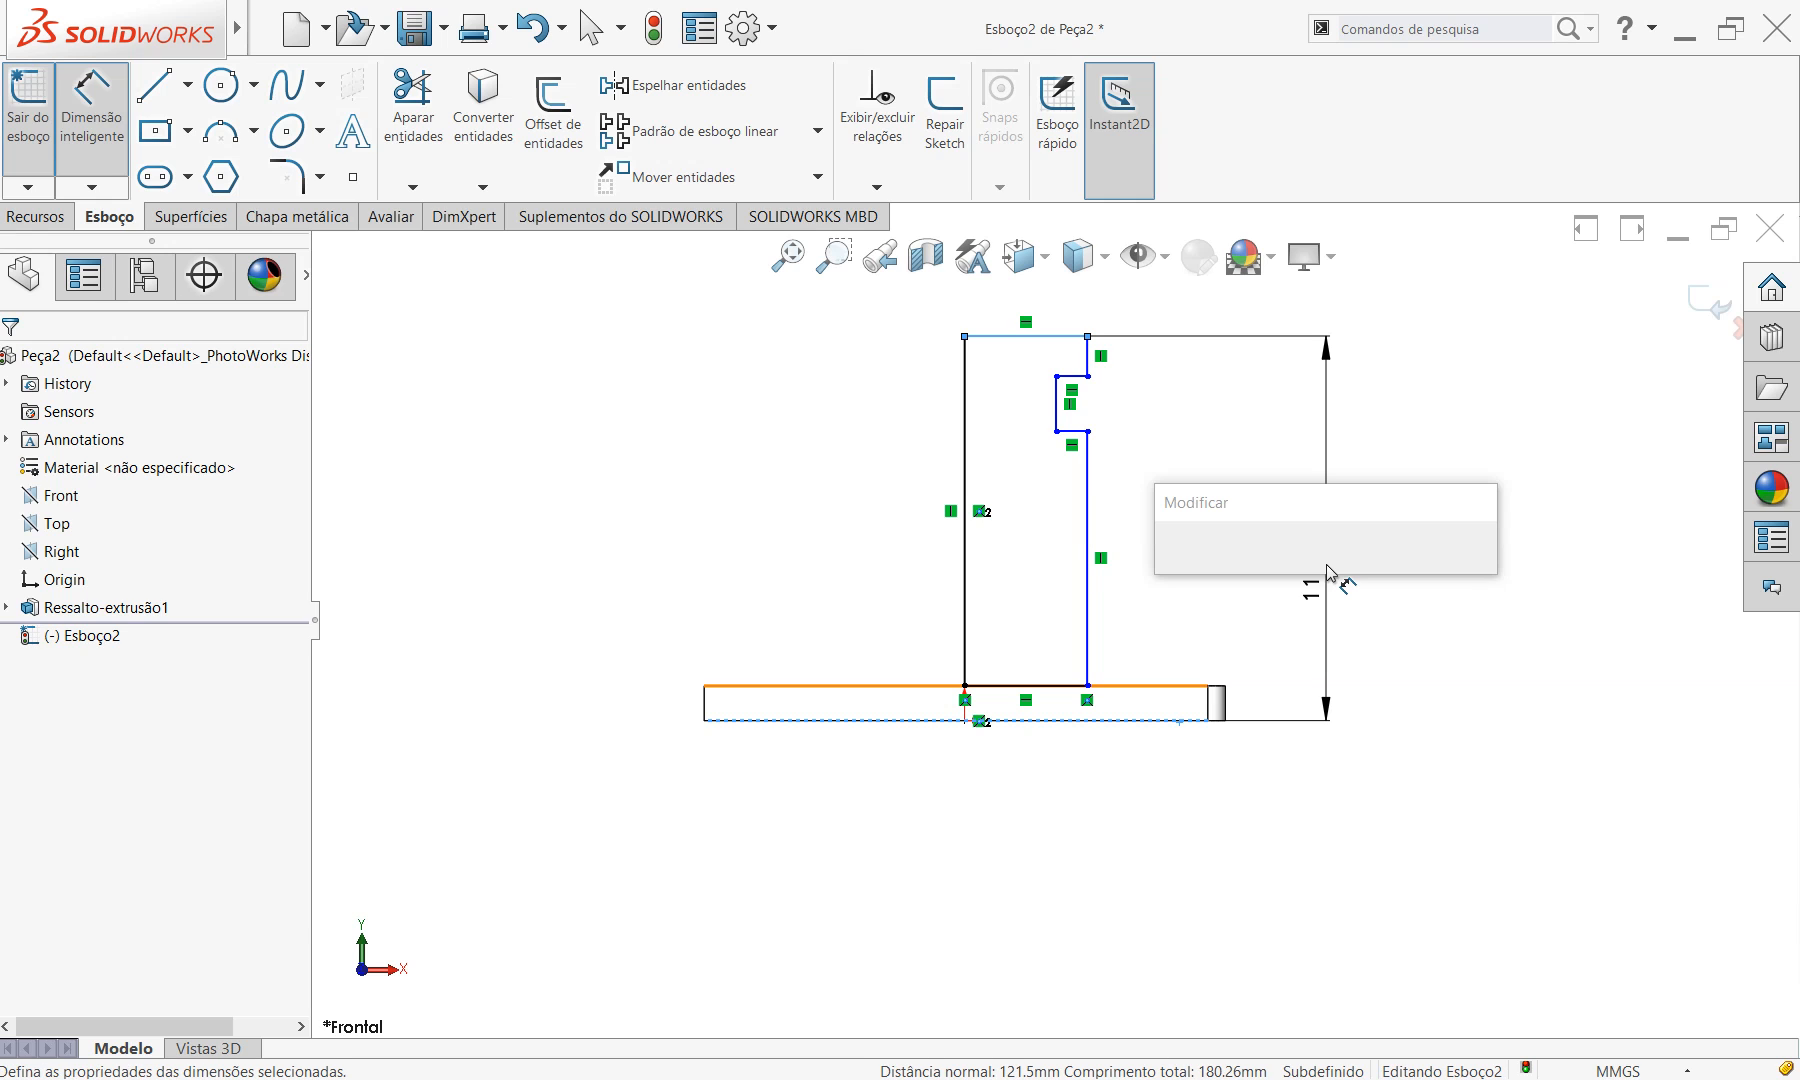
text(150)
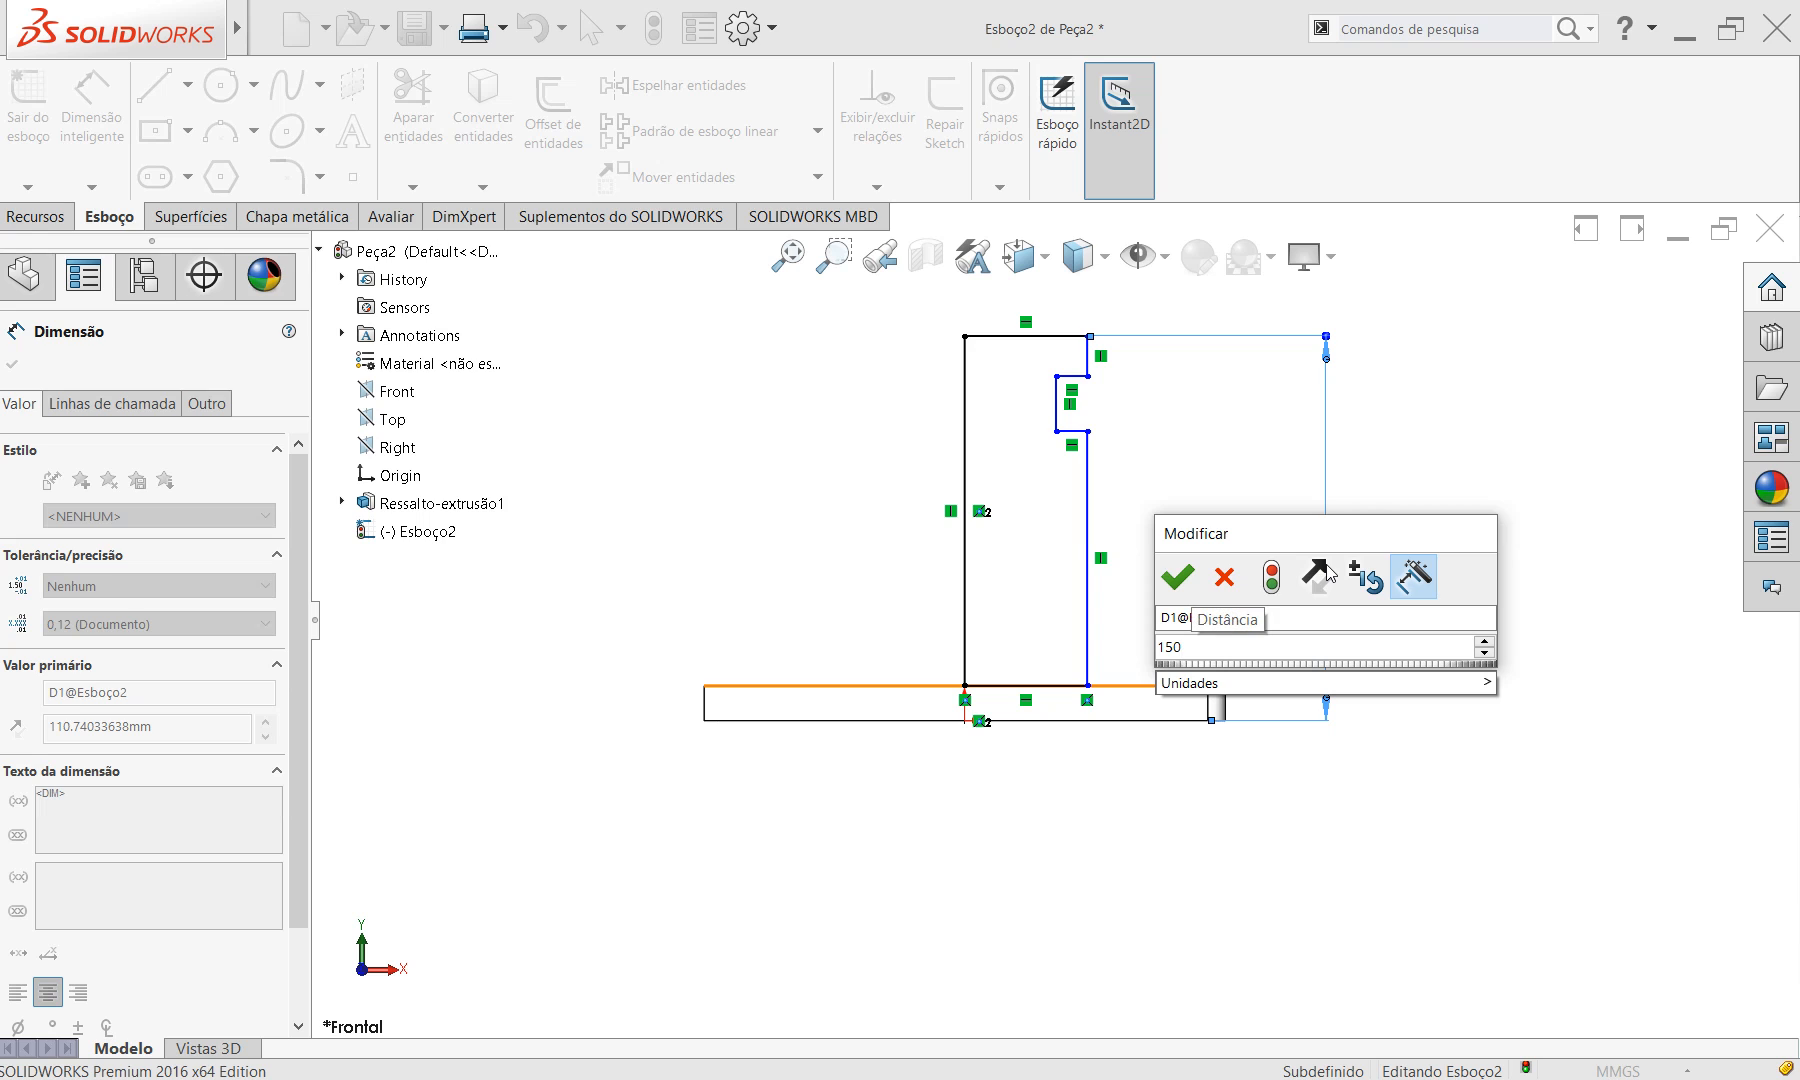
key(Escape)
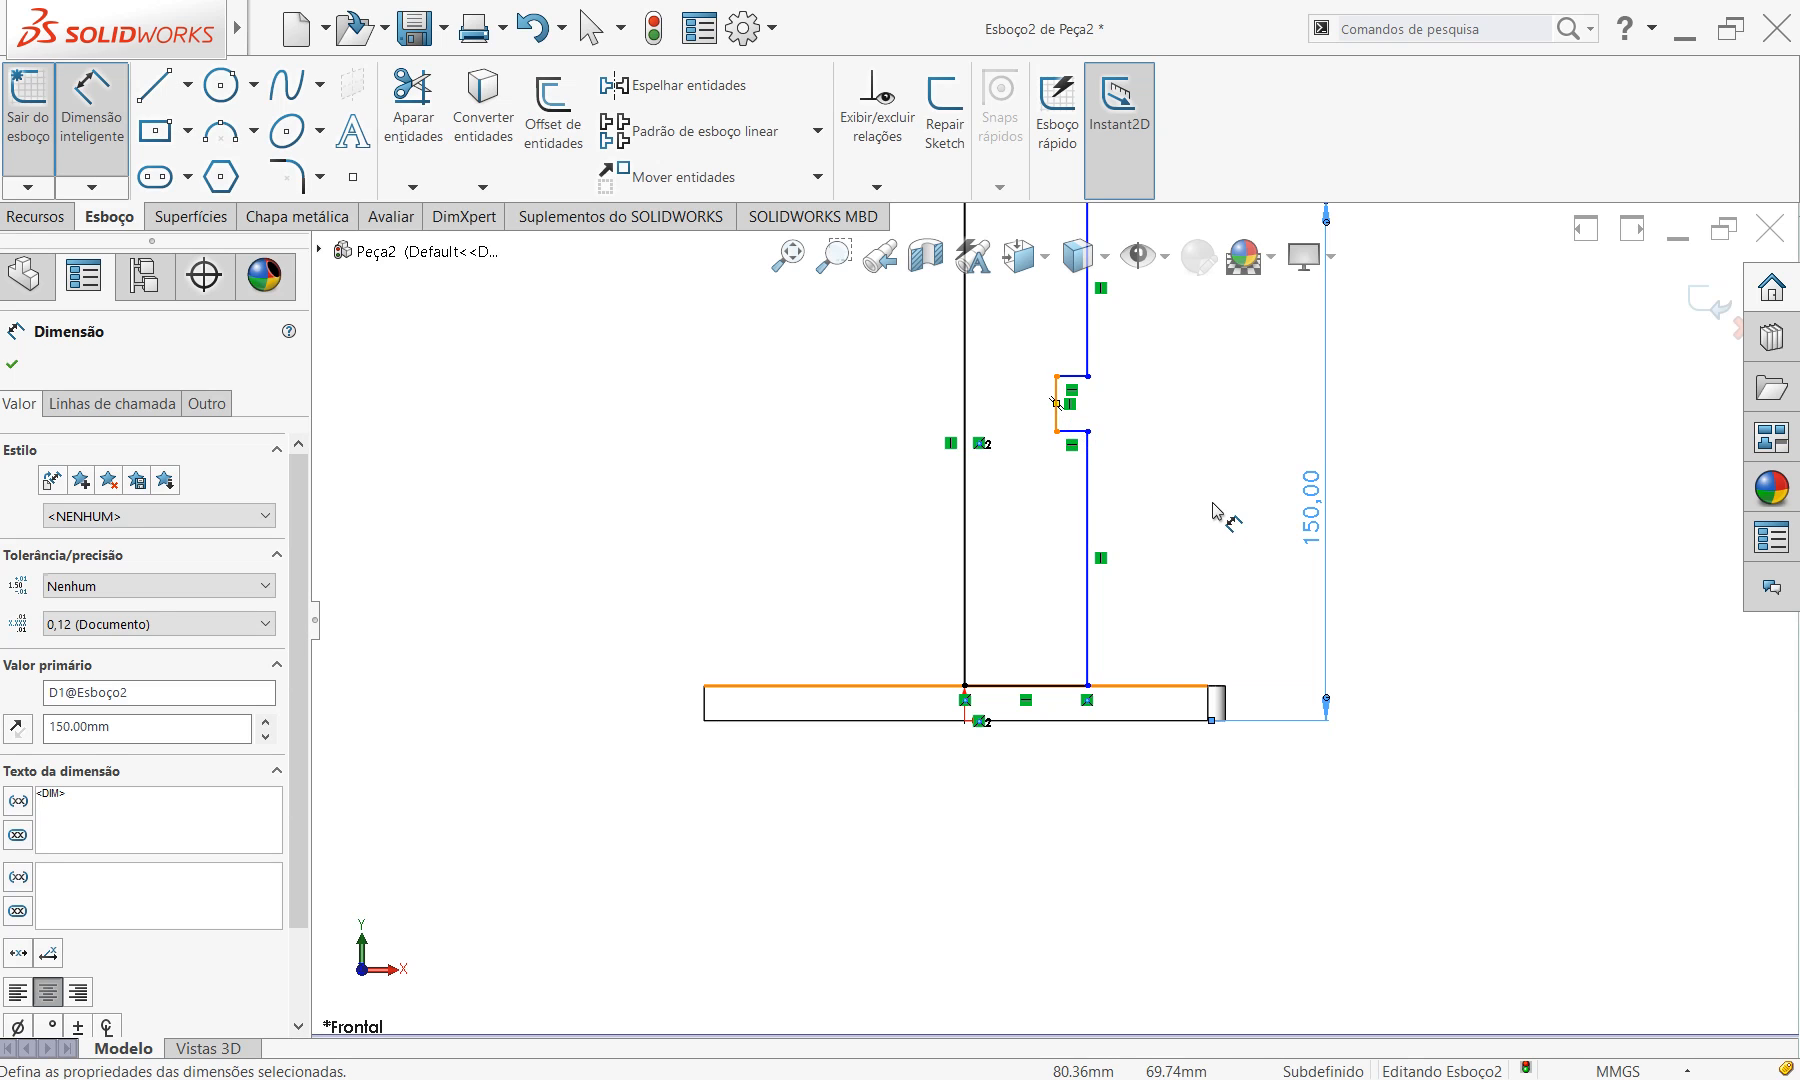
Check the notch in the reference drawing and dimension its vertical wall as 30 mm.
scroll(1213, 512, up, 4)
scroll(1064, 512, down, 4)
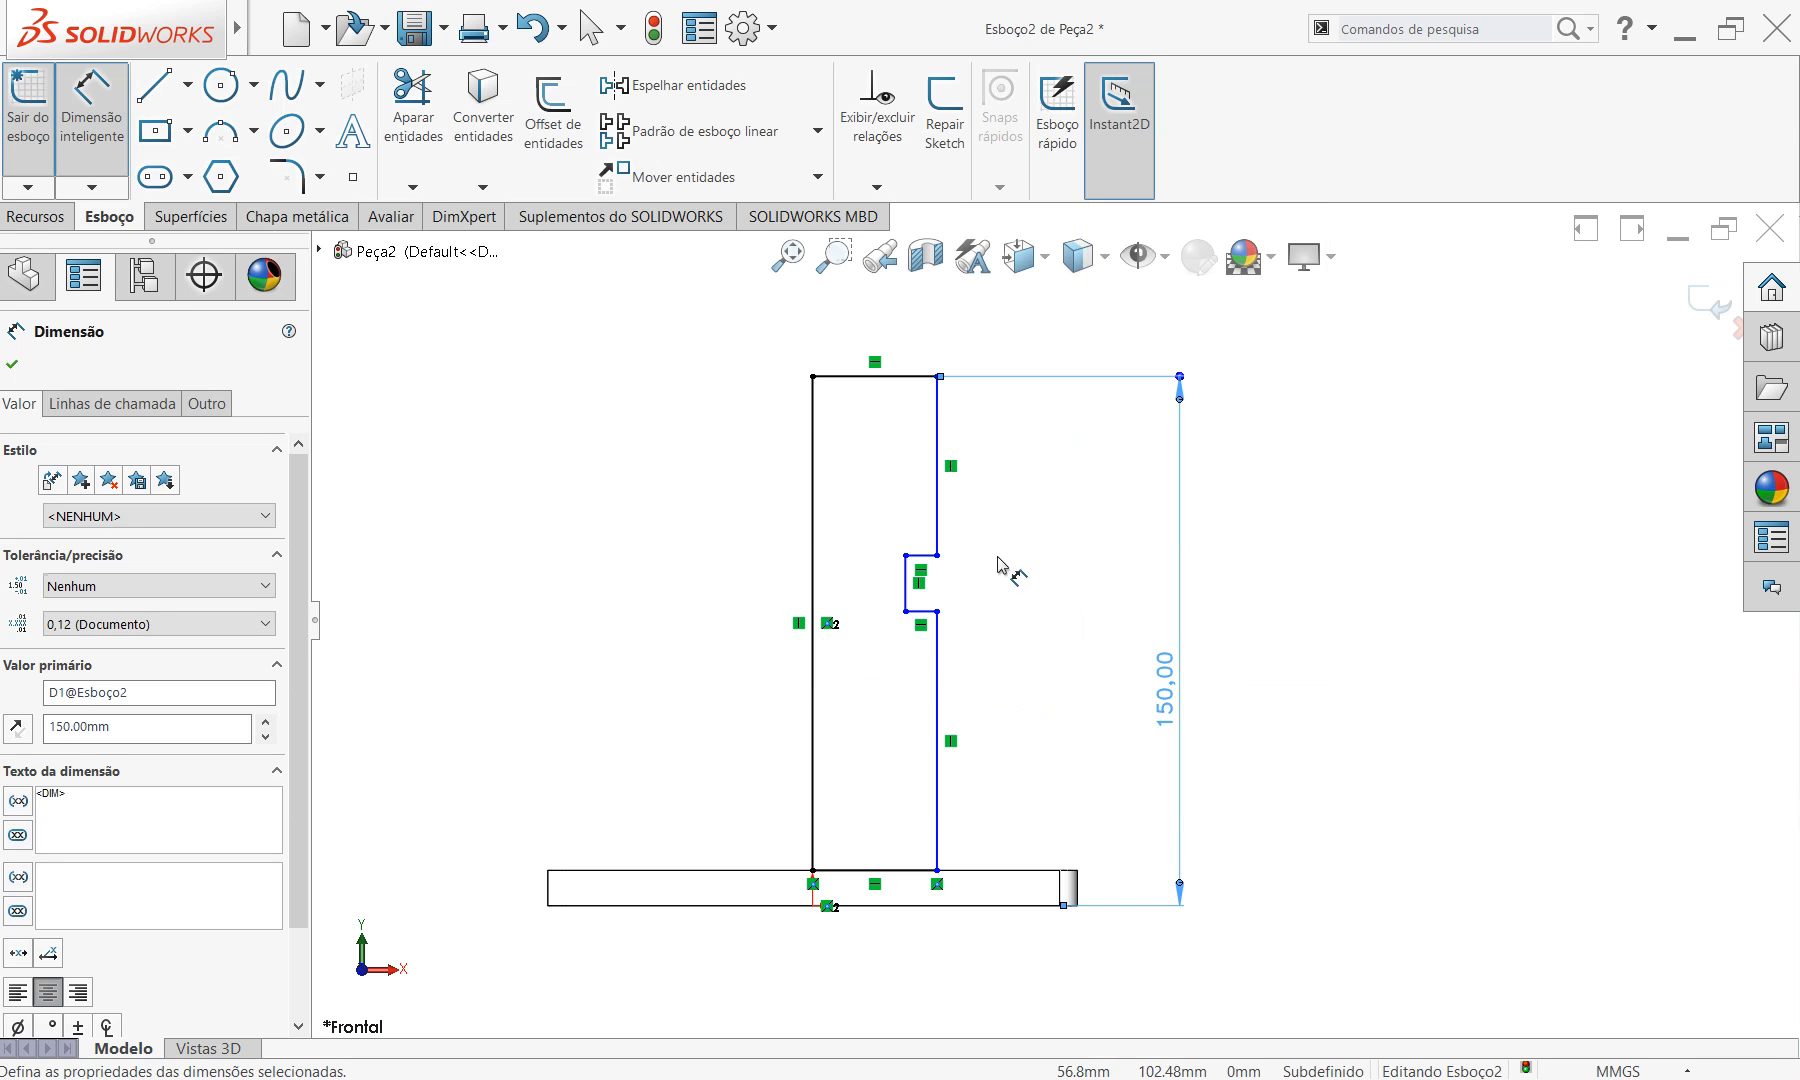
click(906, 585)
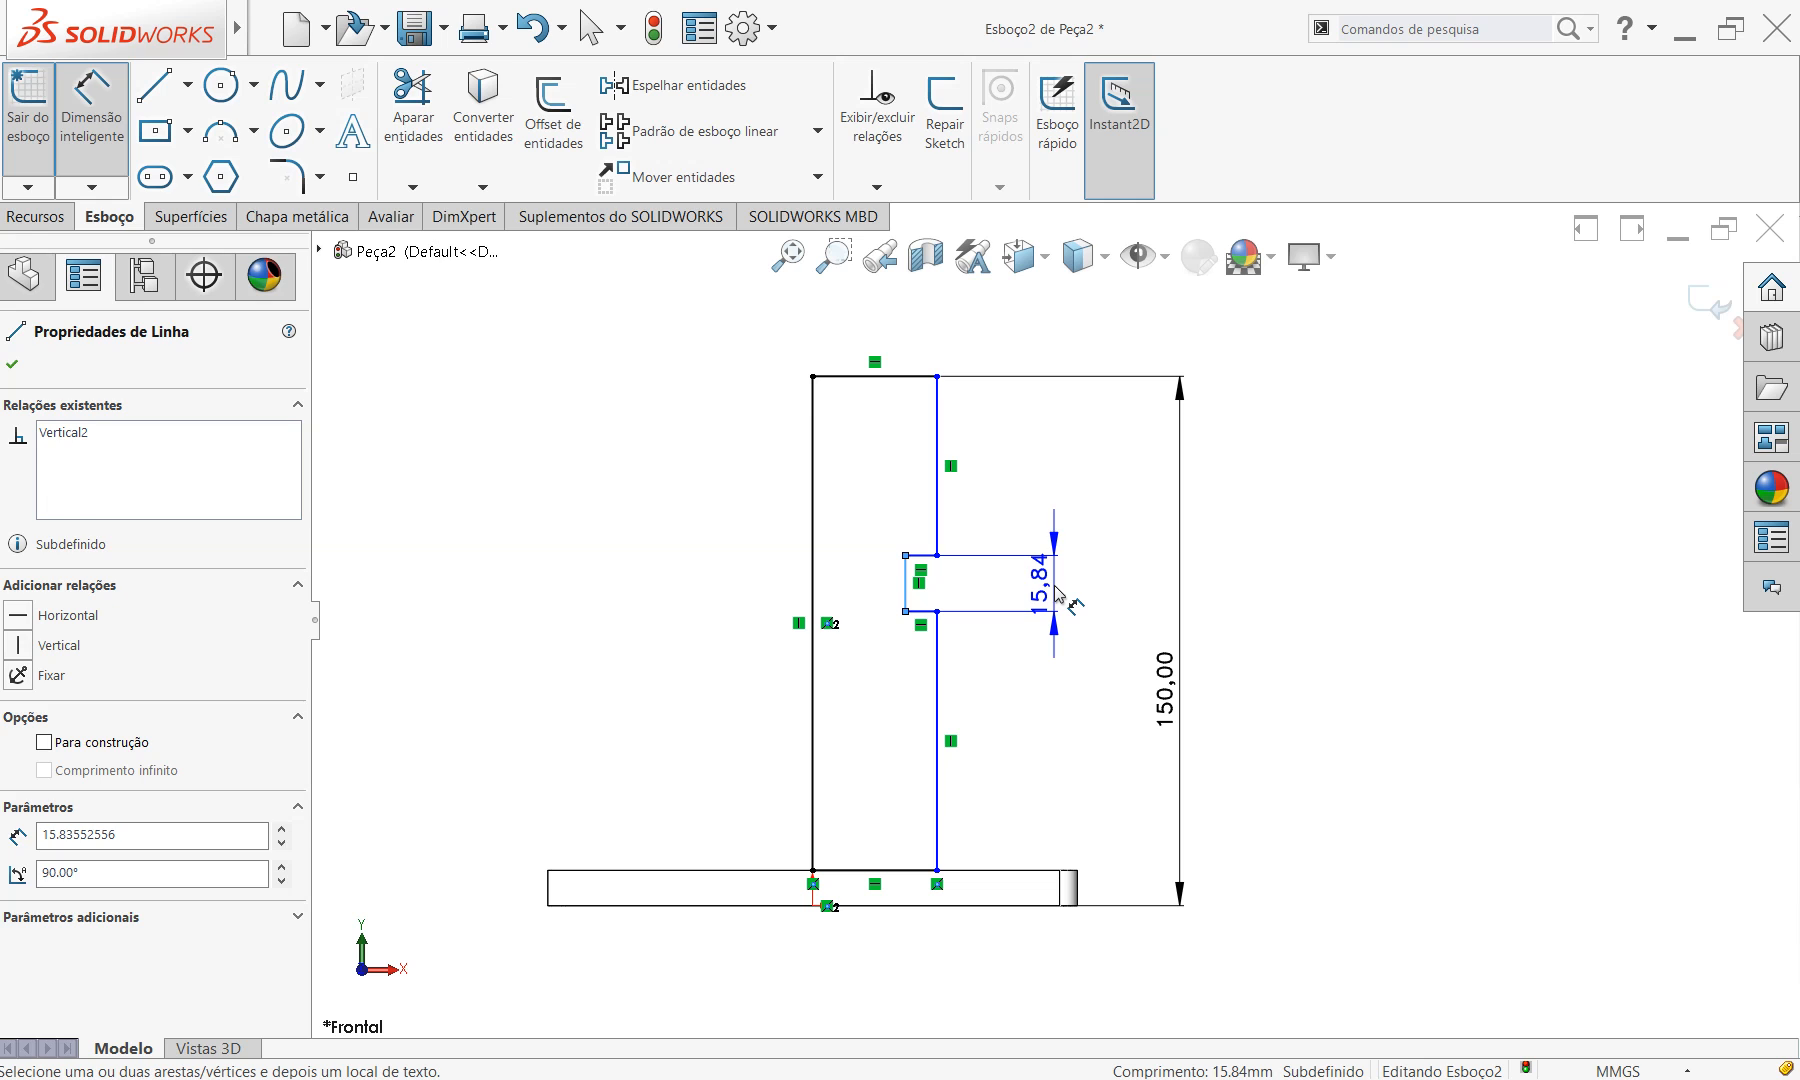
click(1057, 592)
key(alt+Tab)
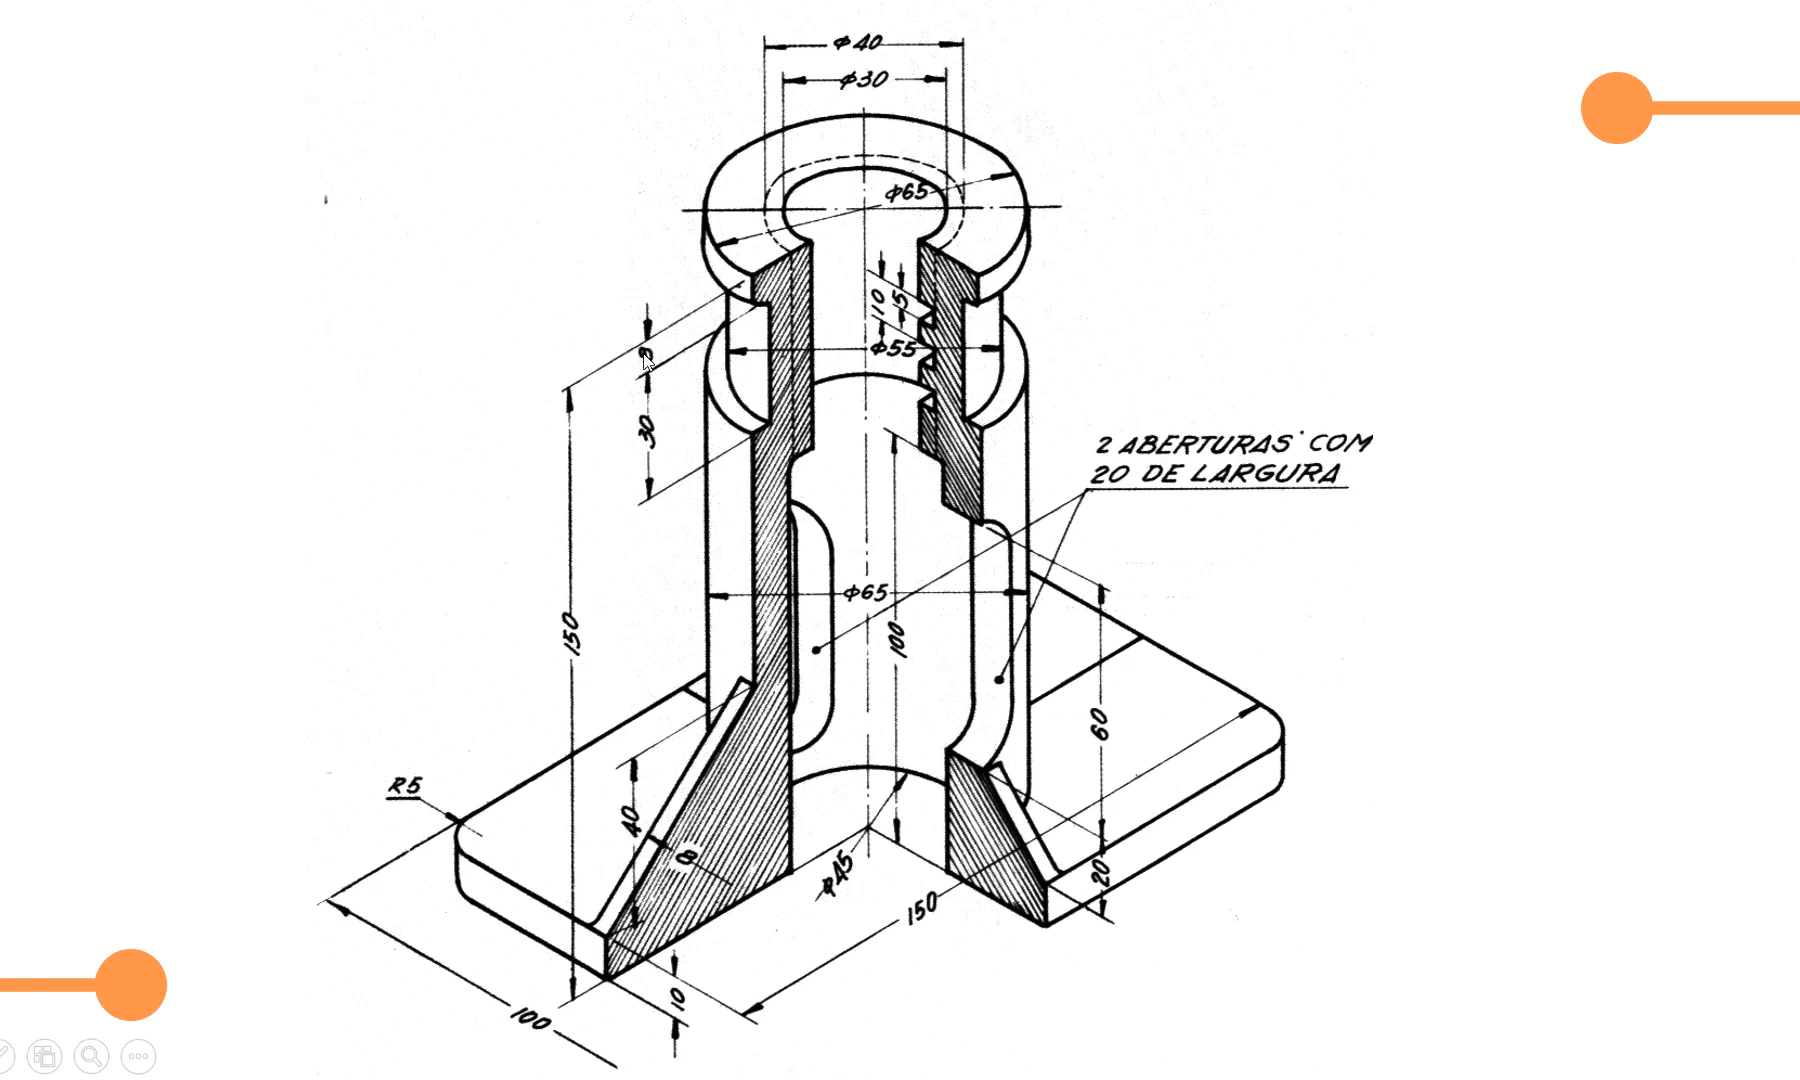
key(alt+Tab)
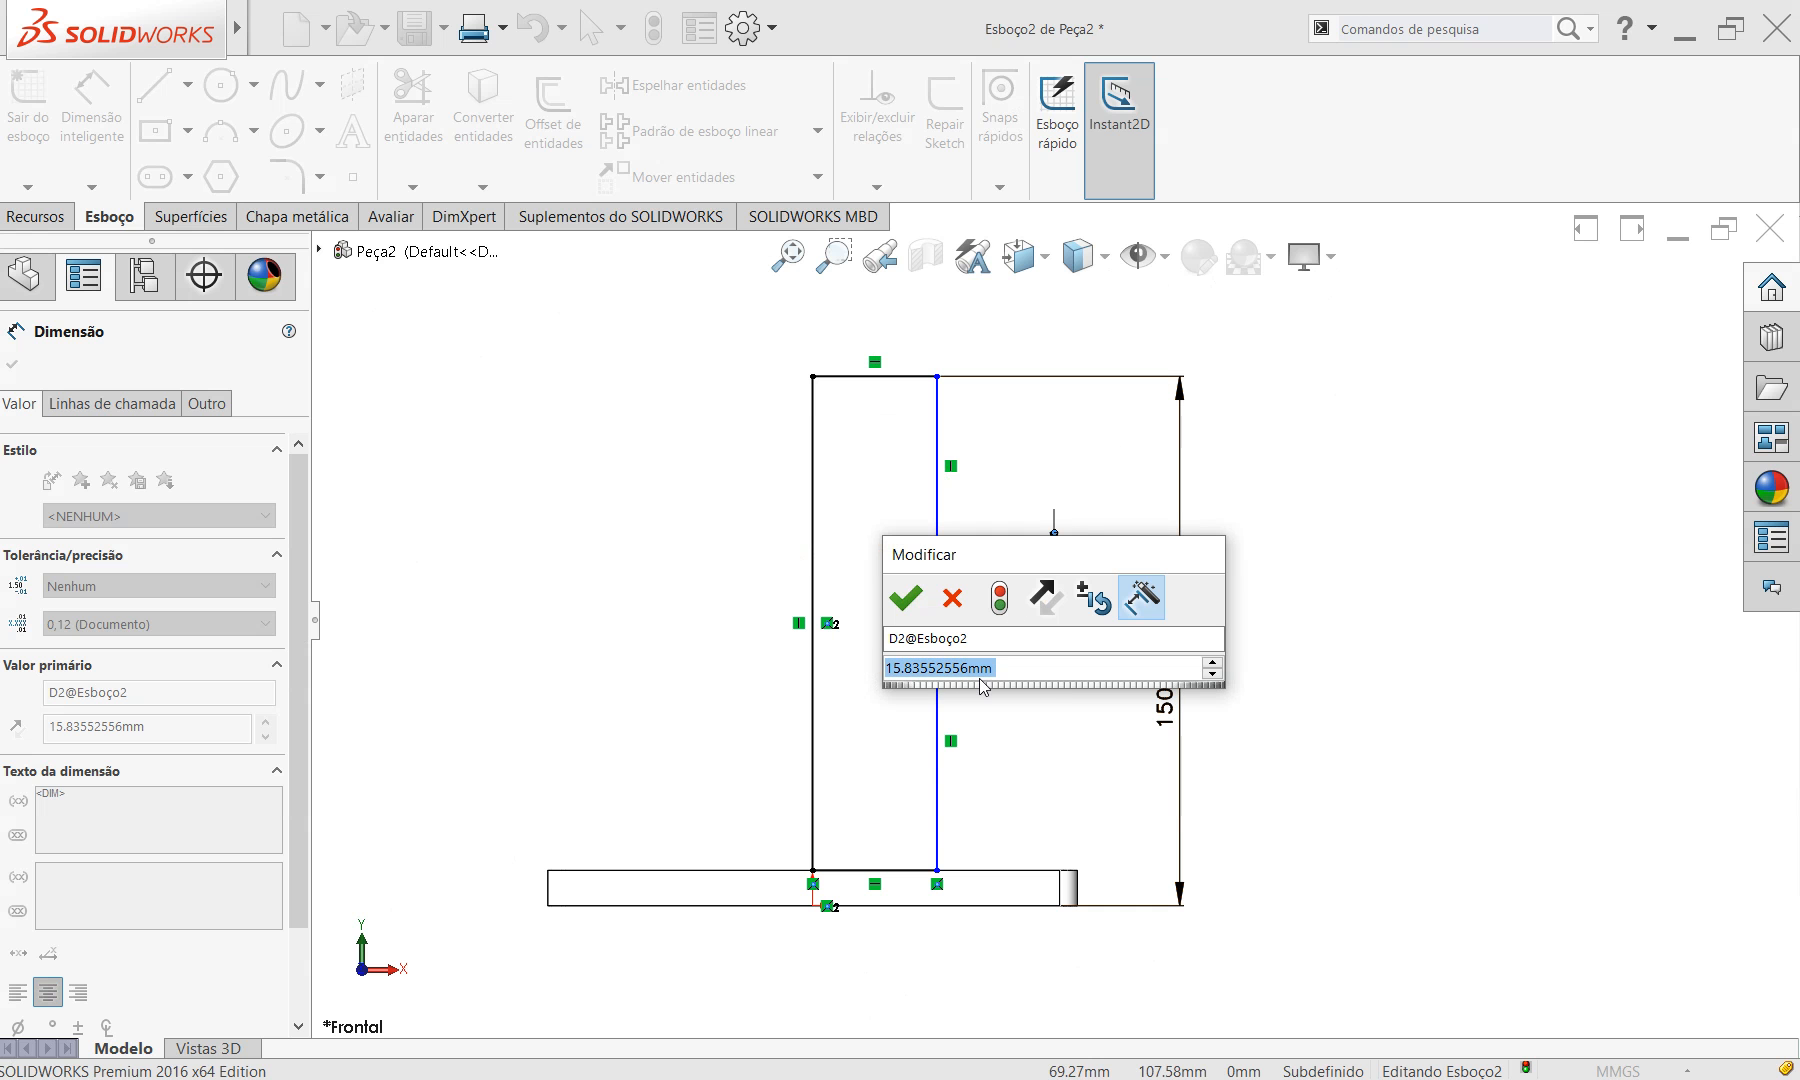
text(20)
key(Return)
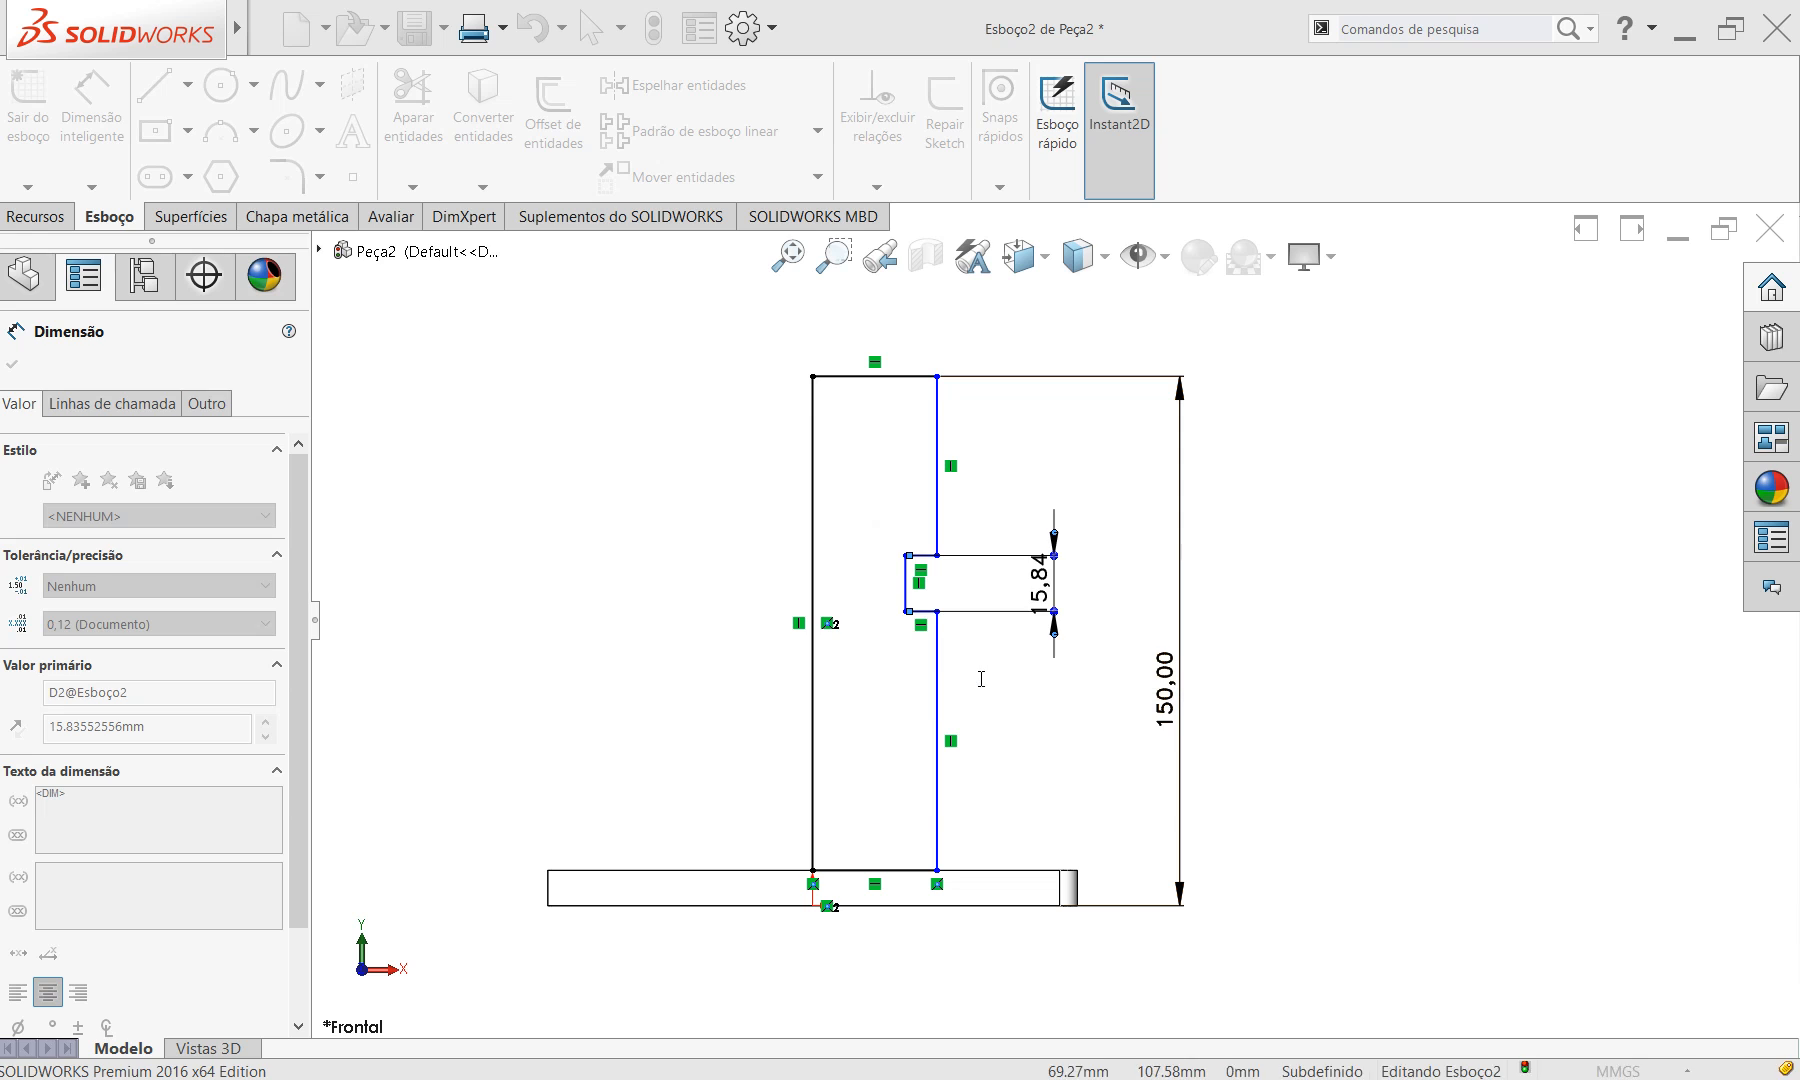
Dimension the short vertical line of the lip above the notch as 8 mm.
click(941, 421)
click(1000, 420)
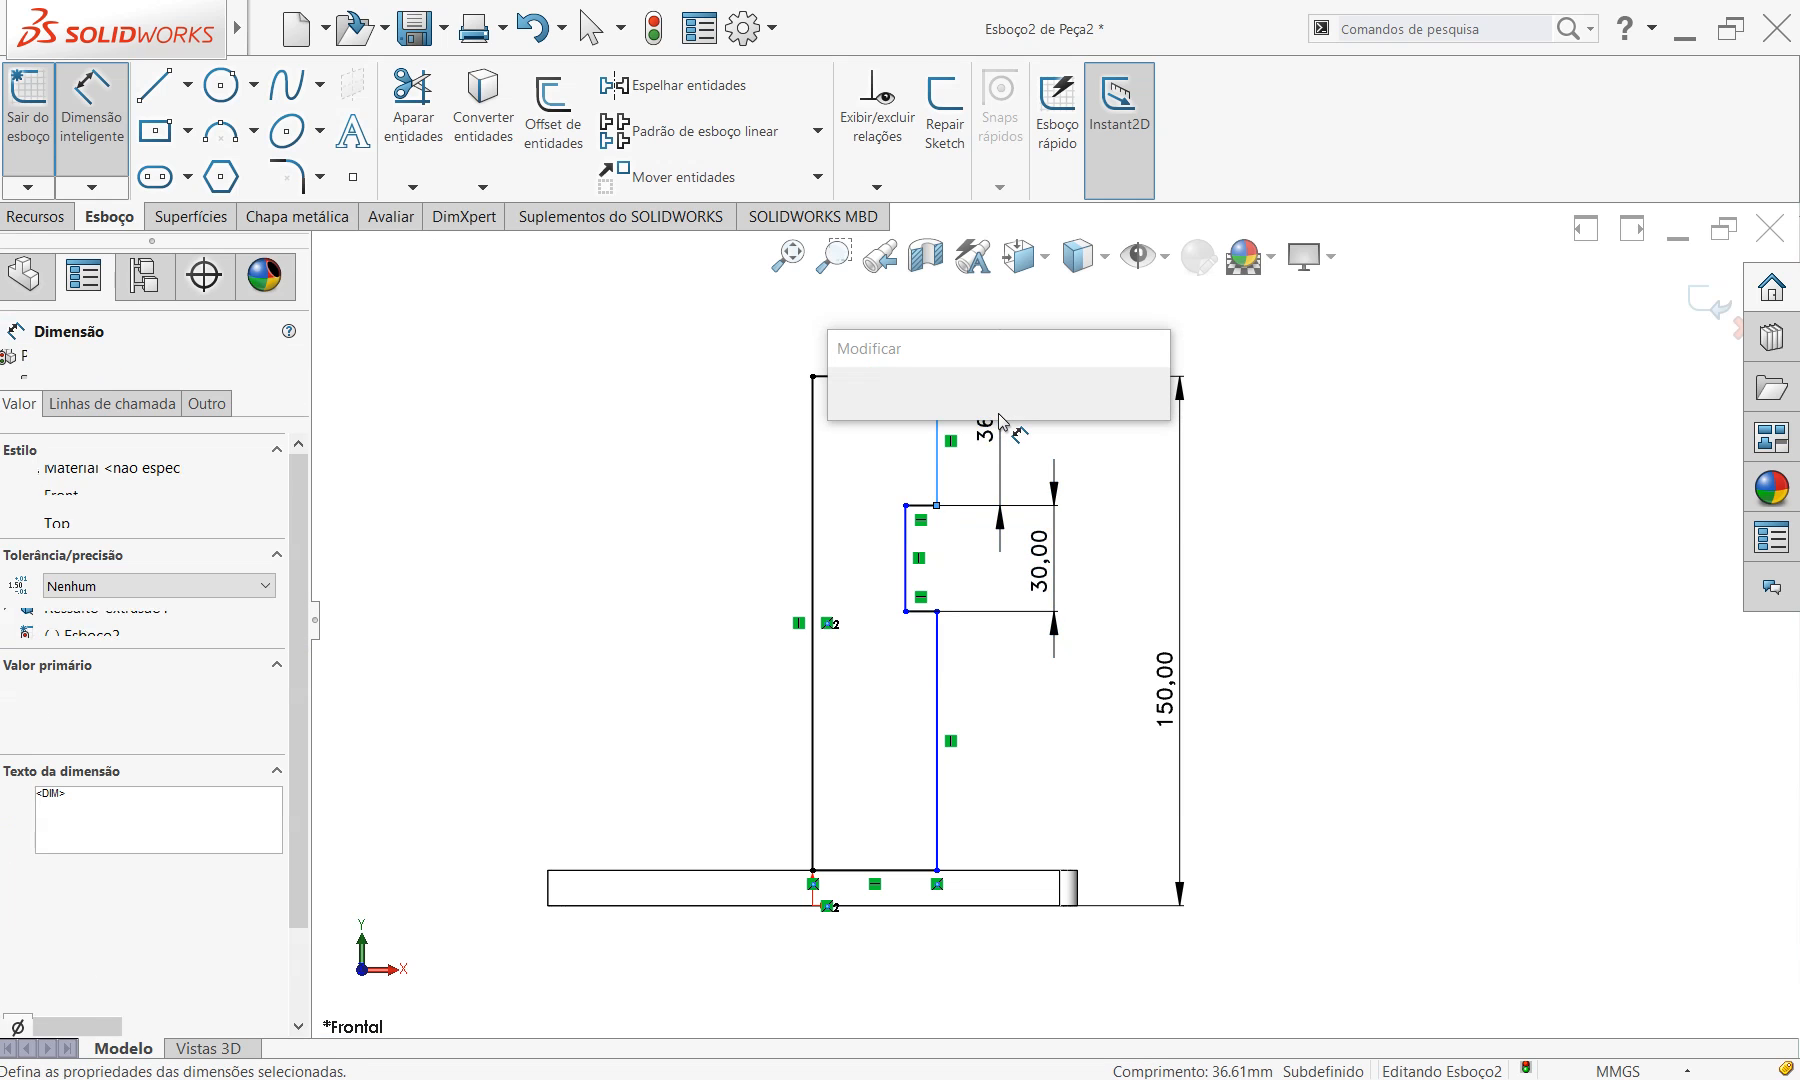
text(8)
key(Return)
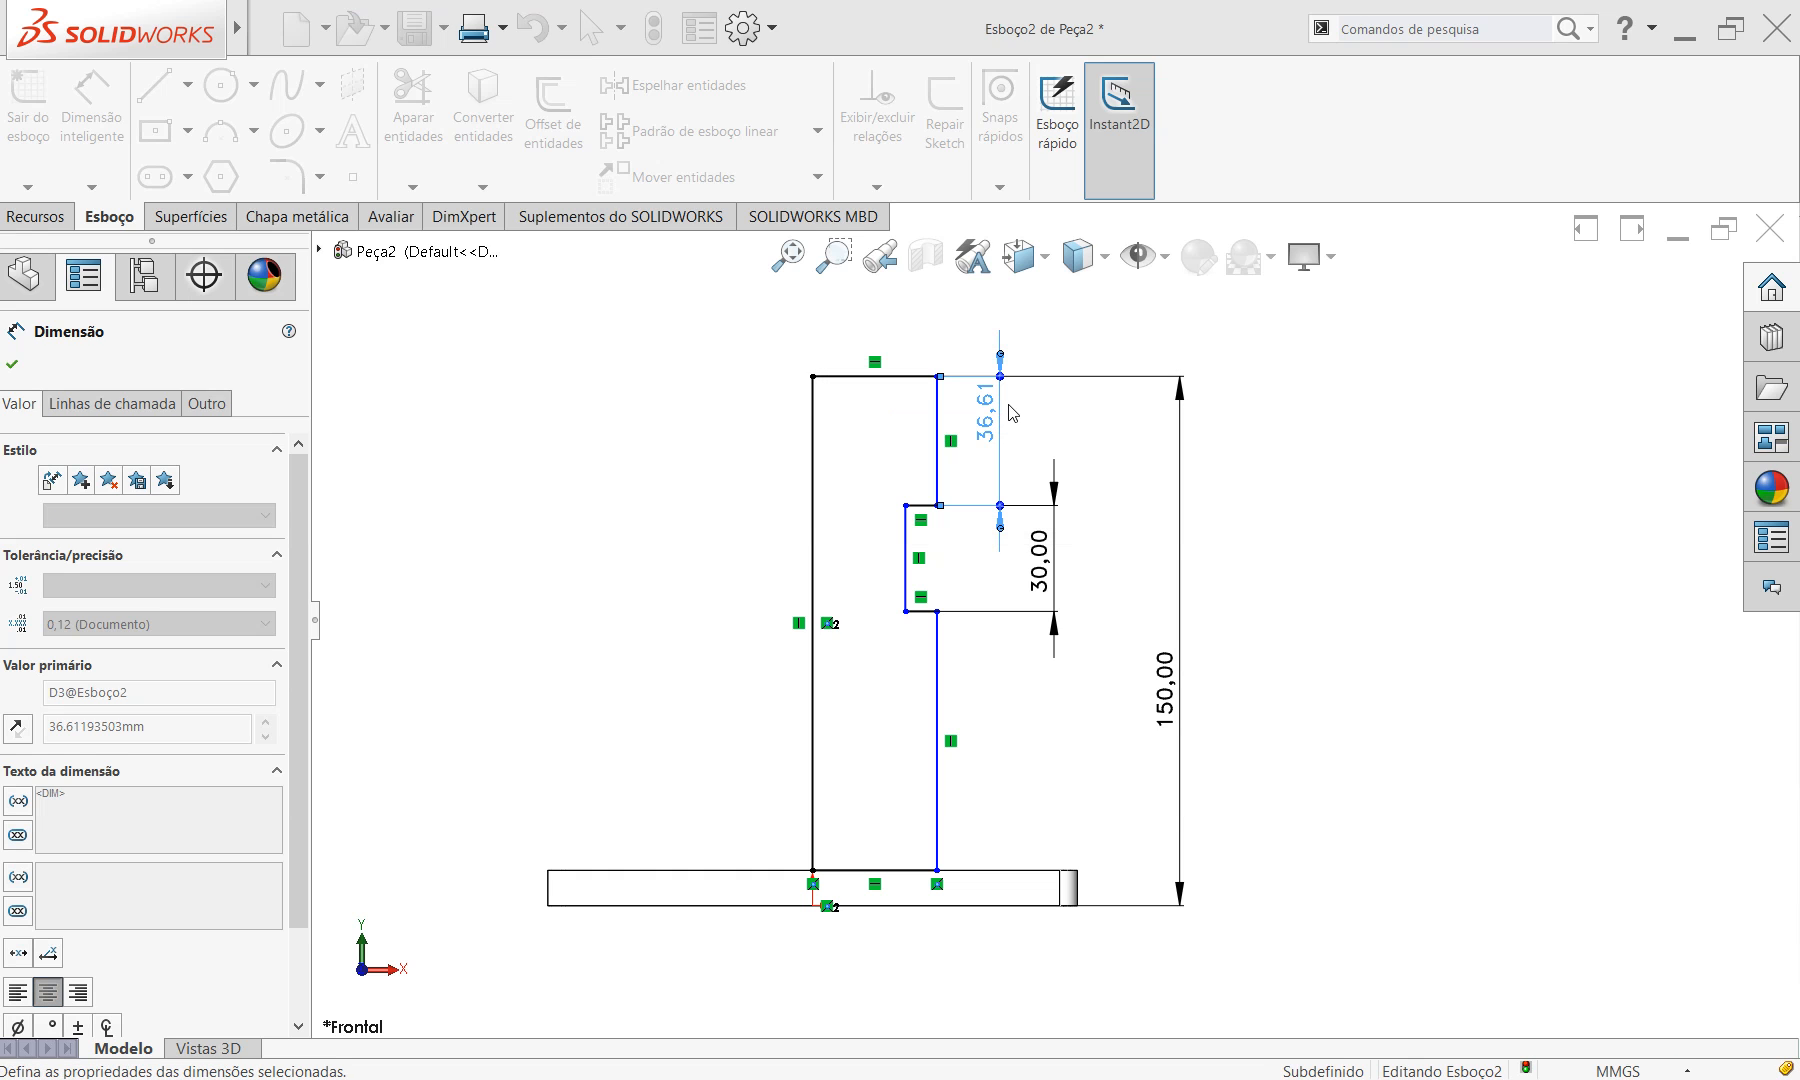
click(1237, 548)
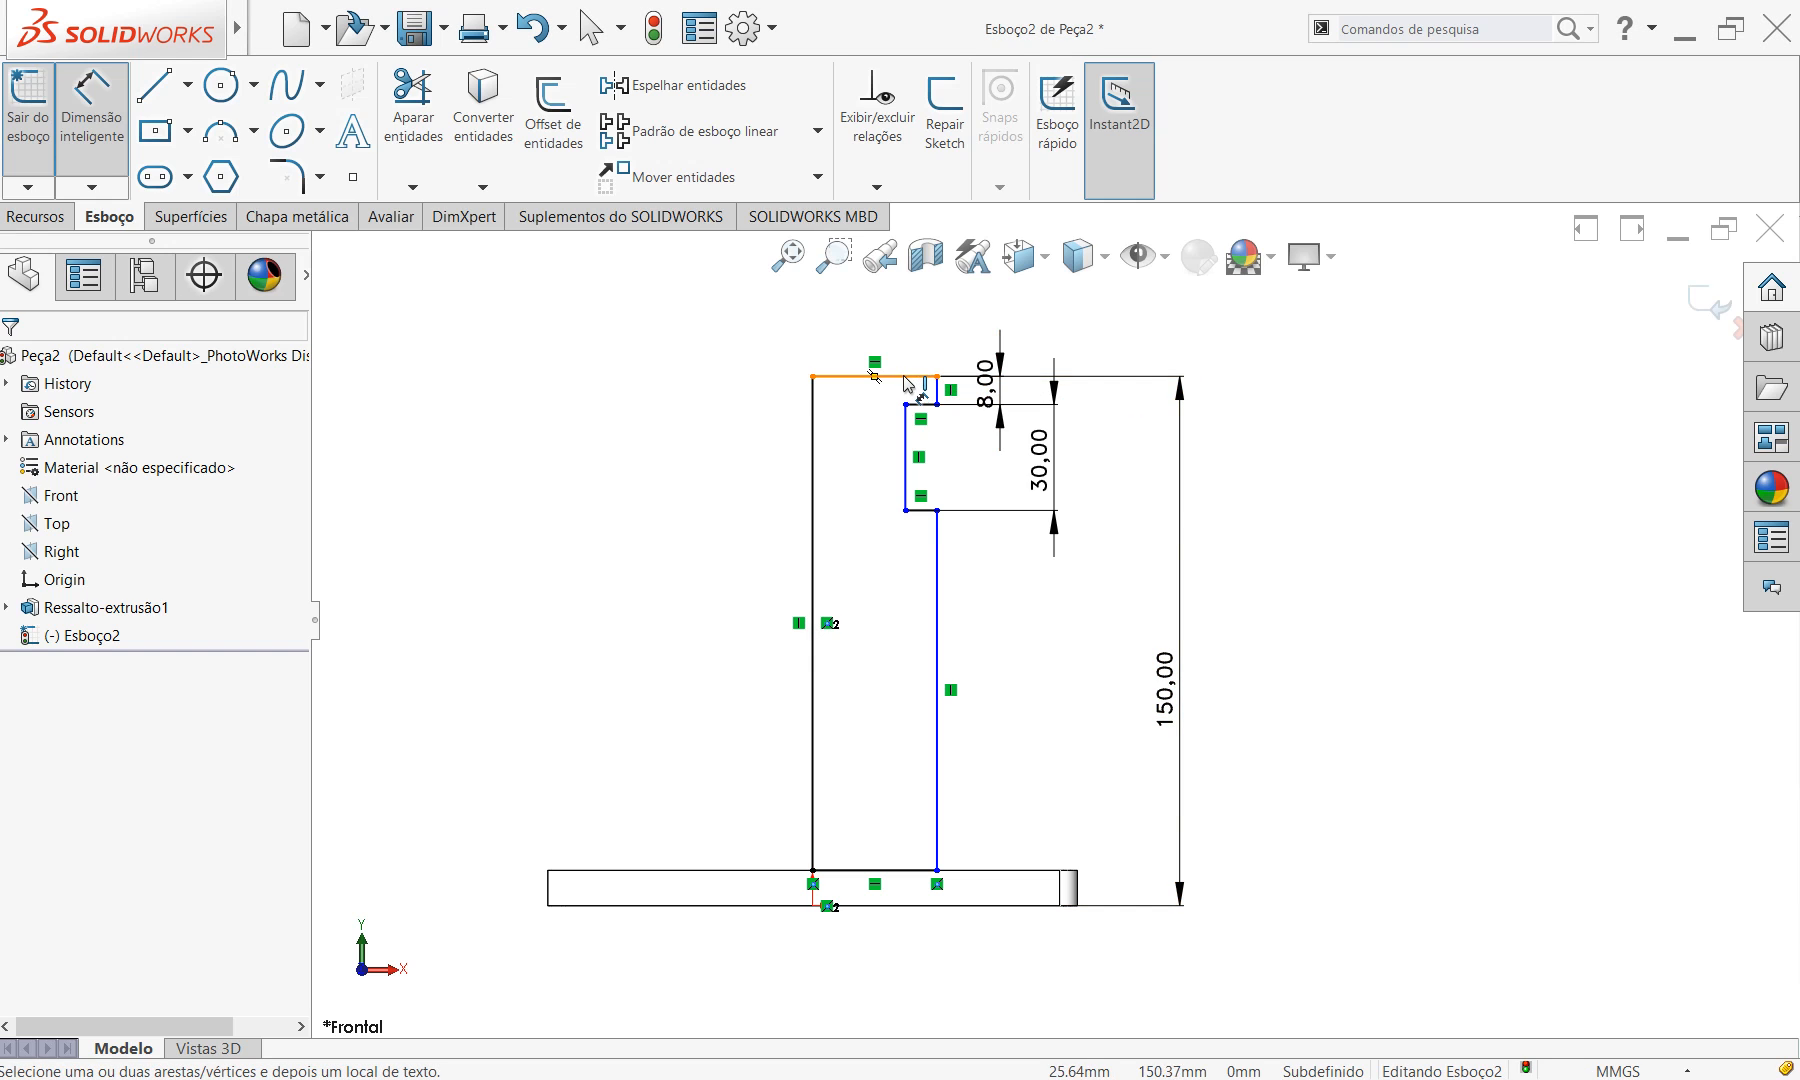
Dimension the column's top line as half of the 65 mm diameter, entering 65/2.
click(900, 378)
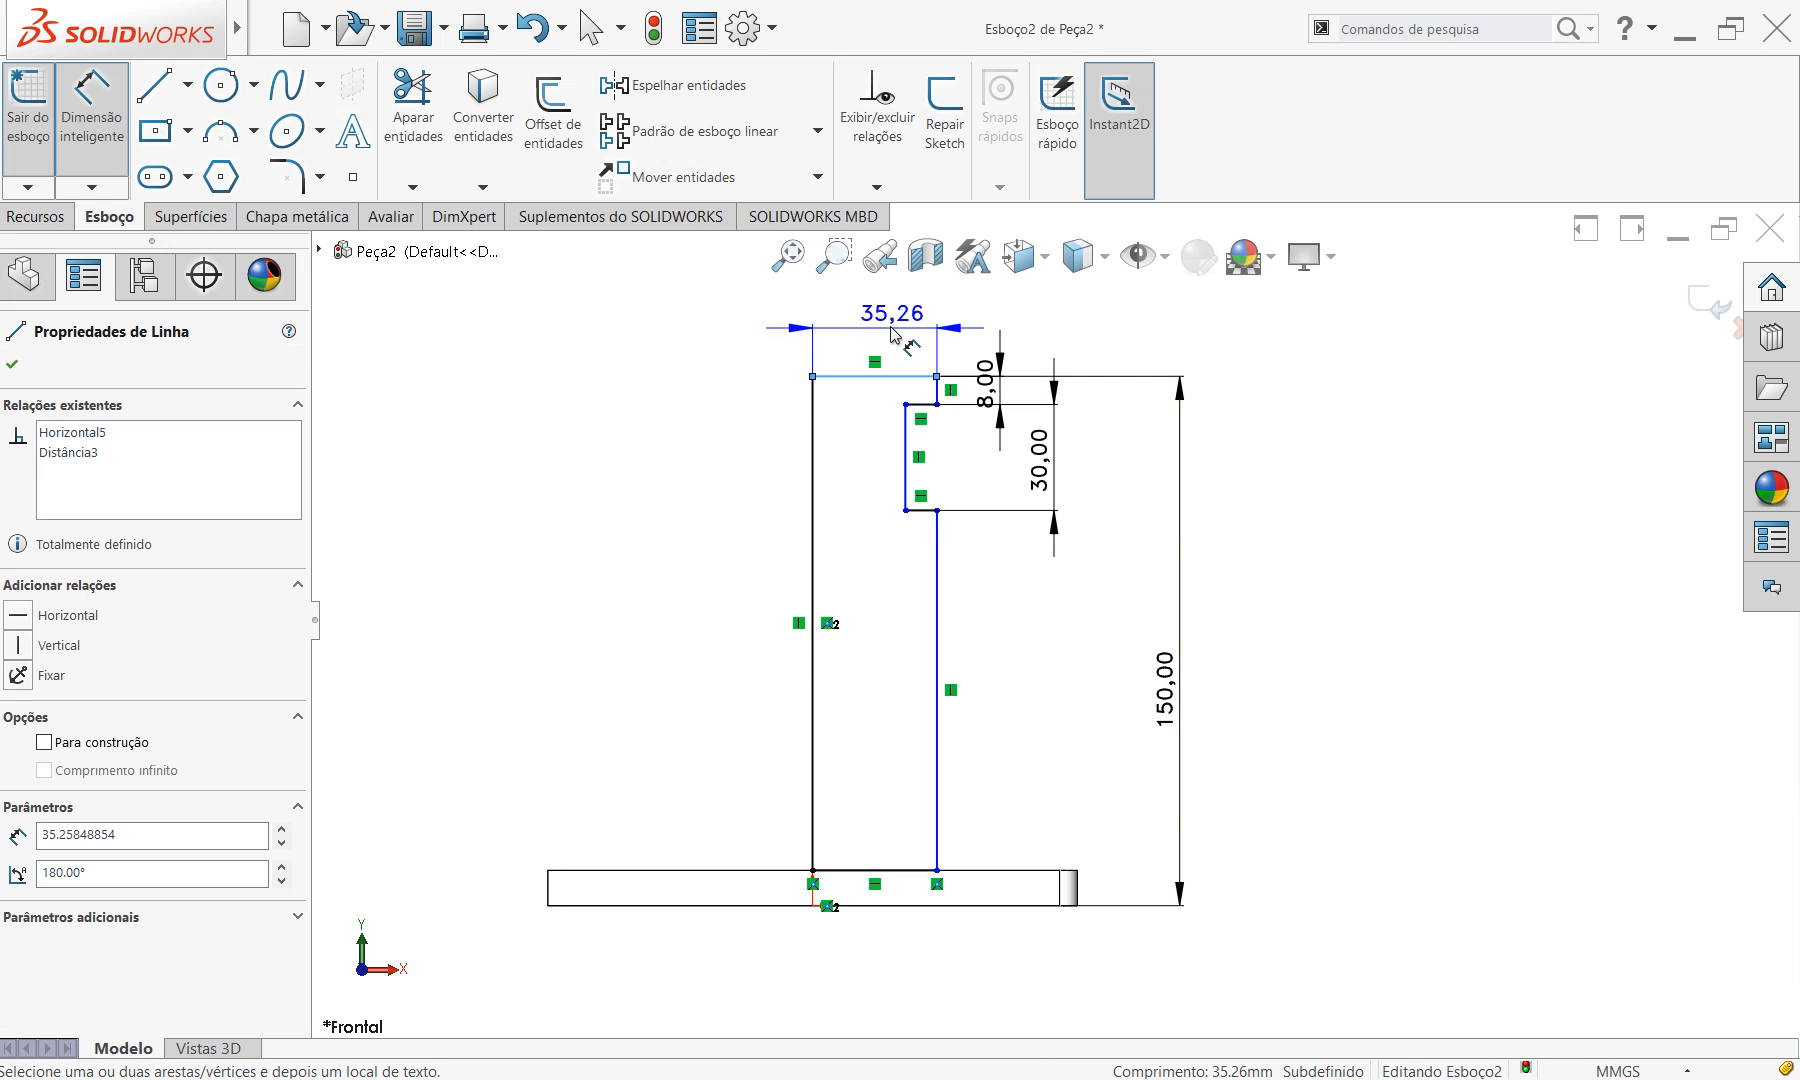
click(889, 329)
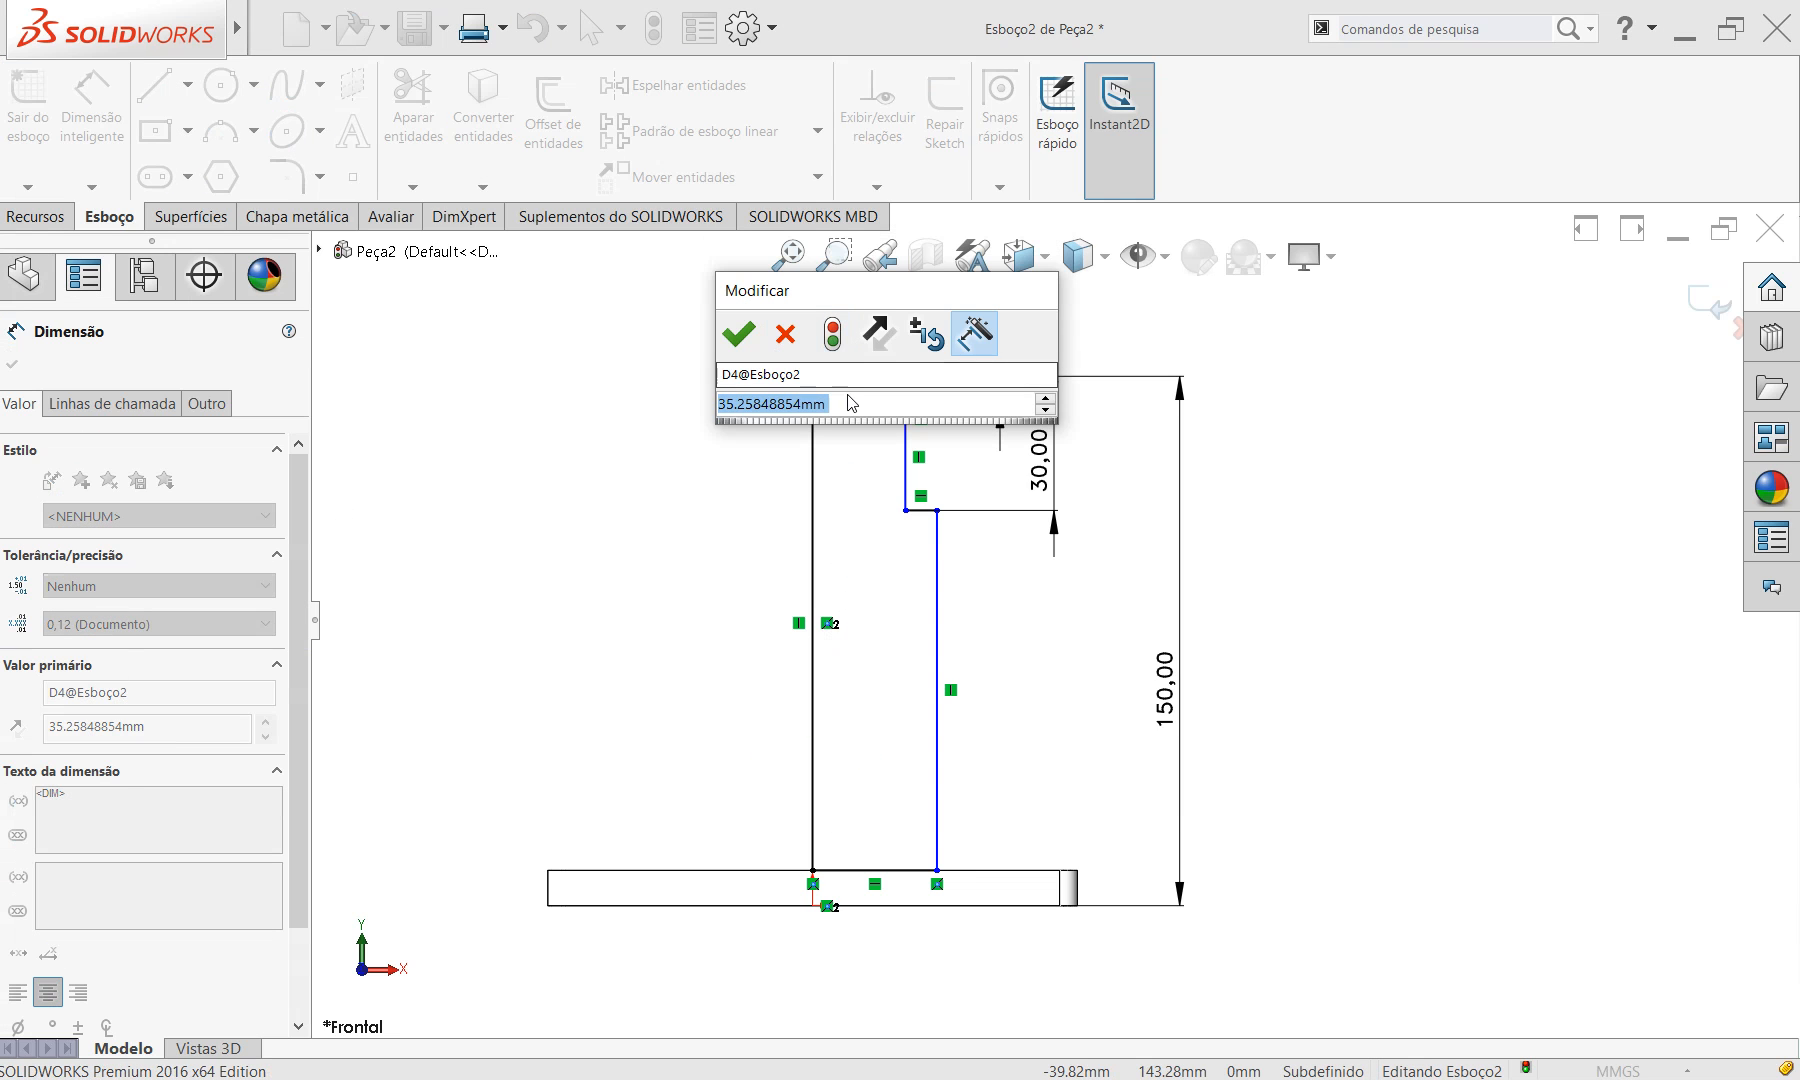
text(65)
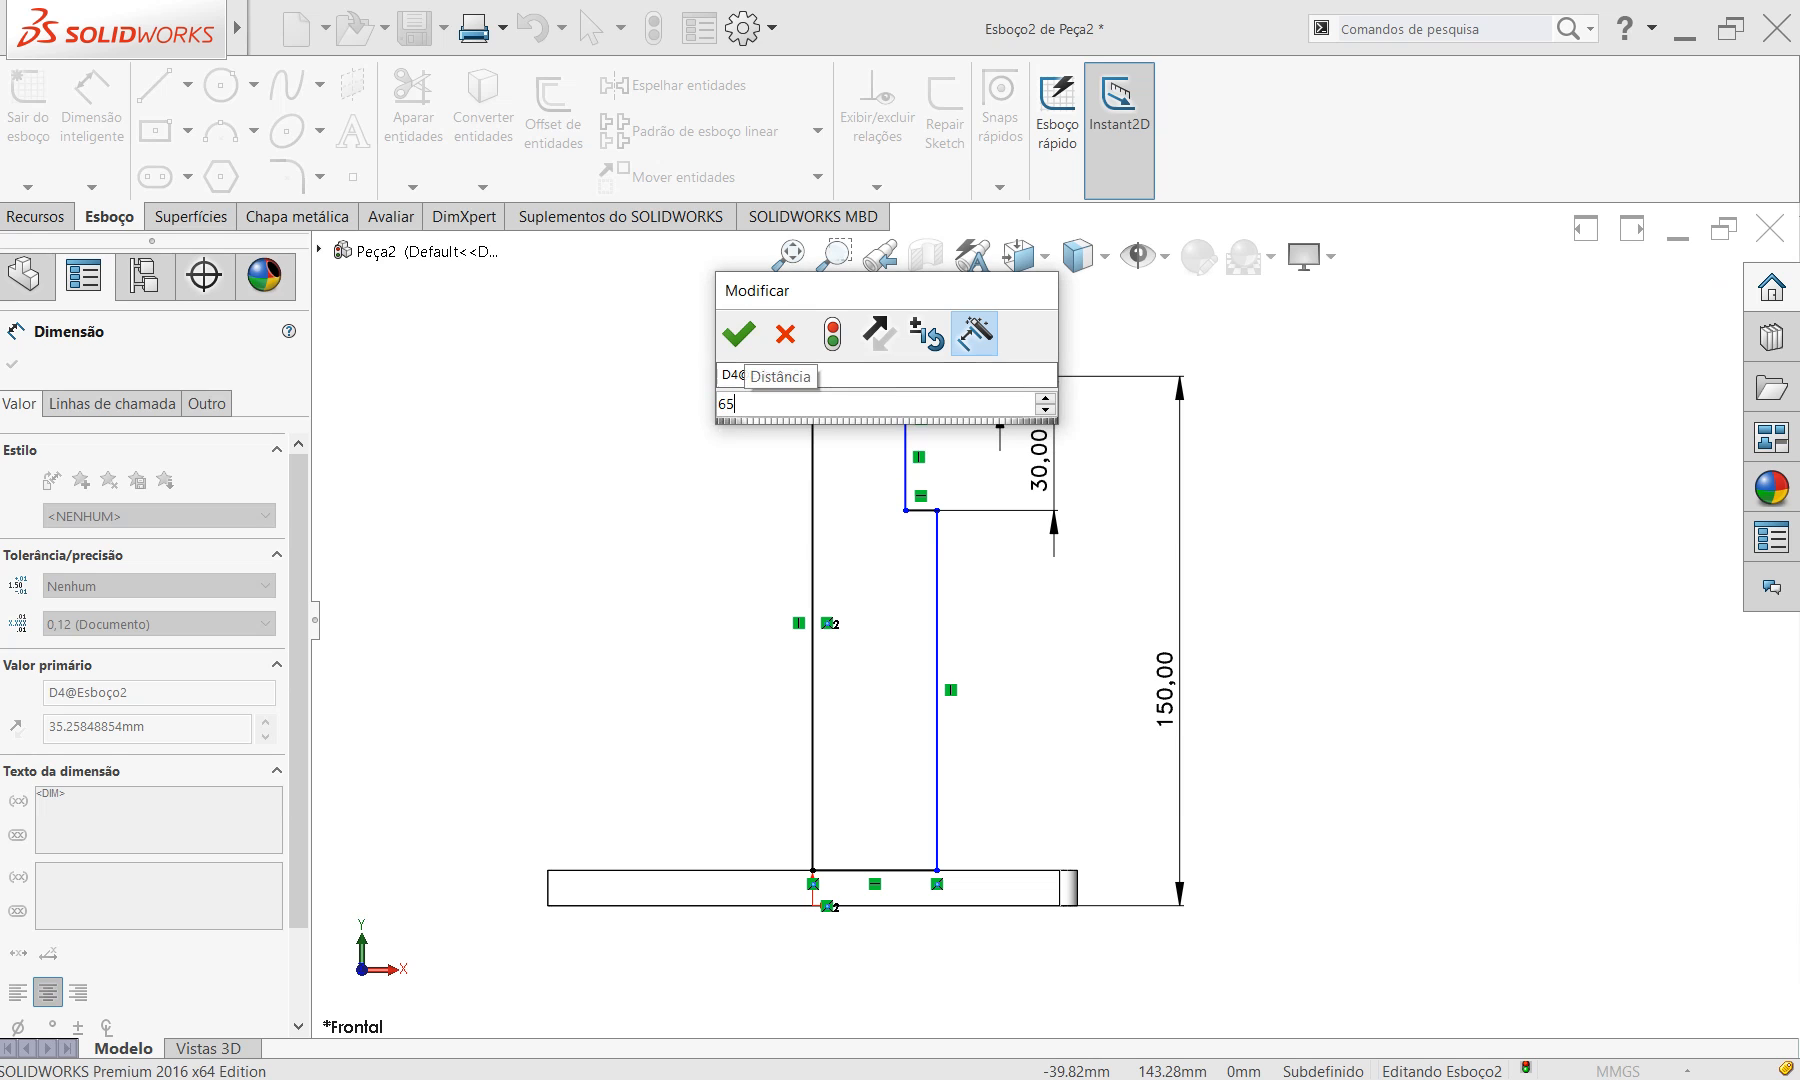
text(/2)
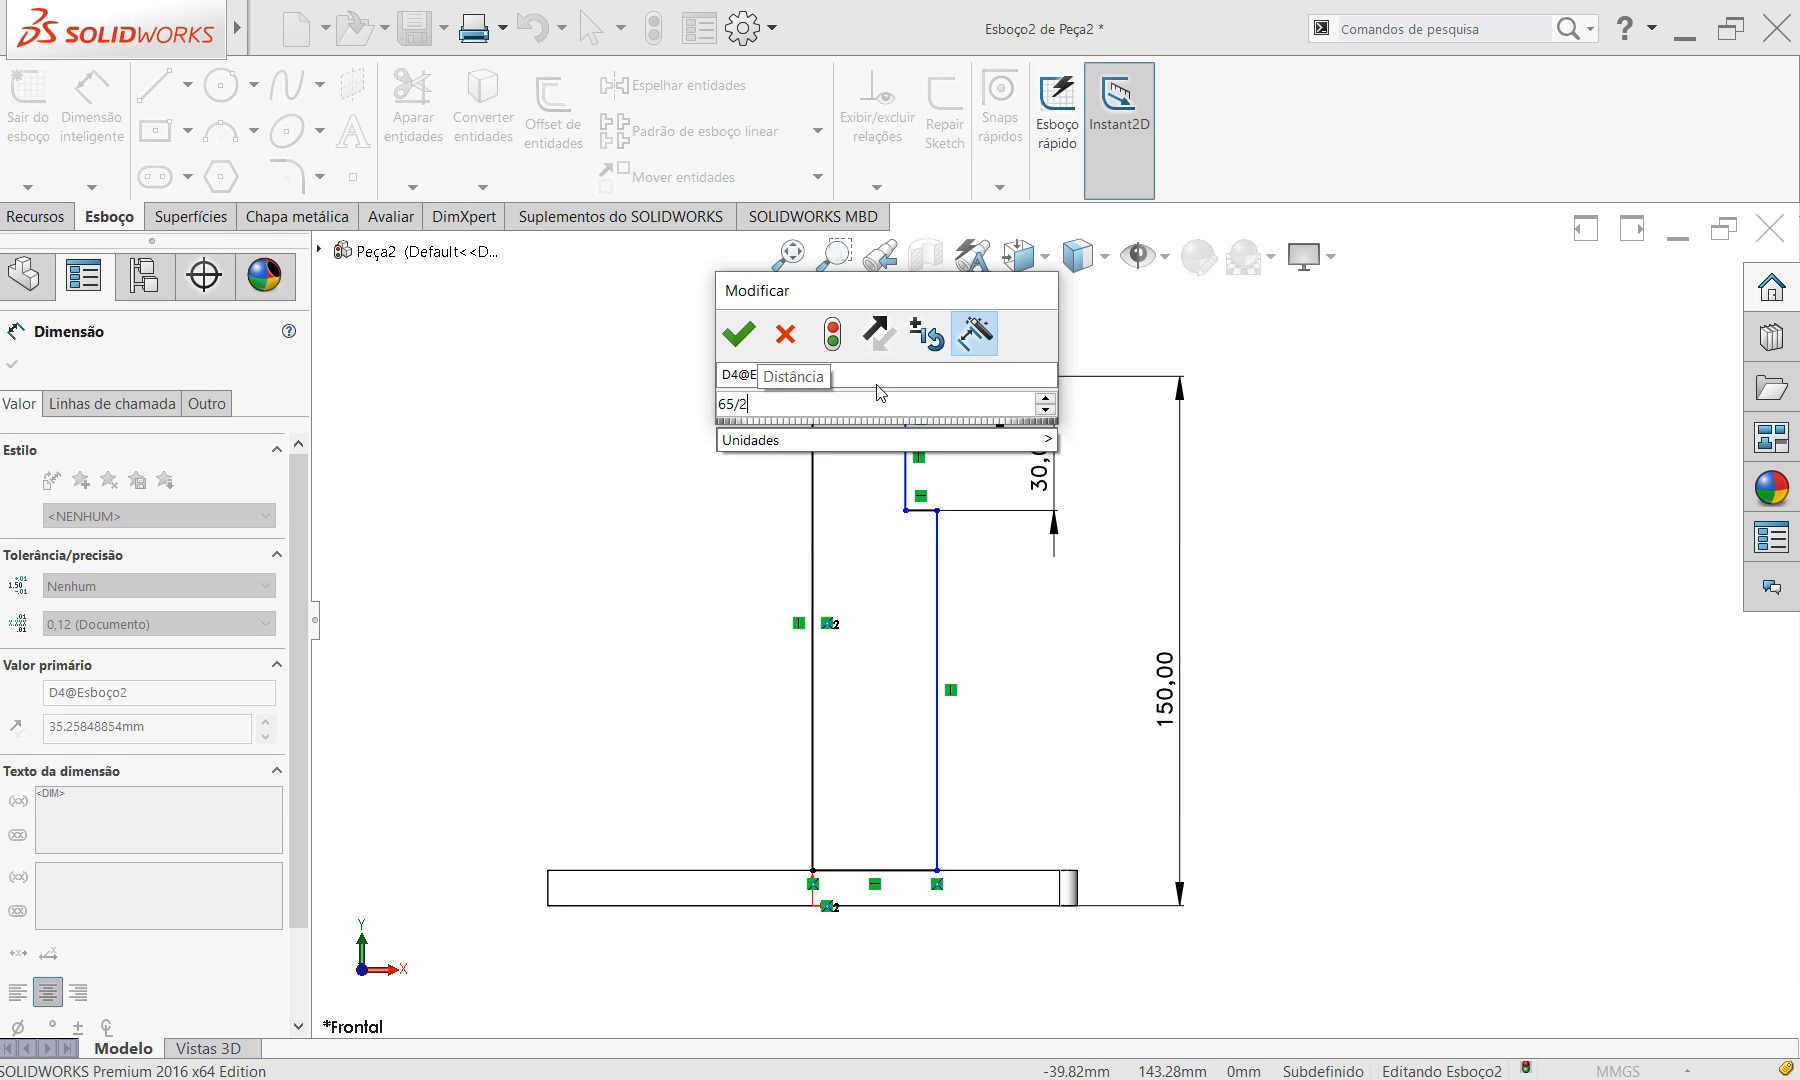
key(Return)
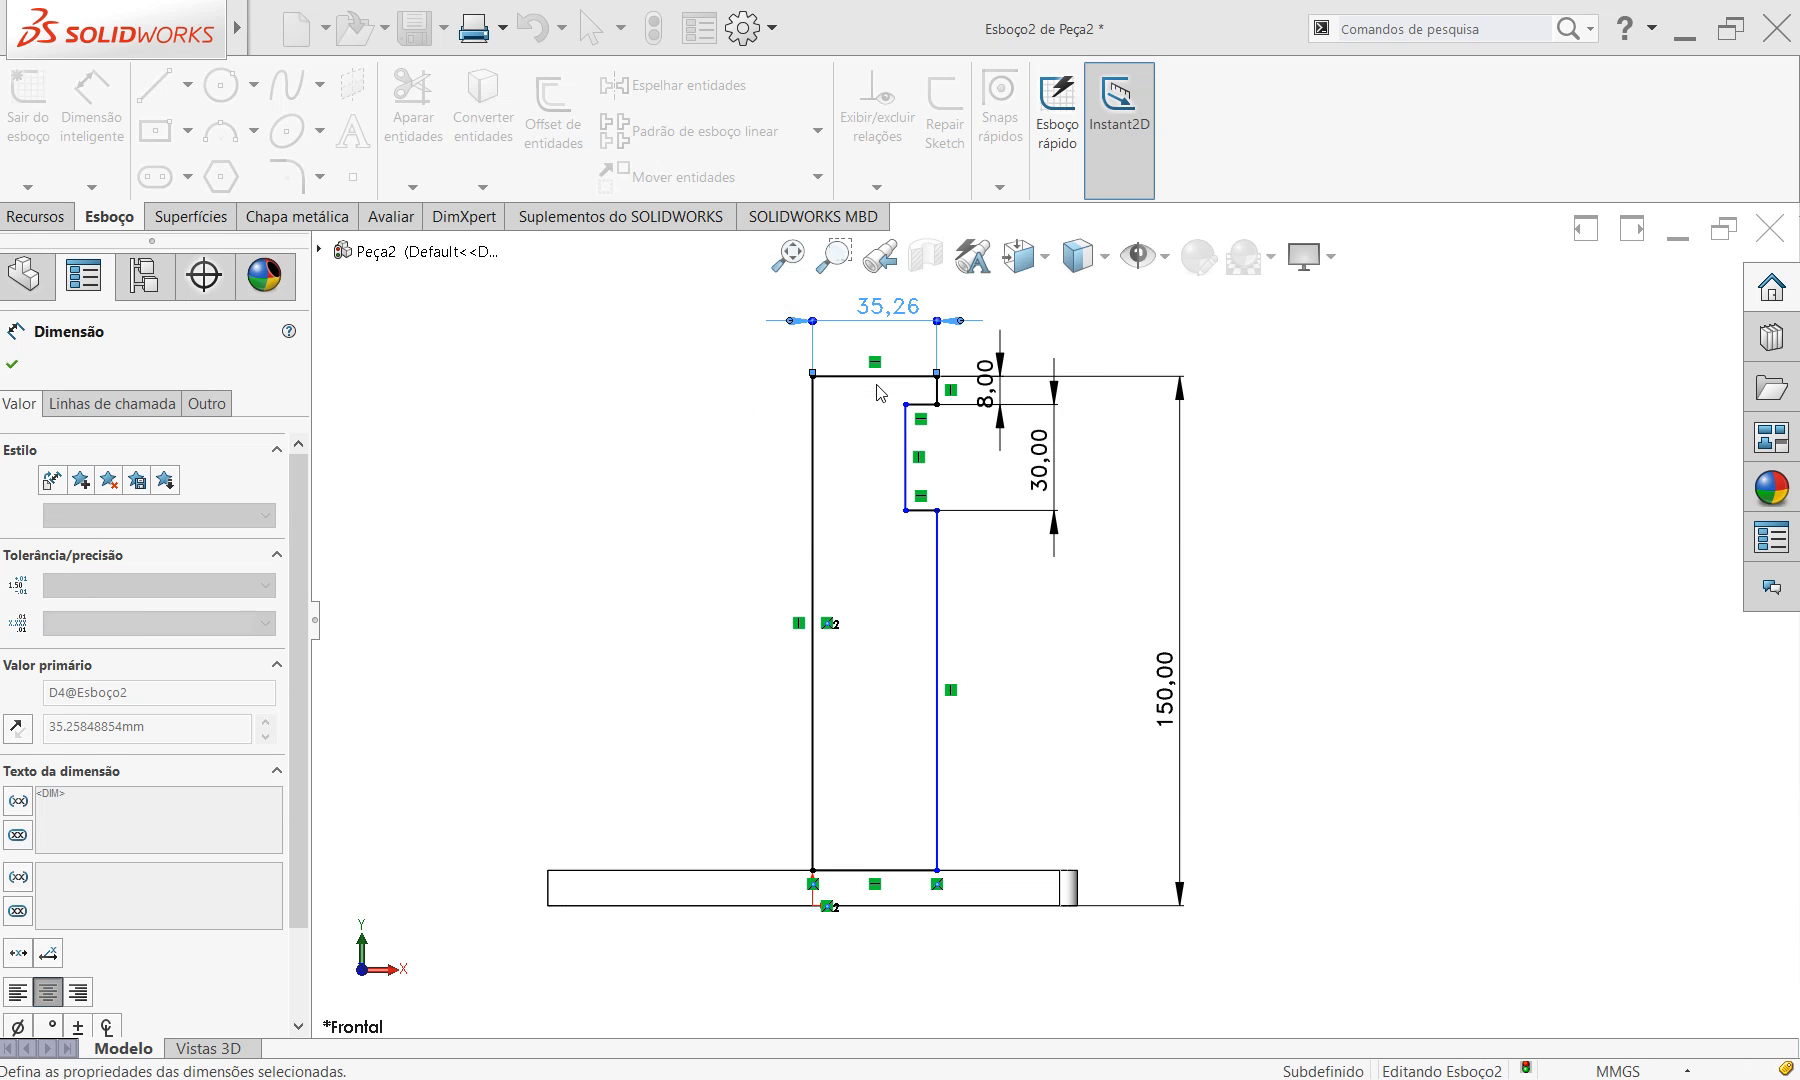
click(1342, 529)
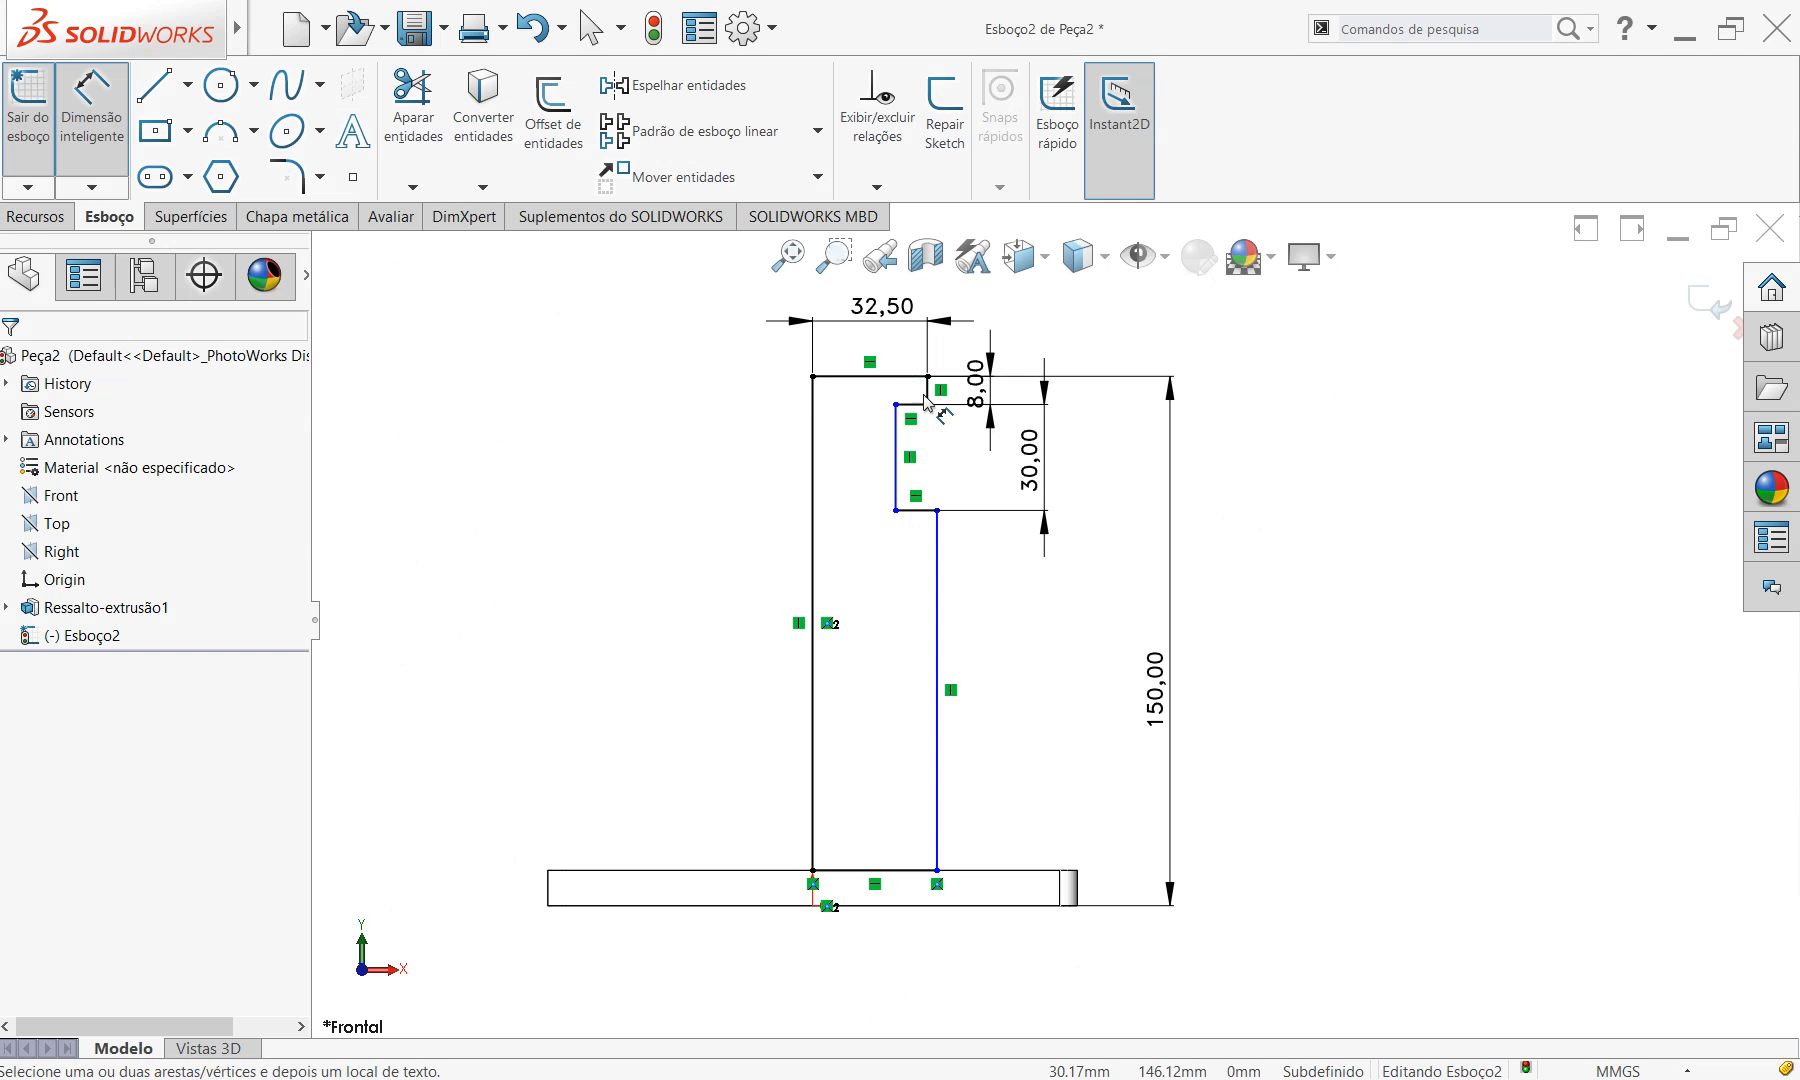
Dimension the distance from the axis line to the notch's vertical wall as half of the 55 mm diameter, entering 55/2.
click(896, 456)
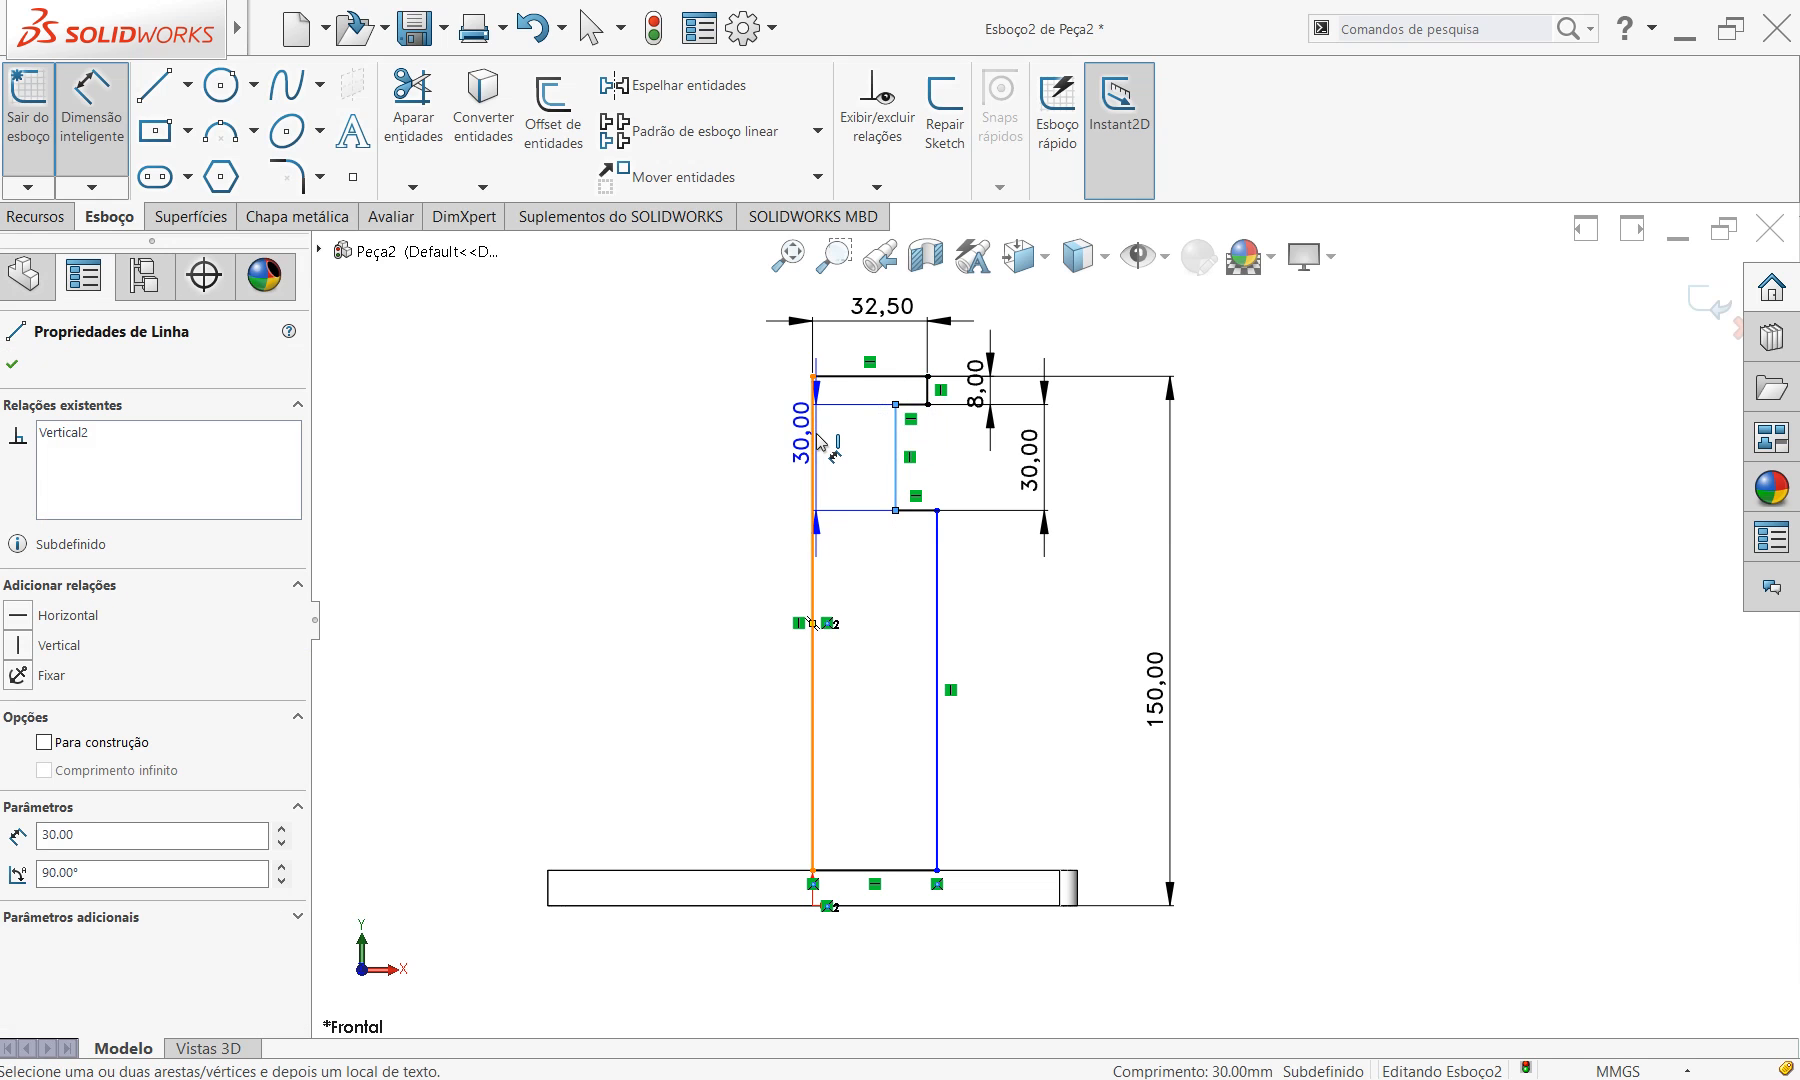
click(812, 455)
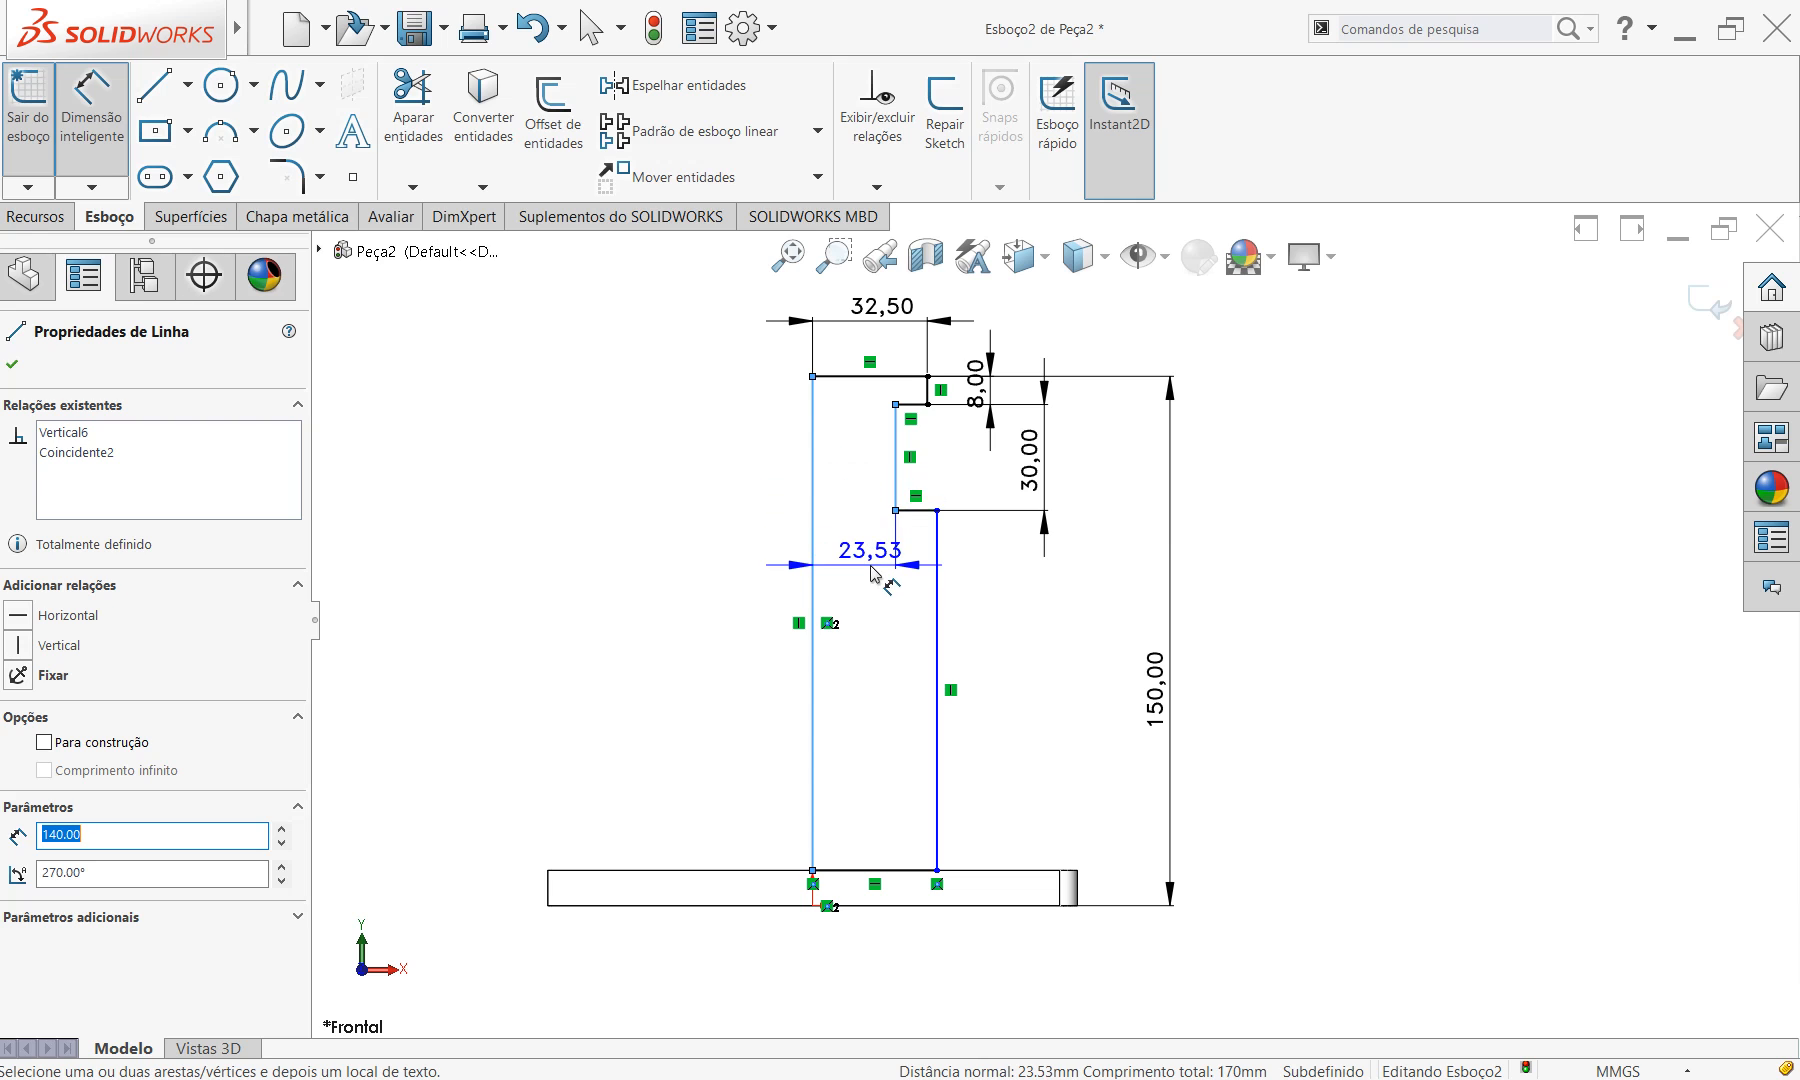
click(859, 578)
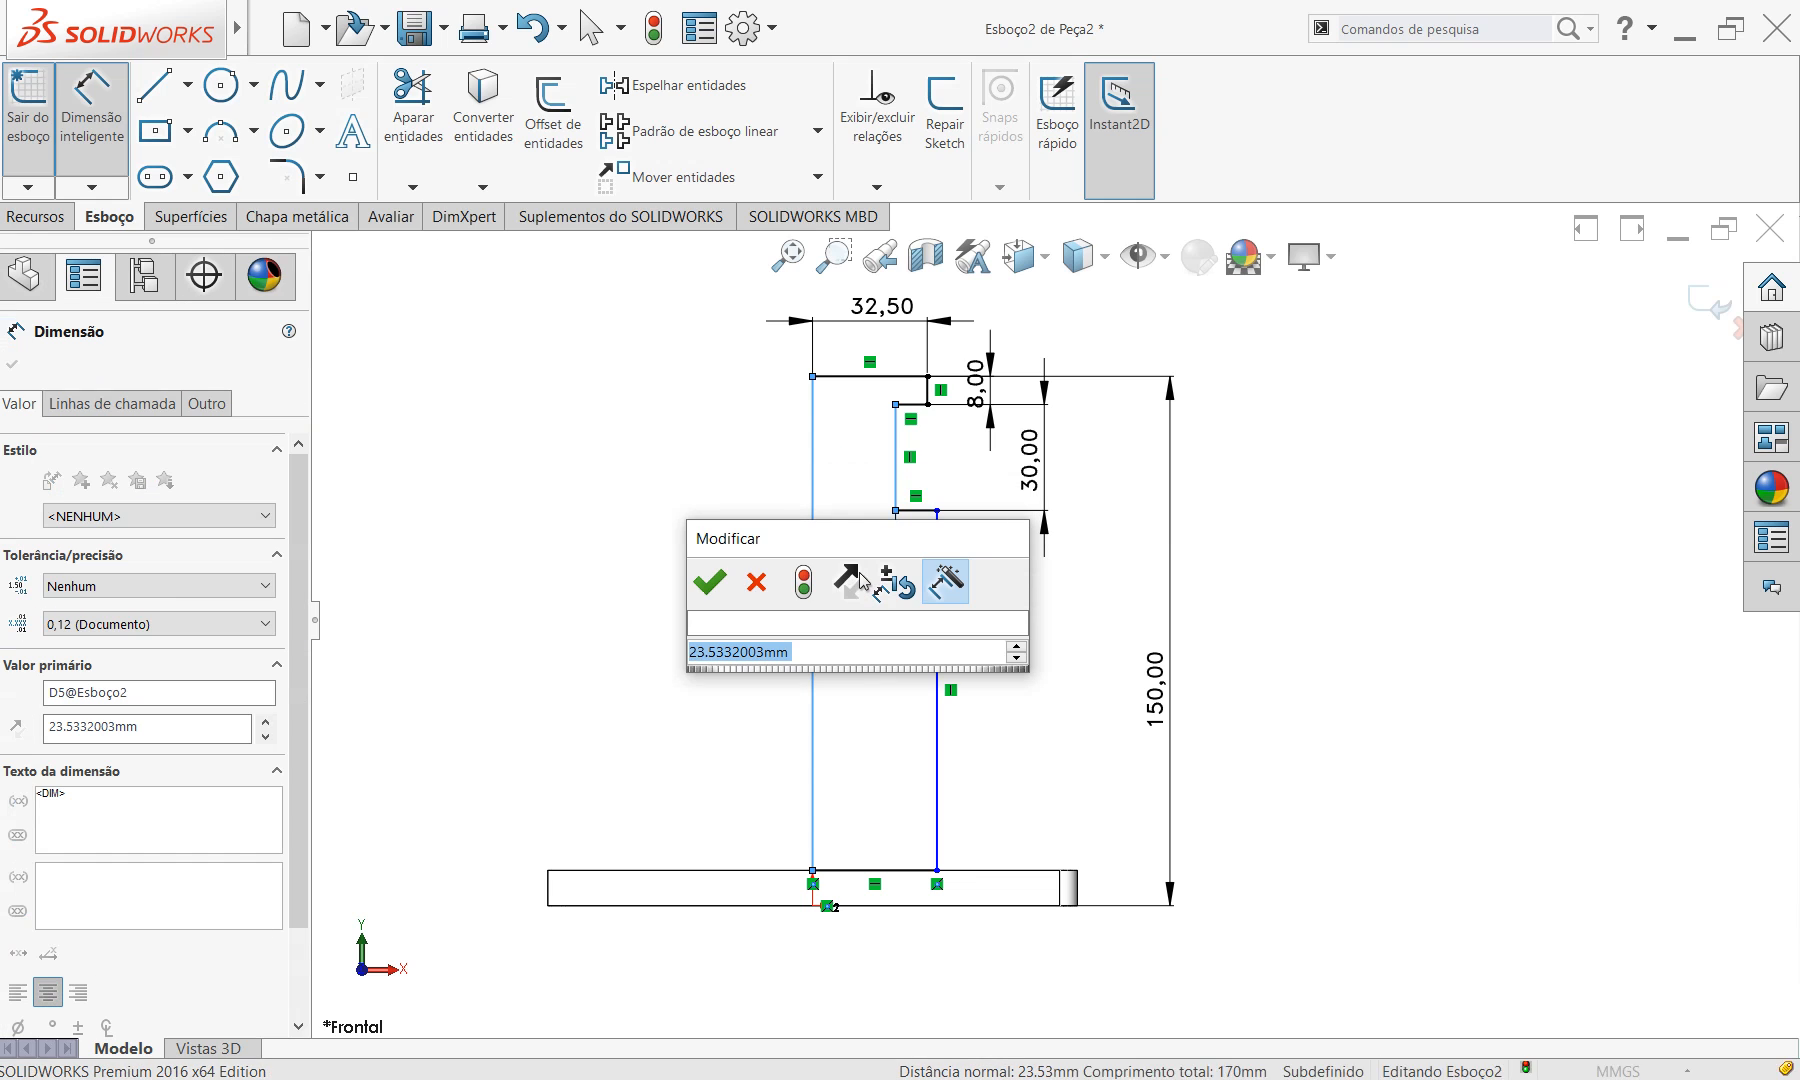
text(55)
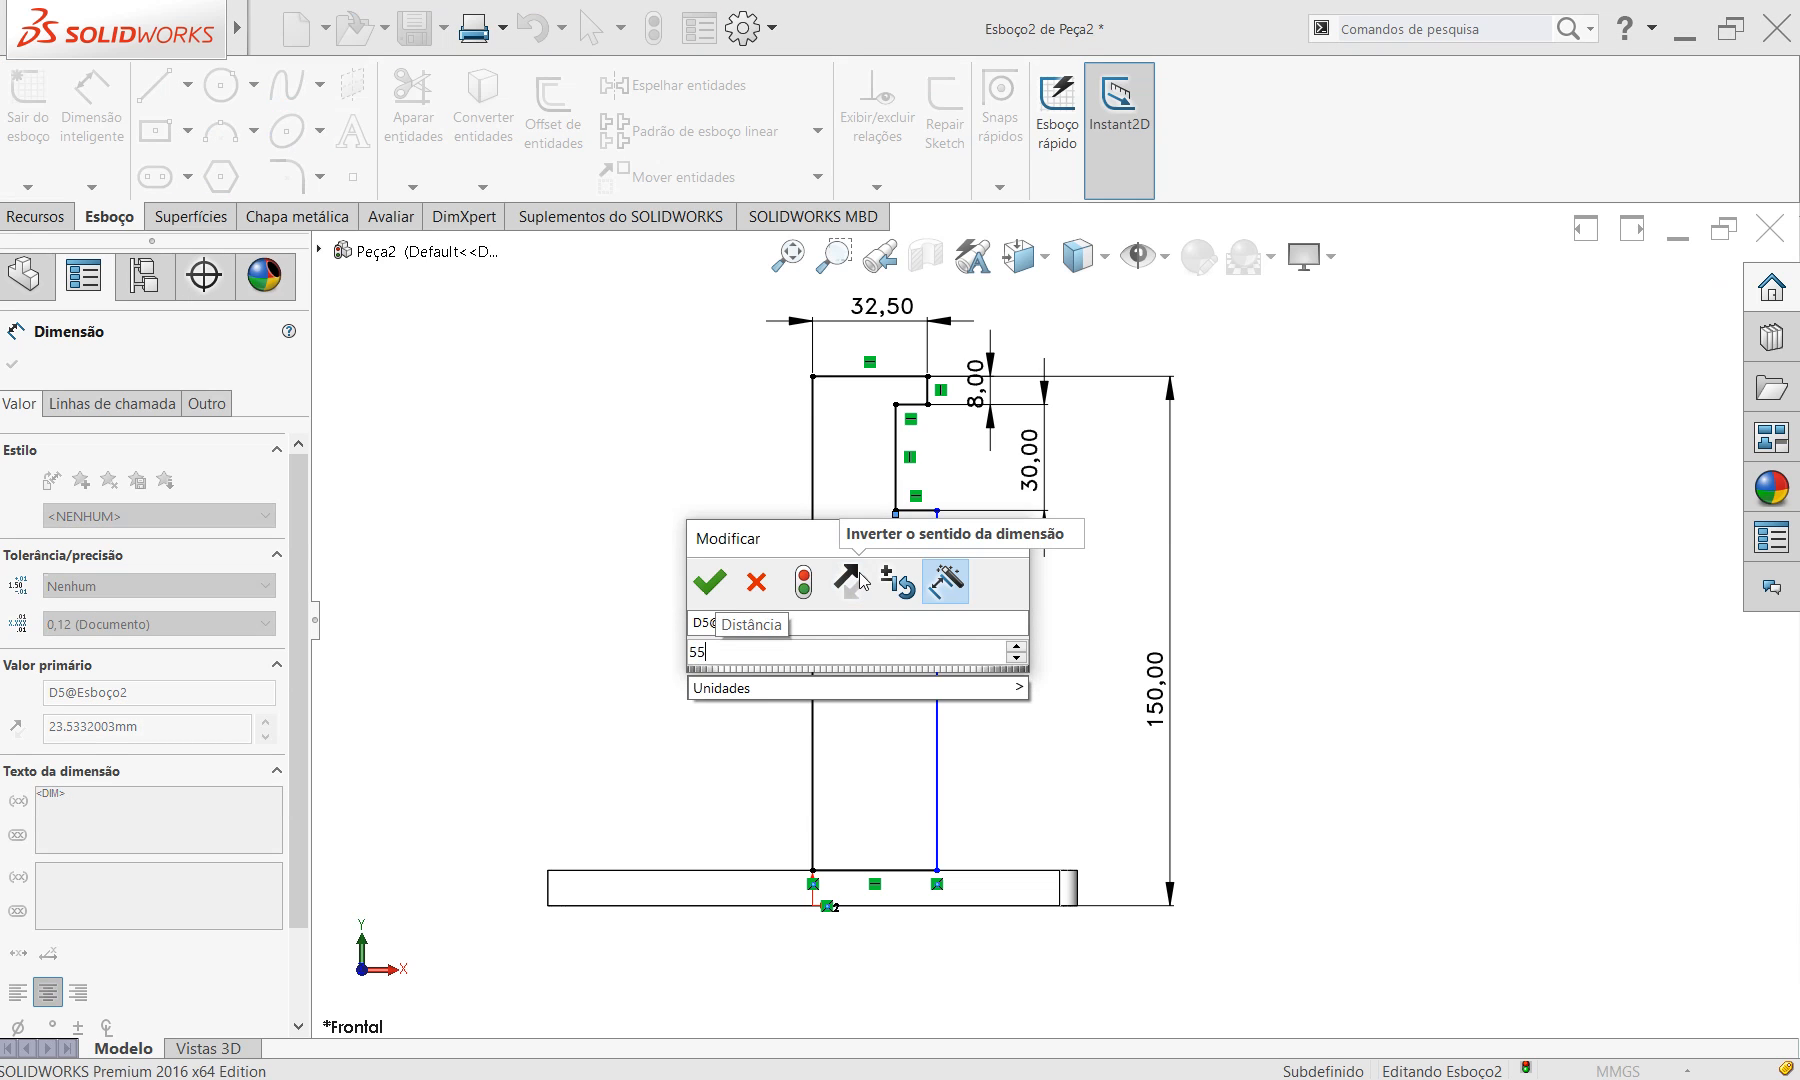
text(/2)
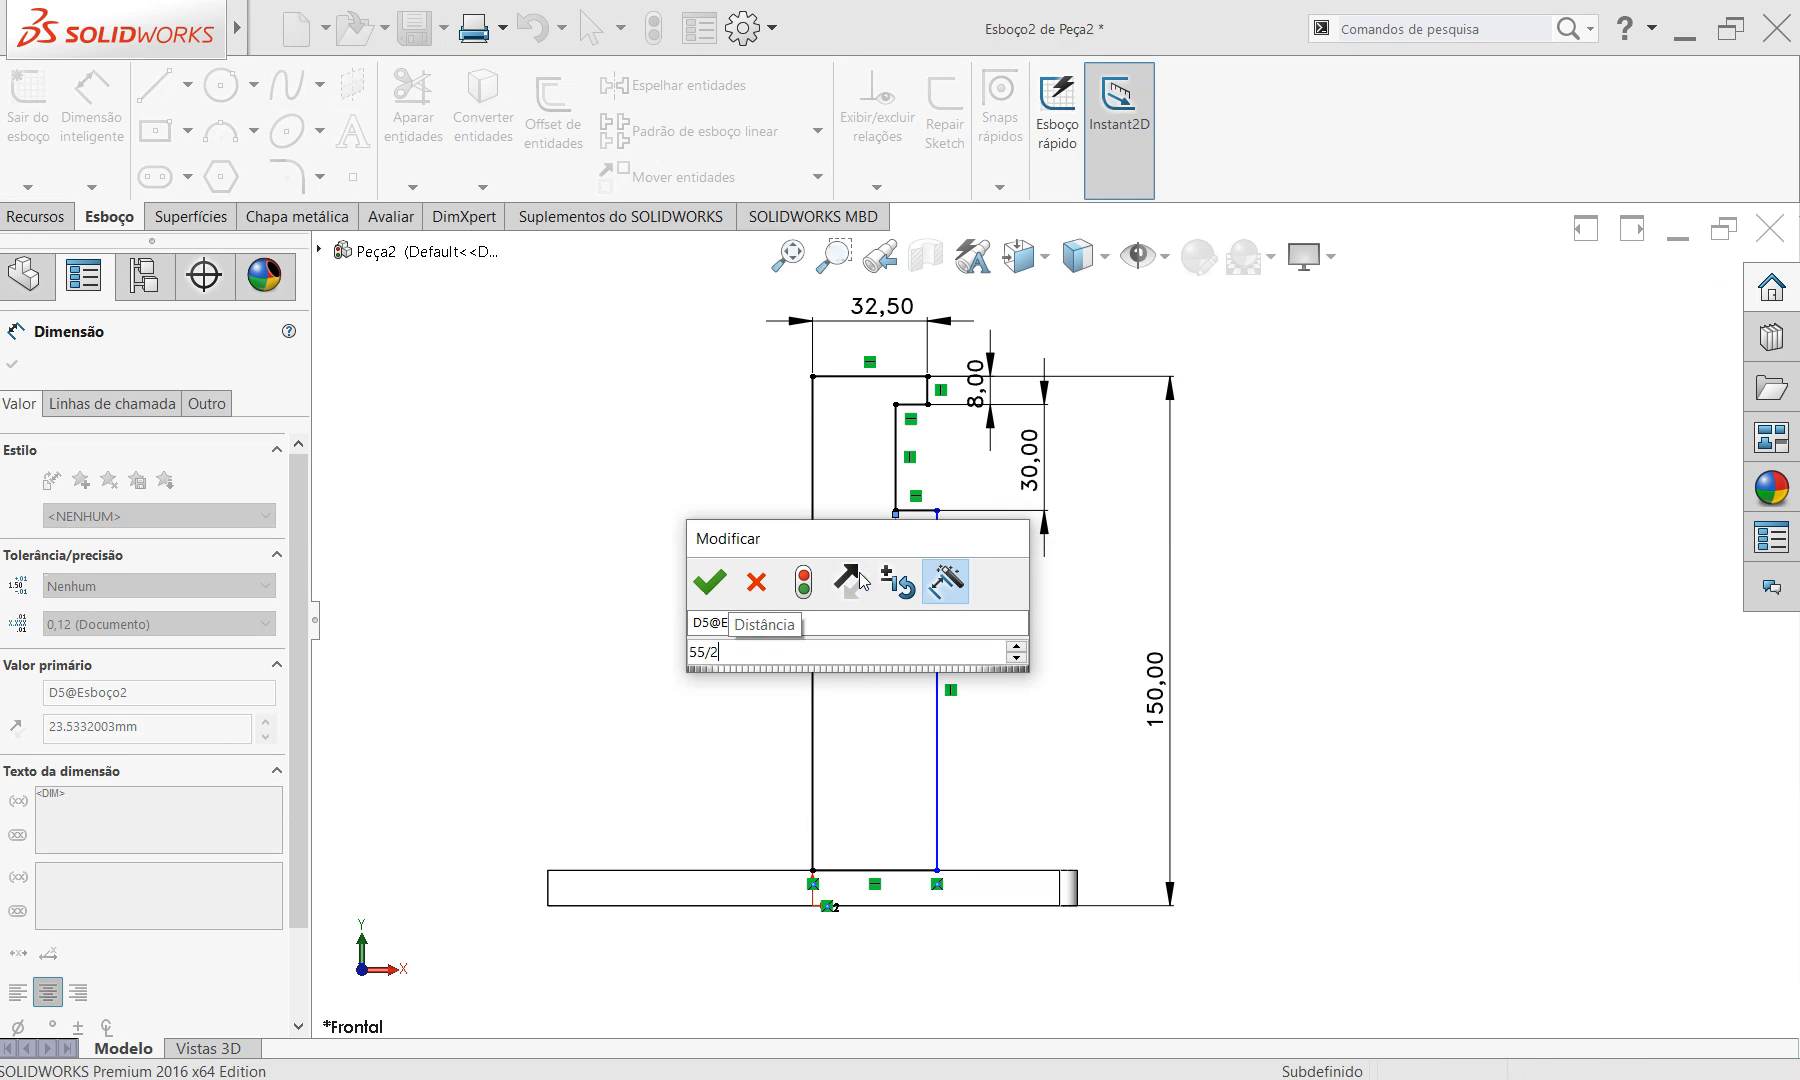
key(Escape)
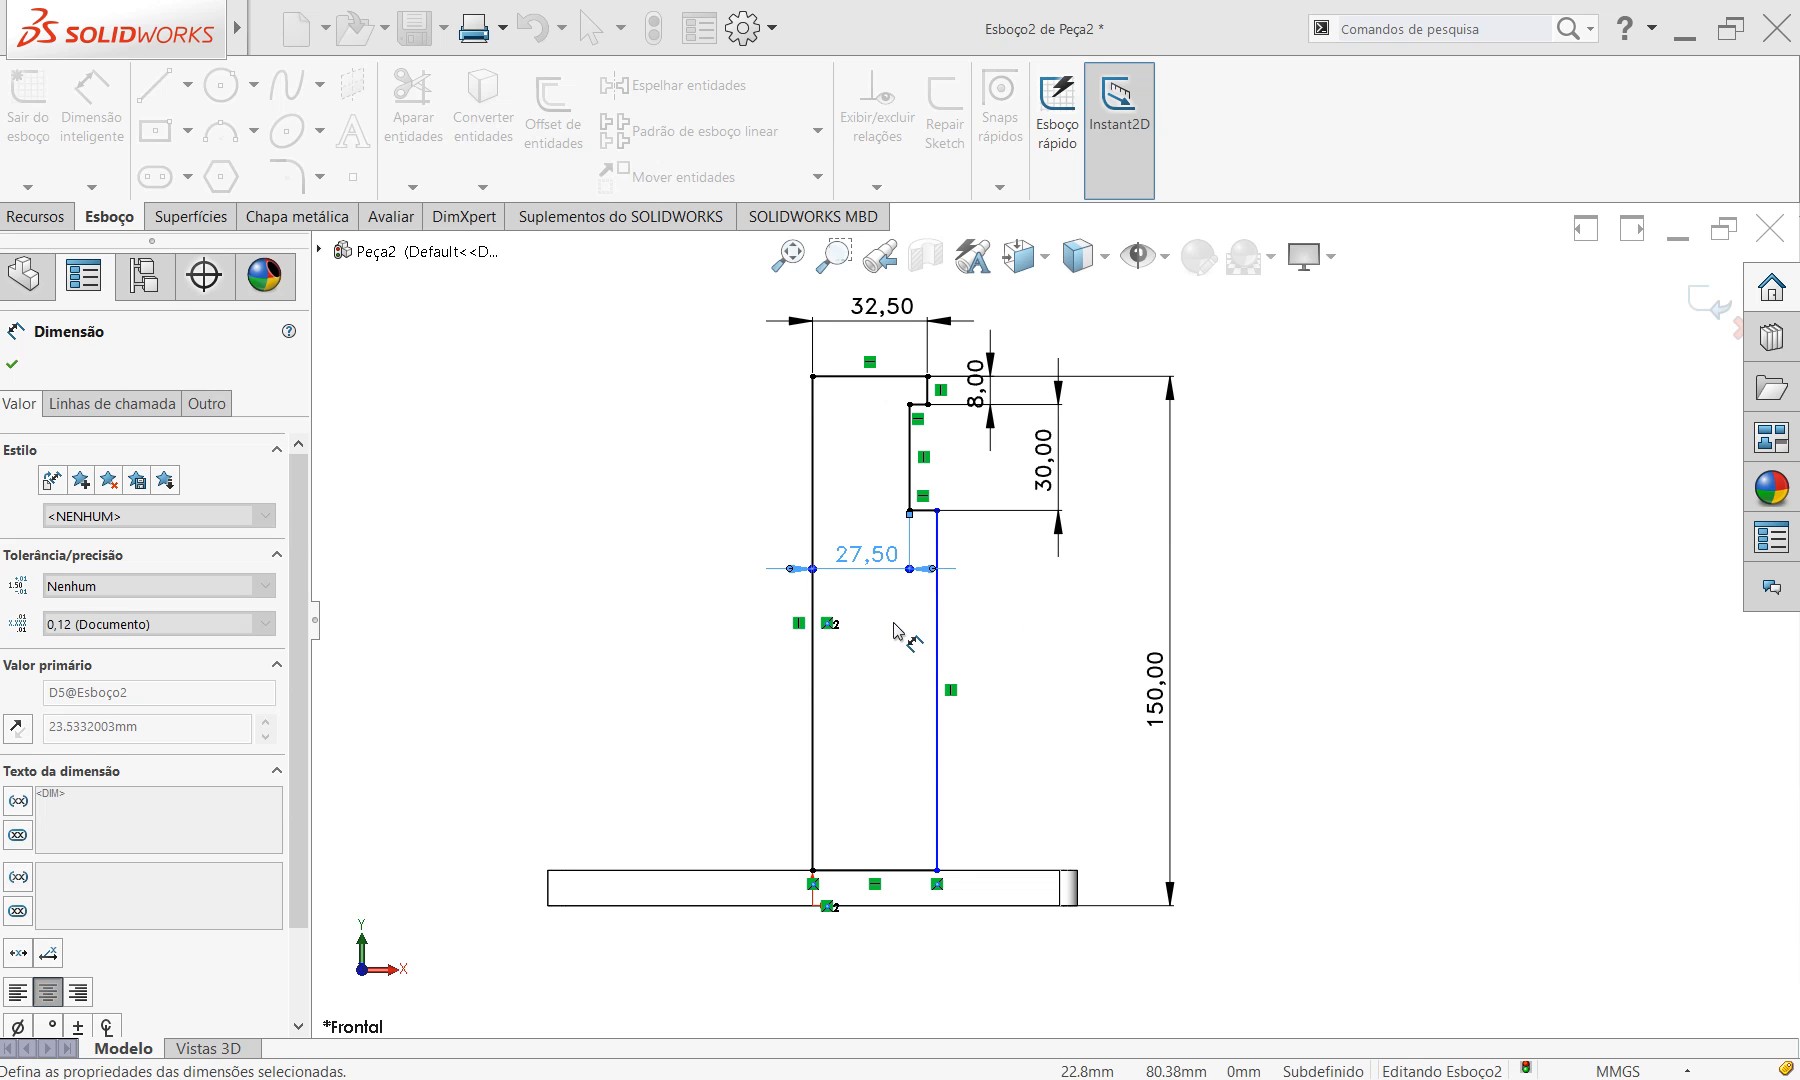
click(1362, 552)
right_click(1352, 545)
click(1385, 603)
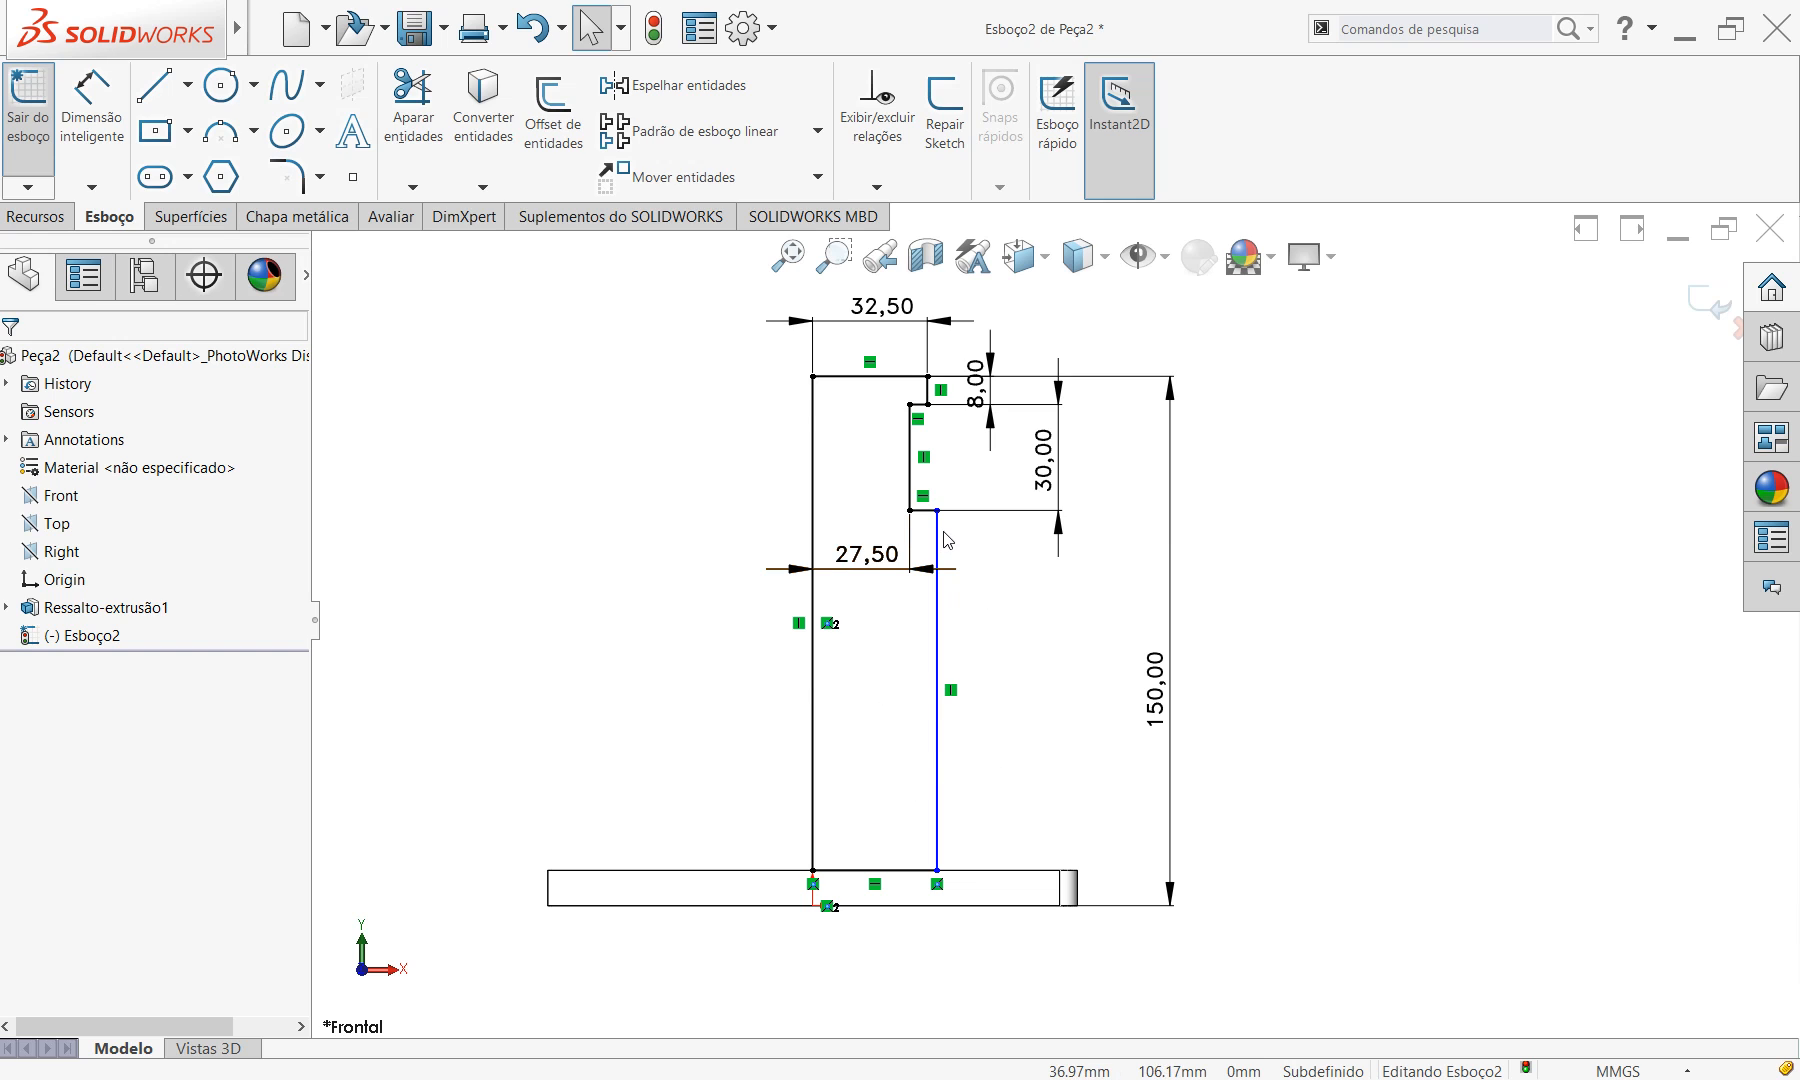
Make the column's lower outer vertical line collinear with the short vertical line of the lip.
click(938, 740)
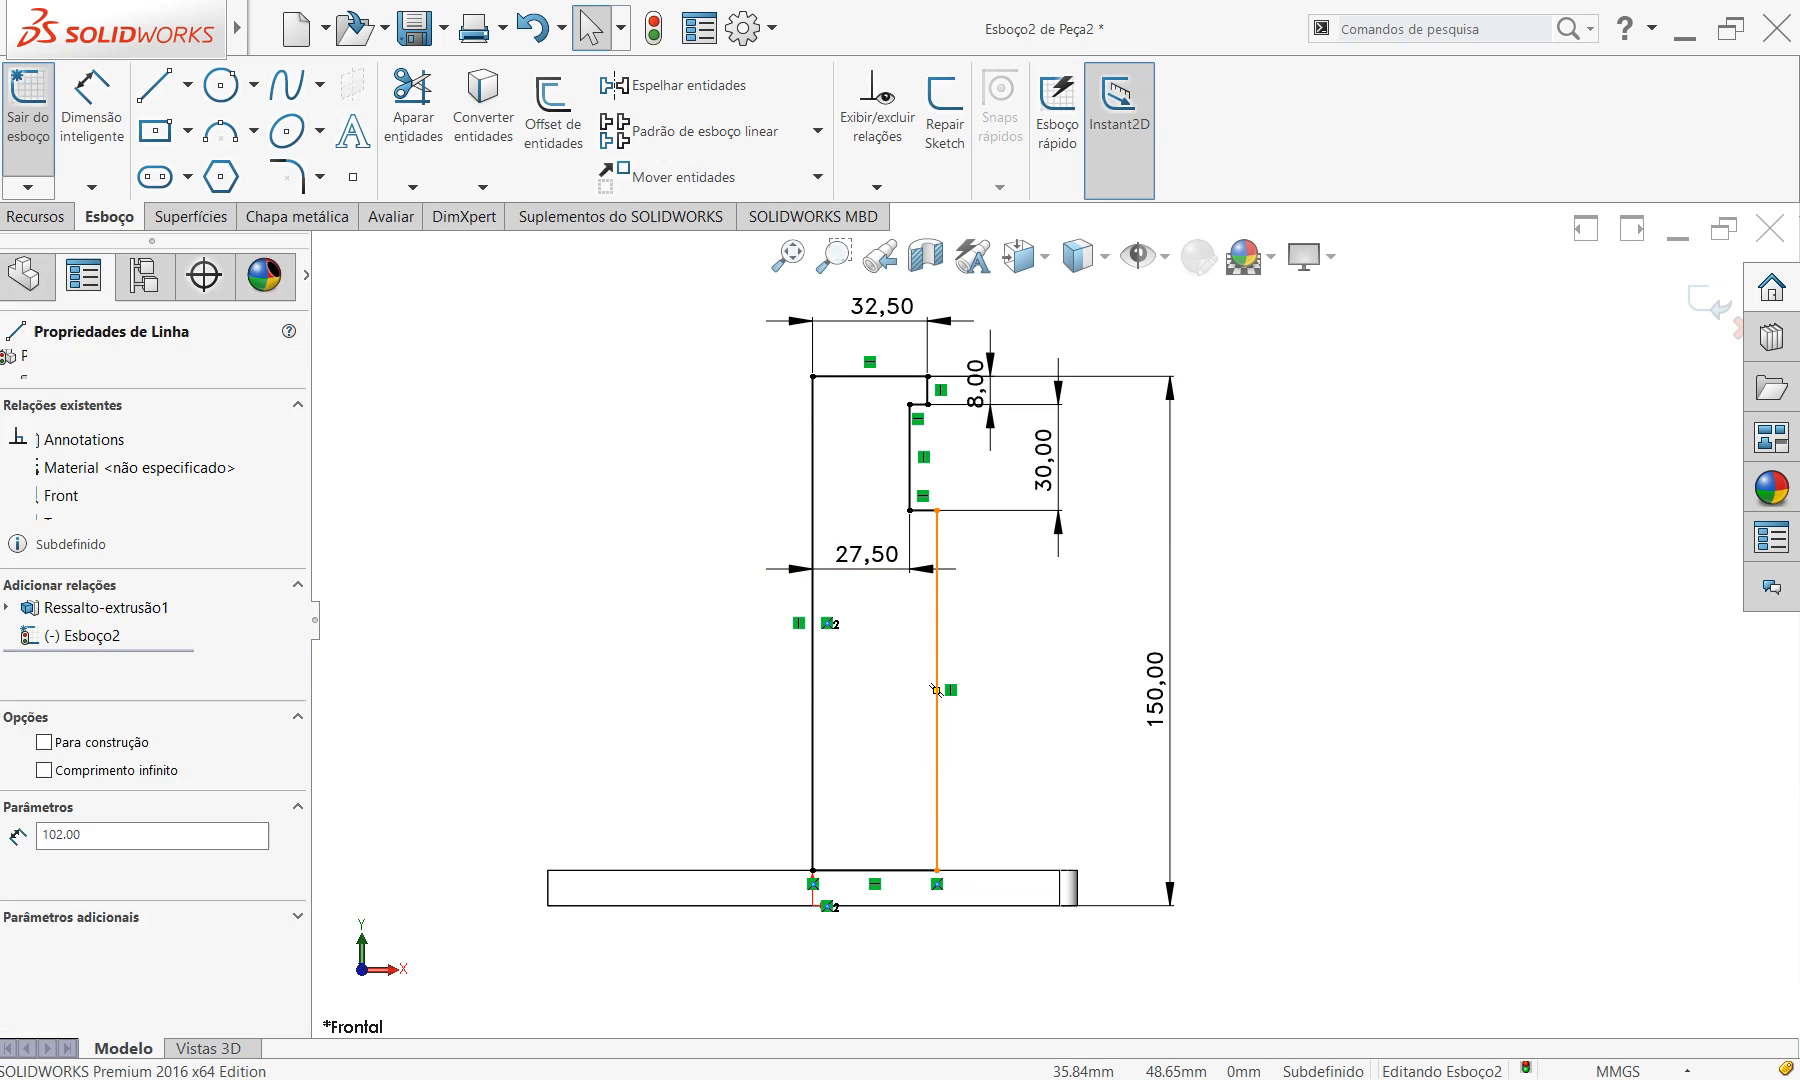
ctrl+click(930, 390)
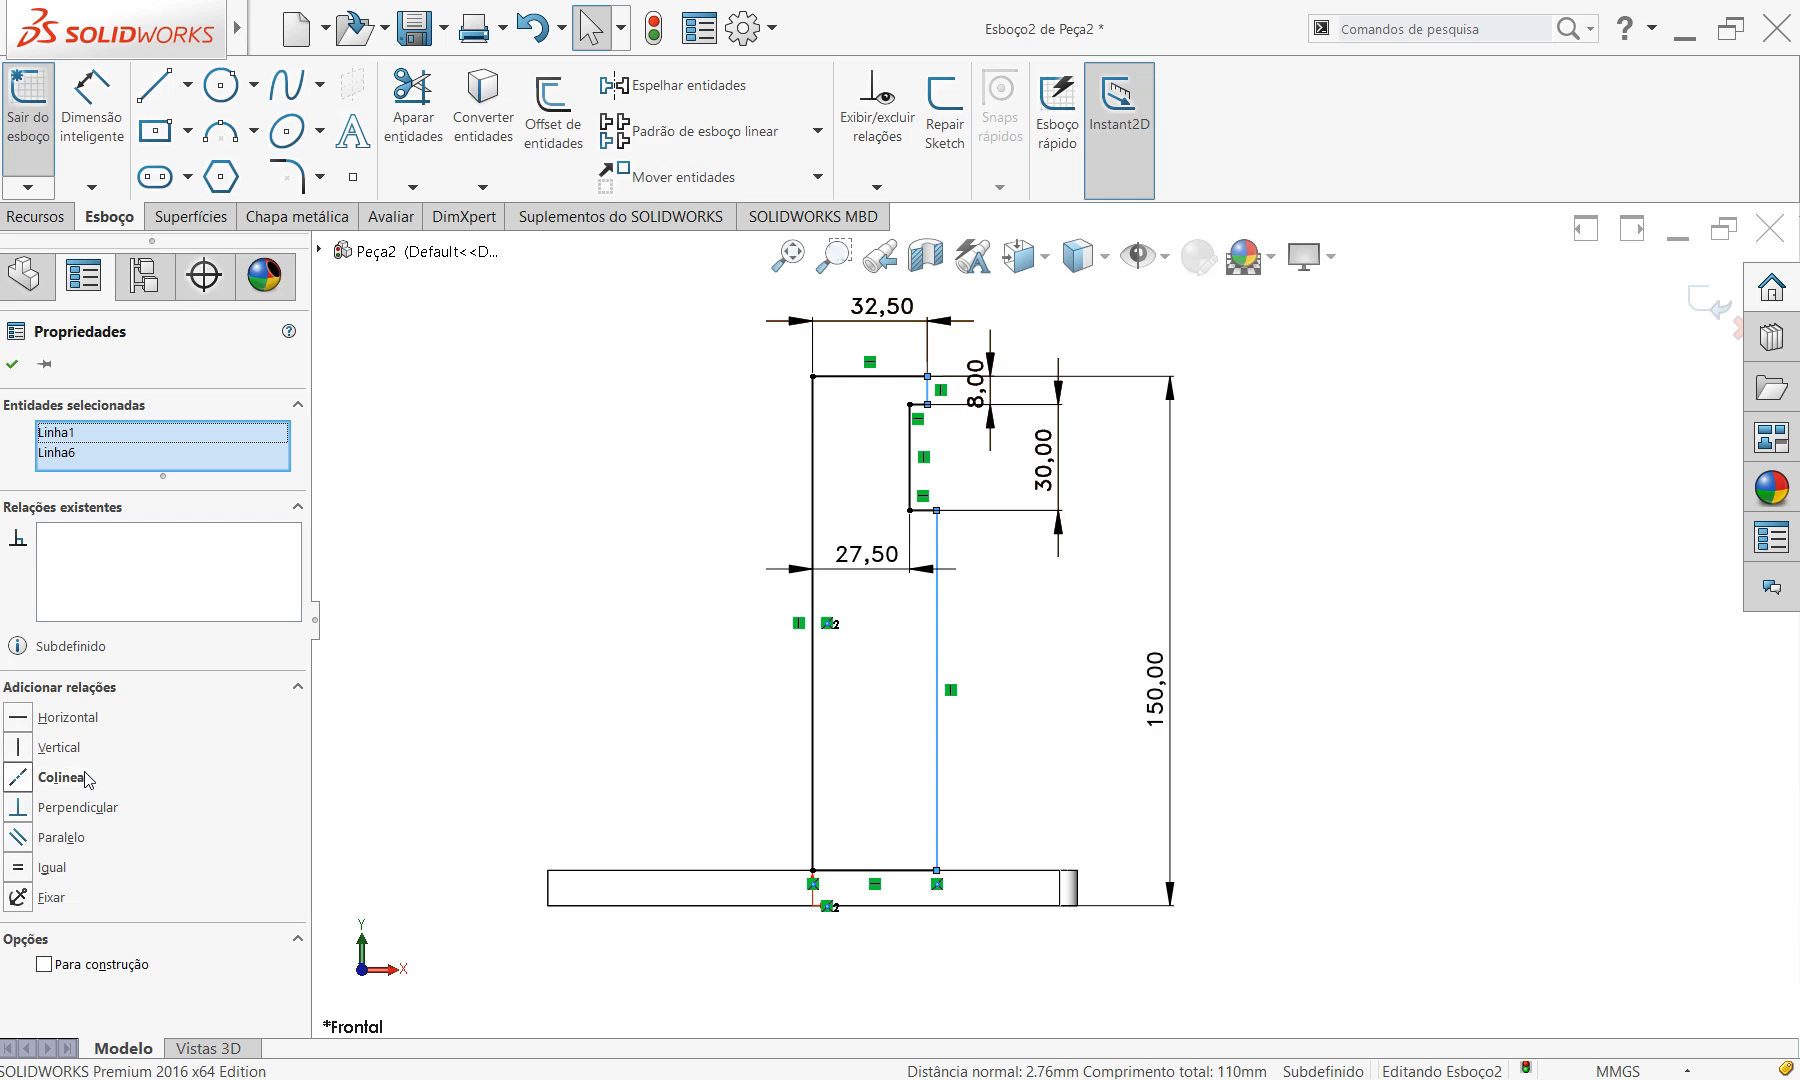
click(22, 783)
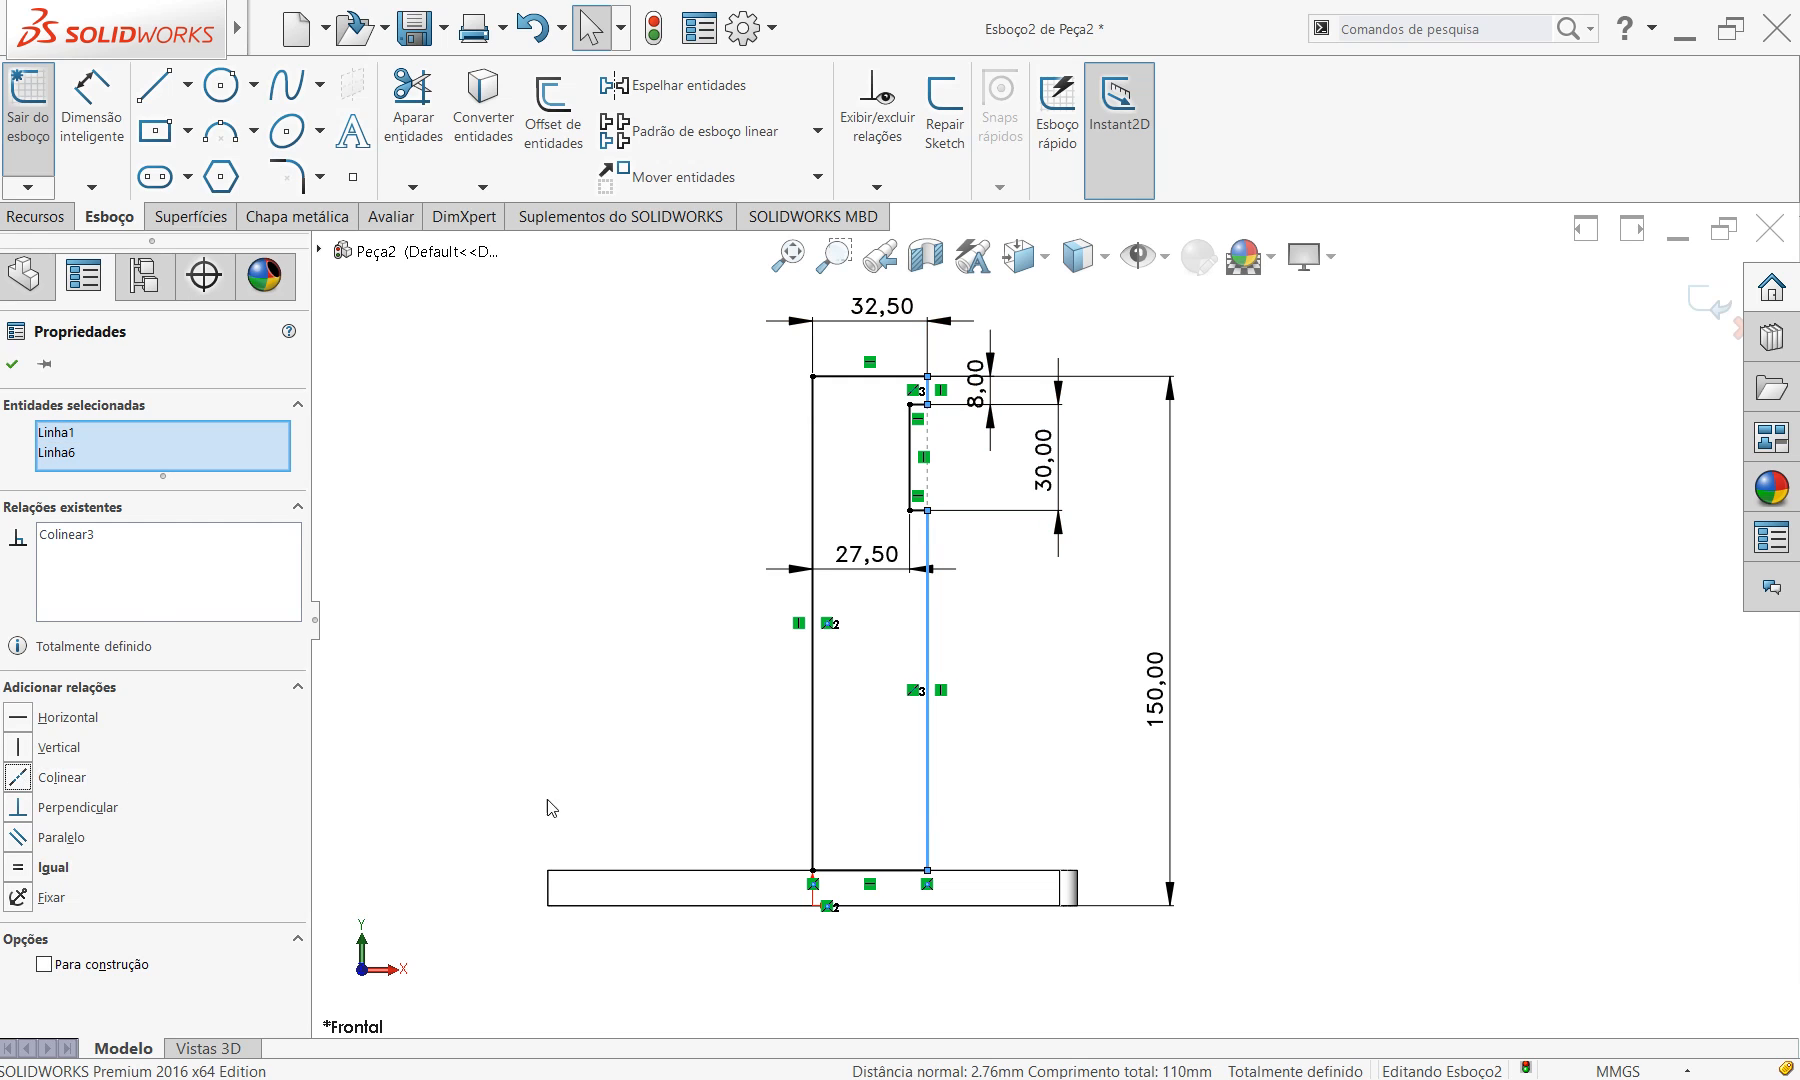
click(1400, 732)
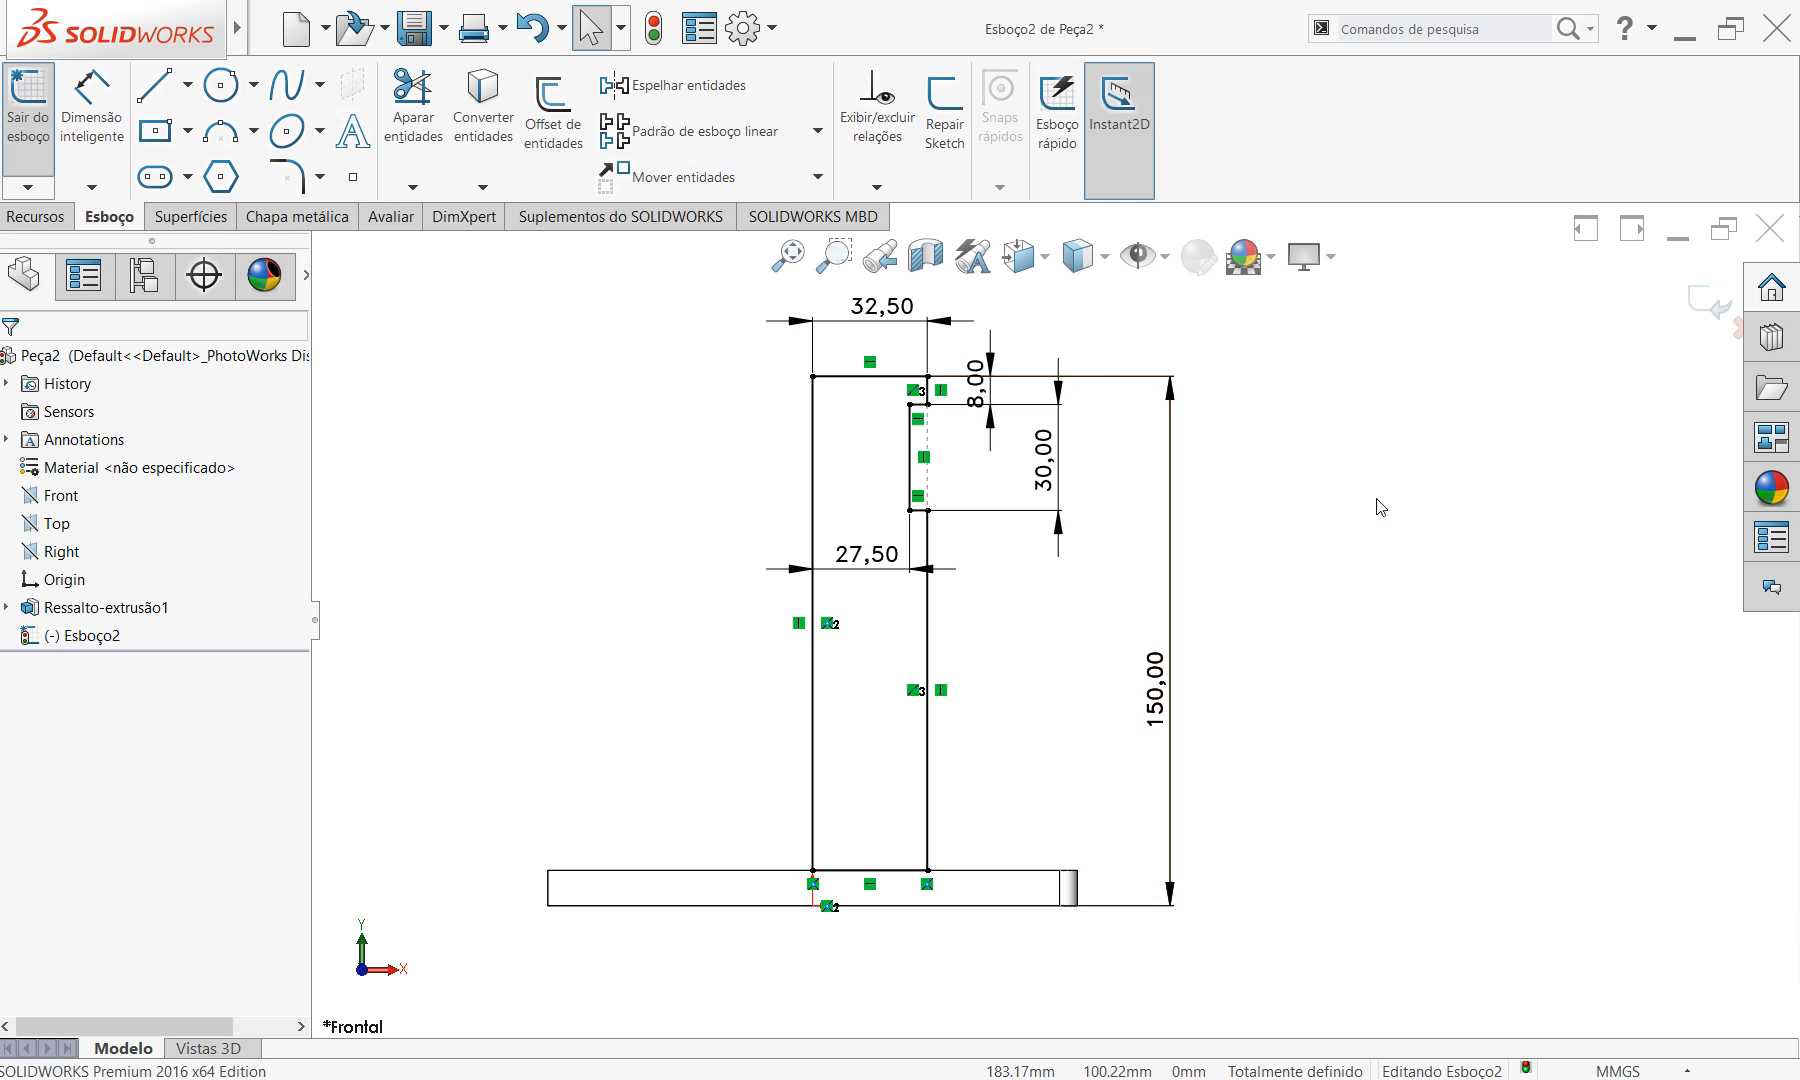
Start a revolved boss from the column half-profile, using its long vertical inner line as the axis of revolution.
click(32, 220)
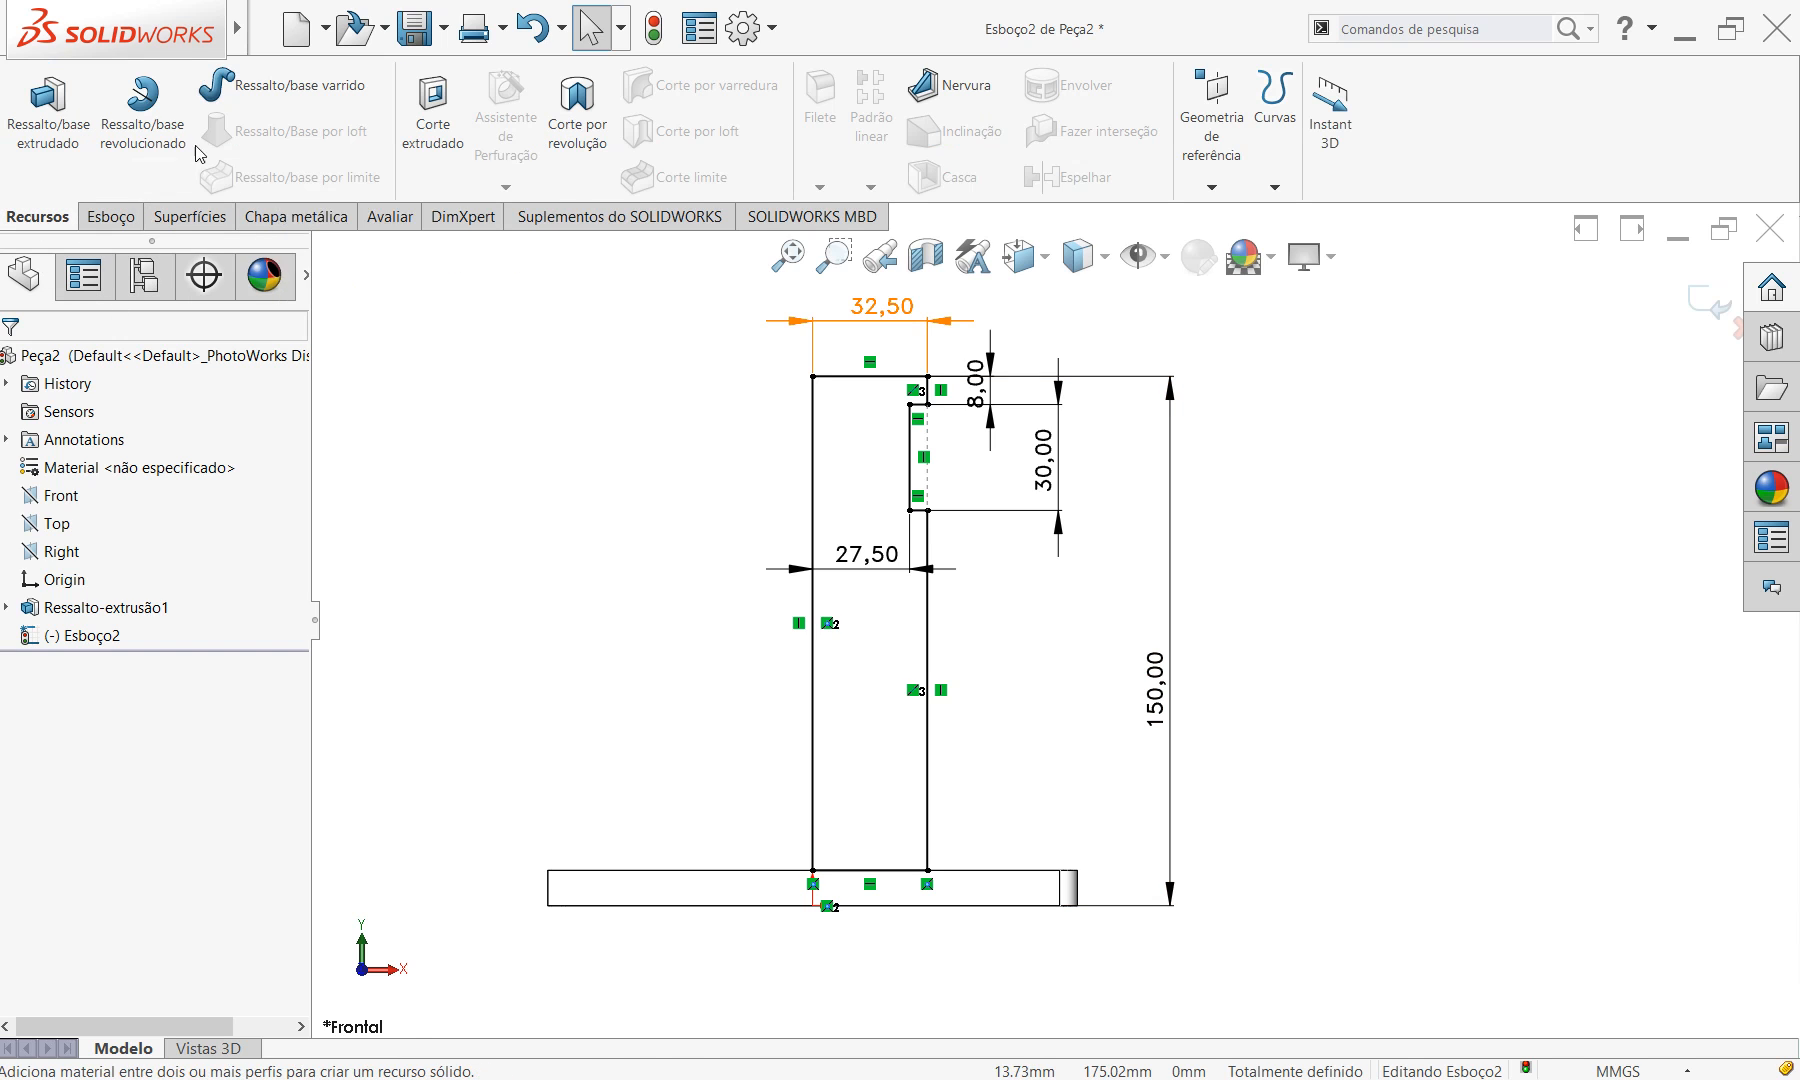
click(145, 140)
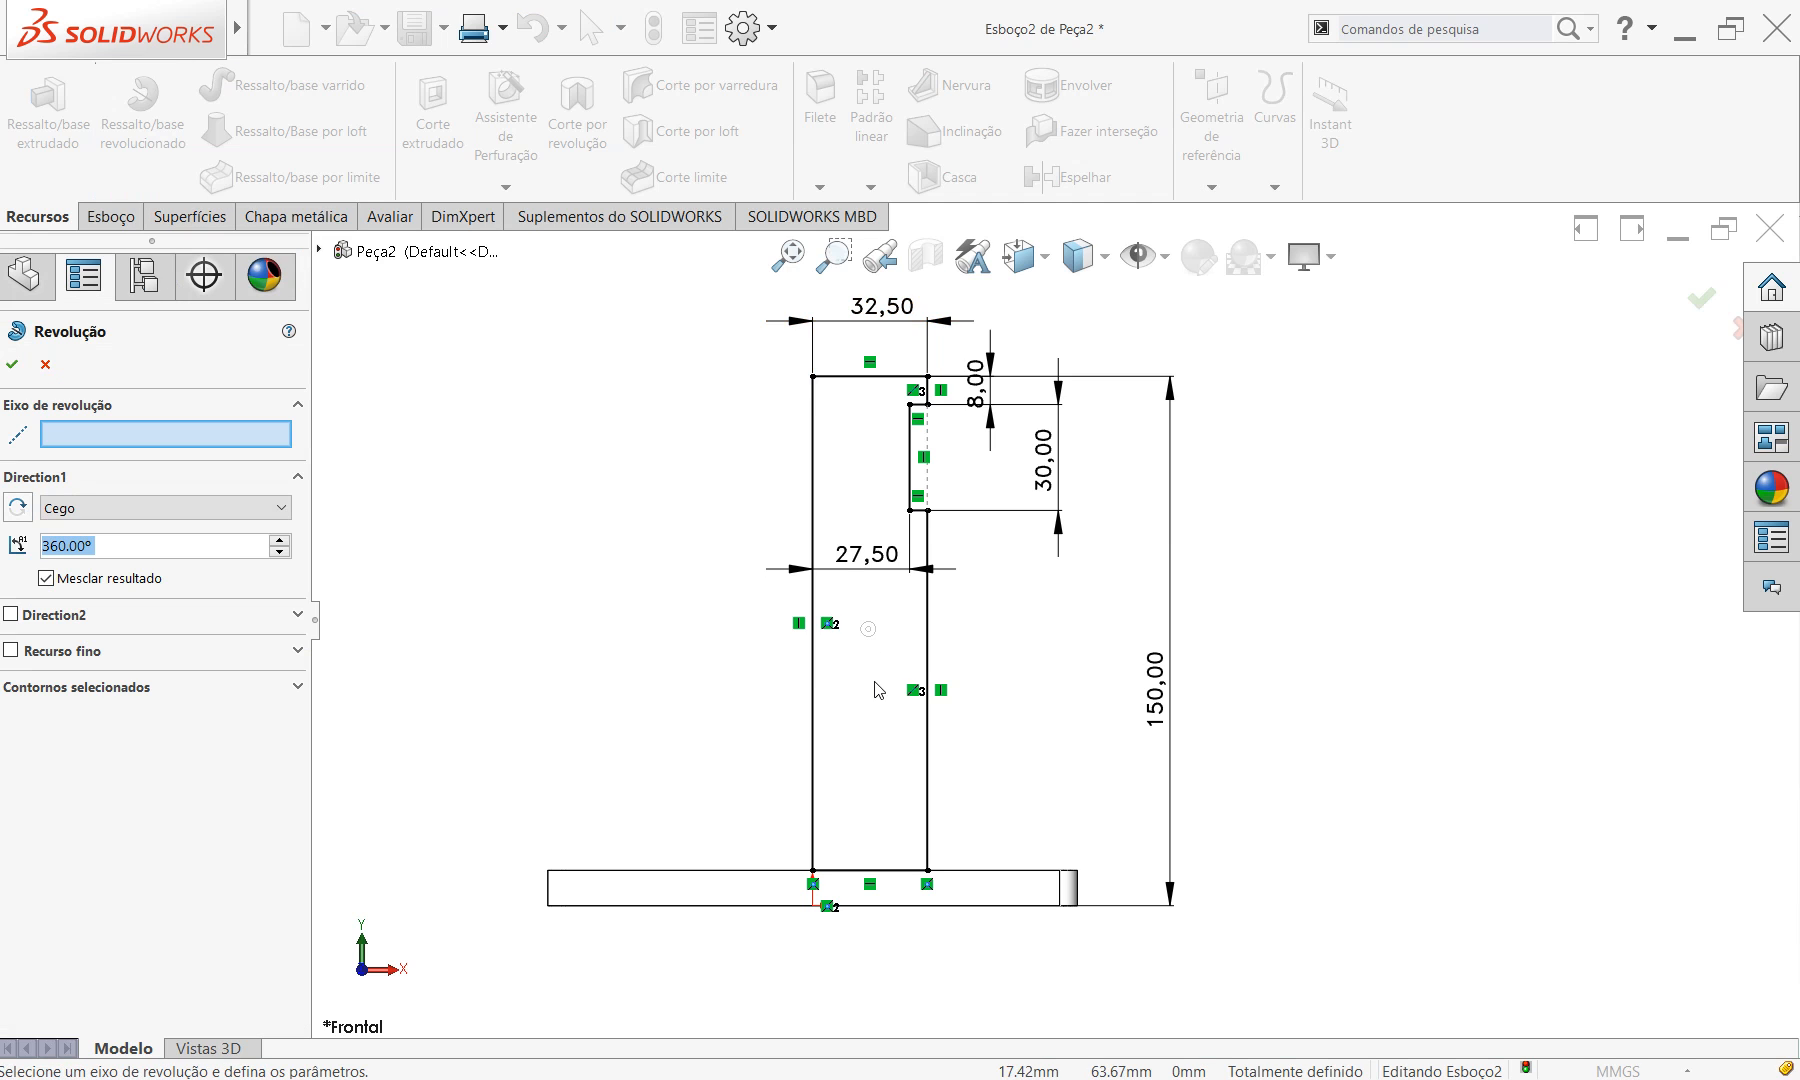
click(97, 432)
click(816, 660)
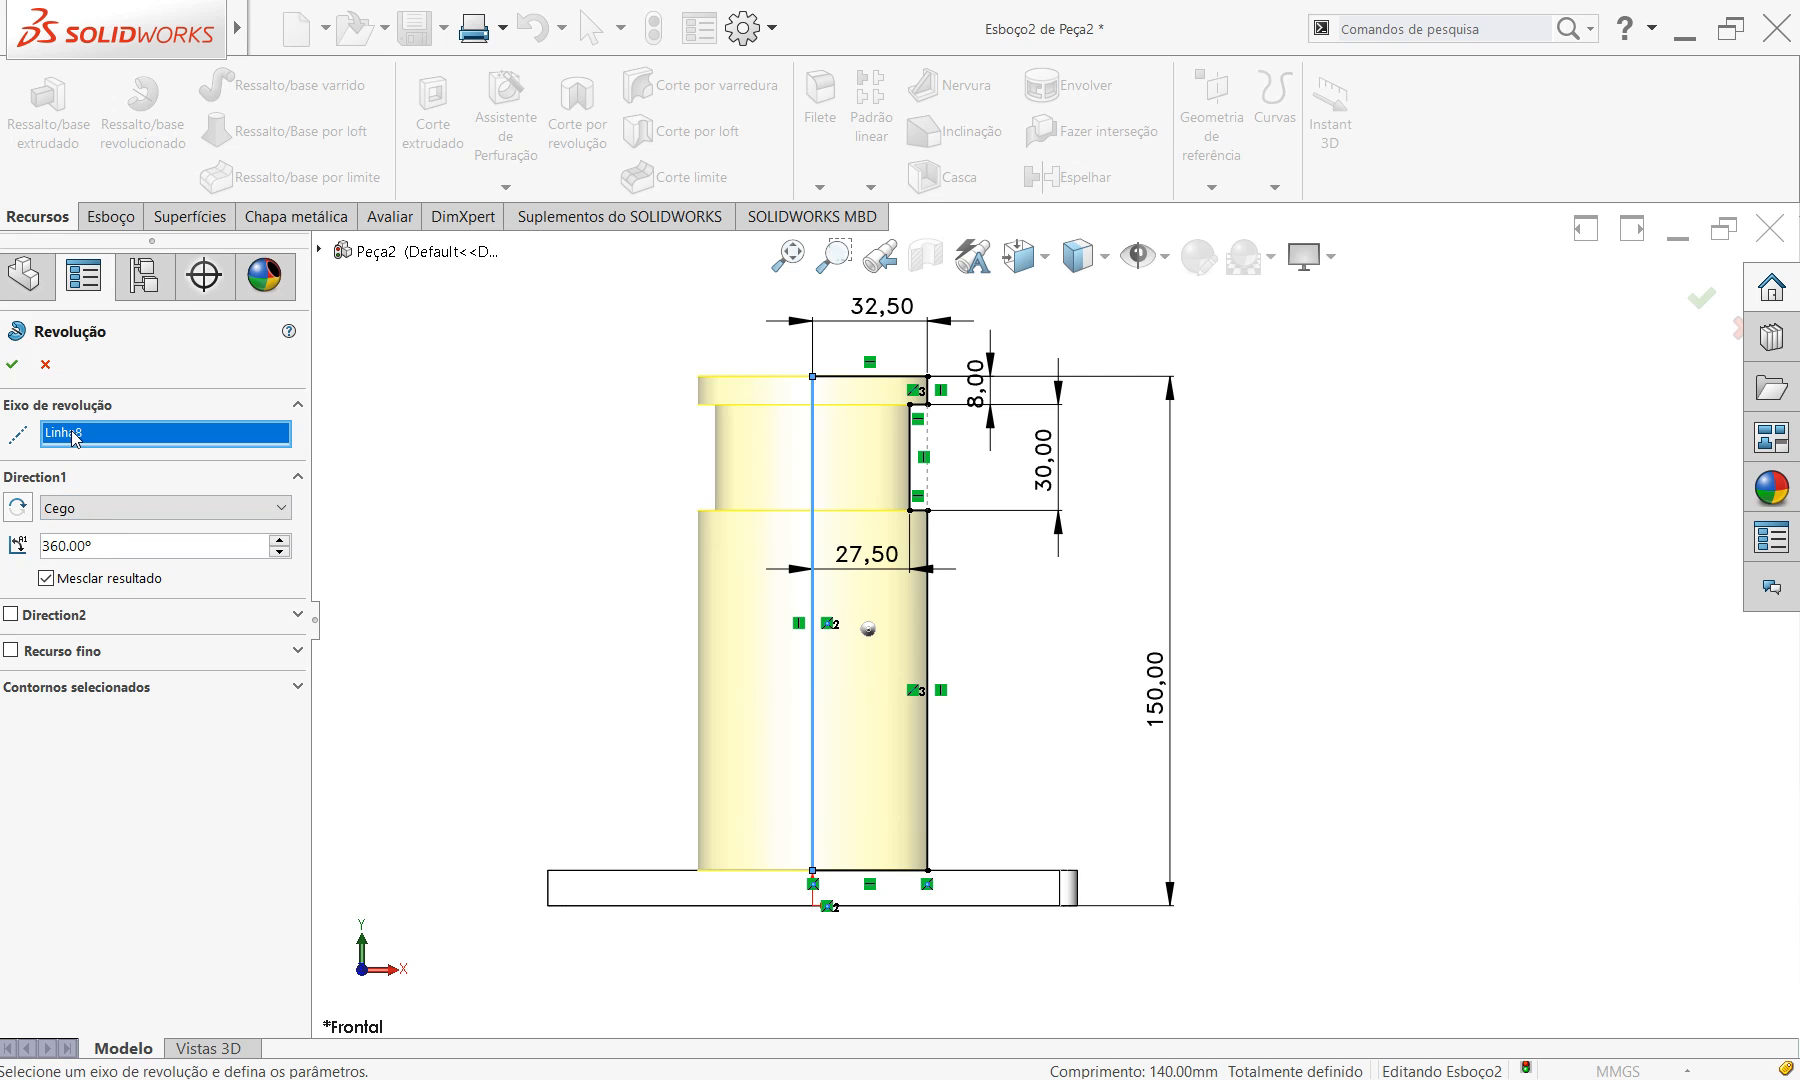
middle_drag(1398, 671, 1320, 806)
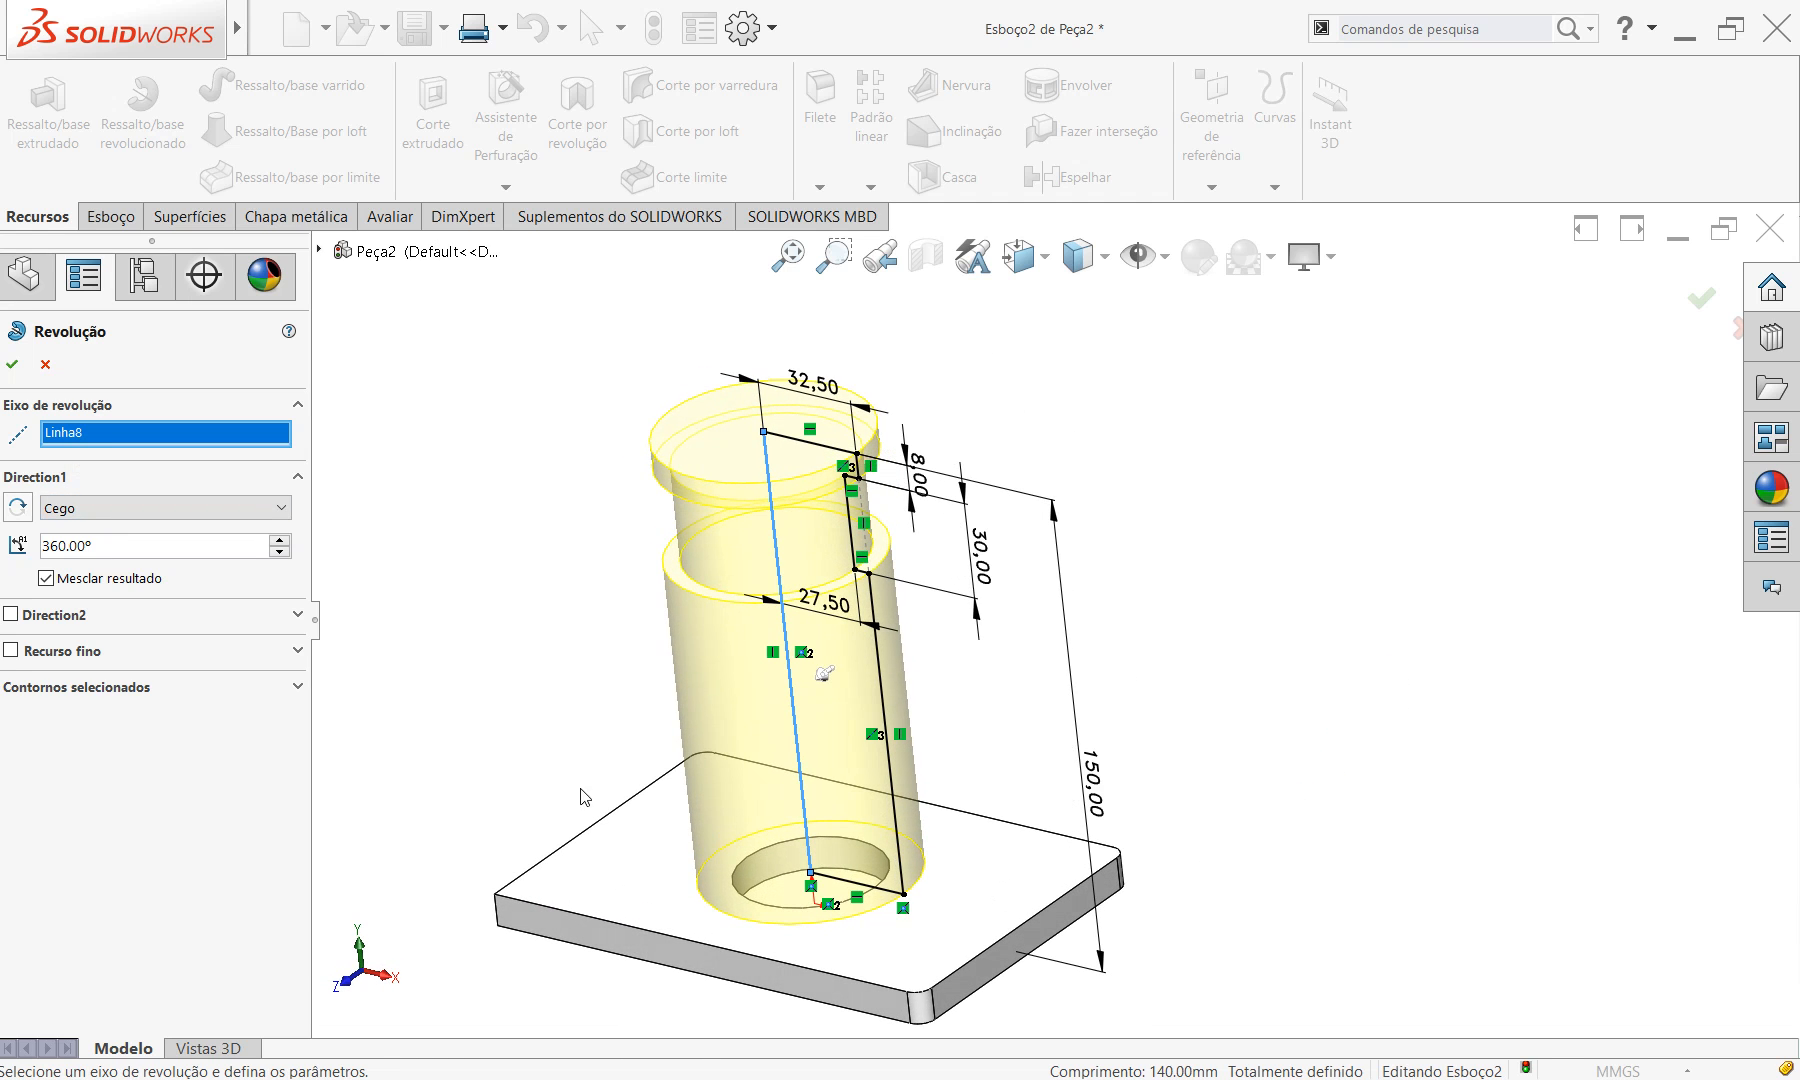
Try a revolution angle of 270° for the column and inspect the partial preview from above.
click(282, 553)
click(282, 553)
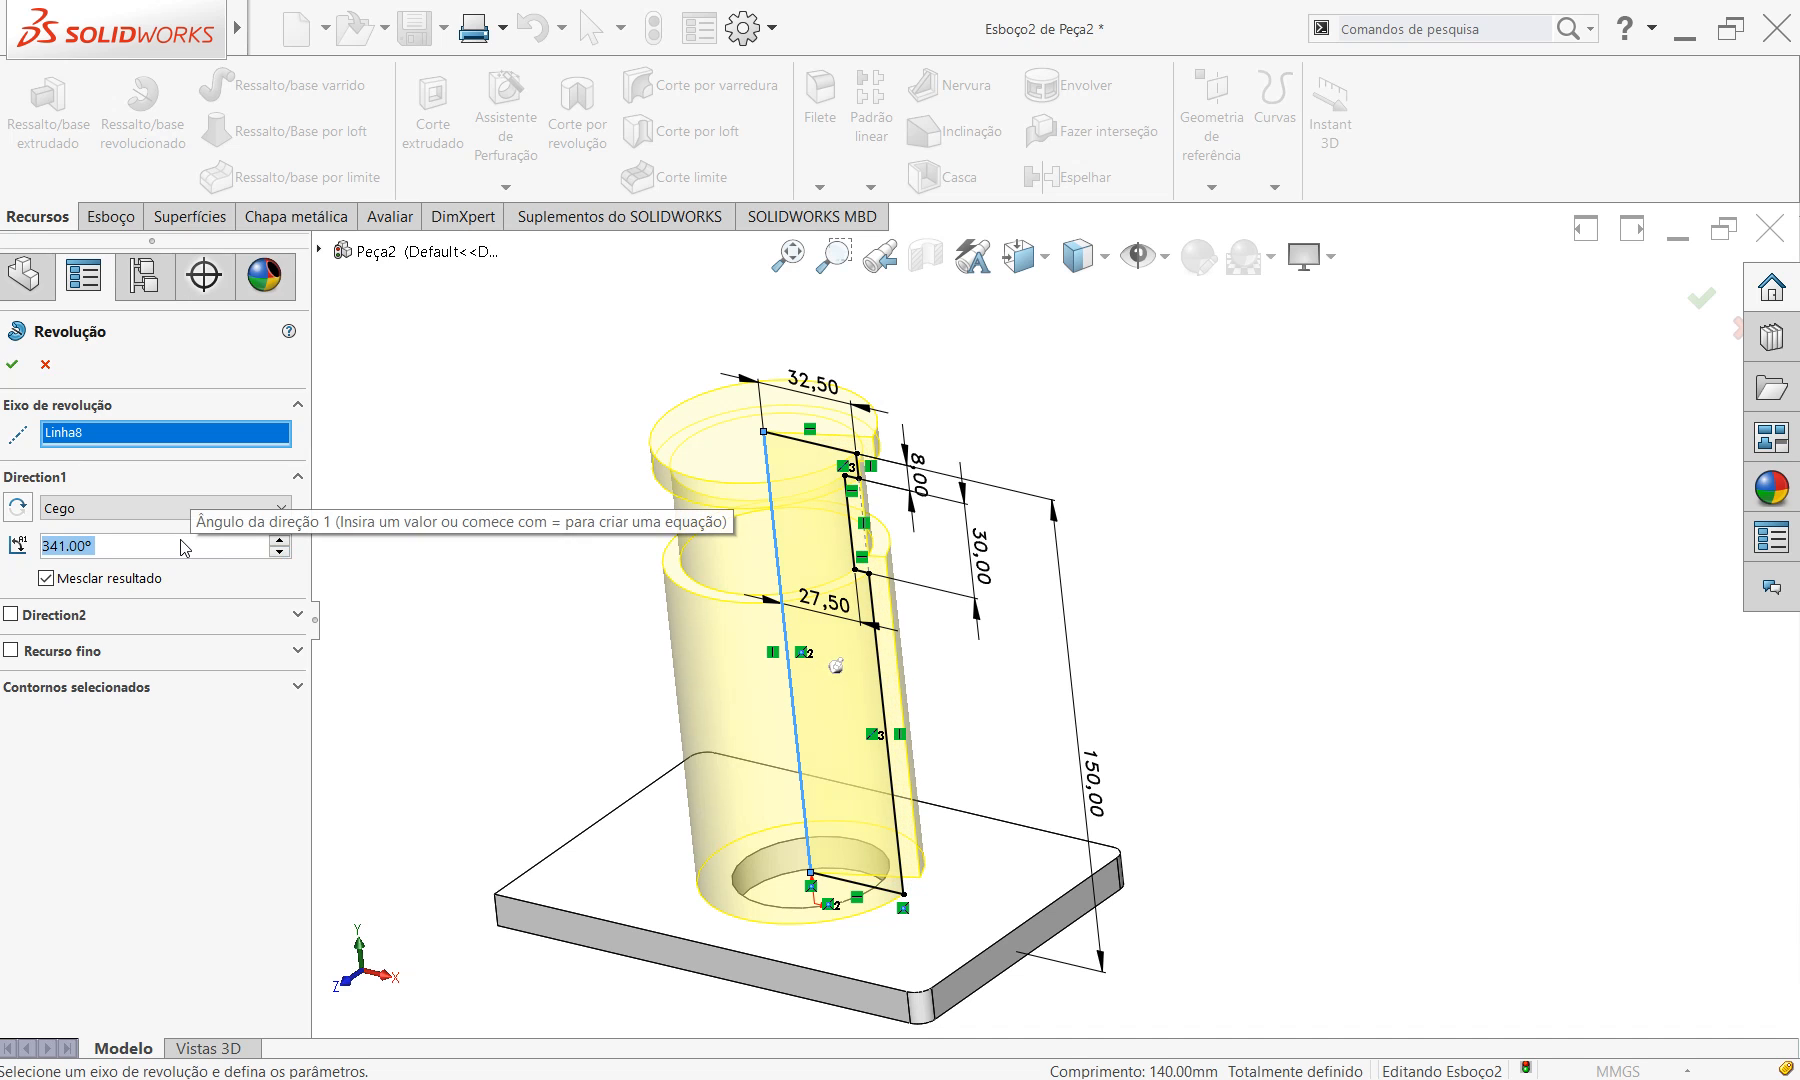
text(270)
key(Return)
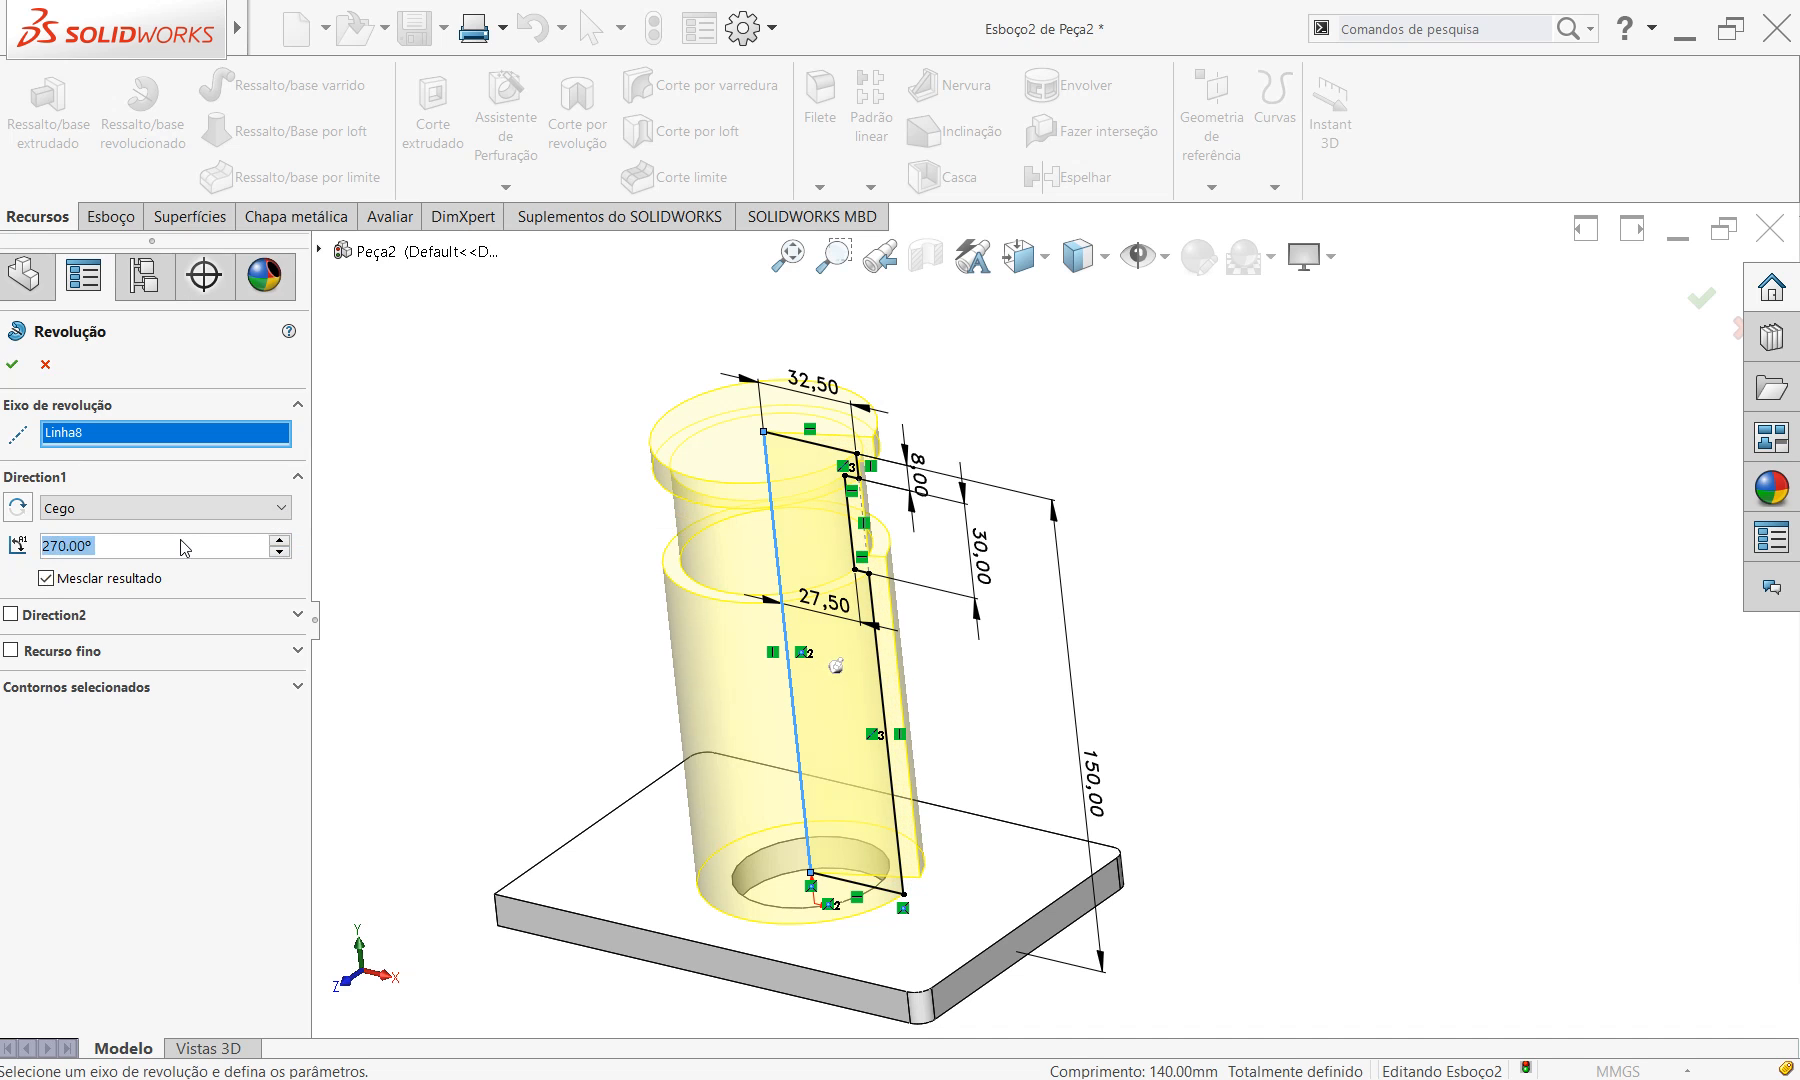
middle_drag(1031, 436, 1037, 707)
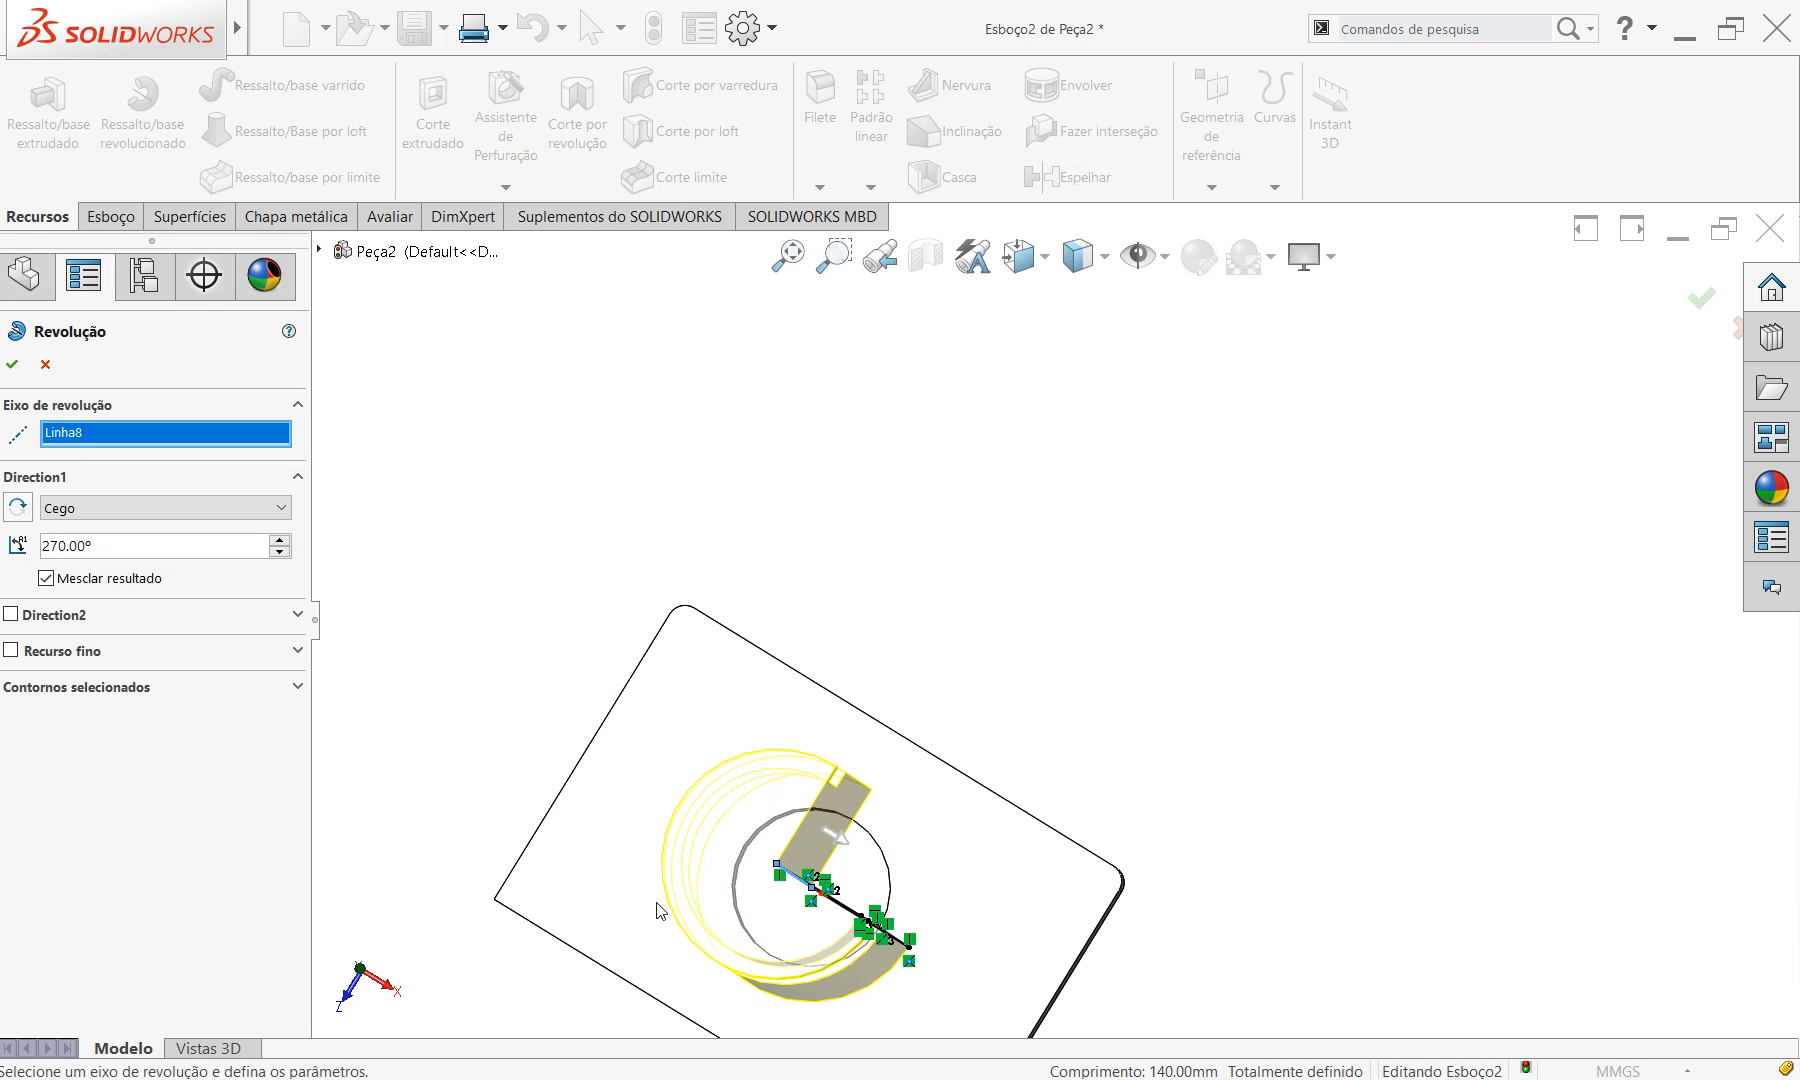
Set the revolution angle to 360° and finish the revolved column, merged with the base plate.
double_click(177, 545)
text(3)
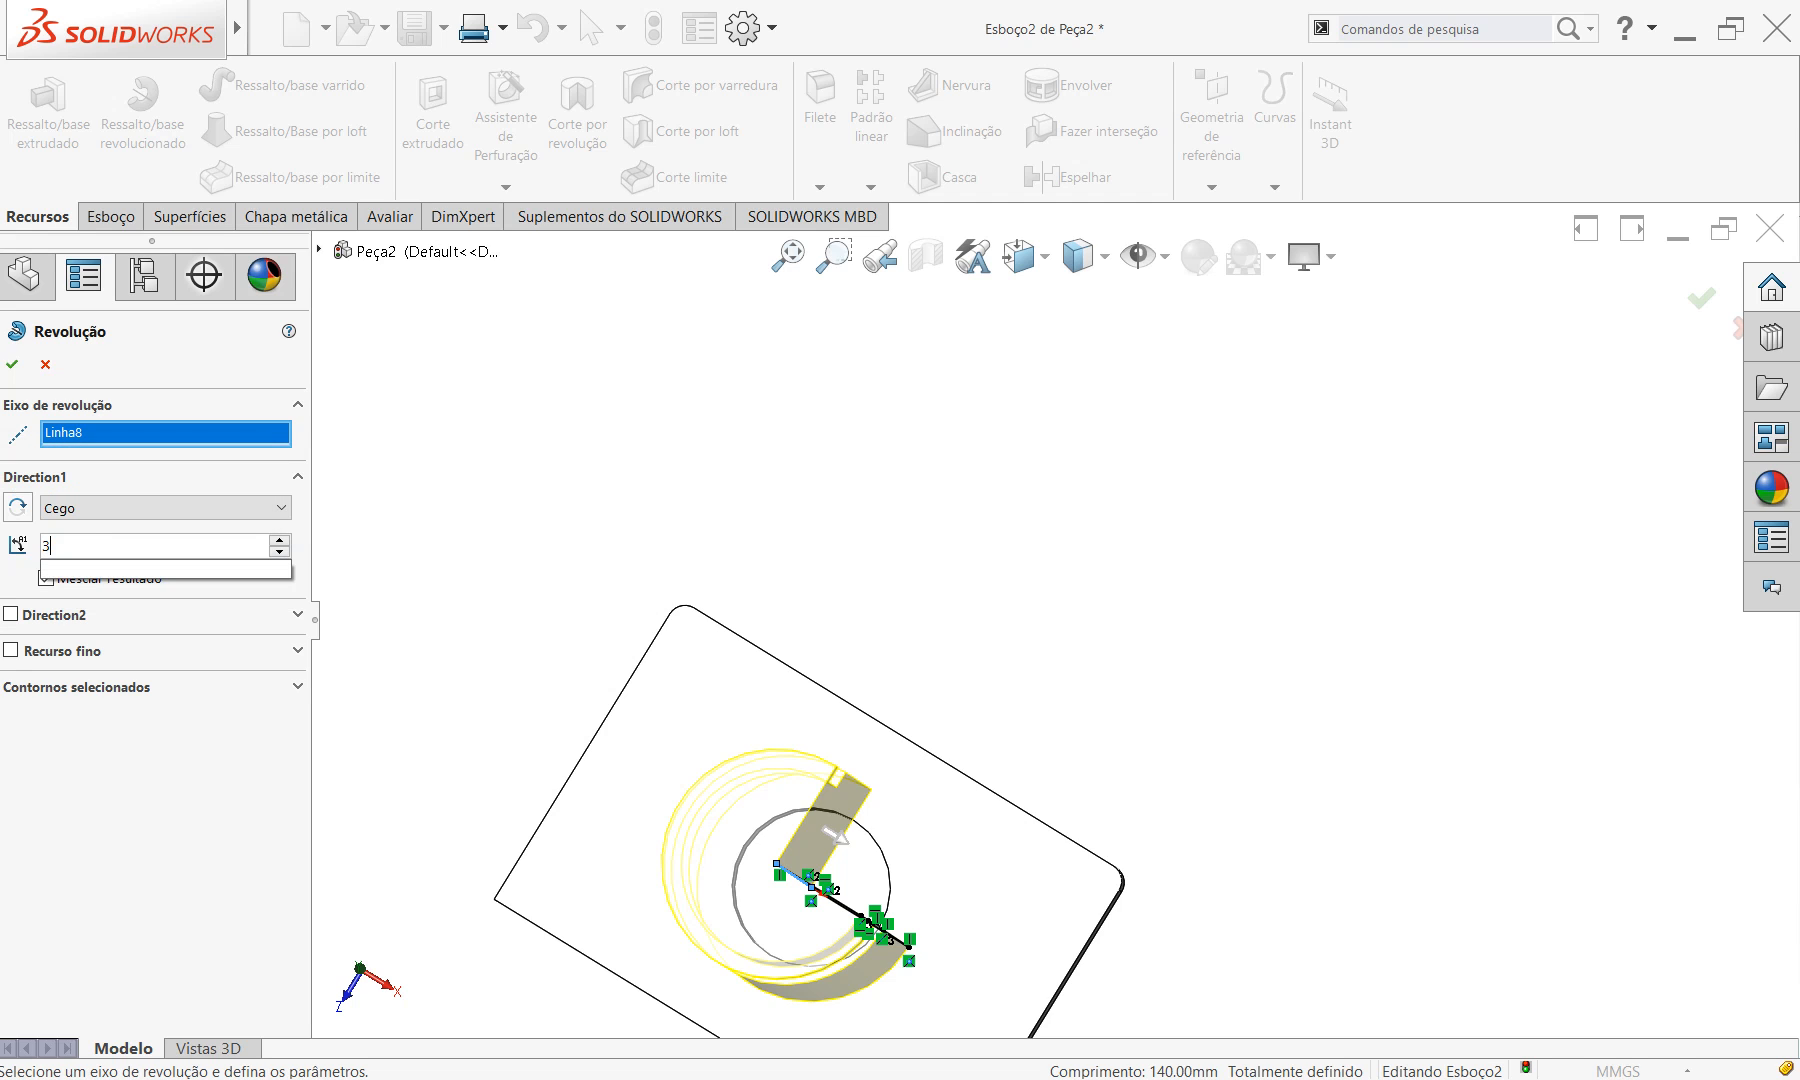
text(60)
key(Return)
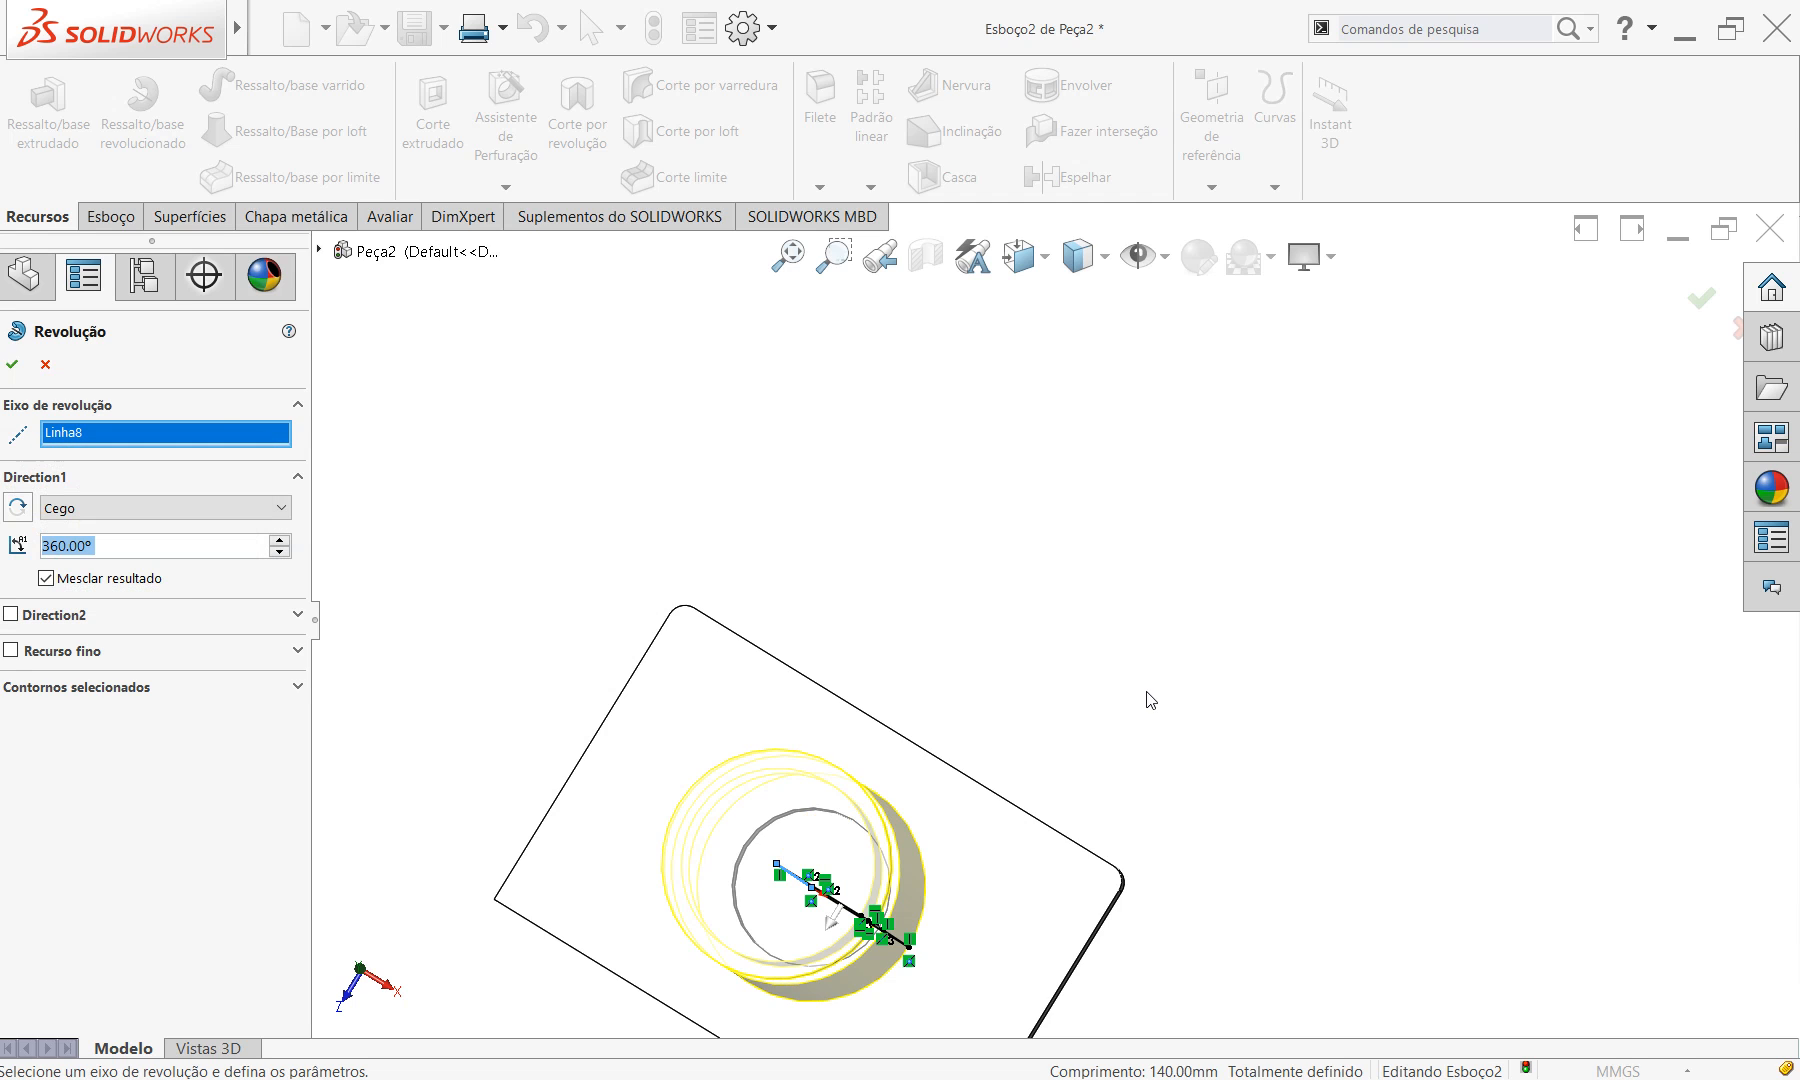
middle_drag(1210, 910, 890, 562)
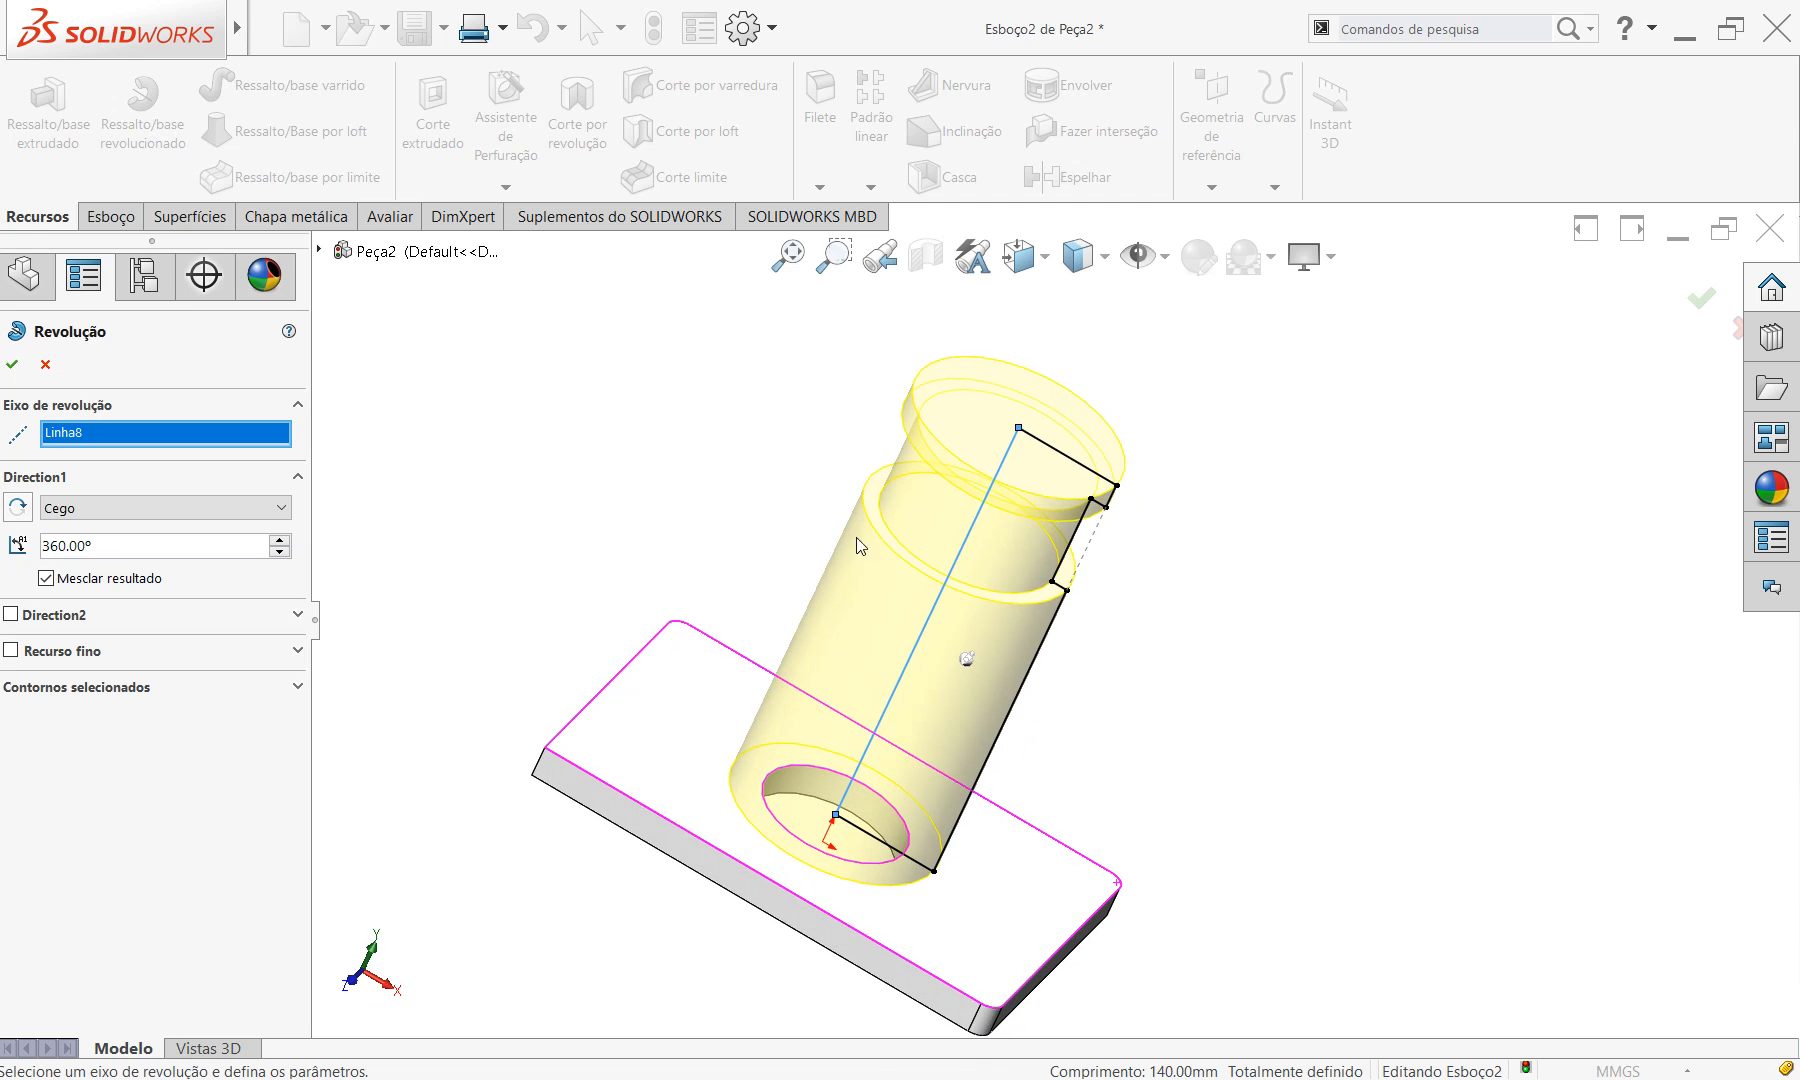
click(12, 364)
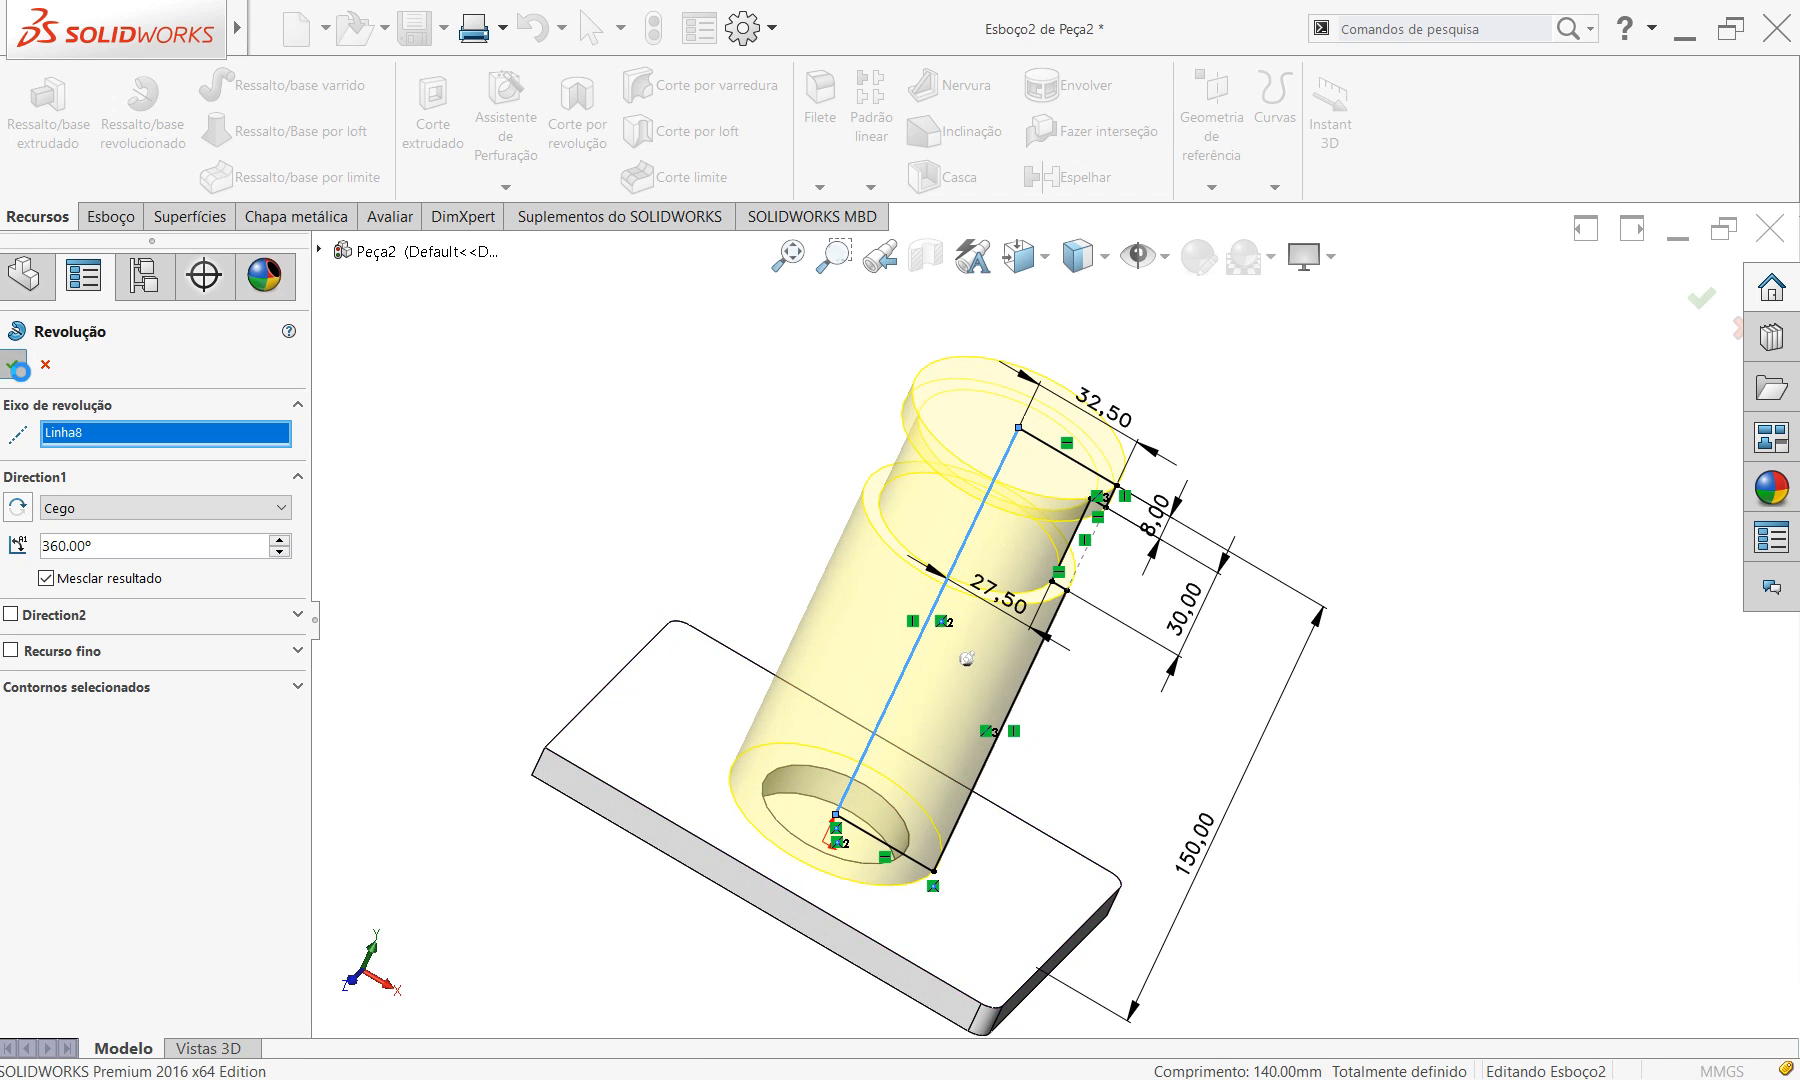
scroll(1104, 640, up, 3)
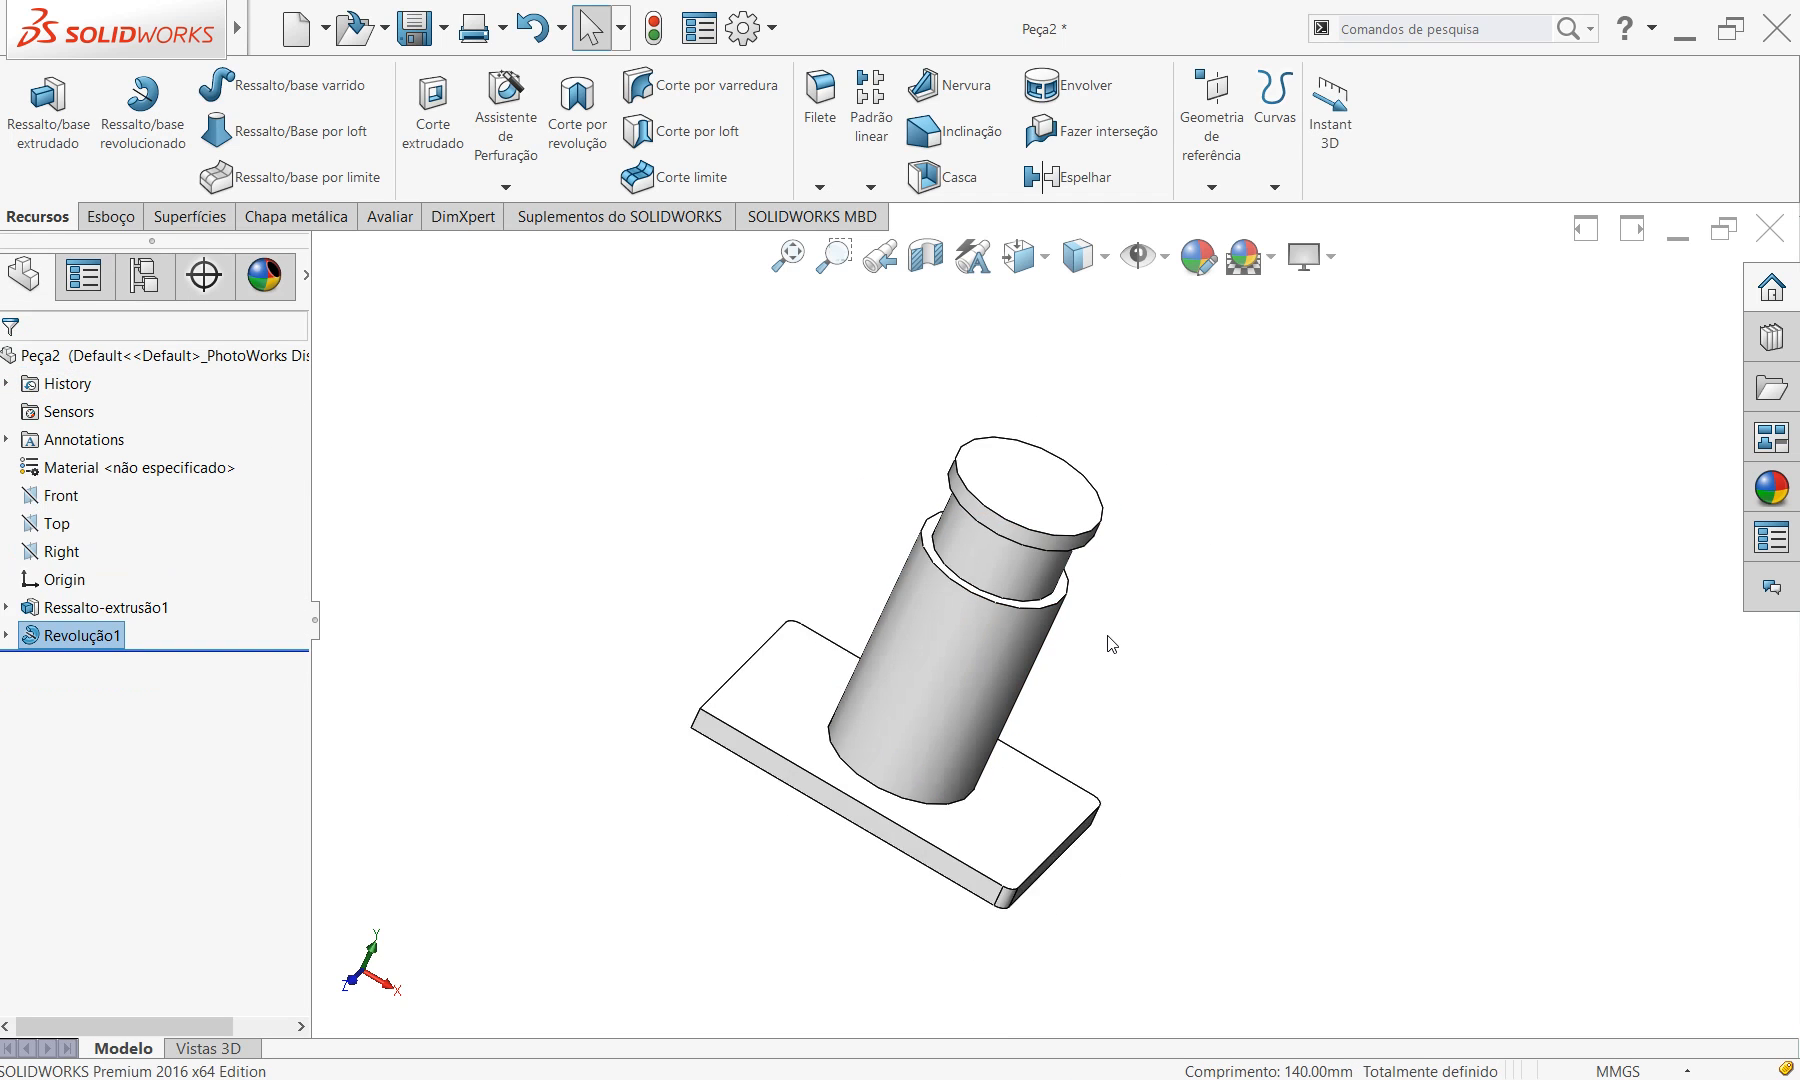
middle_drag(1133, 763, 1185, 671)
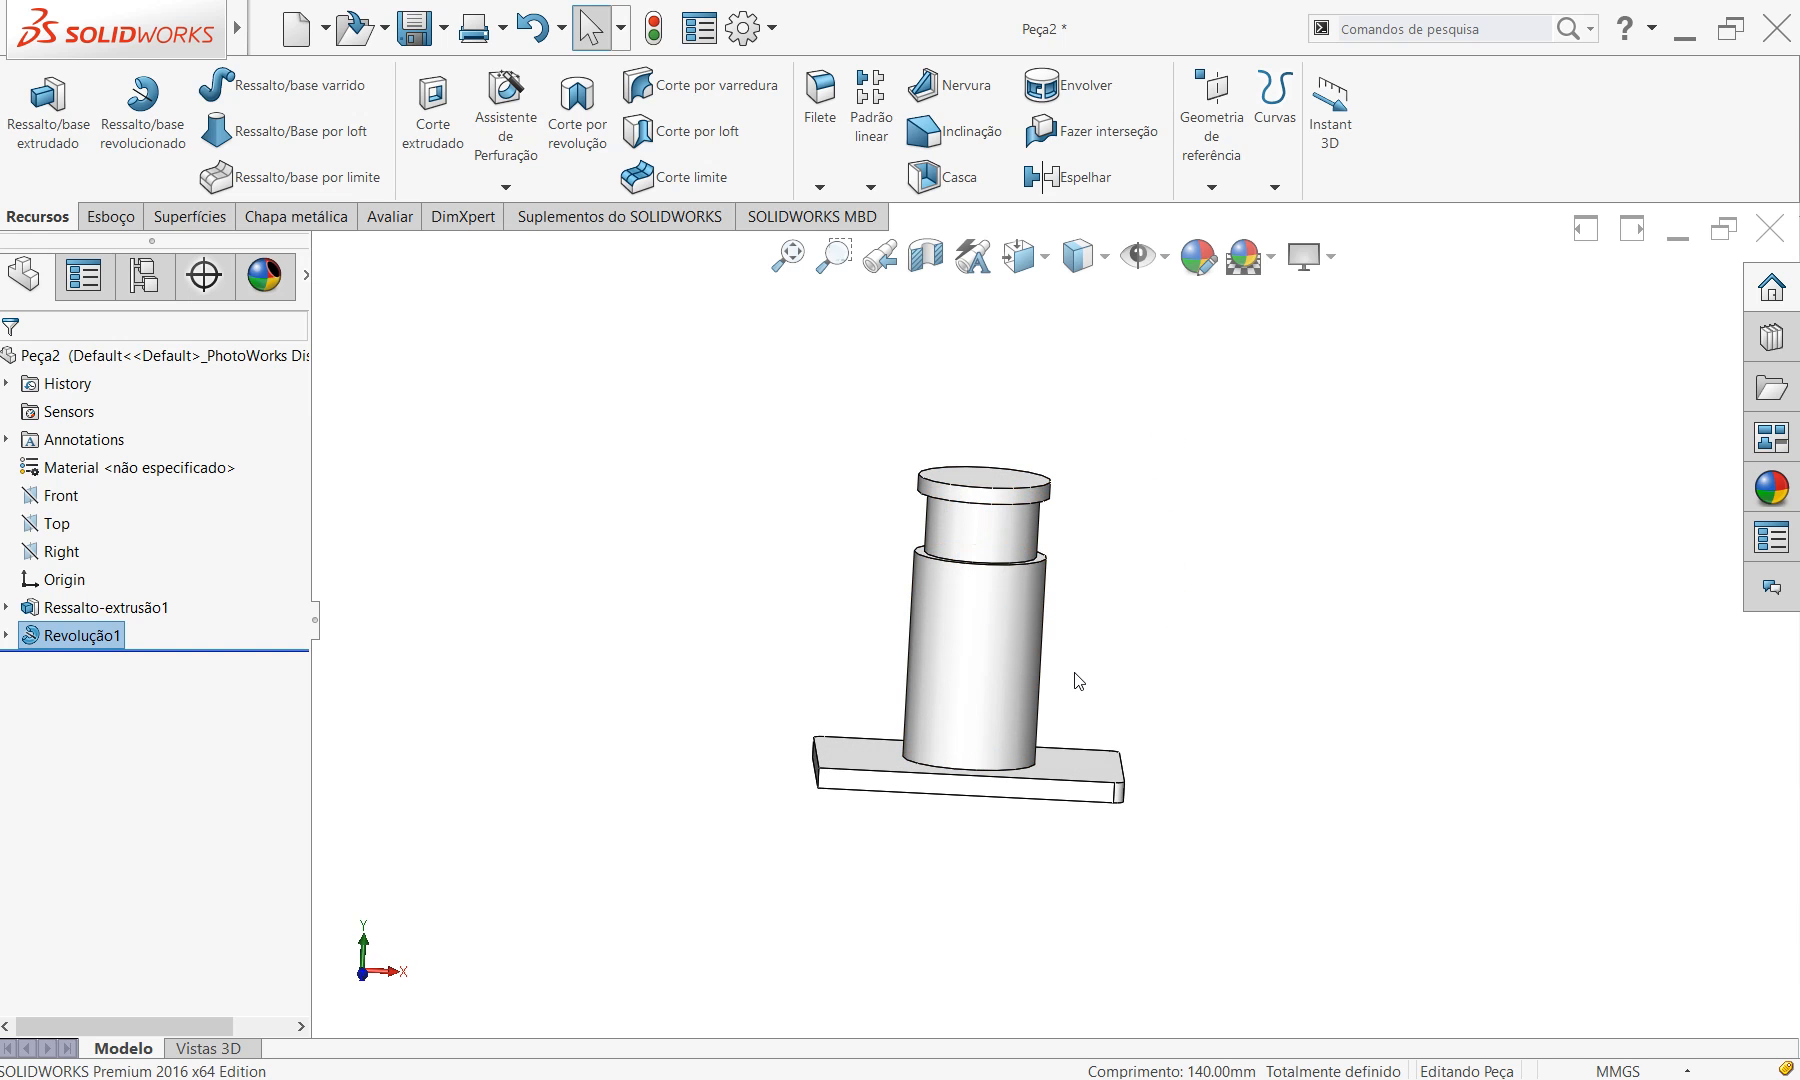
Check the bore dimensions in the reference drawing and start a line sketch on the Front plane.
key(alt+Tab)
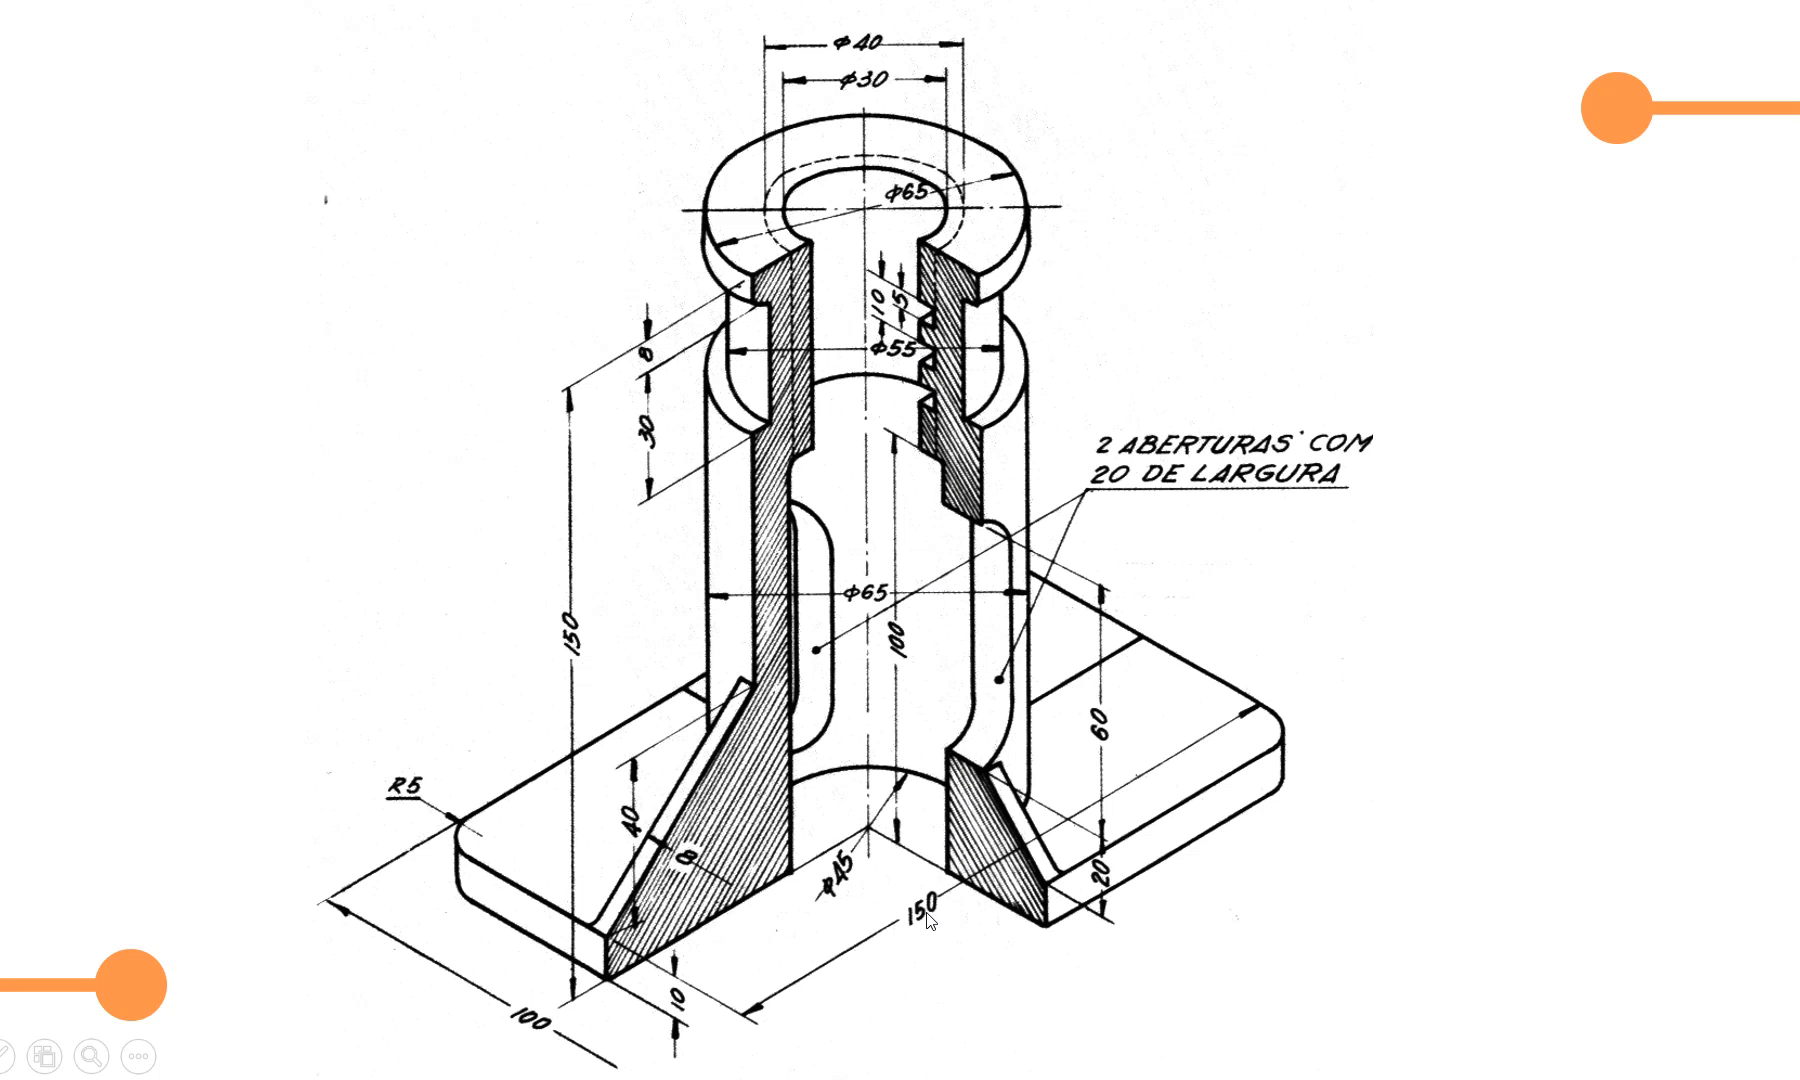
key(alt+Tab)
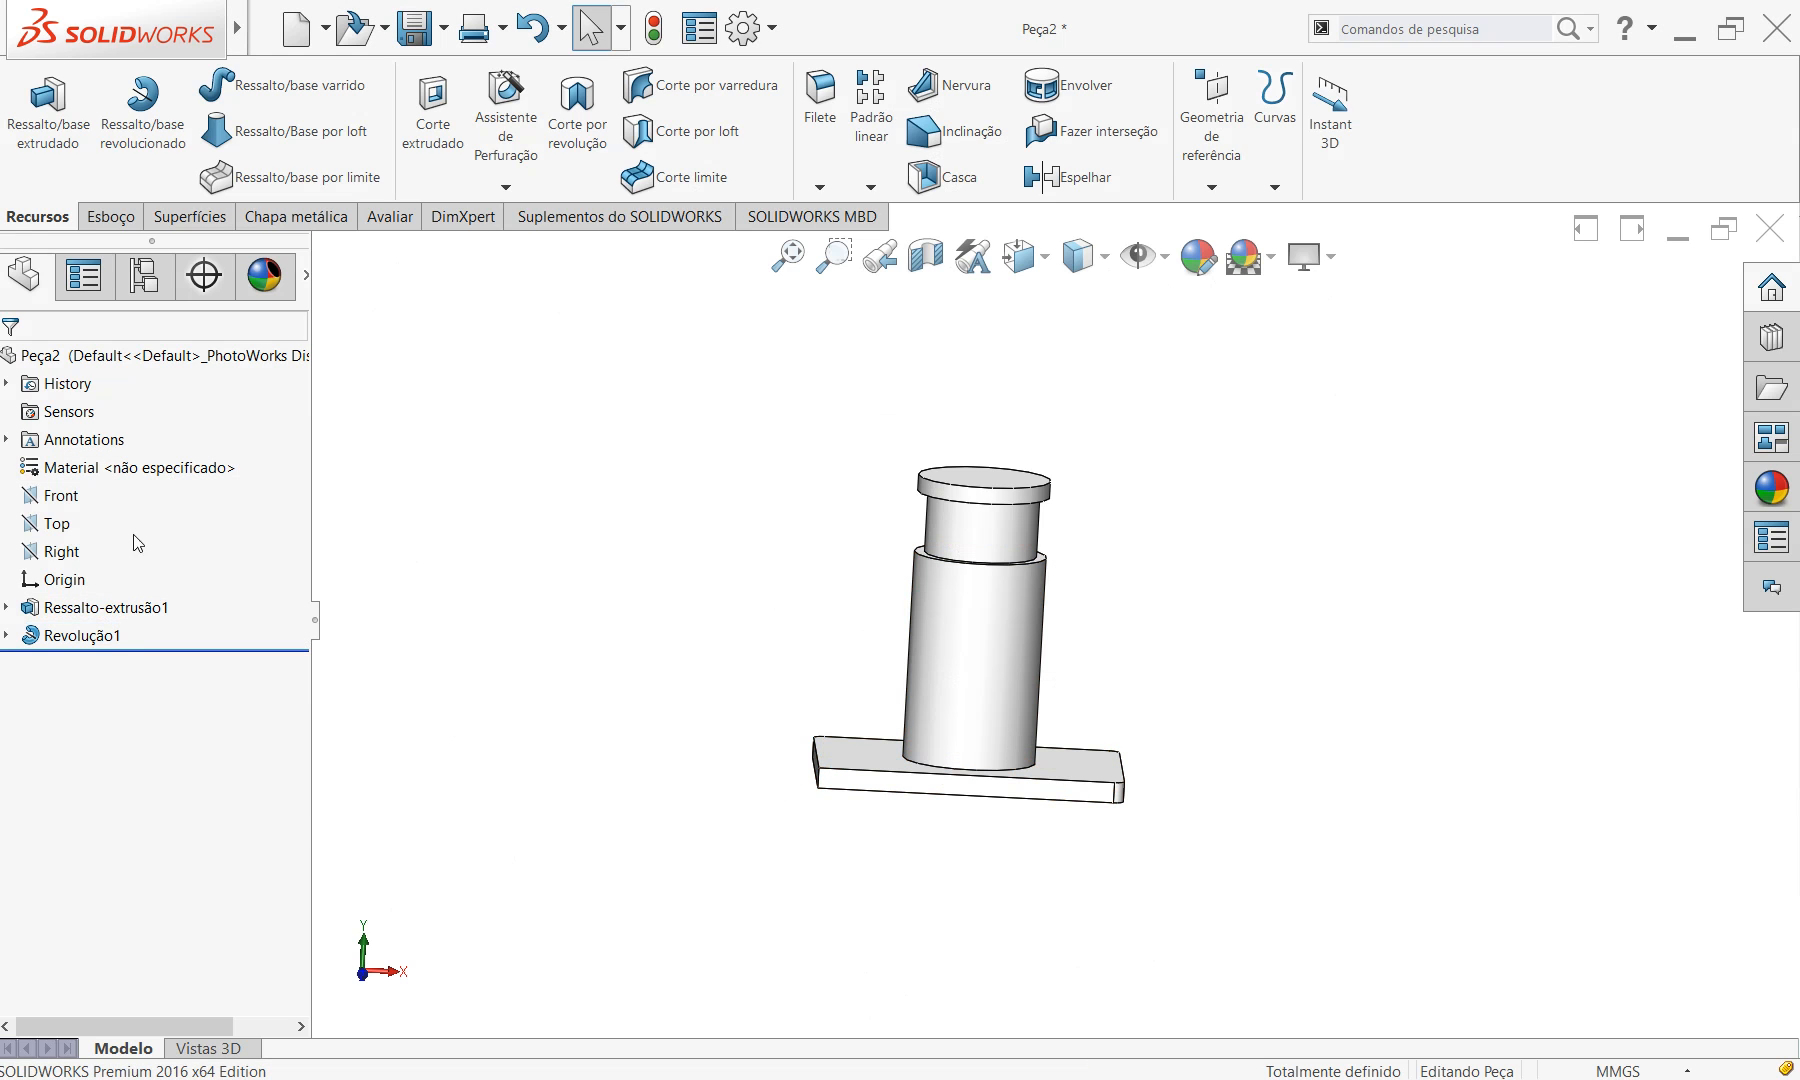
click(64, 495)
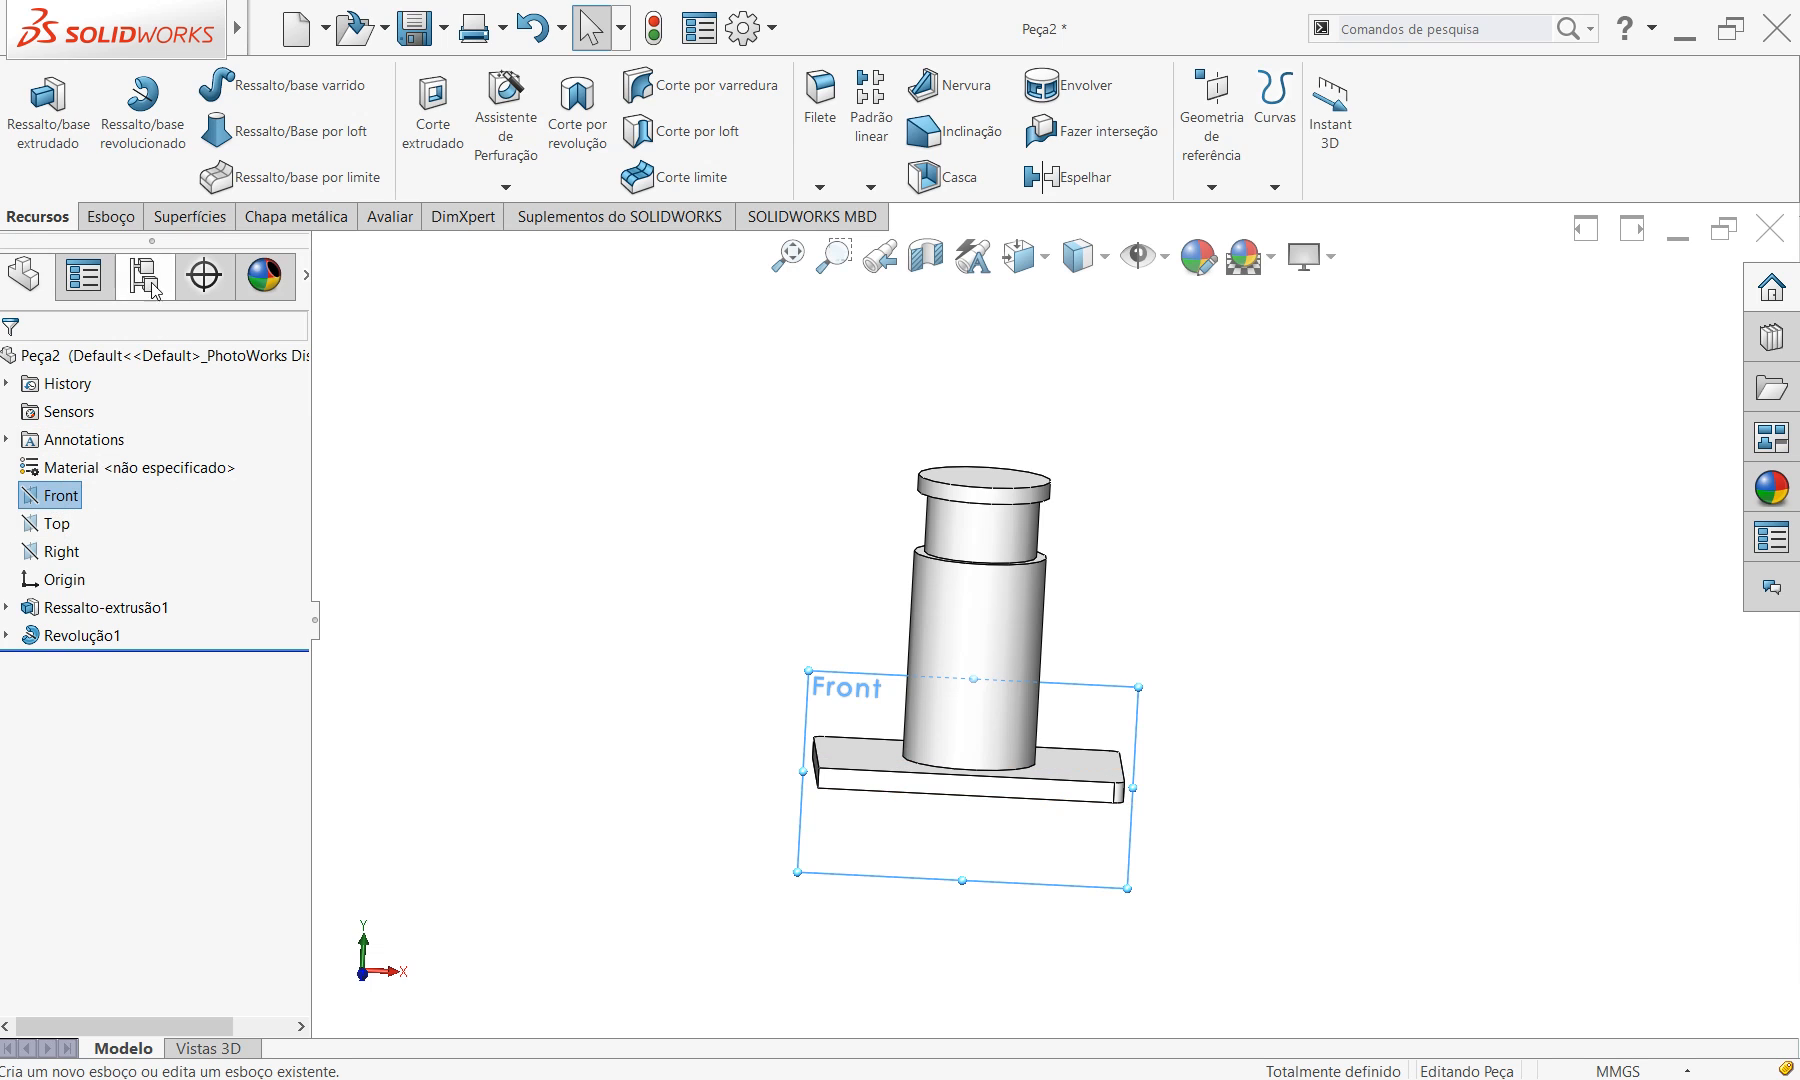
click(106, 217)
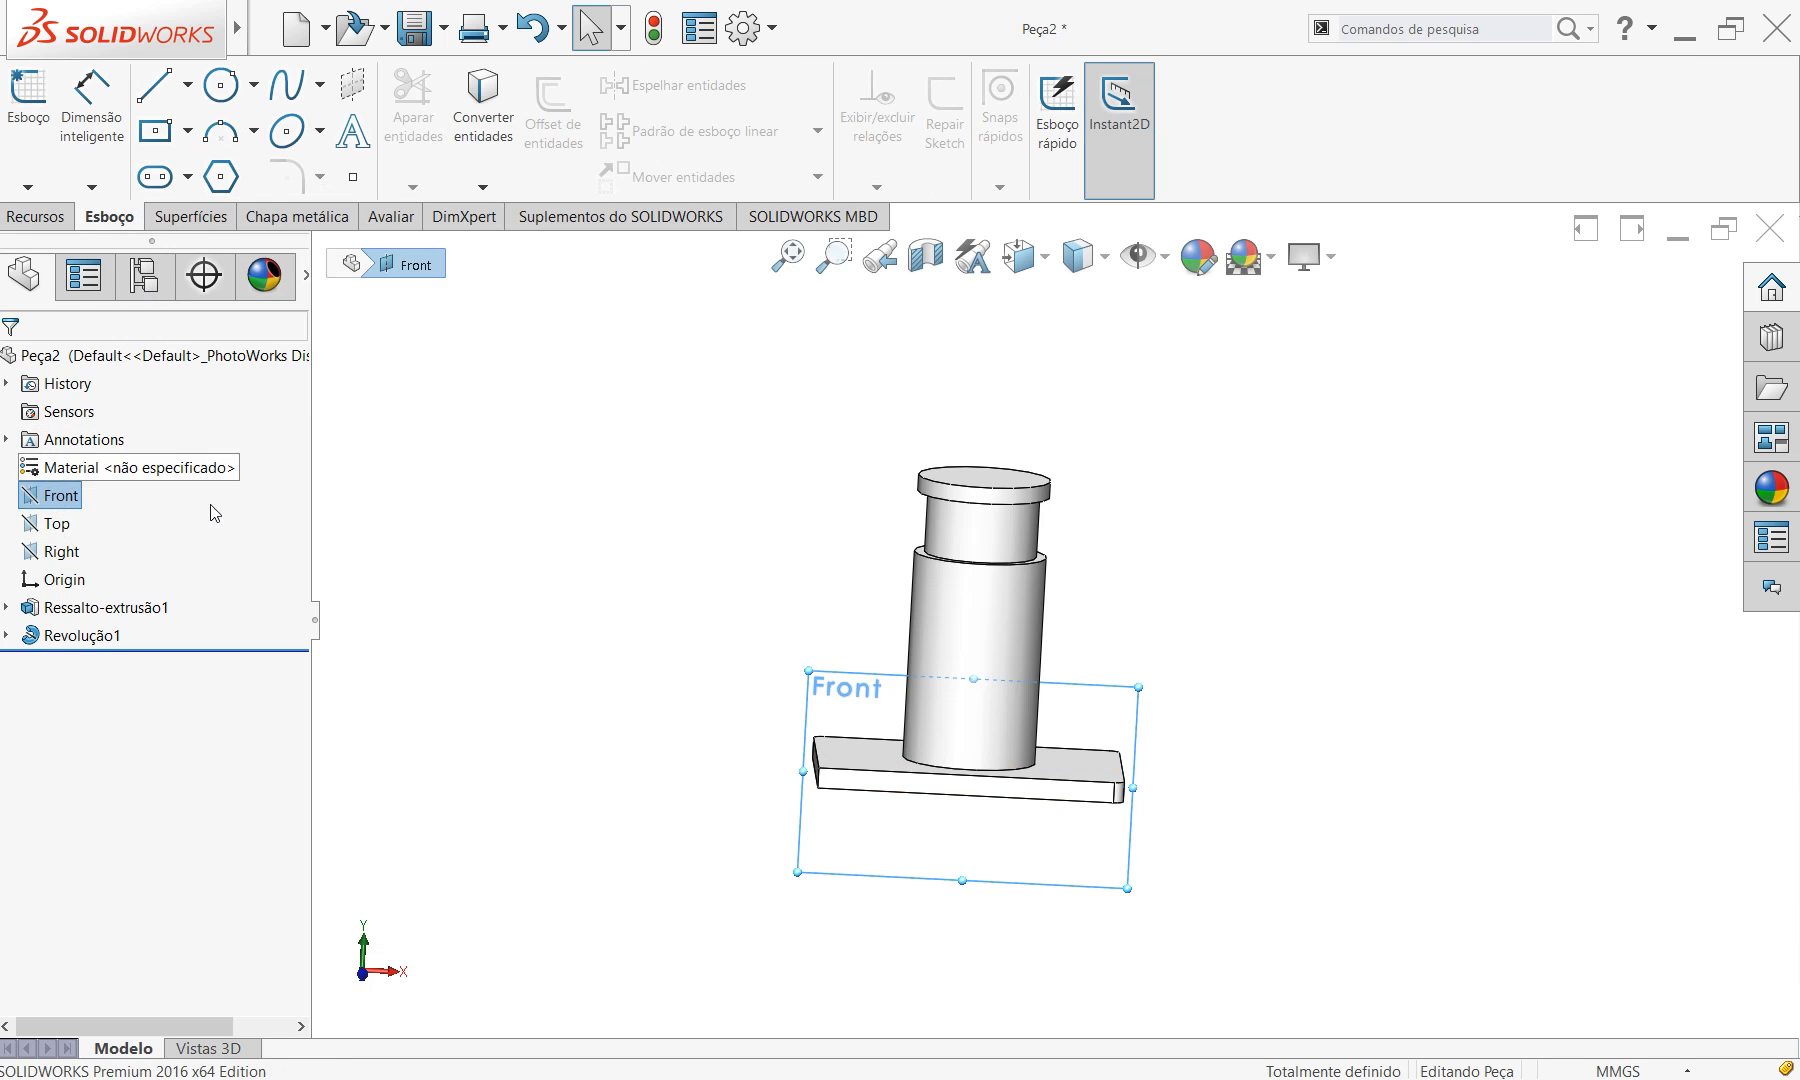
click(522, 530)
click(163, 100)
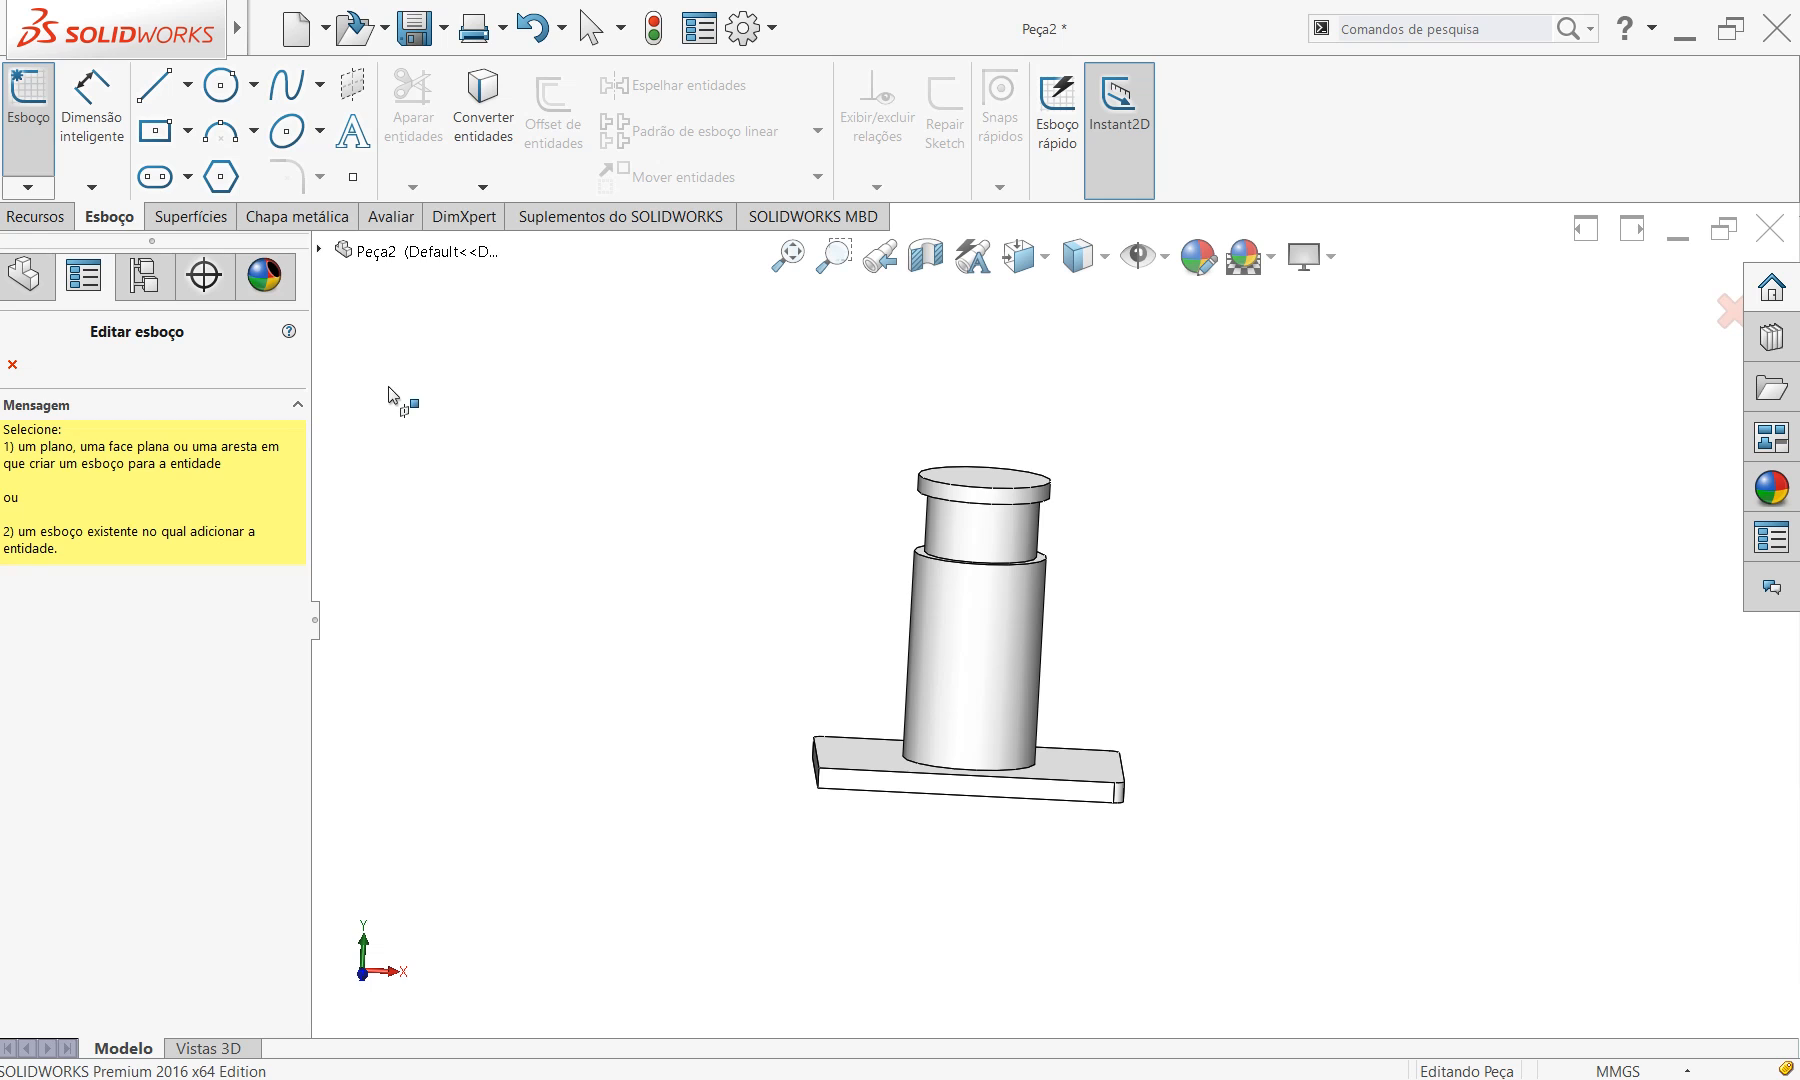
click(318, 251)
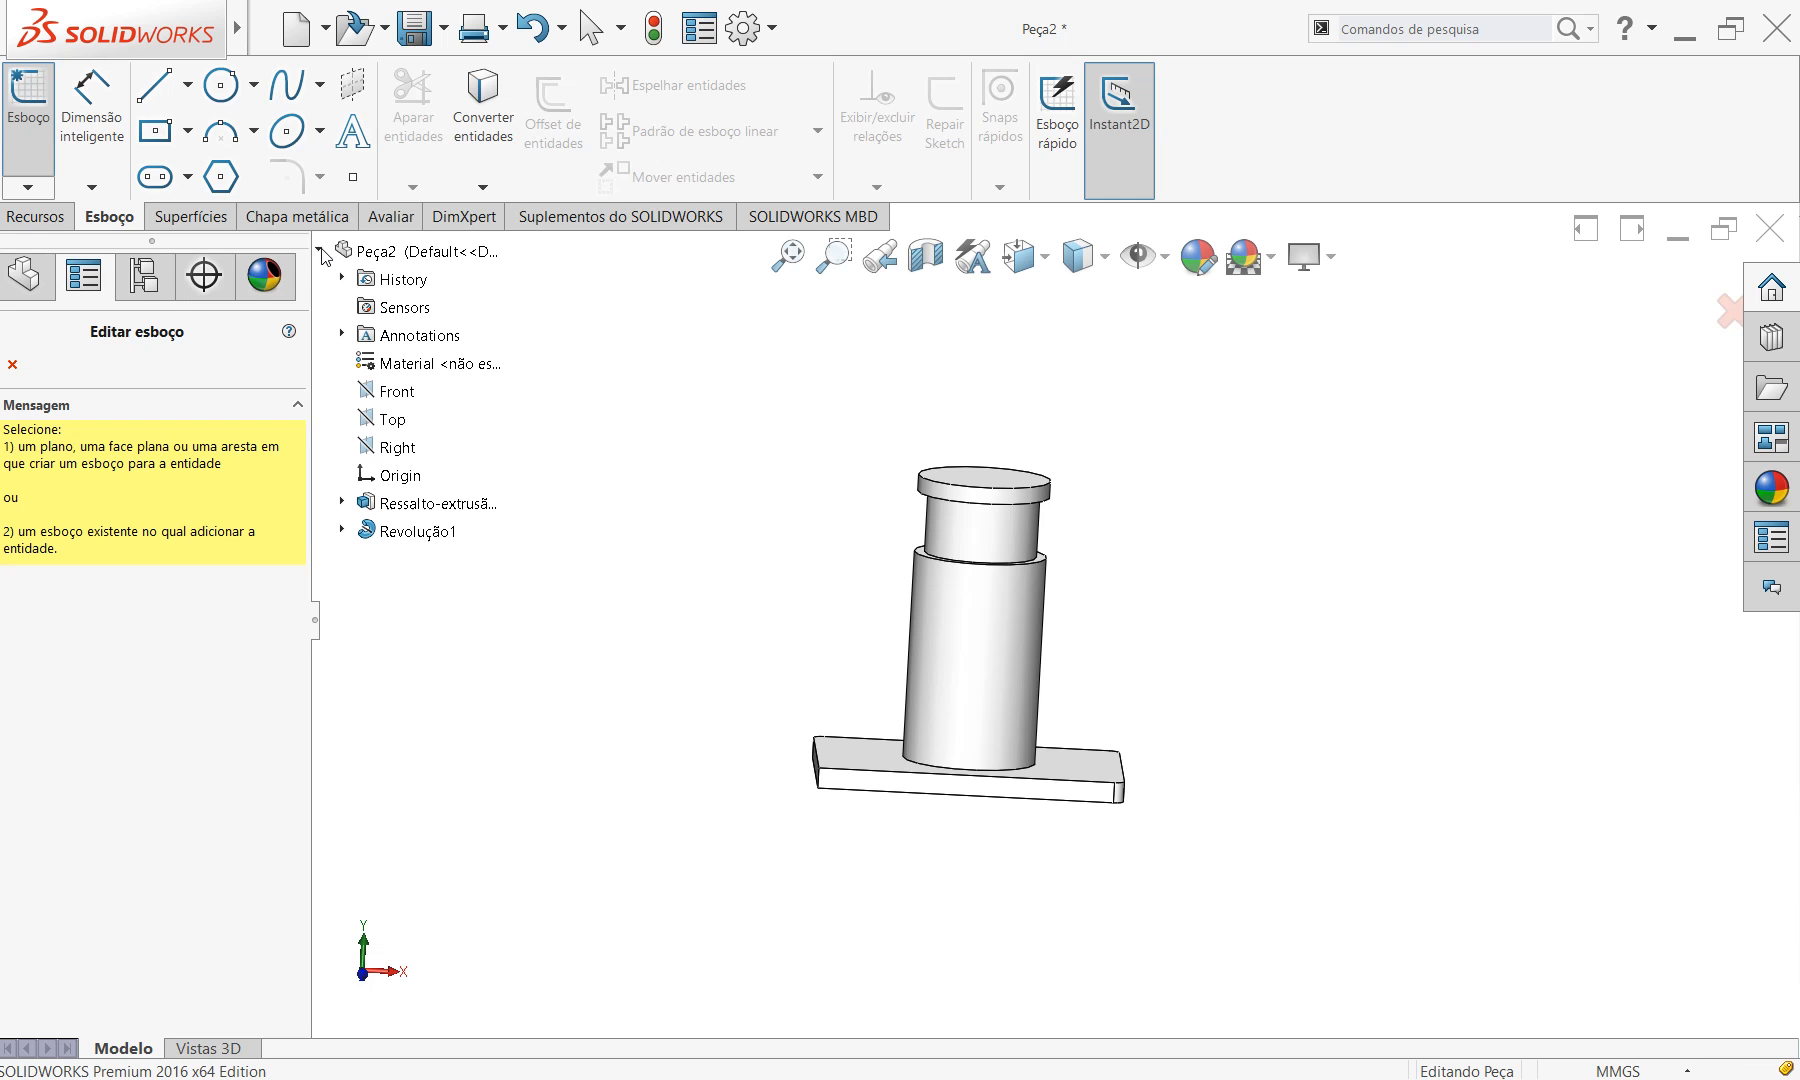
click(395, 392)
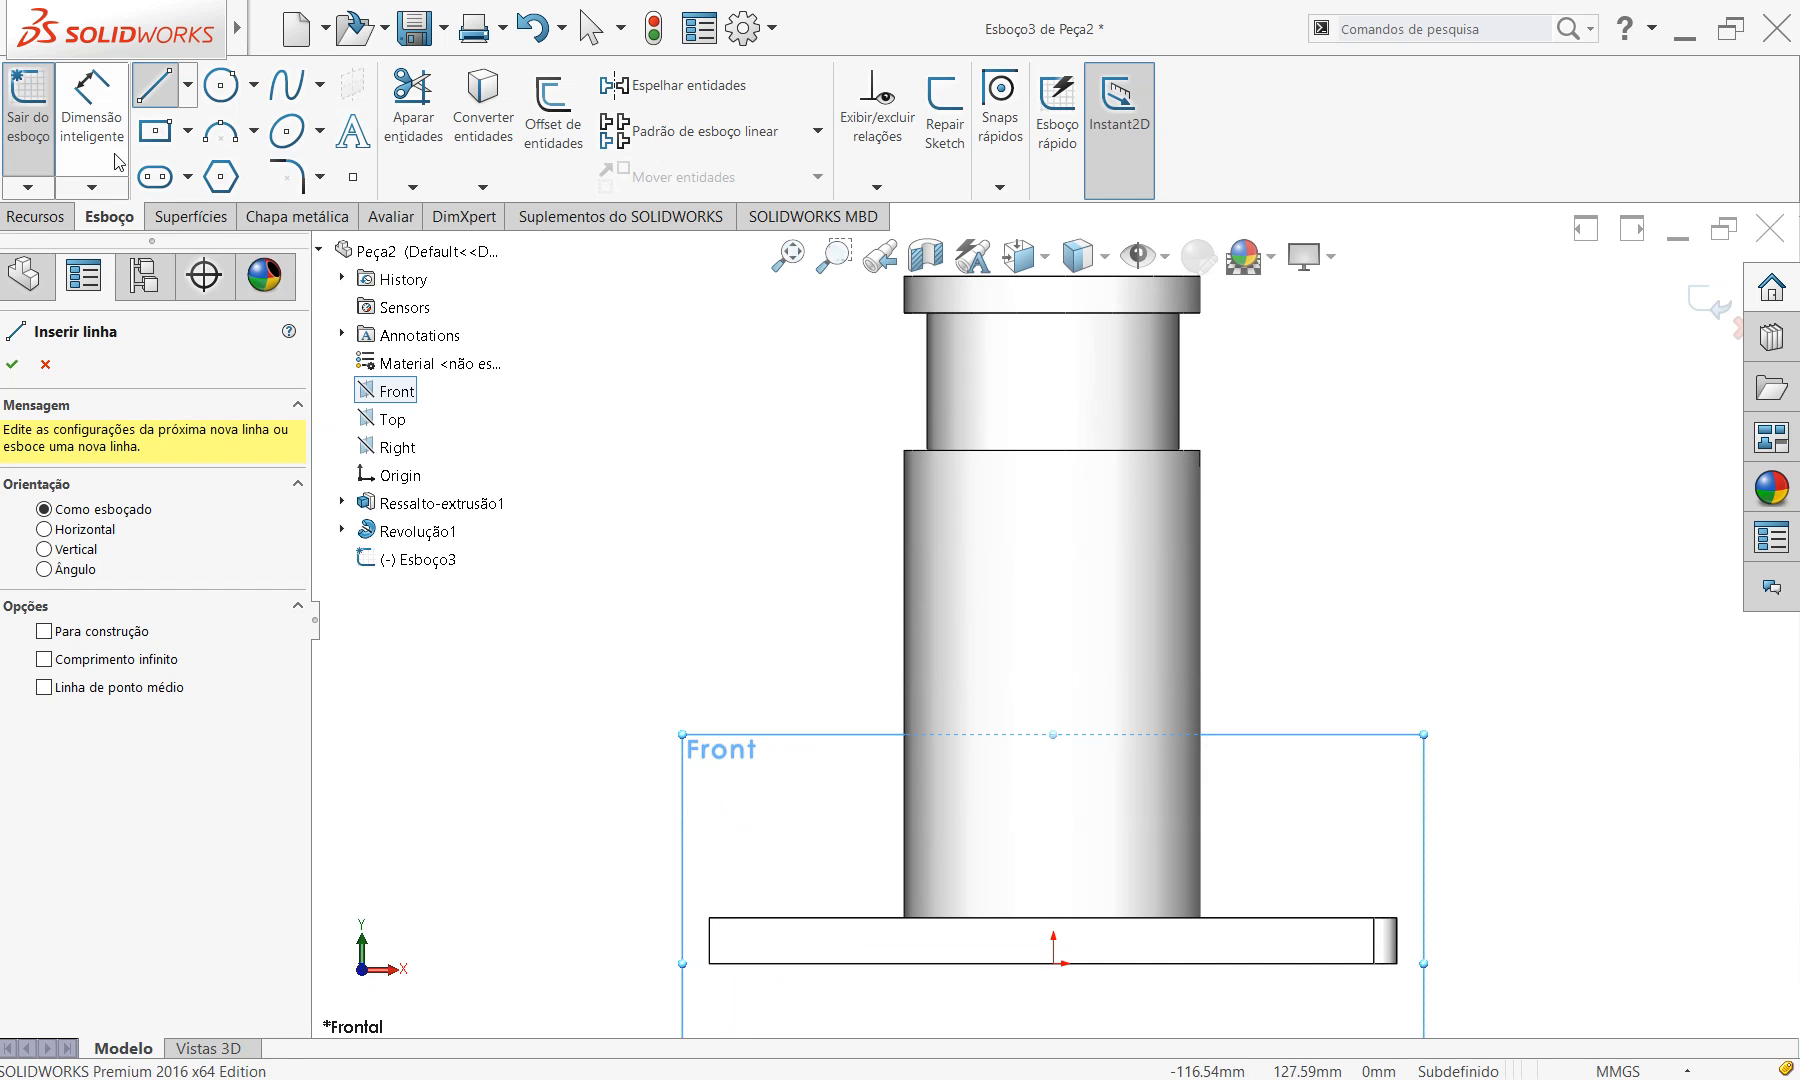
Draw a vertical line 150 mm long from the origin up to the column's top edge.
scroll(1143, 620, up, 2)
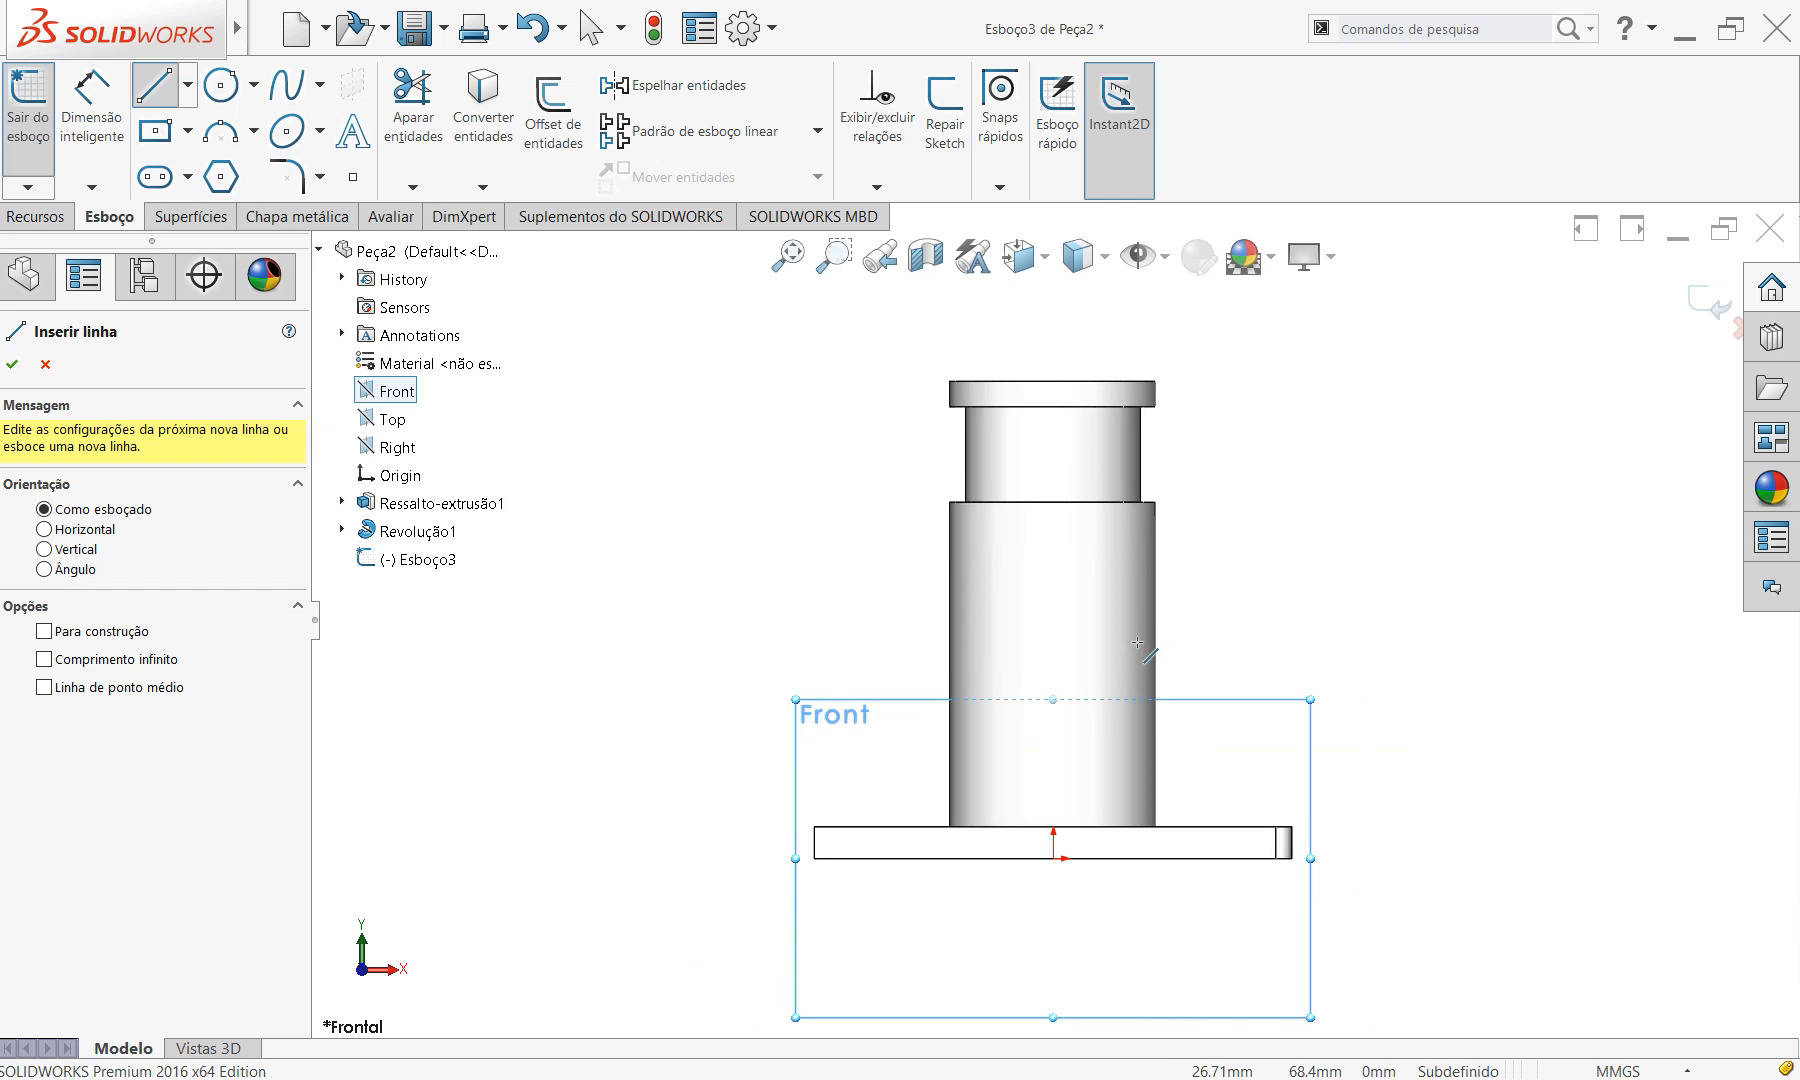
scroll(1143, 643, down, 1)
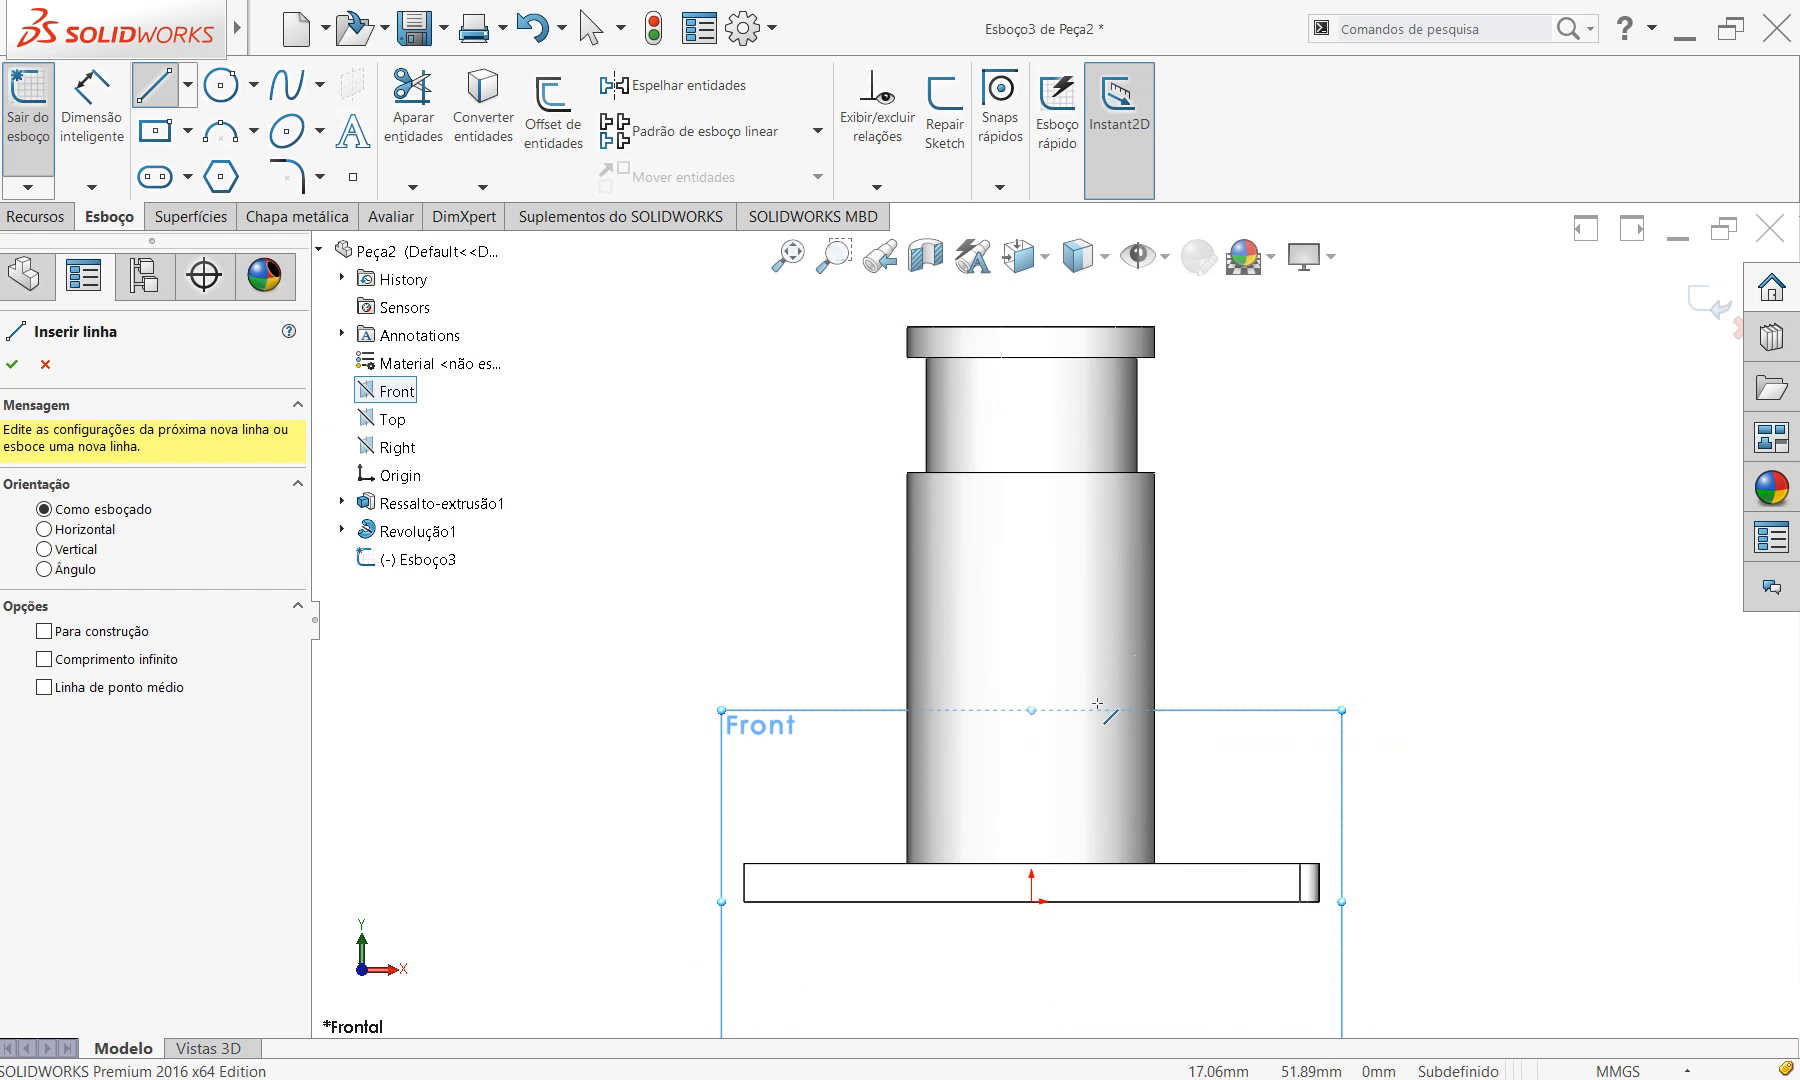
click(1031, 901)
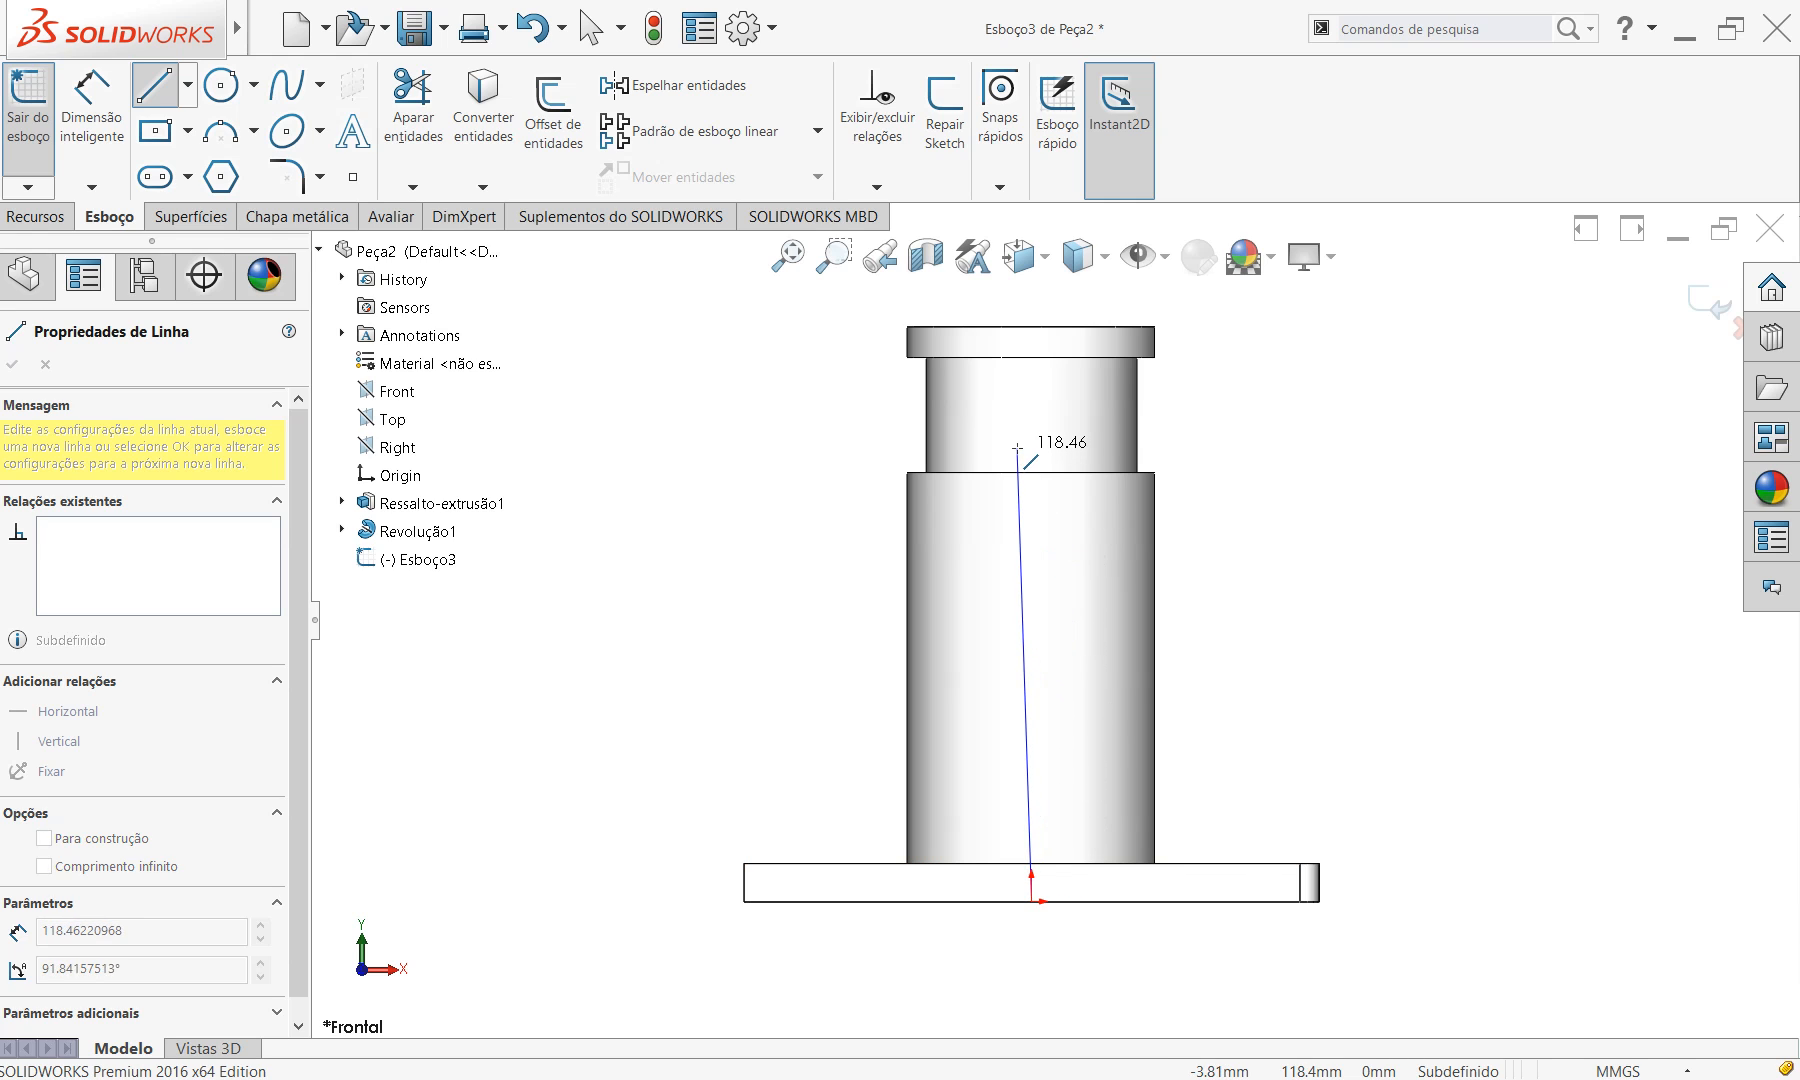
click(1031, 326)
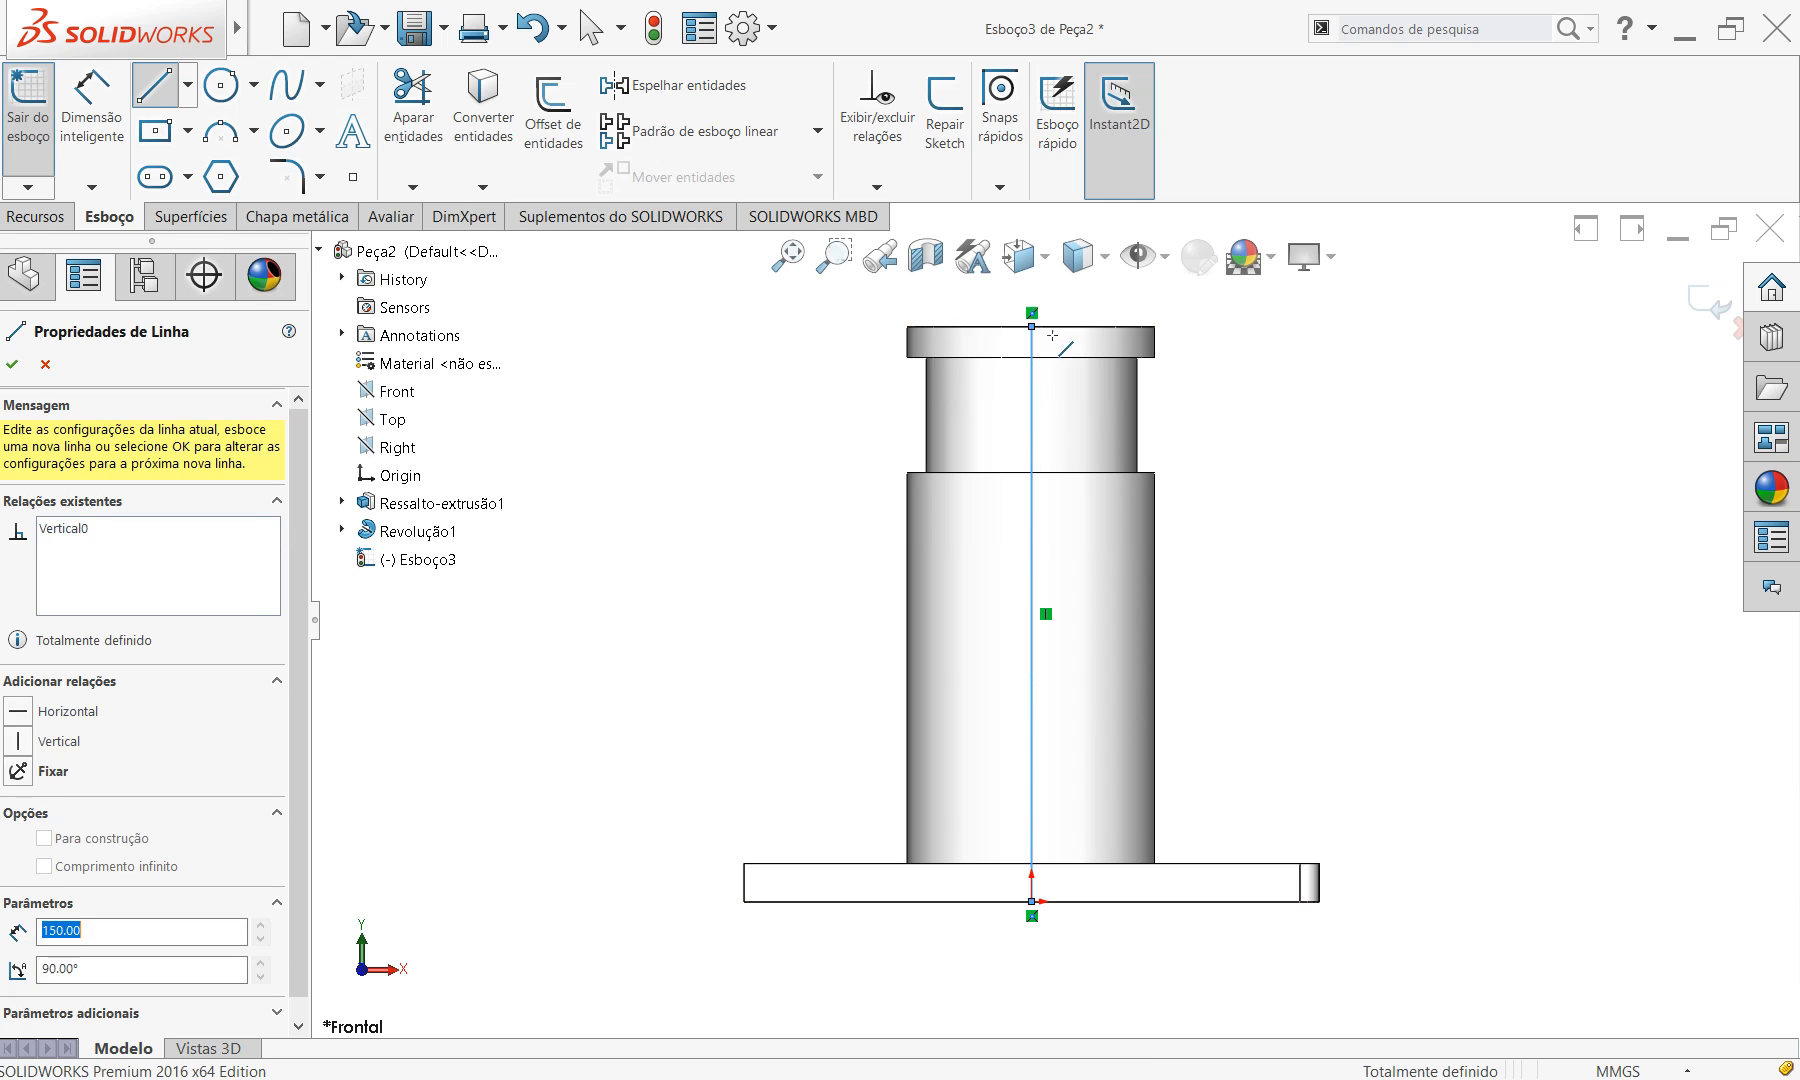
Draw the bore profile's top line about 20 mm outward from the axis and a vertical wall about 13 mm down from its end.
click(1107, 327)
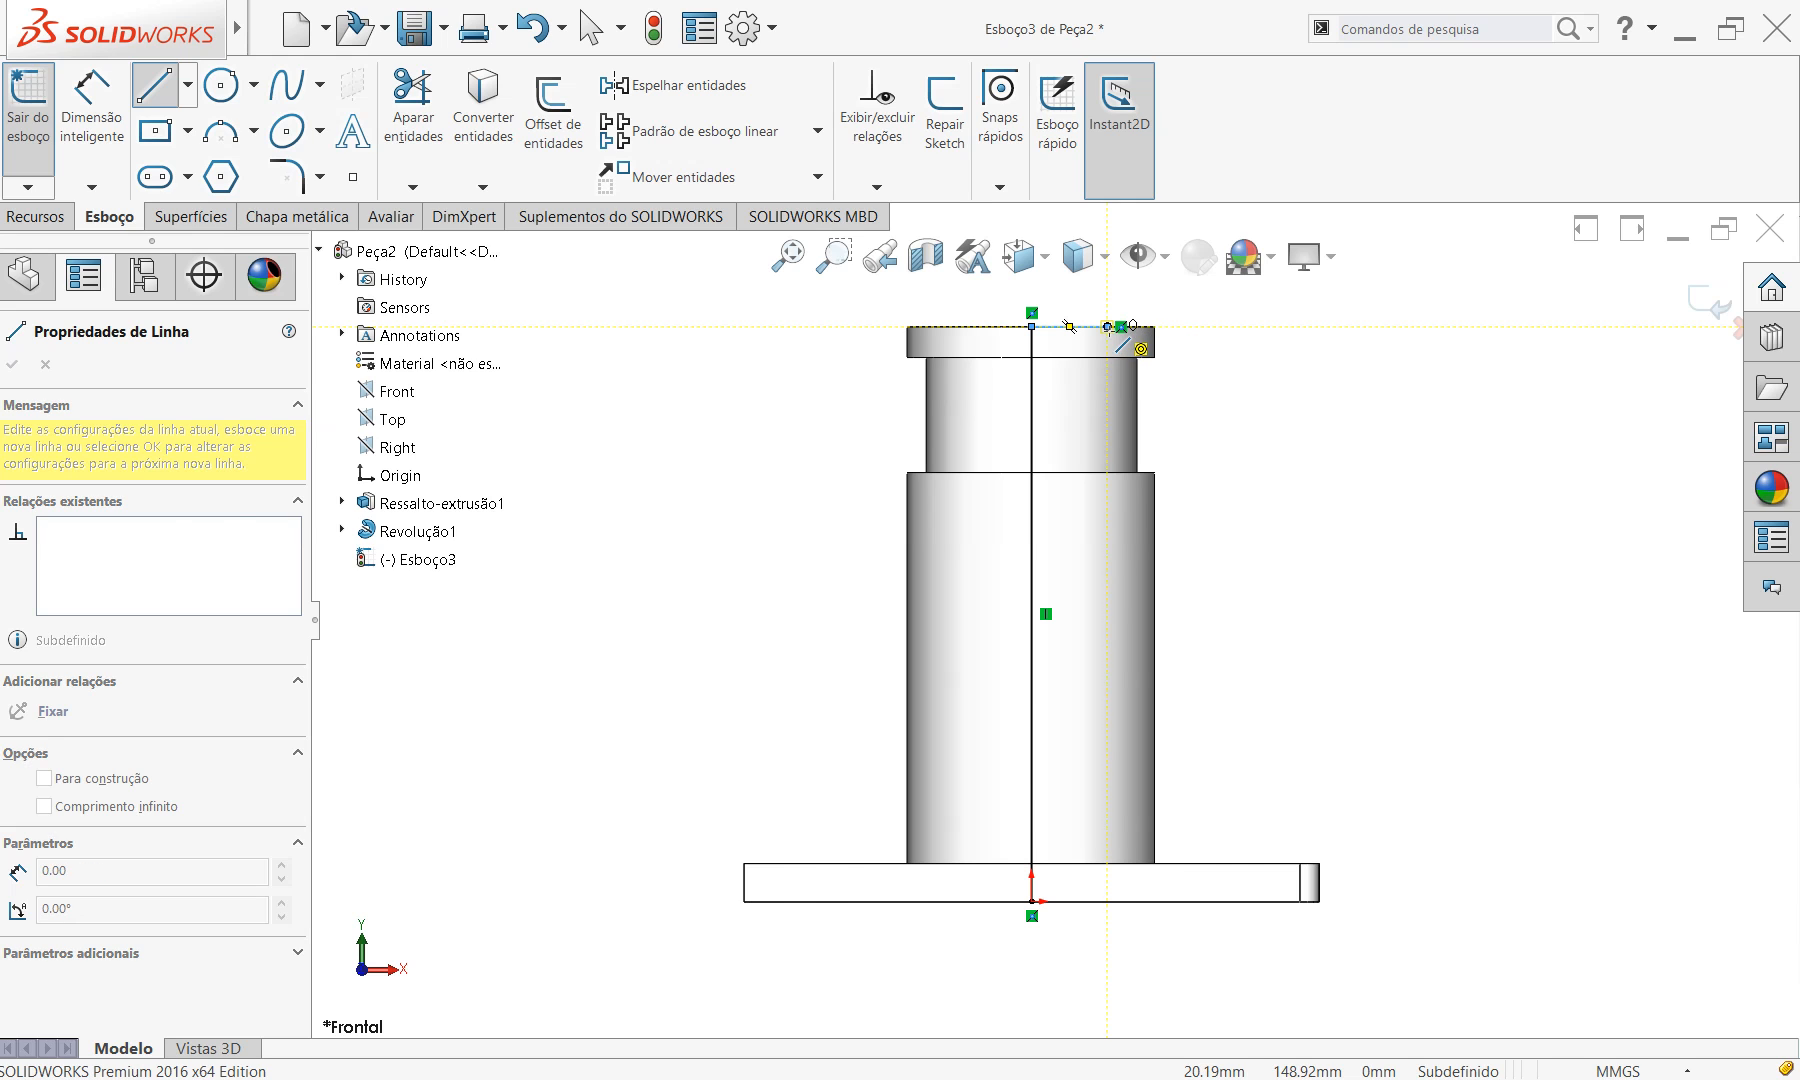
key(alt+Tab)
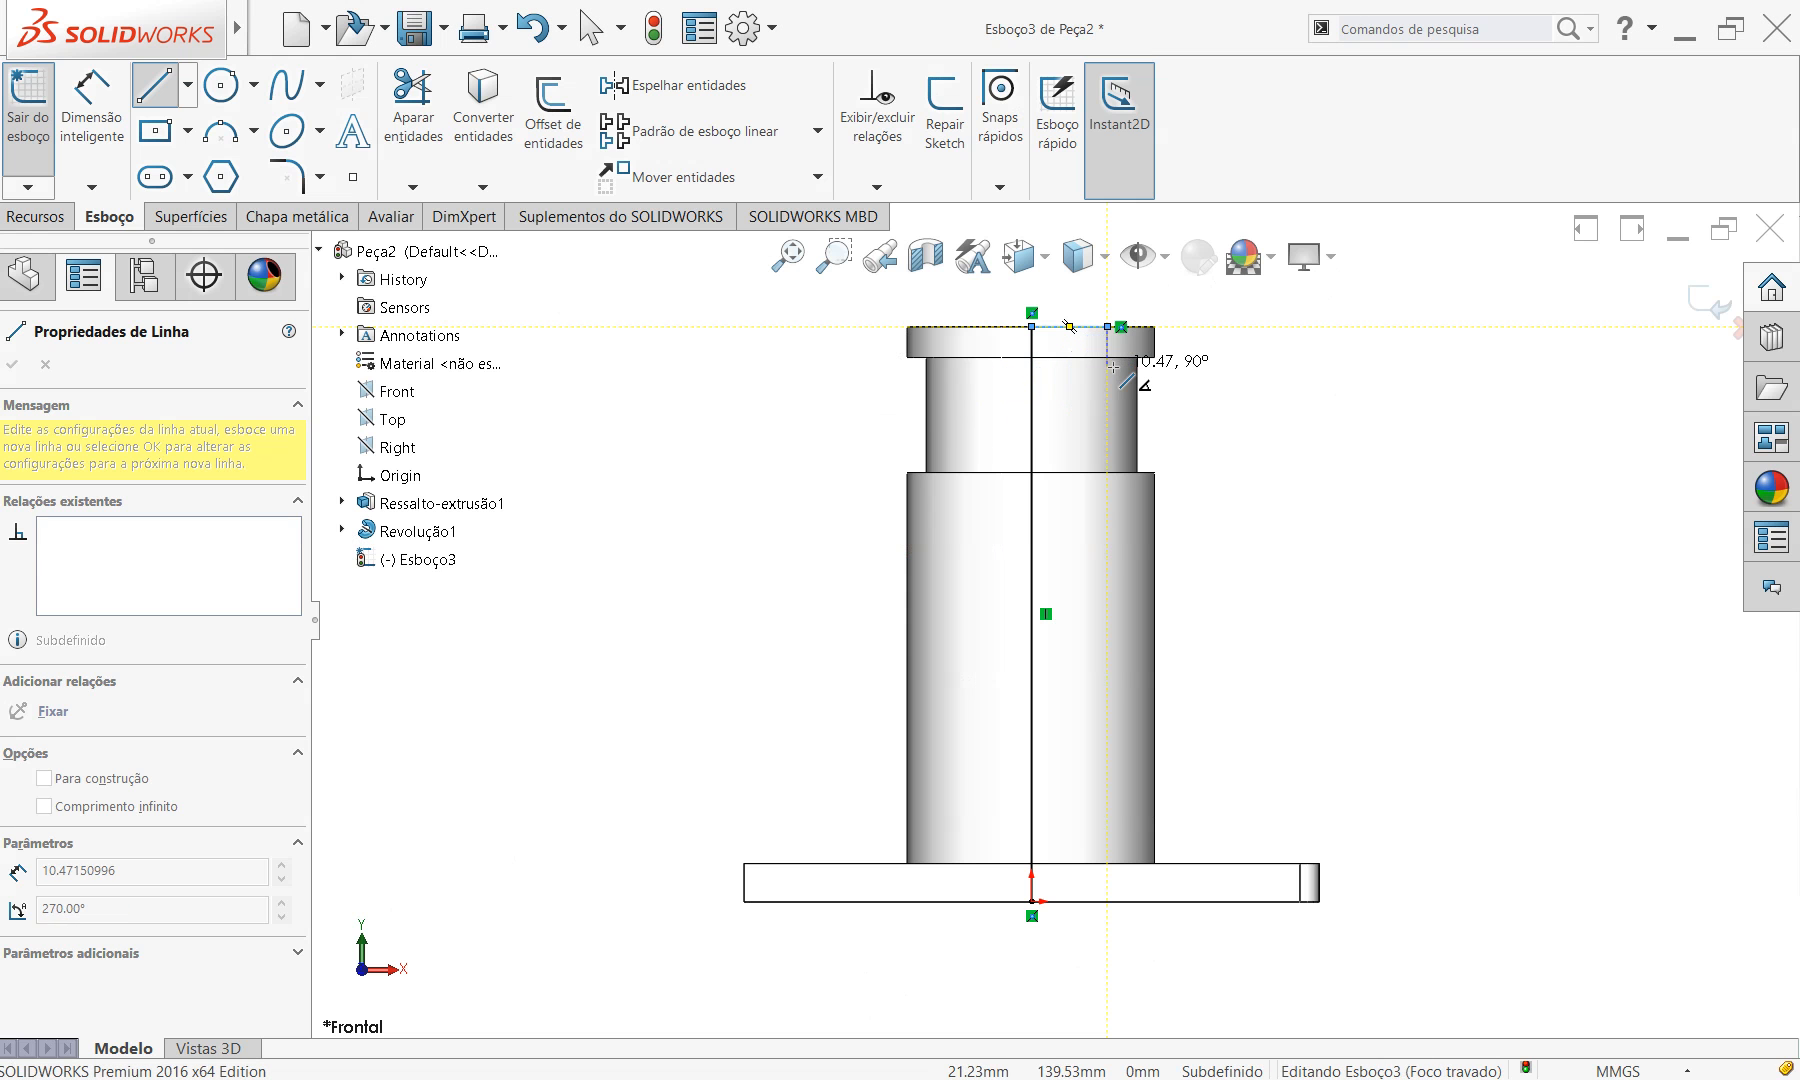
scroll(1117, 454, up, 1)
scroll(1057, 466, down, 4)
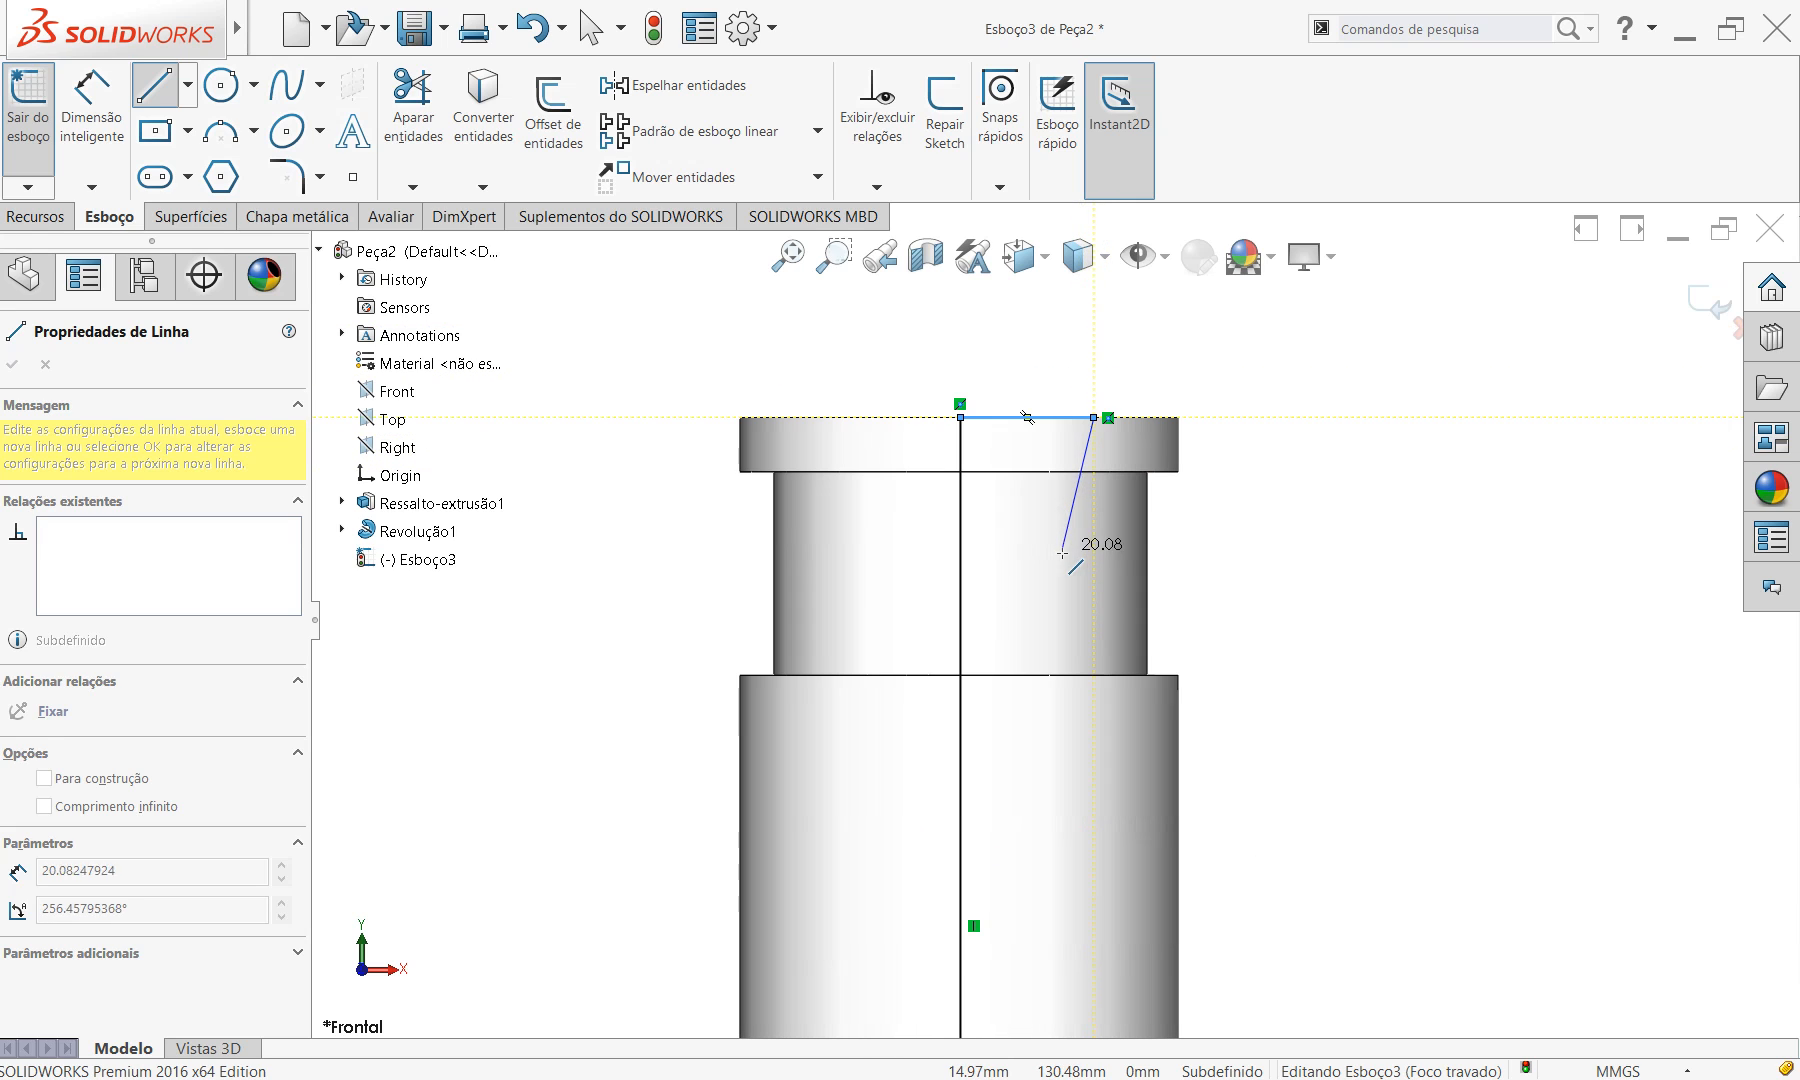
scroll(1112, 455, down, 3)
click(1081, 548)
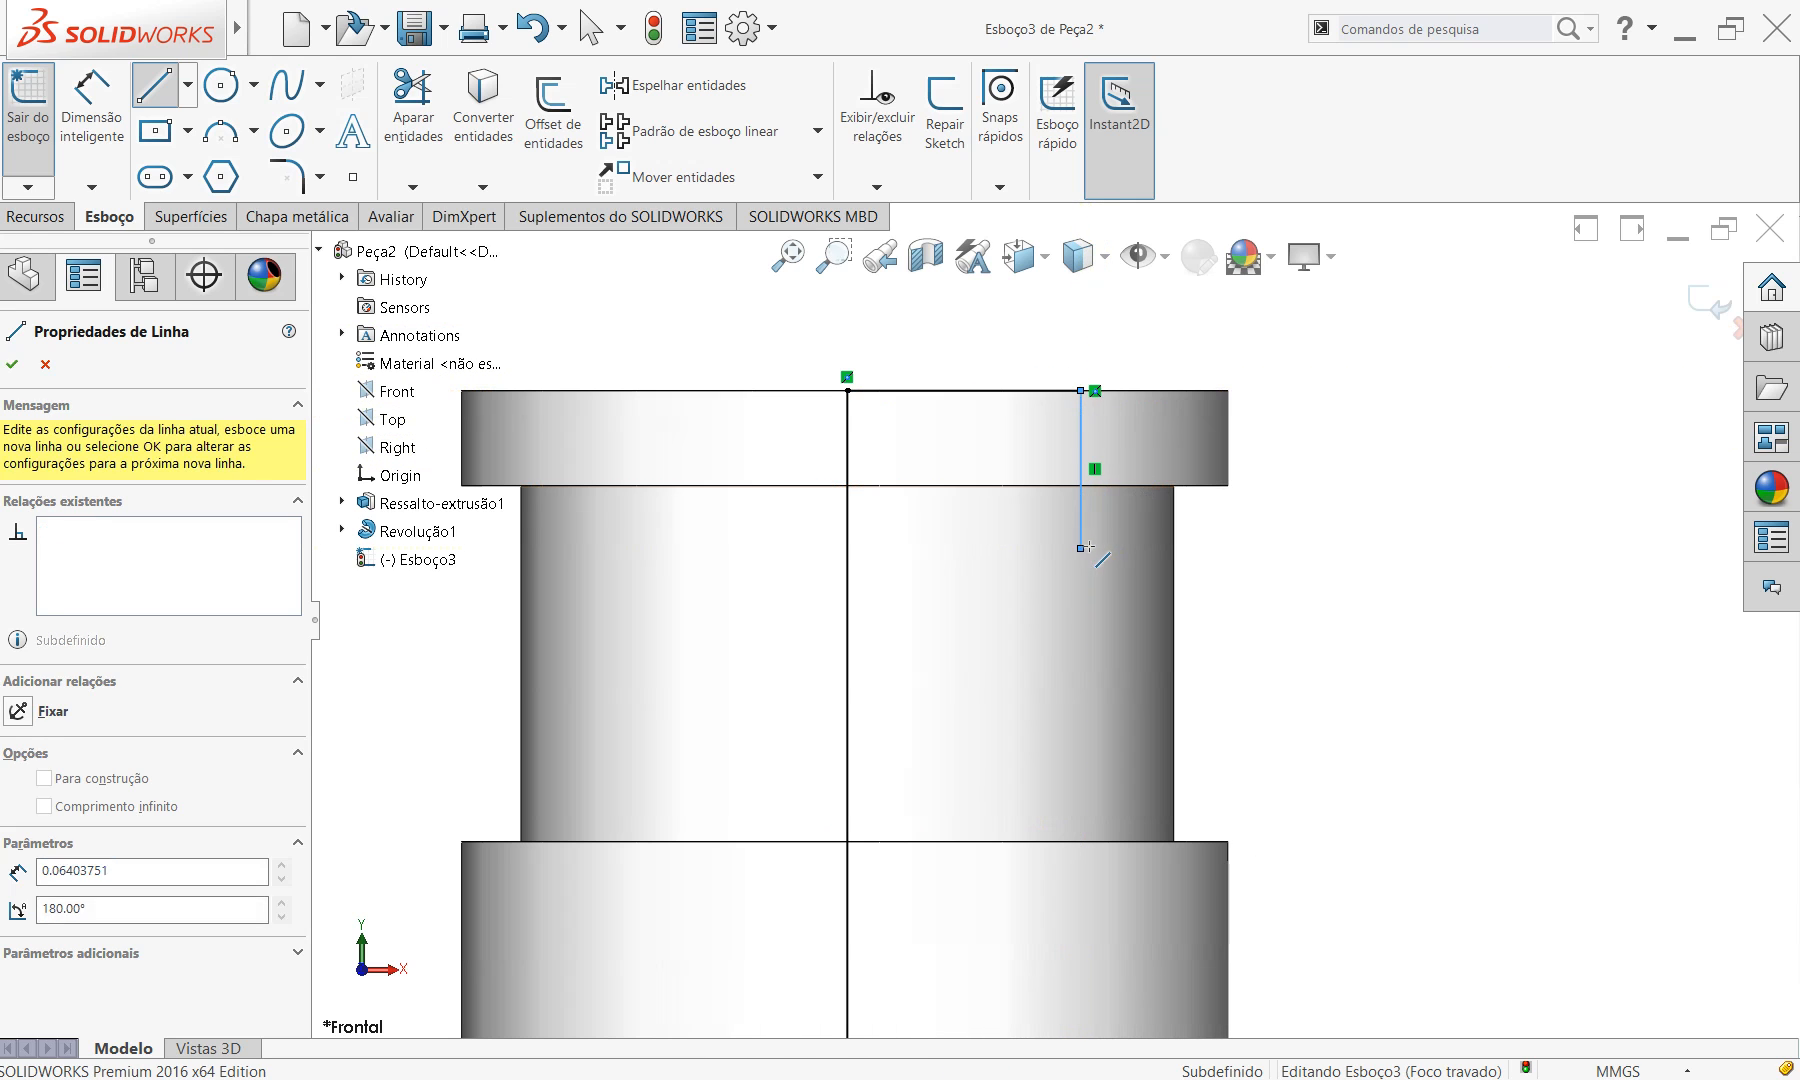
Sketch the first two rectangular grooves, each about 3 mm deep, below each other along the bore wall.
click(1116, 548)
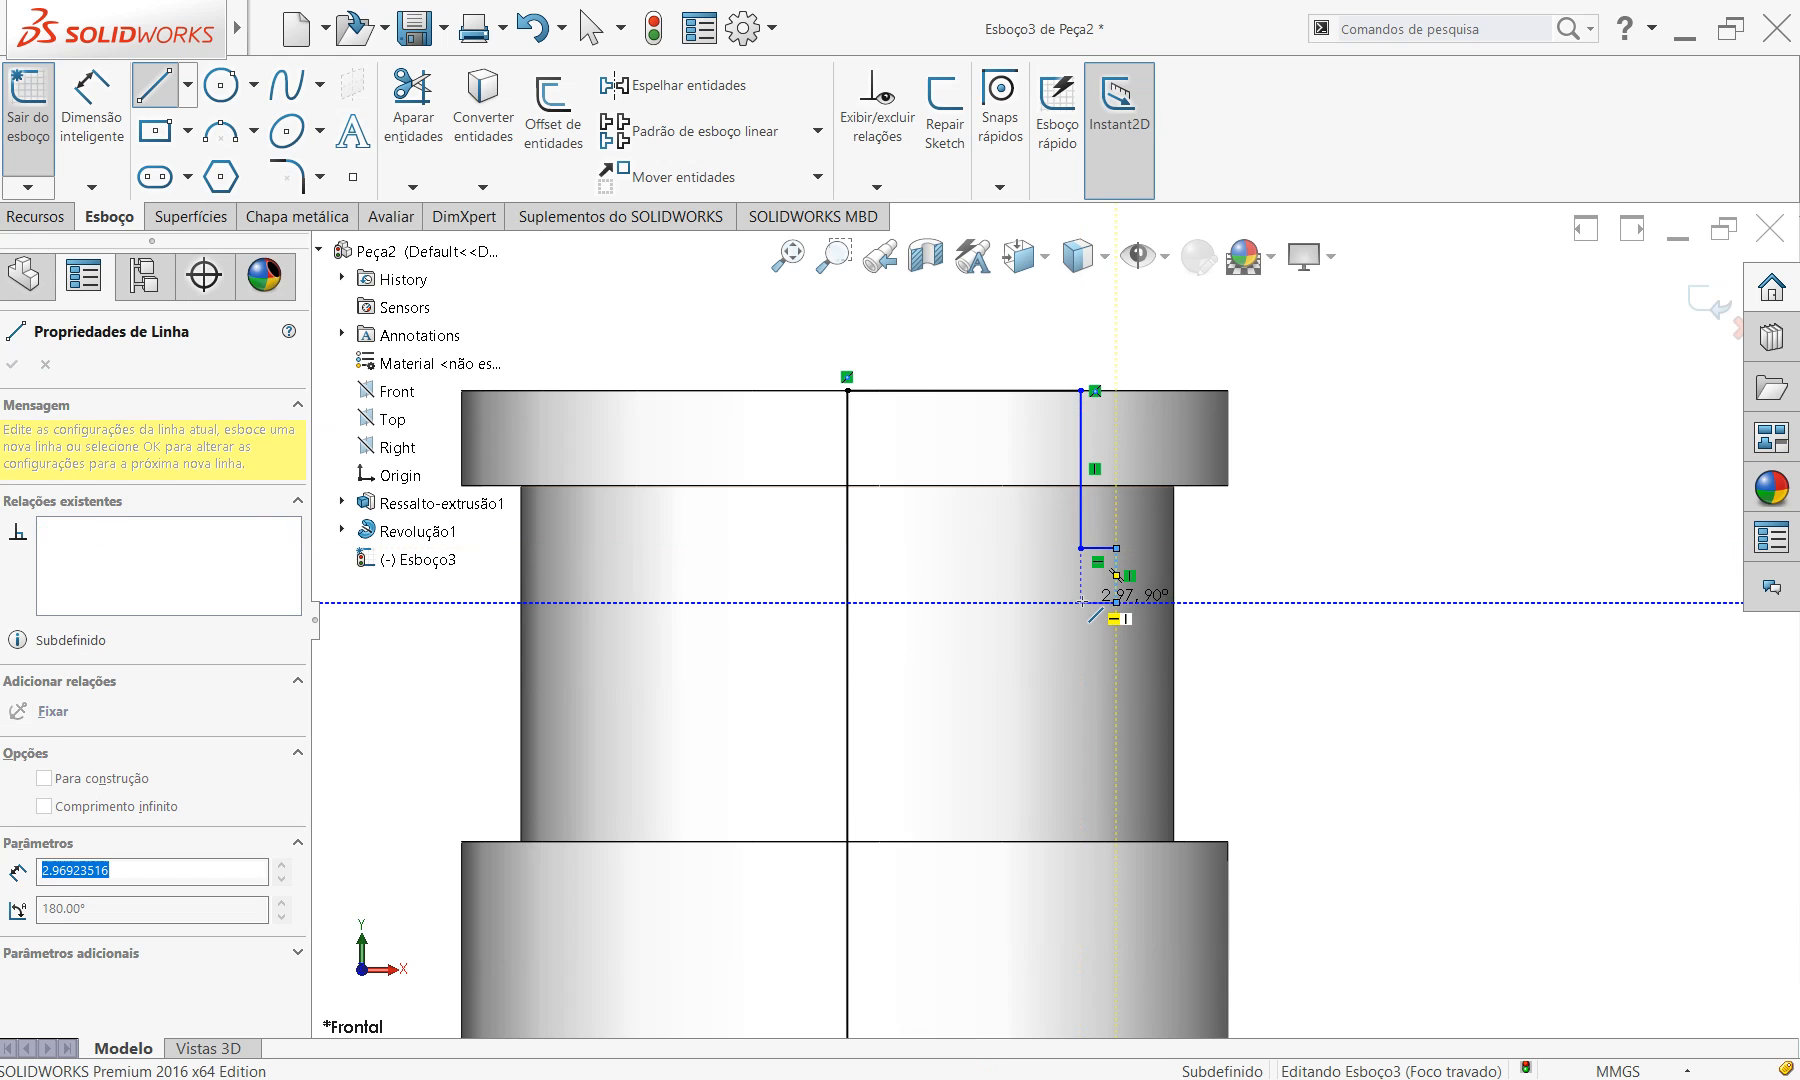
click(1116, 602)
click(1081, 602)
click(1081, 658)
click(1116, 658)
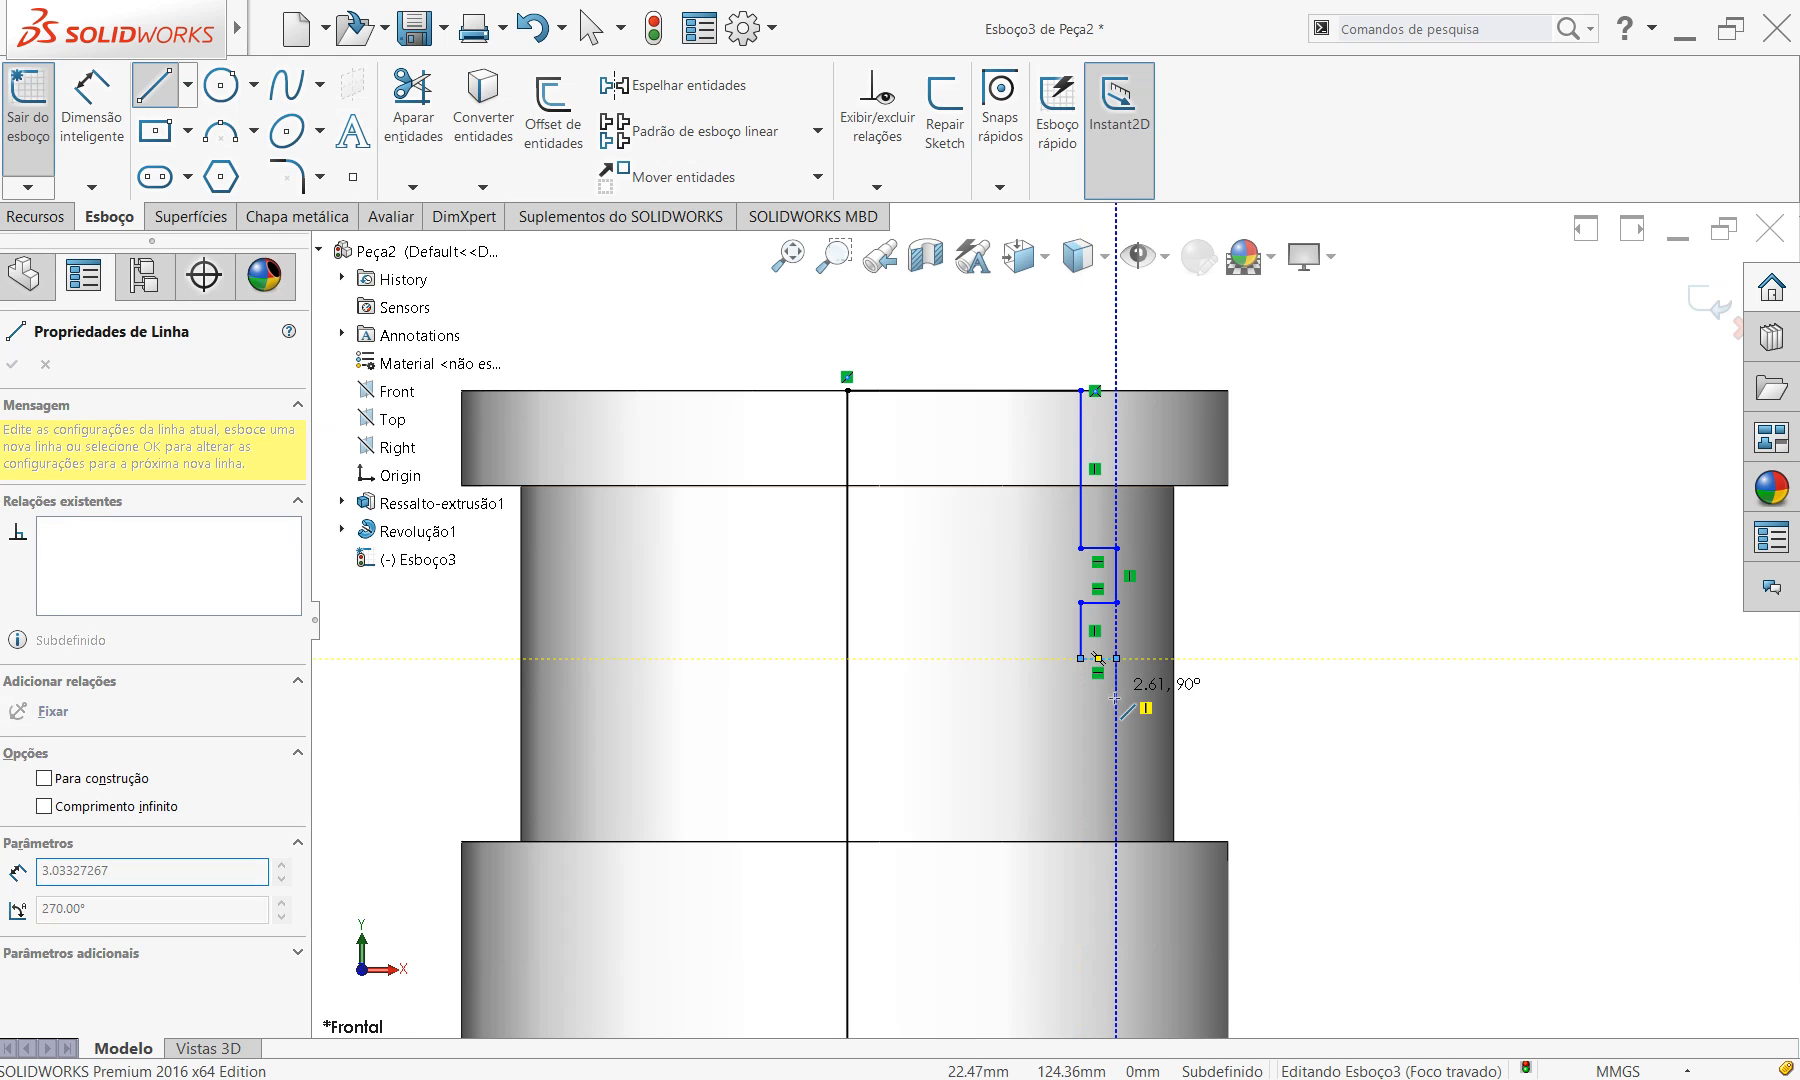
click(1116, 692)
click(1080, 721)
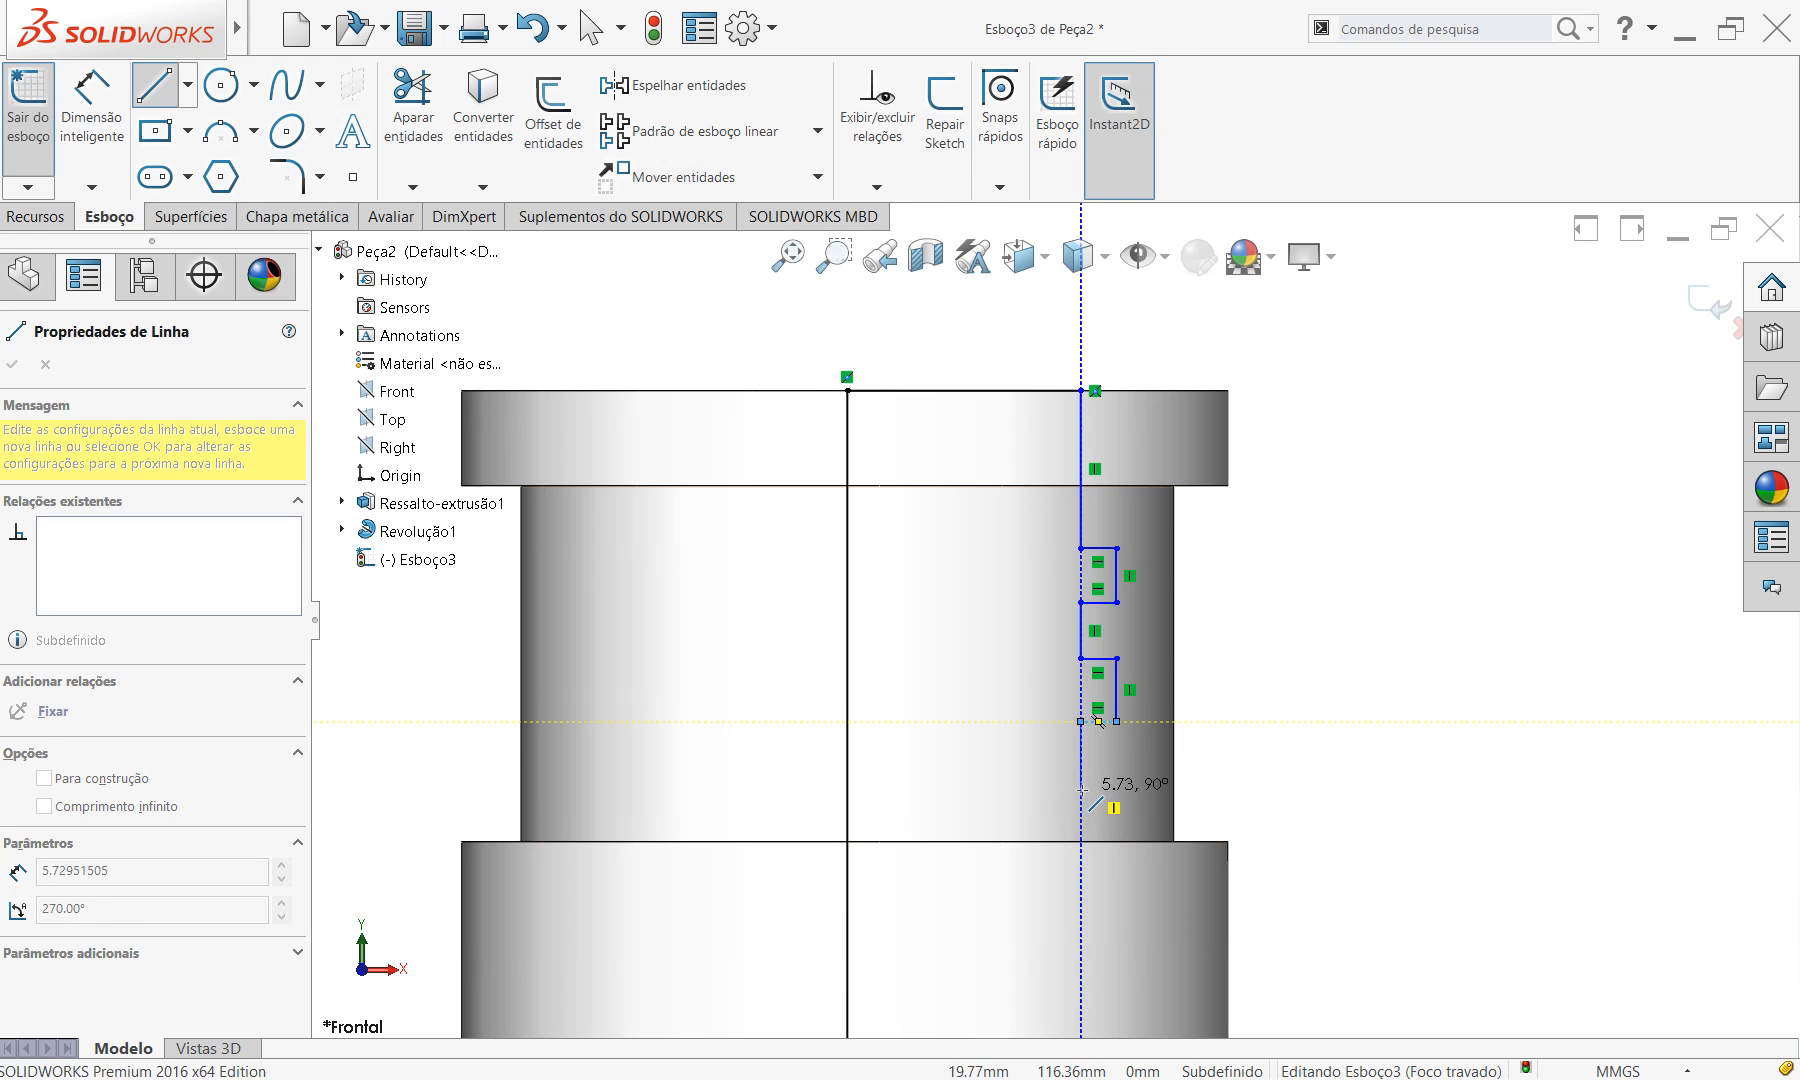
Check the groove layout in the reference drawing and sketch a third groove about 3 mm deep below the other two.
key(alt+Tab)
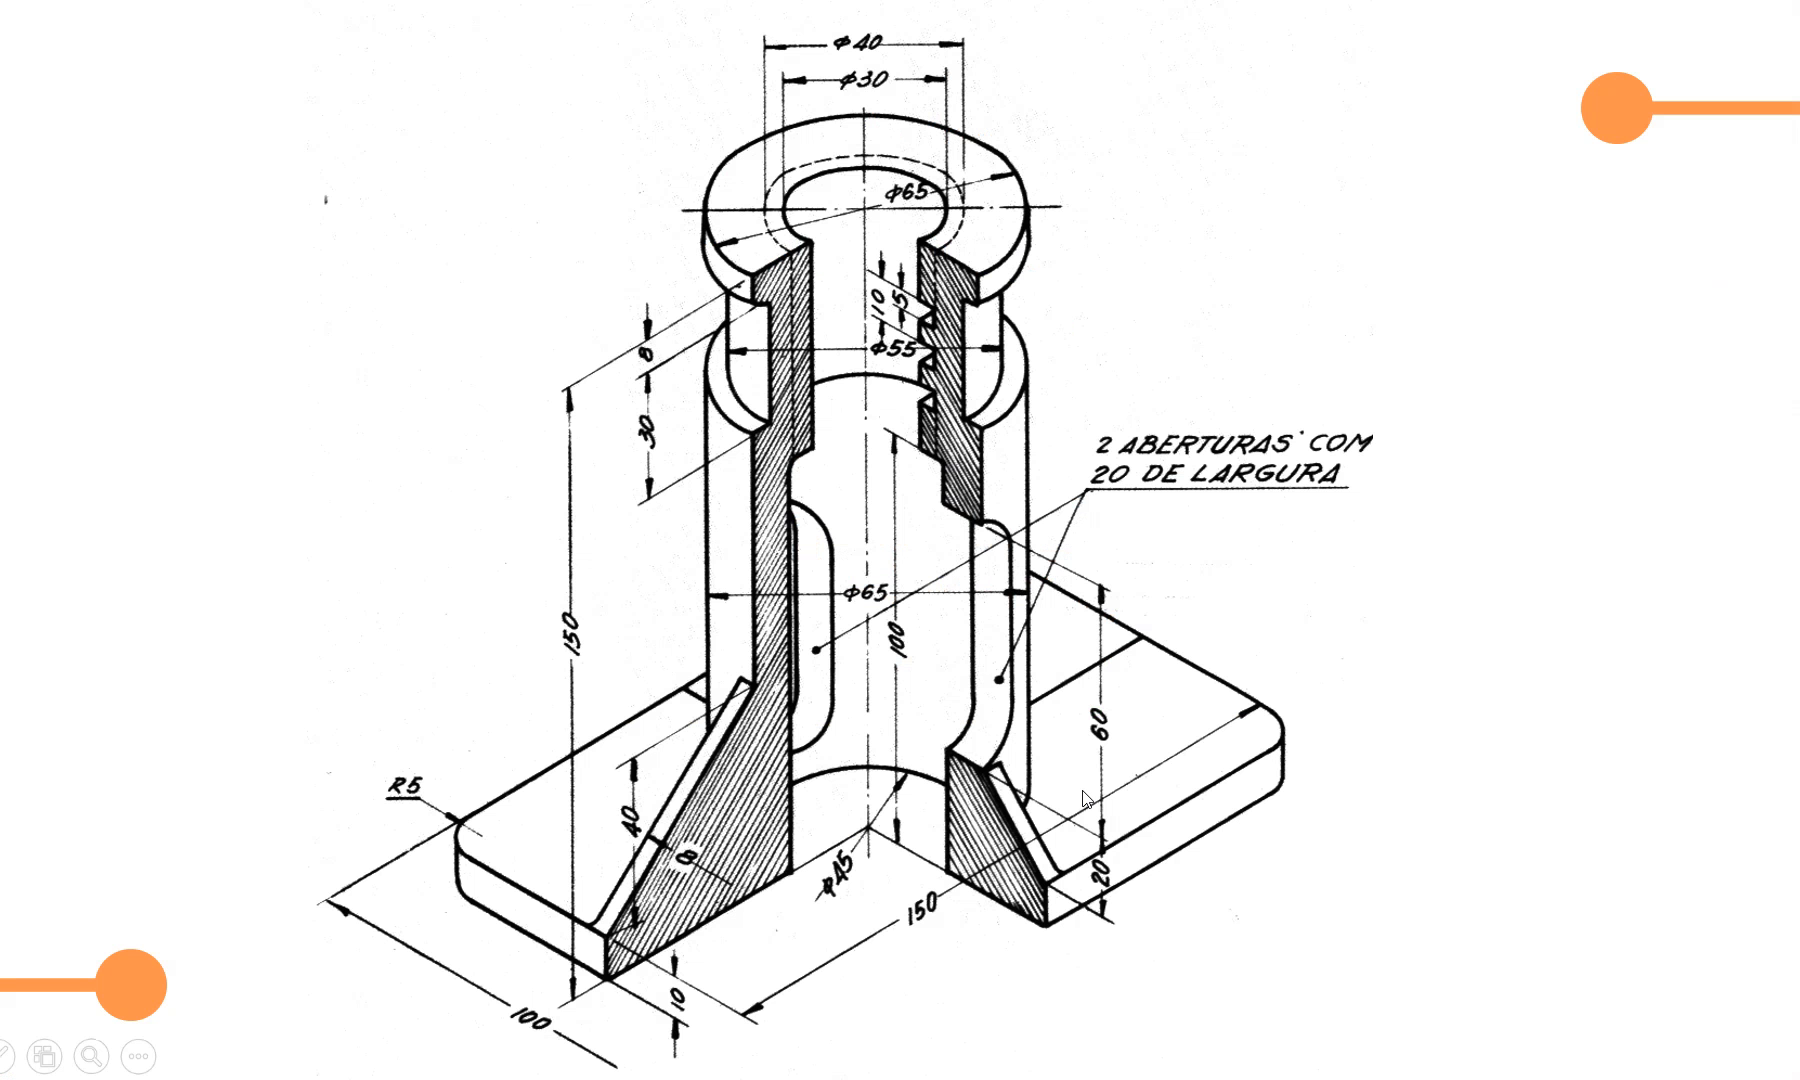
key(alt+Tab)
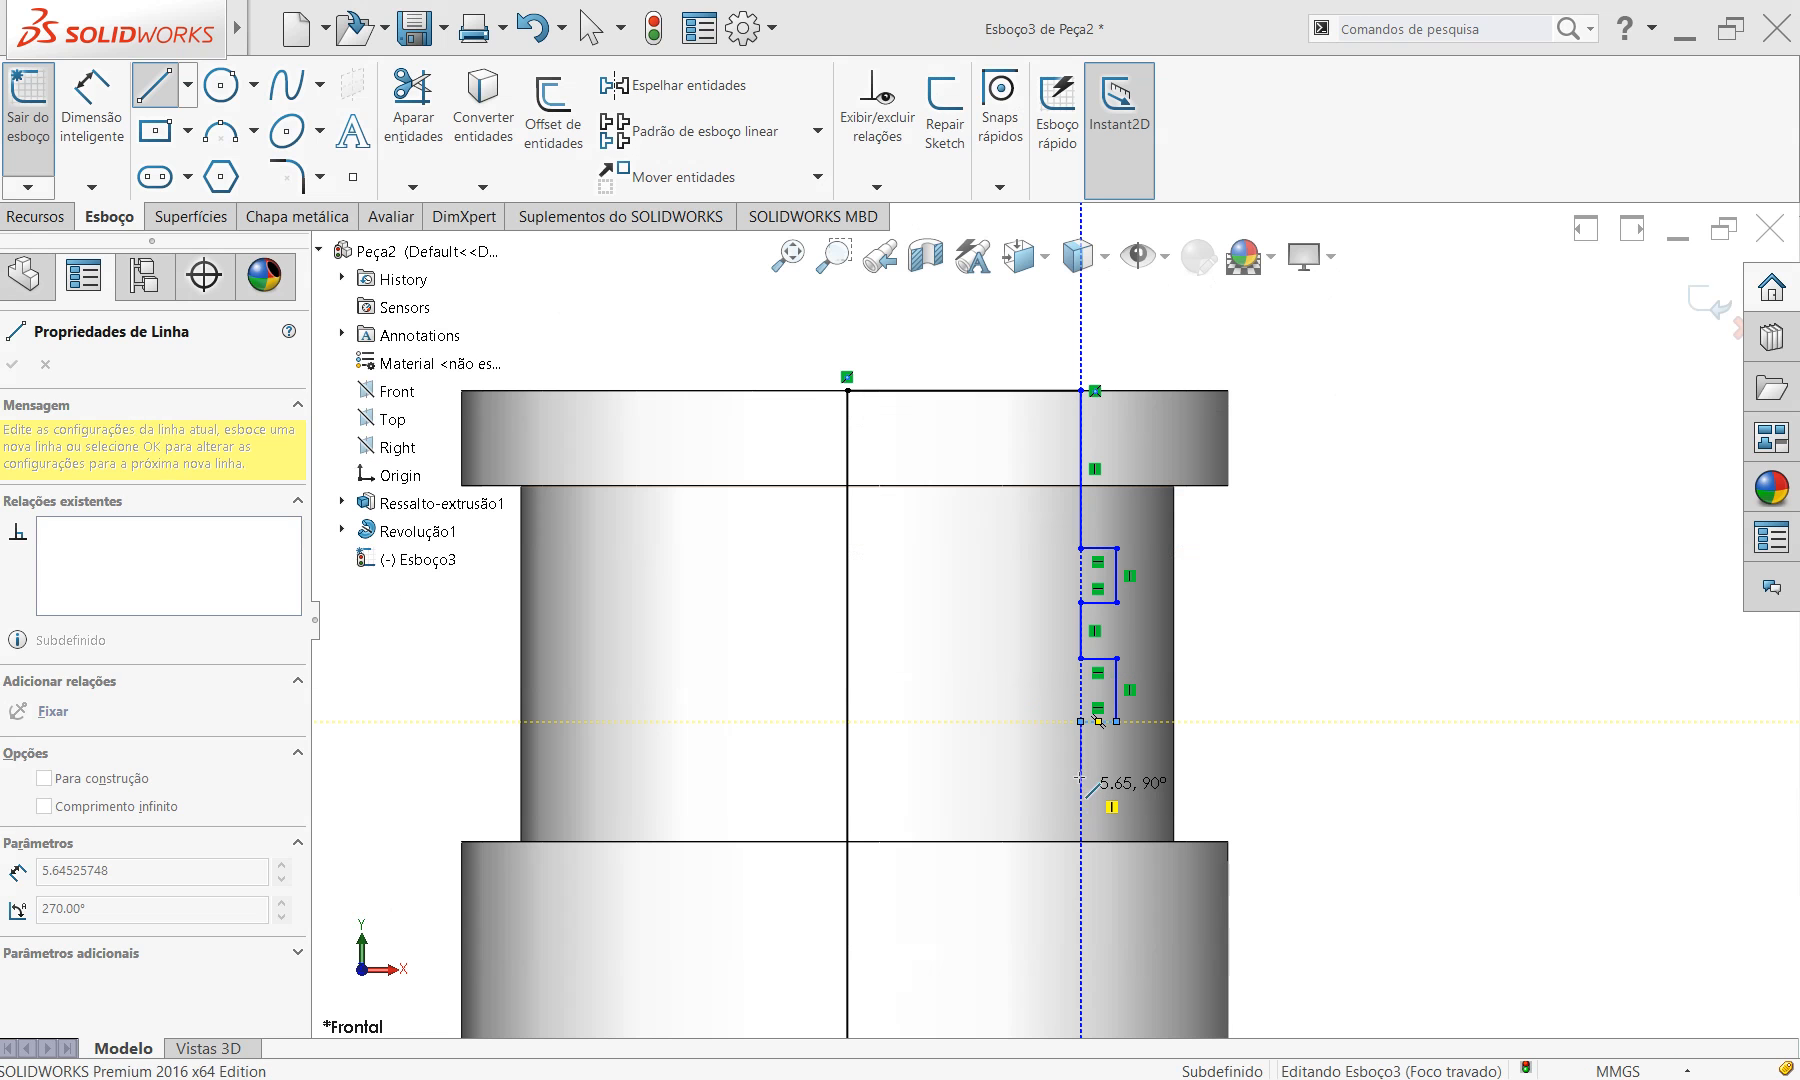
click(1081, 783)
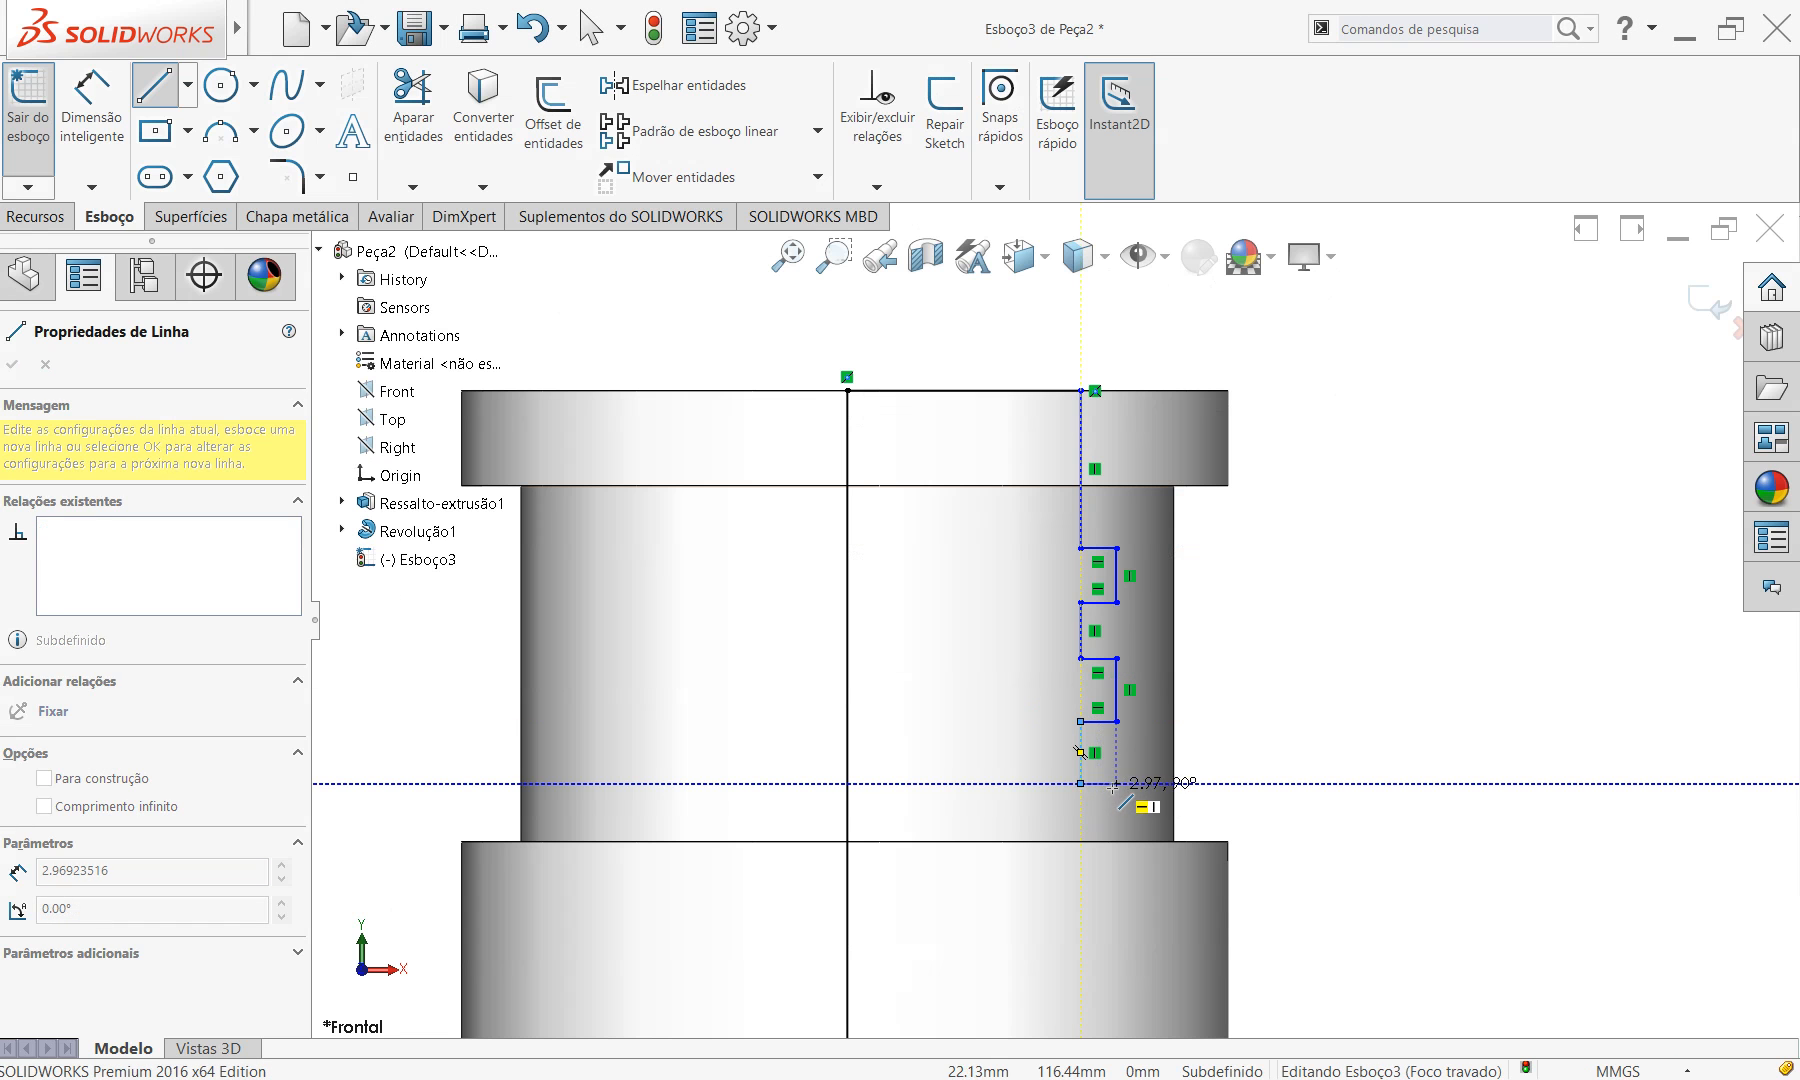
click(1116, 784)
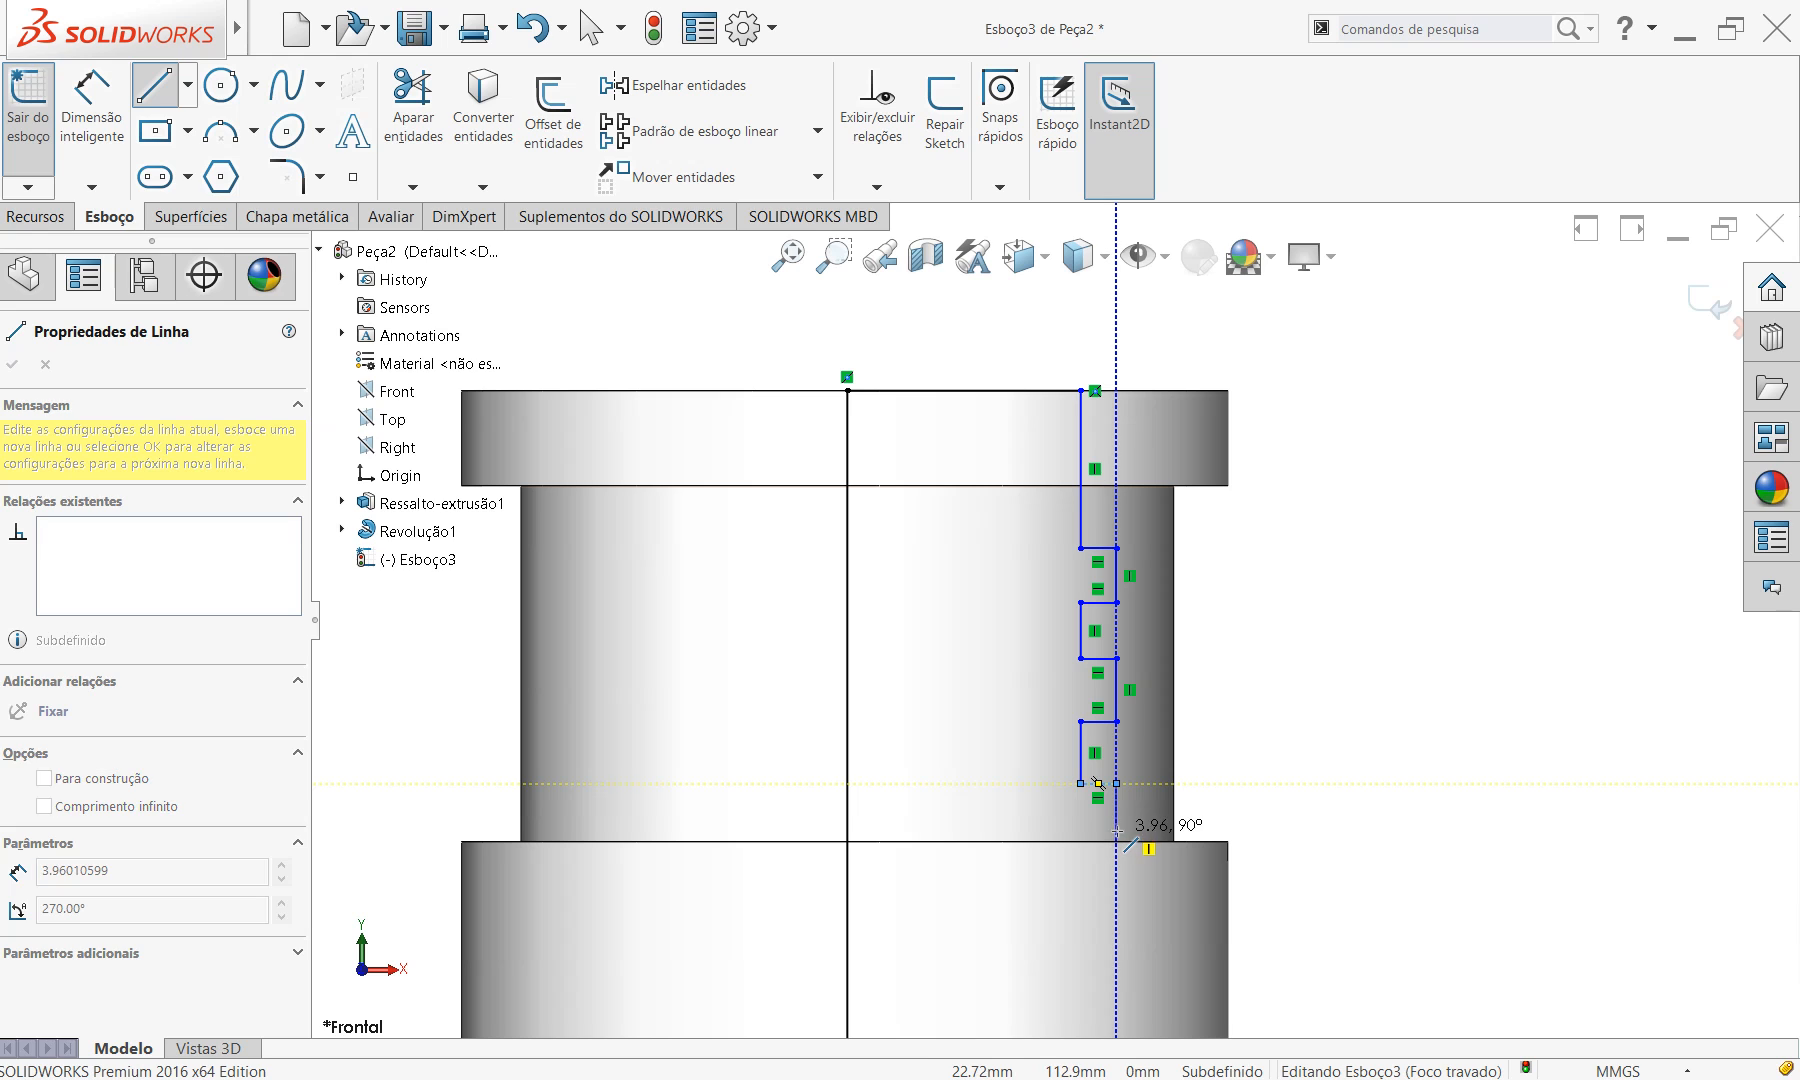
click(1116, 828)
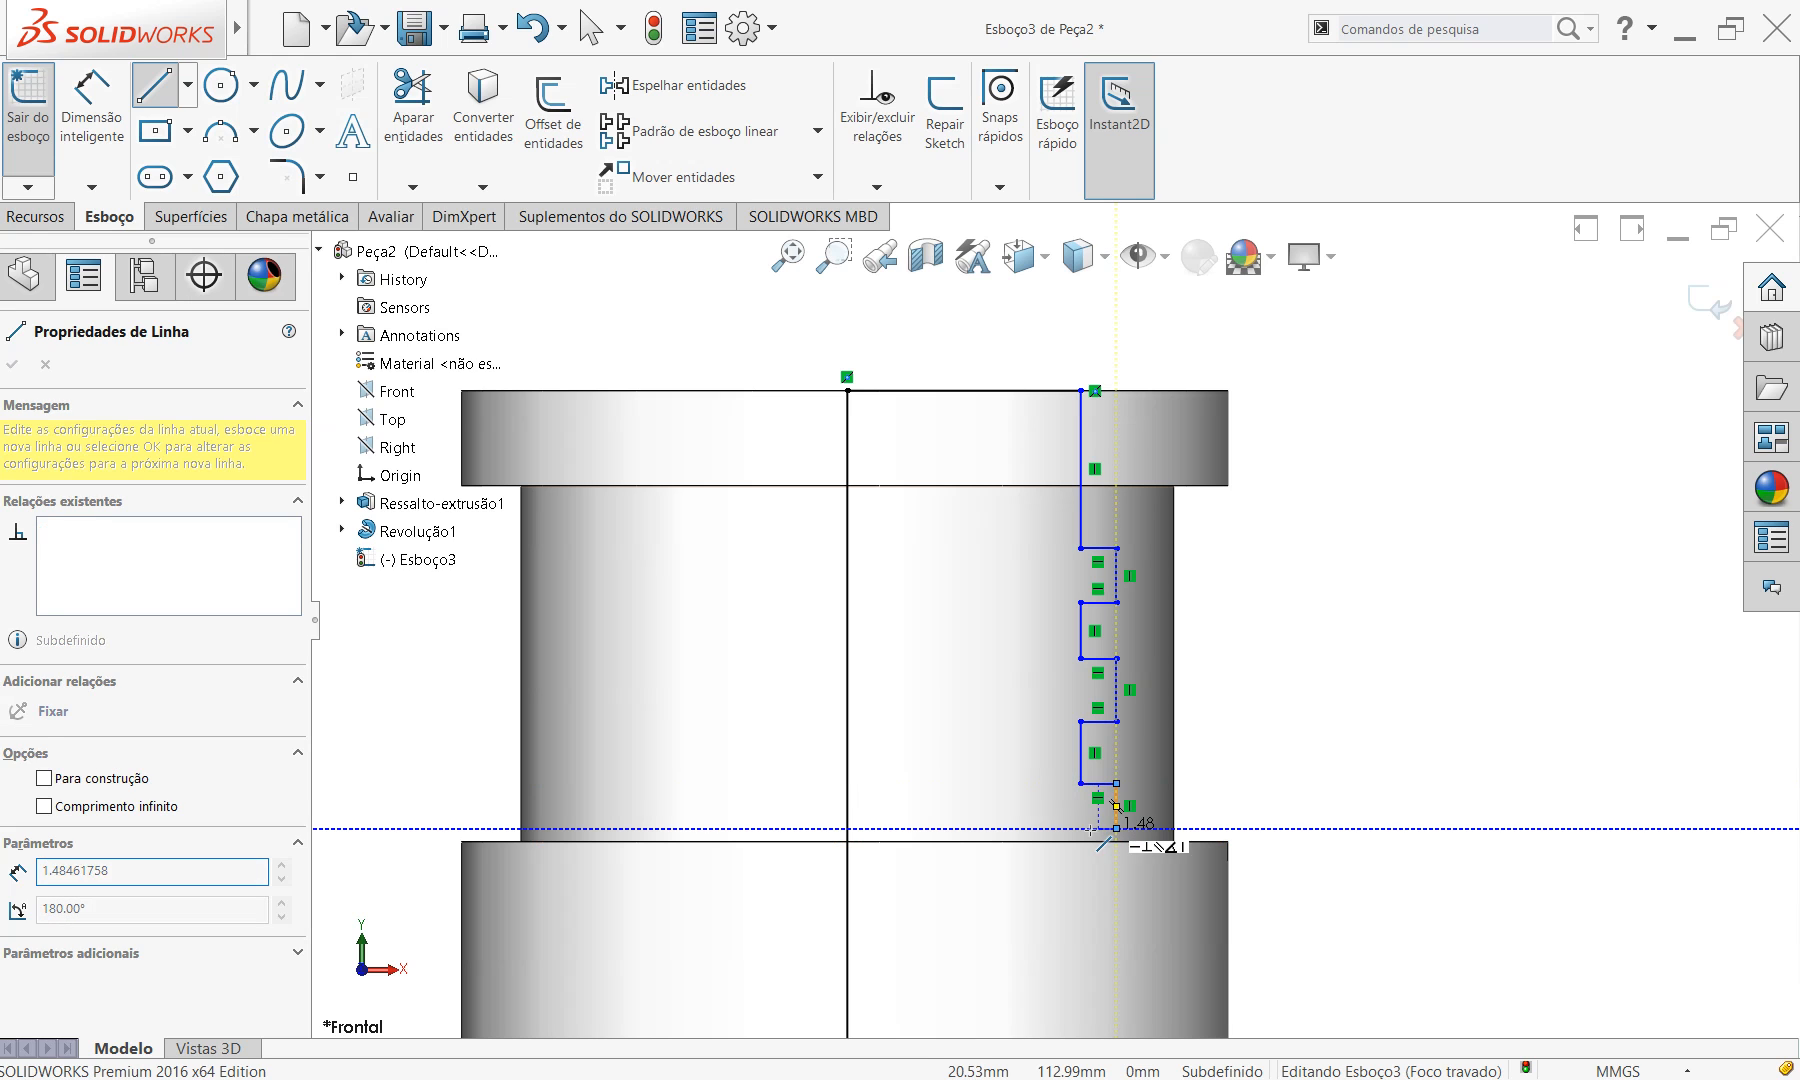
click(1080, 828)
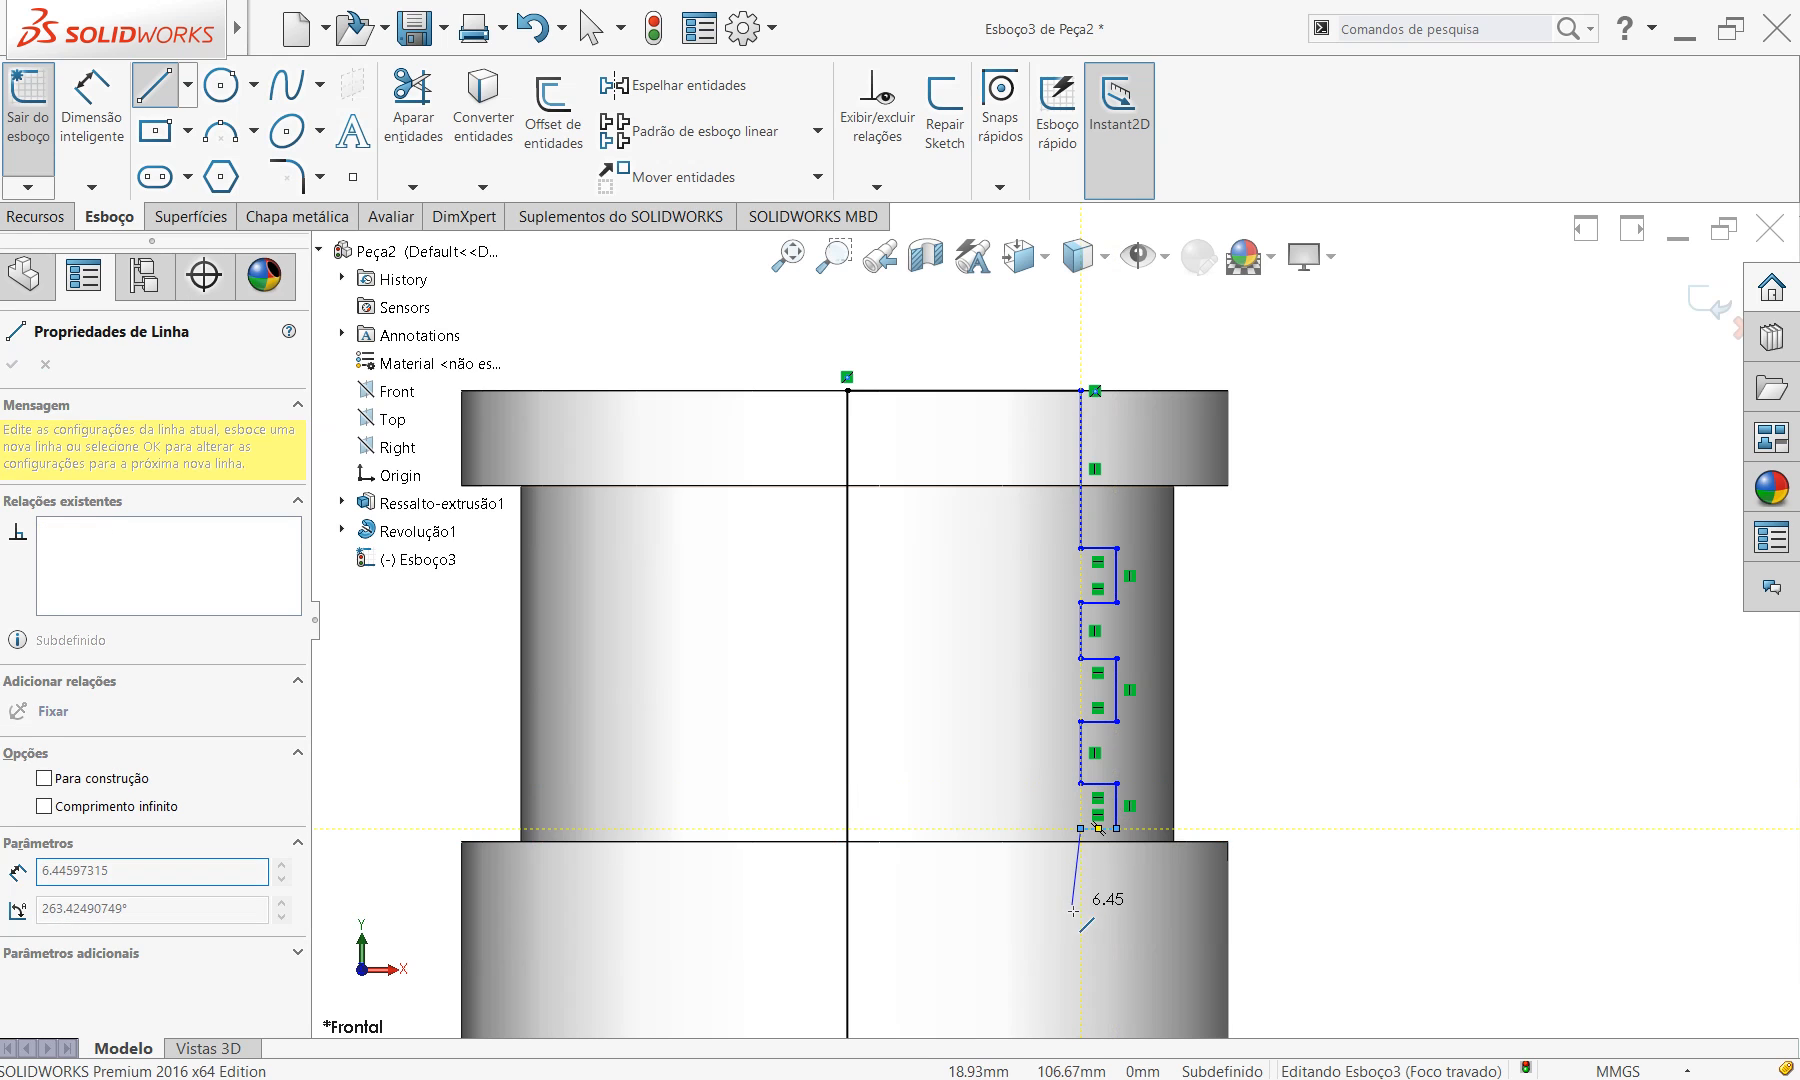
Extend the bore wall below the grooves, stepping it outward about 4.7 mm and running it about 89 mm down to the base plate's upper edge.
click(1080, 1000)
double_click(1136, 1000)
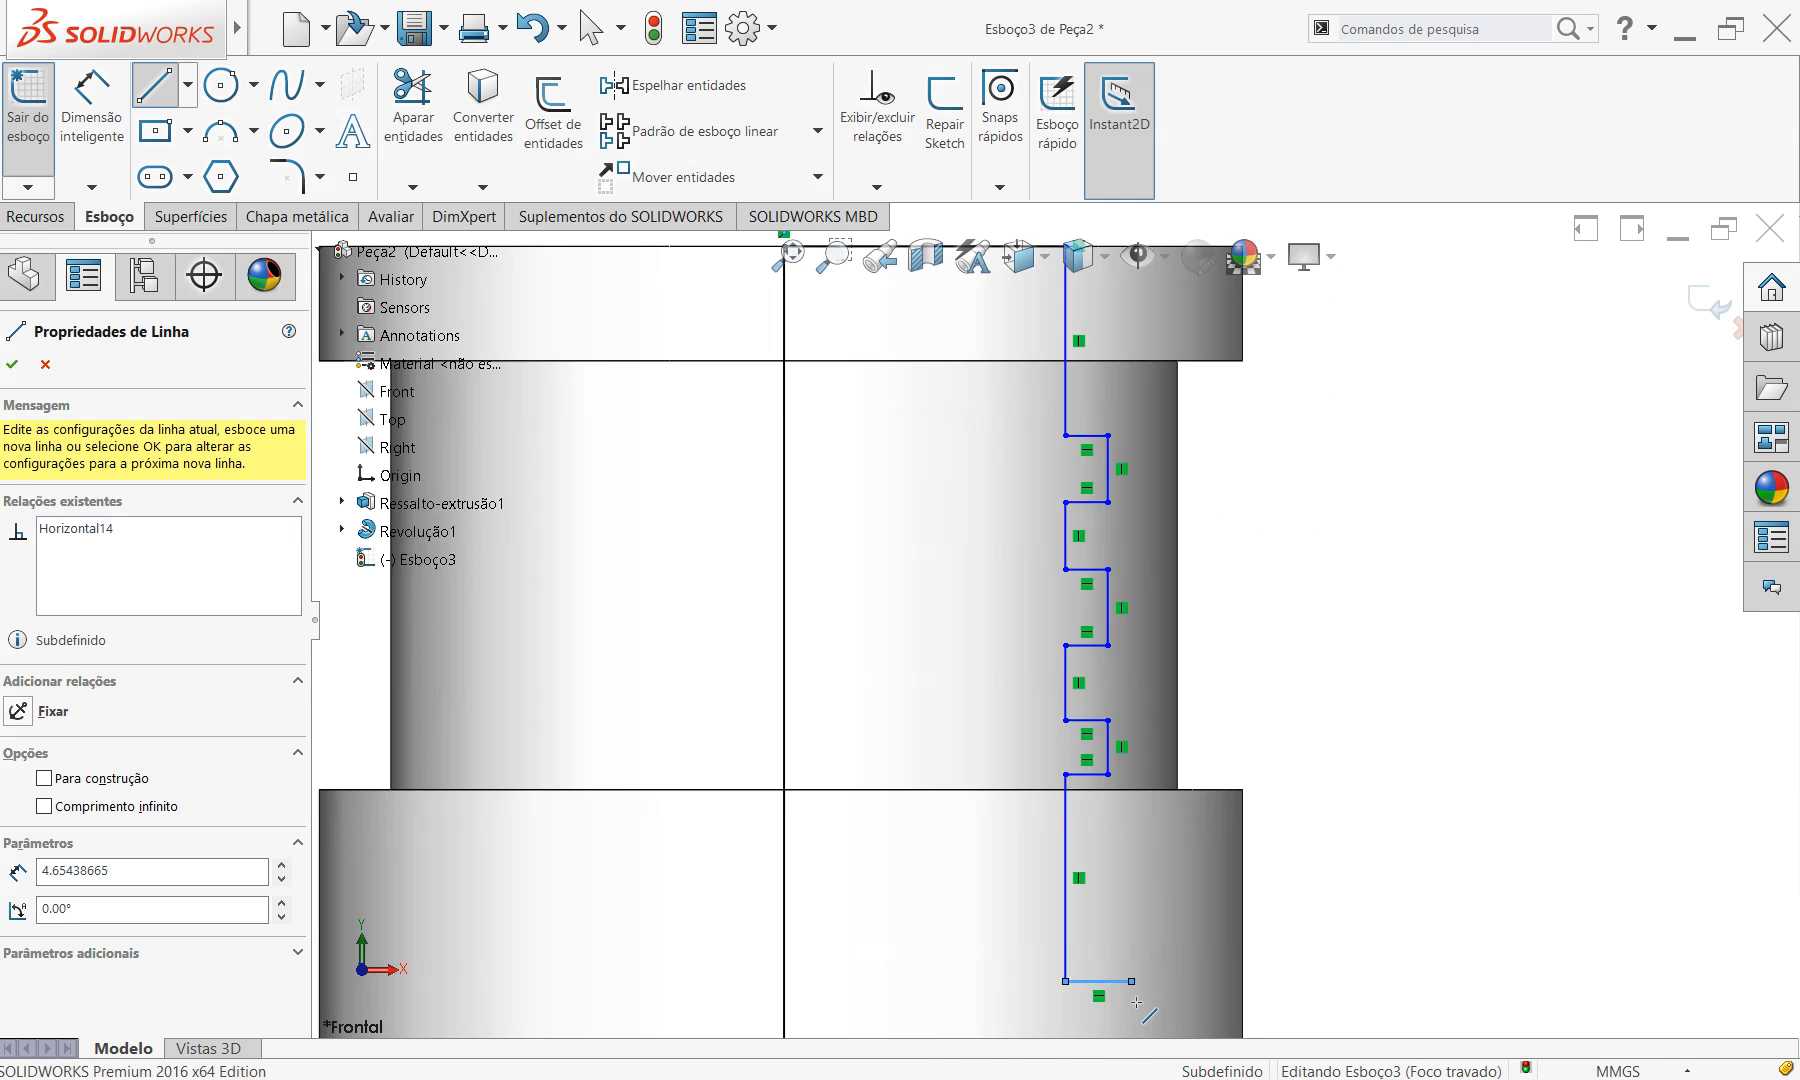
scroll(1093, 964, up, 3)
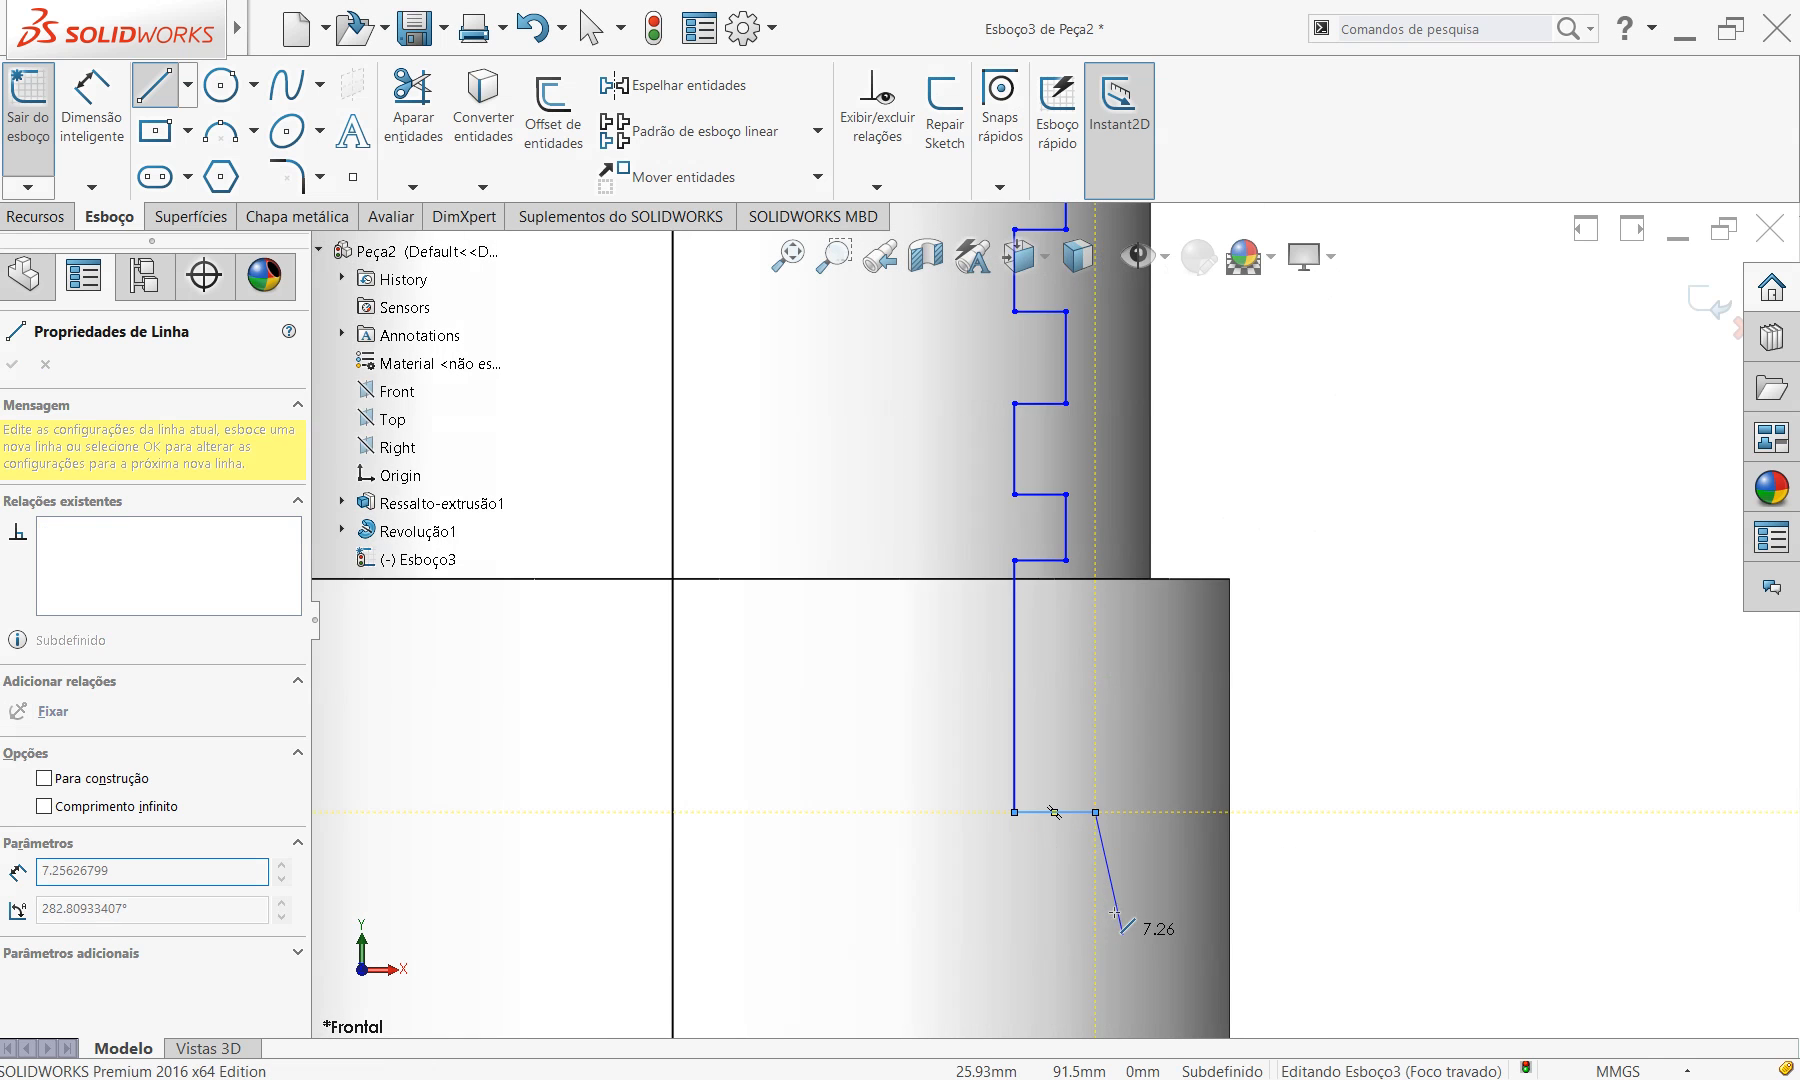
scroll(1107, 876, up, 5)
scroll(1060, 830, down, 4)
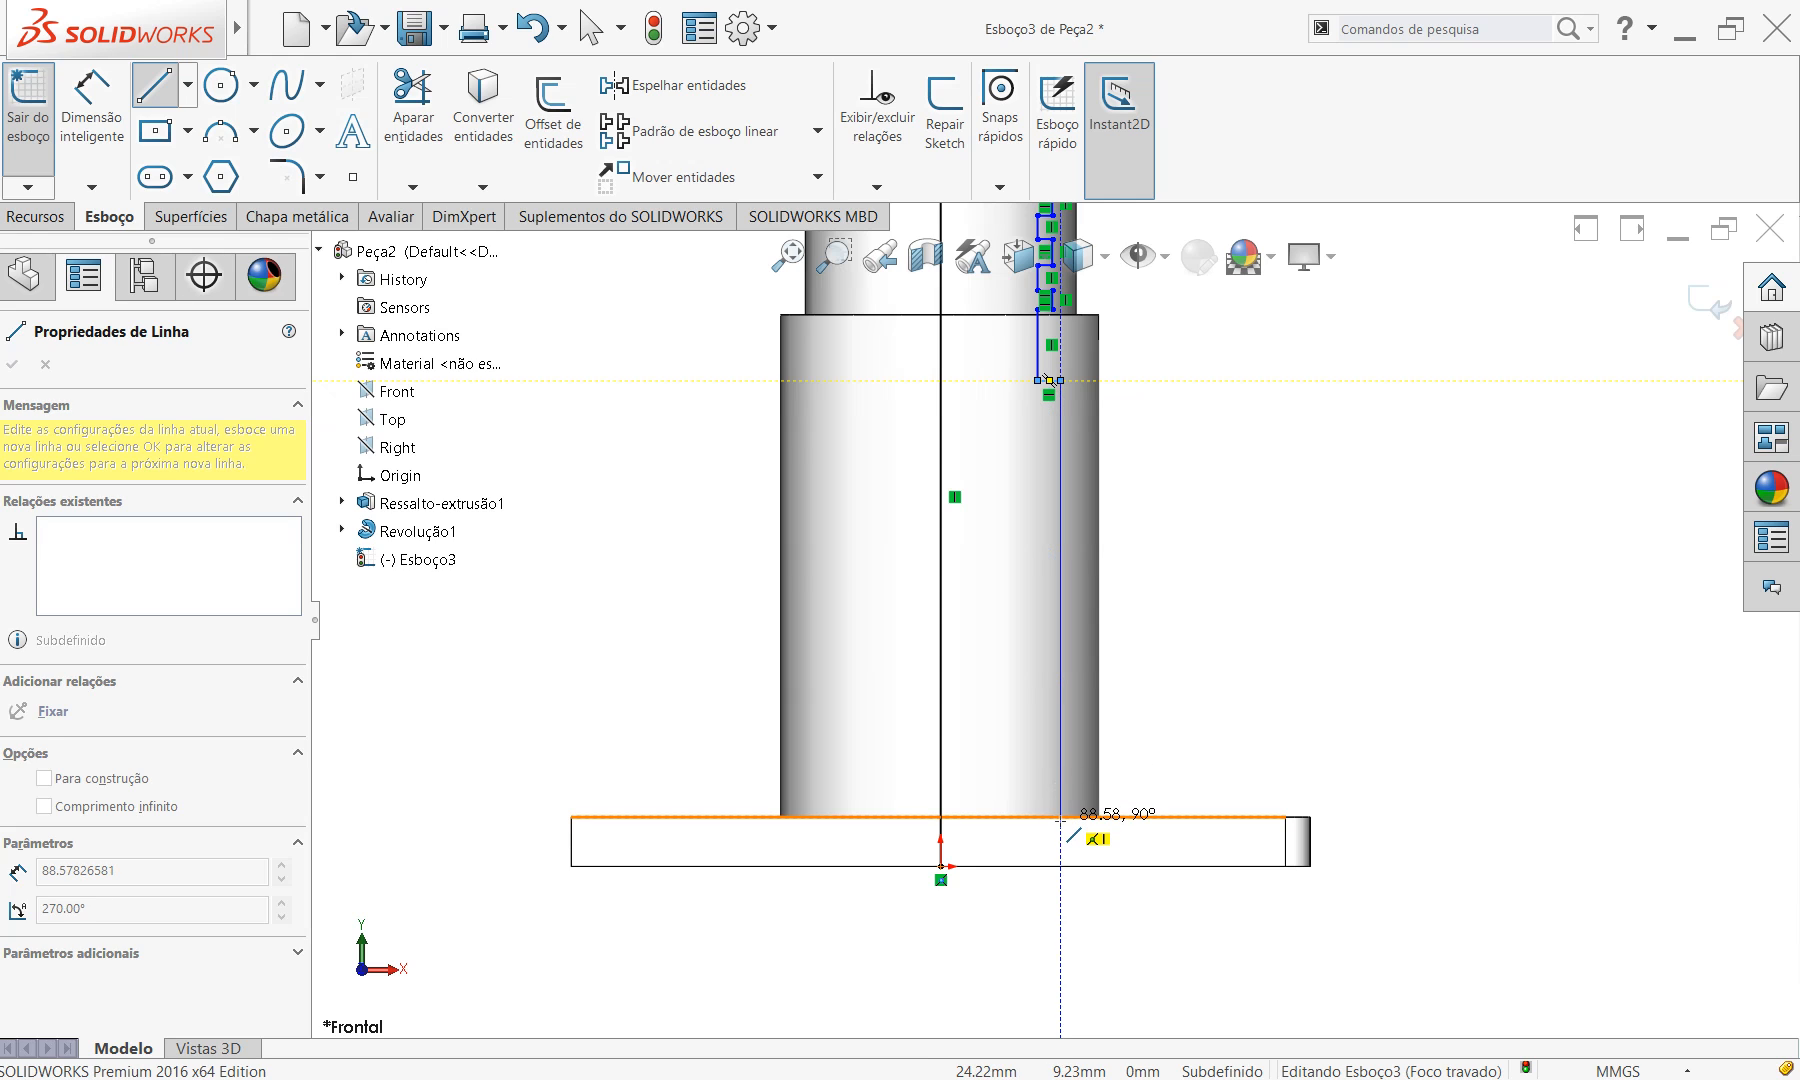
click(1060, 818)
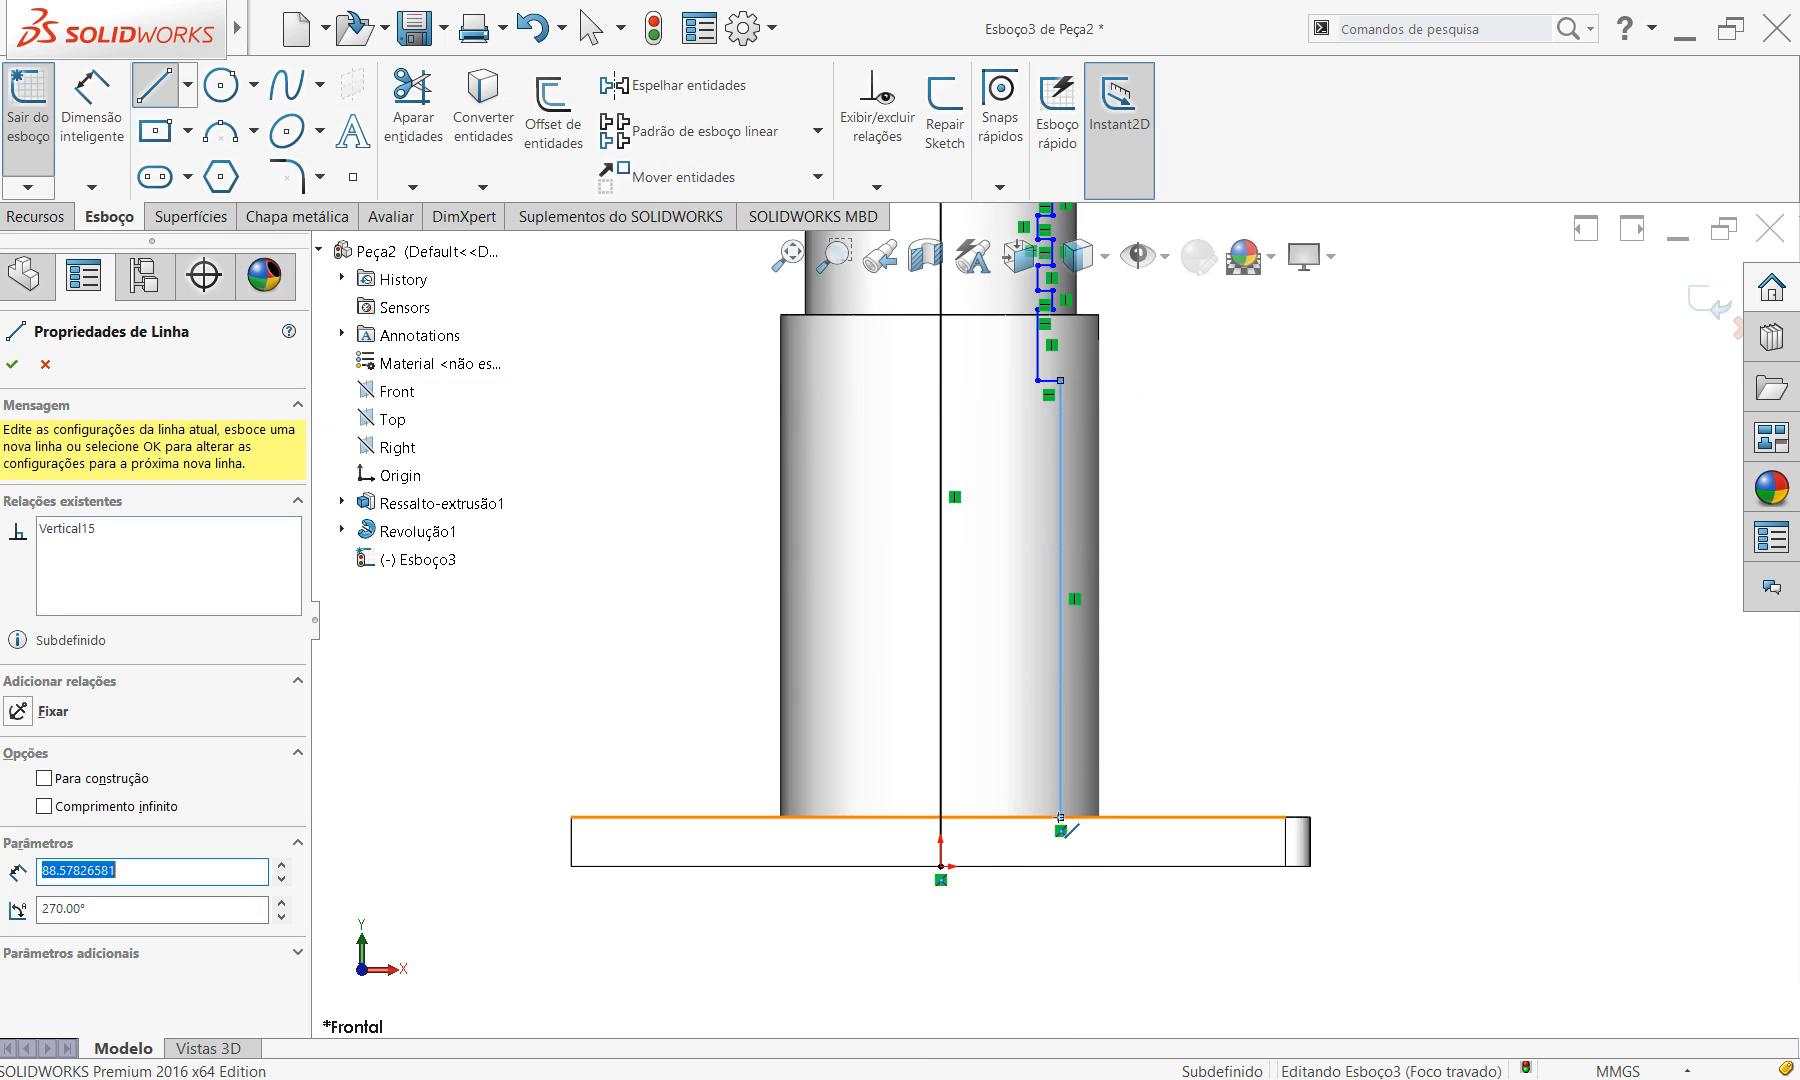
Close the bore profile with a horizontal line back to the vertical axis and end the line sketching.
click(940, 818)
right_click(1270, 600)
click(1340, 655)
key(Escape)
scroll(1060, 600, up, 2)
scroll(1100, 340, down, 3)
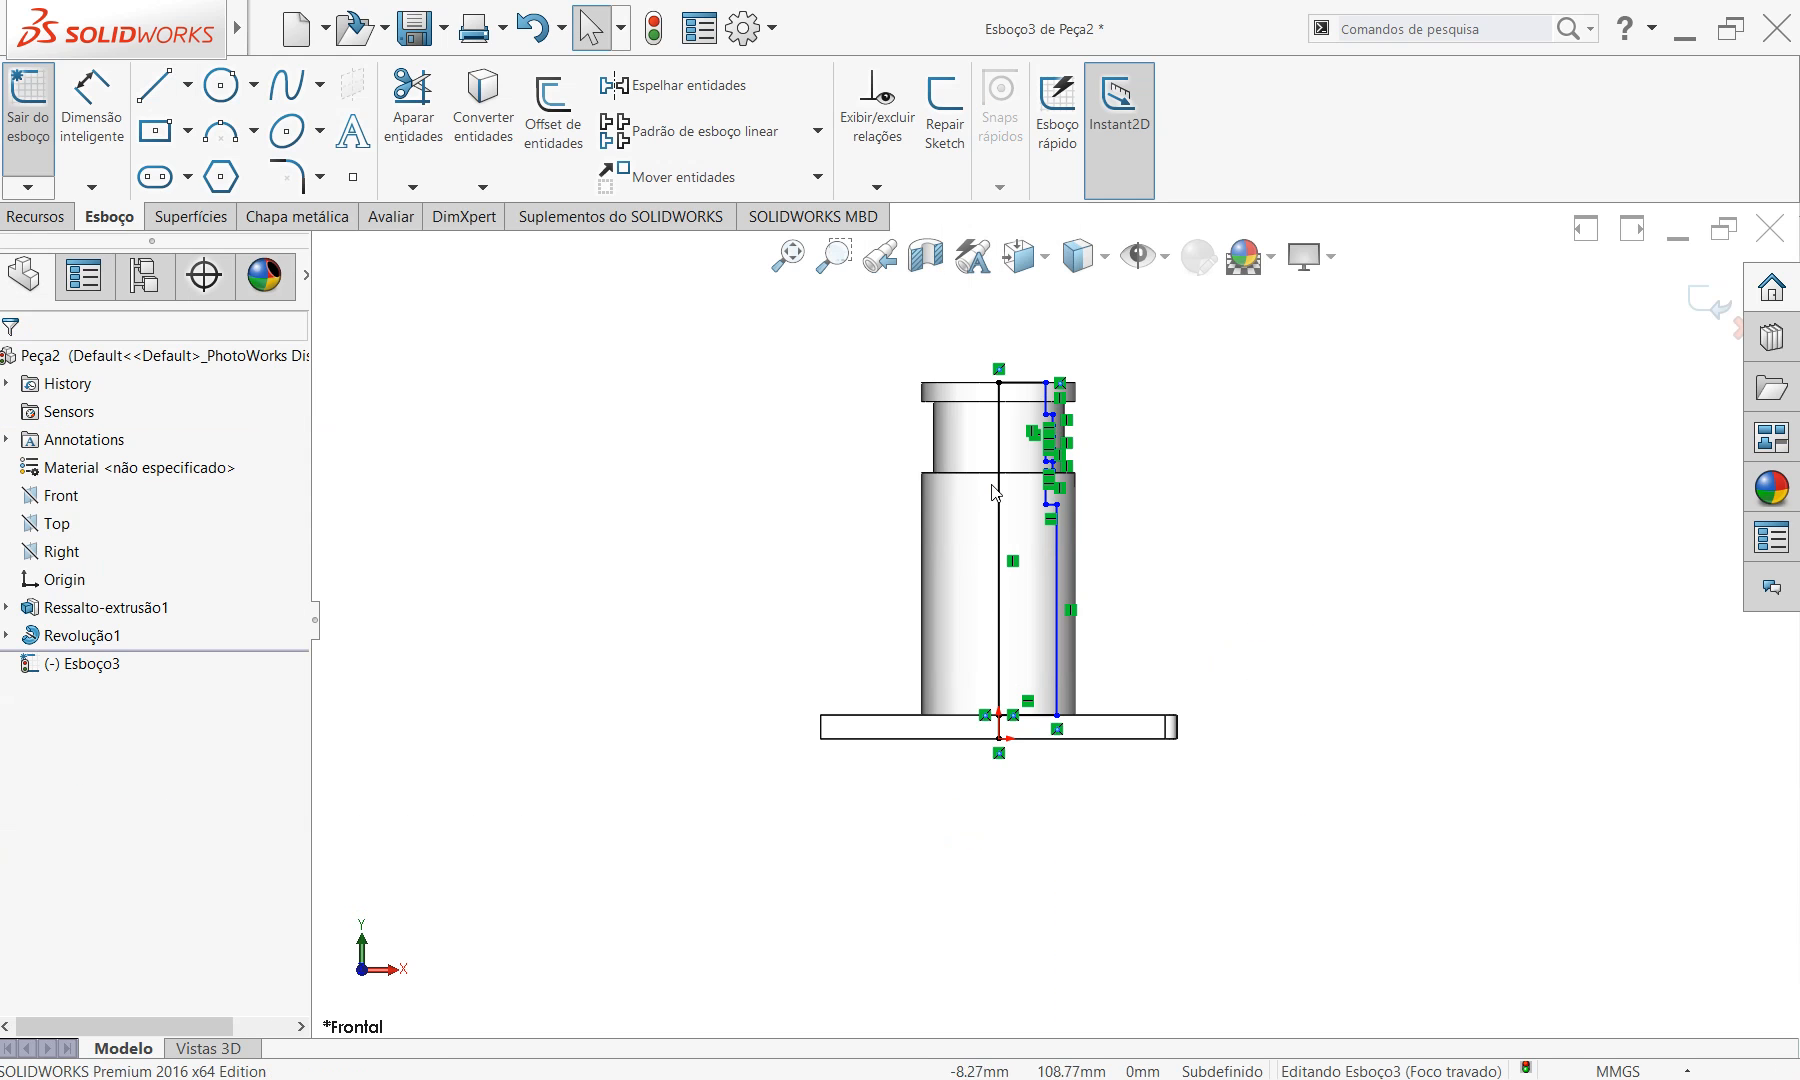
scroll(1127, 344, down, 2)
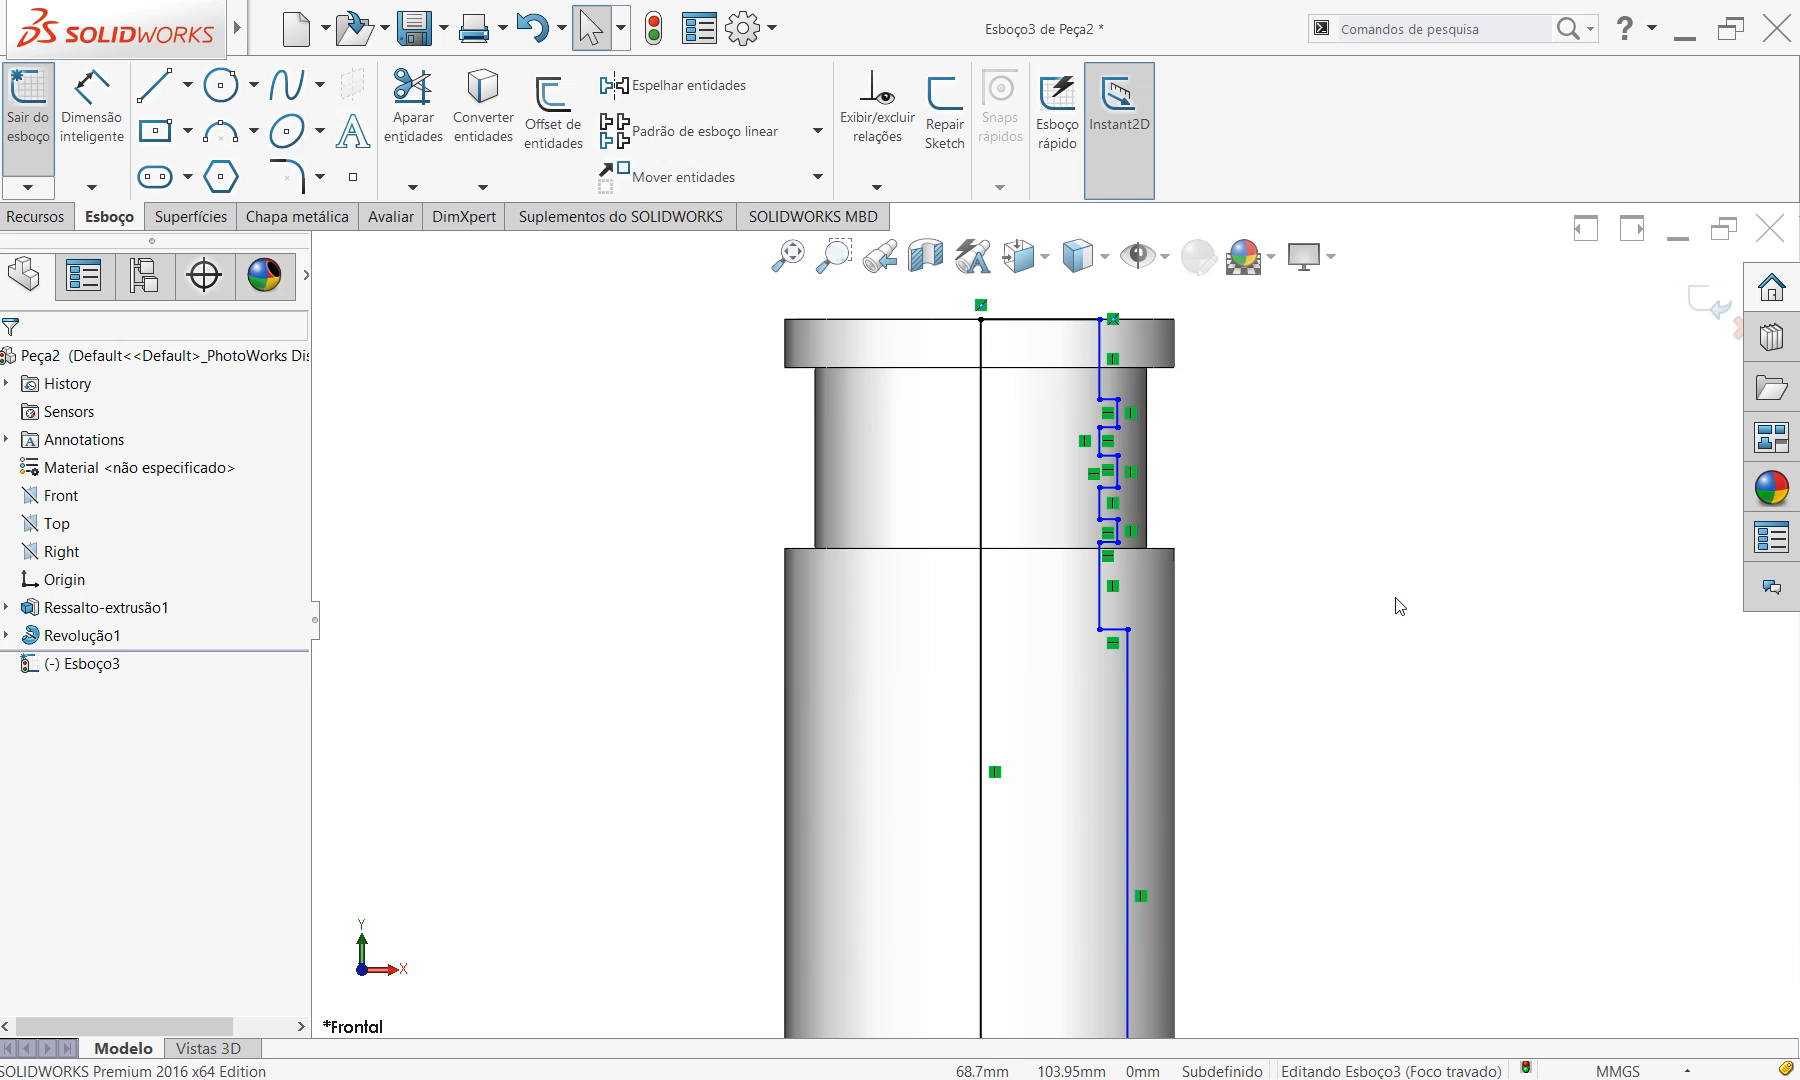
Check the bore diameters in the reference drawing and dimension the topmost groove's depth to 5 mm.
key(alt+Tab)
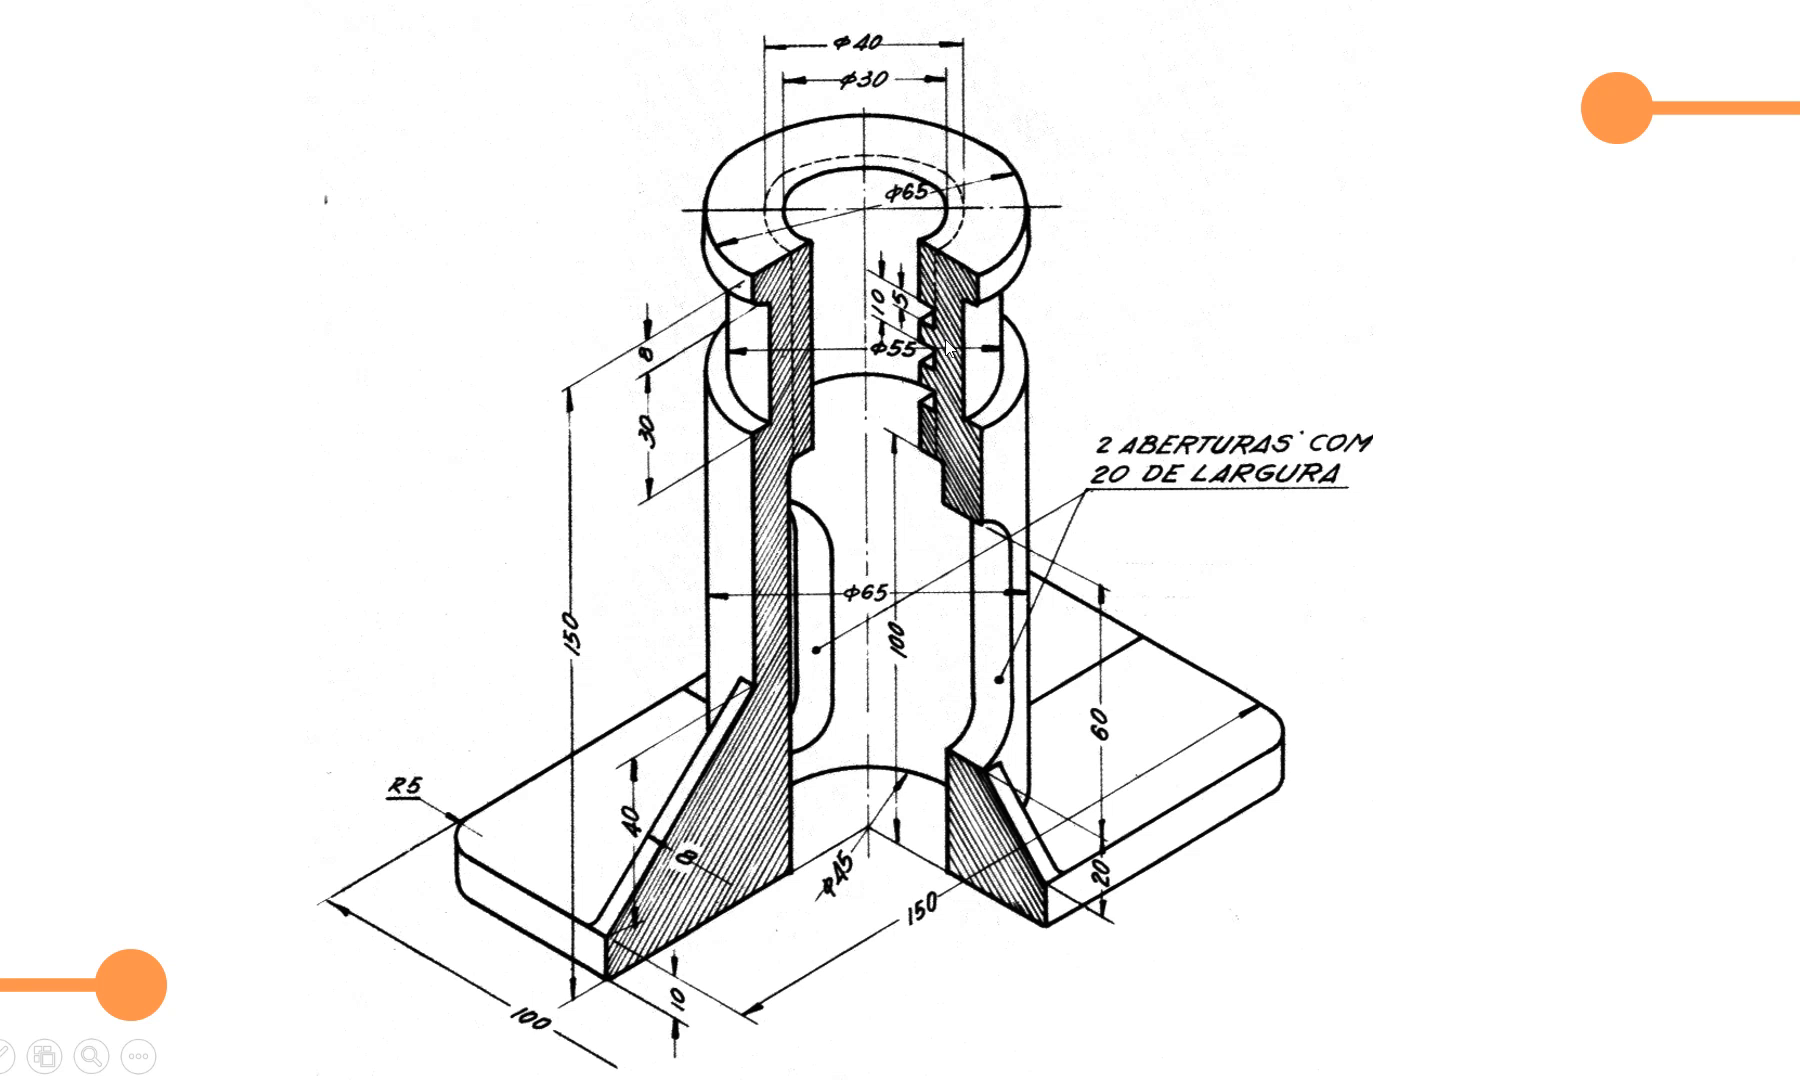
key(alt+Tab)
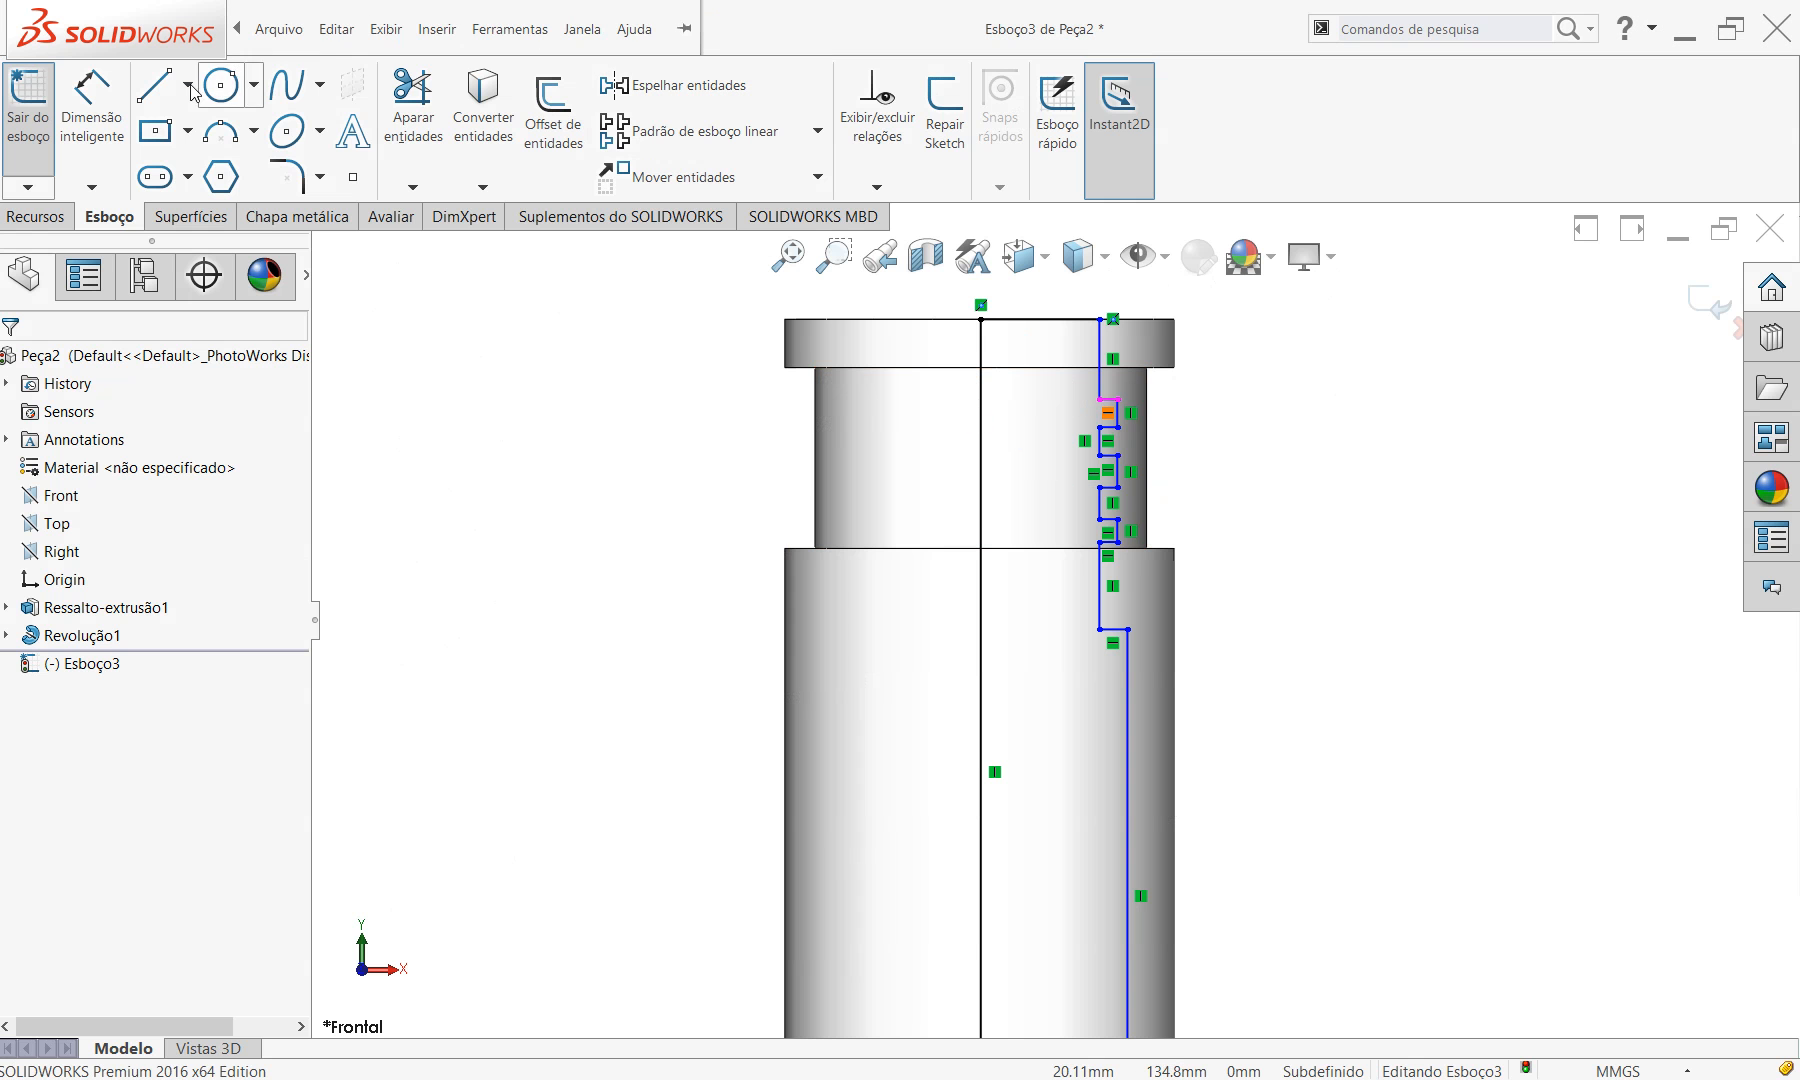
click(91, 105)
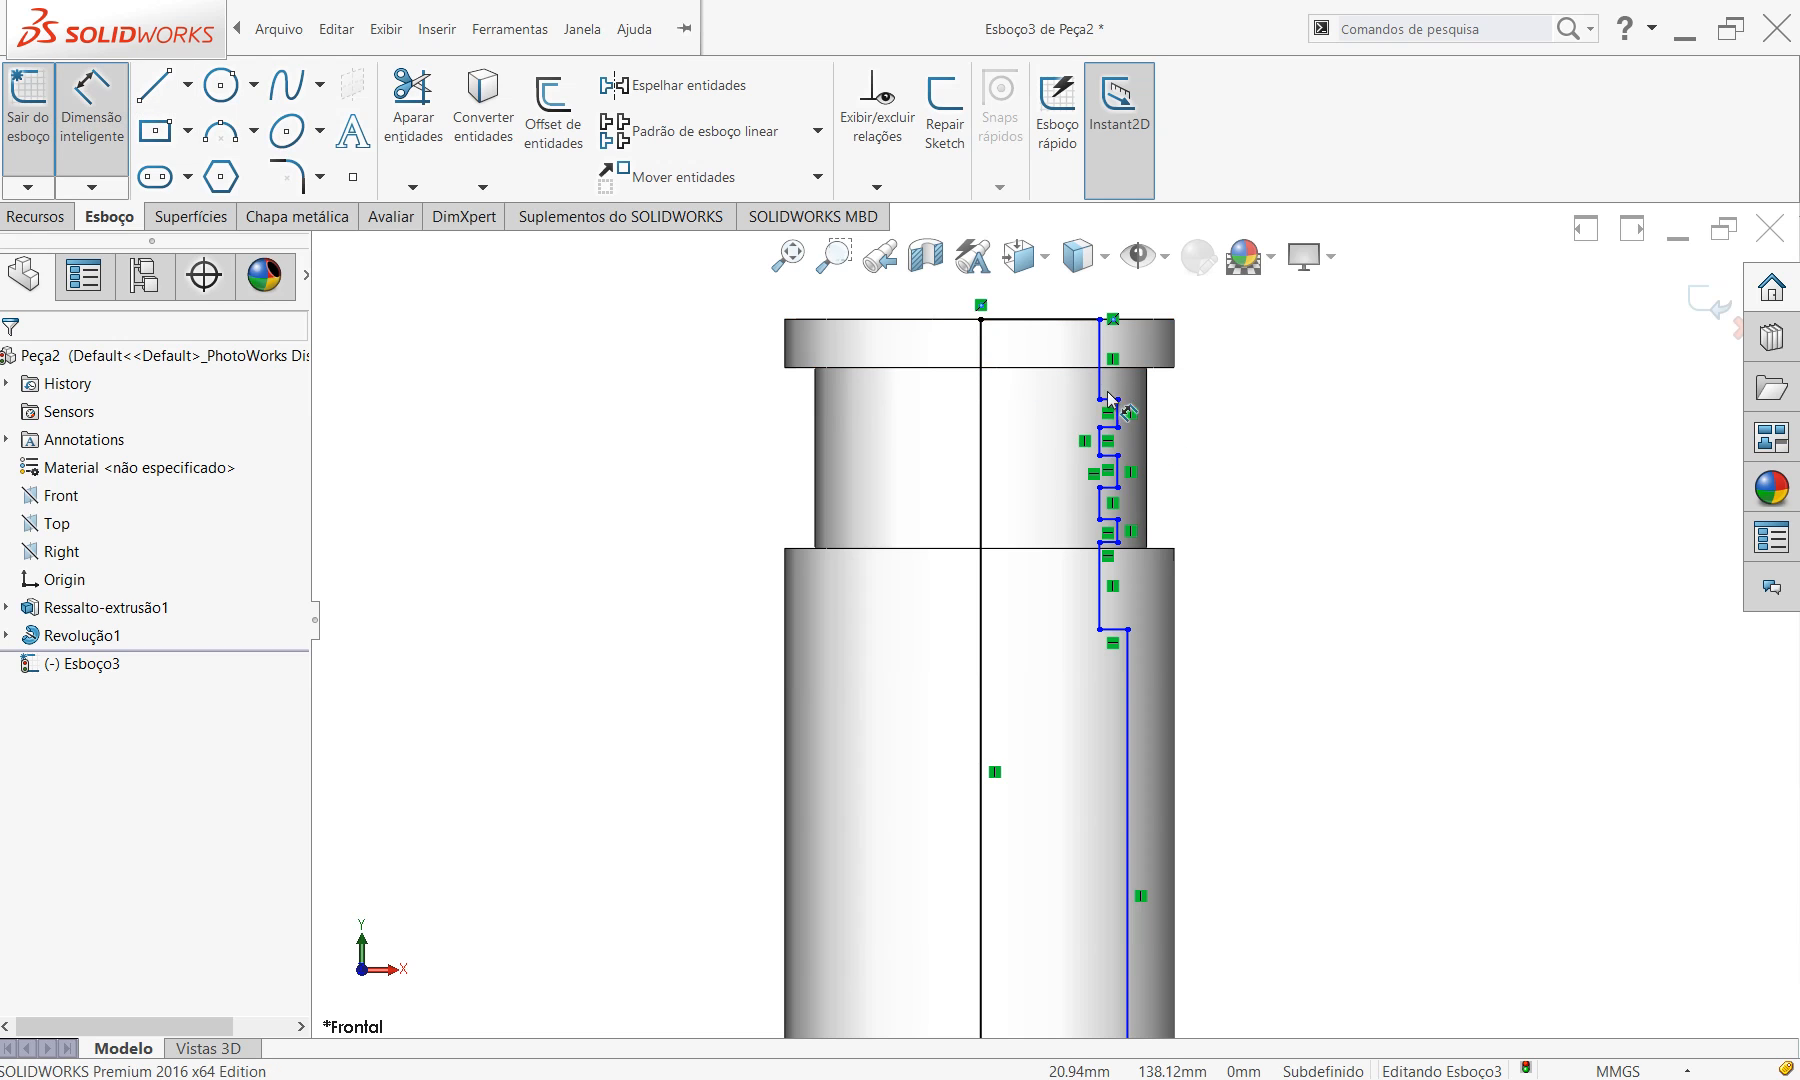
scroll(1112, 410, up, 3)
scroll(1117, 422, down, 4)
scroll(1062, 688, up, 2)
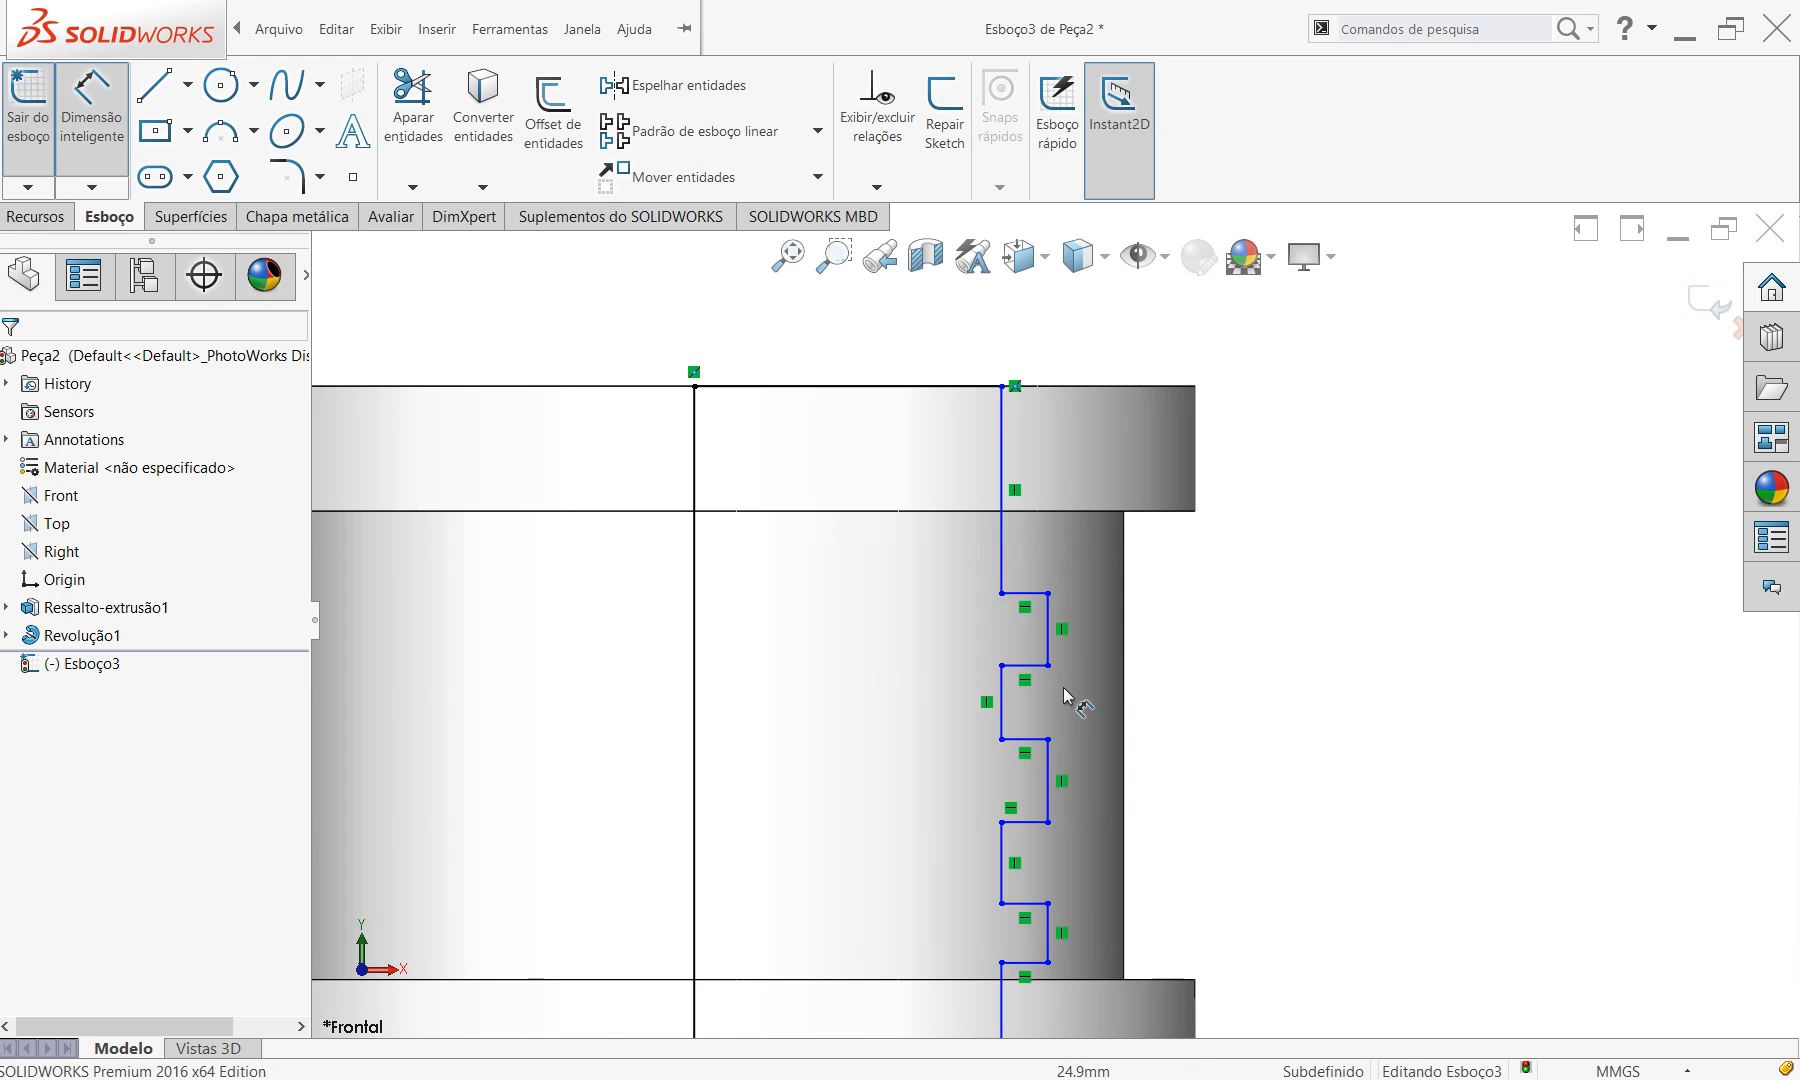
scroll(892, 775, down, 3)
scroll(924, 750, up, 3)
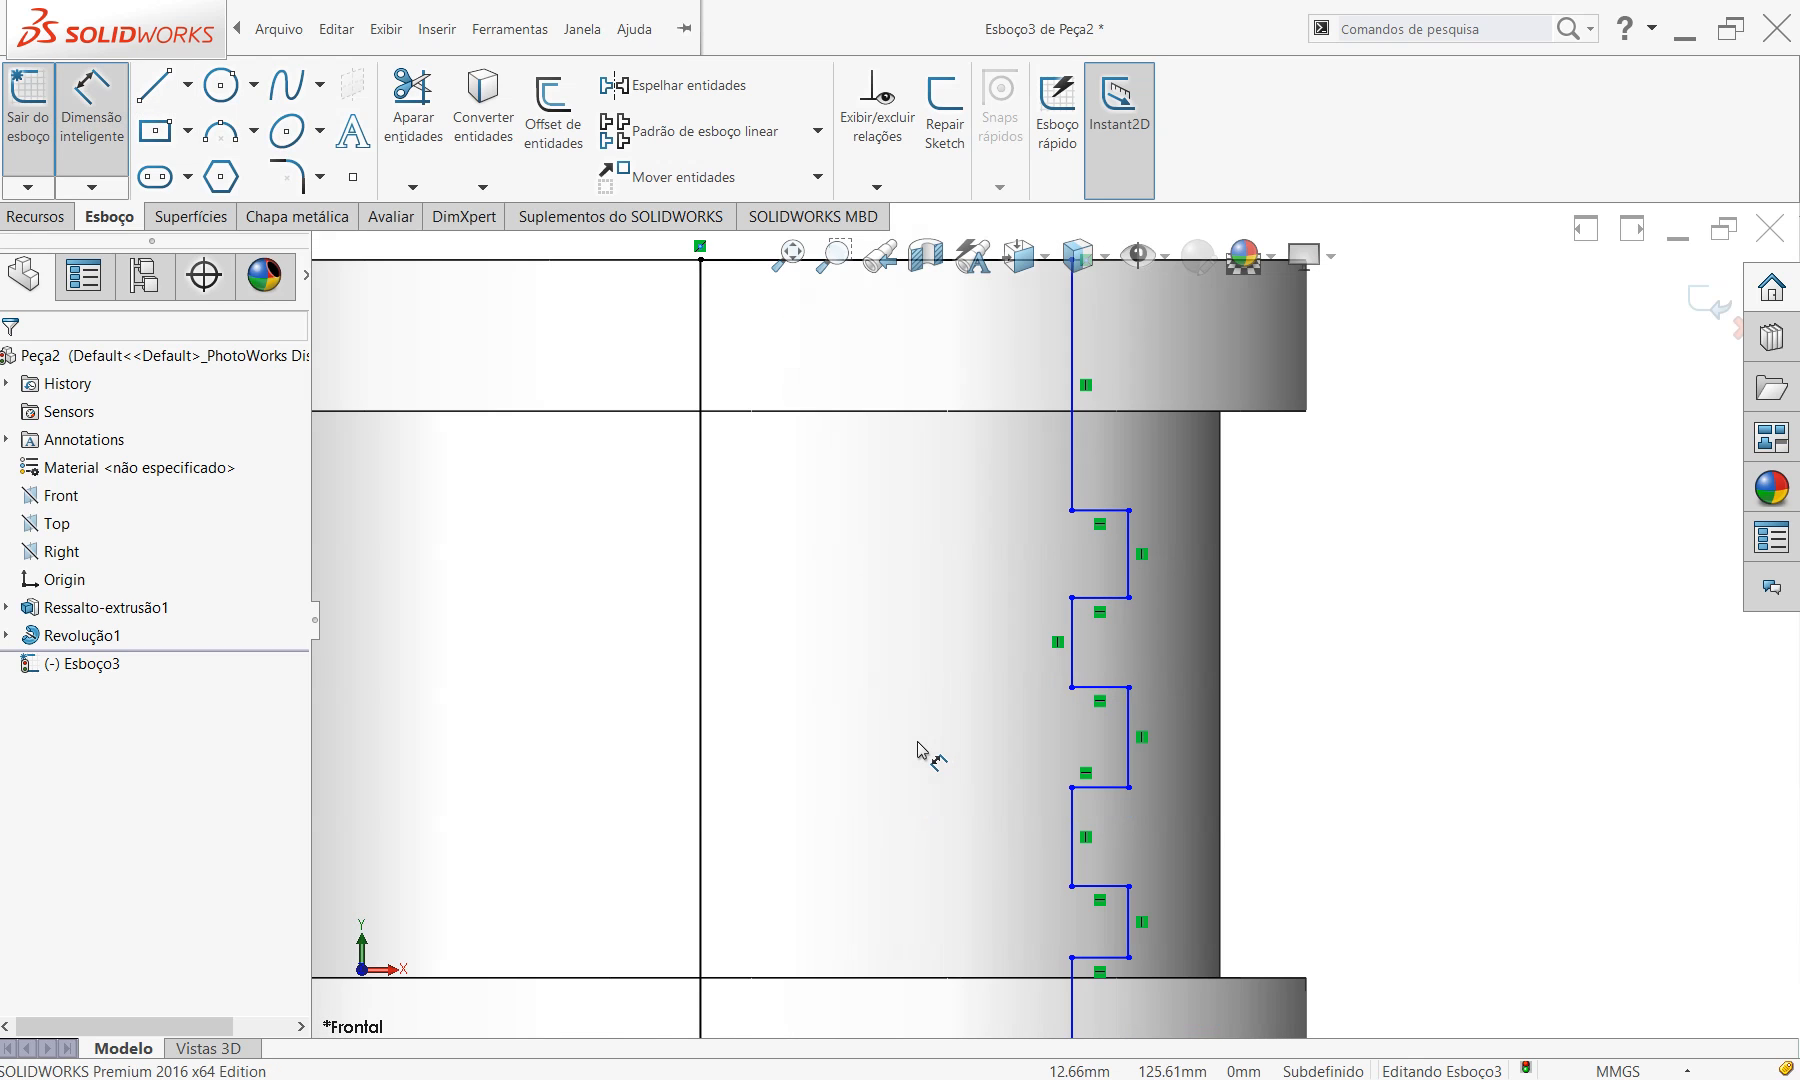
click(1130, 545)
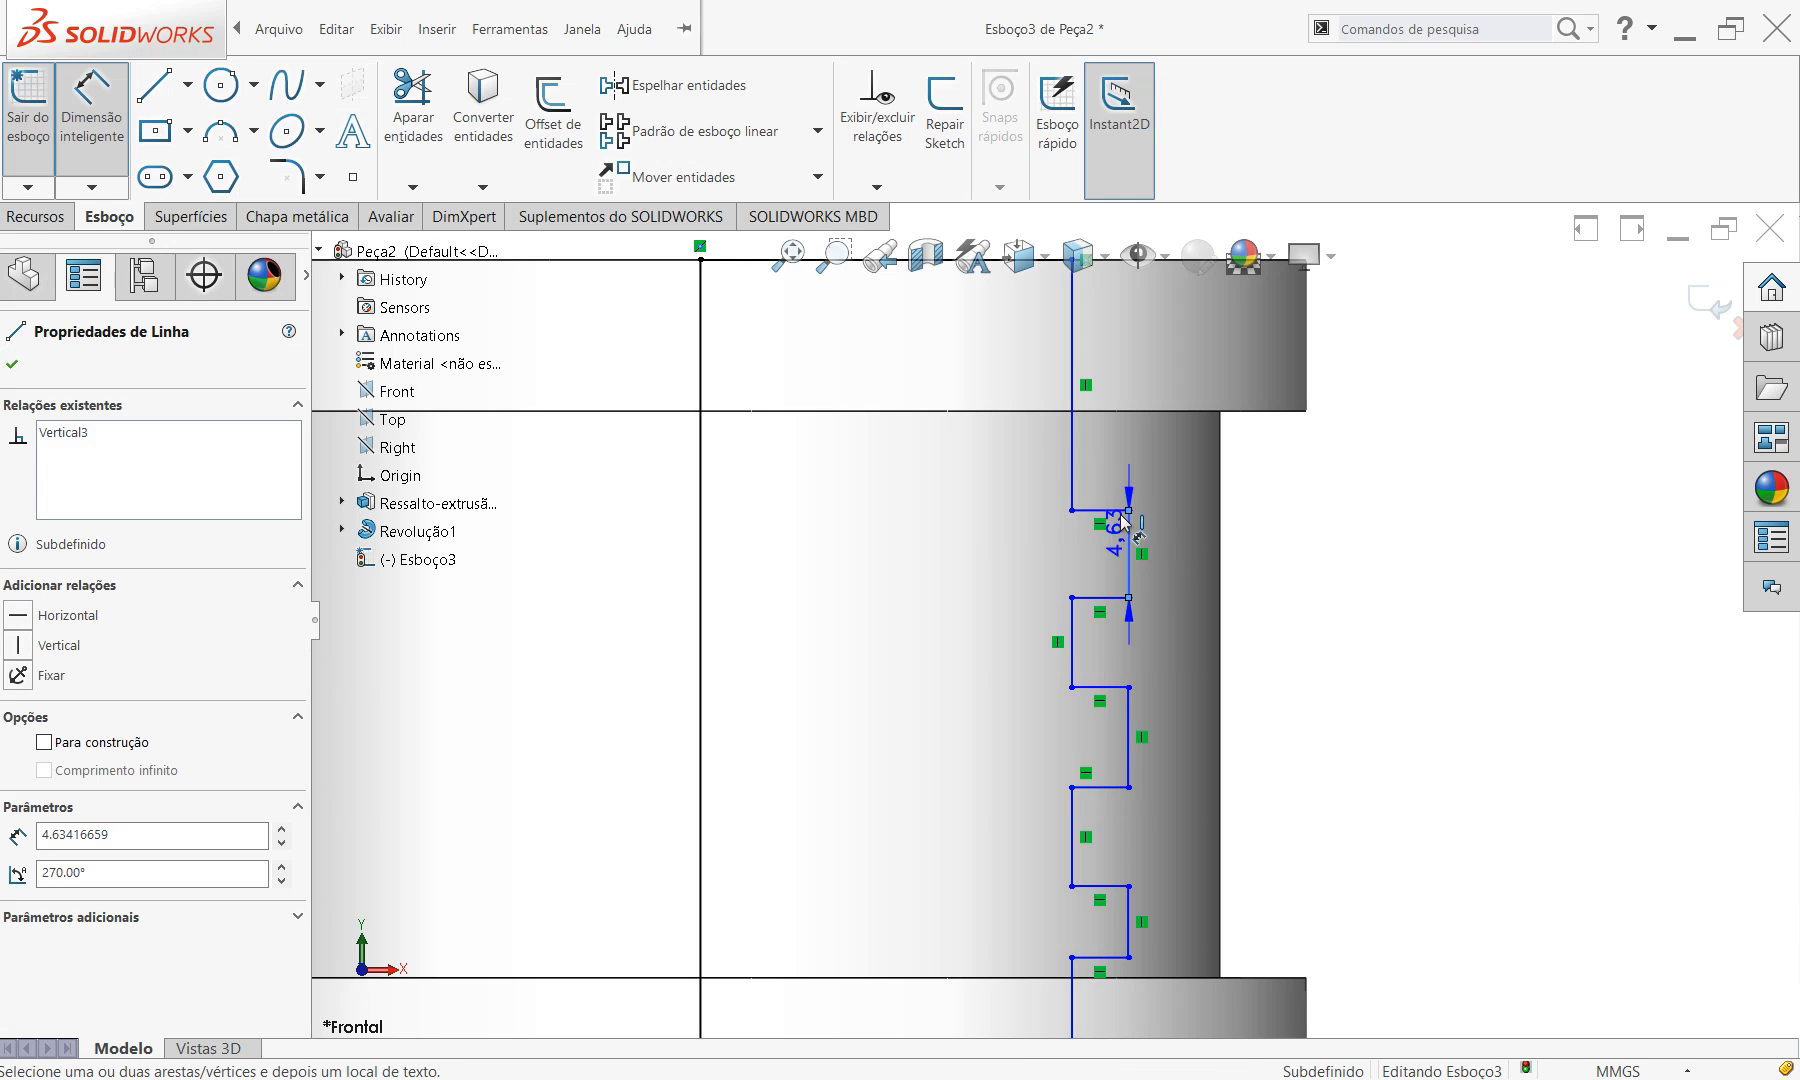
click(1104, 456)
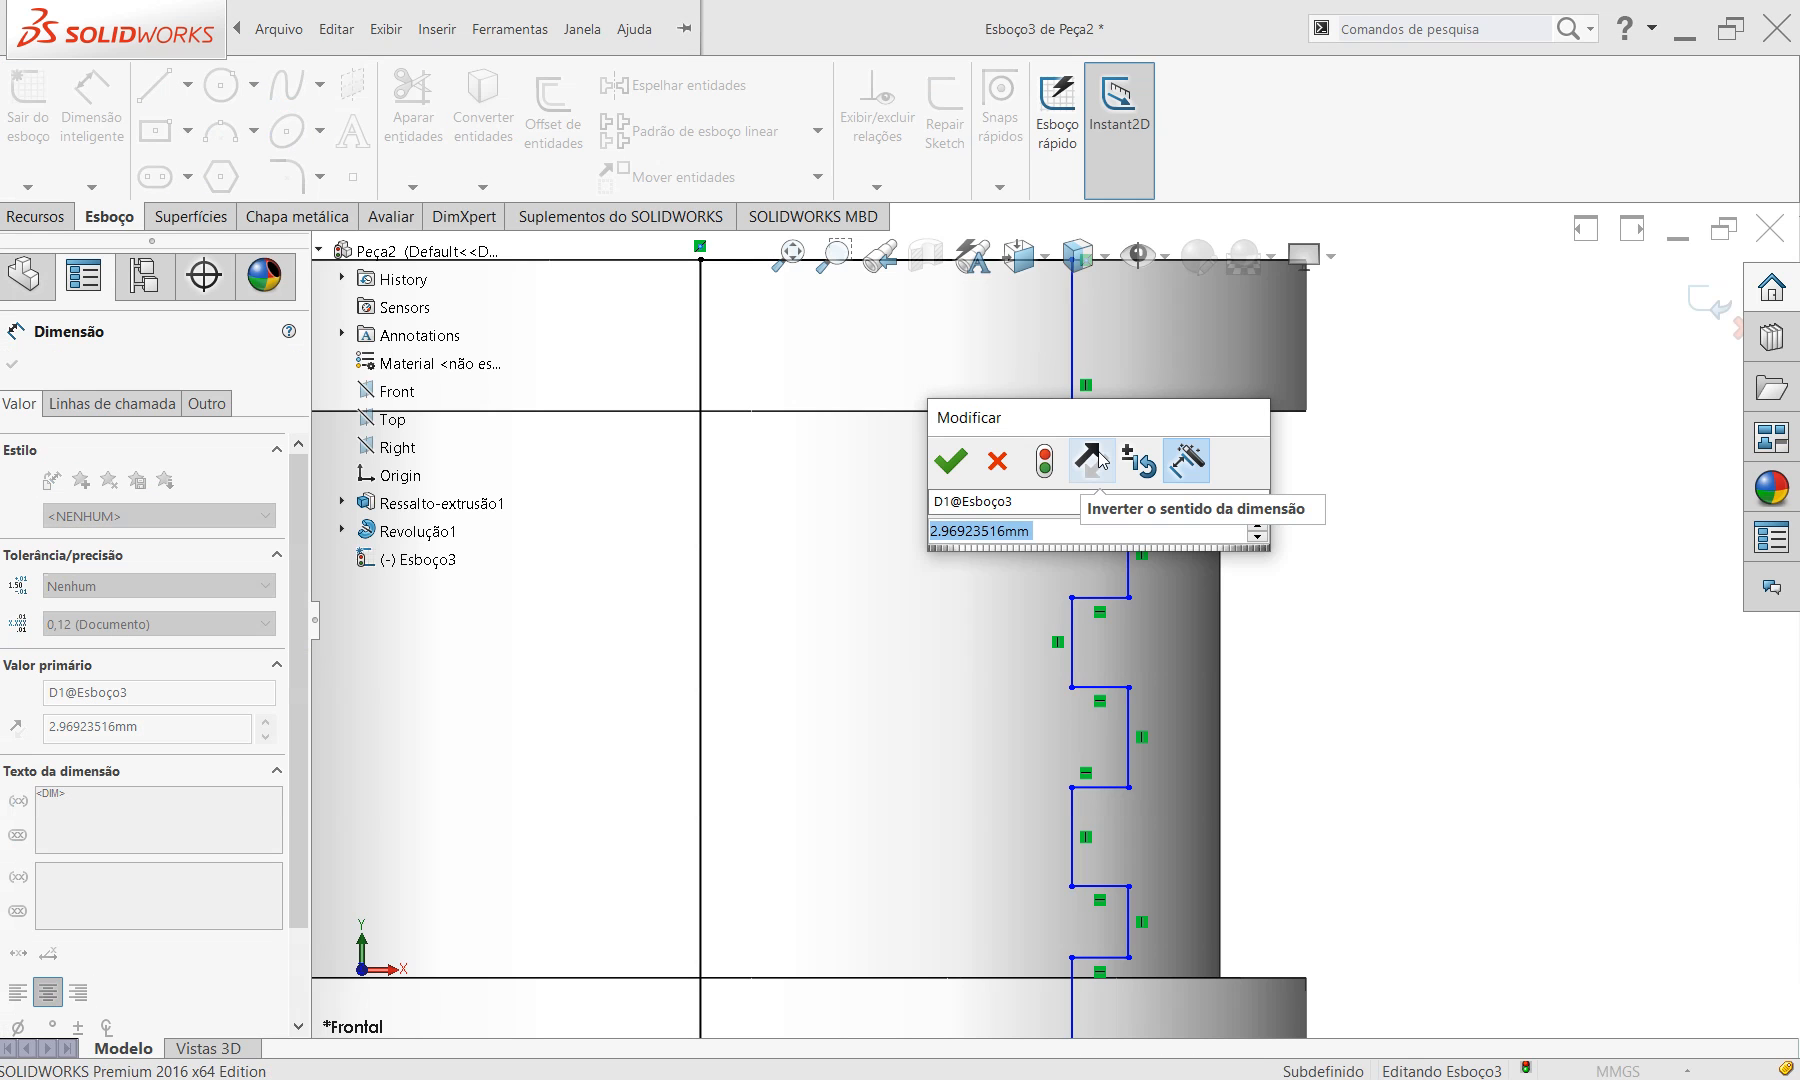
text(3)
click(960, 463)
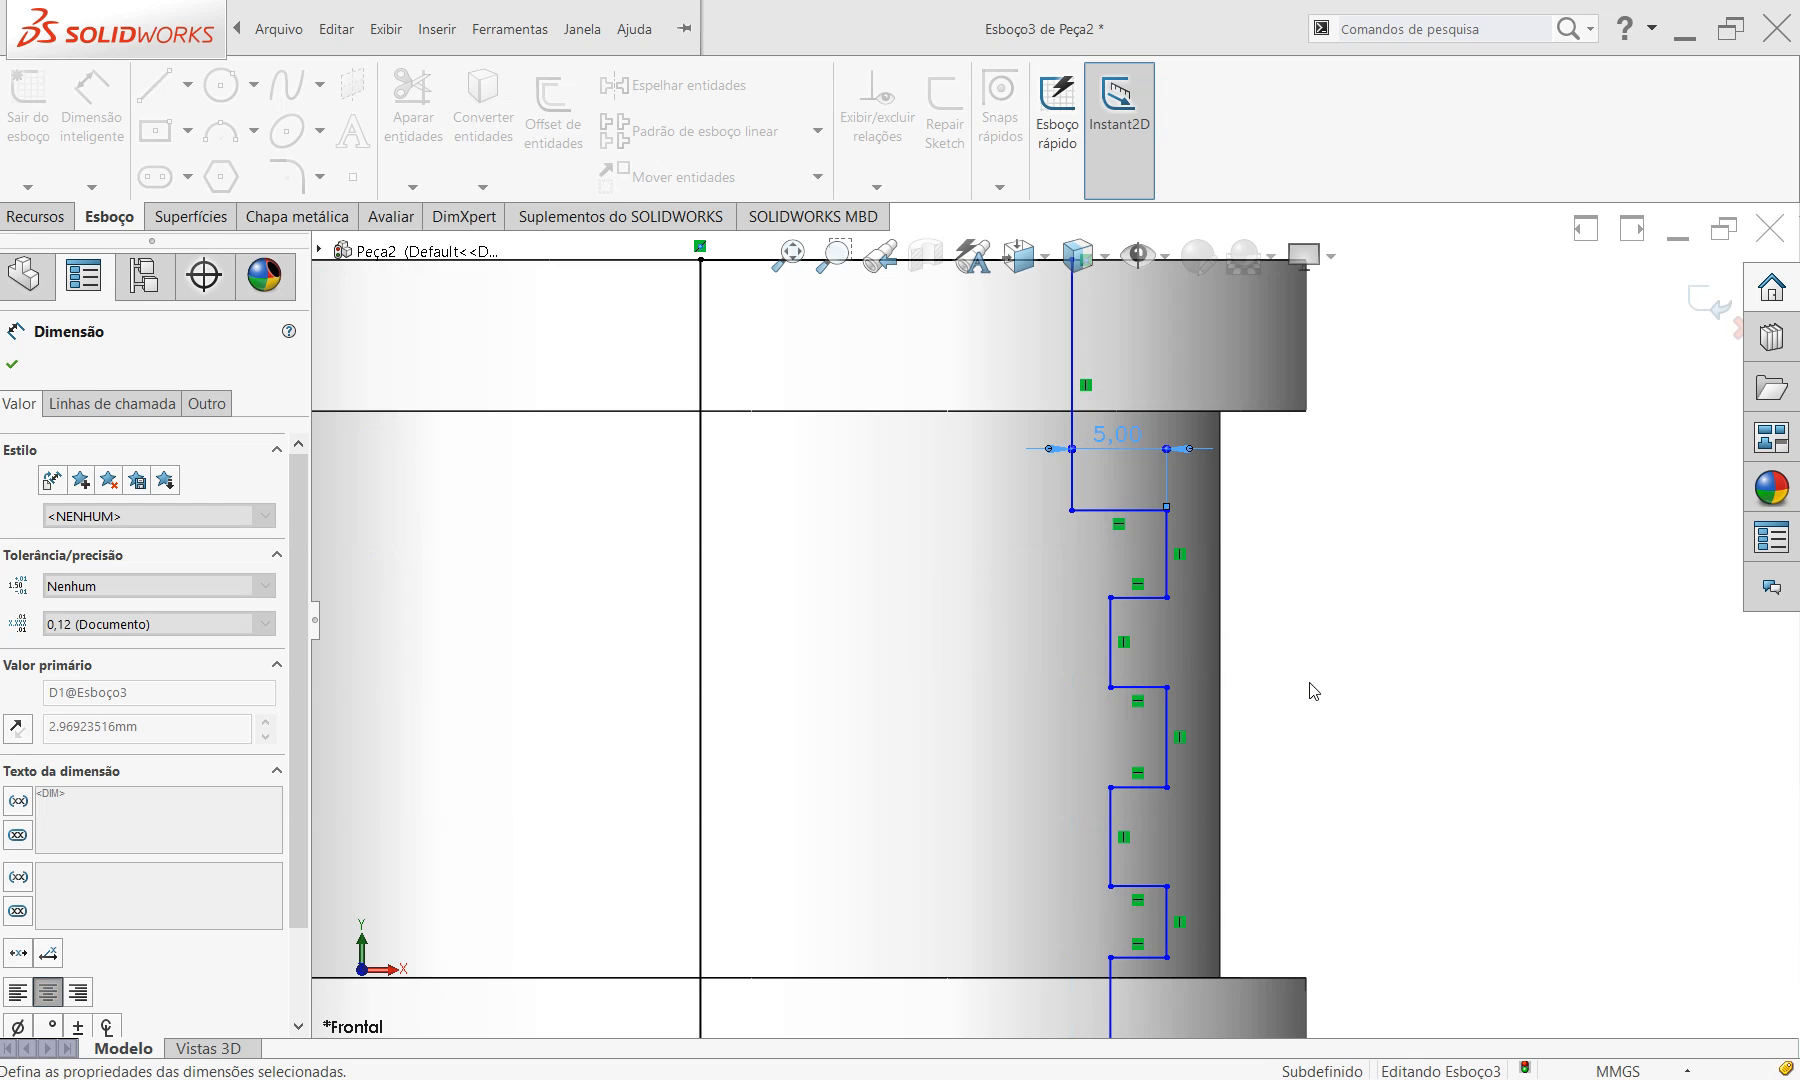
right_click(1346, 622)
click(1403, 688)
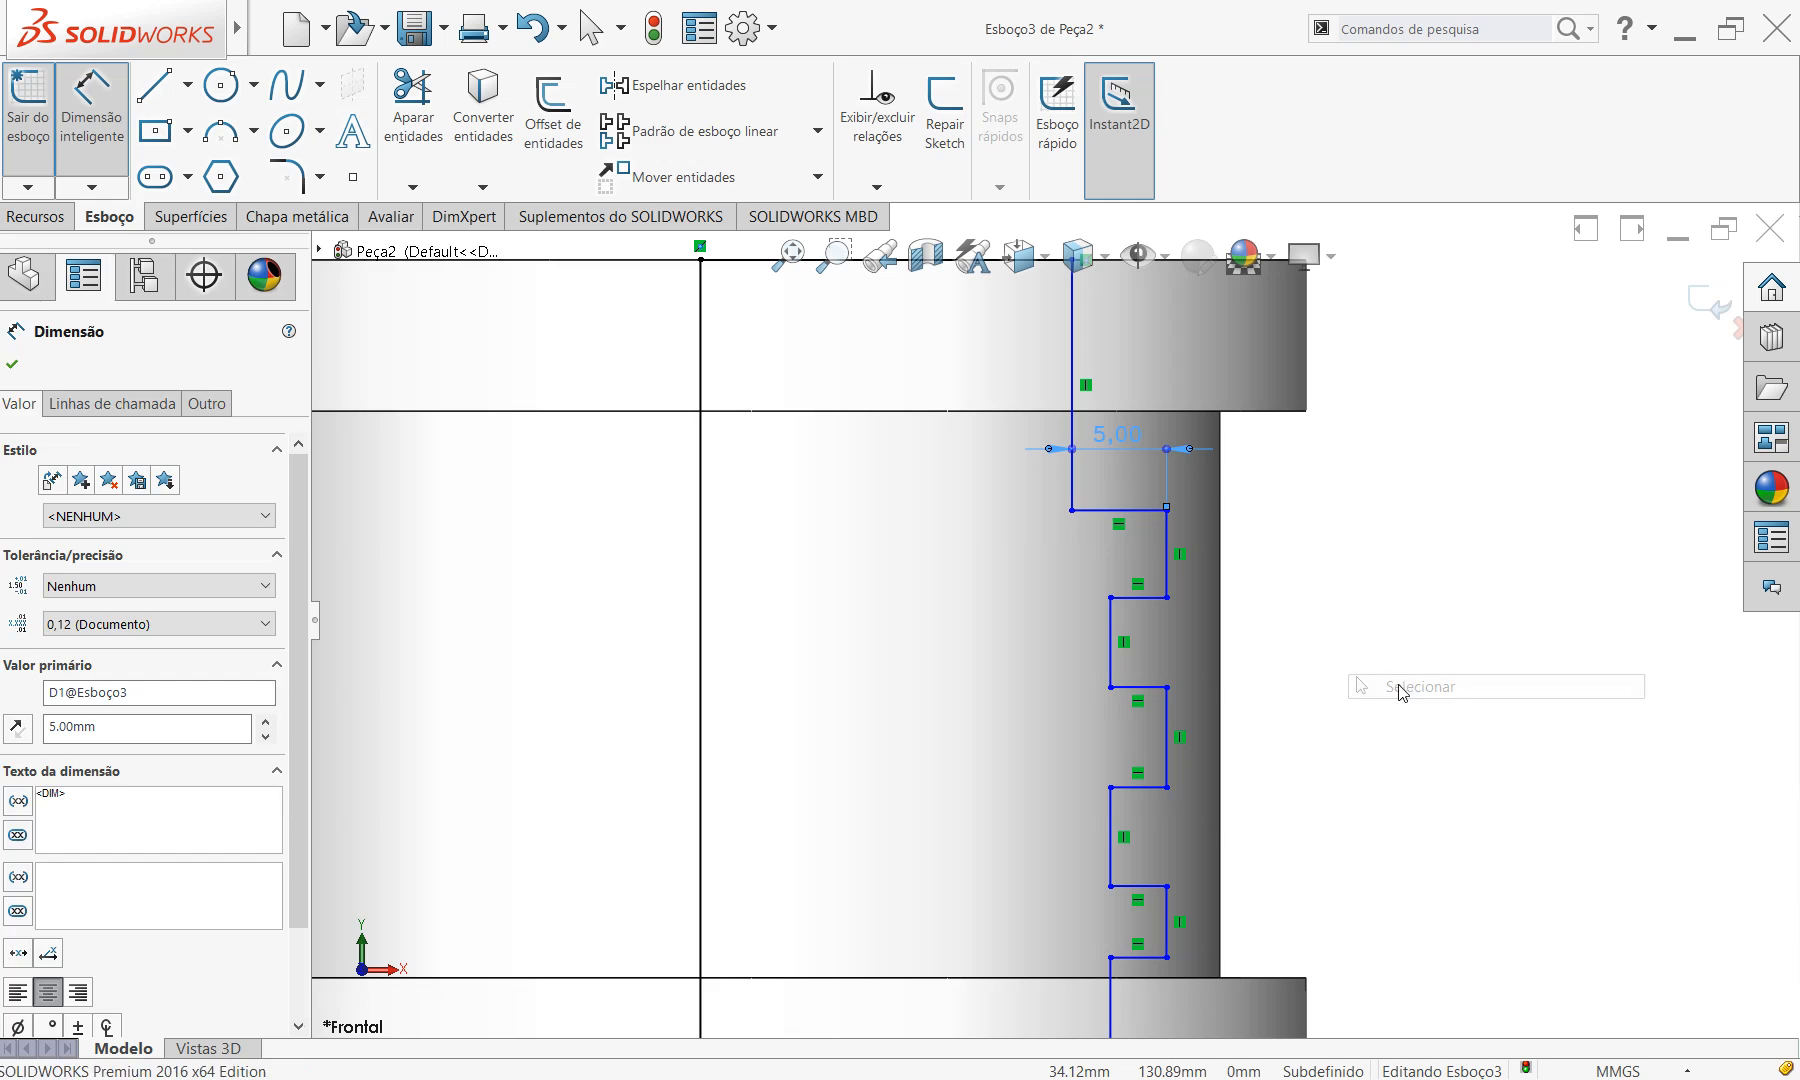
Make the four inner vertical bore wall segments between and around the grooves collinear.
click(1072, 480)
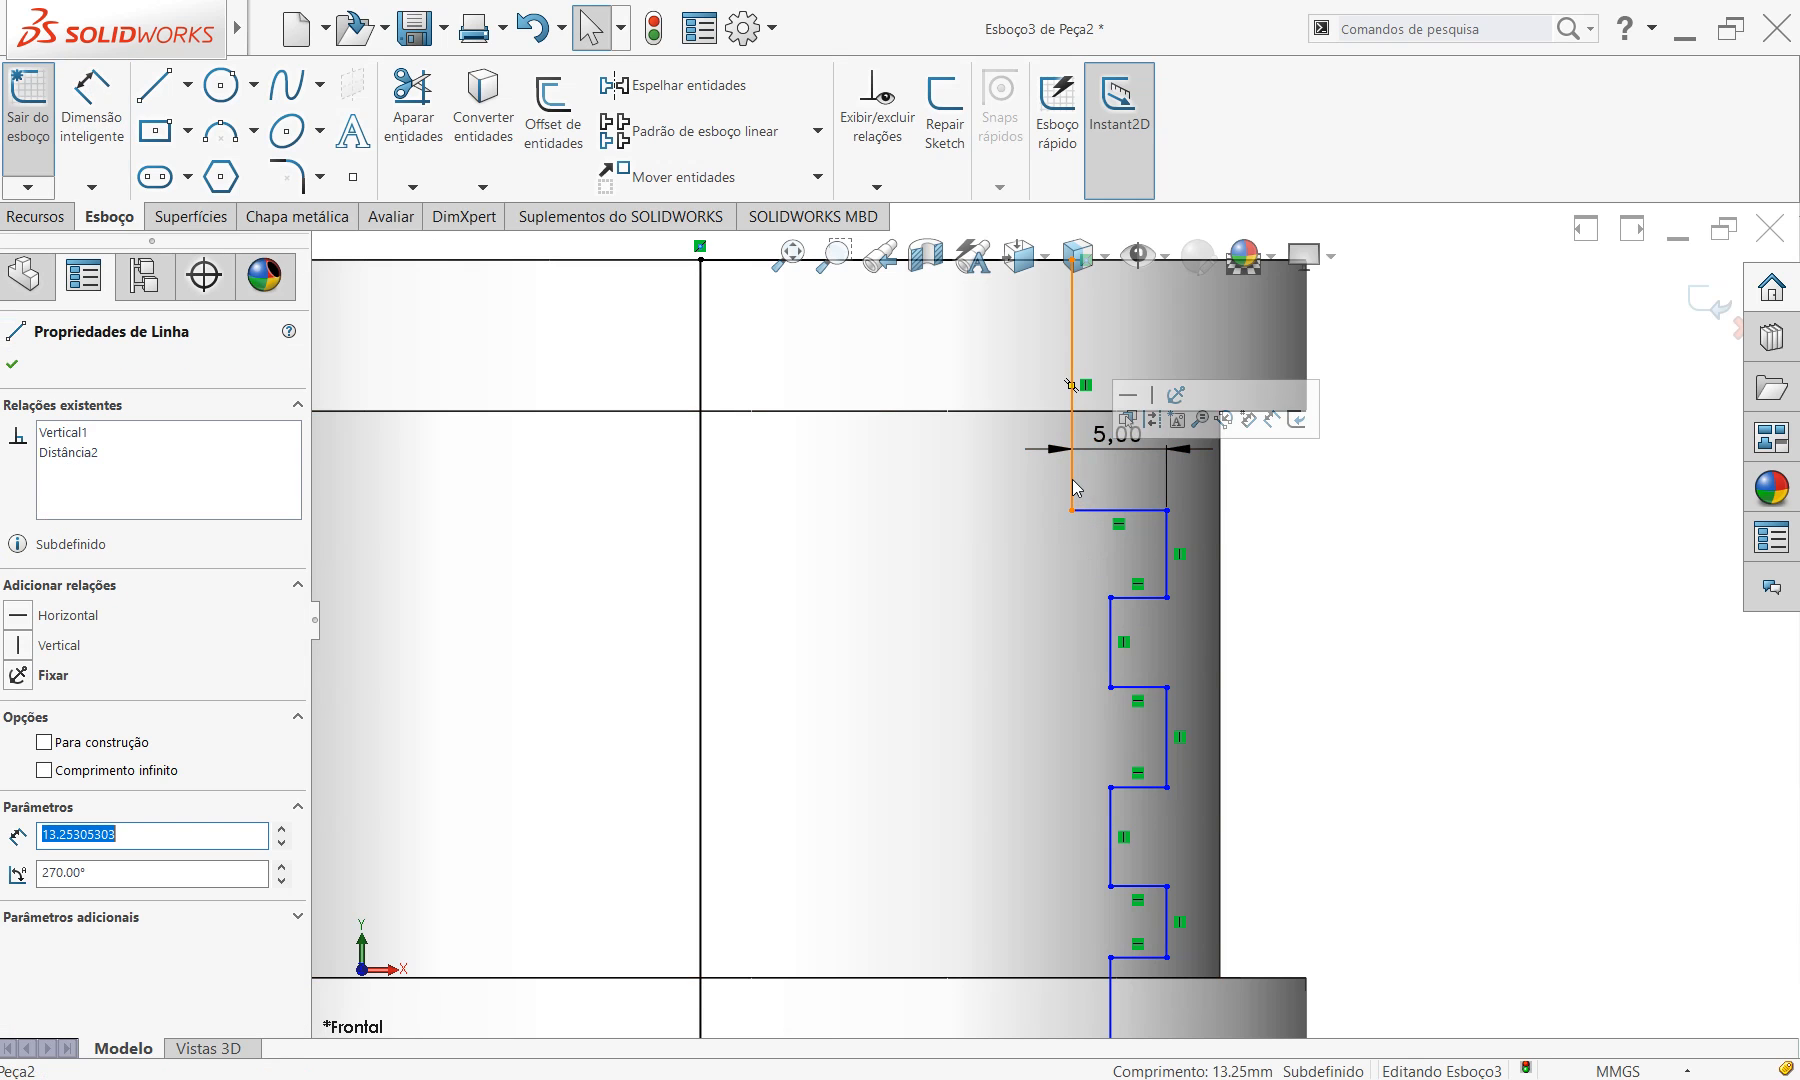
ctrl+click(1110, 640)
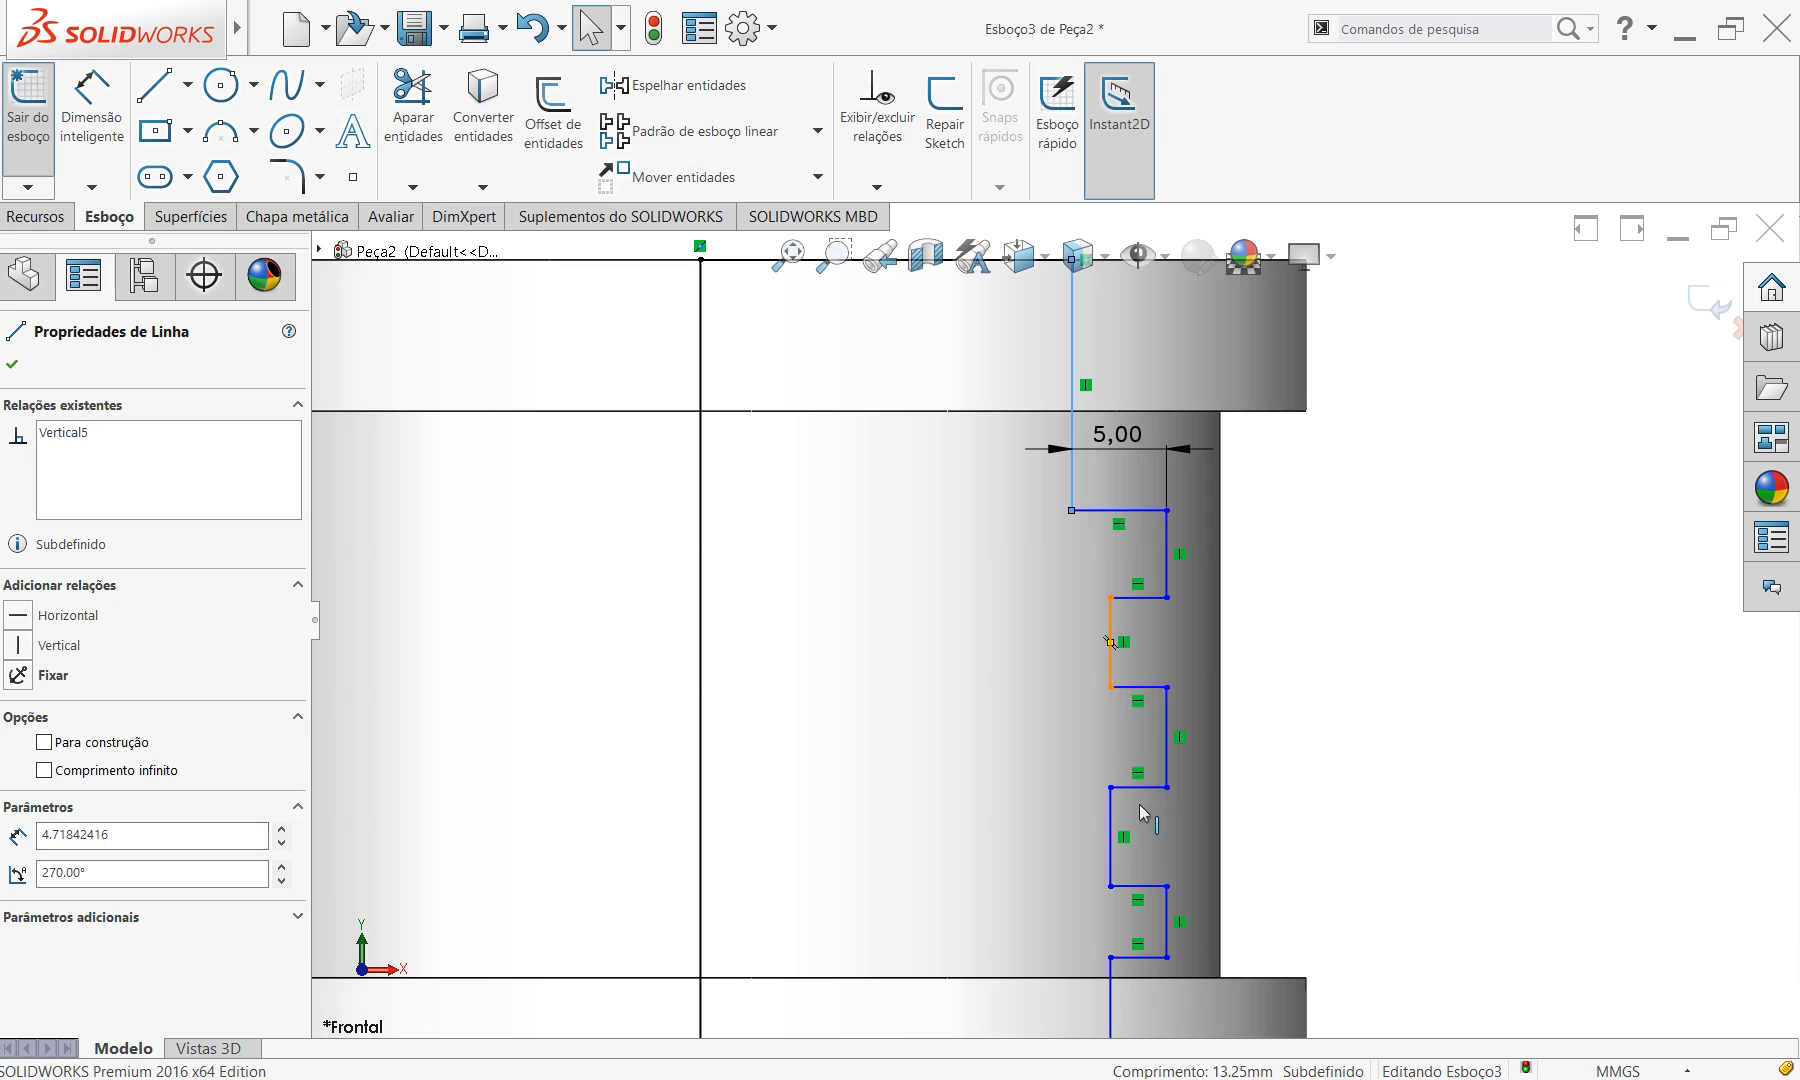
ctrl+click(1112, 834)
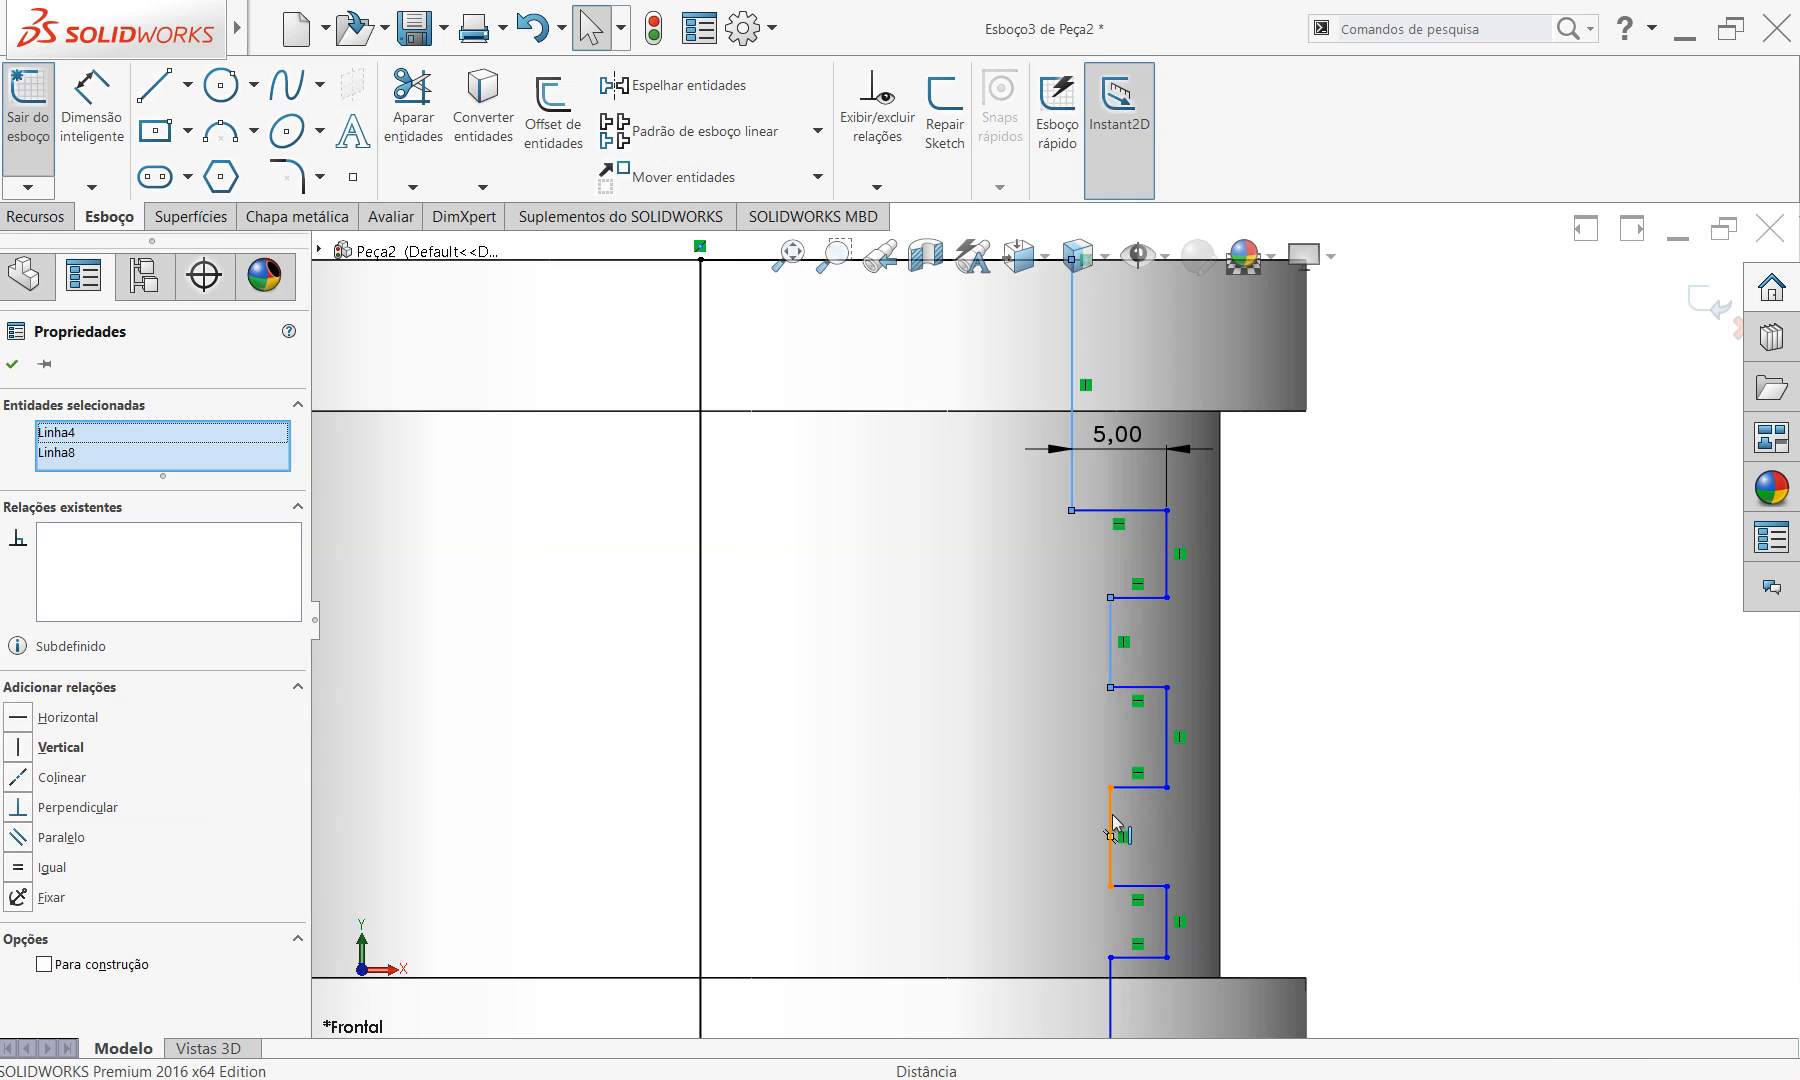
ctrl+click(1117, 1000)
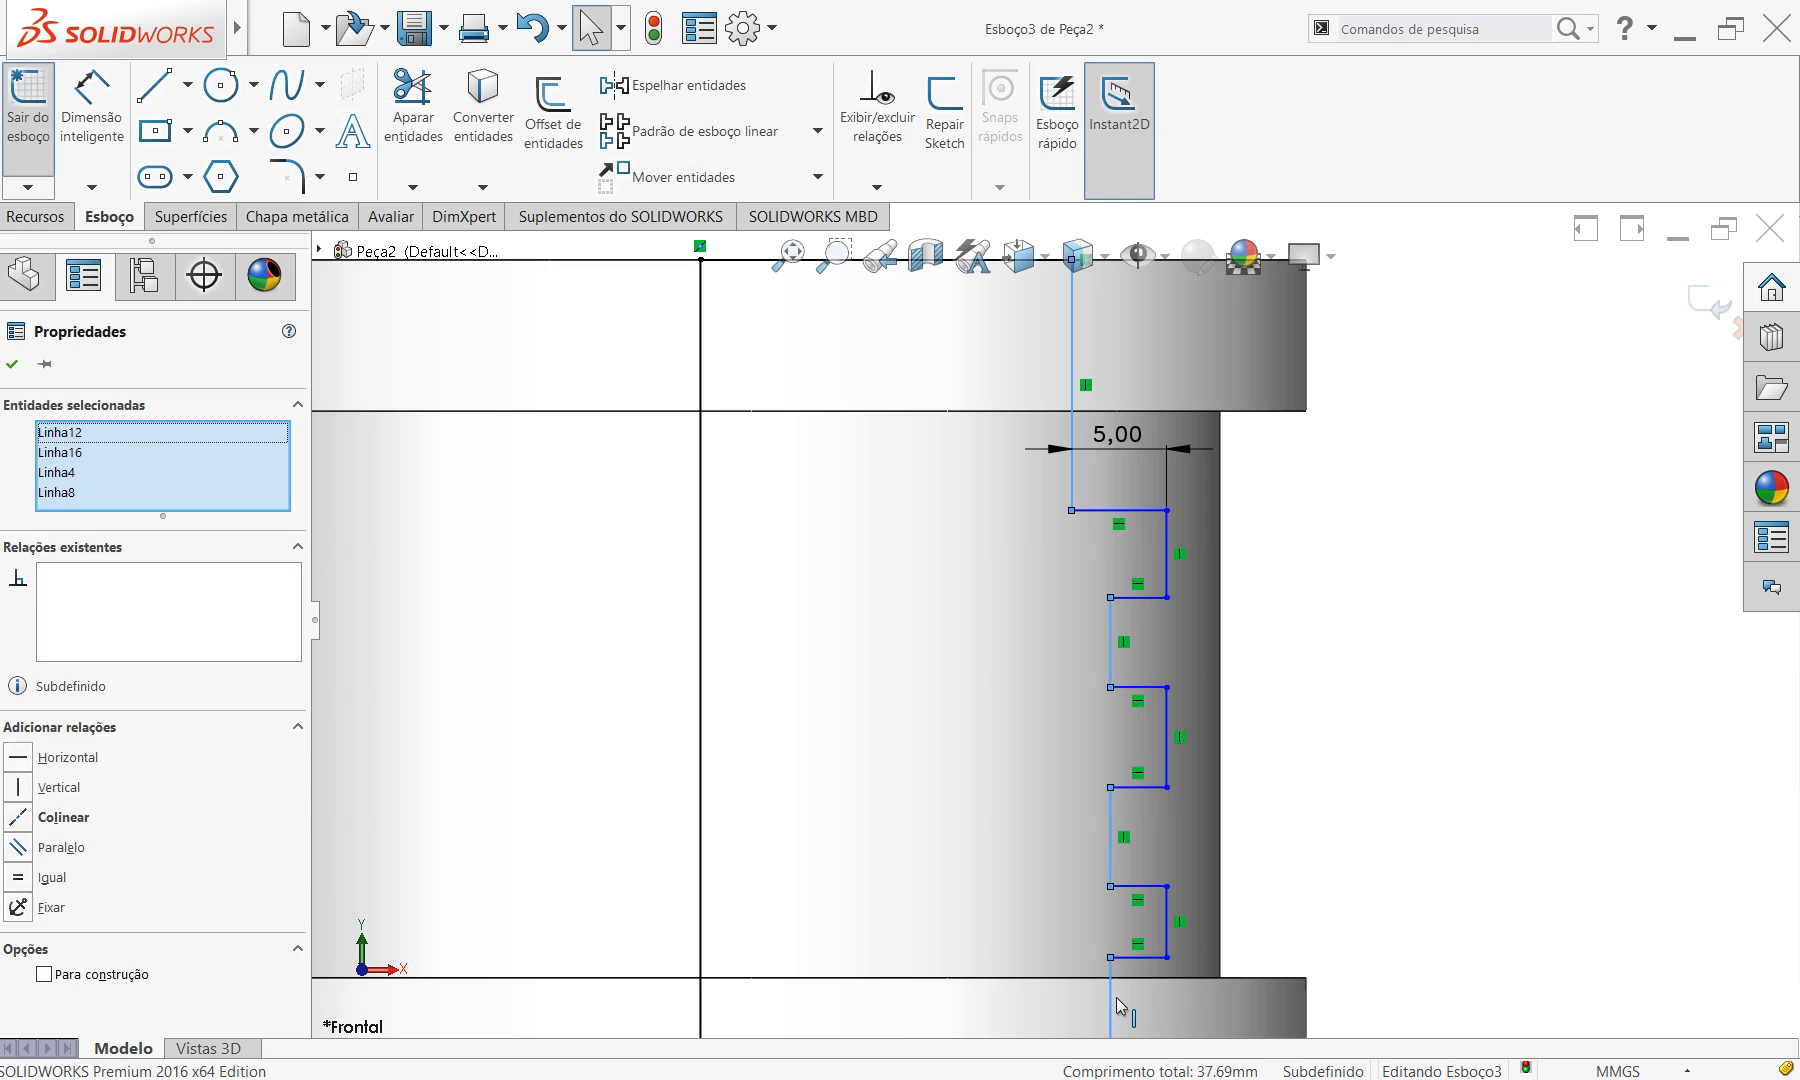
click(18, 818)
click(1439, 675)
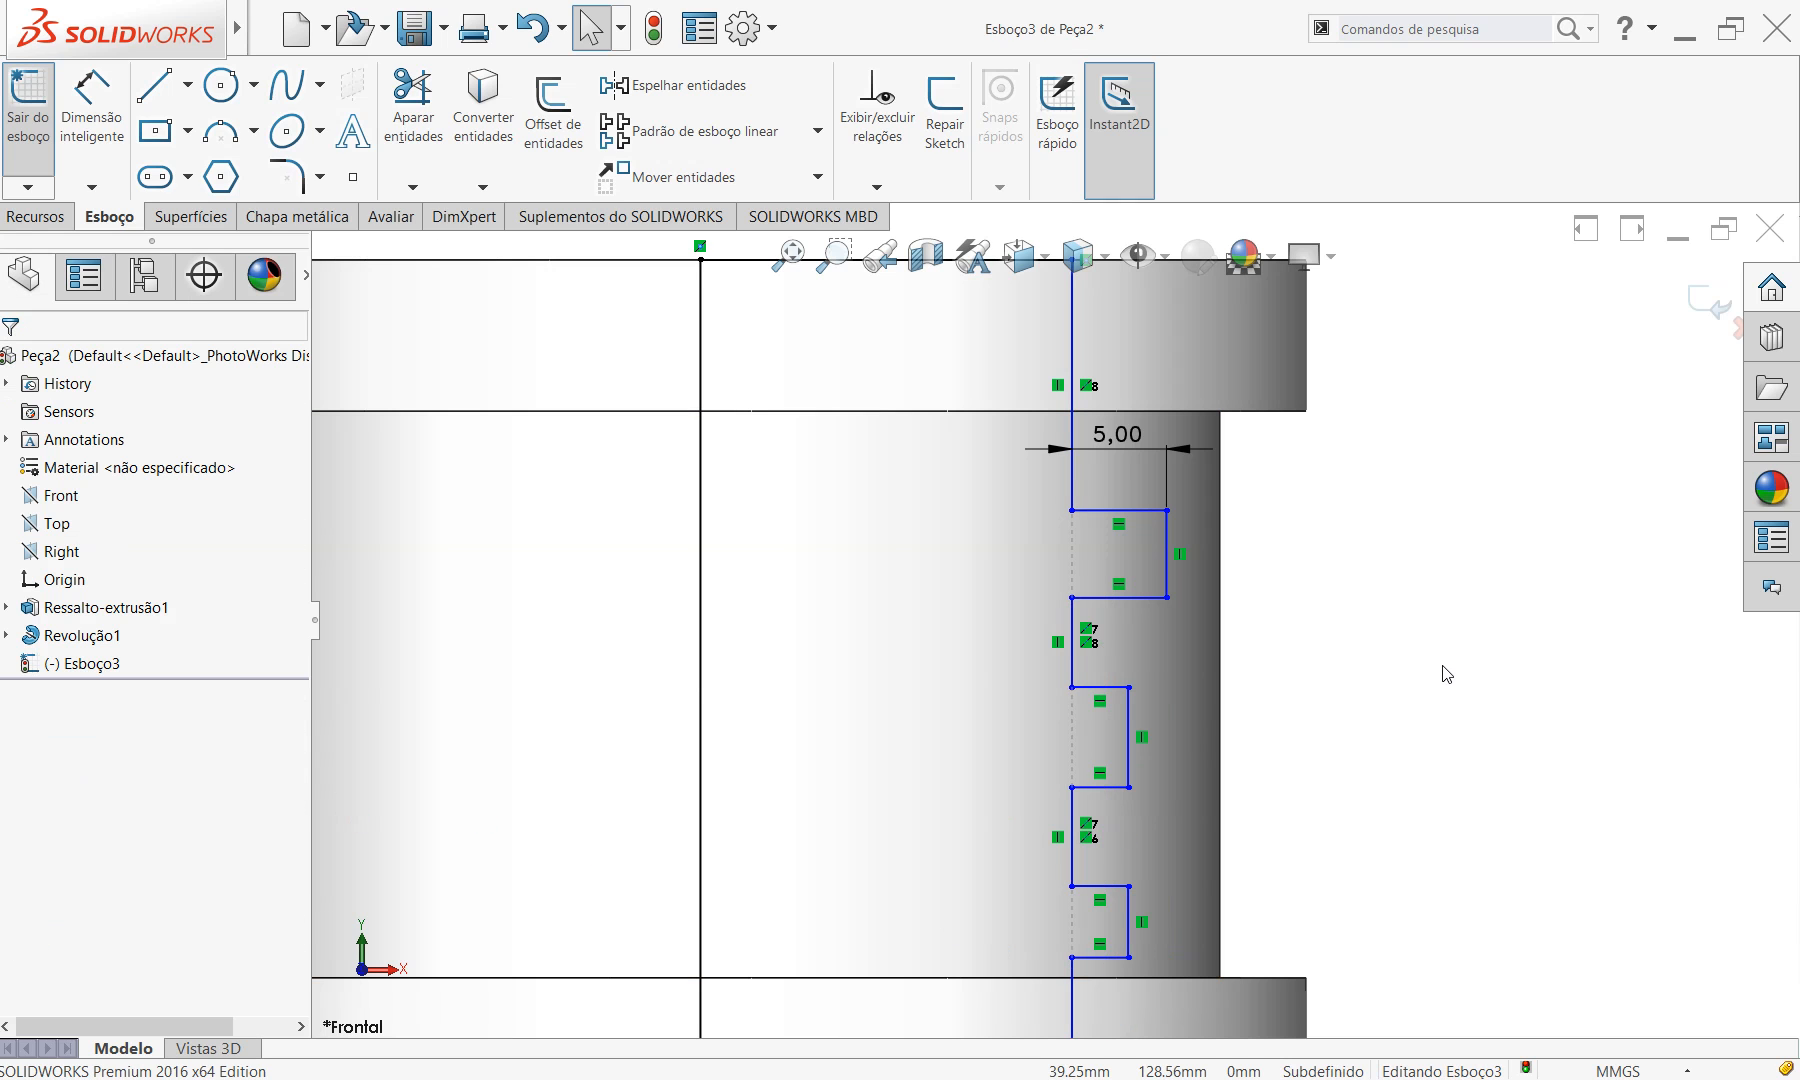
Check the groove heights and spacing in the reference drawing.
key(alt+Tab)
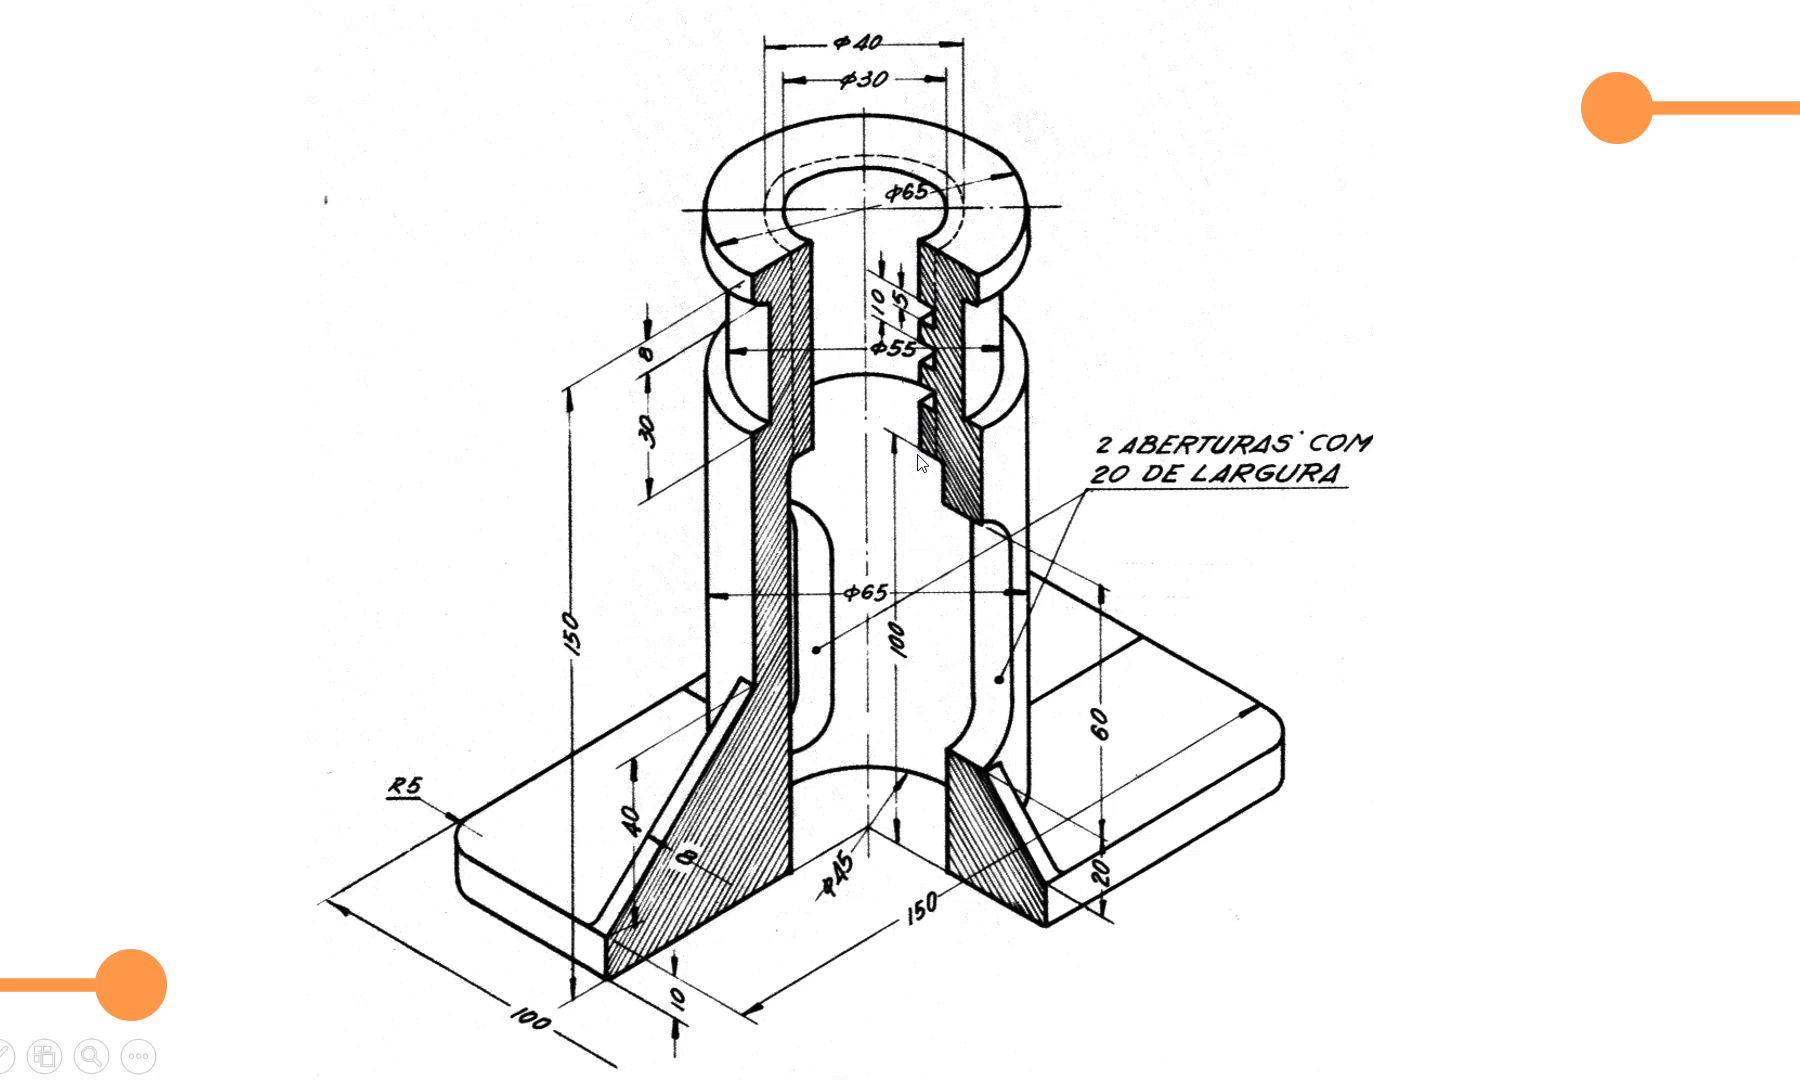
key(alt+Tab)
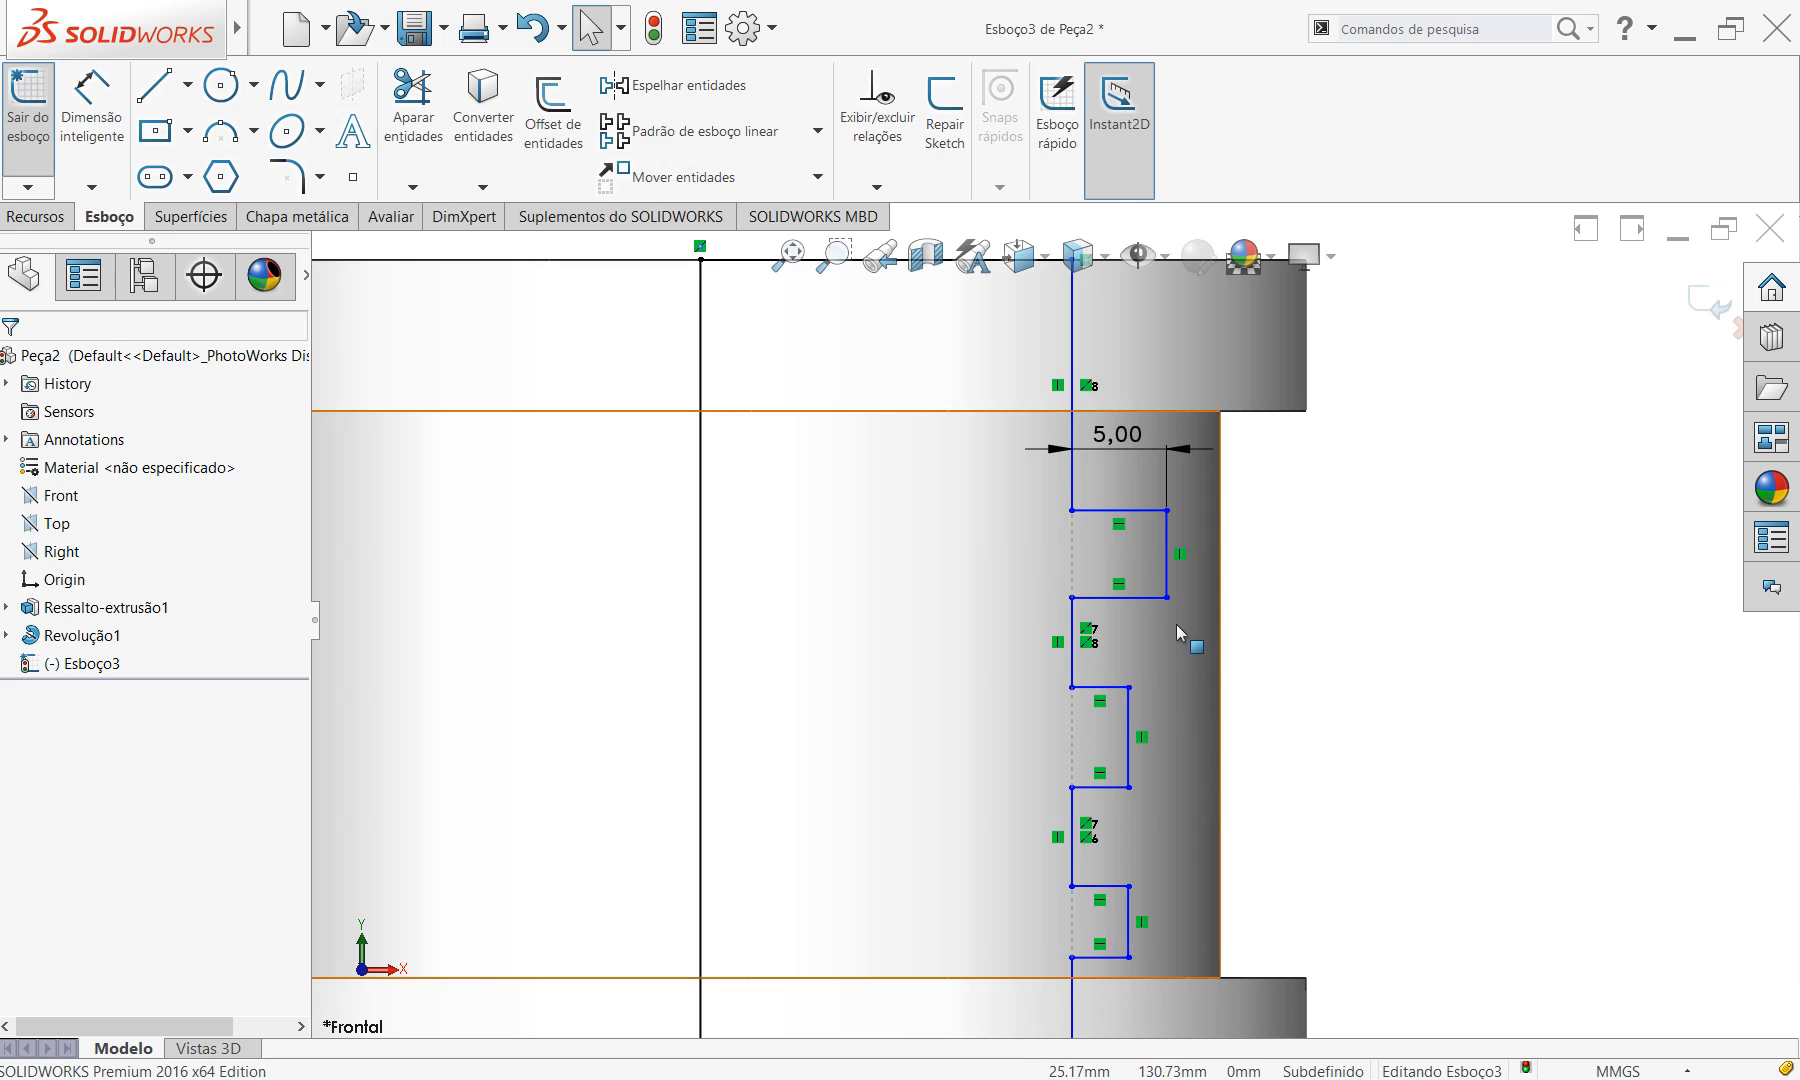
Make the outer vertical walls of the three bore grooves collinear.
scroll(1181, 617, up, 2)
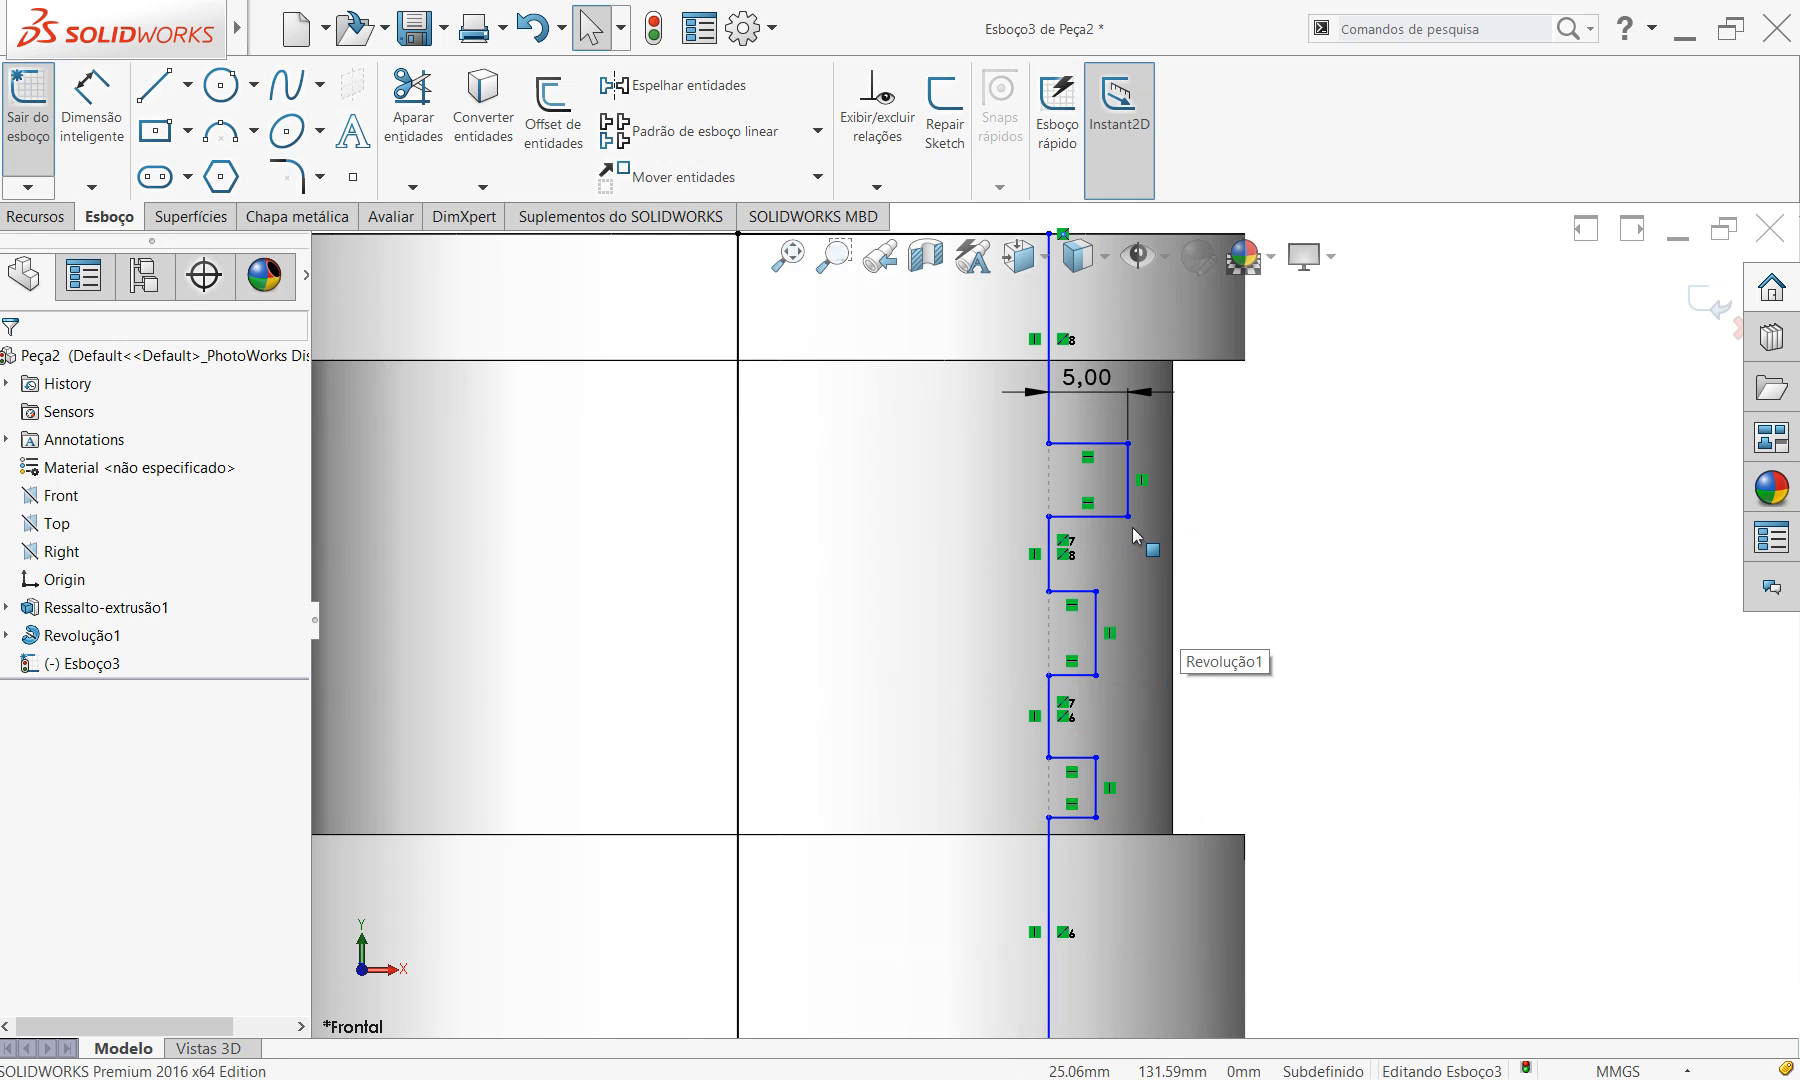
click(1129, 500)
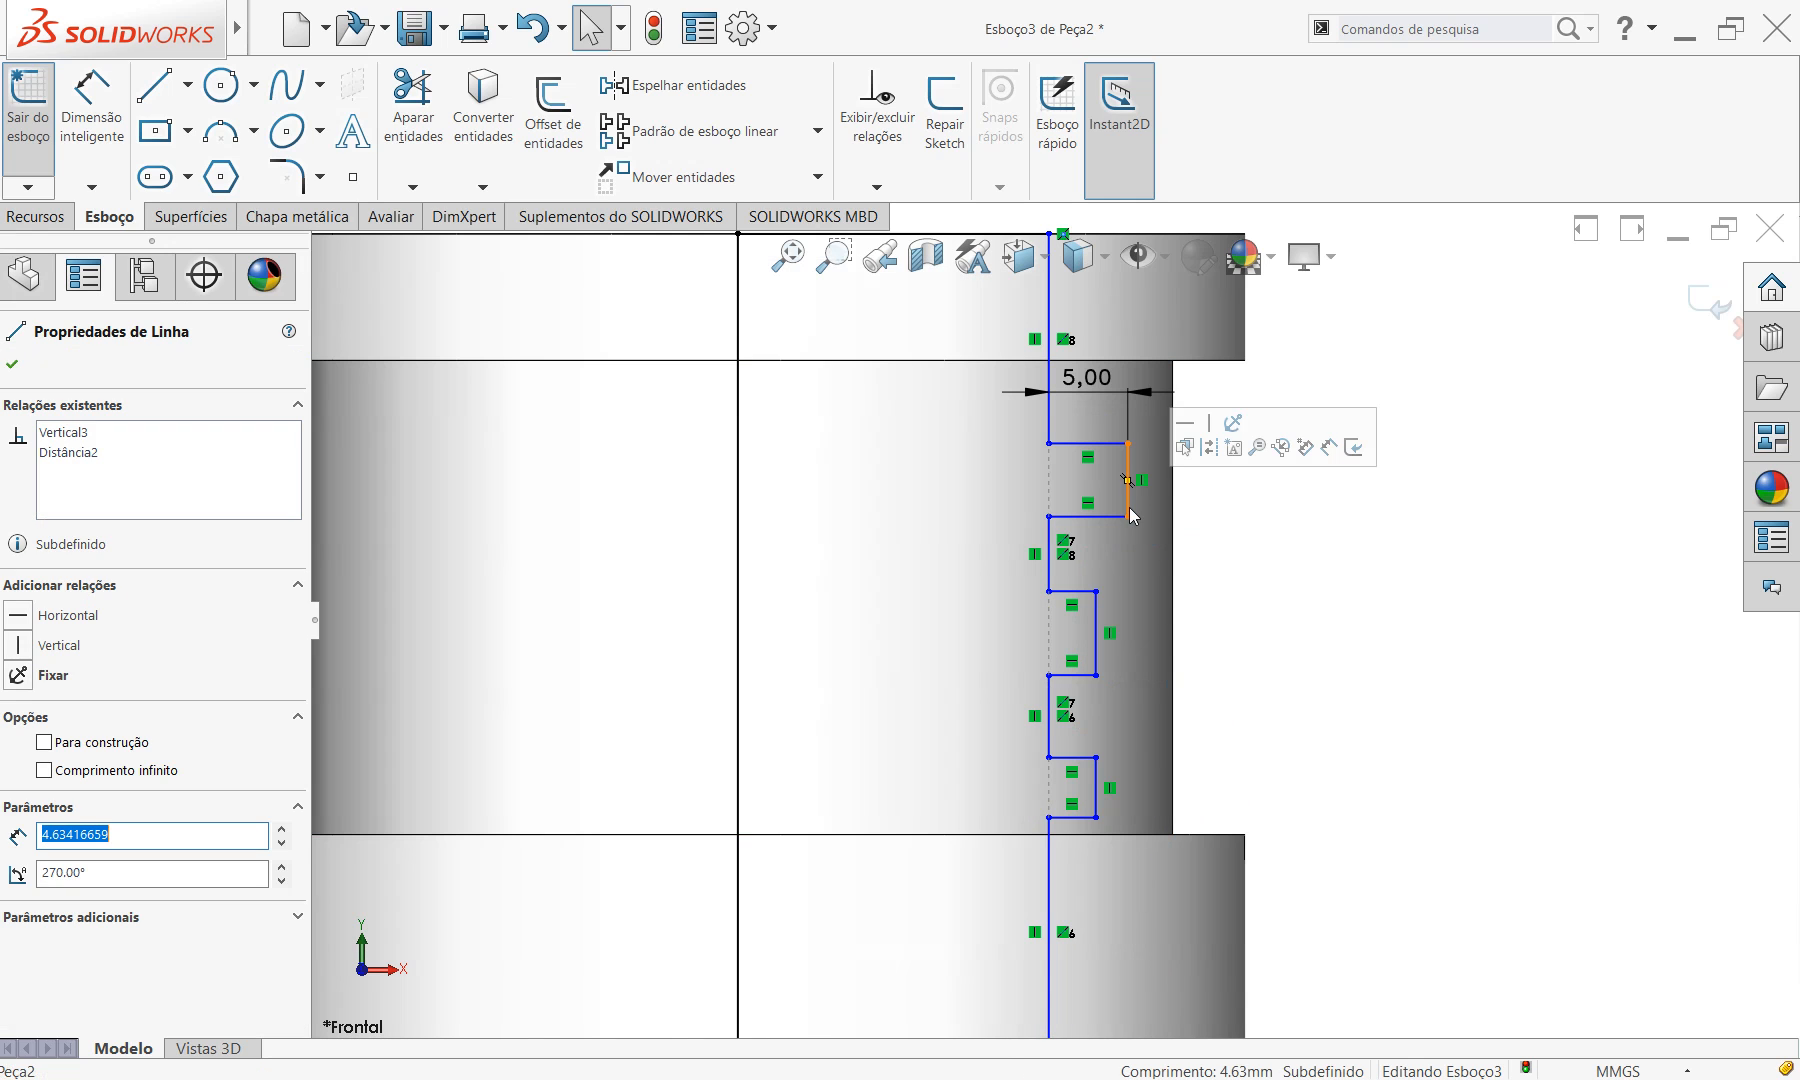
click(1097, 615)
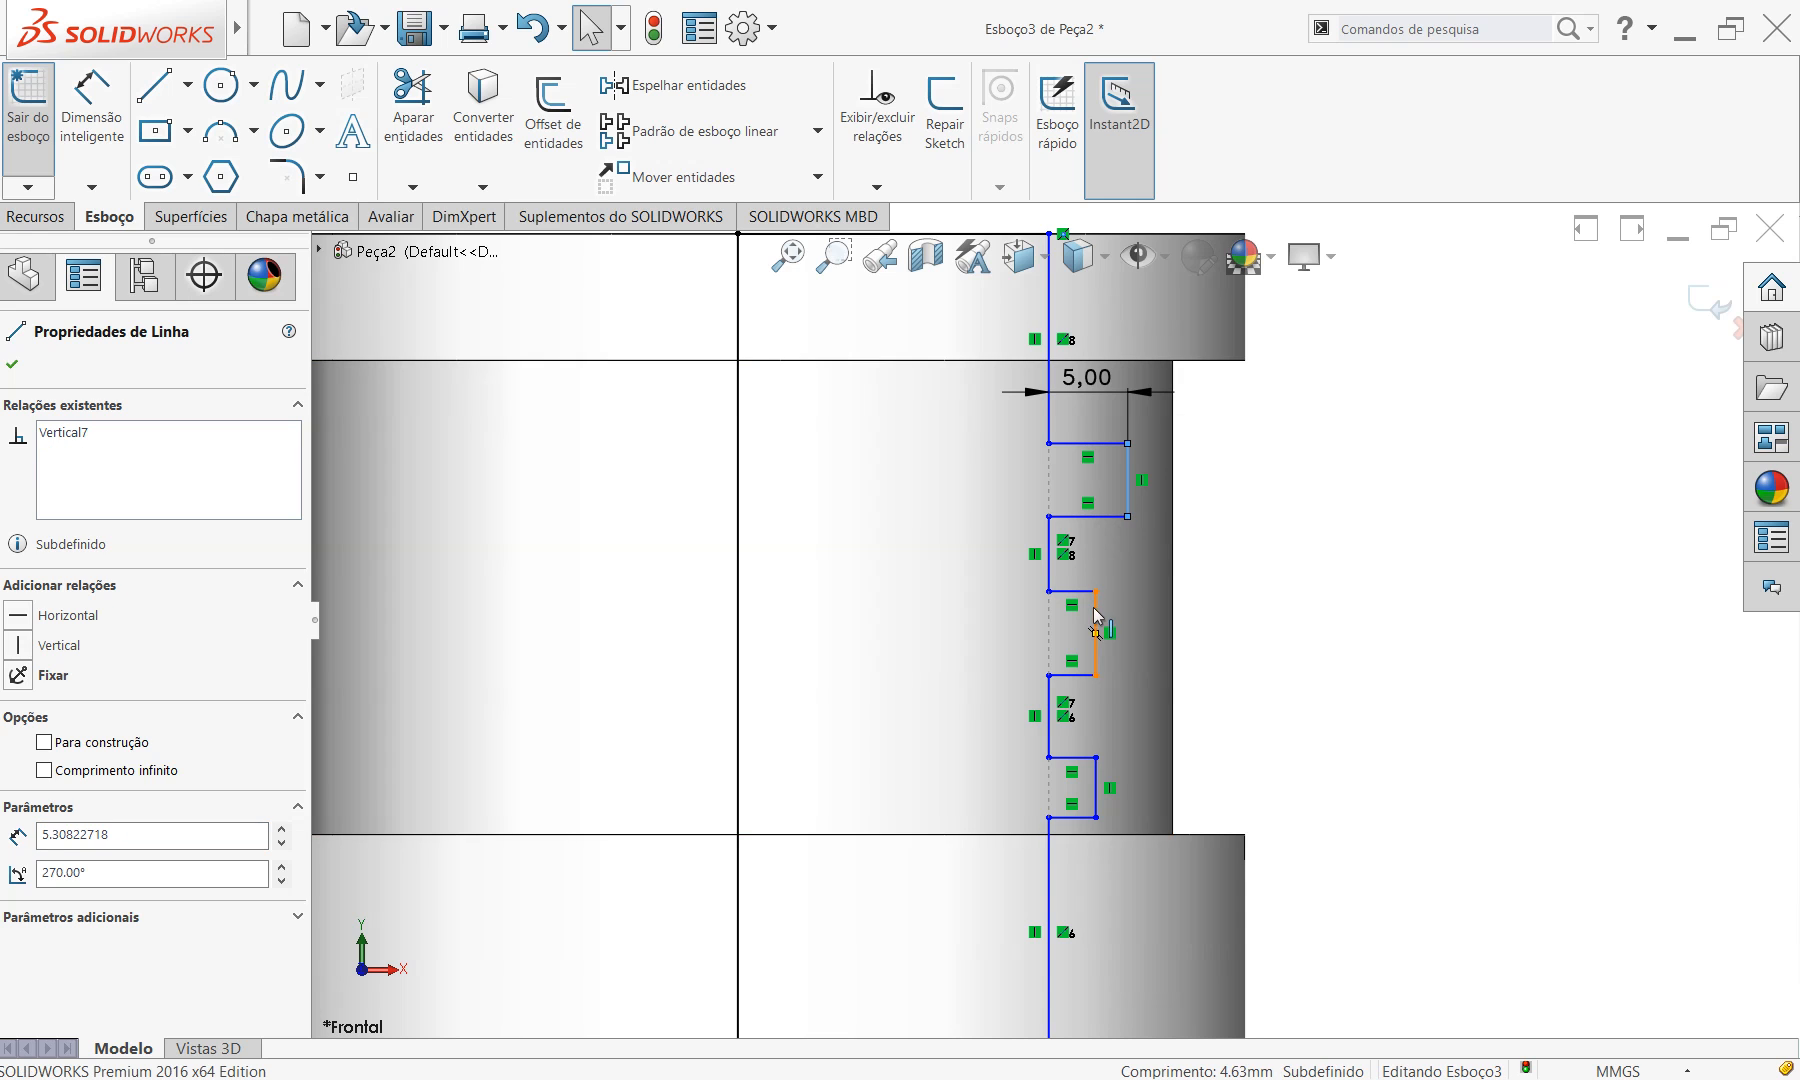
ctrl+click(1096, 795)
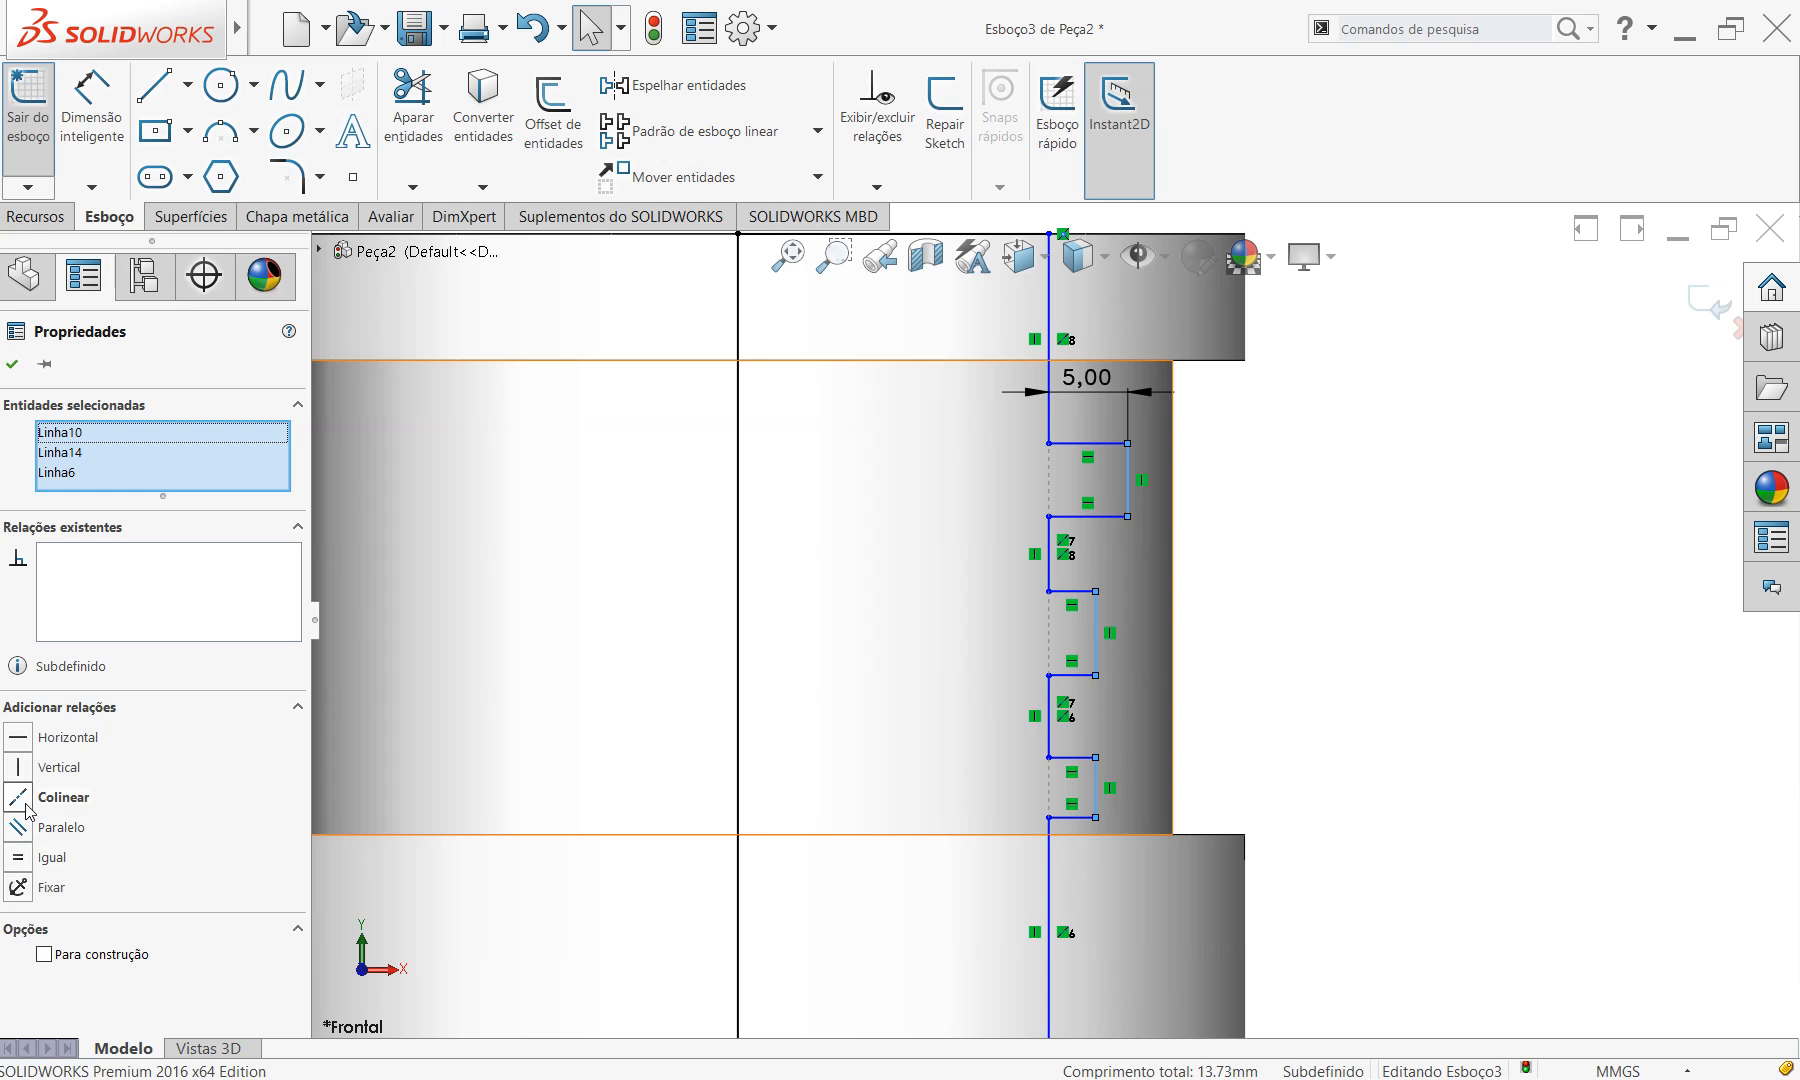
click(22, 800)
click(1441, 597)
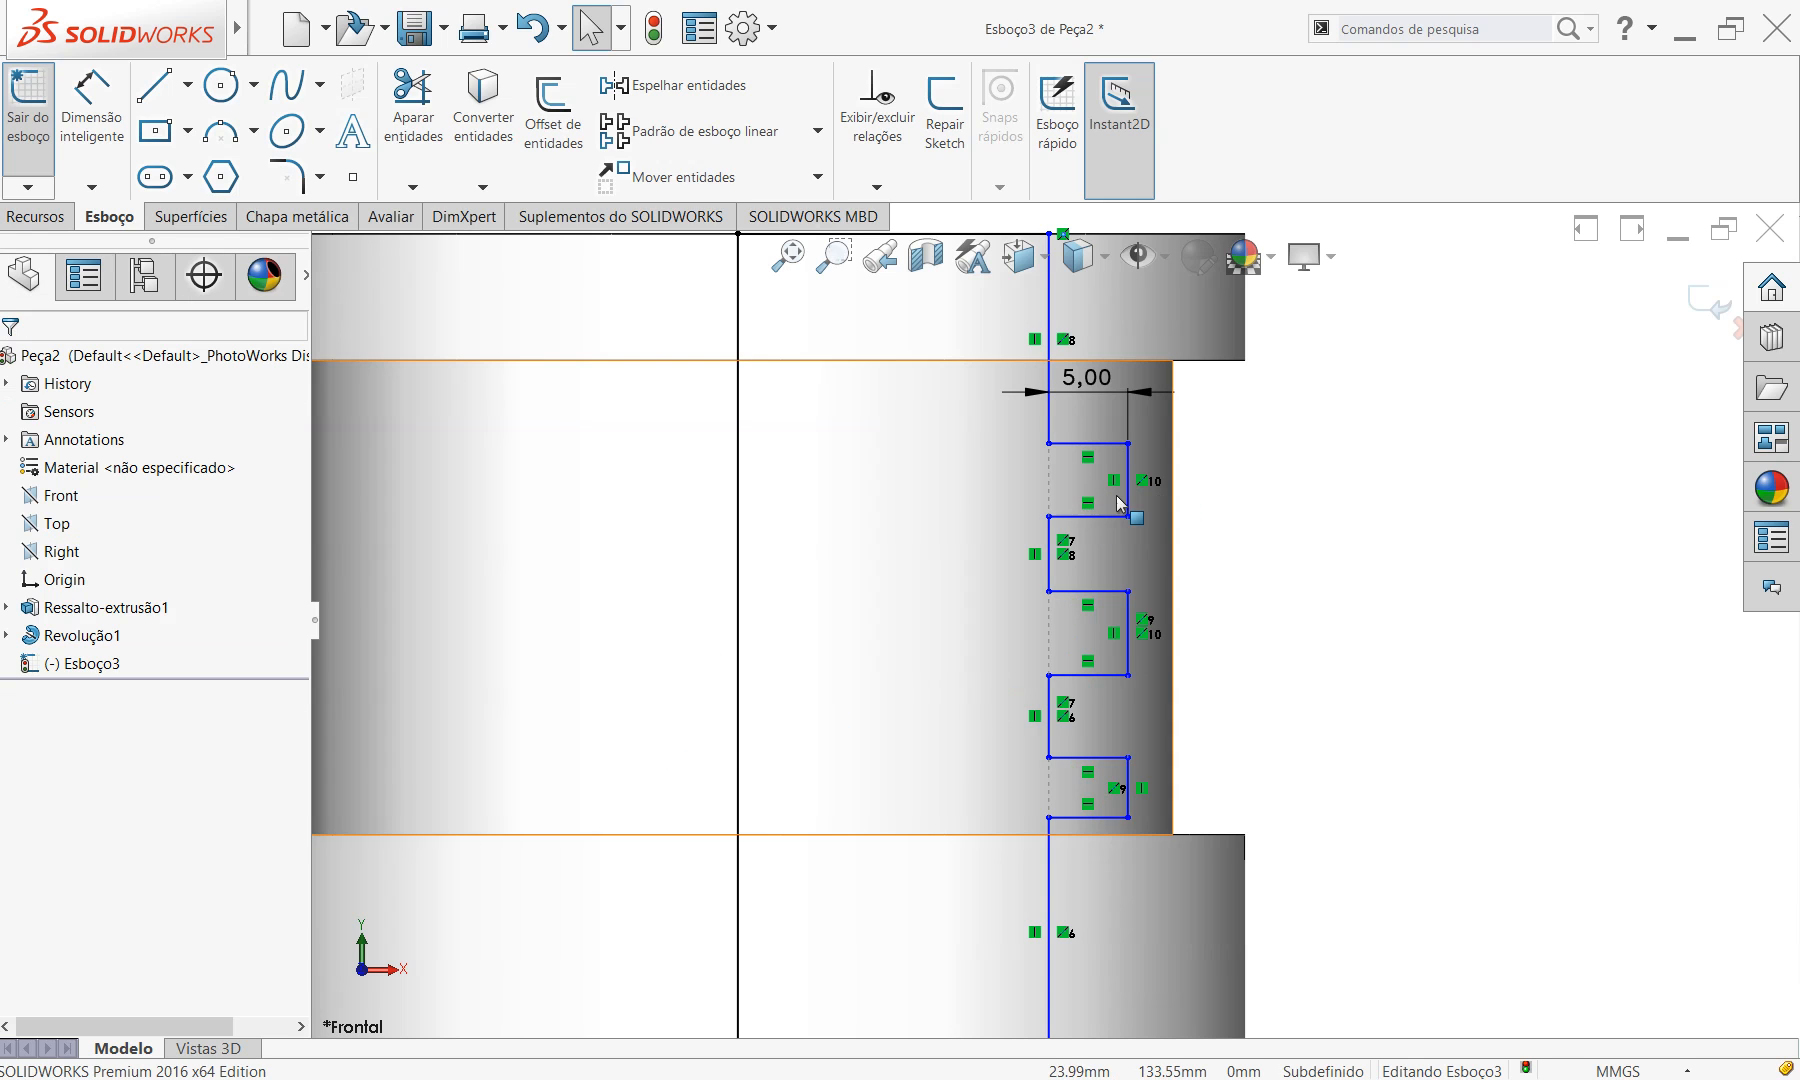
Dimension the topmost groove's height along its outer vertical wall to 5 mm.
click(91, 105)
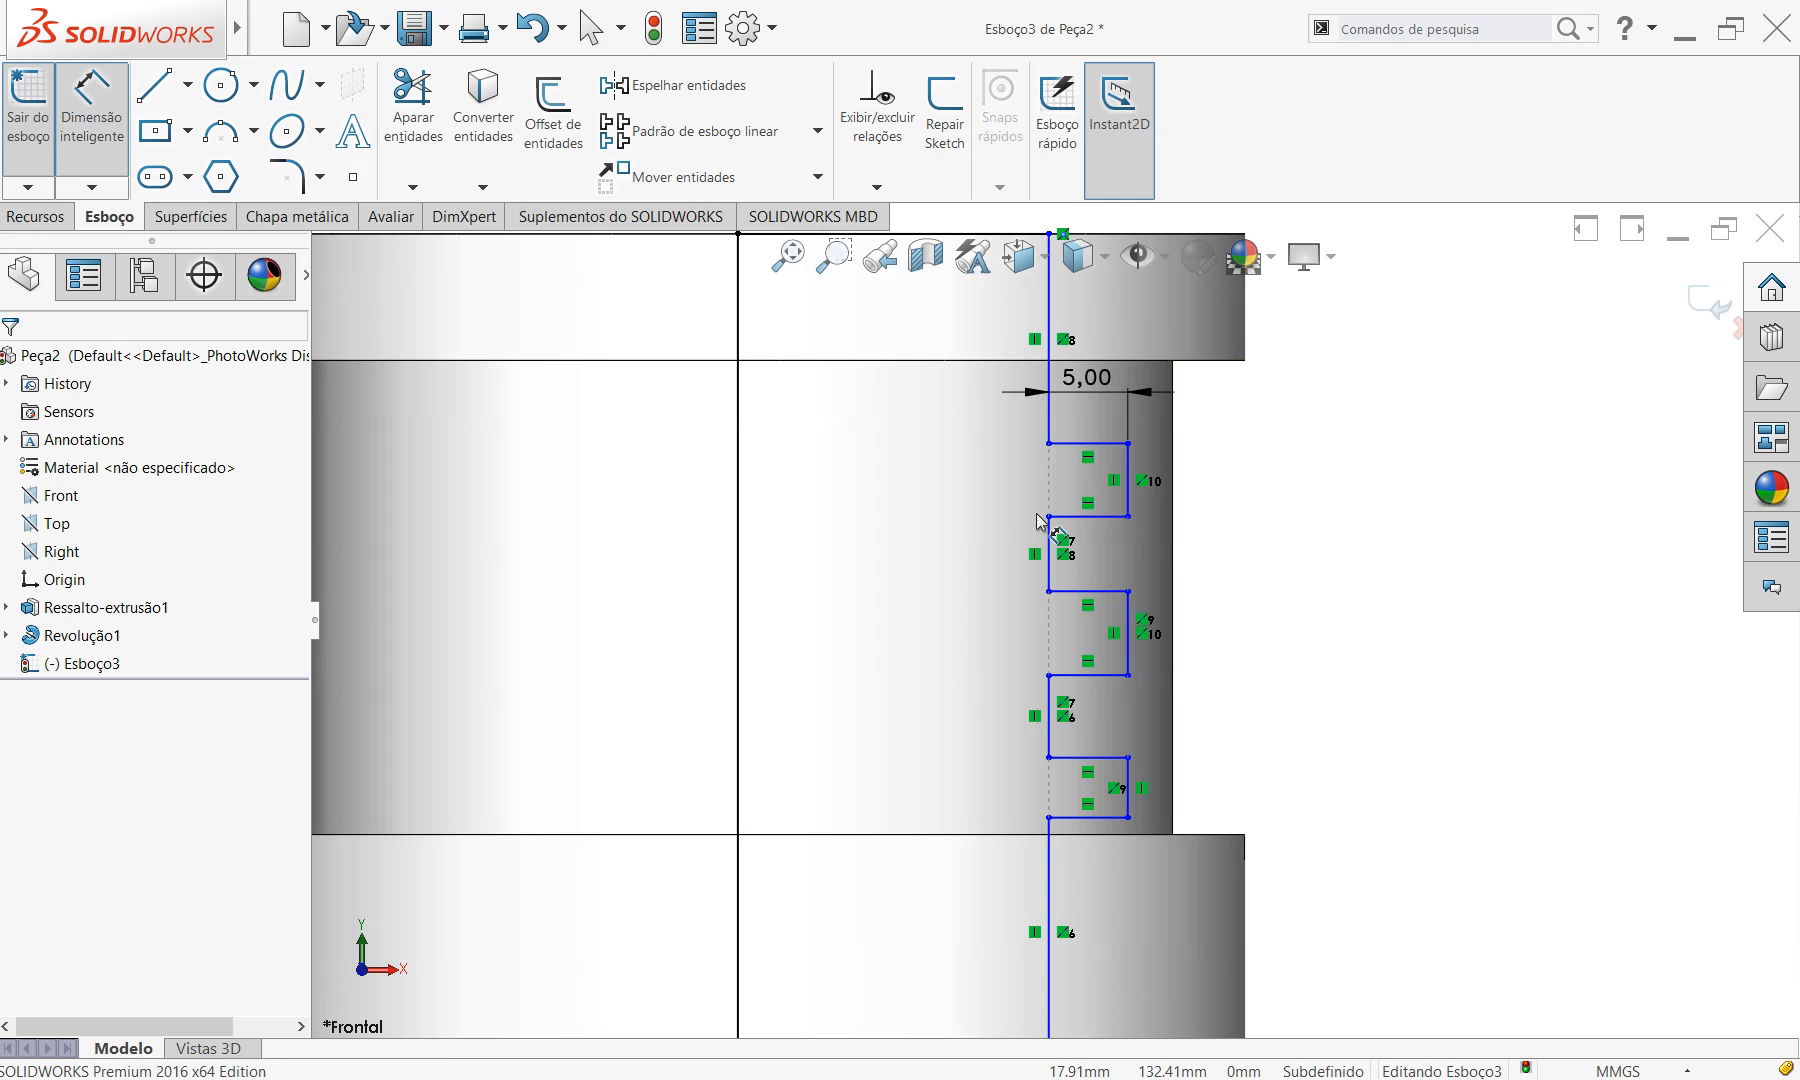
click(1129, 494)
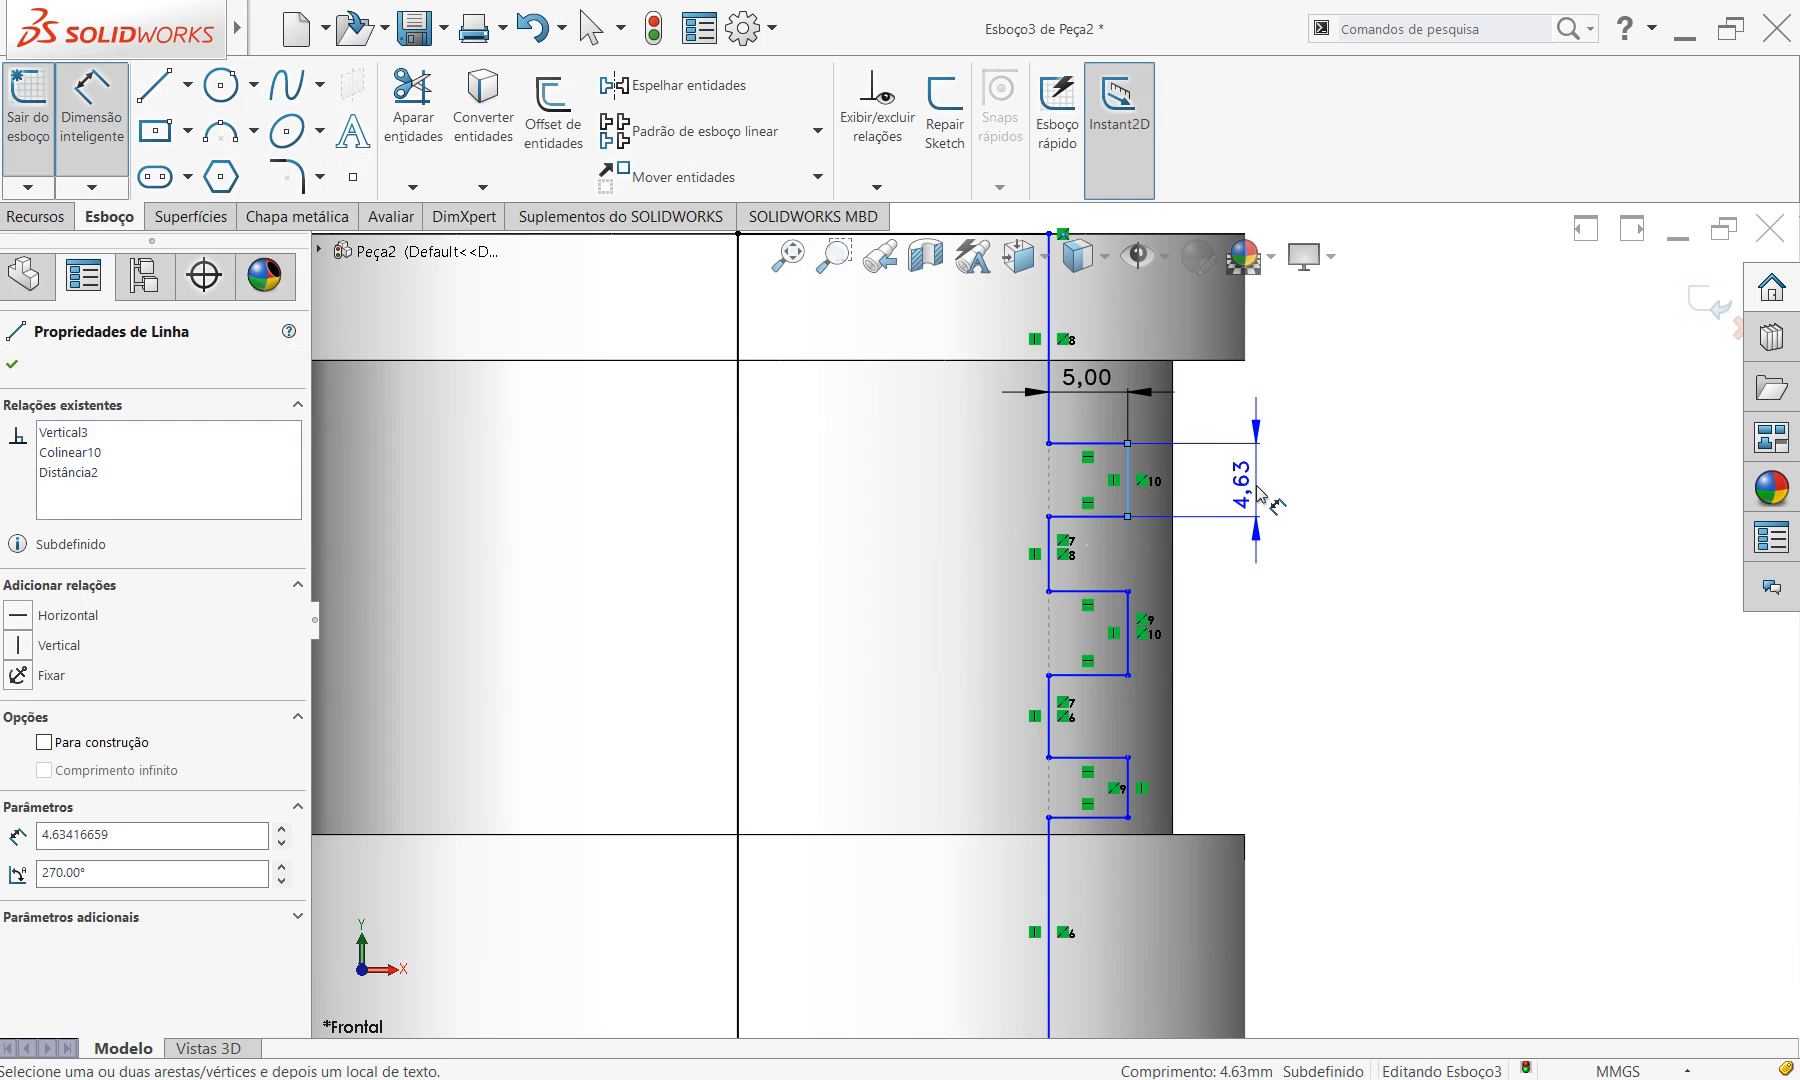
click(1259, 492)
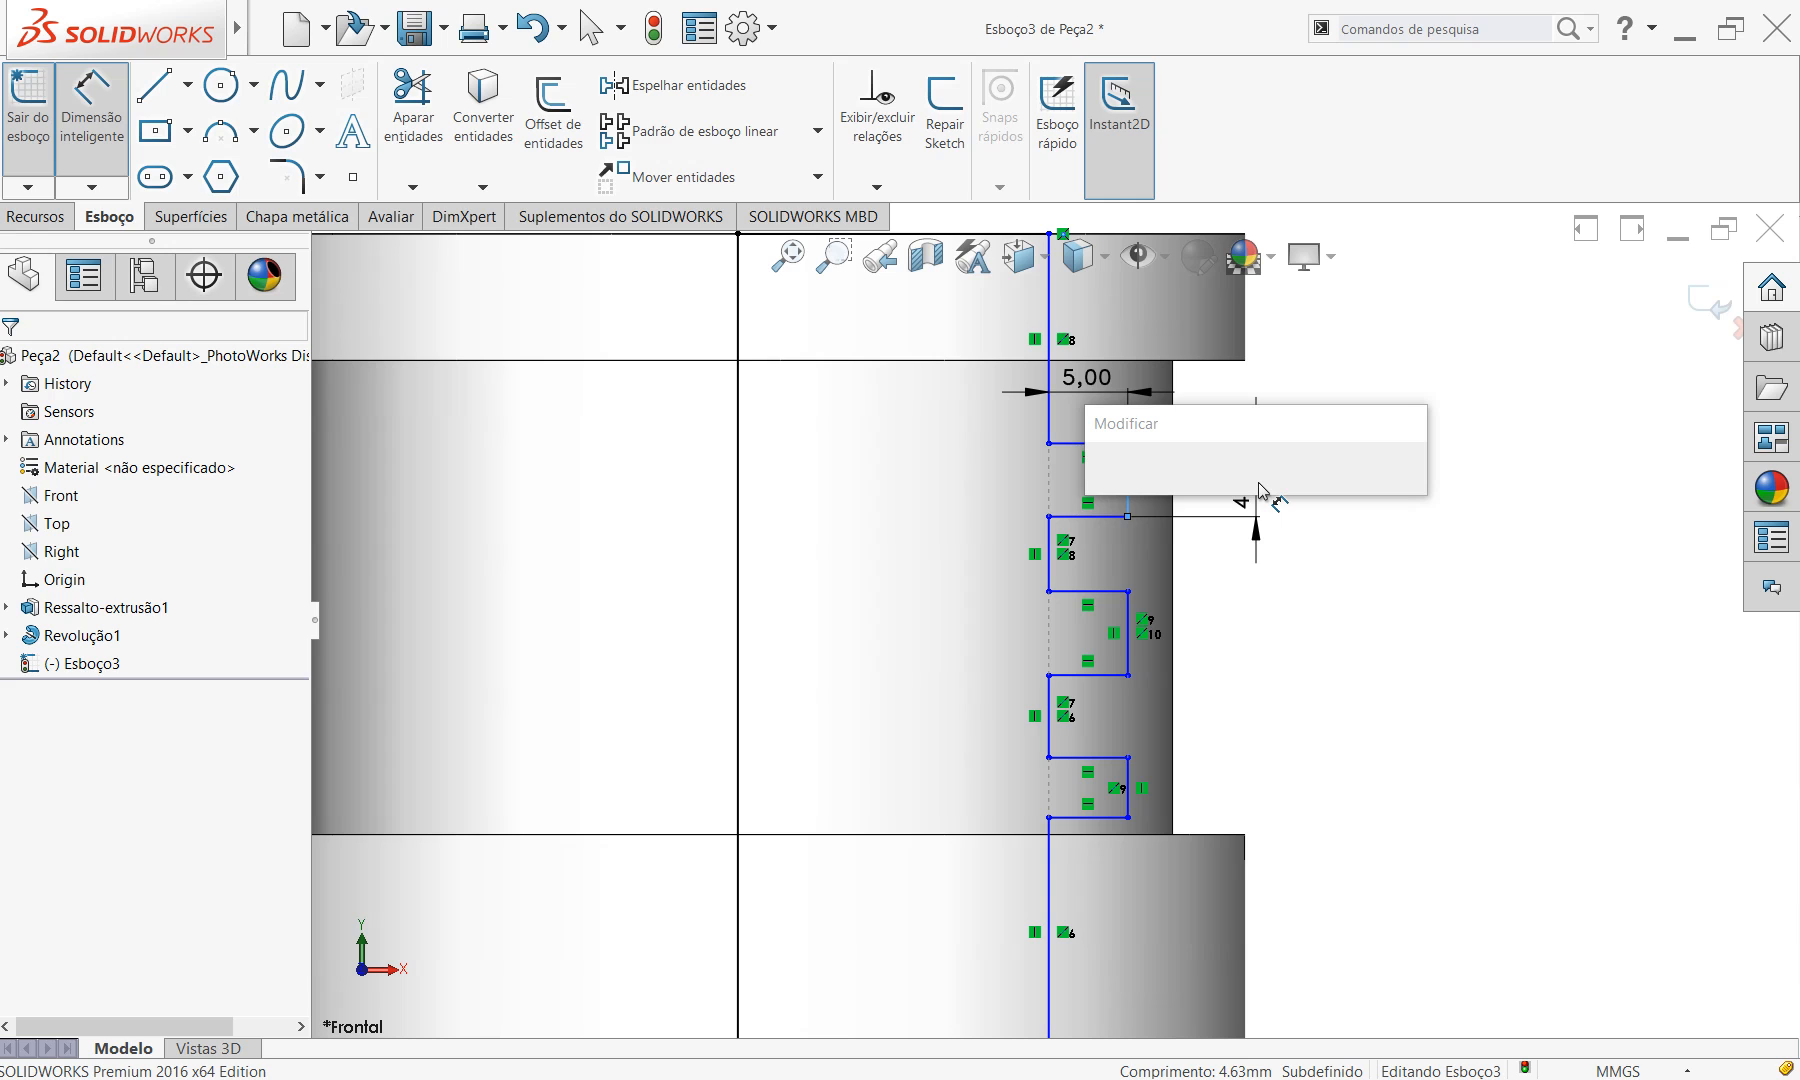
text(5)
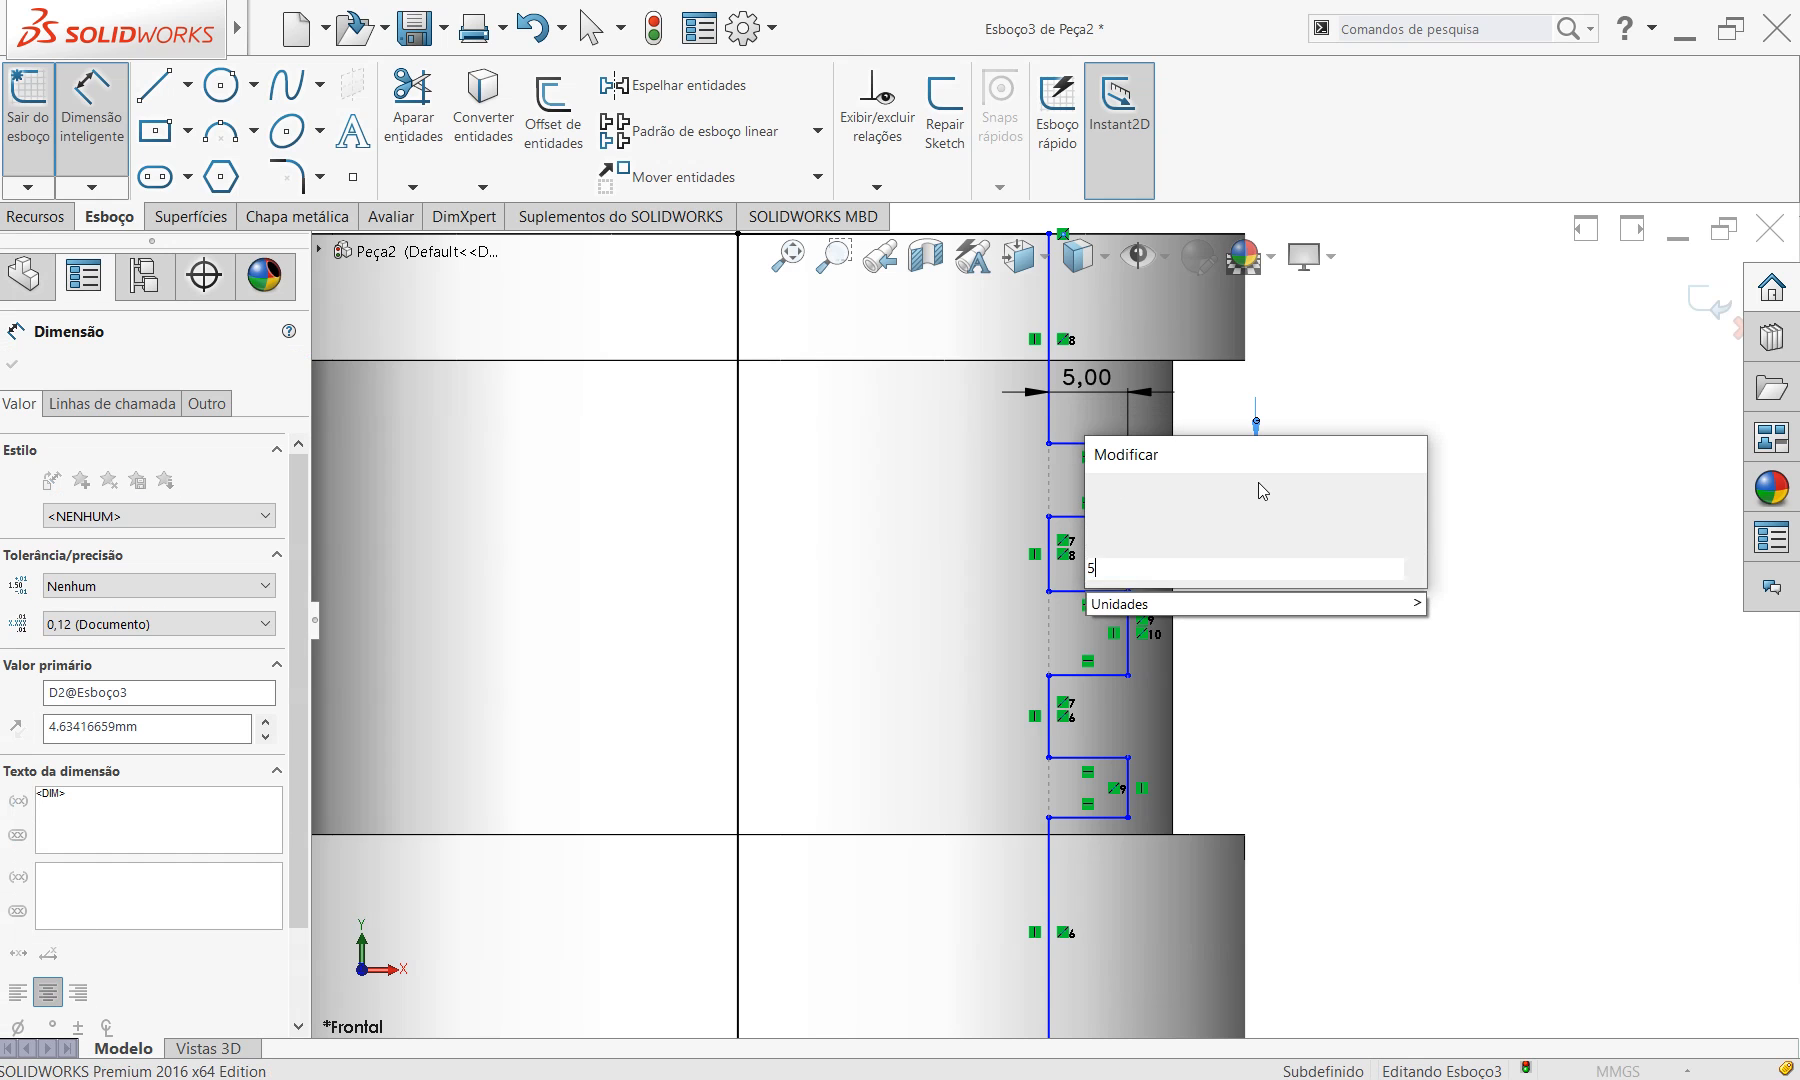
key(Return)
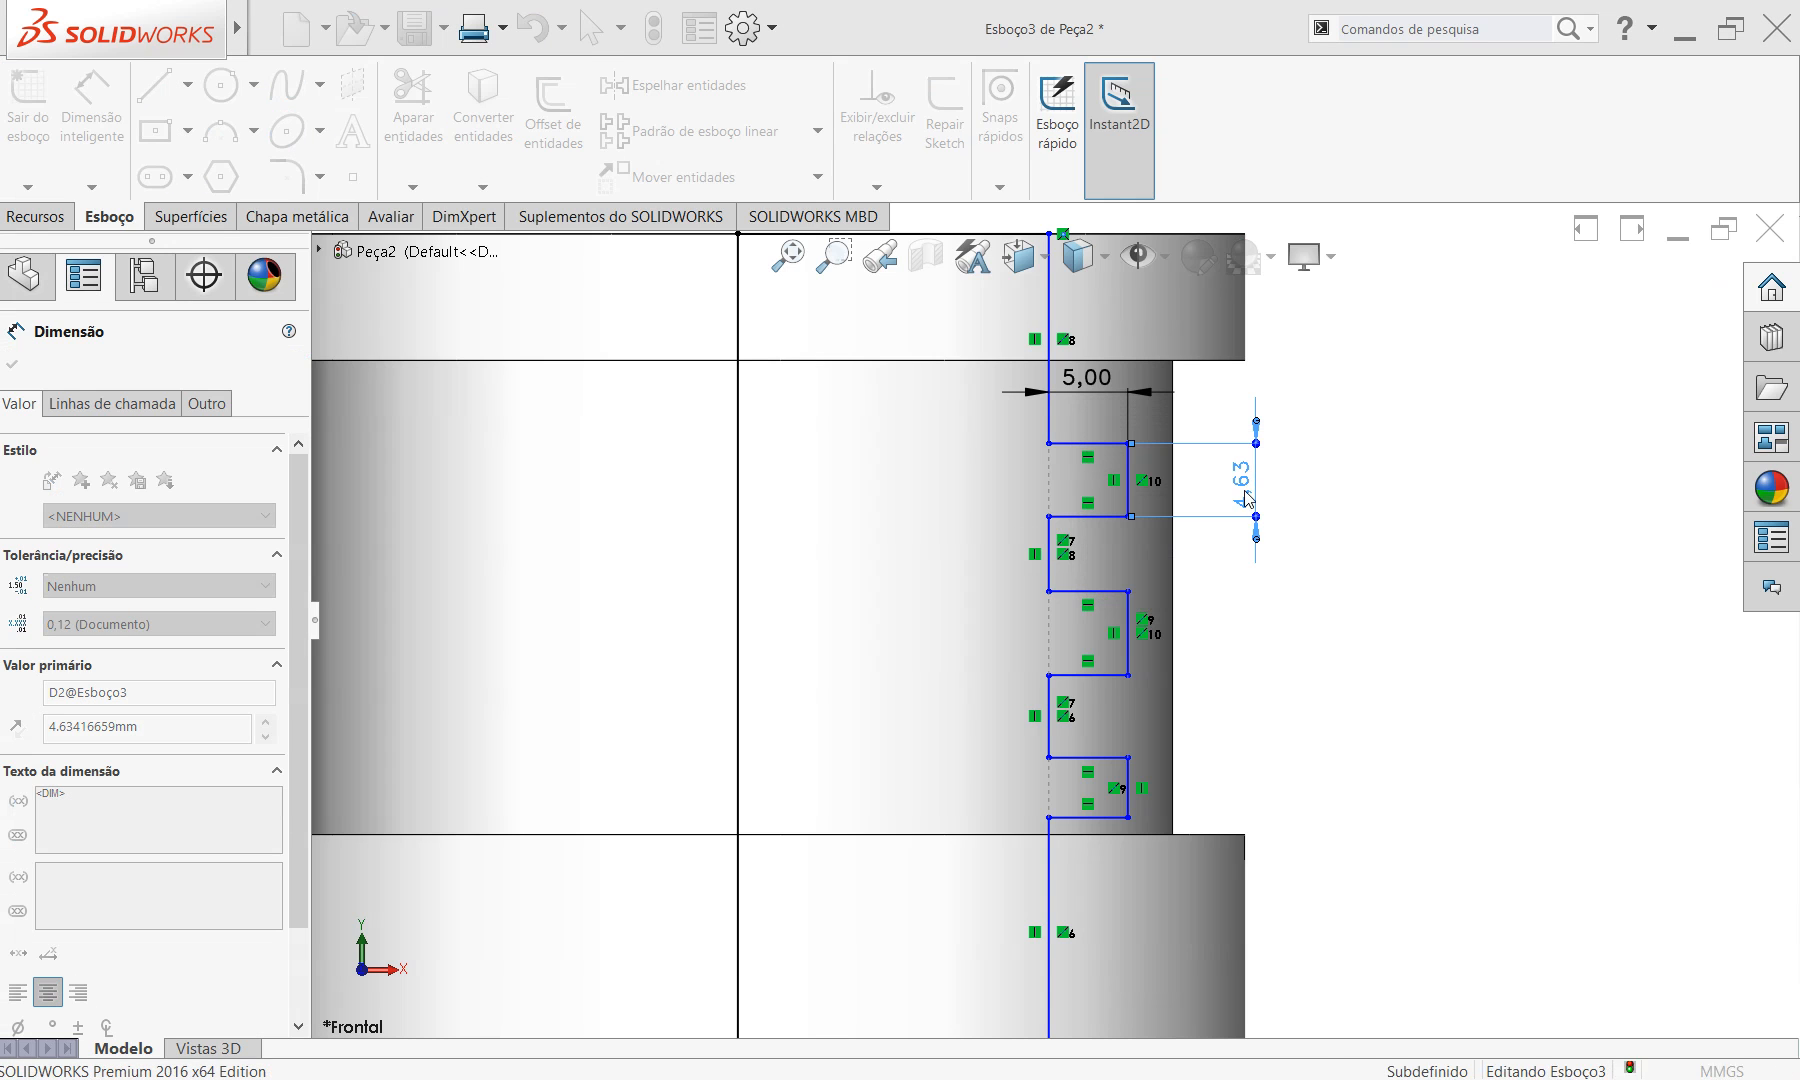
right_click(1357, 636)
click(1390, 699)
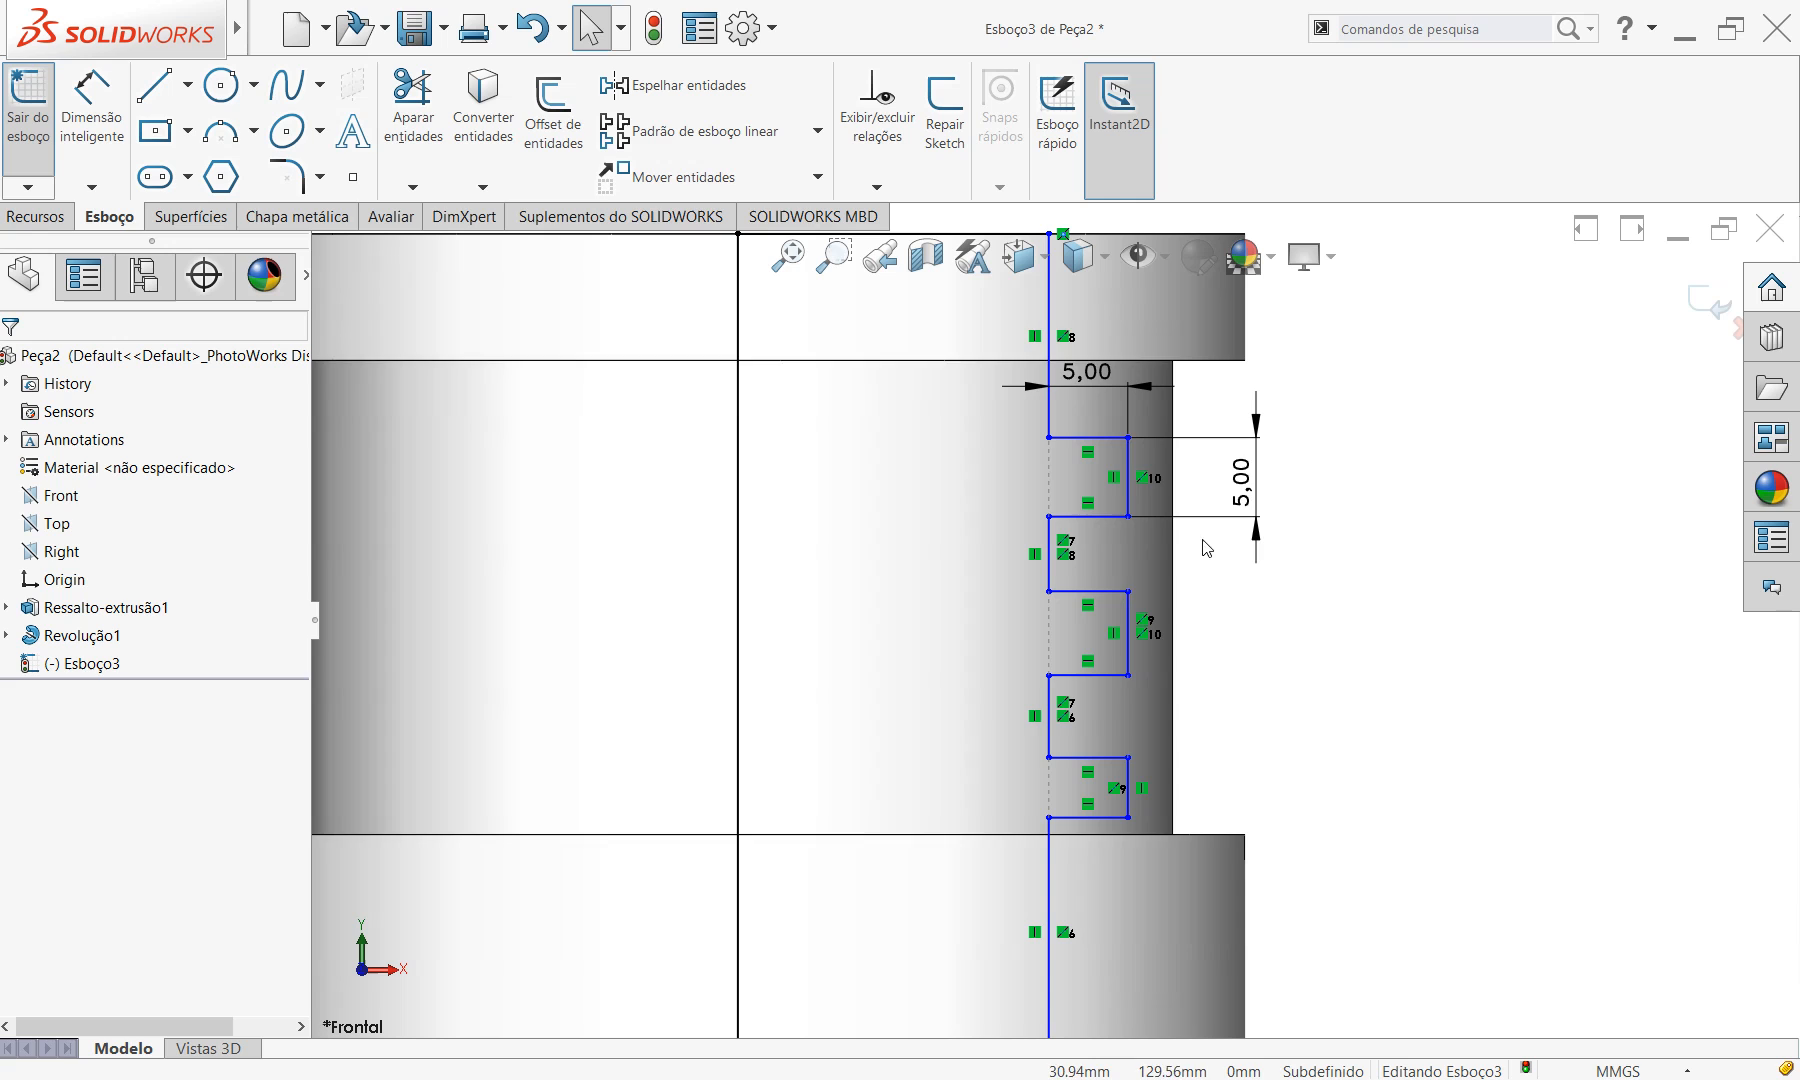
Apply an equal-length relation to the outer vertical walls of the three bore grooves.
click(1128, 468)
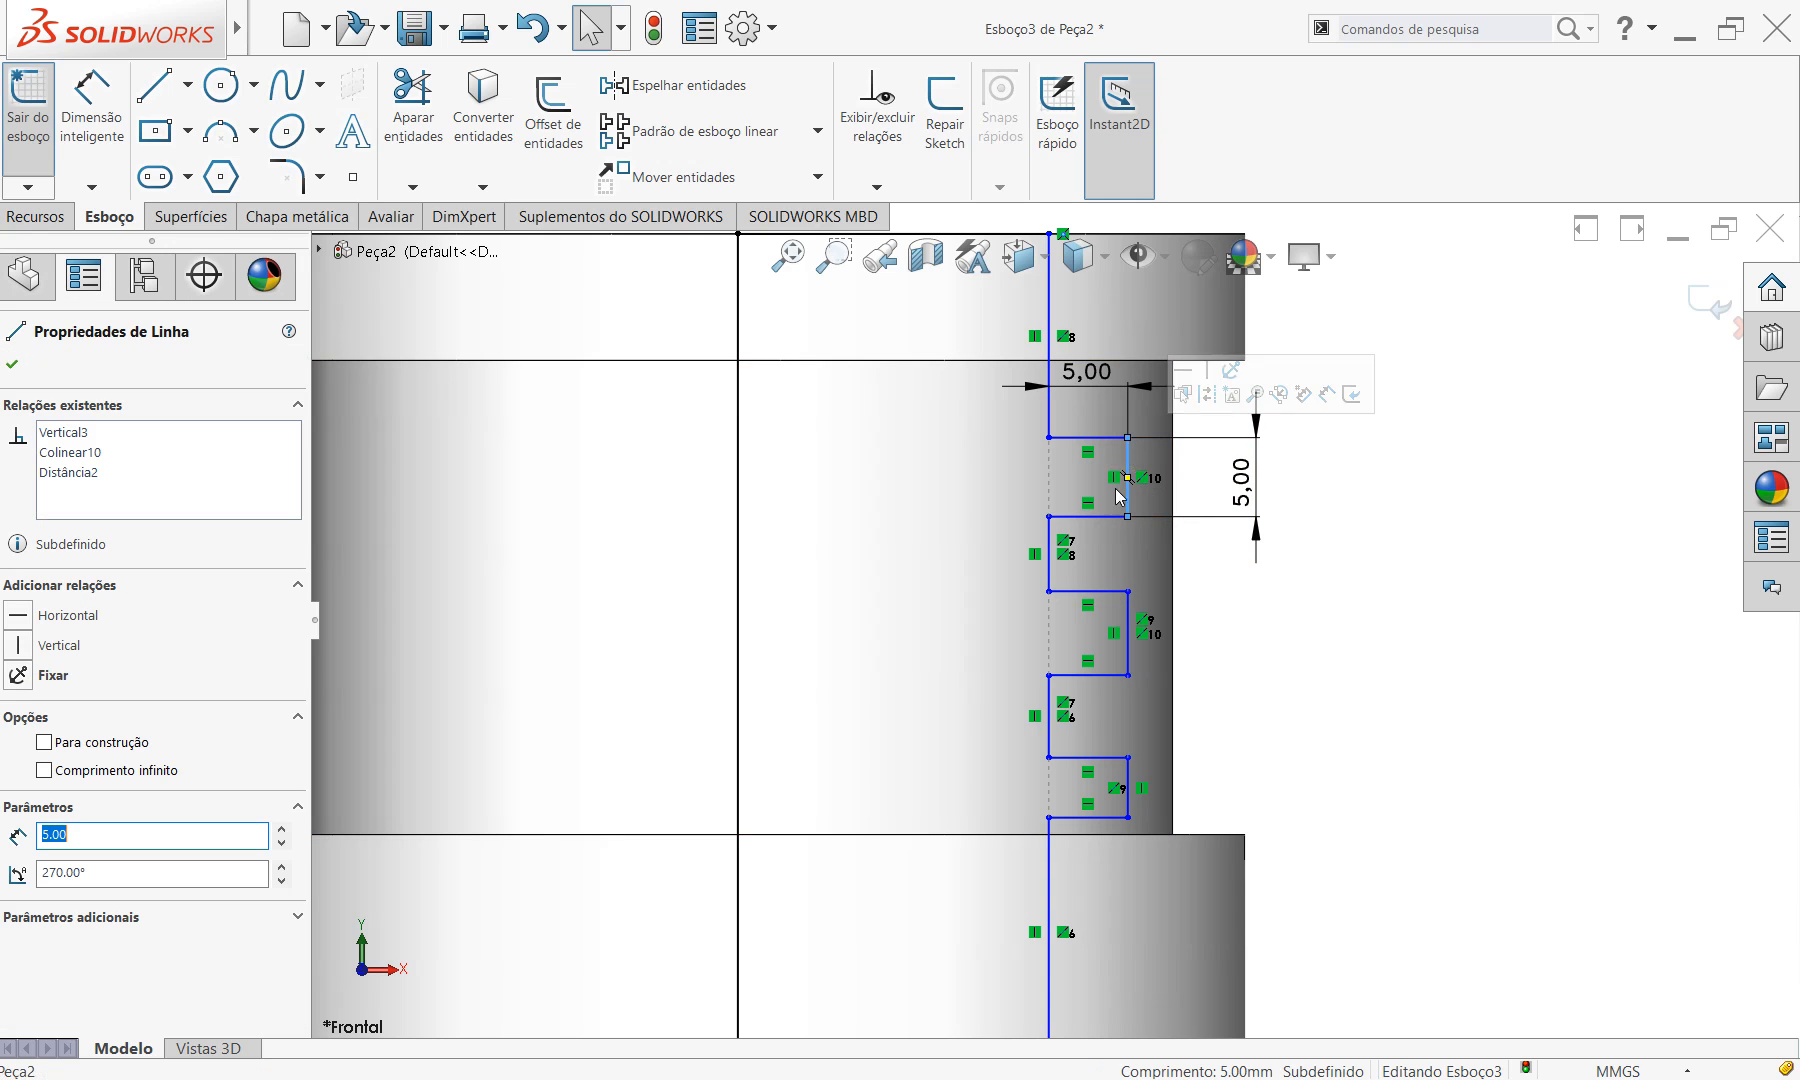
ctrl+click(1130, 625)
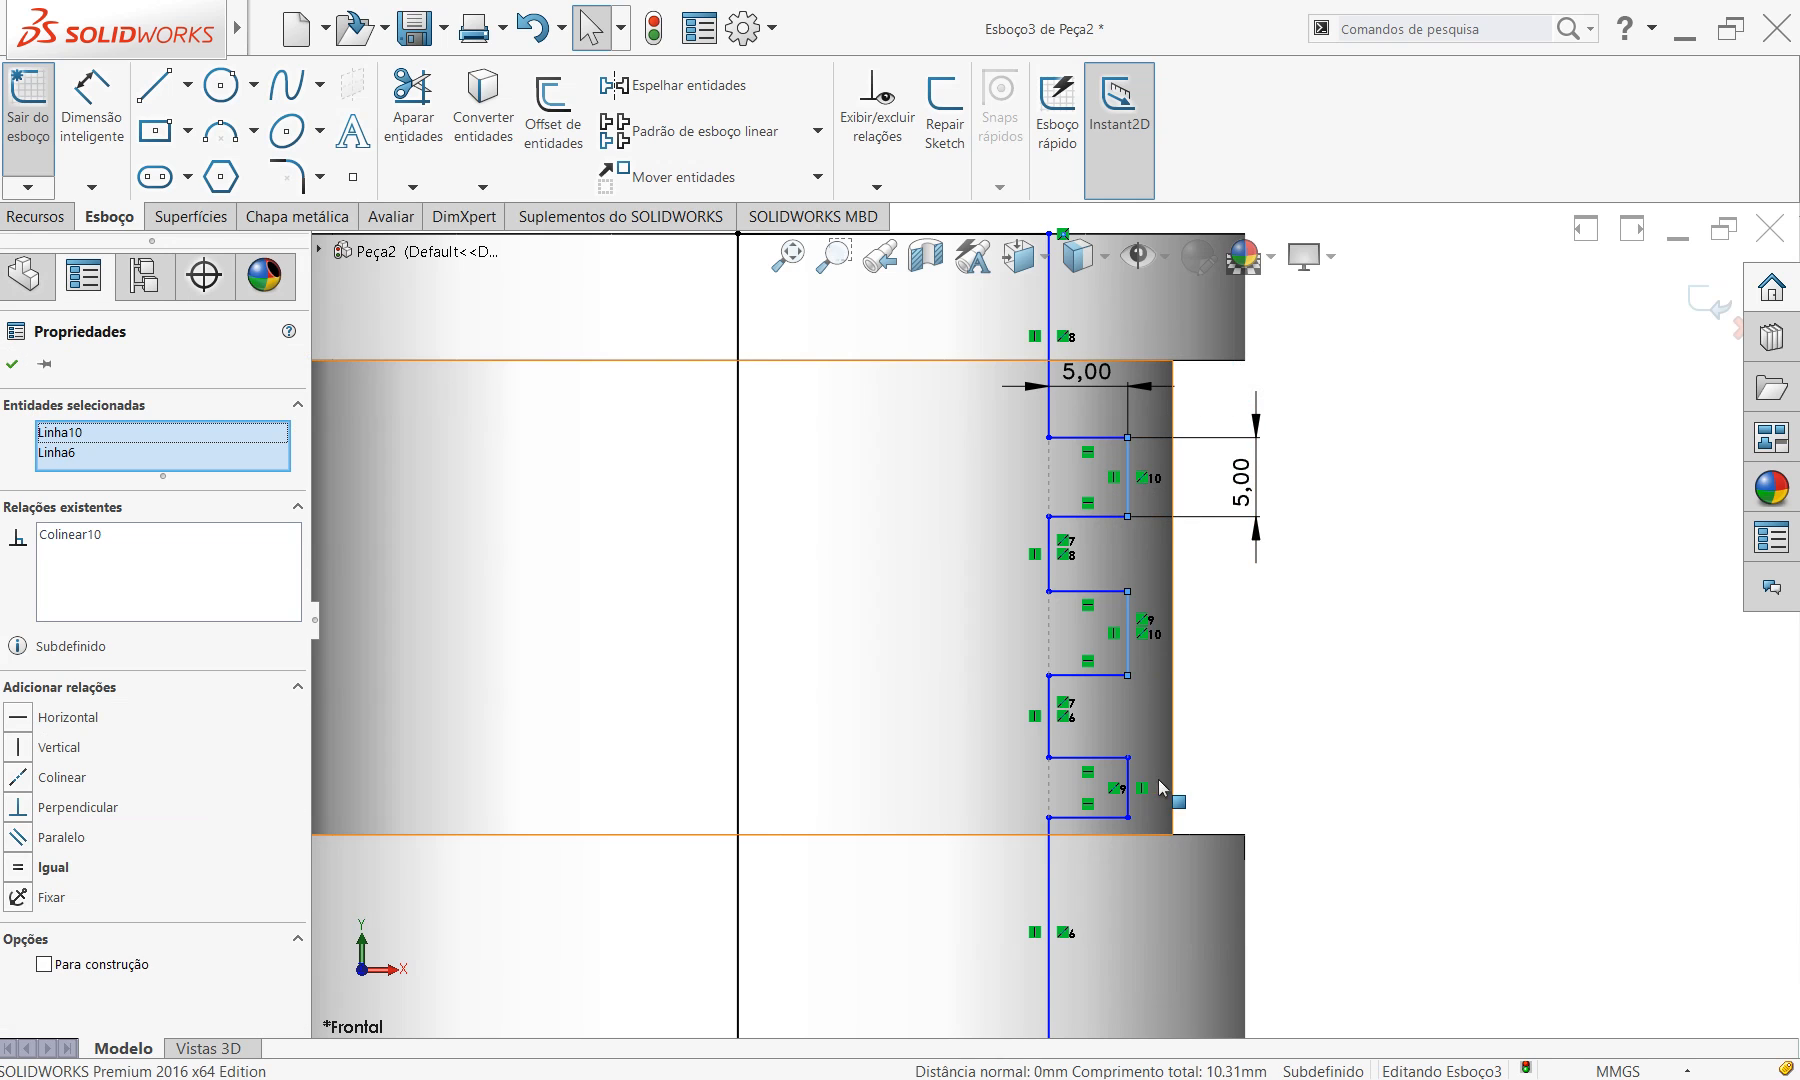
ctrl+click(1130, 785)
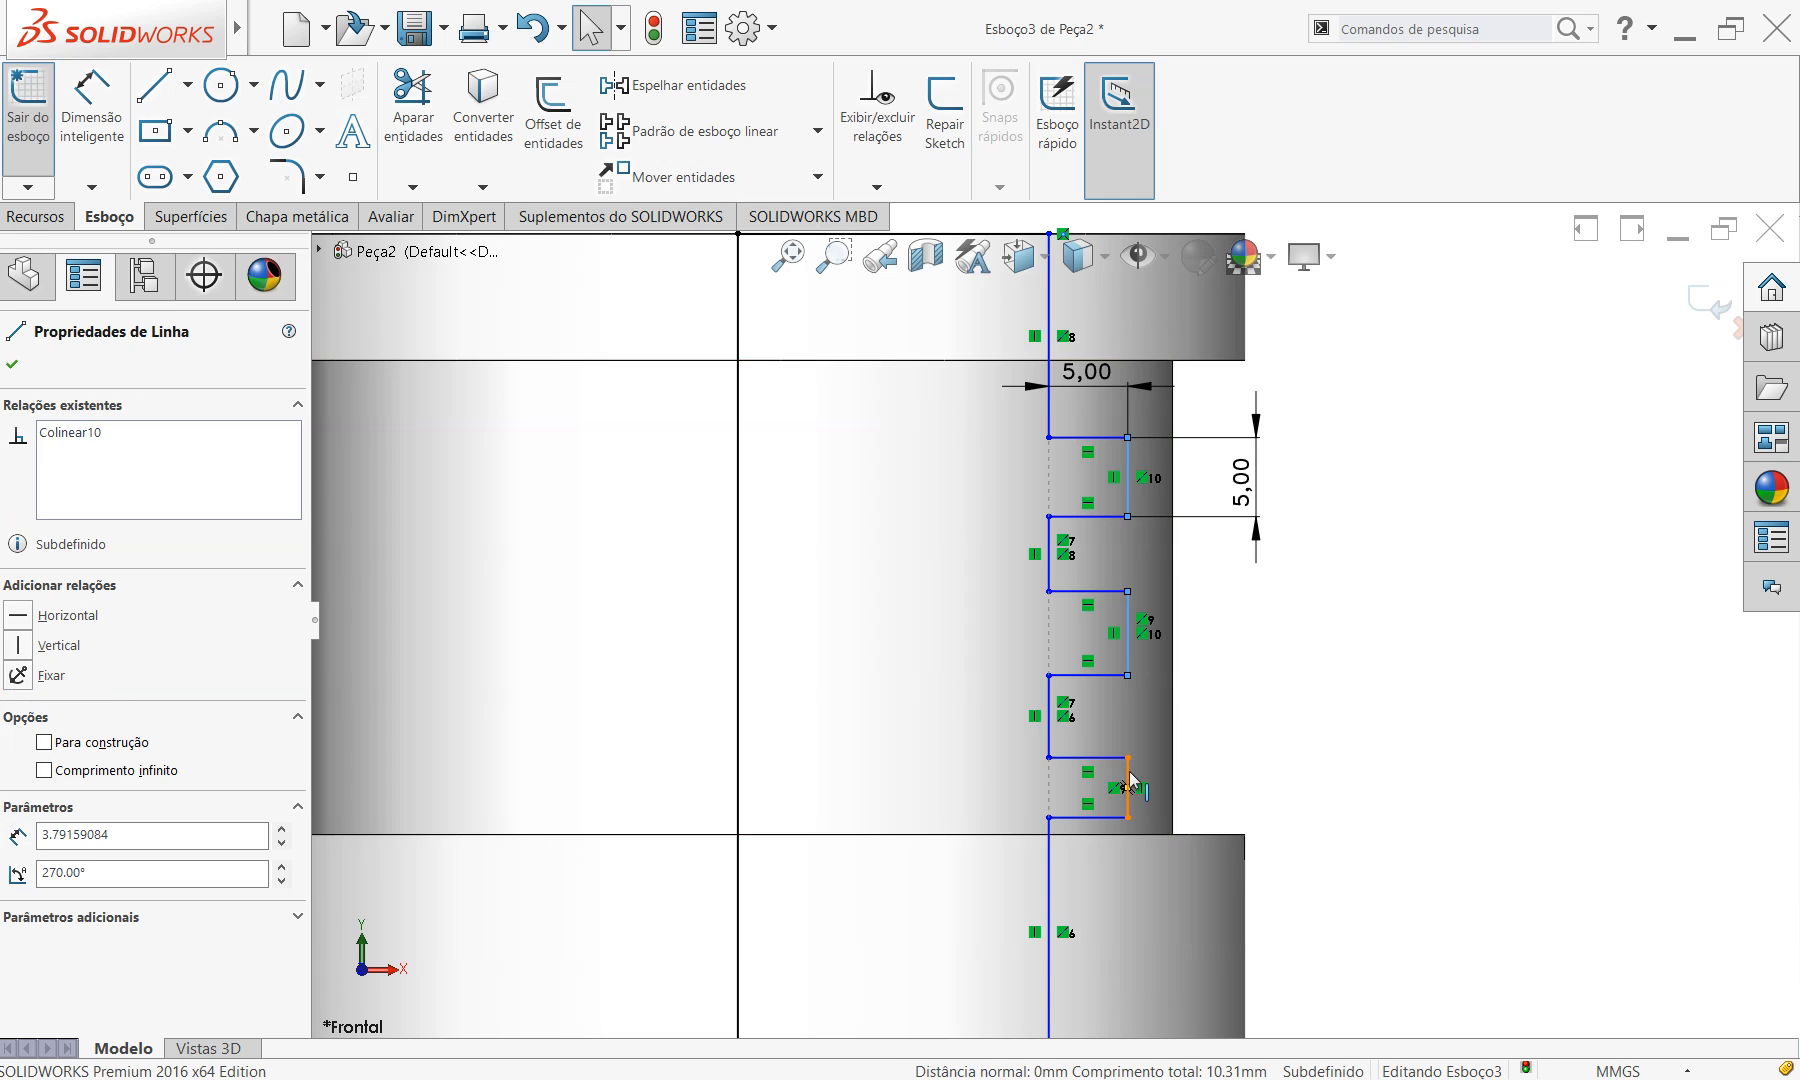
click(18, 857)
click(1422, 645)
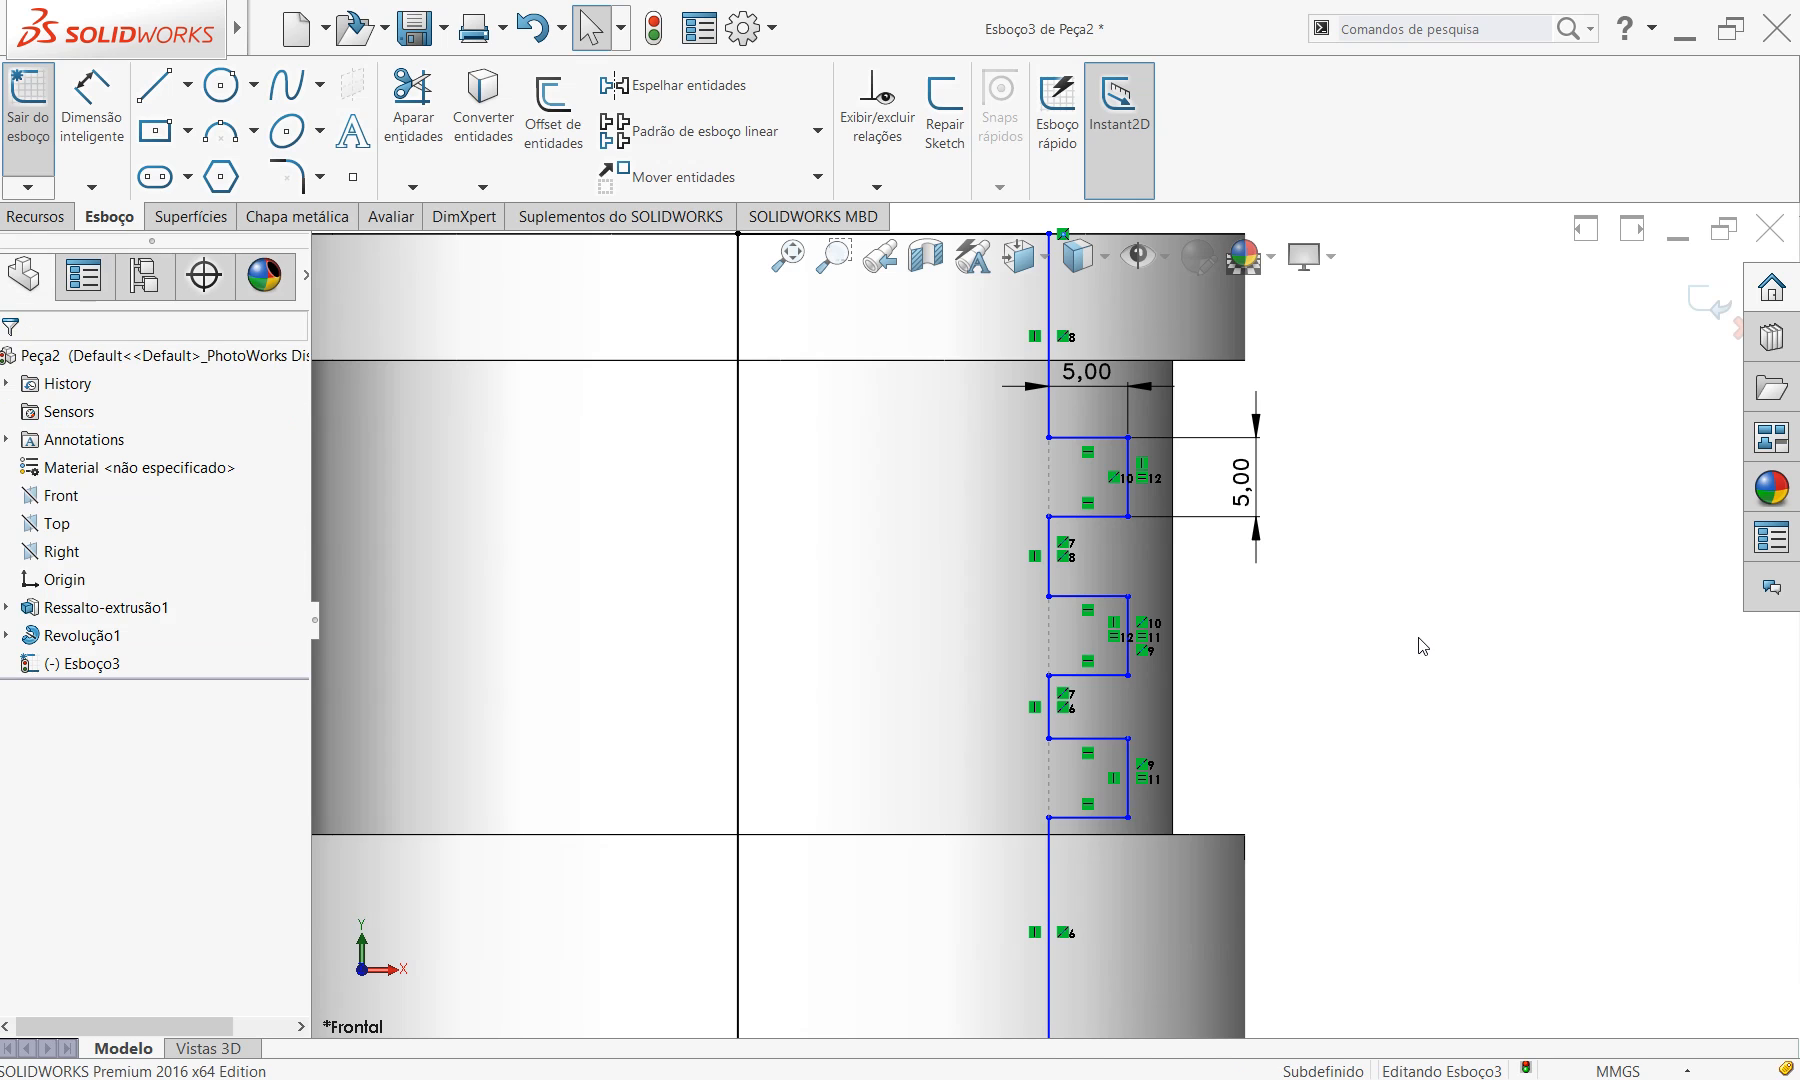
Dimension the upper bore wall's distance from the central vertical axis as 30/2 mm.
scroll(1393, 598, up, 2)
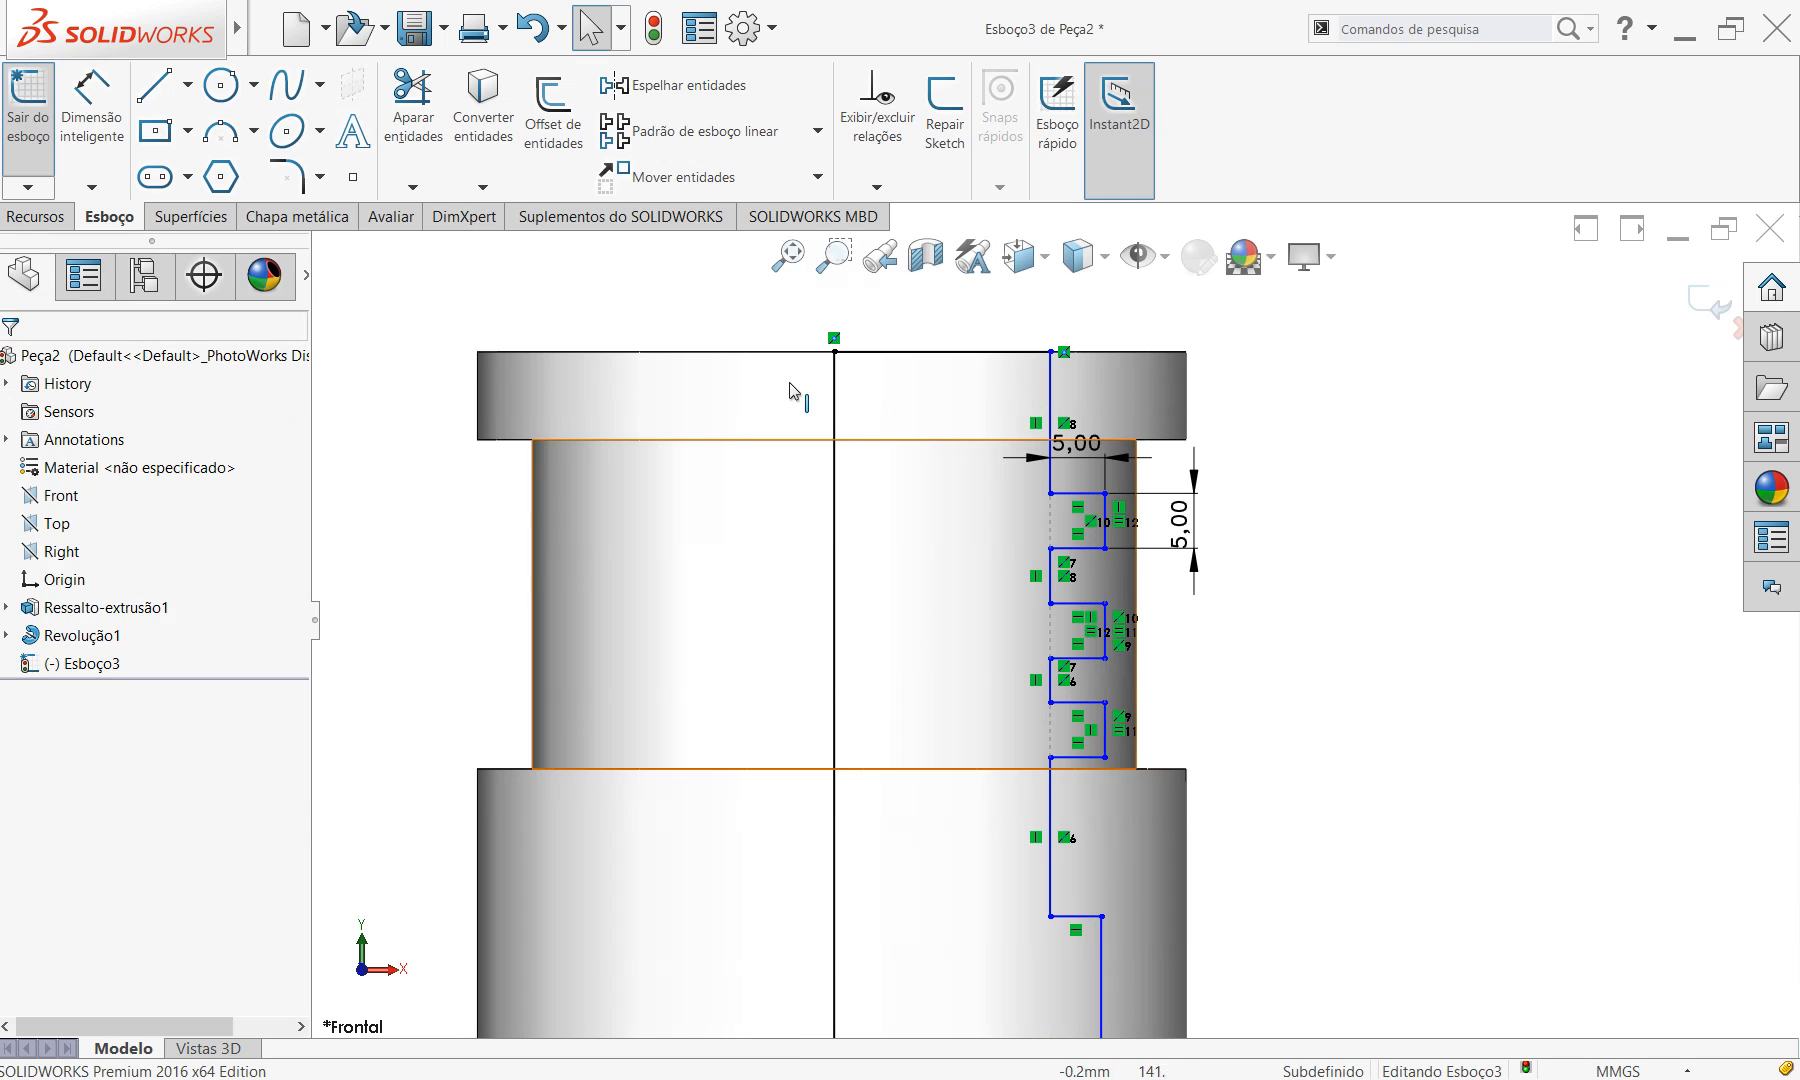
click(98, 126)
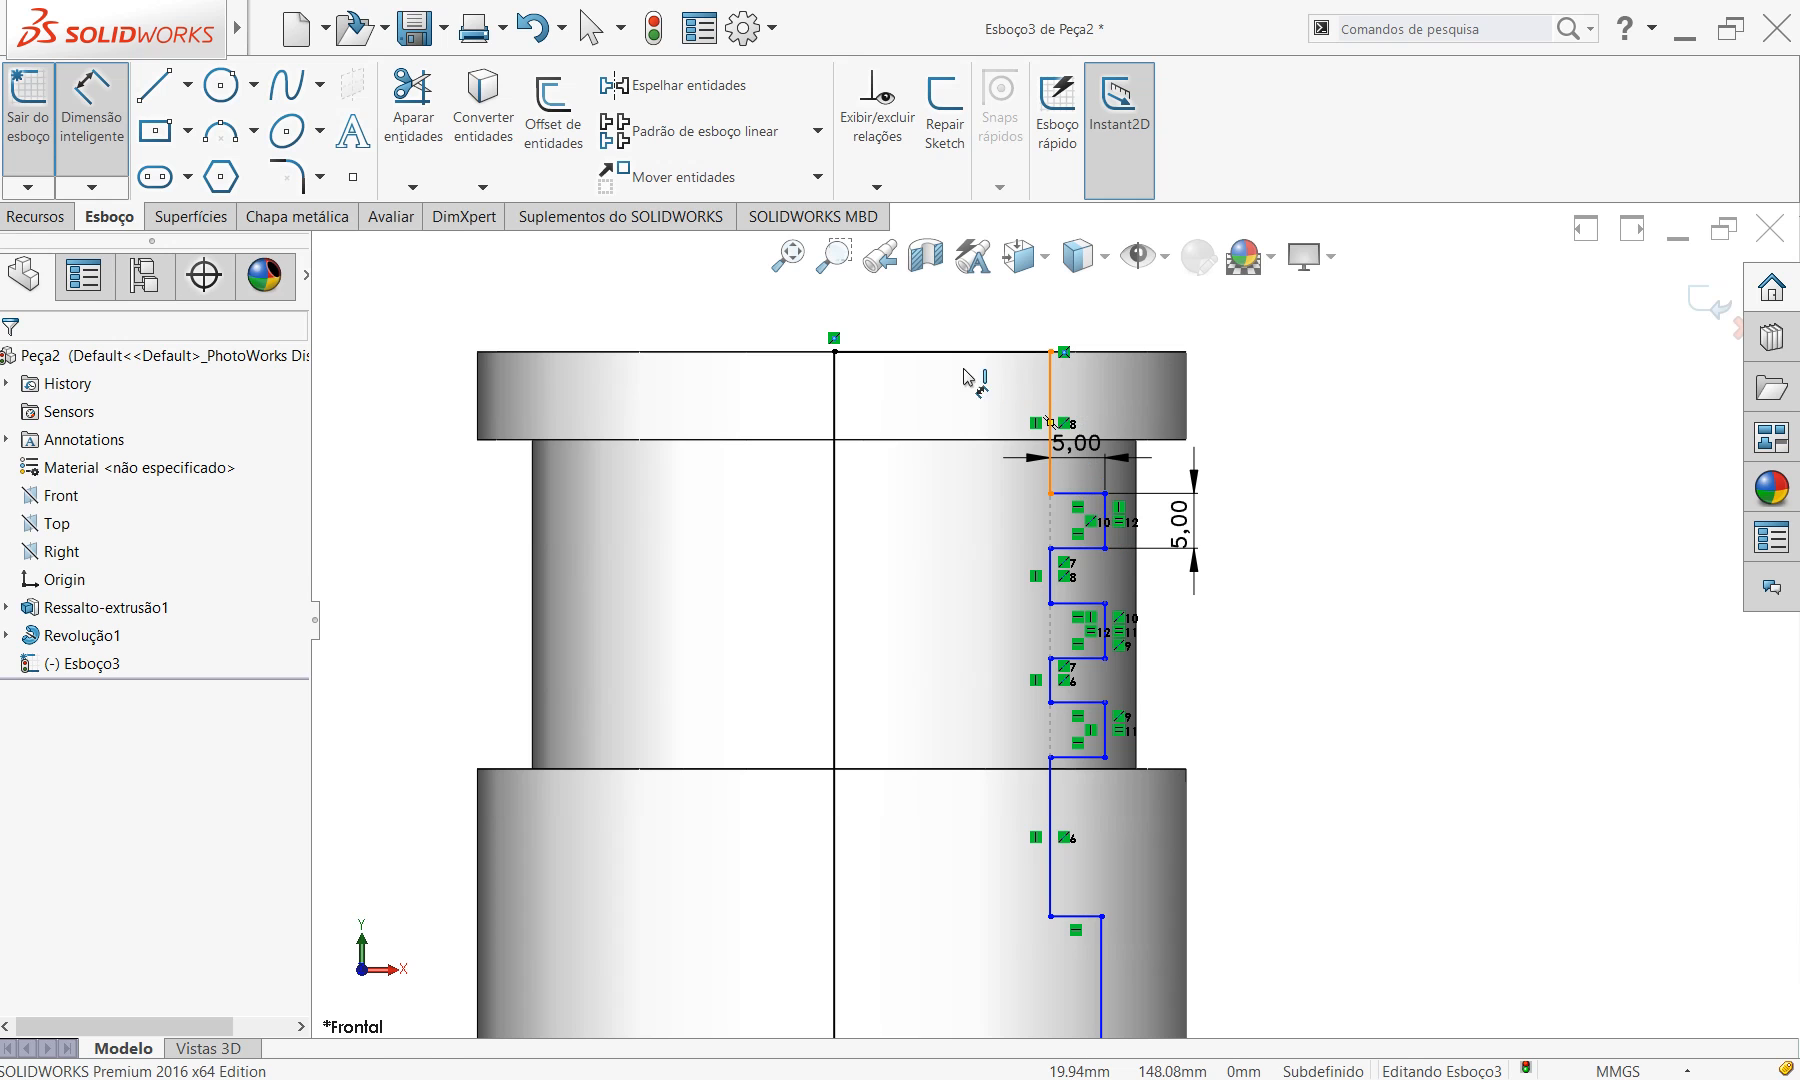
click(1050, 400)
click(834, 380)
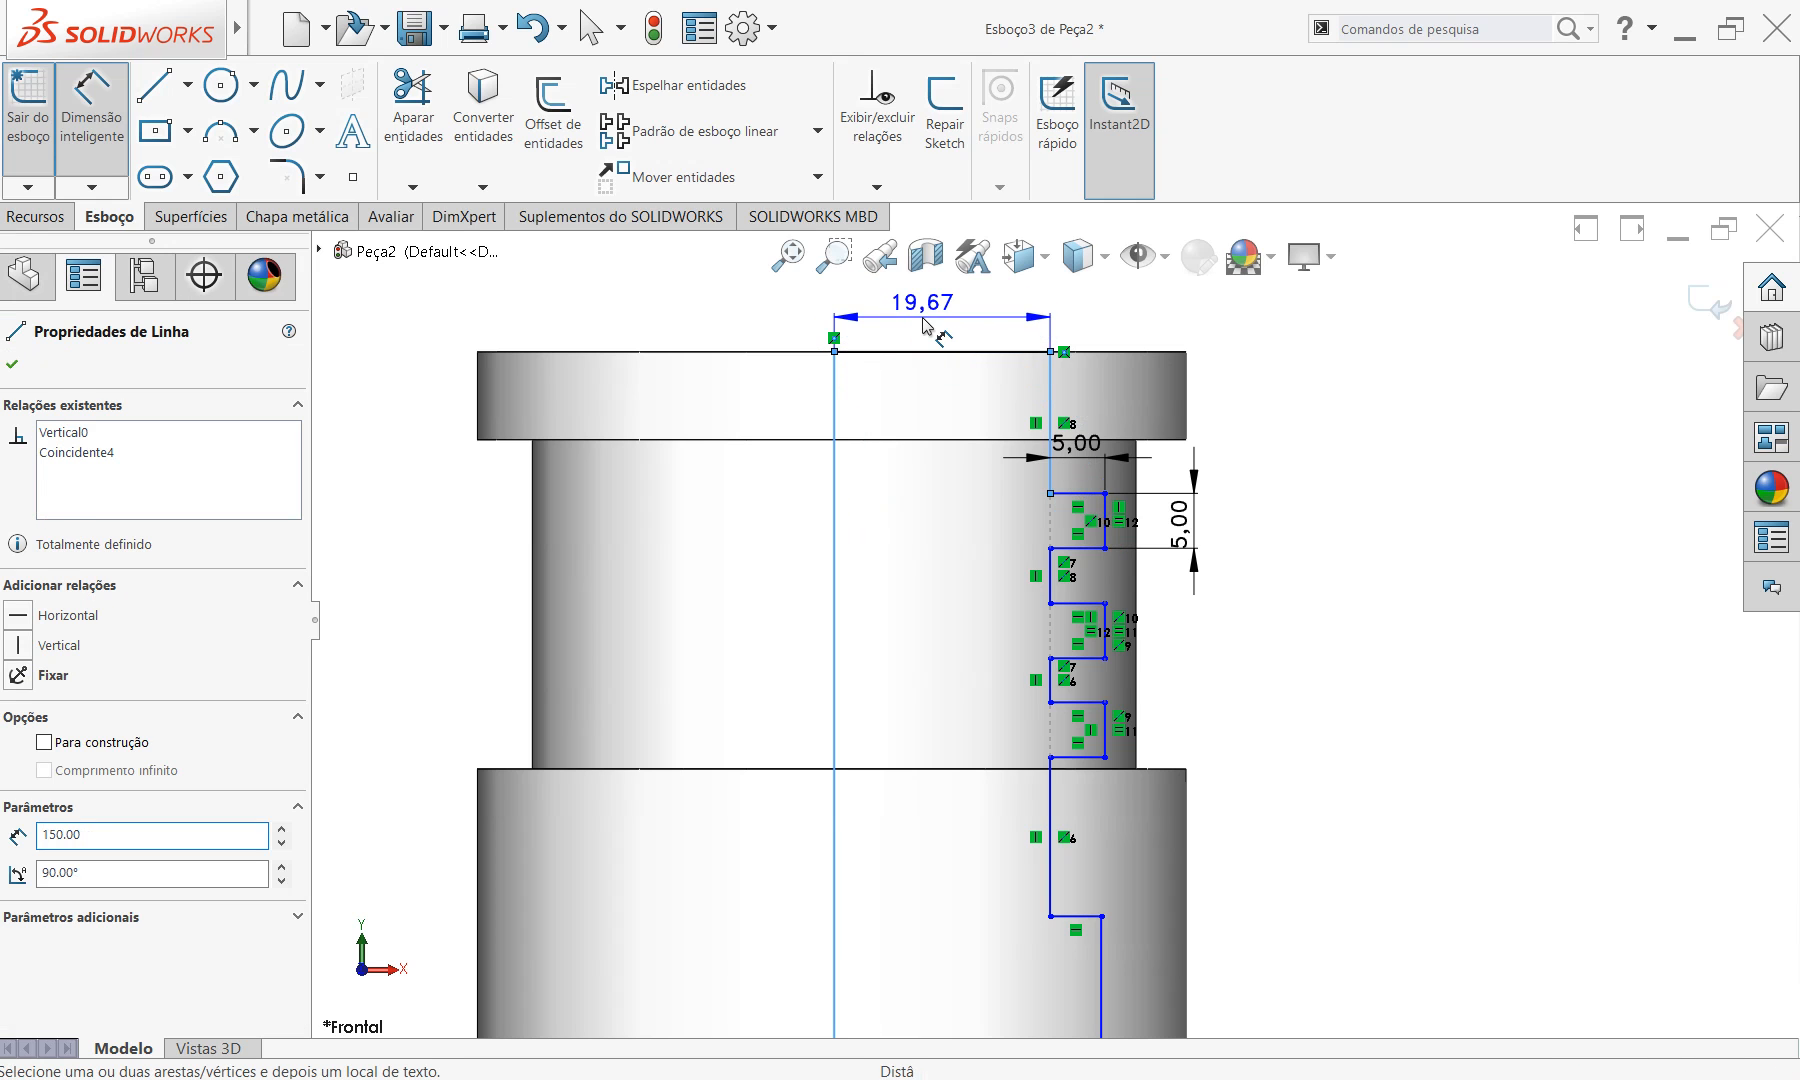
click(922, 318)
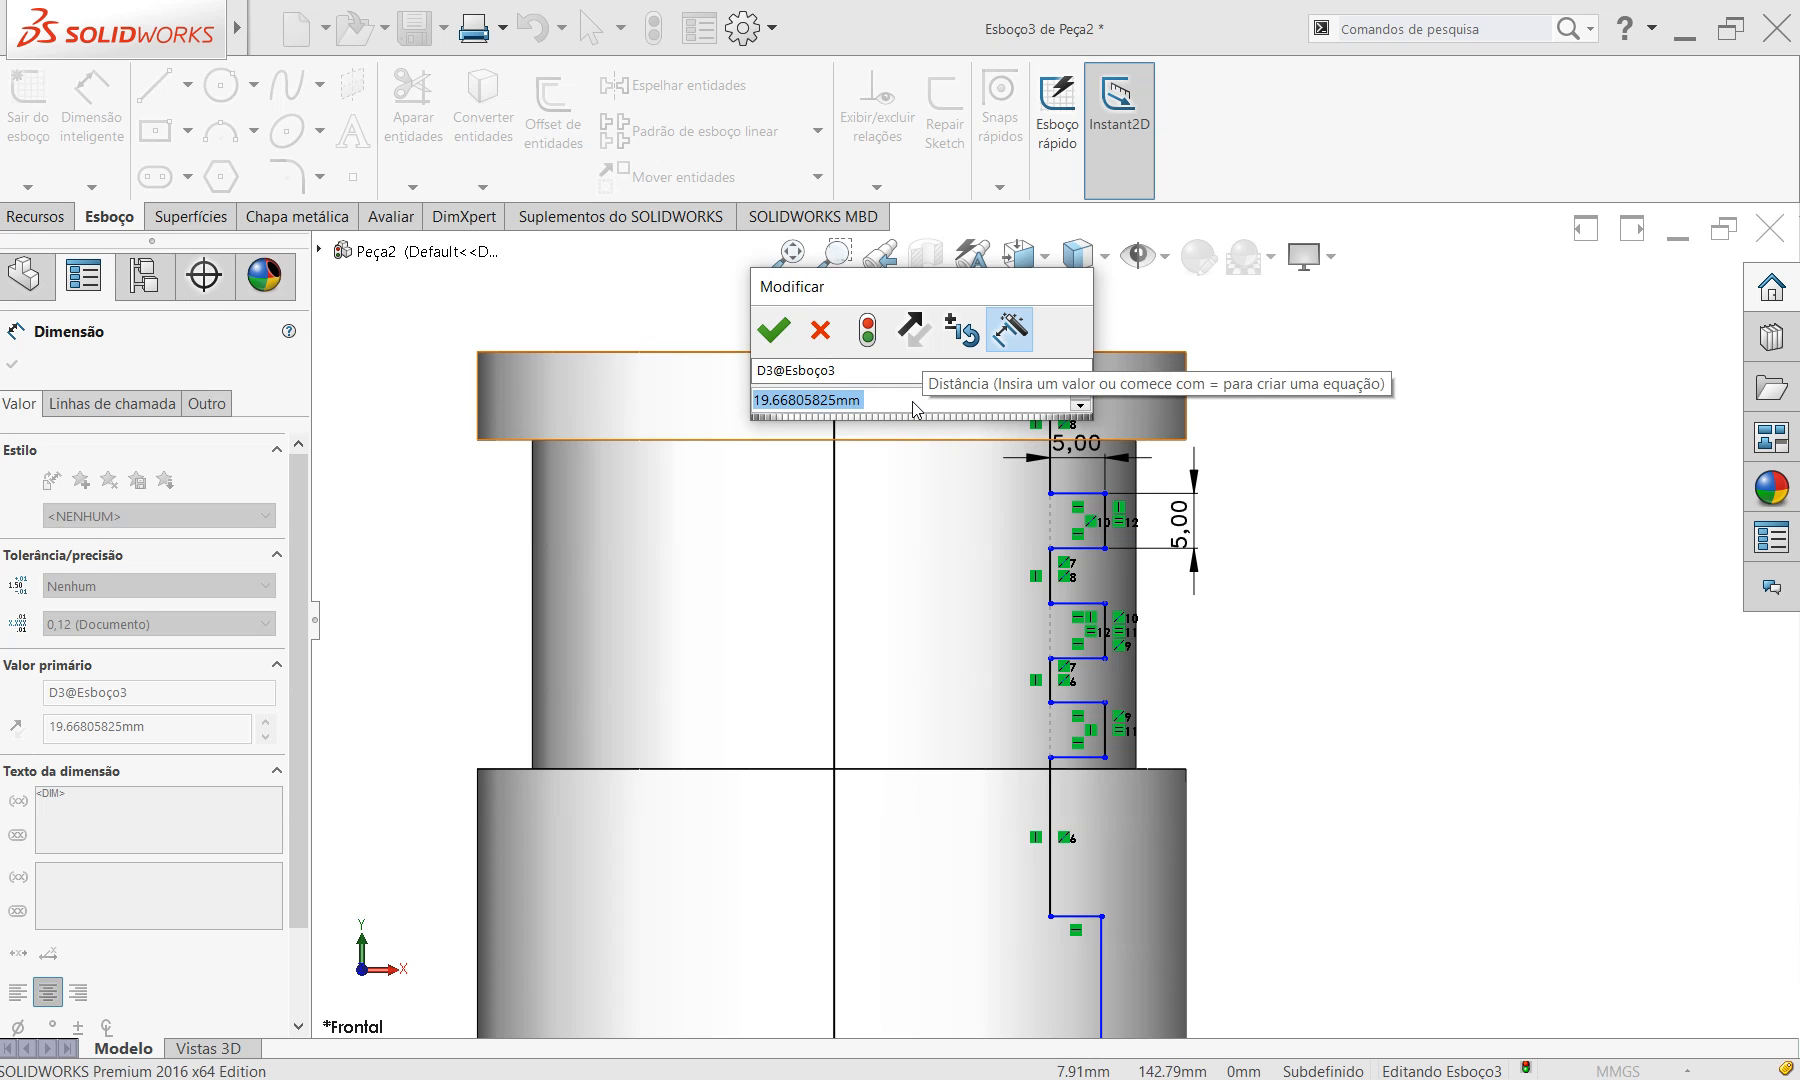
text(30/)
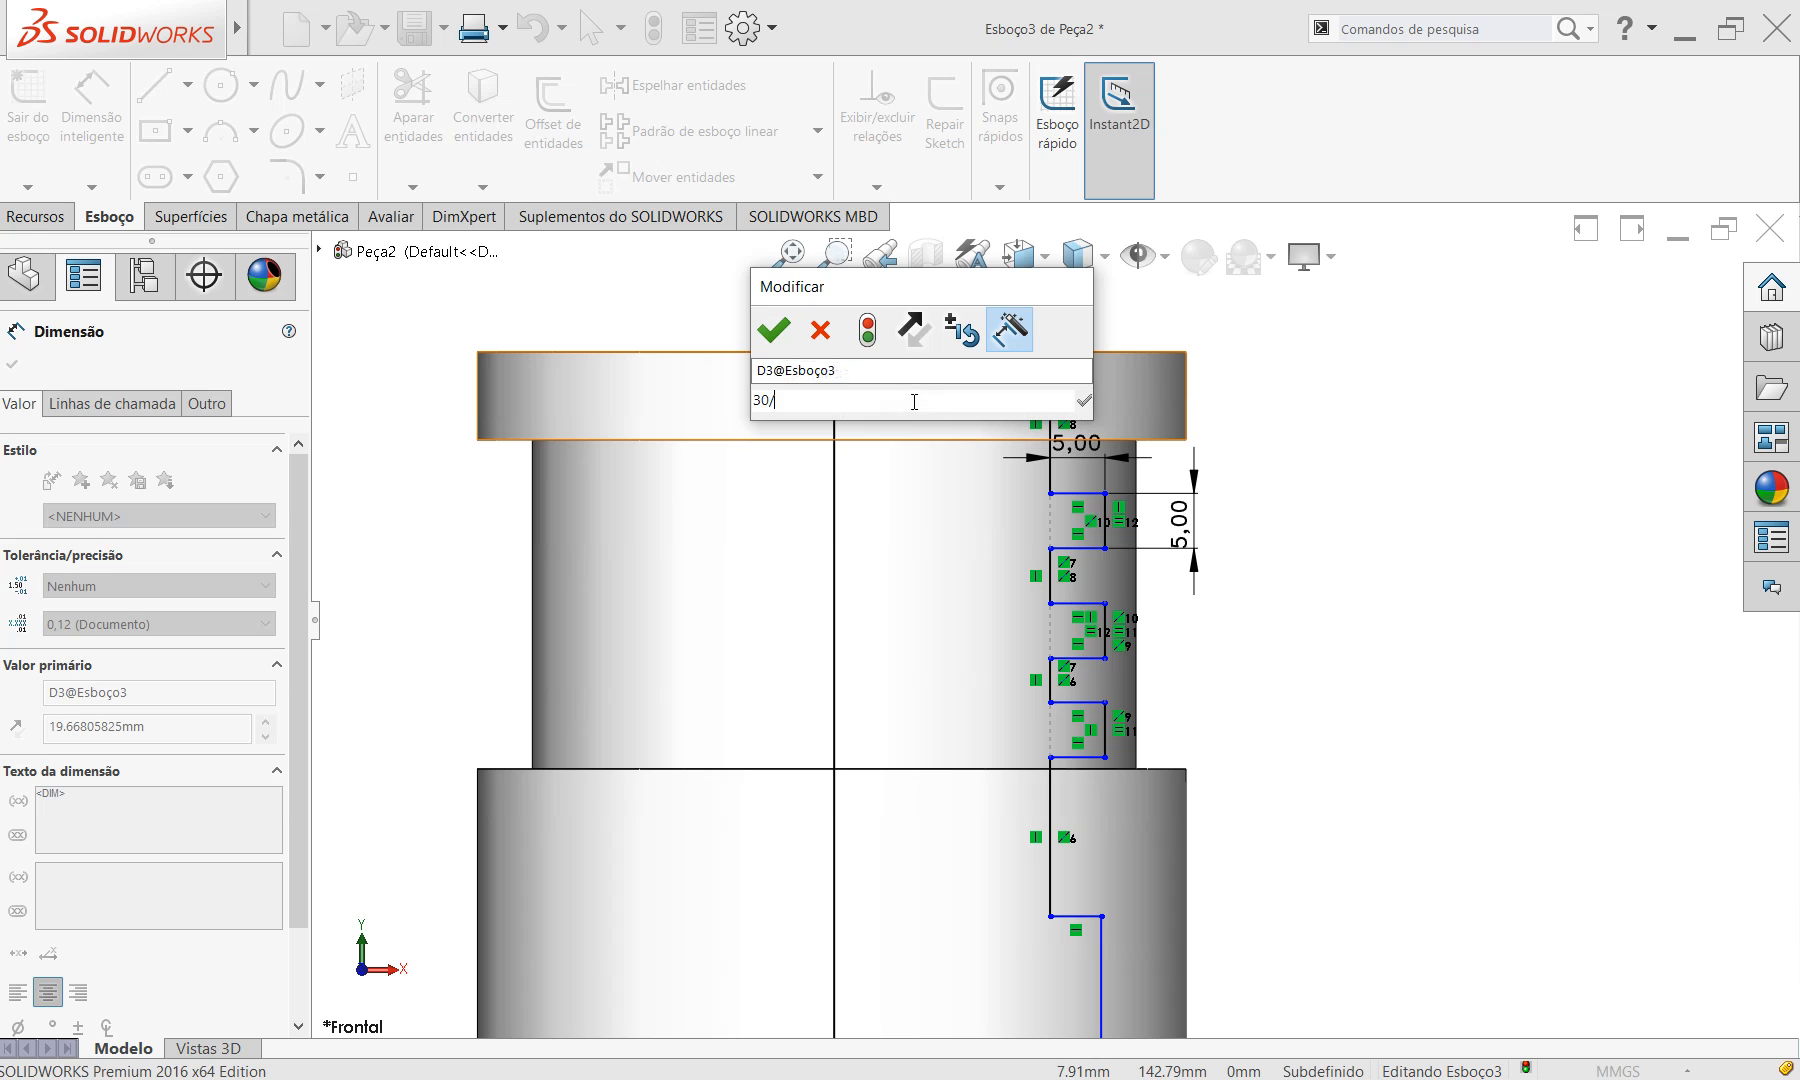
text(2)
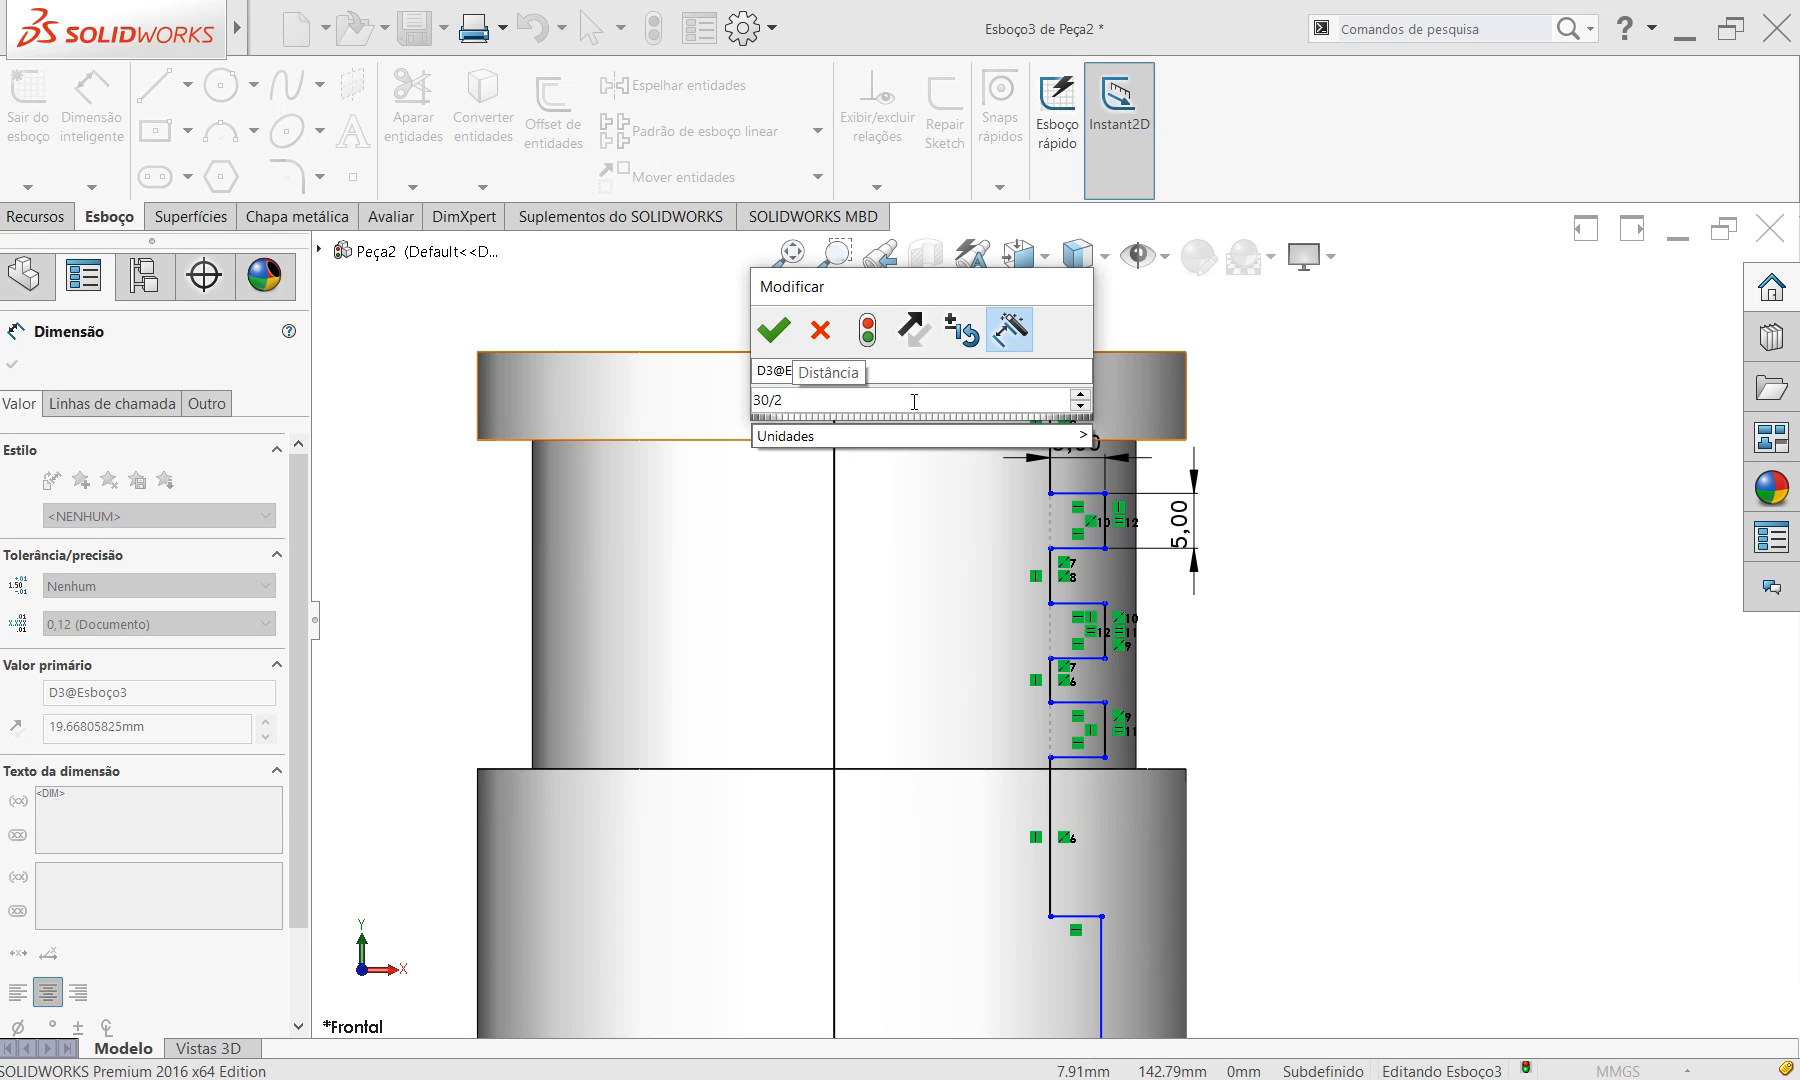
key(Return)
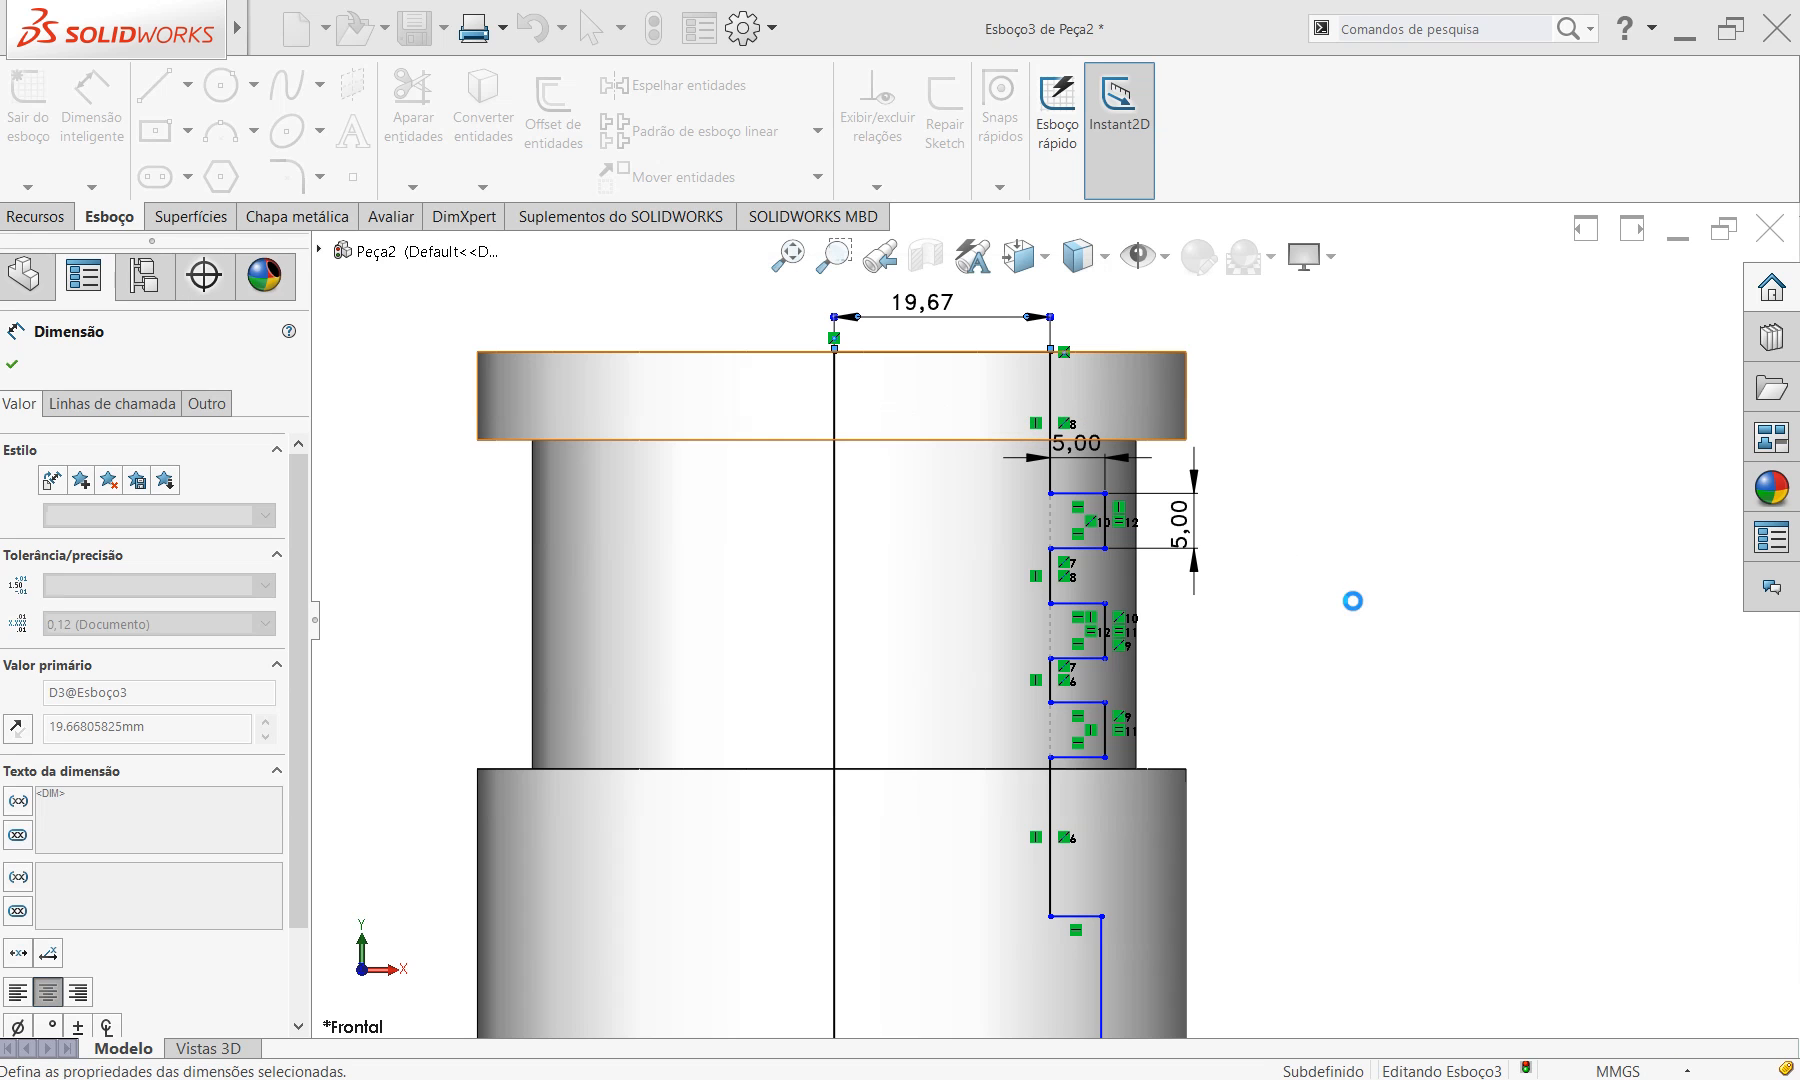
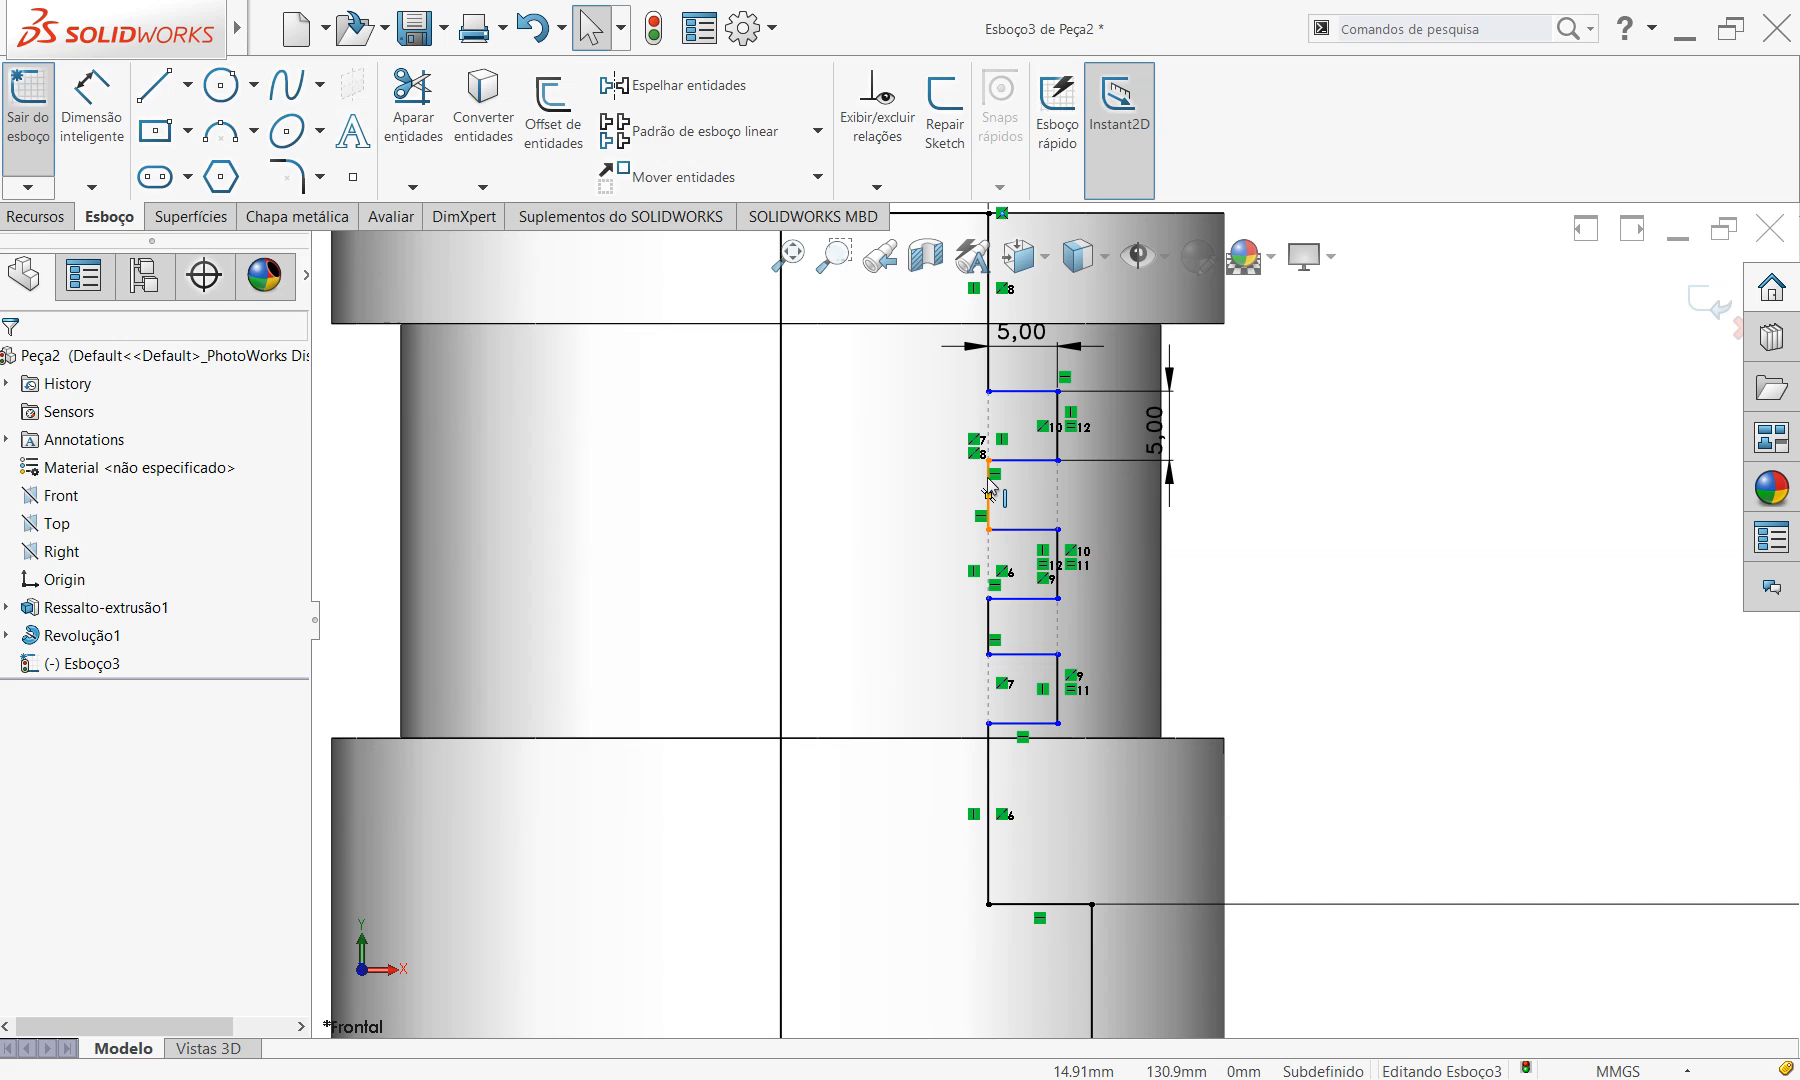
Make the two inner vertical wall segments between the grooves equal in length.
scroll(1018, 697, up, 1)
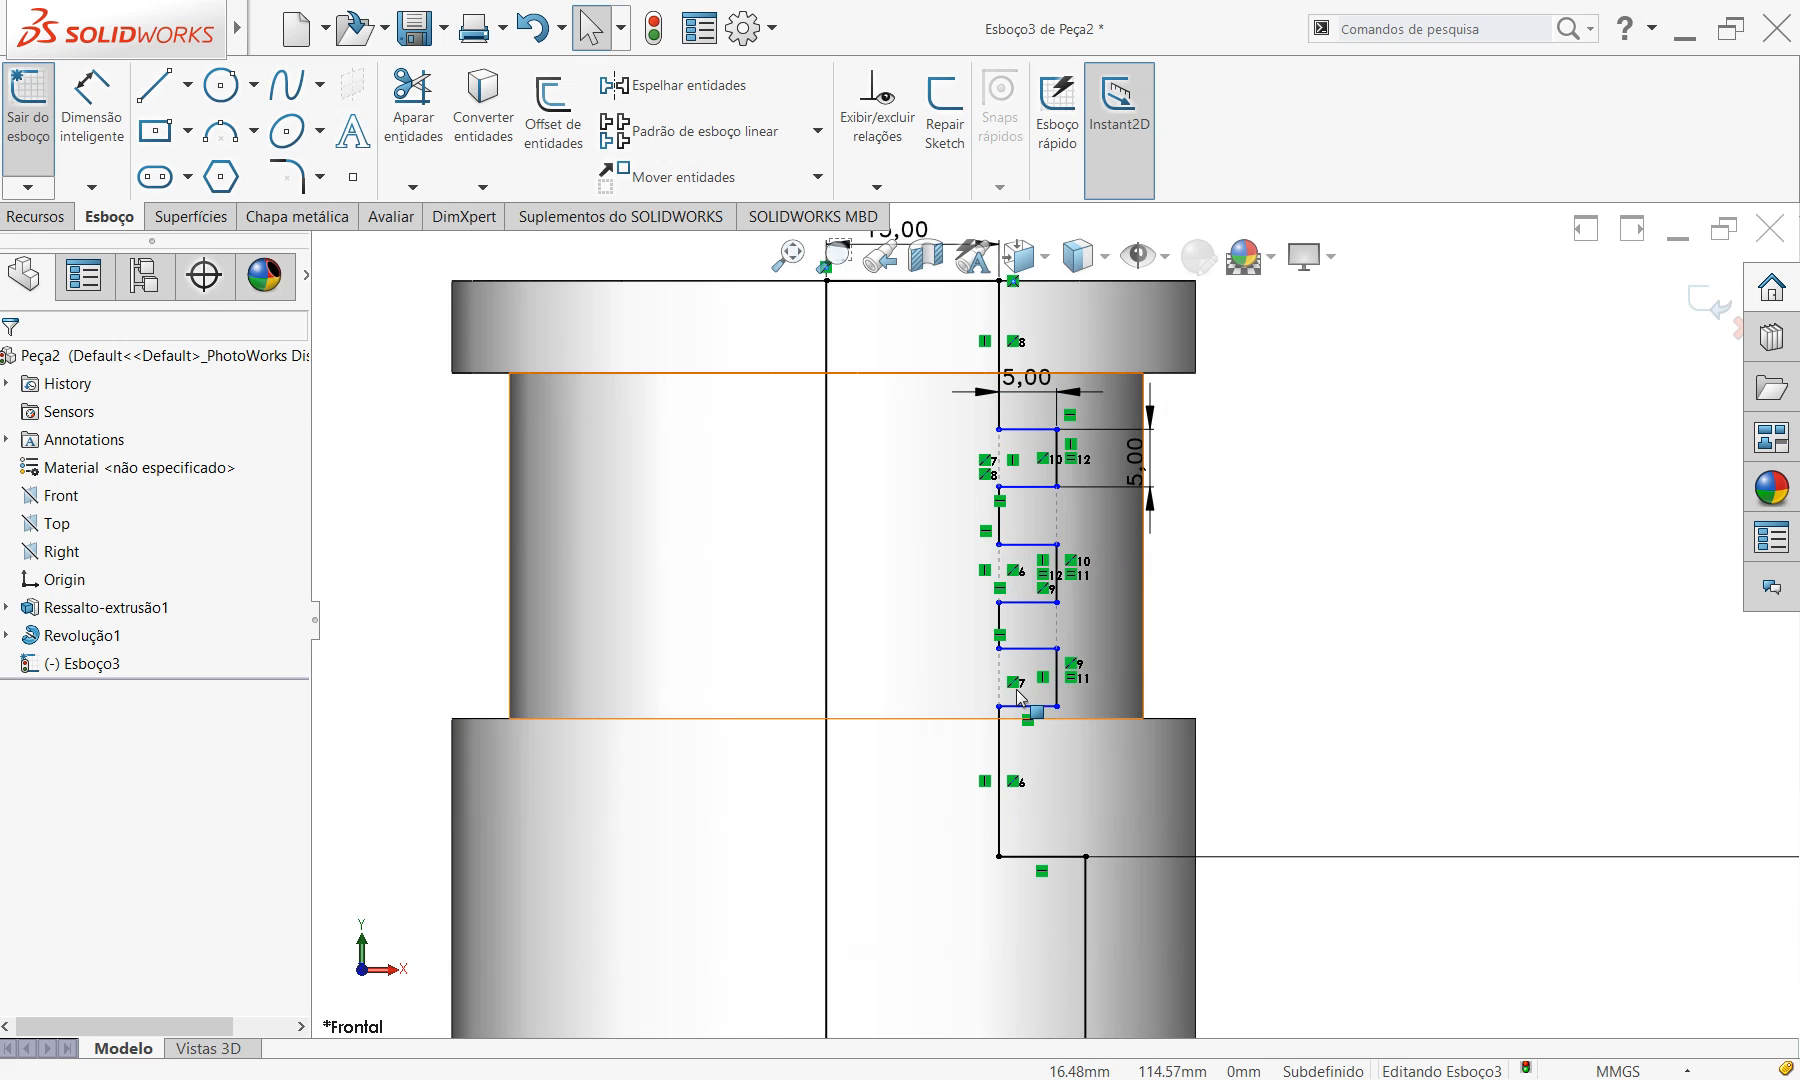
scroll(1018, 697, down, 3)
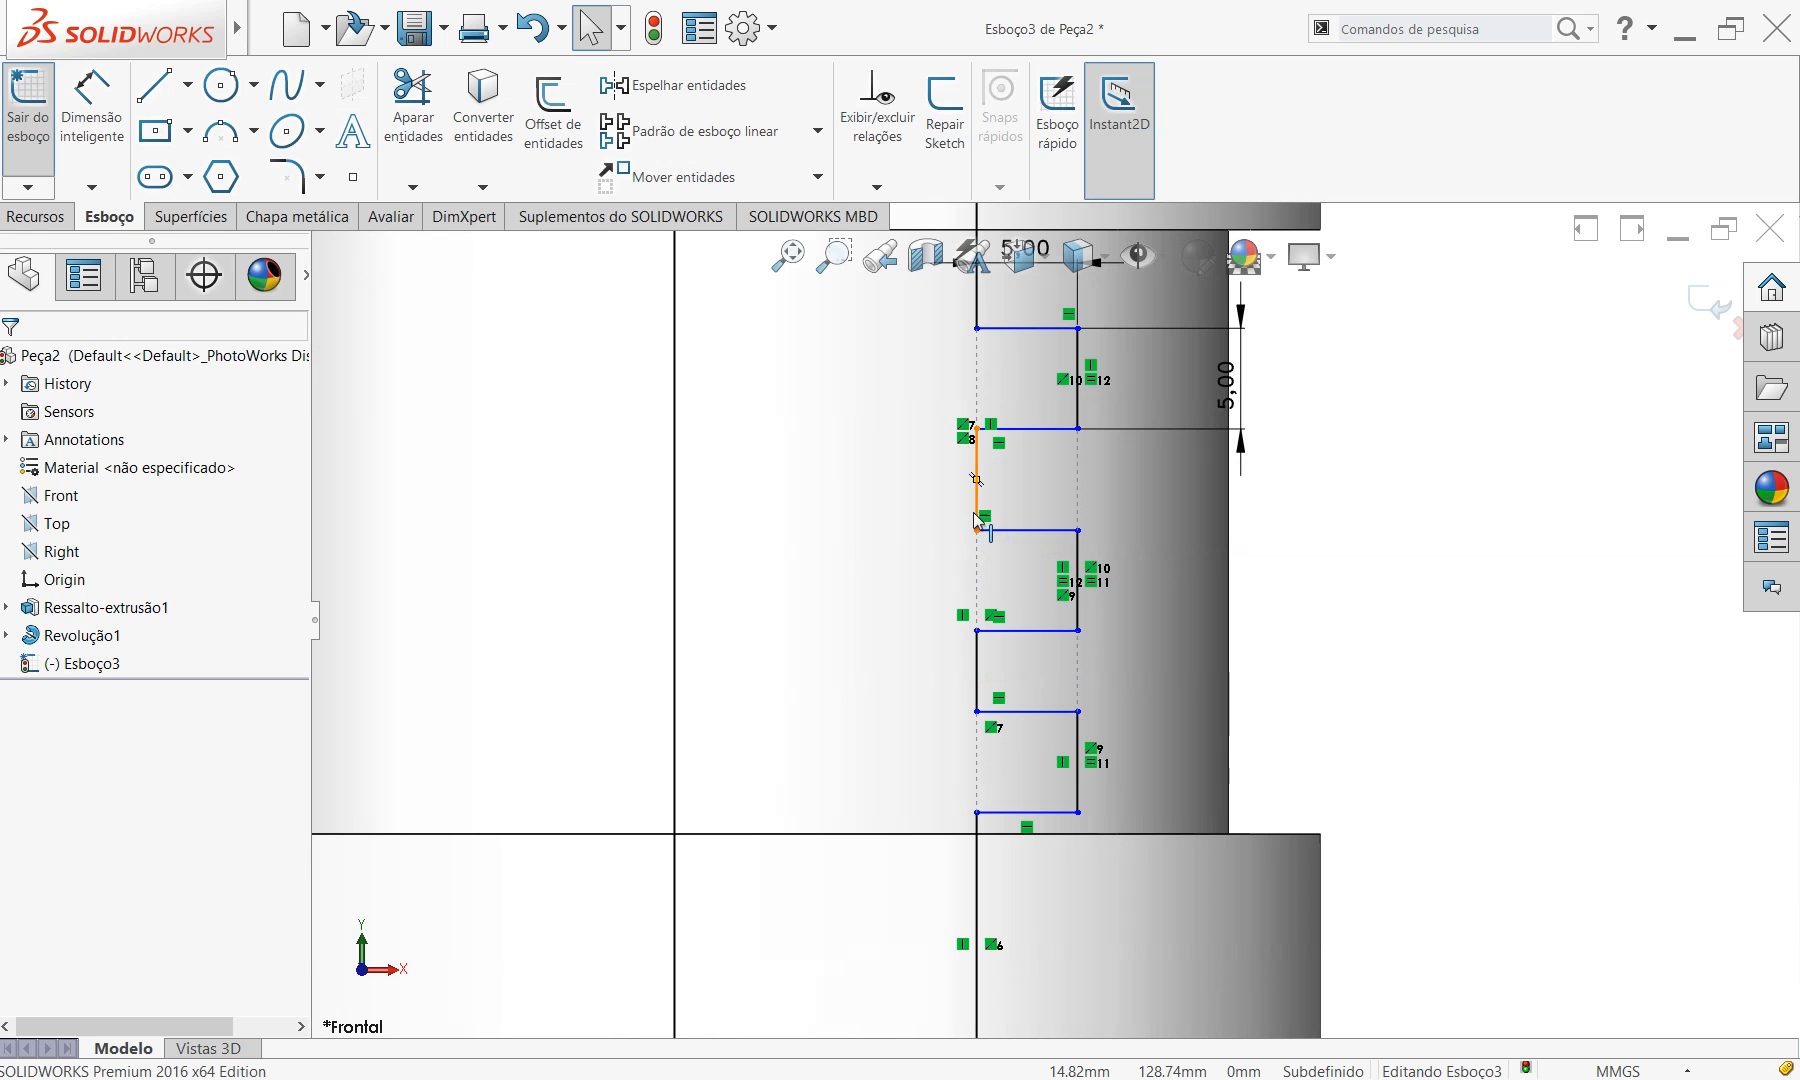
click(975, 503)
ctrl+click(977, 668)
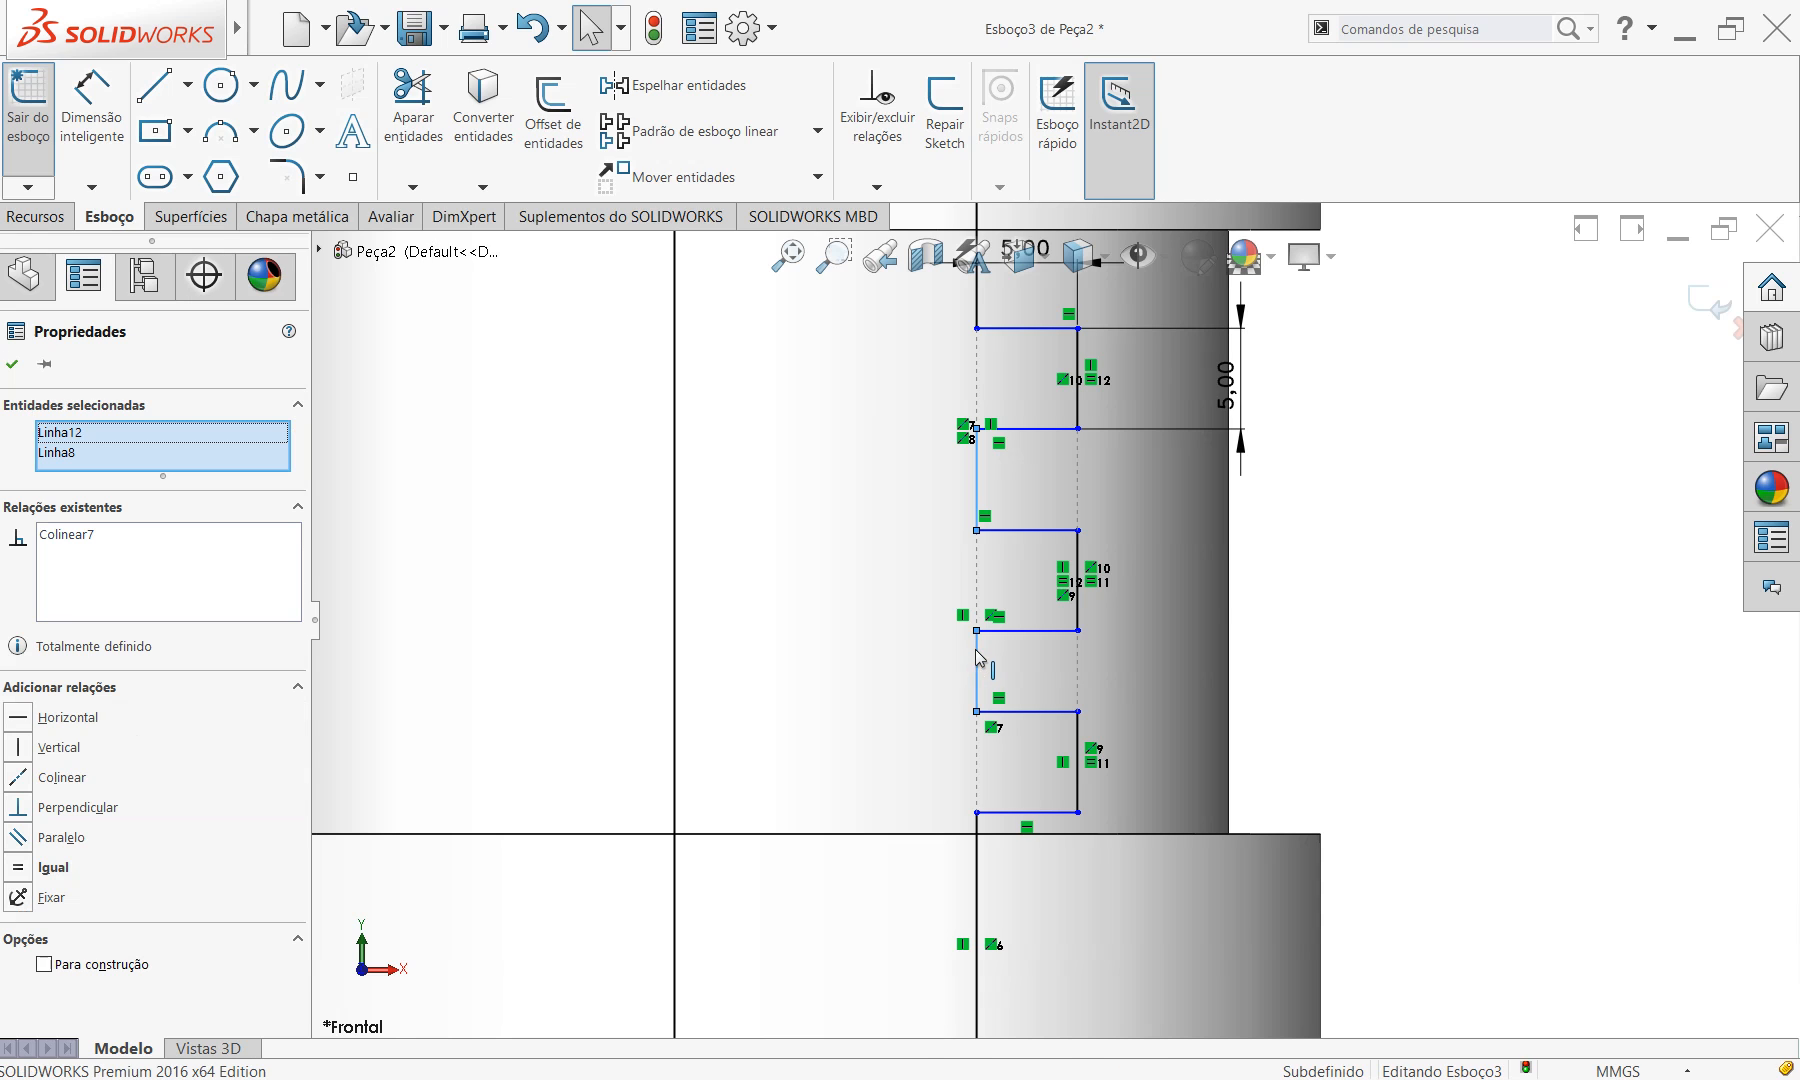
click(30, 868)
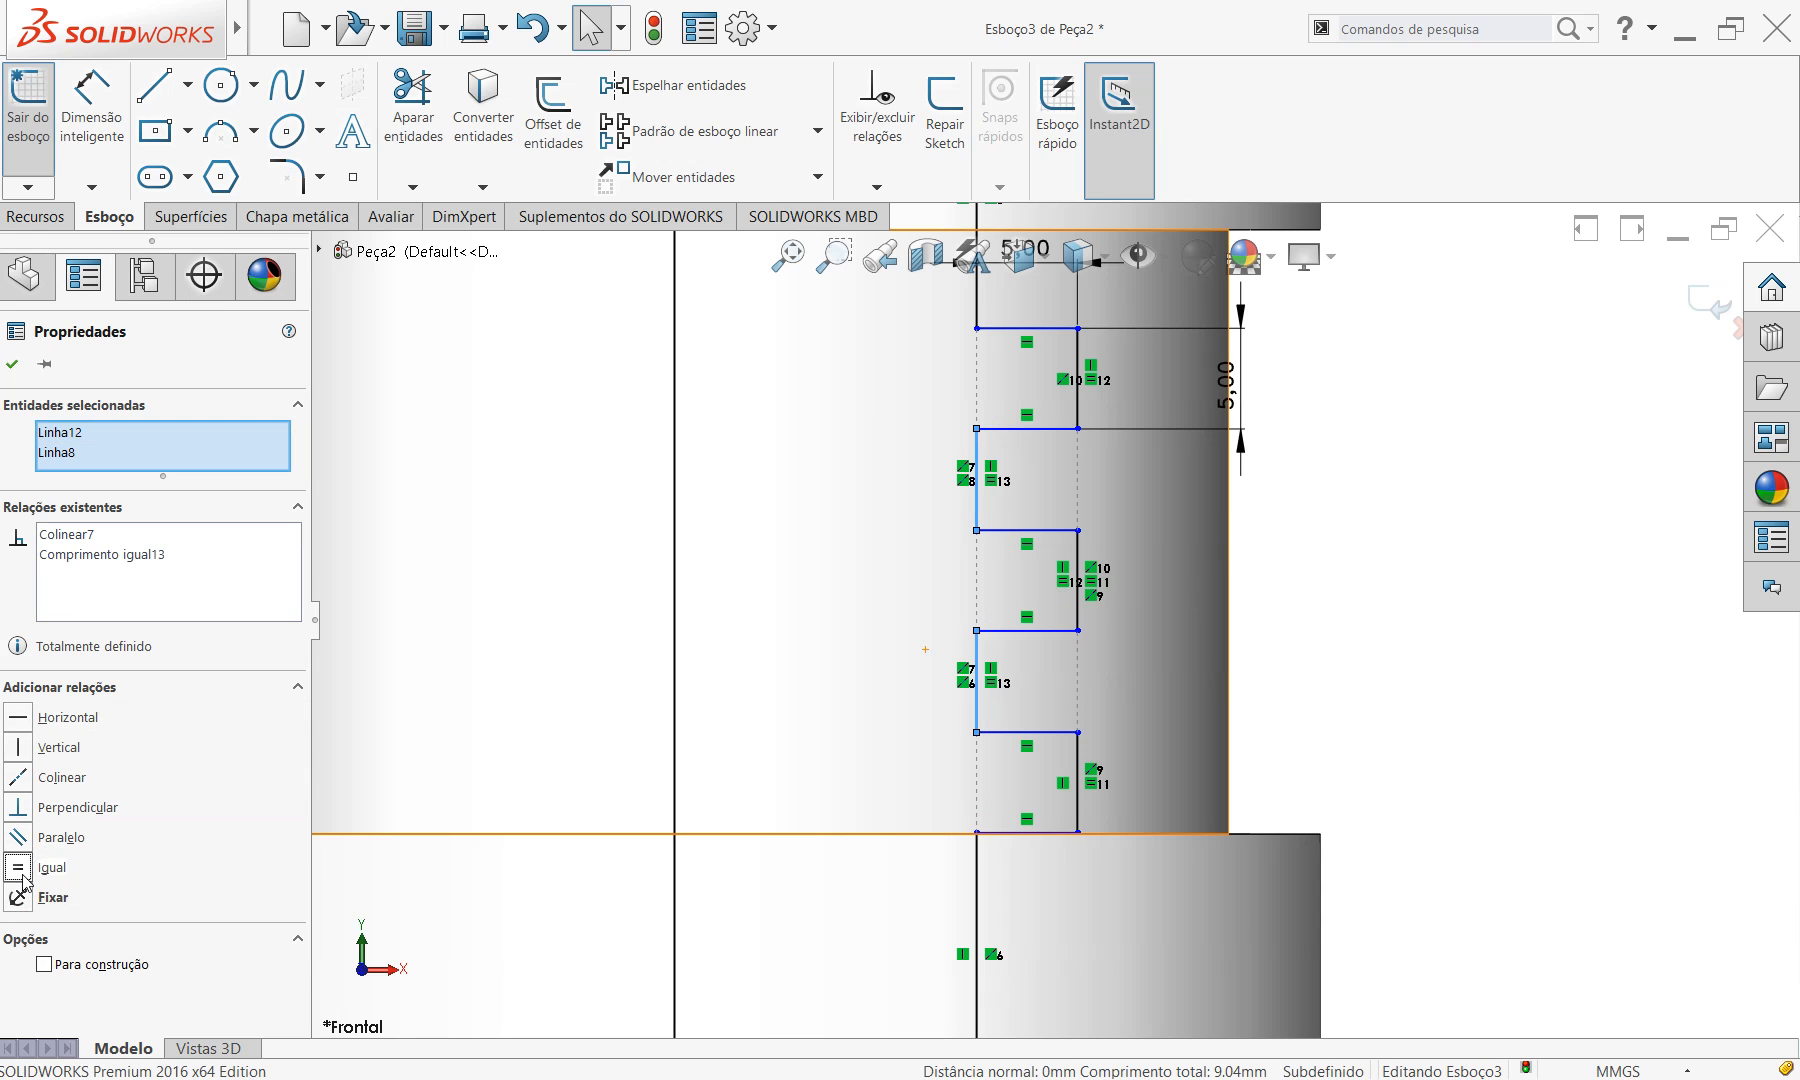
click(1520, 623)
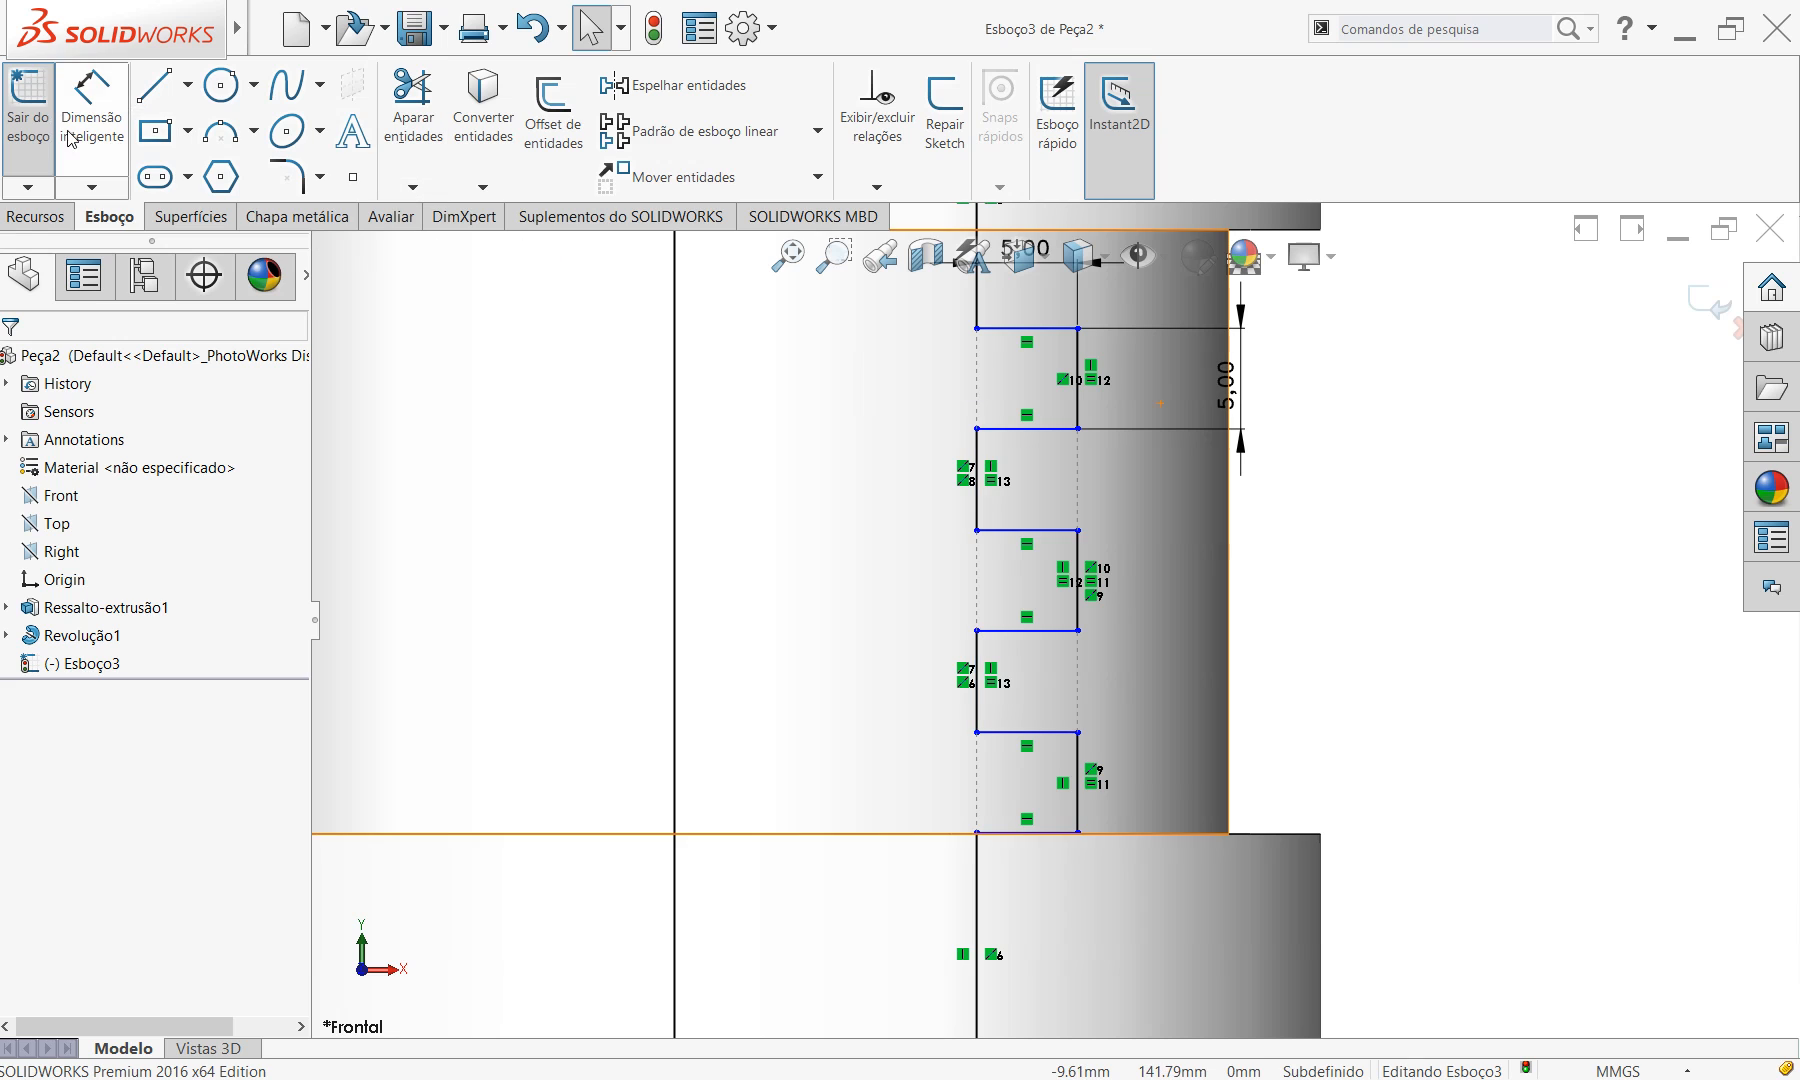
Dimension the inner wall segment between the upper and middle grooves to 5 mm and end dimensioning.
click(91, 105)
click(978, 512)
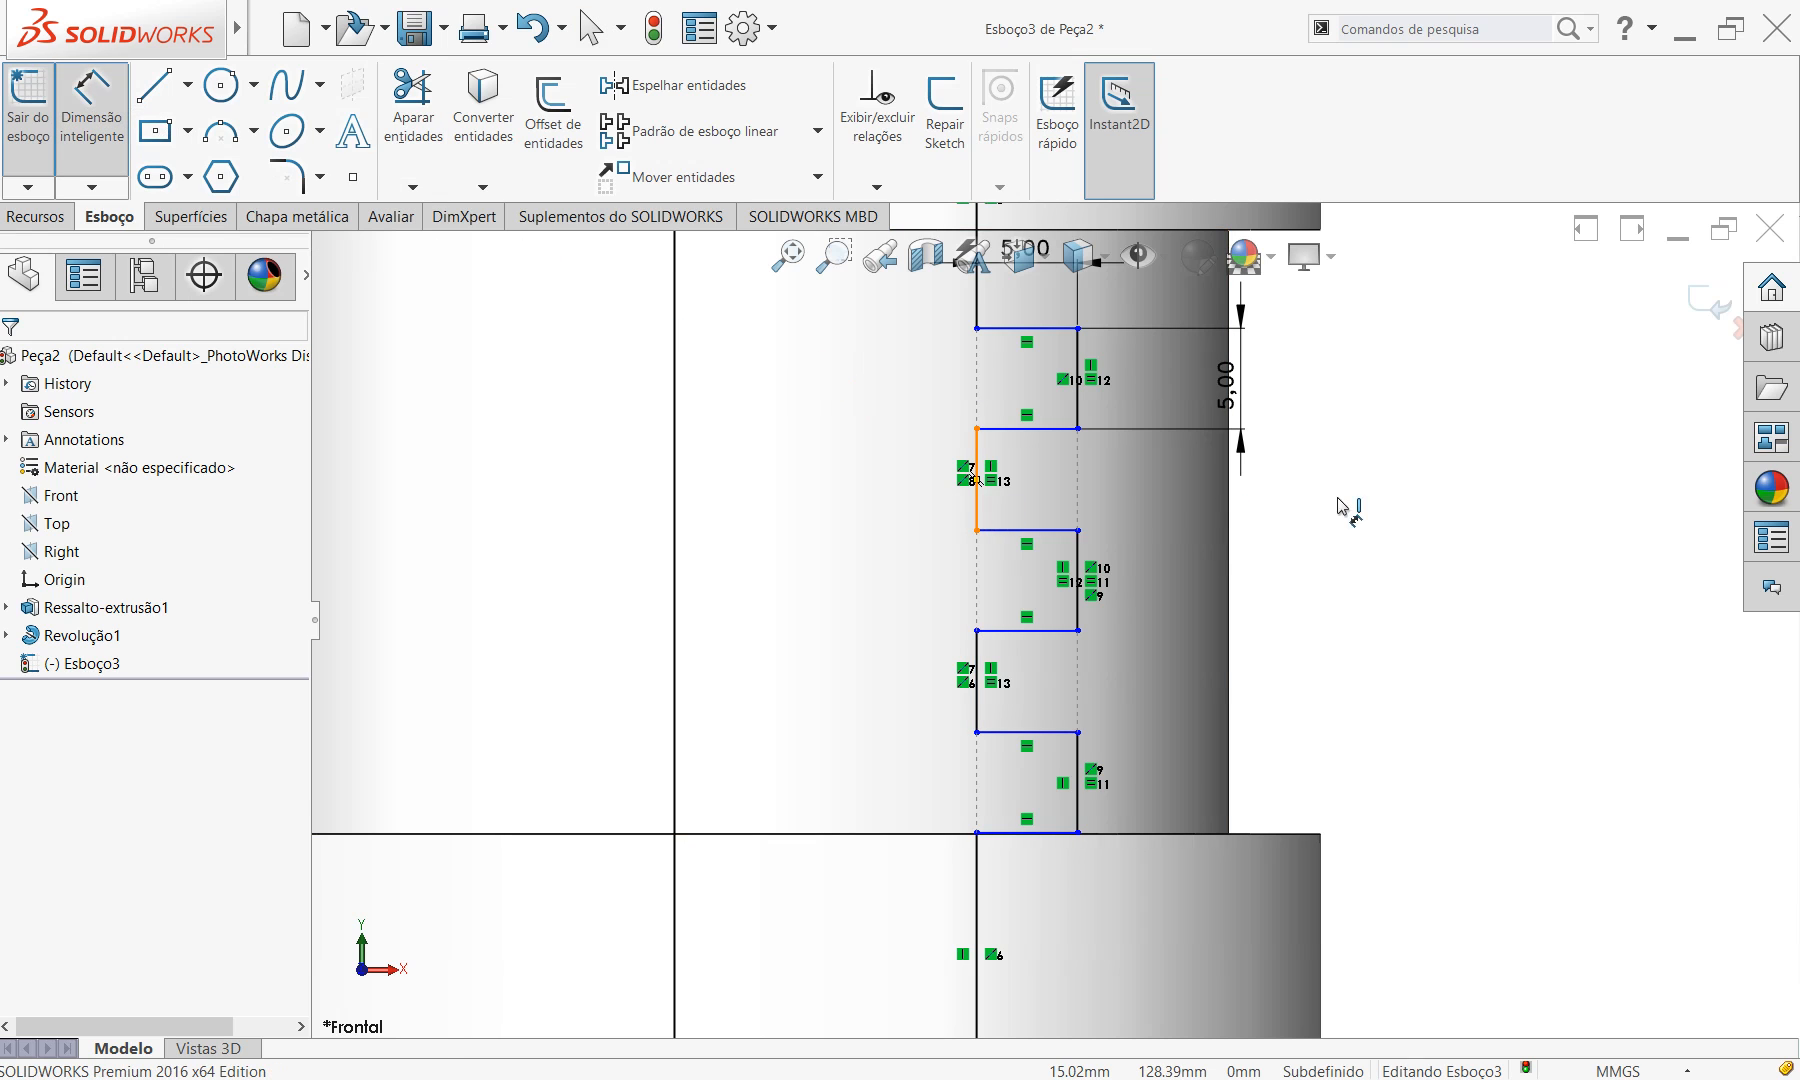
click(1360, 508)
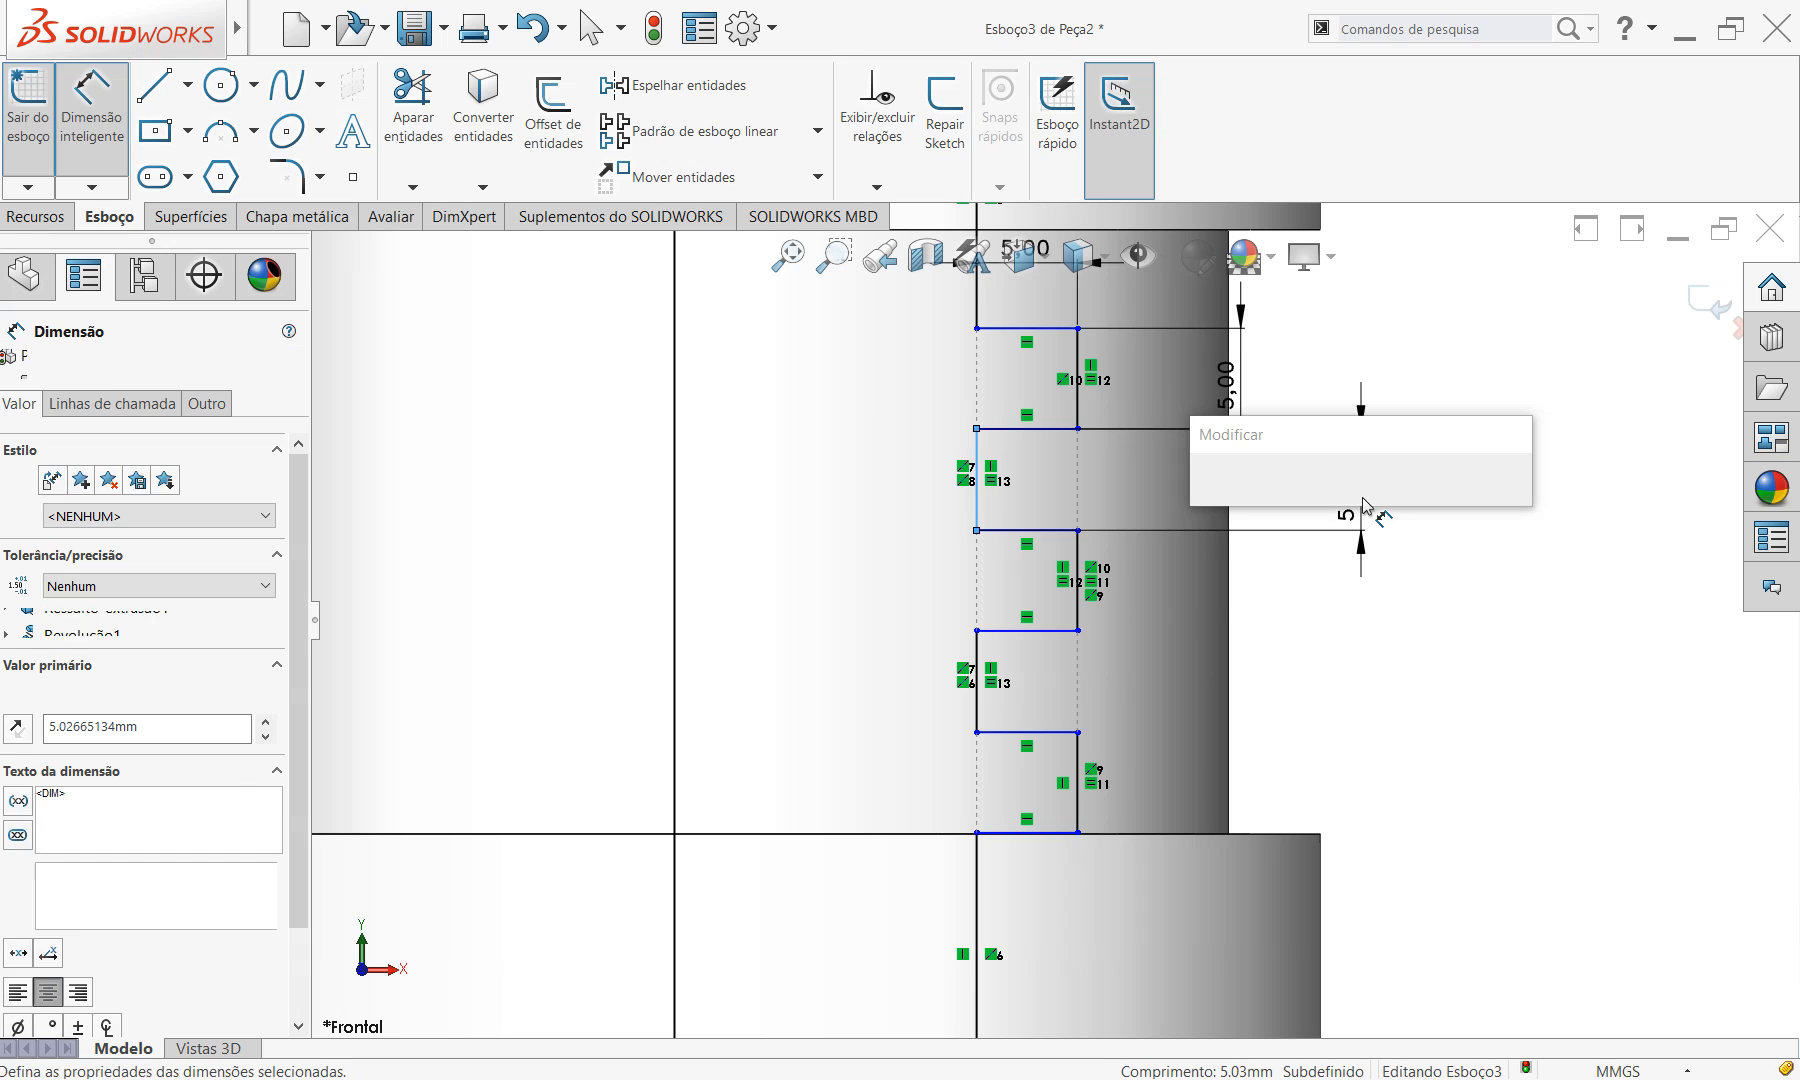
text(5)
key(Return)
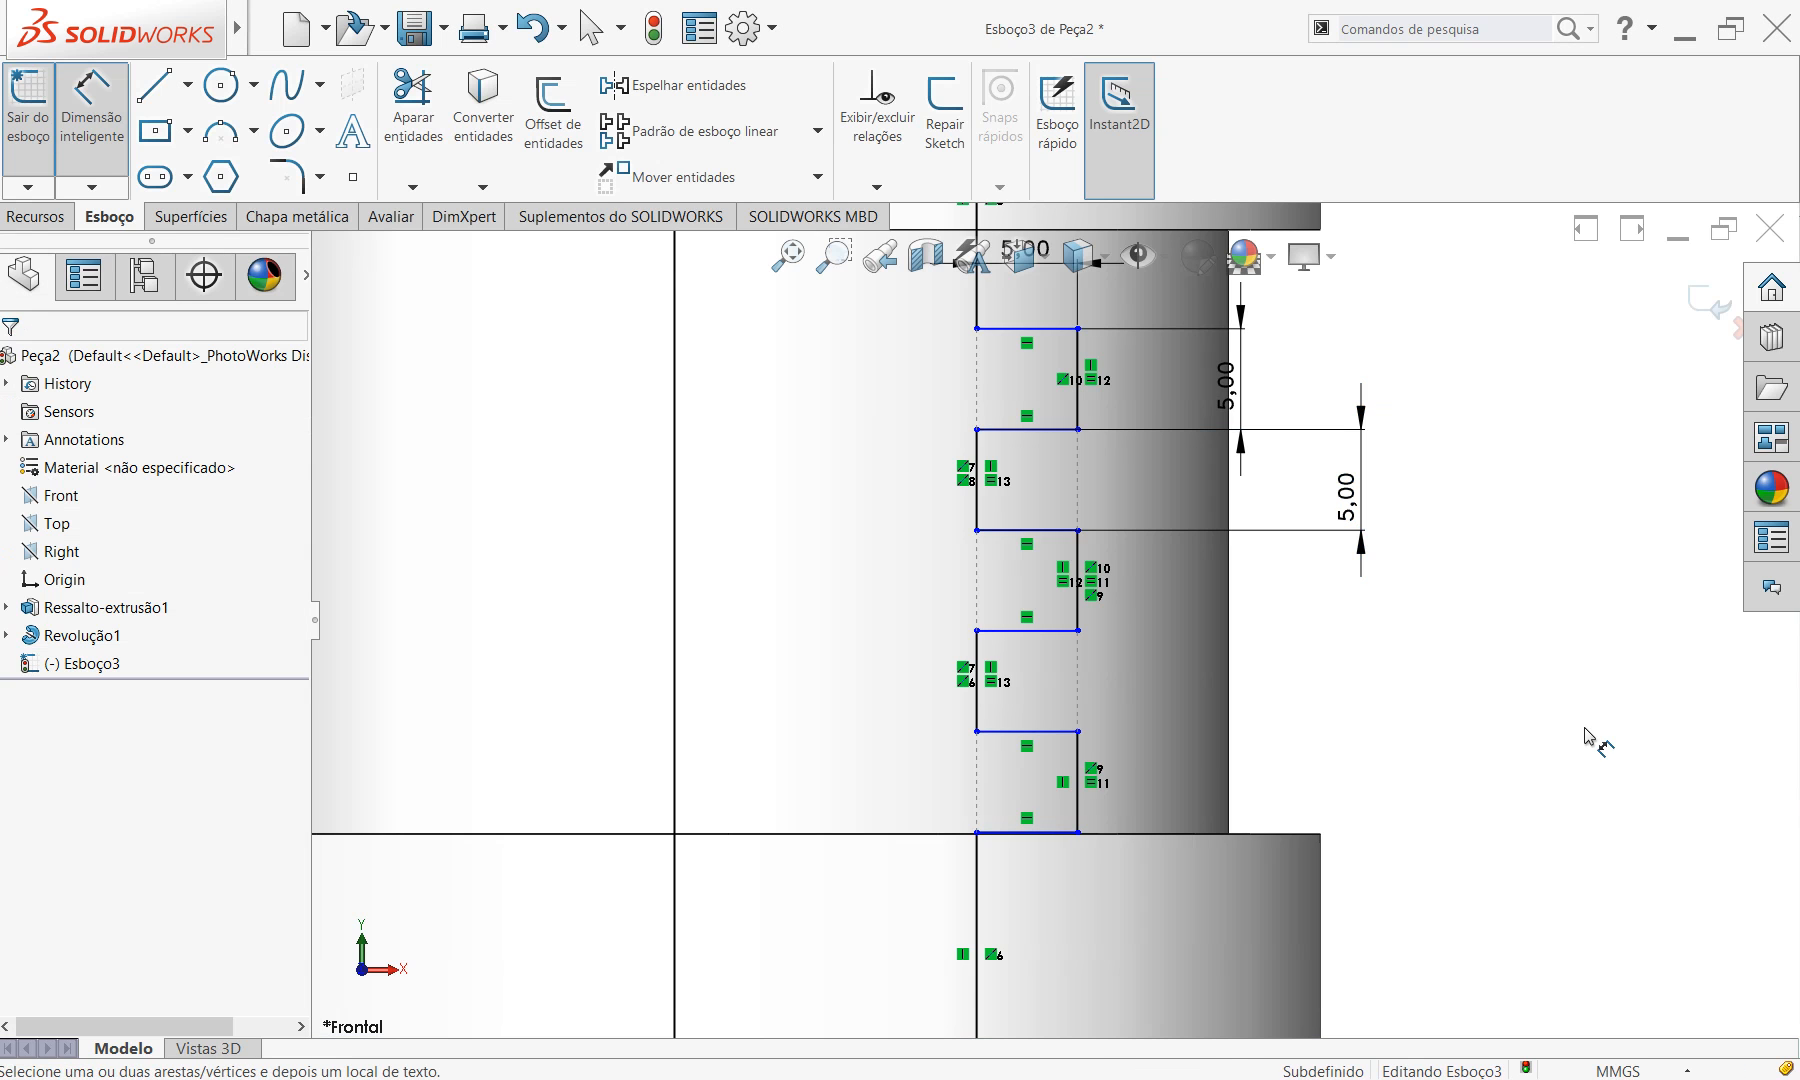
right_click(1418, 690)
click(1490, 752)
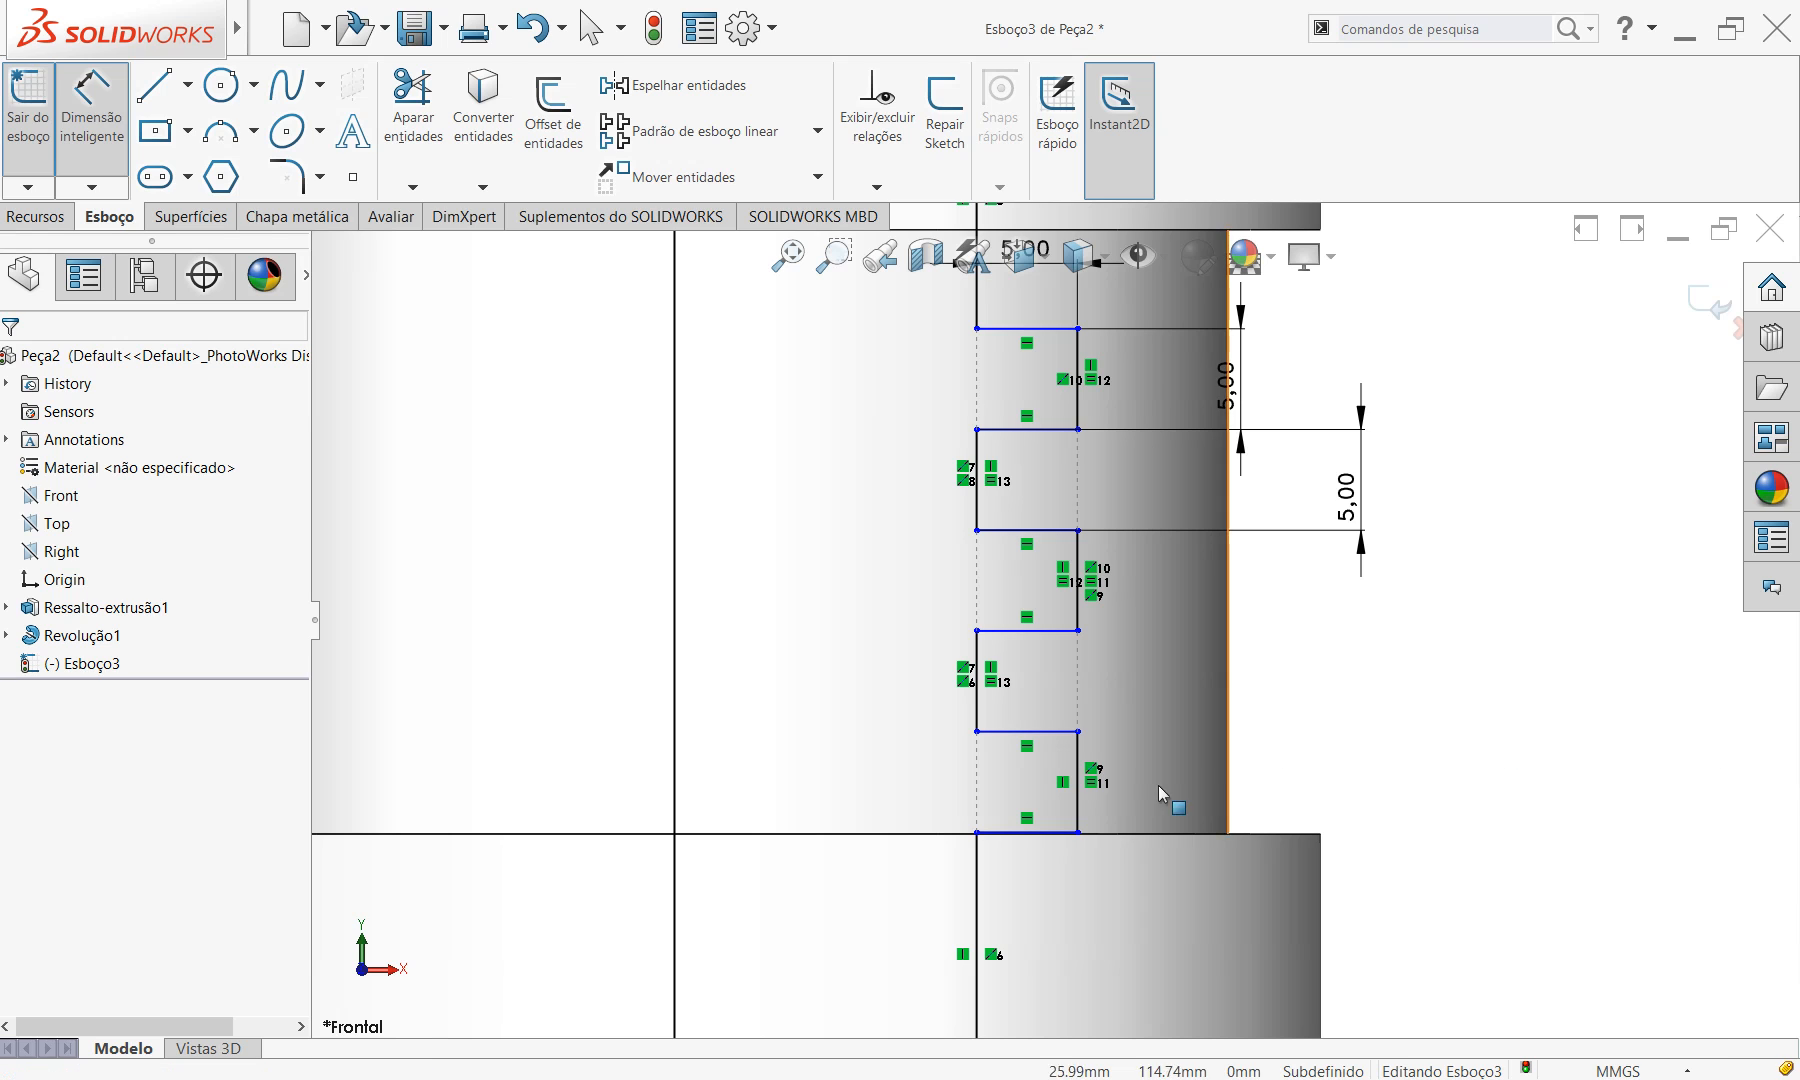
Shift the groove stack slightly downward by the lowest groove's upper outer corner and bring up the reference drawing.
mouse_move(1079, 733)
mouse_down()
mouse_move(1093, 691)
mouse_move(1093, 803)
mouse_move(1080, 755)
mouse_move(1100, 845)
mouse_move(1125, 734)
mouse_move(1124, 838)
mouse_move(1143, 750)
mouse_up()
scroll(1145, 750, up, 5)
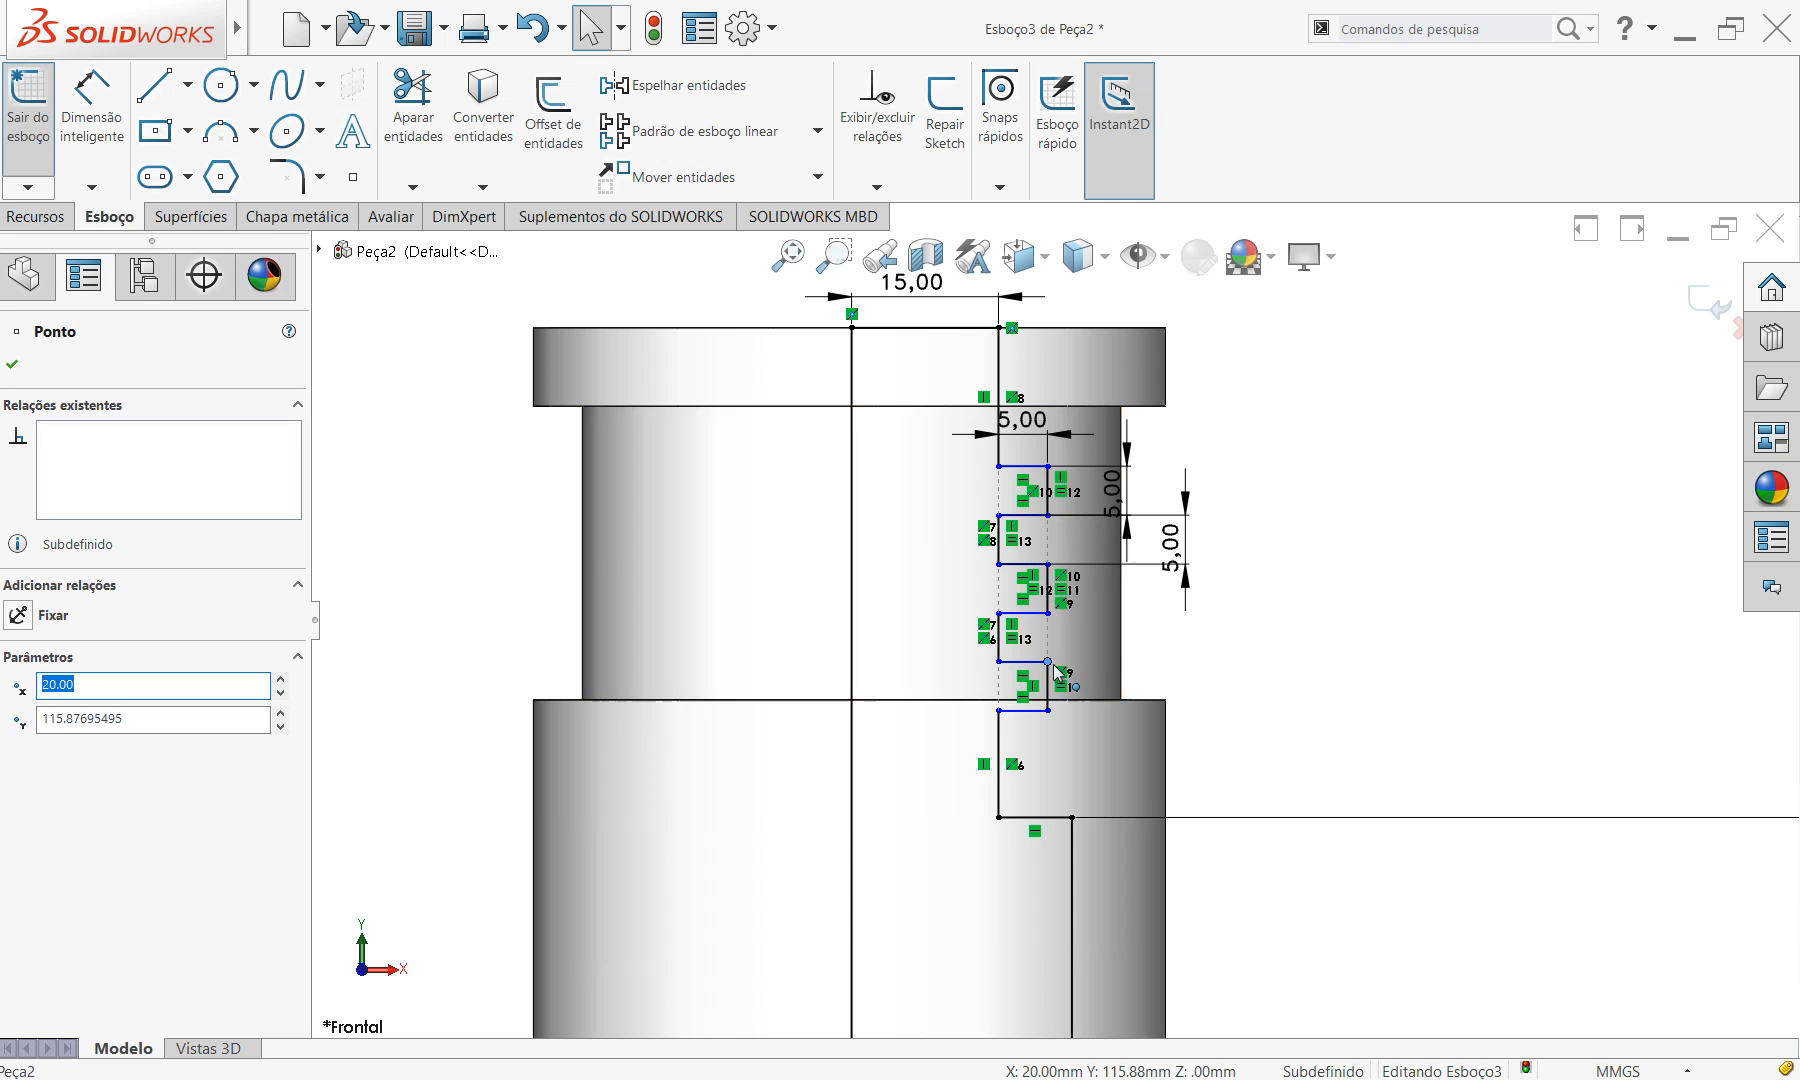
mouse_move(1056, 667)
mouse_down()
mouse_move(1058, 648)
mouse_move(1071, 690)
mouse_up()
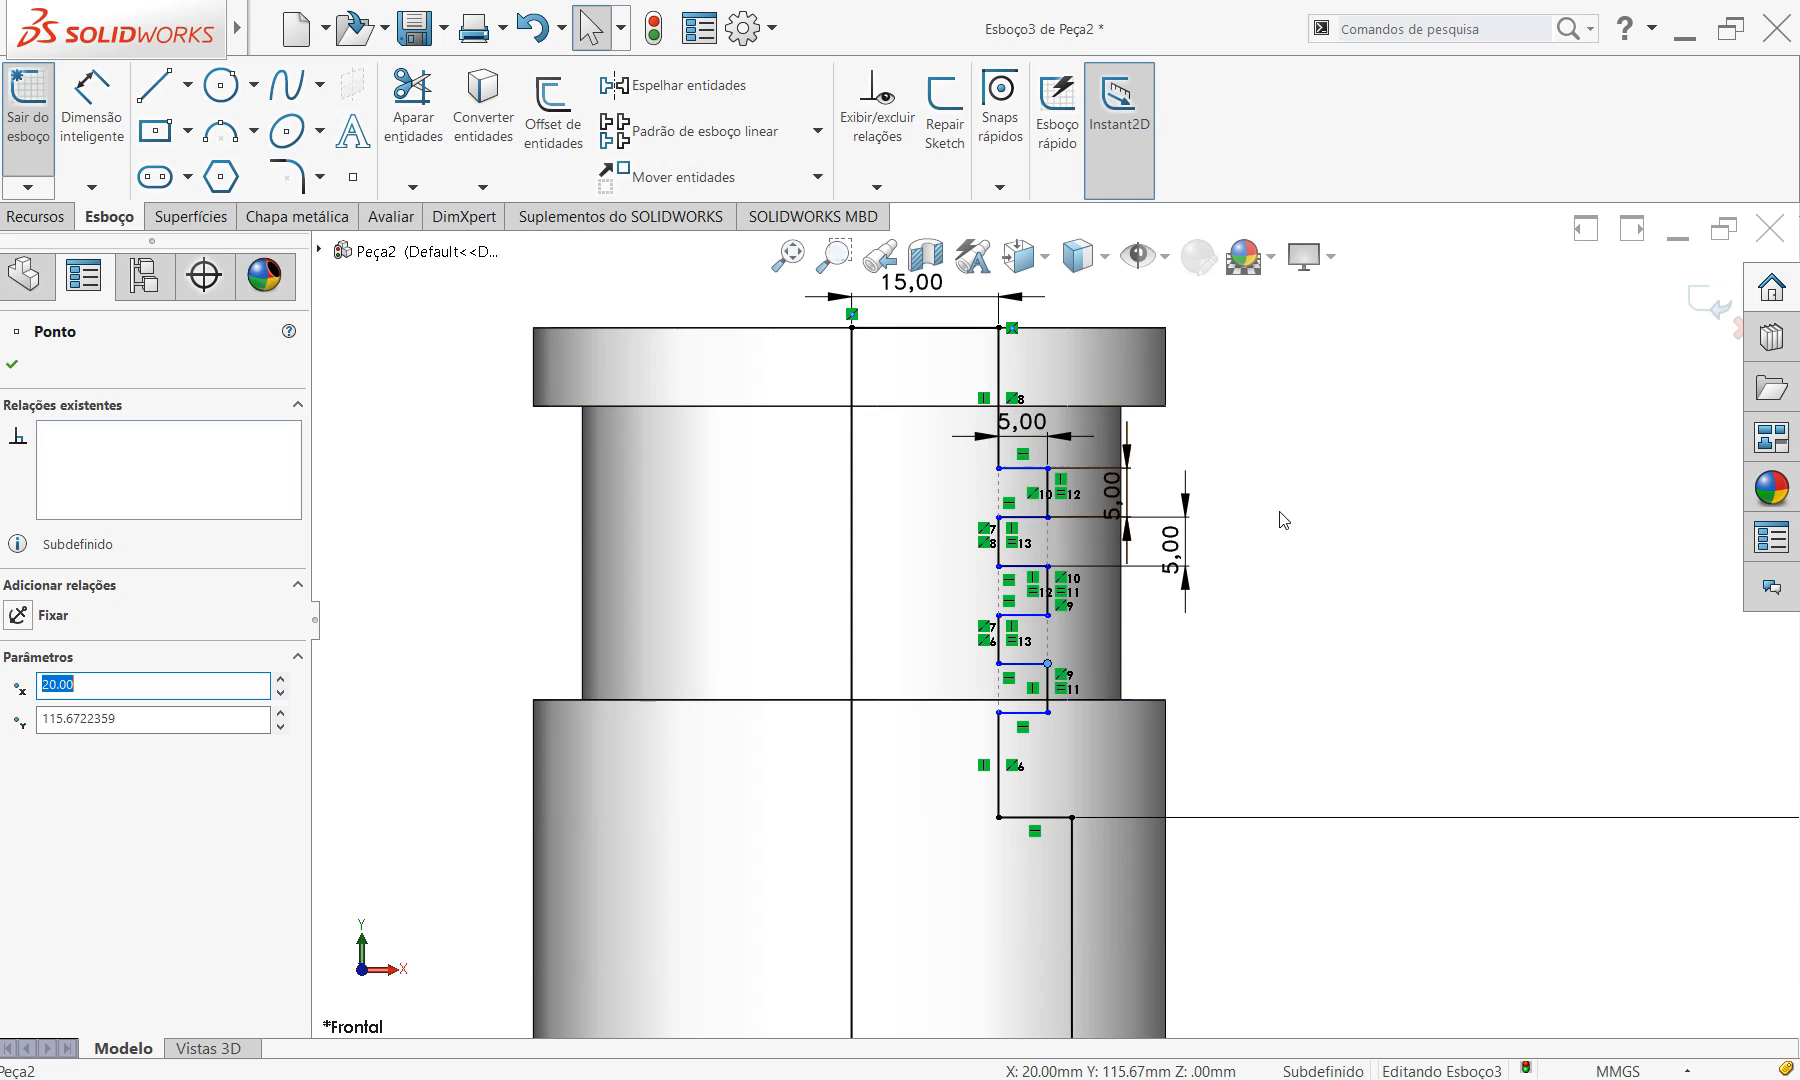
key(alt+Tab)
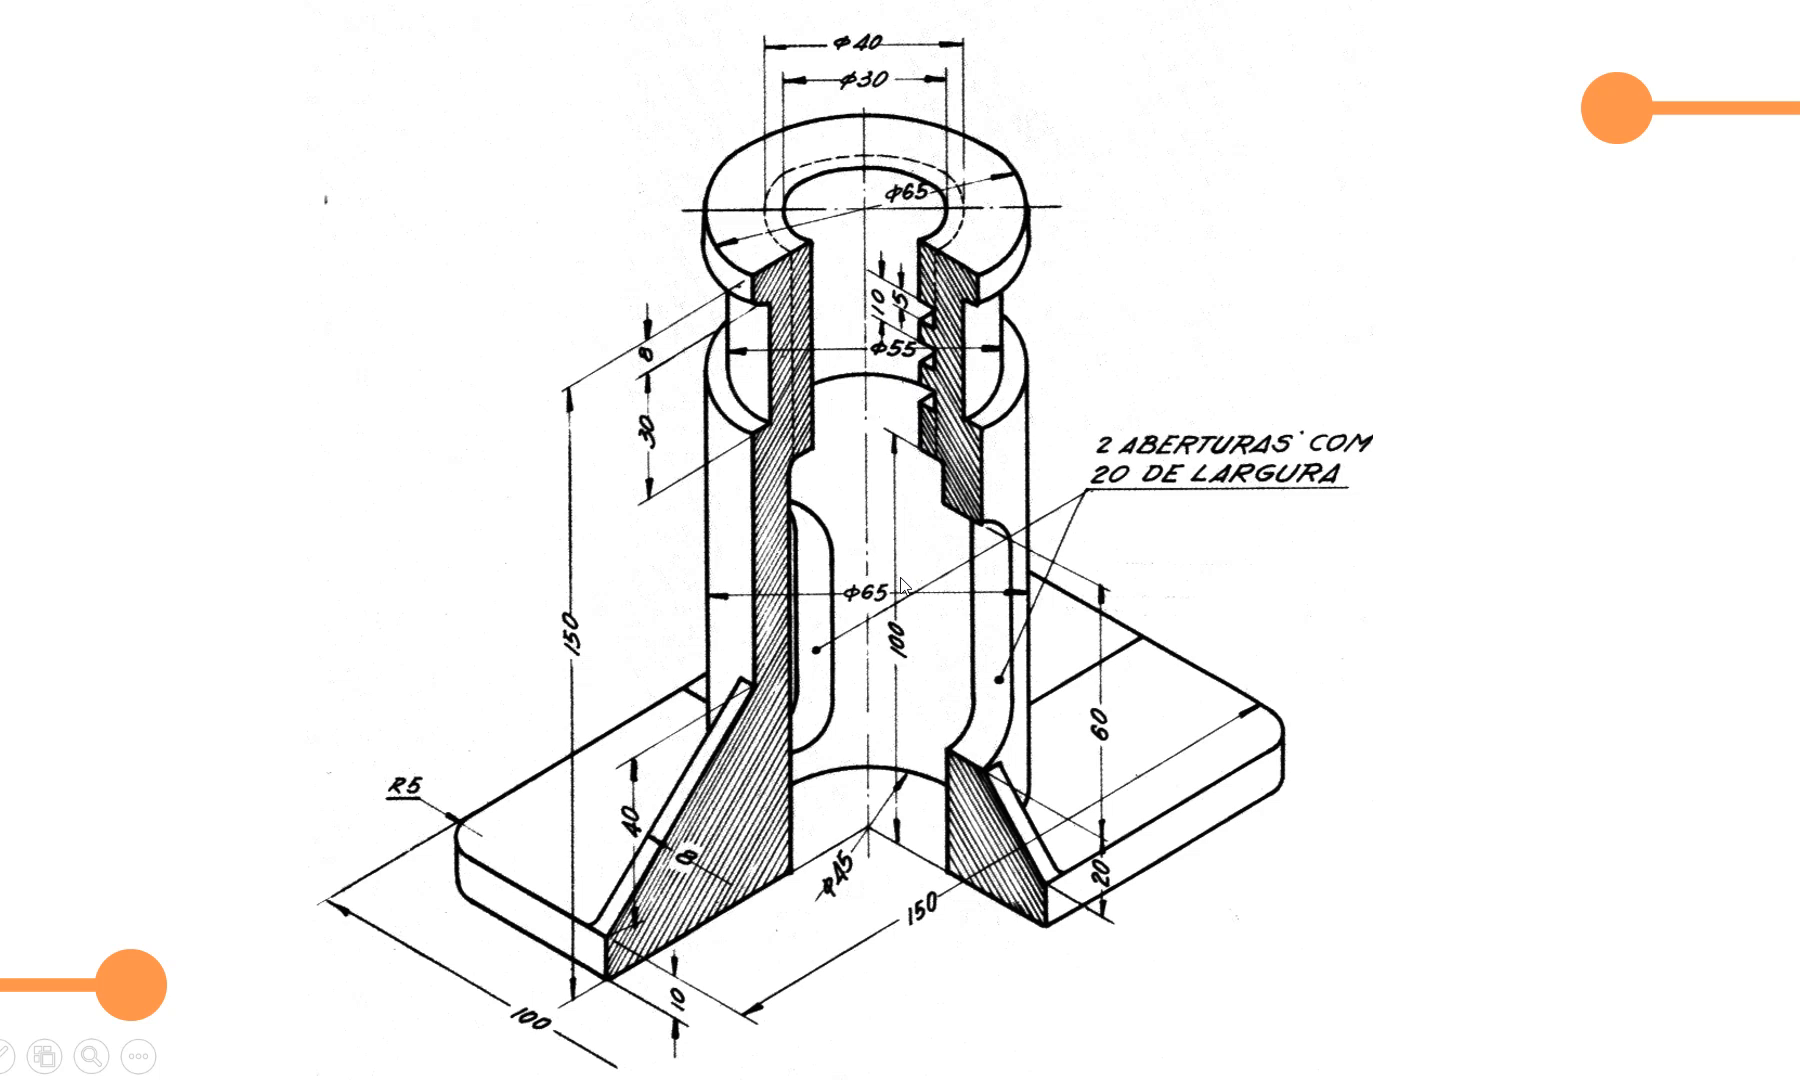
Back in SolidWorks, make the bore wall segments above the top groove and below the lowest groove equal in length.
key(alt+Tab)
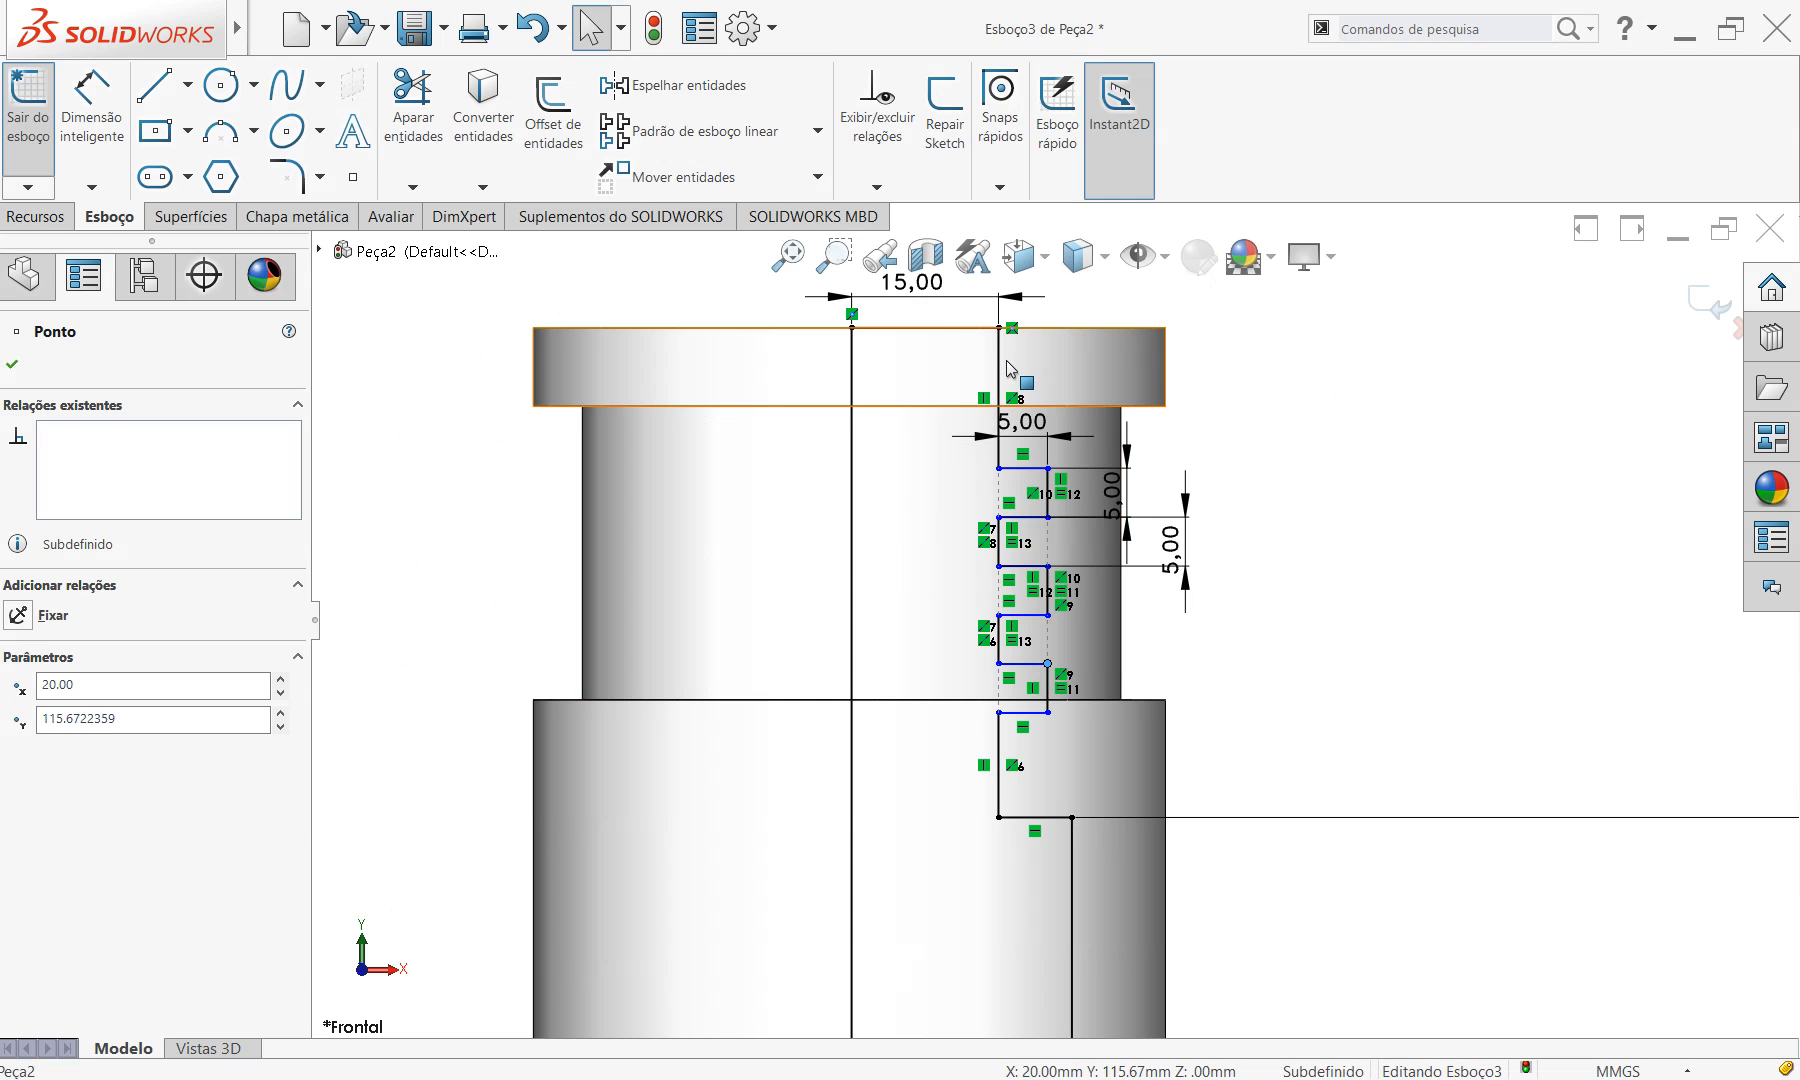
click(999, 360)
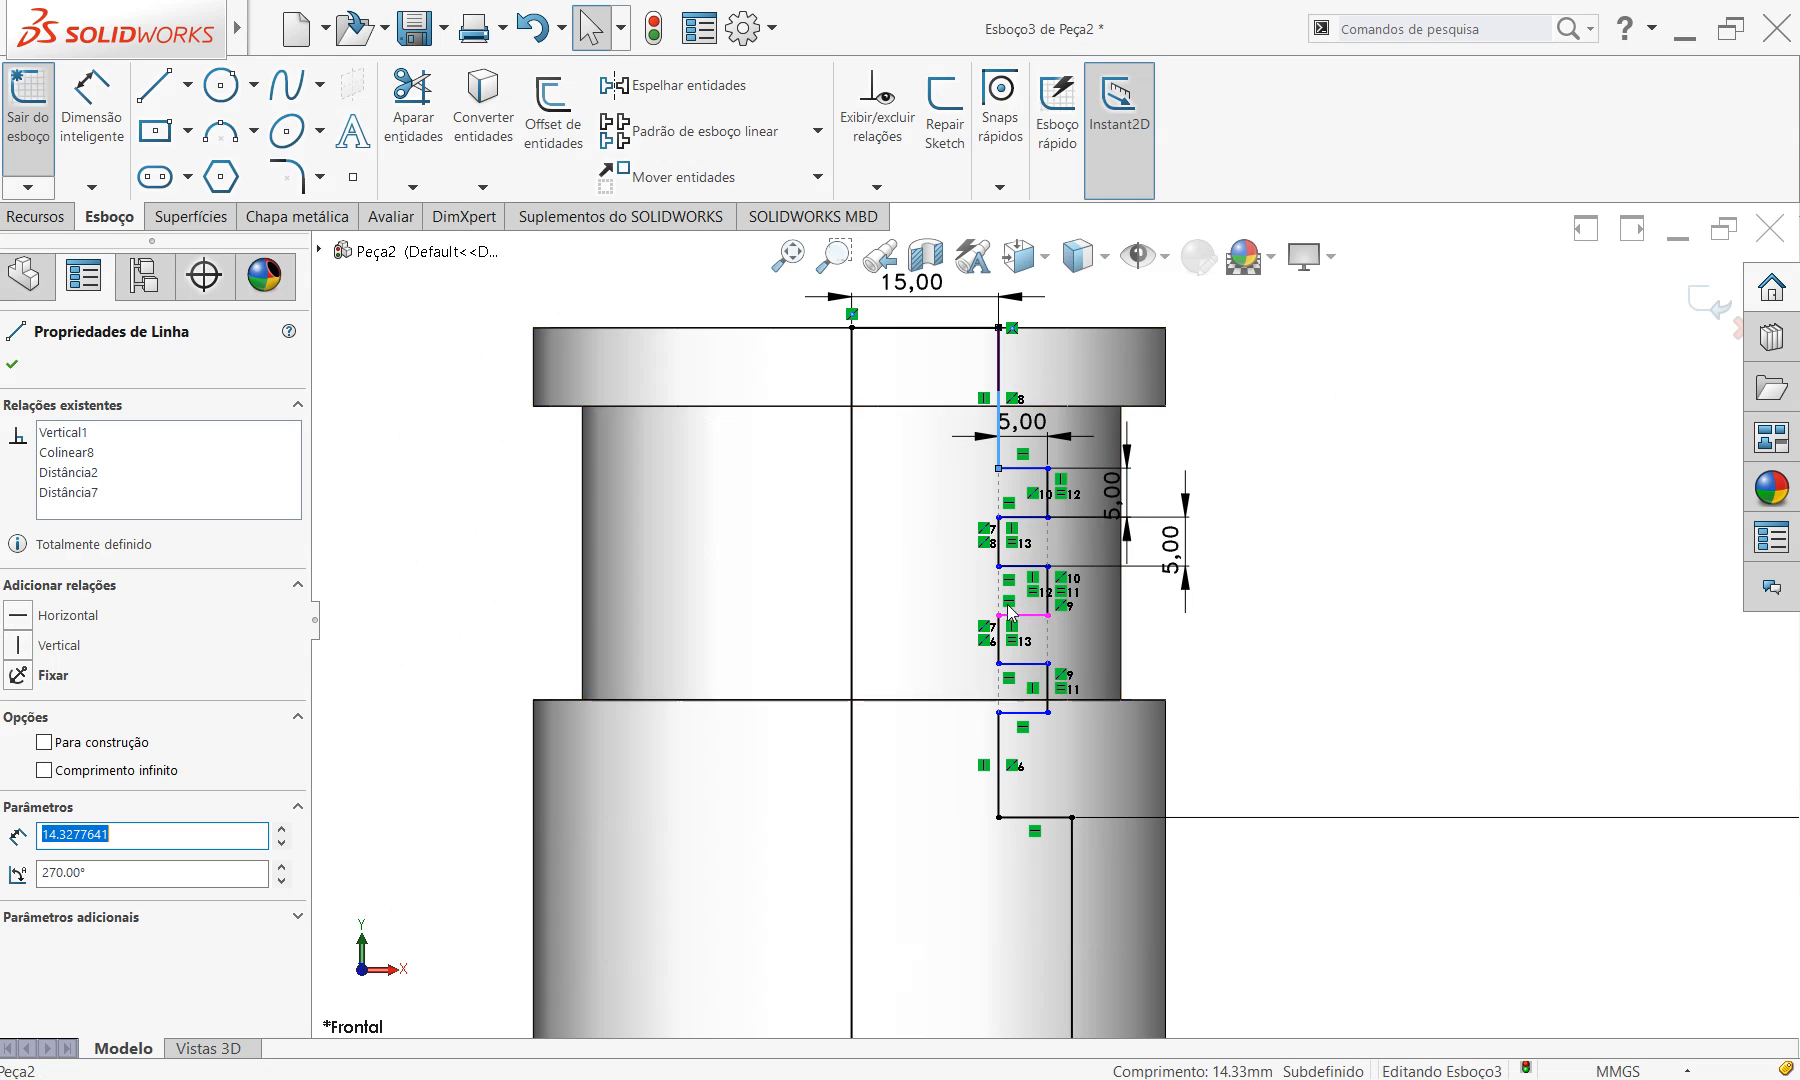
ctrl+click(1000, 740)
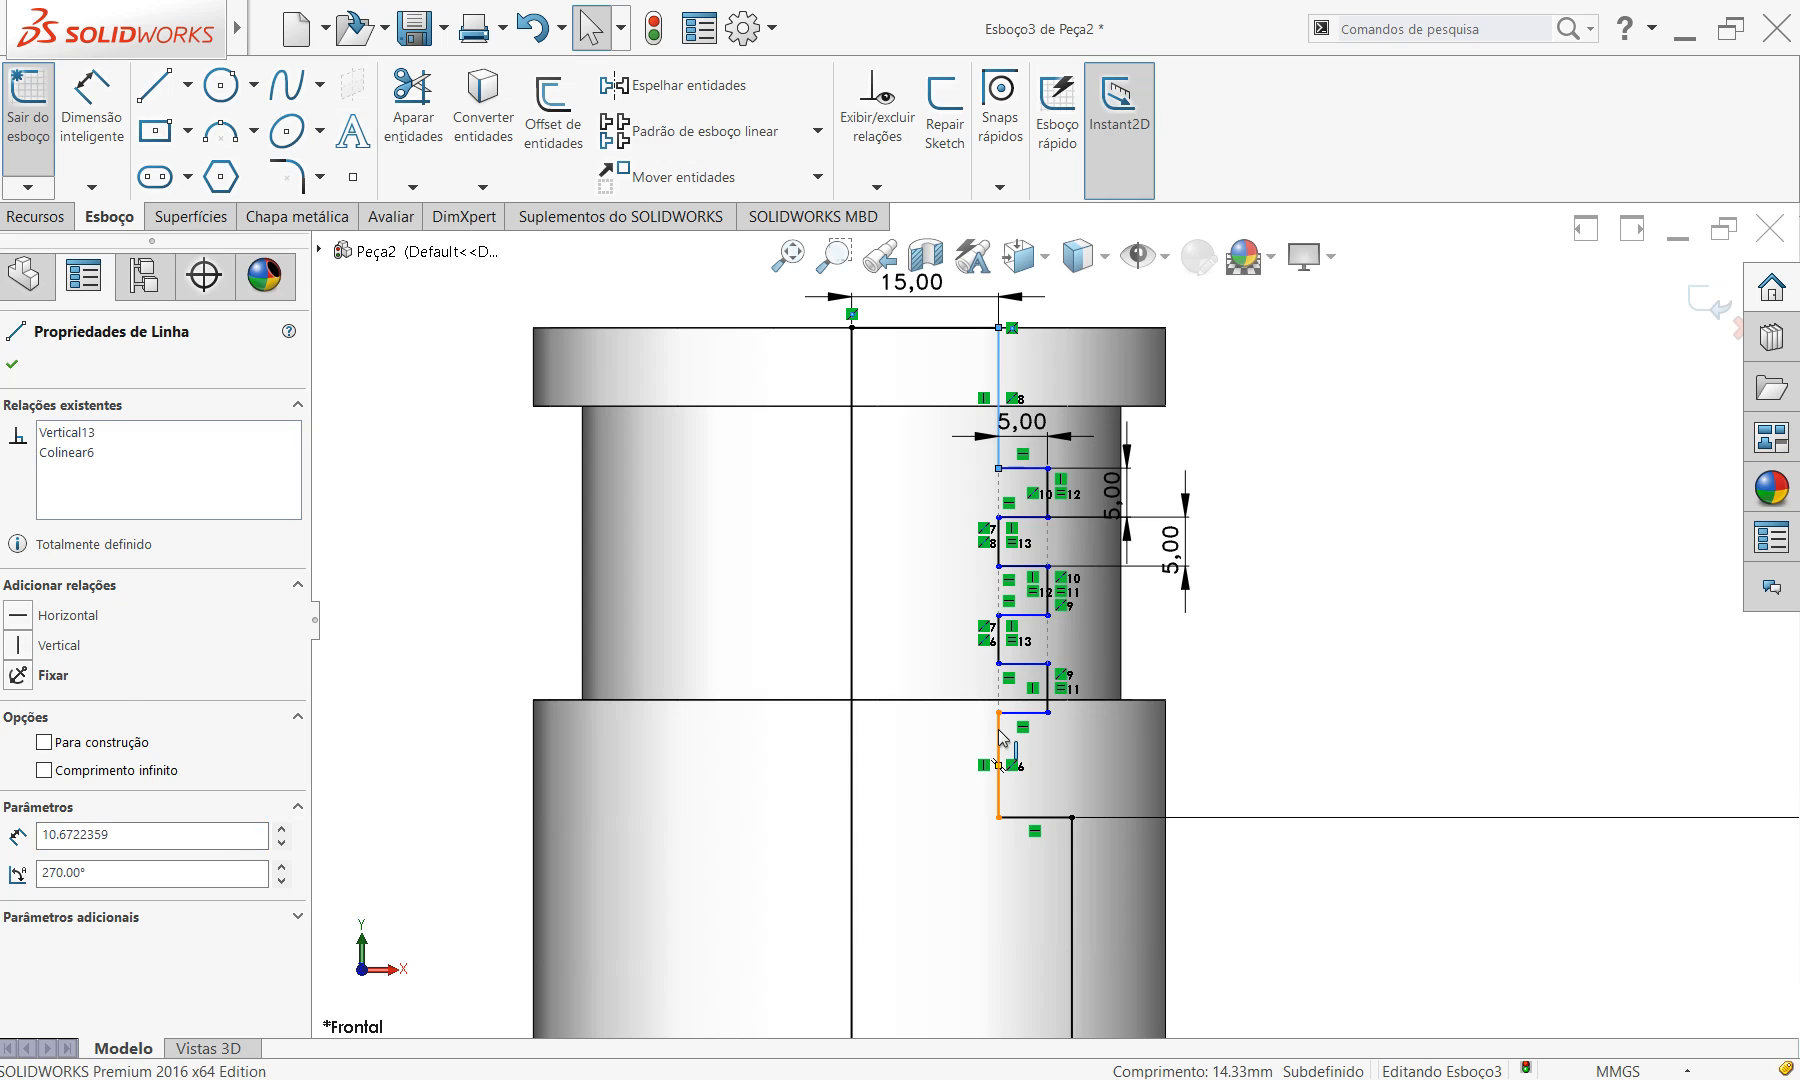
click(33, 868)
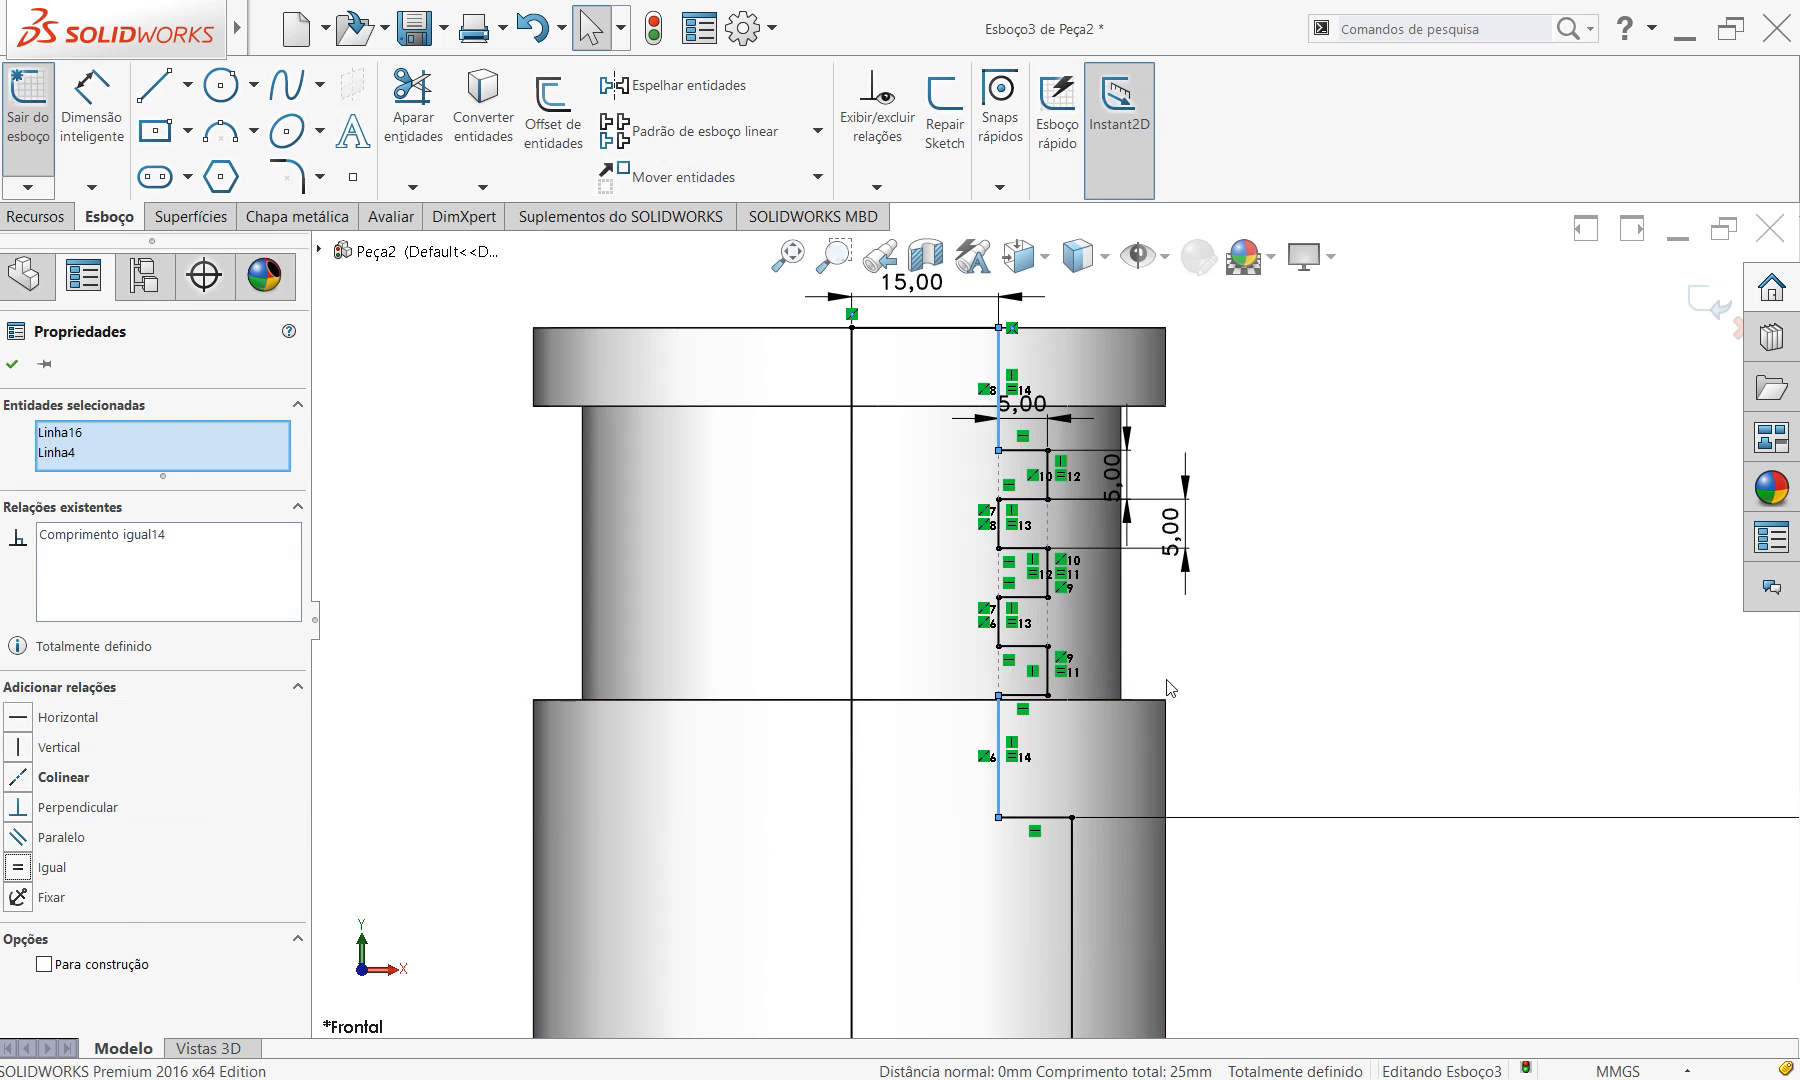
click(1310, 641)
scroll(1040, 760, up, 6)
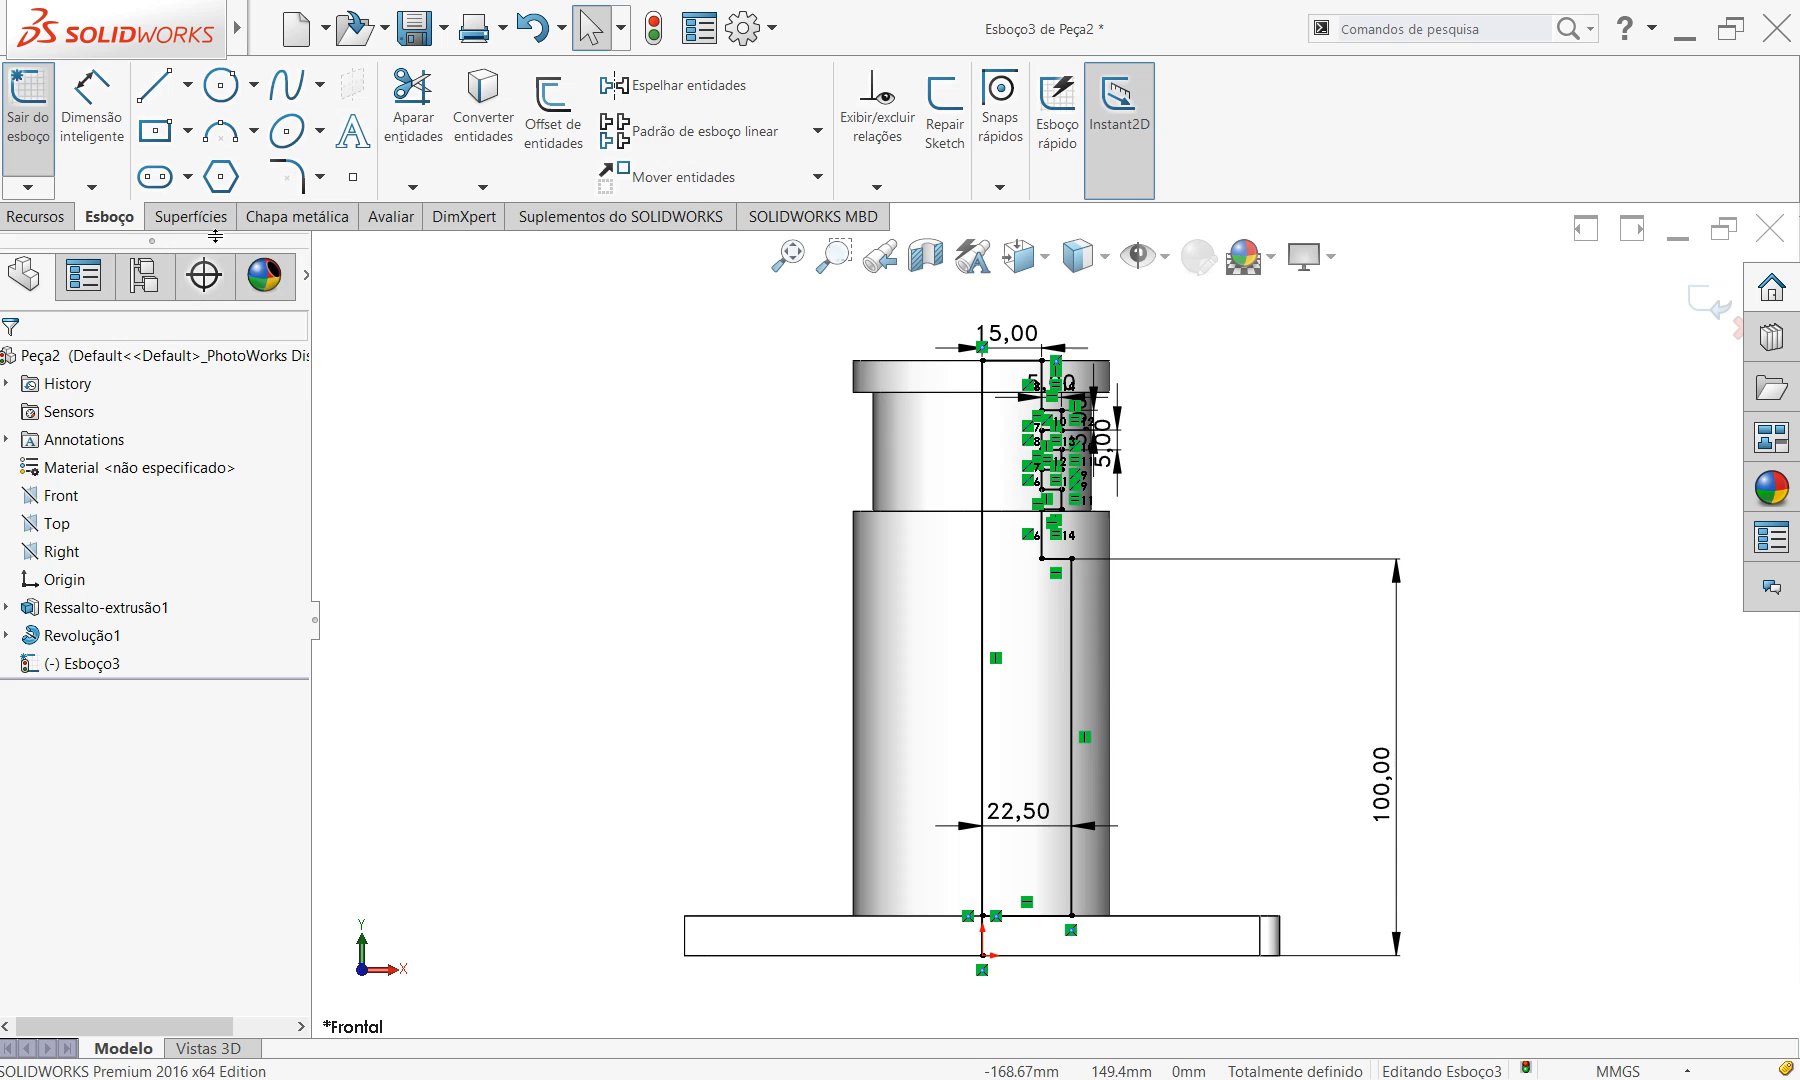
click(36, 216)
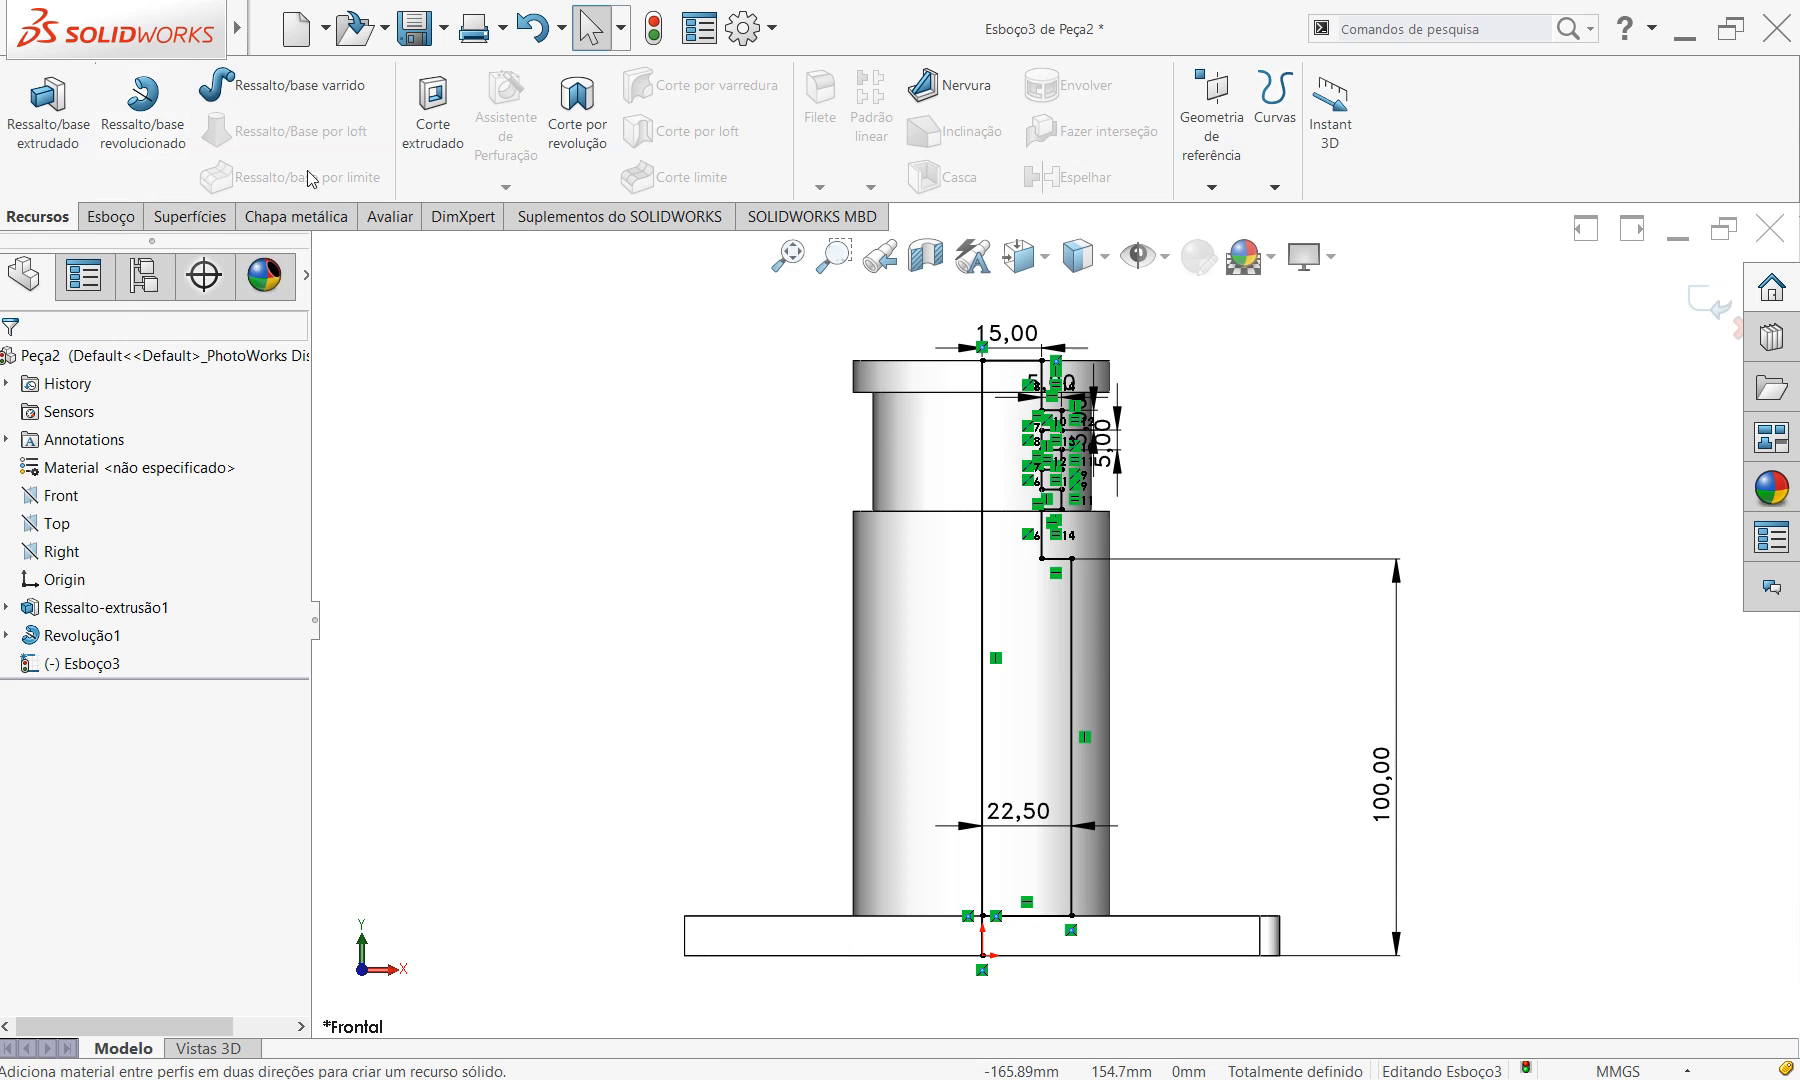
click(595, 126)
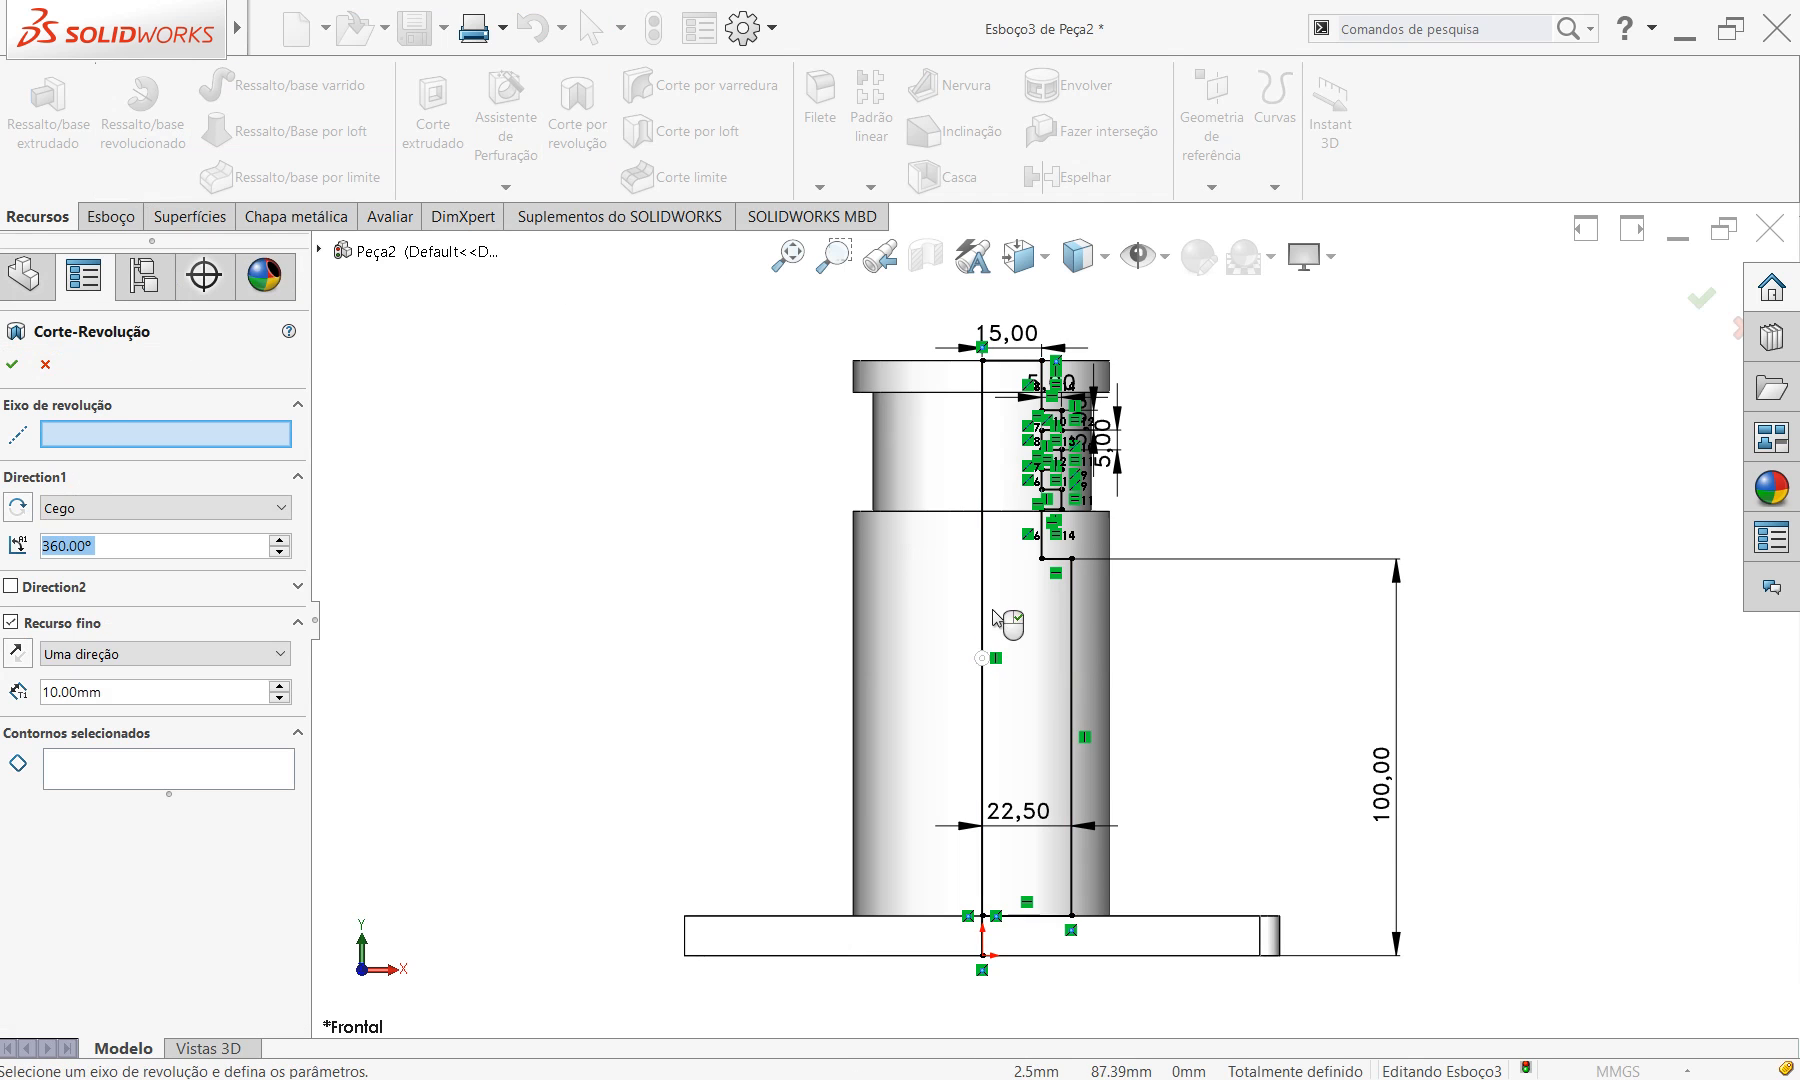
click(248, 436)
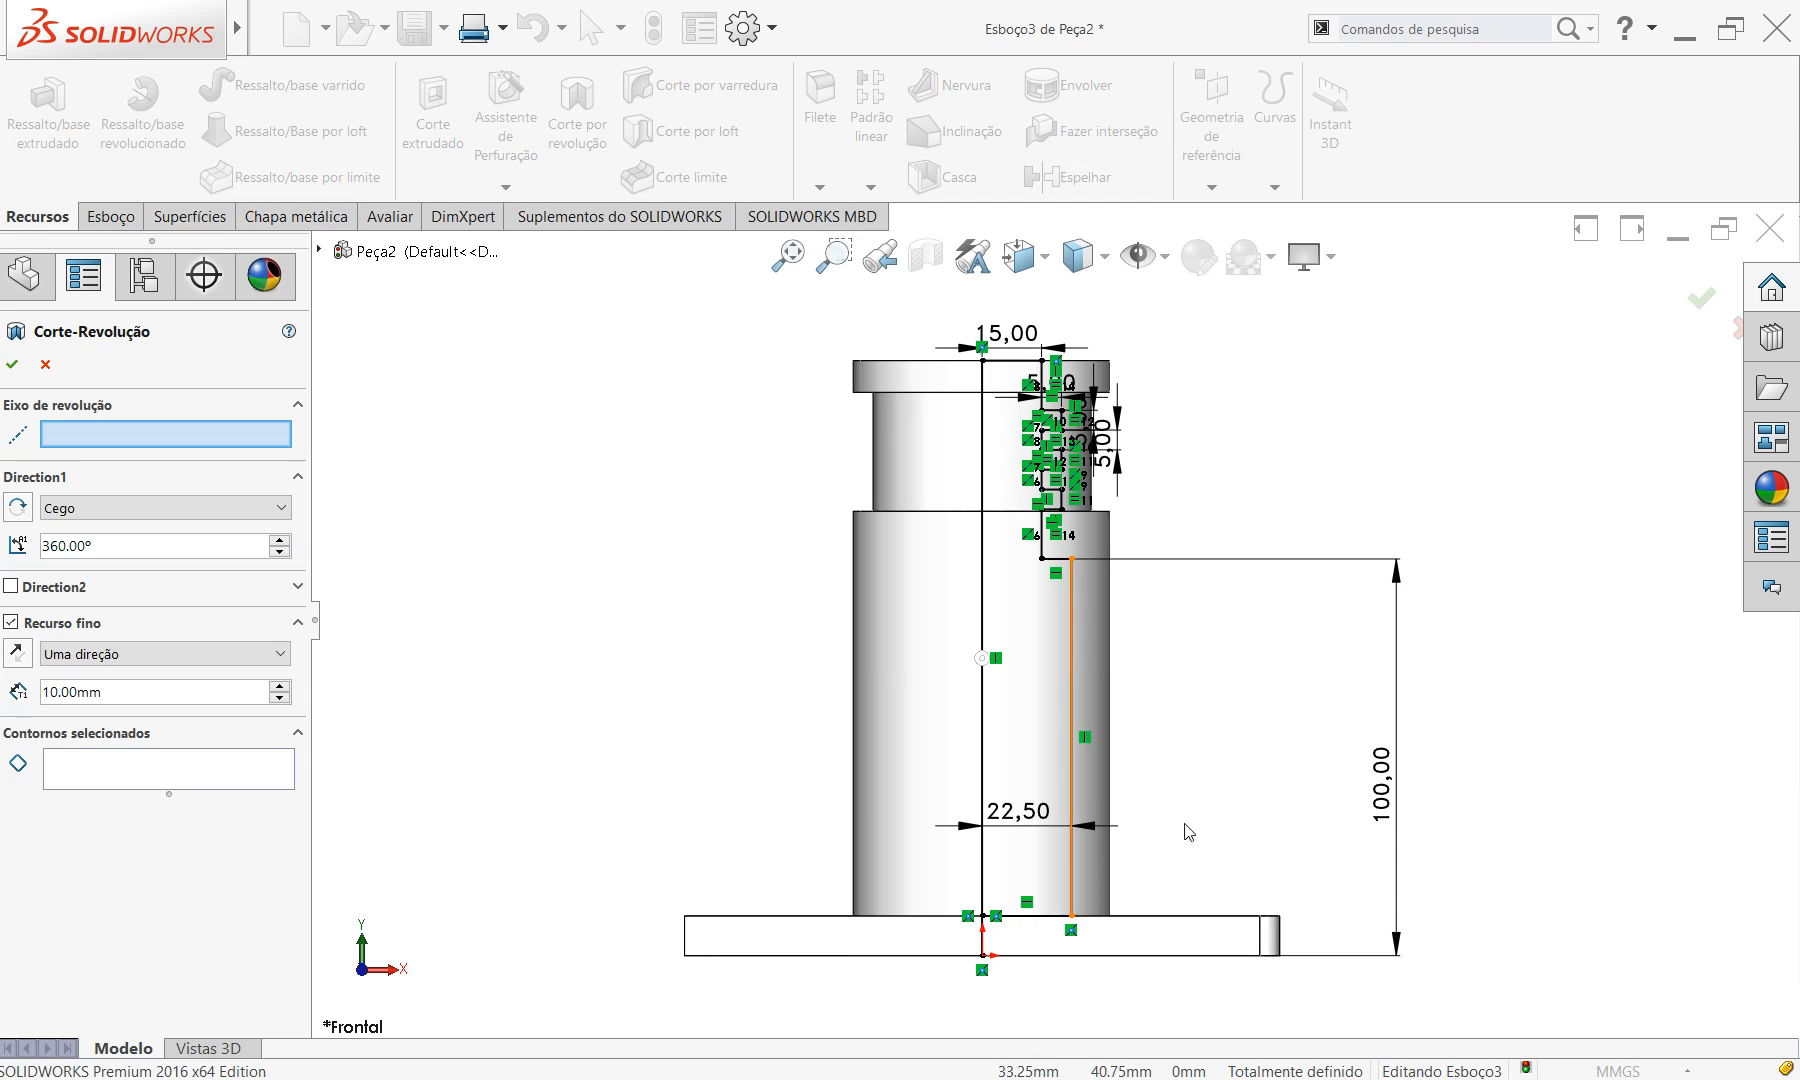
click(981, 740)
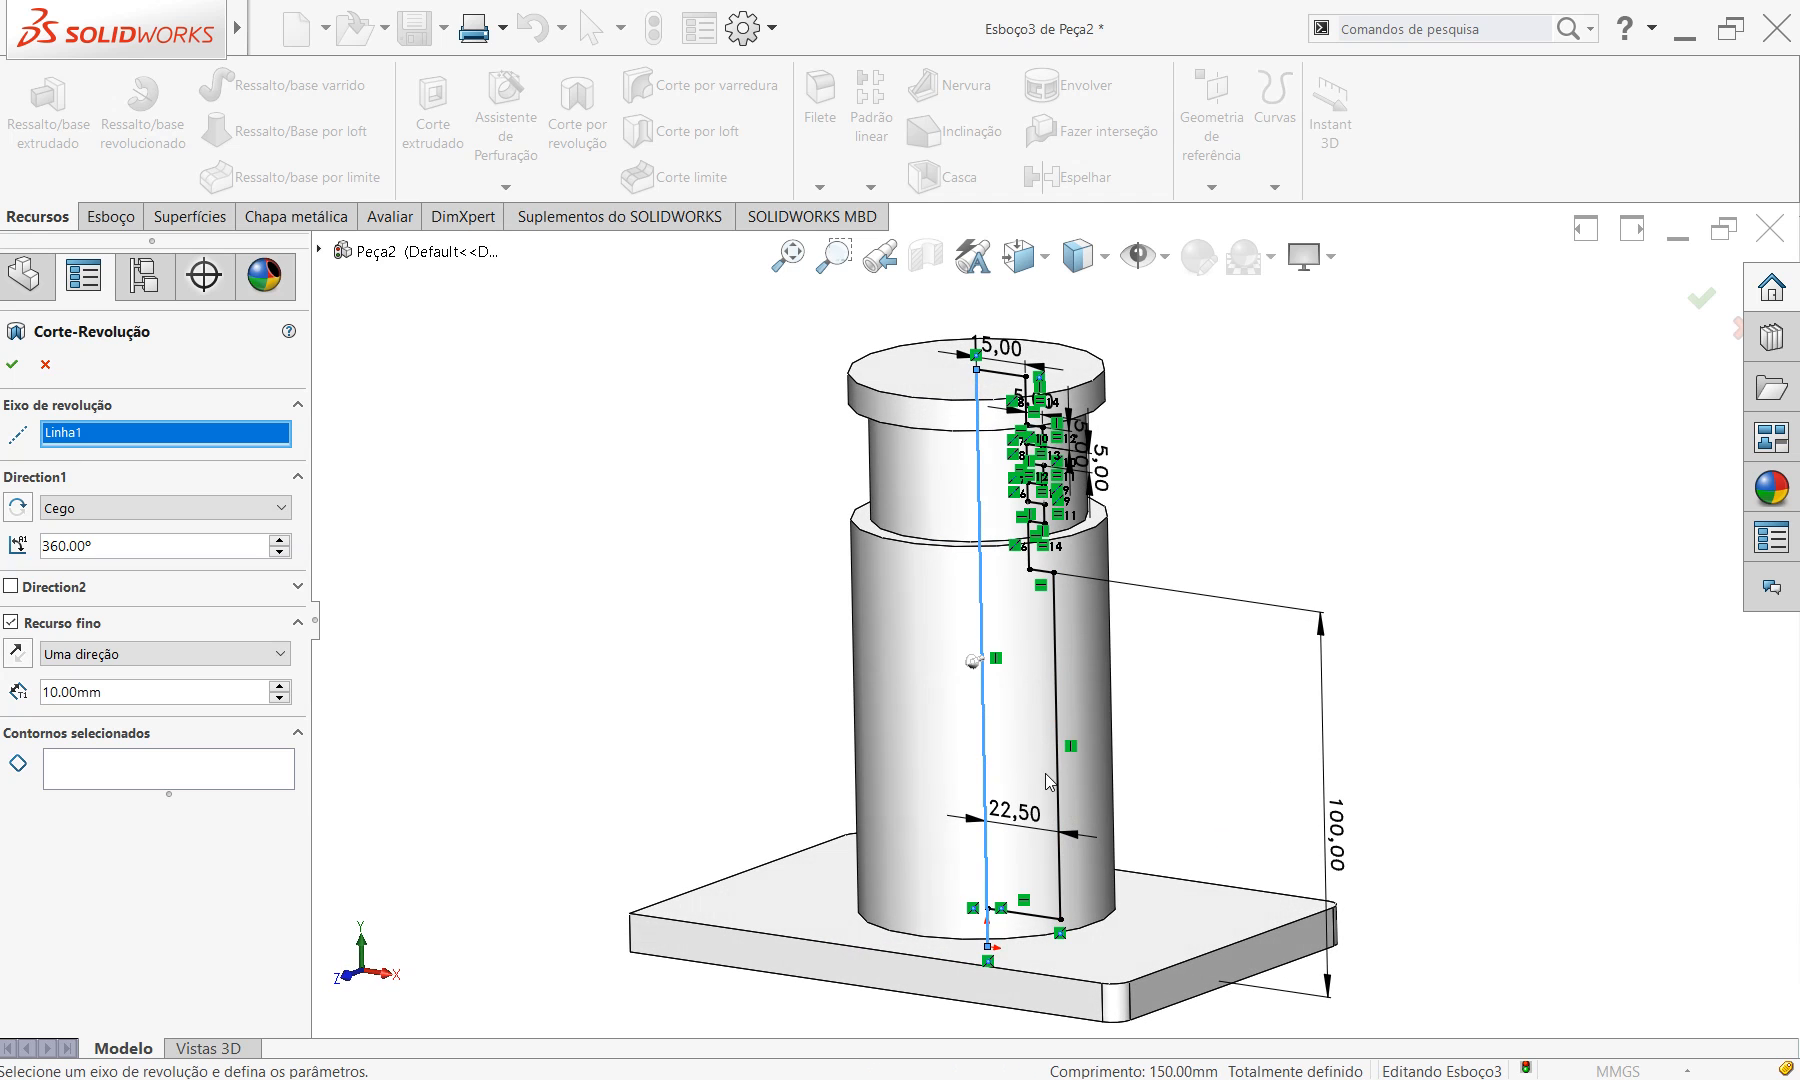
click(172, 766)
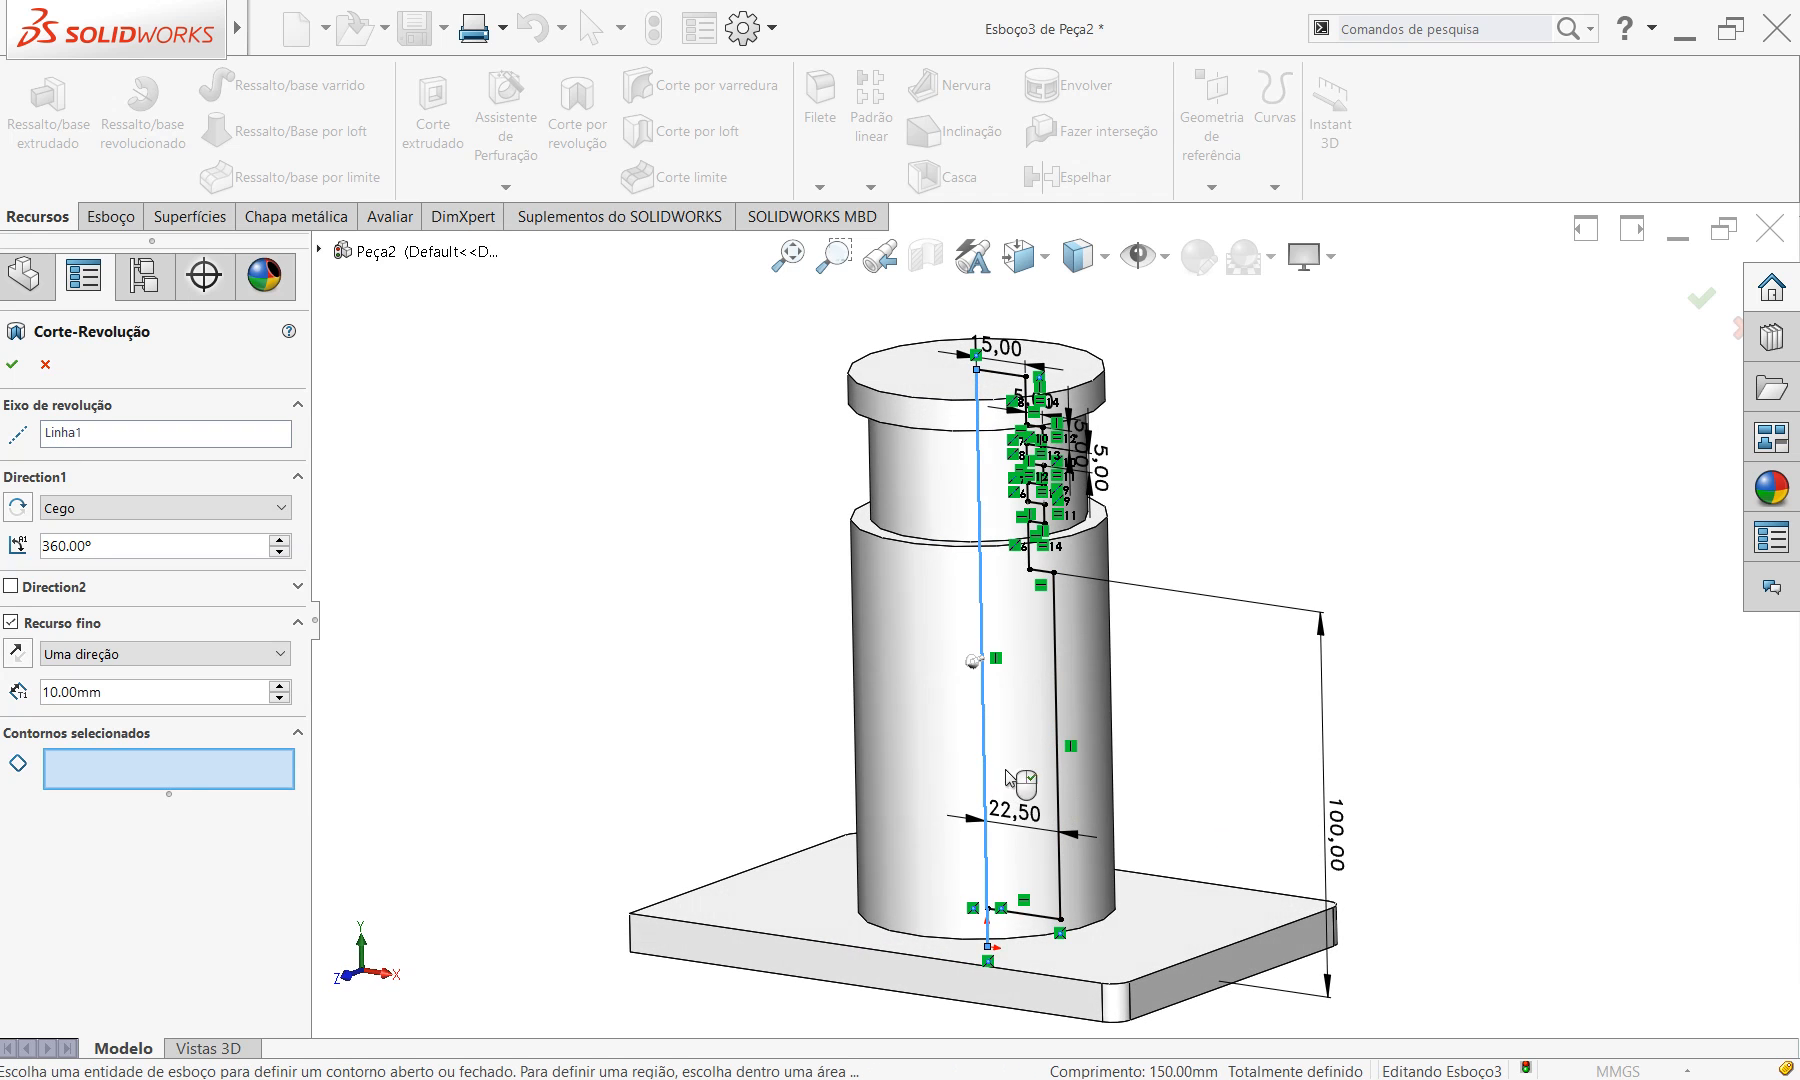
click(1029, 754)
click(1052, 762)
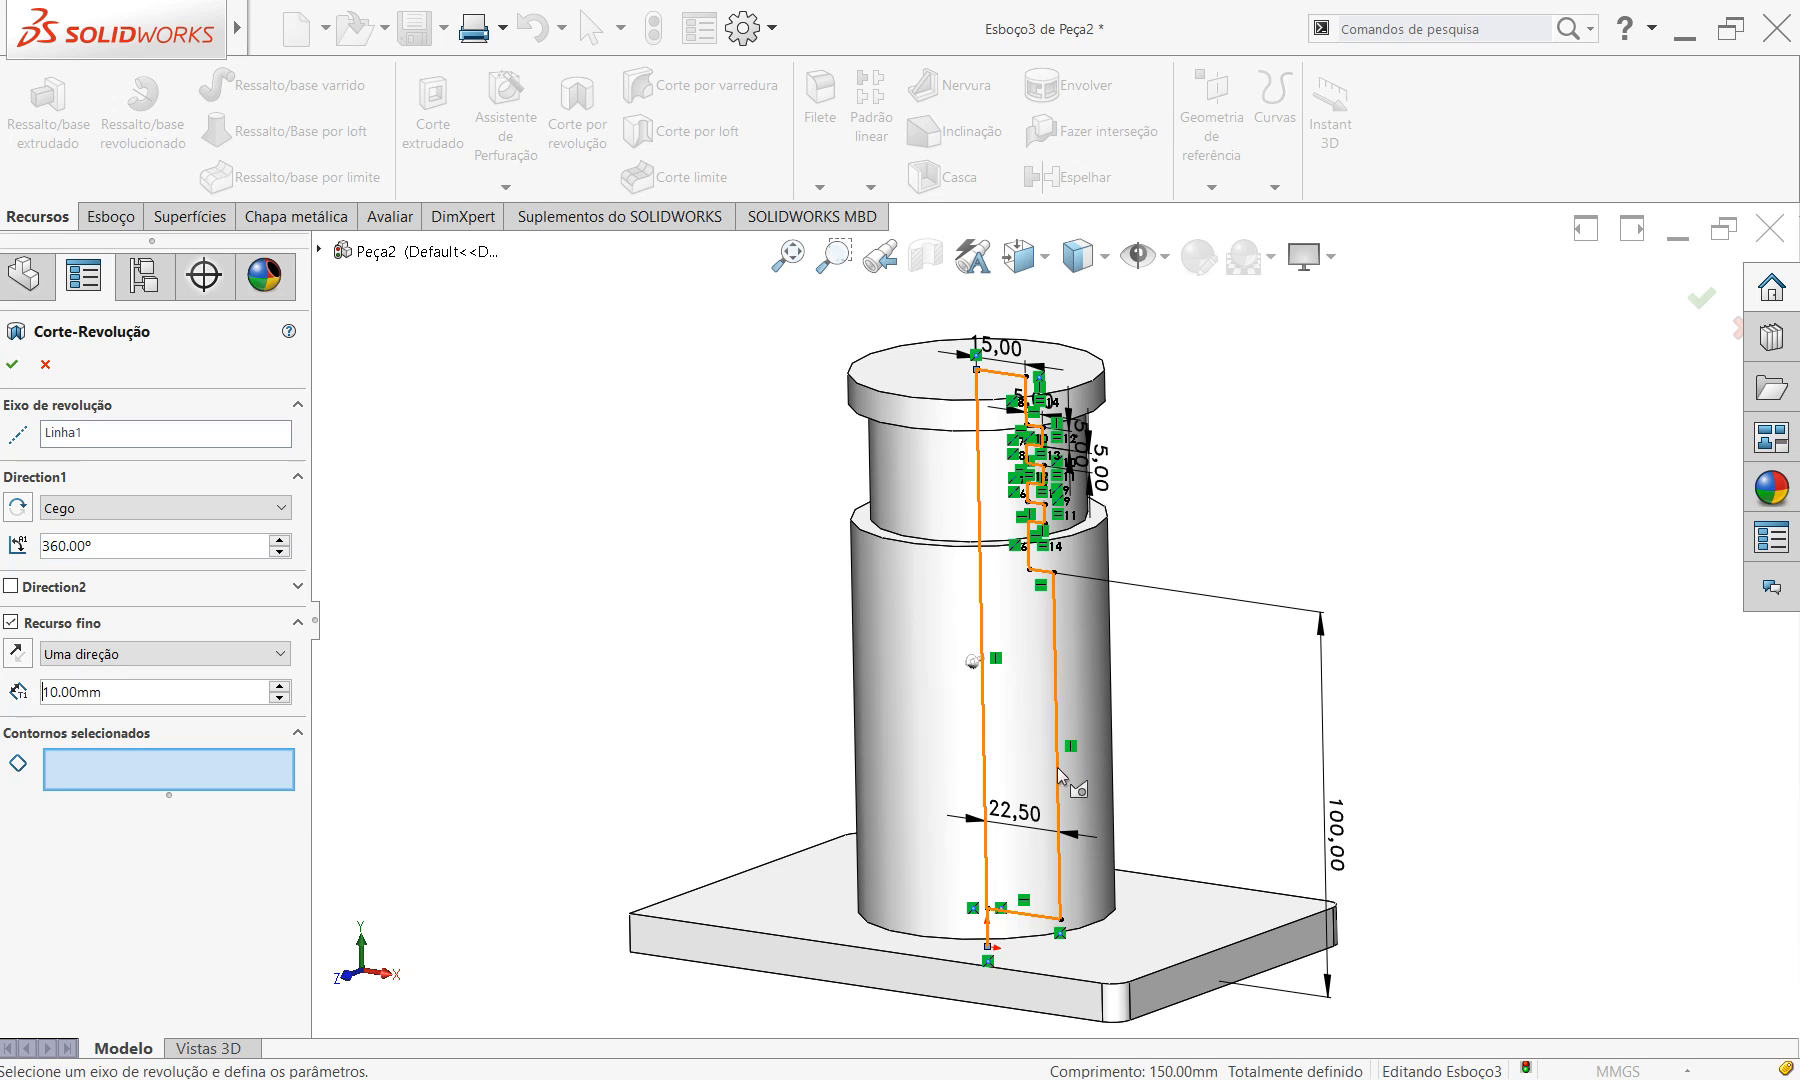
mouse_move(1024, 928)
middle_down()
mouse_move(1040, 876)
mouse_move(1096, 887)
middle_up()
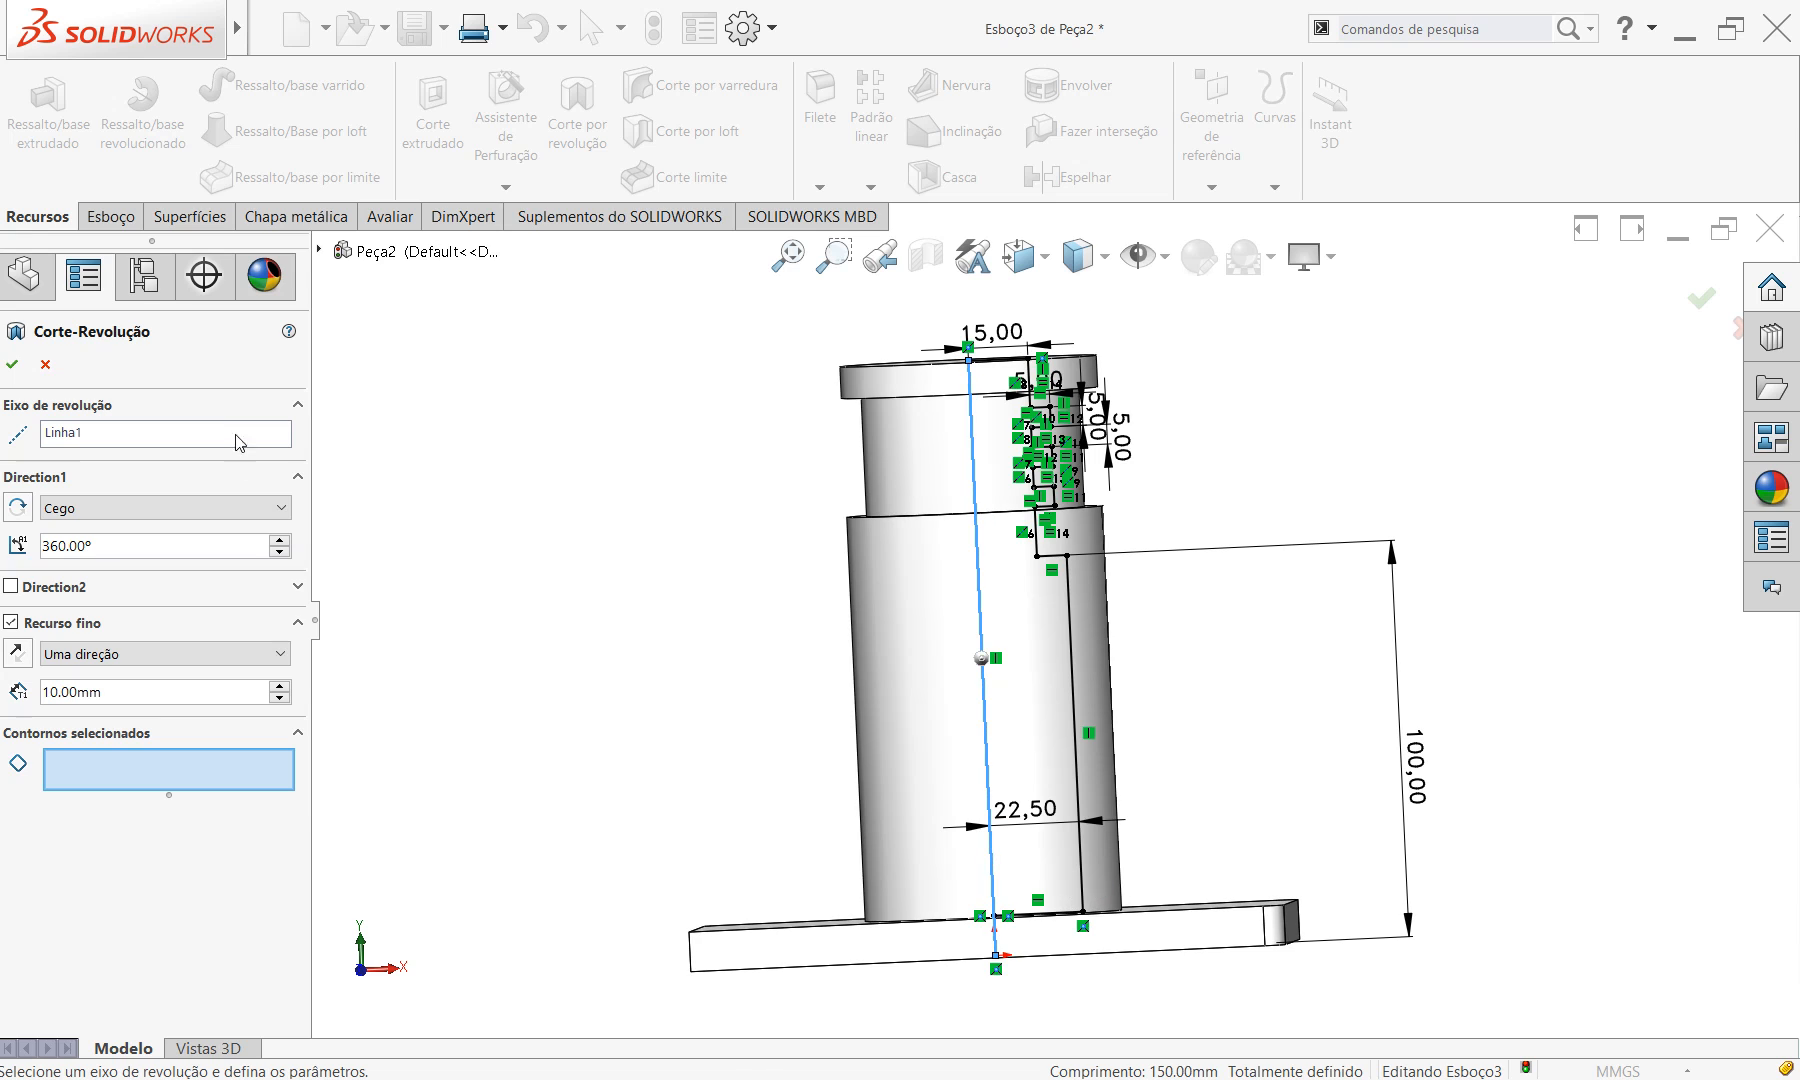
click(46, 366)
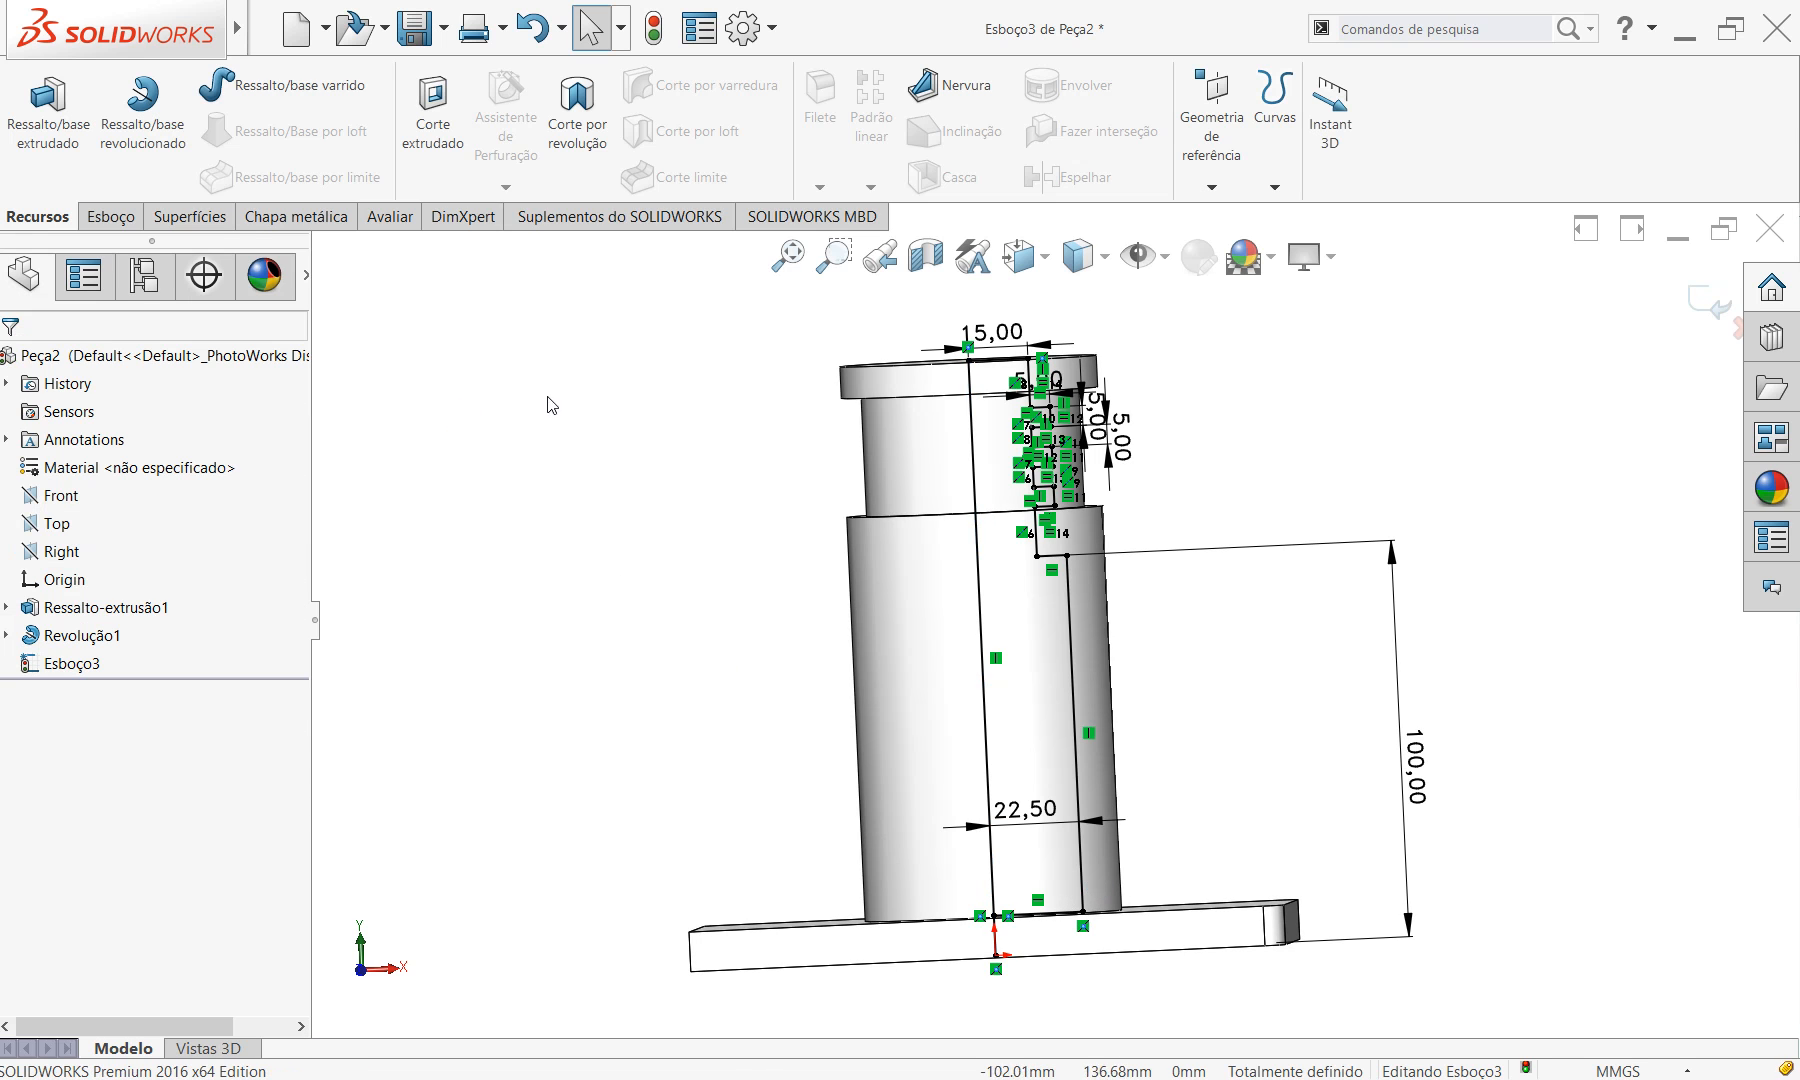
Trim away the part of the central axis line that extends below the bore profile's bottom edge.
click(110, 216)
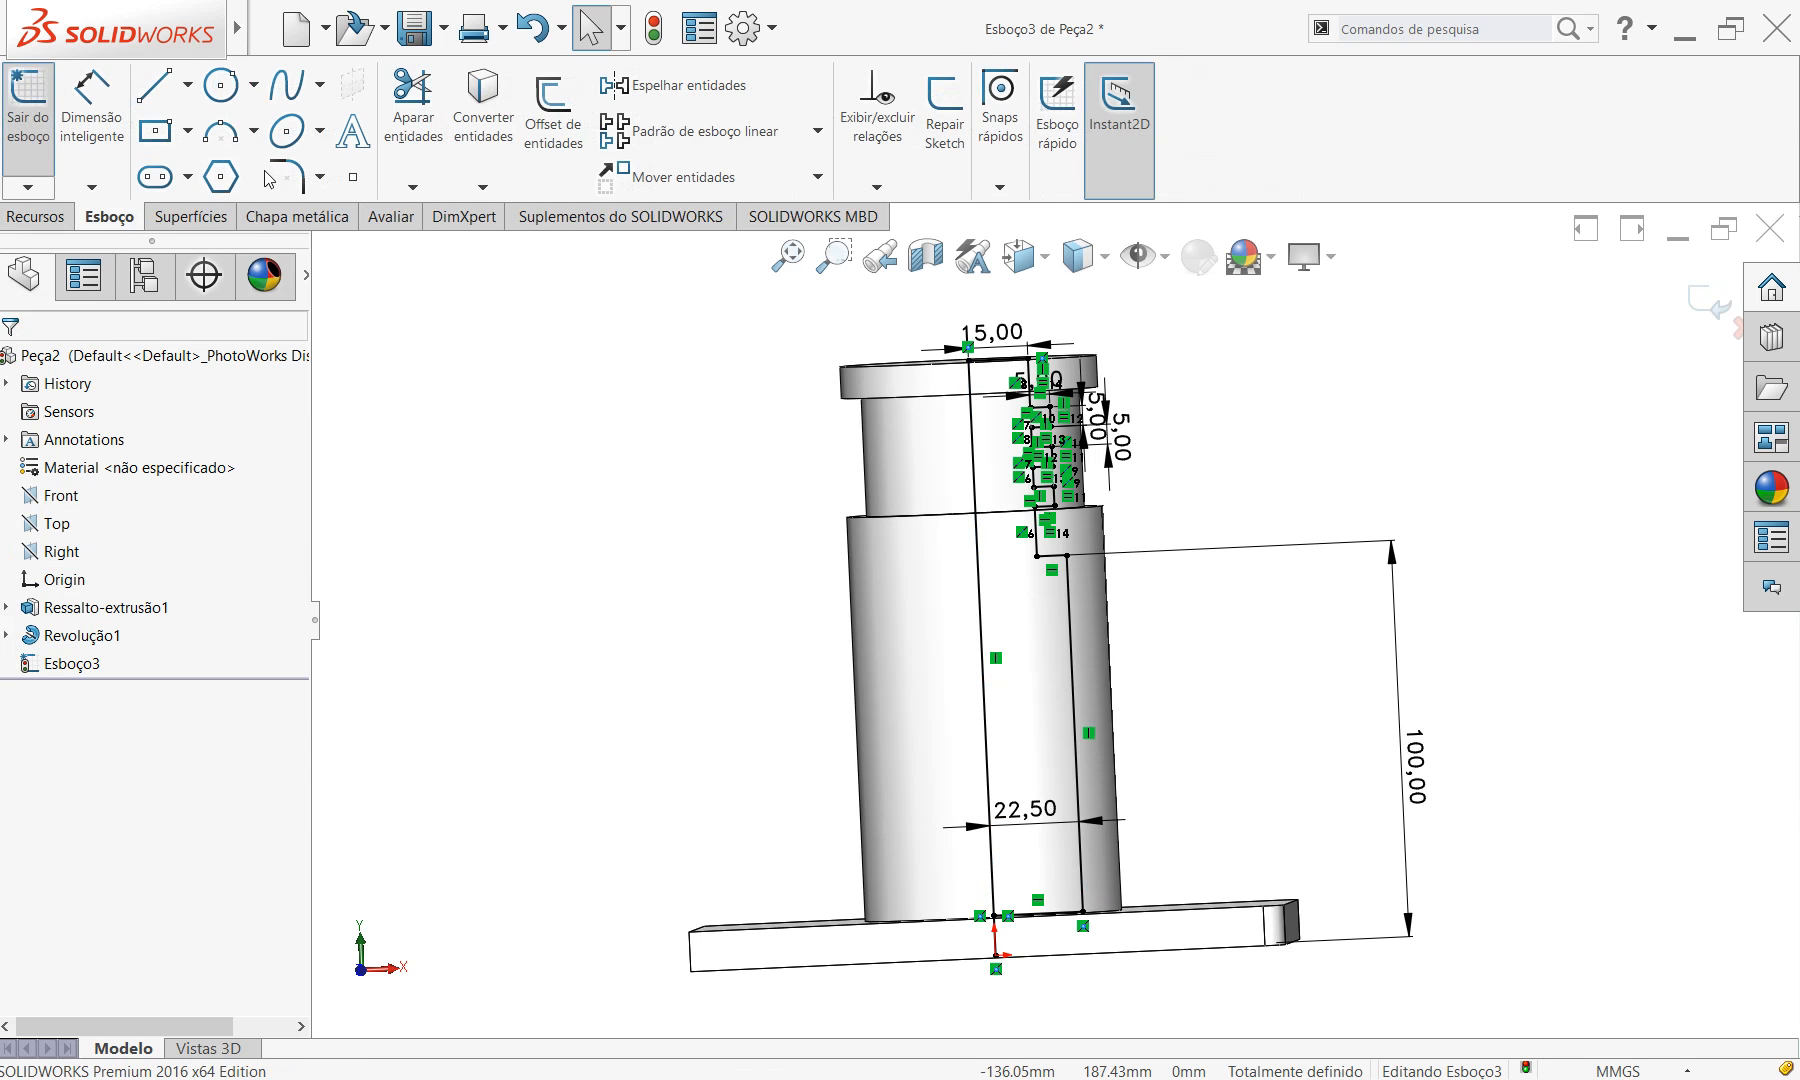
click(413, 110)
drag(965, 945, 1010, 945)
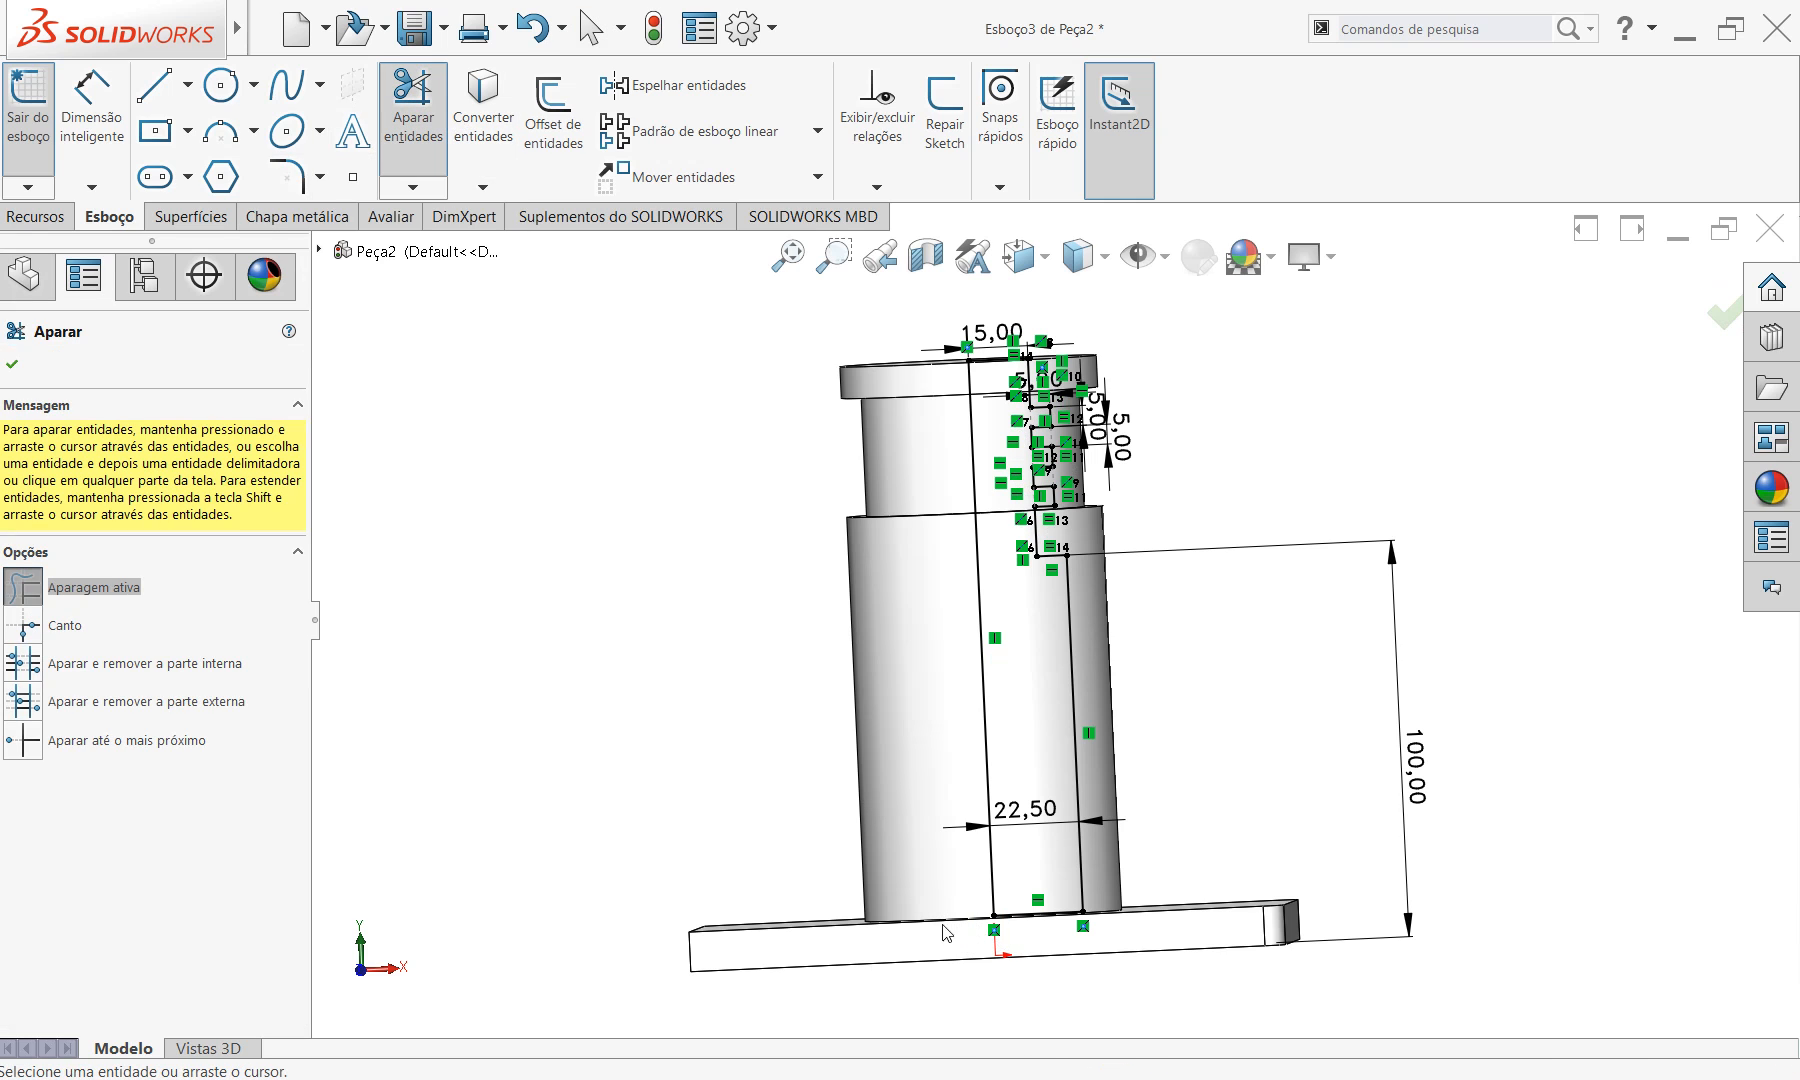
click(16, 365)
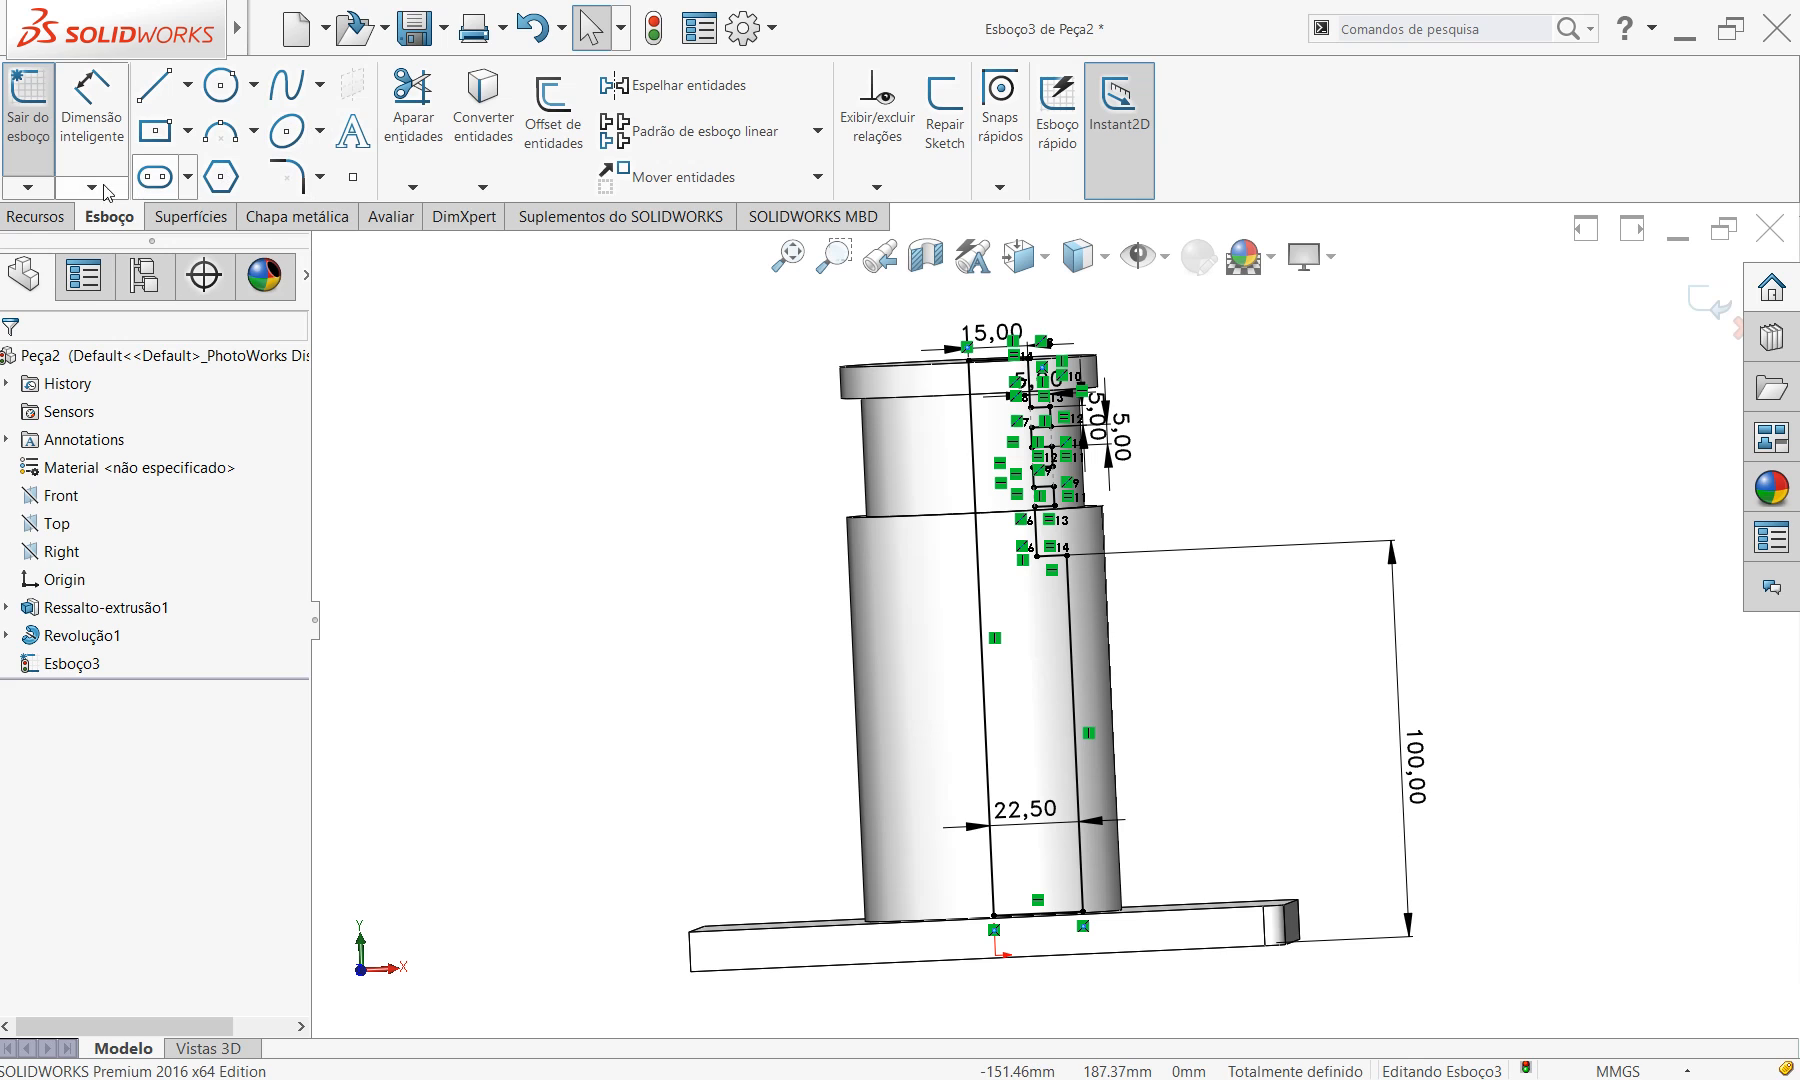
click(36, 216)
click(577, 115)
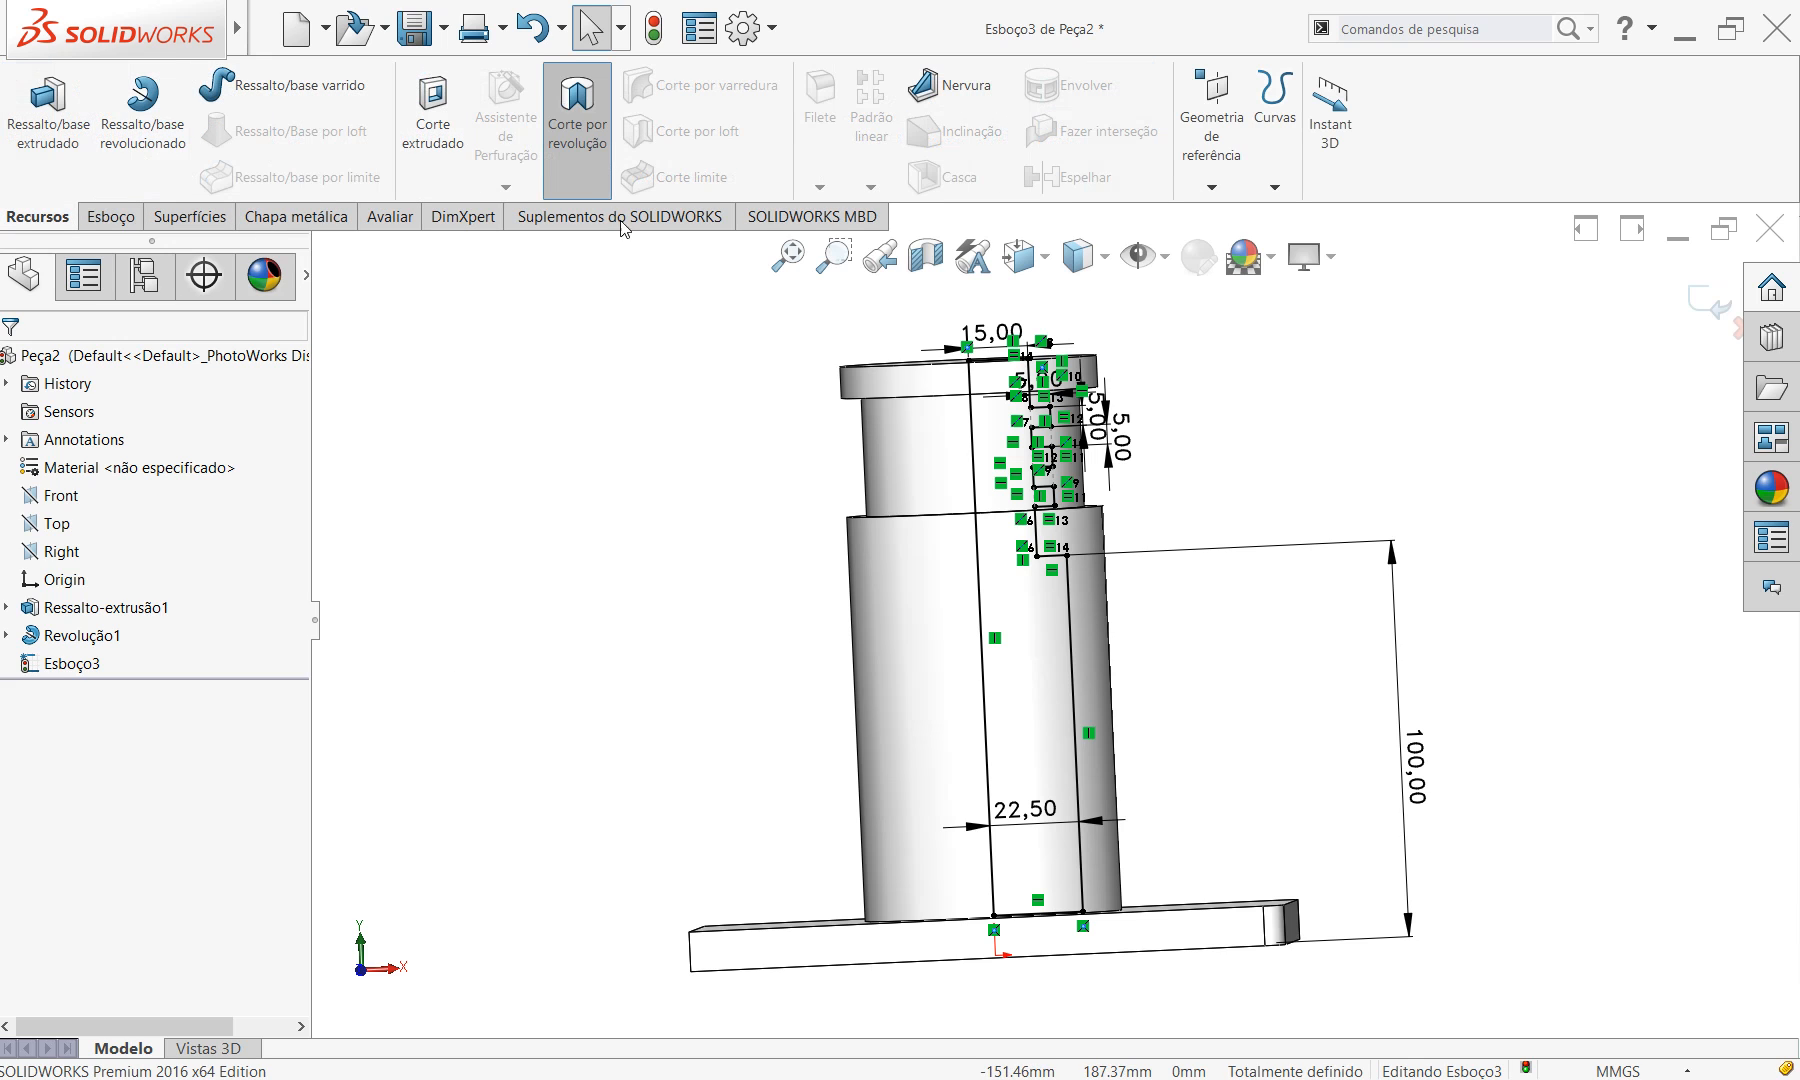
click(985, 704)
mouse_move(1285, 765)
middle_down()
mouse_move(1177, 804)
mouse_move(1229, 837)
mouse_move(1233, 683)
mouse_move(1226, 797)
middle_up()
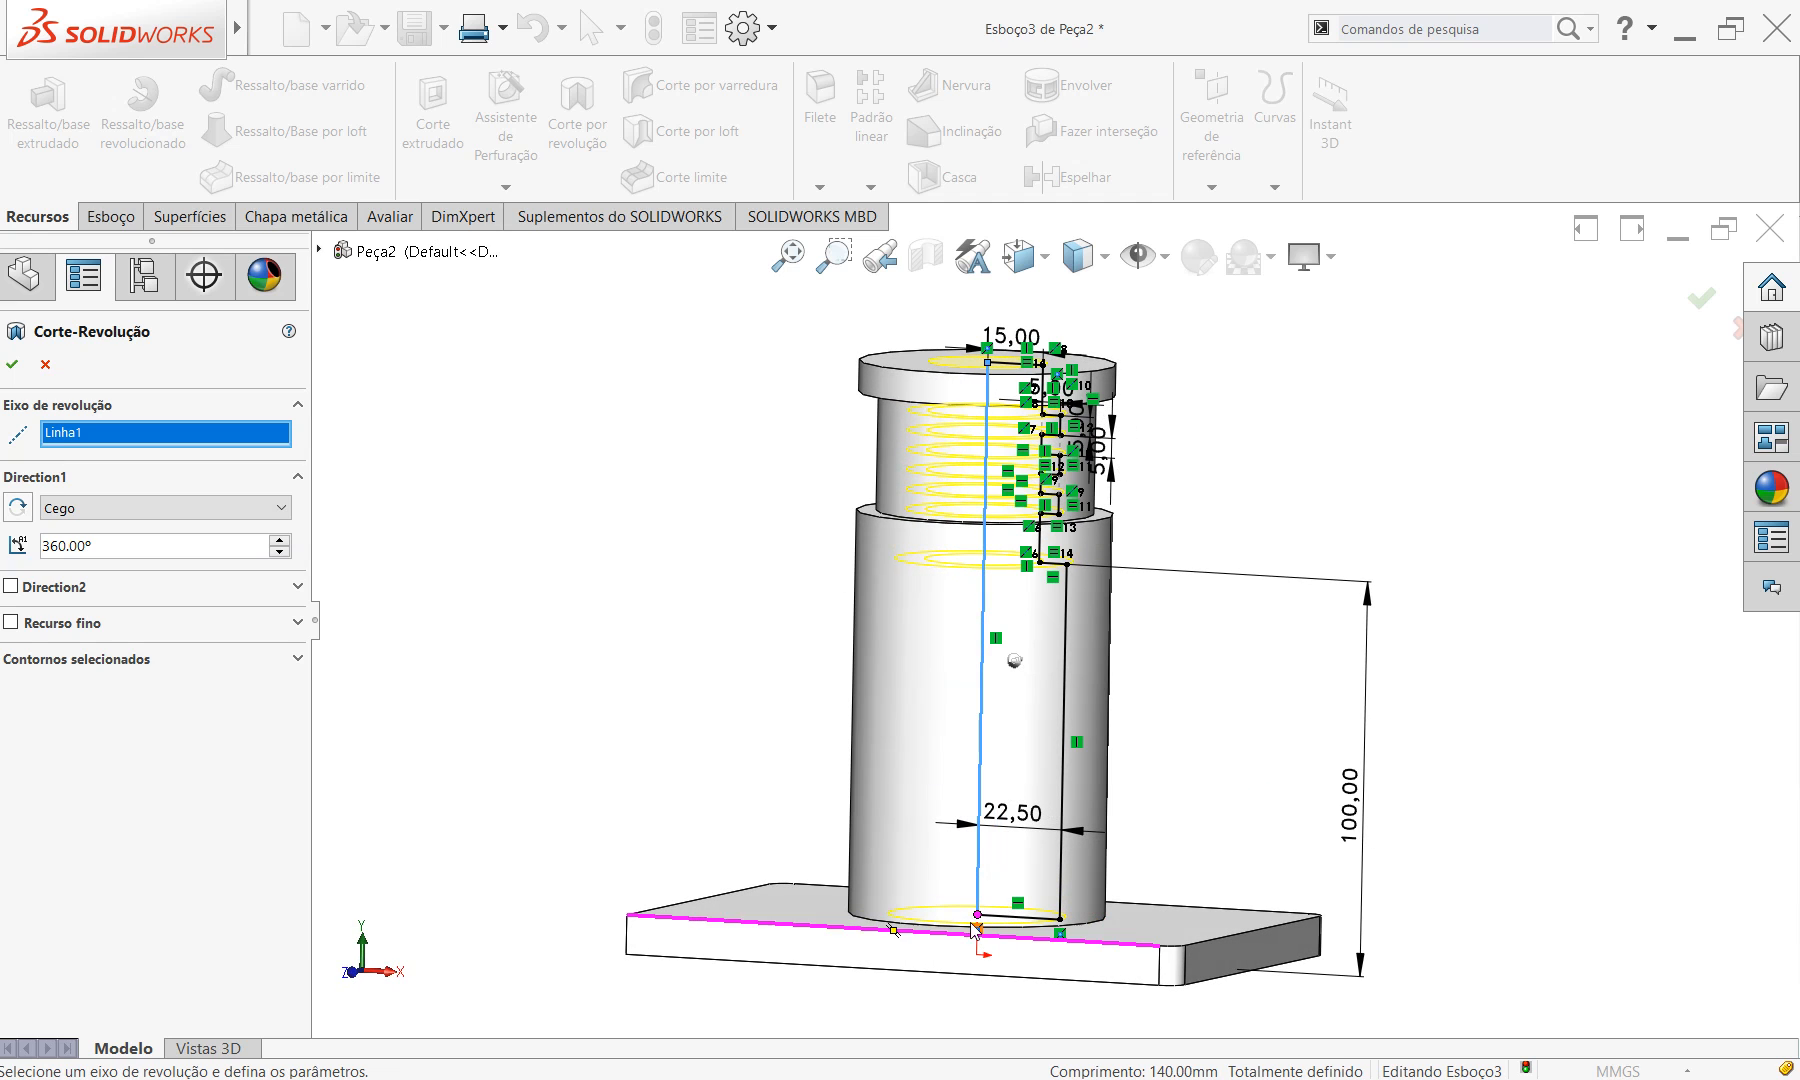
scroll(1062, 994, down, 6)
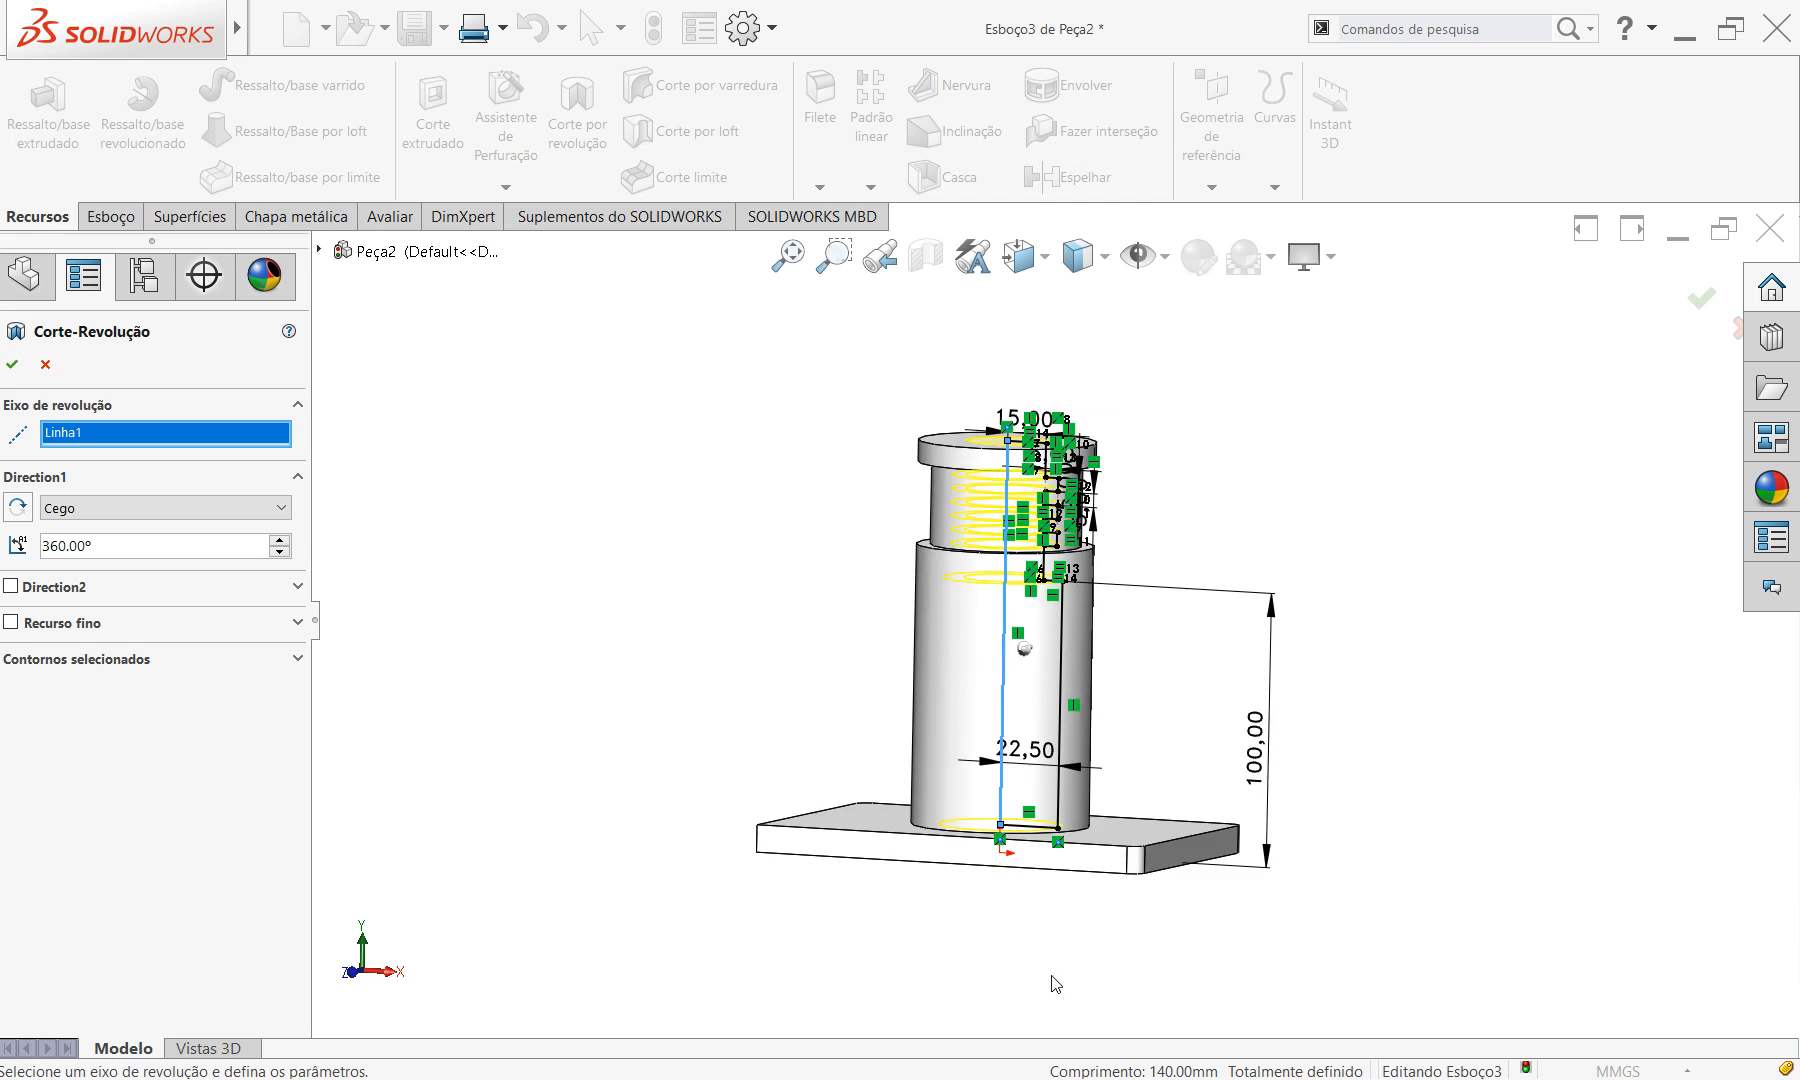
middle_drag(1118, 916, 1129, 928)
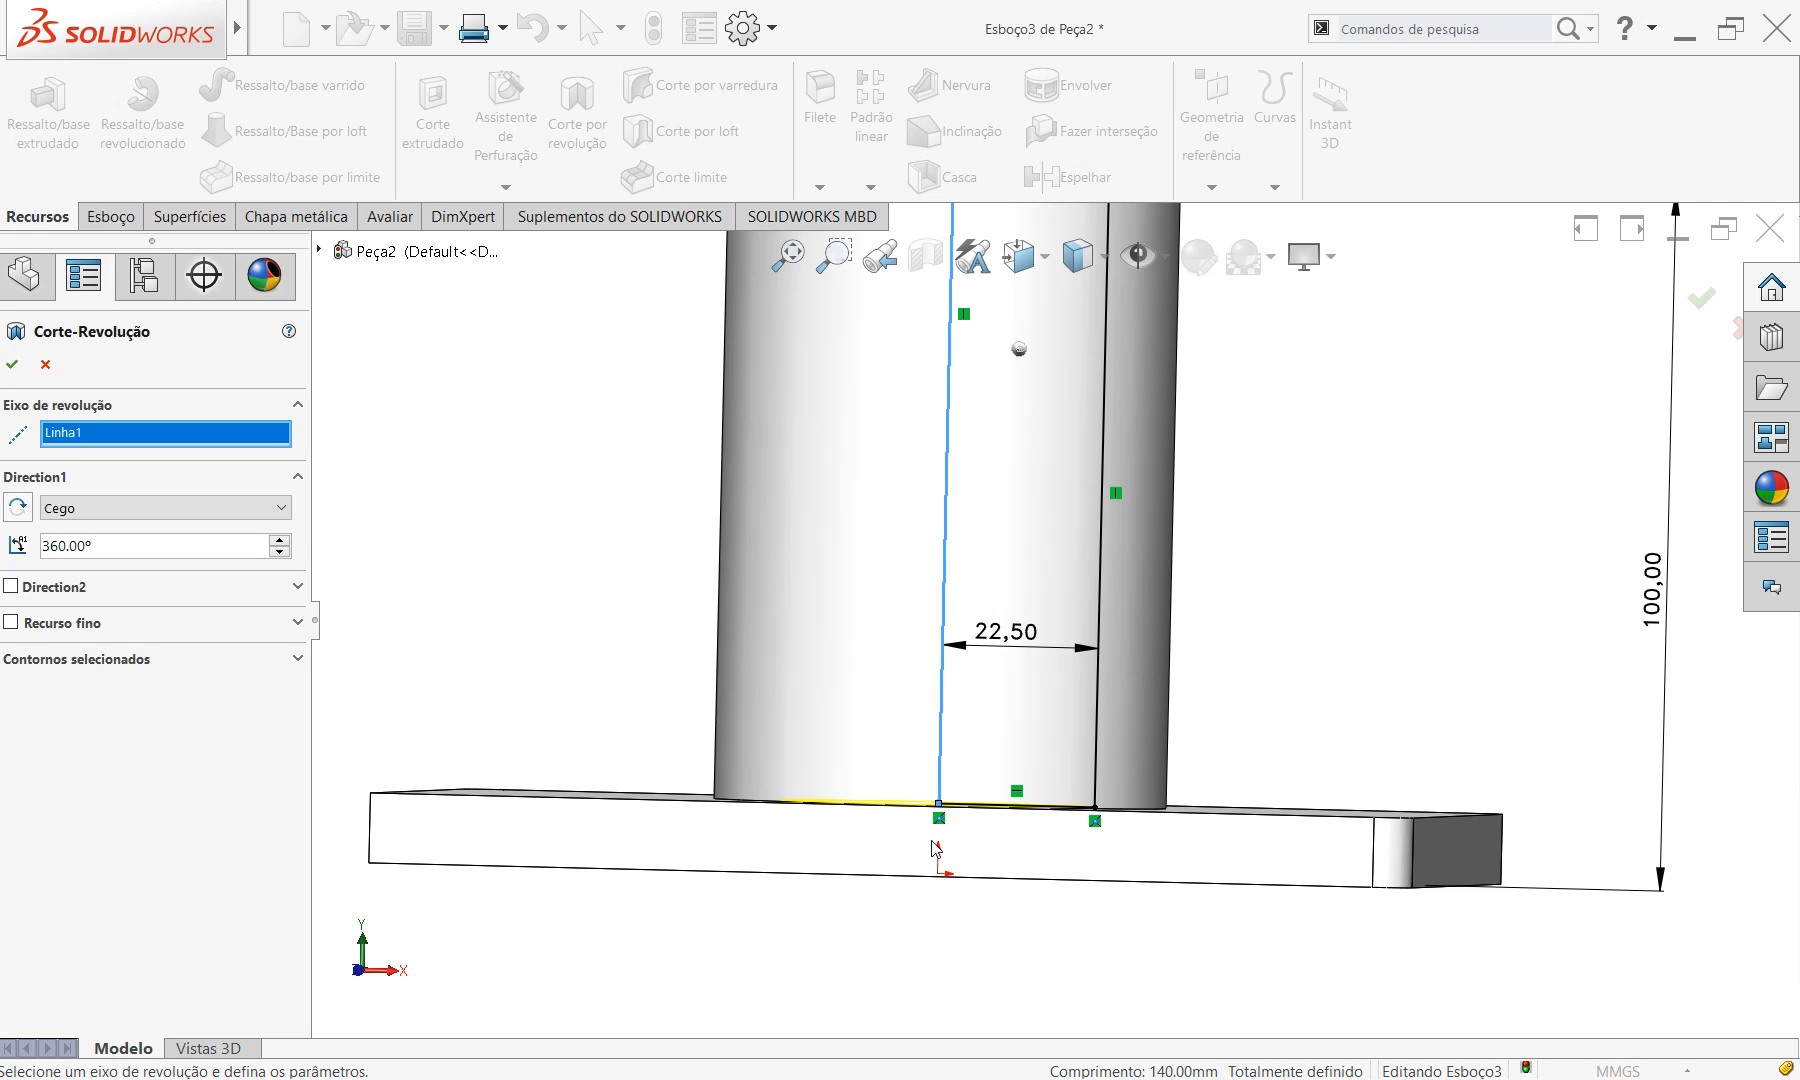
click(45, 364)
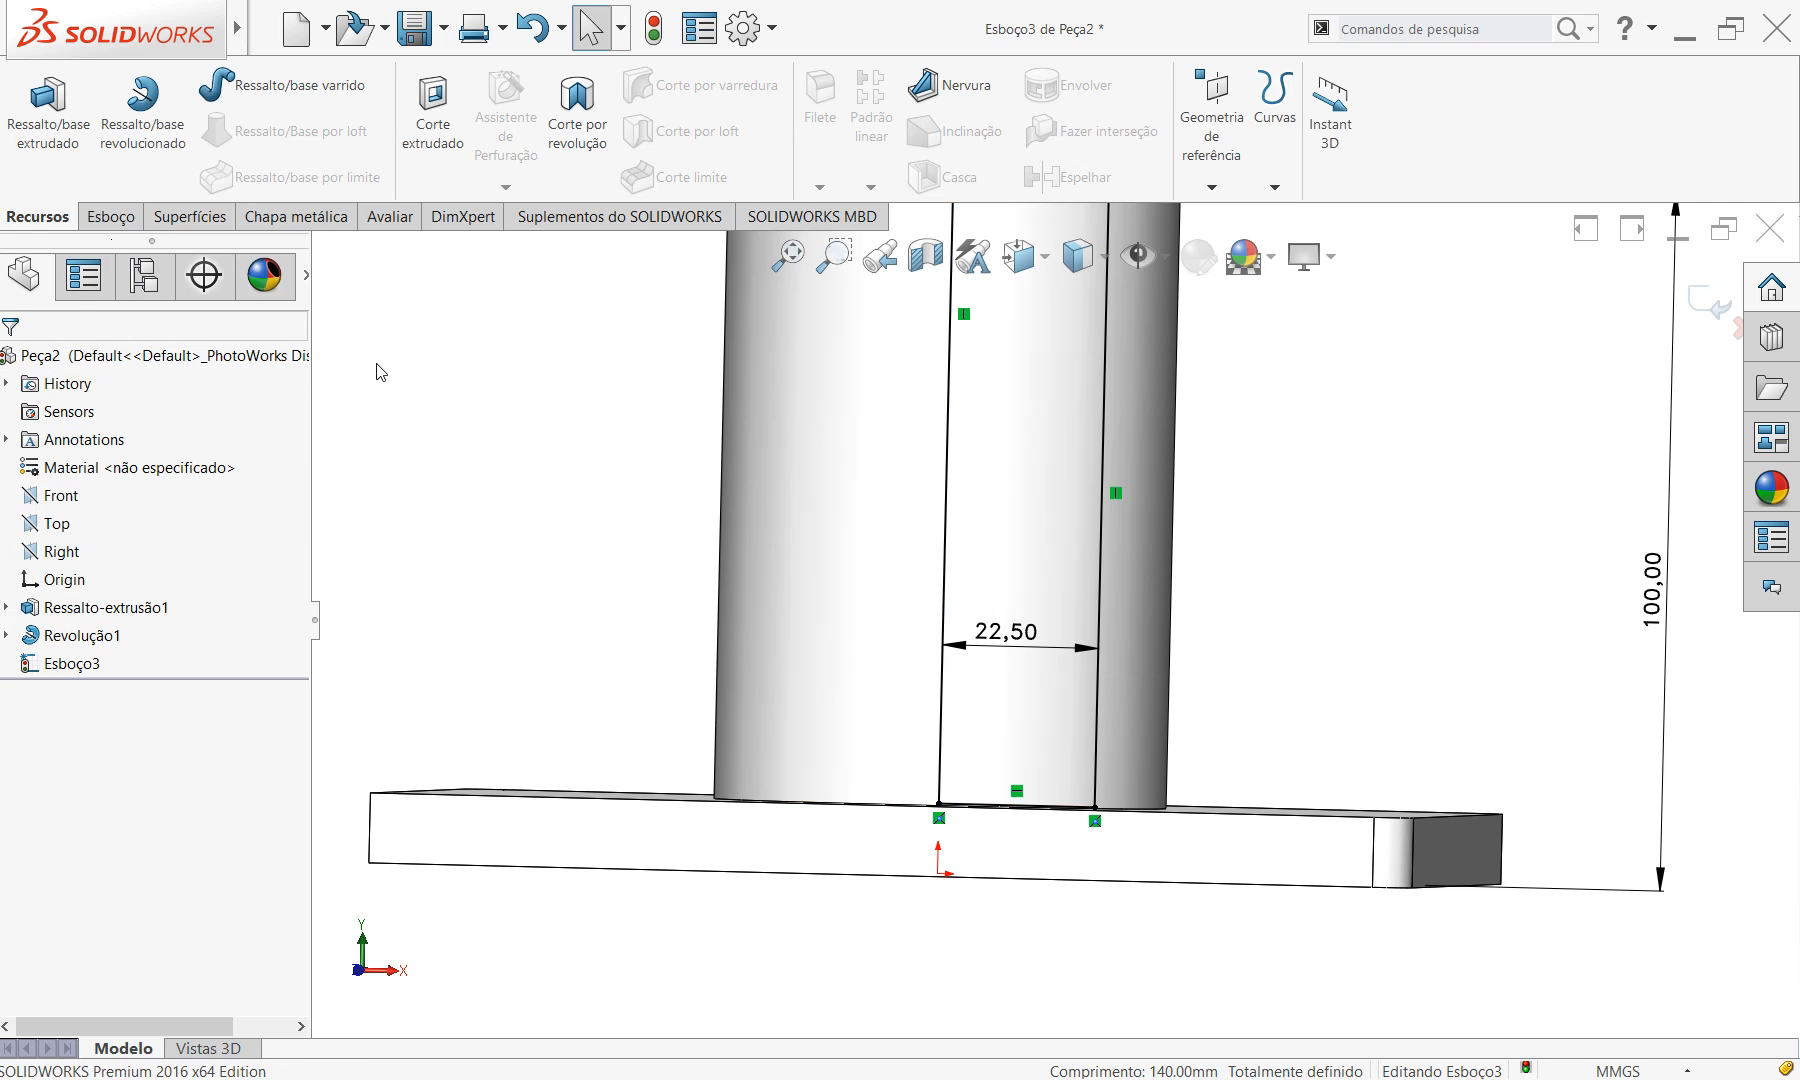
Try to trim any leftover line between the origin and the bore profile's bottom edge.
click(110, 216)
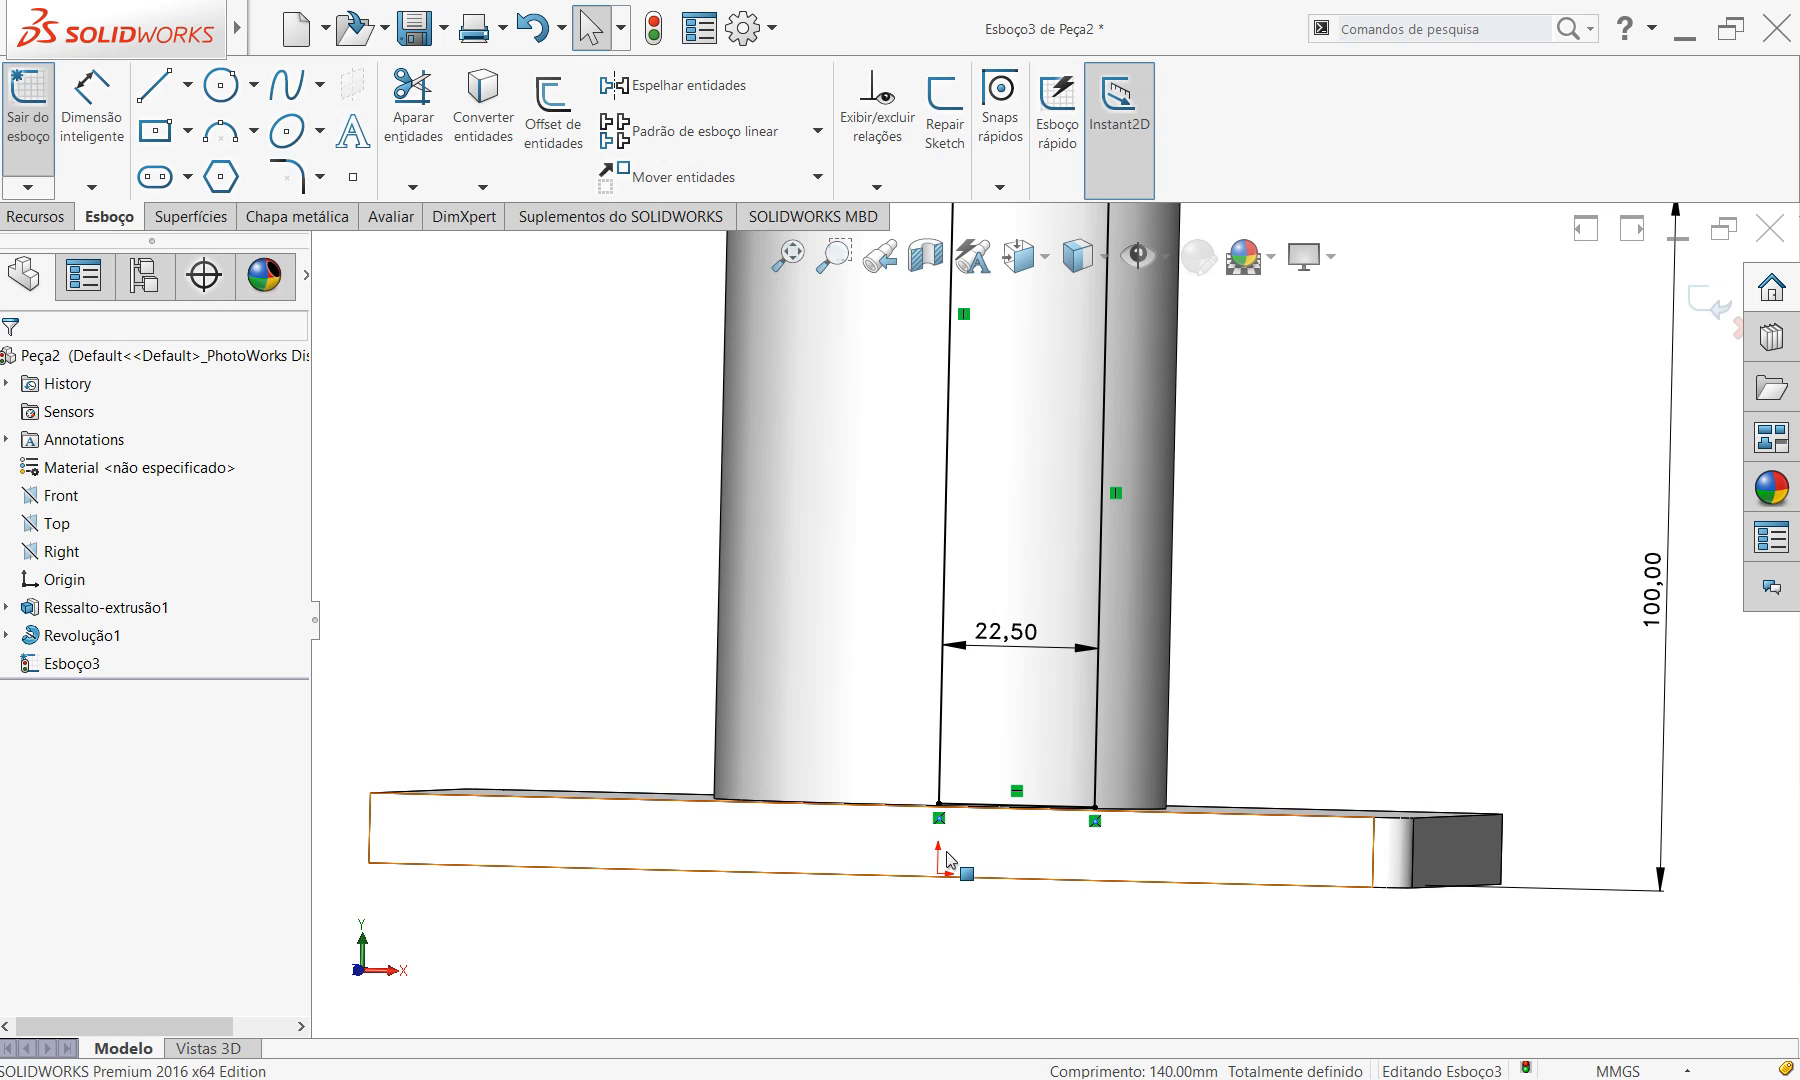
click(428, 100)
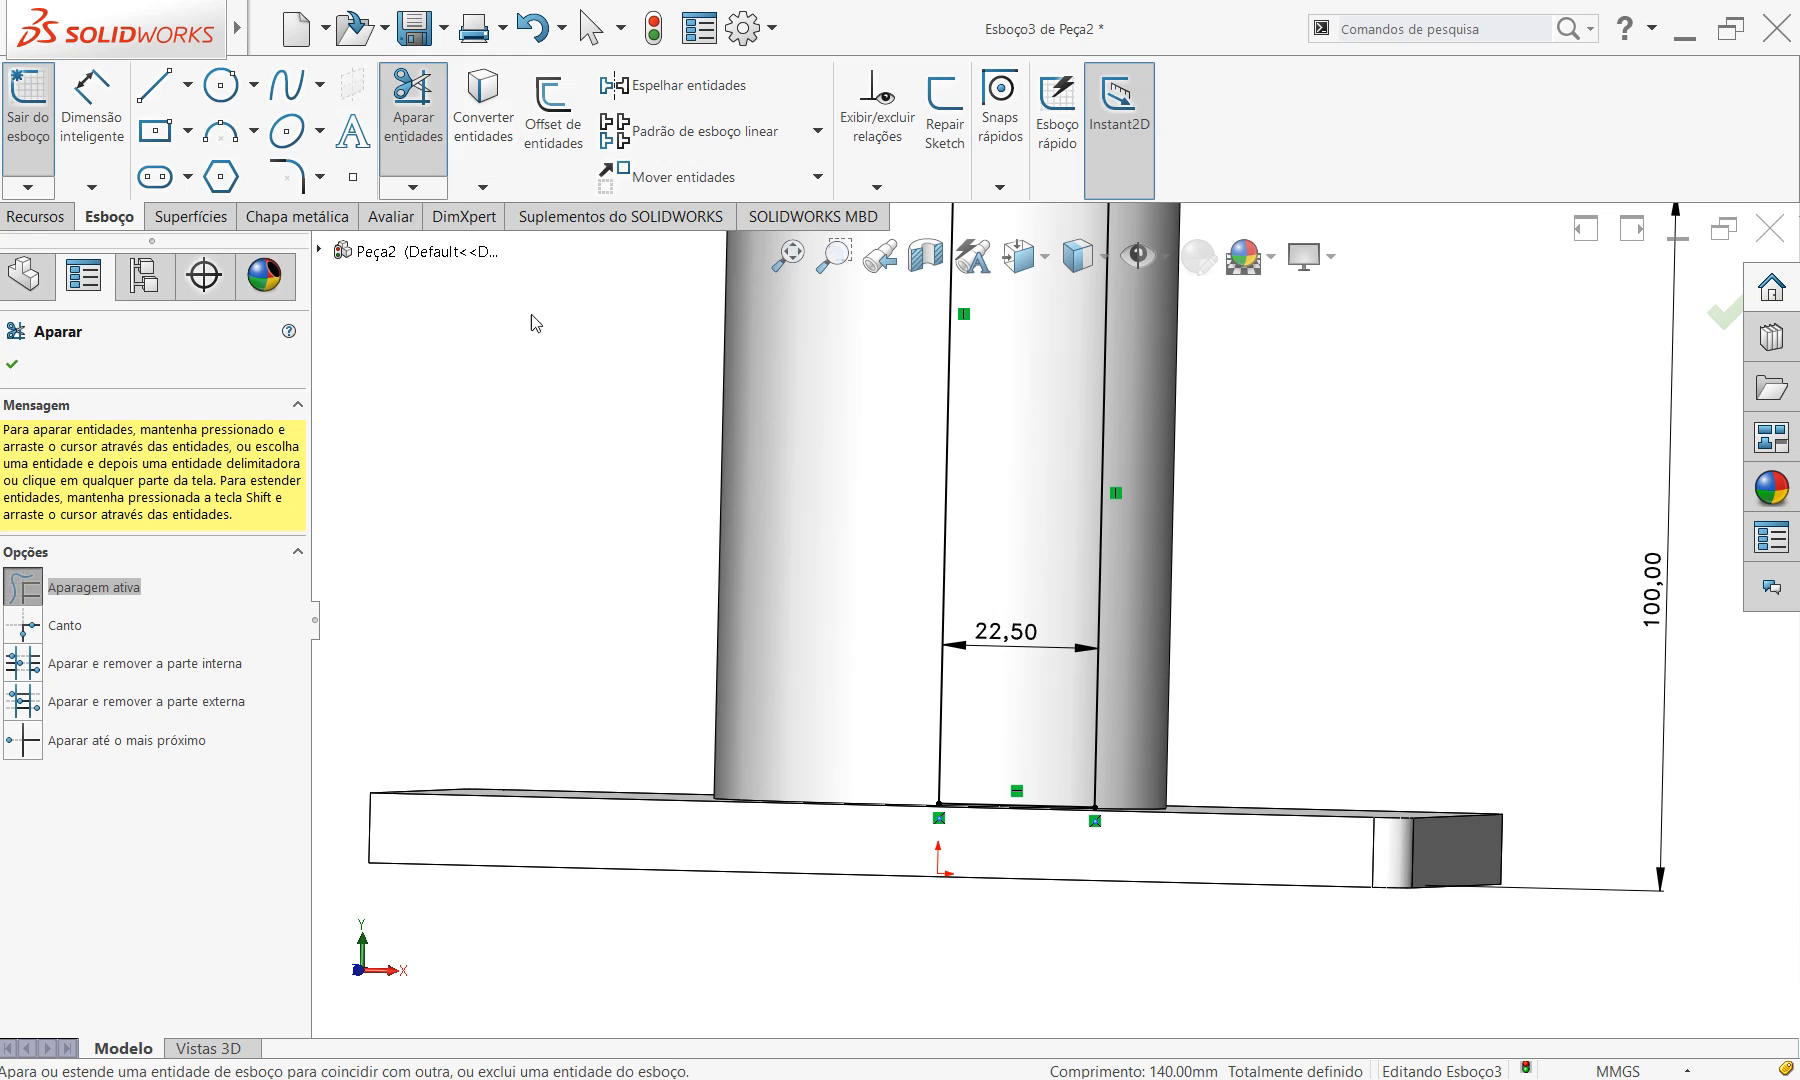
drag(860, 852, 919, 842)
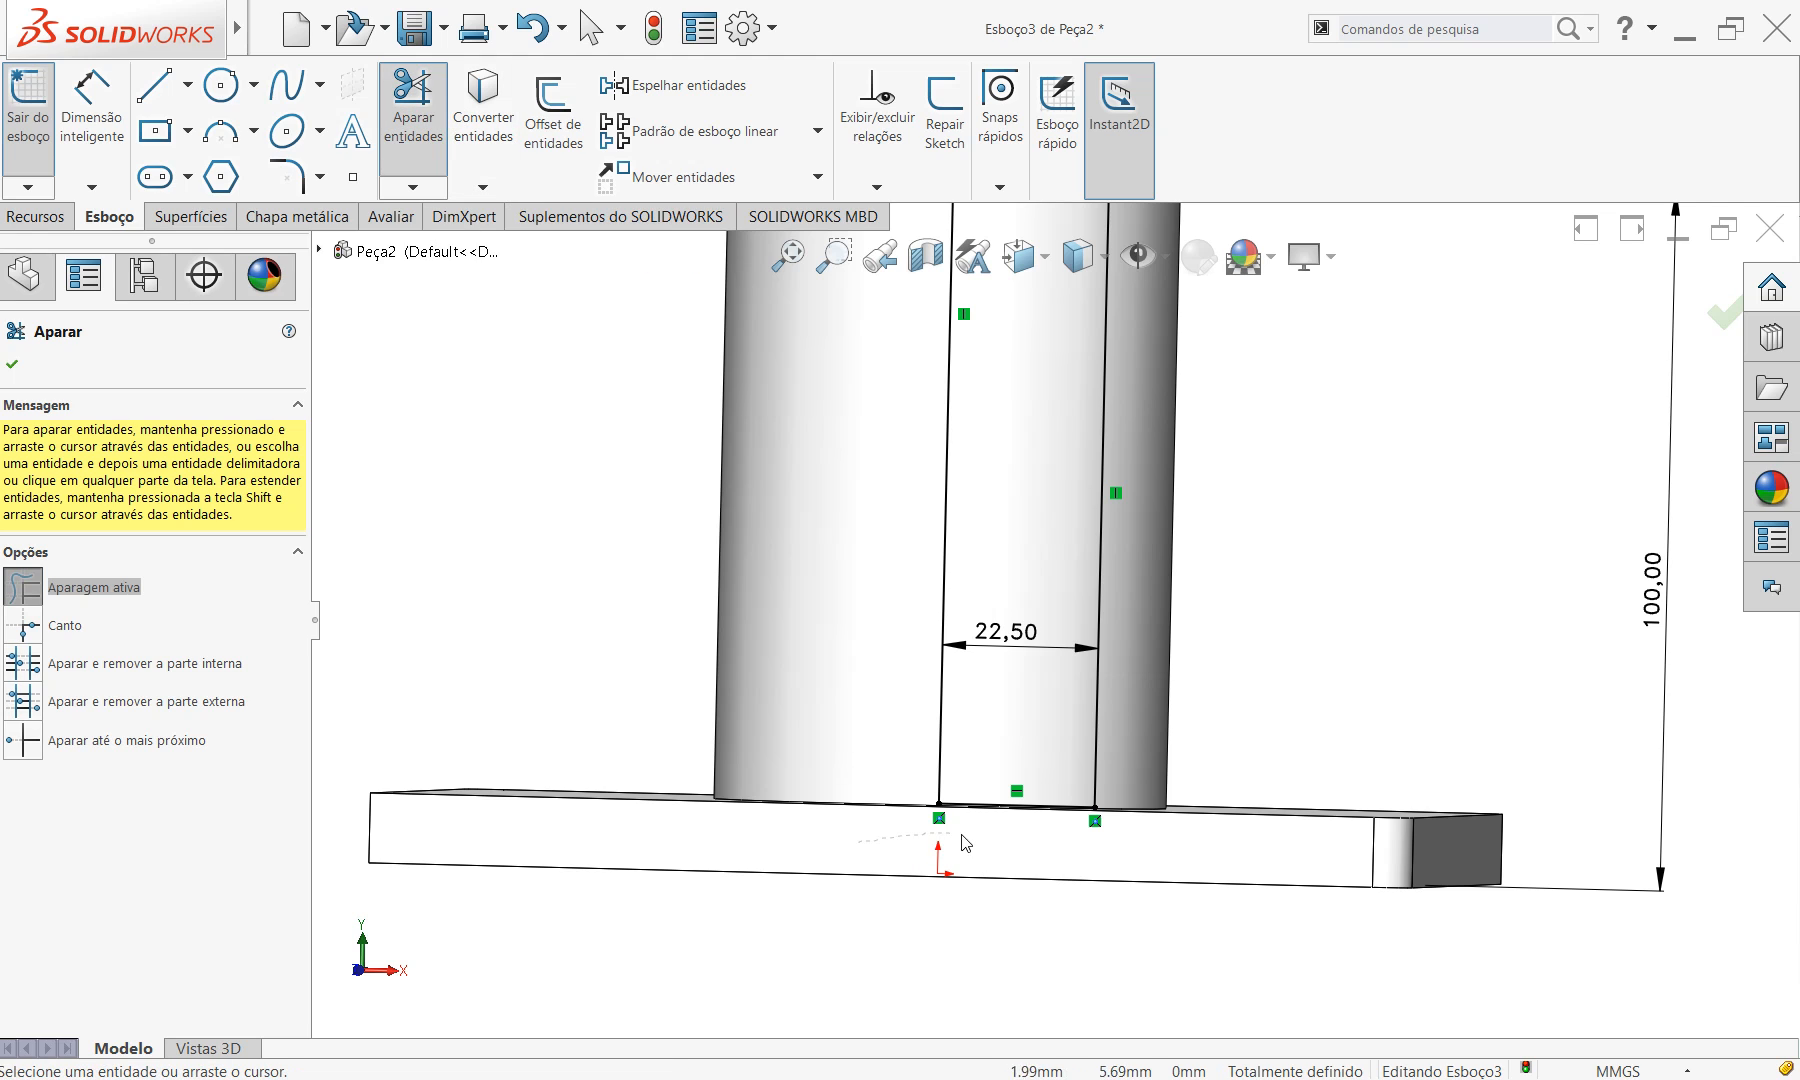
drag(853, 857, 1045, 852)
drag(853, 860, 972, 850)
scroll(1106, 982, up, 7)
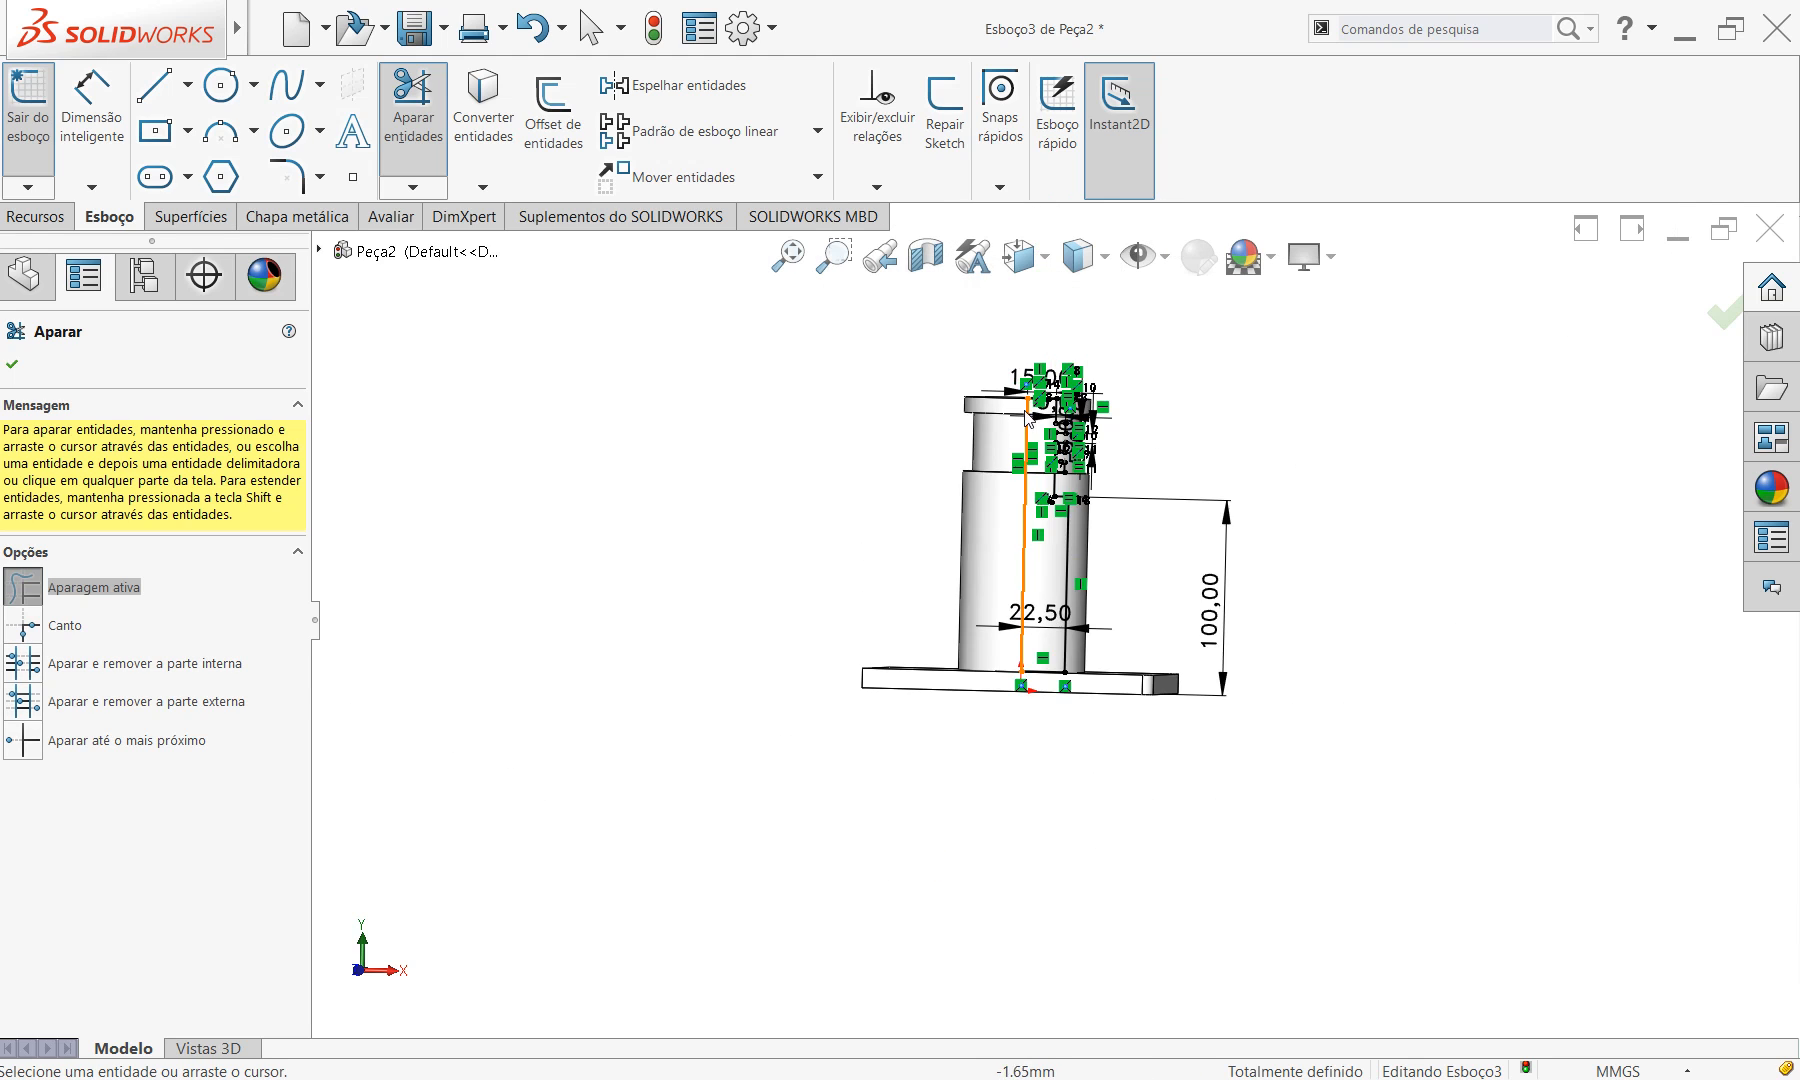
scroll(1027, 418, down, 3)
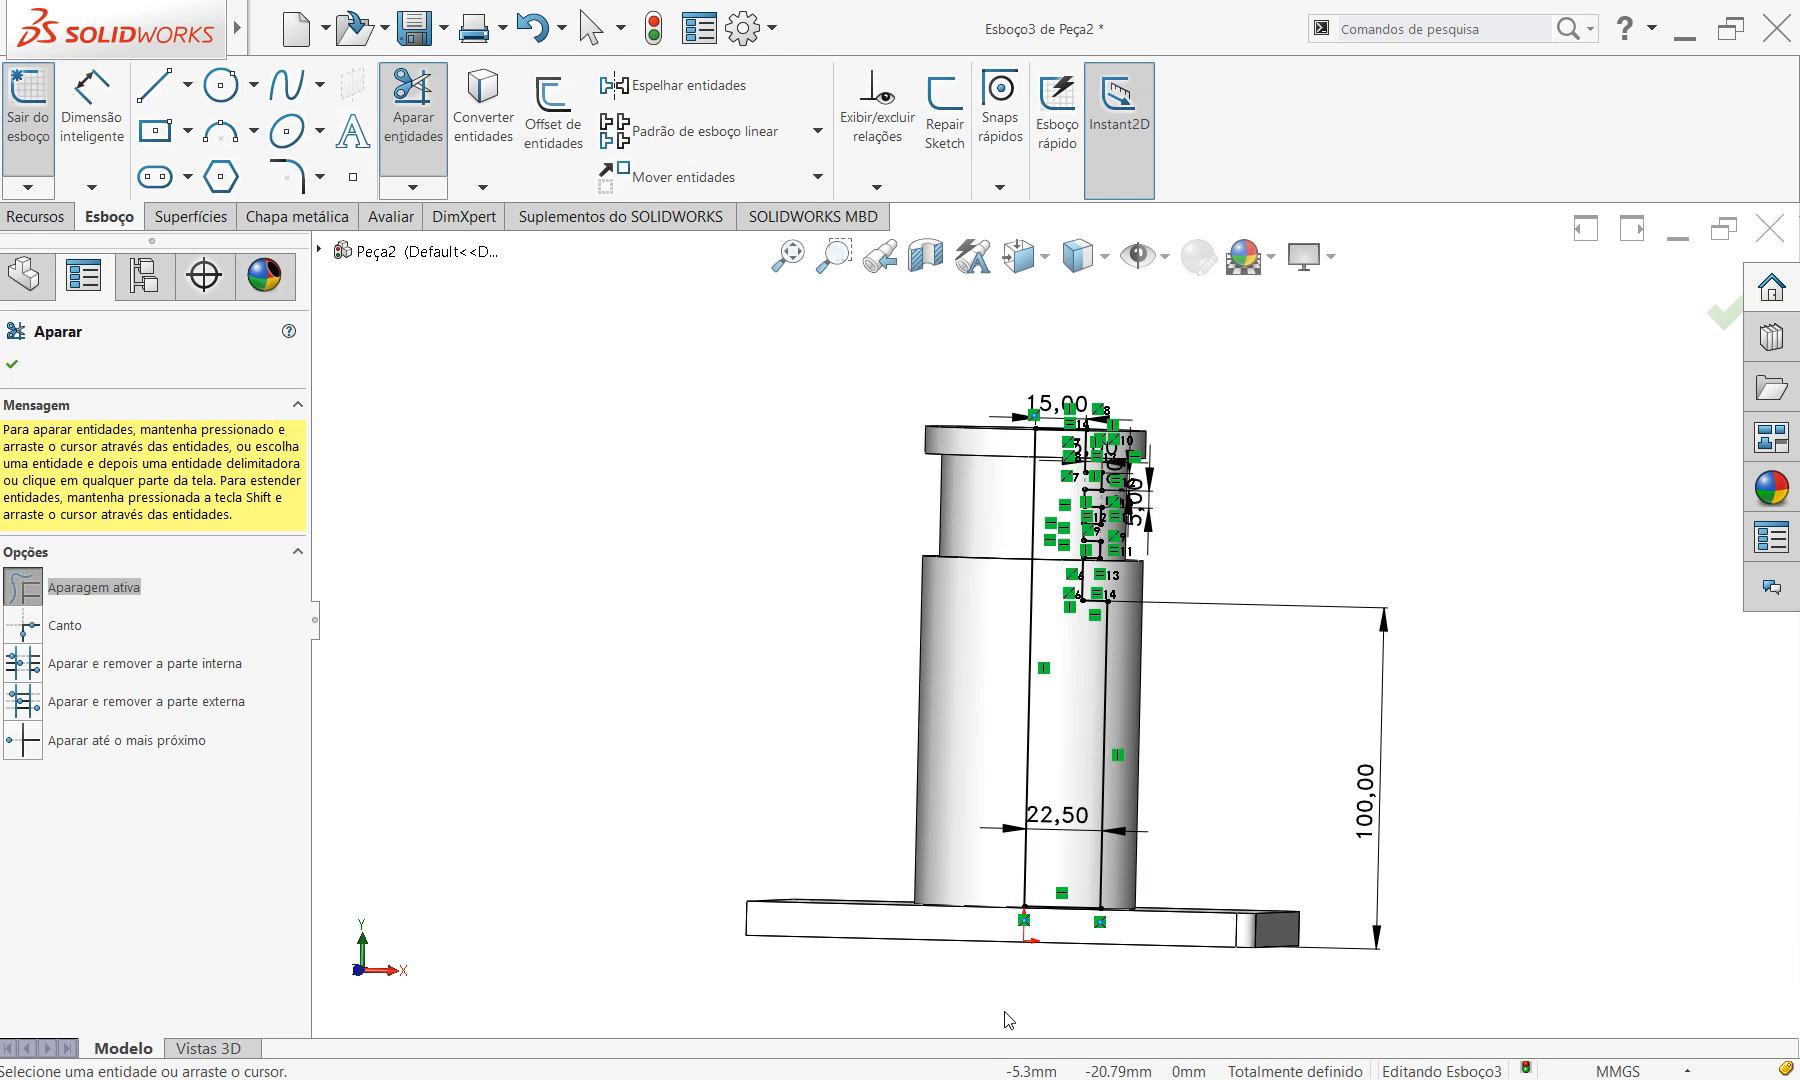
scroll(1068, 933, down, 5)
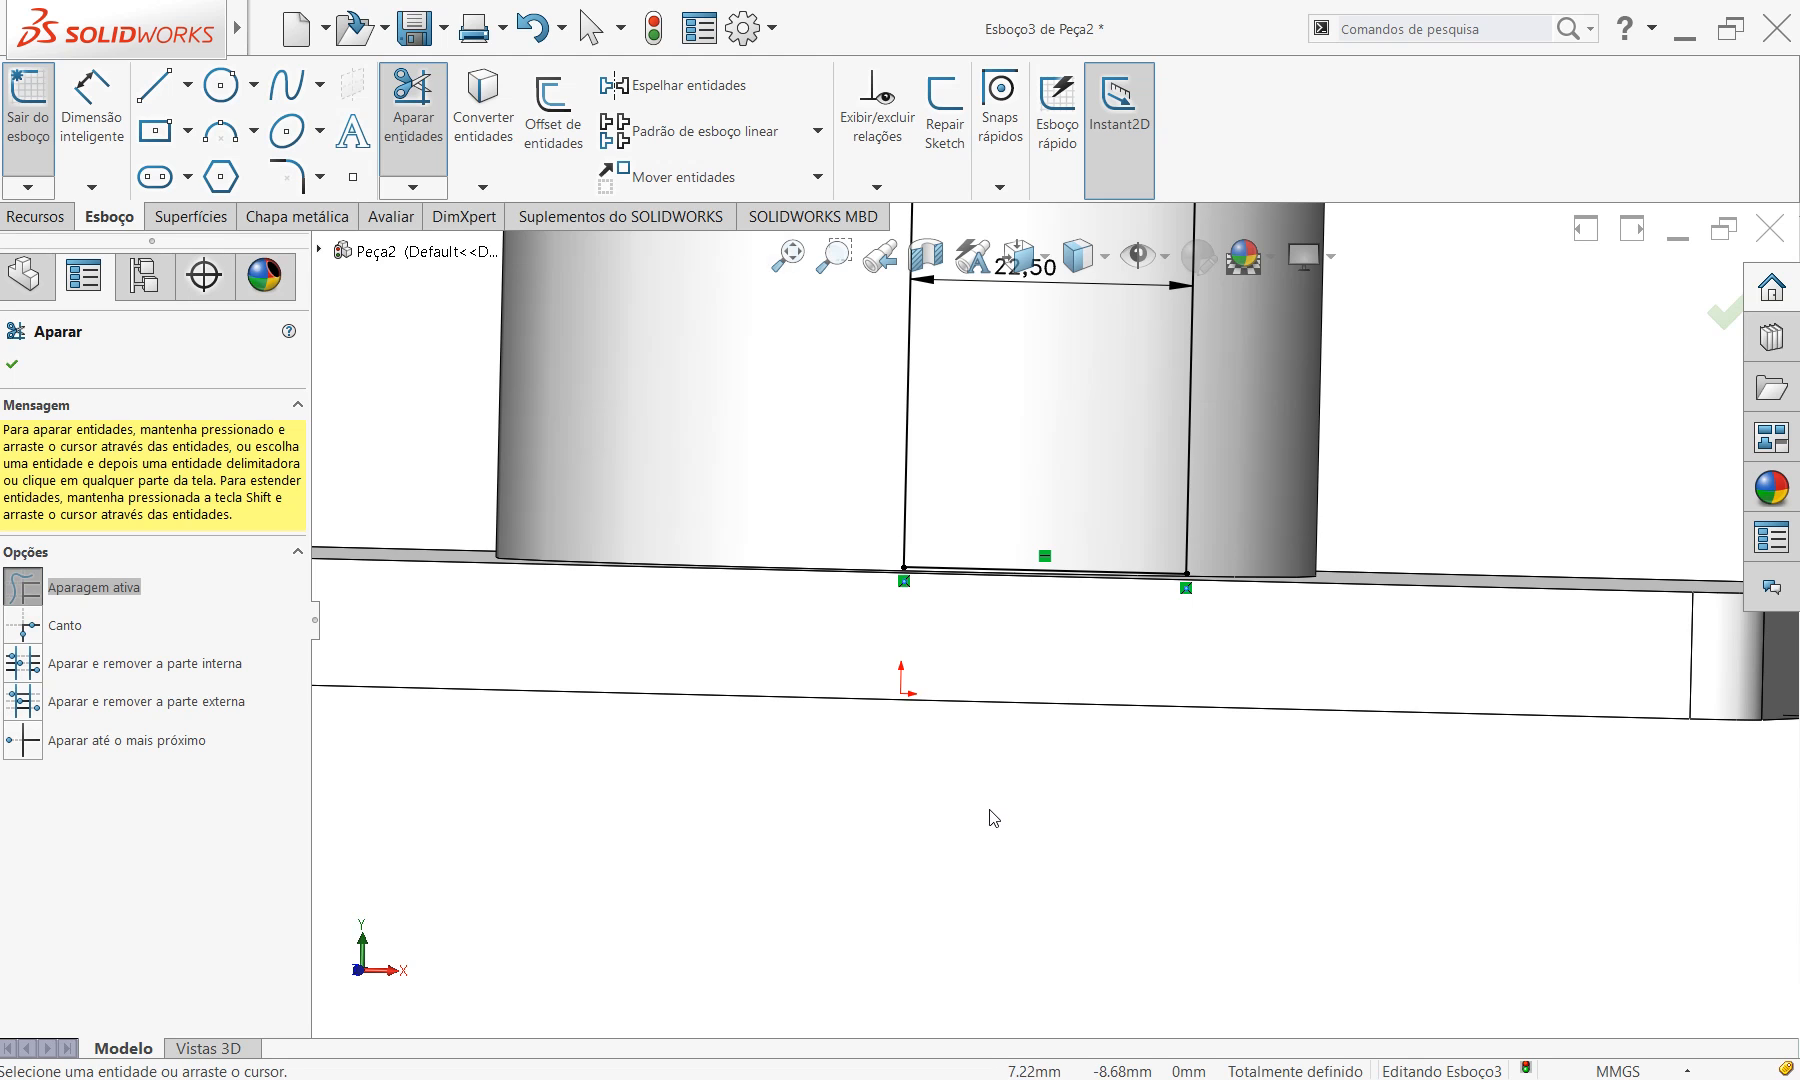
scroll(990, 818, up, 5)
scroll(1013, 777, up, 3)
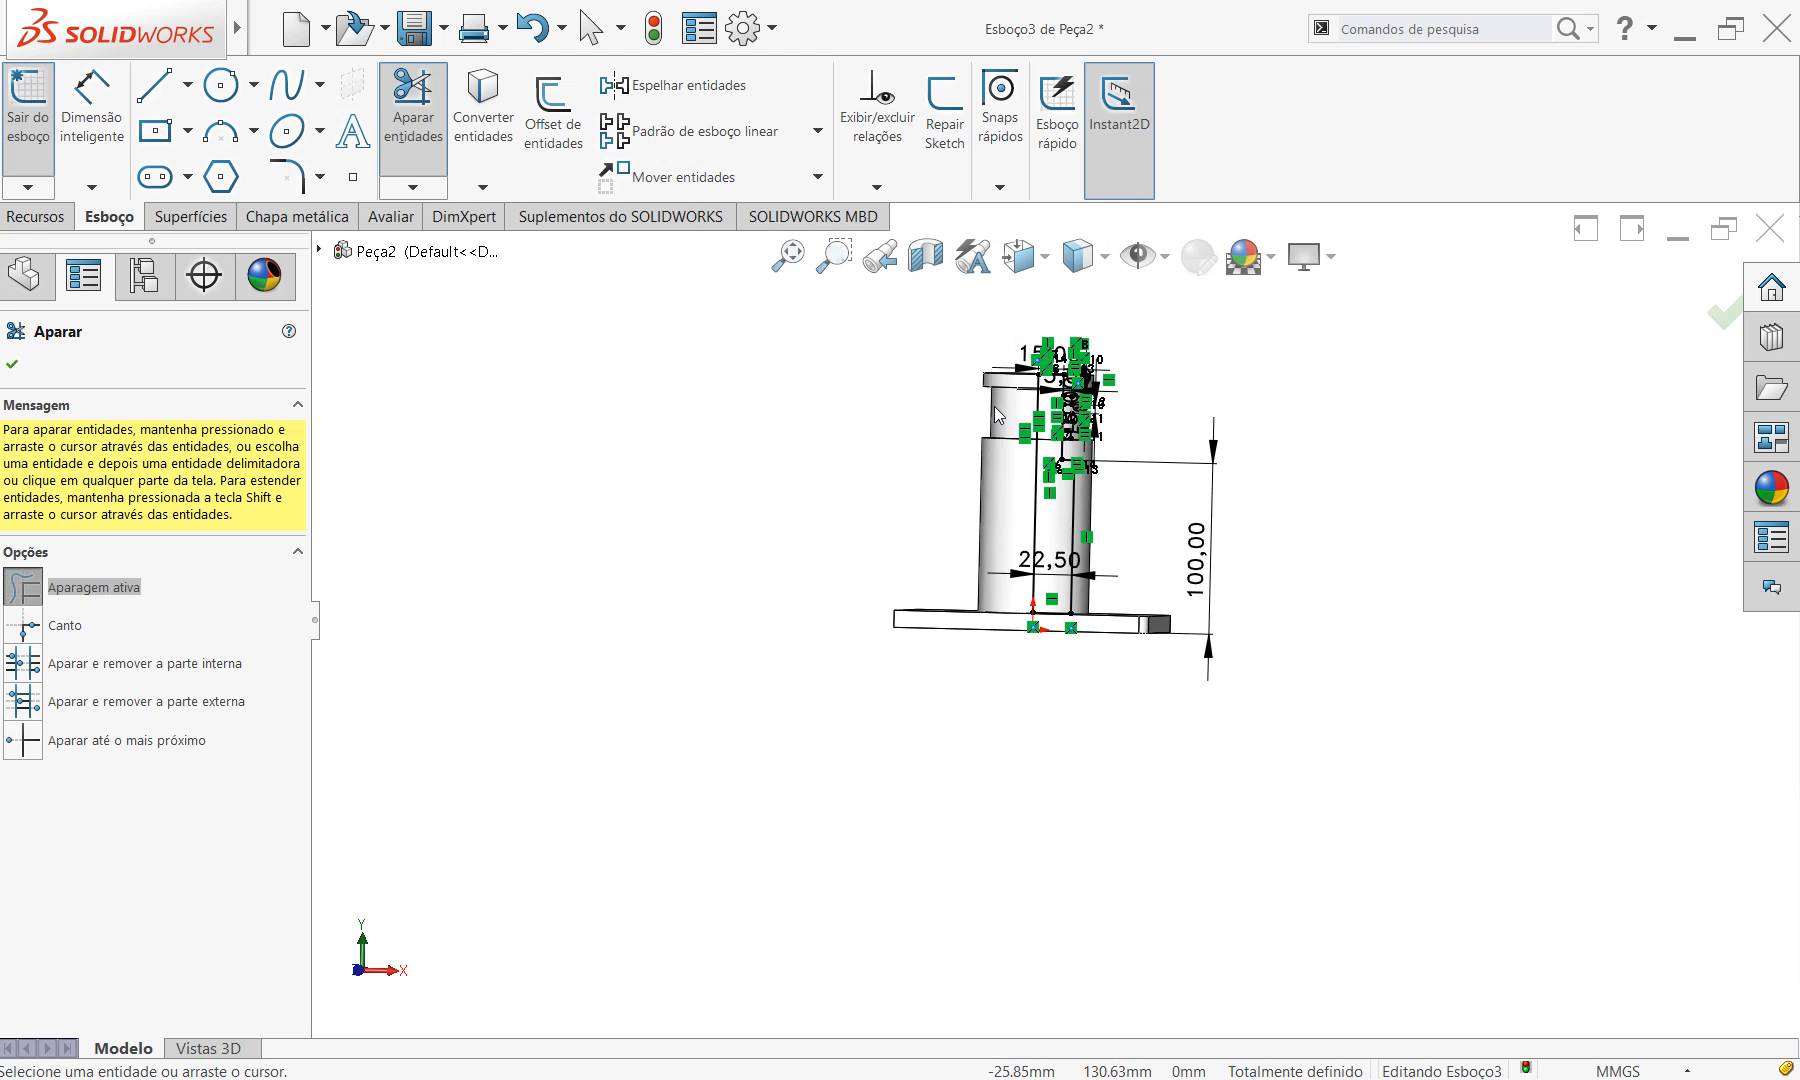
scroll(994, 406, down, 3)
scroll(1130, 834, down, 1)
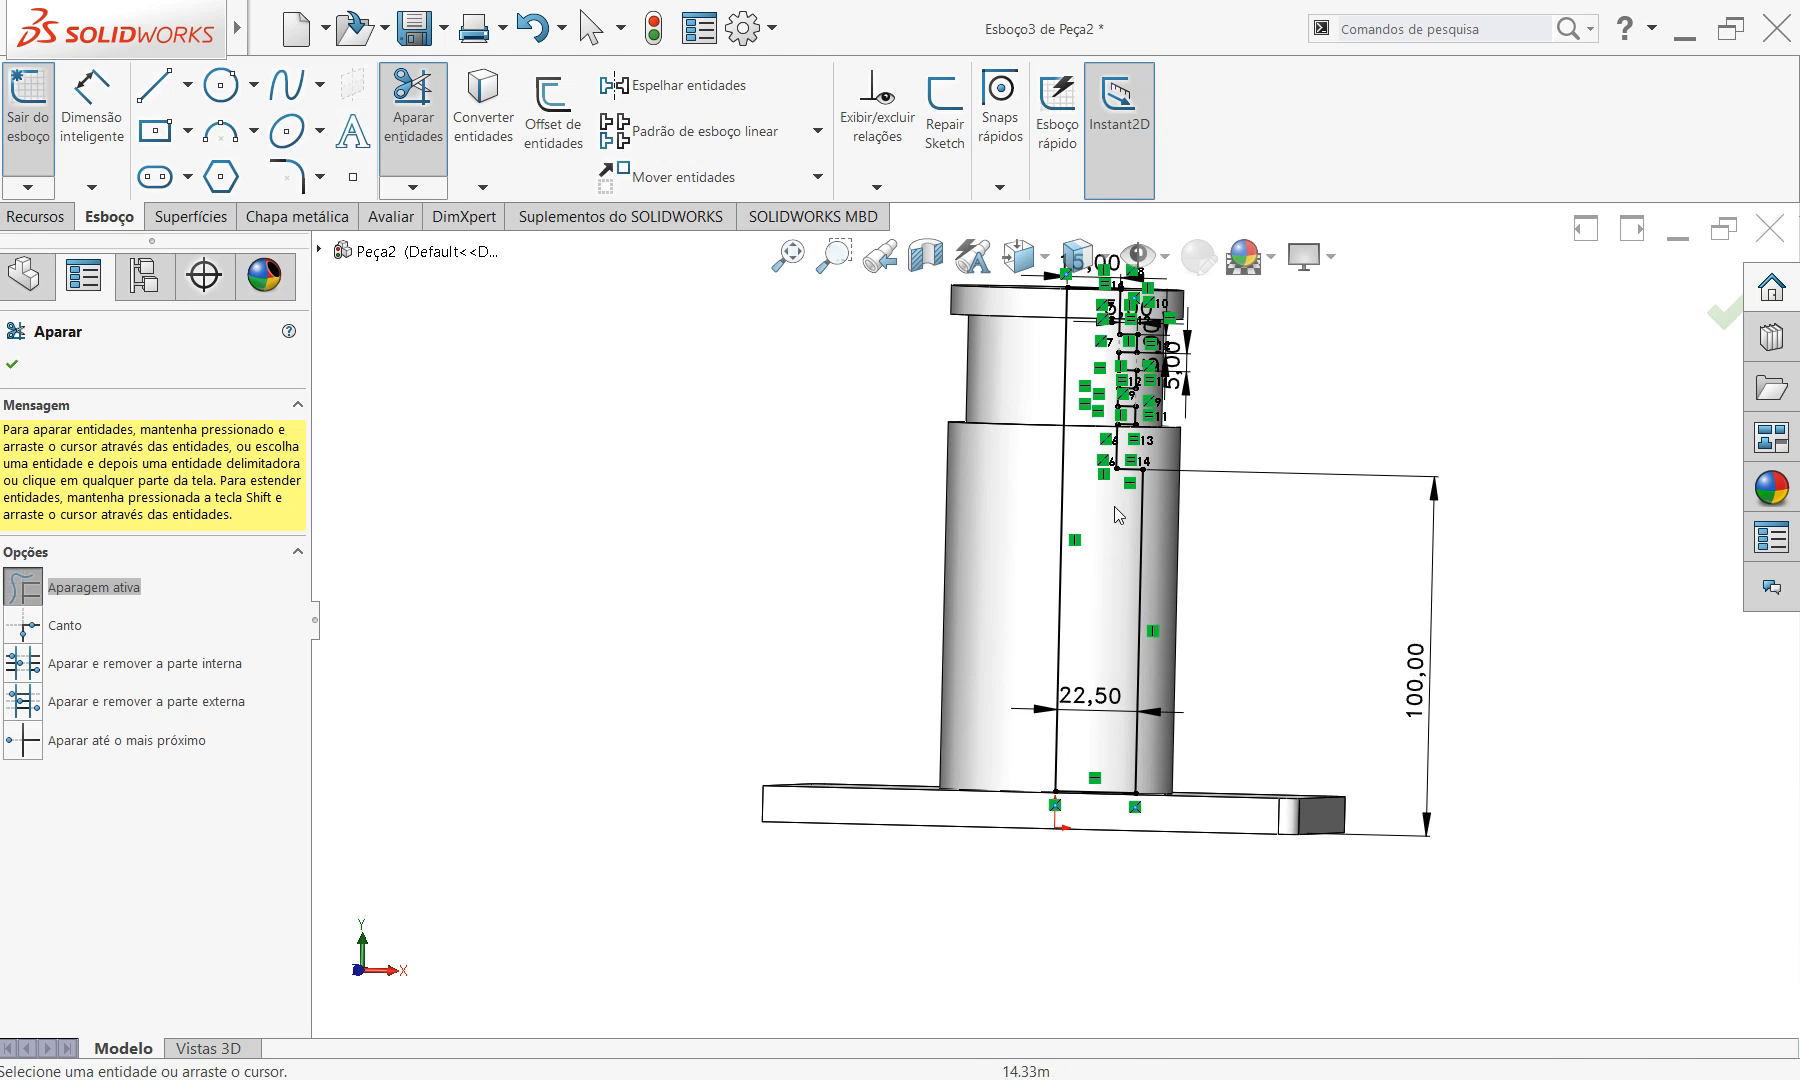
scroll(1058, 610, up, 1)
drag(989, 783, 1085, 786)
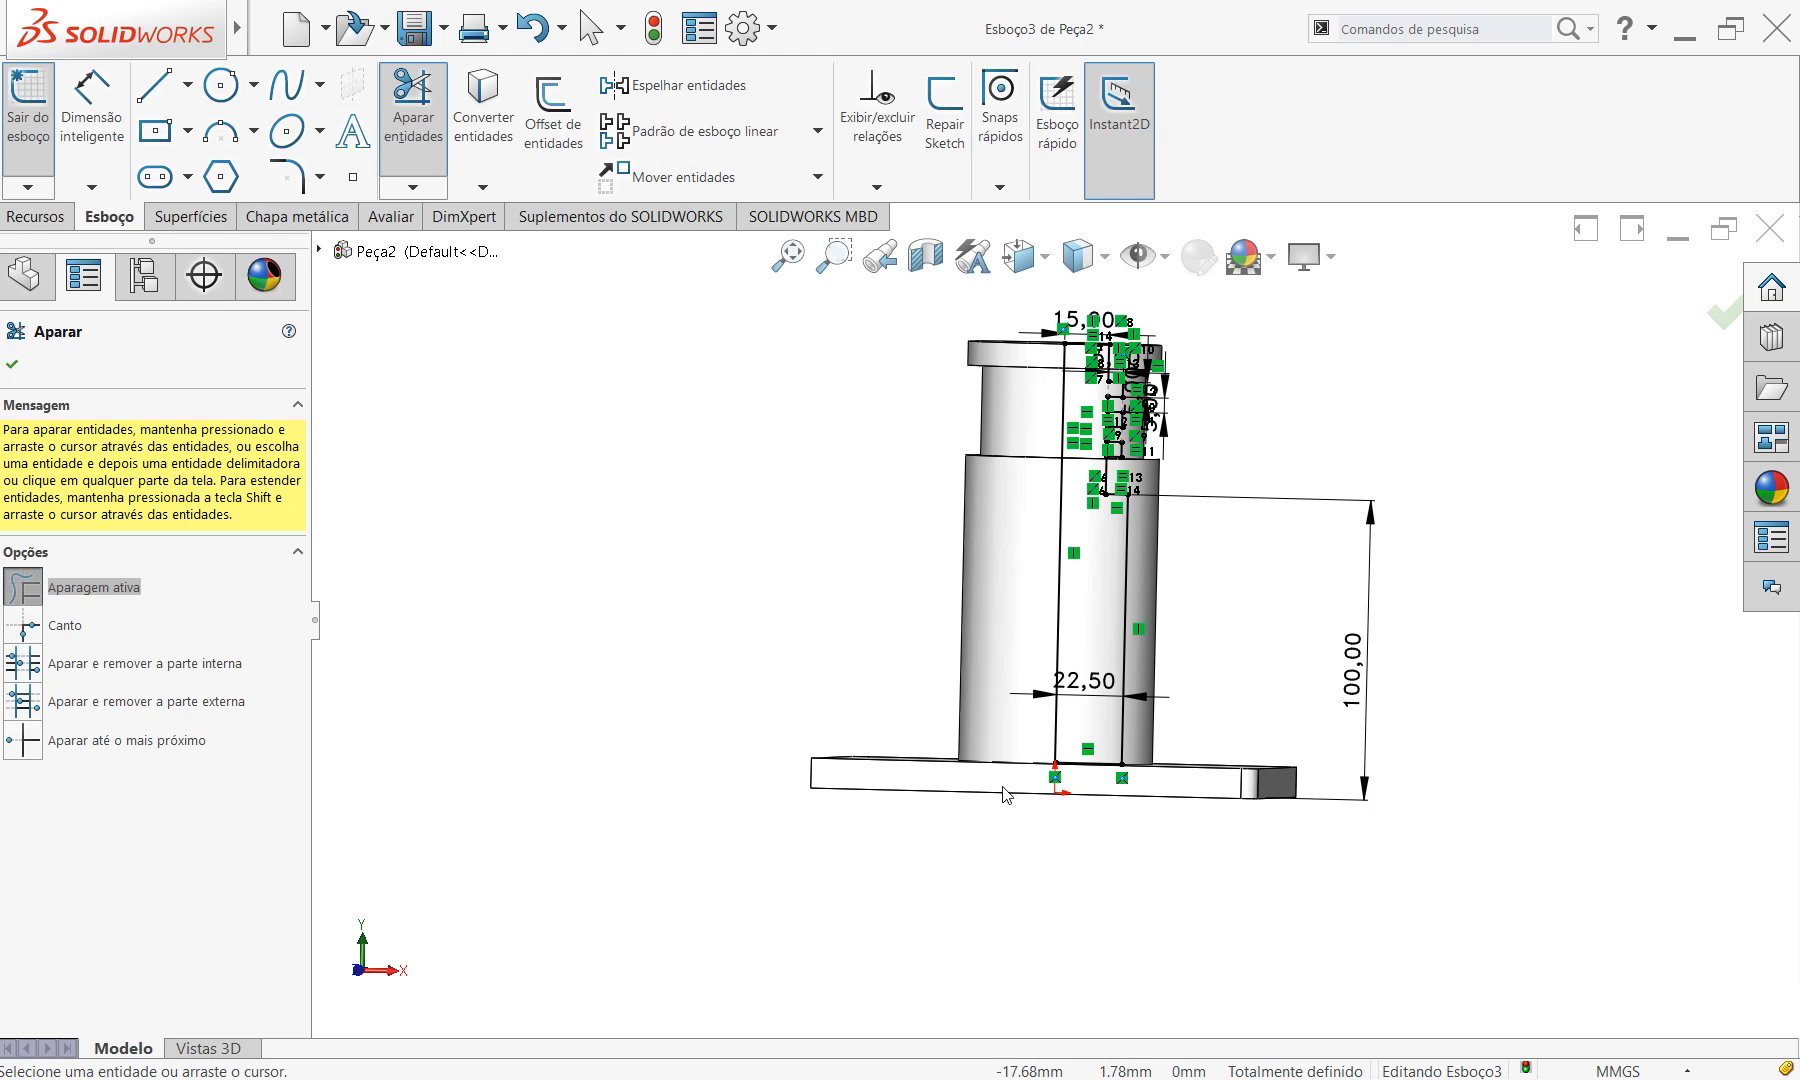
click(13, 364)
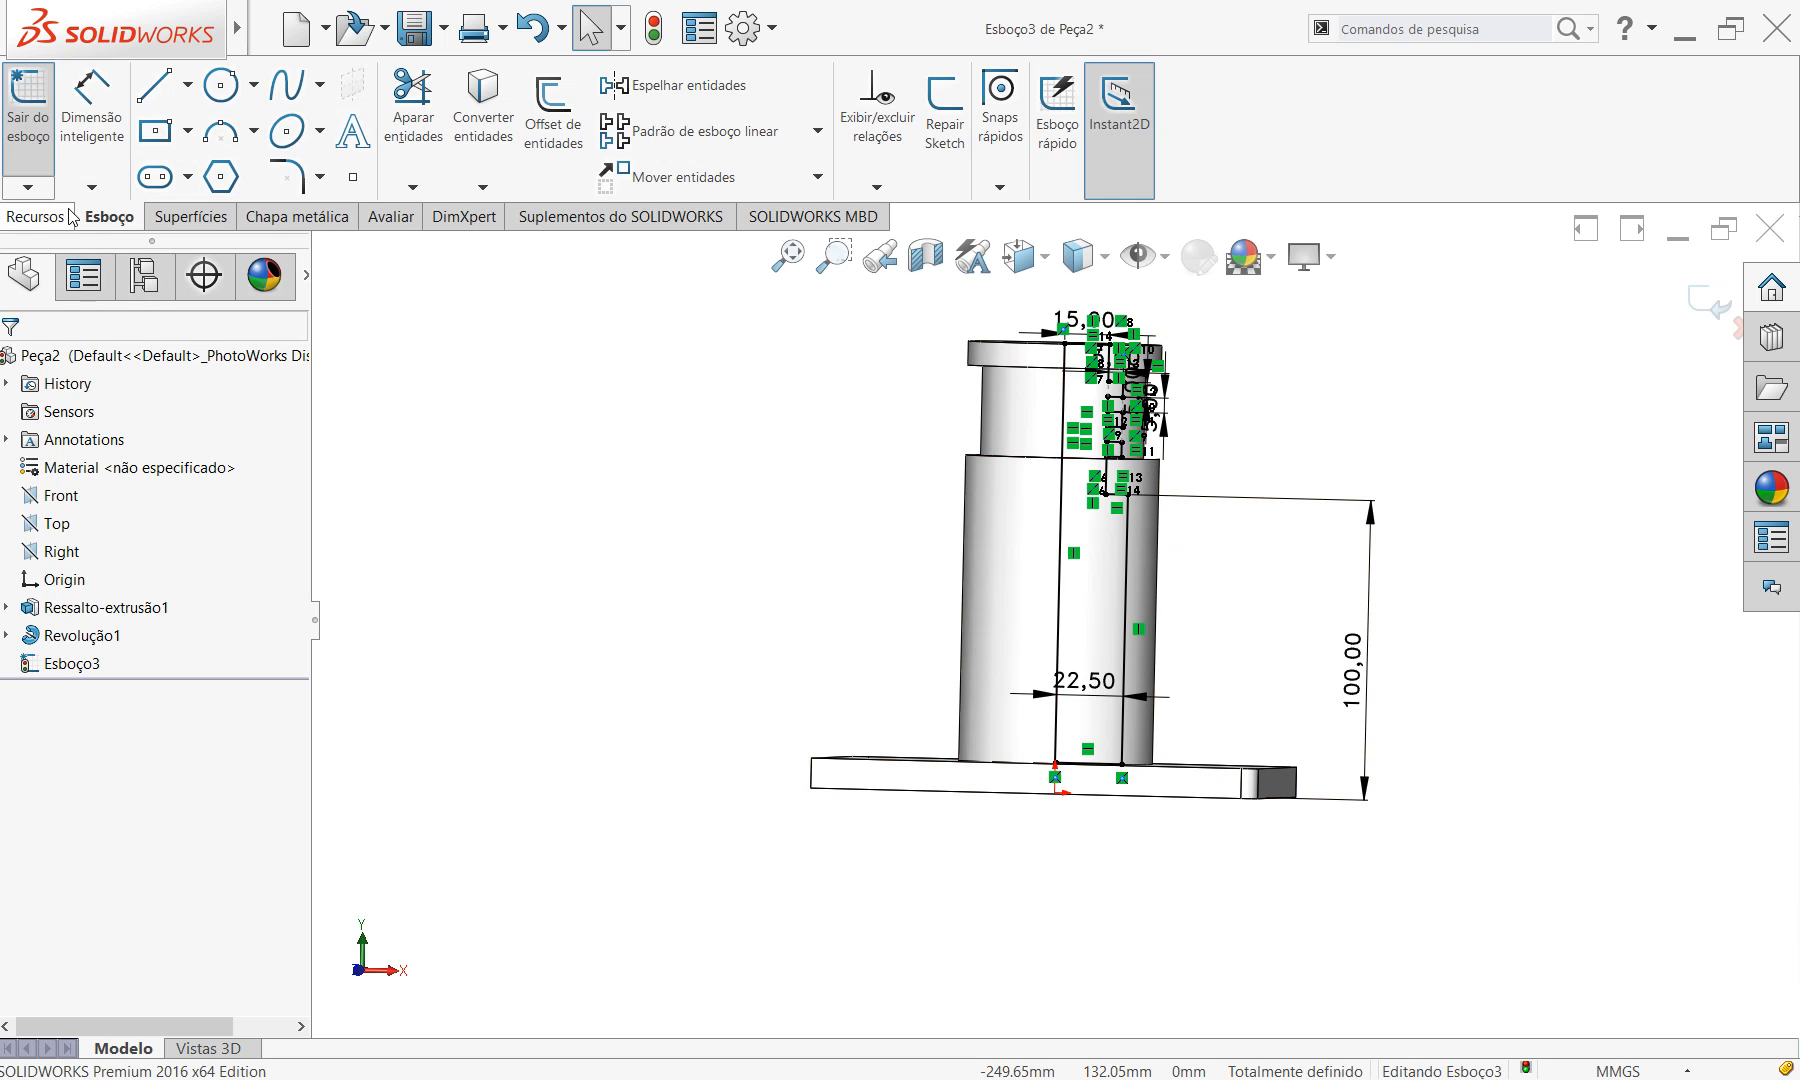
Cut the grooved bore through the column by revolving the closed profile 360° about the sketch's central vertical line.
click(38, 217)
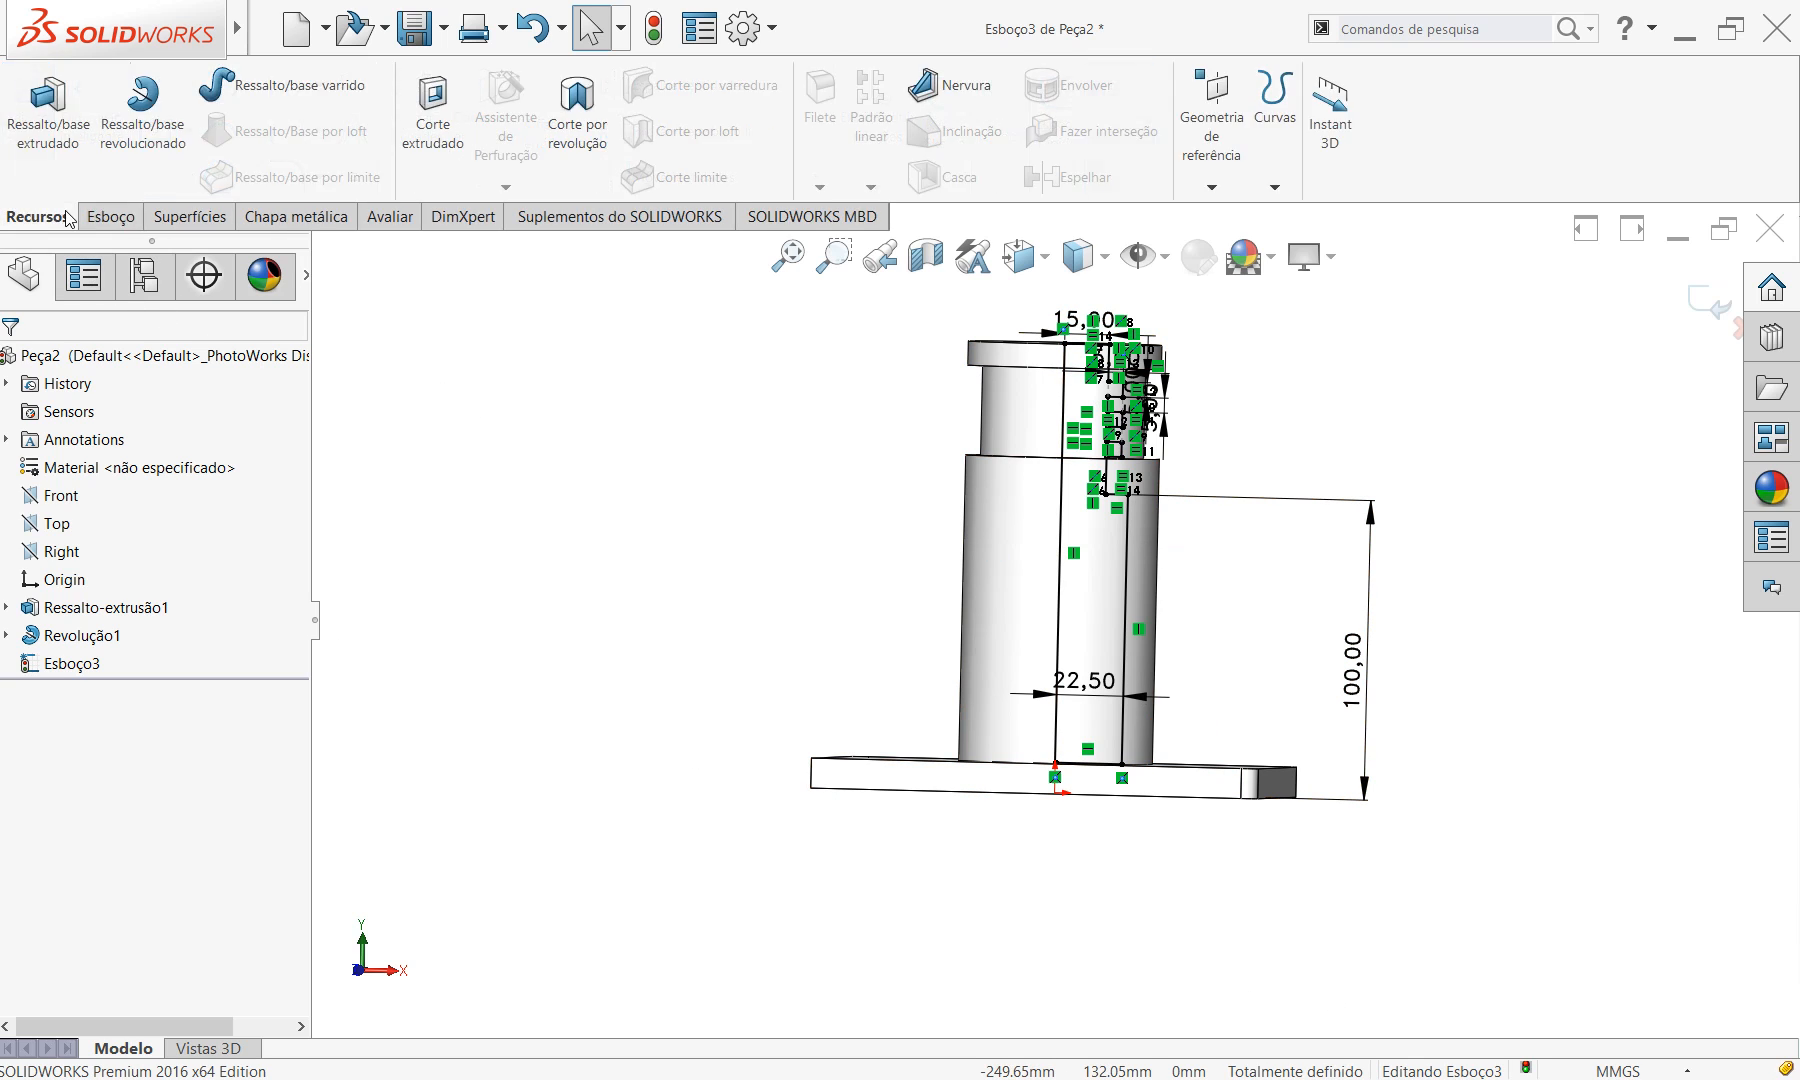
click(578, 128)
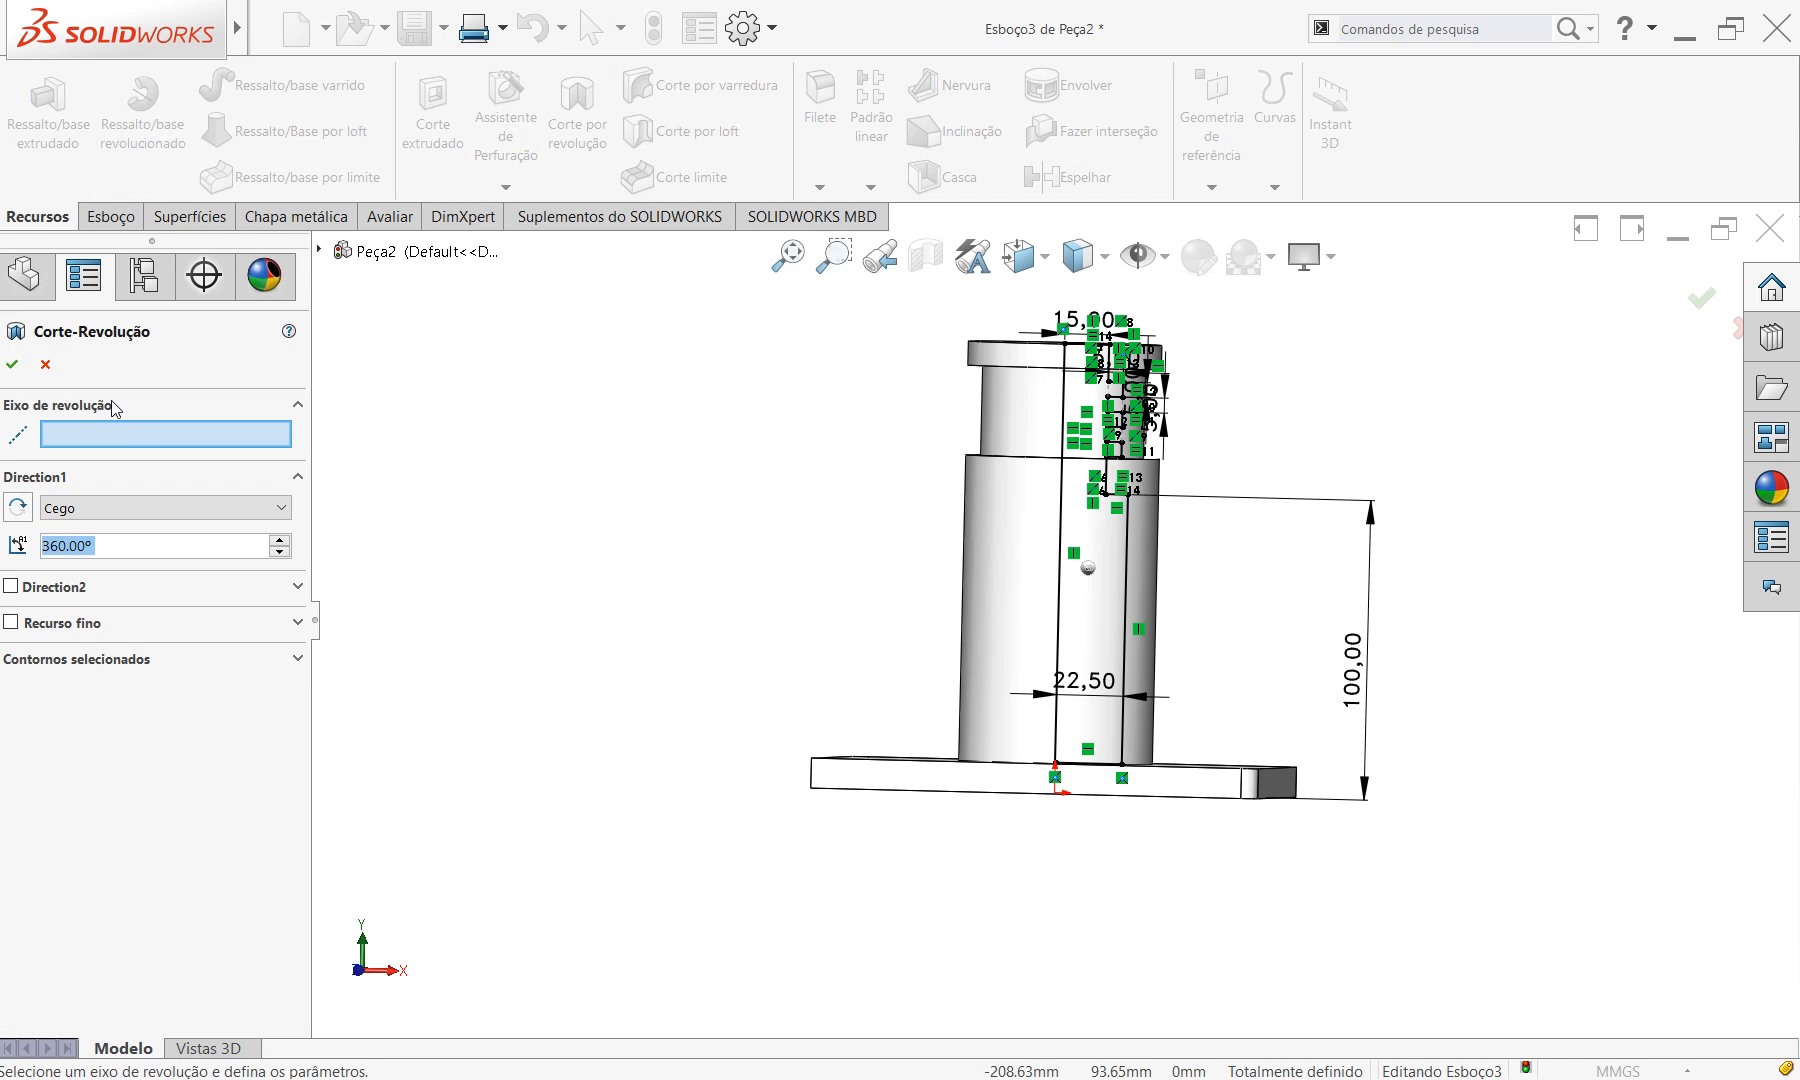
click(120, 435)
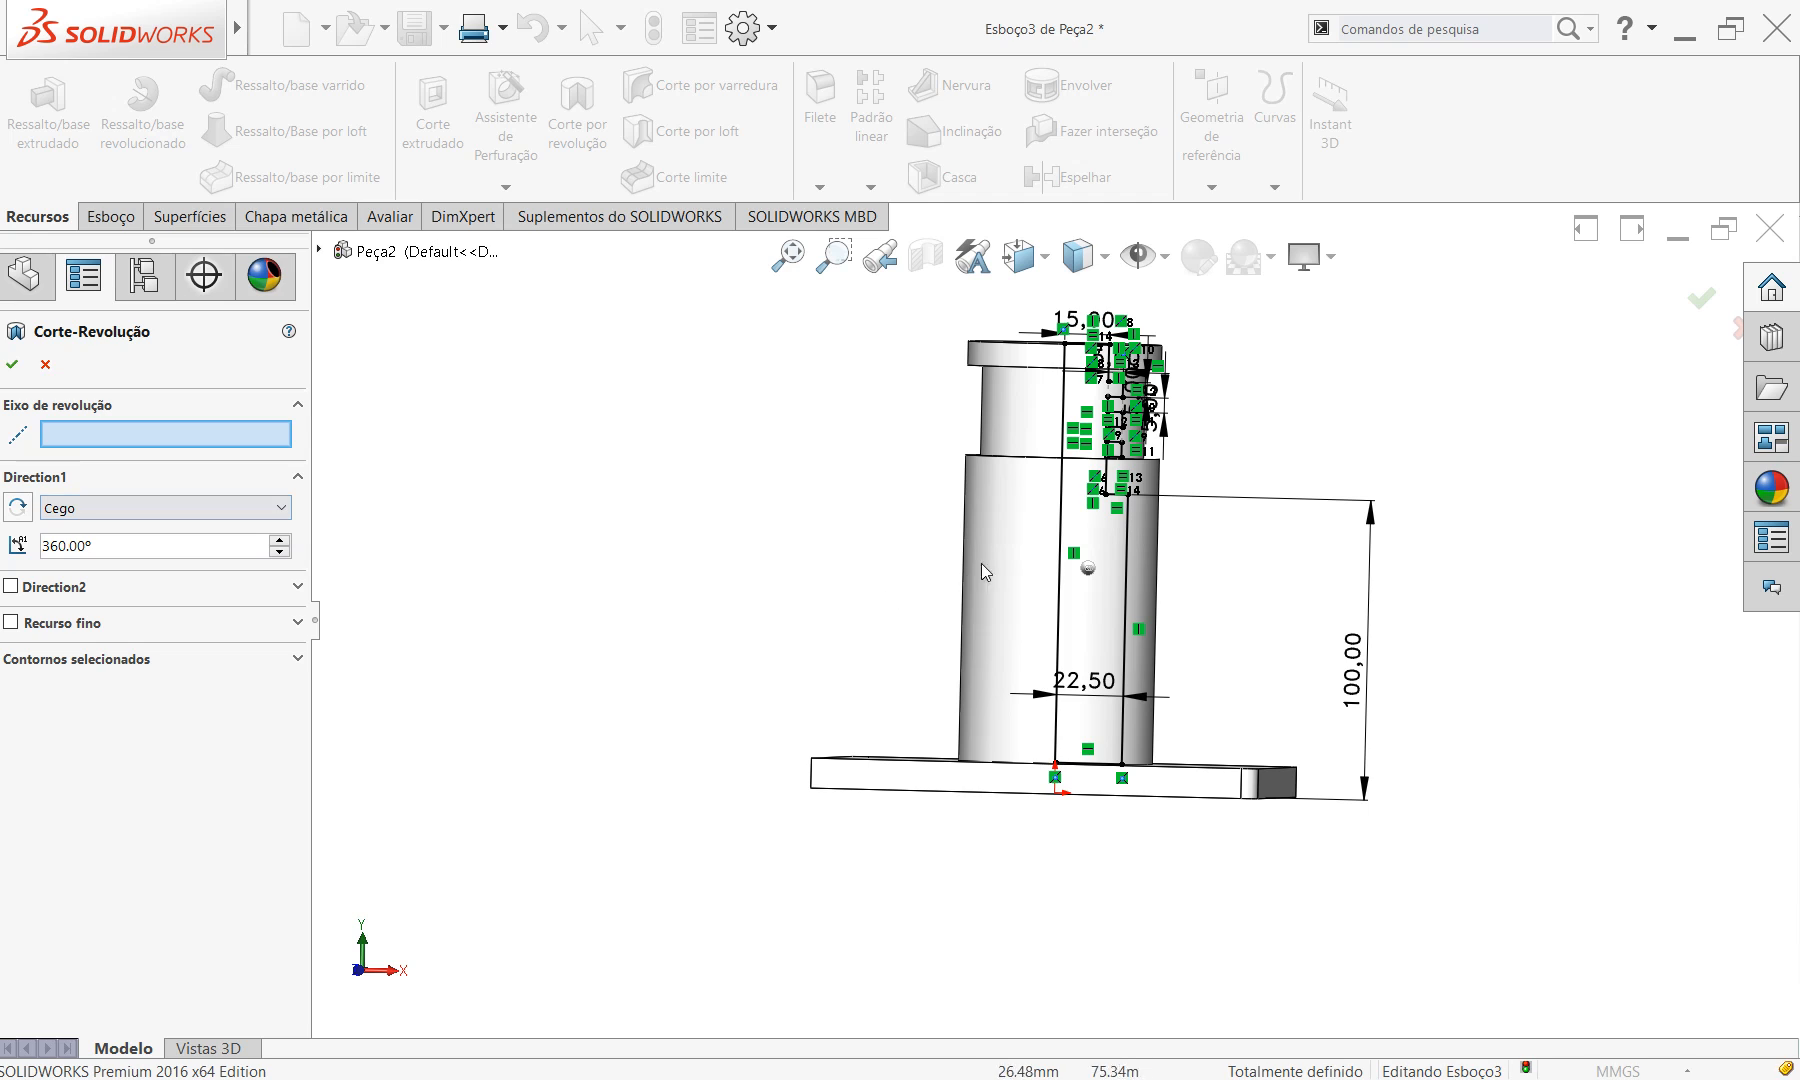
click(1062, 610)
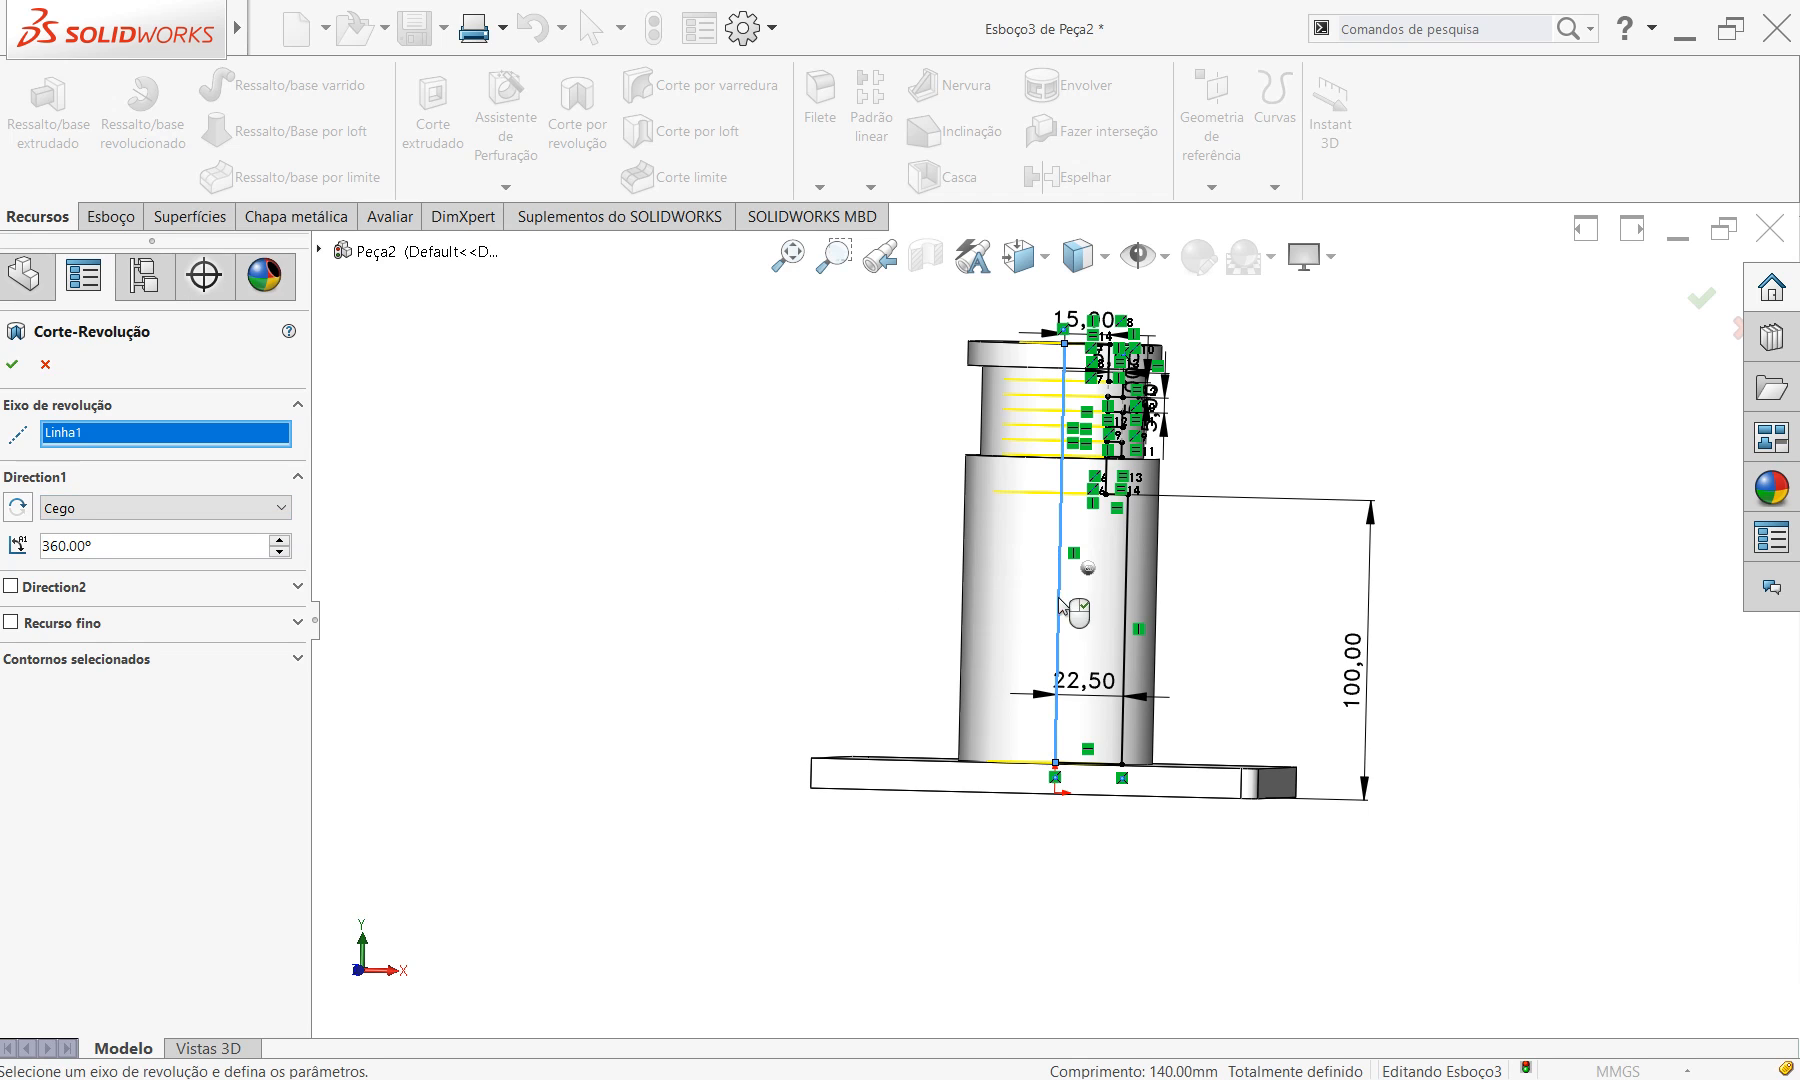
click(12, 364)
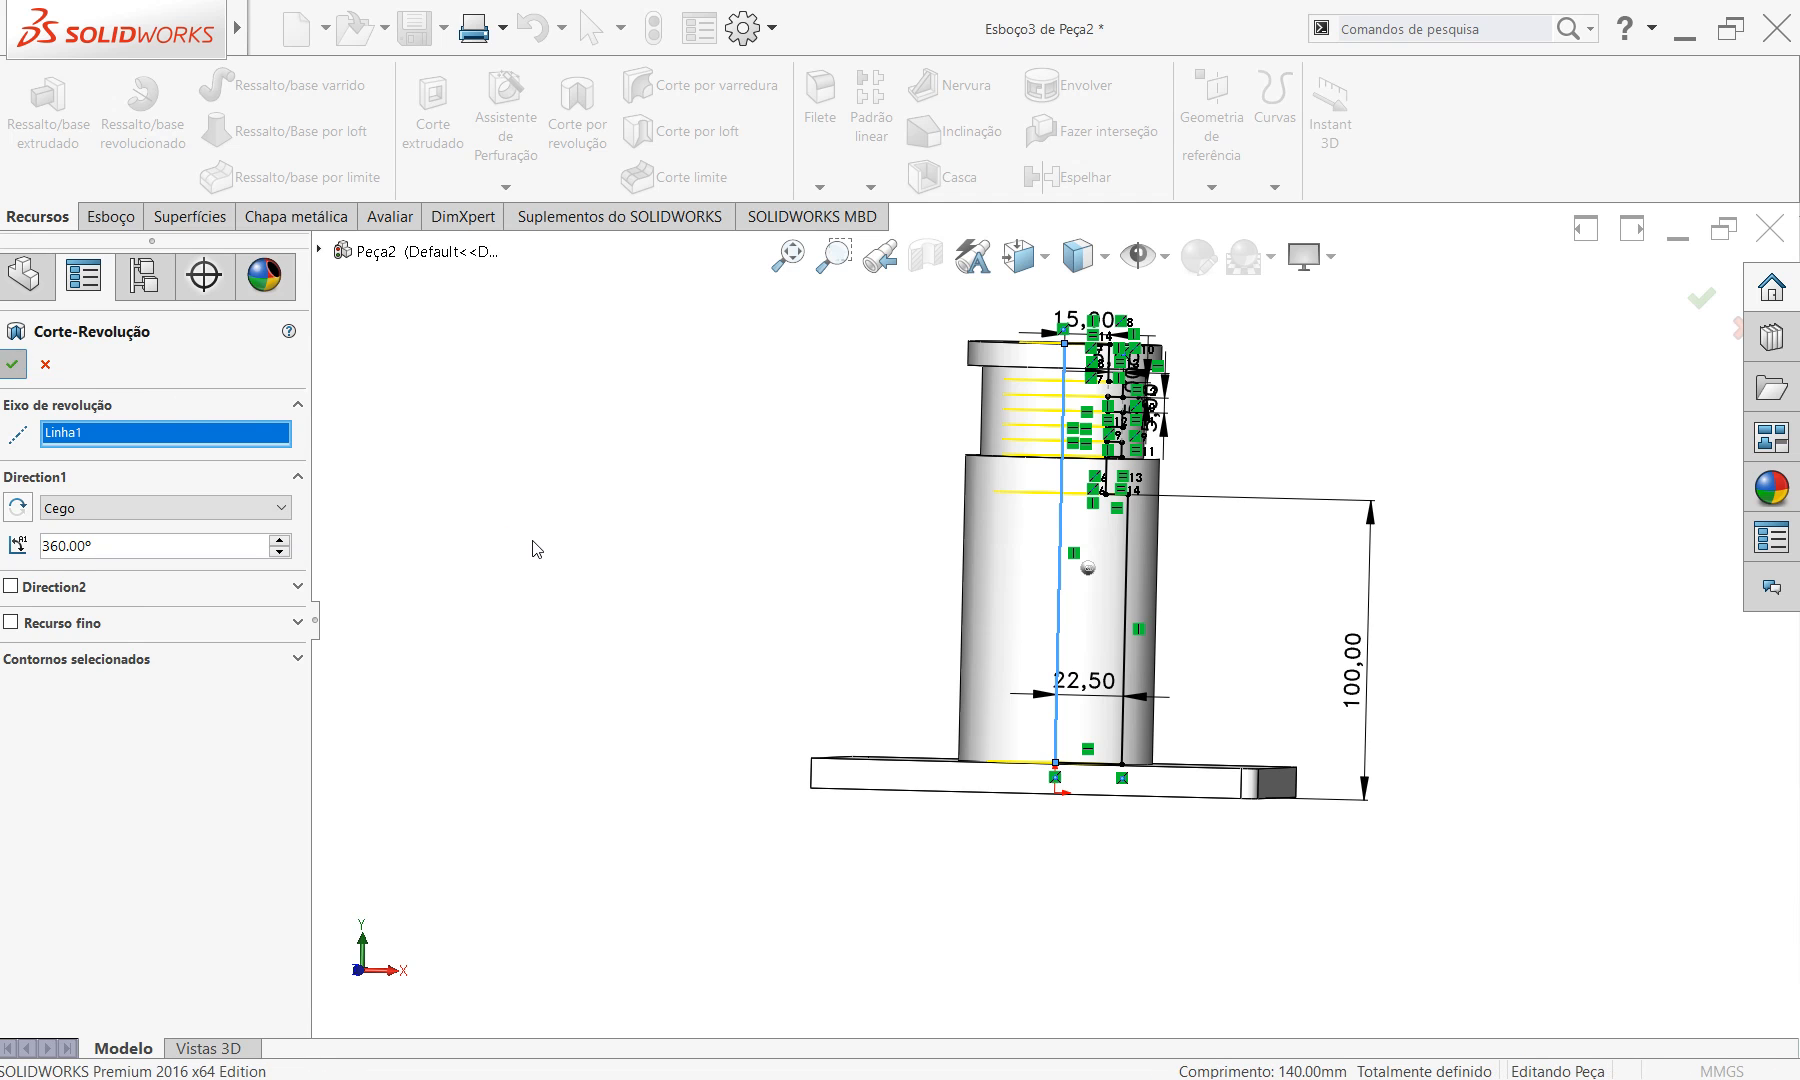
Inspect the internal bore and grooves in a temporary section view on the Front plane, and discard the section.
middle_drag(1122, 869, 1081, 905)
click(926, 256)
middle_drag(1272, 720, 1326, 758)
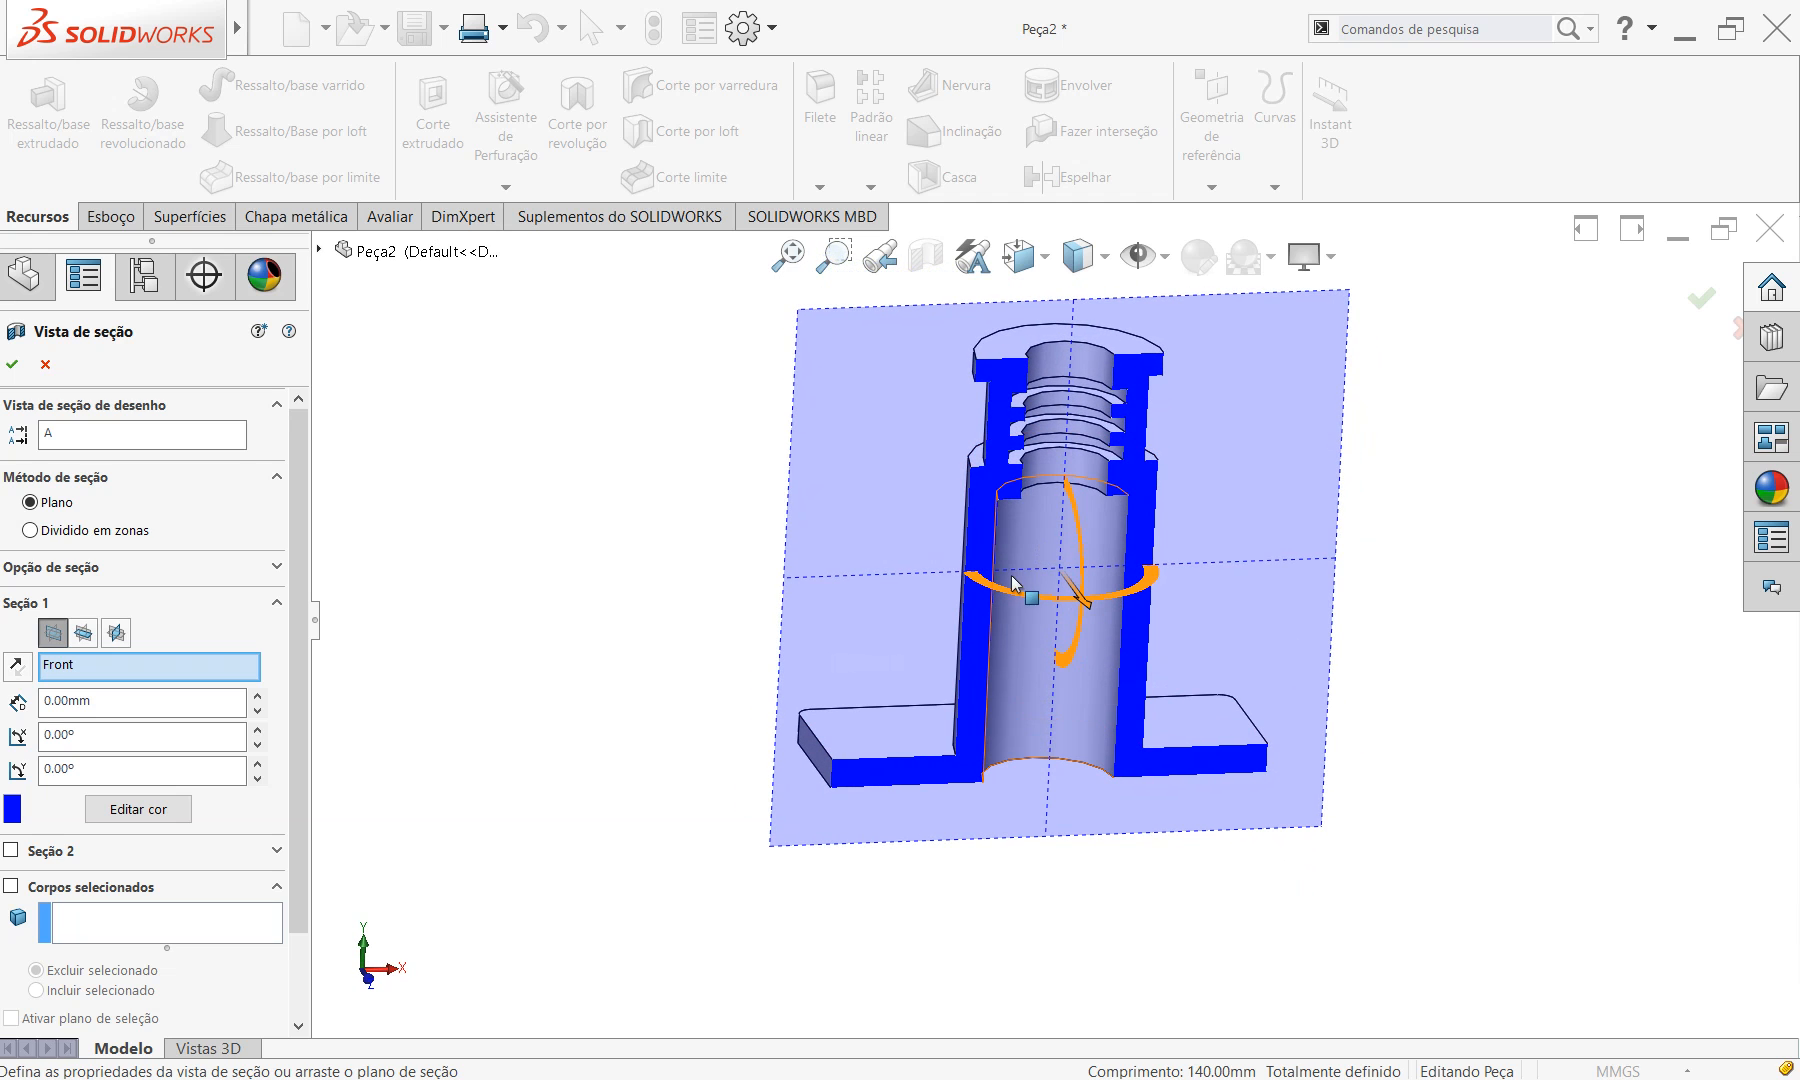
scroll(1135, 657, up, 4)
scroll(1143, 690, down, 4)
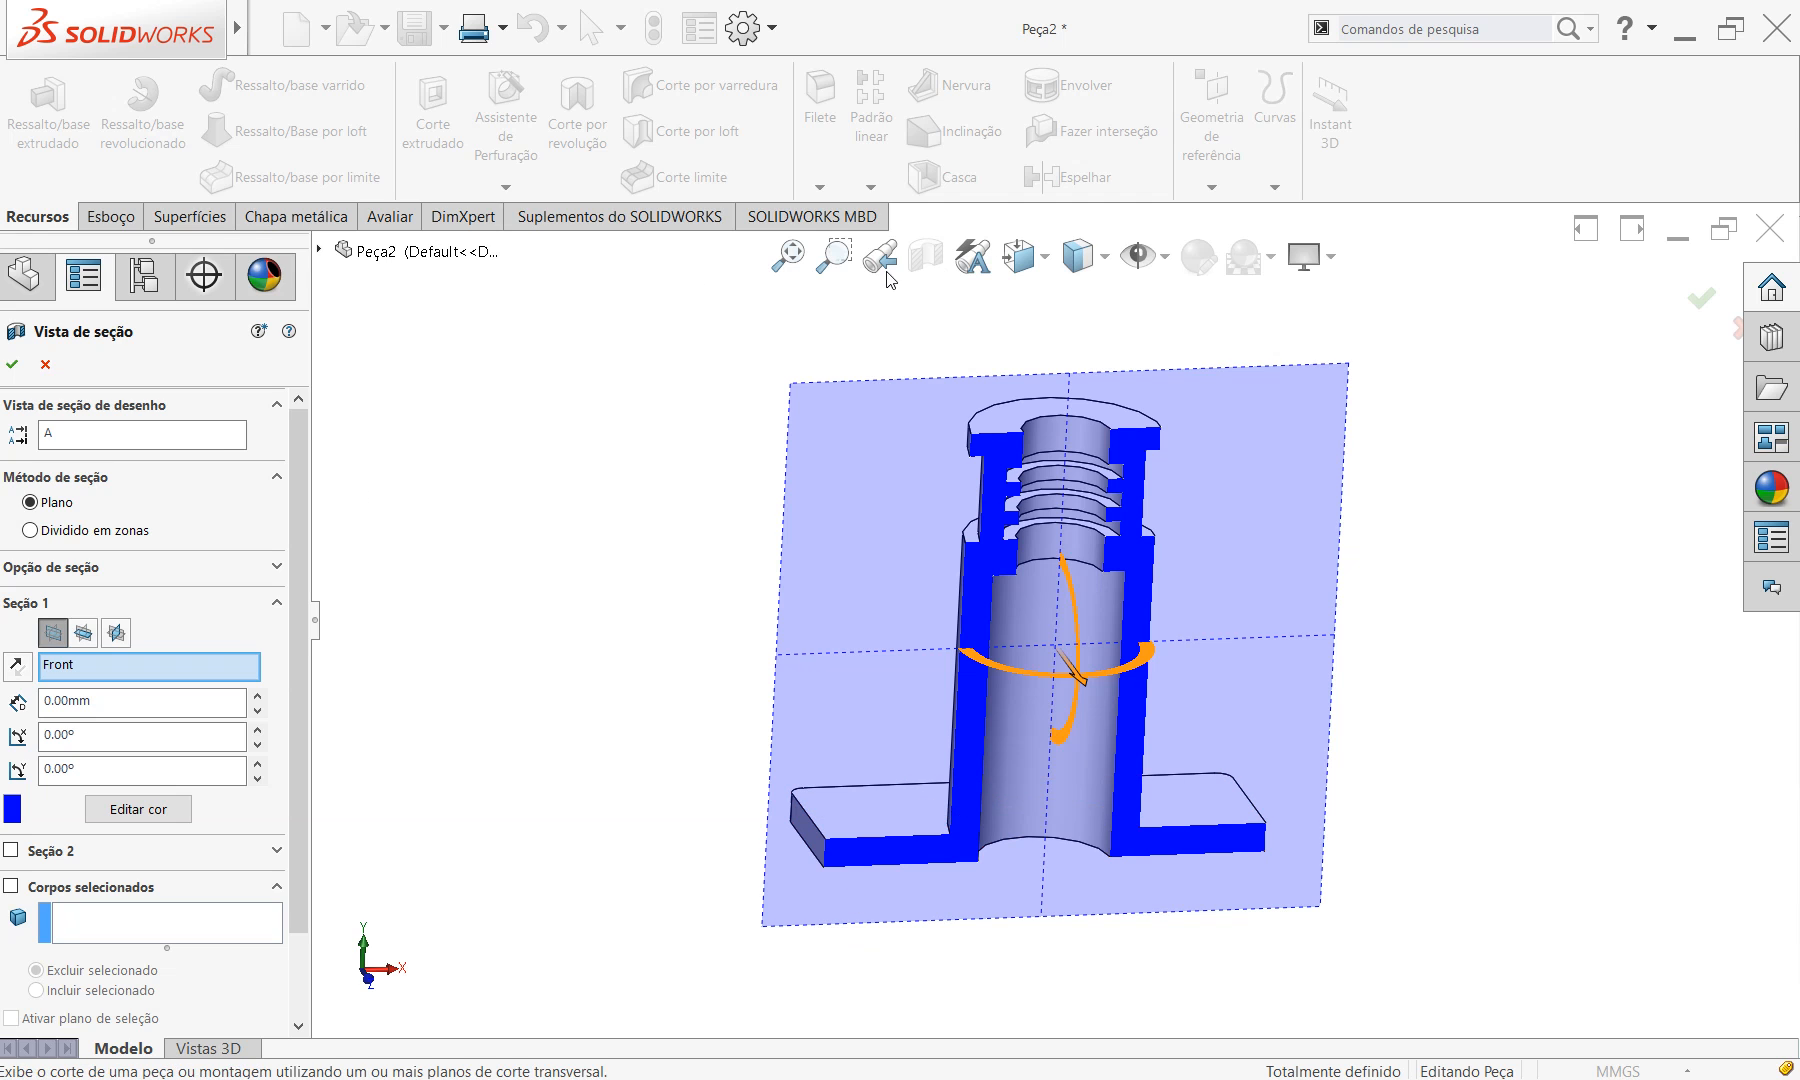
click(45, 364)
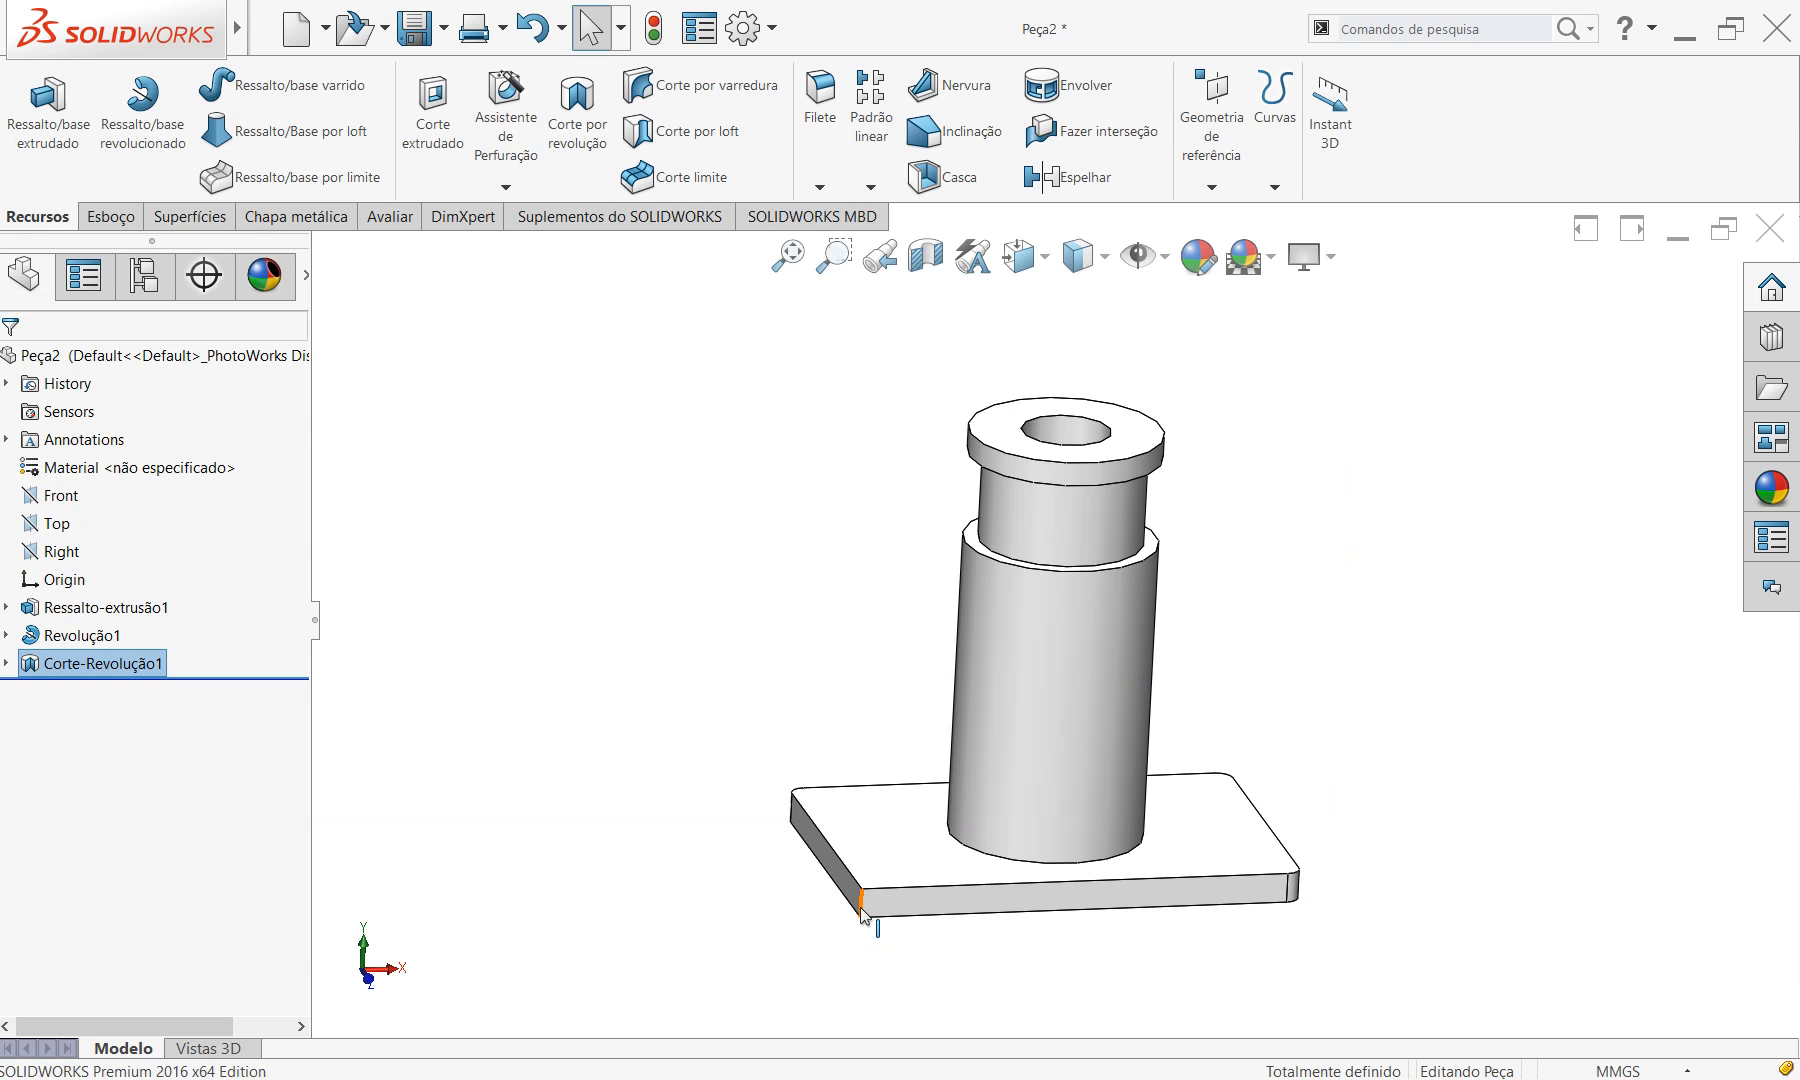
middle_drag(948, 932, 880, 950)
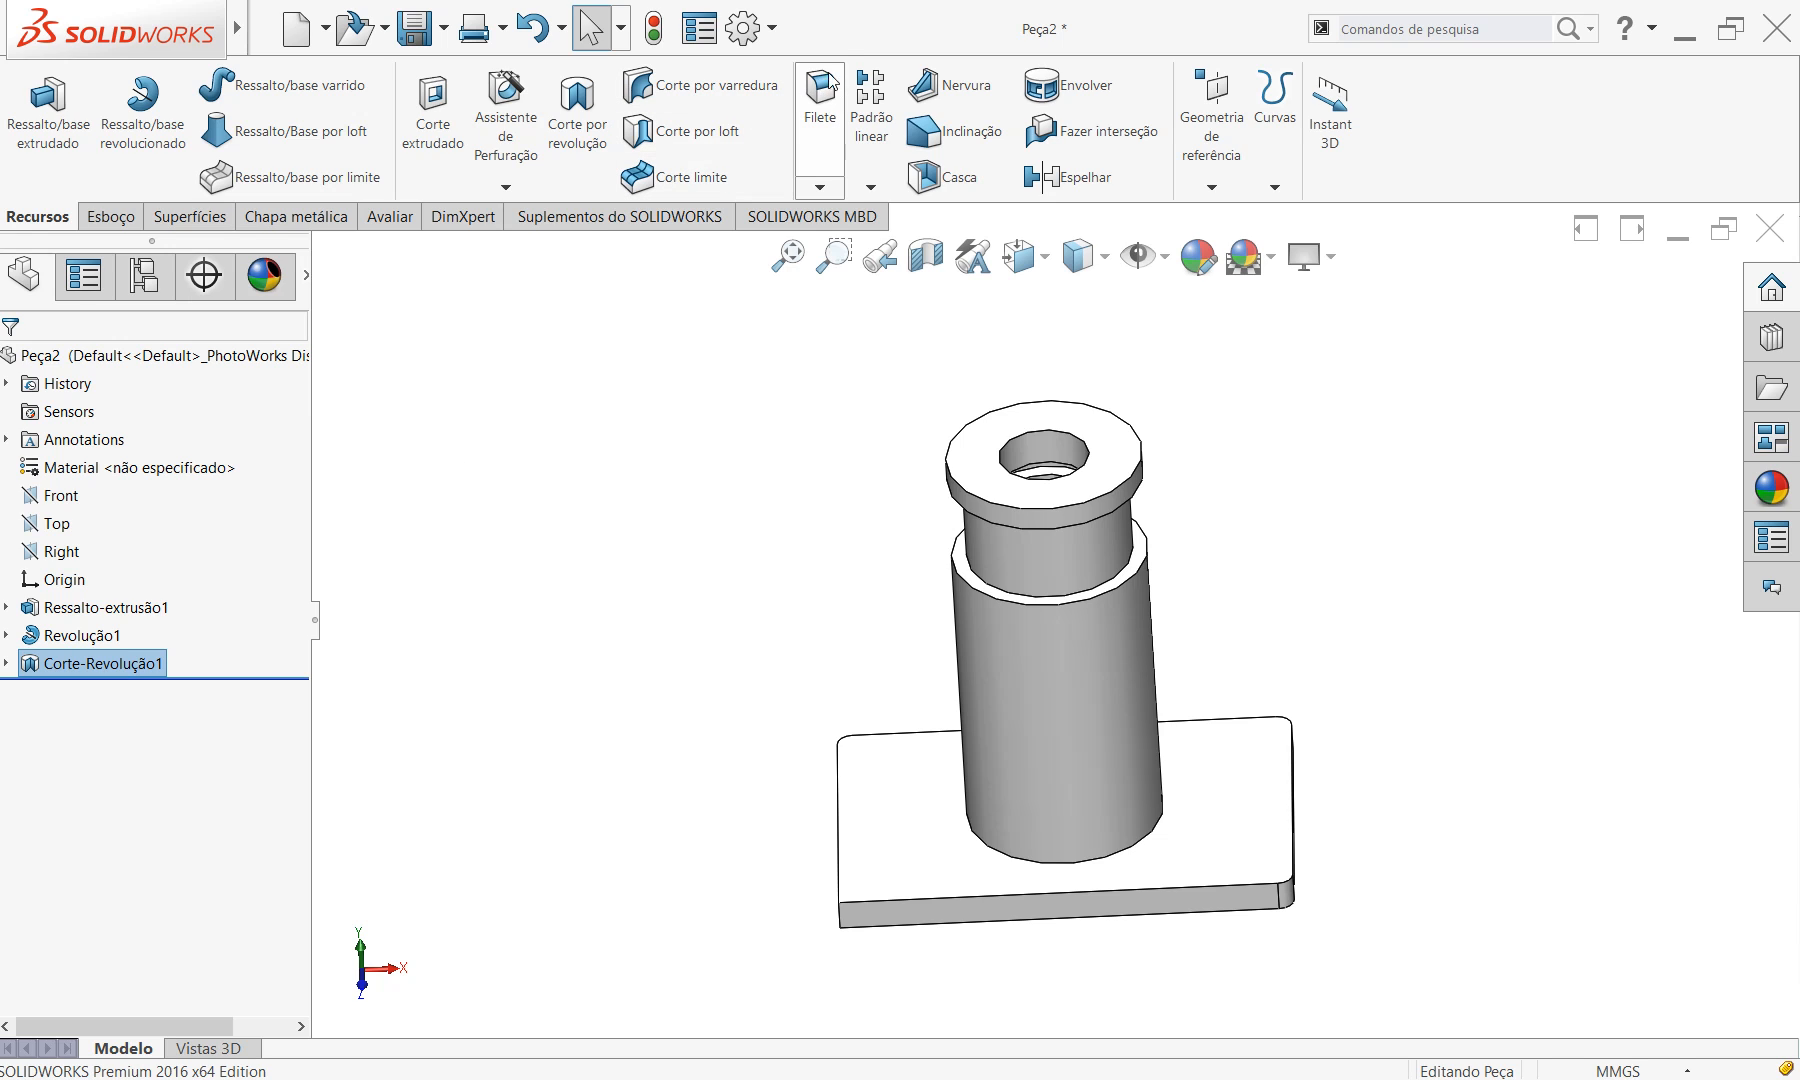
click(110, 216)
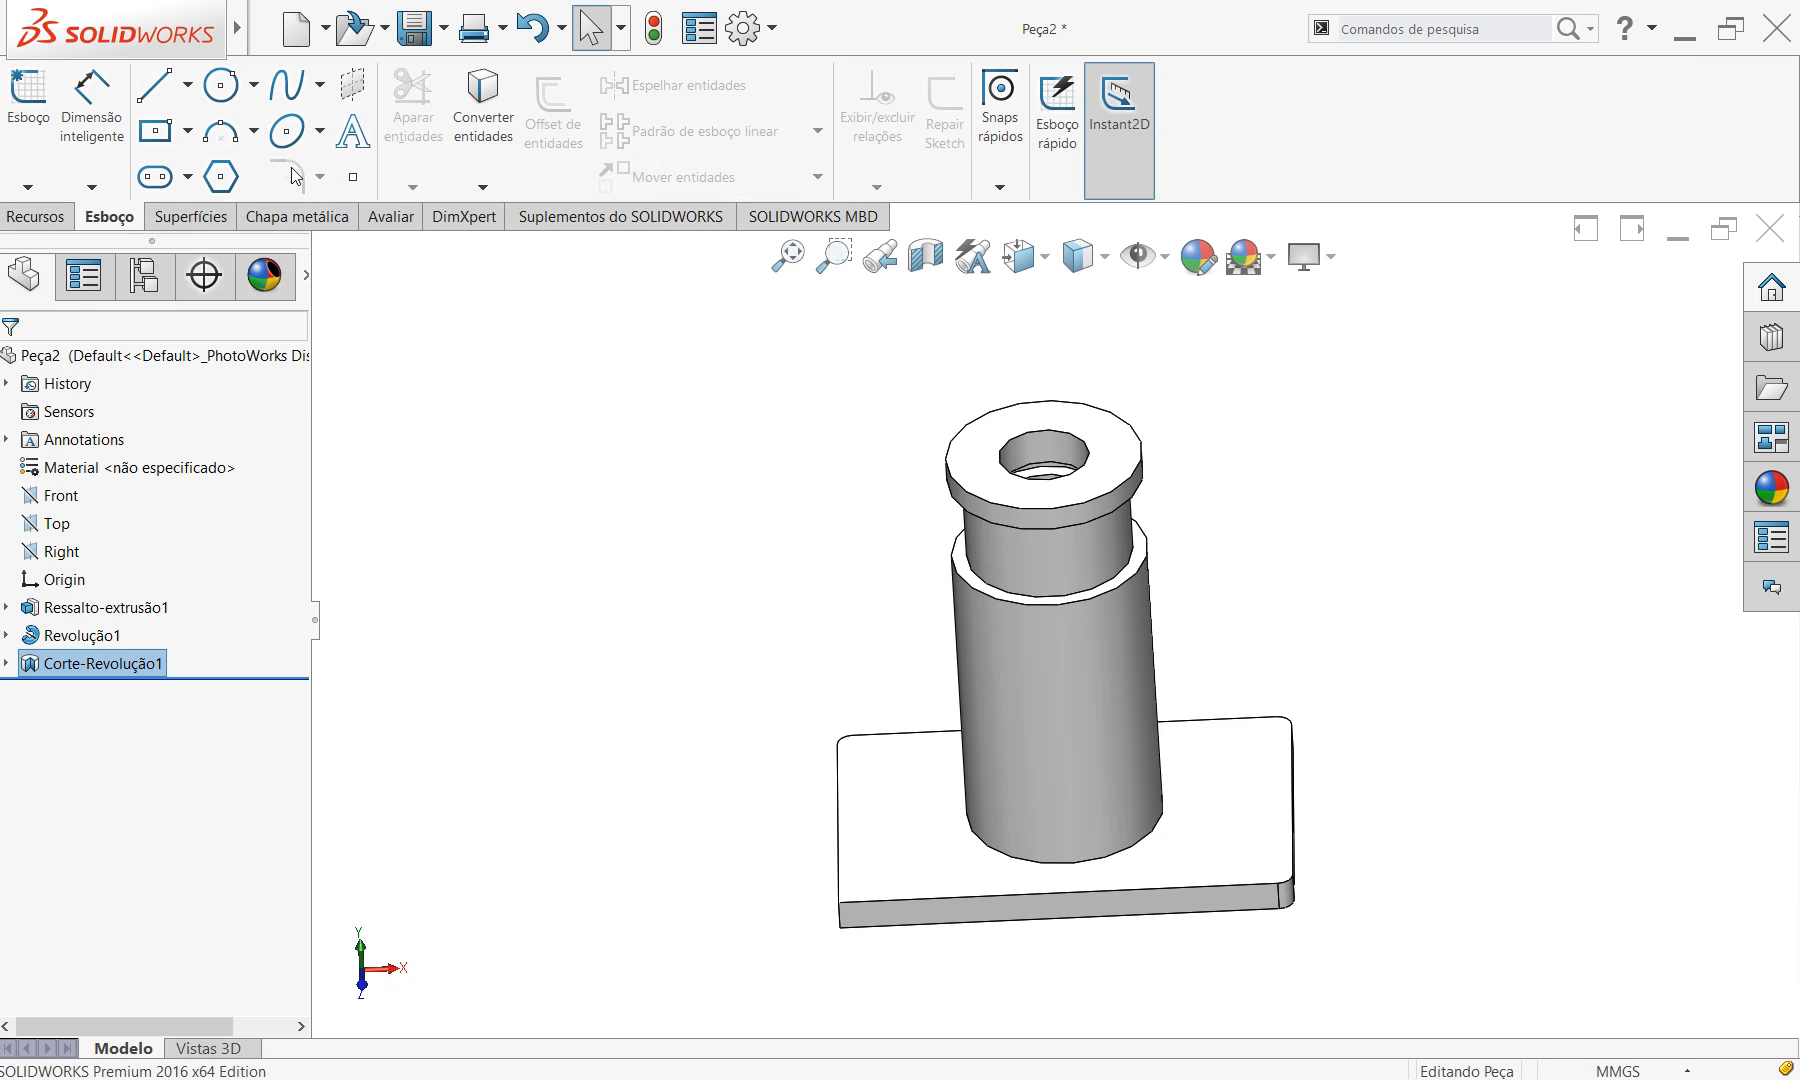
click(57, 220)
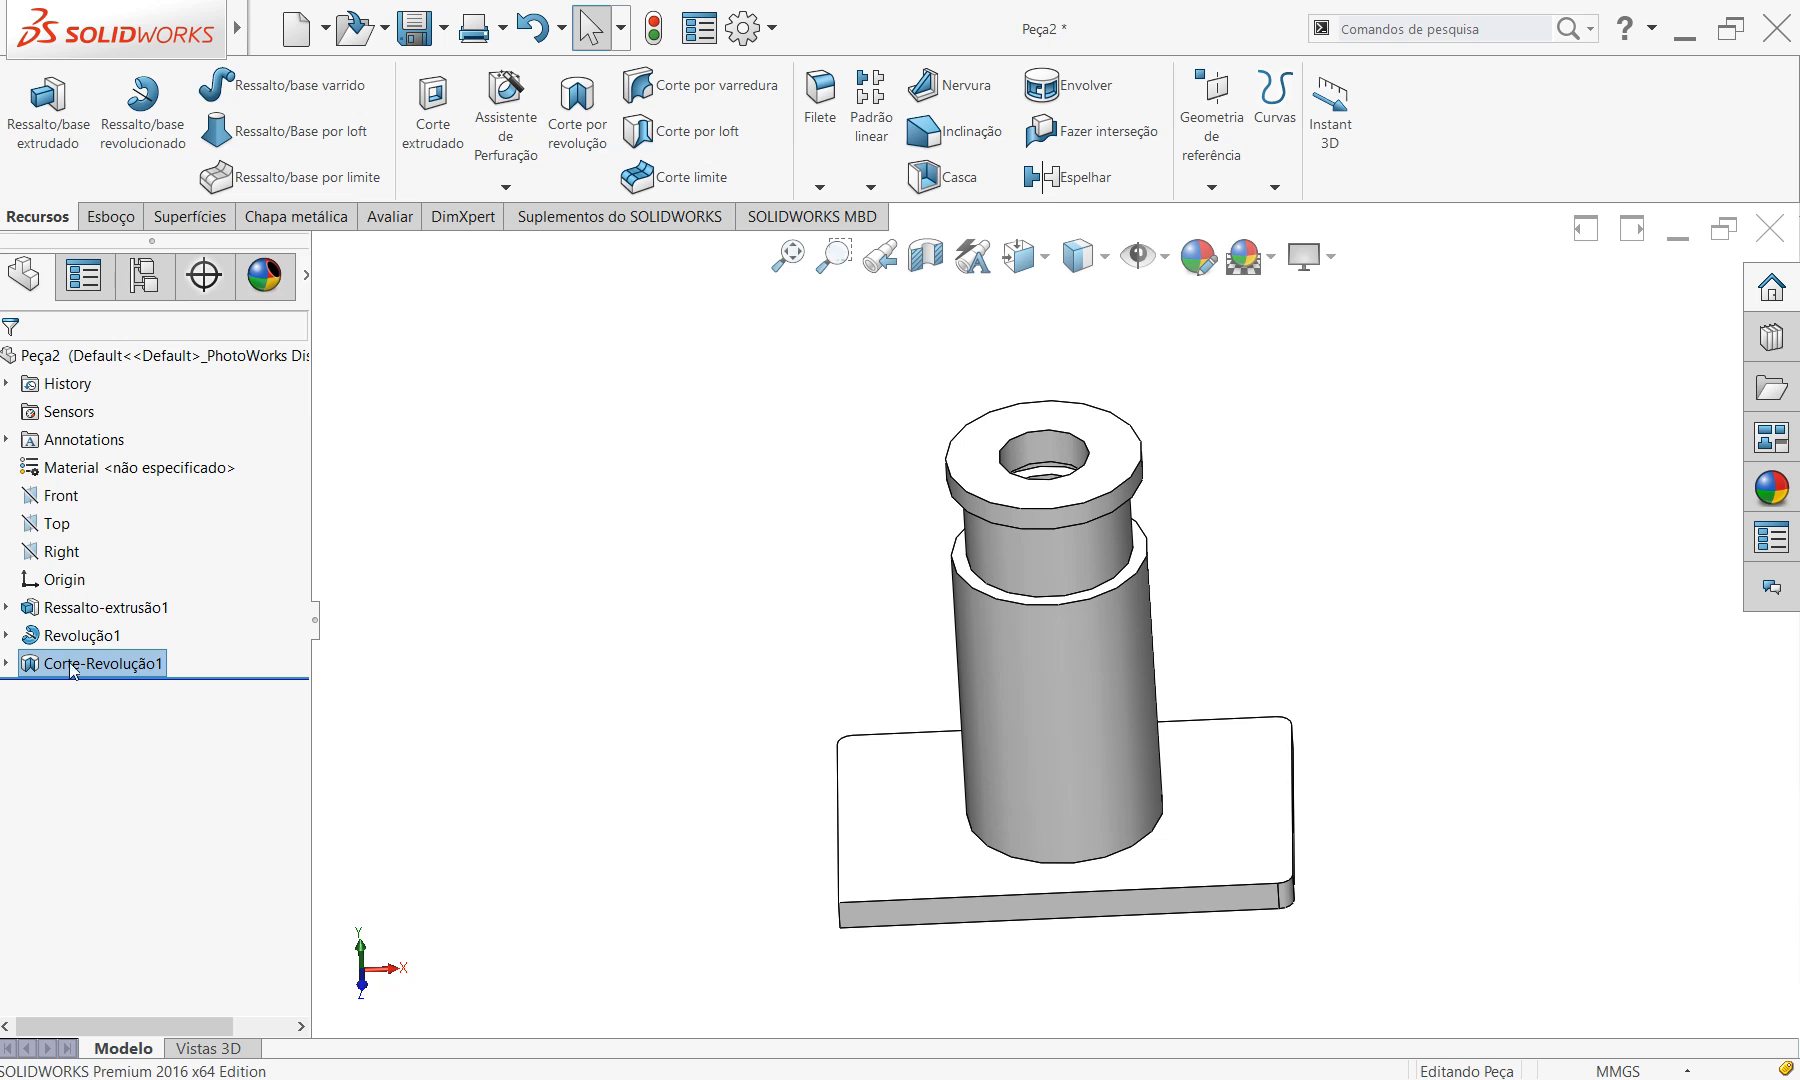
Switch to the slideshow to compare the part with its reference drawing, and advance to the screw clamp drawing.
key(alt+Tab)
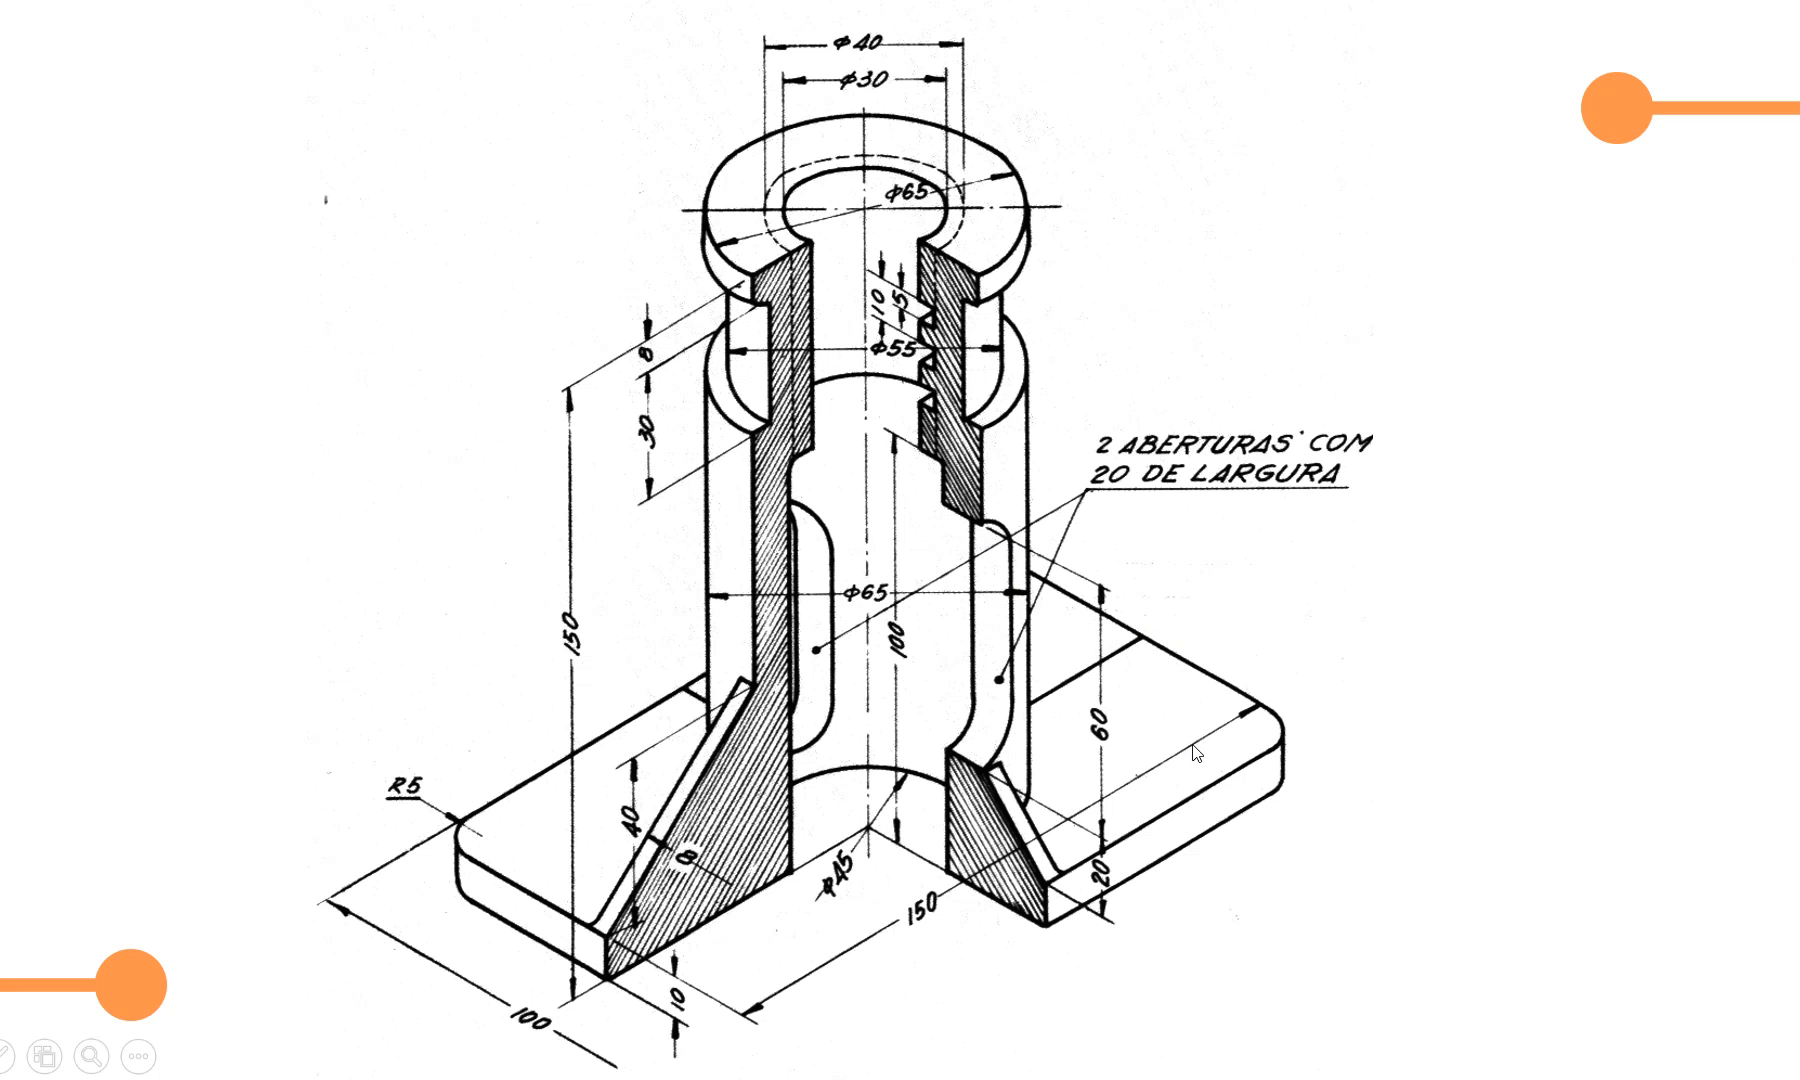
key(alt+Tab)
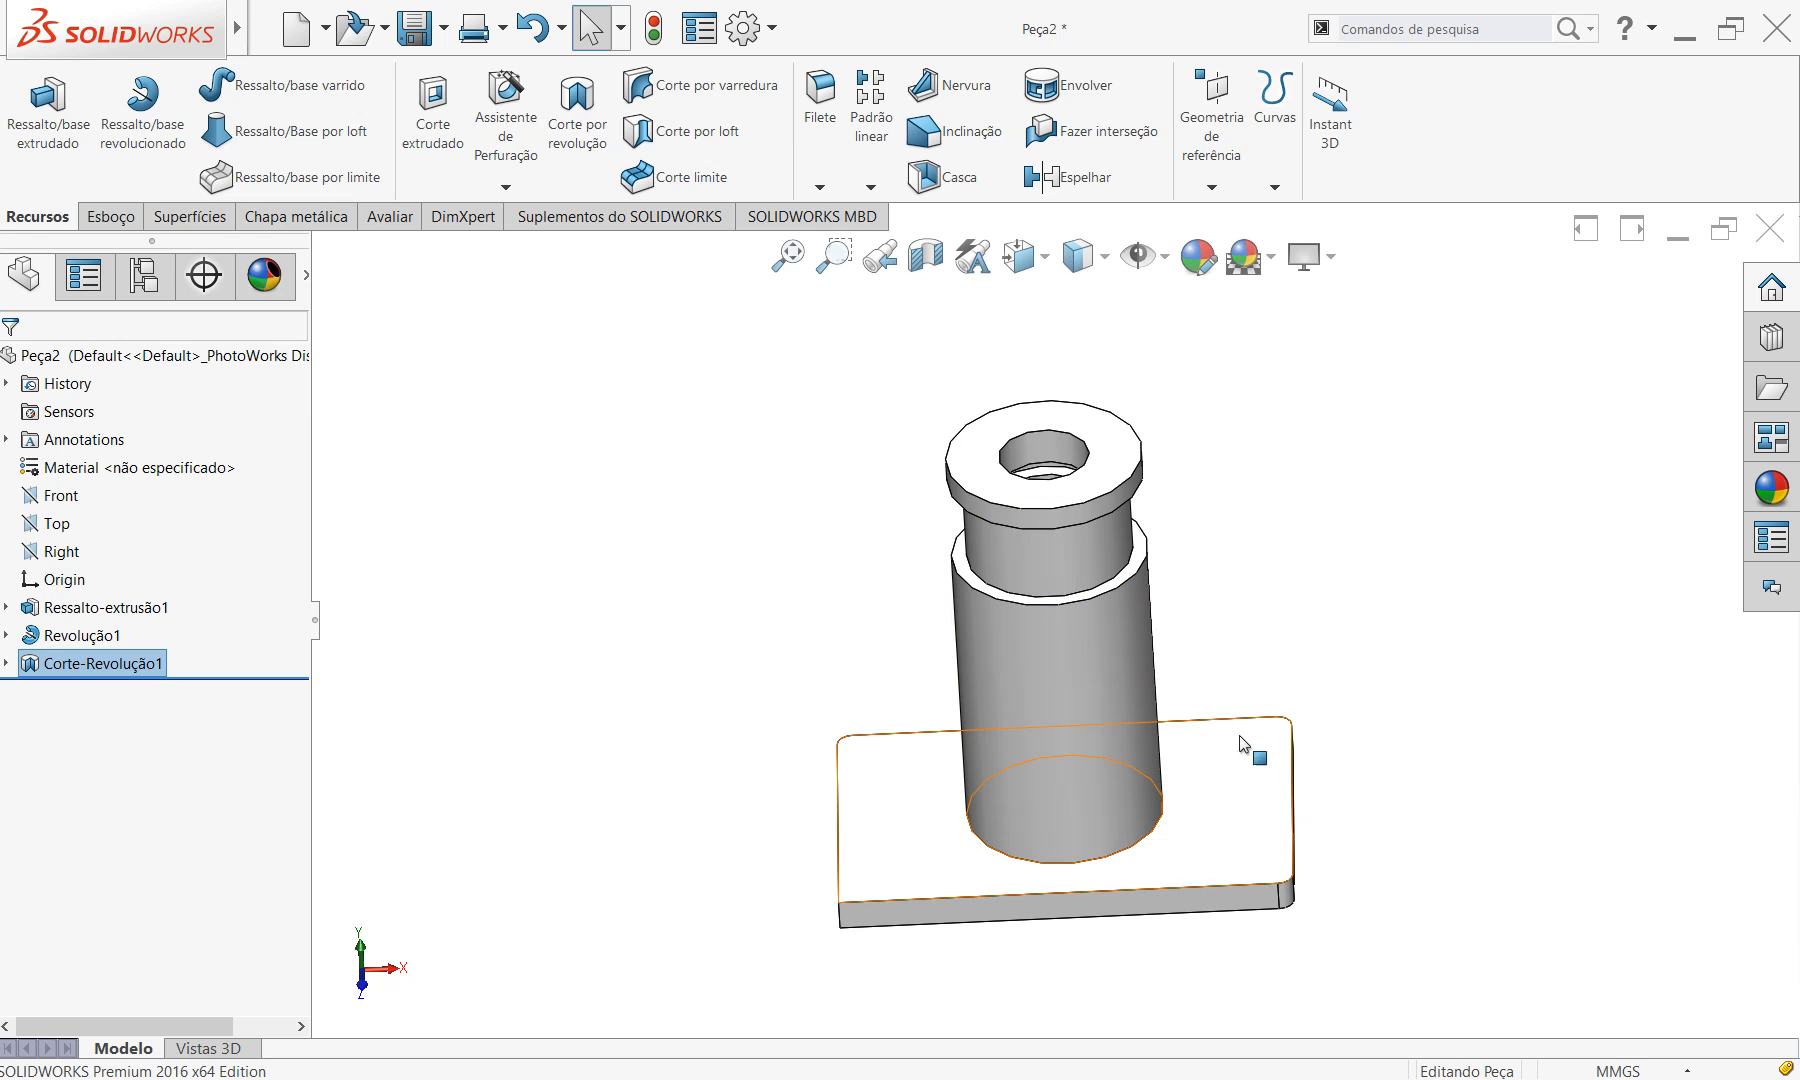
key(alt+Tab)
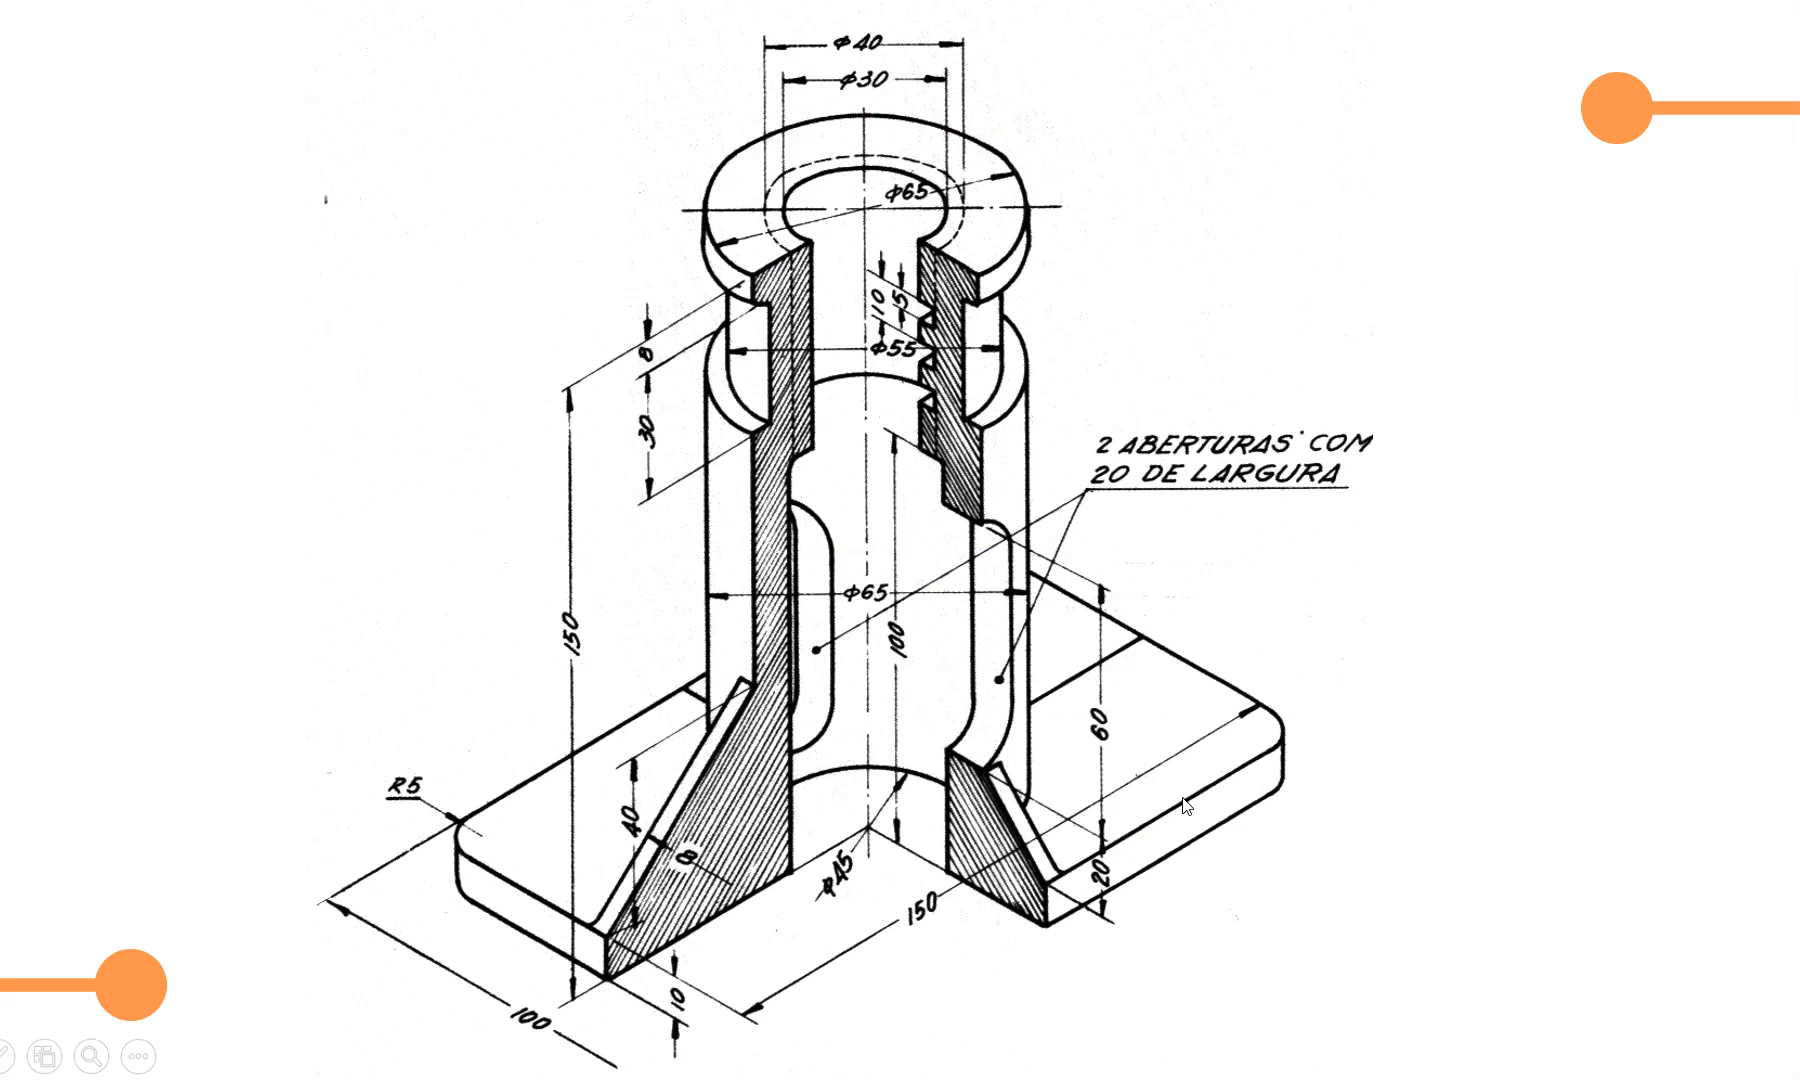
click(897, 788)
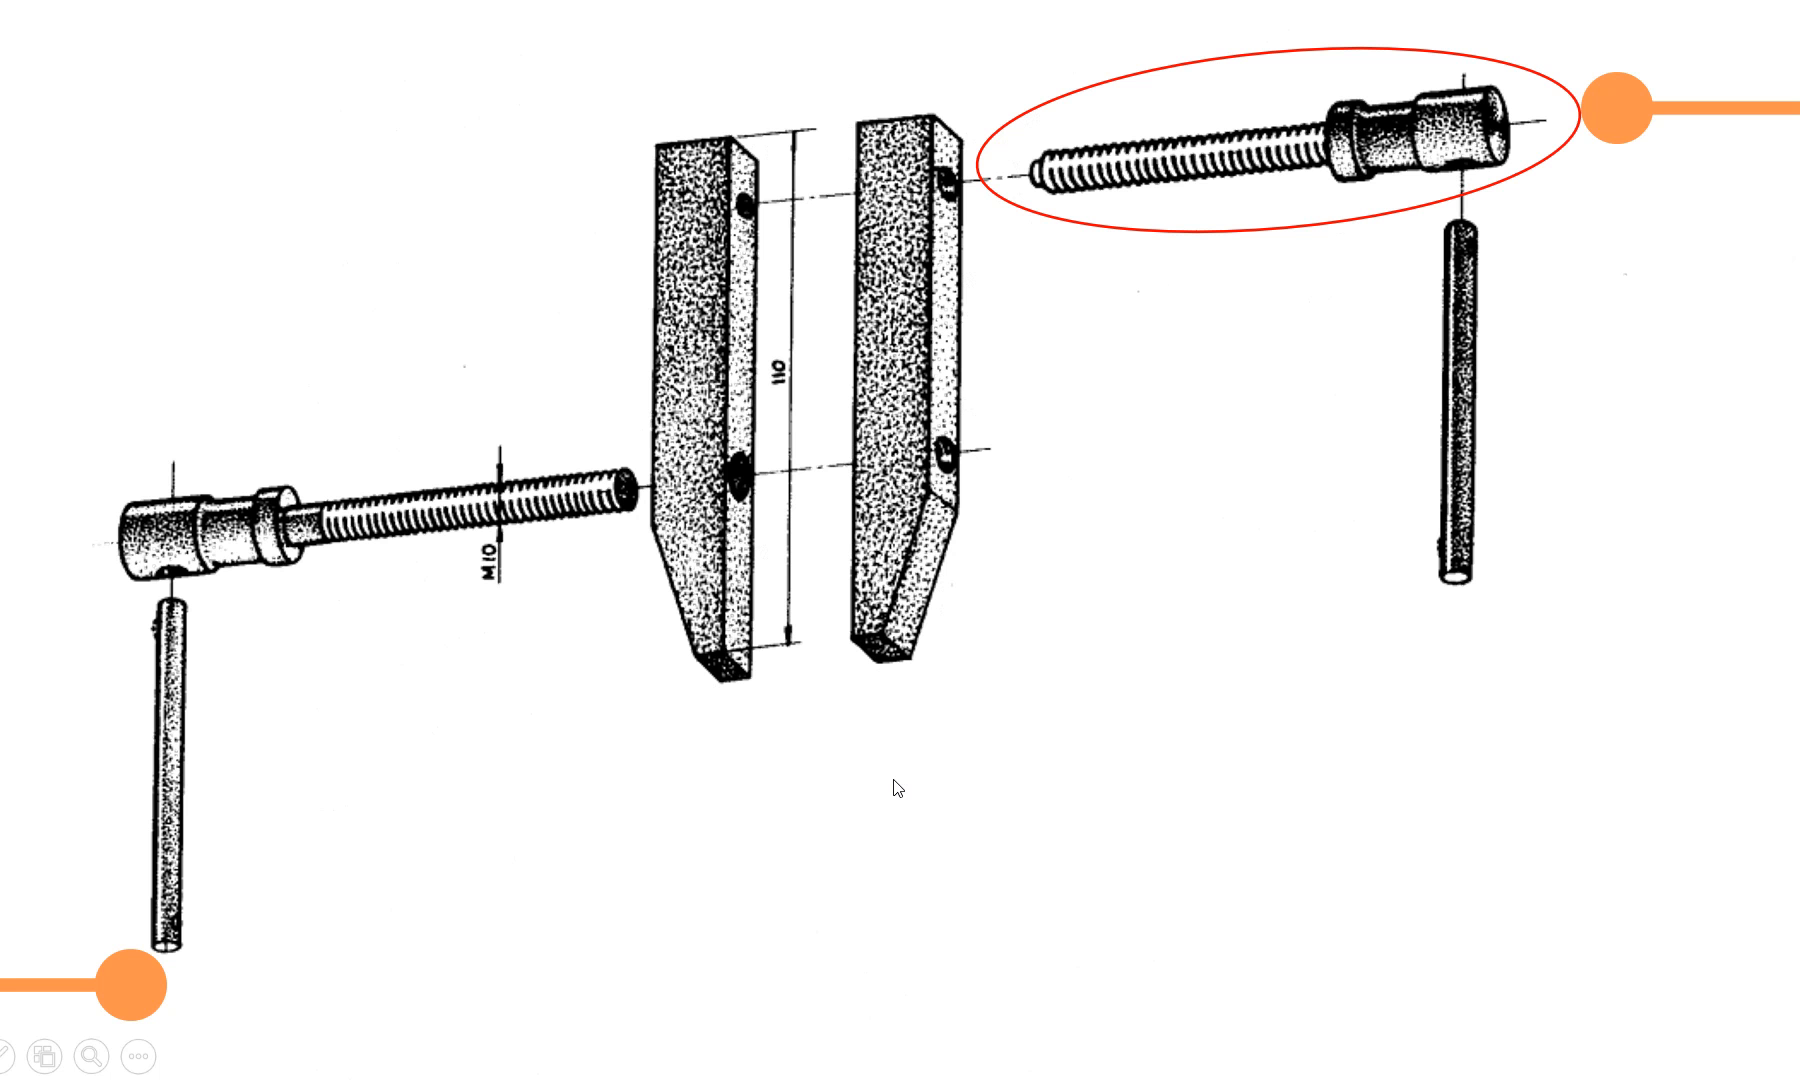